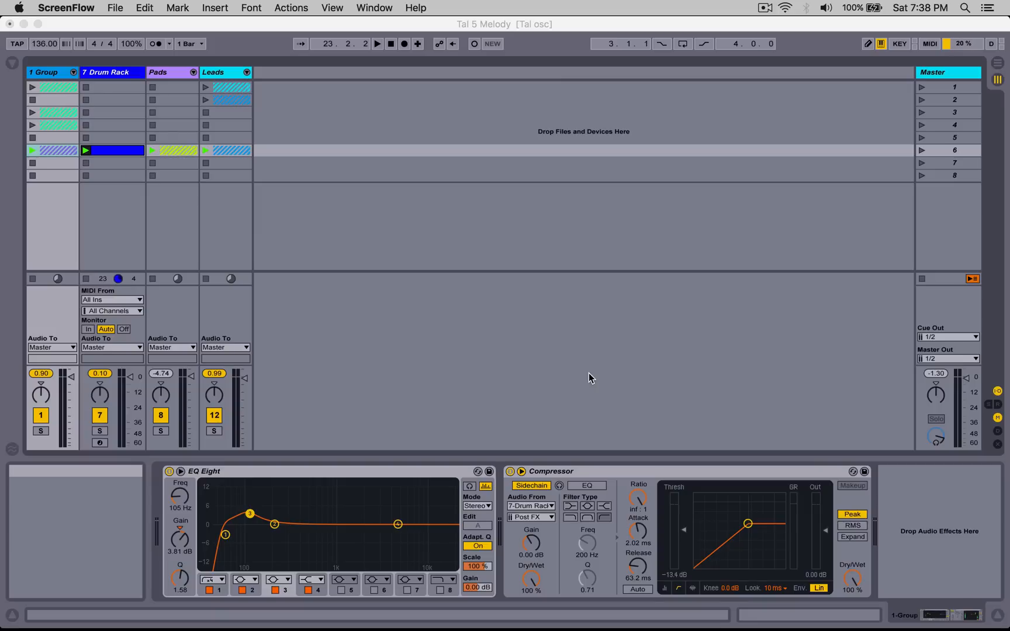
# Step: Unfold the Leads group and view the Saw and Drum Rack tracks' device chains
pyautogui.click(248, 72)
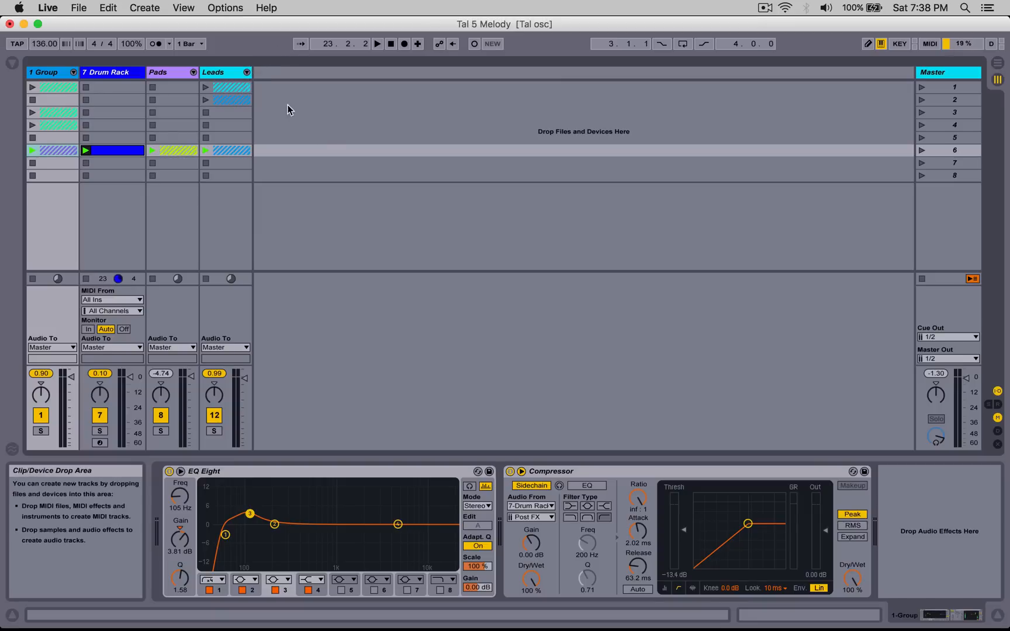
pyautogui.click(247, 72)
pyautogui.click(295, 73)
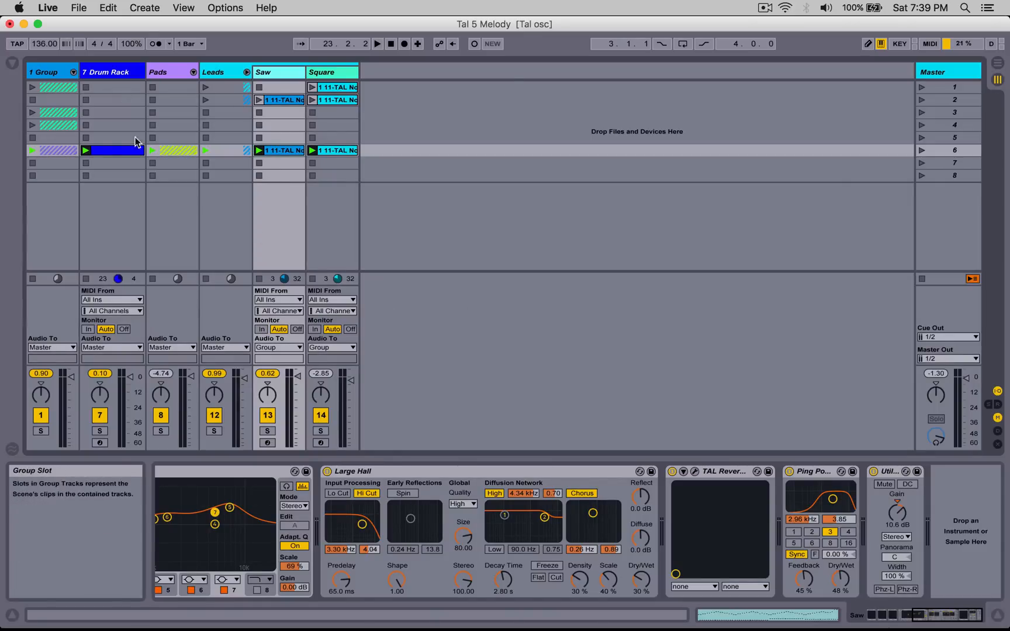
pyautogui.click(113, 71)
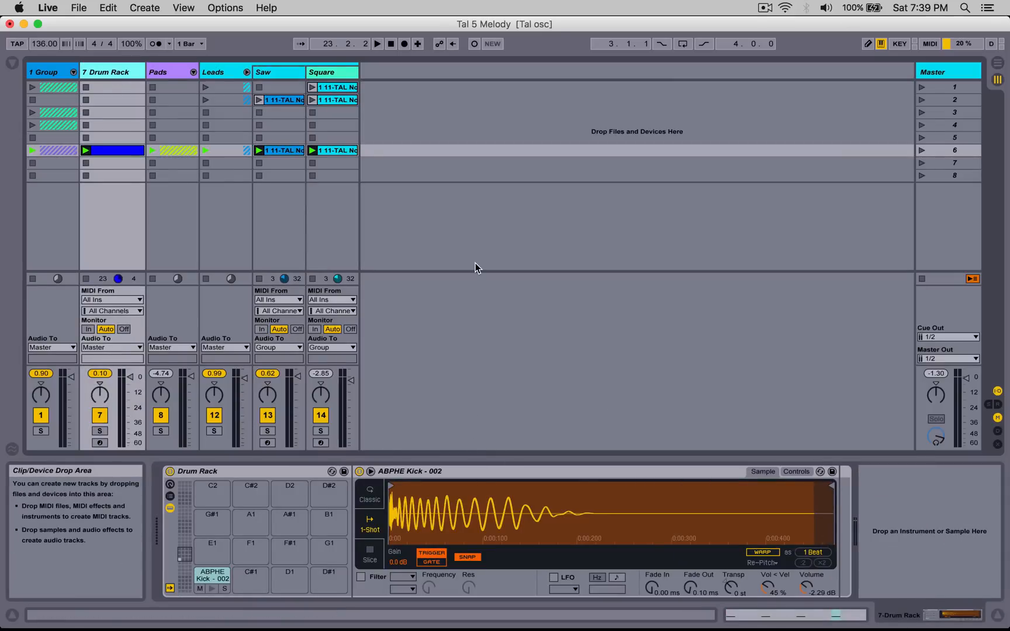
pyautogui.click(239, 75)
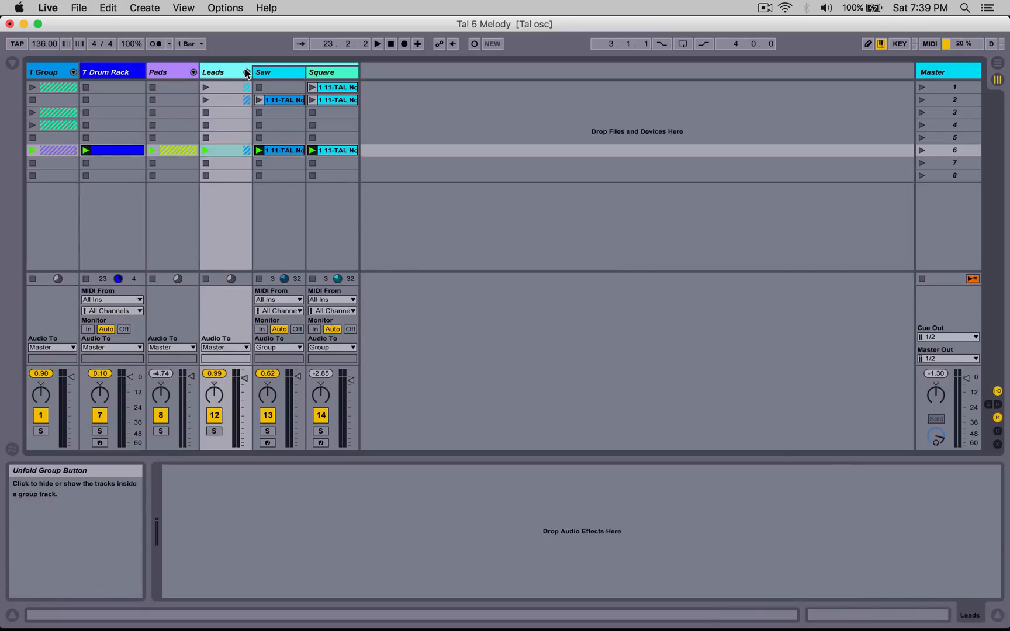
# Step: Play the set and lower the filter cutoff of the Saw track's TAL NoiseMaker to 0.22, and fold the Leads group
pyautogui.press('space')
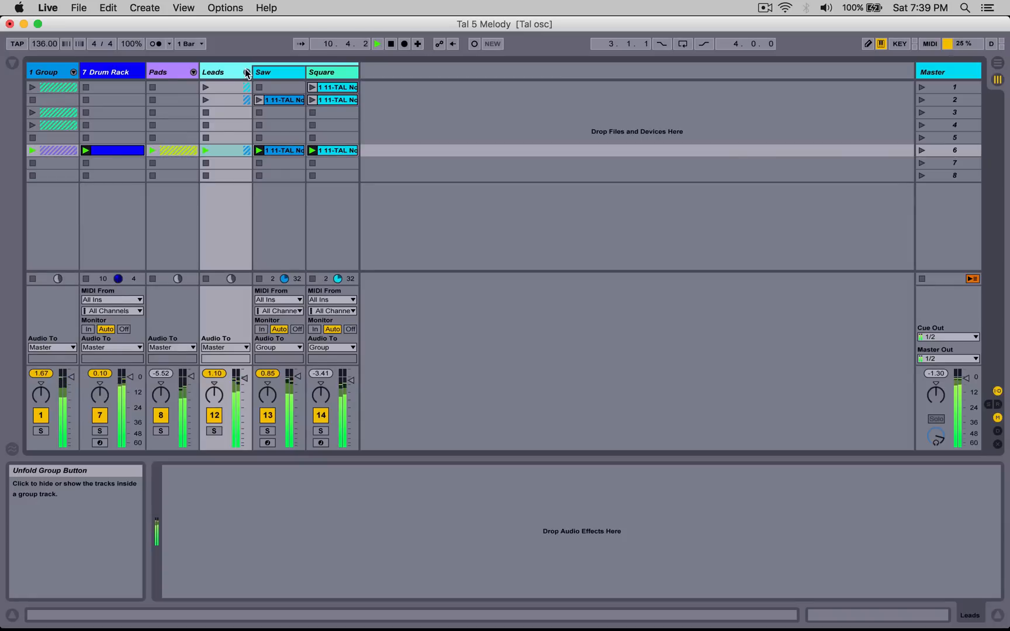
pyautogui.click(261, 72)
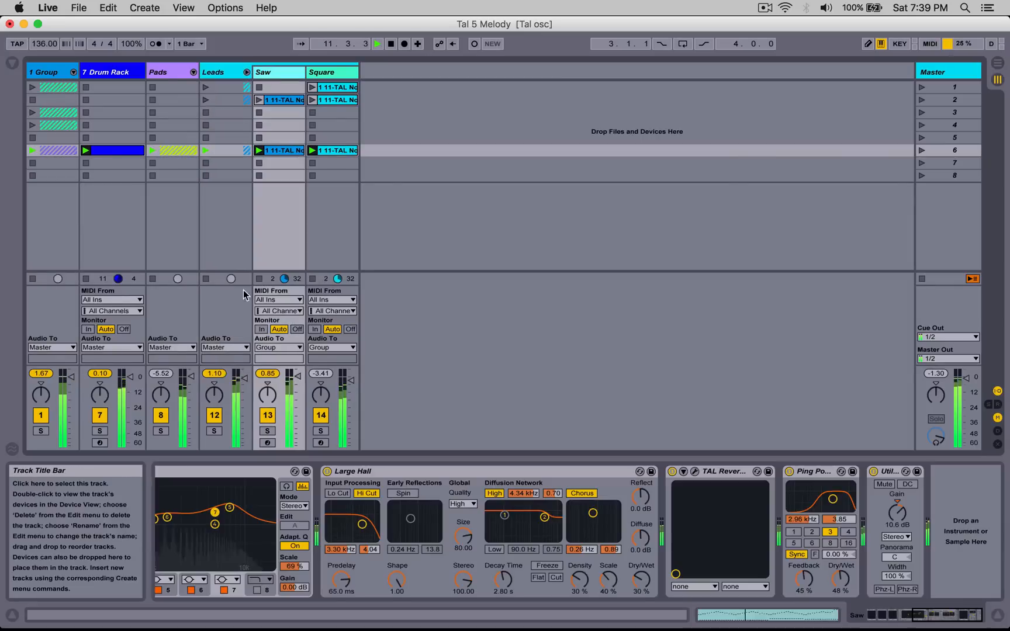
pyautogui.hscroll(-5, 171, 483)
pyautogui.click(176, 472)
pyautogui.moveTo(570, 310); pyautogui.dragTo(592, 208)
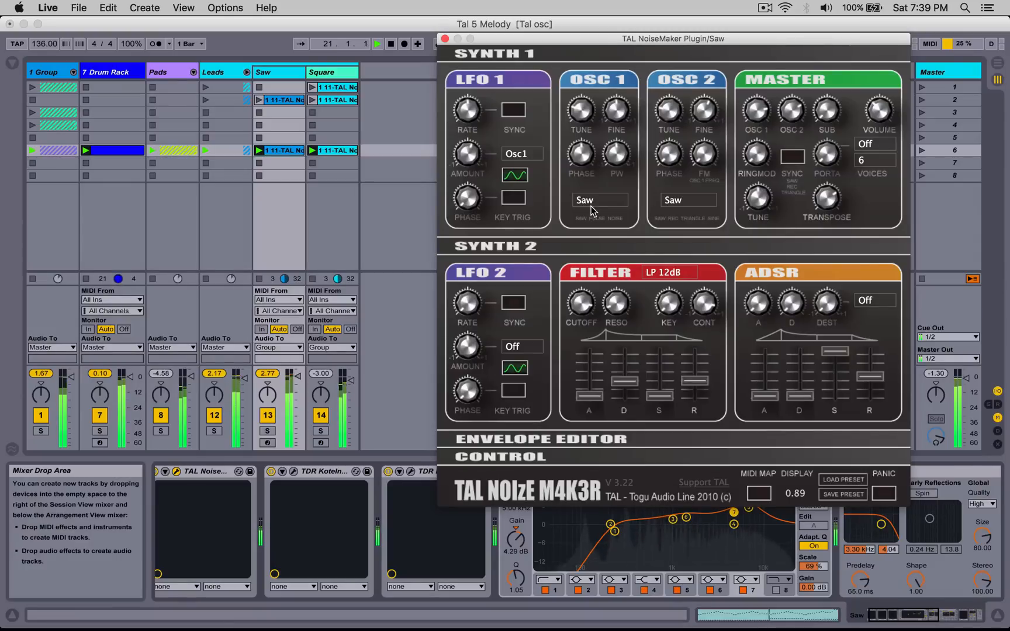
pyautogui.moveTo(582, 298); pyautogui.dragTo(588, 406)
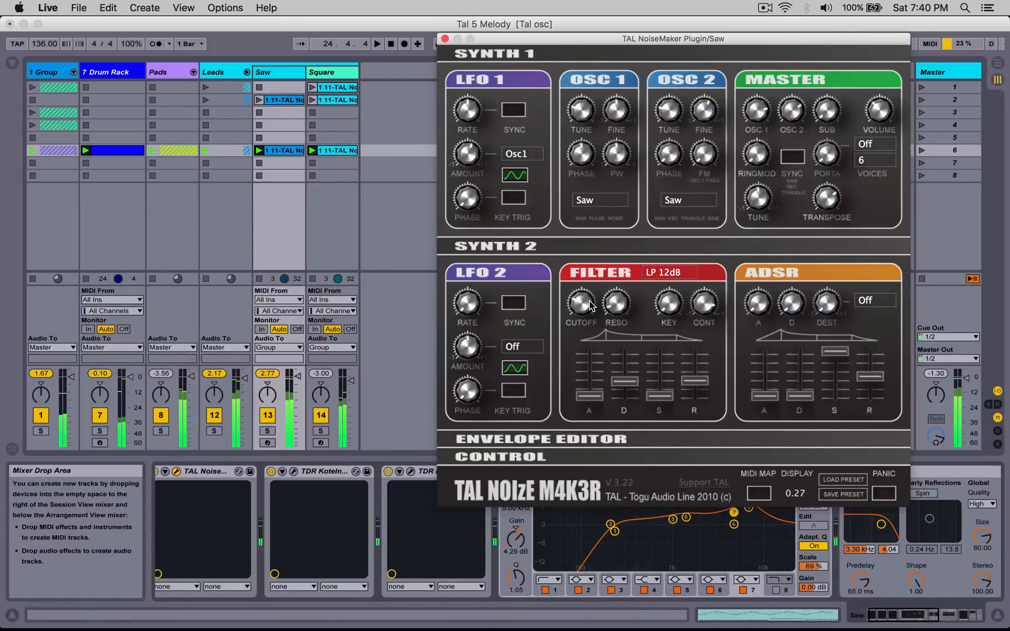
pyautogui.moveTo(589, 304); pyautogui.dragTo(593, 314)
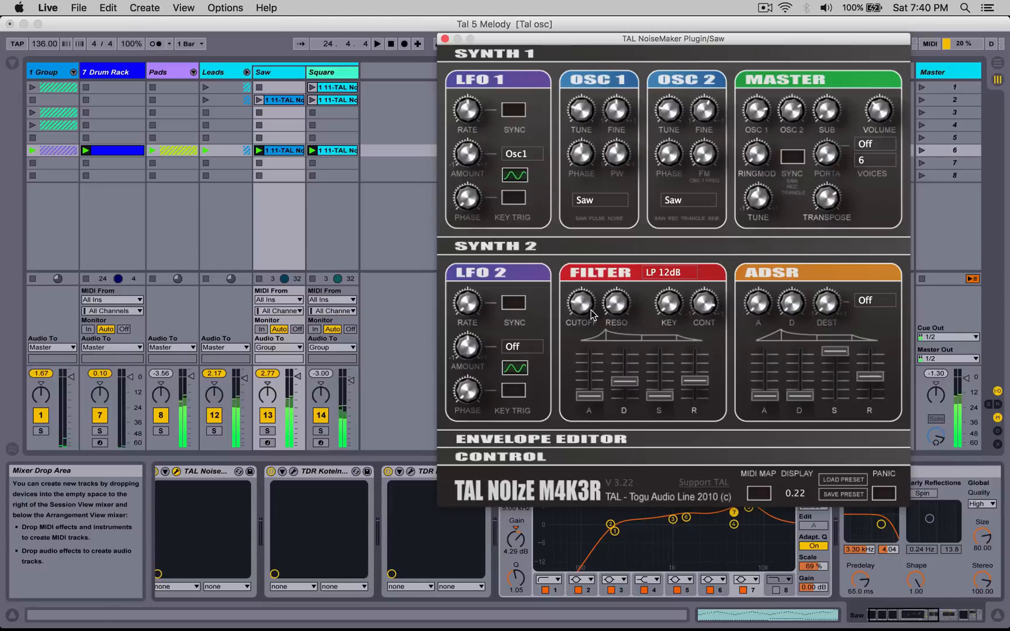
pyautogui.click(444, 40)
pyautogui.press('Delete')
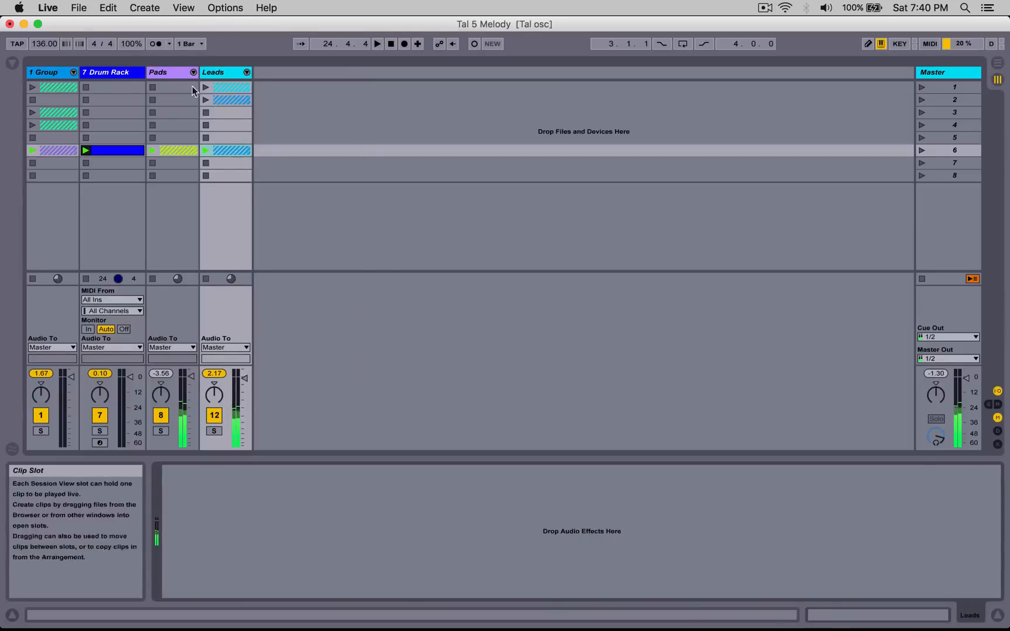
pyautogui.click(169, 72)
pyautogui.click(126, 74)
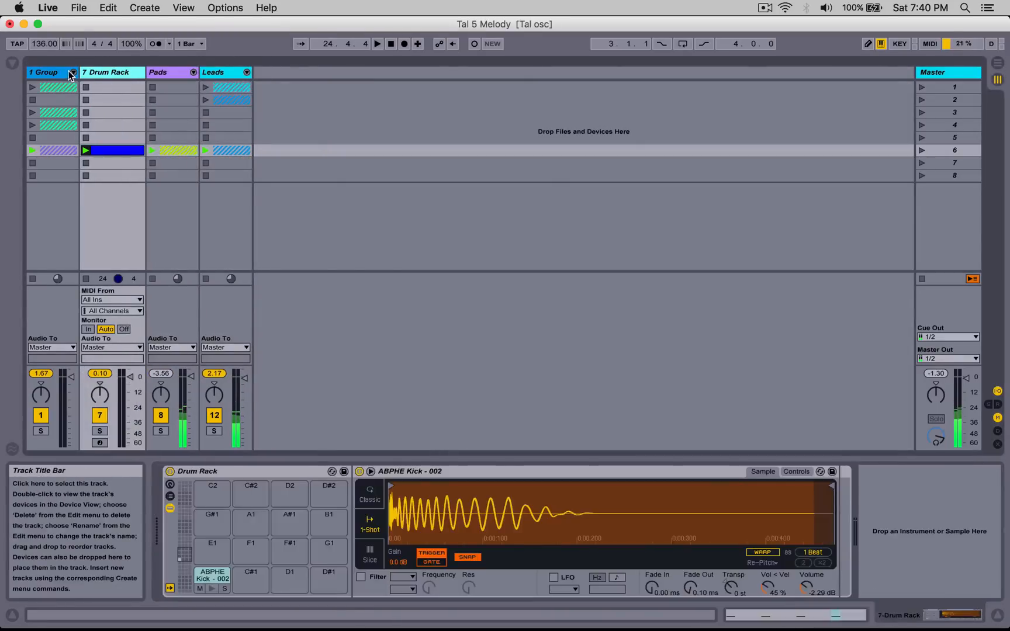
pyautogui.click(179, 72)
pyautogui.click(194, 73)
pyautogui.click(193, 73)
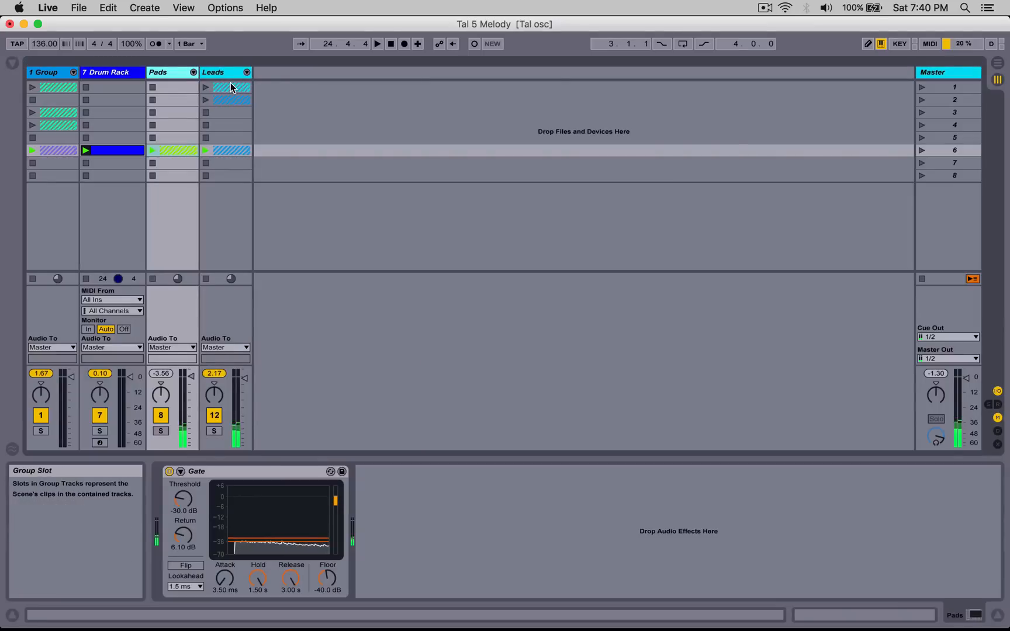
# Step: Search the plug-ins for "noise" and load TAL NoiseMaker onto a new MIDI track placed between Drum Rack and Pads
pyautogui.click(112, 72)
pyautogui.click(13, 62)
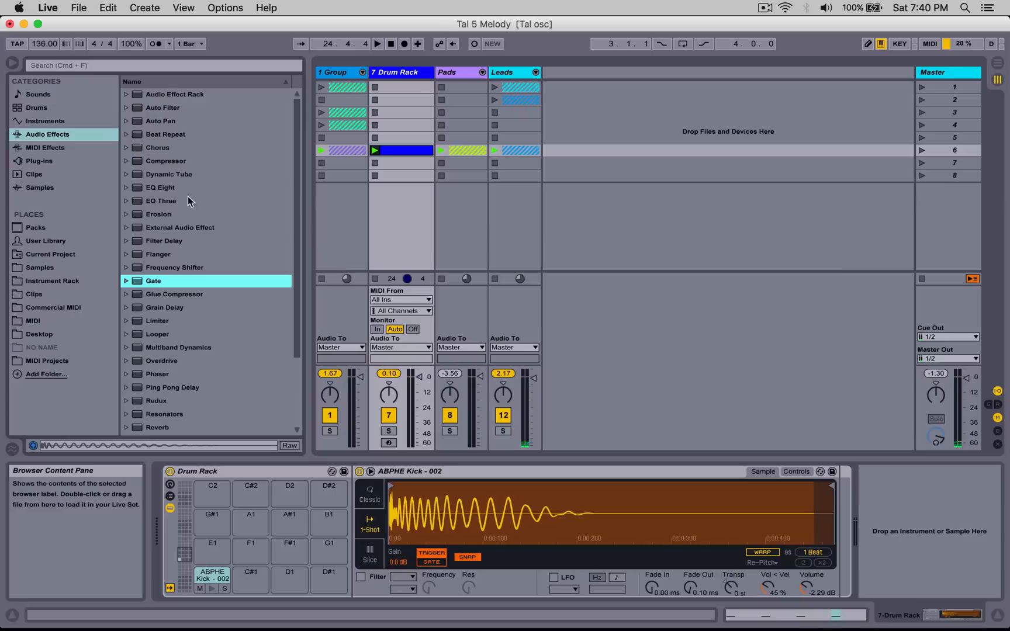
pyautogui.click(42, 160)
pyautogui.click(77, 68)
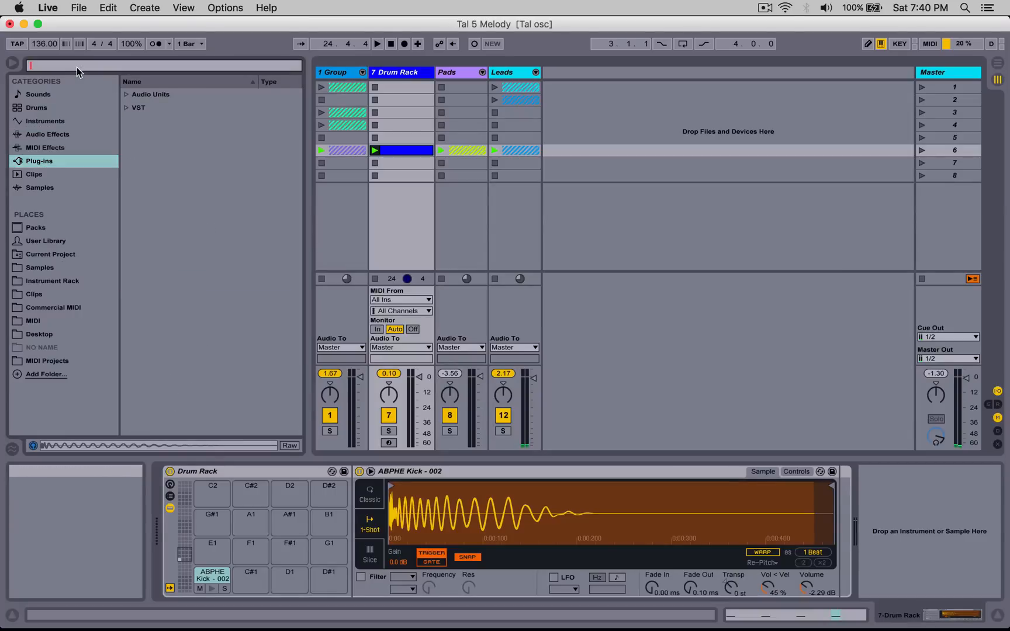
pyautogui.write('noise')
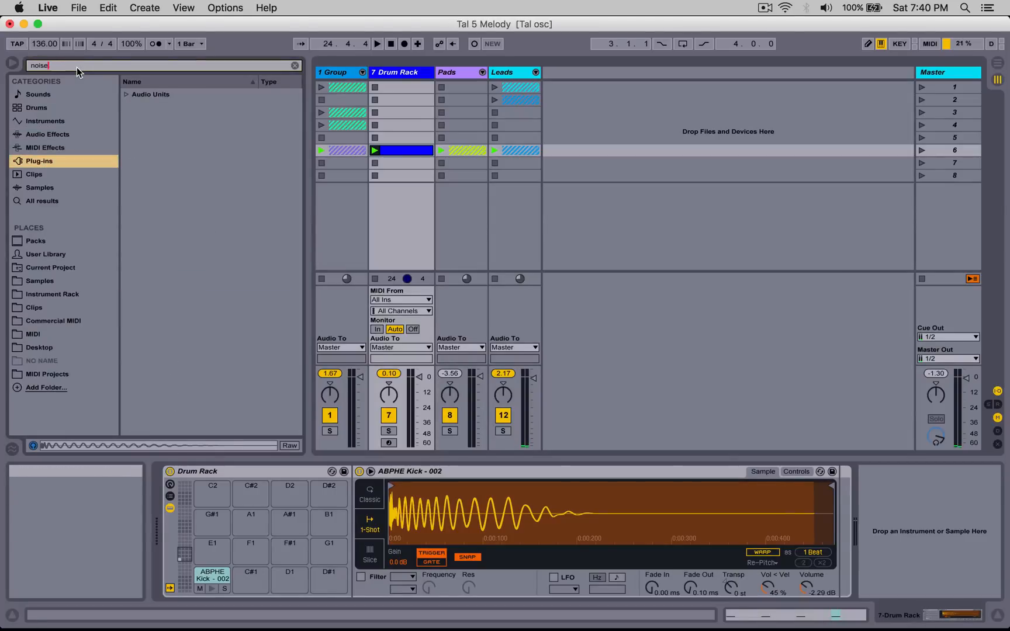
pyautogui.click(125, 95)
pyautogui.click(135, 121)
pyautogui.moveTo(168, 135); pyautogui.dragTo(579, 103)
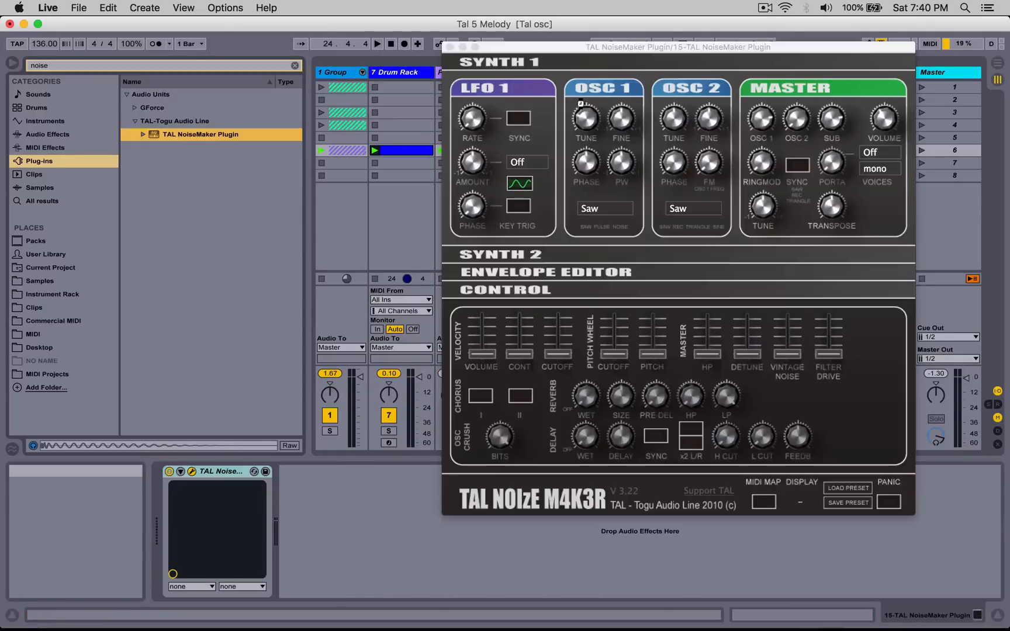
pyautogui.click(449, 47)
pyautogui.moveTo(564, 74); pyautogui.dragTo(463, 103)
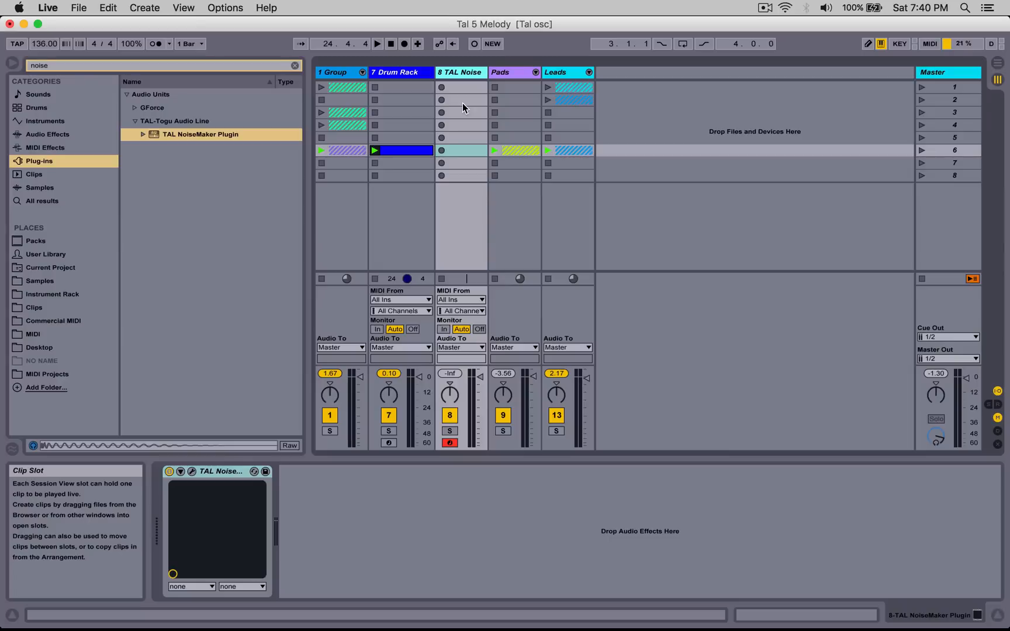
# Step: Set the OSC 1 waveform to Pulse in the new track's TAL NoiseMaker and expand the Synth 2 section
pyautogui.click(192, 471)
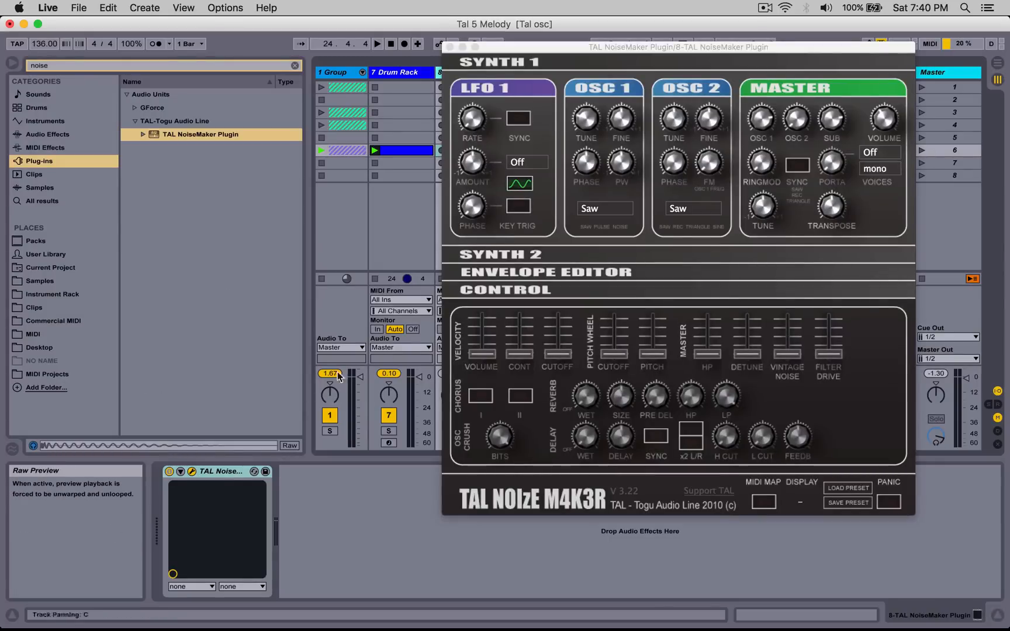
pyautogui.click(603, 209)
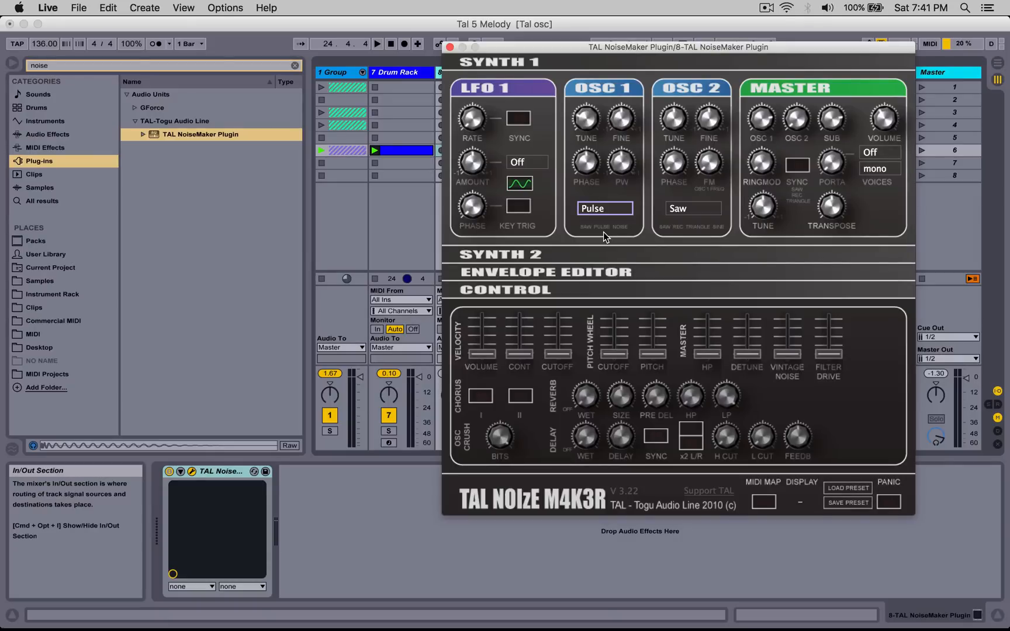
pyautogui.click(516, 258)
pyautogui.click(449, 47)
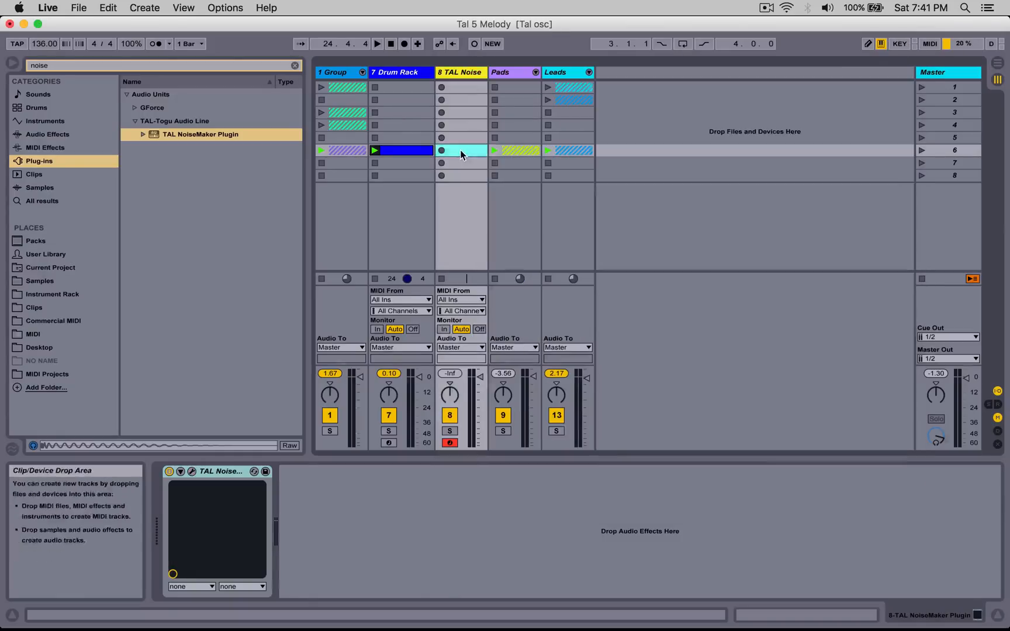
# Step: Create a MIDI clip in scene 6 of the new TAL NoiseMaker track and add an E1 note on beat 1
pyautogui.doubleClick(460, 150)
pyautogui.doubleClick(358, 446)
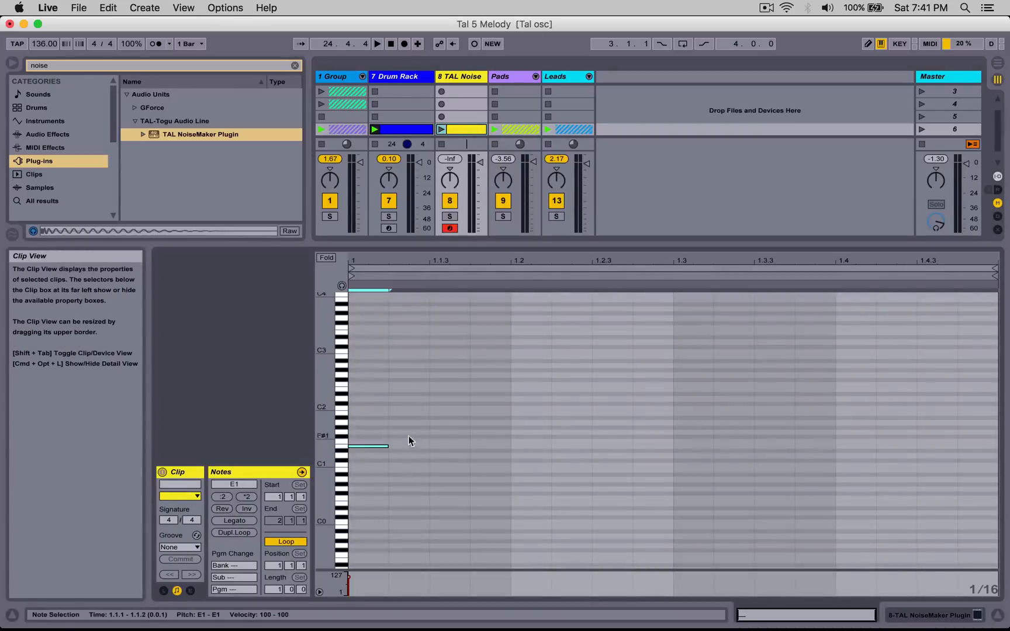
# Step: Unfold the 1 Group tracks and move the new TAL NoiseMaker track directly before the Drum Rack track
pyautogui.click(362, 77)
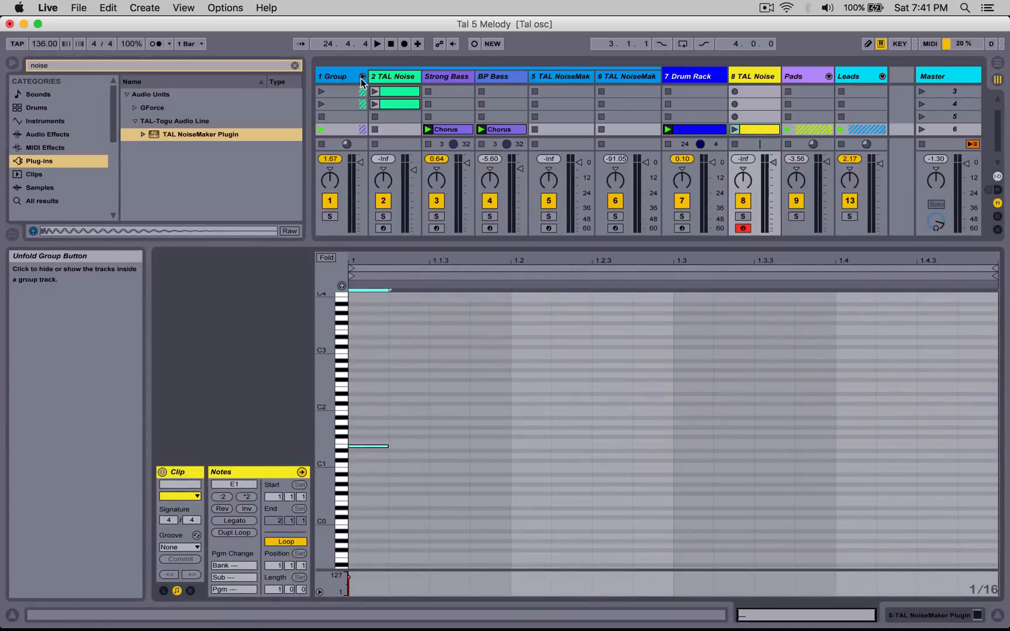
pyautogui.click(443, 130)
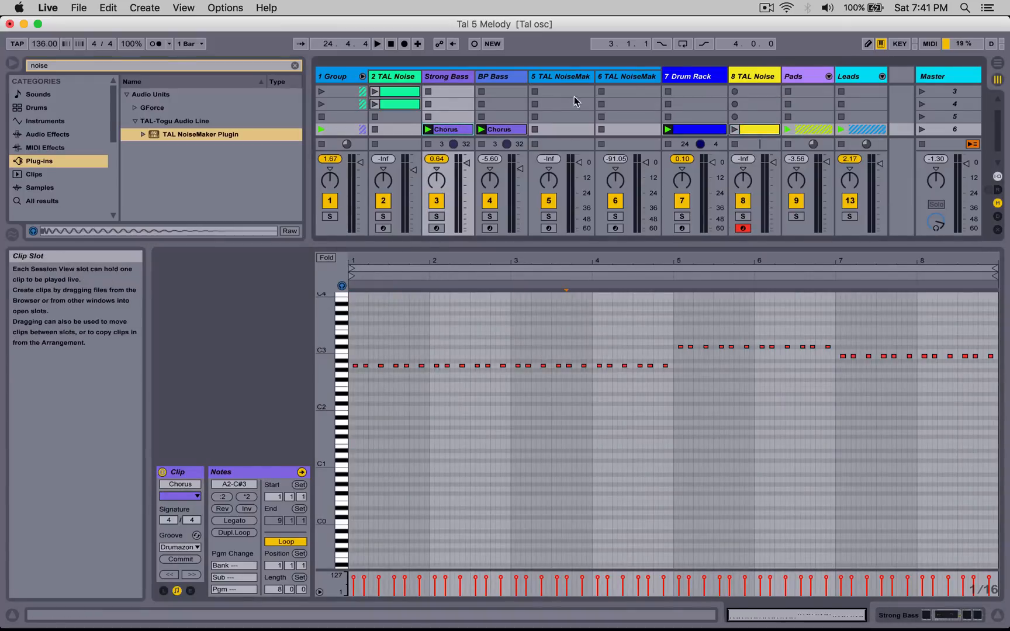
pyautogui.click(688, 78)
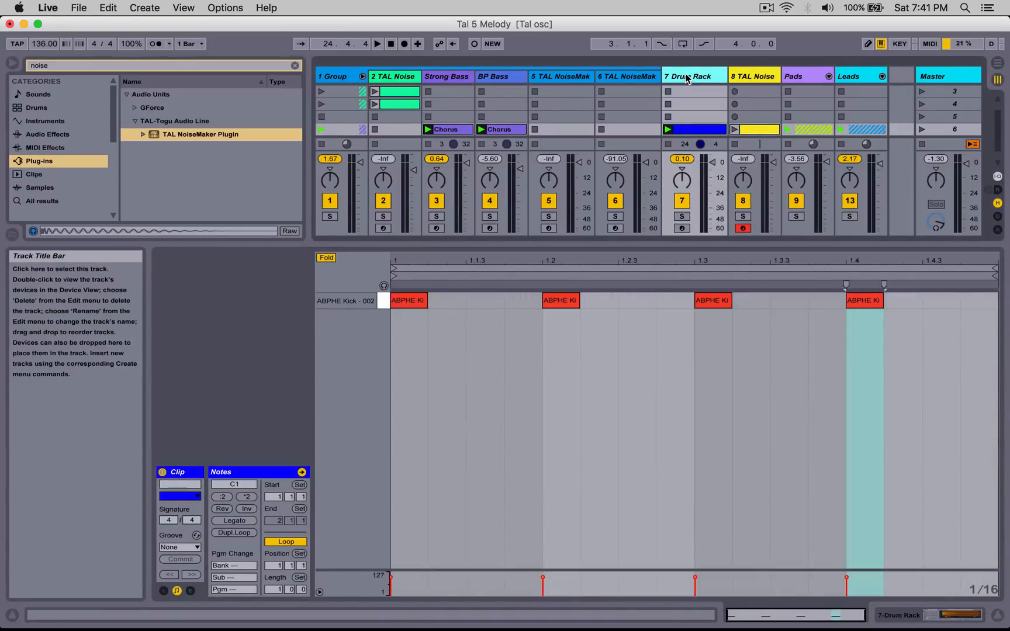
pyautogui.click(748, 76)
pyautogui.moveTo(749, 74); pyautogui.dragTo(679, 79)
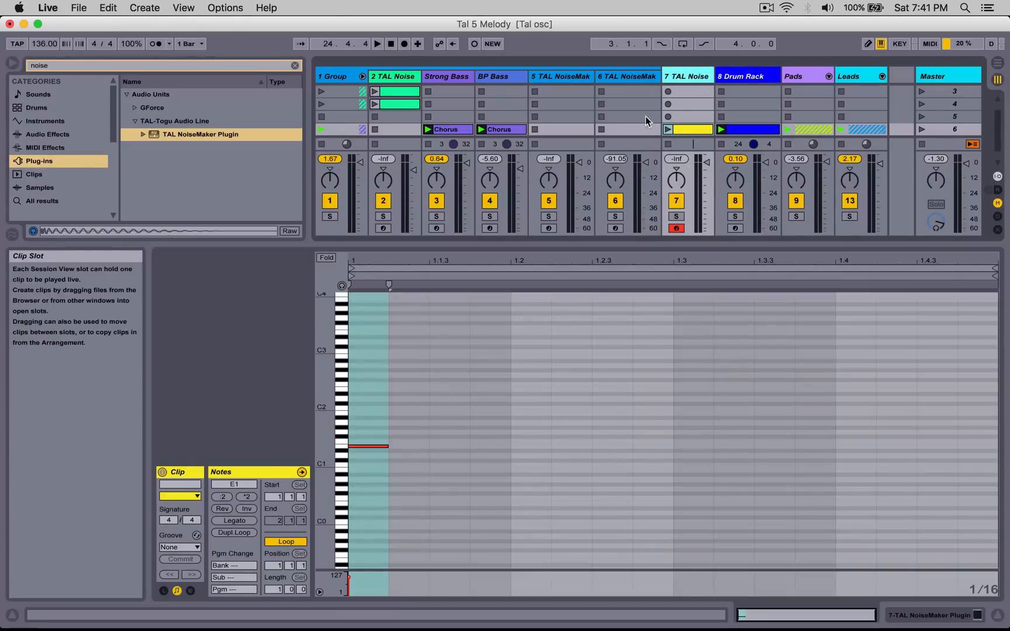
pyautogui.click(443, 82)
pyautogui.click(684, 77)
# Step: Move the clip's note up to A1 and duplicate it onto beats 2, 3 and 4
pyautogui.click(368, 456)
pyautogui.moveTo(361, 446); pyautogui.dragTo(377, 425)
pyautogui.press('super+d')
pyautogui.moveTo(411, 420); pyautogui.dragTo(528, 422)
pyautogui.moveTo(568, 453); pyautogui.dragTo(377, 382)
pyautogui.press('cmd+d')
pyautogui.press('Right')
pyautogui.press('Right')
pyautogui.press('Right')
pyautogui.click(653, 370)
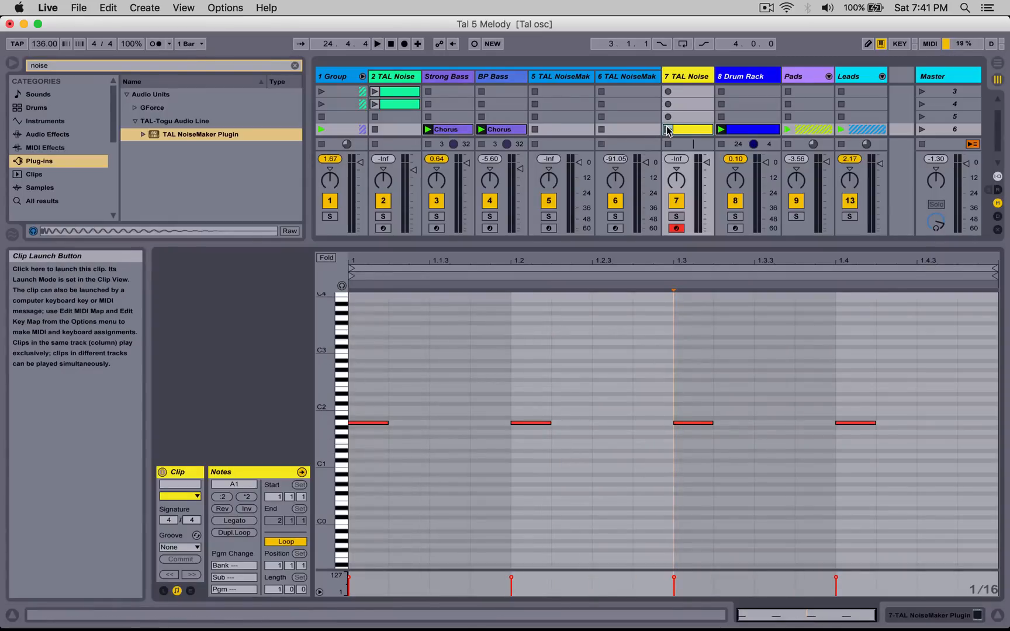
# Step: Play the new clip soloed together with the Strong Bass track, and lower the Strong Bass volume
pyautogui.click(437, 216)
pyautogui.click(677, 216)
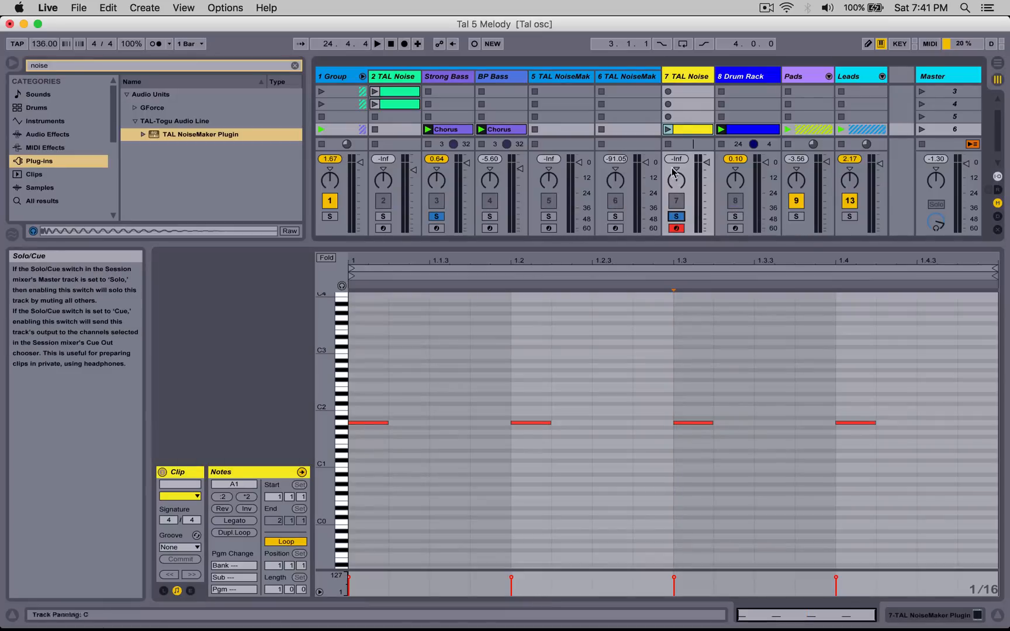
pyautogui.click(668, 130)
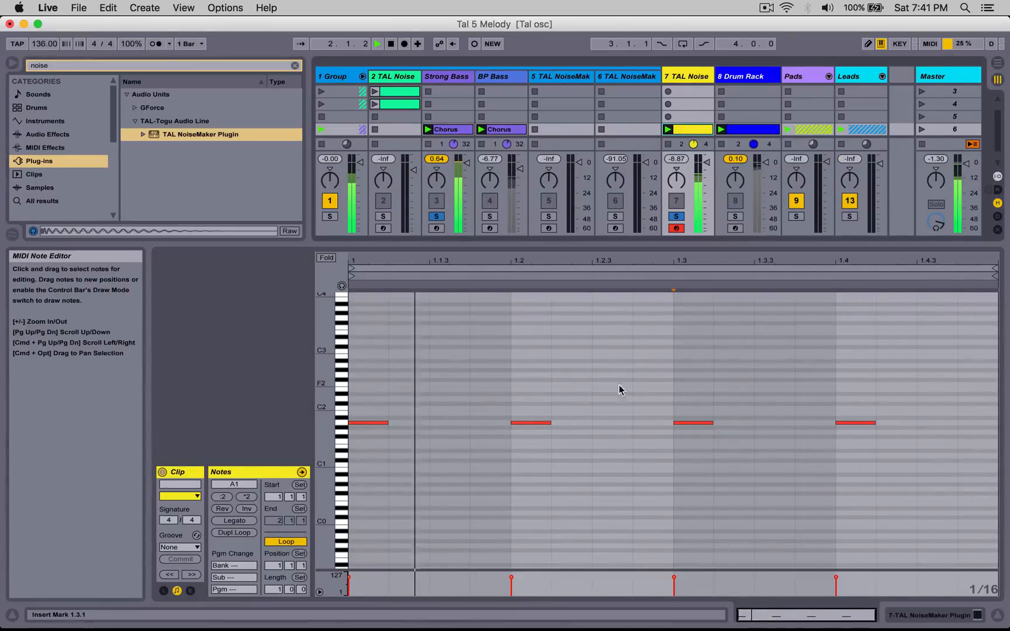
pyautogui.moveTo(941, 377); pyautogui.dragTo(357, 459)
pyautogui.moveTo(461, 169); pyautogui.dragTo(461, 184)
# Step: In the new track's TAL NoiseMaker, set the ADSR sustain to 0.00 and the master volume to 4.76 dB
pyautogui.click(686, 80)
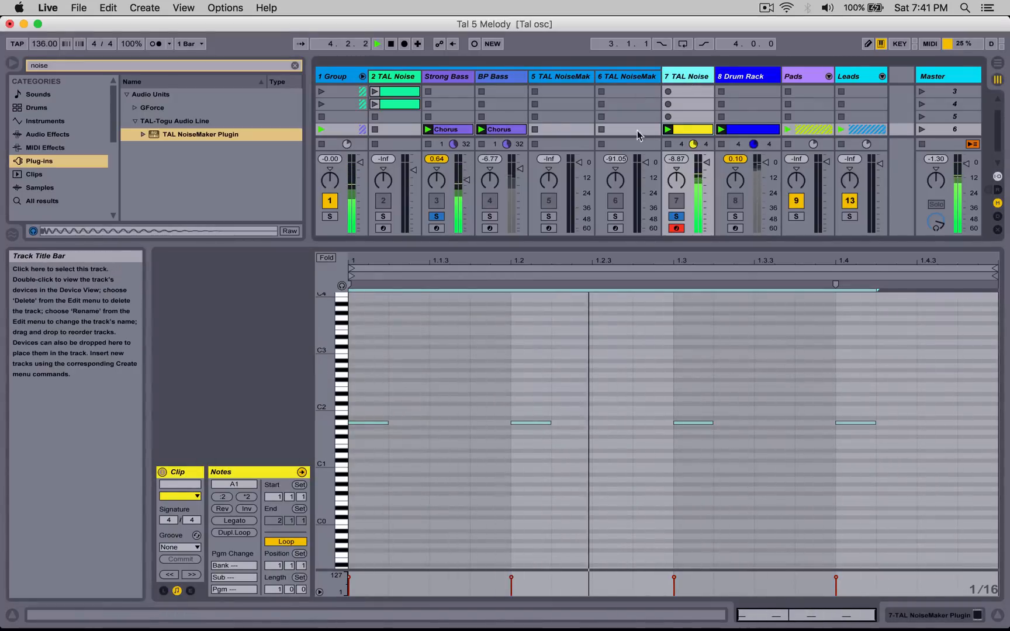
pyautogui.hotkey('shift', 'Tab')
pyautogui.click(192, 472)
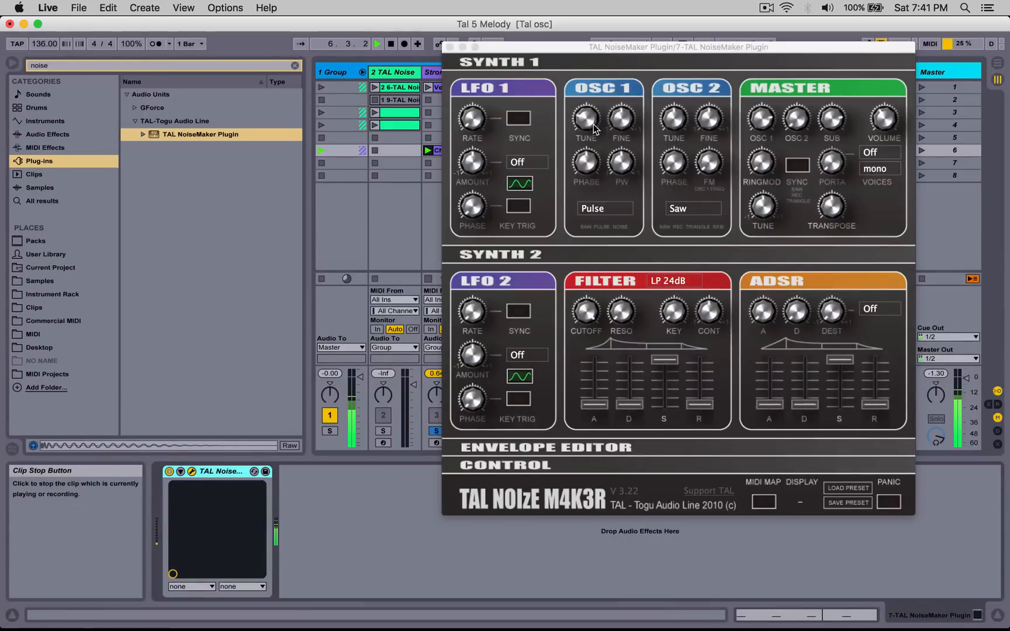
pyautogui.moveTo(842, 373); pyautogui.dragTo(831, 427)
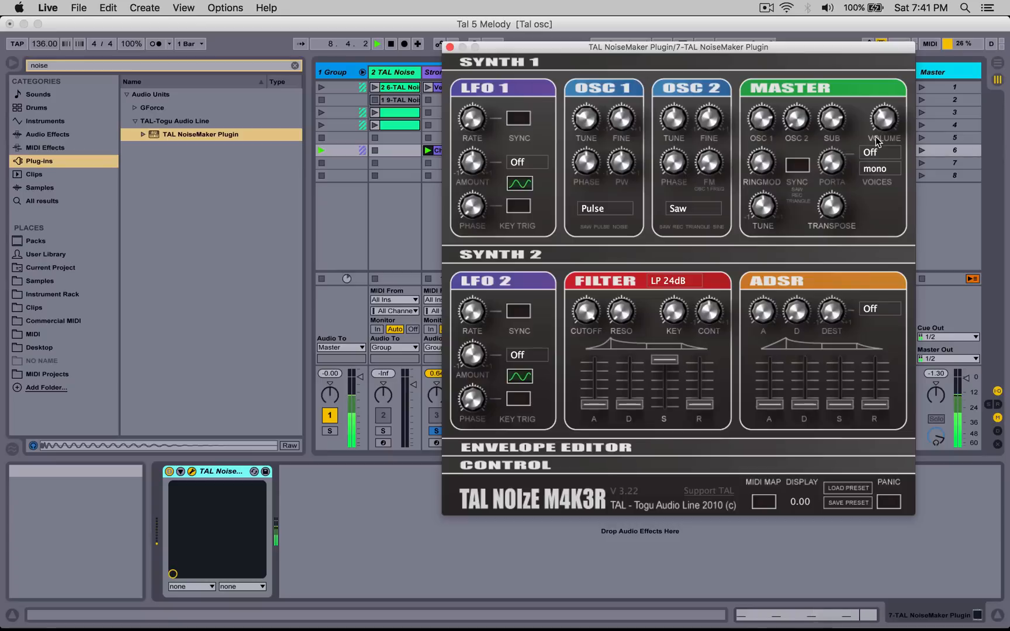
pyautogui.moveTo(885, 97); pyautogui.dragTo(886, 82)
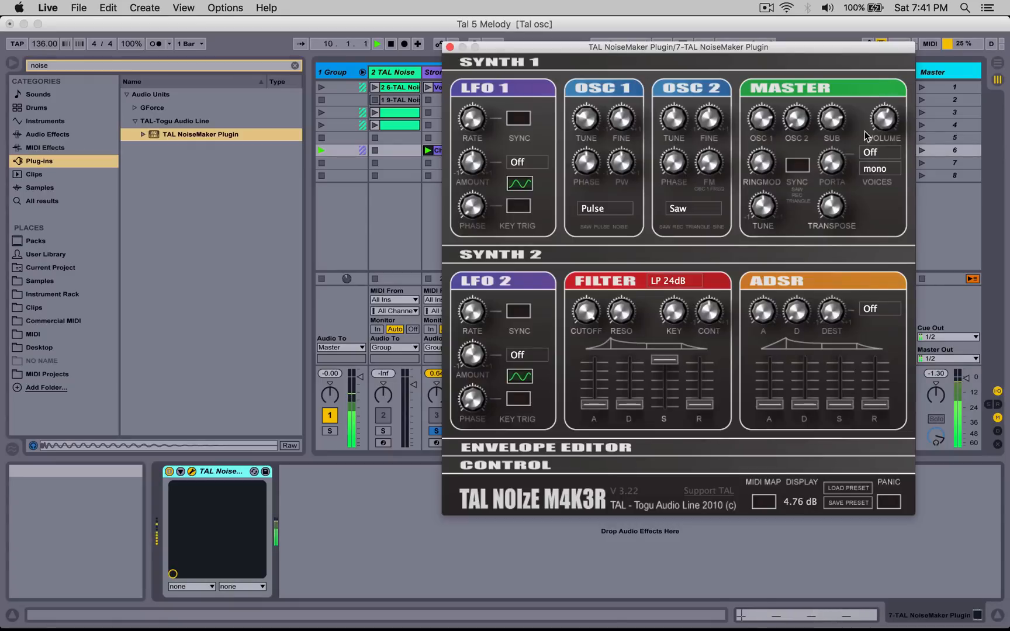
# Step: Raise the OSC 1 tuning and set its pulse width to 0.80
pyautogui.click(589, 121)
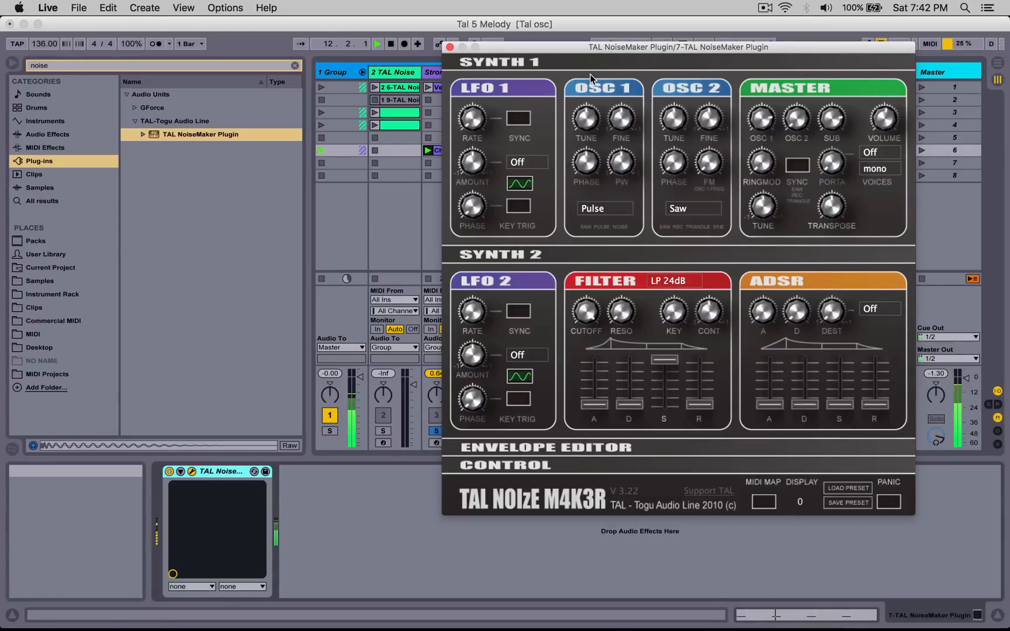
pyautogui.moveTo(597, 44); pyautogui.dragTo(602, 29)
pyautogui.moveTo(623, 143); pyautogui.dragTo(625, 123)
# Step: Raise the master high-pass (HP) slider in the synth's Control section and close the plug-in window
pyautogui.click(561, 441)
pyautogui.click(581, 465)
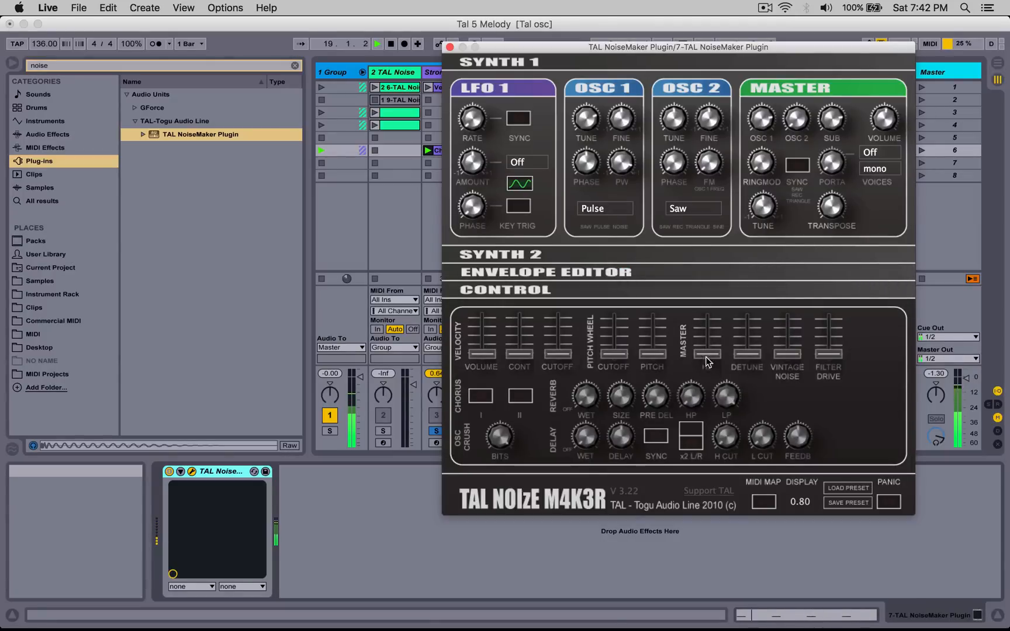
pyautogui.moveTo(708, 335); pyautogui.dragTo(700, 193)
pyautogui.click(450, 46)
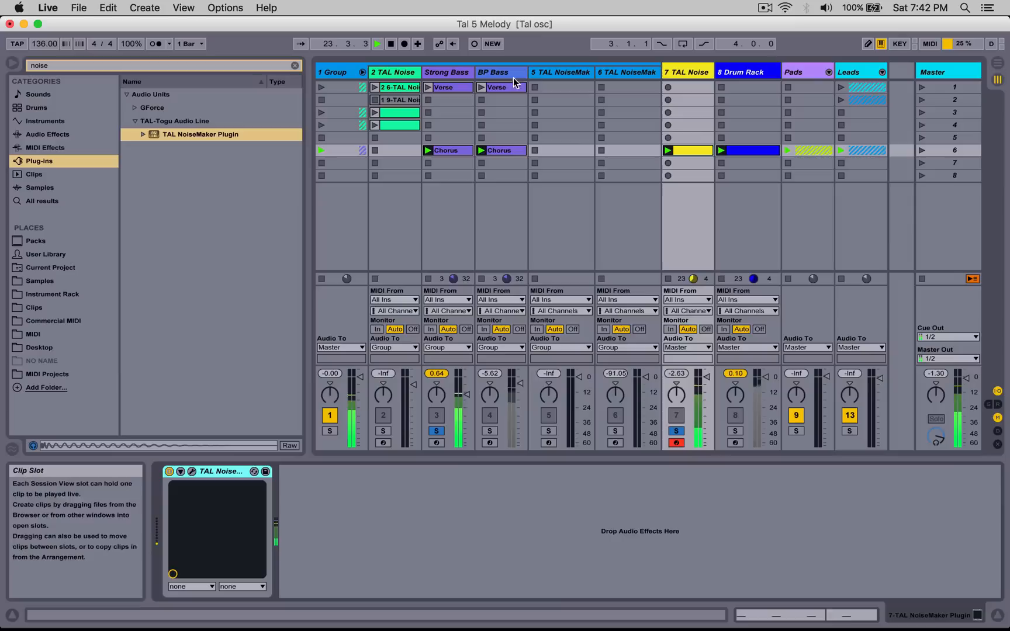
# Step: Fold the 1 Group, duplicate the 7 TAL Noise track, solo the copy and restart playback
pyautogui.click(363, 72)
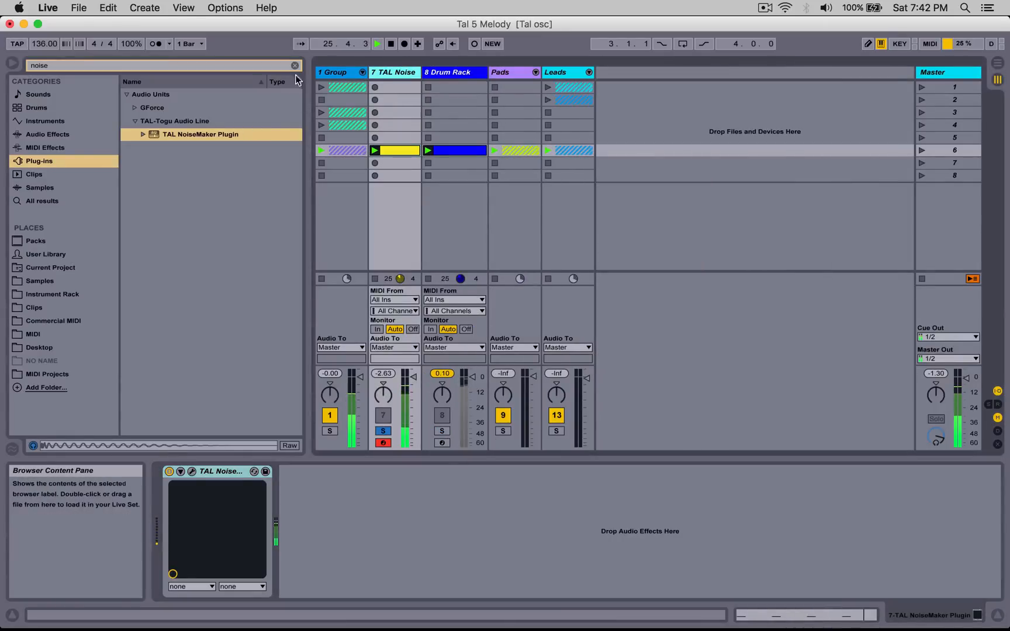
pyautogui.rightClick(392, 75)
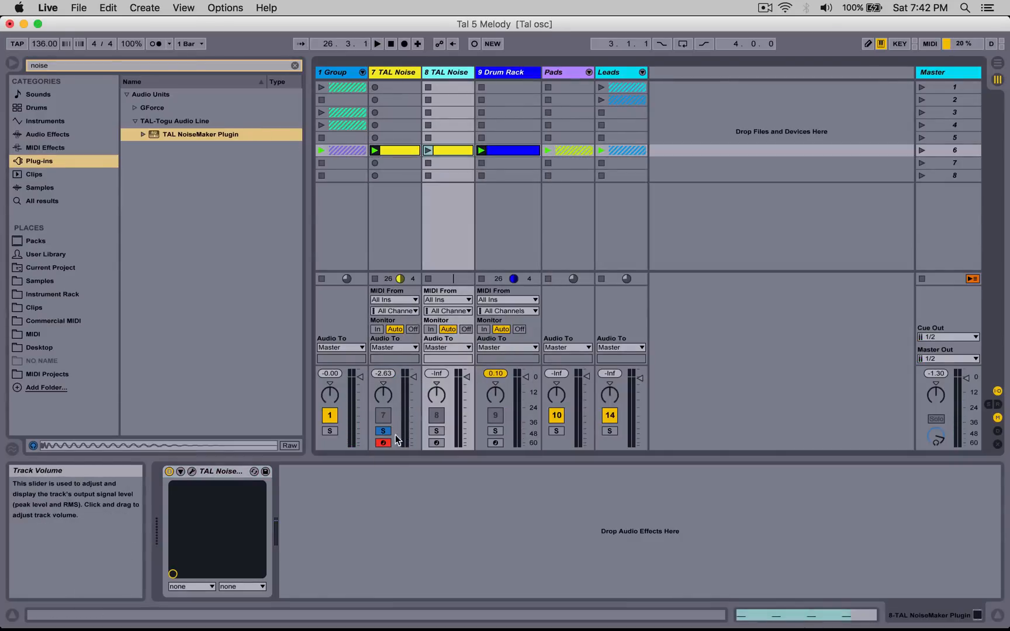
pyautogui.press('space')
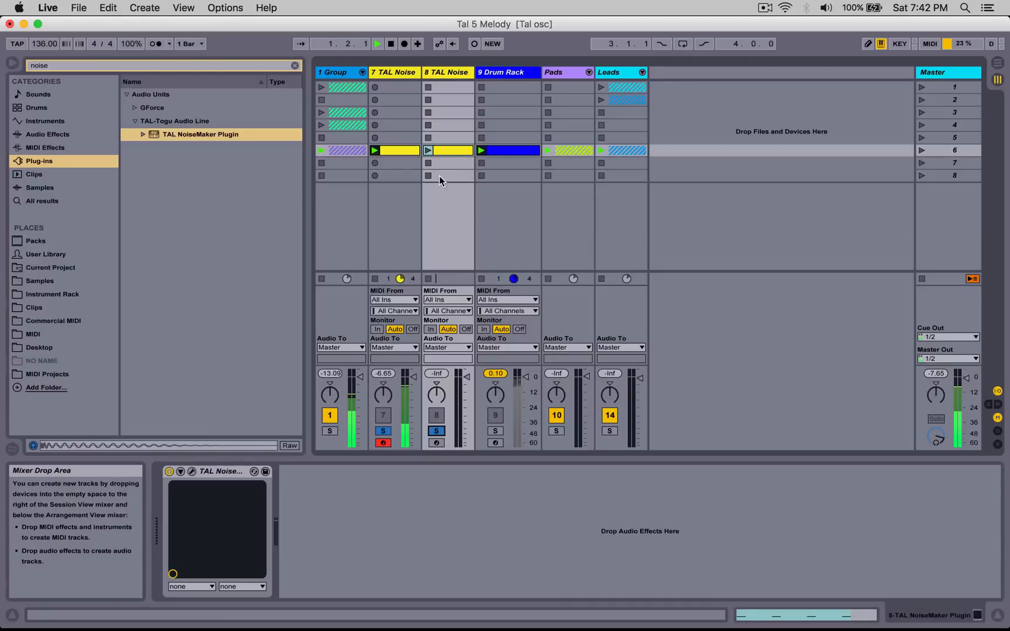
# Step: In the duplicate track's TAL NoiseMaker, turn an oscillator level in the Master section down to -96.00 dB and close the plug-in
pyautogui.click(192, 471)
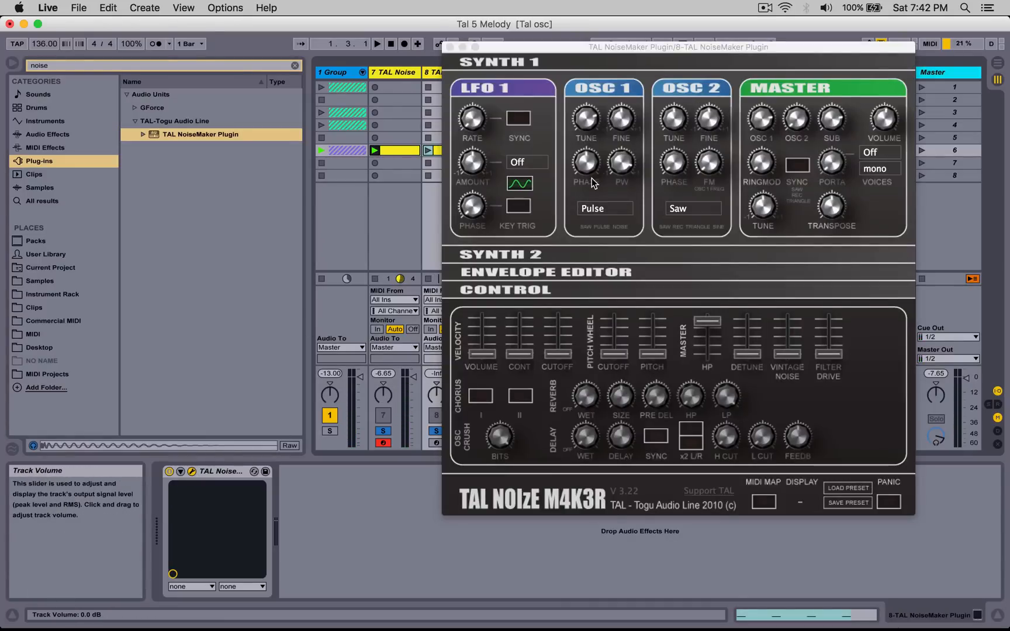
pyautogui.click(609, 209)
pyautogui.click(611, 209)
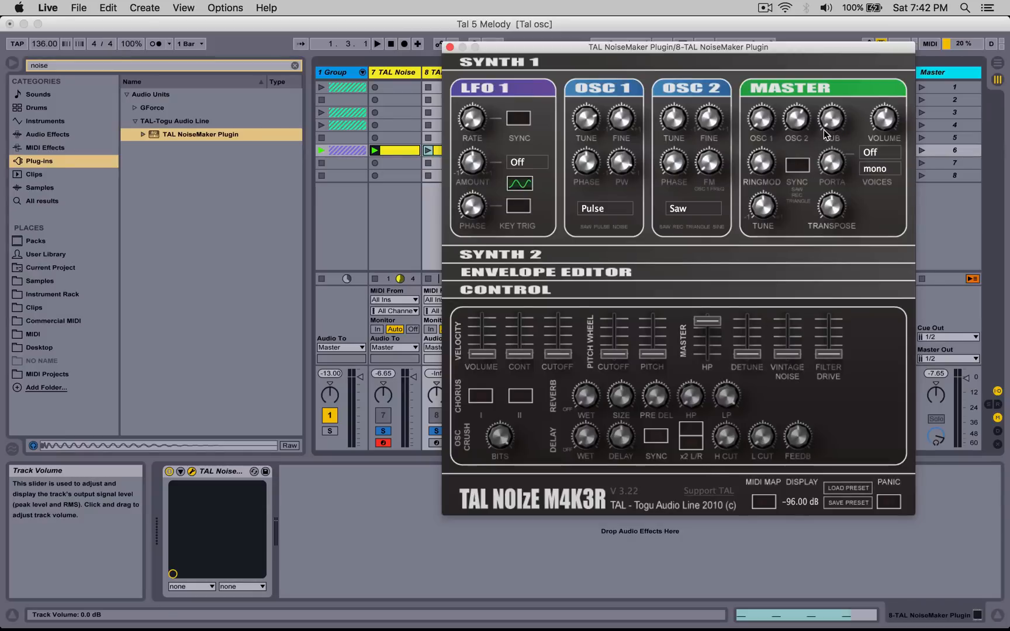
pyautogui.click(450, 47)
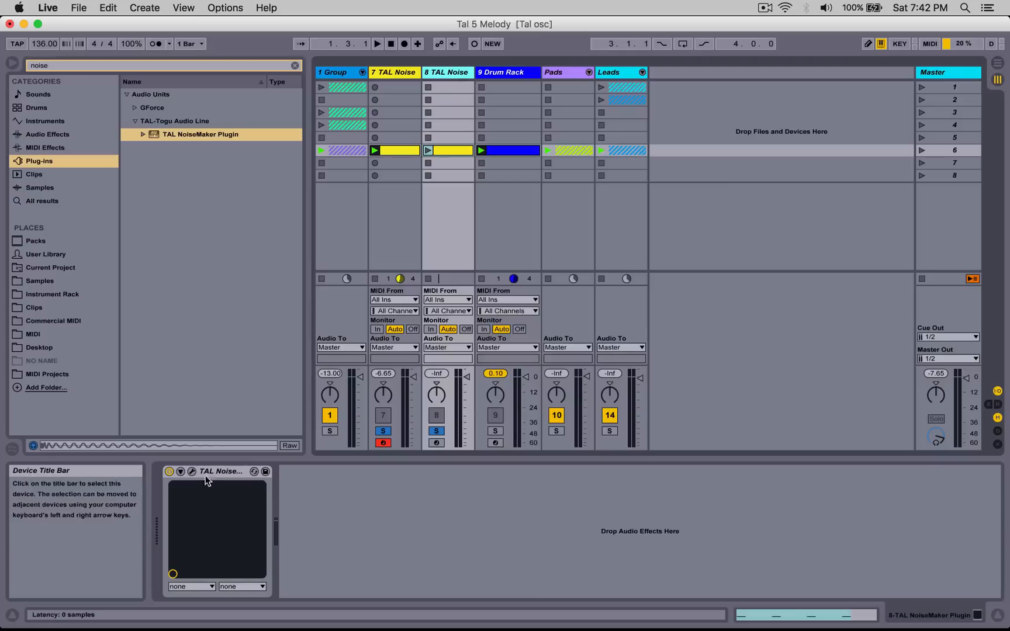
pyautogui.click(187, 474)
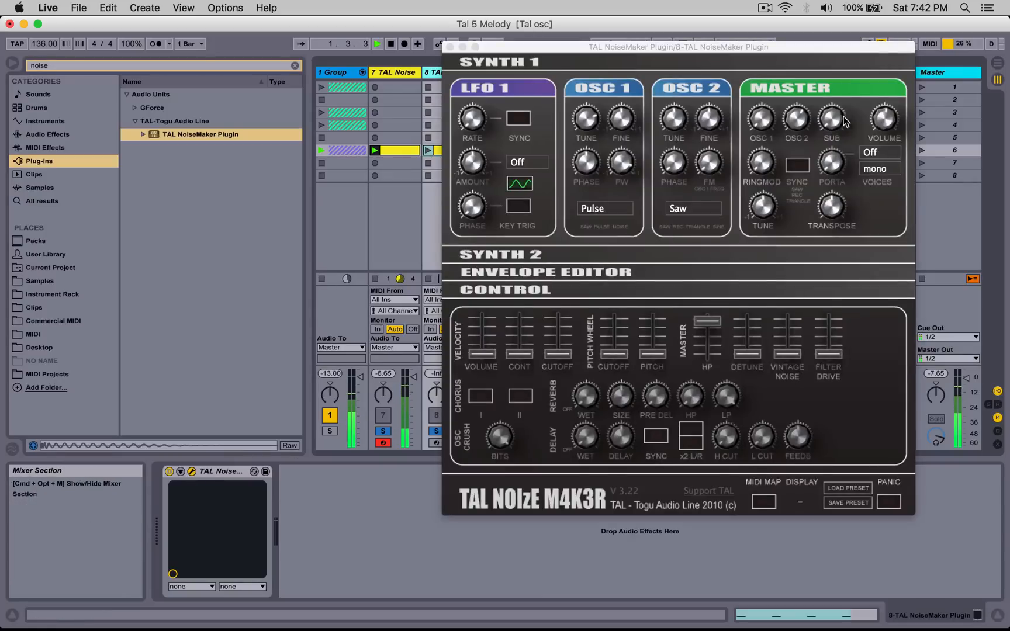
pyautogui.click(450, 47)
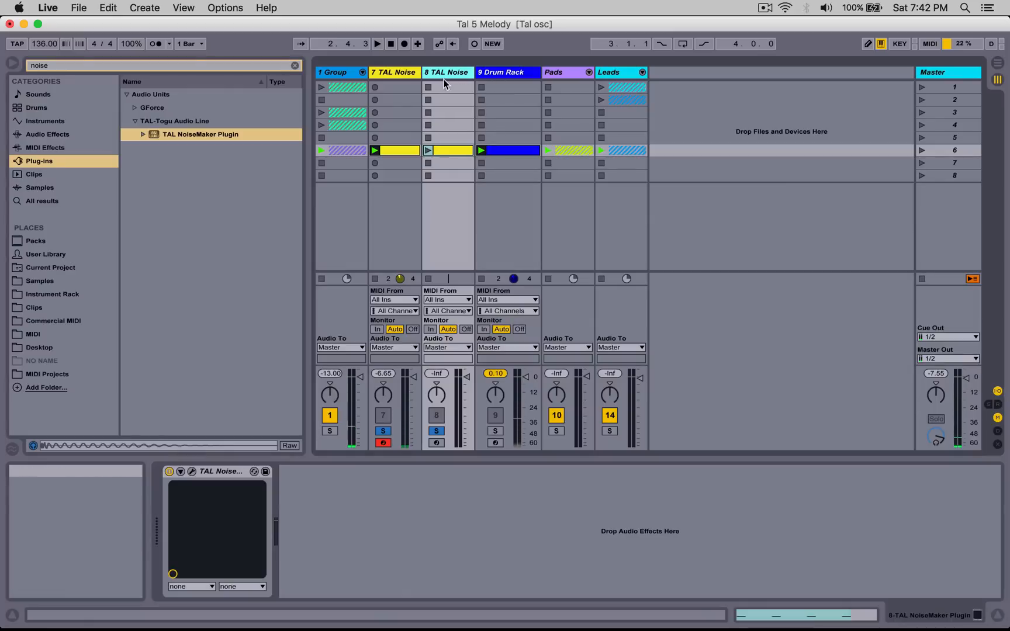
# Step: In the original 7 TAL Noise track's synth, turn an oscillator level in the Master section down to -96.00 dB and close it
pyautogui.click(405, 73)
pyautogui.click(192, 471)
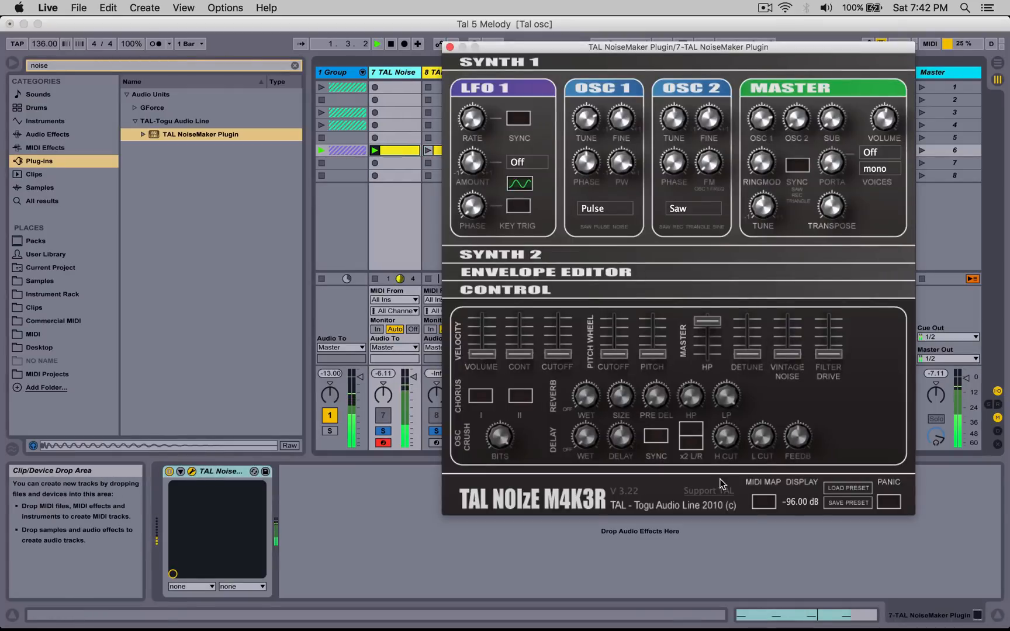
pyautogui.click(449, 47)
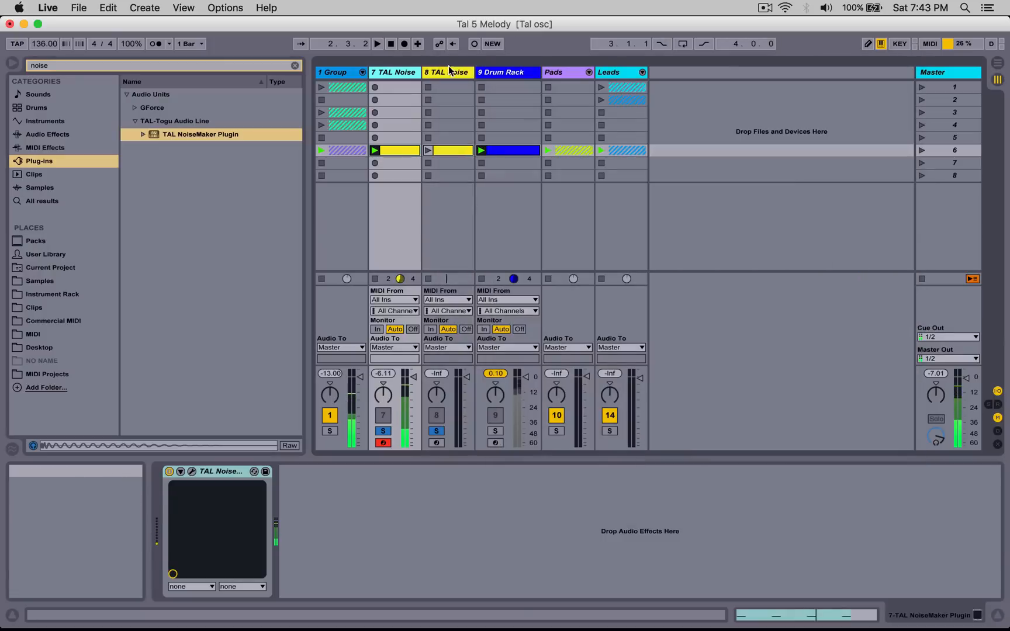
# Step: Play the duplicate track's clip, and in its synth raise the OSC 2 level, set HP to 0.74 and the OSC 2 waveform to Sine
pyautogui.click(451, 72)
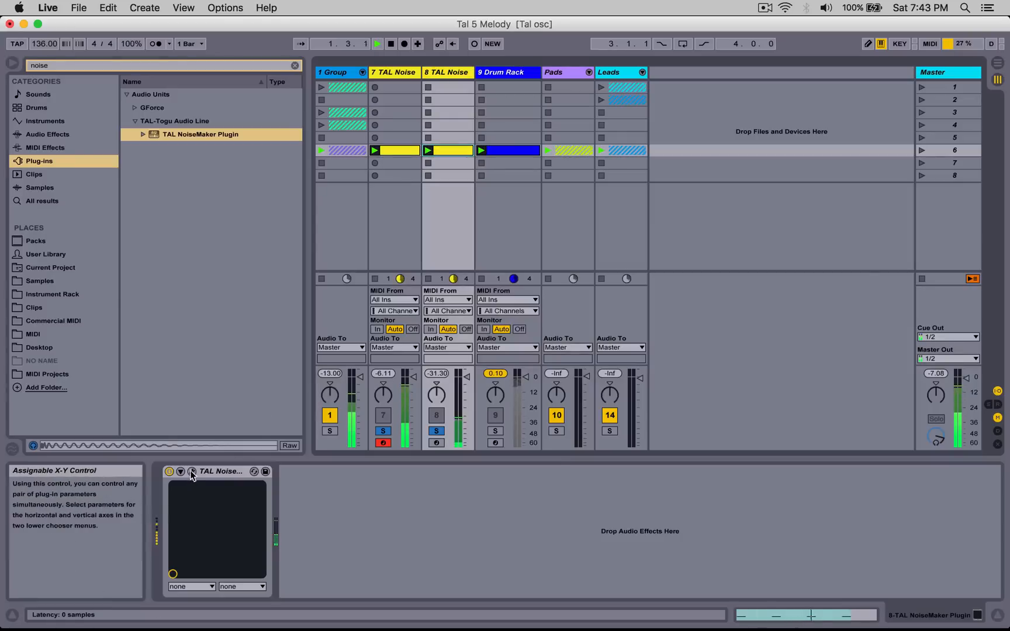
pyautogui.click(192, 472)
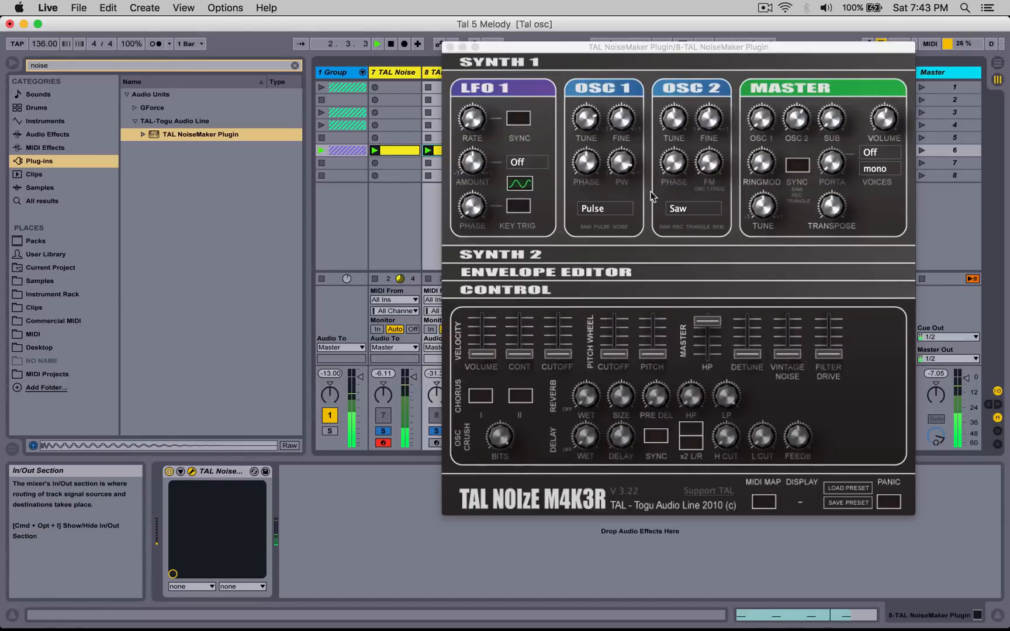
pyautogui.moveTo(794, 121); pyautogui.dragTo(794, 71)
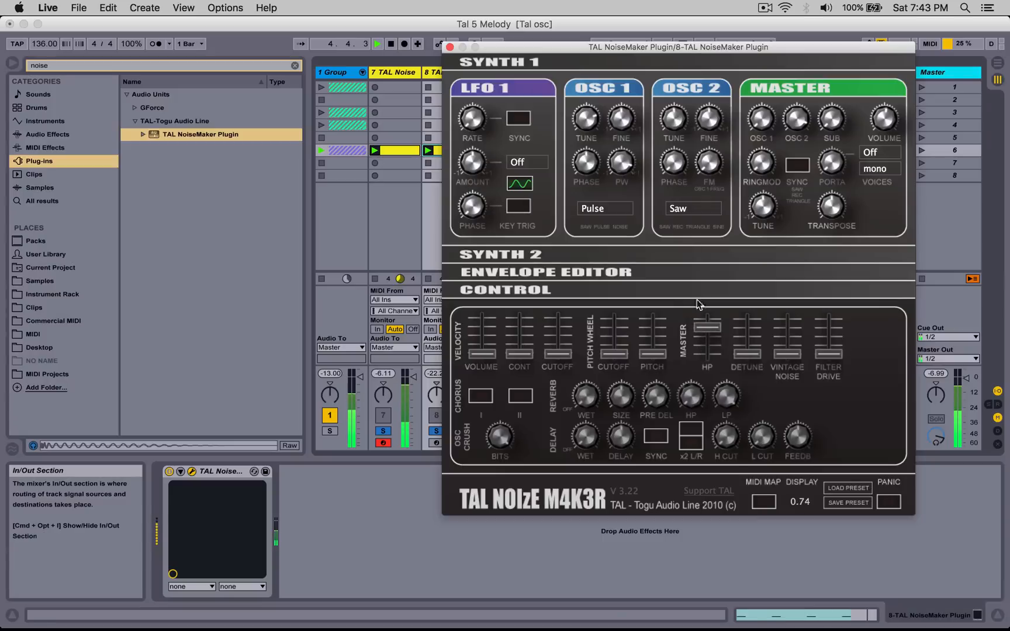
pyautogui.click(693, 208)
pyautogui.click(687, 253)
# Step: Show the Synth 2 section, set the ADSR sustain to 0.93 and close the plug-in window
pyautogui.click(519, 257)
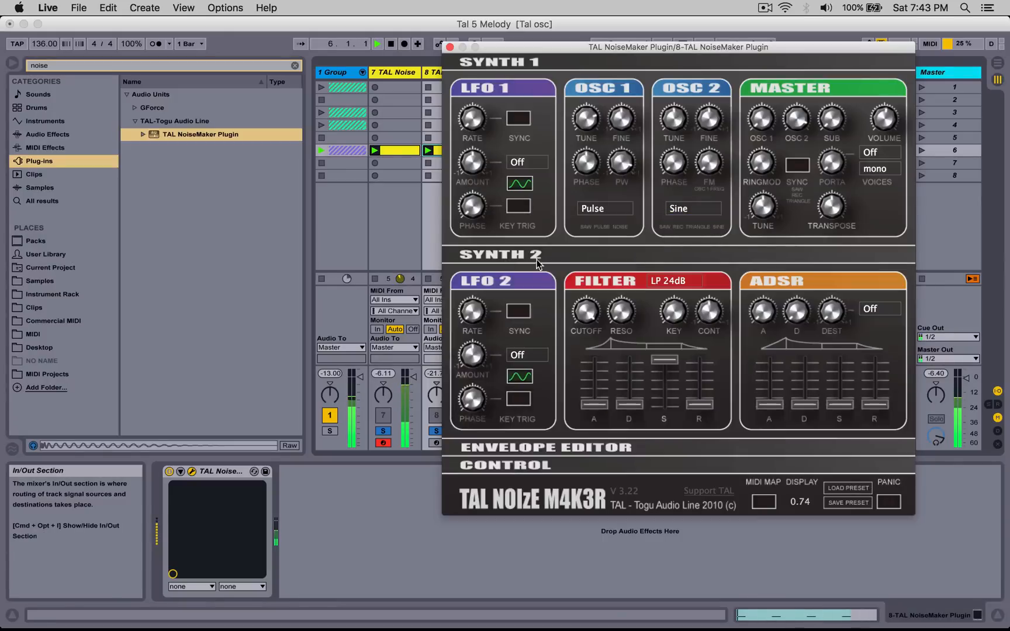
pyautogui.moveTo(838, 395); pyautogui.dragTo(841, 240)
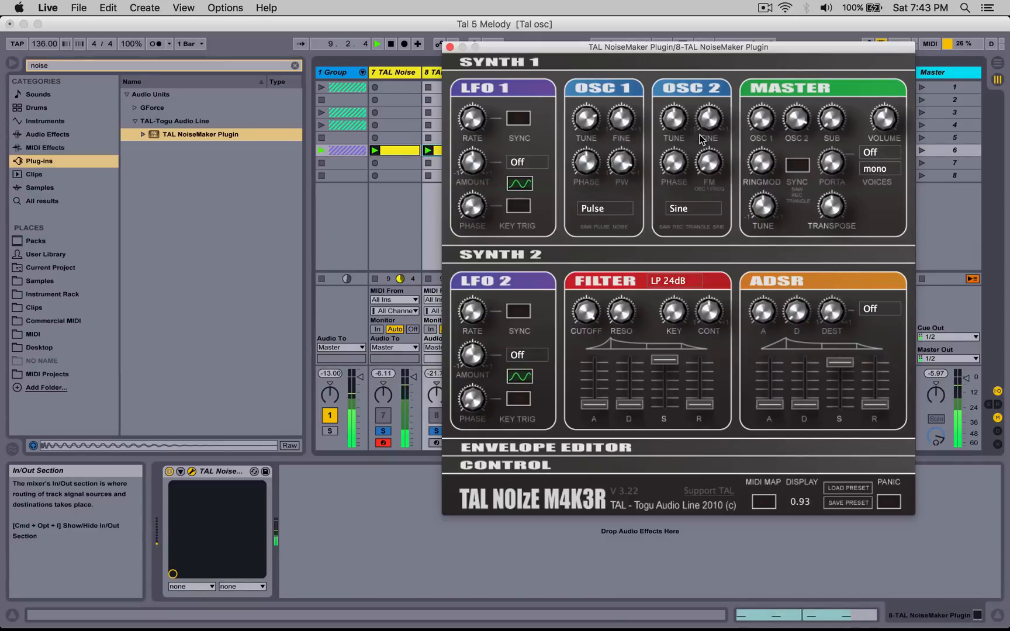
pyautogui.click(449, 48)
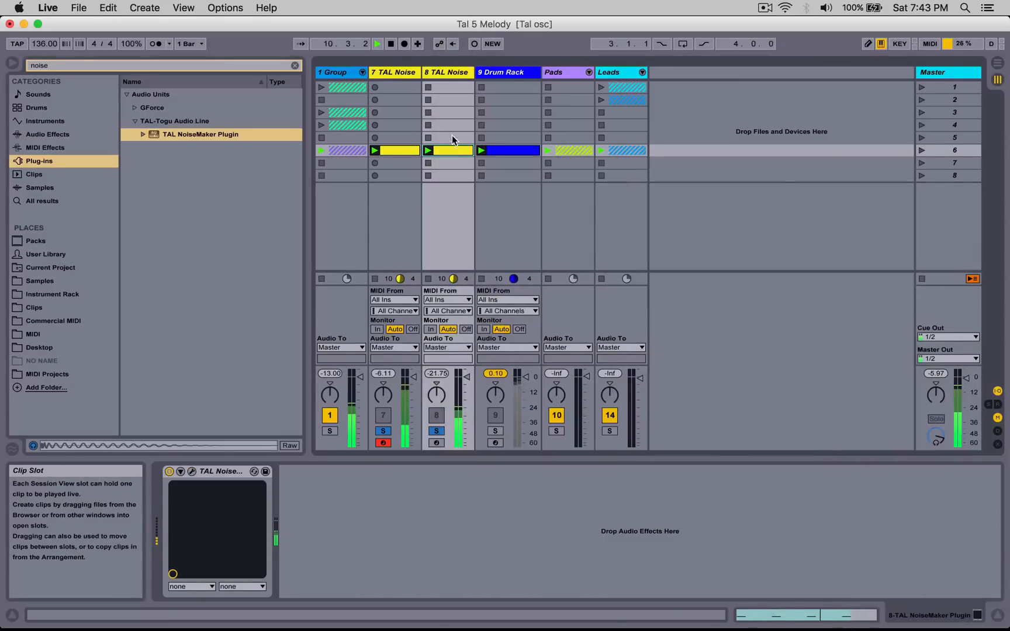
# Step: Open the 8 TAL Noise clip to inspect its notes, and stop playback
pyautogui.click(451, 129)
pyautogui.click(462, 350)
pyautogui.press('super+a')
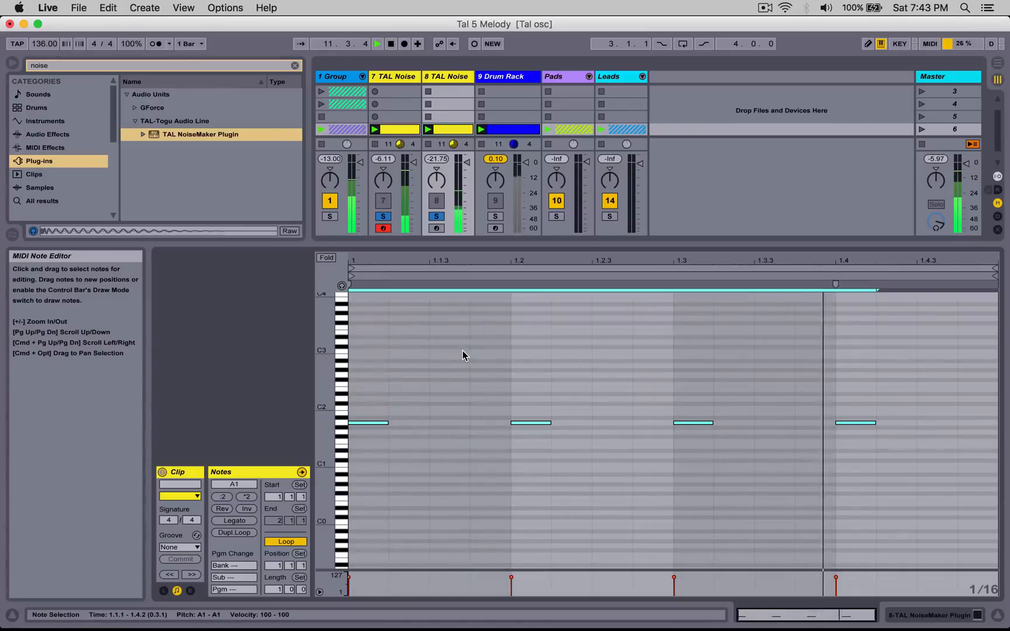
pyautogui.press('space')
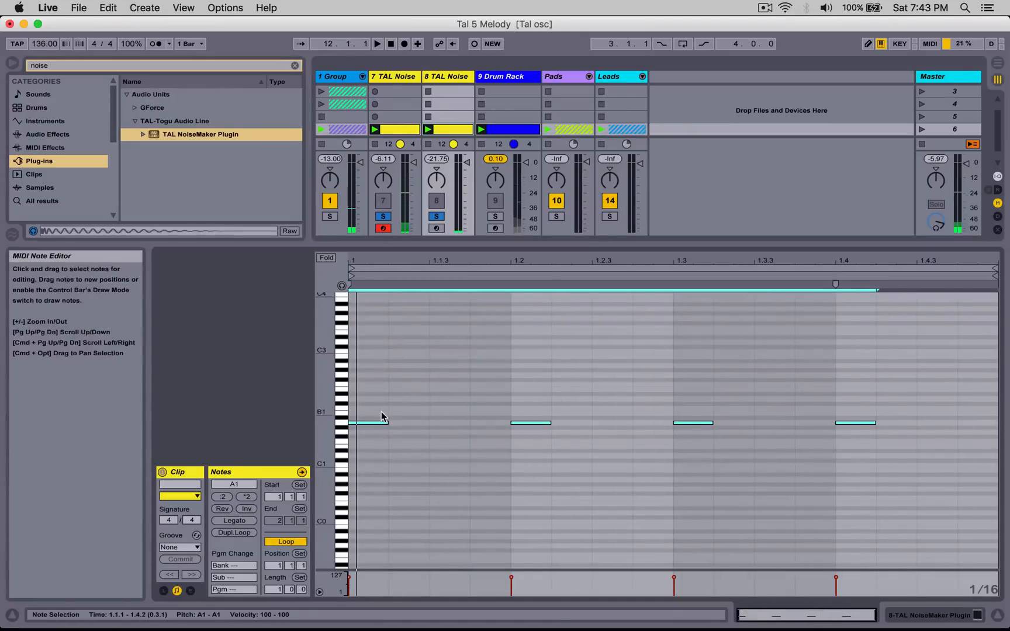
# Step: Unfold the 1 Group and play the Verse clip of the Strong Bass track
pyautogui.click(362, 79)
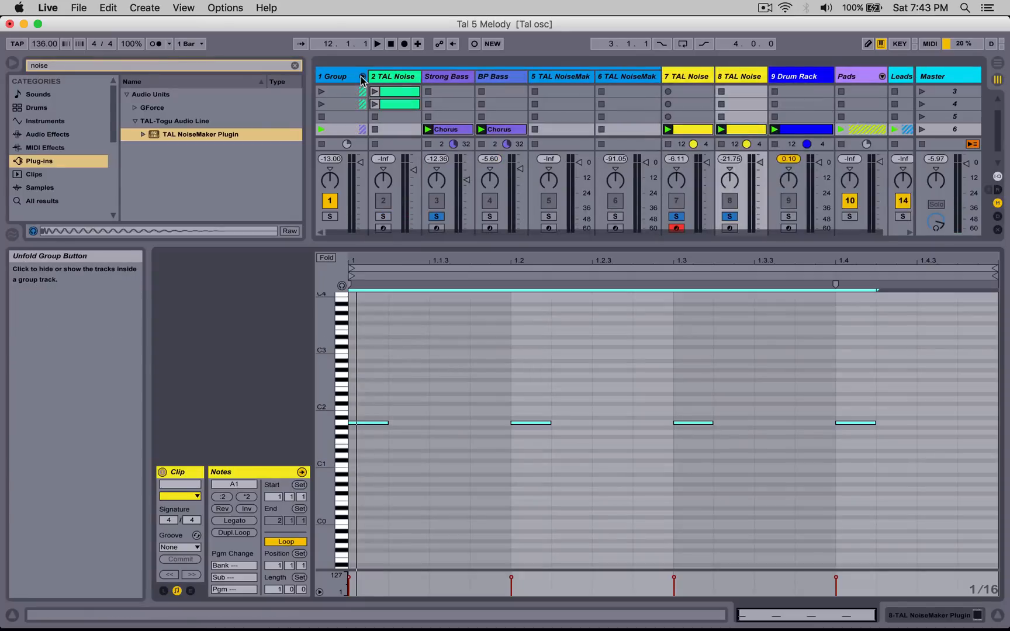
pyautogui.scroll(2, 435, 97)
pyautogui.click(441, 92)
pyautogui.click(429, 92)
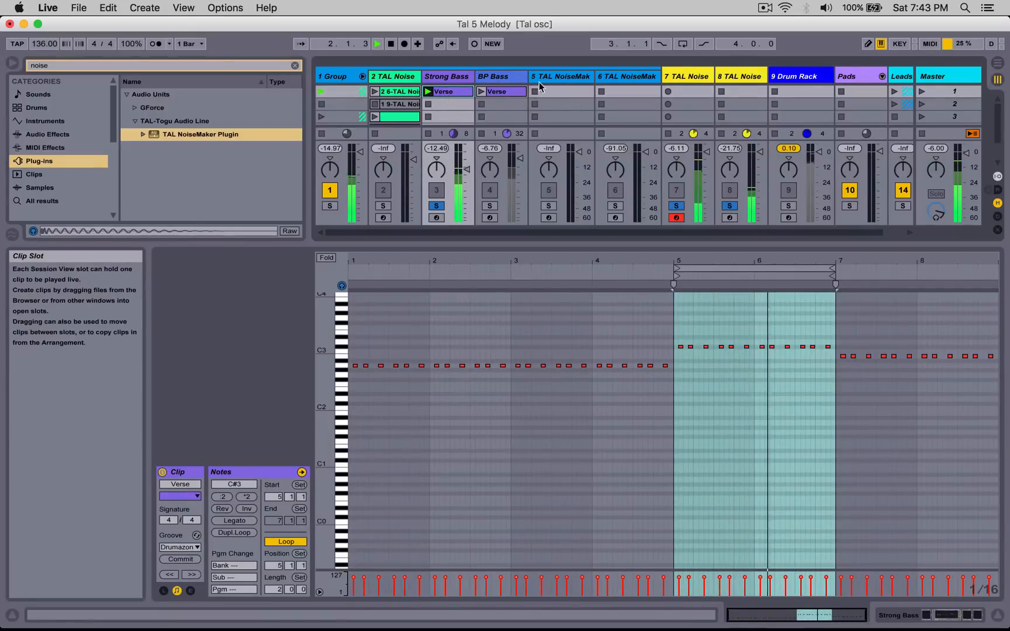
# Step: Select all four notes of the 8 TAL Noise clip, transpose them to C#1, and return to the track's device view
pyautogui.click(728, 77)
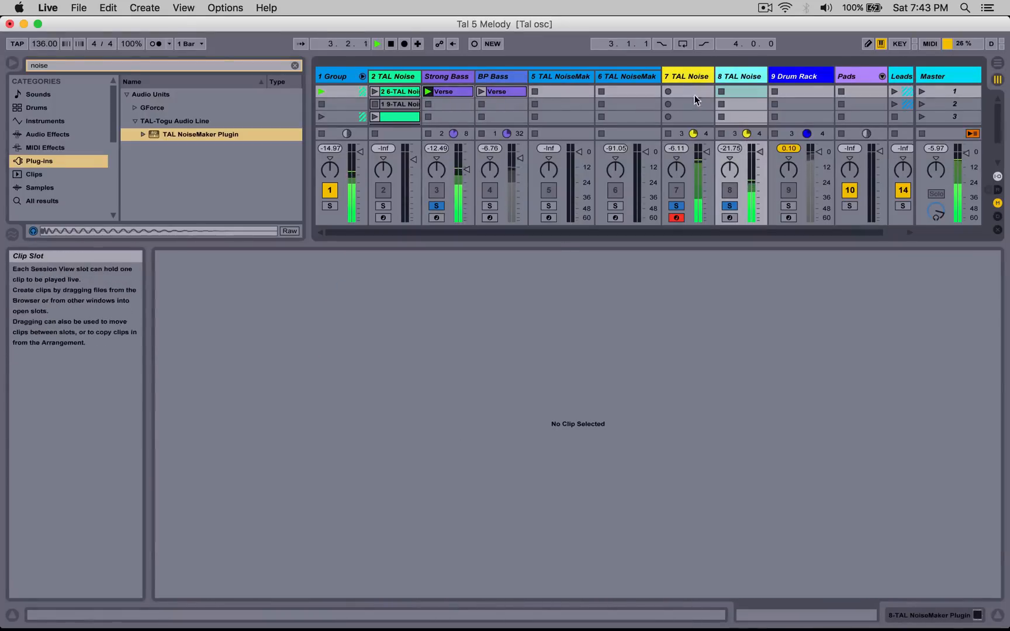
pyautogui.hscroll(1, 747, 92)
pyautogui.scroll(-2, 728, 92)
pyautogui.scroll(-3, 728, 92)
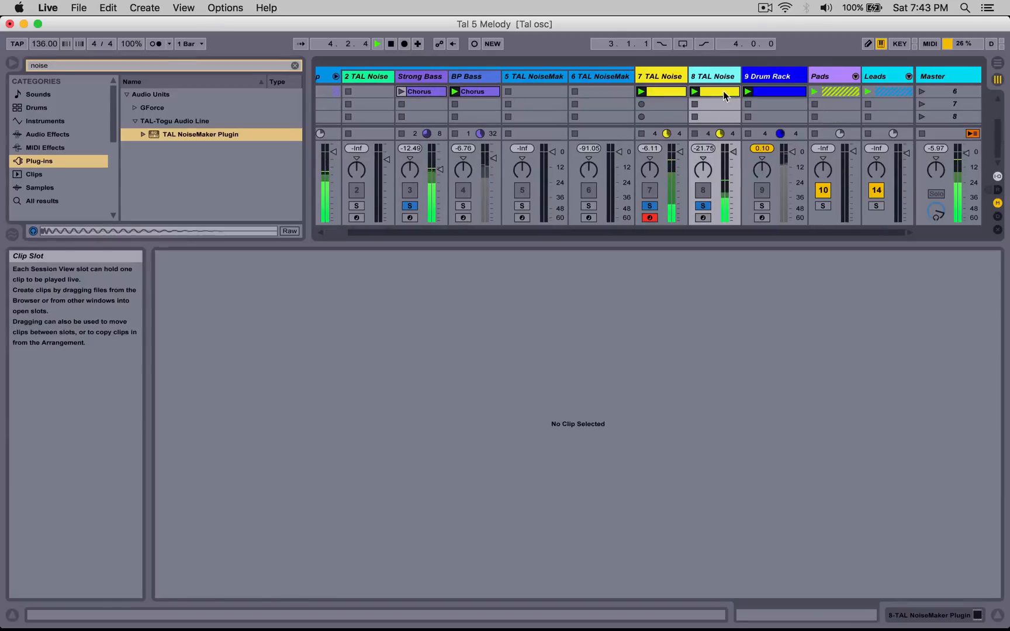
pyautogui.click(725, 92)
pyautogui.moveTo(886, 387); pyautogui.dragTo(322, 481)
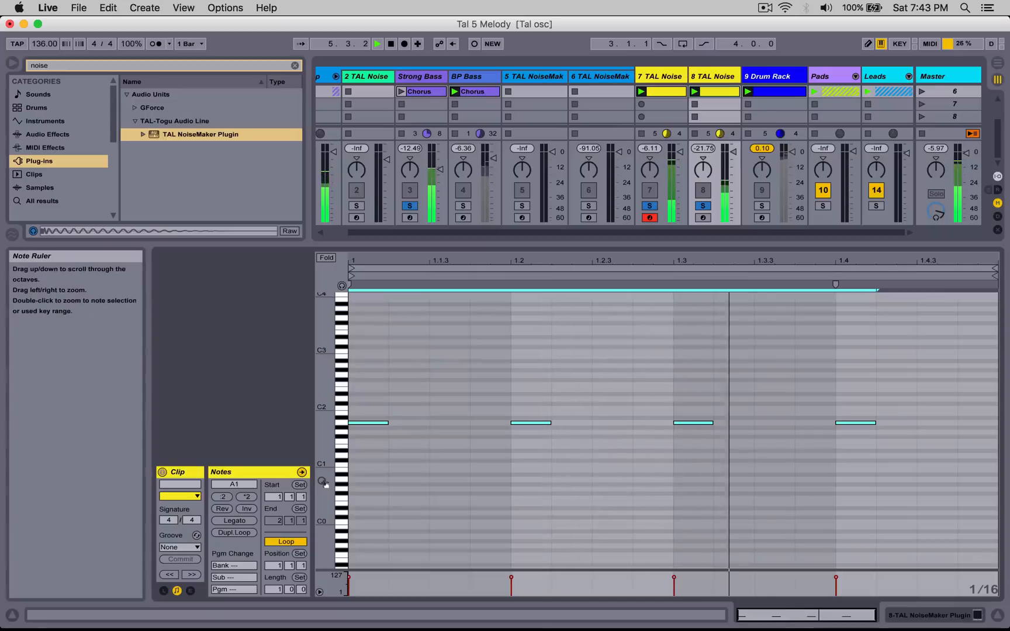
pyautogui.press('Up')
pyautogui.press('Up')
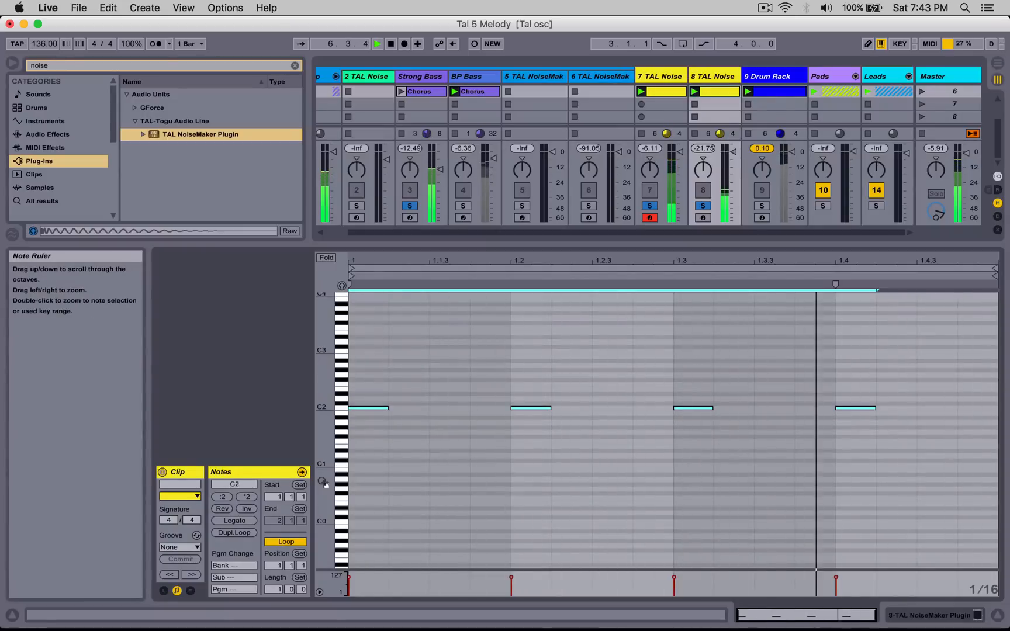
pyautogui.press('Up')
pyautogui.press('Up')
pyautogui.hotkey('shift', 'Down')
pyautogui.hotkey('shift', 'Tab')
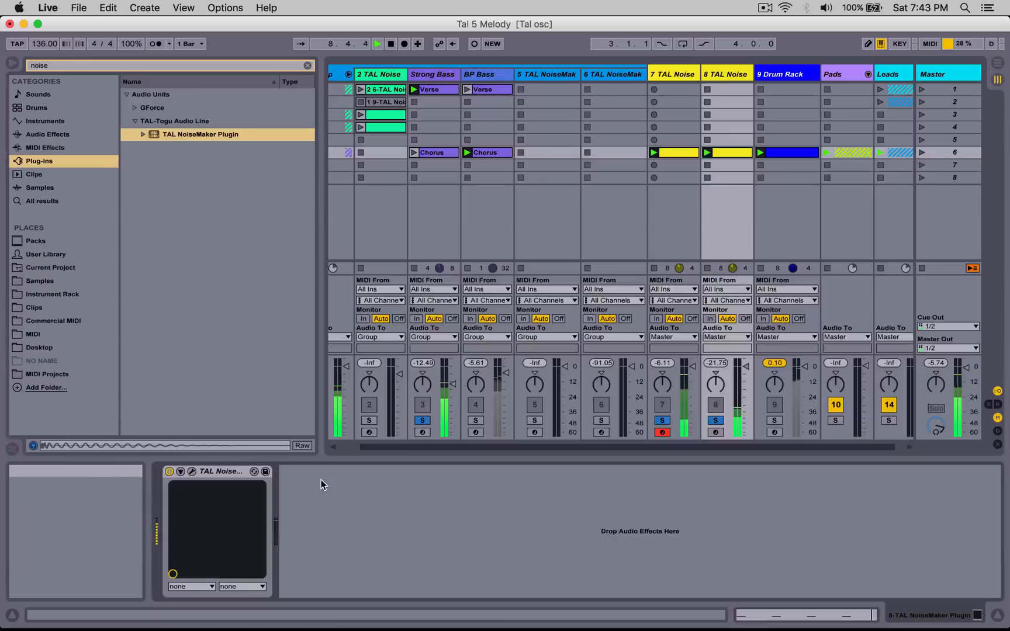
# Step: In the 8 TAL Noise track's synth, set the OSC 2 tuning to 0.53 and close the plug-in window
pyautogui.click(192, 471)
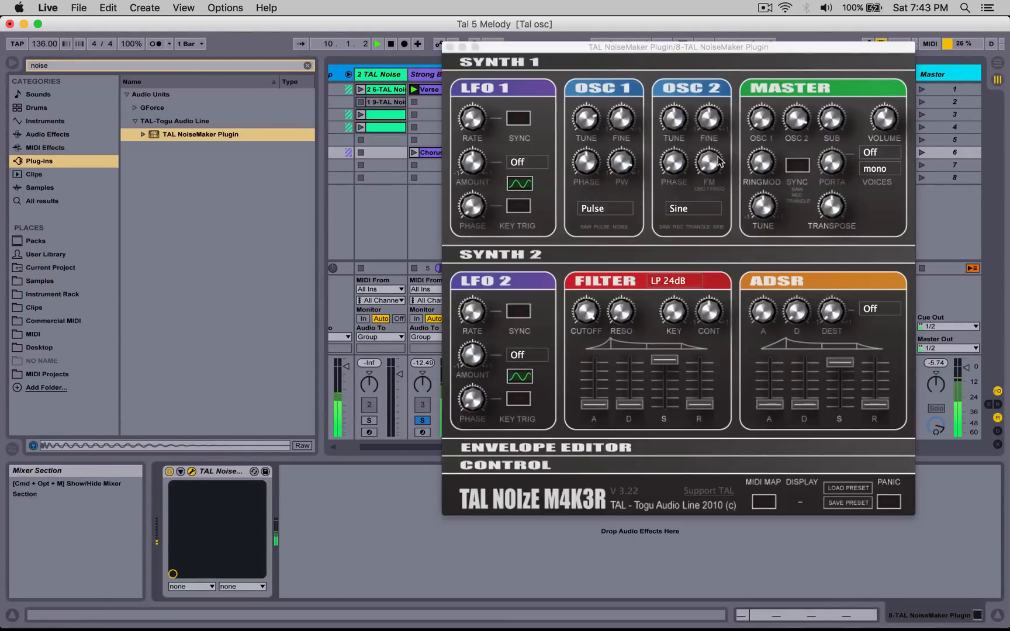
pyautogui.click(676, 100)
pyautogui.moveTo(682, 127)
pyautogui.mouseDown()
pyautogui.moveTo(673, 164)
pyautogui.moveTo(676, 130)
pyautogui.mouseUp()
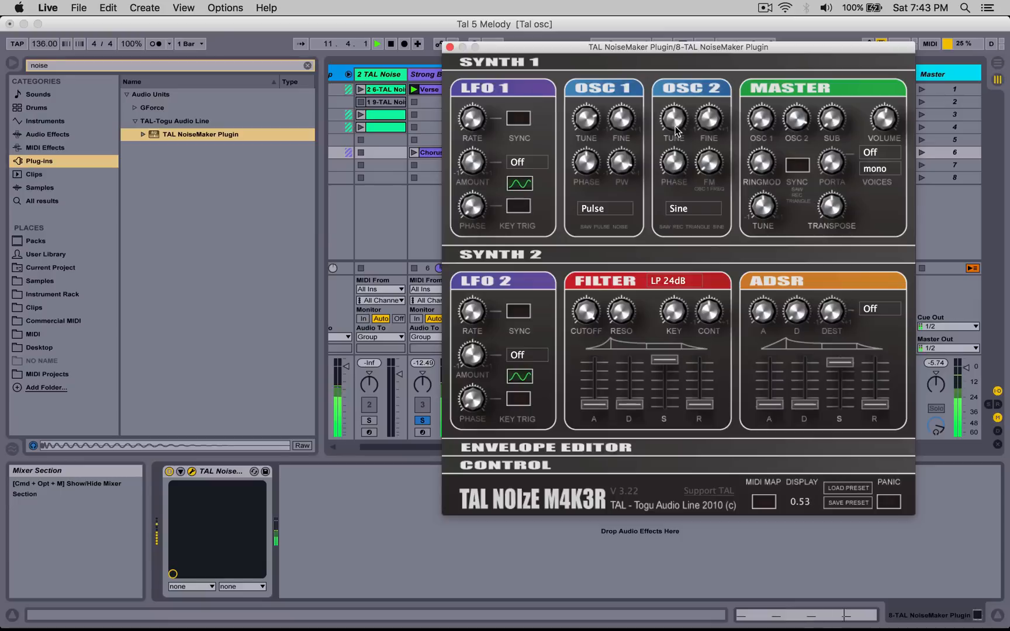
pyautogui.click(450, 46)
# Step: Lengthen the four C#1 notes of the 8 TAL Noise clip to an eighth note each, and return to the device view
pyautogui.doubleClick(730, 154)
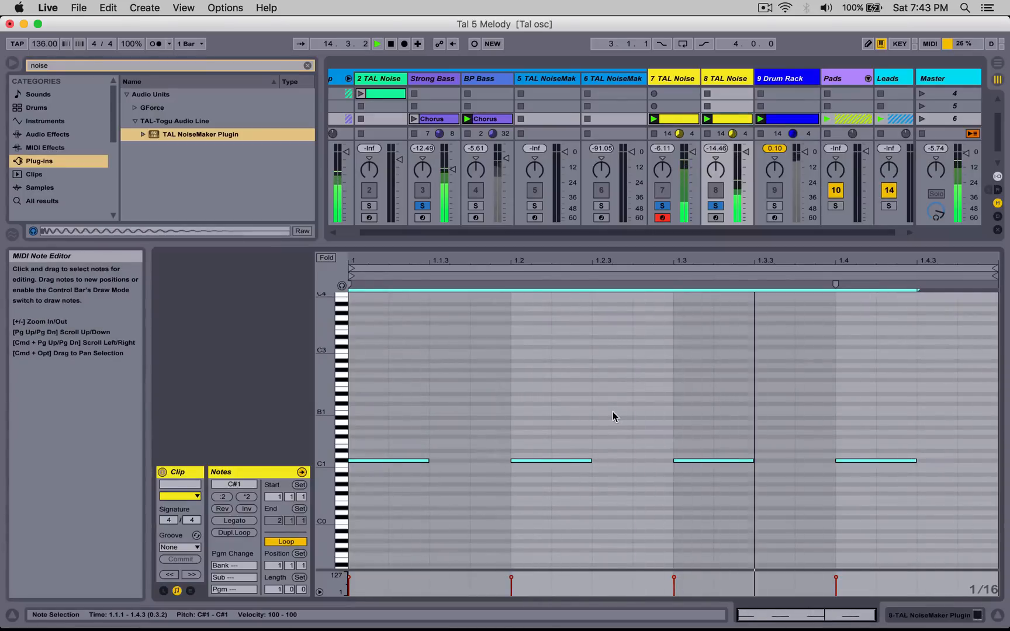
pyautogui.hotkey('shift', 'Tab')
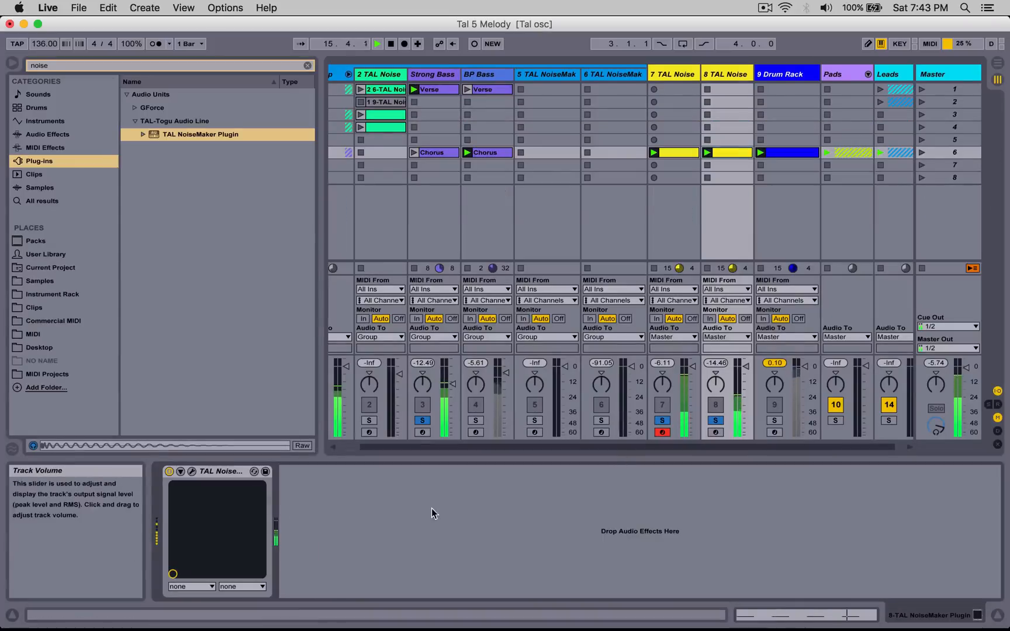
# Step: In the 8 TAL Noise synth, try out the filter drive and return it to minimum, then set the master volume to 11.57 dB
pyautogui.click(192, 471)
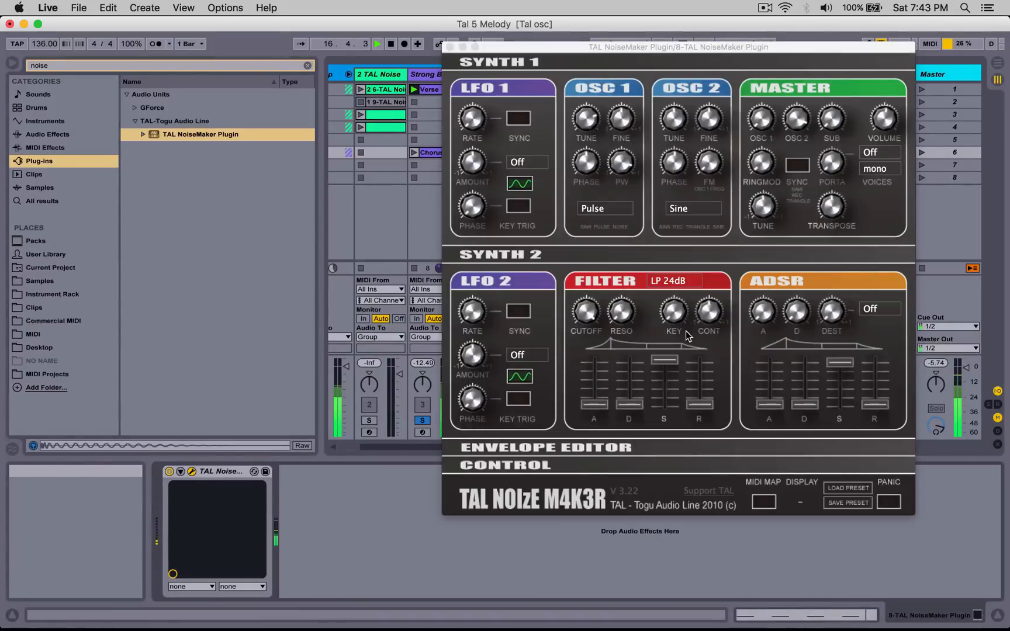
pyautogui.click(587, 465)
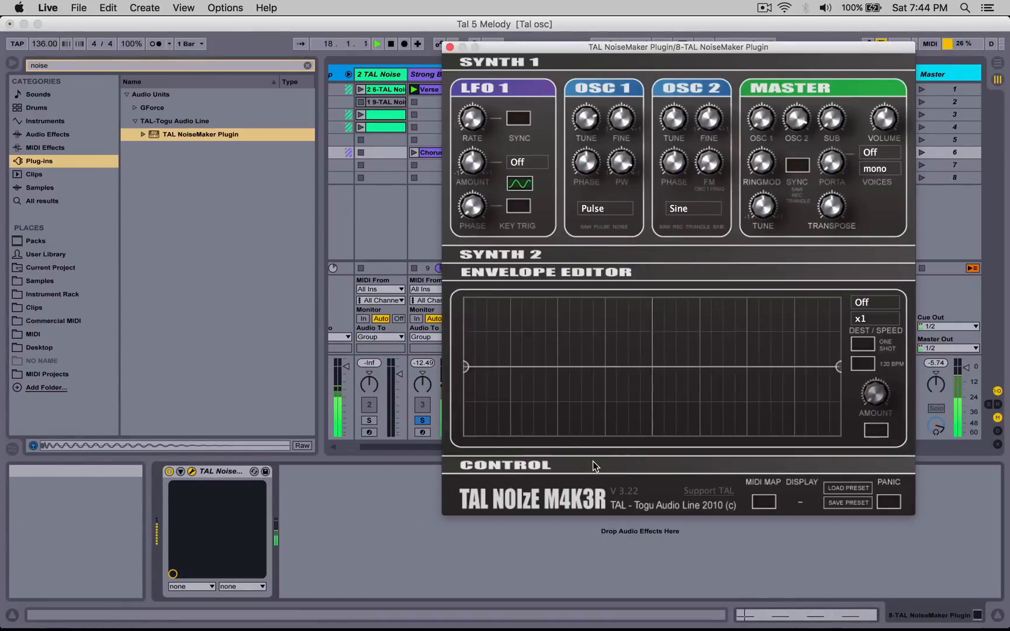
pyautogui.moveTo(823, 359)
pyautogui.mouseDown()
pyautogui.moveTo(822, 327)
pyautogui.moveTo(831, 374)
pyautogui.mouseUp()
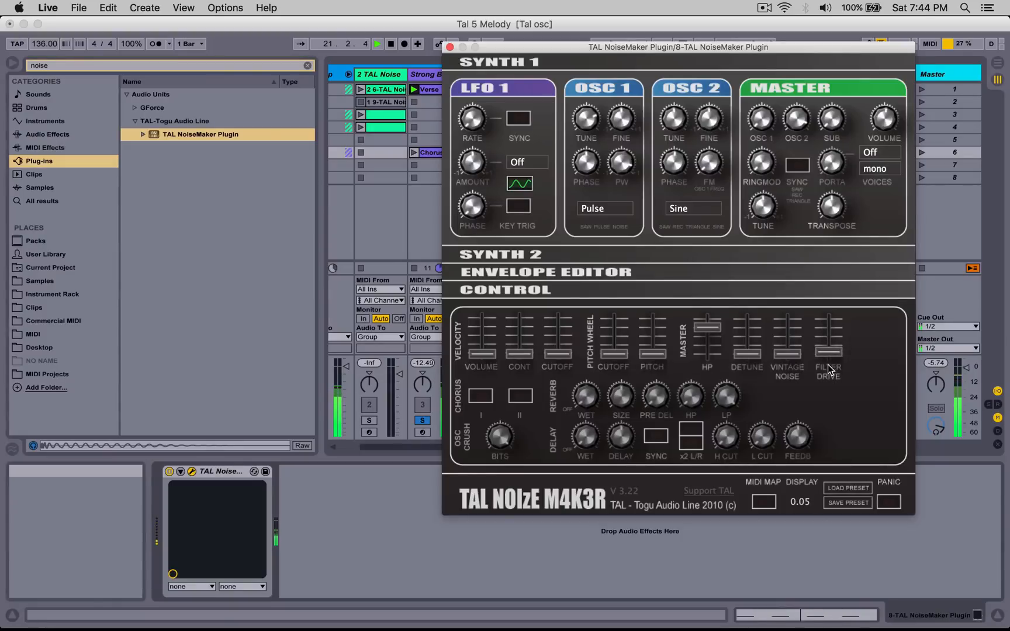
pyautogui.moveTo(827, 358); pyautogui.dragTo(829, 375)
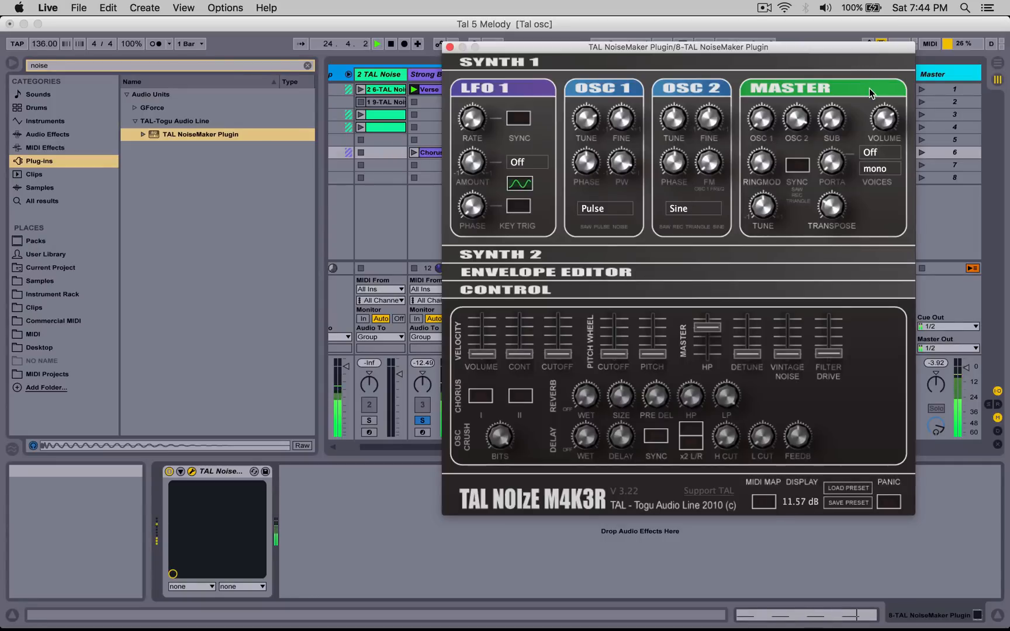
pyautogui.click(449, 48)
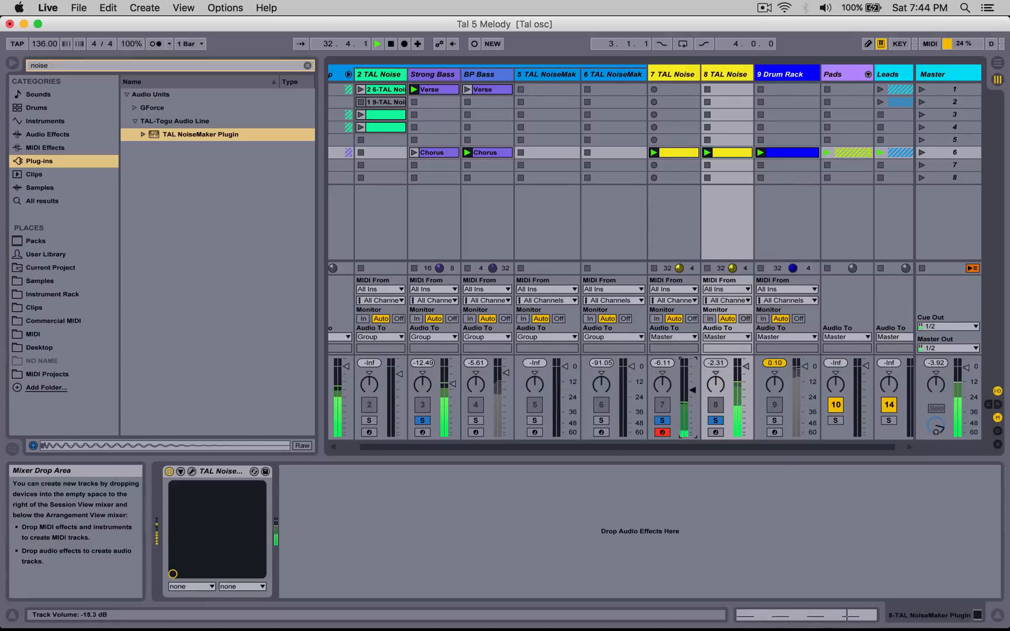
# Step: Lower the volume of the 8 TAL Noise track to about -26 dB in the mixer
pyautogui.moveTo(747, 368); pyautogui.dragTo(747, 403)
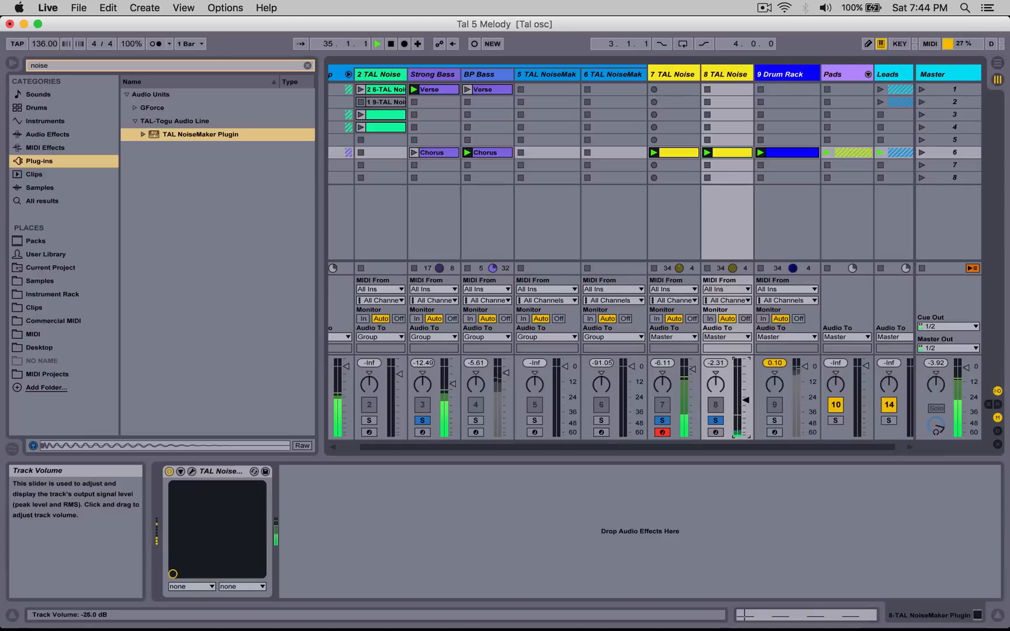
# Step: Unsolo the 7 TAL Noise track, then raise the 8 TAL Noise synth's ADSR release to about 0.22 and minimise the attack
pyautogui.click(662, 421)
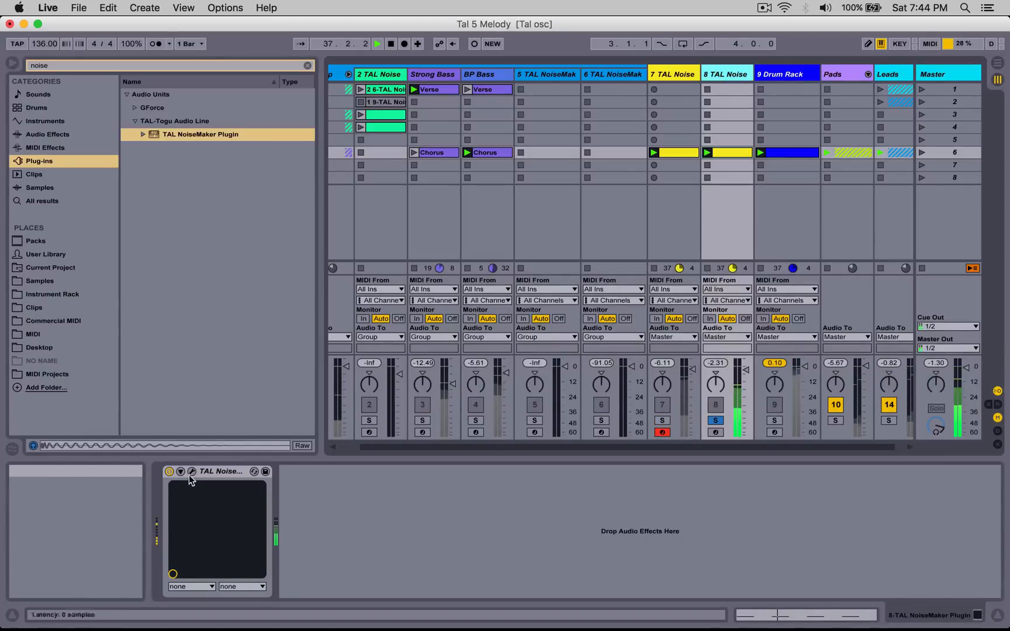
pyautogui.click(253, 471)
pyautogui.click(675, 164)
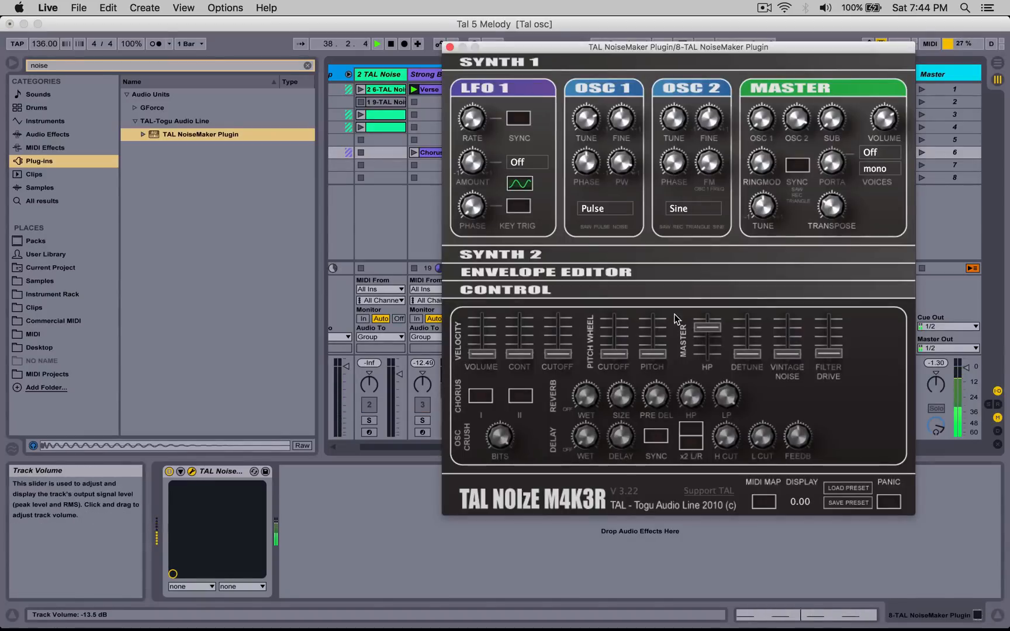
pyautogui.click(613, 258)
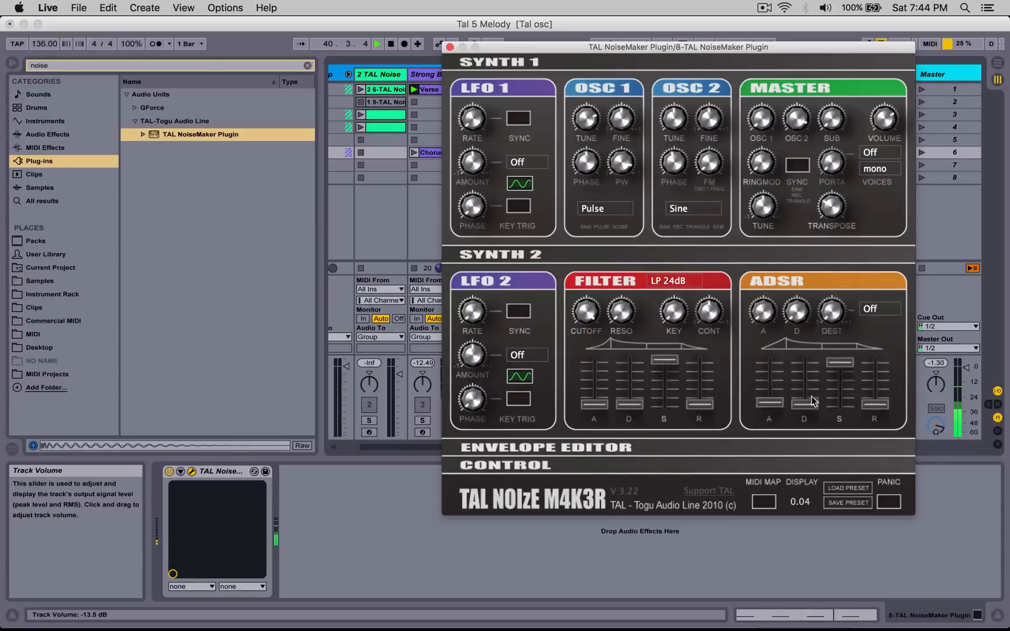
pyautogui.moveTo(870, 387); pyautogui.dragTo(870, 360)
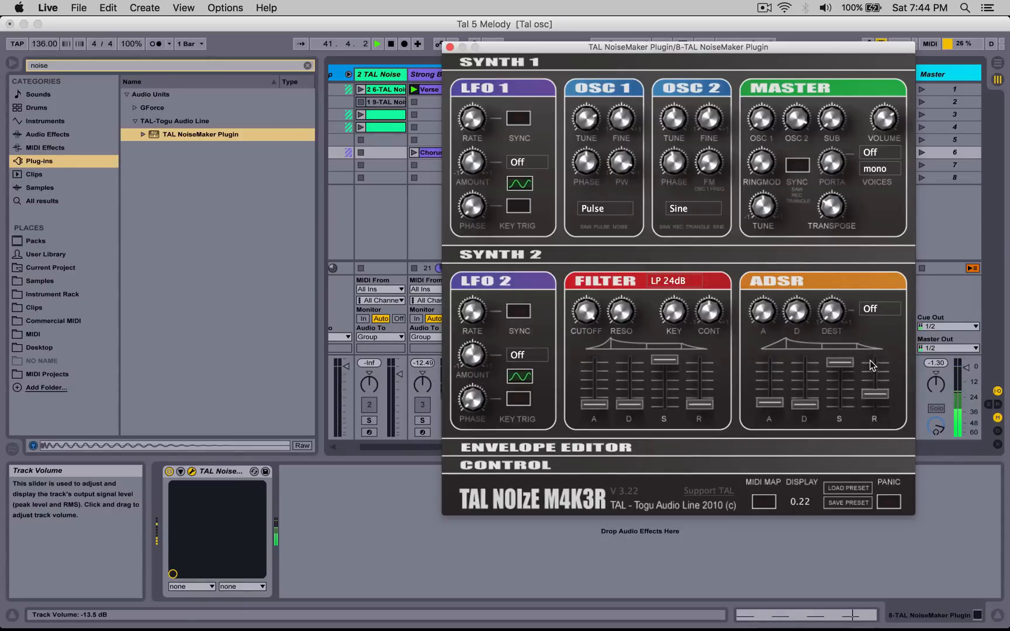
pyautogui.moveTo(780, 403); pyautogui.dragTo(763, 439)
# Step: In the 8 TAL Noise synth, lower the master HP slider to minimum, set the master volume to -5.82 dB, and close the plug-in window
pyautogui.click(642, 447)
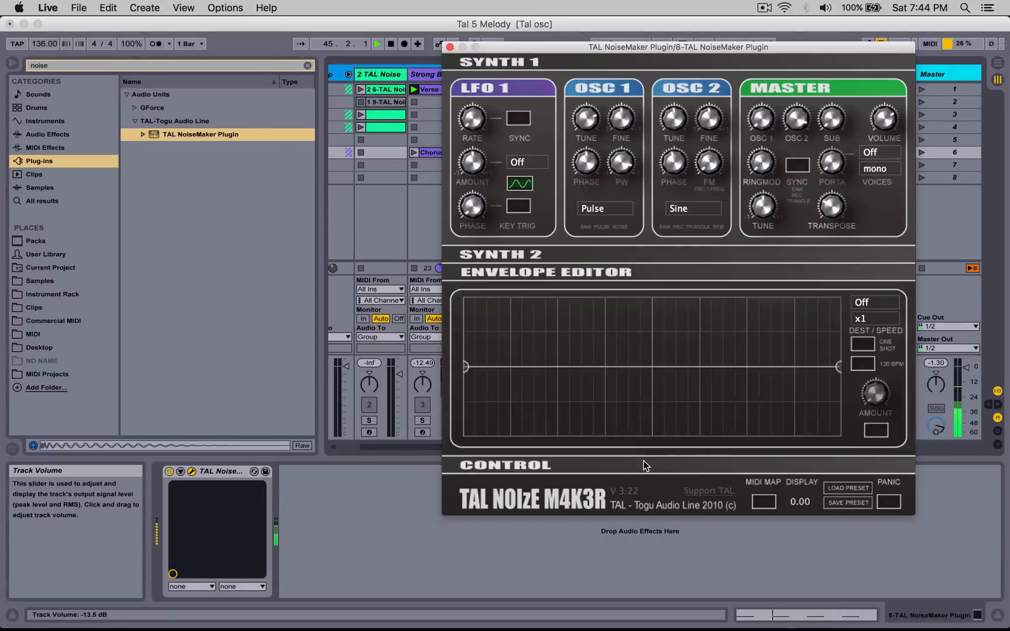
pyautogui.click(643, 465)
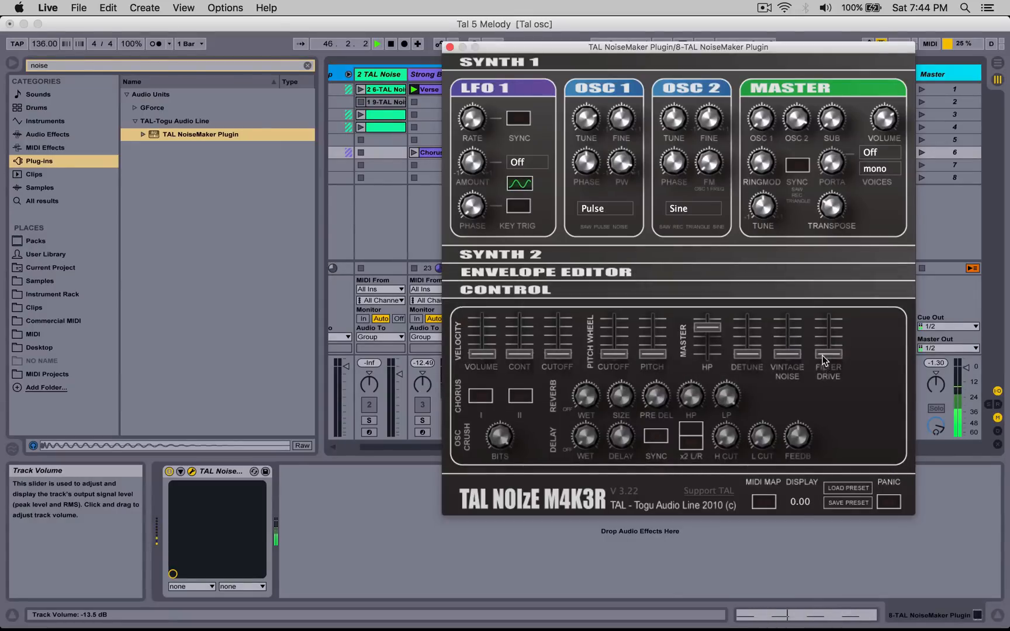
pyautogui.moveTo(712, 338); pyautogui.dragTo(704, 436)
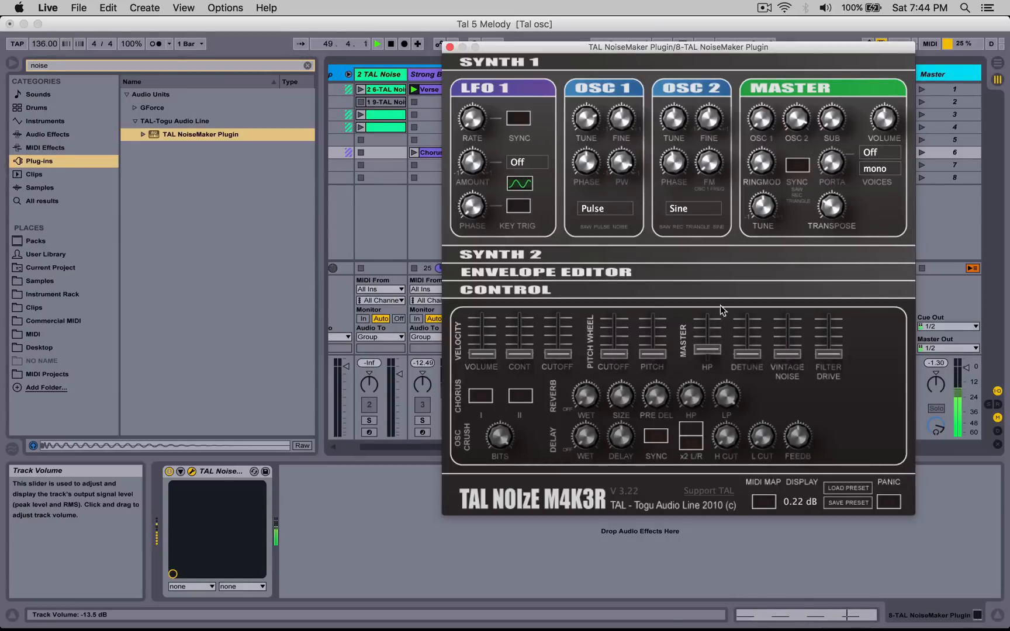
pyautogui.moveTo(711, 352); pyautogui.dragTo(711, 399)
pyautogui.moveTo(881, 131); pyautogui.dragTo(879, 138)
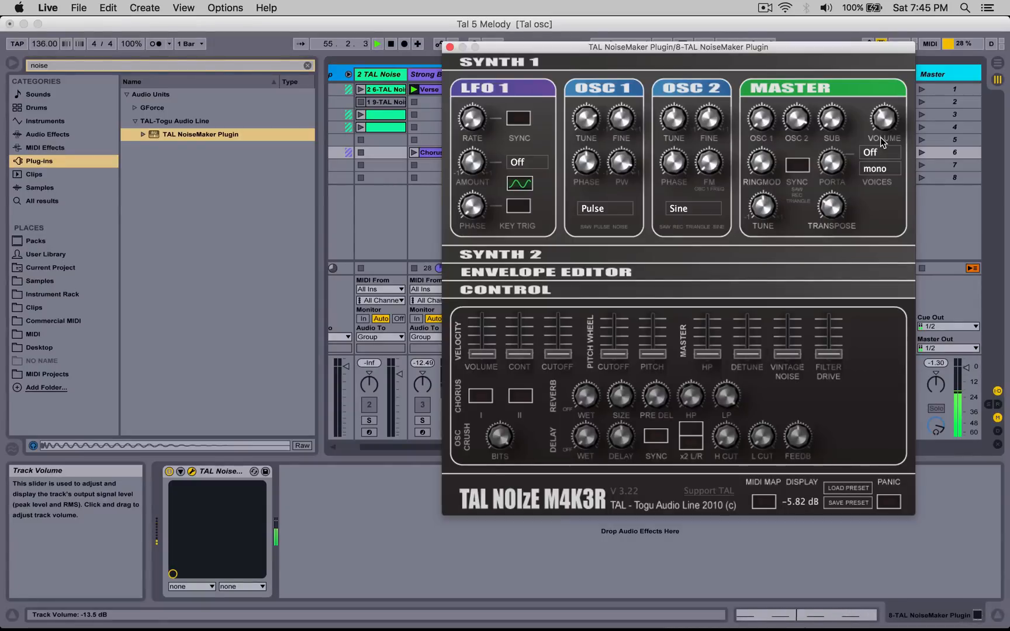
pyautogui.click(449, 47)
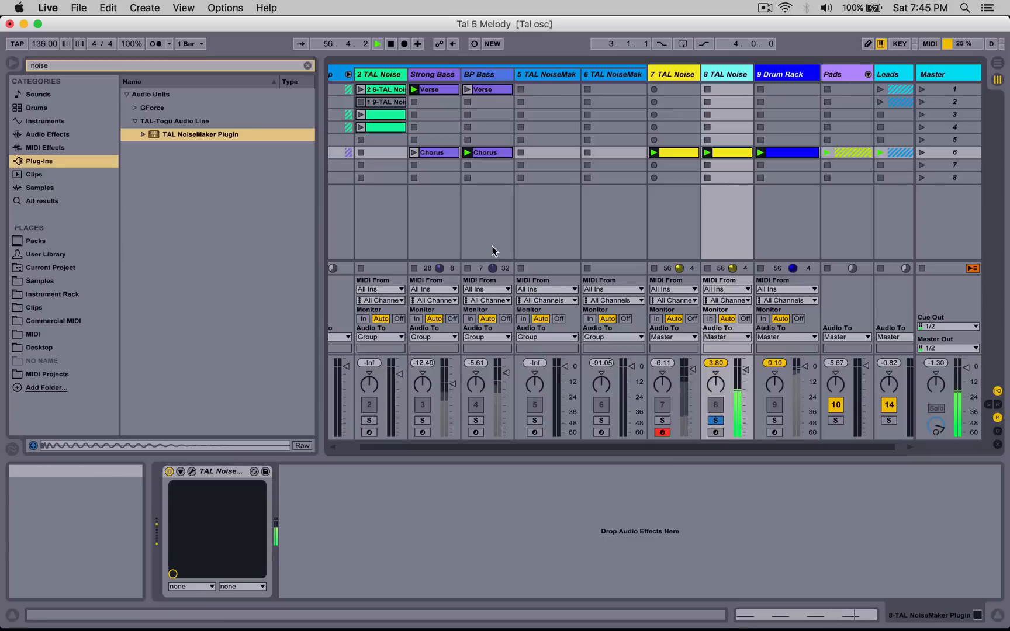
# Step: Duplicate the 8 TAL Noise track and solo the copy together with the 7 TAL Noise track
pyautogui.click(662, 421)
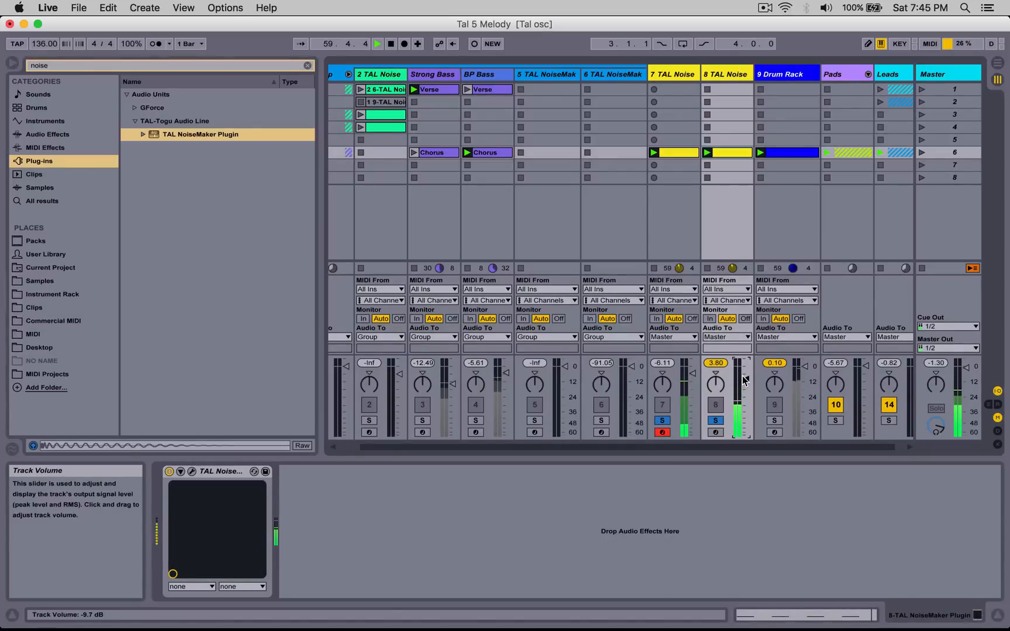
pyautogui.click(668, 510)
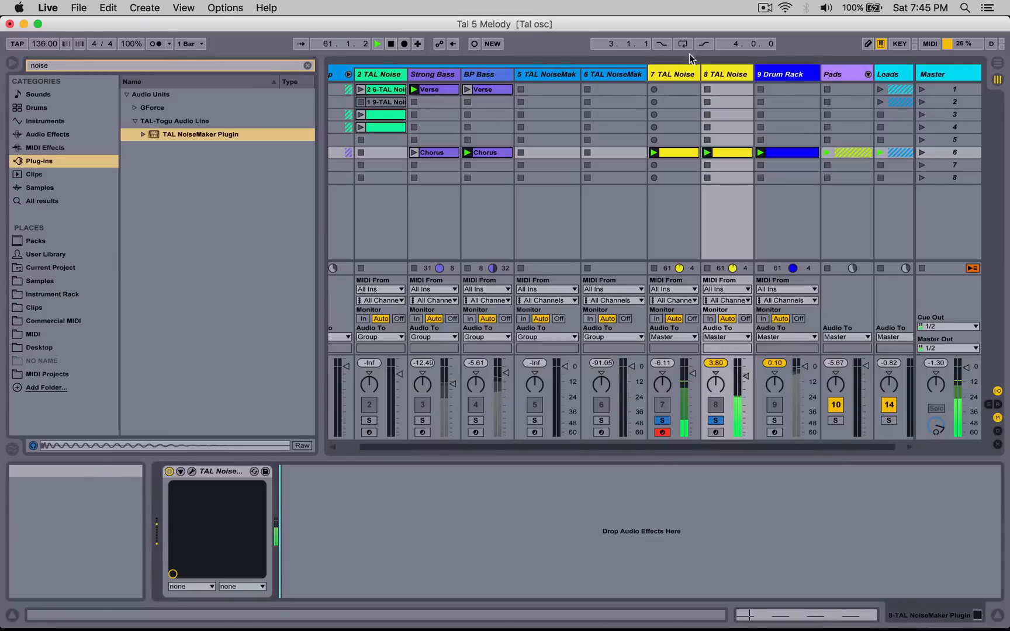
pyautogui.rightClick(715, 77)
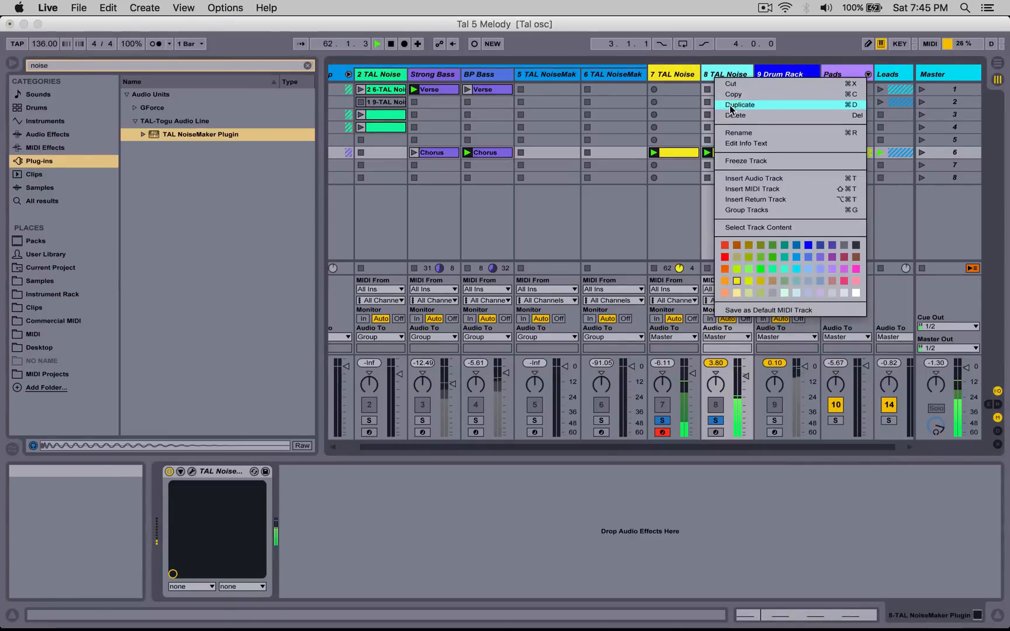
pyautogui.click(740, 105)
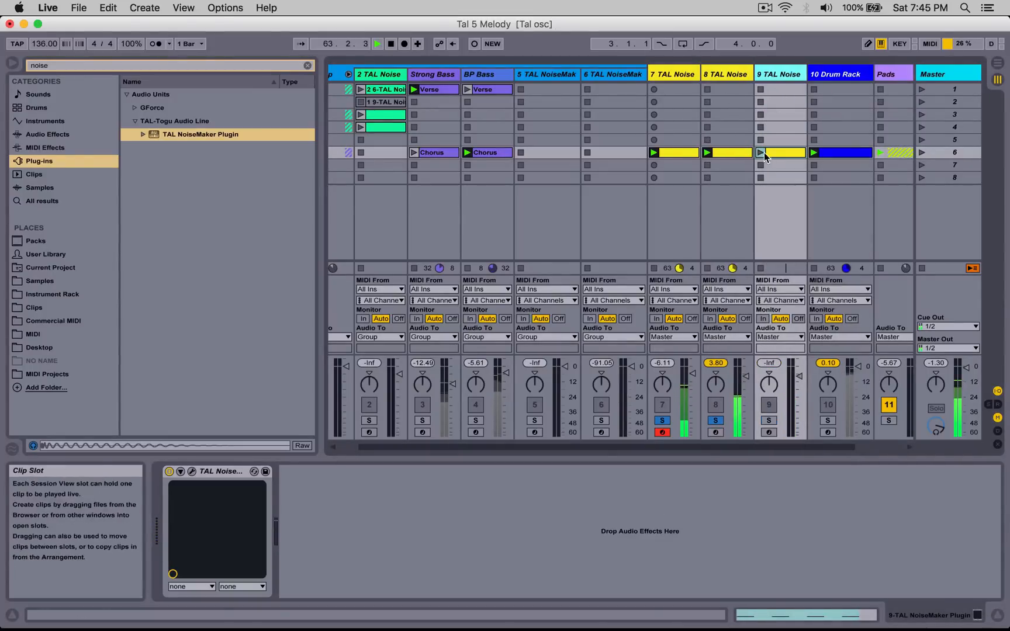
pyautogui.click(770, 420)
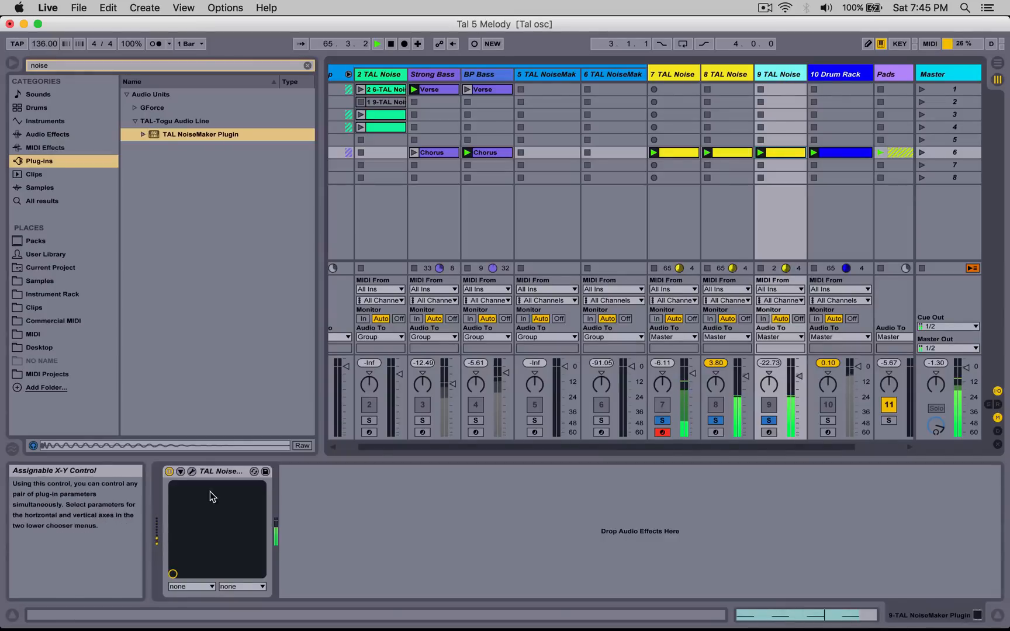
# Step: In the 9 TAL Noise synth's envelope editor, draw a curve that falls steeply from maximum and stays at minimum until the end
pyautogui.click(191, 472)
pyautogui.click(567, 270)
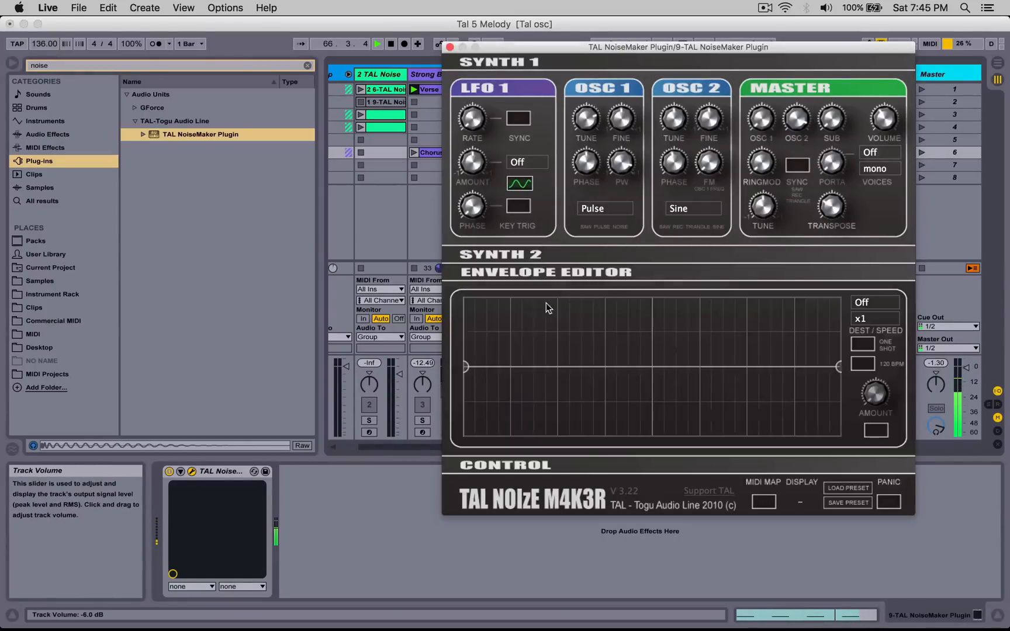
pyautogui.click(512, 367)
pyautogui.moveTo(510, 367); pyautogui.dragTo(511, 435)
pyautogui.click(826, 349)
pyautogui.moveTo(826, 348); pyautogui.dragTo(845, 447)
pyautogui.moveTo(510, 438); pyautogui.dragTo(490, 435)
pyautogui.moveTo(465, 367); pyautogui.dragTo(466, 302)
# Step: Assign the envelope to Osc2, steepen its initial drop, and set its speed to x2
pyautogui.click(870, 303)
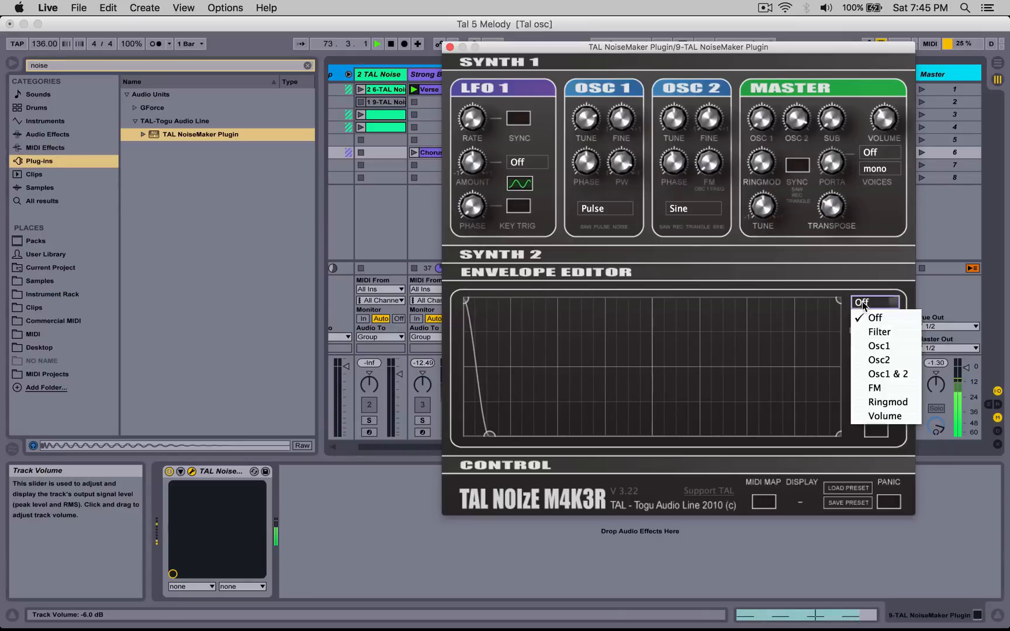
pyautogui.click(868, 358)
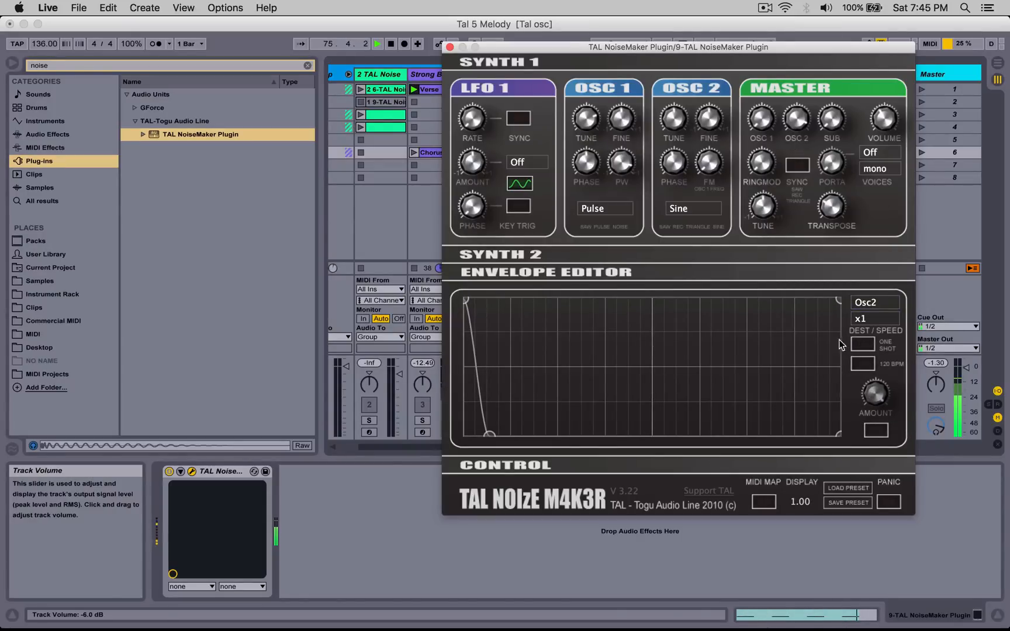
pyautogui.moveTo(486, 432); pyautogui.dragTo(477, 440)
pyautogui.click(860, 319)
pyautogui.click(862, 353)
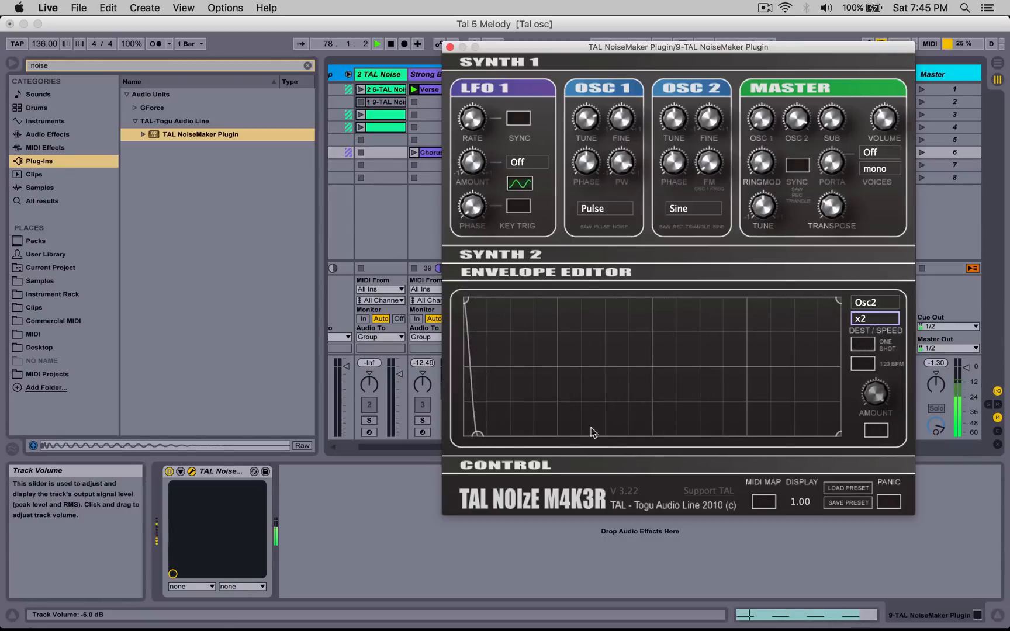
# Step: Set the 9 TAL Noise synth's master volume to 6.90 dB, and try the envelope speed at x4 before returning it to x2
pyautogui.click(885, 114)
pyautogui.moveTo(883, 105)
pyautogui.mouseDown()
pyautogui.moveTo(883, 97)
pyautogui.moveTo(884, 113)
pyautogui.mouseUp()
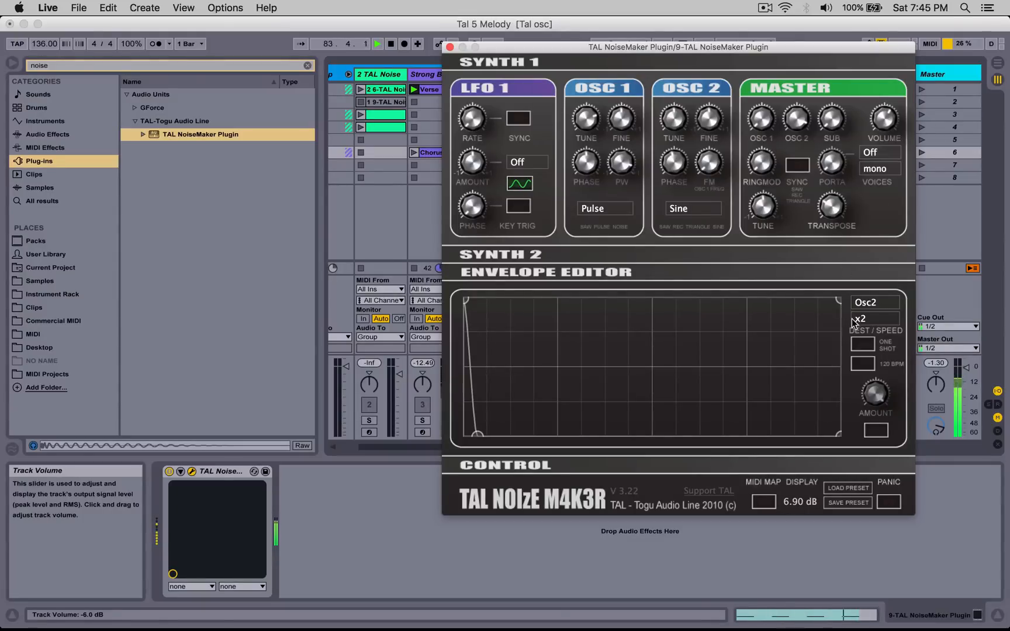
pyautogui.click(850, 319)
pyautogui.click(863, 363)
pyautogui.click(870, 319)
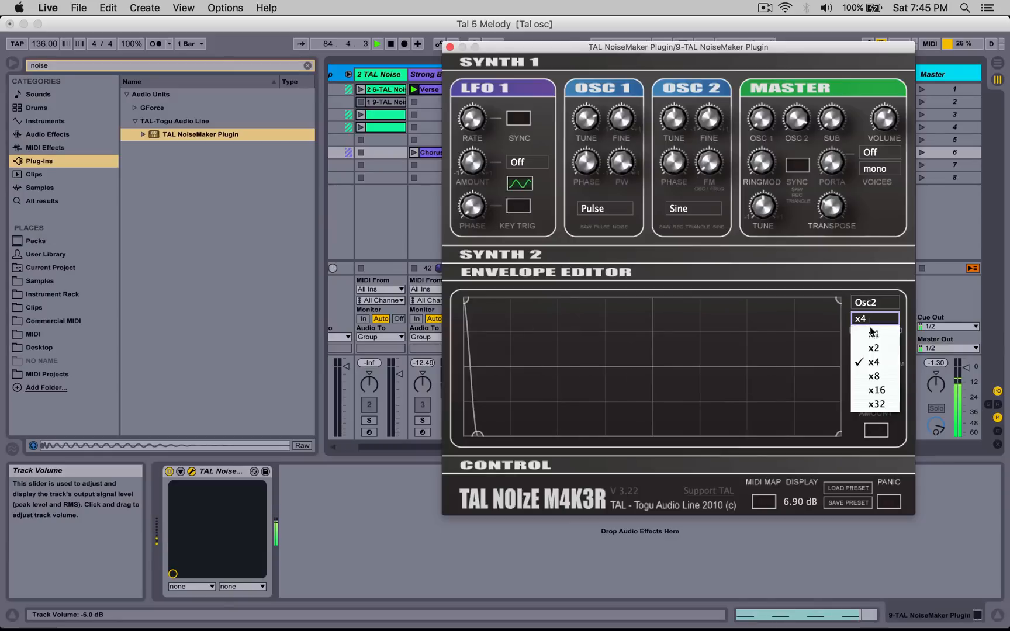
pyautogui.click(883, 349)
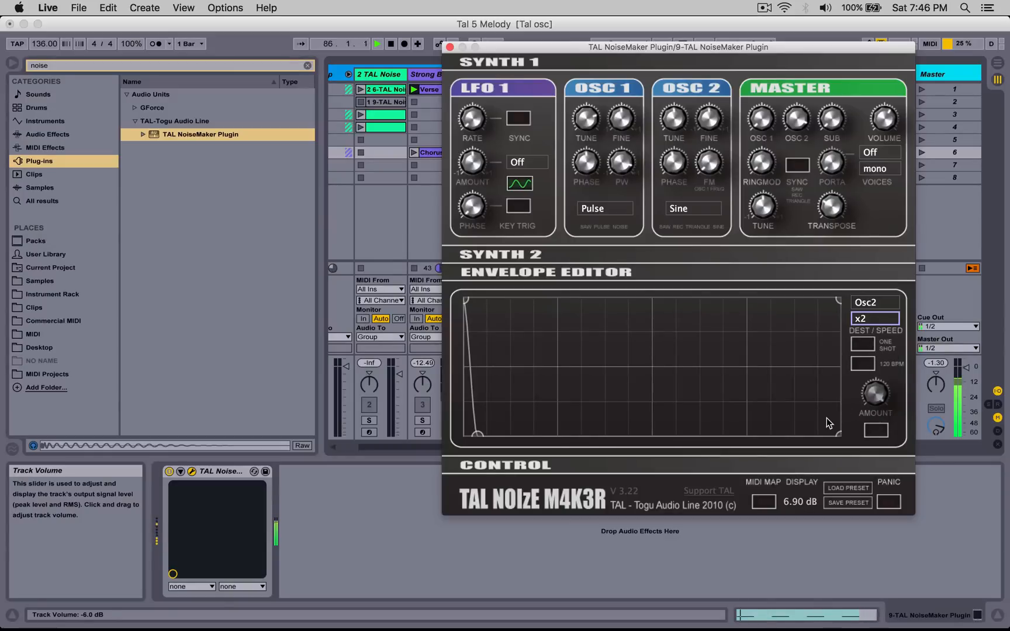
# Step: Add a point to the Osc2 envelope so its steep drop eases into a short tail, and close the plug-in window
pyautogui.click(470, 366)
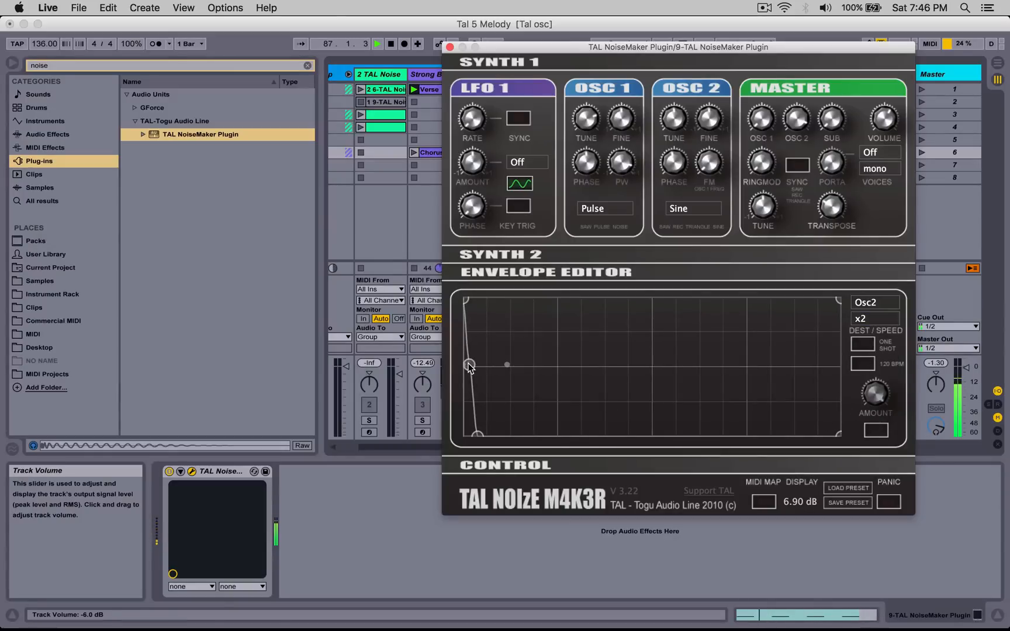
pyautogui.moveTo(471, 366); pyautogui.dragTo(507, 433)
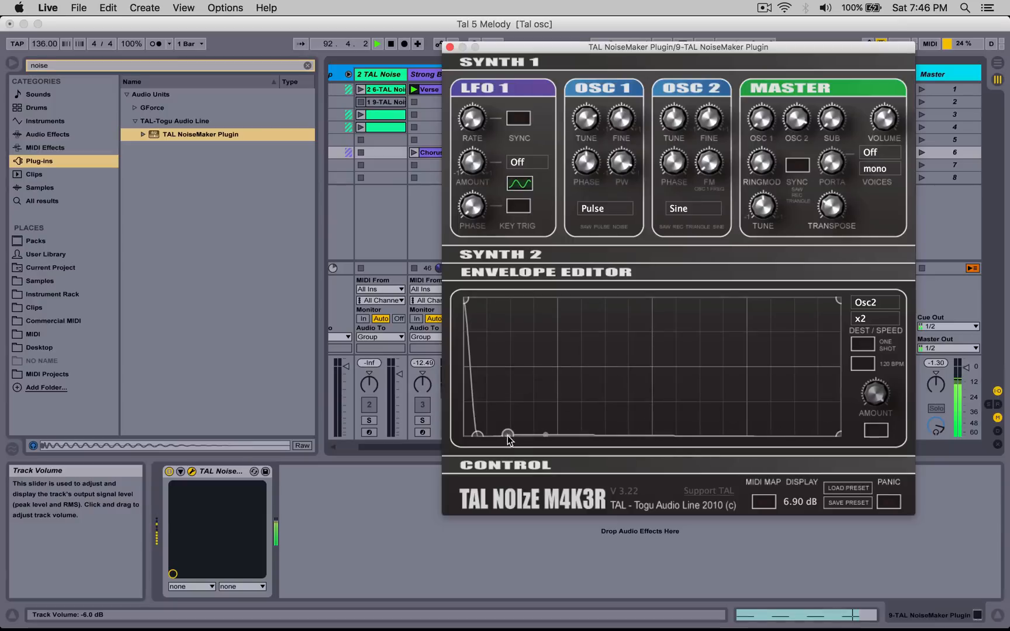
pyautogui.moveTo(477, 434)
pyautogui.mouseDown()
pyautogui.moveTo(478, 408)
pyautogui.moveTo(478, 416)
pyautogui.mouseUp()
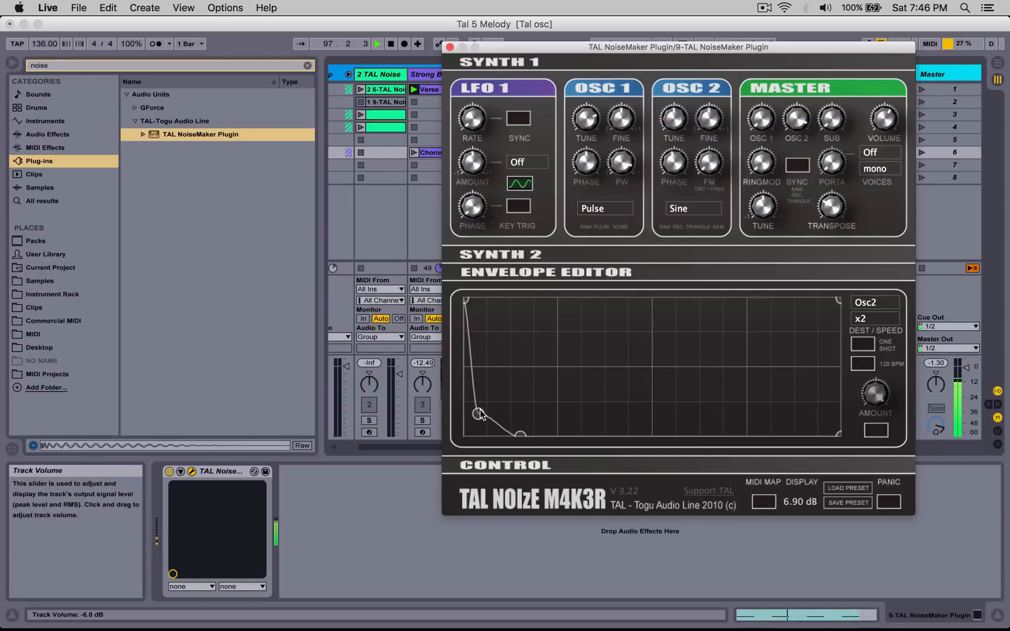
pyautogui.moveTo(477, 412); pyautogui.dragTo(523, 427)
pyautogui.click(469, 327)
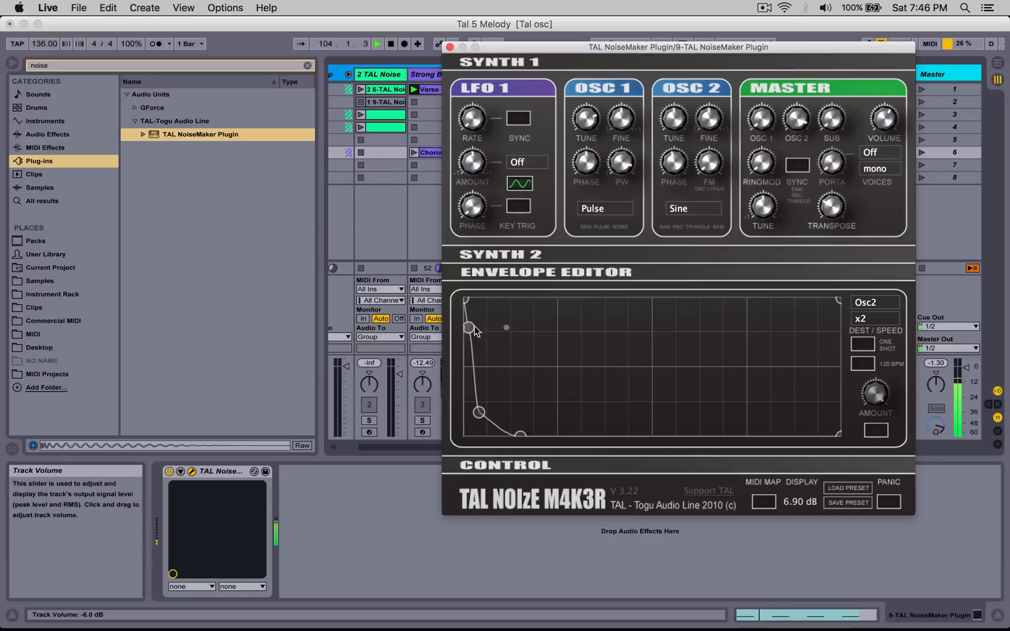
pyautogui.doubleClick(469, 329)
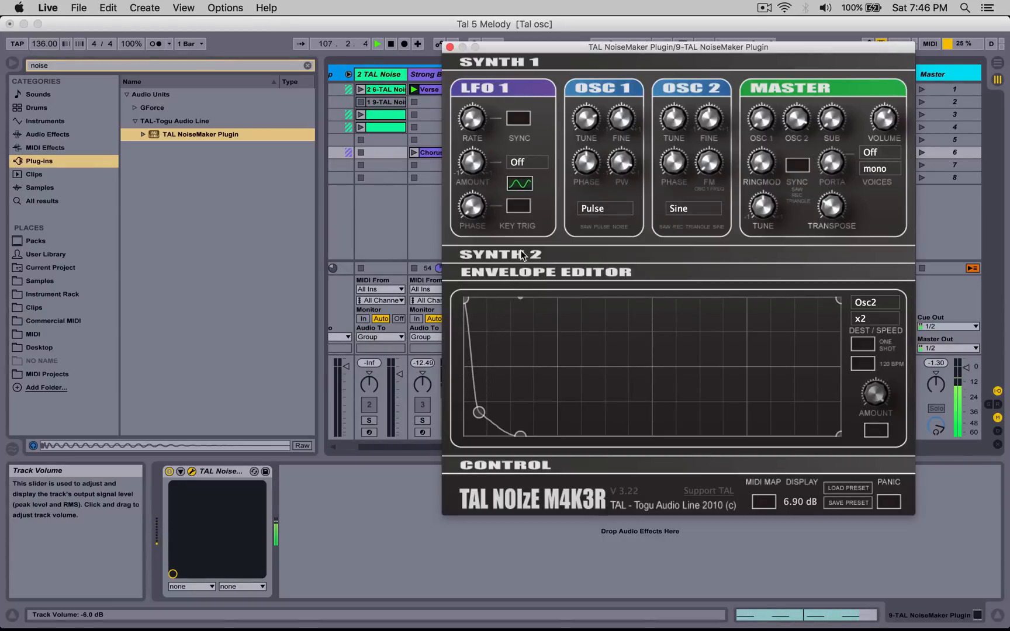
pyautogui.doubleClick(494, 386)
pyautogui.click(450, 47)
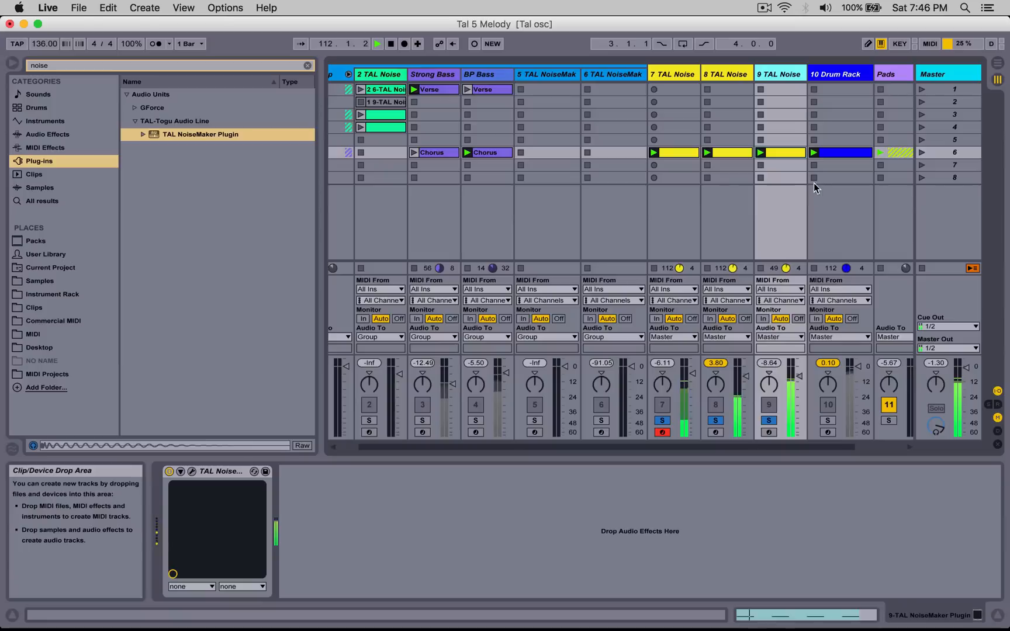
# Step: Turn off the track solos, raise the 7 and 9 TAL Noise track volumes, and lower the 8 TAL Noise volume
pyautogui.click(769, 421)
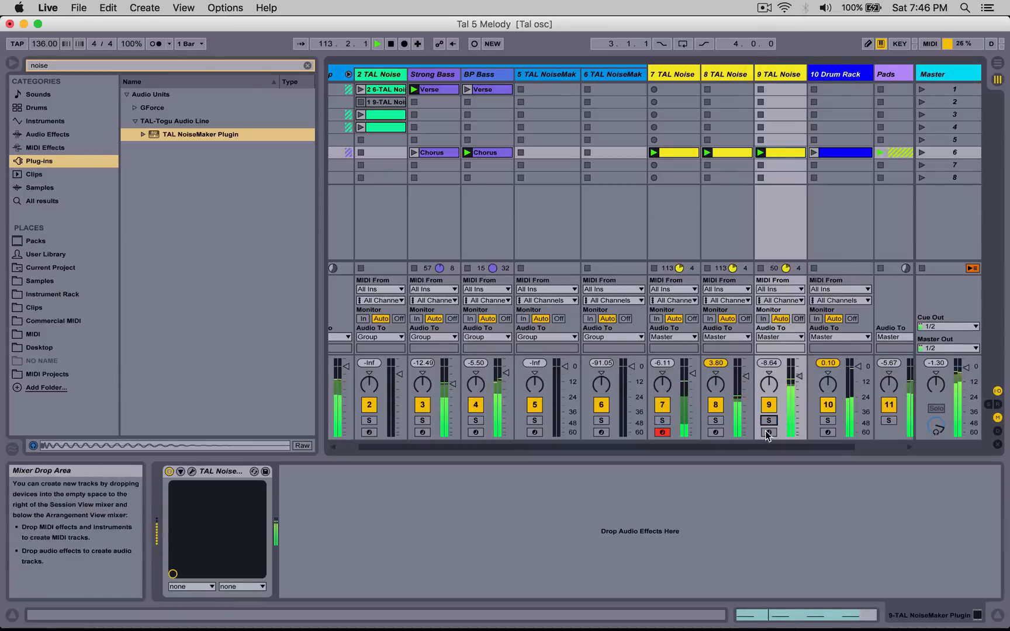
pyautogui.moveTo(789, 401); pyautogui.dragTo(789, 379)
pyautogui.moveTo(691, 373); pyautogui.dragTo(746, 406)
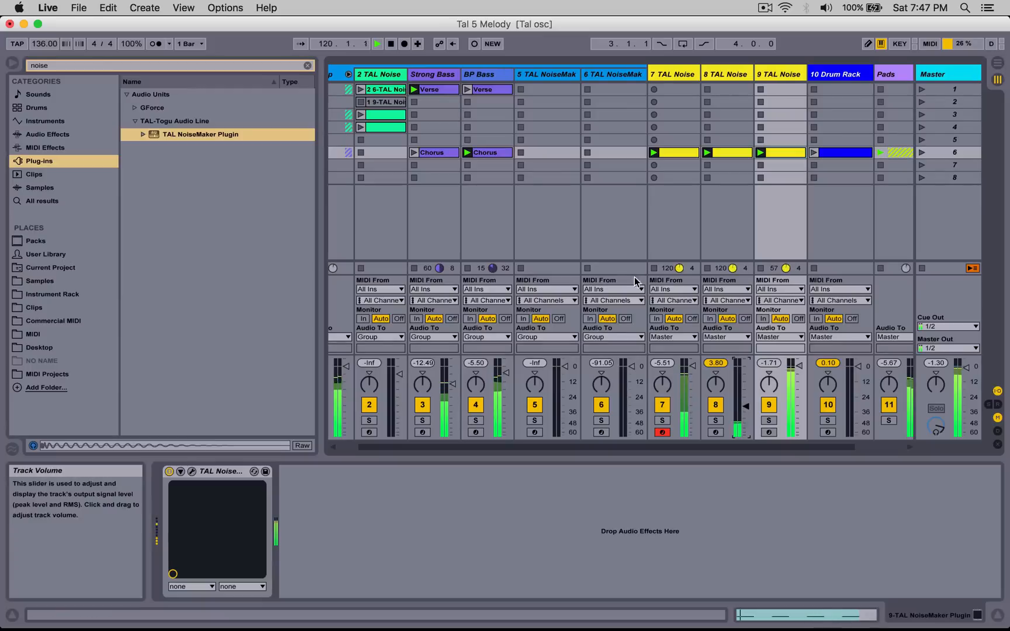
# Step: Audition the layered sounds with the BP Bass Verse clip, fold the bass group, and compare scene 1 with scene 6
pyautogui.click(473, 97)
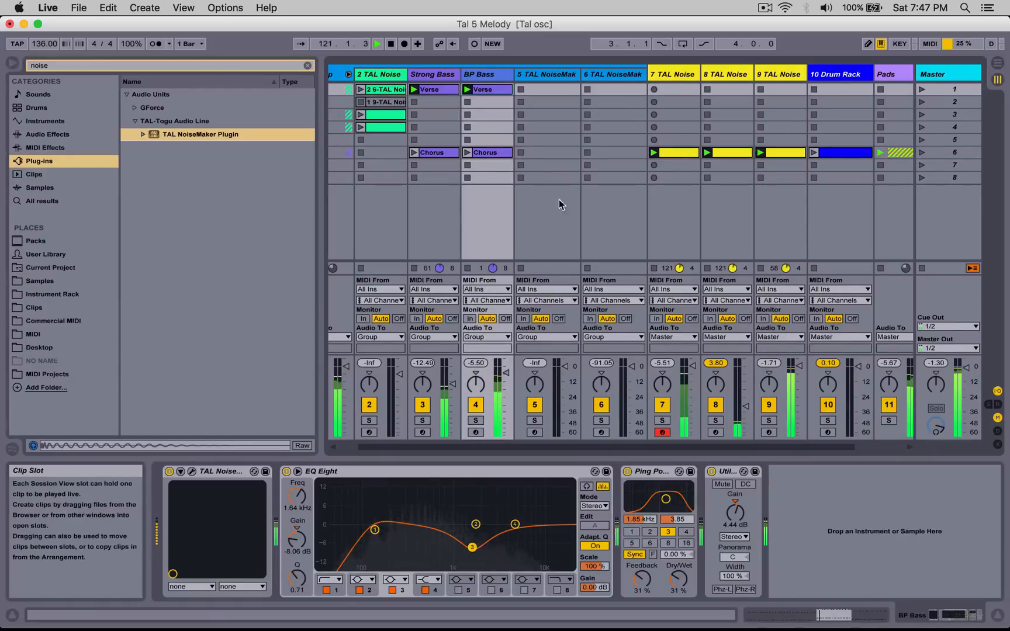
pyautogui.click(347, 73)
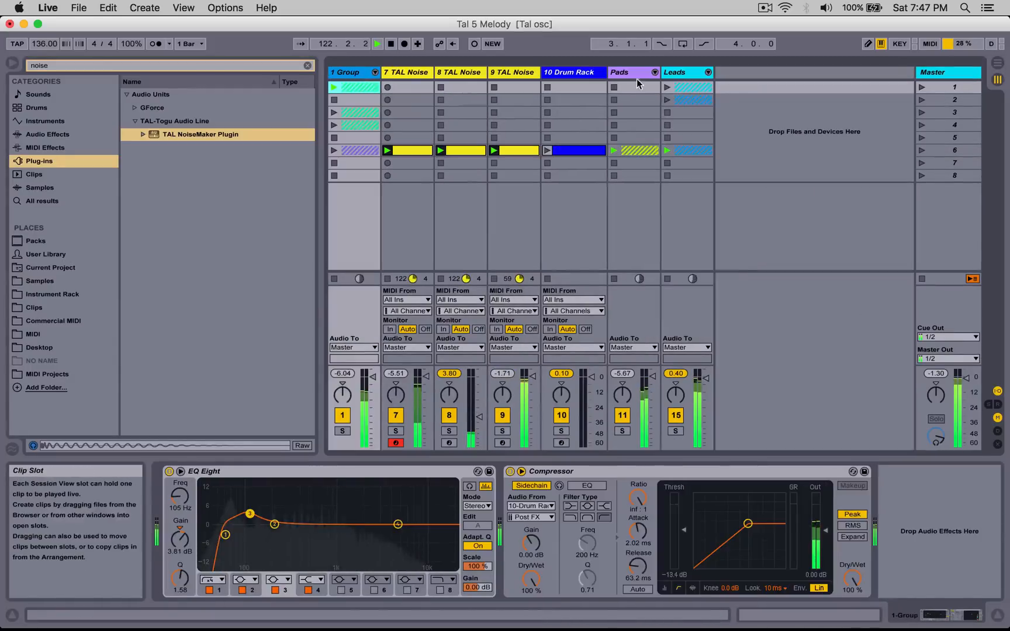
pyautogui.click(920, 88)
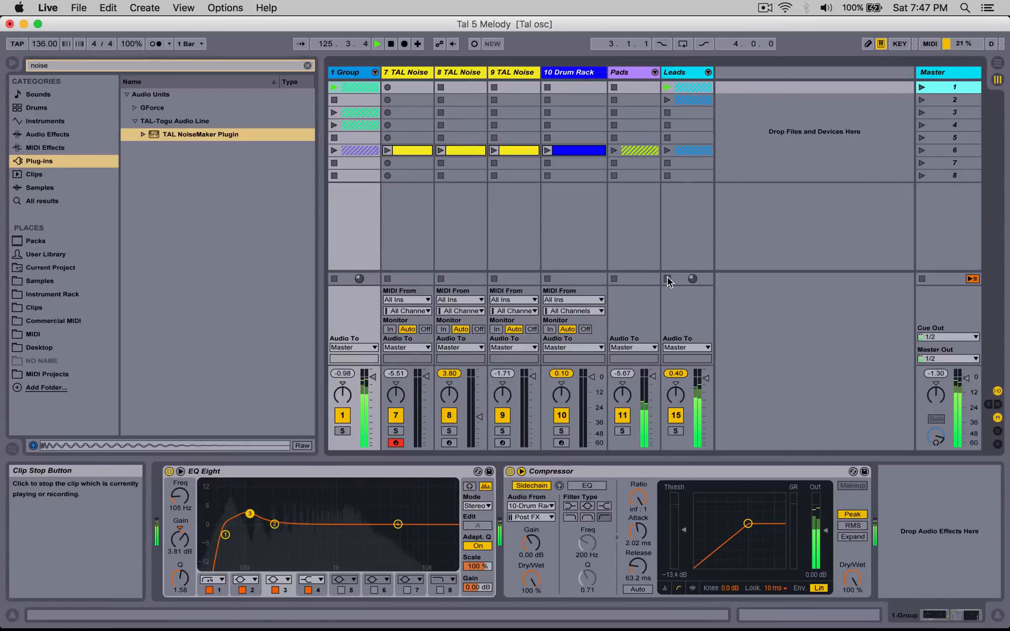
pyautogui.click(916, 150)
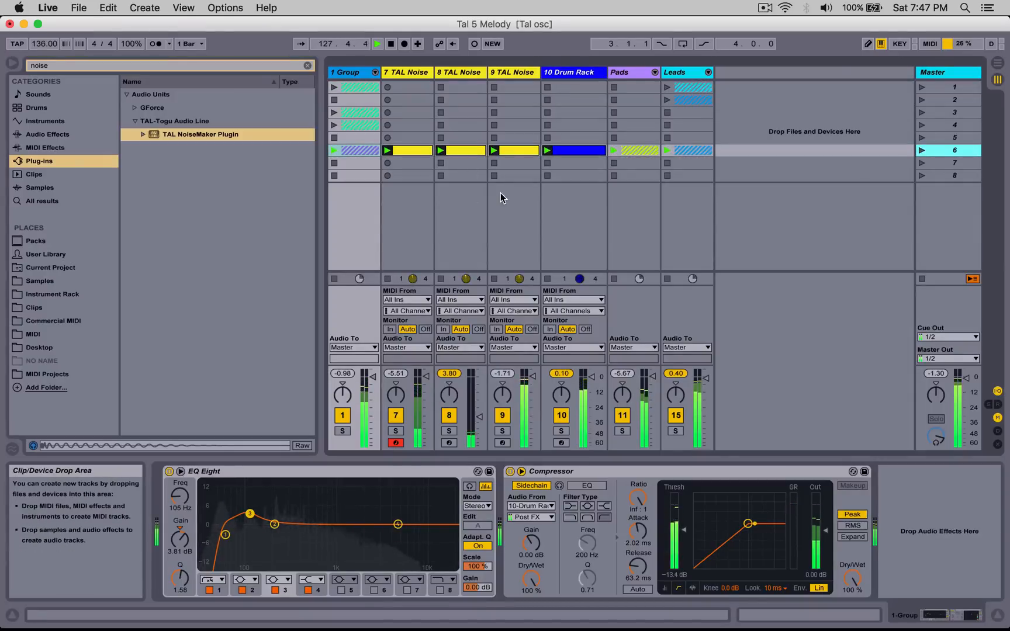
# Step: Unfold the 1 Group track and move the scene 6 clips of the 7, 8 and 9 TAL Noise tracks up to scene 1
pyautogui.click(375, 72)
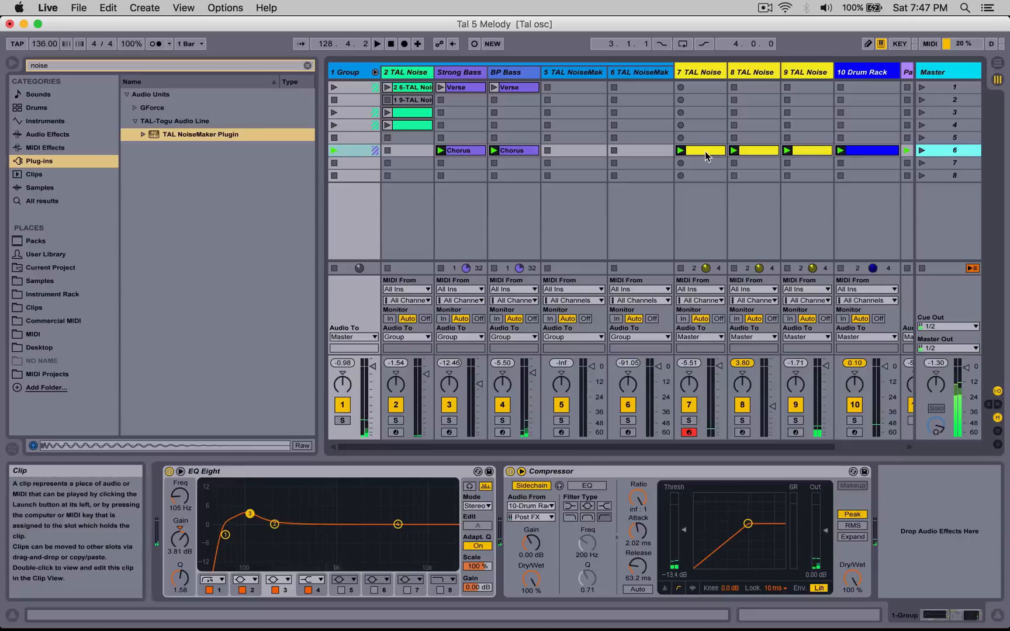
pyautogui.moveTo(705, 152); pyautogui.dragTo(705, 89)
pyautogui.moveTo(753, 152); pyautogui.dragTo(753, 88)
pyautogui.moveTo(805, 150); pyautogui.dragTo(808, 88)
pyautogui.hscroll(3, 826, 123)
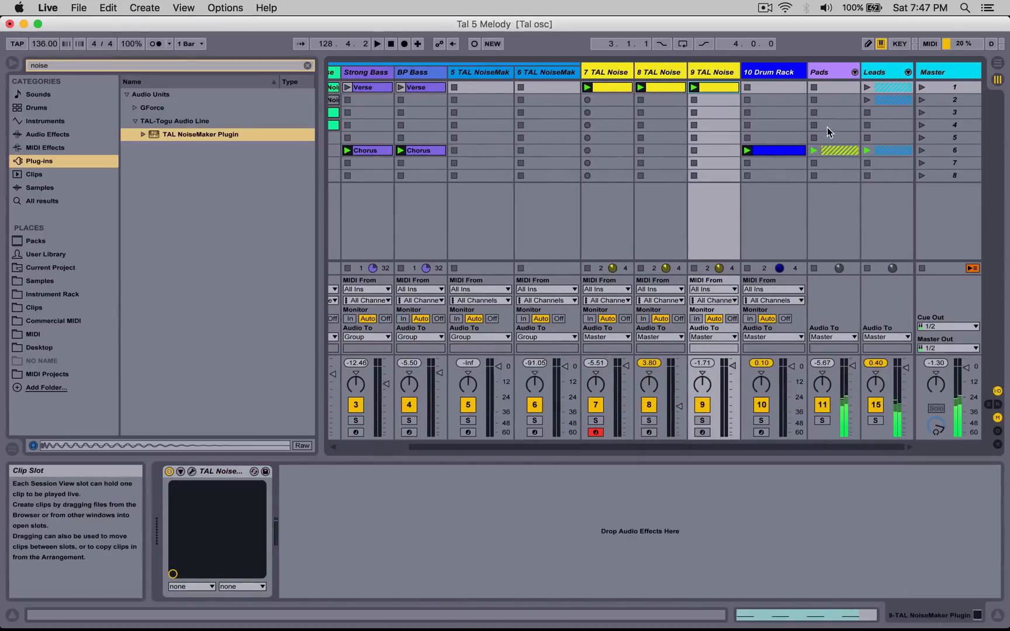
# Step: Launch scene 1 and listen to the layered TAL Noise clips together with the bass and leads
pyautogui.click(920, 87)
pyautogui.hscroll(-3, 560, 135)
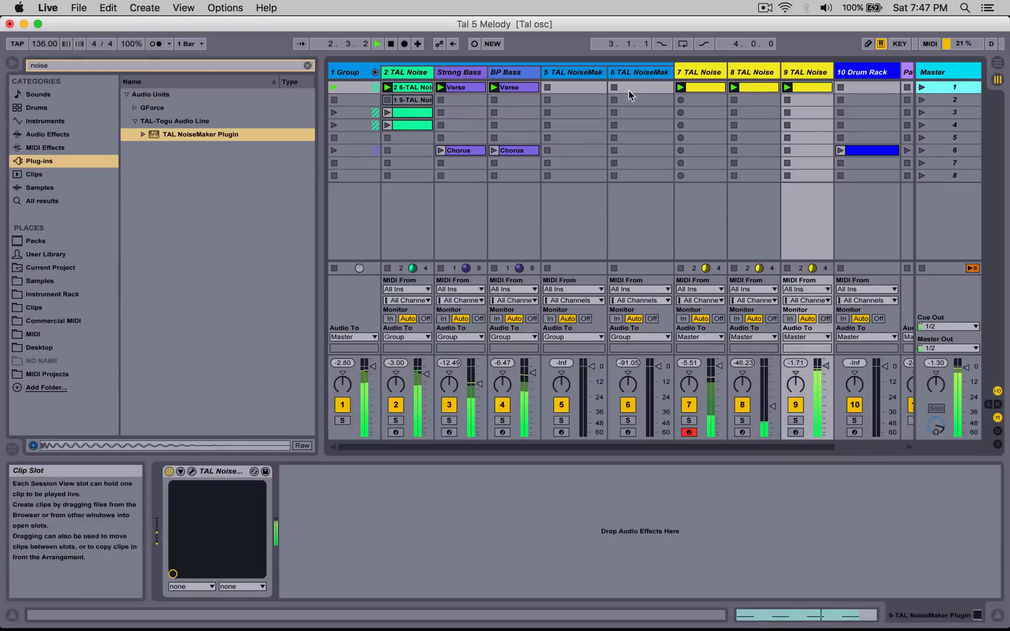
pyautogui.hscroll(2, 800, 443)
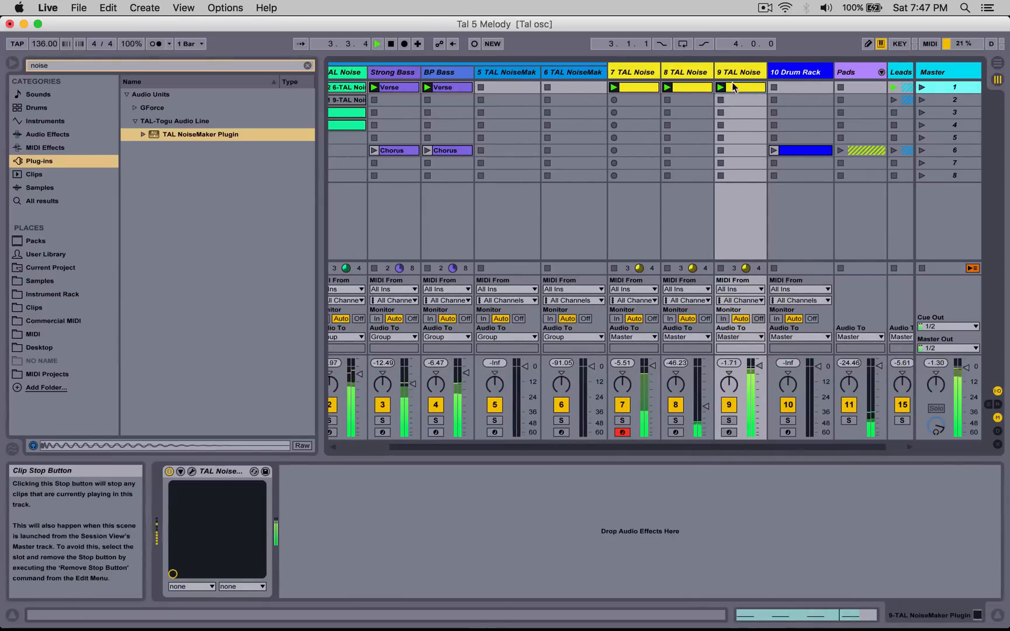
# Step: Open the 9 TAL Noise plug-in and add a point on the steep drop of its Osc2 envelope, adjusting its position
pyautogui.click(191, 472)
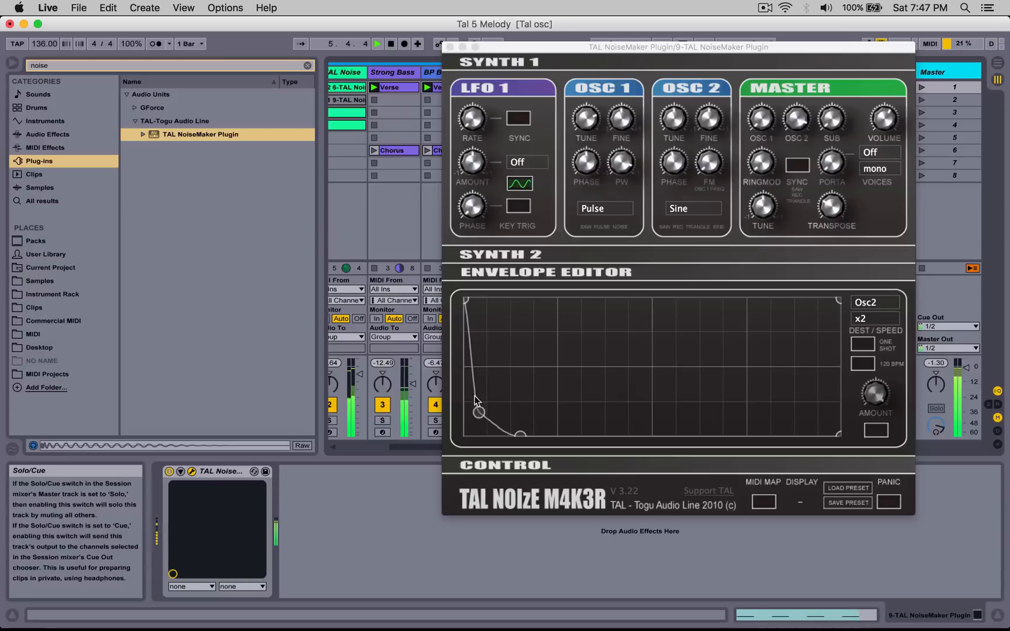
pyautogui.doubleClick(472, 367)
pyautogui.moveTo(471, 367); pyautogui.dragTo(471, 333)
# Step: Route the 9 TAL Noise ADSR to Osc2, set its destination amount to 0.0852, and close the plug-in window
pyautogui.click(495, 254)
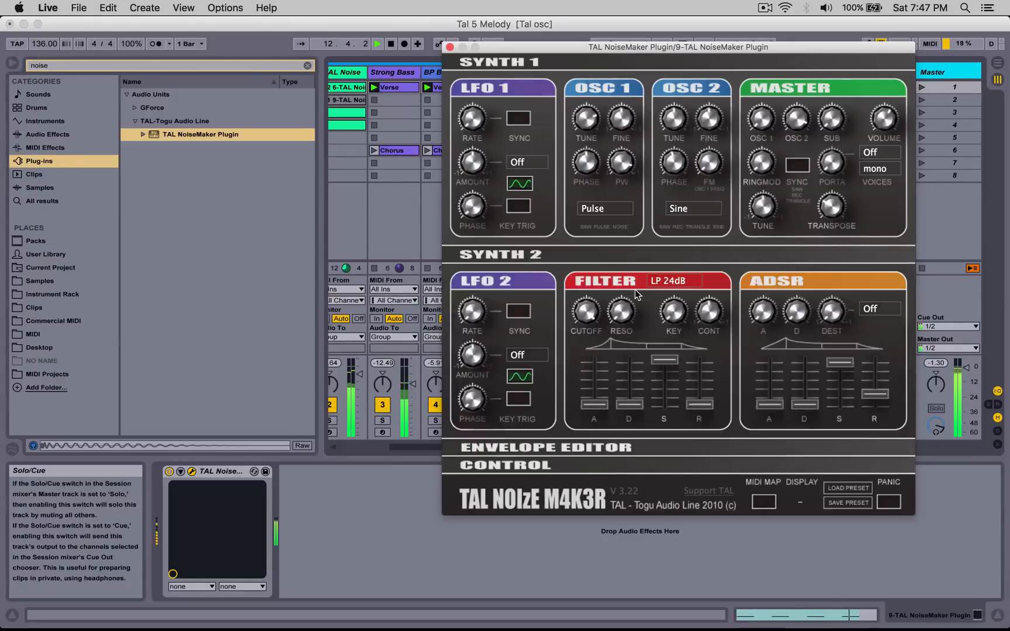
pyautogui.click(873, 309)
pyautogui.click(883, 369)
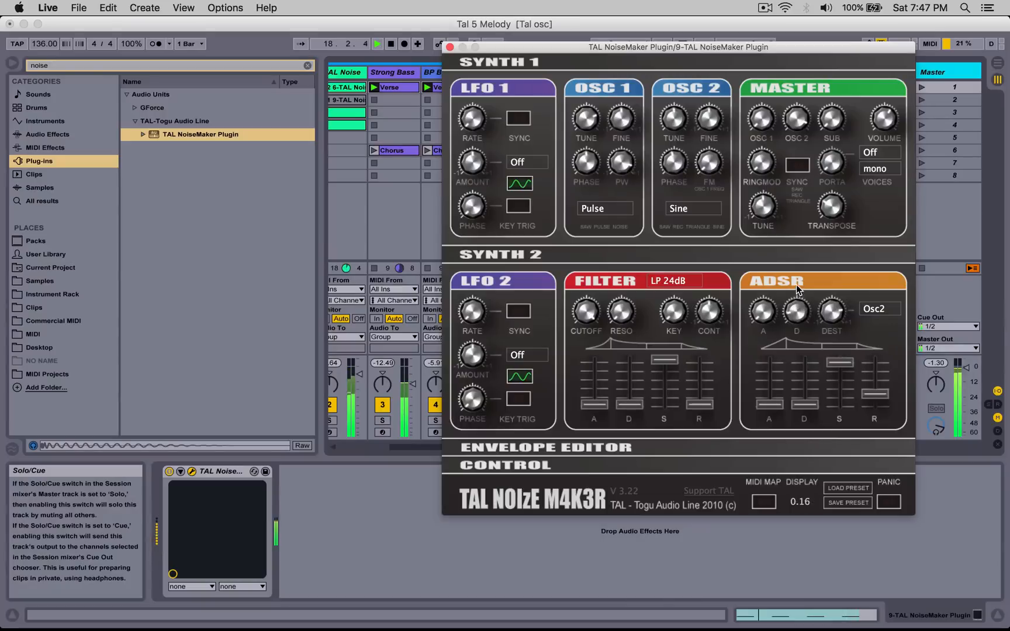
pyautogui.moveTo(835, 313); pyautogui.dragTo(835, 327)
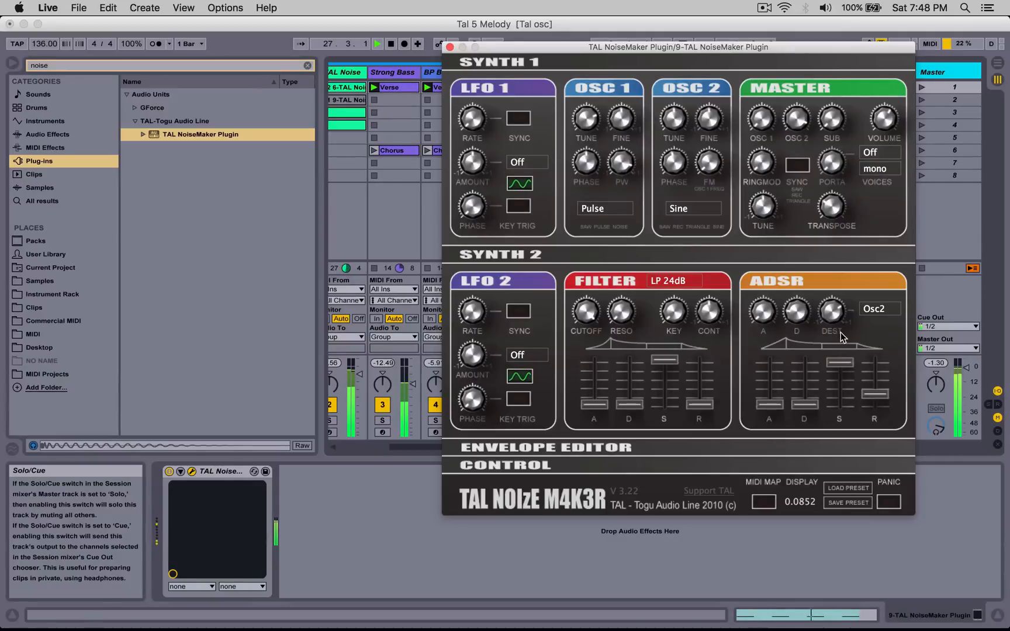
pyautogui.click(449, 47)
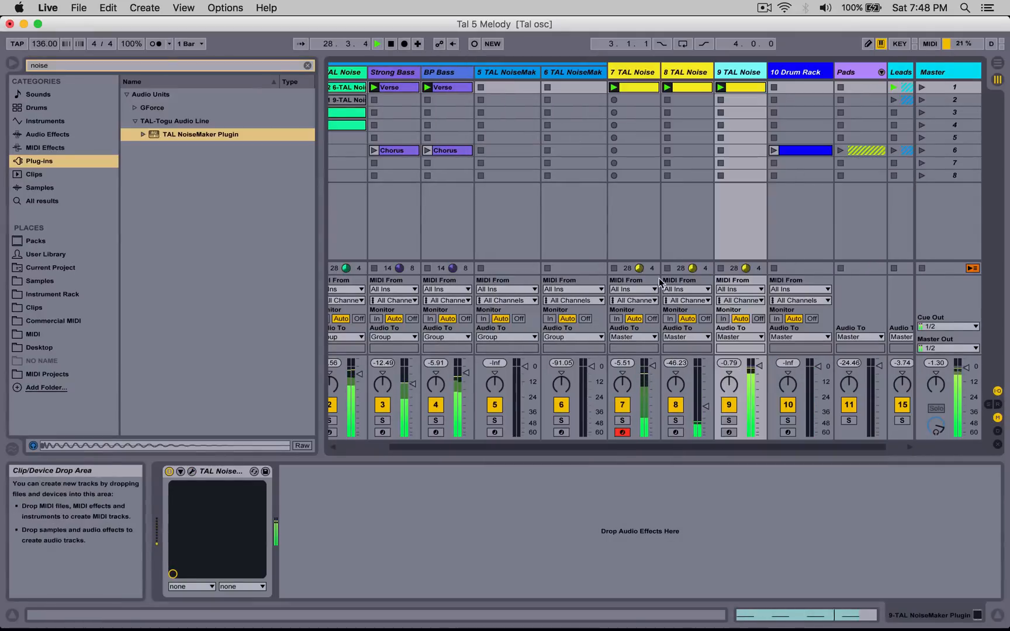
# Step: Raise the 8 and 7 TAL Noise track volumes, and group the 7, 8 and 9 TAL Noise tracks
pyautogui.moveTo(705, 406); pyautogui.dragTo(705, 389)
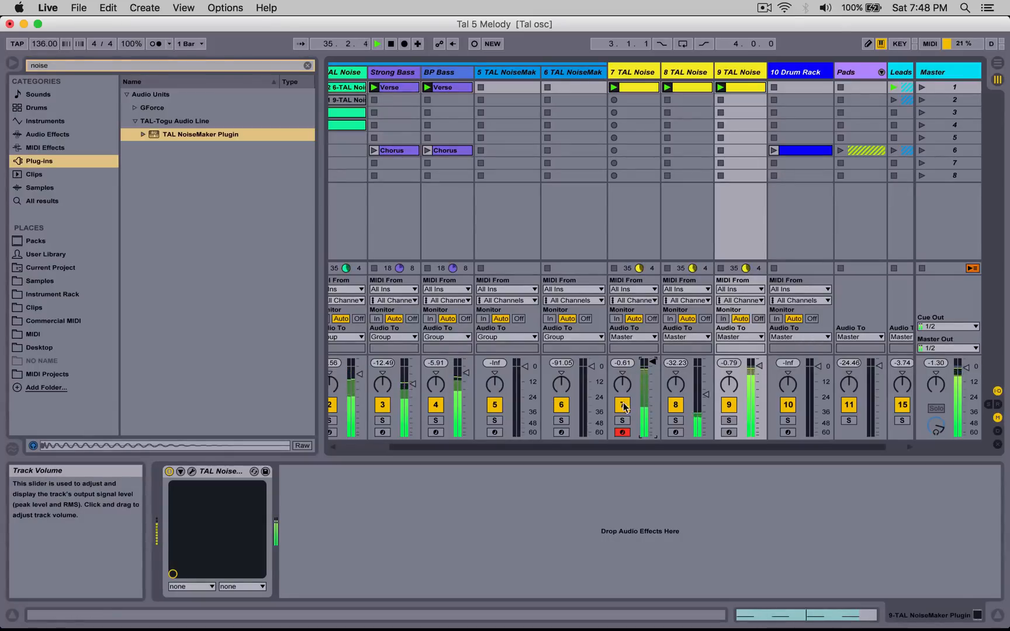
pyautogui.click(631, 72)
pyautogui.click(736, 71)
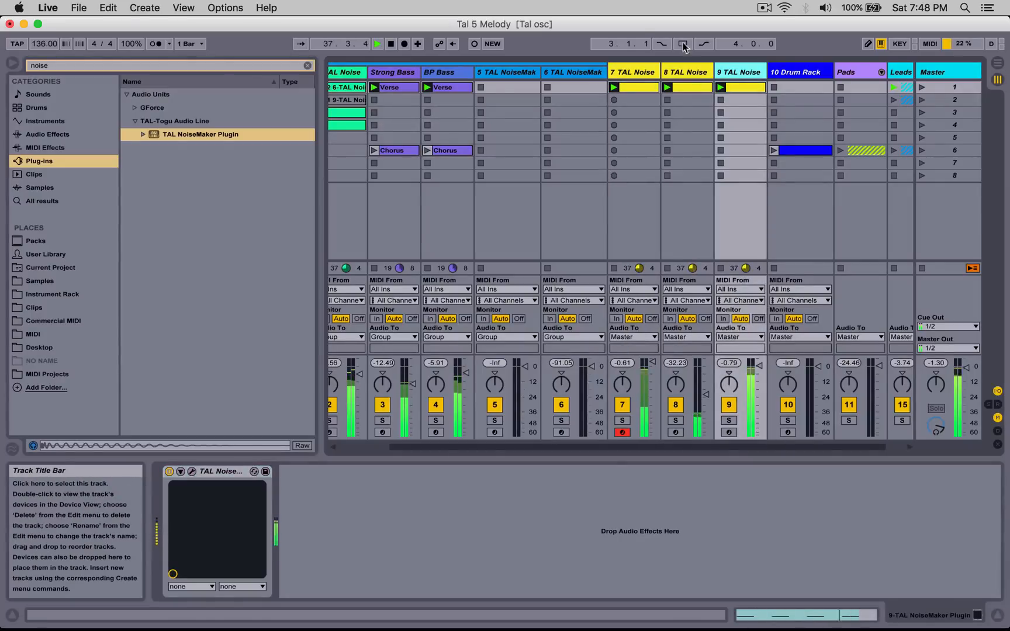
pyautogui.click(631, 71)
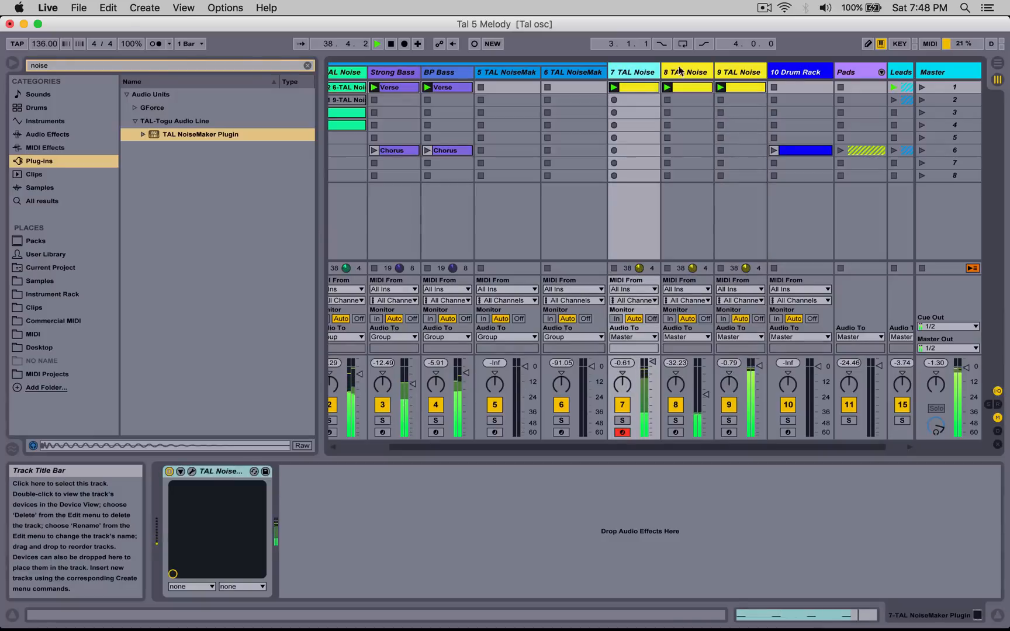
pyautogui.click(728, 76)
pyautogui.press('super+g')
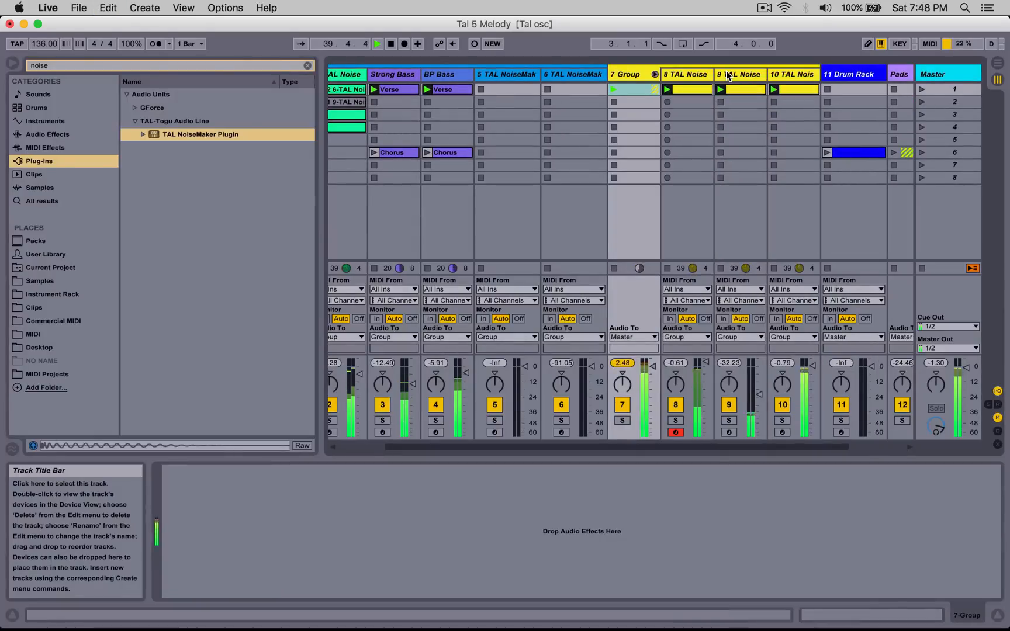
# Step: With 7 Group soloed, reshape the 10 TAL Noise Osc2 envelope into a nearly straight, quick drop to the bottom, and turn the solo off
pyautogui.click(622, 420)
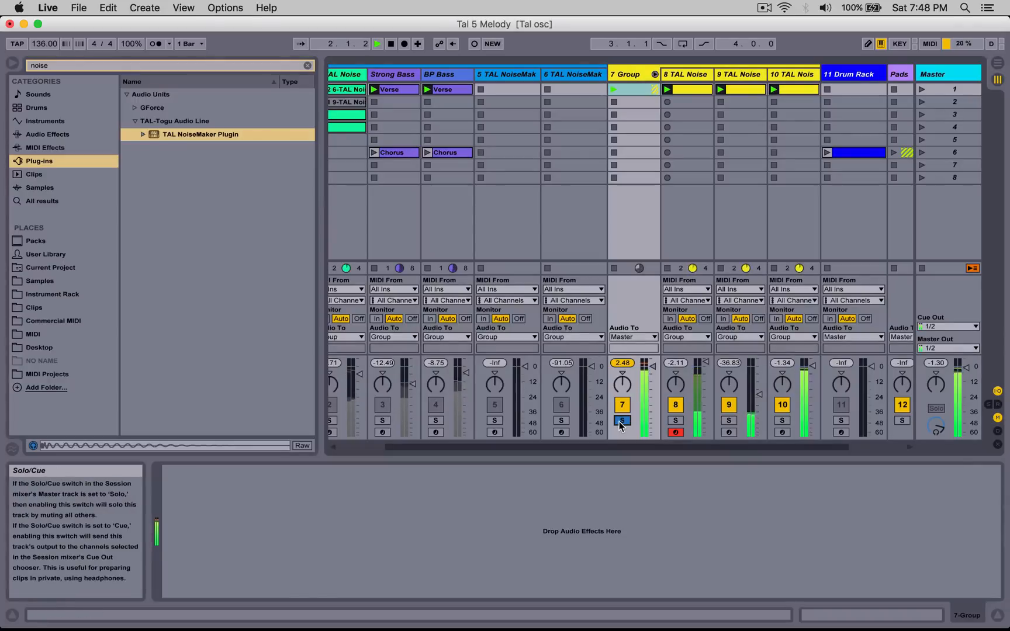
pyautogui.click(792, 74)
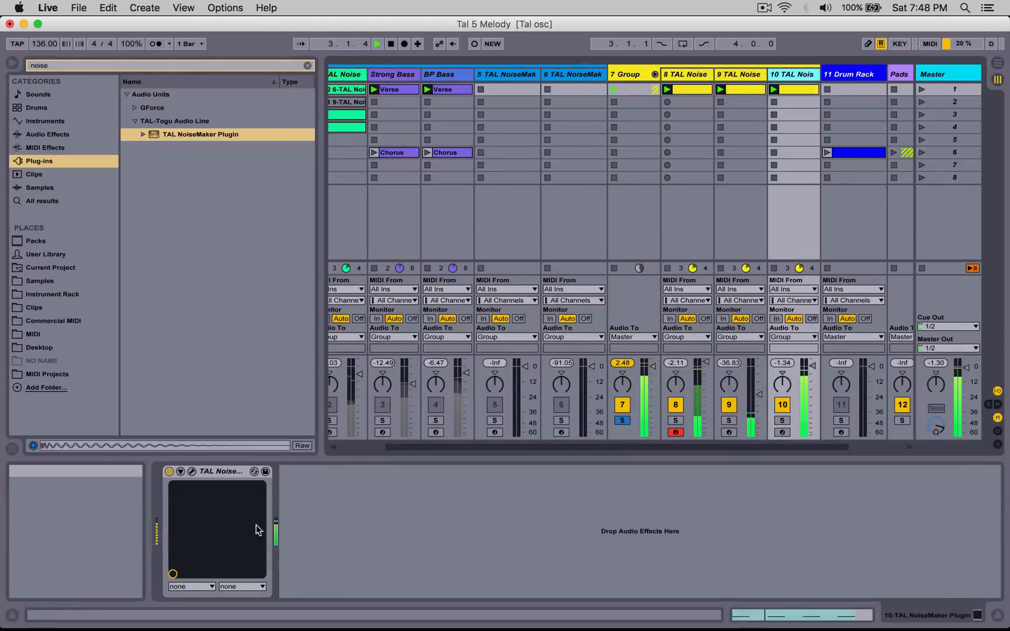
pyautogui.click(192, 471)
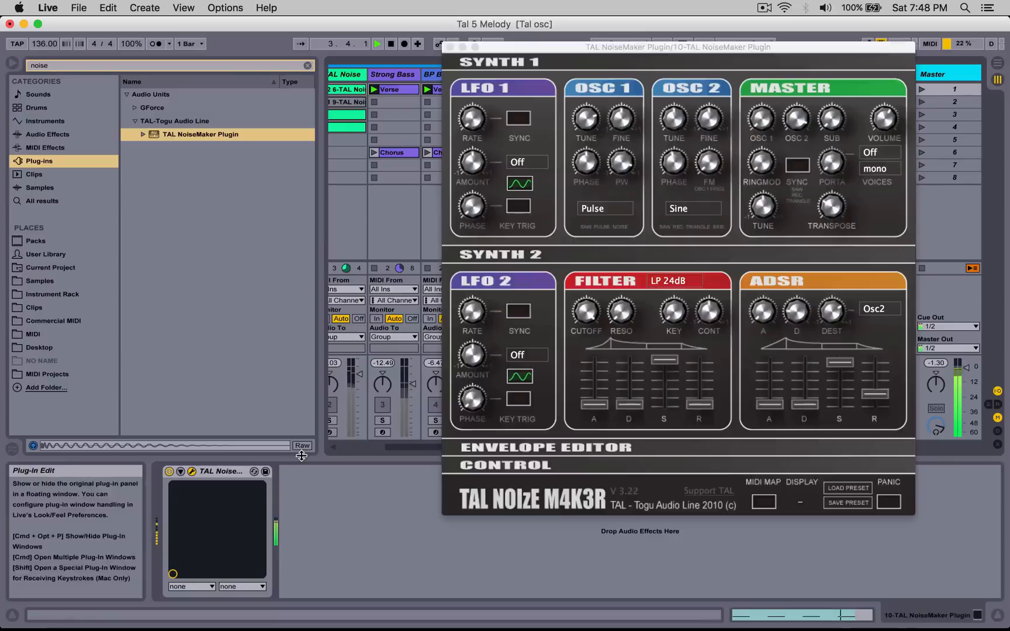
pyautogui.click(536, 255)
pyautogui.click(547, 275)
pyautogui.moveTo(480, 416); pyautogui.dragTo(481, 424)
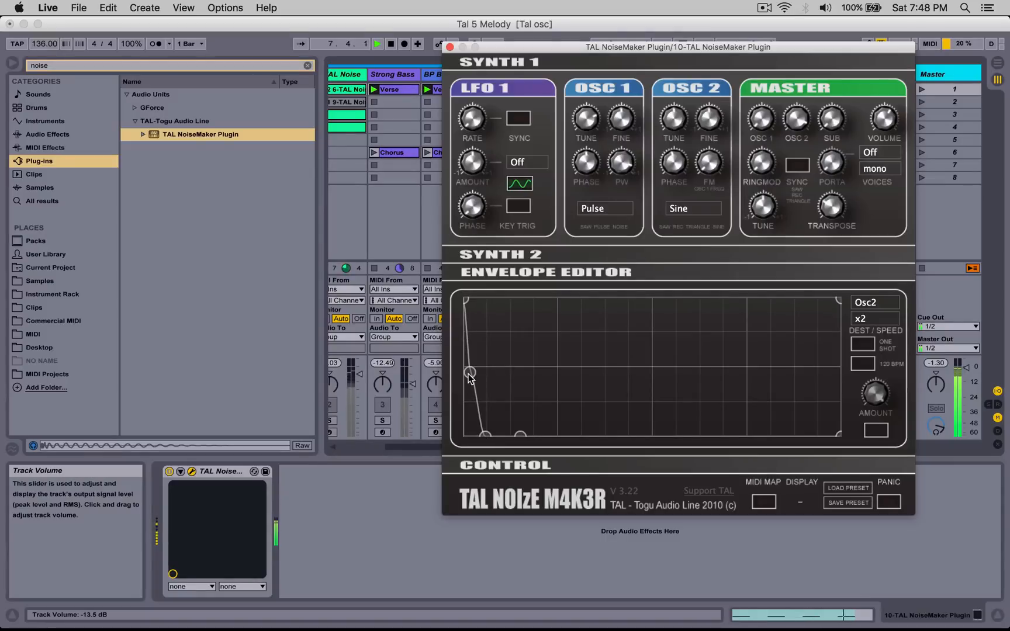
pyautogui.moveTo(469, 377); pyautogui.dragTo(474, 378)
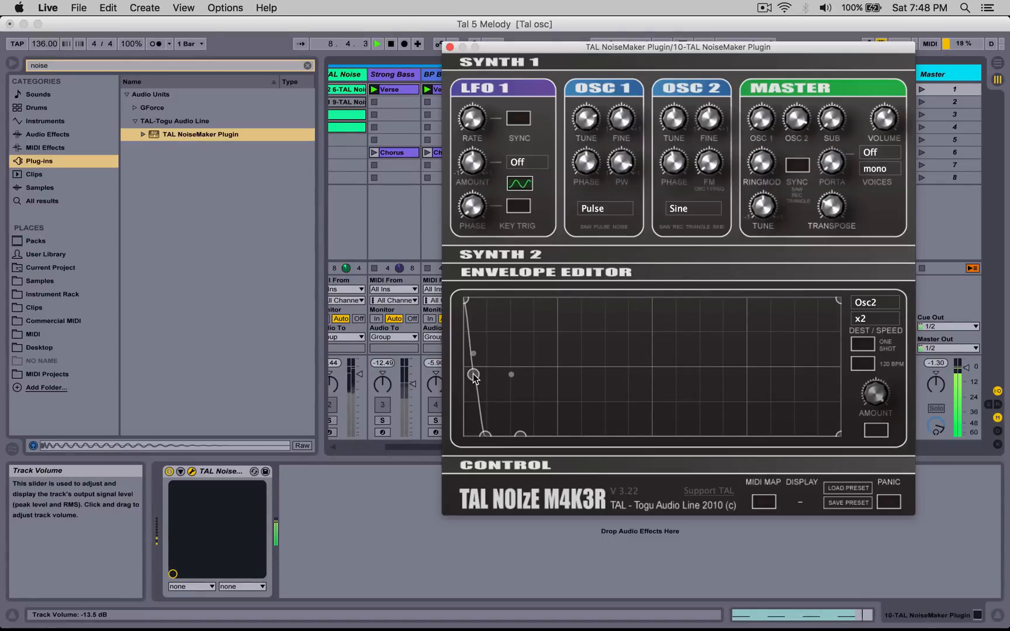
pyautogui.moveTo(496, 47); pyautogui.dragTo(532, 483)
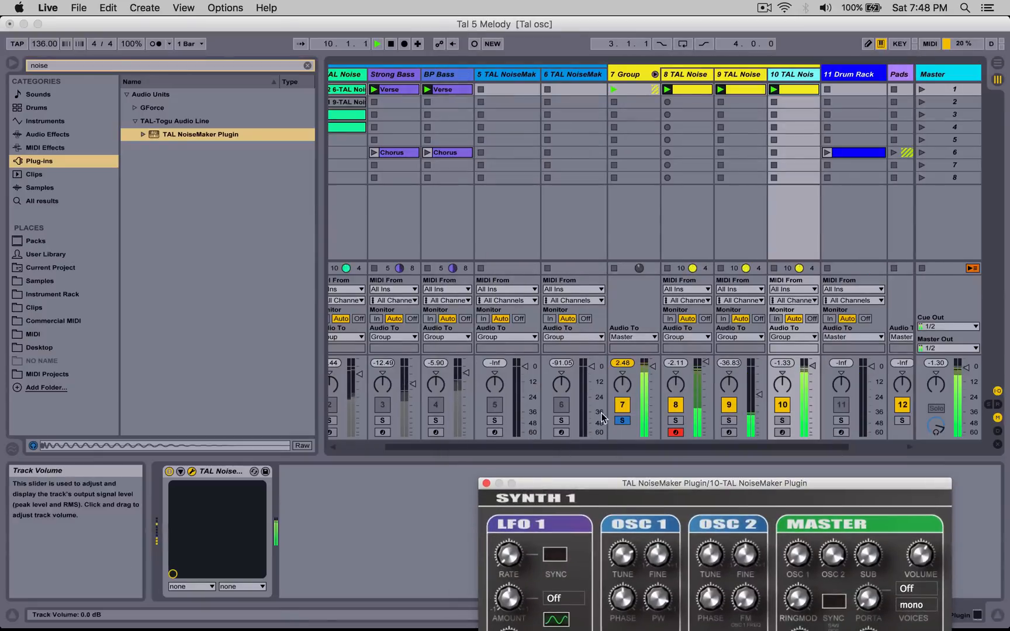
pyautogui.click(623, 421)
# Step: Set the filter drive in the 10 TAL Noise control section to 0.02 and close the plug-in window
pyautogui.moveTo(668, 483); pyautogui.dragTo(566, 96)
pyautogui.click(516, 518)
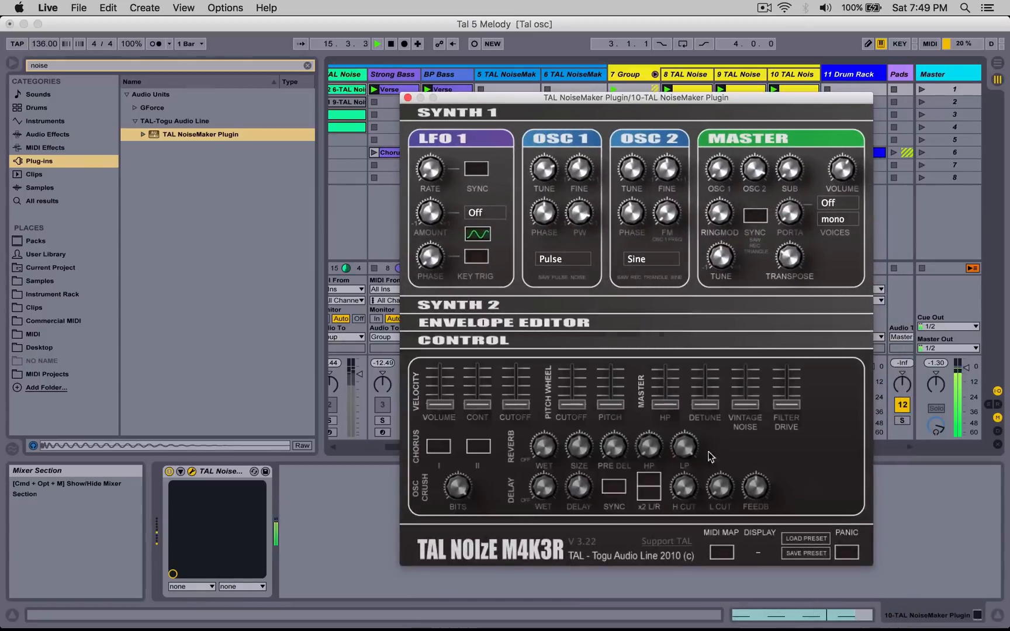
pyautogui.moveTo(789, 404); pyautogui.dragTo(789, 400)
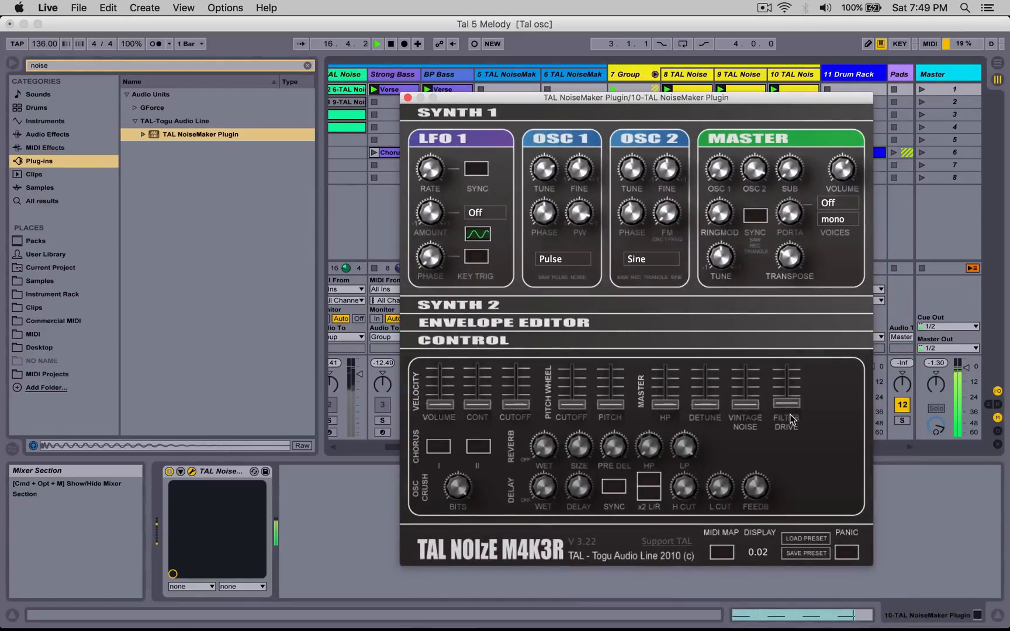
pyautogui.click(405, 98)
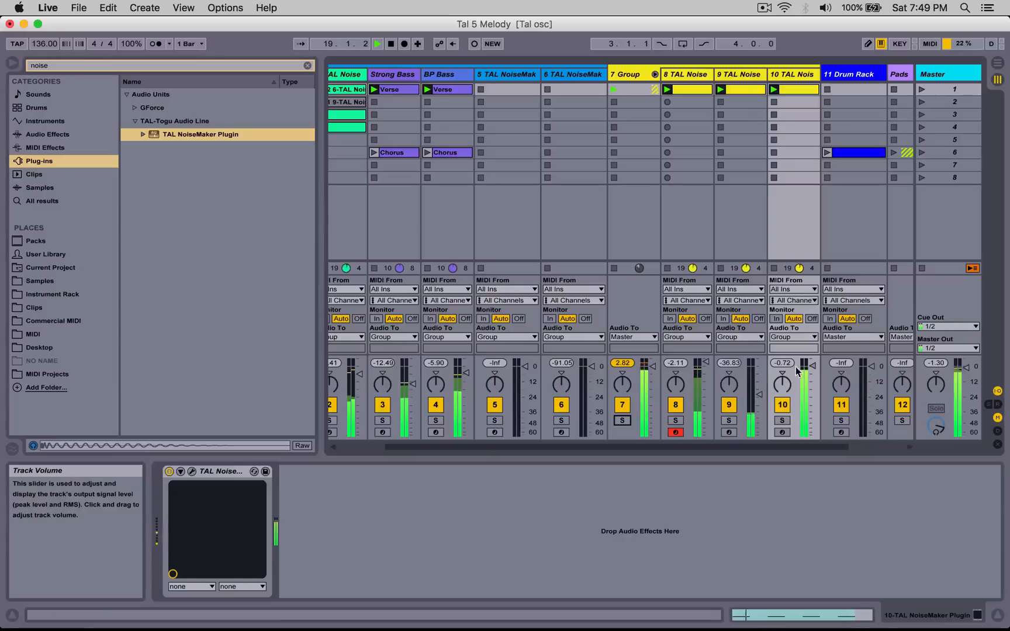
# Step: Raise the 9 TAL Noise track volume and set its plug-in's amplitude ADSR attack to 0.06
pyautogui.moveTo(759, 436); pyautogui.dragTo(759, 386)
pyautogui.click(725, 79)
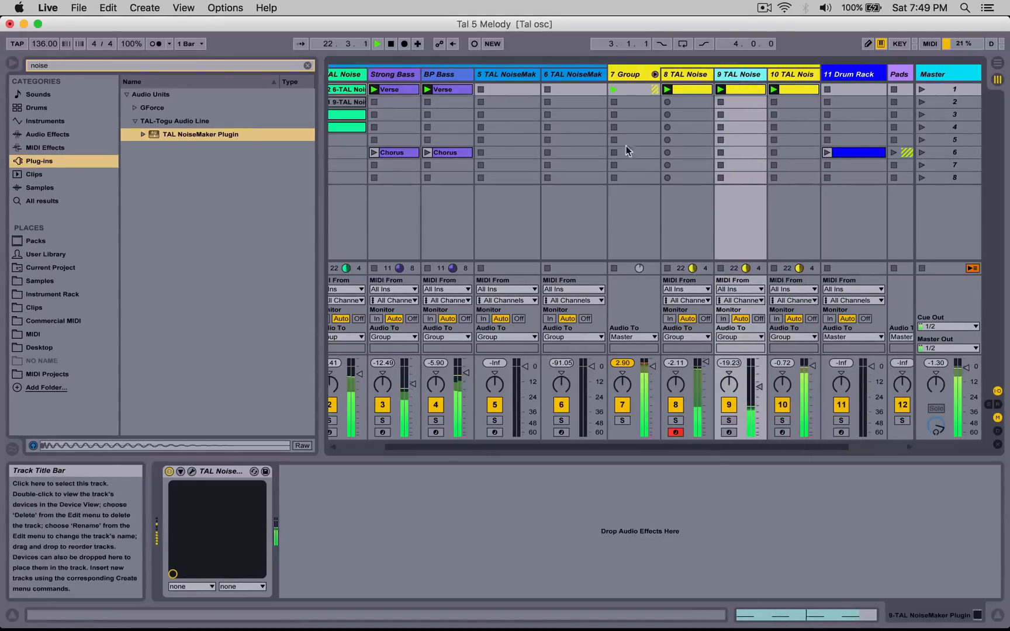
pyautogui.click(192, 471)
pyautogui.click(619, 255)
pyautogui.moveTo(776, 403); pyautogui.dragTo(777, 400)
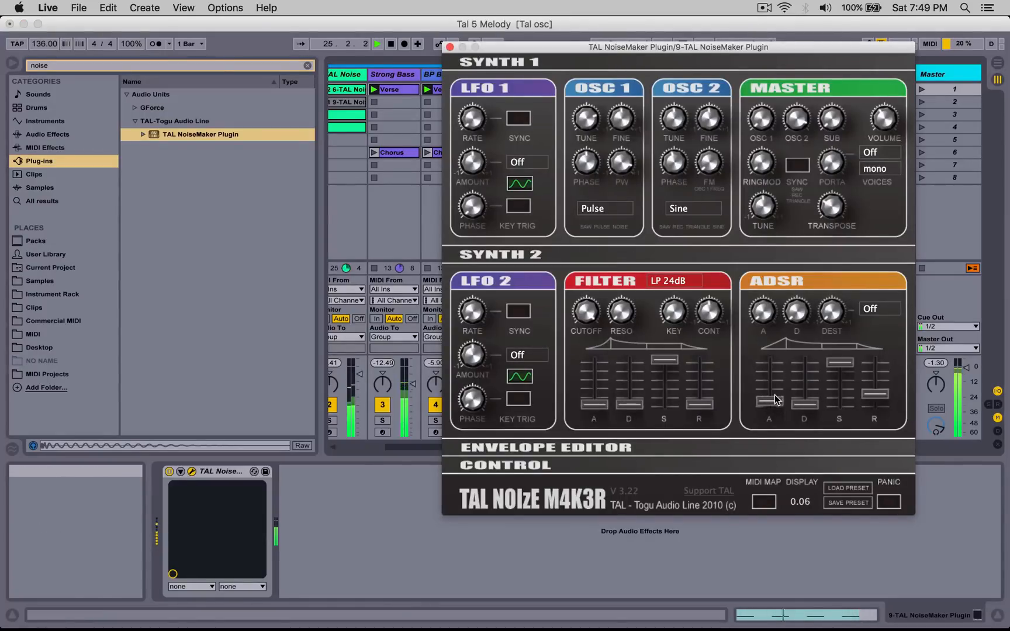
pyautogui.click(449, 46)
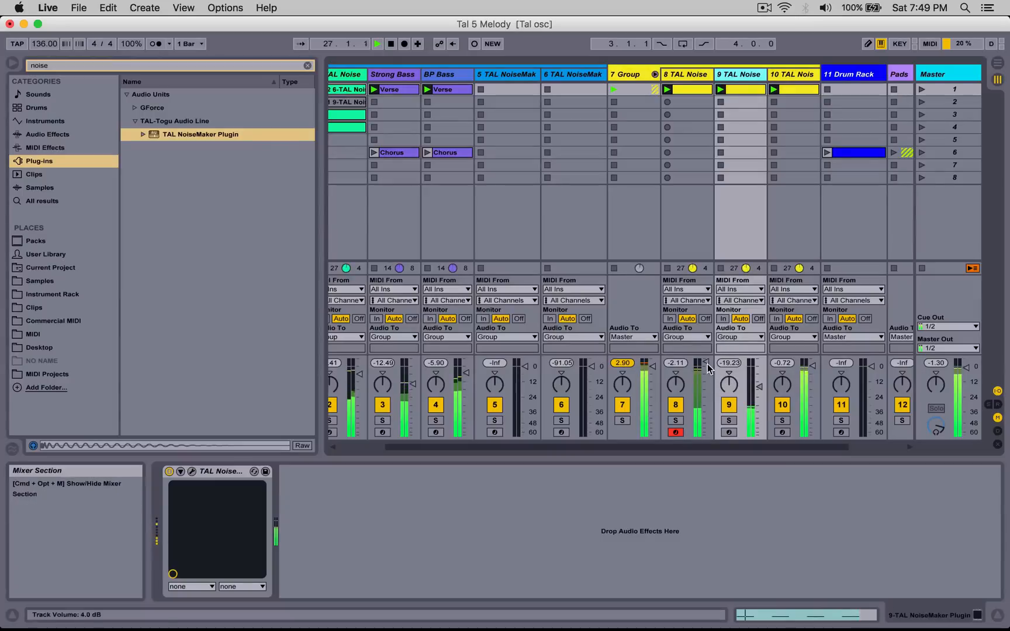
# Step: Open the 8 TAL Noise plug-in, set its ADSR decay to 0.00, and close the window
pyautogui.click(679, 72)
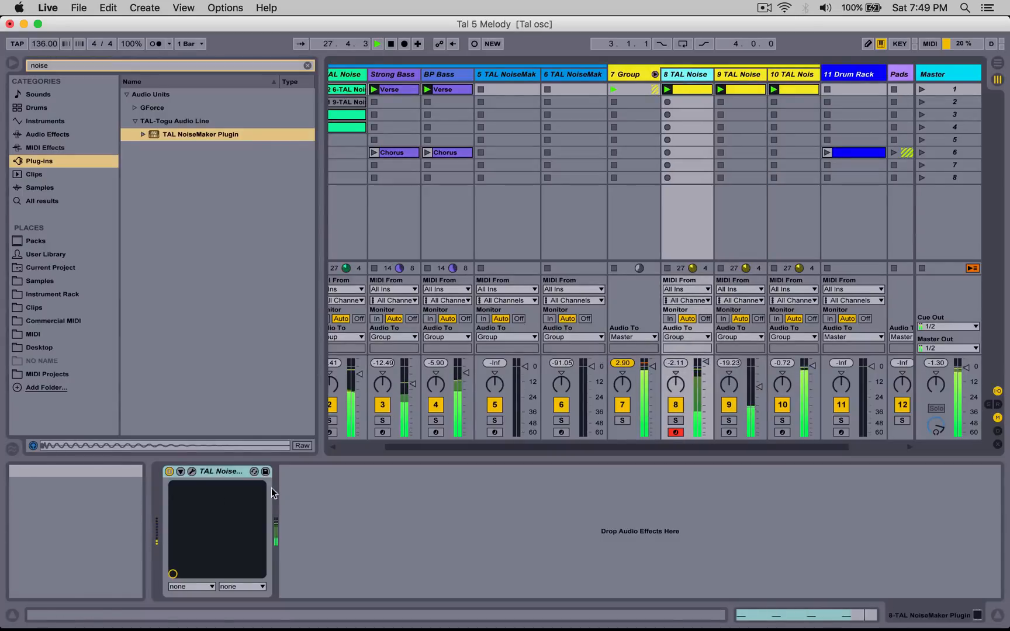
pyautogui.click(191, 472)
pyautogui.click(558, 277)
pyautogui.click(550, 253)
pyautogui.click(810, 400)
pyautogui.moveTo(812, 390); pyautogui.dragTo(815, 433)
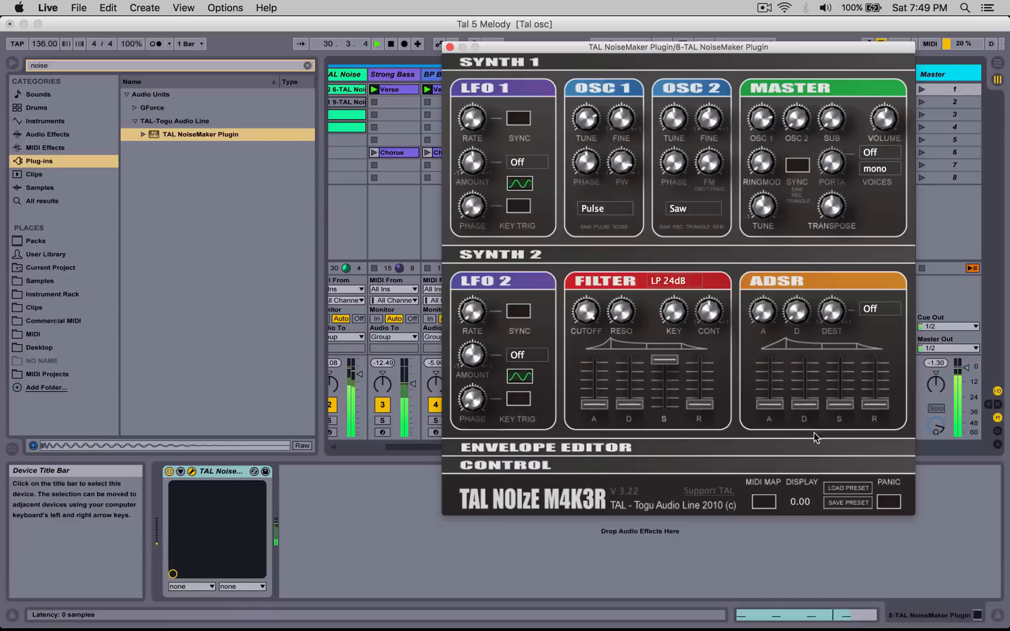
pyautogui.click(449, 47)
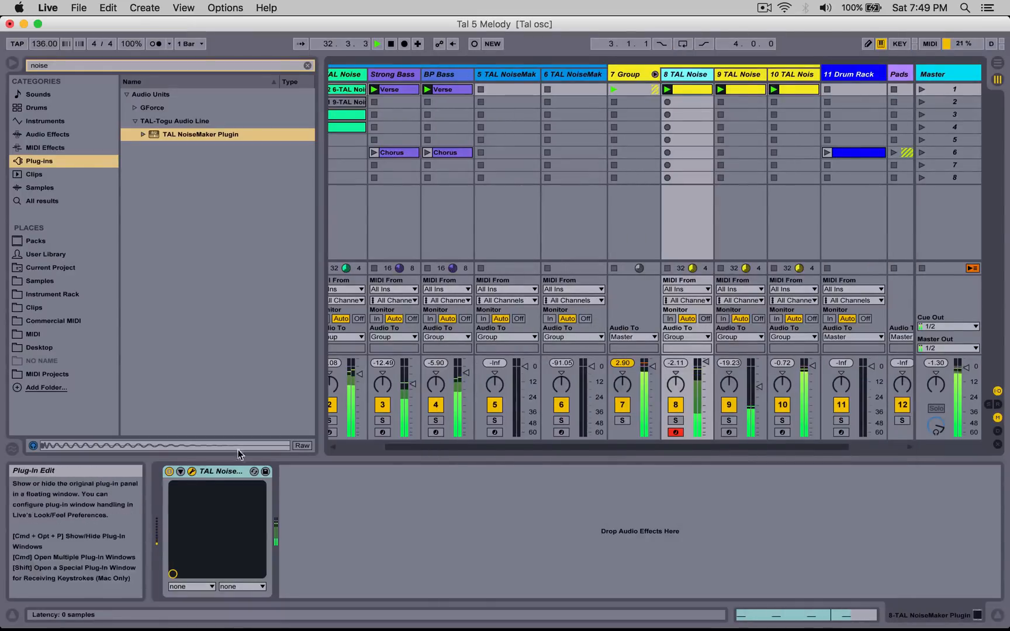
# Step: Set the 8 TAL Noise filter type to the "–" option and lower the track volume to about -2 dB
pyautogui.click(191, 471)
pyautogui.click(661, 282)
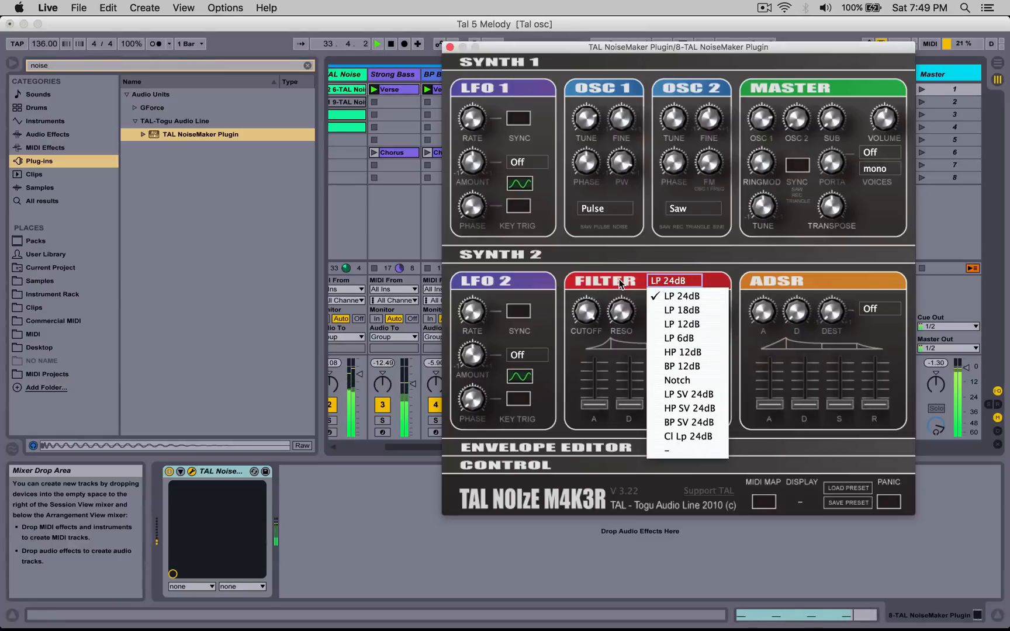
pyautogui.click(673, 452)
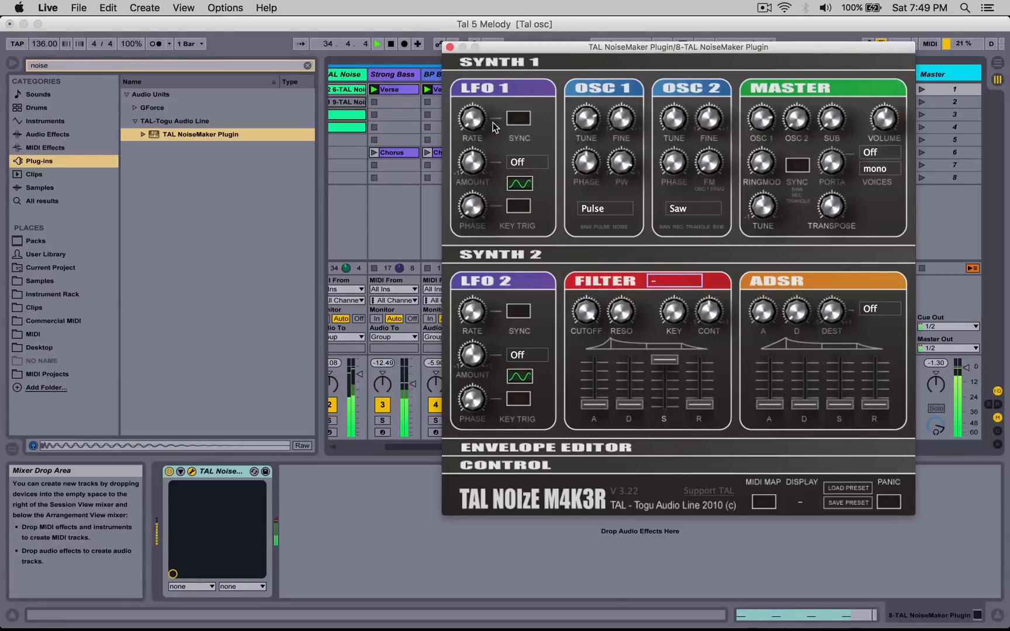
pyautogui.click(450, 47)
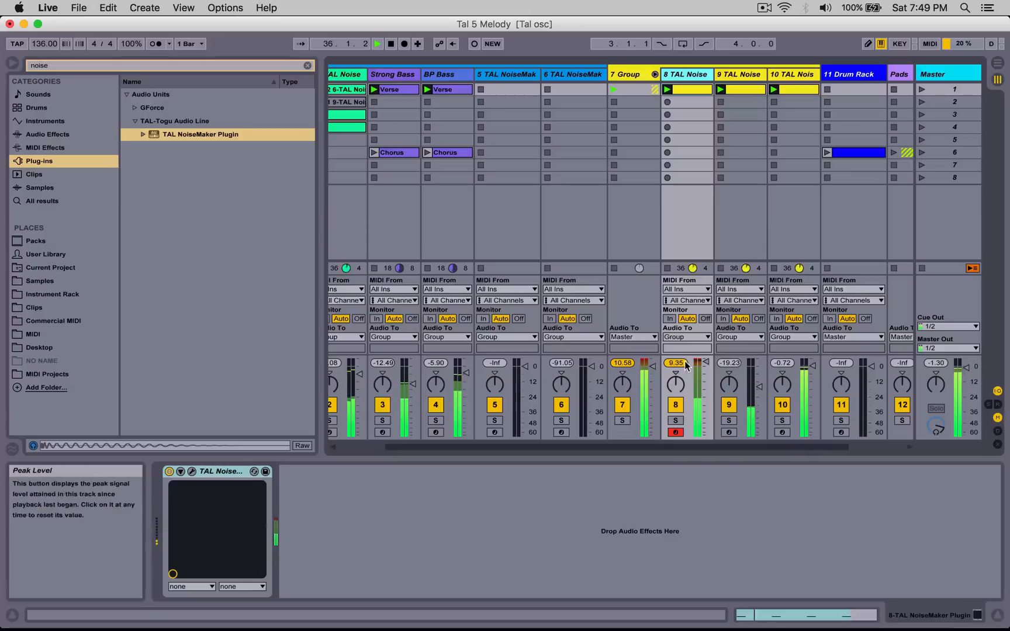
pyautogui.moveTo(705, 366); pyautogui.dragTo(705, 374)
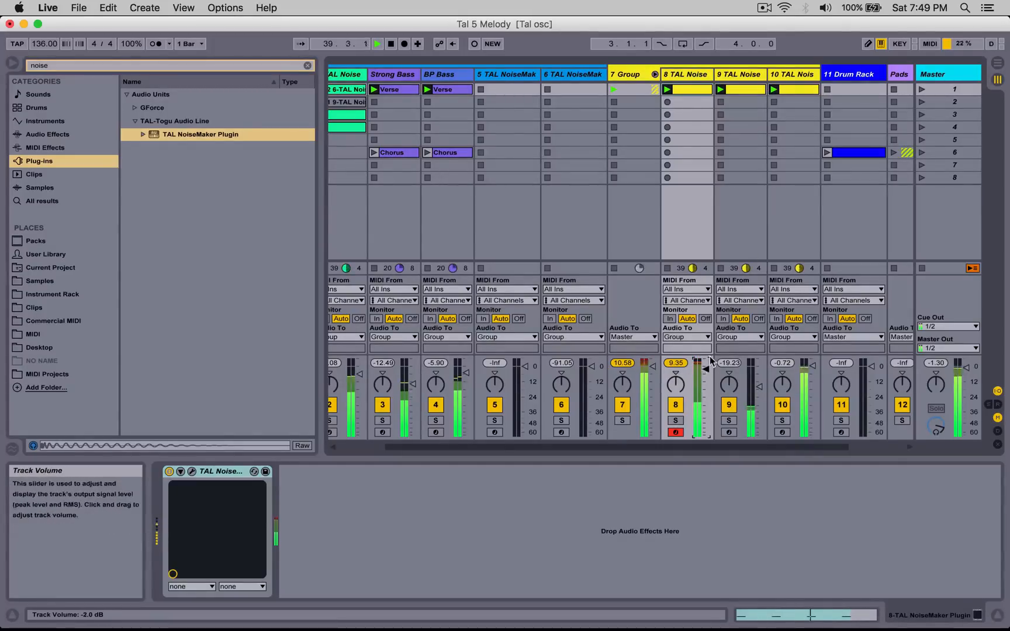
# Step: Set the 9 TAL Noise filter type to the "–" option and close the plug-in window
pyautogui.click(792, 74)
pyautogui.click(739, 74)
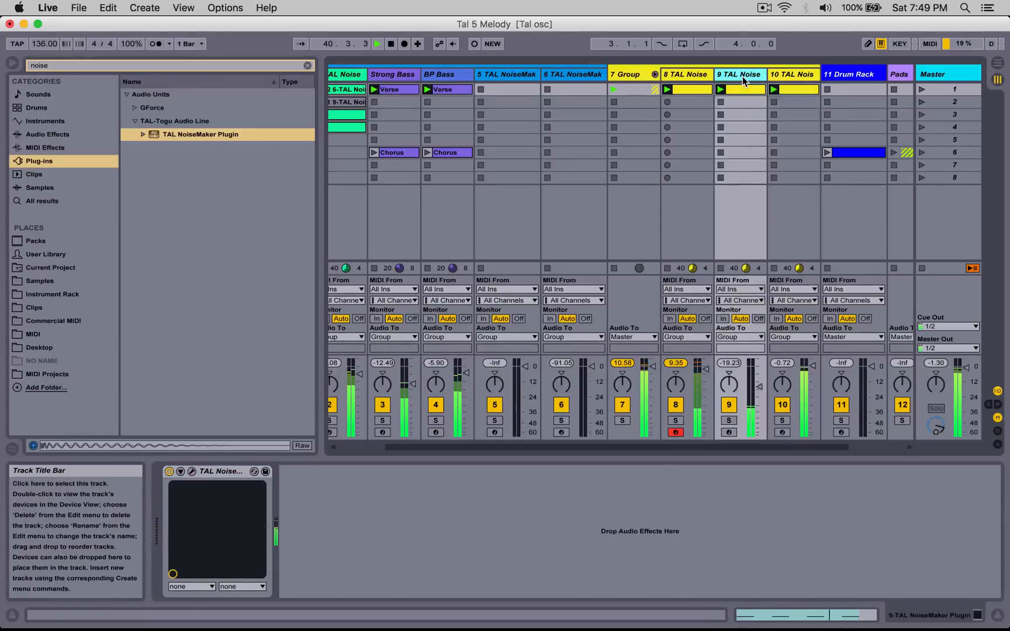
pyautogui.click(192, 471)
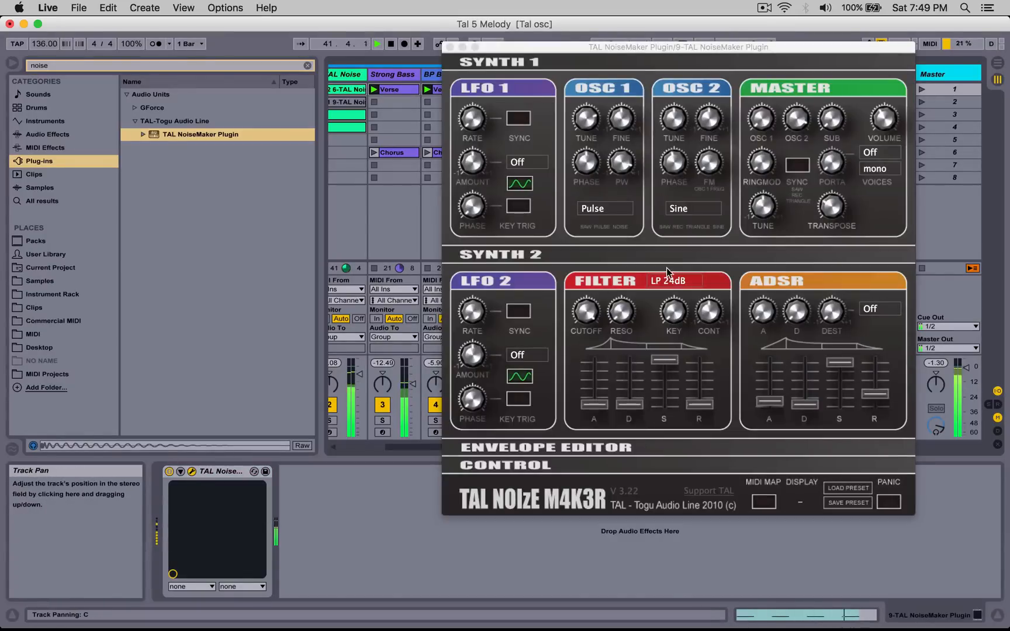
pyautogui.click(667, 279)
pyautogui.click(678, 450)
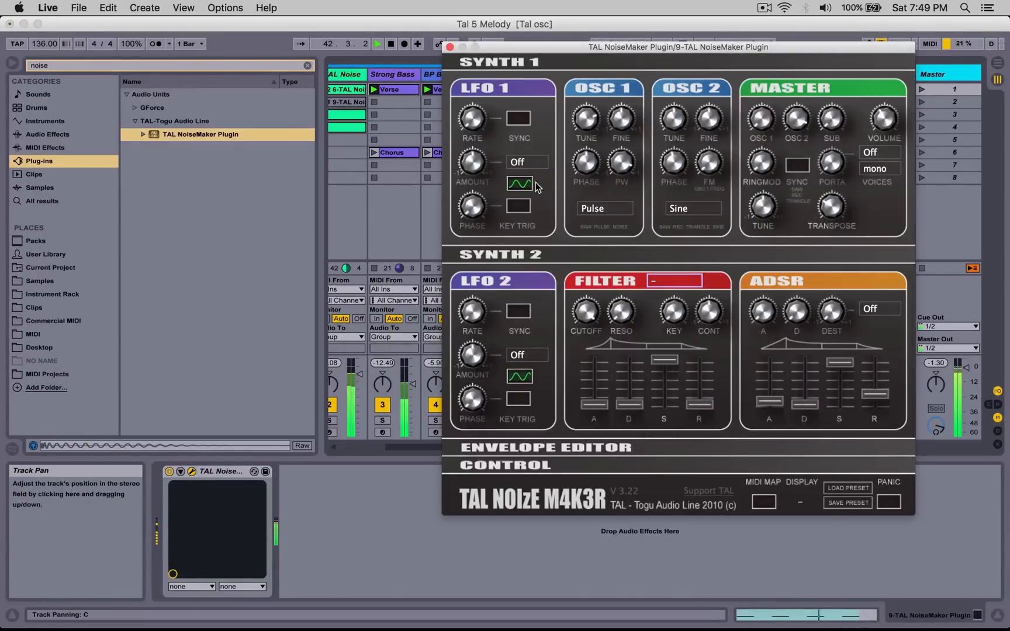
pyautogui.click(450, 46)
# Step: Set the 10 TAL Noise filter type to the "–" option, lower the plug-in's master volume to -2.87 dB, and close its window
pyautogui.click(792, 75)
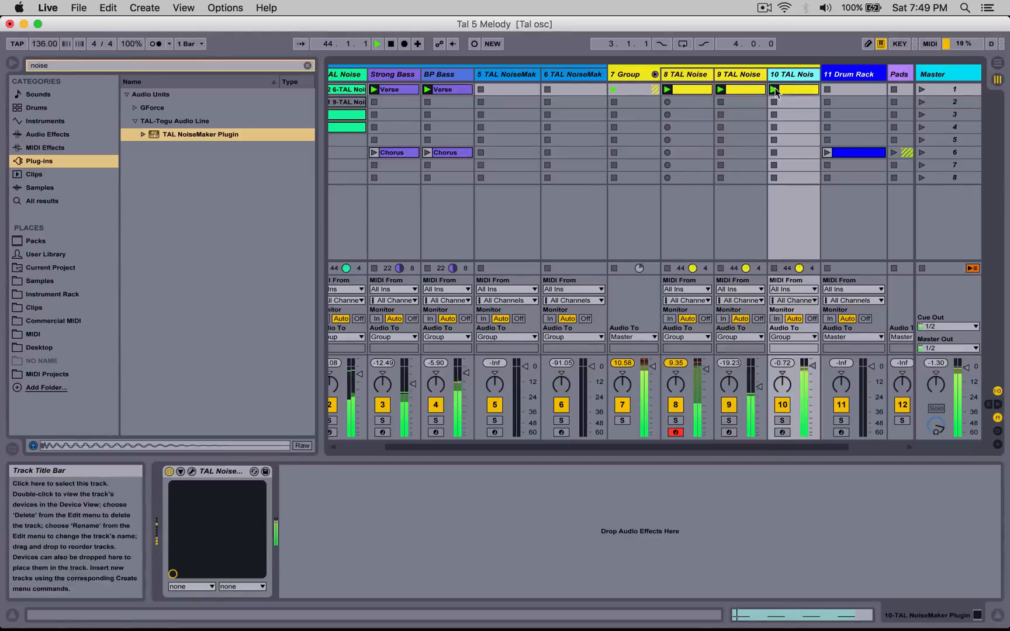
pyautogui.click(192, 471)
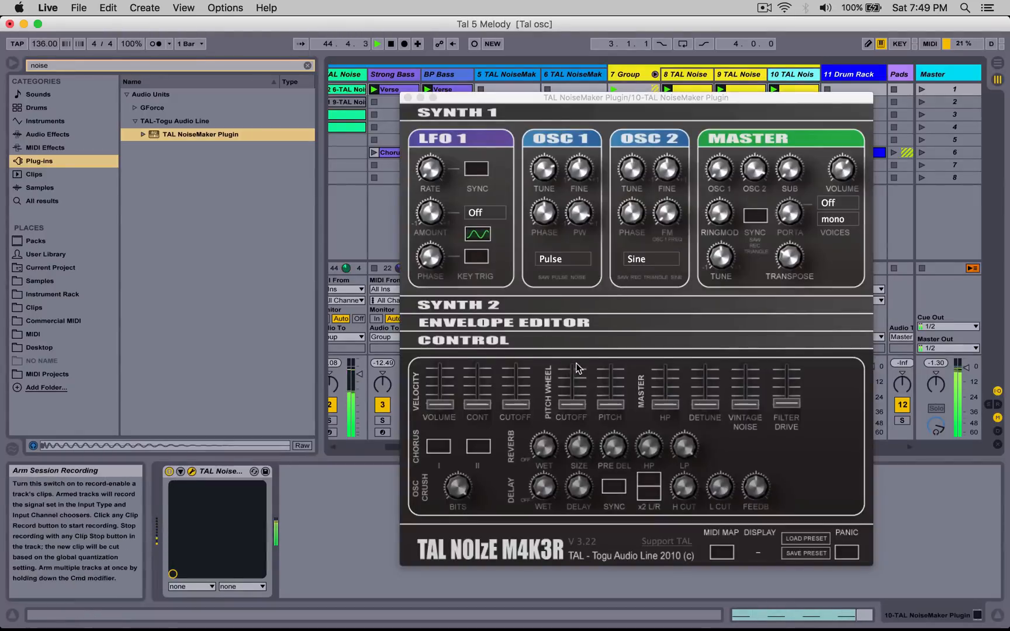
pyautogui.click(467, 308)
pyautogui.click(633, 331)
pyautogui.click(655, 496)
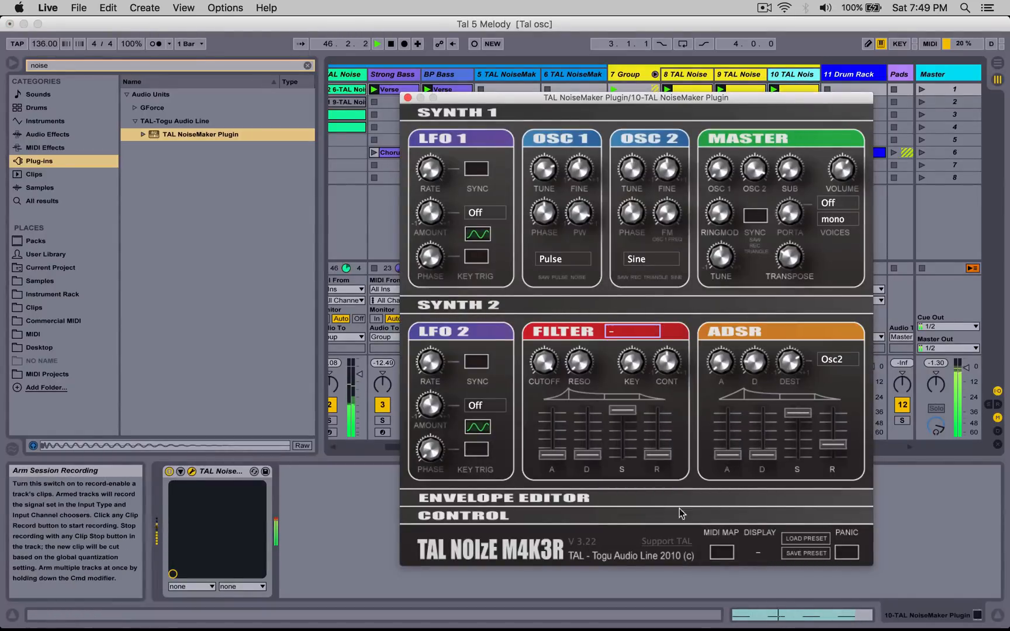
pyautogui.moveTo(837, 170); pyautogui.dragTo(841, 199)
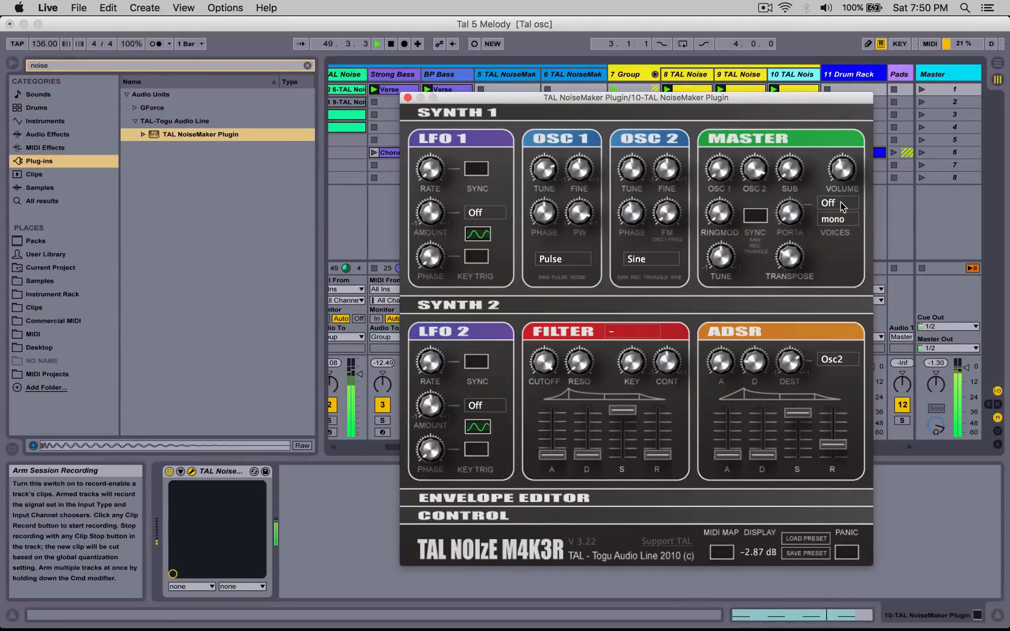
pyautogui.click(407, 97)
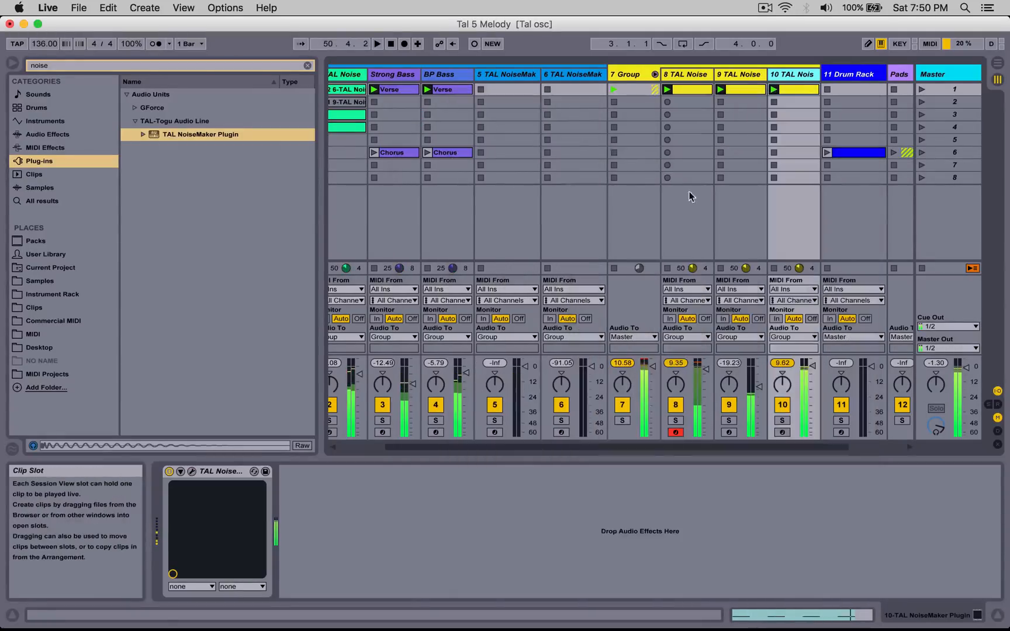
# Step: Stop playback, solo the 10 TAL Noise track, audition it from the start, and unsolo it
pyautogui.press('space')
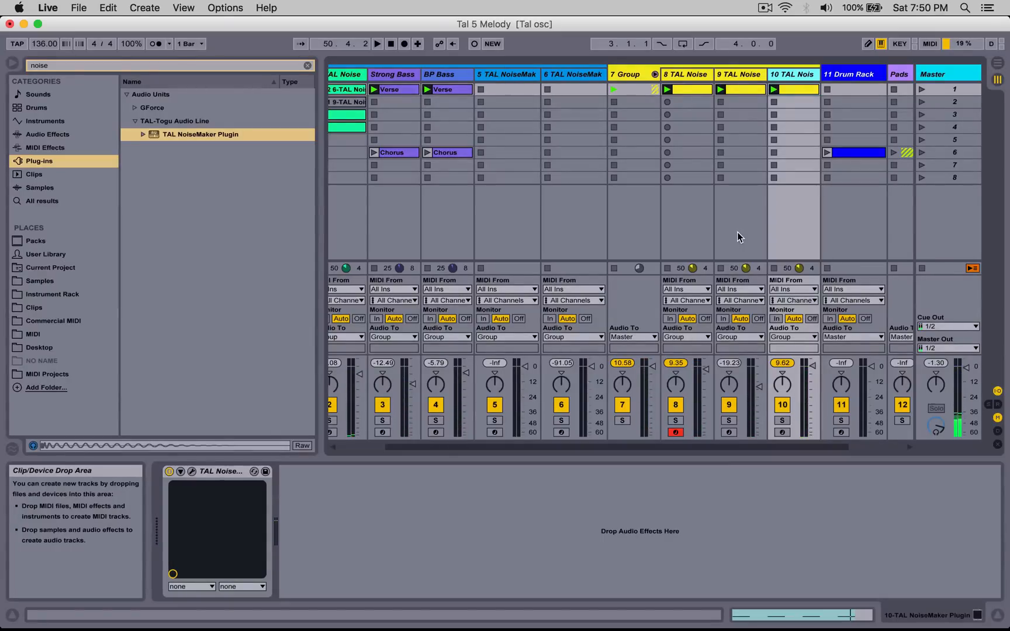
pyautogui.click(782, 420)
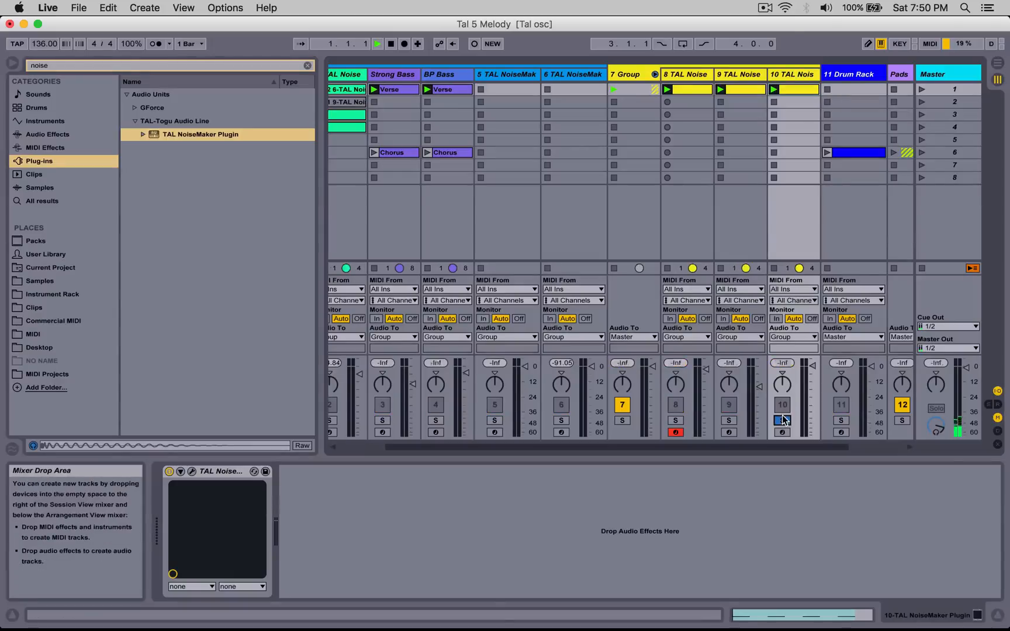
pyautogui.press('space')
pyautogui.click(782, 420)
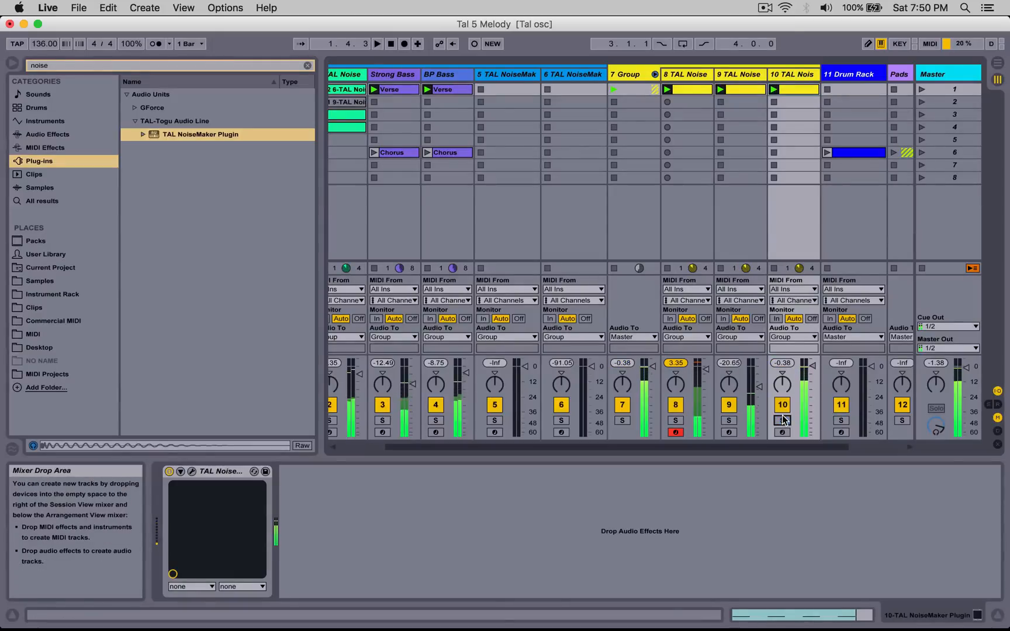
# Step: Set the 10 TAL Noise envelope editor speed to x4 and close the plug-in window
pyautogui.click(190, 473)
pyautogui.click(683, 331)
pyautogui.click(684, 319)
pyautogui.click(824, 369)
pyautogui.click(818, 414)
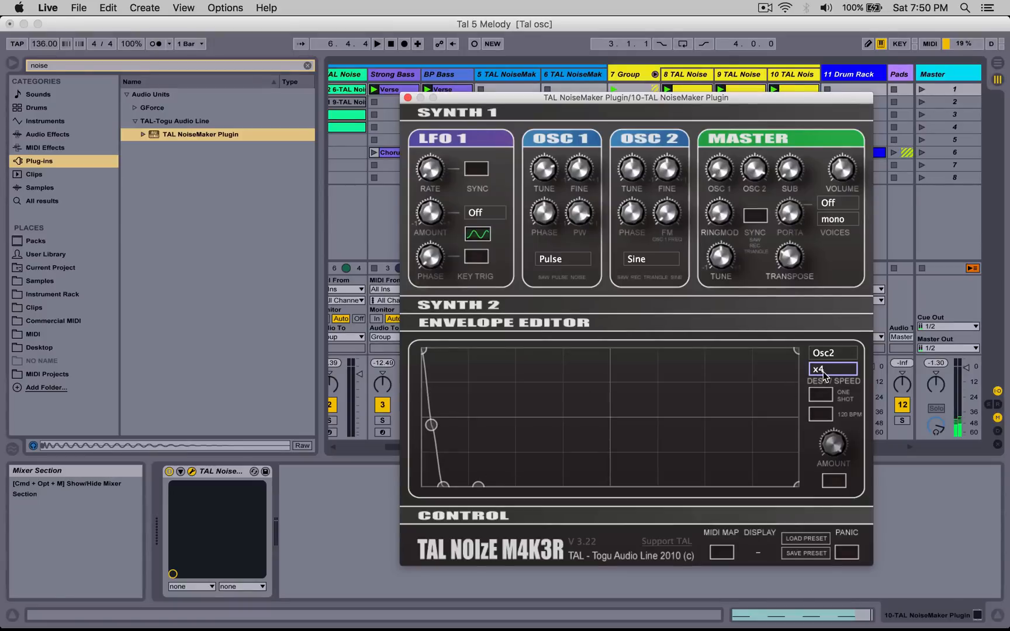
pyautogui.click(408, 97)
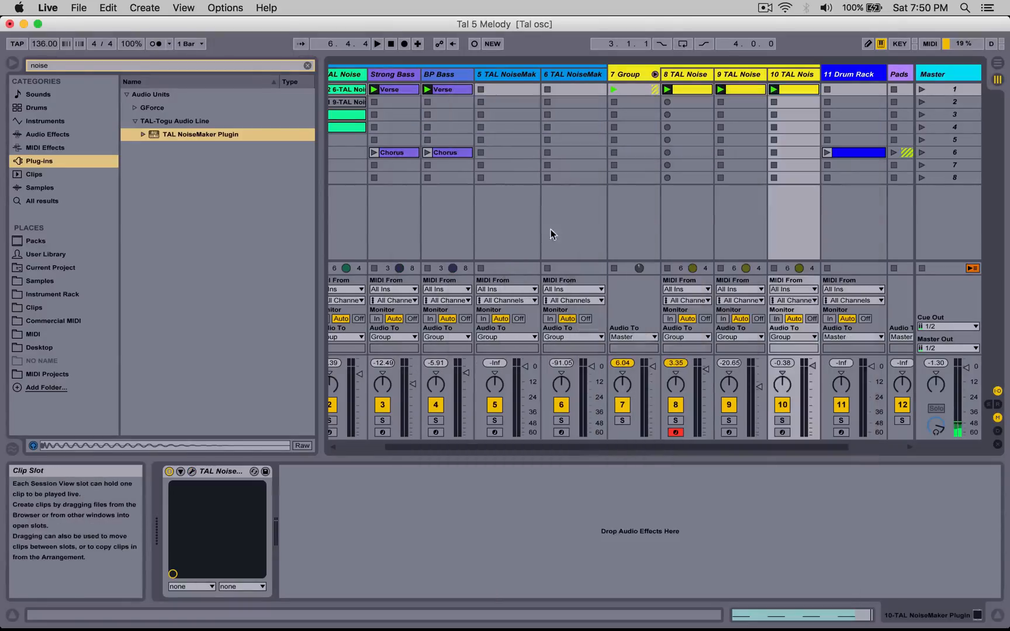
# Step: Audition 7 Group soloed, check the 10 TAL Noise envelope, and play the full mix with the group unsoloed
pyautogui.click(623, 420)
pyautogui.press('space')
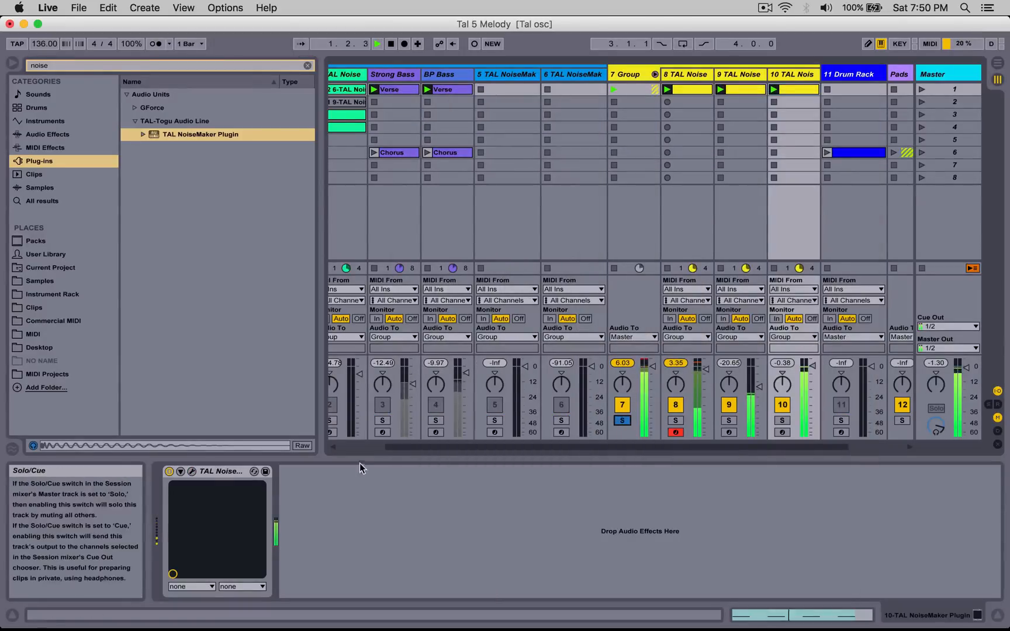
pyautogui.click(192, 473)
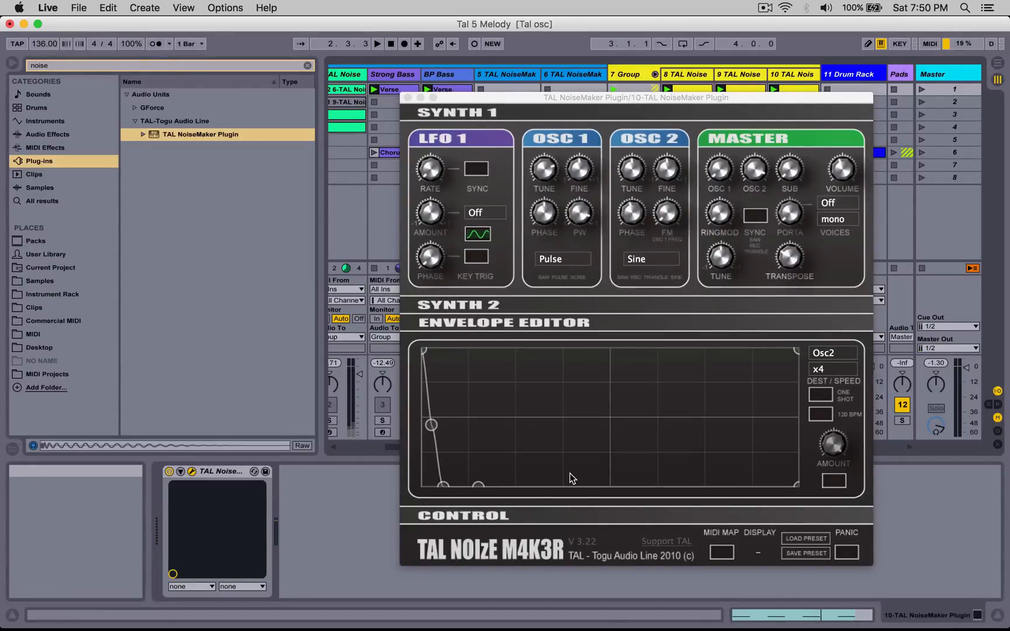
pyautogui.press('space')
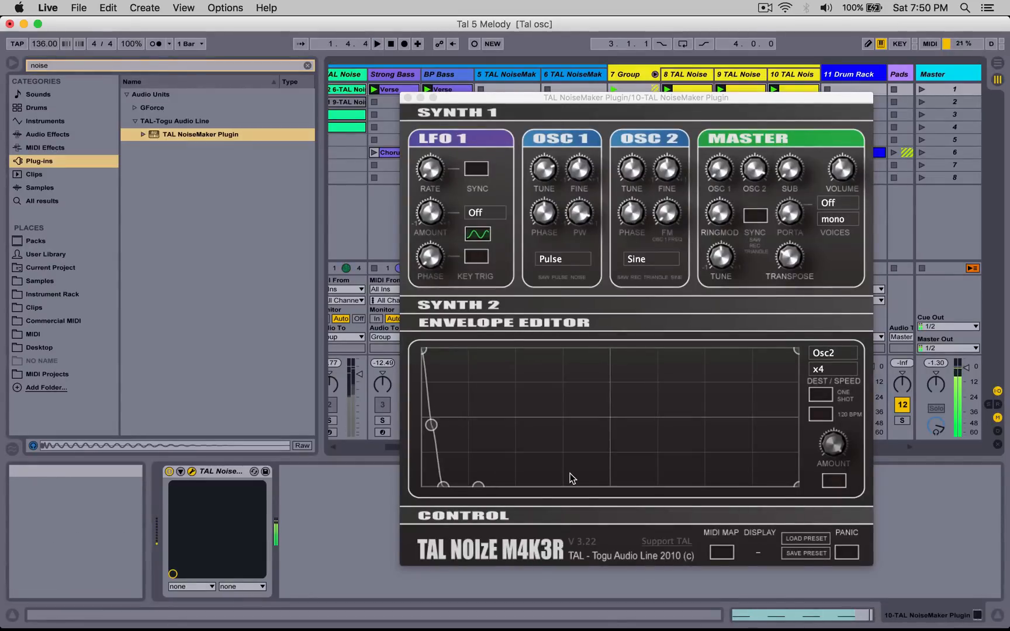
pyautogui.click(408, 98)
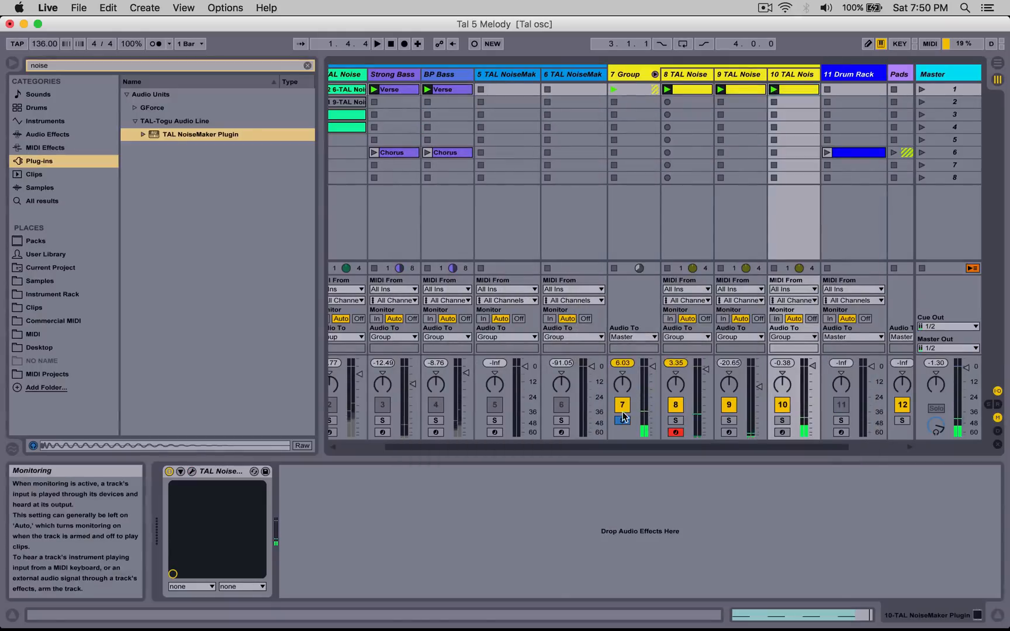
pyautogui.press('space')
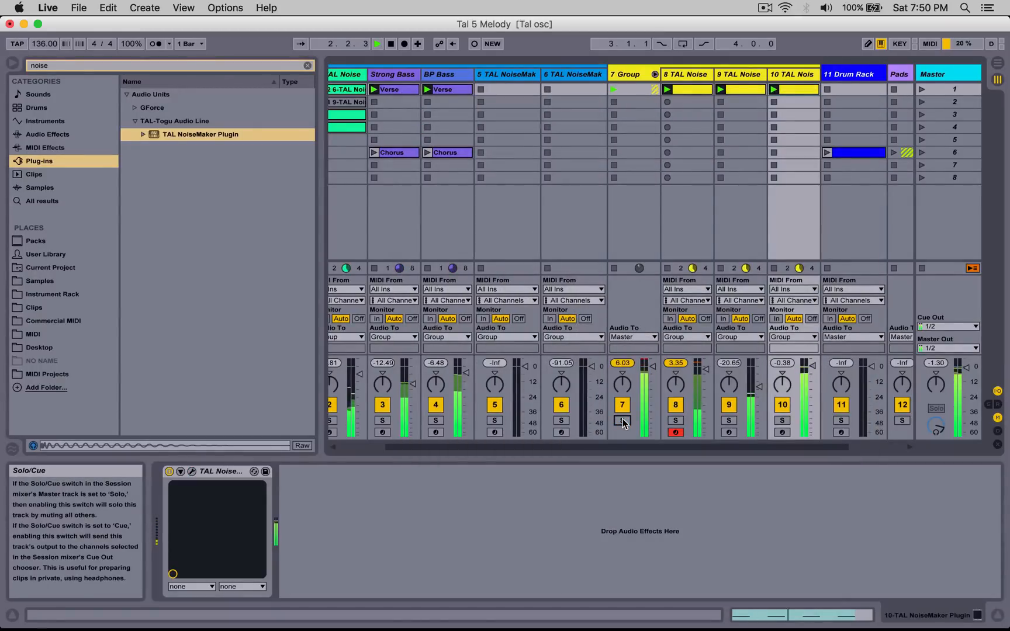
pyautogui.click(643, 74)
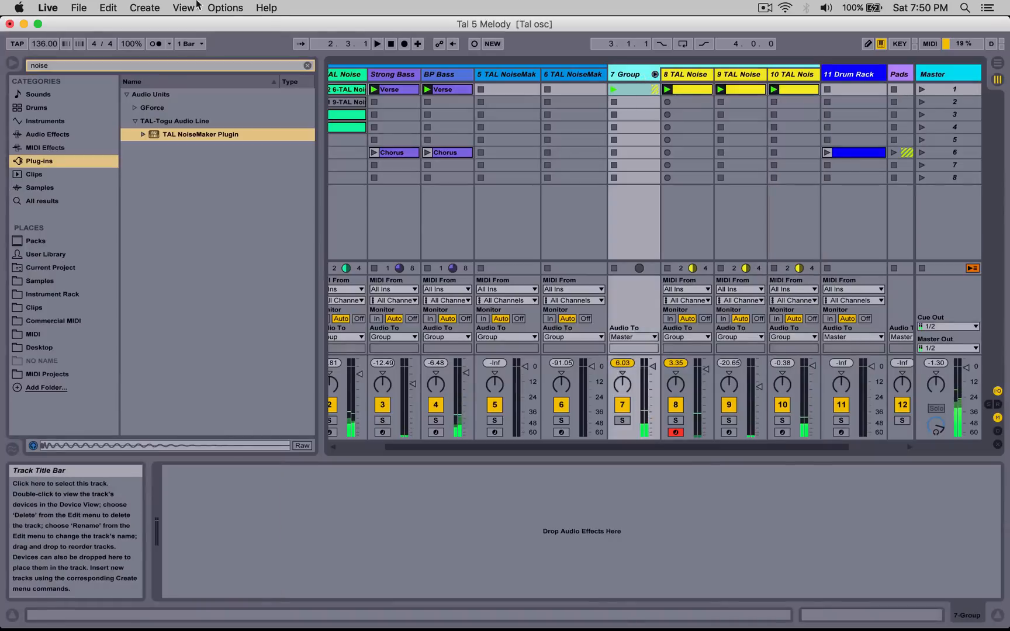
pyautogui.click(151, 7)
pyautogui.click(430, 513)
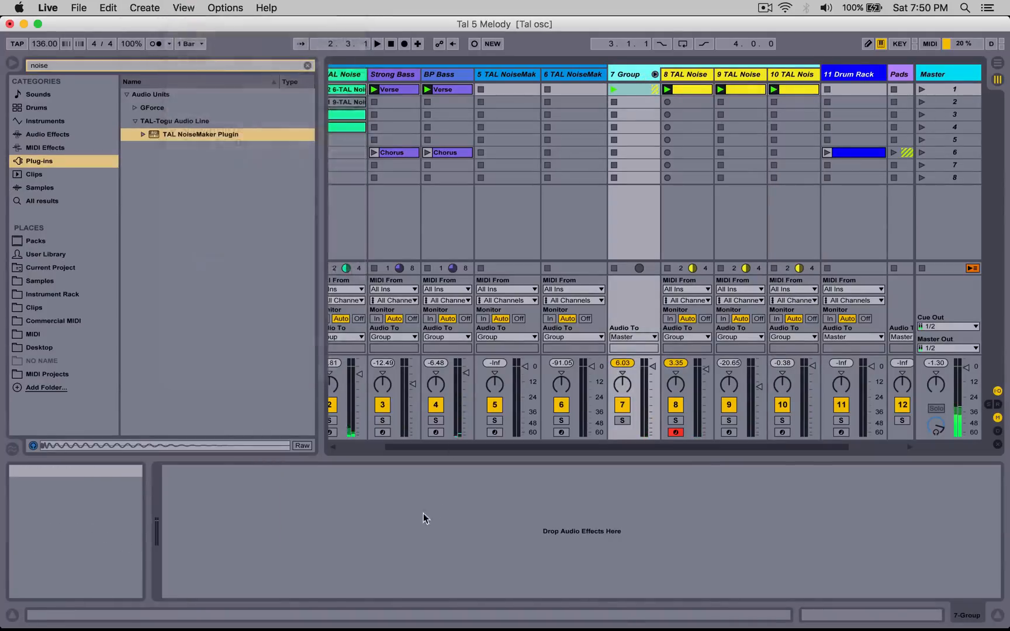
# Step: Duplicate the 8 TAL Noise track and launch the duplicate's clip in scene 1
pyautogui.click(678, 77)
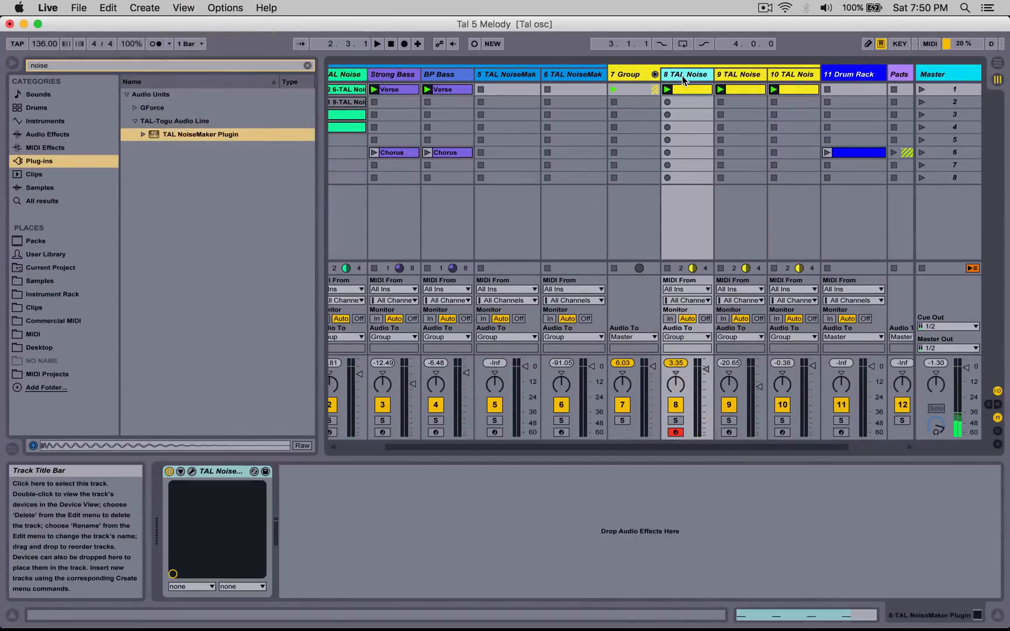
pyautogui.rightClick(682, 79)
pyautogui.click(697, 108)
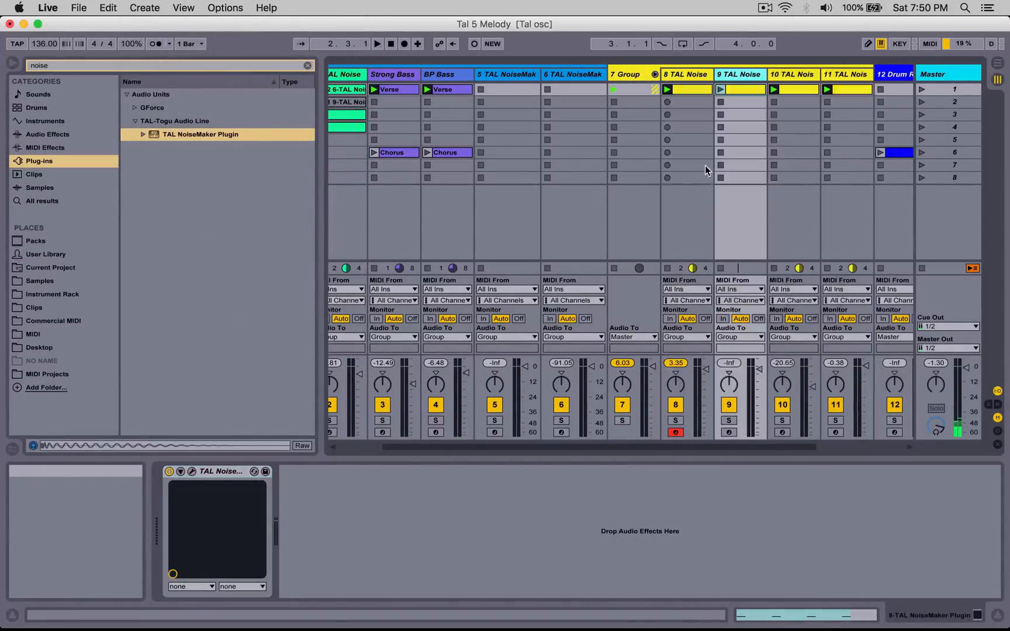
pyautogui.click(722, 89)
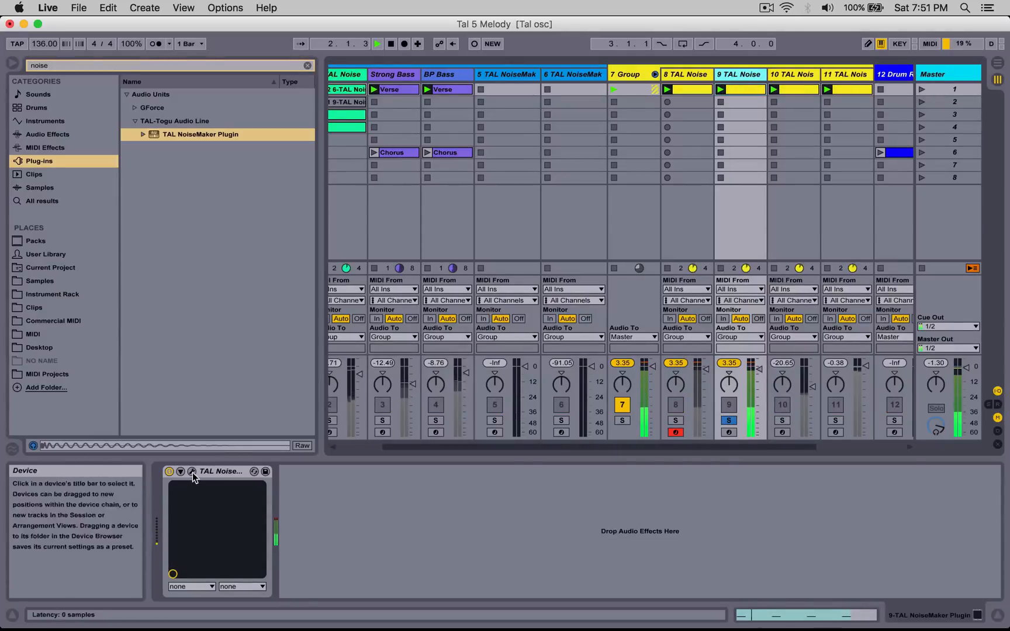
# Step: Open the plug-in on the duplicated 9 TAL Noise track and set its OSC 1 waveform to Noise
pyautogui.click(254, 472)
pyautogui.click(624, 210)
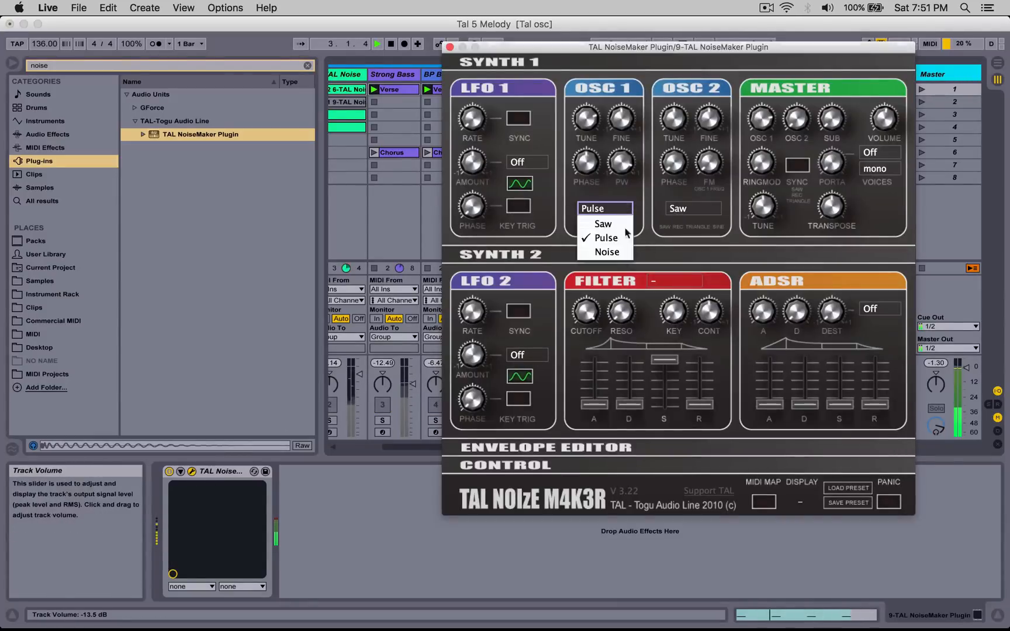
pyautogui.click(643, 252)
# Step: Raise the 9 TAL Noise ADSR decay and release slightly and lower the plug-in's master volume to -20.46 dB
pyautogui.moveTo(885, 121); pyautogui.dragTo(881, 140)
pyautogui.moveTo(803, 393); pyautogui.dragTo(806, 388)
pyautogui.moveTo(871, 395); pyautogui.dragTo(873, 365)
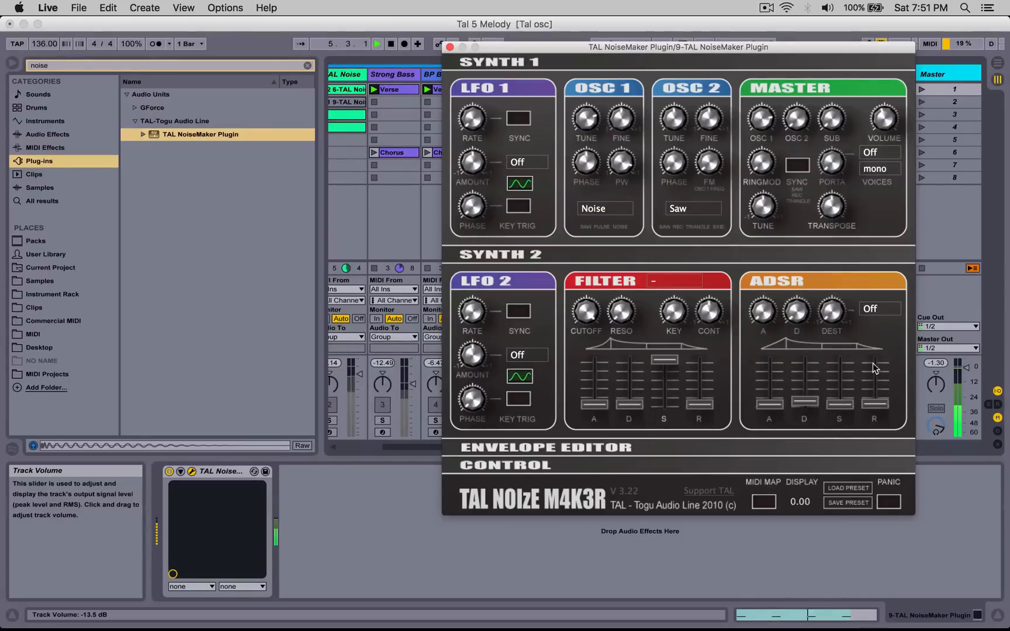
pyautogui.moveTo(811, 400); pyautogui.dragTo(805, 386)
pyautogui.moveTo(882, 114); pyautogui.dragTo(884, 156)
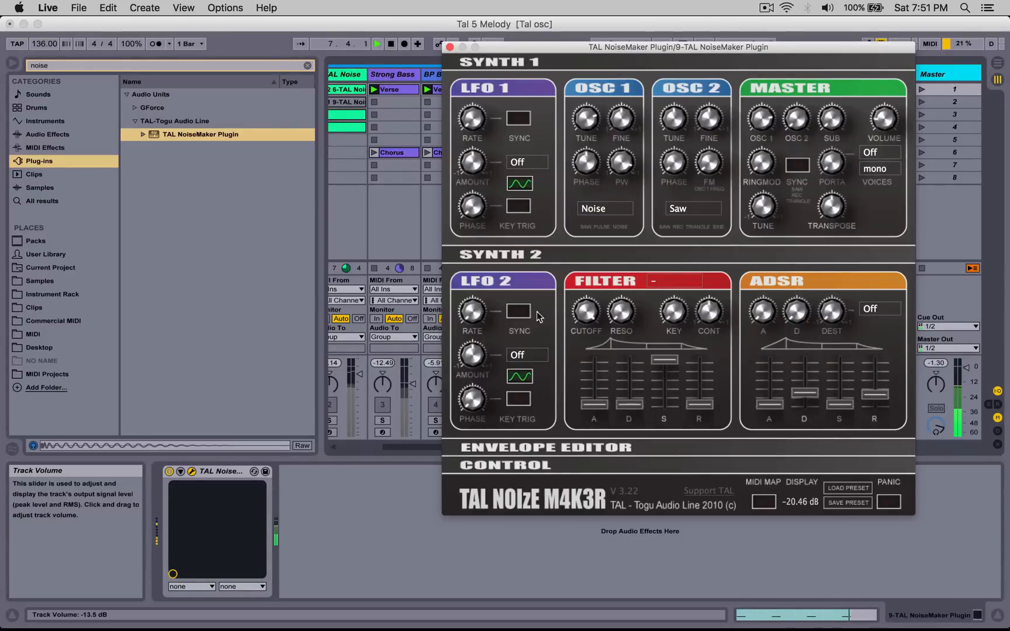
# Step: Raise the 9 TAL Noise master HP to near maximum, set the vintage noise to 0.04, and close the plug-in window
pyautogui.click(524, 466)
pyautogui.moveTo(701, 322)
pyautogui.mouseDown()
pyautogui.moveTo(703, 351)
pyautogui.moveTo(702, 322)
pyautogui.mouseUp()
pyautogui.moveTo(778, 347); pyautogui.dragTo(750, 134)
pyautogui.moveTo(771, 328); pyautogui.dragTo(771, 351)
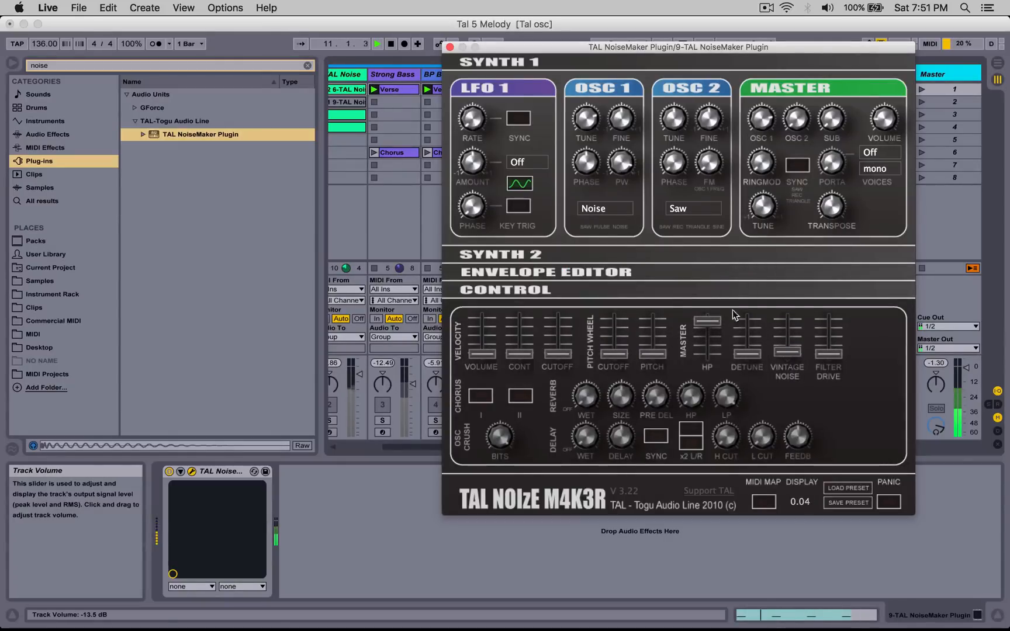
pyautogui.click(450, 48)
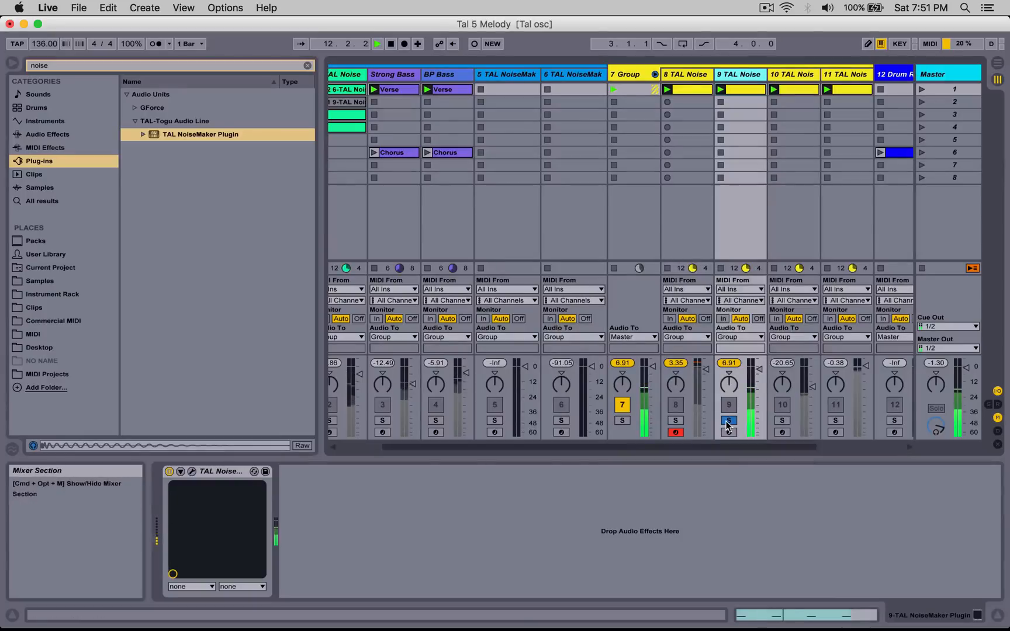
# Step: Set the 9 TAL Noise track volume to about -5.3 dB and lower the 10 TAL Noise track volume
pyautogui.moveTo(750, 377); pyautogui.dragTo(750, 381)
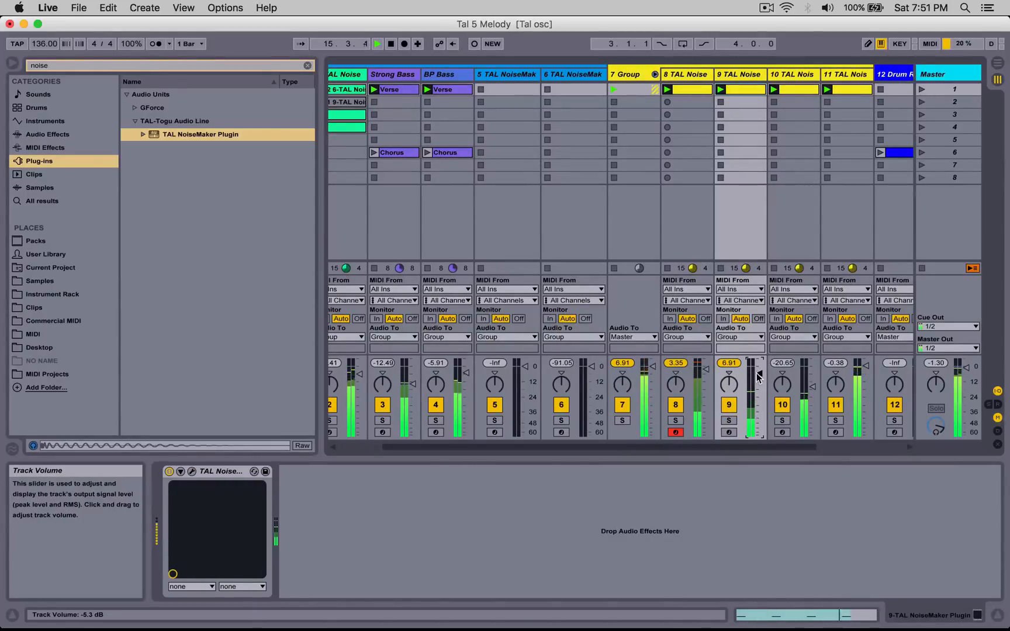
pyautogui.moveTo(812, 390); pyautogui.dragTo(812, 378)
pyautogui.moveTo(813, 386); pyautogui.dragTo(812, 395)
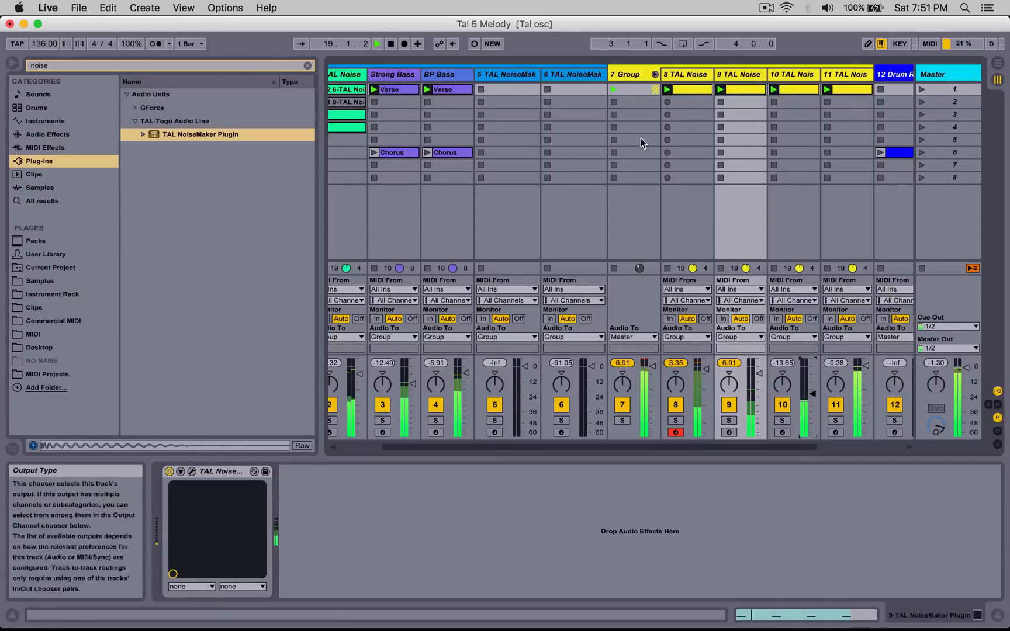
# Step: Collapse and reopen 7 Group, and lower the 9 TAL Noise track volume to about -9.7 dB
pyautogui.click(654, 74)
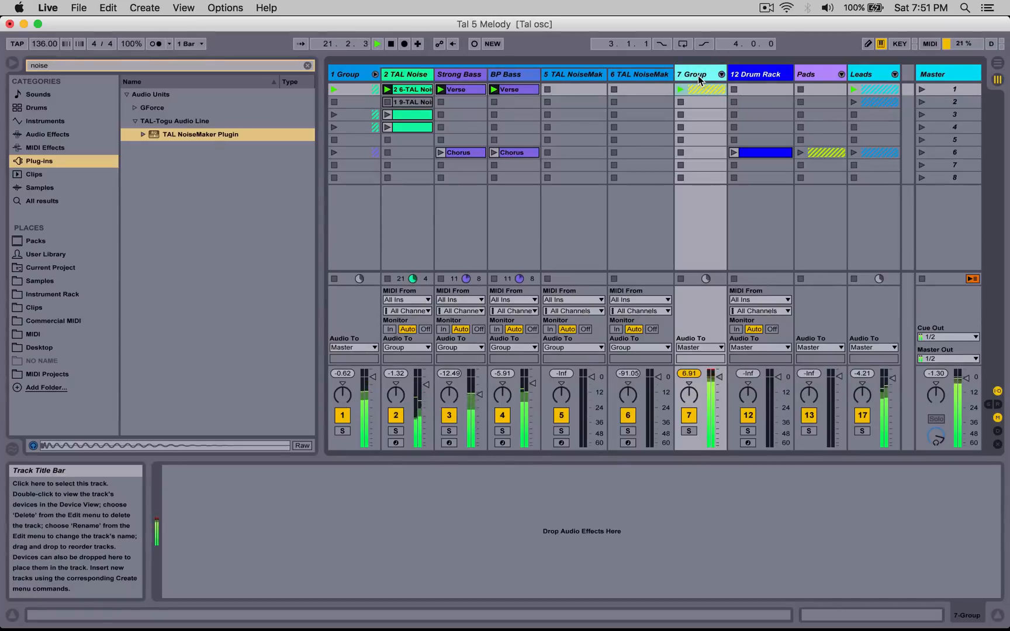
pyautogui.click(721, 74)
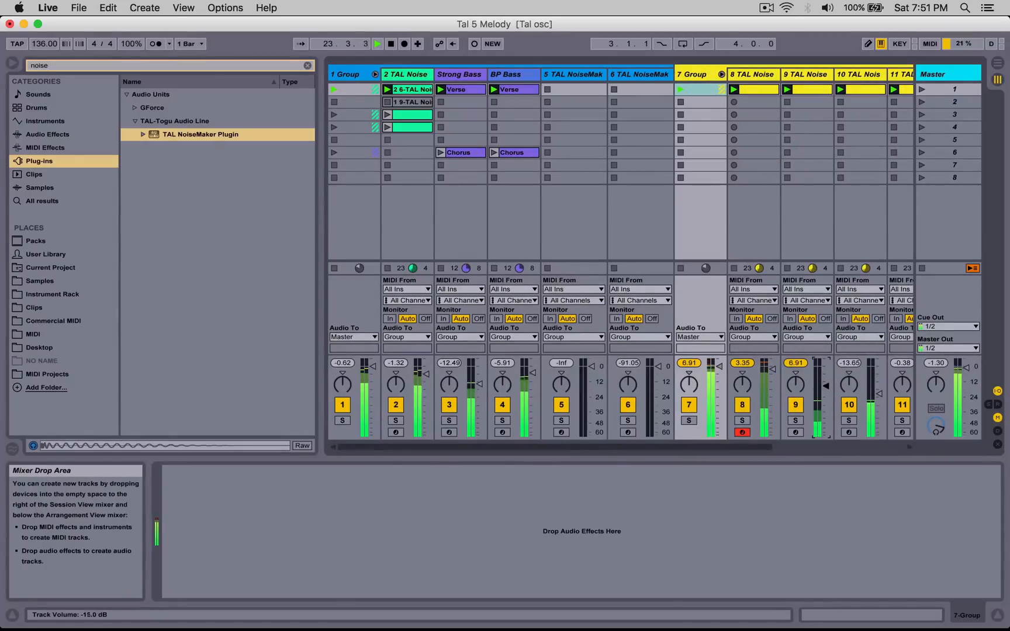
pyautogui.moveTo(826, 390); pyautogui.dragTo(825, 383)
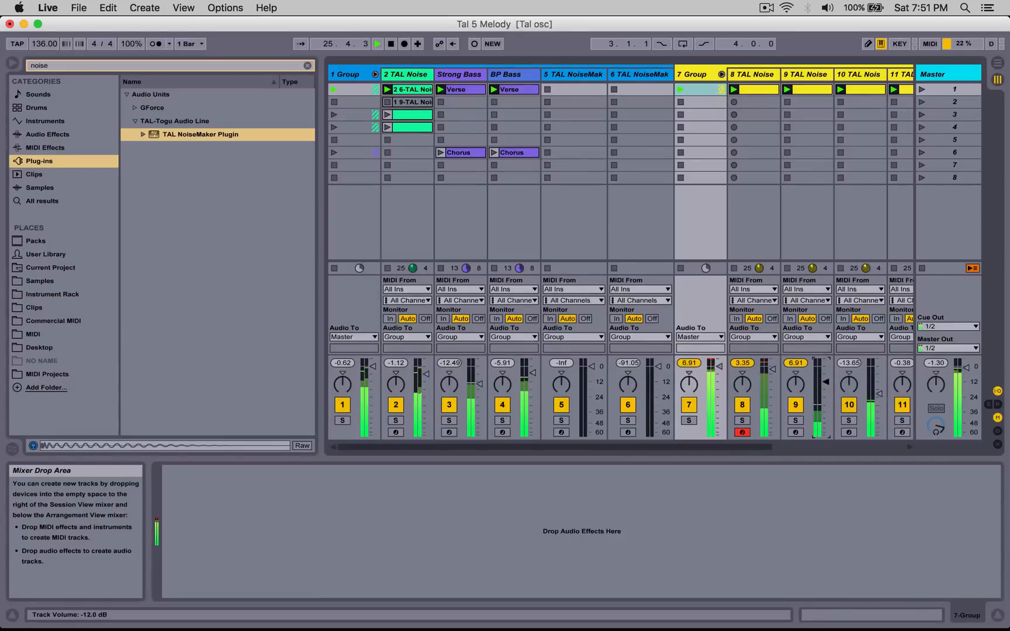
# Step: Enable chorus I and II in the 9 TAL Noise plug-in and close its window
pyautogui.click(782, 76)
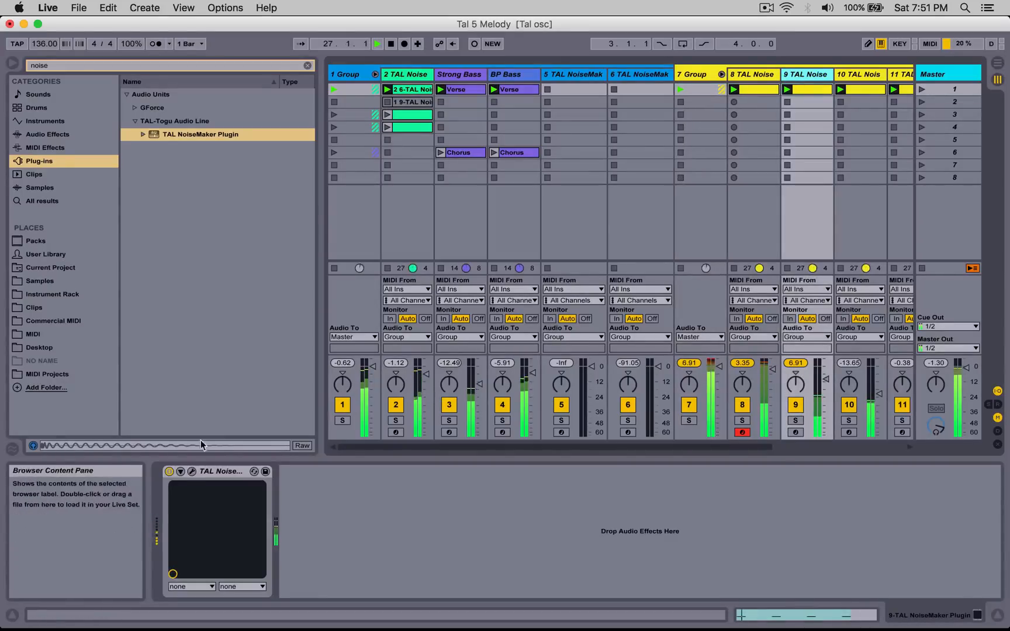
pyautogui.click(191, 471)
pyautogui.click(476, 397)
pyautogui.click(476, 397)
pyautogui.click(520, 398)
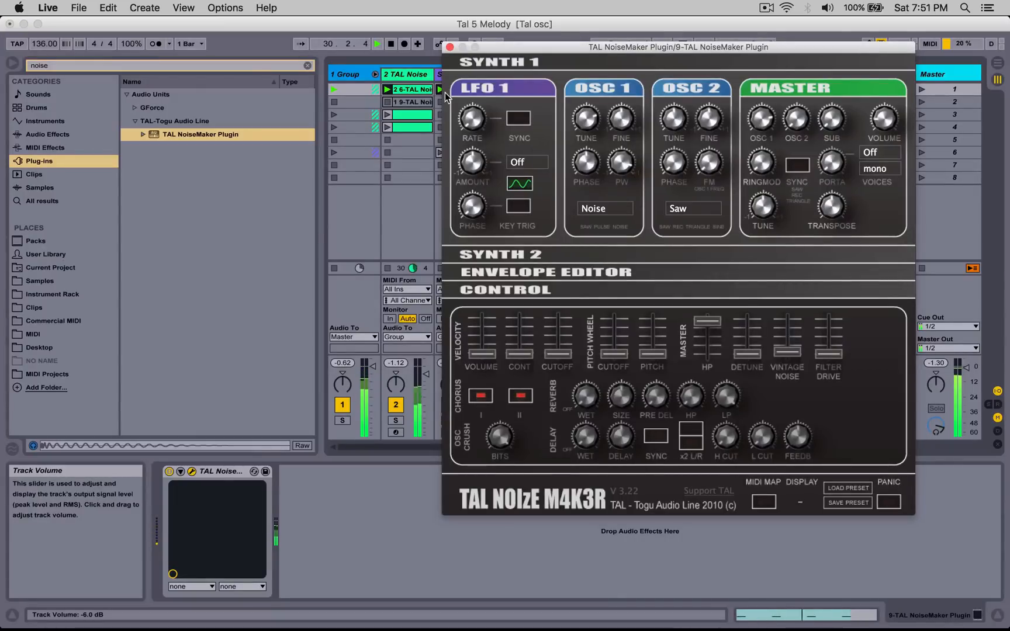
pyautogui.click(450, 46)
# Step: Solo 7 Group briefly during playback and unsolo it to compare the layered sound with the full mix
pyautogui.moveTo(703, 447); pyautogui.dragTo(815, 447)
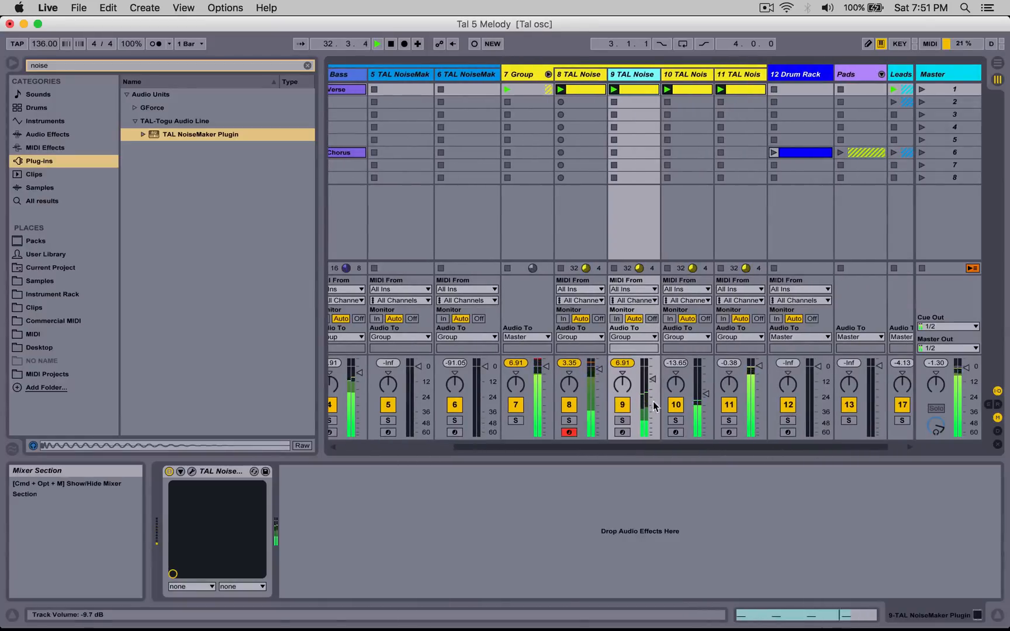
pyautogui.click(516, 420)
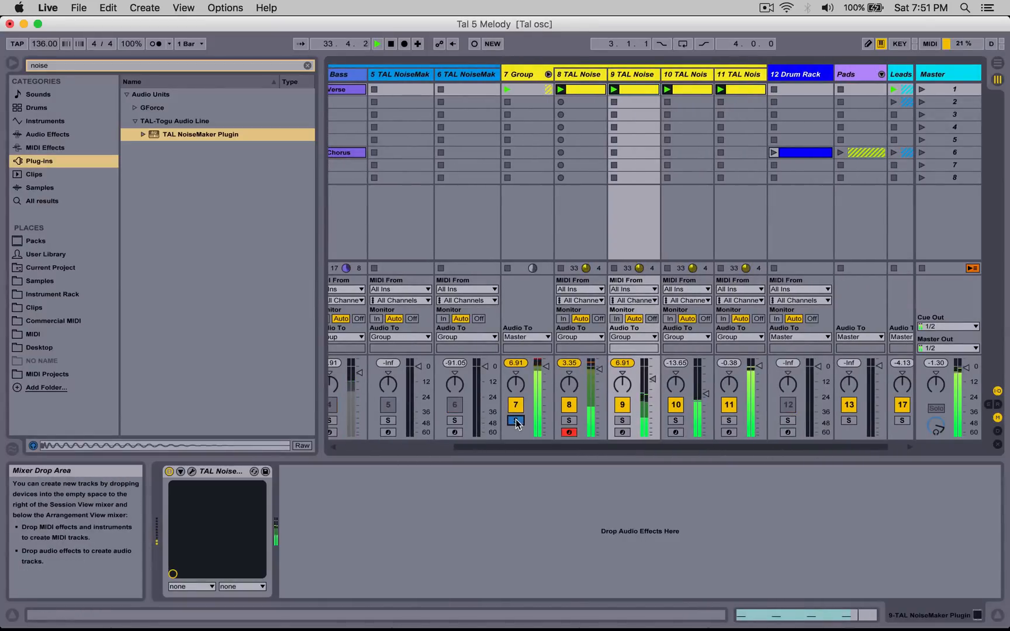
pyautogui.click(515, 421)
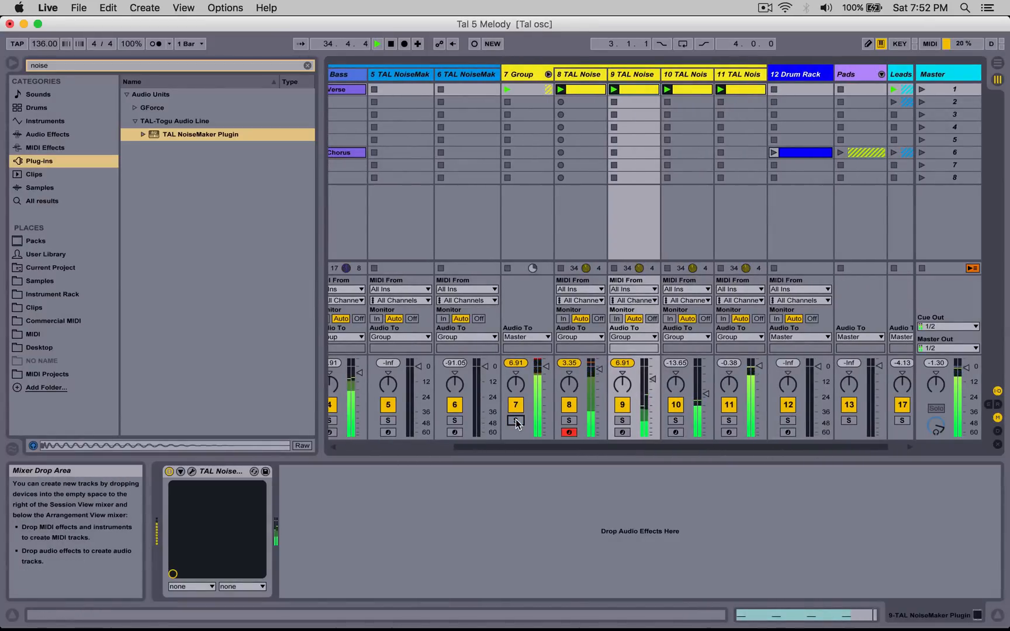
# Step: Clear the browser search, find Compressor among the audio effects and add it to 7 Group
pyautogui.click(307, 65)
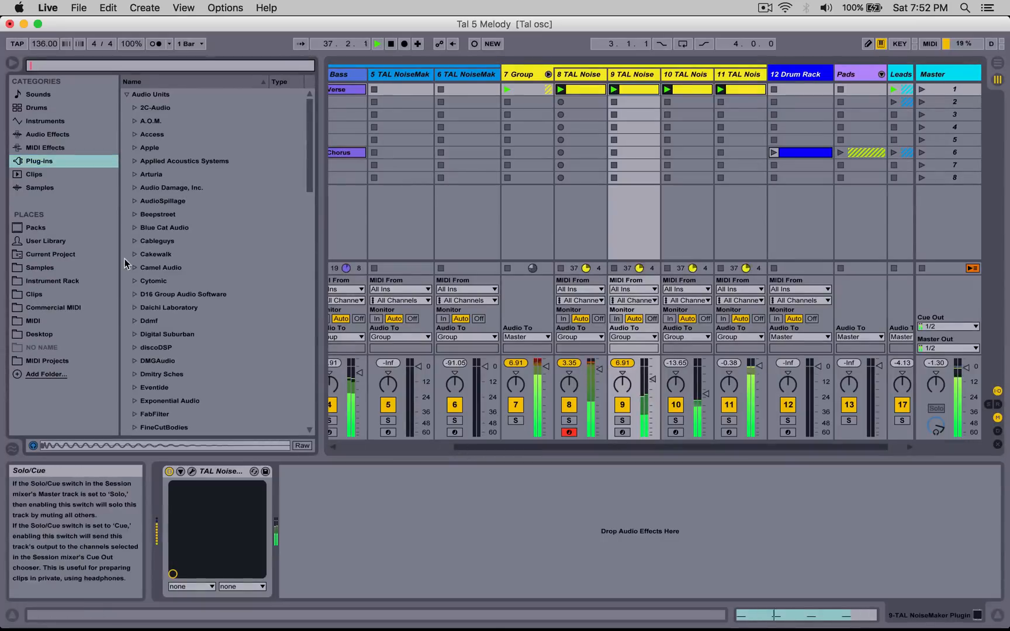
pyautogui.click(49, 135)
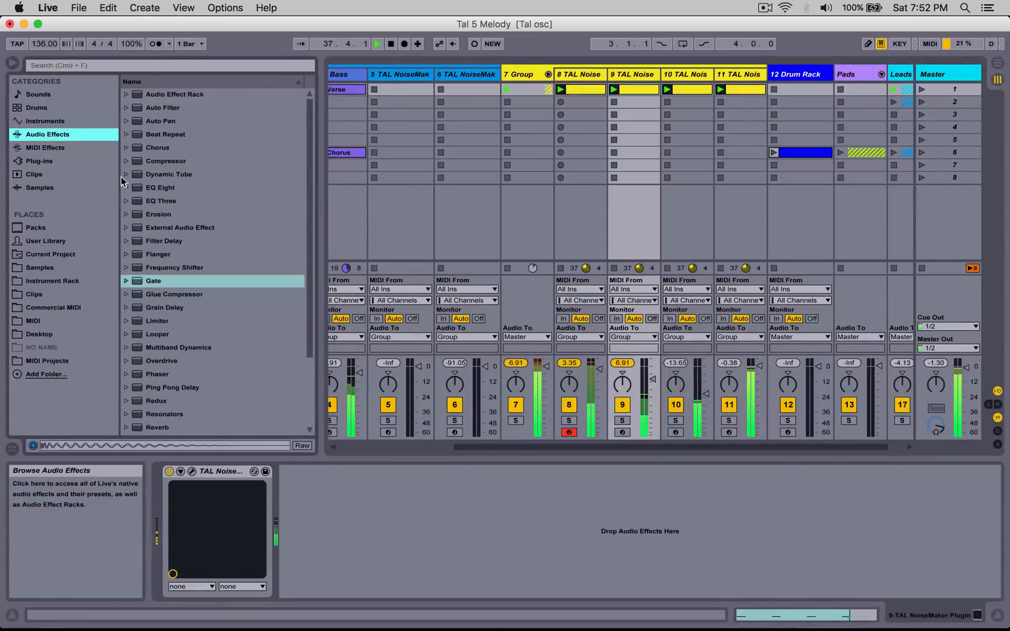
pyautogui.click(150, 173)
pyautogui.click(163, 162)
pyautogui.moveTo(408, 302); pyautogui.dragTo(459, 511)
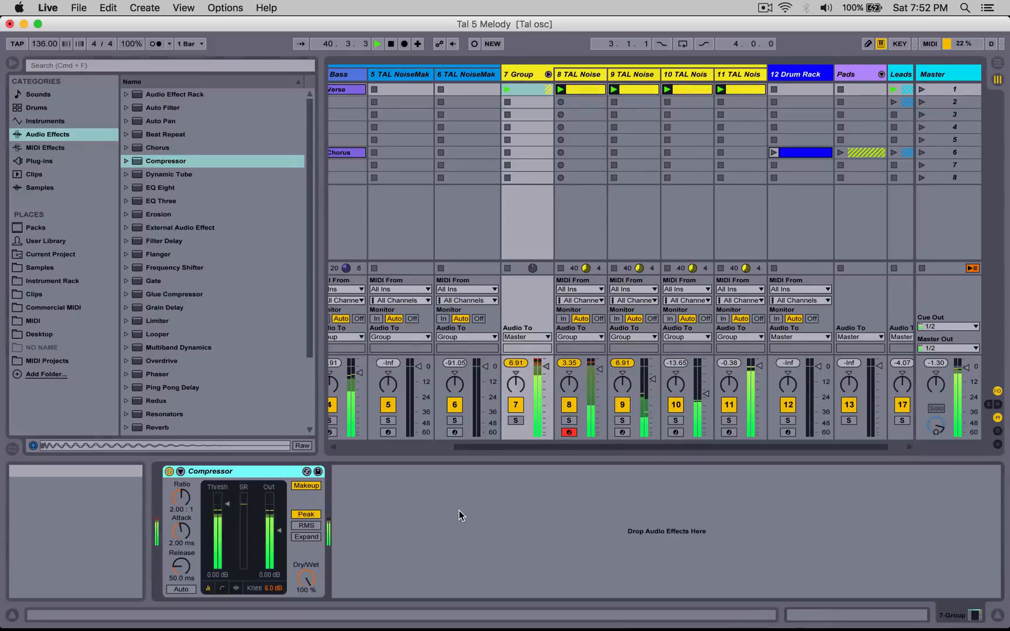
# Step: Turn makeup off on the 7 Group Compressor; set threshold to -16.0 dB, ratio 3.60:1, attack 58.9 ms and release 45.0 ms
pyautogui.click(225, 508)
pyautogui.moveTo(225, 508); pyautogui.dragTo(181, 485)
pyautogui.click(306, 486)
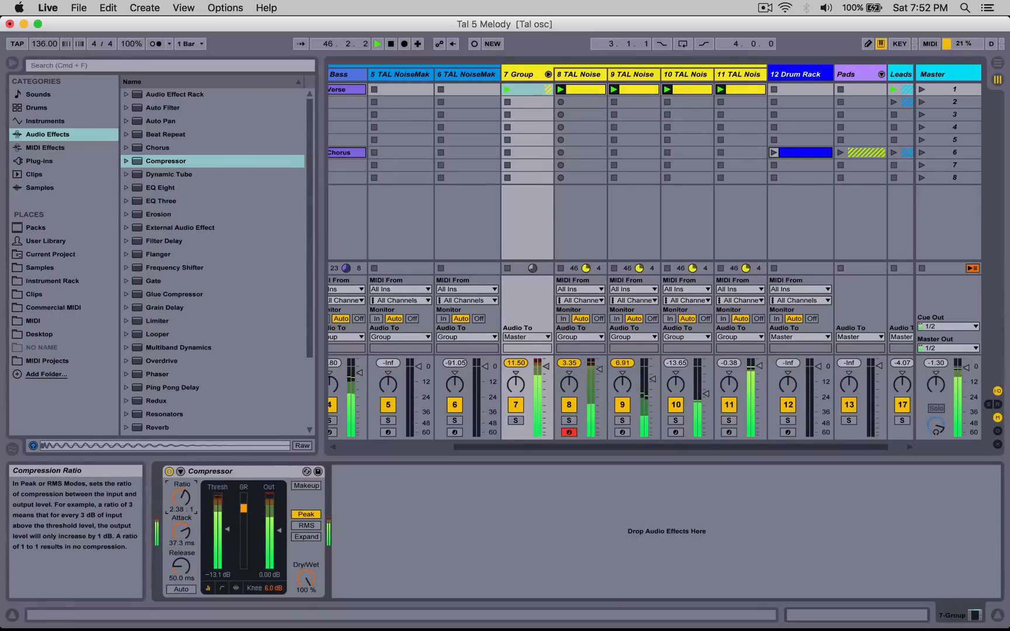
pyautogui.moveTo(181, 566); pyautogui.dragTo(181, 571)
pyautogui.moveTo(227, 529); pyautogui.dragTo(227, 535)
pyautogui.moveTo(185, 565); pyautogui.dragTo(184, 555)
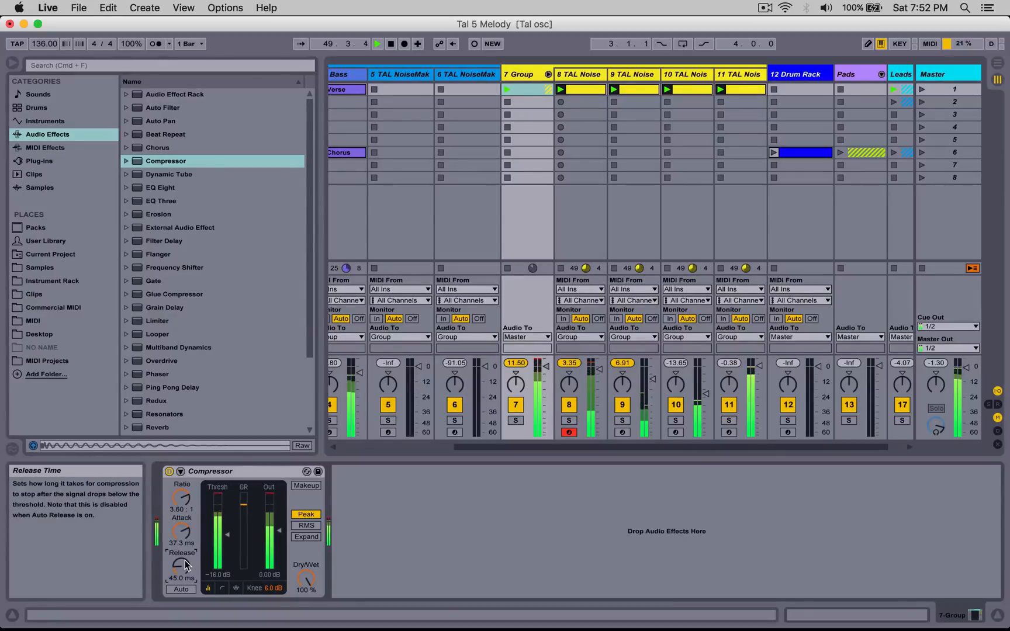
pyautogui.moveTo(179, 536); pyautogui.dragTo(180, 529)
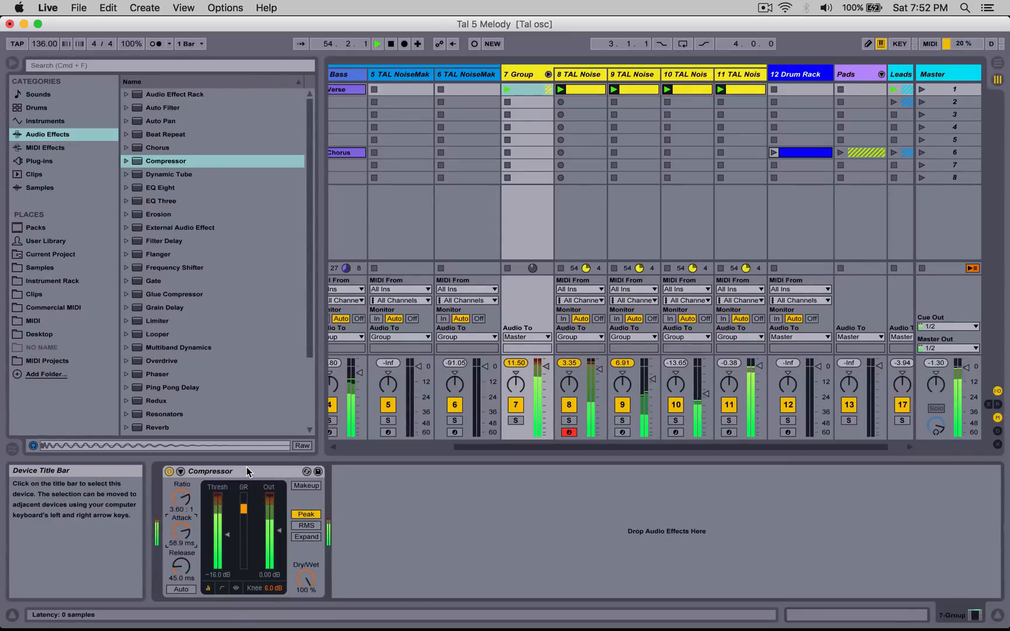
# Step: Restart playback and solo the 10 TAL Noise and 11 TAL Noise tracks in turn to compare them
pyautogui.press('space')
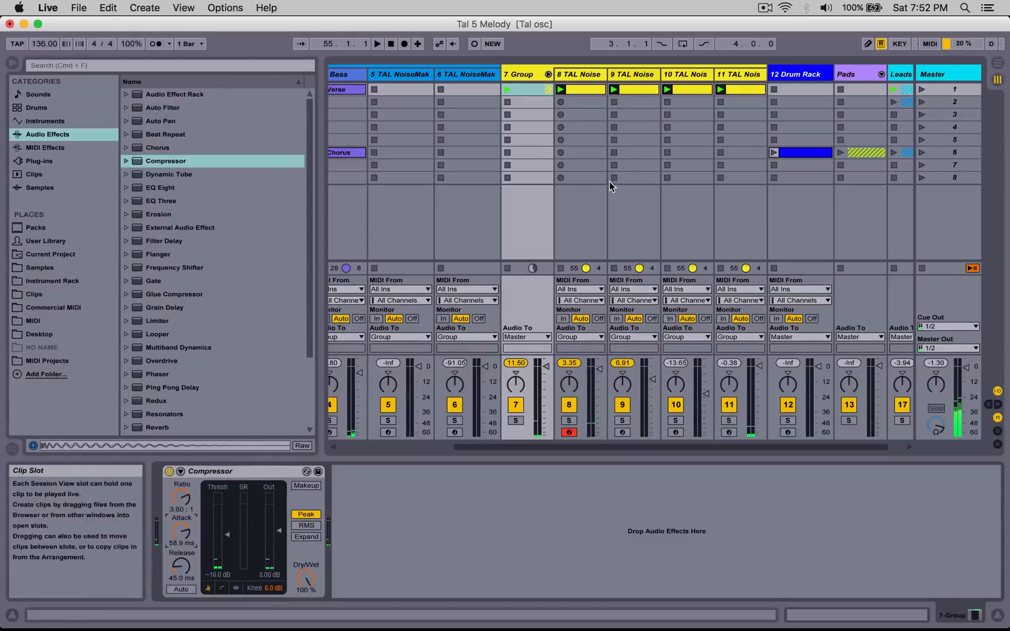
pyautogui.click(675, 74)
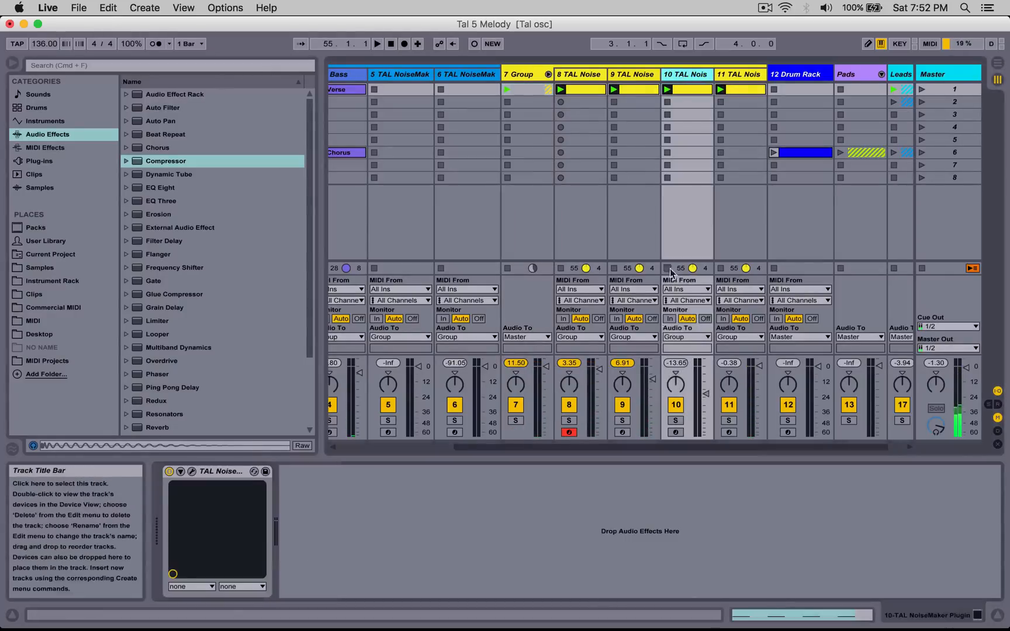
pyautogui.press('space')
pyautogui.click(676, 421)
pyautogui.click(729, 420)
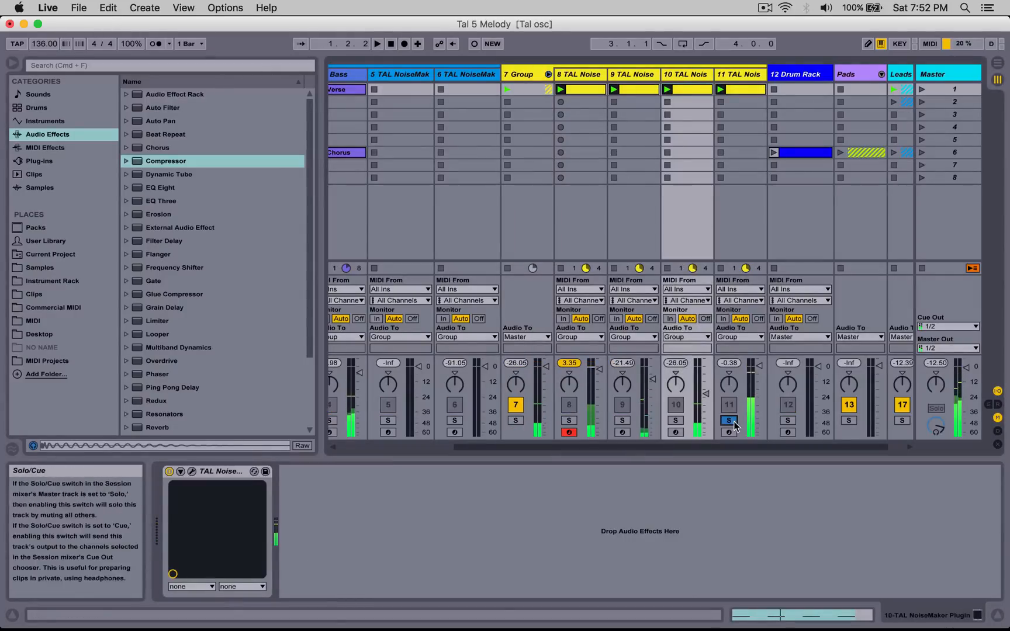
# Step: Duplicate the 11 TAL Noise track, solo the copy and launch its scene 1 clip
pyautogui.click(724, 75)
pyautogui.rightClick(725, 76)
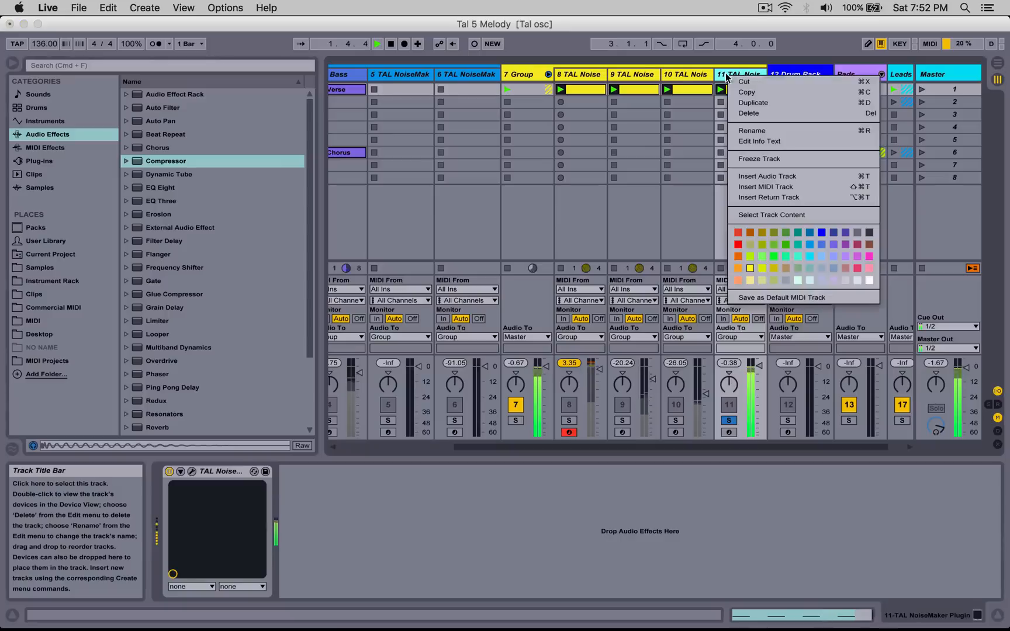
pyautogui.click(741, 101)
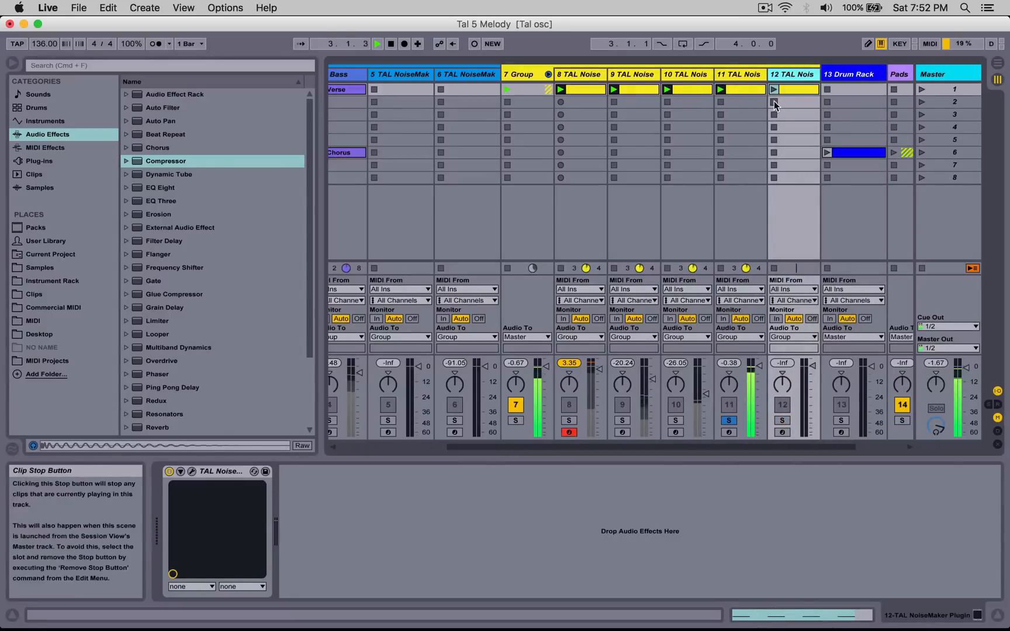
pyautogui.click(783, 421)
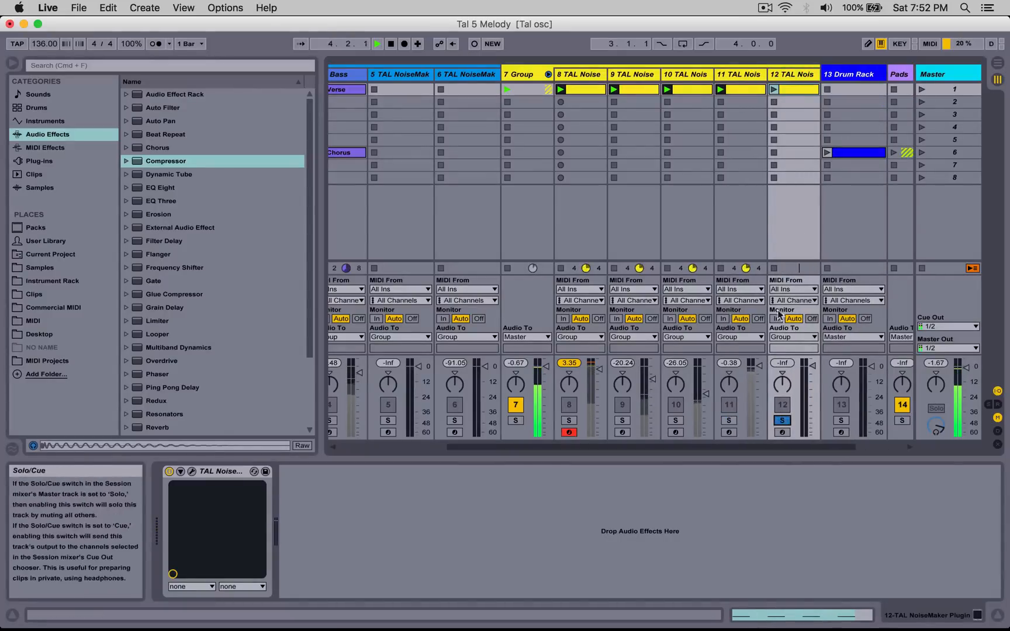
pyautogui.click(773, 90)
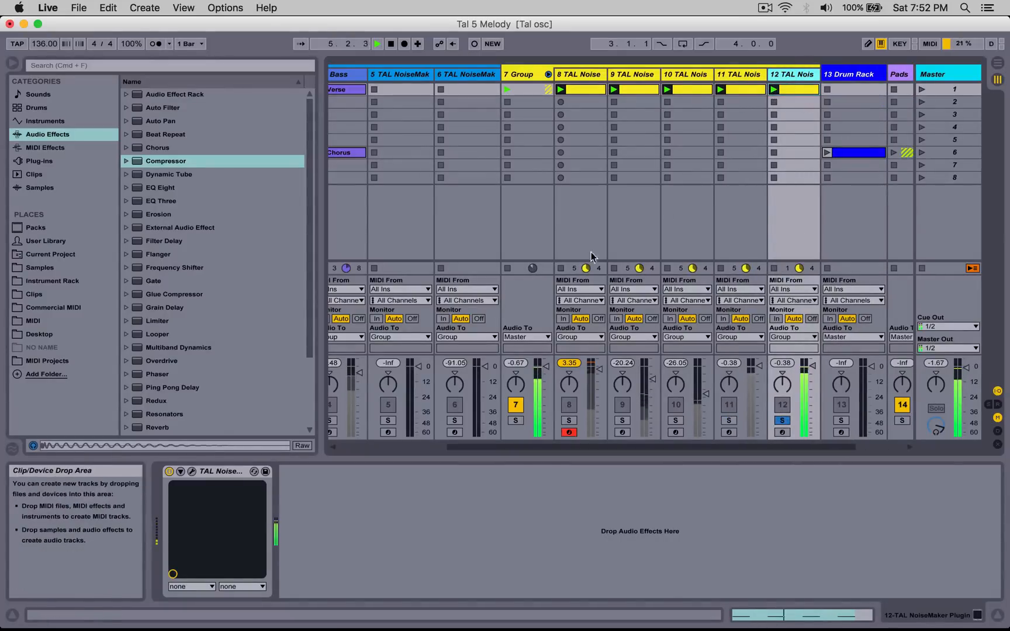
# Step: Open the duplicated track's TAL NoiseMaker plug-in and raise its Master HP to about 0.34
pyautogui.click(191, 472)
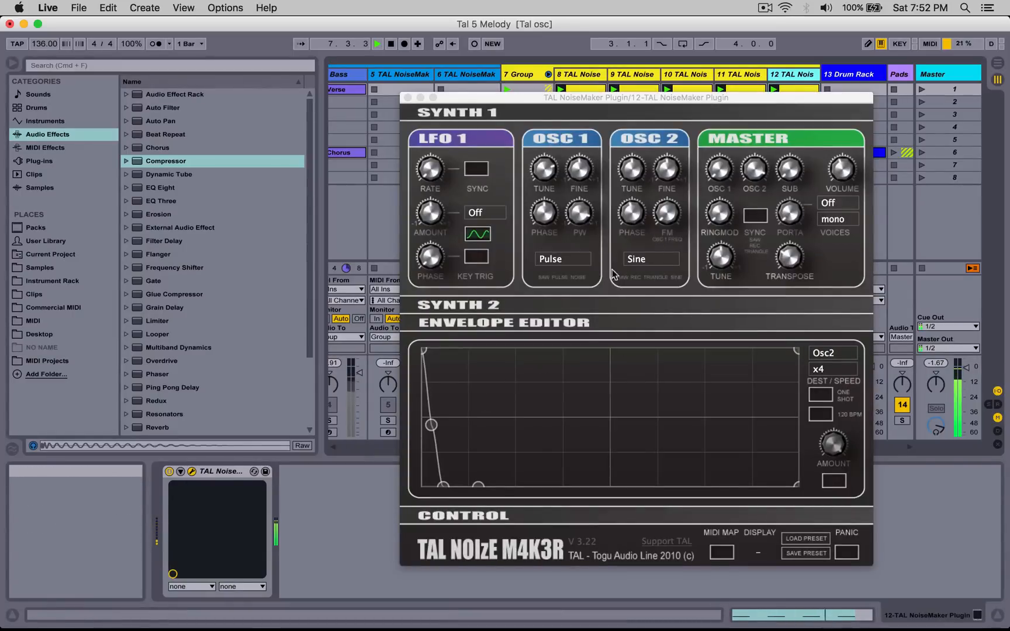
pyautogui.click(532, 305)
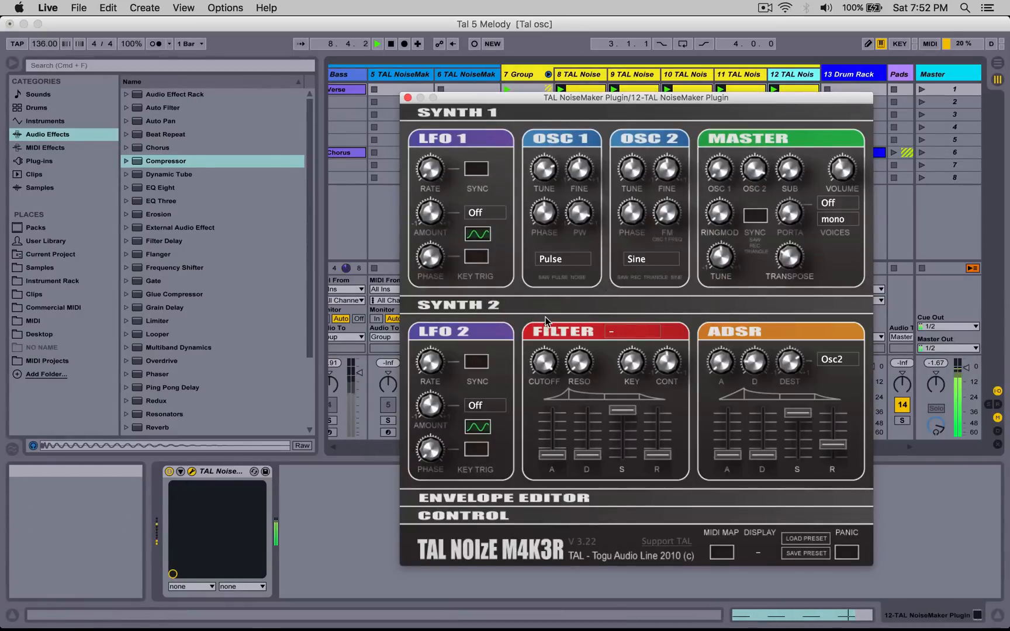
pyautogui.click(542, 309)
pyautogui.click(540, 337)
pyautogui.moveTo(665, 404); pyautogui.dragTo(663, 342)
pyautogui.click(485, 316)
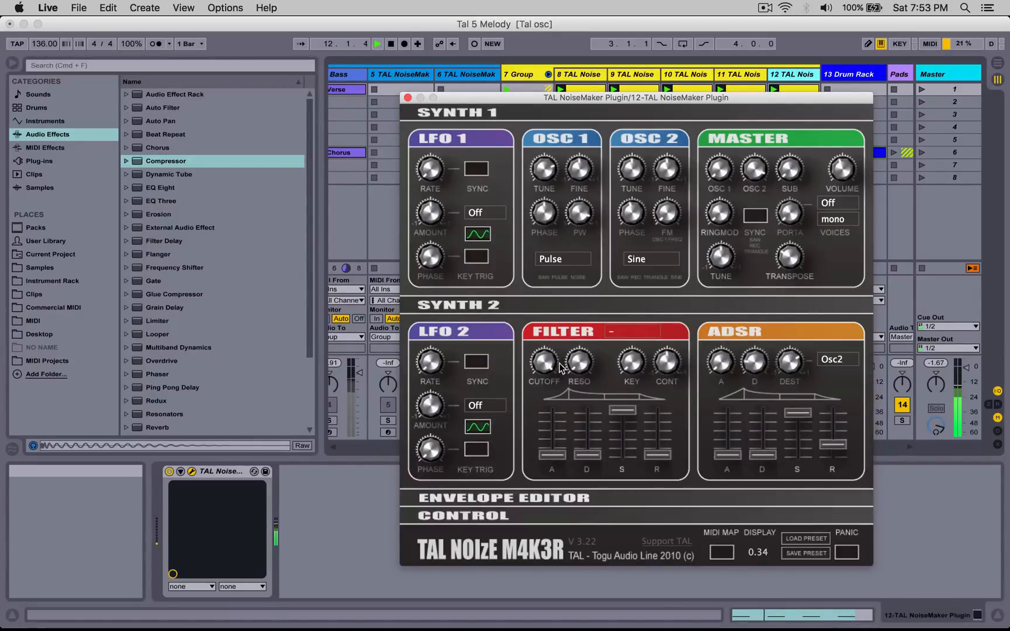
# Step: Set the Osc2 envelope editor speed to x1
pyautogui.click(483, 311)
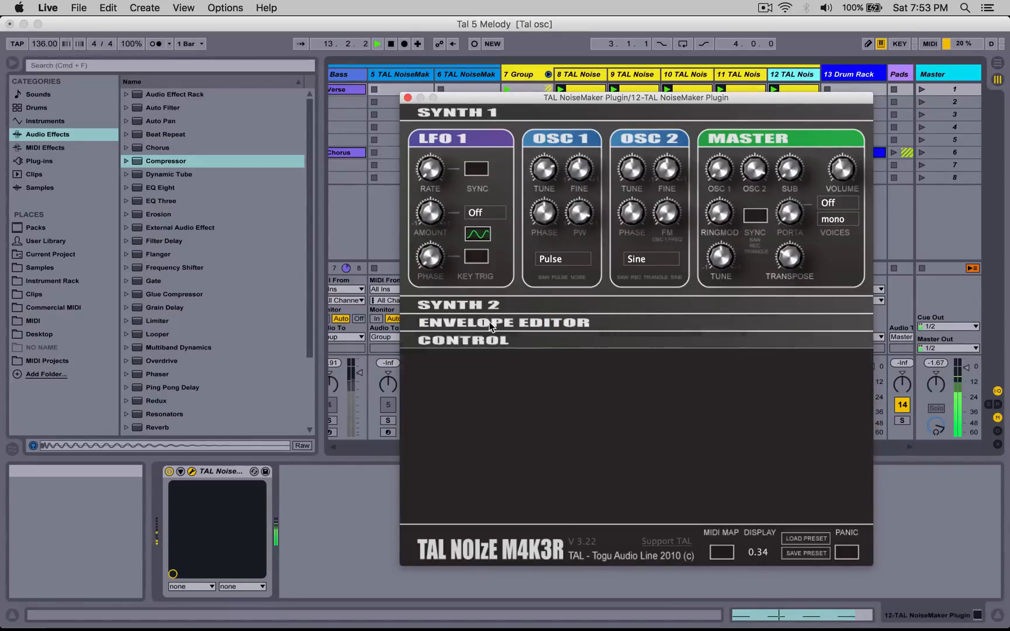
pyautogui.click(491, 322)
pyautogui.click(822, 369)
pyautogui.click(824, 384)
pyautogui.click(818, 370)
pyautogui.click(820, 371)
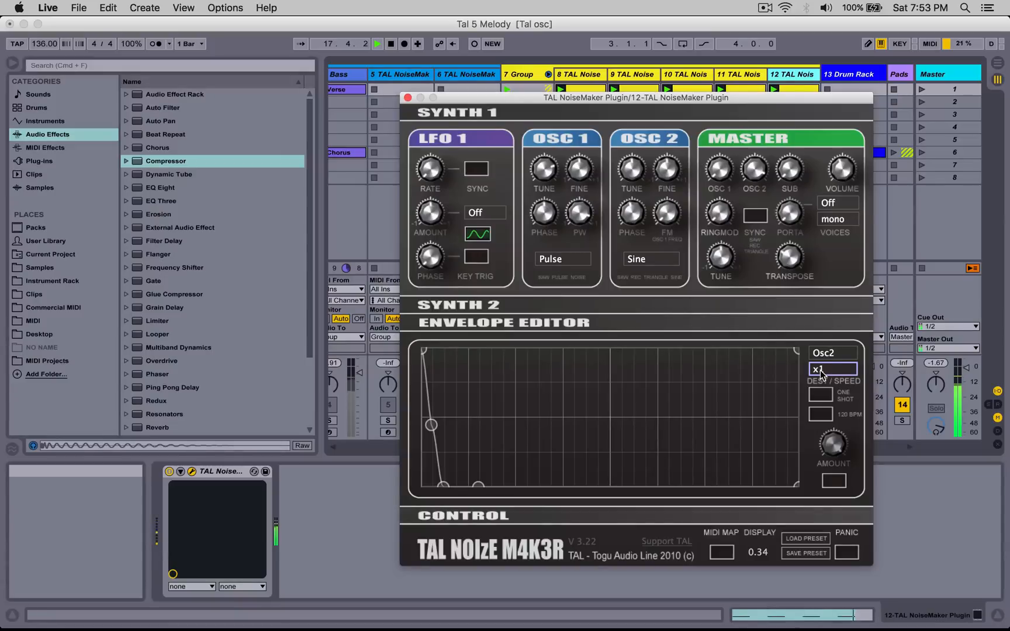
# Step: Set the Synth 2 filter type to HP 12dB and adjust its cutoff to about 0.28
pyautogui.click(474, 323)
pyautogui.click(473, 307)
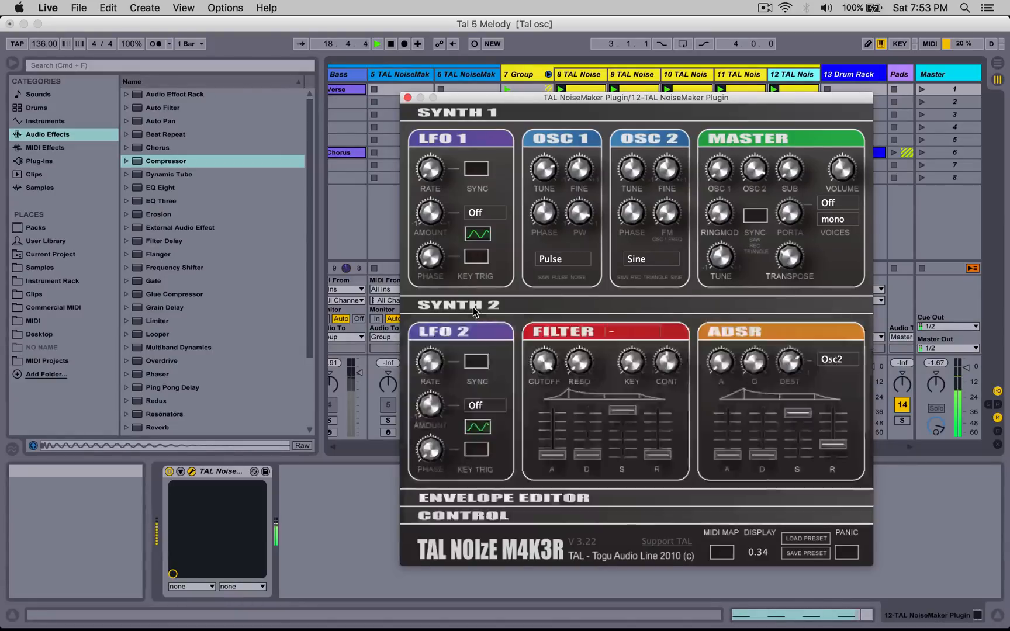
pyautogui.click(632, 331)
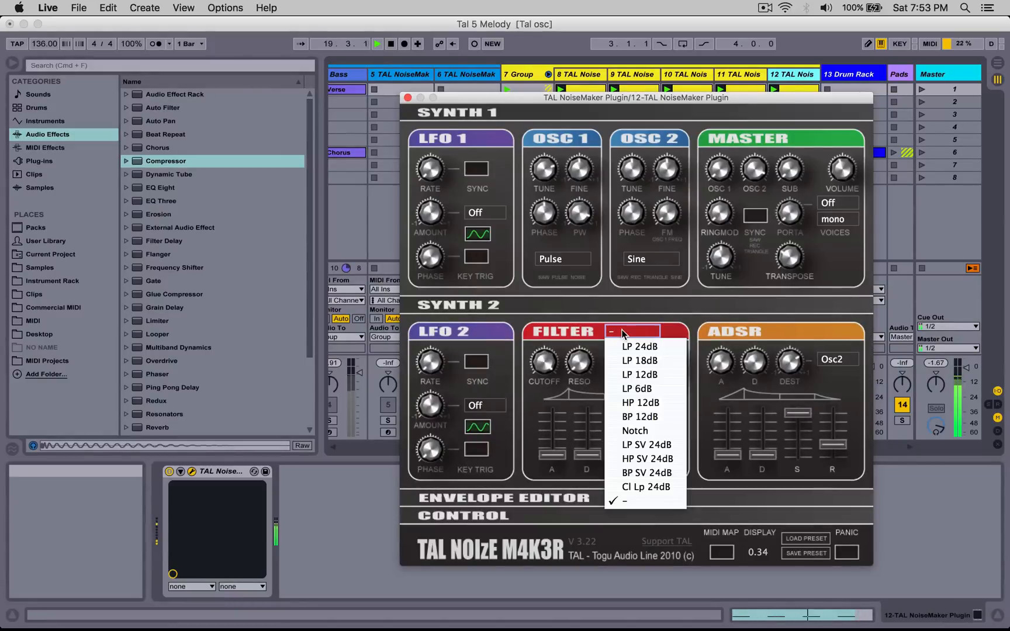
pyautogui.click(634, 402)
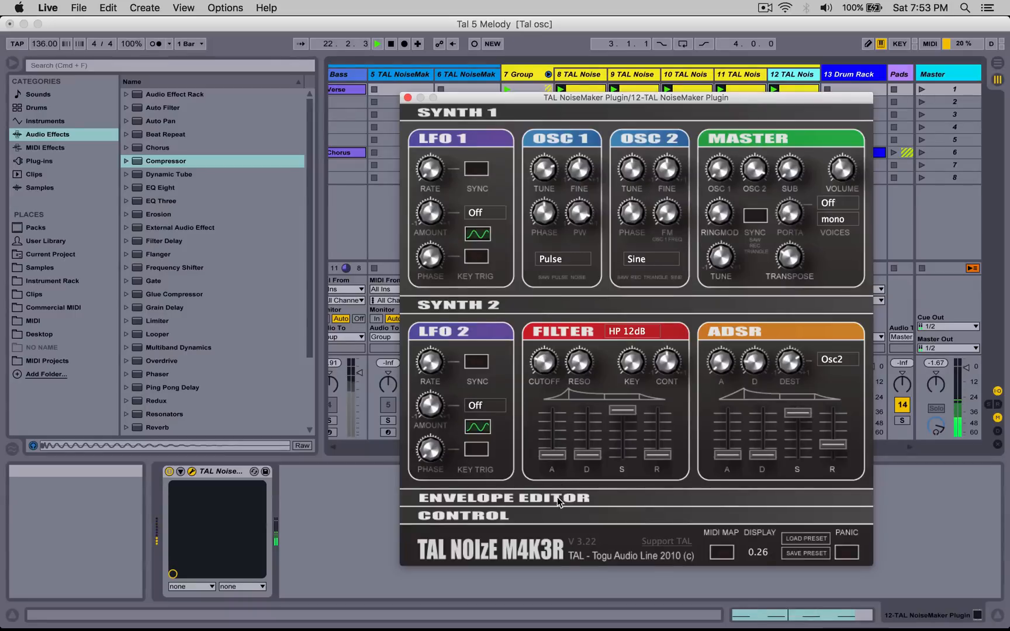
# Step: Set the ADSR release to about 0.32 and switch the OSC 2 waveform to Triangle
pyautogui.click(495, 309)
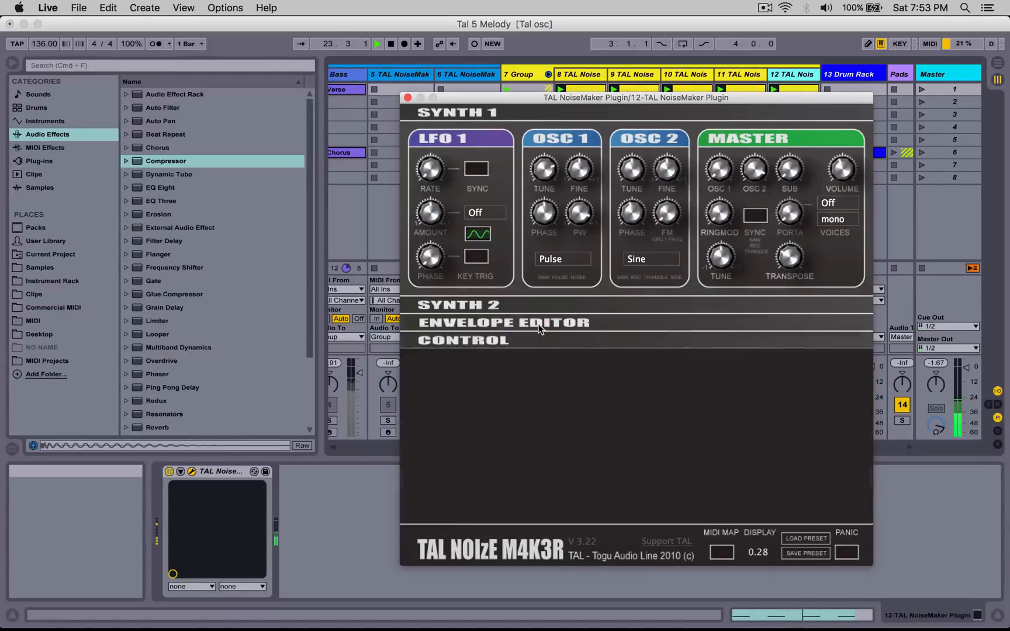
pyautogui.click(571, 343)
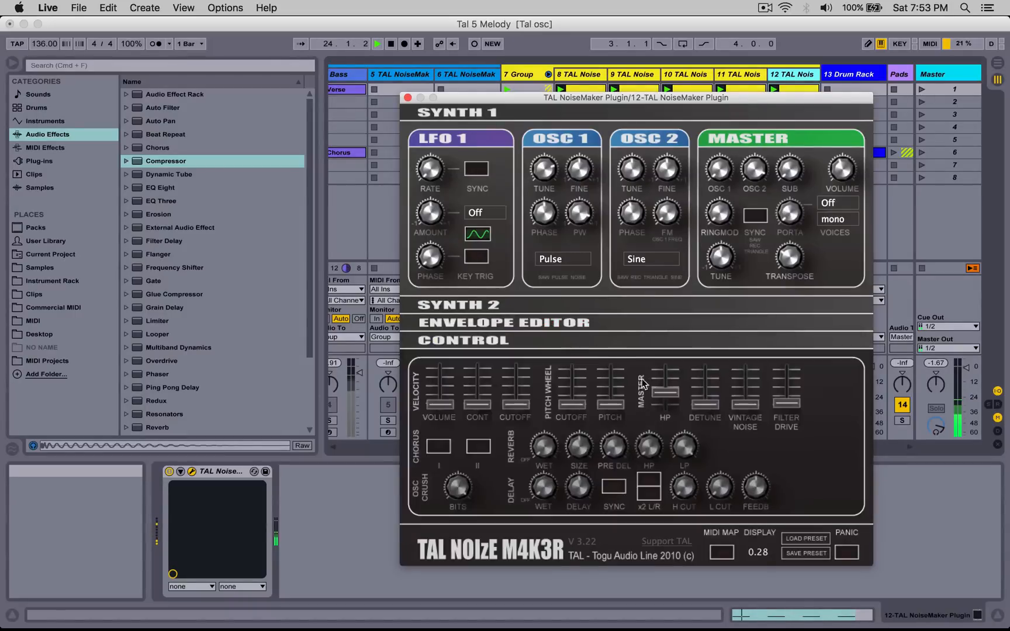
pyautogui.click(583, 305)
pyautogui.moveTo(824, 436)
pyautogui.mouseDown()
pyautogui.moveTo(824, 410)
pyautogui.moveTo(829, 448)
pyautogui.mouseUp()
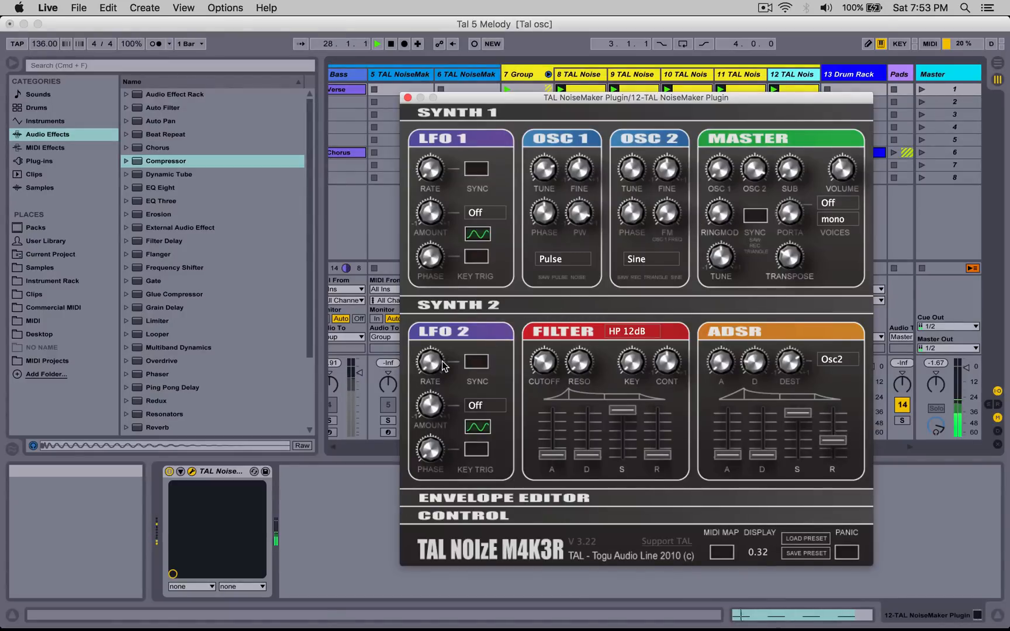
pyautogui.click(650, 261)
pyautogui.click(648, 302)
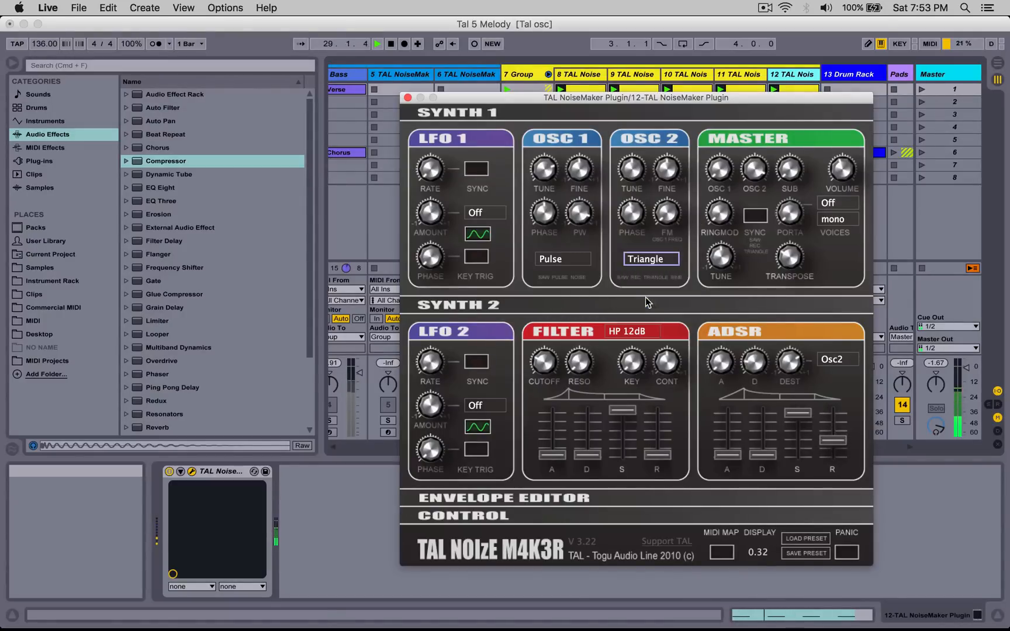
pyautogui.click(638, 263)
# Step: Set the envelope editor speed to x2 and move the second envelope point down to zero right beside the start
pyautogui.click(602, 305)
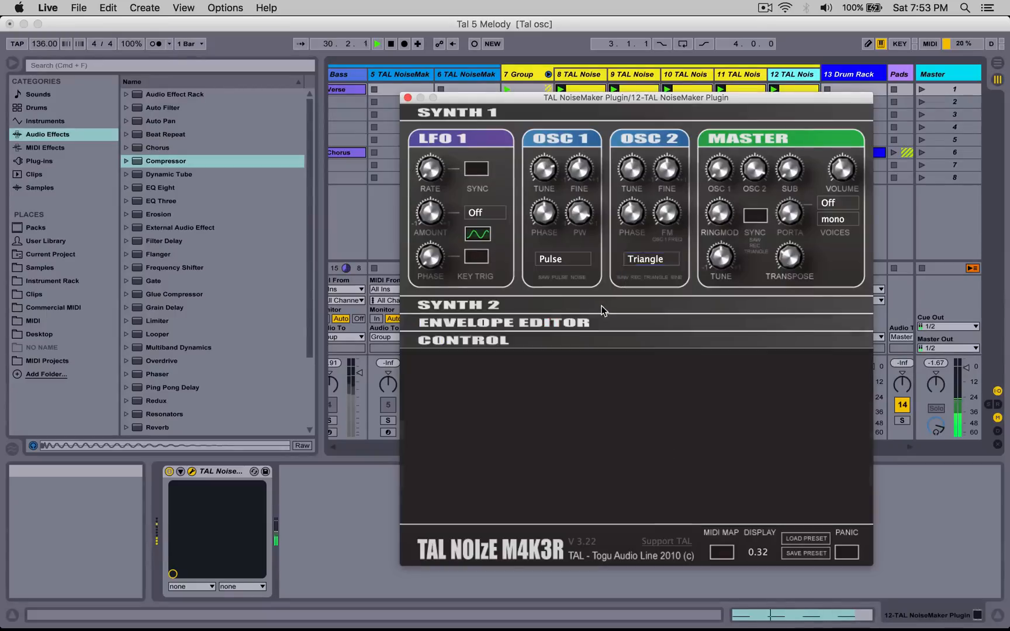
pyautogui.click(551, 318)
pyautogui.click(811, 370)
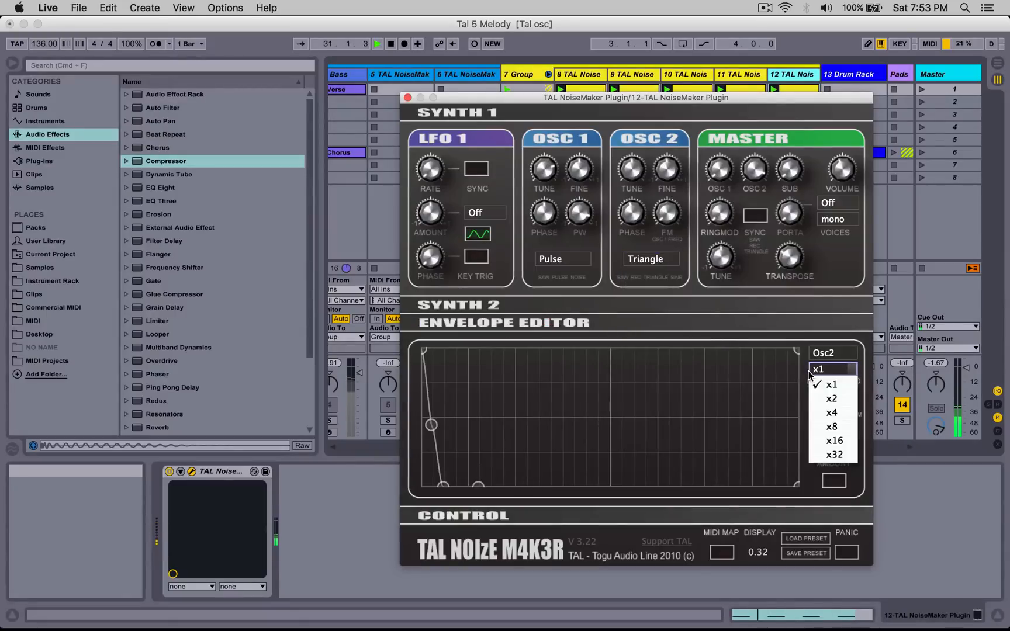
pyautogui.click(830, 399)
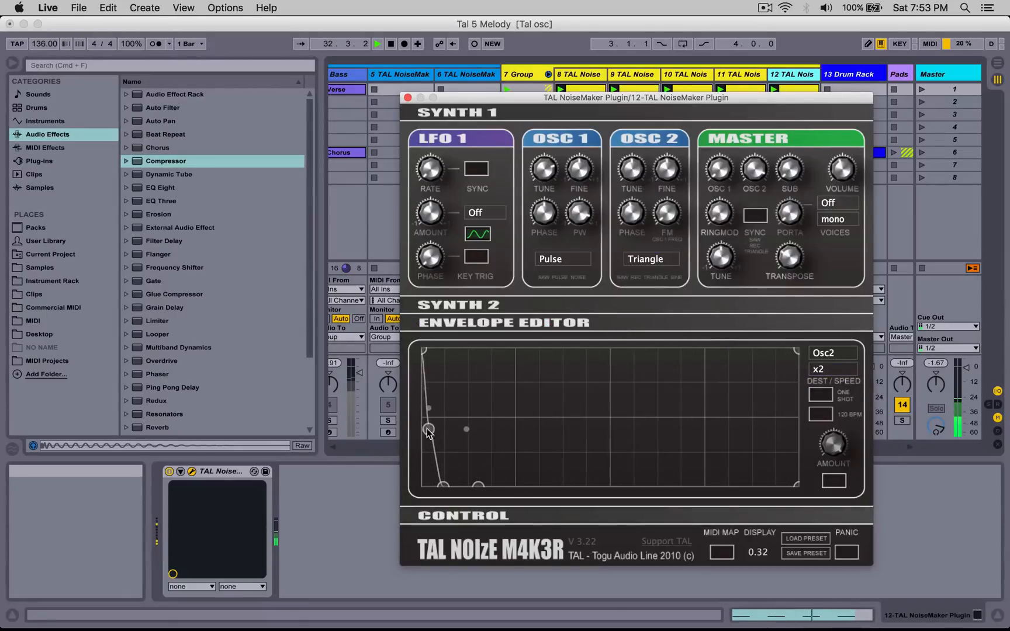
pyautogui.moveTo(429, 429); pyautogui.dragTo(426, 429)
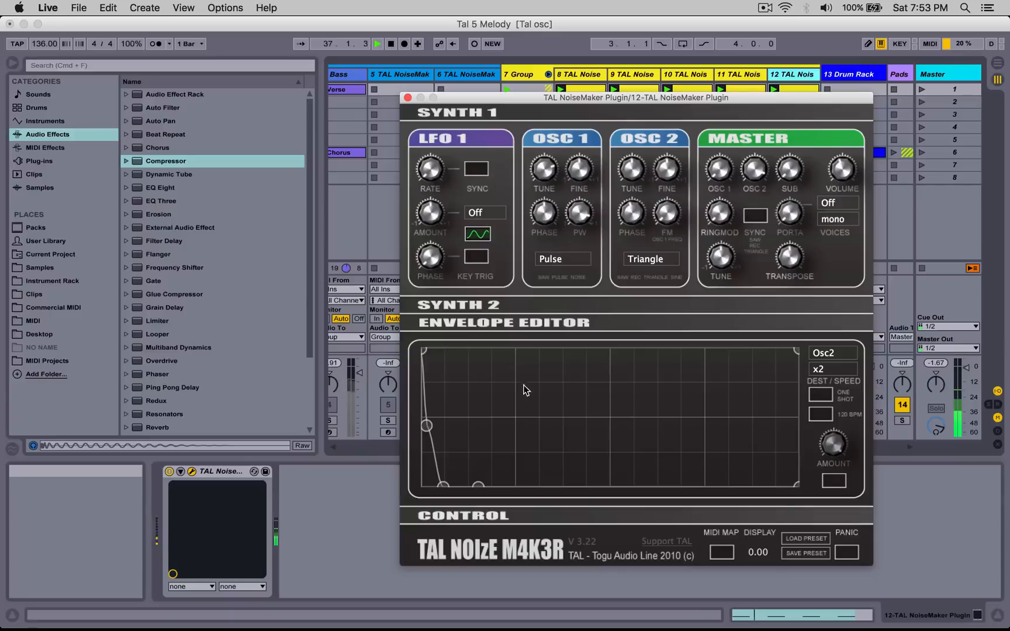
pyautogui.moveTo(431, 432); pyautogui.dragTo(426, 494)
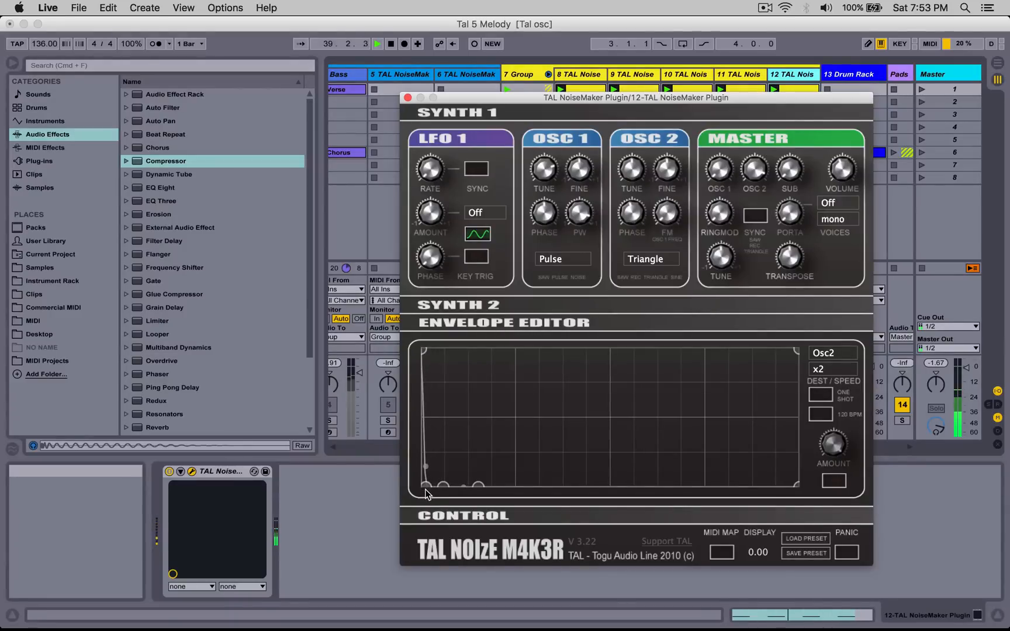
# Step: Lower the ADSR release to about 0.14 and close the plug-in window
pyautogui.click(463, 309)
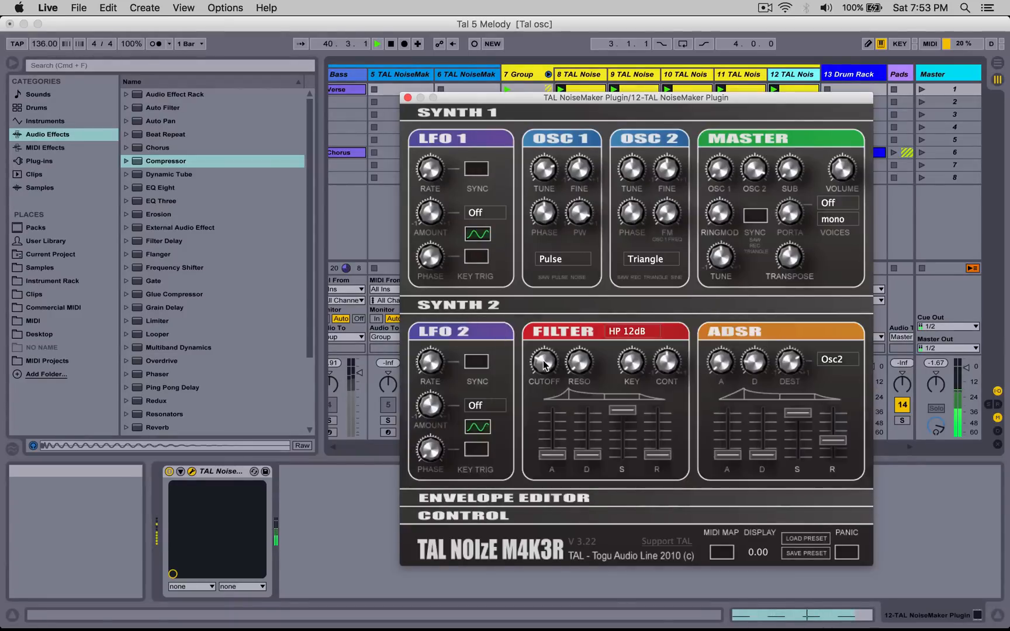
pyautogui.moveTo(832, 451); pyautogui.dragTo(831, 466)
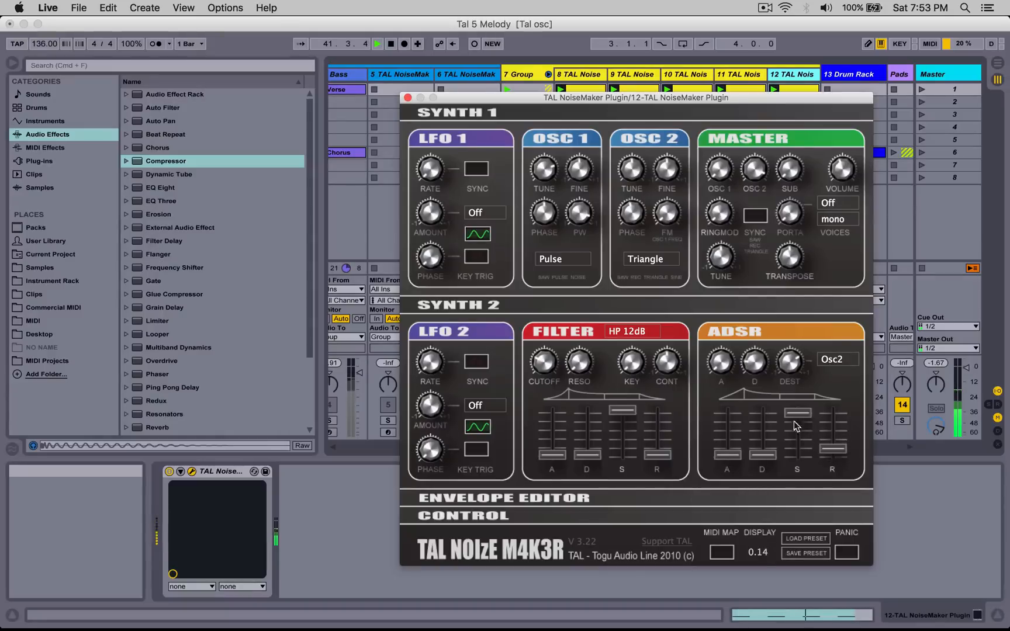
pyautogui.click(407, 98)
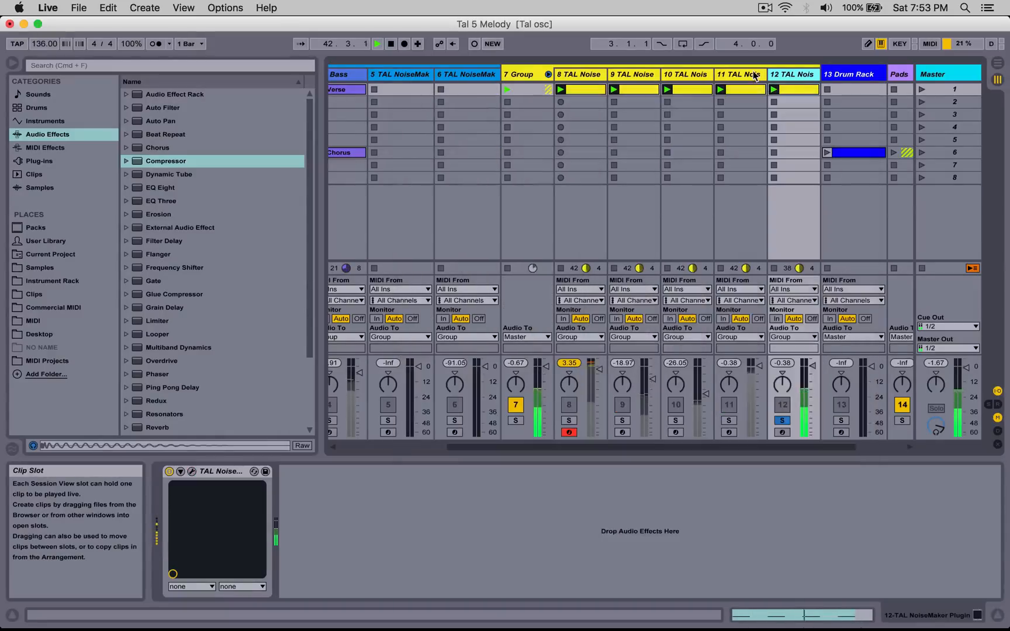
# Step: Shorten all notes in the 12 TAL Noise clip to 1/16 and return to the track's device view
pyautogui.doubleClick(785, 89)
pyautogui.moveTo(909, 386); pyautogui.dragTo(395, 483)
pyautogui.hotkey('shift', 'Left')
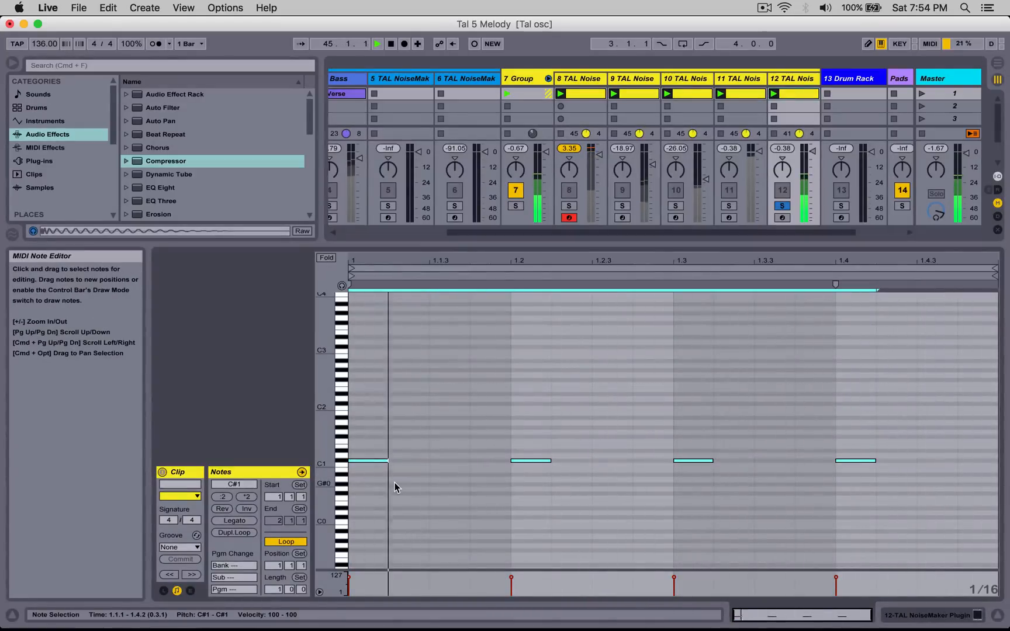
pyautogui.hotkey('shift', 'Tab')
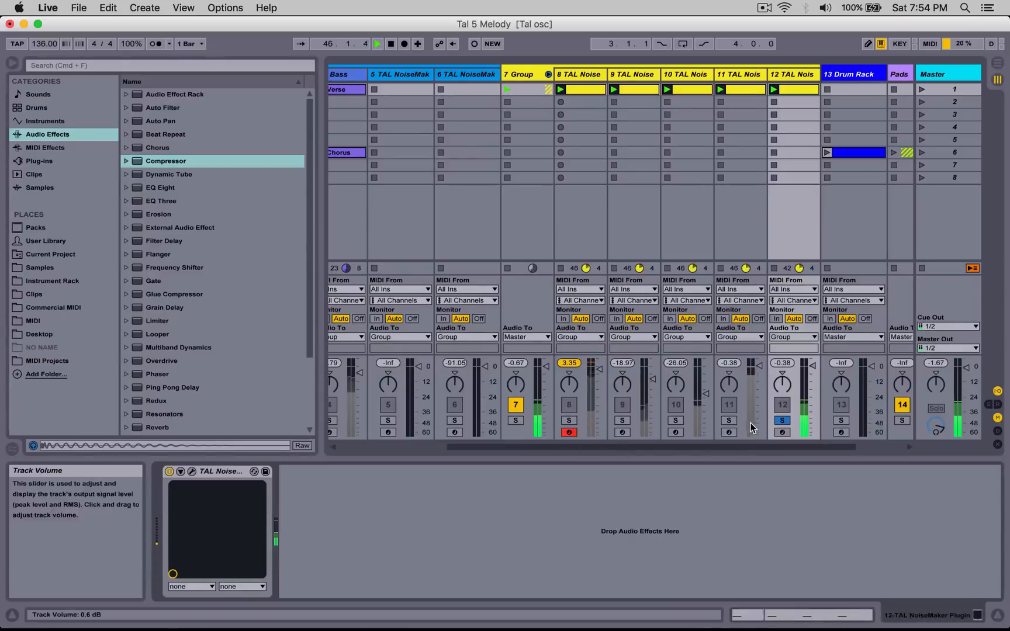
# Step: Unsolo track 12, compare the full mix with it muted and active, and solo the 7 Group
pyautogui.click(775, 419)
pyautogui.click(783, 405)
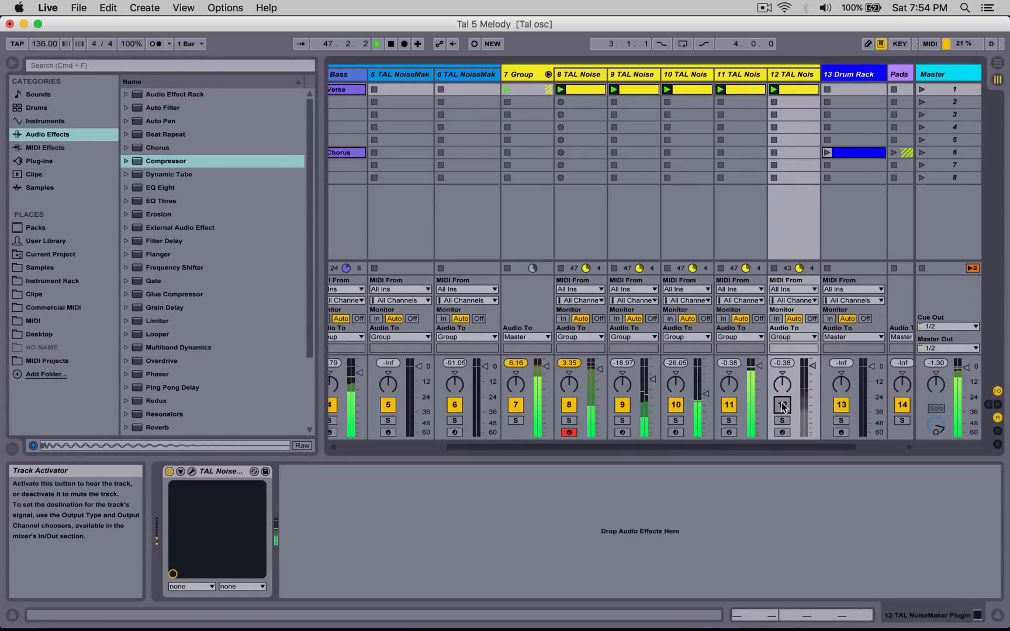
pyautogui.click(783, 406)
pyautogui.click(515, 420)
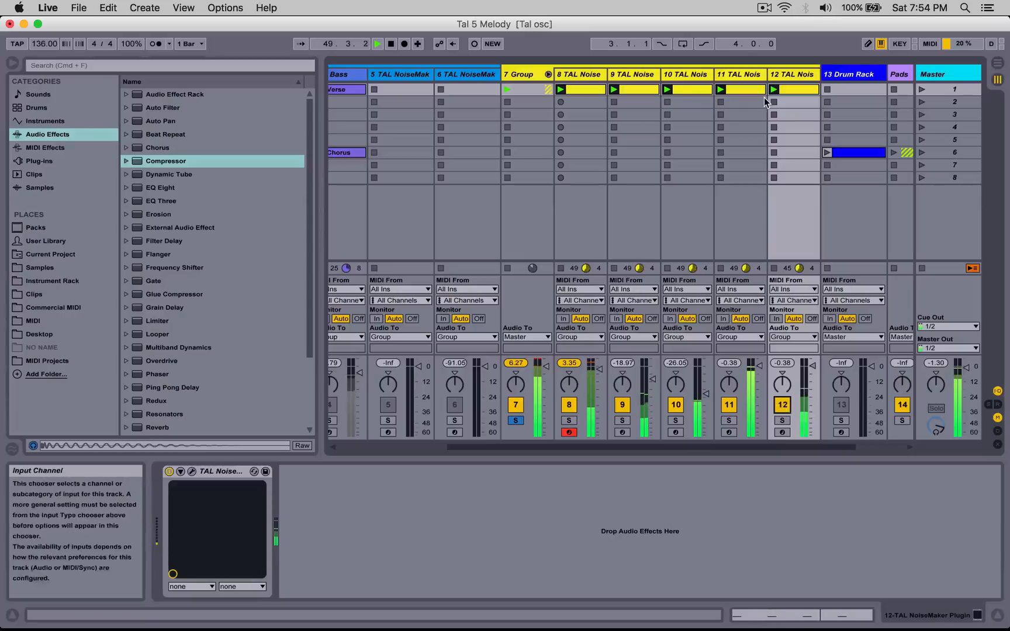
# Step: In track 12's TAL NoiseMaker, set master volume to about 7.75 dB and shape the ADSR with decay about 0.20, zero sustain and slightly longer release
pyautogui.click(199, 475)
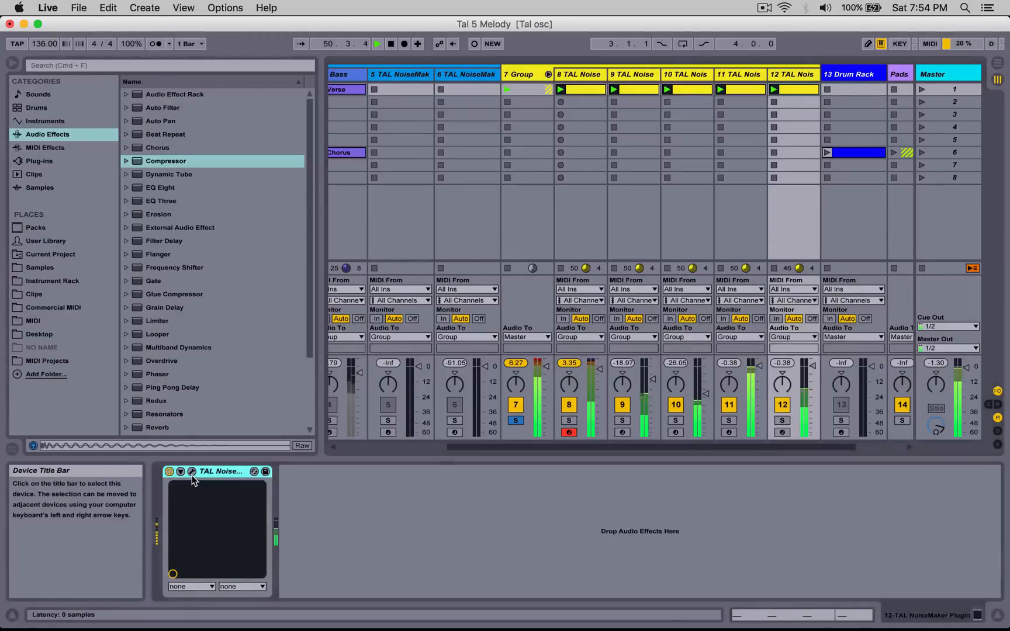
pyautogui.click(180, 471)
pyautogui.click(192, 471)
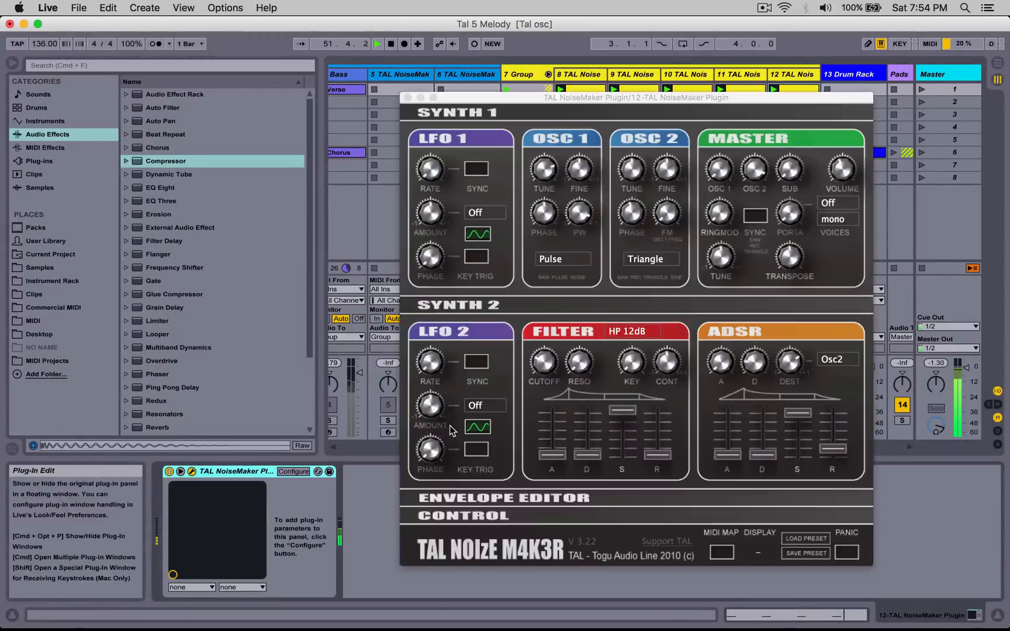
pyautogui.moveTo(830, 449); pyautogui.dragTo(827, 437)
pyautogui.moveTo(836, 165); pyautogui.dragTo(836, 124)
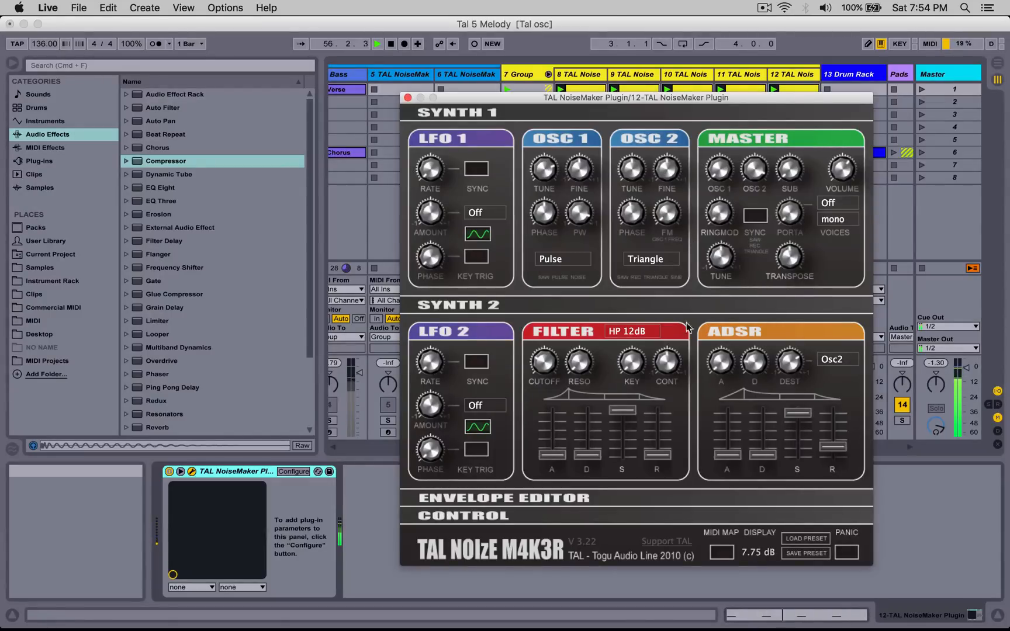
pyautogui.moveTo(793, 418); pyautogui.dragTo(759, 403)
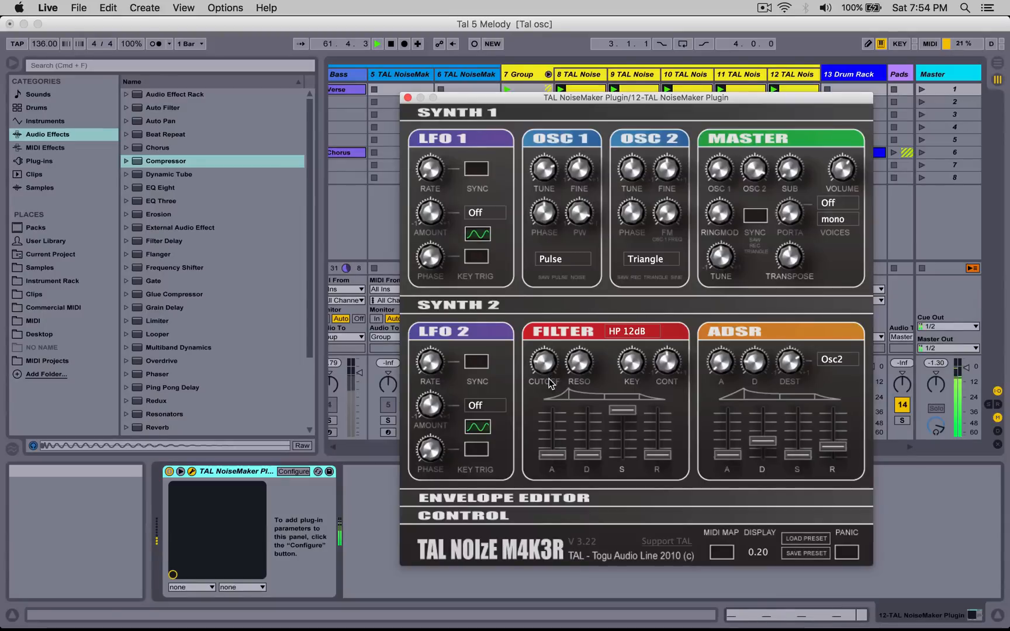
# Step: Audition the envelope editor speeds x4 and x1, and set the speed back to x2
pyautogui.click(480, 305)
pyautogui.click(511, 325)
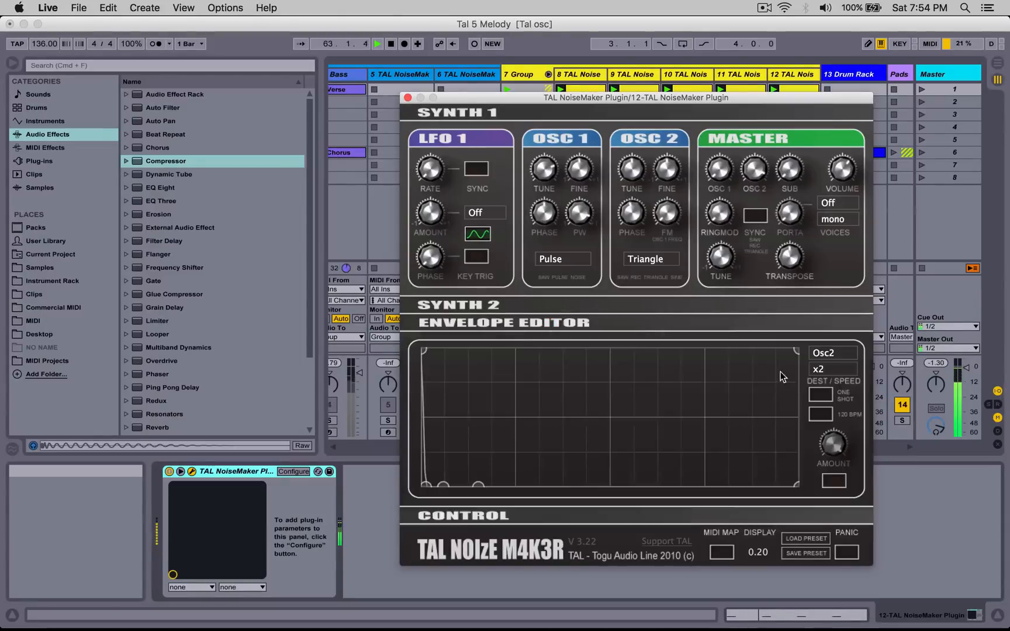
pyautogui.click(818, 369)
pyautogui.click(822, 412)
pyautogui.click(821, 370)
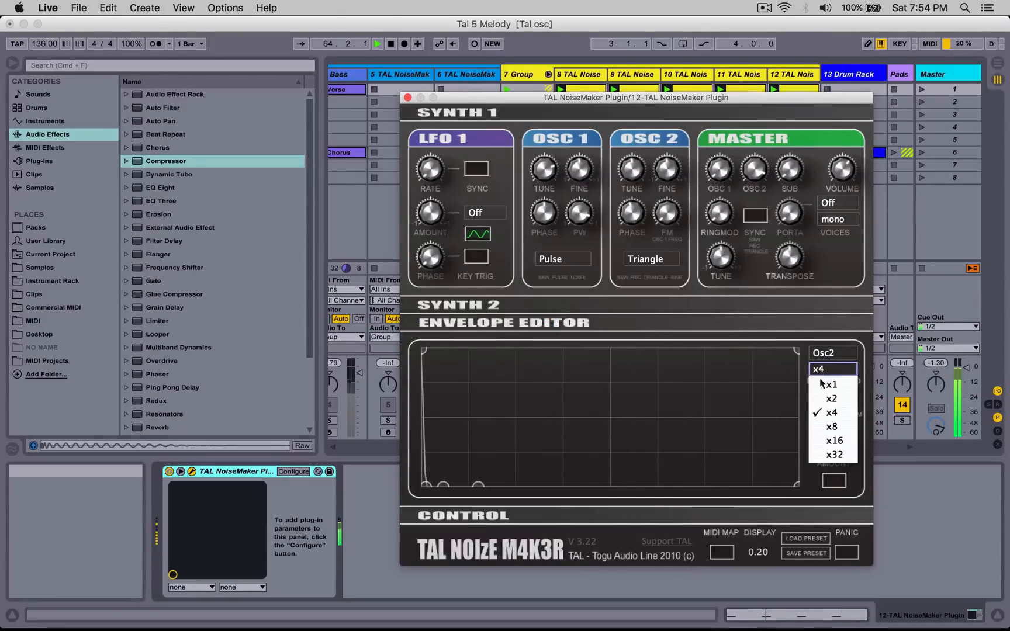
pyautogui.click(824, 386)
pyautogui.click(825, 370)
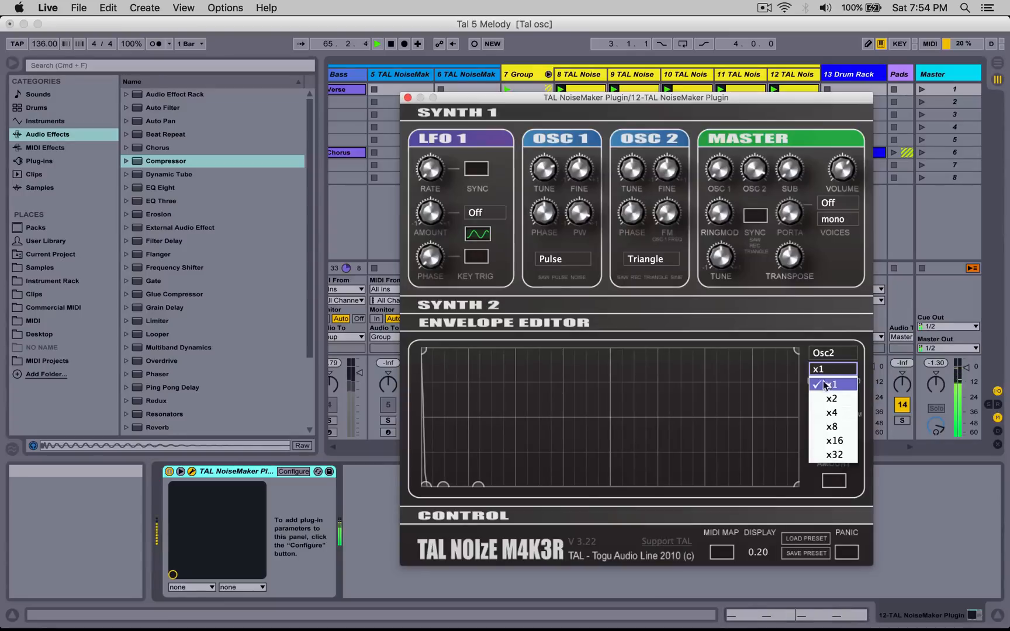
pyautogui.click(828, 396)
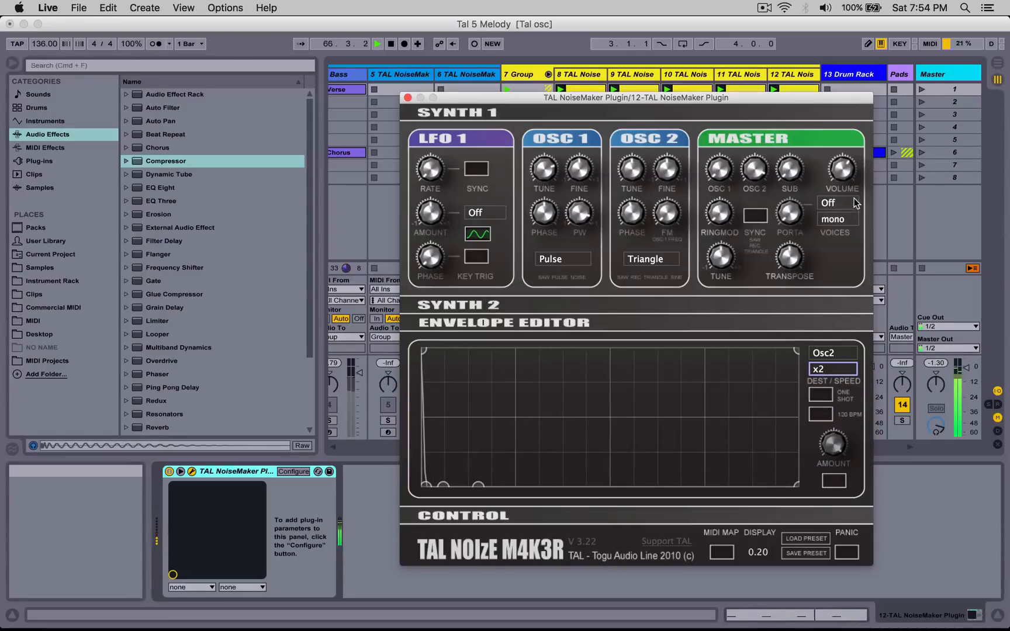
# Step: Try OSC 2 fine-tune and ring modulation variations, raise the second envelope point slightly off the bottom, and close the plug-in window
pyautogui.moveTo(663, 179); pyautogui.dragTo(667, 164)
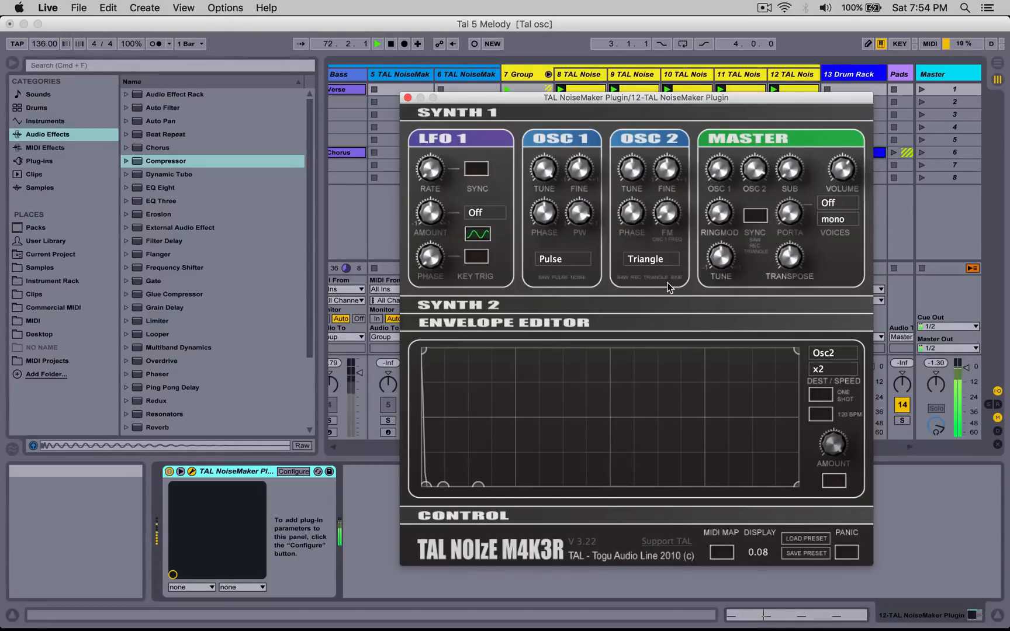
pyautogui.moveTo(713, 228); pyautogui.dragTo(719, 114)
pyautogui.moveTo(758, 32); pyautogui.dragTo(763, 5)
pyautogui.moveTo(427, 484)
pyautogui.mouseDown()
pyautogui.moveTo(426, 381)
pyautogui.moveTo(425, 479)
pyautogui.mouseUp()
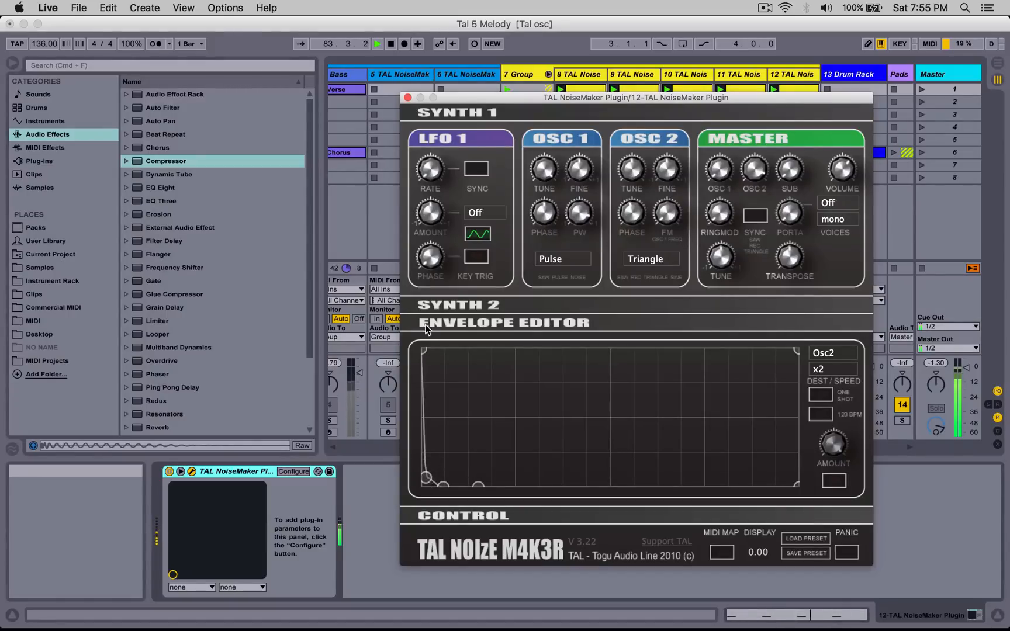
pyautogui.click(407, 97)
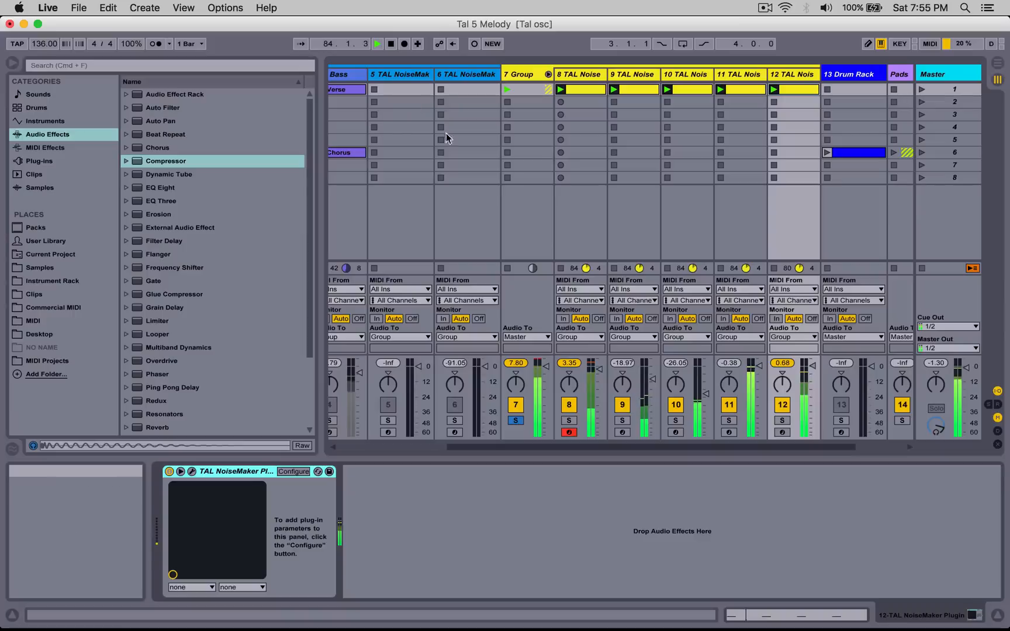
# Step: Compare the soloed group with and without track 12 by muting and reactivating the track twice
pyautogui.click(783, 405)
pyautogui.click(783, 405)
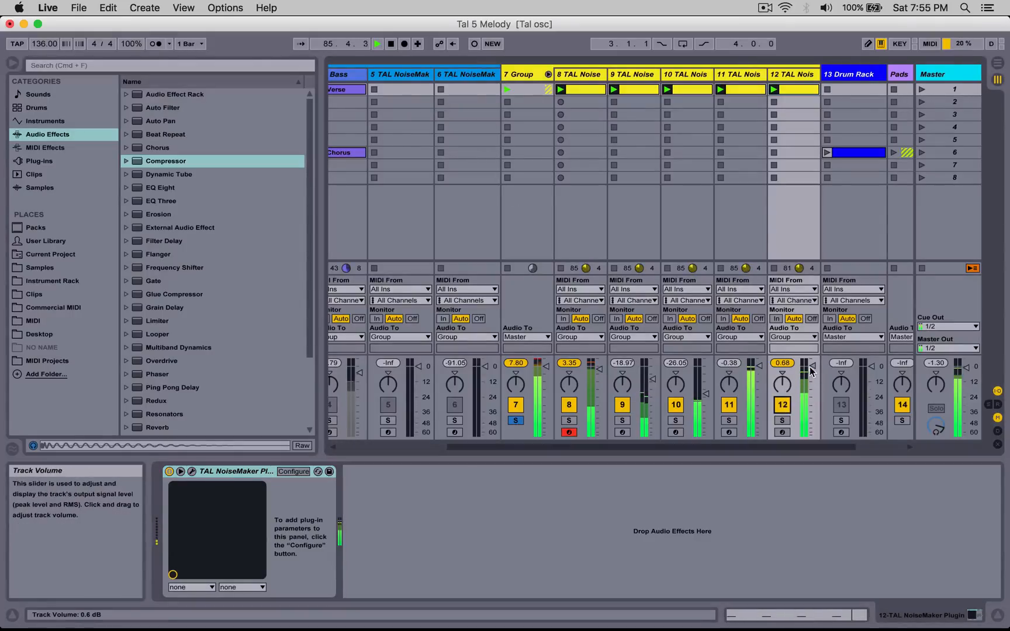
pyautogui.click(786, 404)
pyautogui.click(786, 404)
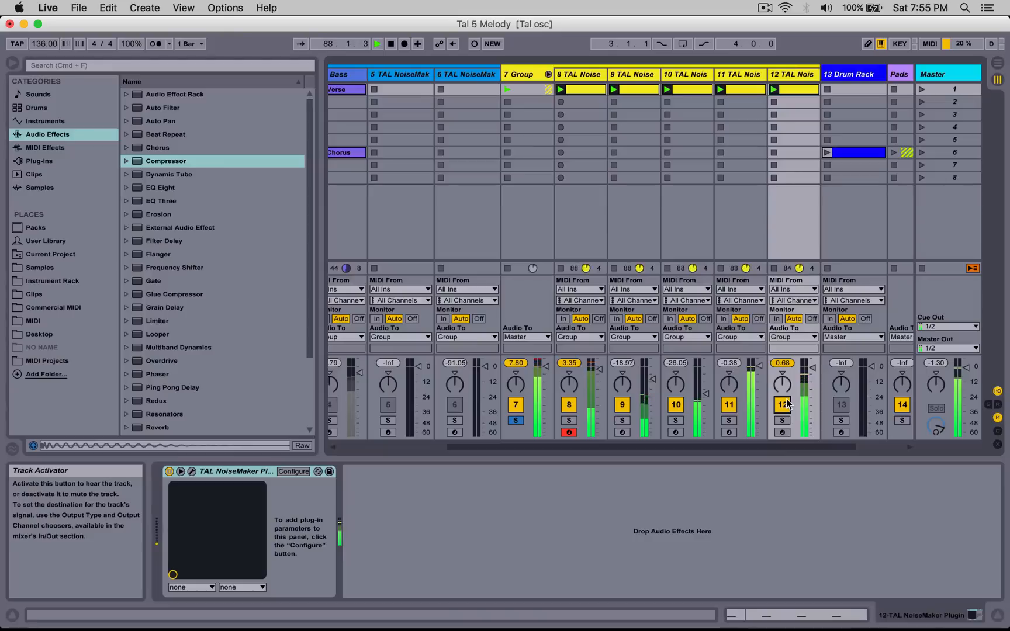
# Step: Bypass the Compressor on the 7 Group and insert Camel Audio's CamelCrusher after it
pyautogui.click(532, 78)
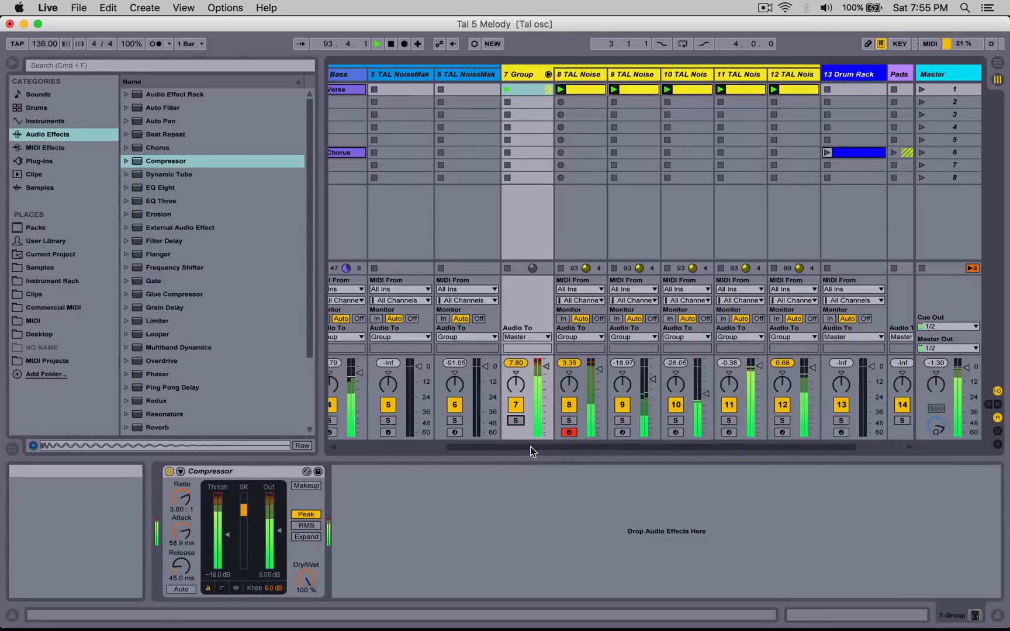
pyautogui.click(169, 471)
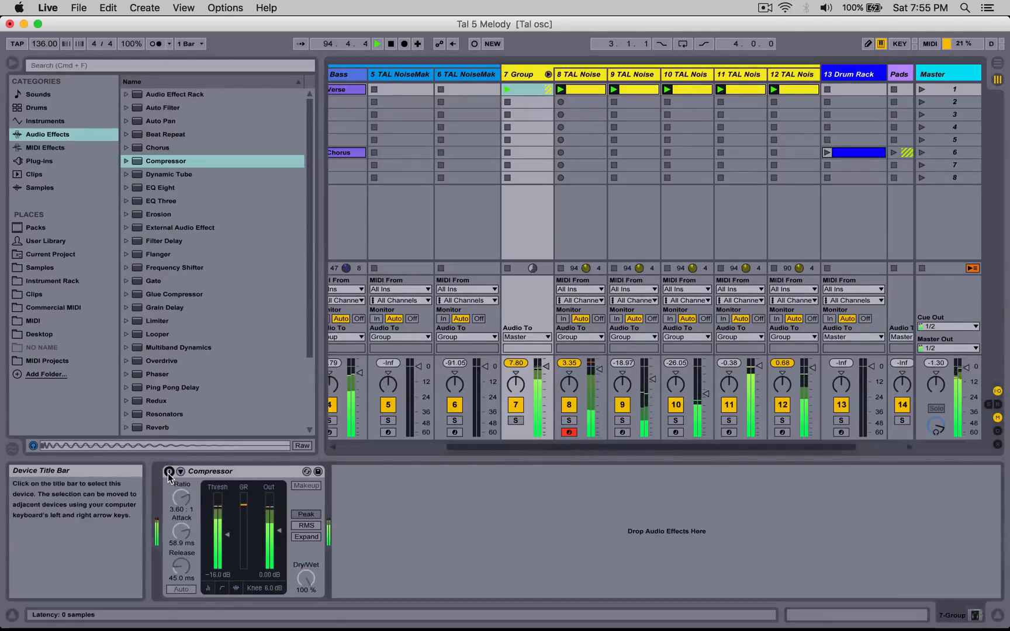
pyautogui.click(42, 160)
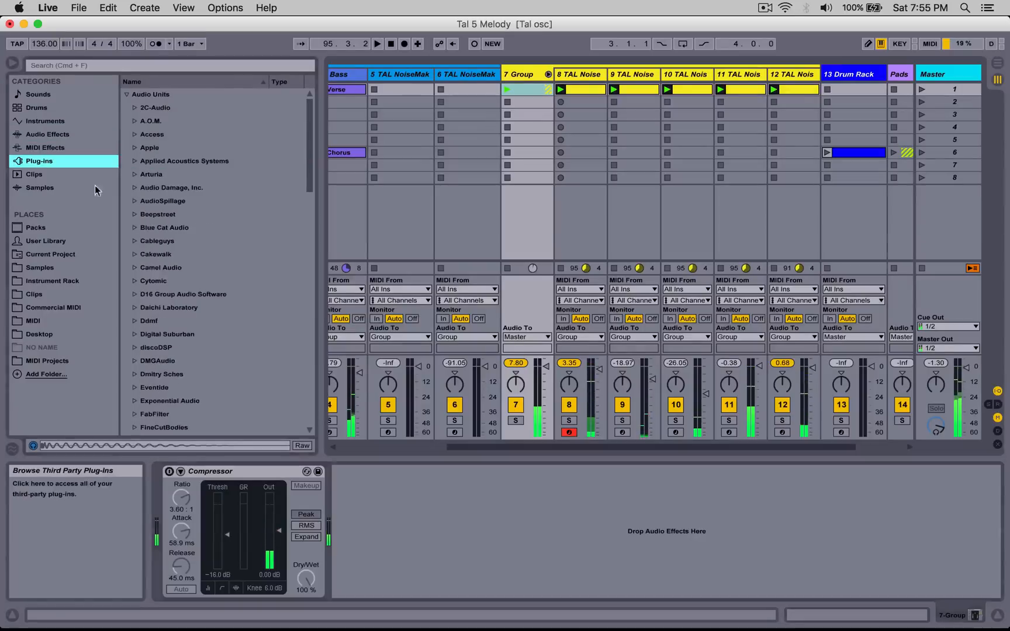
pyautogui.click(134, 267)
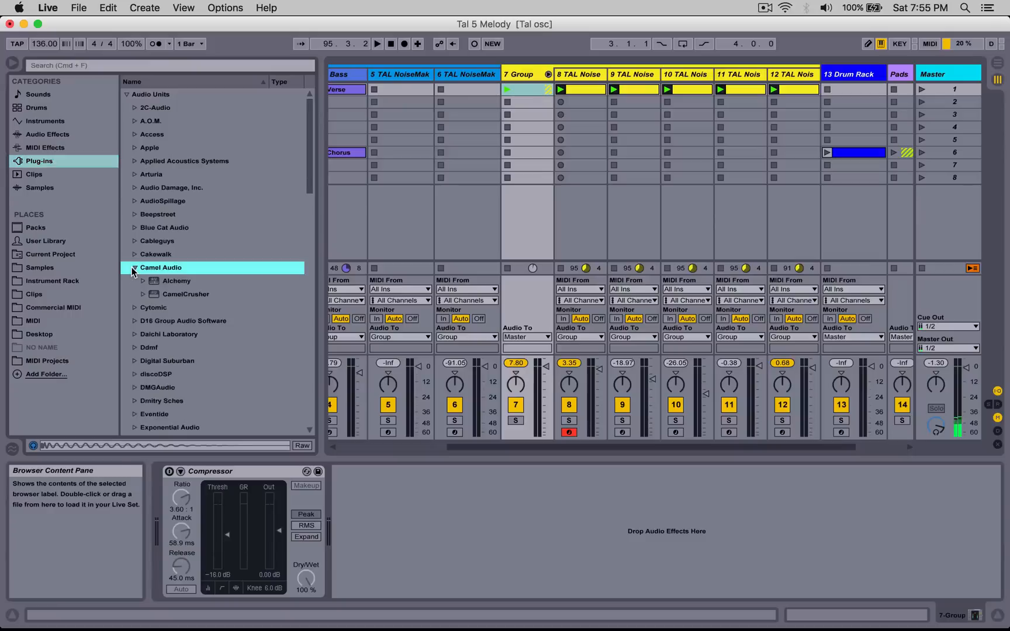
pyautogui.click(190, 294)
pyautogui.moveTo(191, 296); pyautogui.dragTo(383, 532)
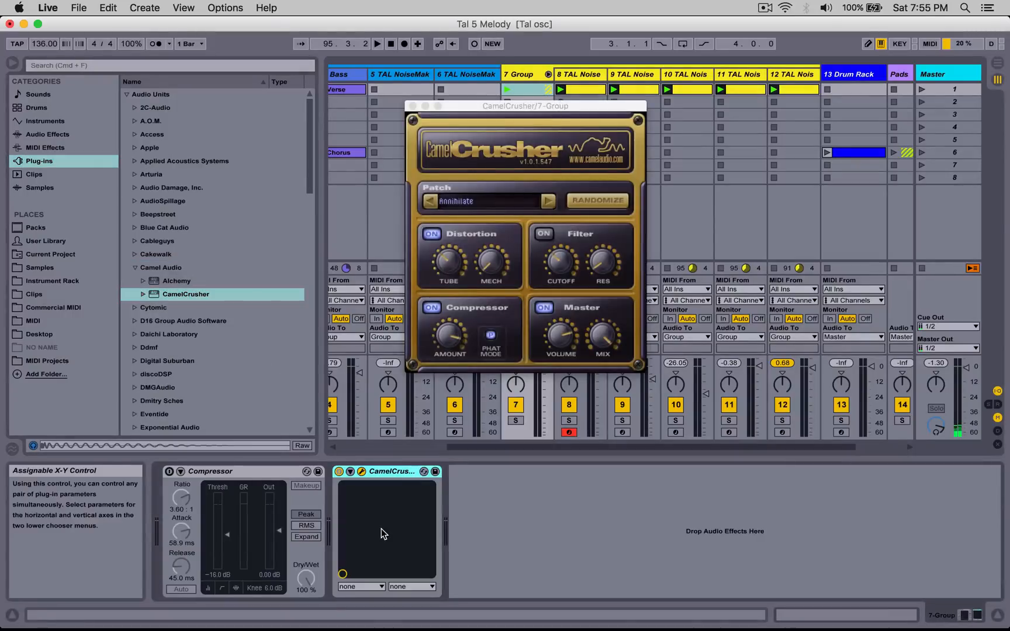
# Step: With the 7 Group soloed and lowered to about -30 dB, switch off CamelCrusher's Distortion section and reduce its compressor amount
pyautogui.click(516, 420)
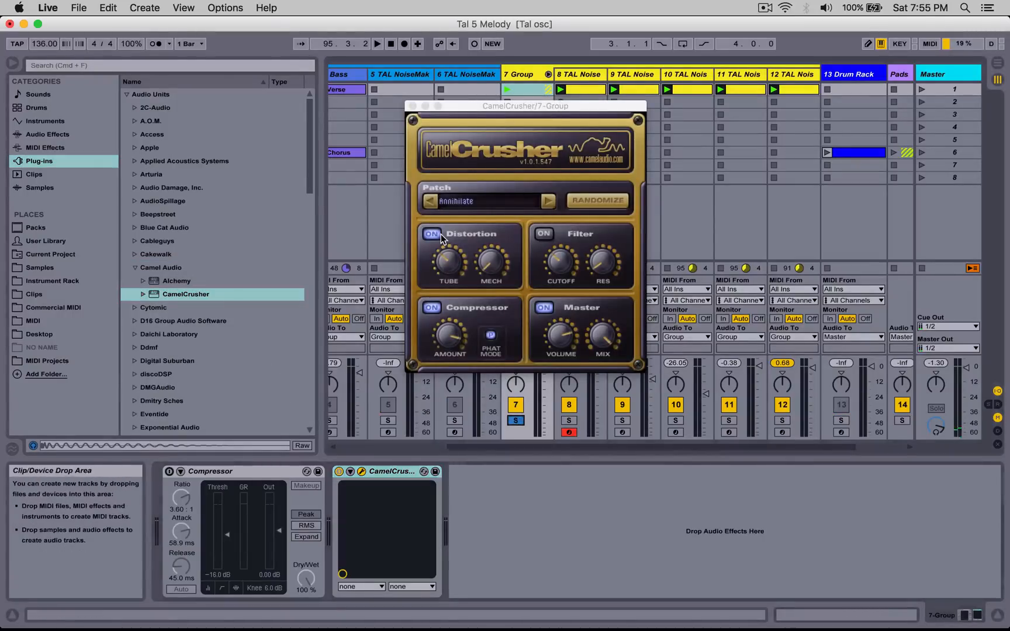
pyautogui.click(452, 334)
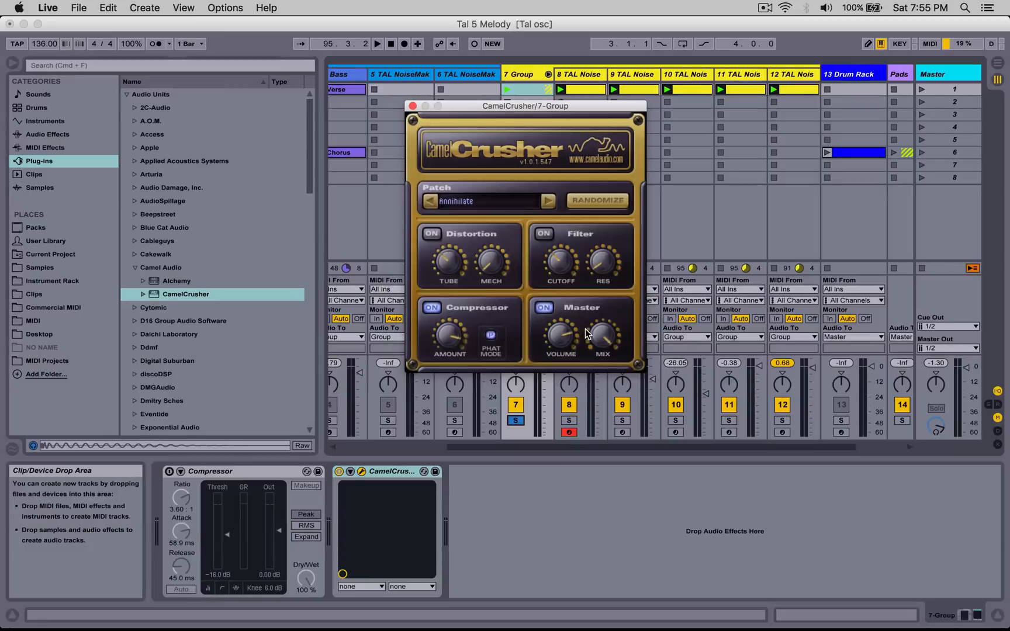
pyautogui.moveTo(510, 107); pyautogui.dragTo(682, 112)
pyautogui.click(543, 398)
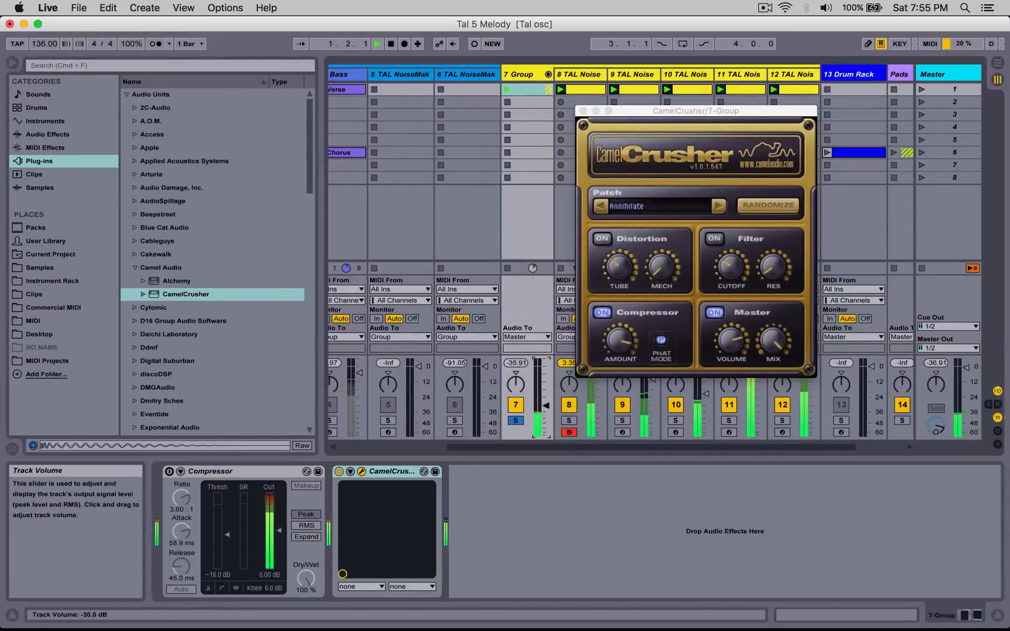
pyautogui.click(622, 354)
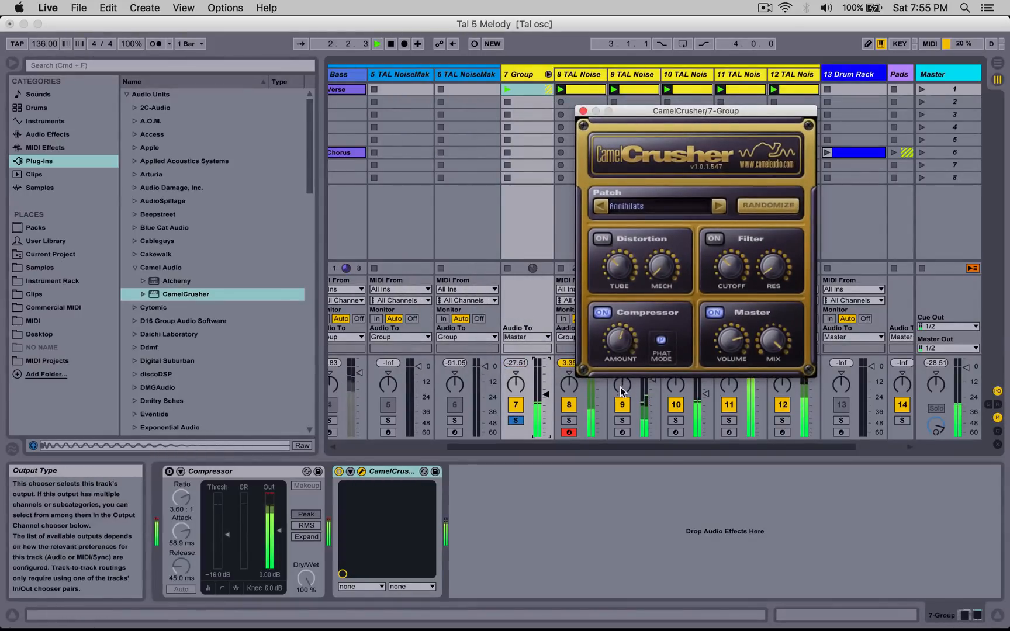
# Step: Raise the group volume to about -2 dB while comparing CamelCrusher bypassed and active, then unsolo the group and close the plug-in window
pyautogui.moveTo(544, 396); pyautogui.dragTo(544, 391)
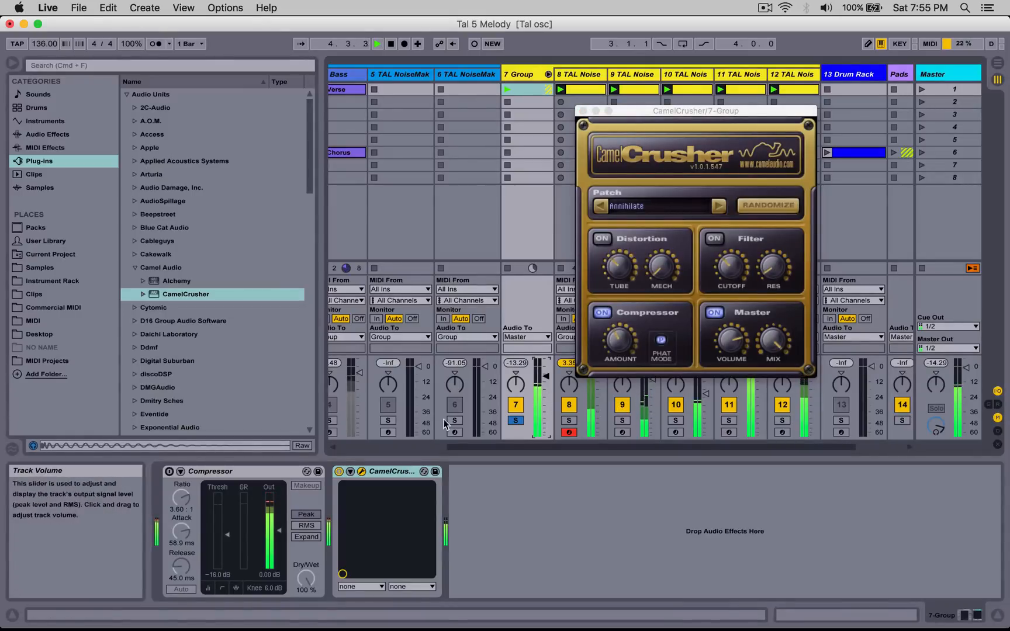
pyautogui.click(338, 473)
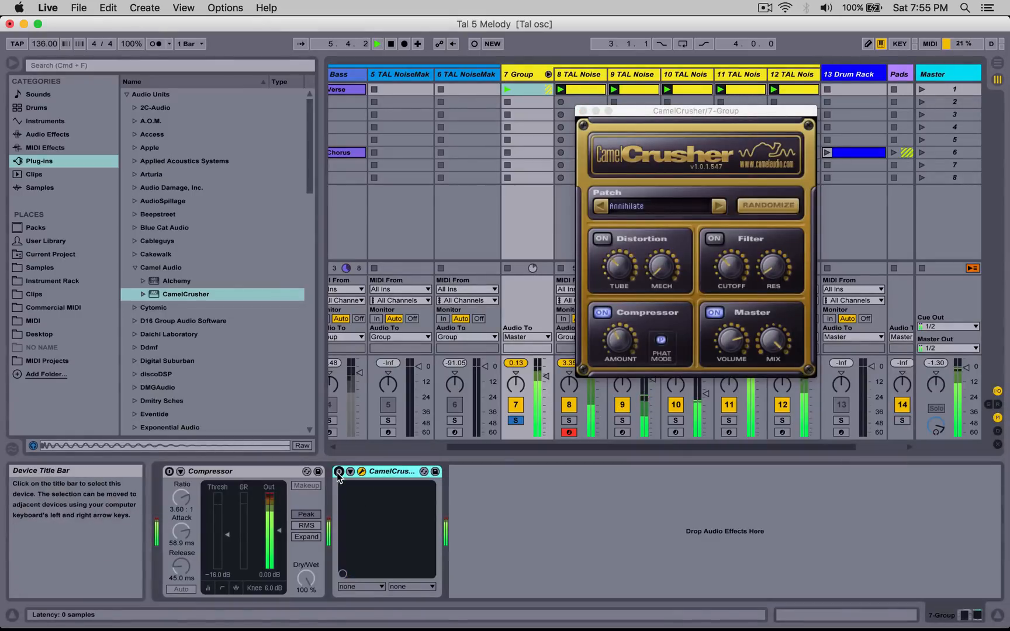
pyautogui.click(338, 472)
pyautogui.moveTo(544, 373); pyautogui.dragTo(545, 368)
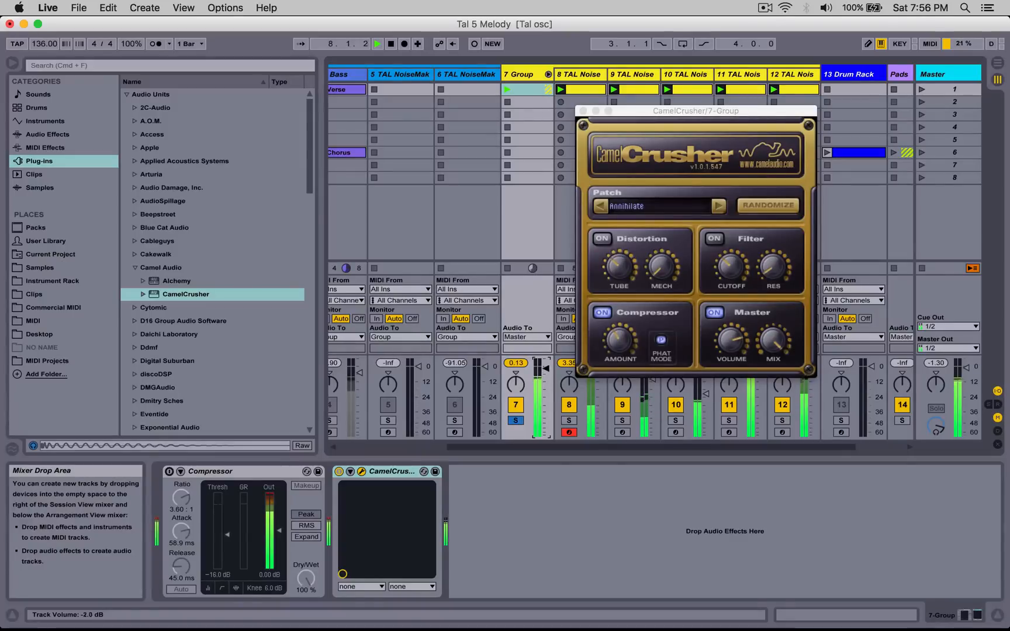
pyautogui.click(516, 421)
pyautogui.click(583, 111)
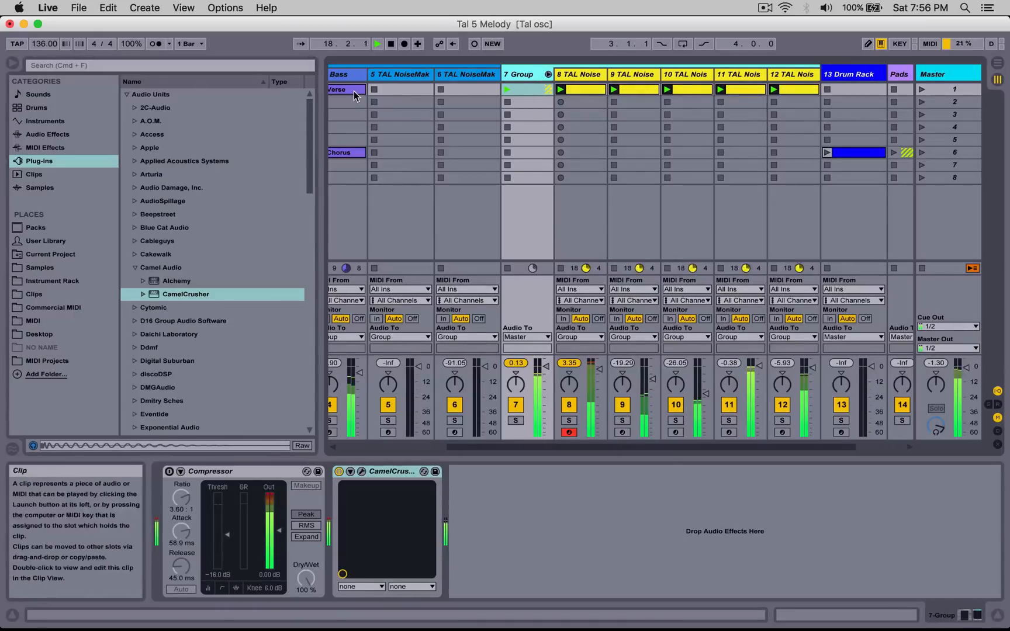
# Step: Show the Audio Effects in the browser again and launch scene 6
pyautogui.click(70, 134)
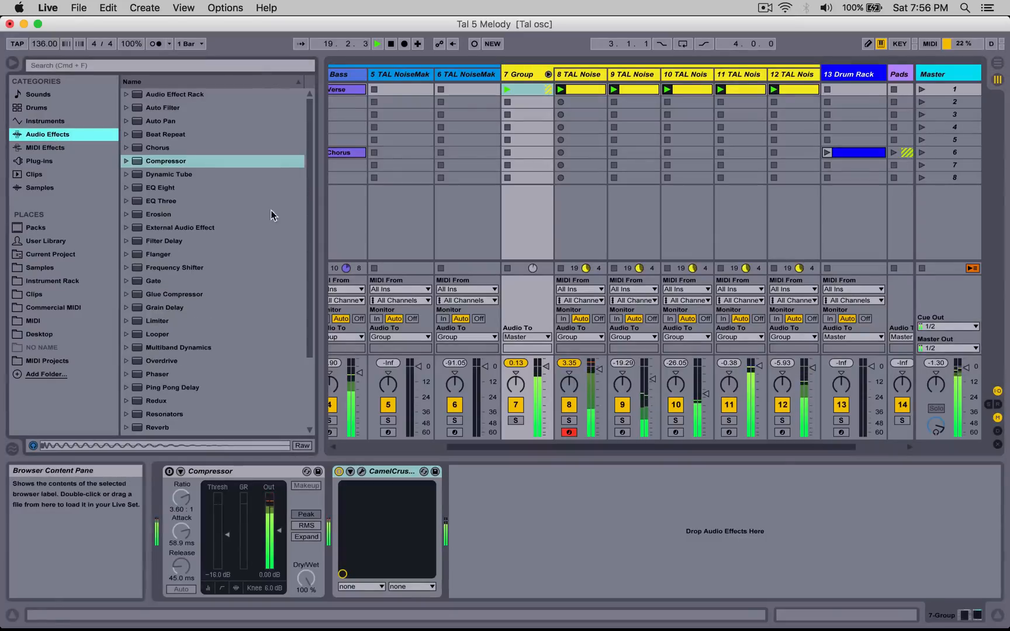
pyautogui.moveTo(546, 446); pyautogui.dragTo(413, 450)
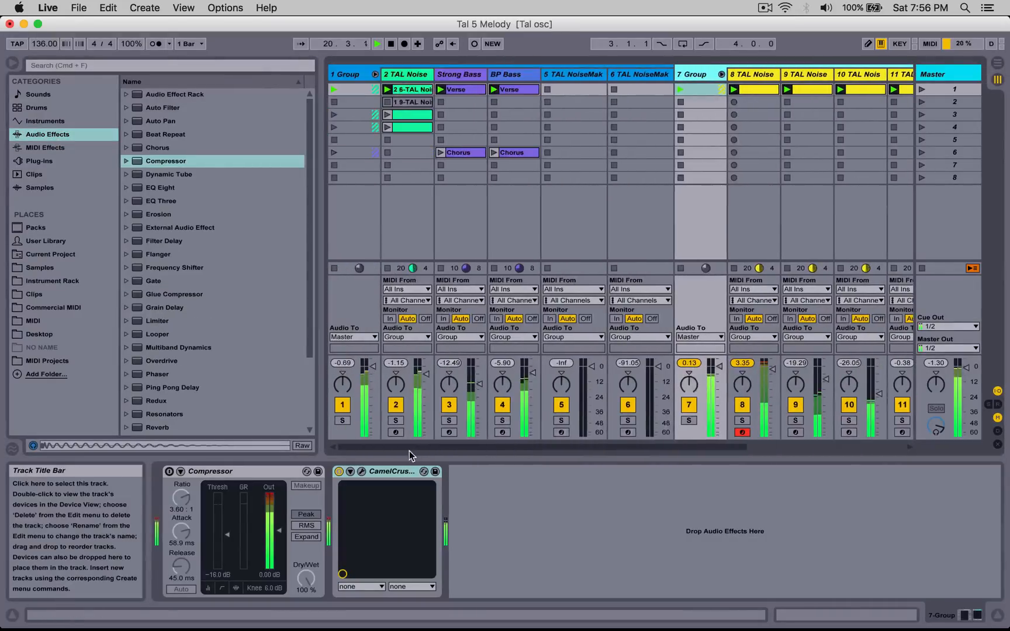
pyautogui.click(921, 152)
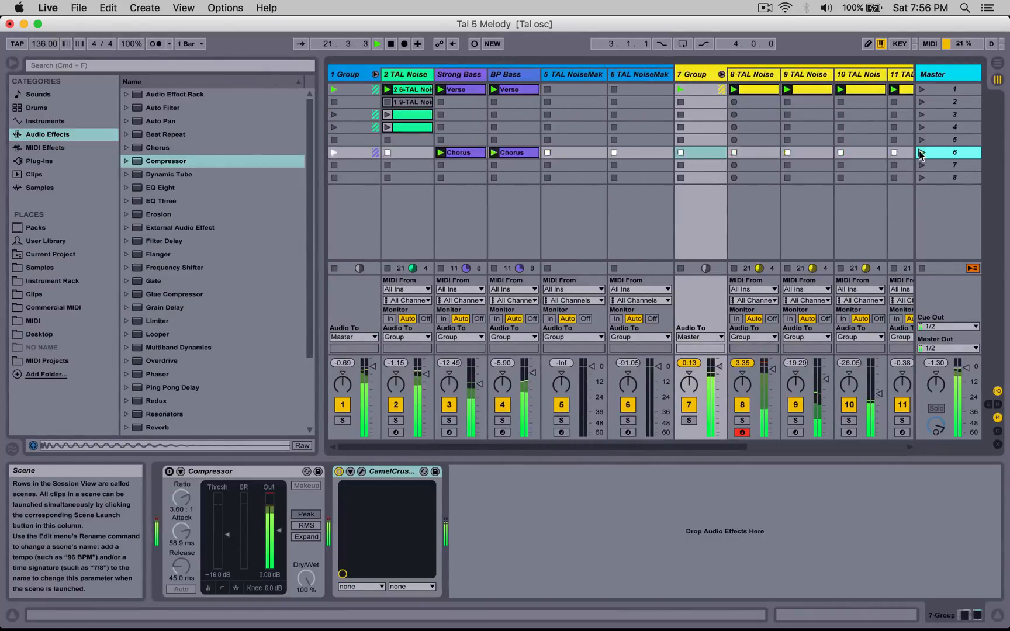
# Step: Launch the row 1 clips on TAL NoiseMaker tracks 8 to 12 over the playing chorus scene
pyautogui.moveTo(669, 446); pyautogui.dragTo(790, 444)
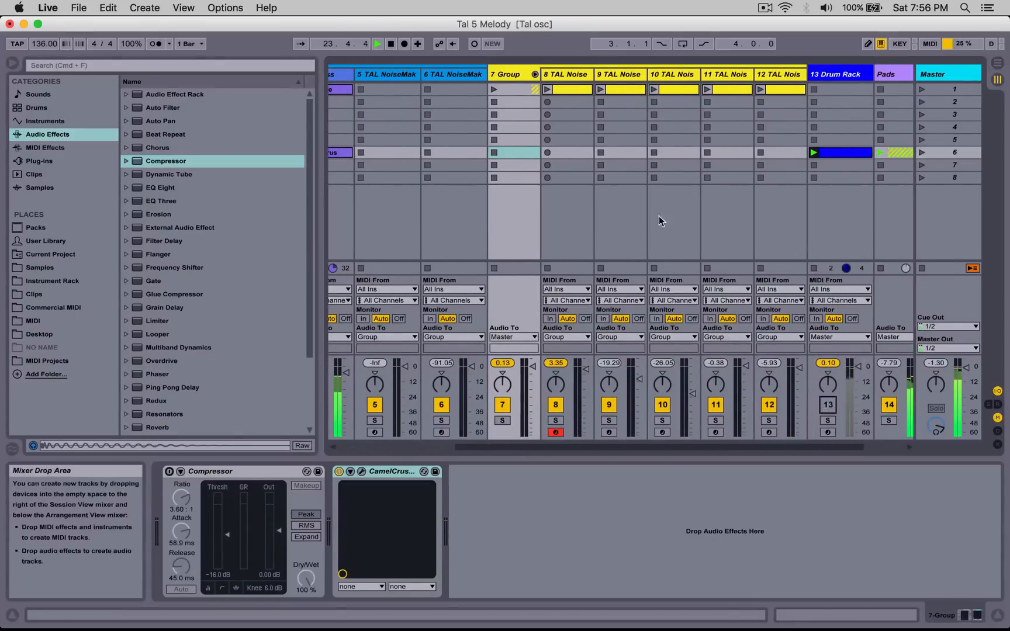
pyautogui.click(552, 89)
pyautogui.click(517, 73)
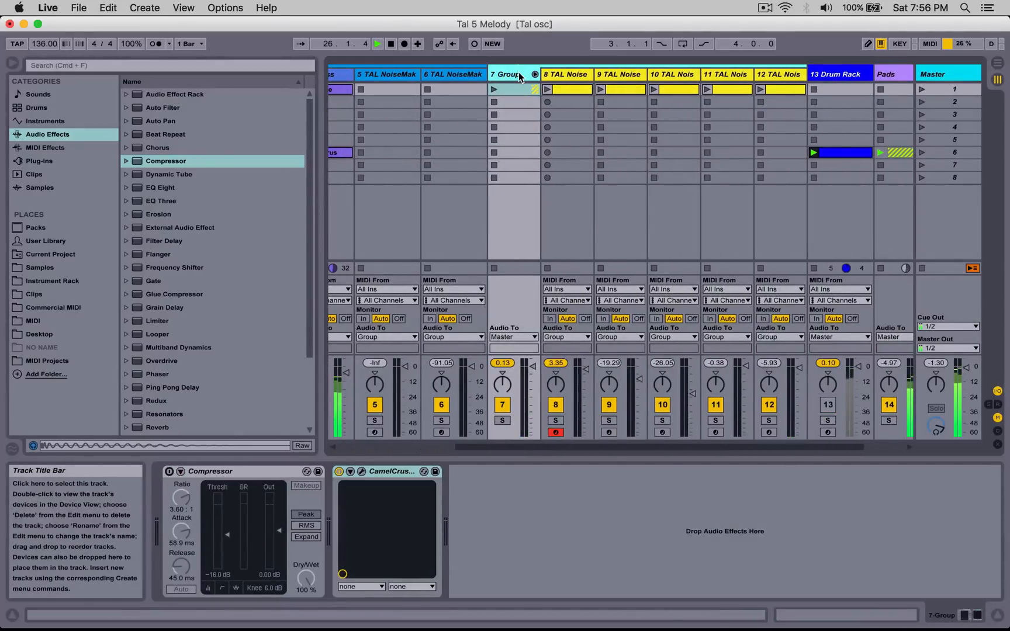
pyautogui.click(547, 90)
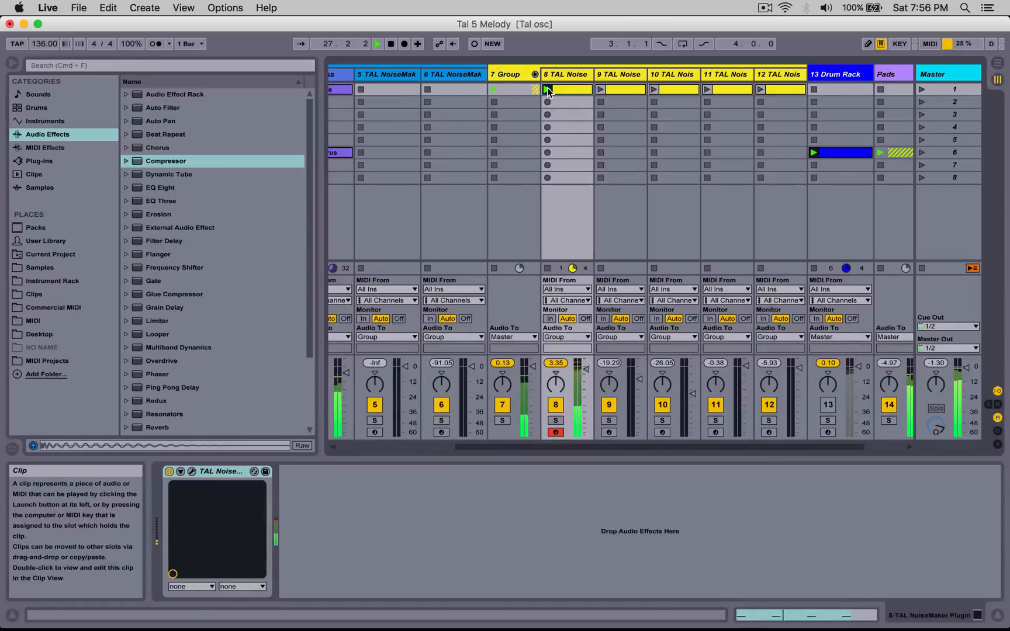
pyautogui.click(600, 90)
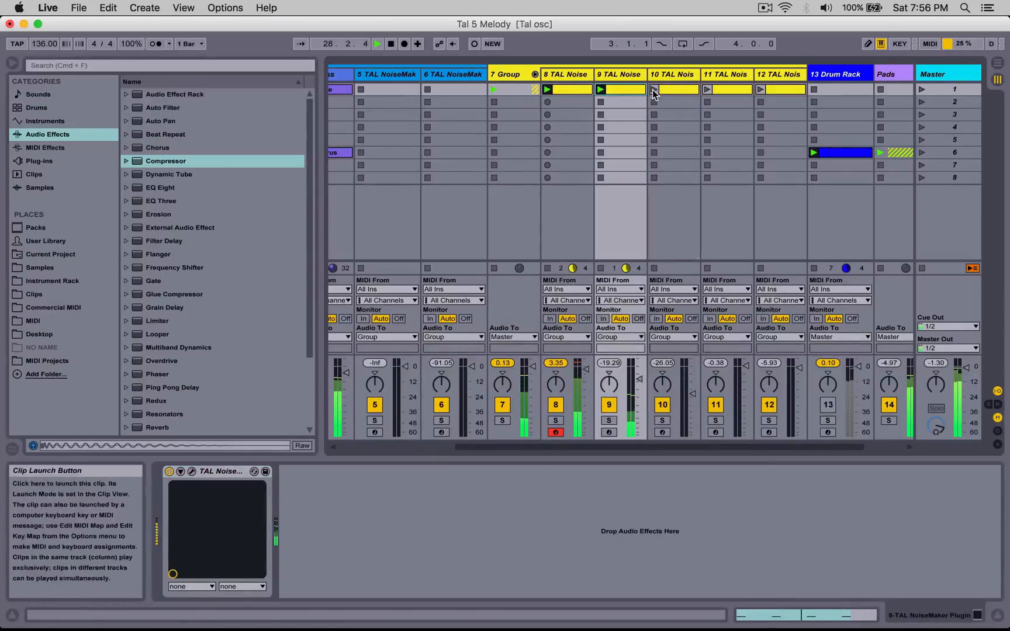
pyautogui.click(654, 90)
pyautogui.click(707, 89)
pyautogui.click(760, 89)
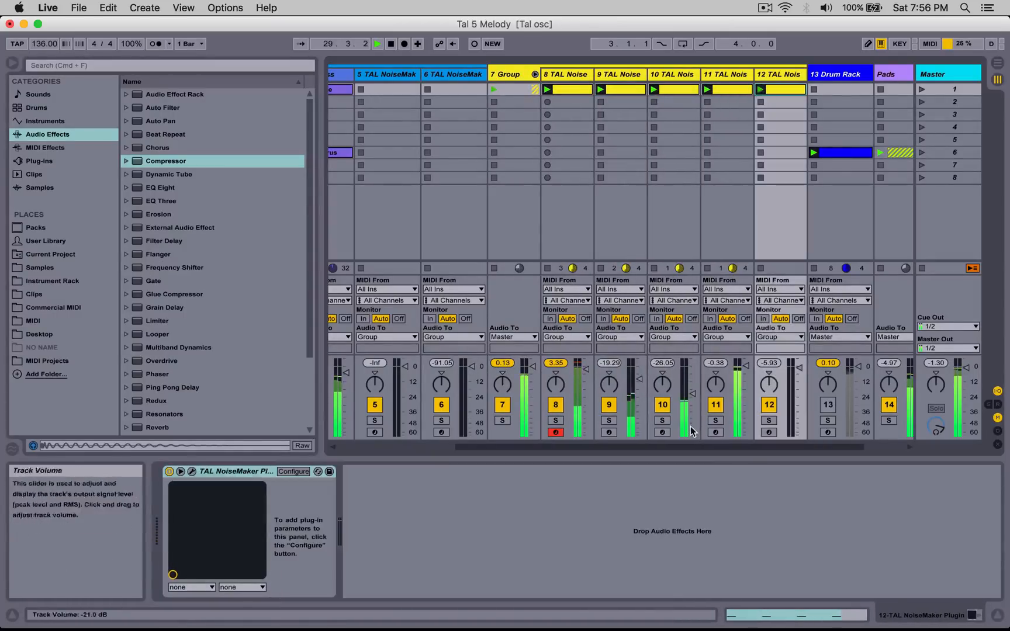
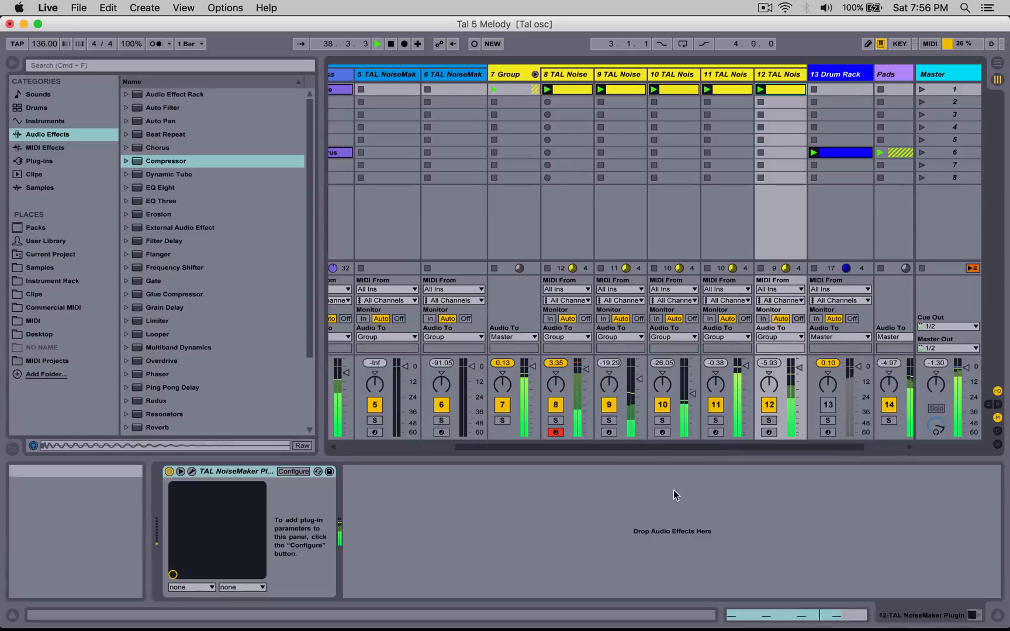
# Step: Raise the output gain of the EQ Eight on the 1 Group to 1.31 dB
pyautogui.moveTo(582, 447); pyautogui.dragTo(444, 447)
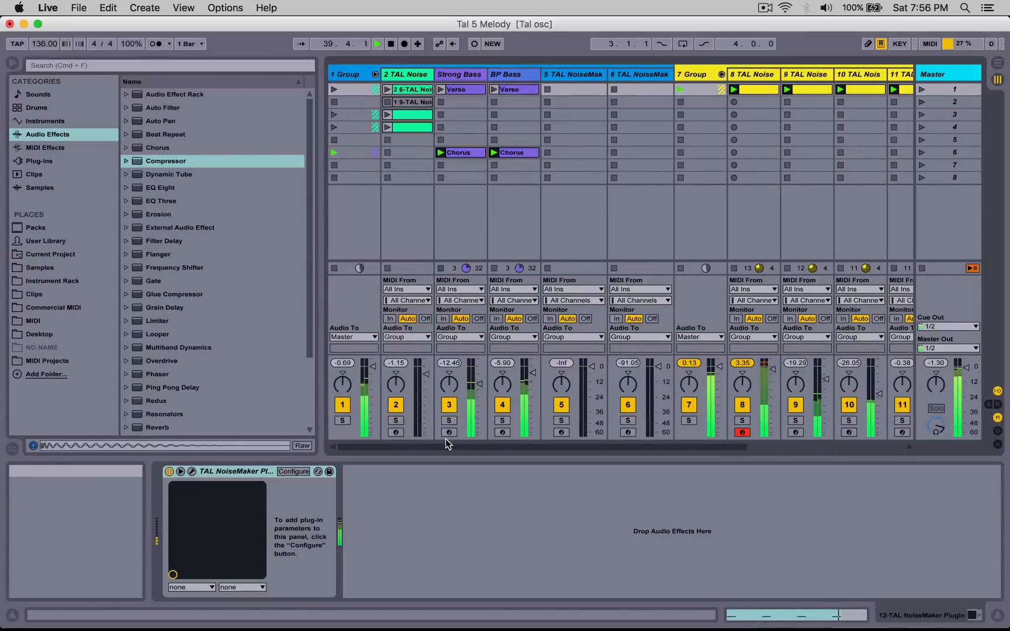
pyautogui.click(348, 74)
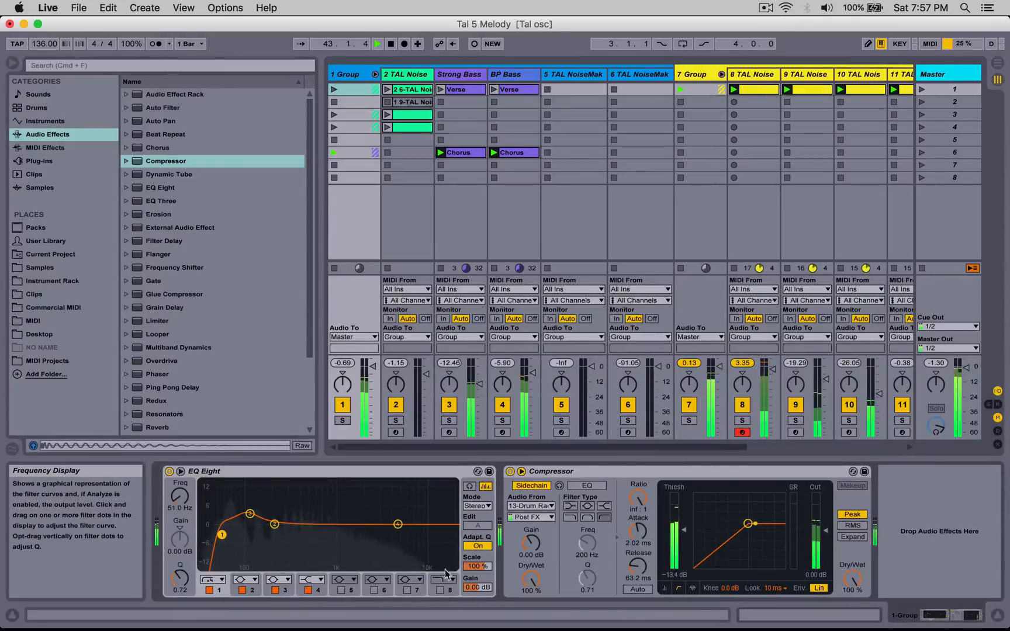
pyautogui.moveTo(472, 588); pyautogui.dragTo(472, 579)
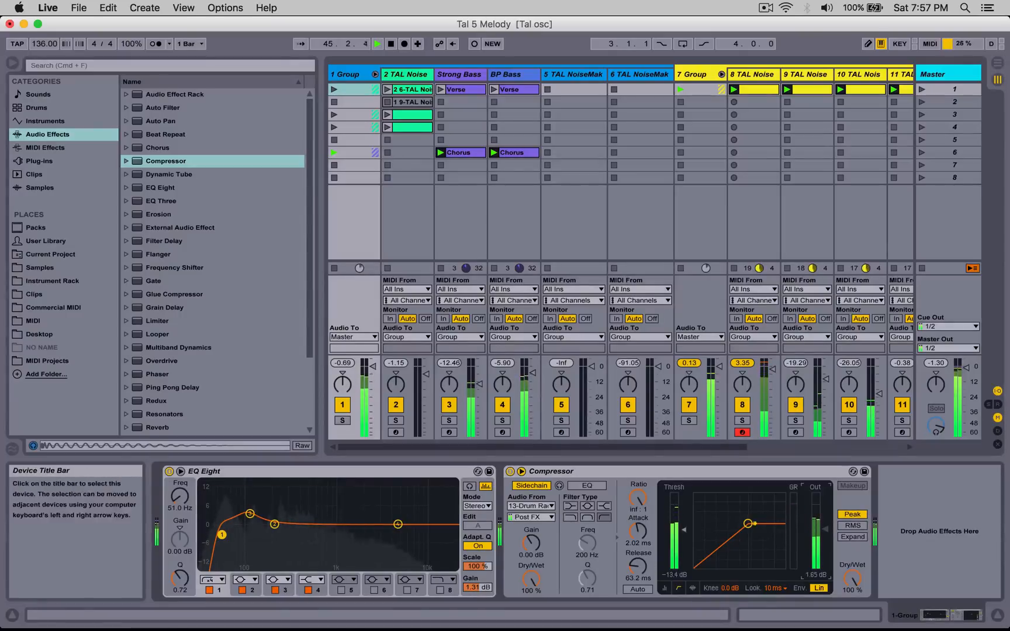
# Step: Try tracks 11 and 8 TAL NoiseMaker as the 1 Group Compressor's sidechain source and lower its threshold to -30 dB
pyautogui.click(530, 506)
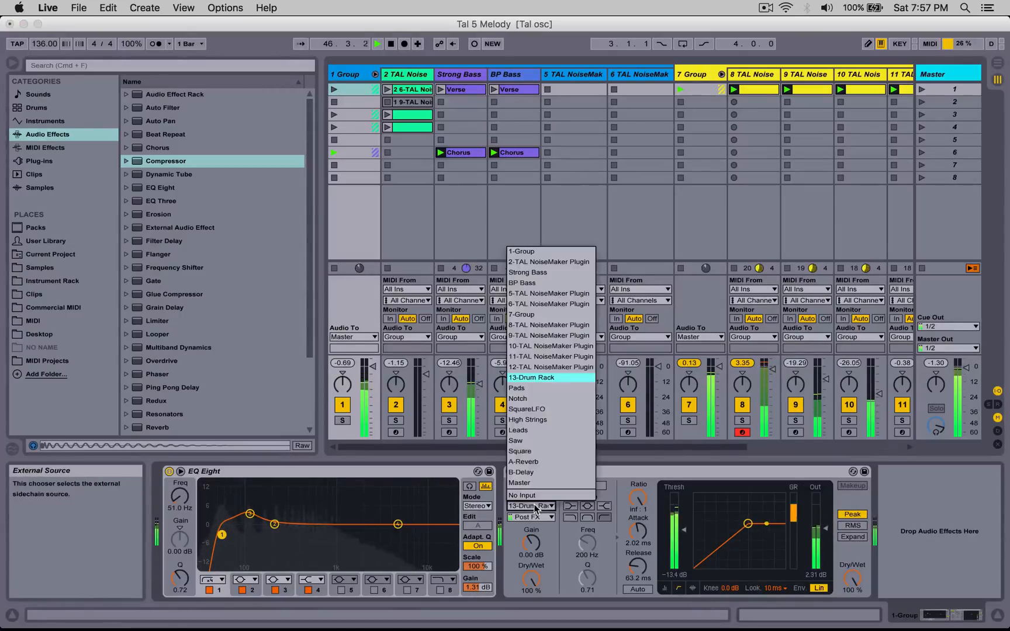
pyautogui.click(542, 357)
pyautogui.moveTo(623, 449); pyautogui.dragTo(705, 443)
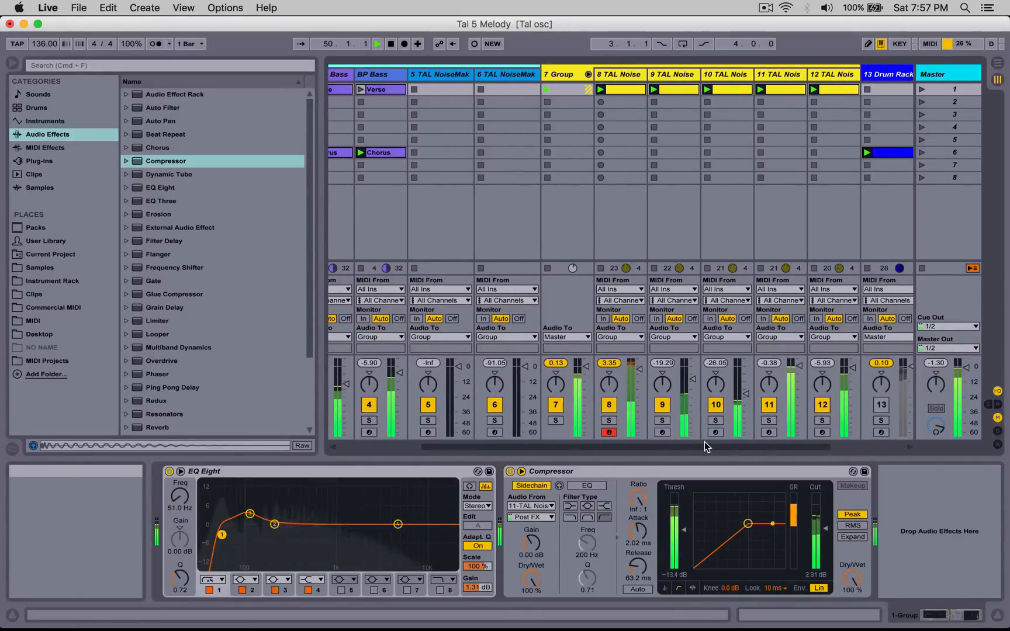
pyautogui.click(535, 507)
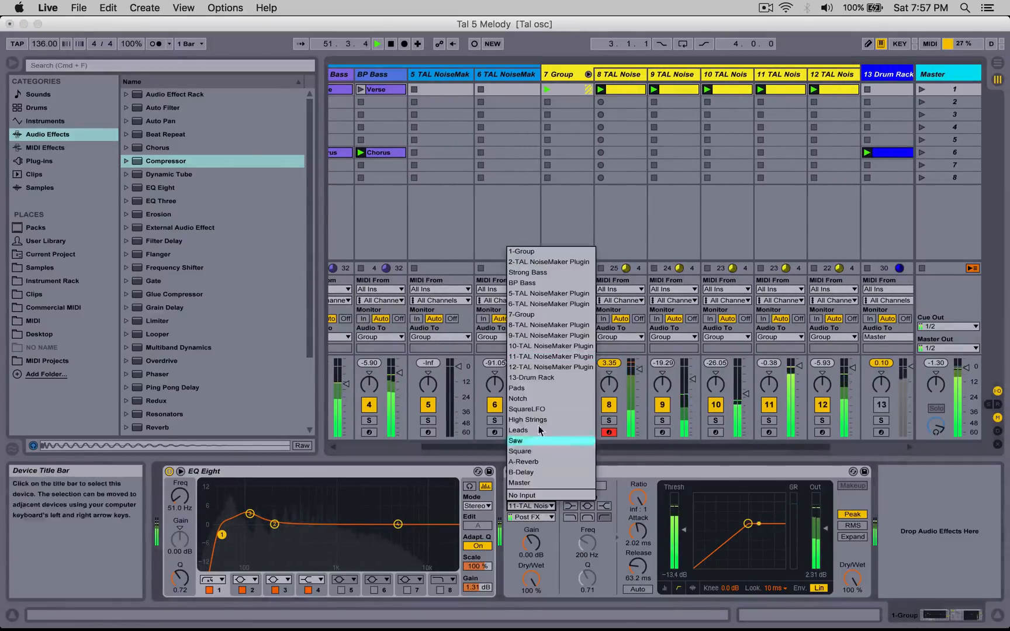
pyautogui.click(549, 325)
pyautogui.moveTo(723, 507); pyautogui.dragTo(723, 533)
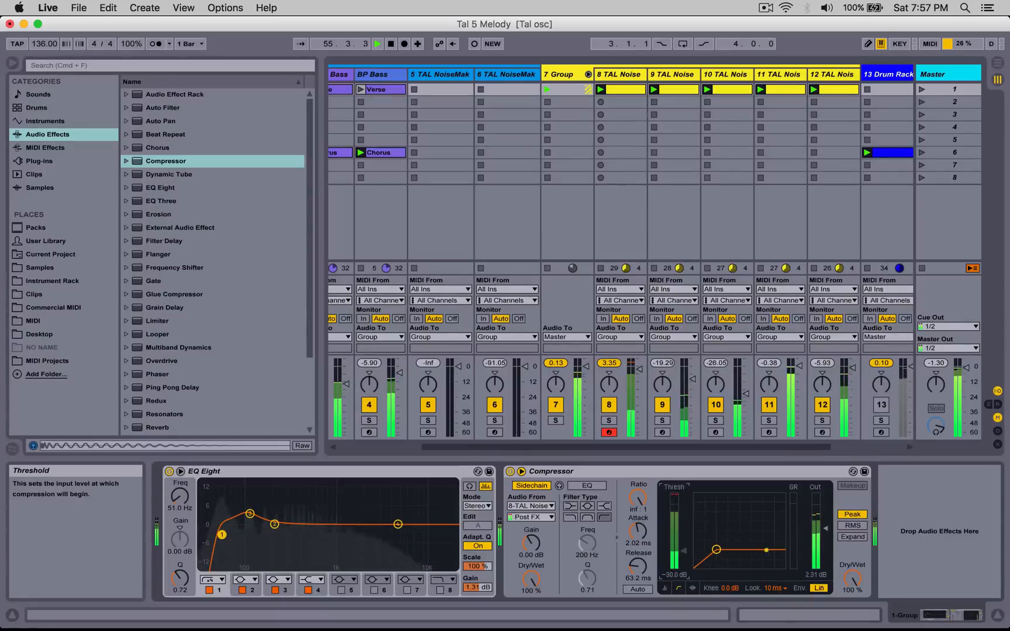
# Step: Solo the 7 Group and 1 Group together and set the Compressor's sidechain source to 9-TAL NoiseMaker Plugin
pyautogui.click(555, 421)
pyautogui.moveTo(562, 447); pyautogui.dragTo(378, 455)
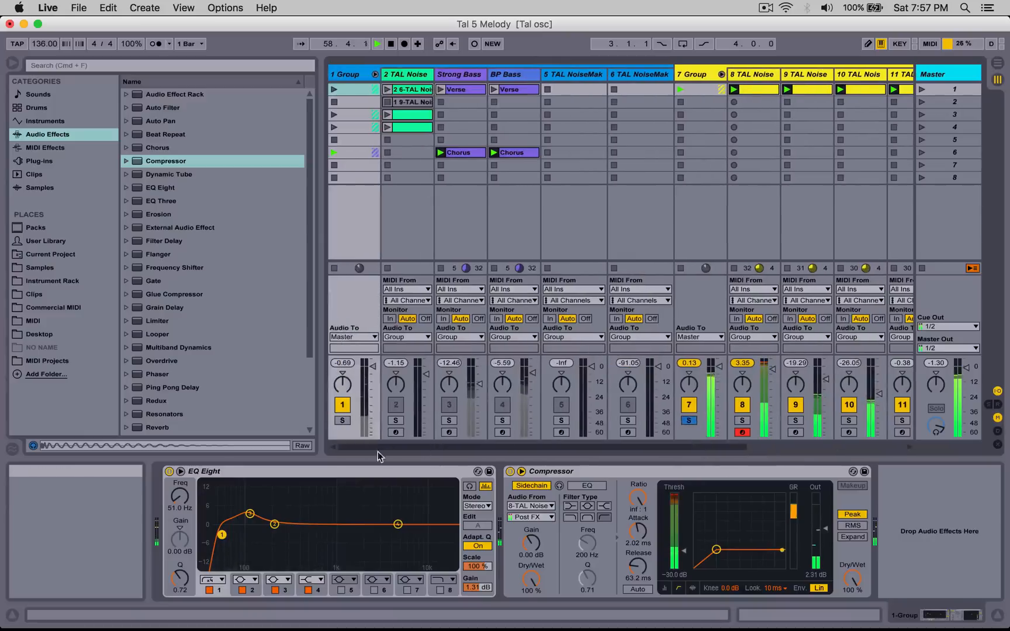
pyautogui.click(342, 420)
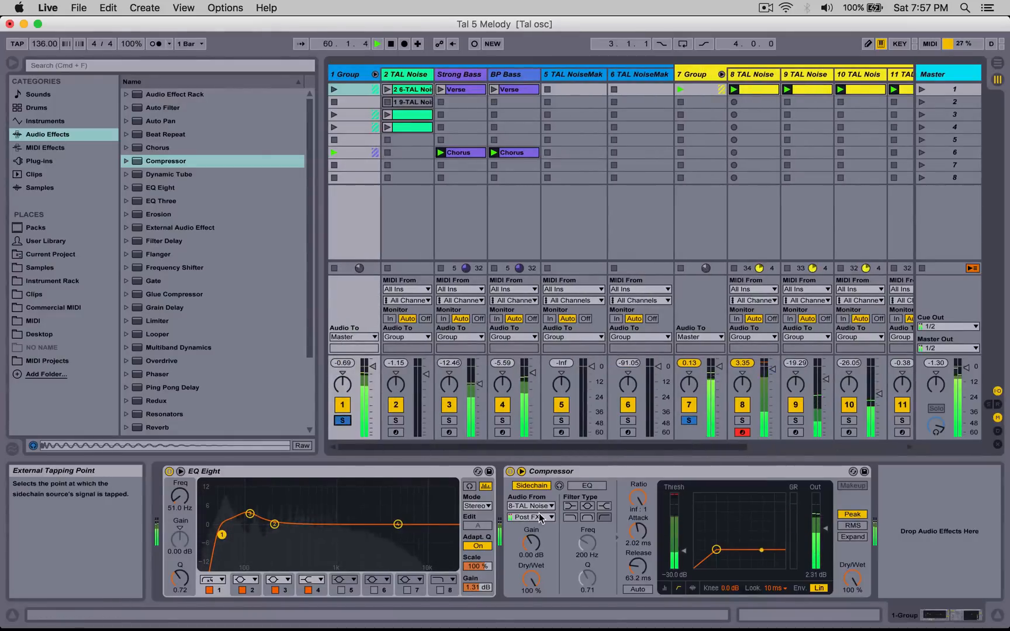
pyautogui.click(532, 506)
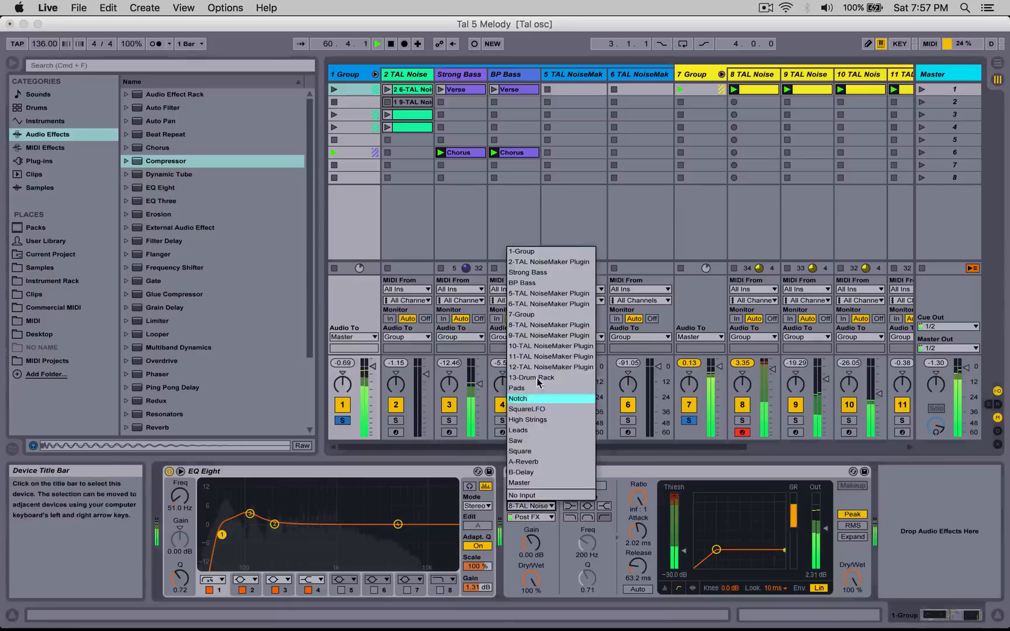
pyautogui.click(537, 338)
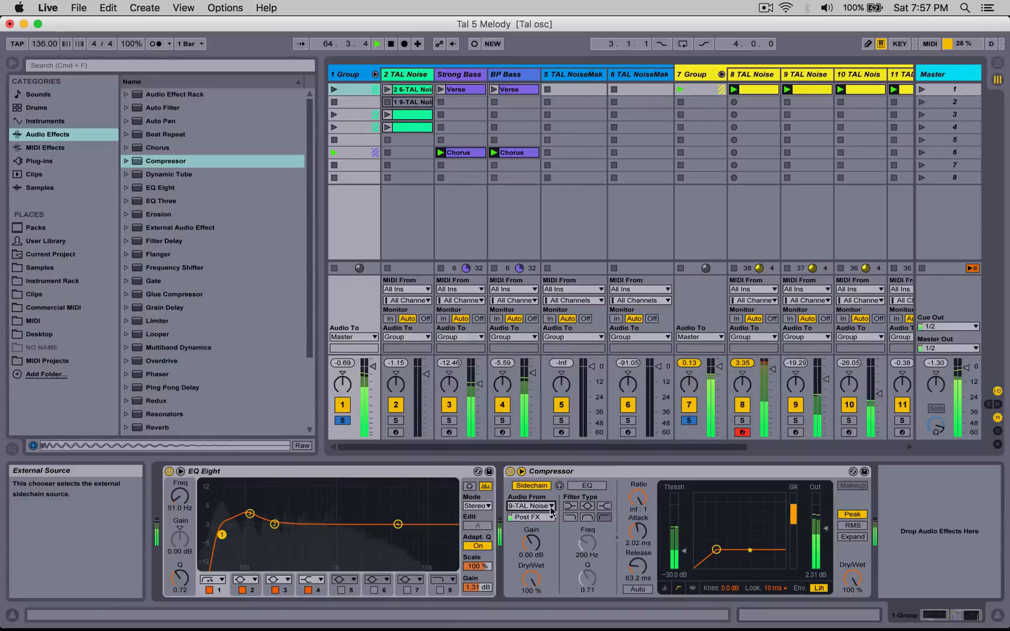
# Step: Set the sidechain Compressor's release to about 106 ms, testing Auto release on the way, and unsolo the groups
pyautogui.moveTo(637, 566); pyautogui.dragTo(637, 556)
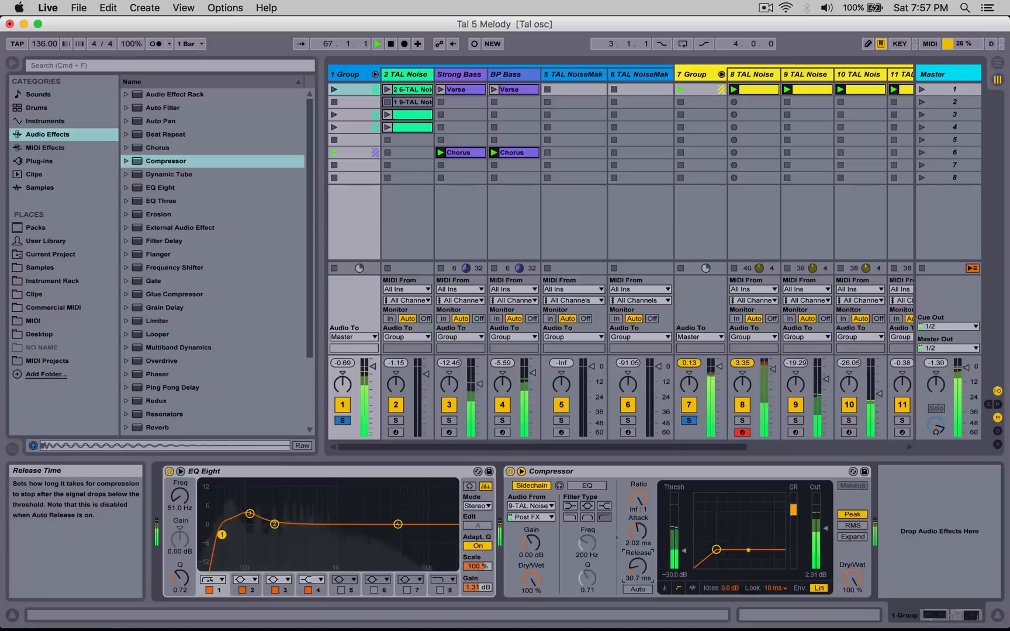
pyautogui.click(636, 590)
pyautogui.click(636, 590)
pyautogui.moveTo(637, 566); pyautogui.dragTo(637, 562)
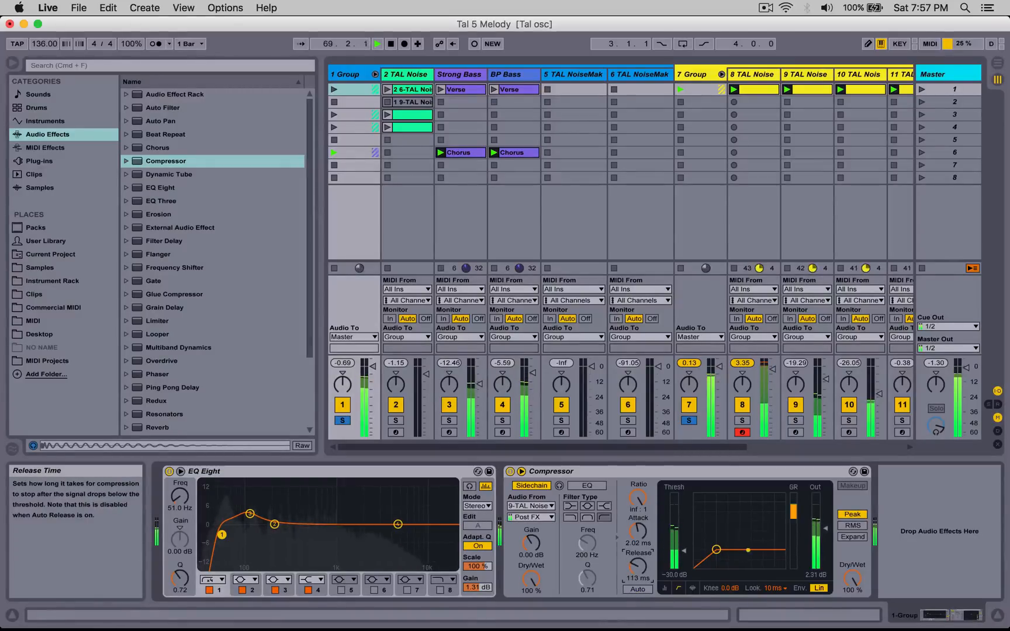
pyautogui.click(688, 420)
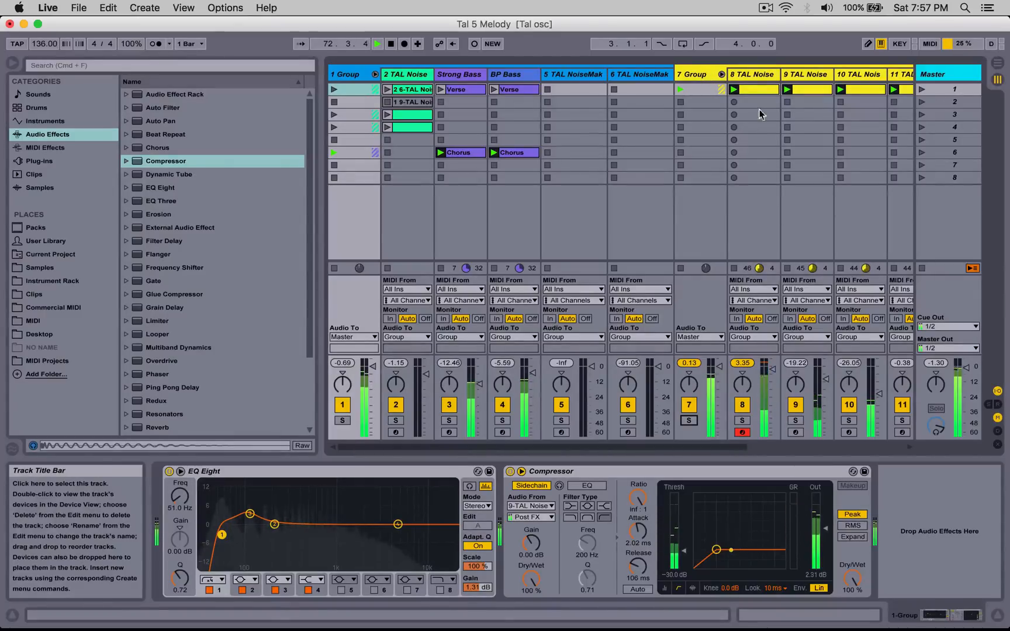
# Step: Solo track 9, open its TAL NoiseMaker, show the Synth 2 section with the ADSR, and move the window clear of the mixer
pyautogui.click(795, 420)
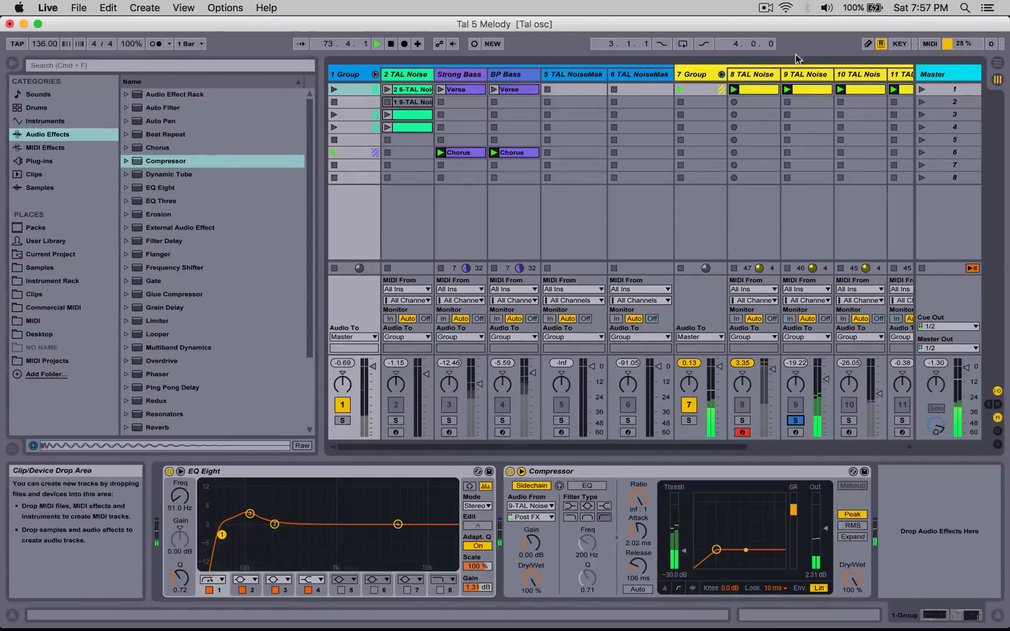
pyautogui.click(811, 72)
pyautogui.click(192, 471)
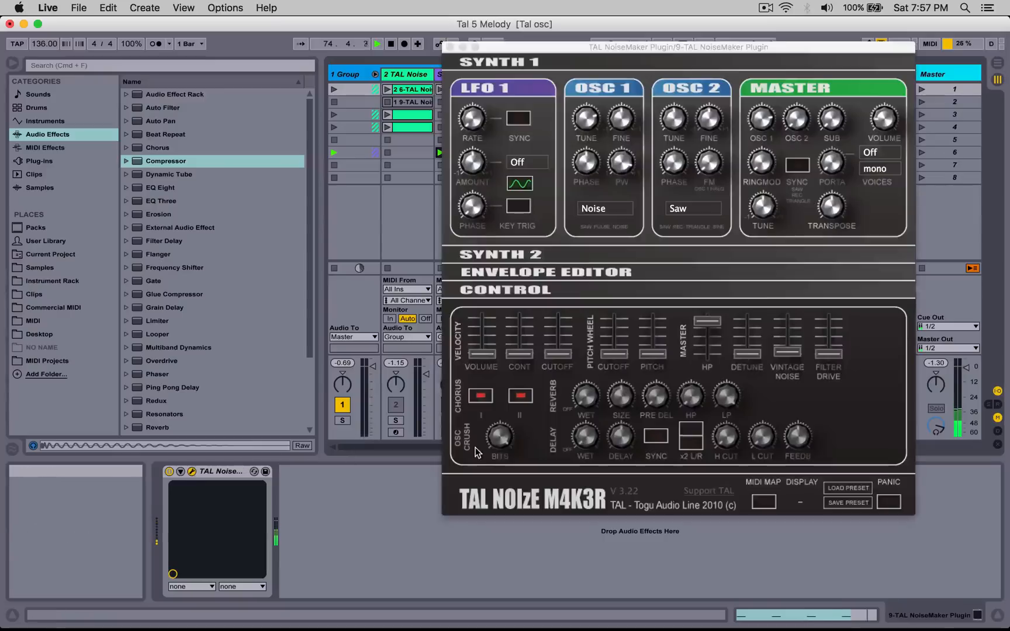
pyautogui.click(590, 272)
pyautogui.click(665, 258)
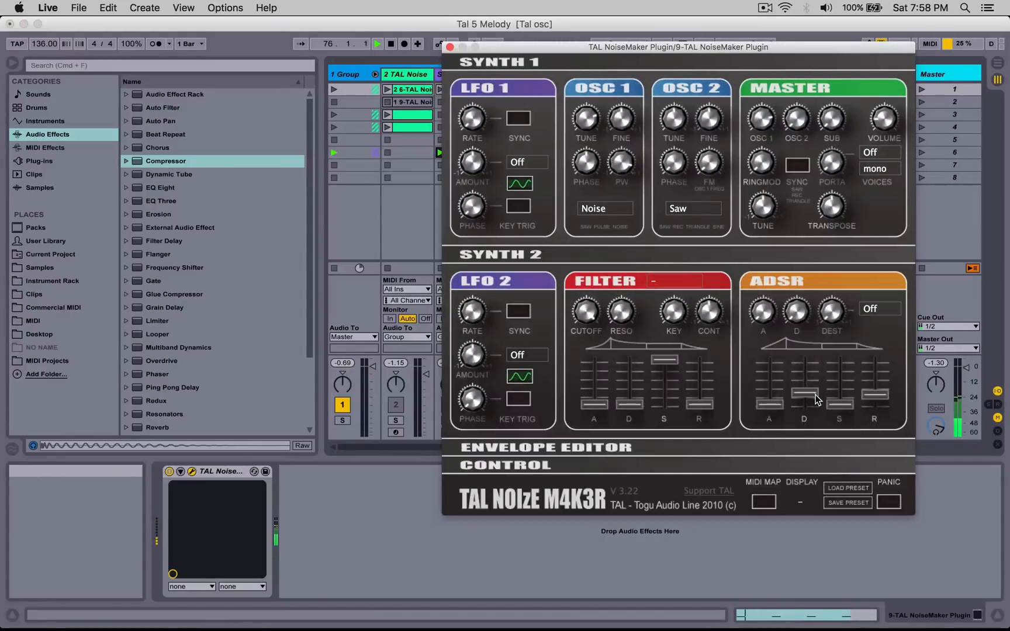
pyautogui.click(815, 395)
pyautogui.moveTo(766, 48); pyautogui.dragTo(475, 107)
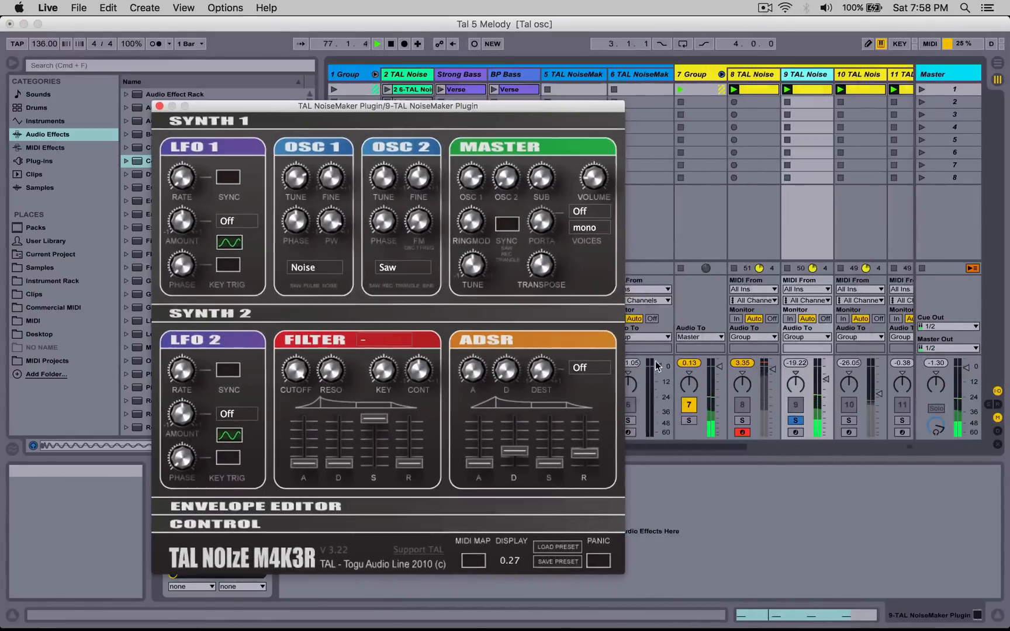
# Step: With the 7 Group soloed, adjust the decay and release of track 9's ADSR, close the plug-in window and unsolo the group
pyautogui.click(689, 421)
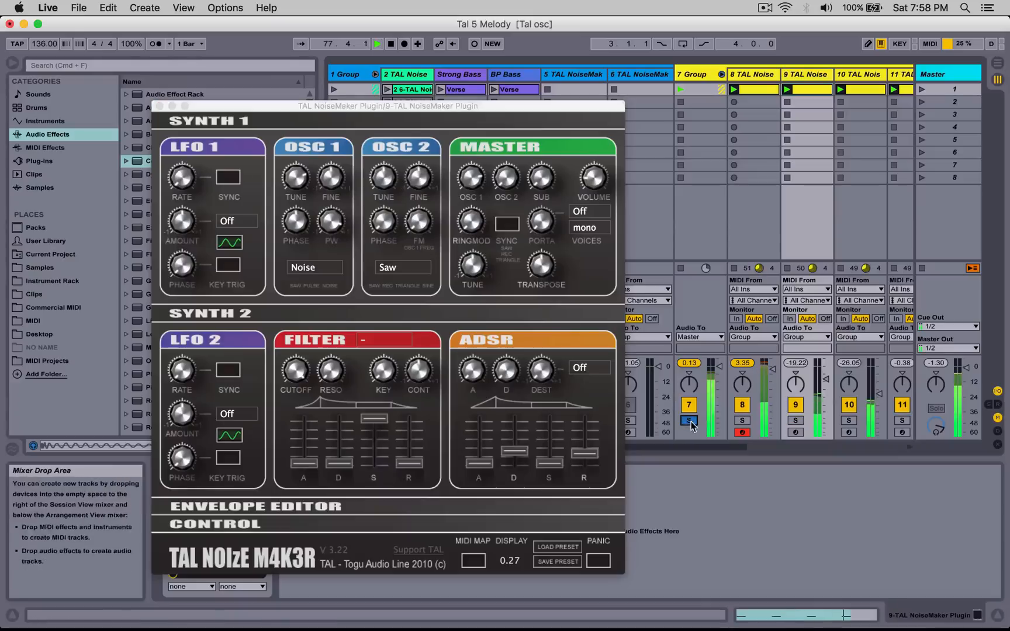
pyautogui.click(519, 449)
pyautogui.moveTo(519, 449); pyautogui.dragTo(523, 457)
pyautogui.moveTo(677, 447); pyautogui.dragTo(737, 448)
pyautogui.moveTo(577, 451)
pyautogui.mouseDown()
pyautogui.moveTo(576, 414)
pyautogui.moveTo(577, 430)
pyautogui.mouseUp()
pyautogui.moveTo(520, 451); pyautogui.dragTo(580, 457)
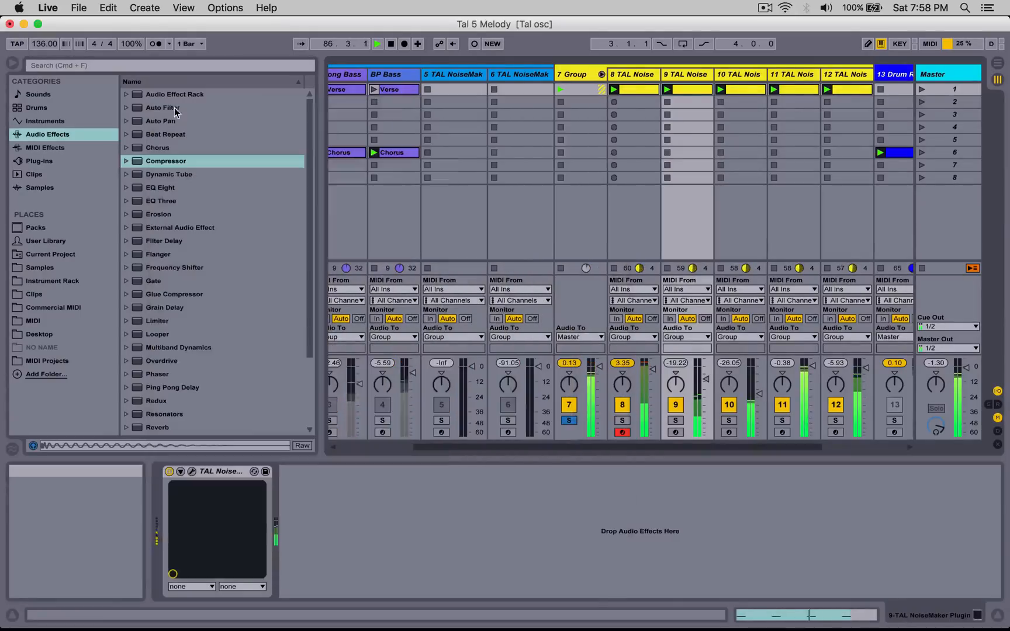
pyautogui.click(160, 106)
pyautogui.click(569, 421)
pyautogui.click(574, 420)
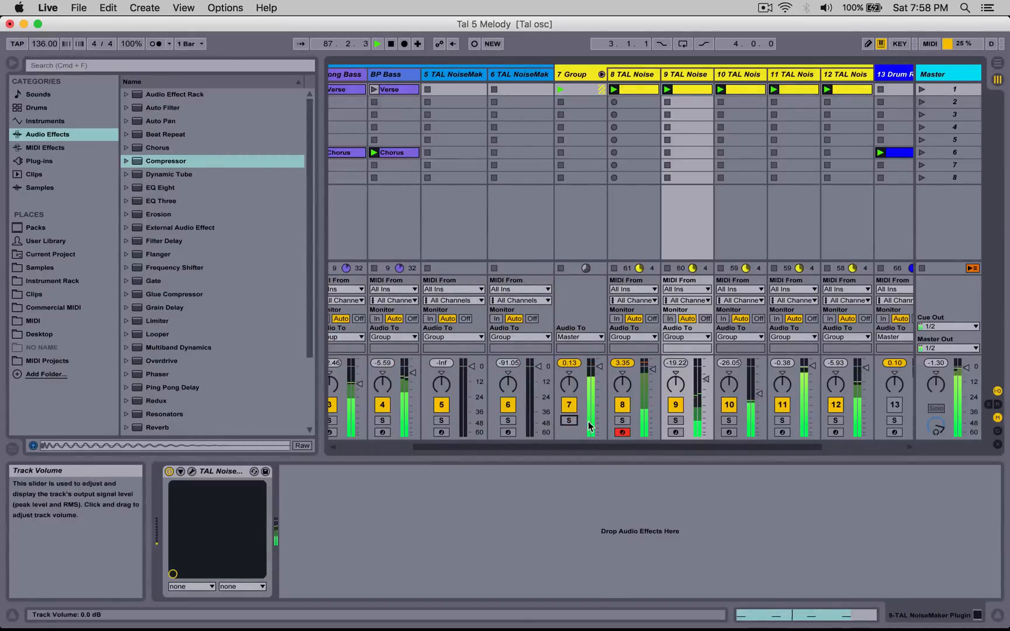
# Step: Fold the 7 Group and compare playback of scene 1 with scene 6, selecting the Leads group
pyautogui.click(601, 75)
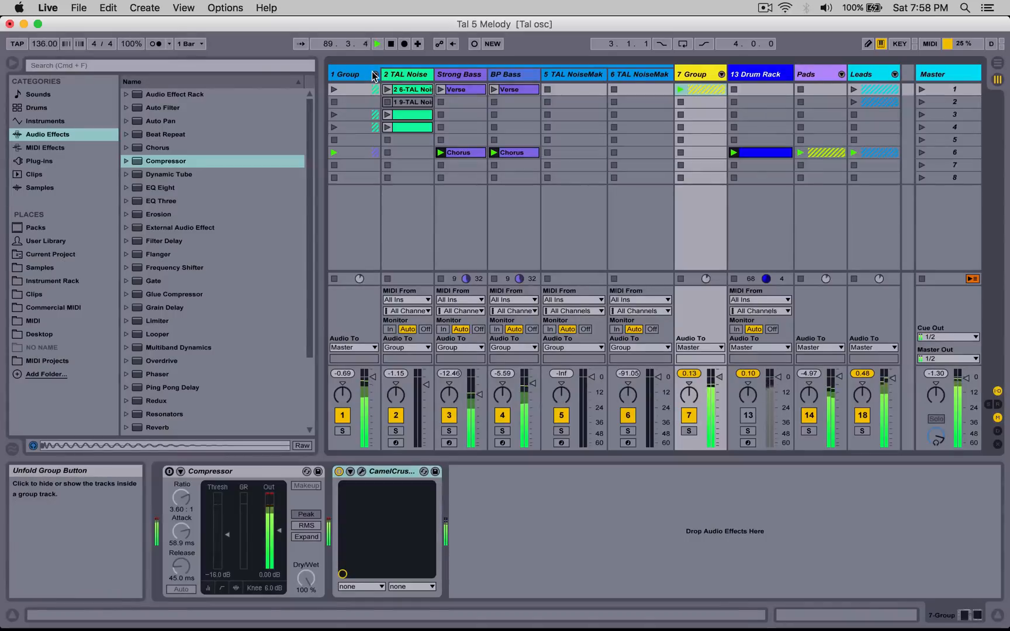
pyautogui.click(921, 89)
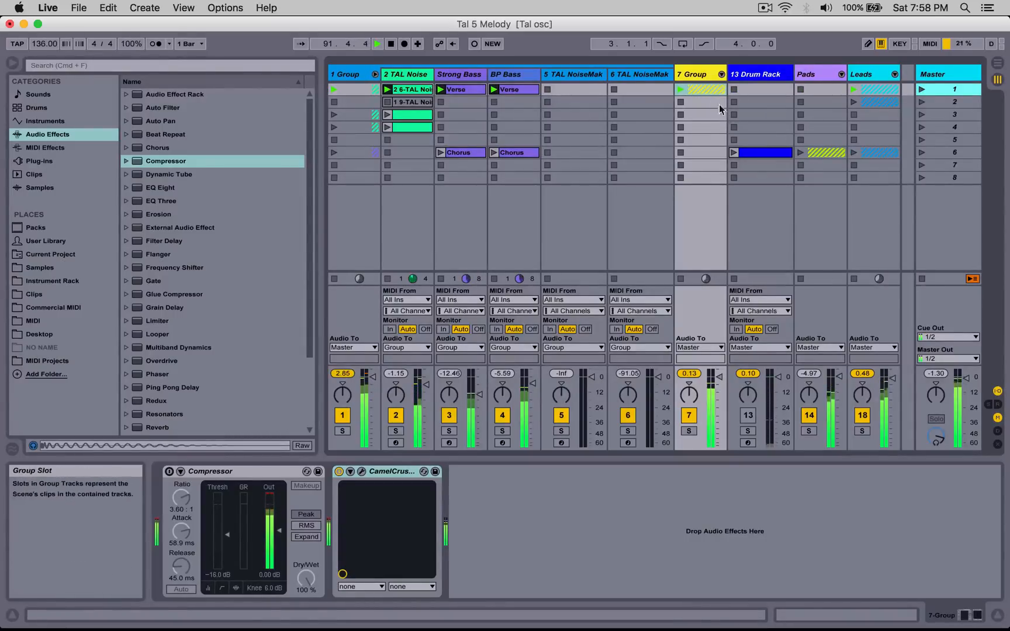
pyautogui.click(921, 153)
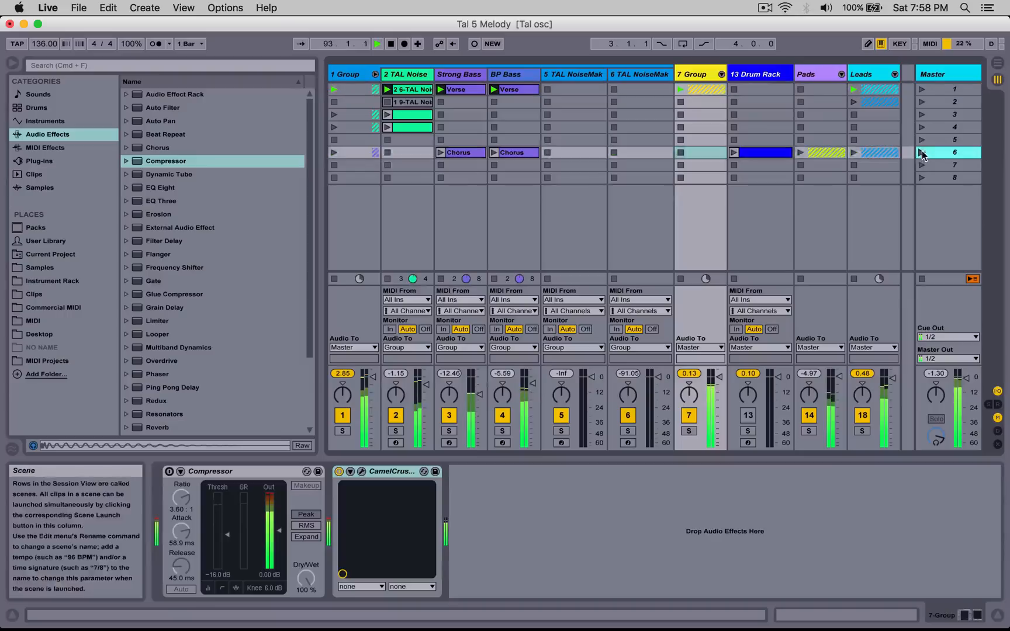
pyautogui.click(863, 77)
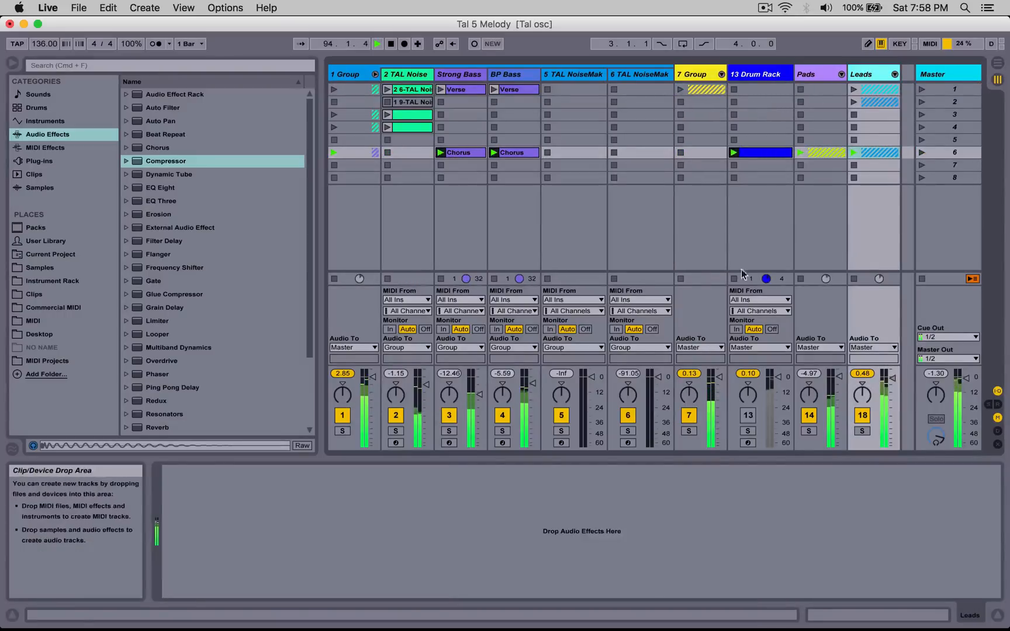
# Step: Unfold the 7 Group and copy its scene 1 clips on tracks 8 to 12 into scene 6
pyautogui.click(690, 89)
pyautogui.click(721, 75)
pyautogui.click(721, 75)
pyautogui.click(721, 74)
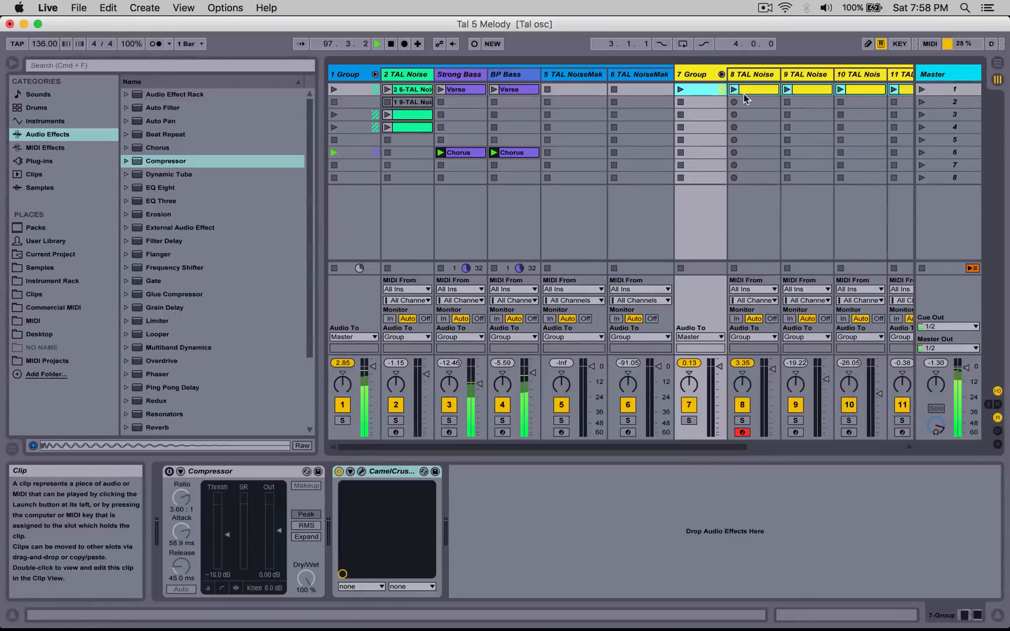
pyautogui.click(748, 141)
pyautogui.moveTo(746, 91); pyautogui.dragTo(744, 154)
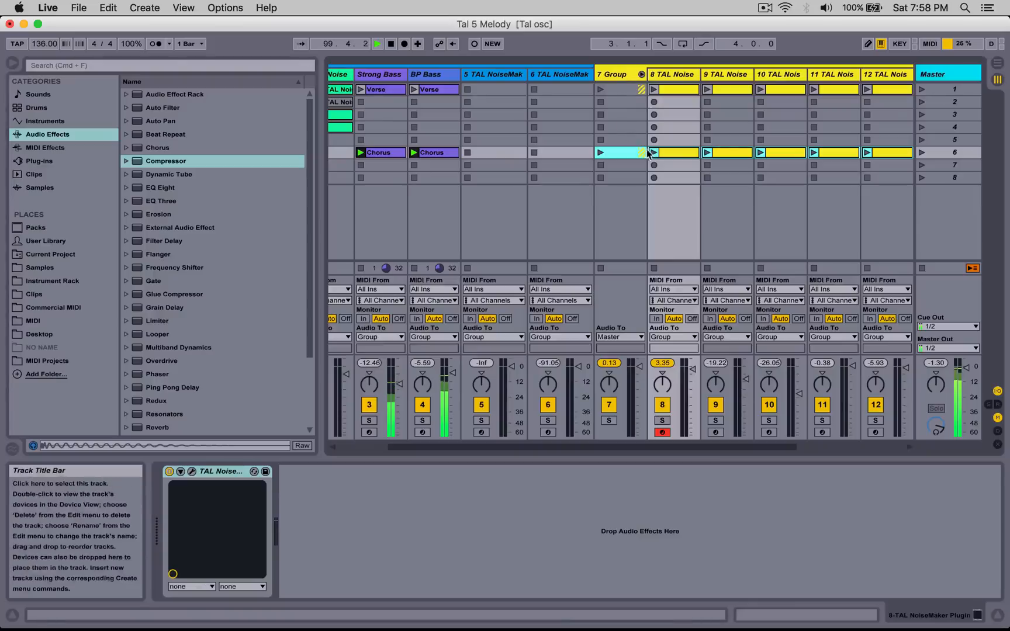
# Step: Launch the 7 Group's clips in scene 6 and select the Leads group
pyautogui.click(600, 152)
pyautogui.hscroll(5, 674, 173)
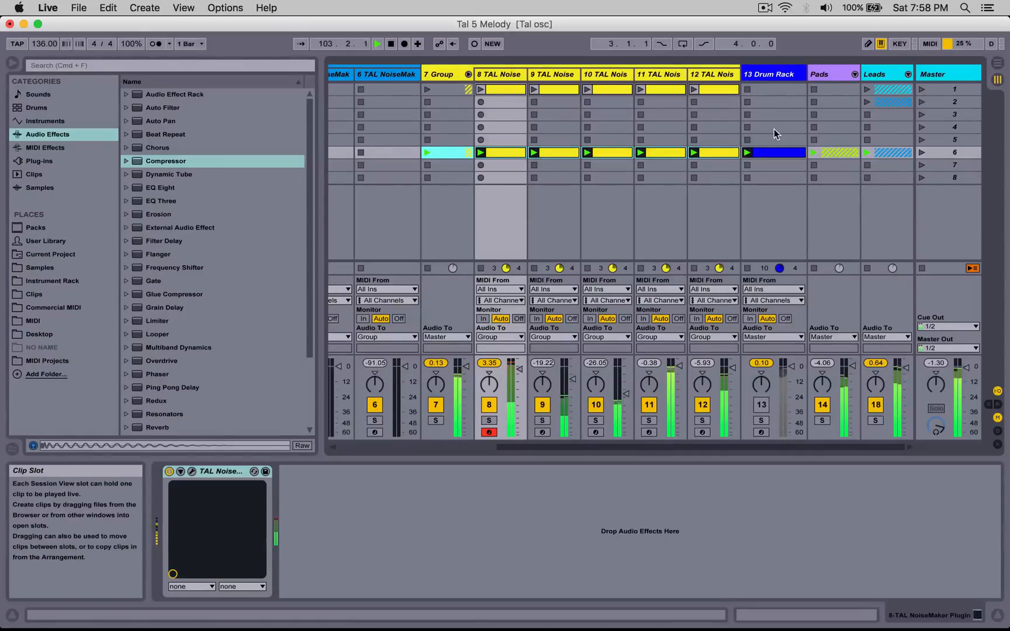
pyautogui.click(884, 75)
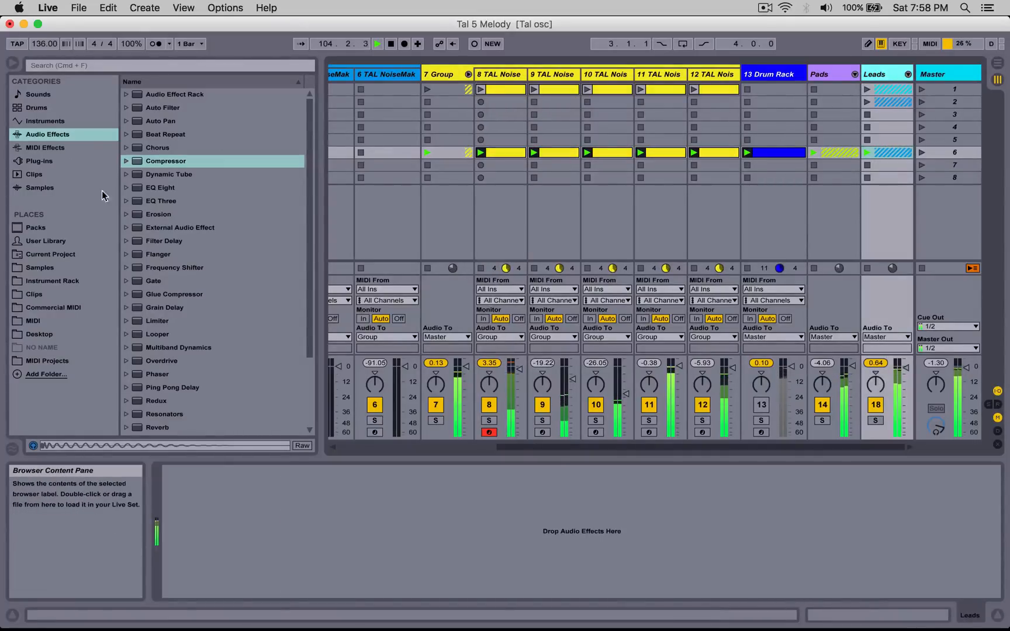
# Step: Add an EQ Eight audio effect to the Leads group
pyautogui.click(147, 201)
pyautogui.moveTo(153, 187); pyautogui.dragTo(328, 520)
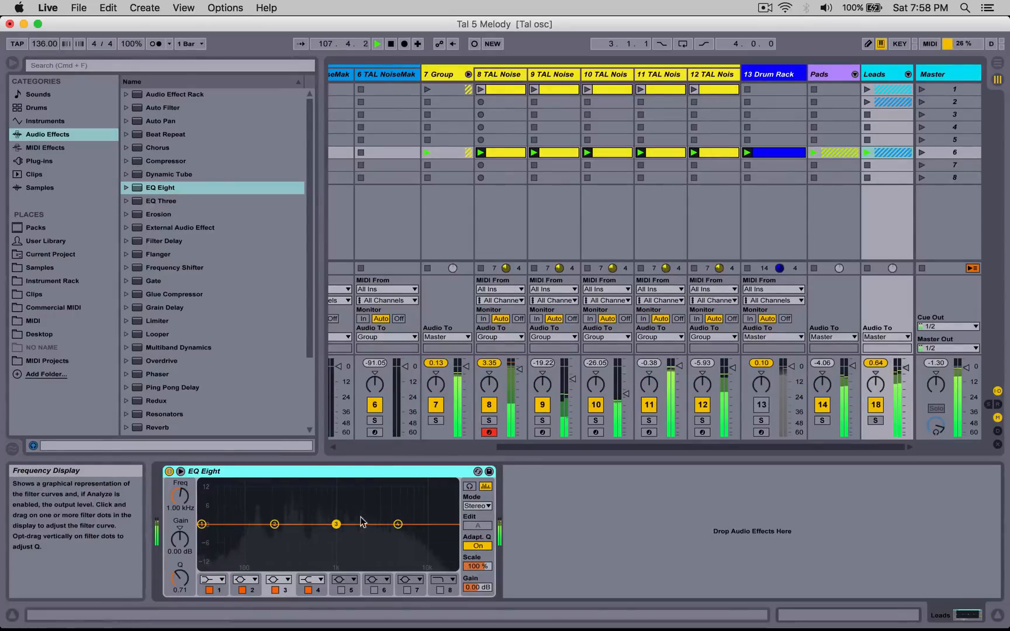
# Step: Unfold the Leads group and inspect the Saw track's TAL NoiseMaker settings, closing the plug-in window again
pyautogui.click(908, 75)
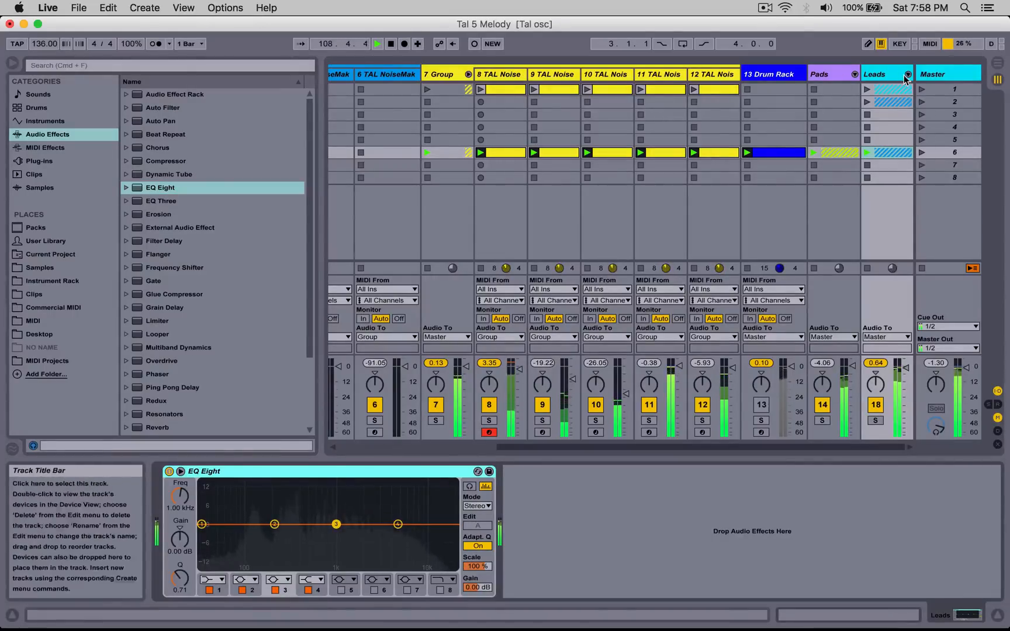
pyautogui.hscroll(3, 818, 74)
pyautogui.click(768, 74)
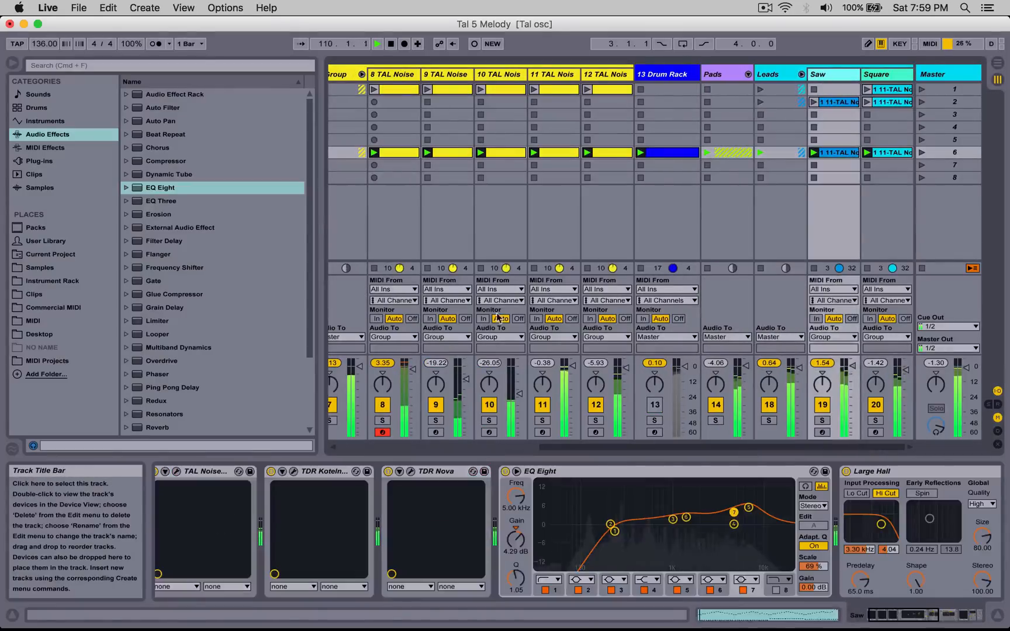
pyautogui.click(176, 471)
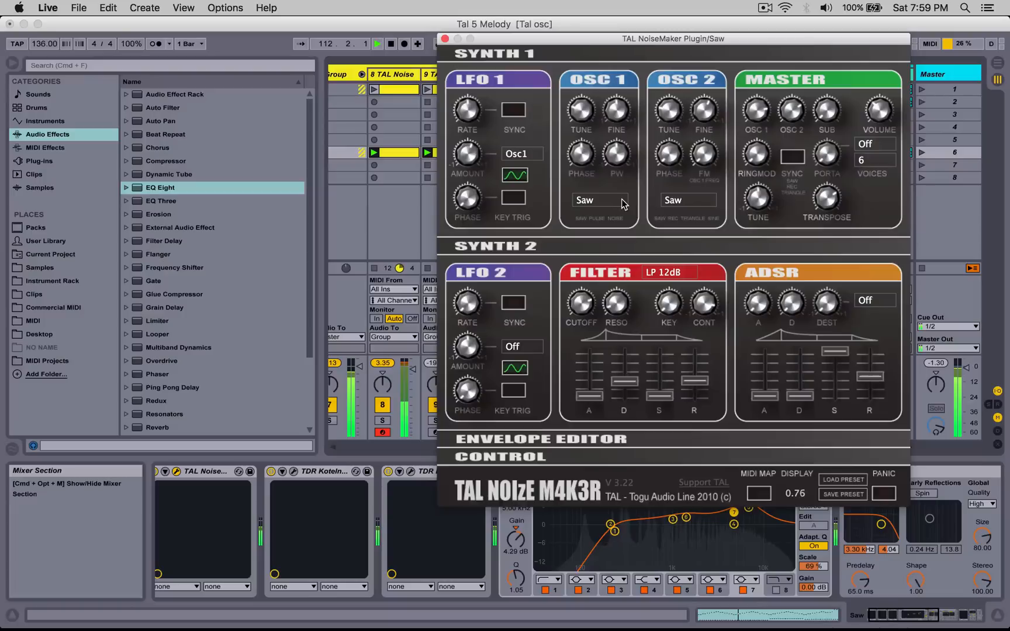
pyautogui.click(445, 40)
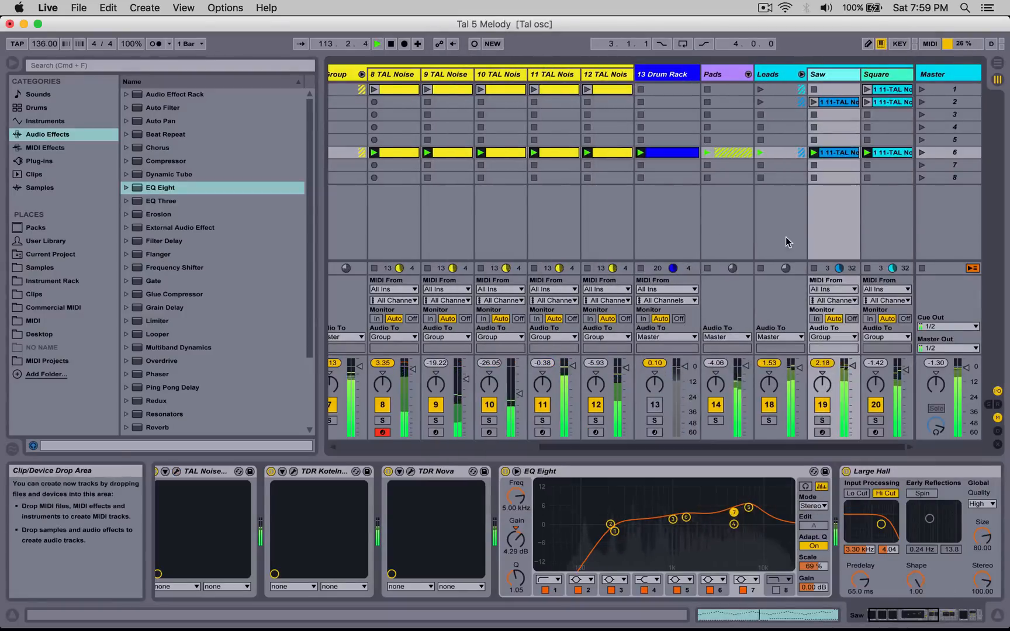
# Step: In the Leads group's EQ Eight, set band 3 to about 696 Hz and -2.65 dB, and band 2 to about 370 Hz with Q 1.94
pyautogui.click(763, 135)
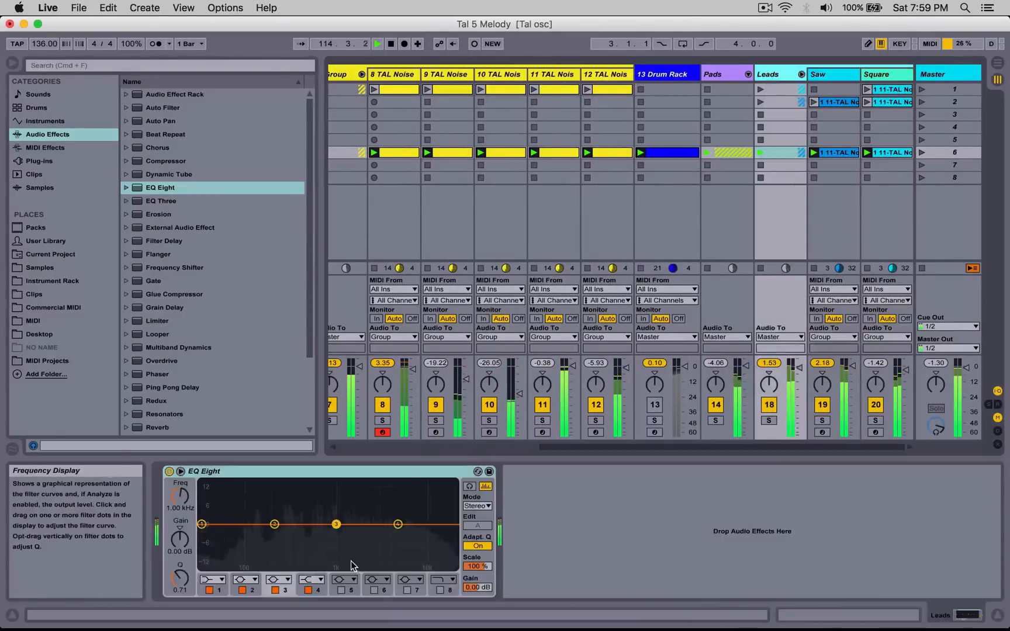
pyautogui.moveTo(335, 524); pyautogui.dragTo(322, 534)
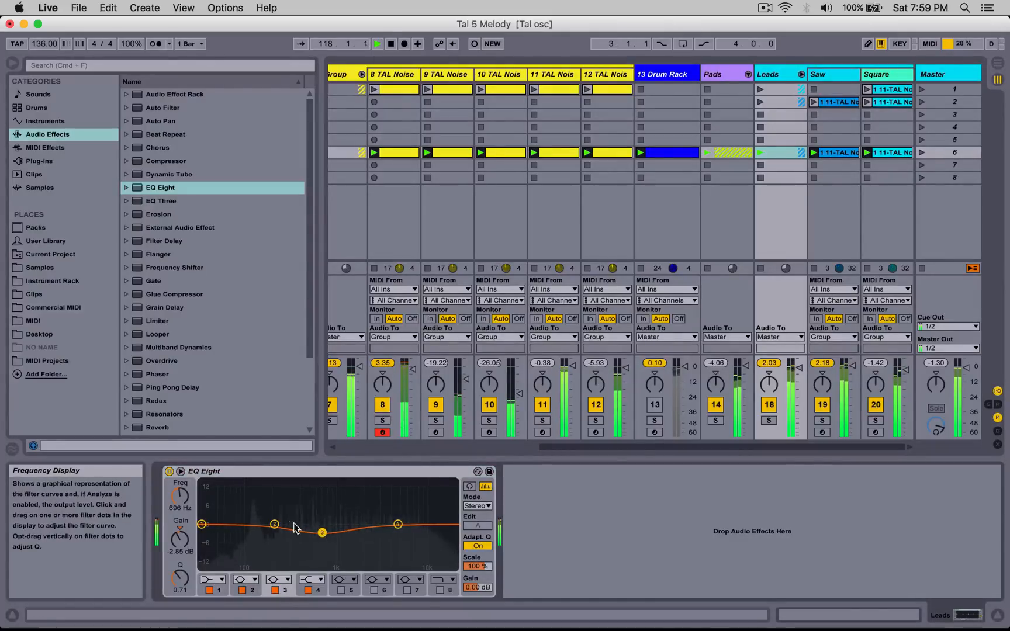
pyautogui.click(274, 525)
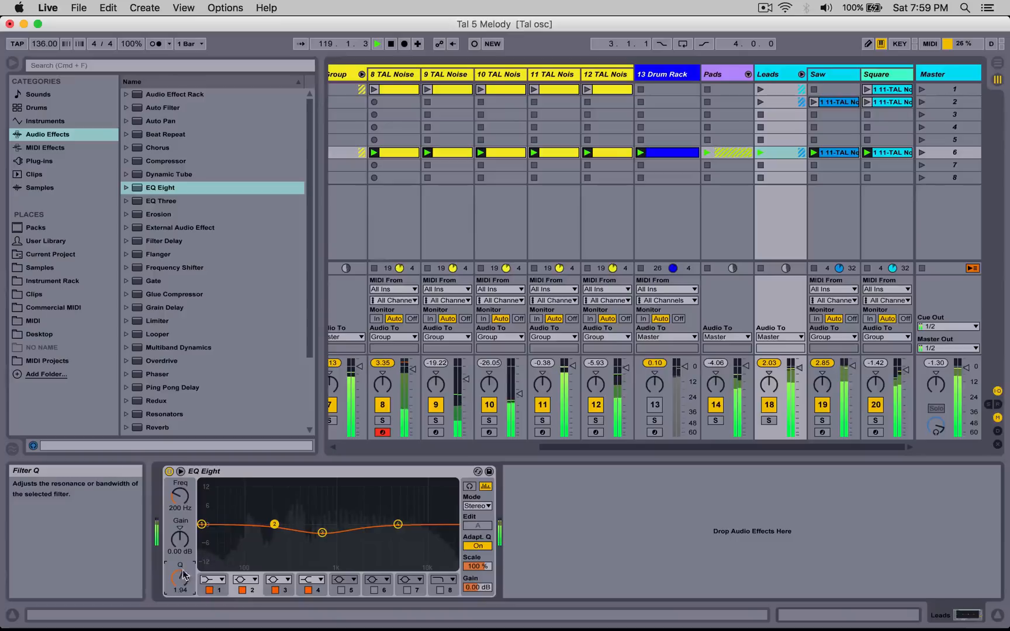
pyautogui.moveTo(179, 535); pyautogui.dragTo(179, 581)
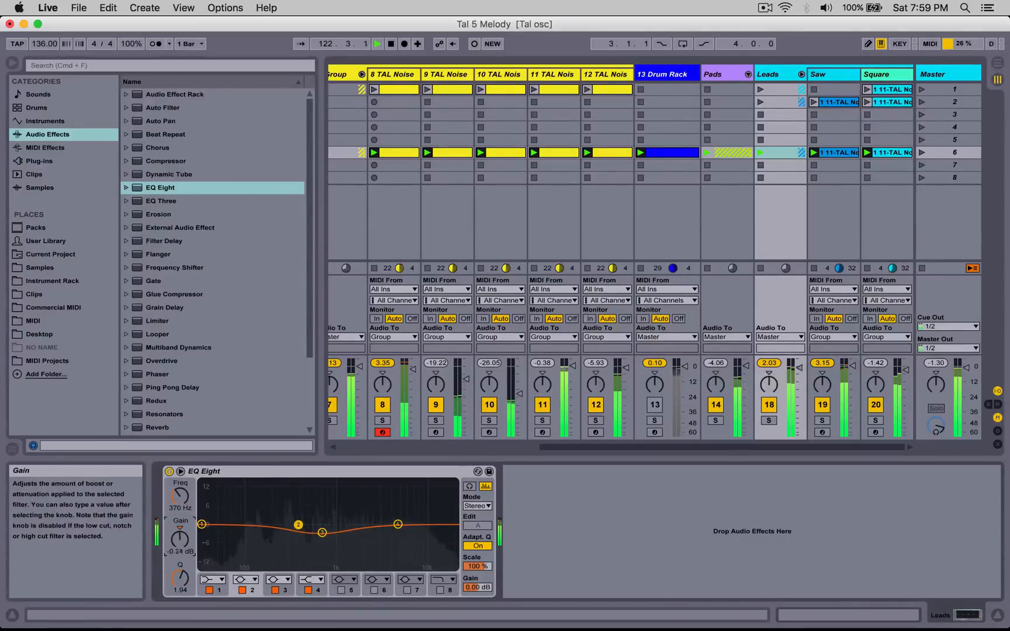
# Step: Turn band 1 of the Leads group's EQ Eight into a low cut at about 85.5 Hz
pyautogui.click(215, 582)
pyautogui.click(209, 513)
pyautogui.moveTo(179, 499); pyautogui.dragTo(179, 474)
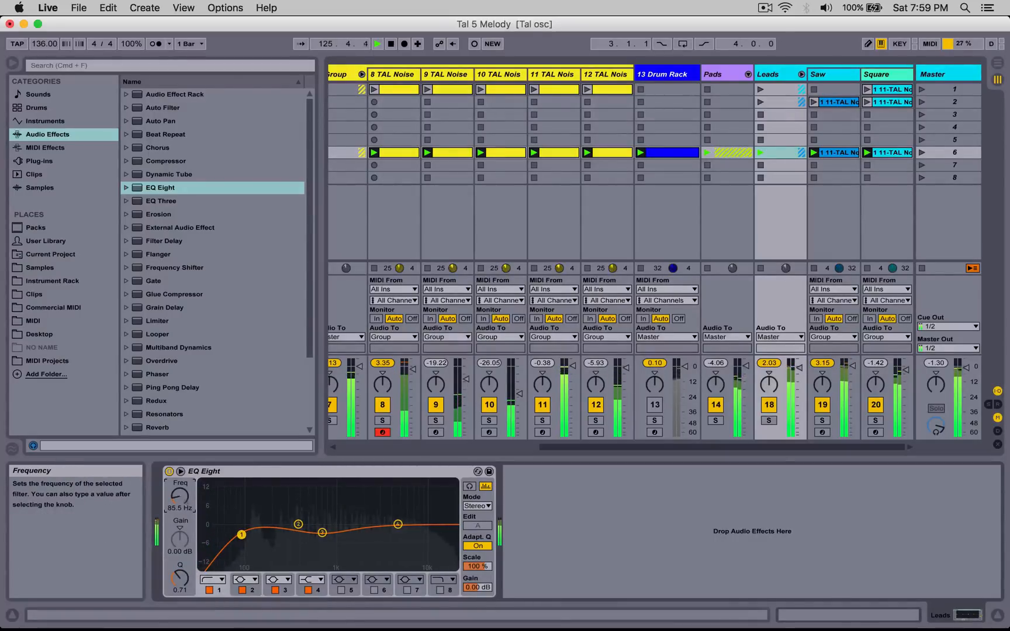
# Step: Enable band 5 of the Leads EQ Eight at about 5.94 kHz, -0.71 dB and Q 2.11, and fold the device
pyautogui.click(342, 590)
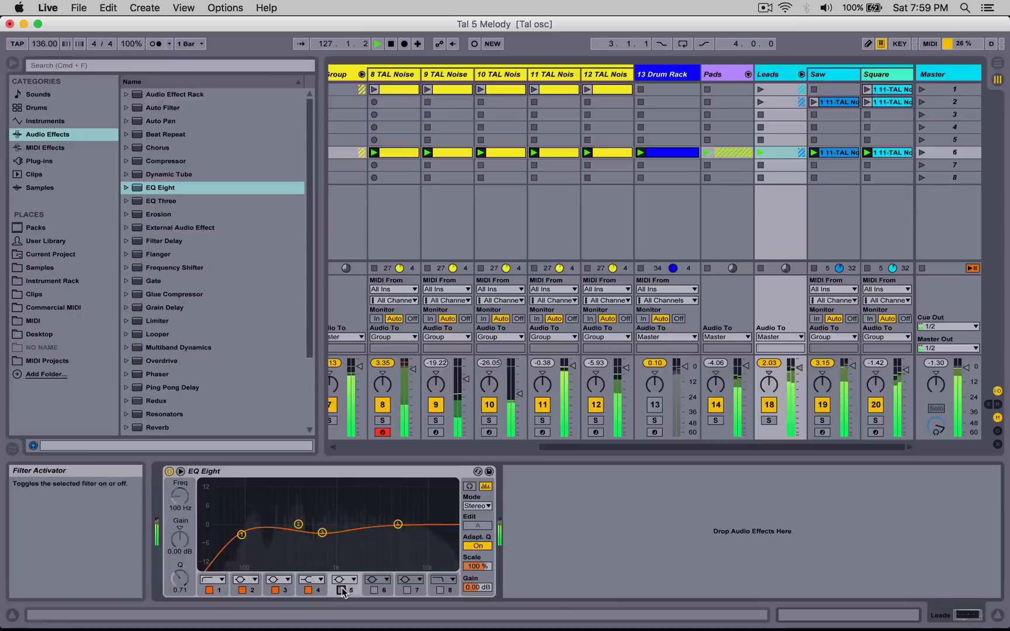
pyautogui.moveTo(249, 529); pyautogui.dragTo(266, 518)
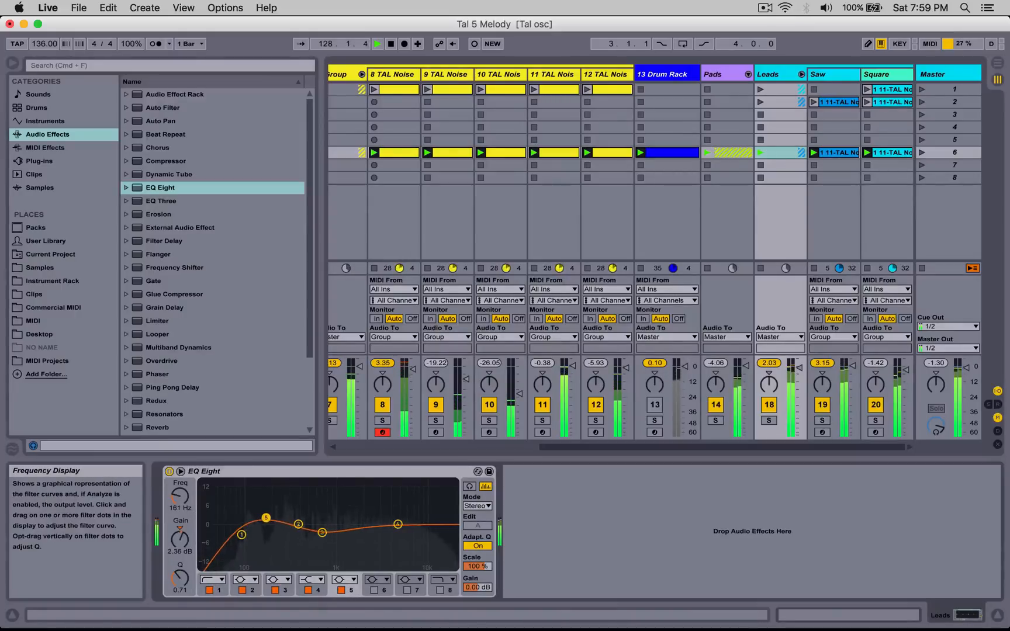
pyautogui.moveTo(179, 577); pyautogui.dragTo(183, 555)
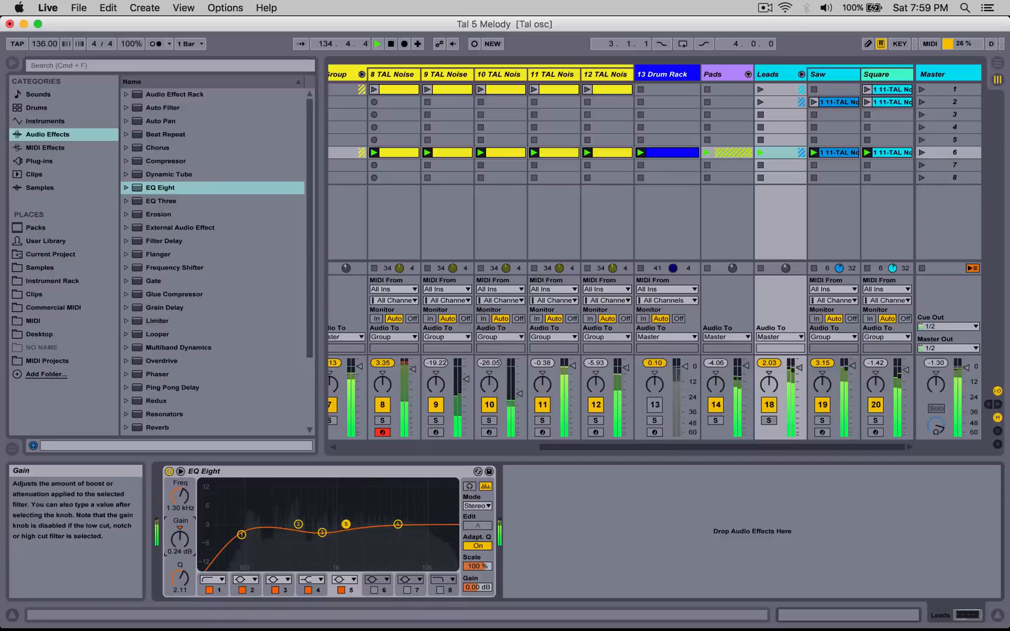
pyautogui.moveTo(346, 523); pyautogui.dragTo(404, 526)
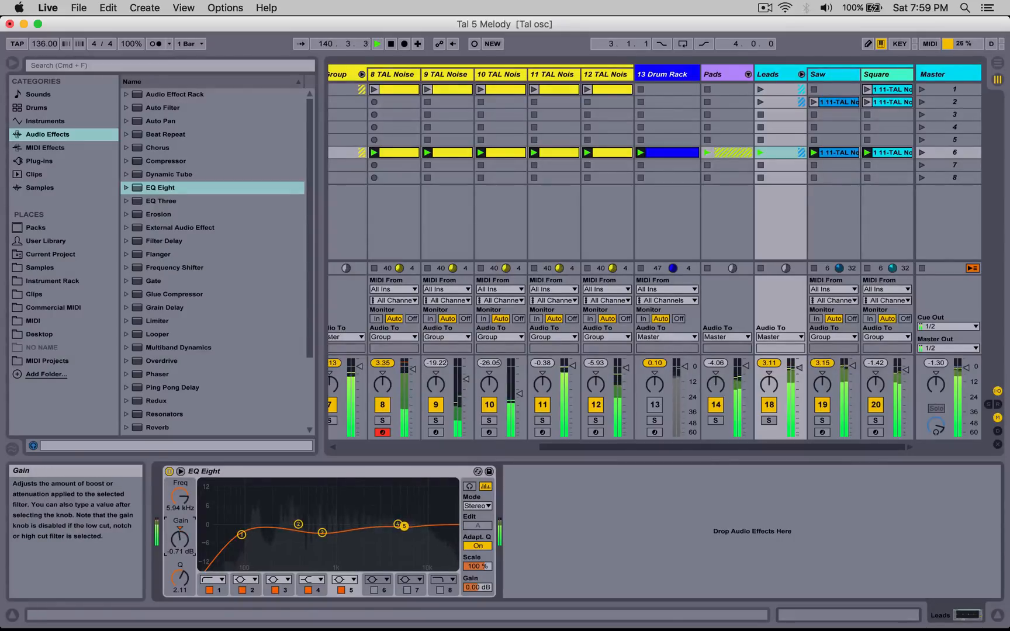
pyautogui.doubleClick(237, 471)
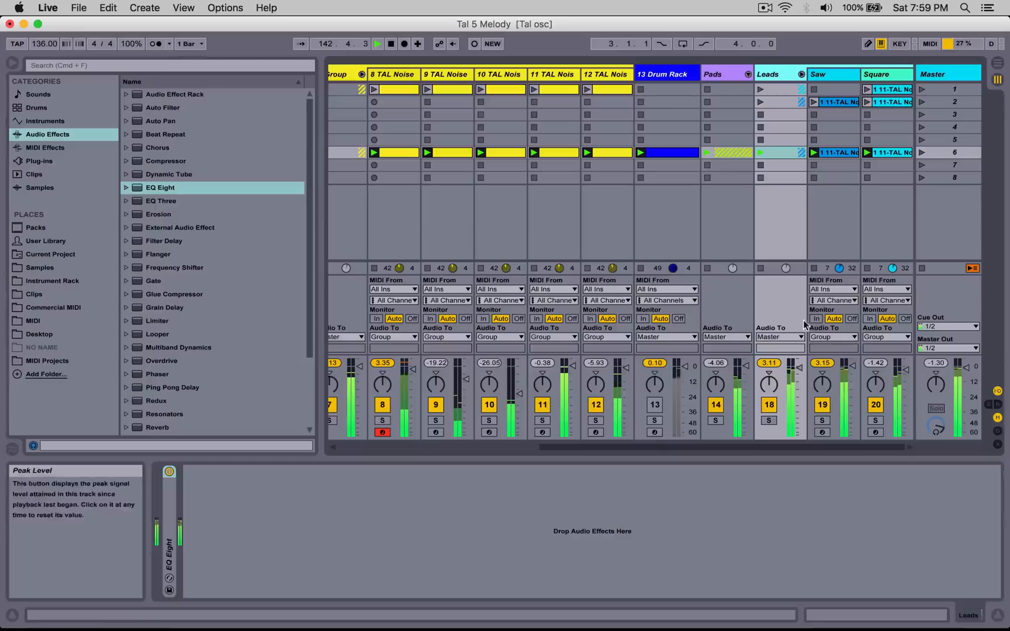
# Step: Add the SideChain compressor preset to the Leads group with 10 ms lookahead and 9-TAL Noise as the sidechain source
pyautogui.click(138, 163)
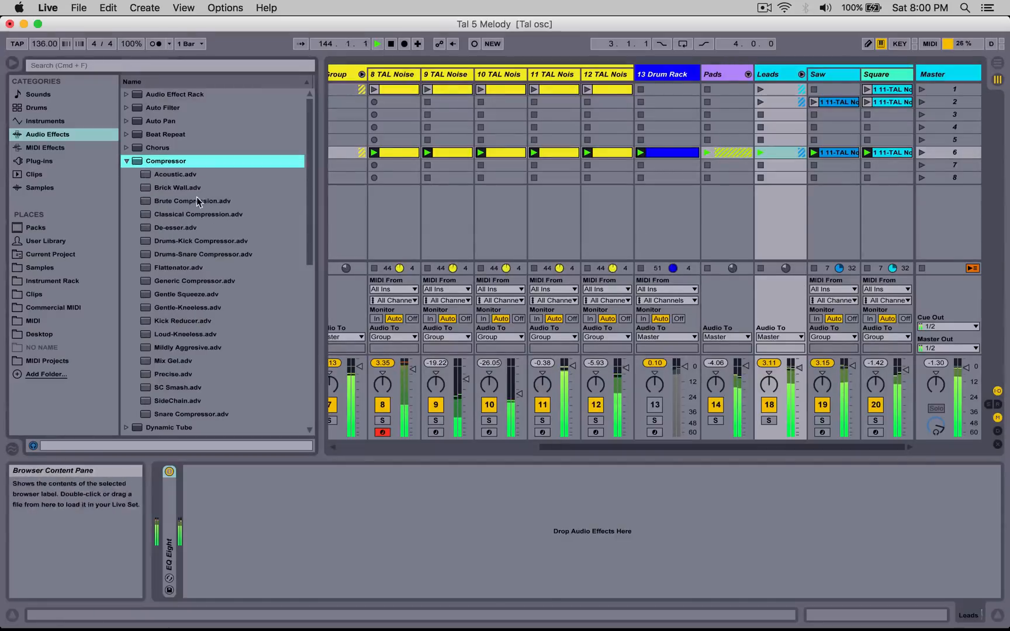
pyautogui.moveTo(169, 400); pyautogui.dragTo(234, 504)
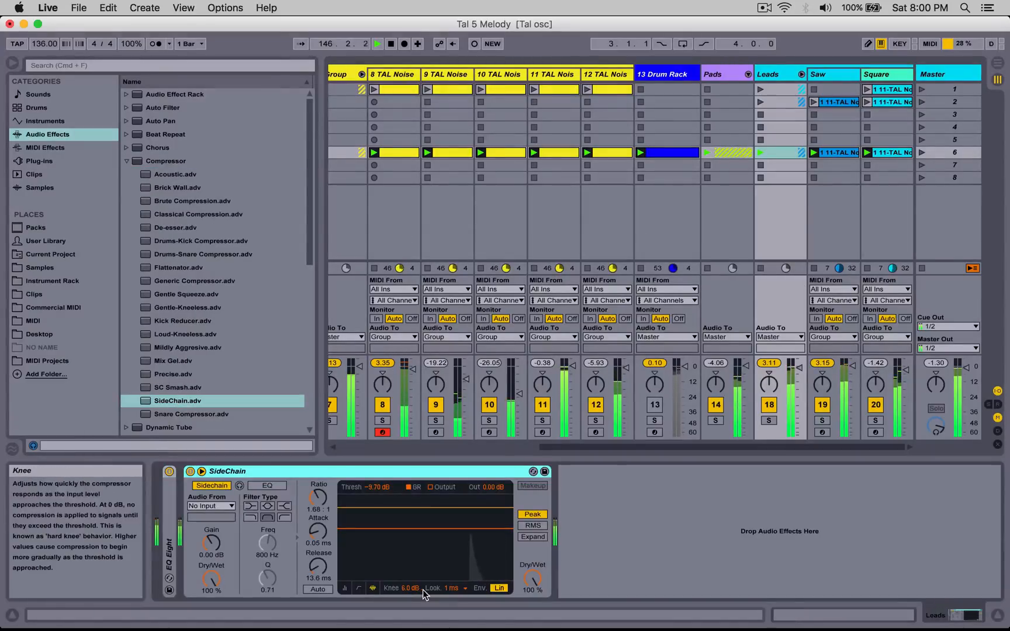
pyautogui.click(453, 588)
pyautogui.click(453, 621)
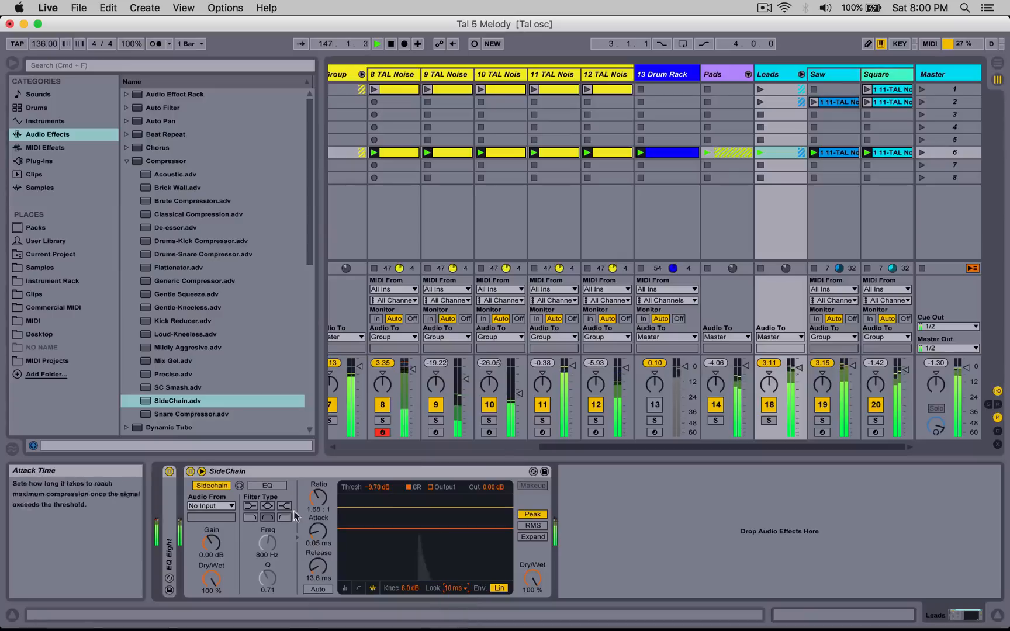
pyautogui.click(211, 506)
pyautogui.click(221, 338)
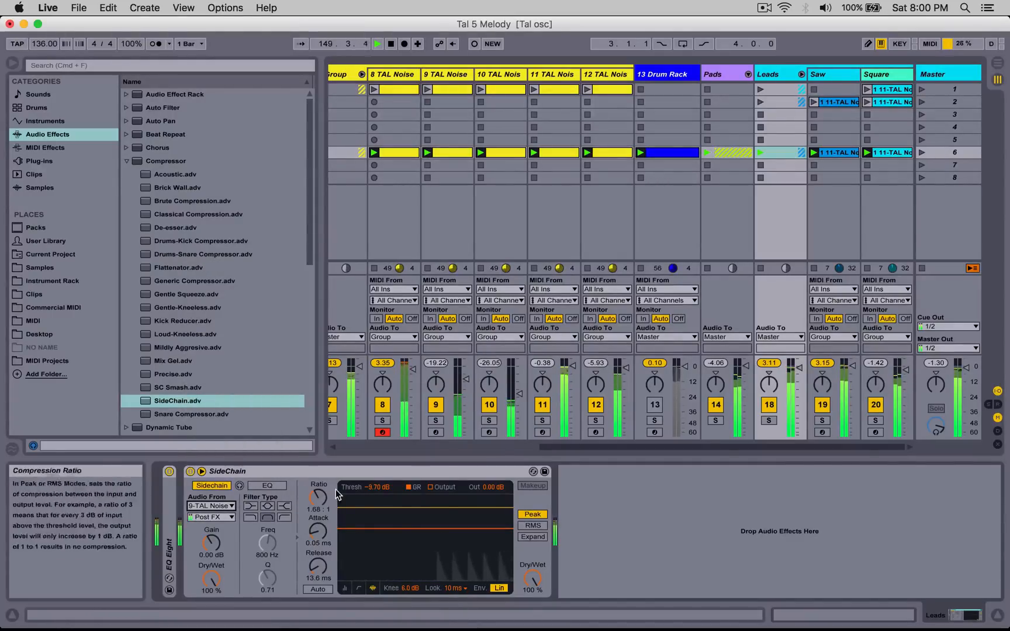
# Step: Set the Leads SideChain compressor to a -26.5 dB threshold, 1.77:1 ratio and 53.6 ms release
pyautogui.moveTo(420, 529); pyautogui.dragTo(421, 570)
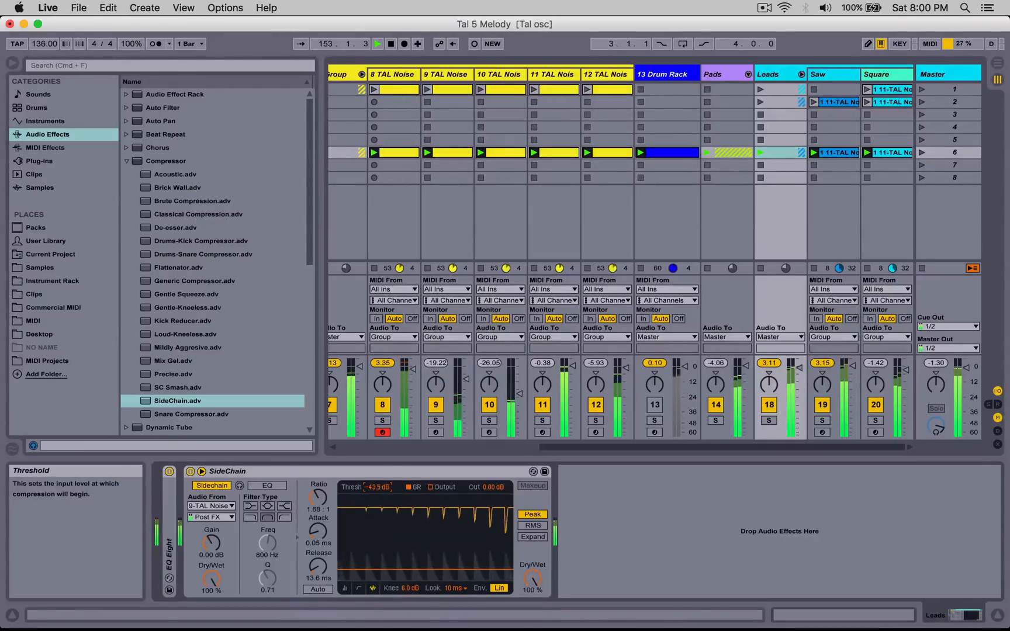
pyautogui.moveTo(319, 563); pyautogui.dragTo(318, 560)
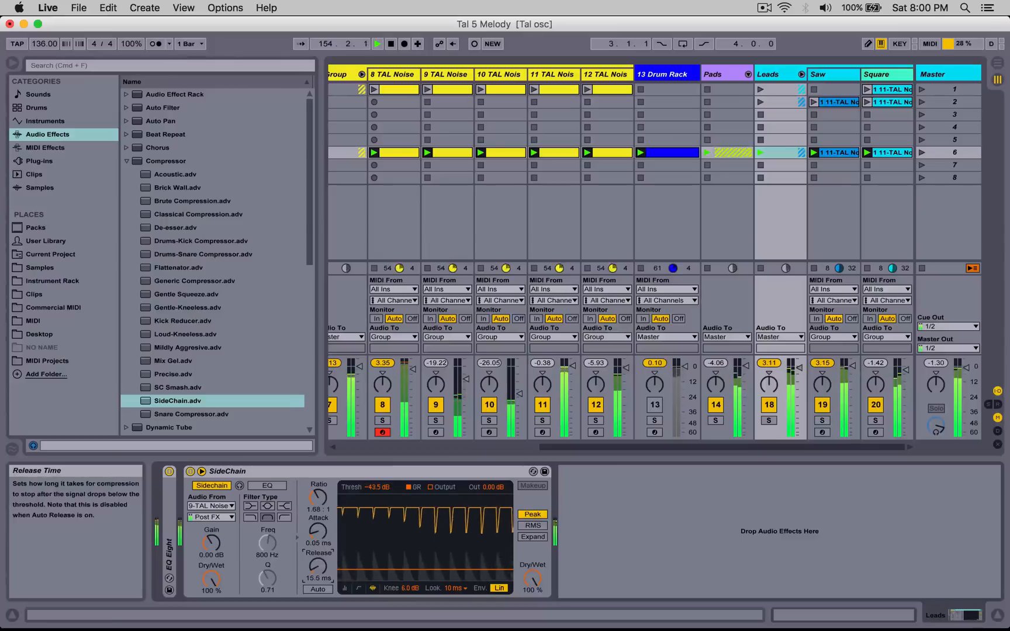
pyautogui.click(317, 497)
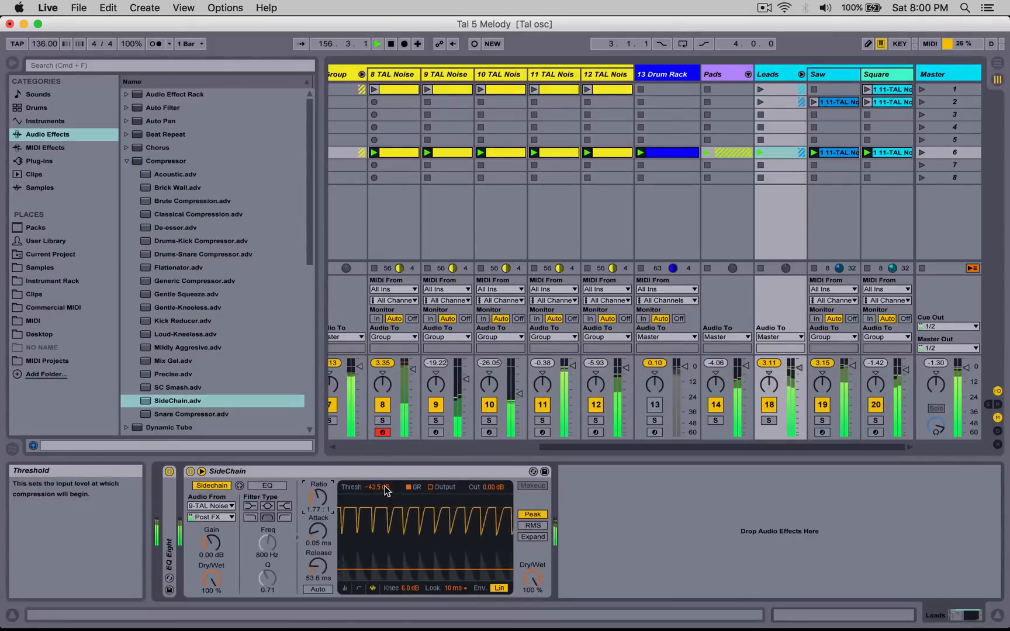
pyautogui.moveTo(378, 487); pyautogui.dragTo(378, 484)
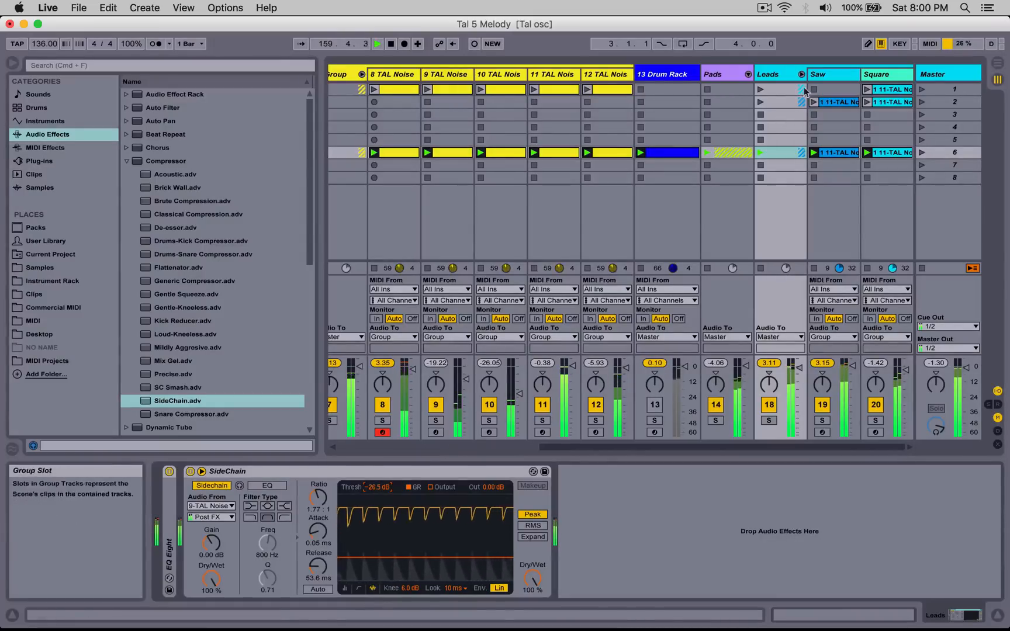
# Step: Adjust the filter cutoff in the Saw track's TAL NoiseMaker and close the plug-in window
pyautogui.click(820, 74)
pyautogui.click(176, 472)
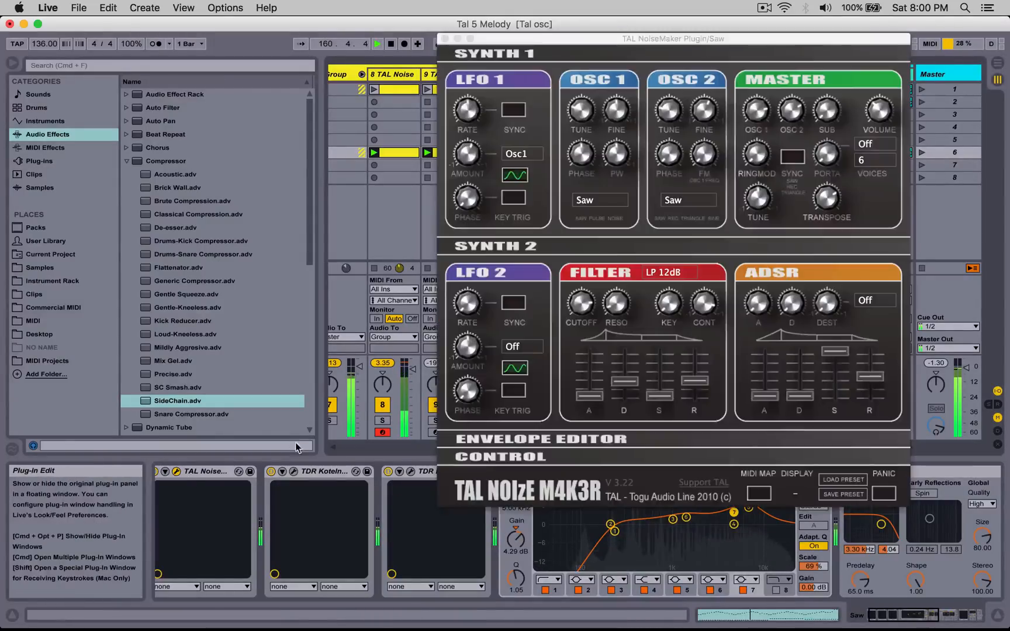
pyautogui.click(584, 301)
pyautogui.moveTo(572, 359); pyautogui.dragTo(567, 403)
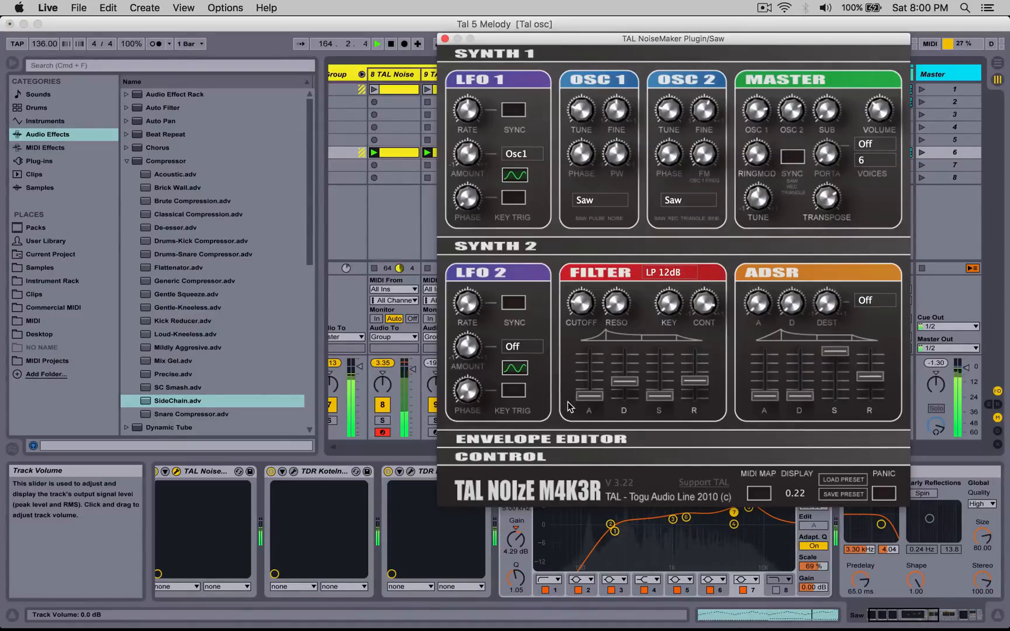
pyautogui.click(445, 39)
# Step: In BP Bass's EQ Eight, enable band 5 at about 612 Hz, -5.08 dB, Q 0.85, and move band 3 to about 1.47 kHz, -2.85 dB
pyautogui.hscroll(-5, 399, 77)
pyautogui.click(511, 76)
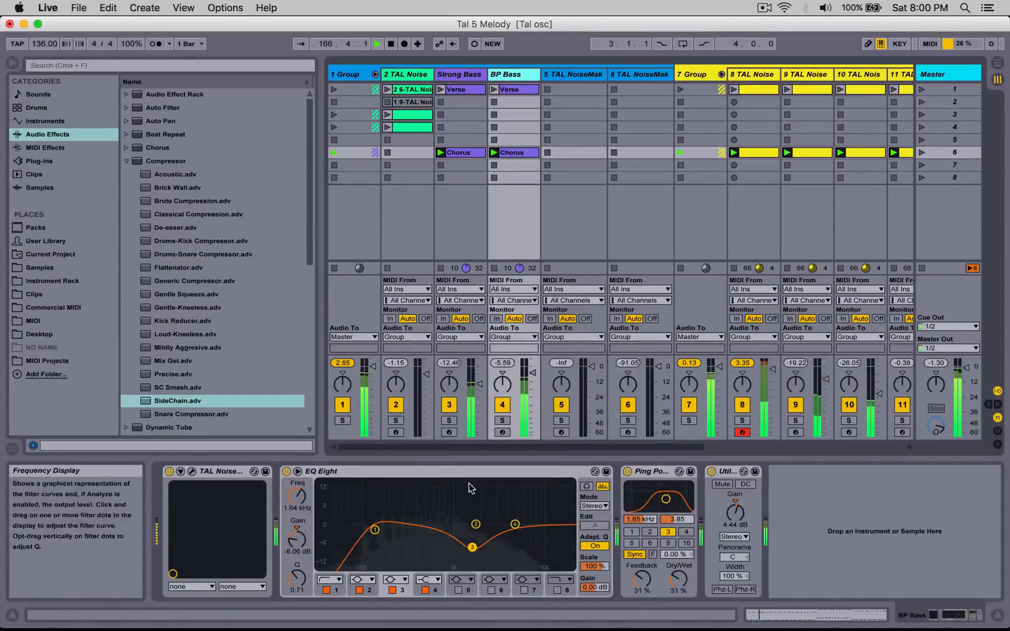
pyautogui.click(458, 590)
pyautogui.moveTo(386, 502); pyautogui.dragTo(429, 502)
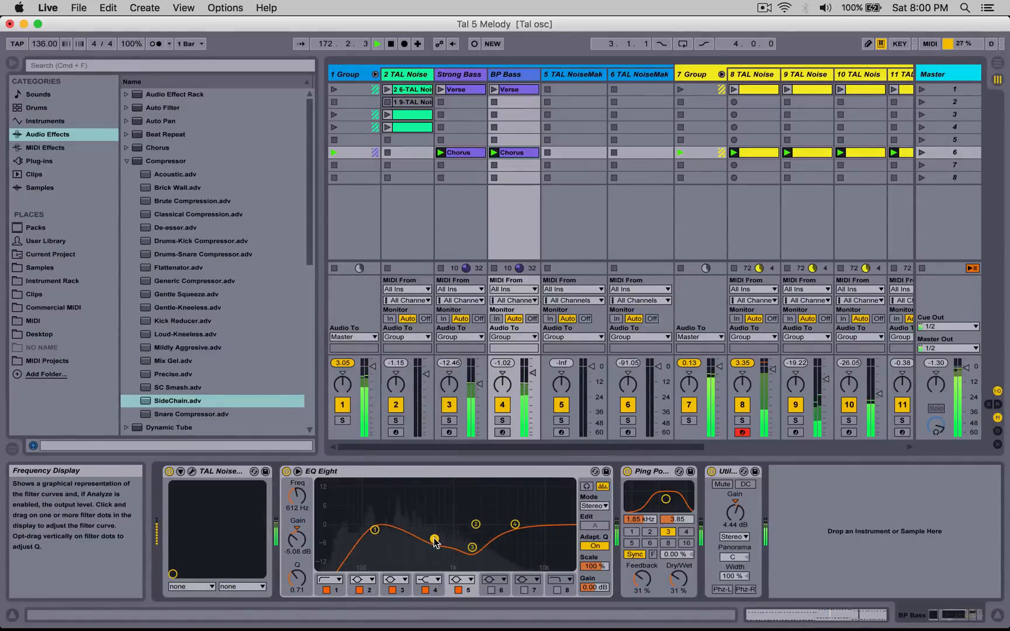
pyautogui.moveTo(296, 578); pyautogui.dragTo(296, 578)
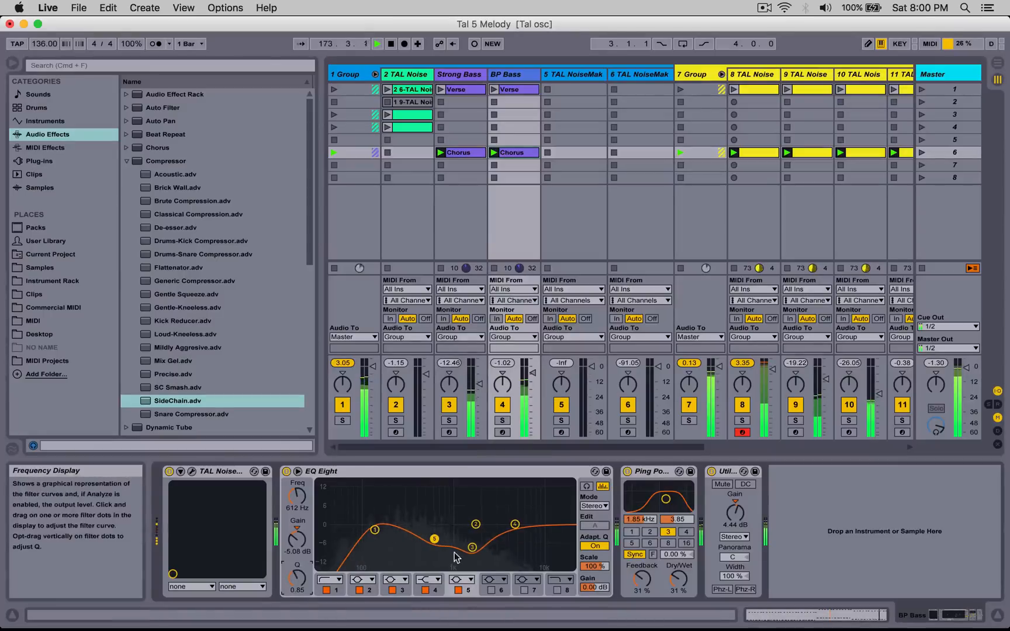
pyautogui.click(472, 547)
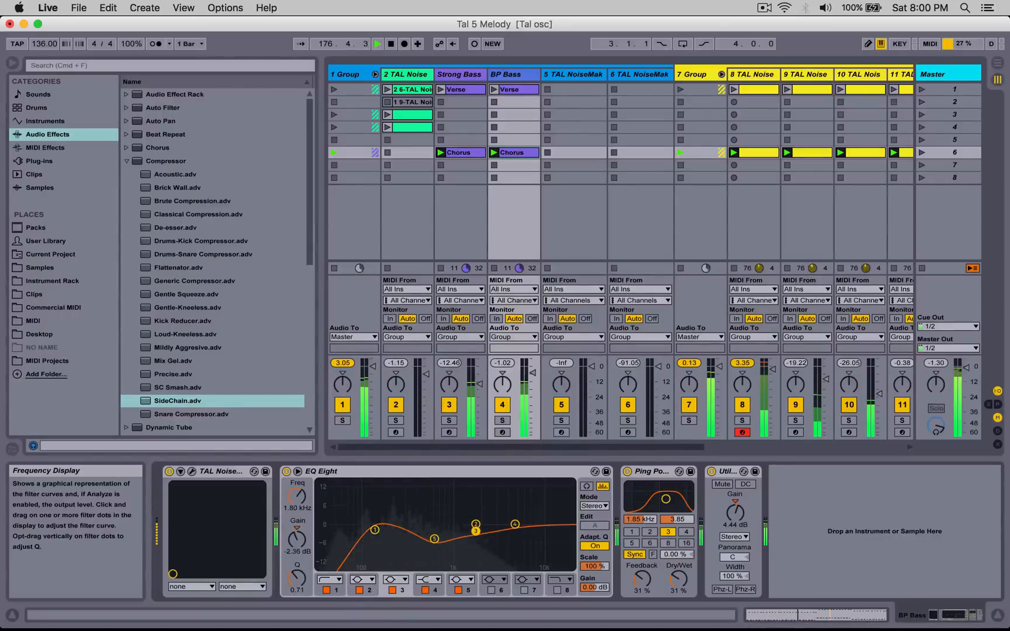
pyautogui.moveTo(473, 531); pyautogui.dragTo(468, 533)
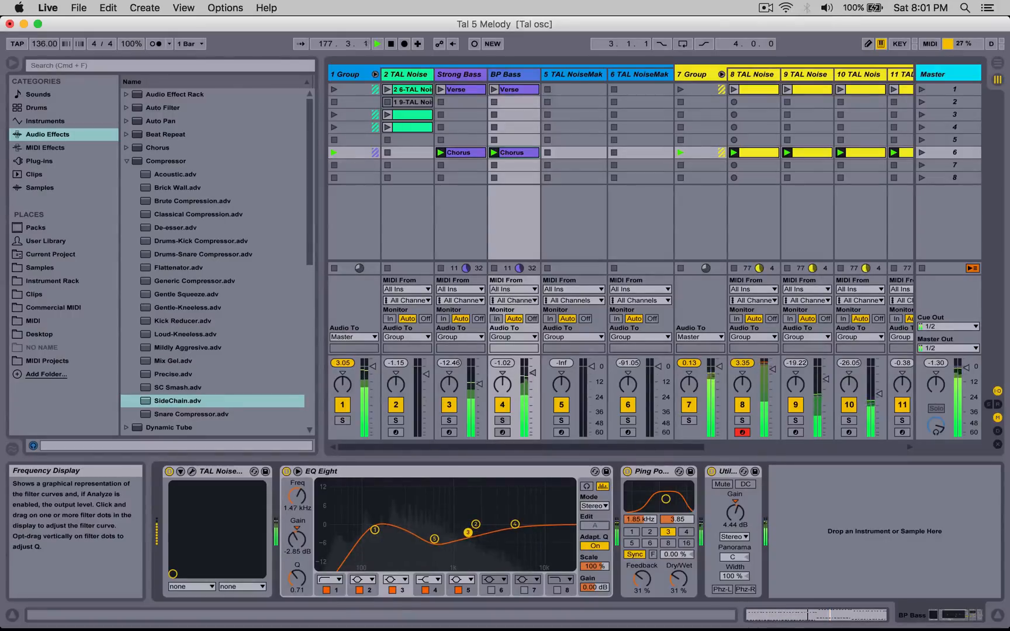
# Step: Enable a band 6 boost around 204 Hz in BP Bass's EQ Eight and lower the band 1 low cut to about 83.5 Hz
pyautogui.click(492, 590)
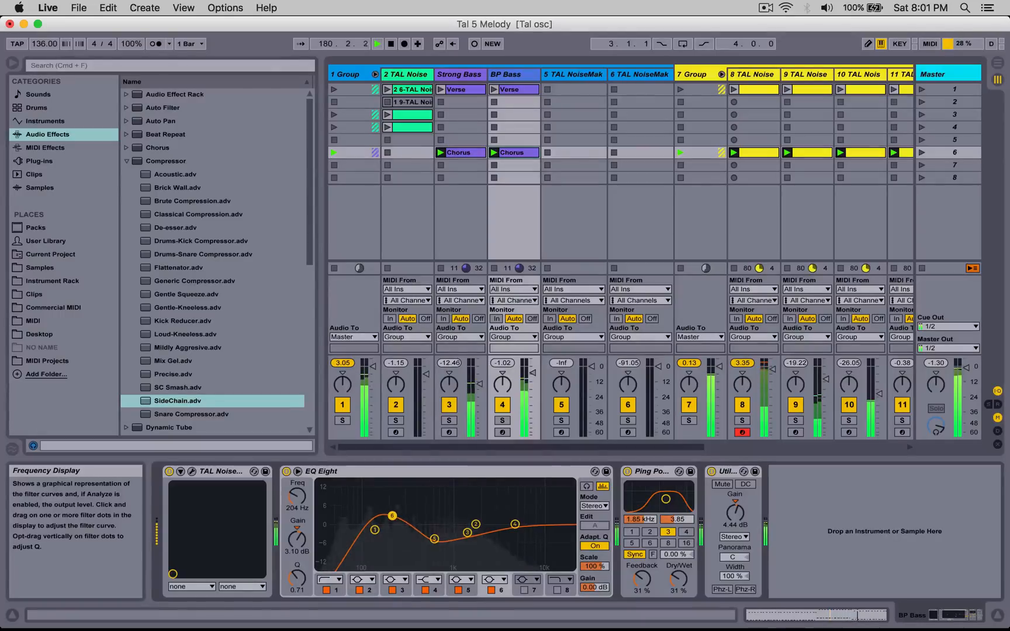
pyautogui.moveTo(374, 528); pyautogui.dragTo(371, 530)
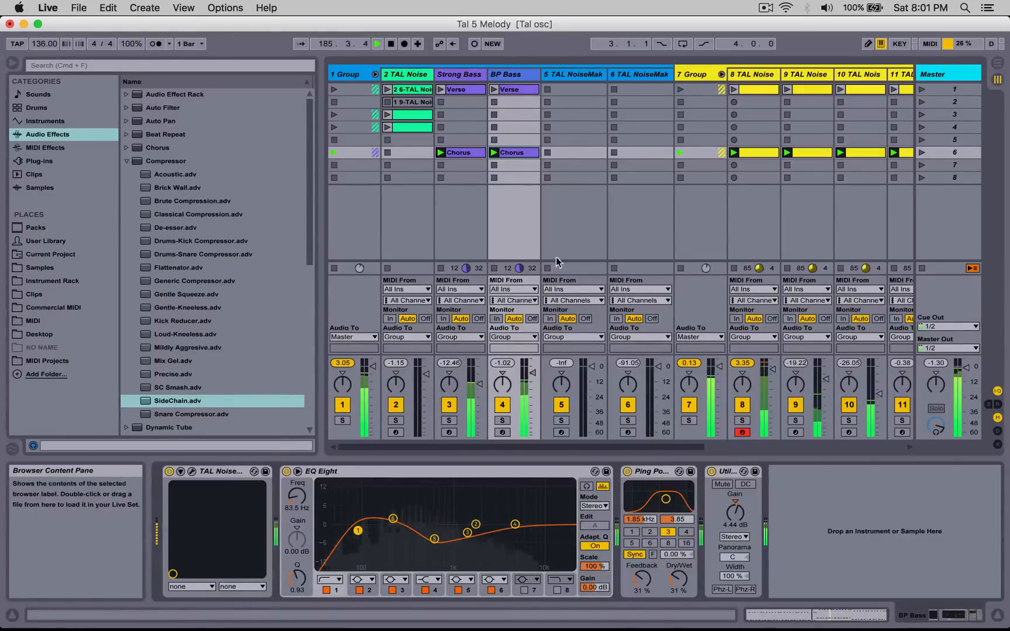
# Step: Fold the 7 Group and add an EQ Eight after the Gate on the Pads group
pyautogui.click(721, 74)
pyautogui.click(817, 75)
pyautogui.hscroll(2, 350, 227)
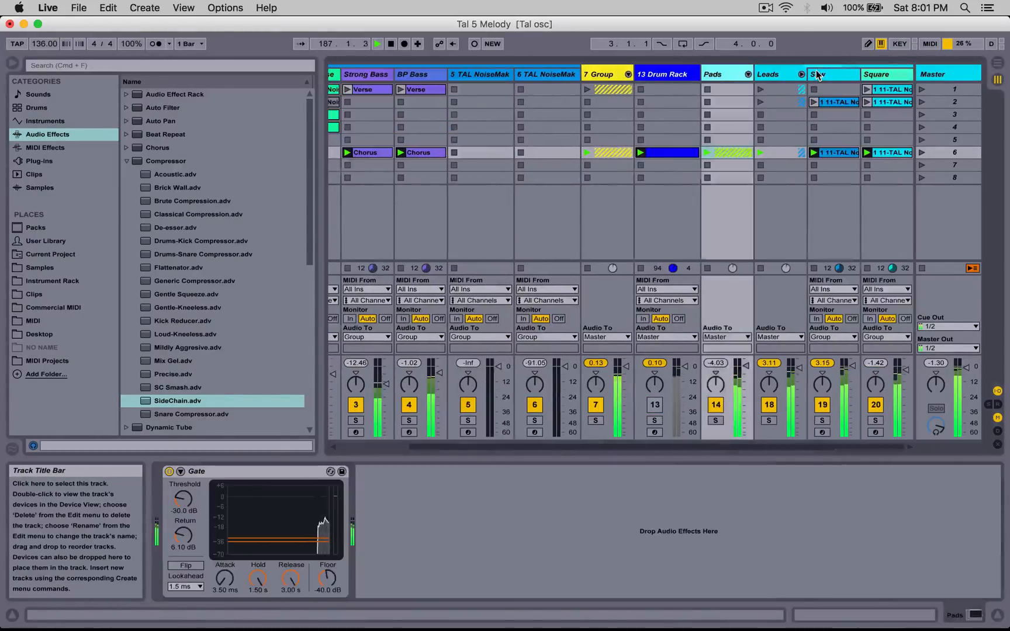
pyautogui.click(75, 160)
pyautogui.click(65, 135)
pyautogui.click(126, 161)
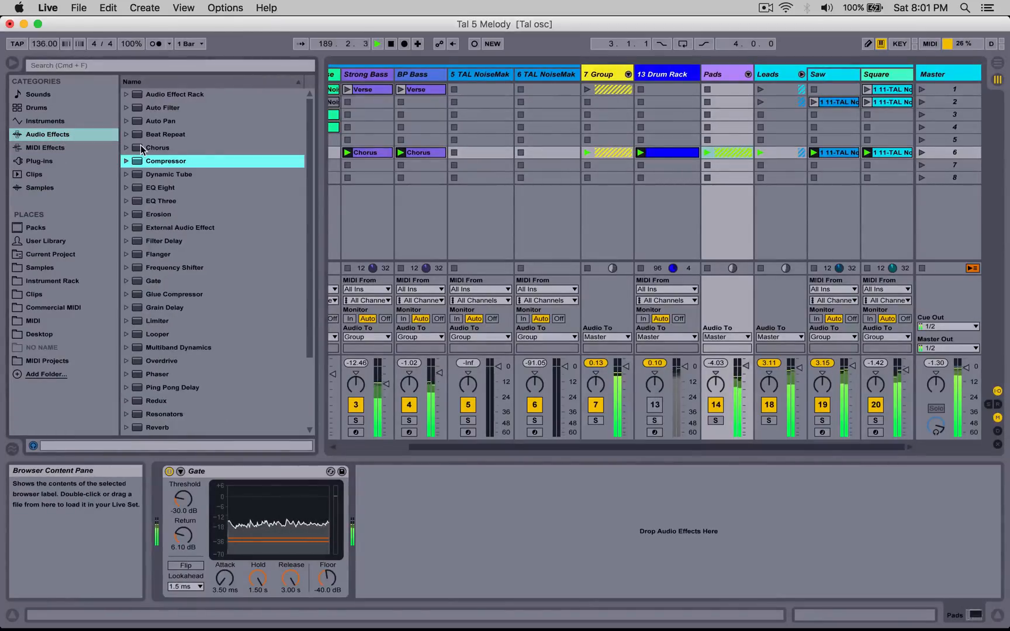
pyautogui.moveTo(156, 192); pyautogui.dragTo(494, 532)
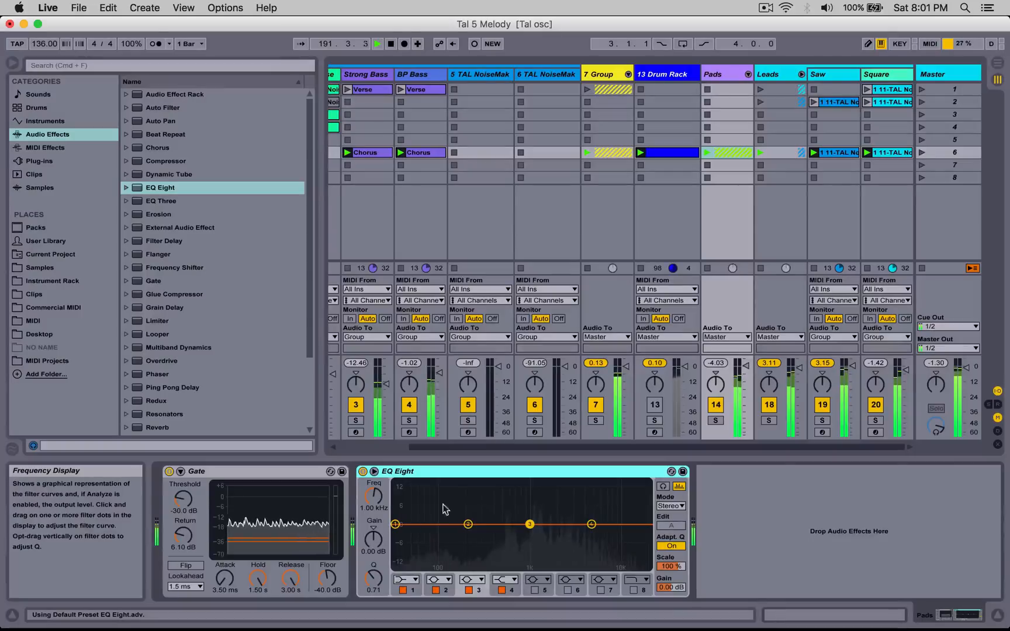
# Step: In the Pads EQ Eight, cut band 3 at about 1.14 kHz by -5.83 dB with Q 2.39, and set the output gain to 0.75 dB
pyautogui.moveTo(530, 524); pyautogui.dragTo(534, 502)
pyautogui.moveTo(373, 579); pyautogui.dragTo(376, 555)
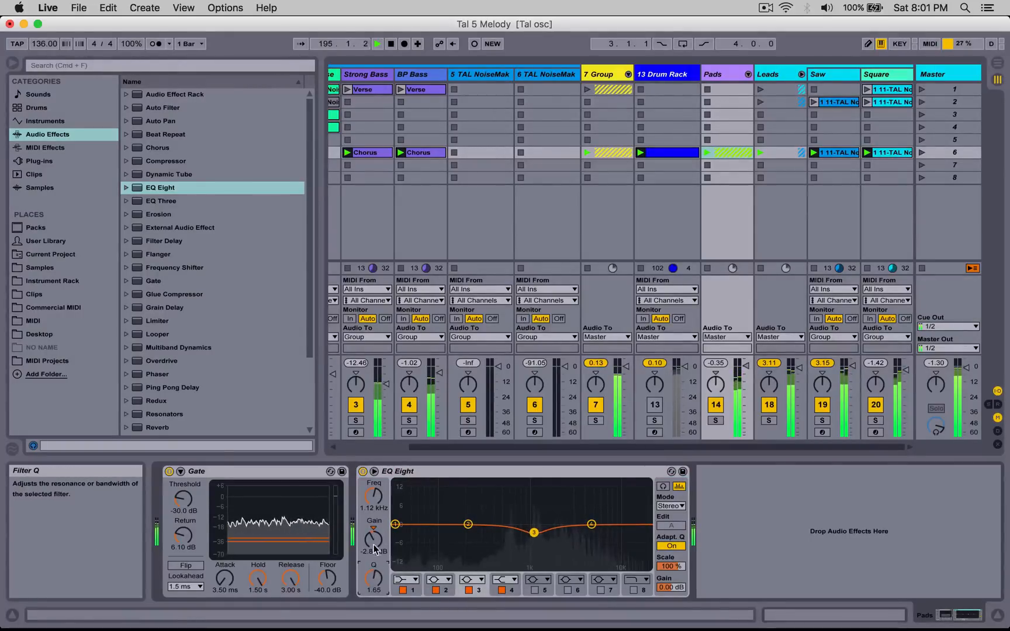
pyautogui.moveTo(374, 552); pyautogui.dragTo(374, 558)
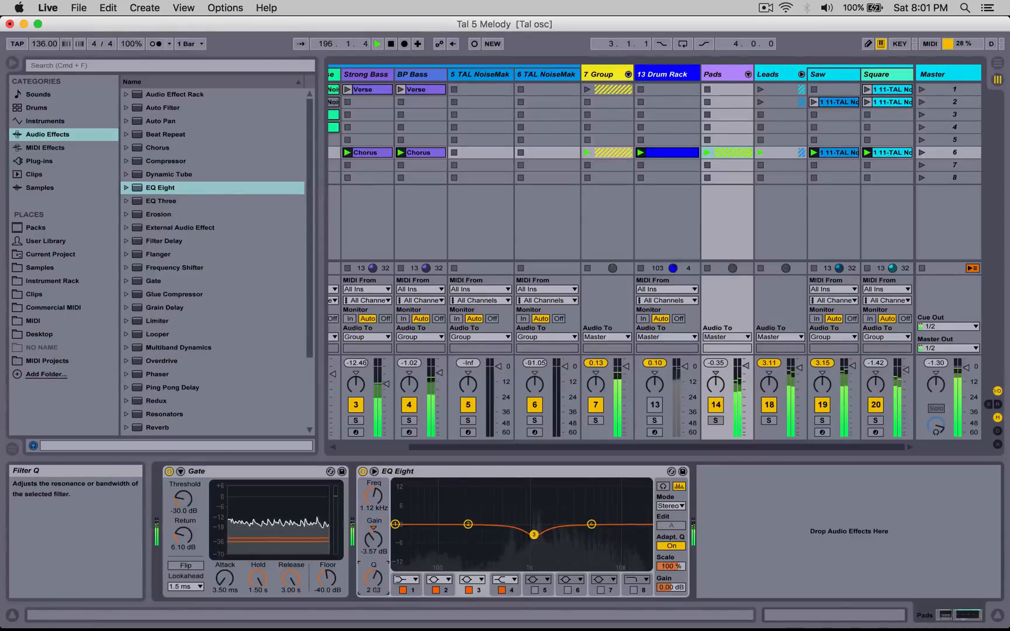
pyautogui.click(372, 550)
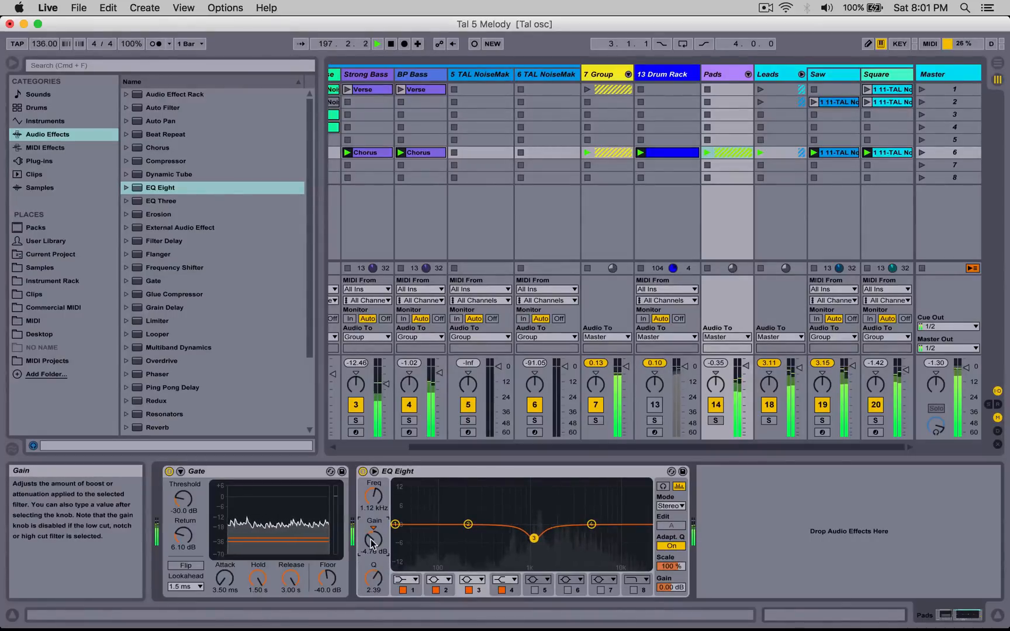
pyautogui.click(671, 587)
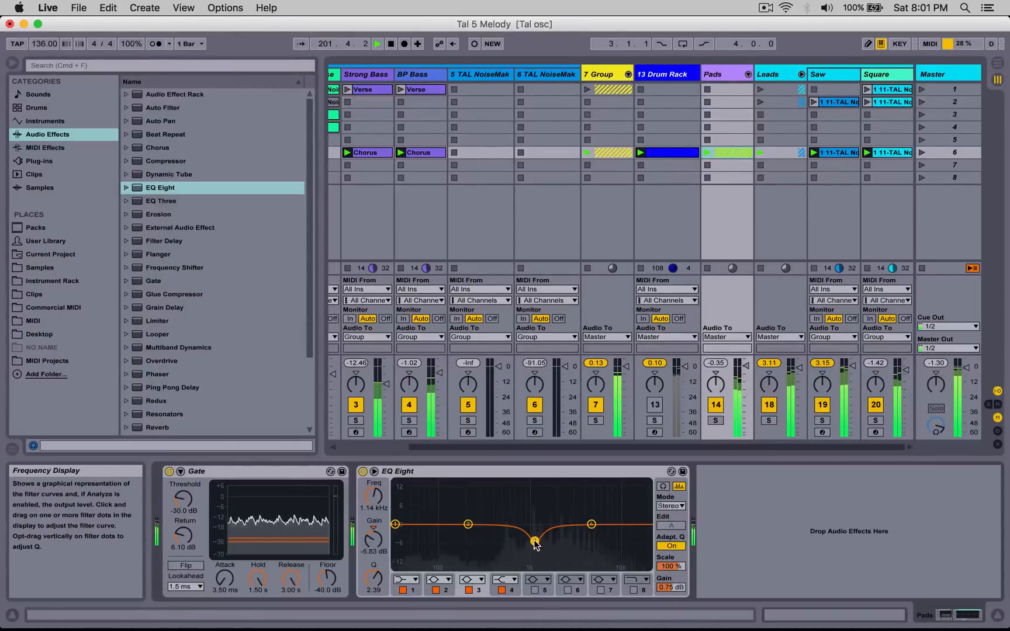
# Step: Enable band 5 in the Pads EQ Eight, sweep it with a narrow boost, and settle on a cut at 625 Hz, -4.05 dB, Q 2.49
pyautogui.click(535, 590)
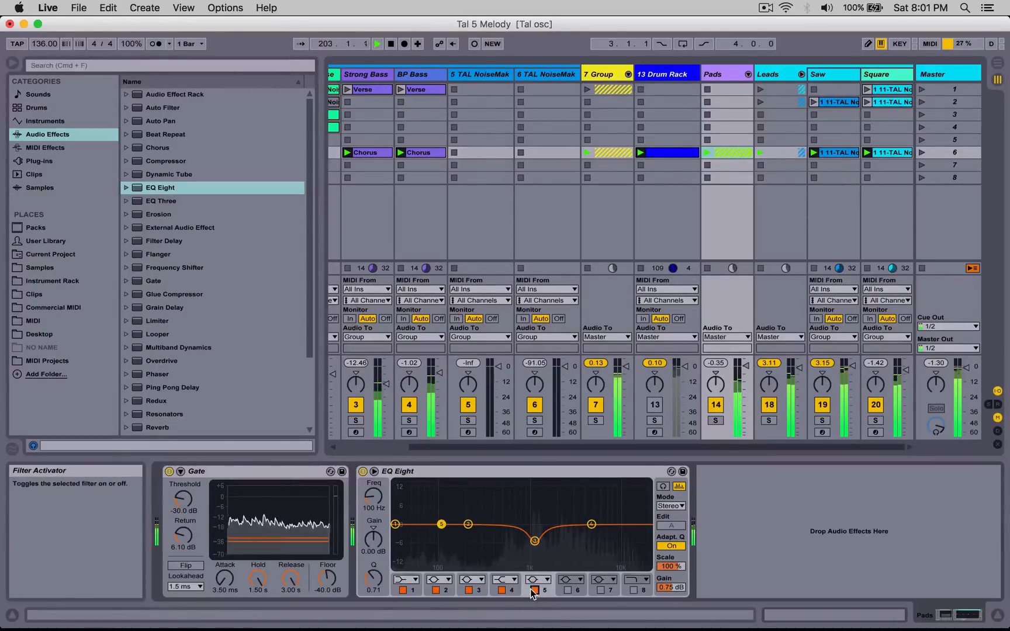
pyautogui.moveTo(443, 525); pyautogui.dragTo(494, 525)
pyautogui.moveTo(373, 578); pyautogui.dragTo(373, 491)
pyautogui.moveTo(373, 539); pyautogui.dragTo(373, 535)
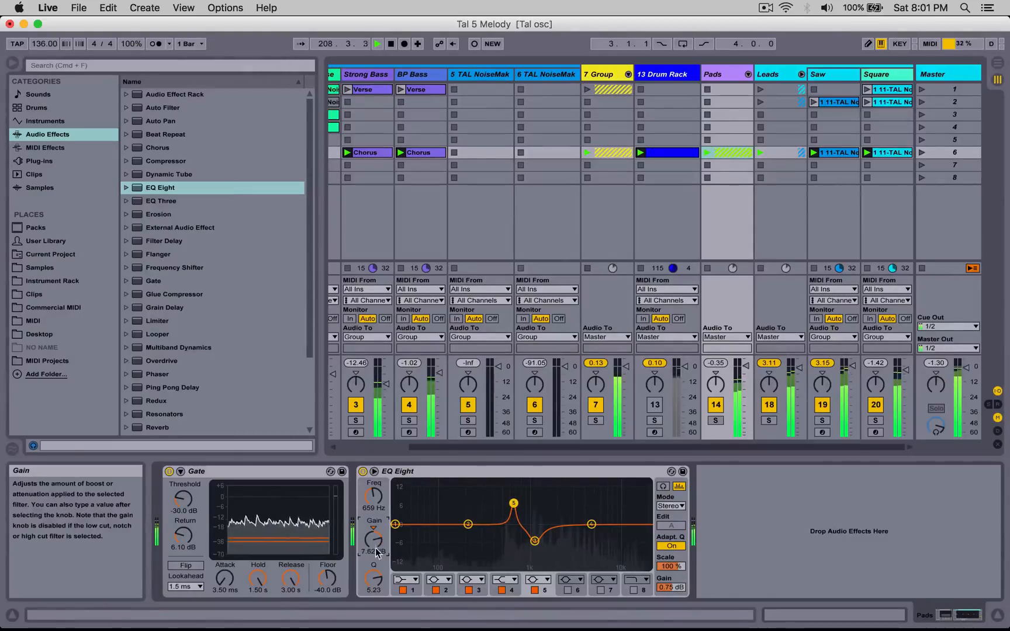
pyautogui.moveTo(373, 579); pyautogui.dragTo(373, 590)
pyautogui.moveTo(371, 543); pyautogui.dragTo(372, 541)
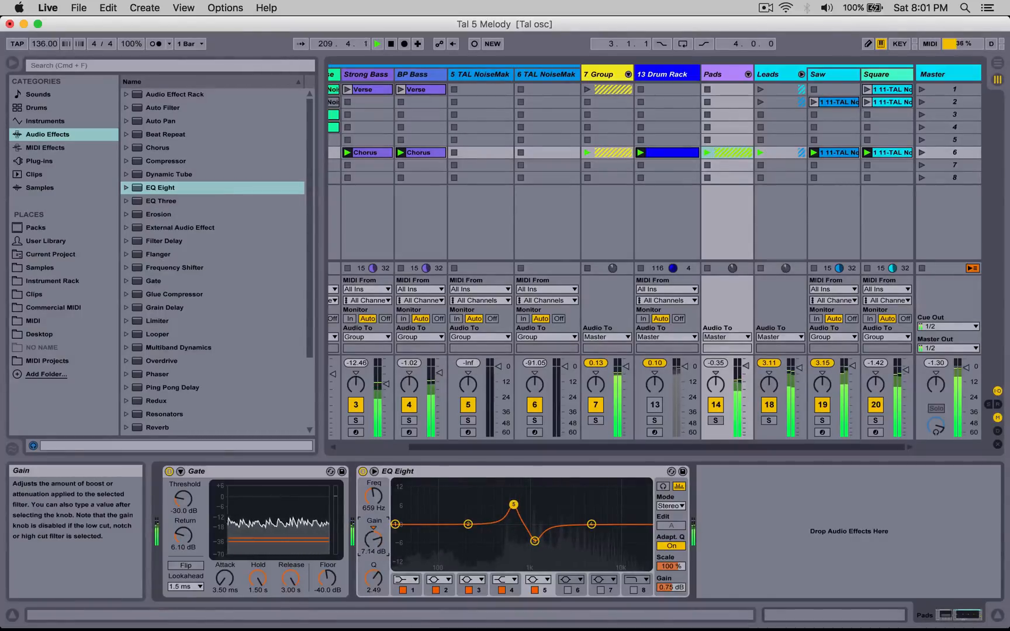
pyautogui.click(369, 506)
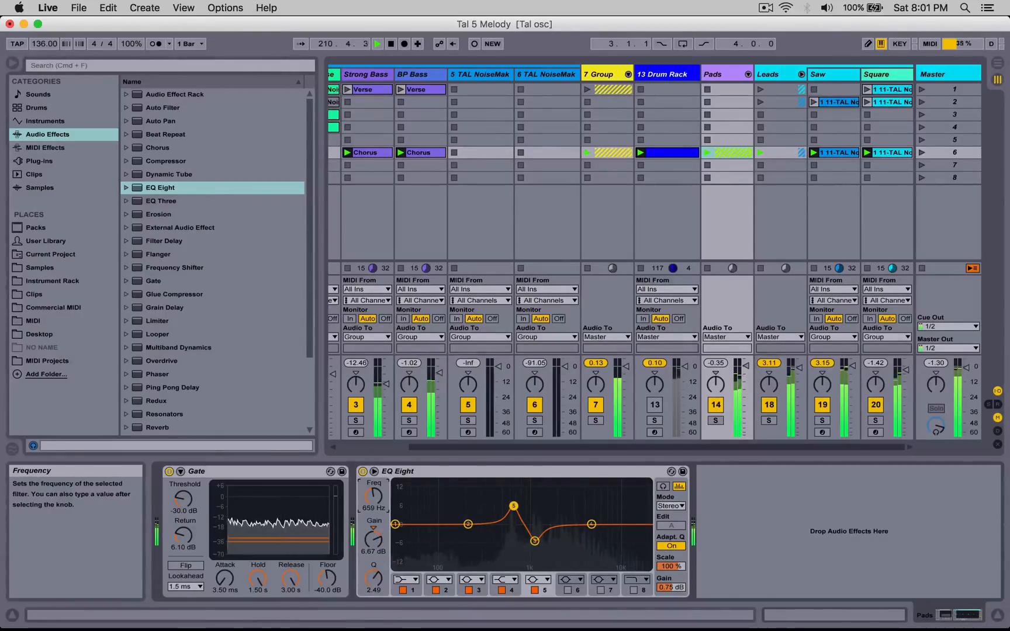
pyautogui.moveTo(373, 539); pyautogui.dragTo(373, 572)
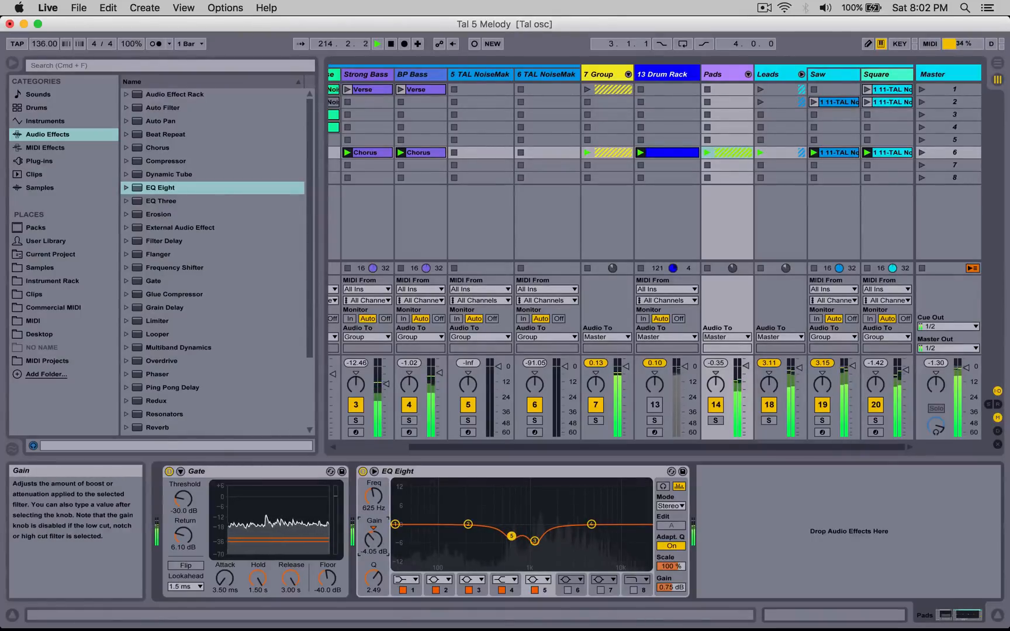
# Step: Raise the band 4 high shelf slightly in the Pads EQ Eight and make band 1 a low cut at about 96.6 Hz, Q 0.75
pyautogui.moveTo(592, 525); pyautogui.dragTo(579, 516)
pyautogui.click(412, 591)
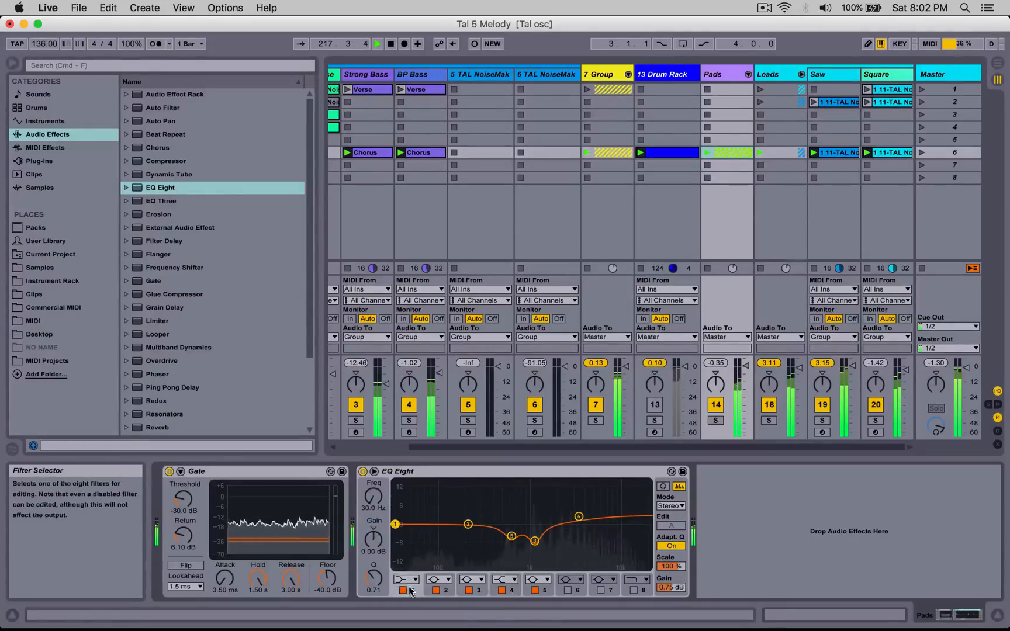
pyautogui.moveTo(375, 504); pyautogui.dragTo(375, 485)
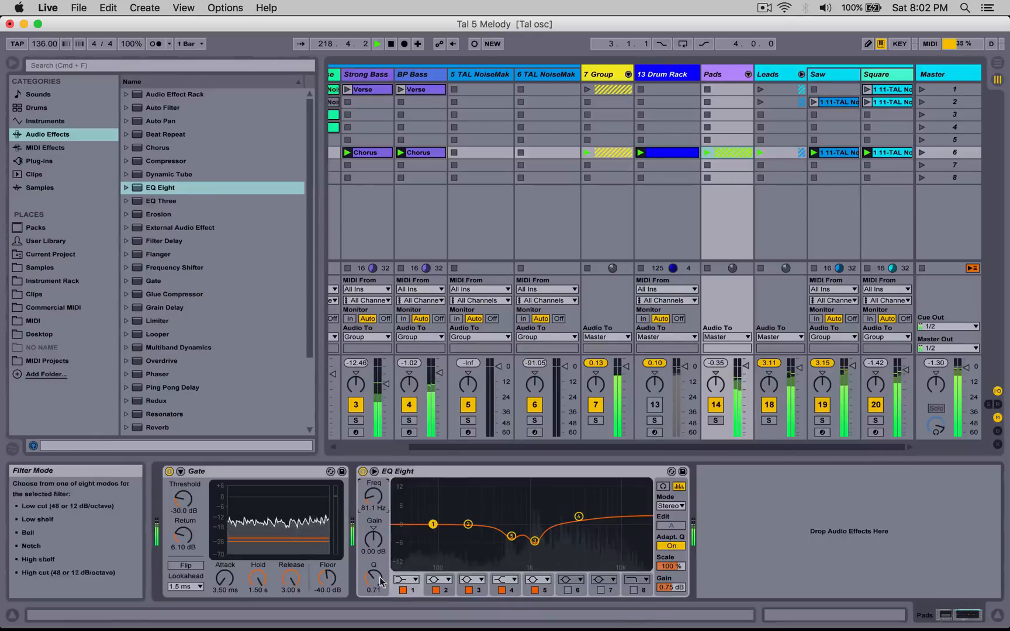
pyautogui.click(406, 579)
pyautogui.click(406, 510)
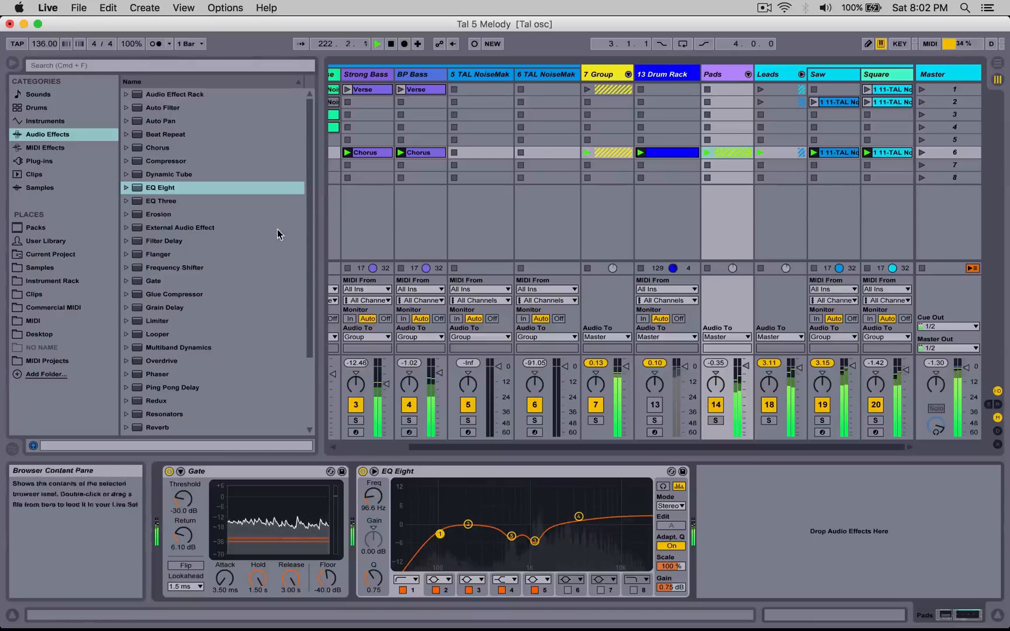
# Step: Hide the browser, solo the Square track, and enable EQ Eight band 5 as a cut at 360 Hz, -6.67 dB, Q 1.29
pyautogui.click(12, 62)
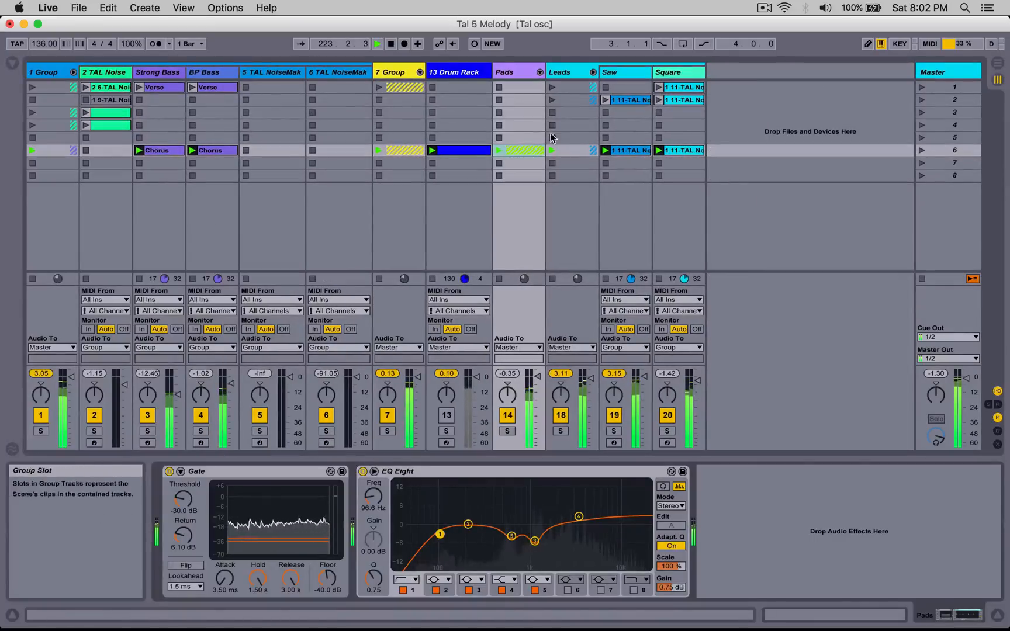
pyautogui.click(670, 72)
pyautogui.click(667, 431)
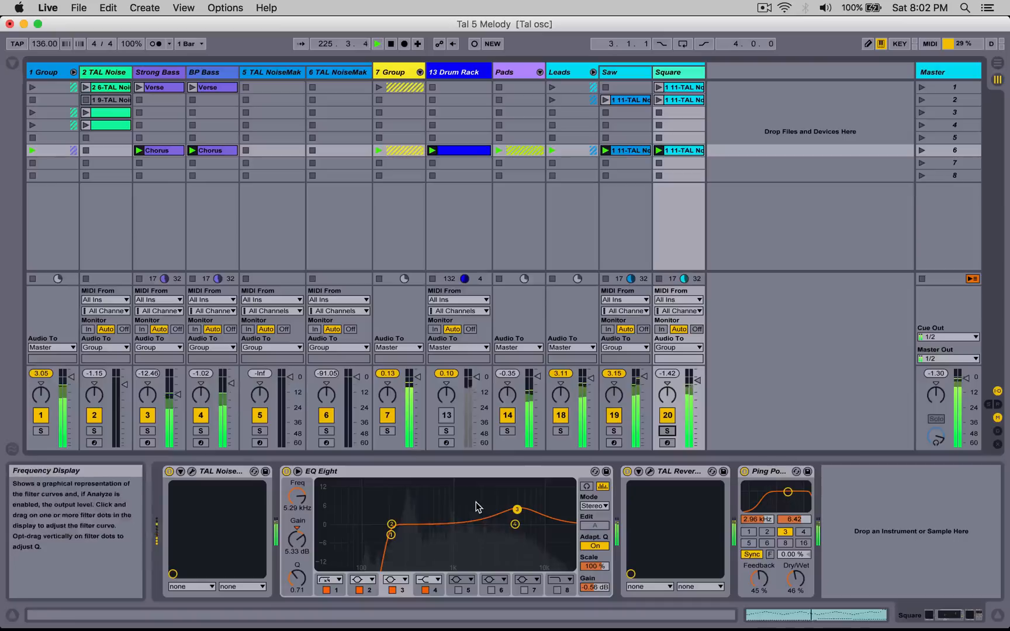
pyautogui.click(458, 590)
pyautogui.moveTo(453, 524); pyautogui.dragTo(414, 494)
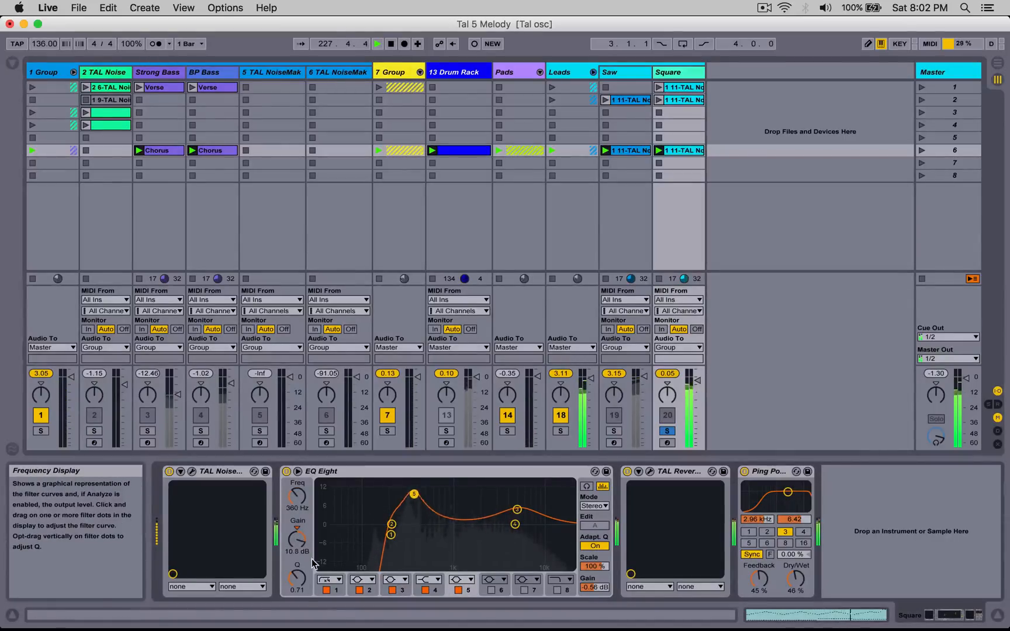
pyautogui.moveTo(294, 585); pyautogui.dragTo(292, 581)
pyautogui.moveTo(297, 539)
pyautogui.mouseDown()
pyautogui.moveTo(295, 570)
pyautogui.moveTo(297, 546)
pyautogui.mouseUp()
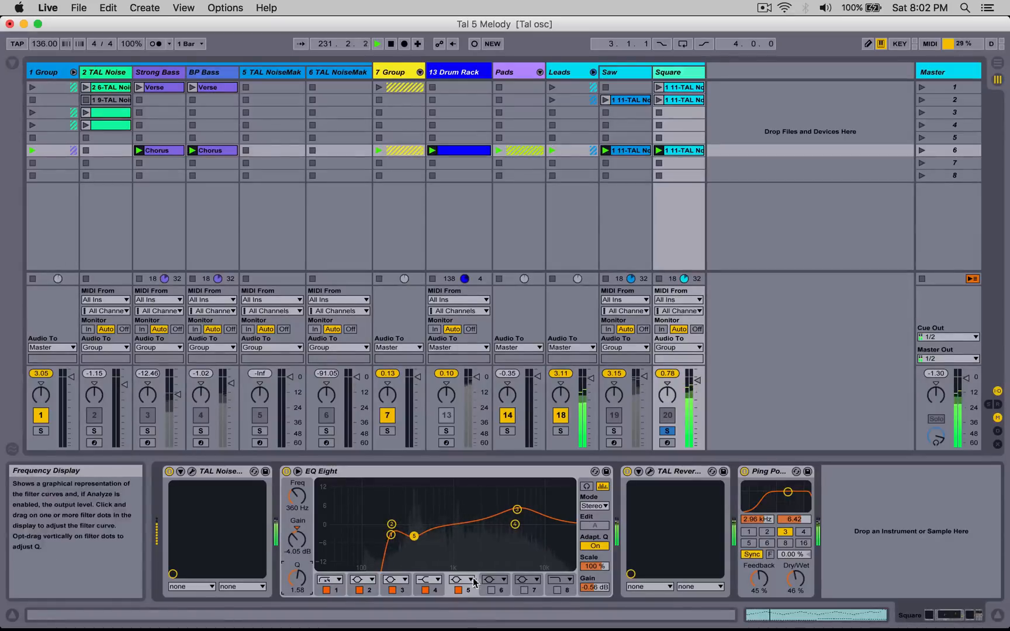
pyautogui.click(297, 539)
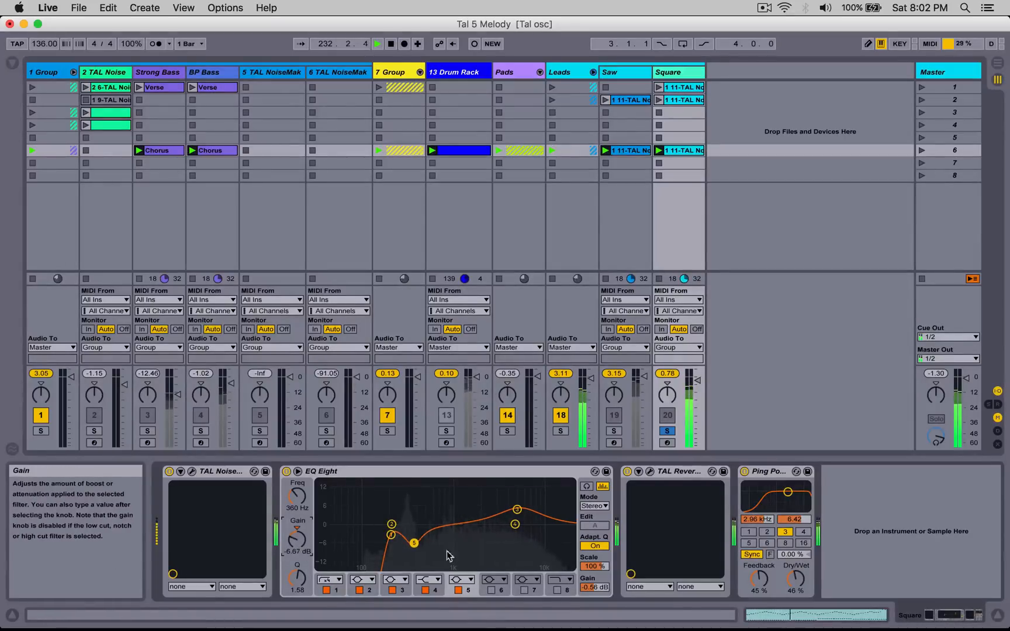
pyautogui.moveTo(297, 577); pyautogui.dragTo(297, 583)
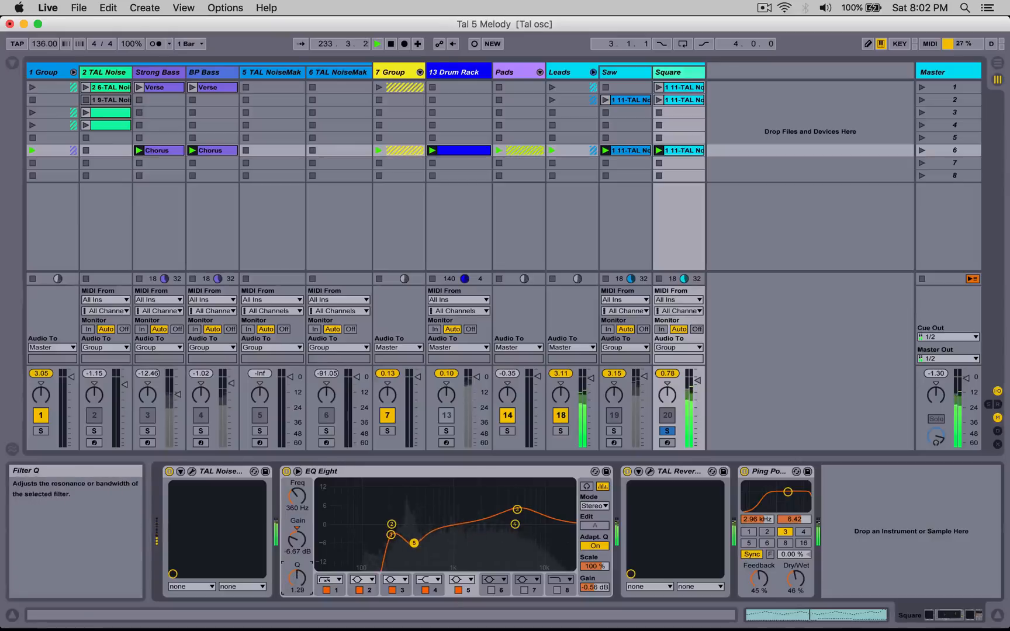
# Step: Add a band 6 boost in Square's EQ Eight, set band 3 to 4.09 dB and band 4 to 13.2 kHz, 5.08 dB, and unsolo the track
pyautogui.click(491, 590)
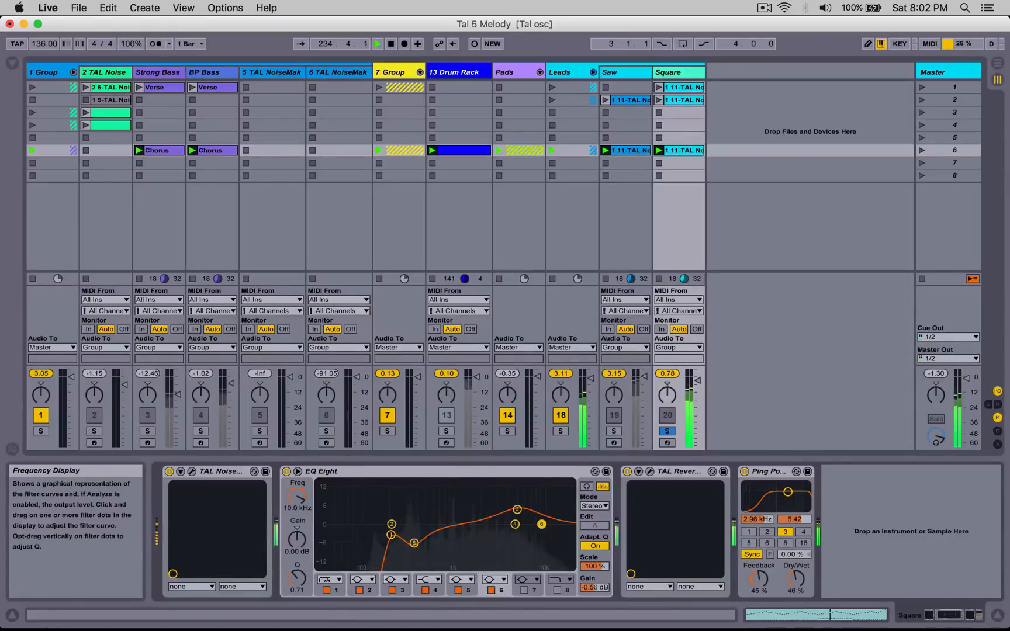
pyautogui.moveTo(474, 514); pyautogui.dragTo(518, 513)
pyautogui.click(667, 431)
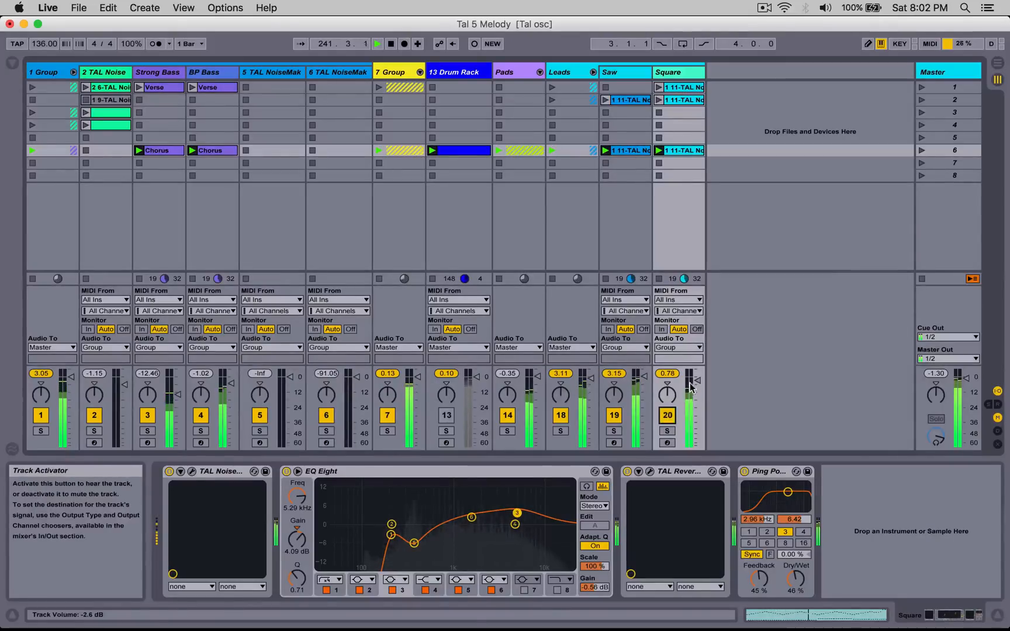
pyautogui.moveTo(515, 524); pyautogui.dragTo(552, 512)
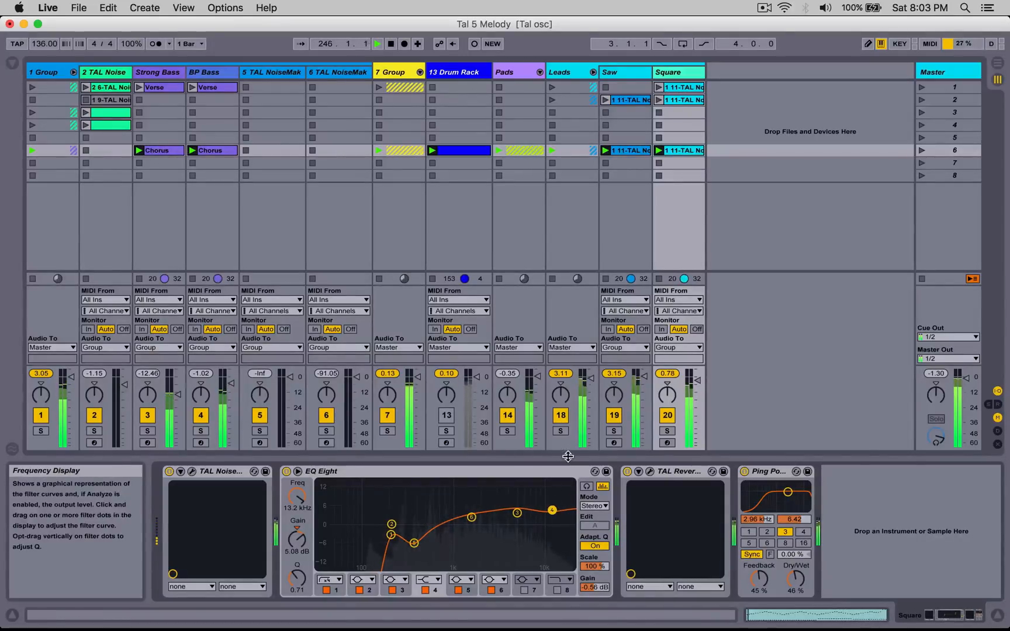
# Step: Fold the Leads group and set the Master track's Limiter gain to -1.10 dB
pyautogui.click(936, 73)
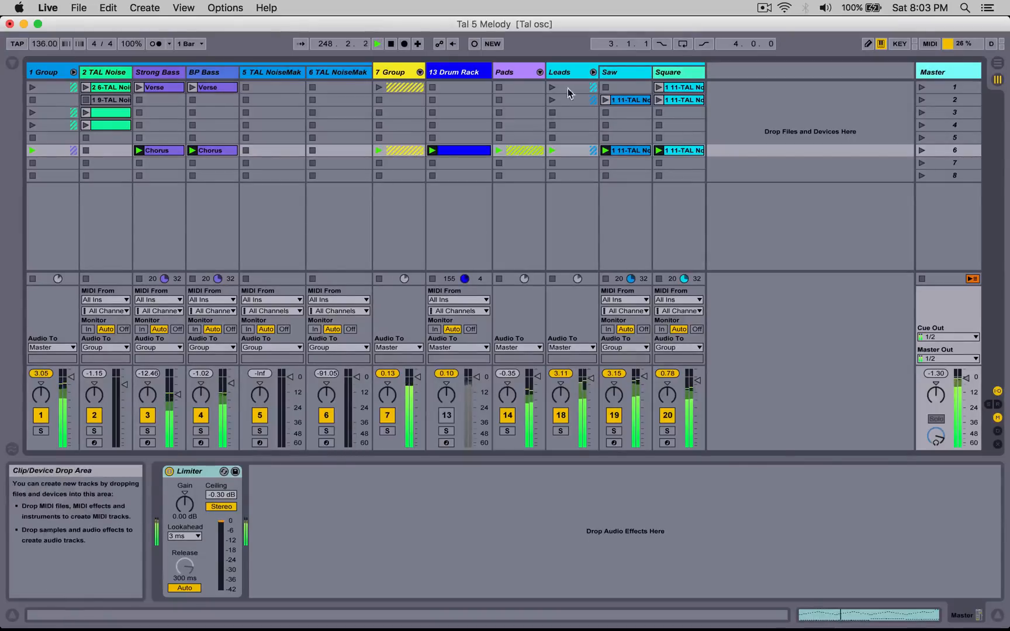
pyautogui.click(576, 72)
pyautogui.click(594, 73)
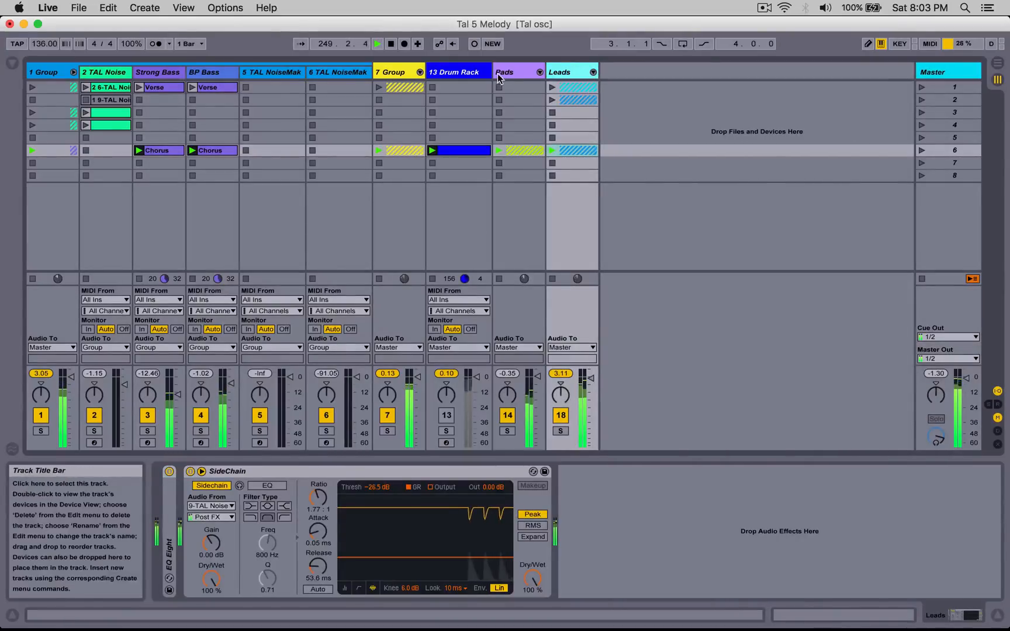
pyautogui.click(936, 72)
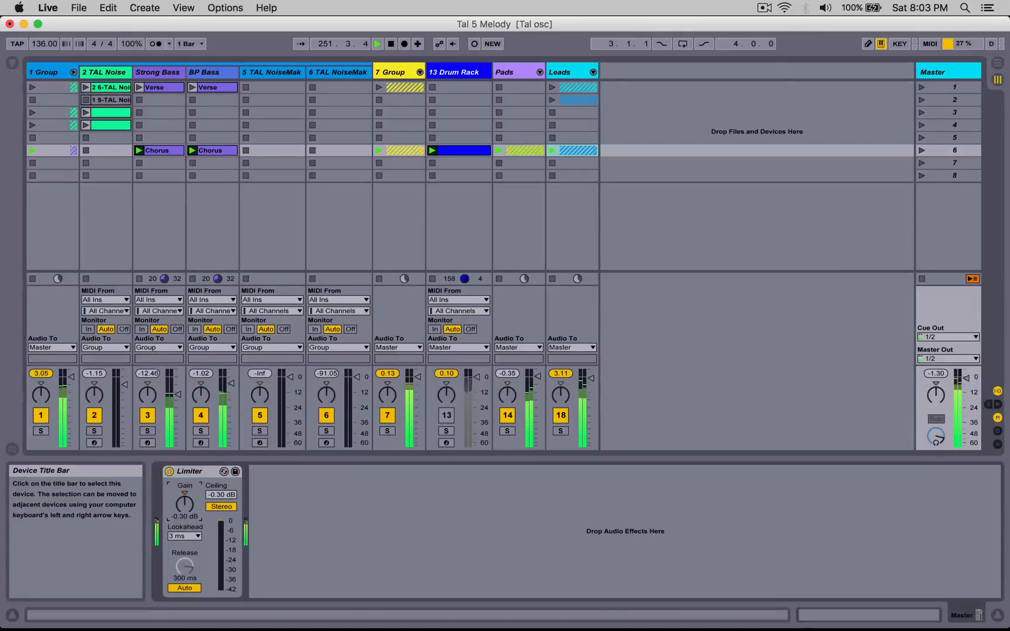
pyautogui.moveTo(185, 503); pyautogui.dragTo(184, 506)
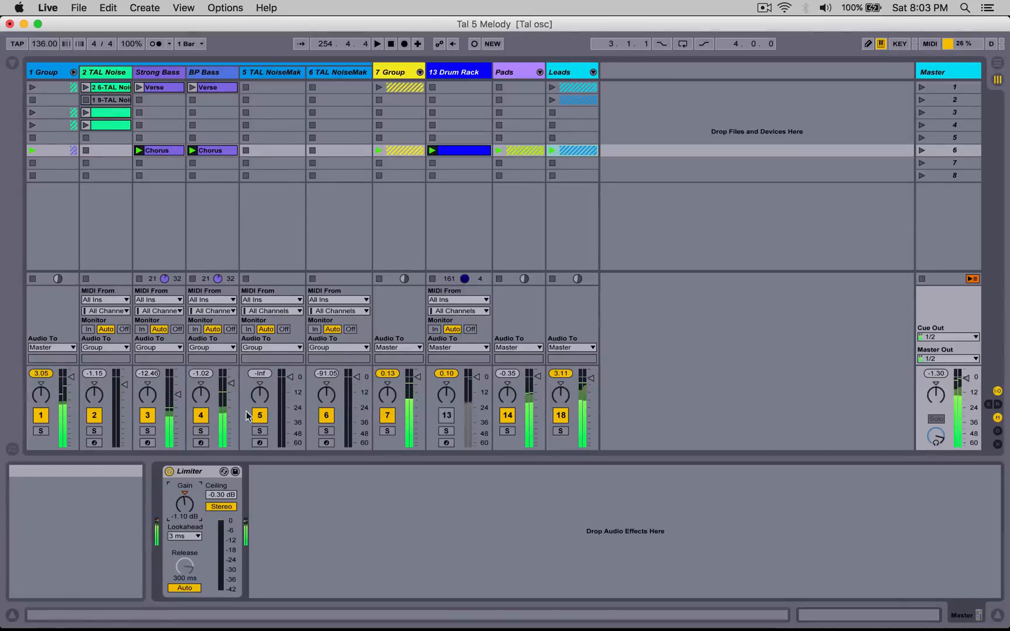
# Step: Arm the 5 TAL NoiseMaker track, audition its sound, and delete the track
pyautogui.click(260, 442)
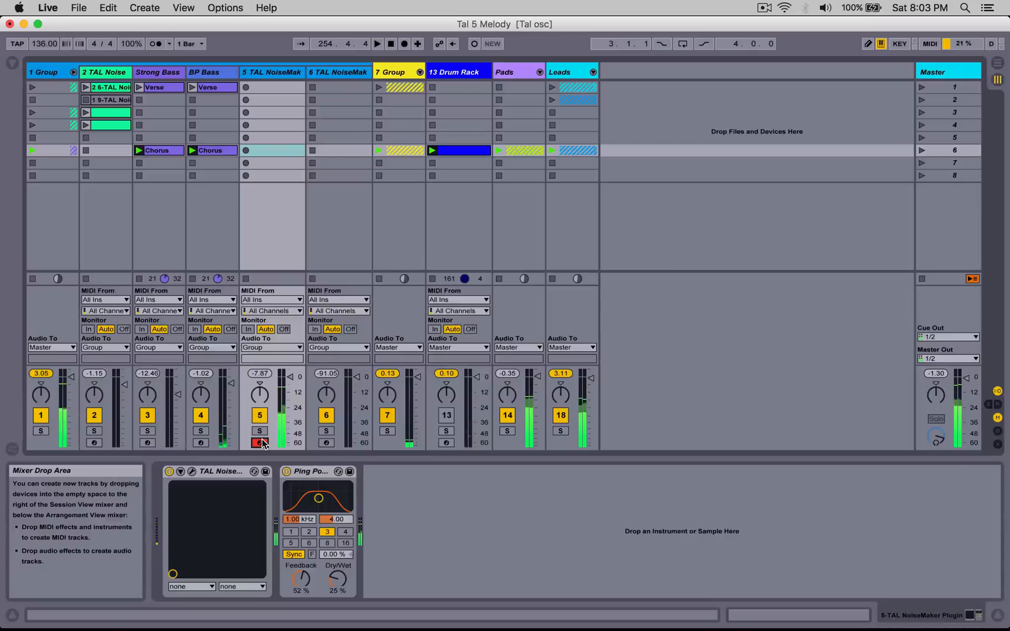
pyautogui.press('x')
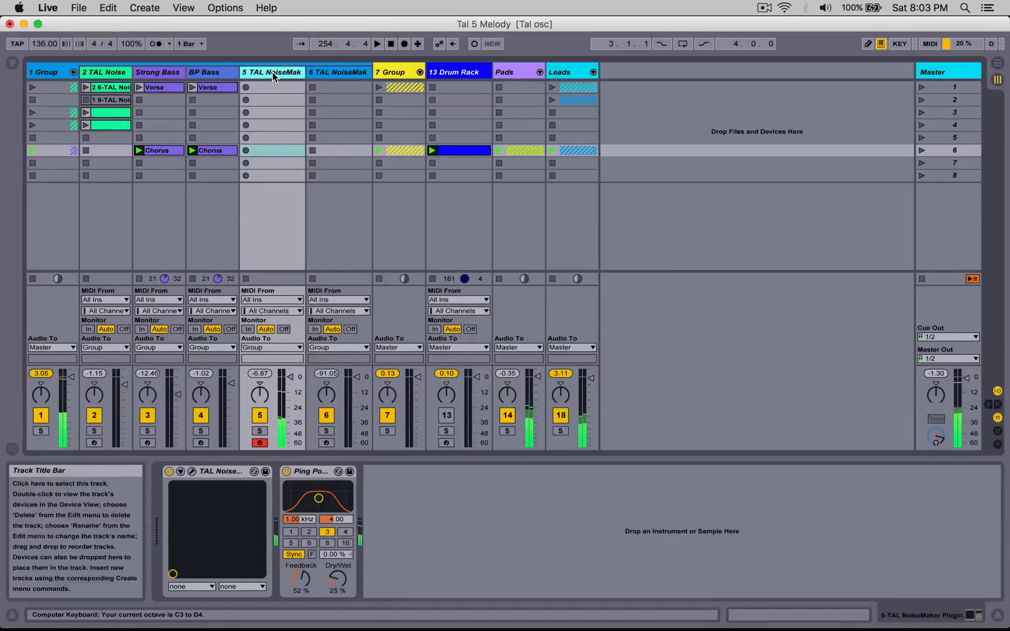
pyautogui.press('Delete')
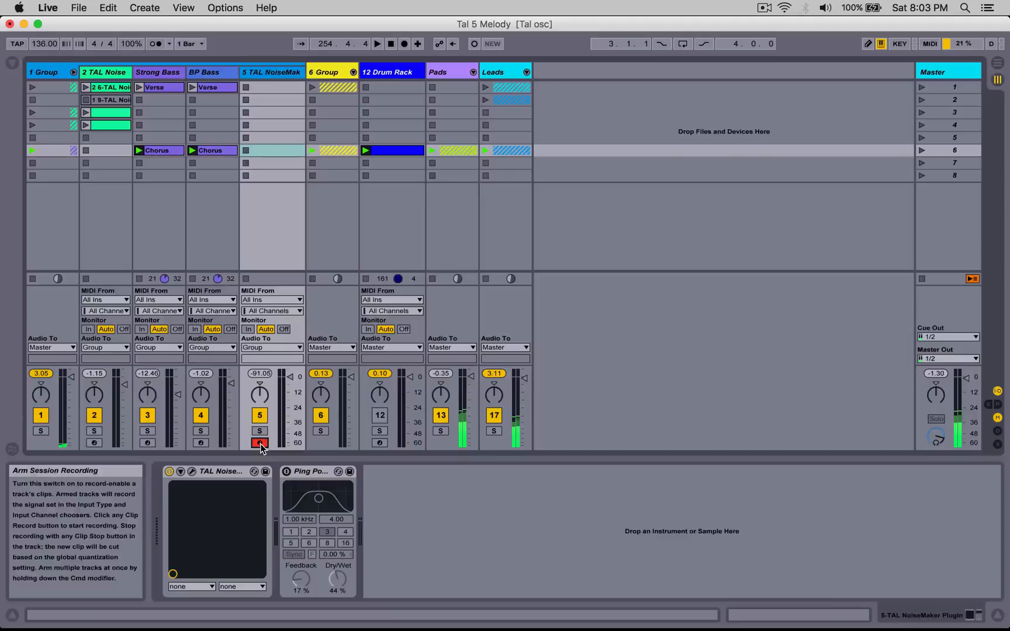
# Step: Audition the remaining TAL NoiseMaker track and move it out of 1 Group to after the Leads group
pyautogui.press('a')
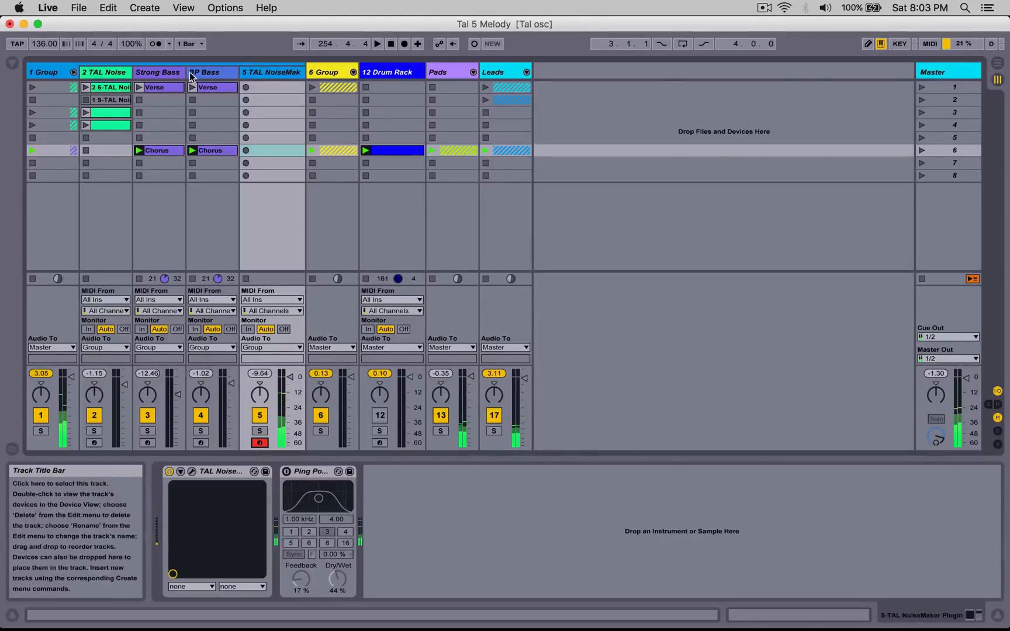
pyautogui.moveTo(272, 72); pyautogui.dragTo(546, 74)
pyautogui.moveTo(531, 163); pyautogui.dragTo(526, 90)
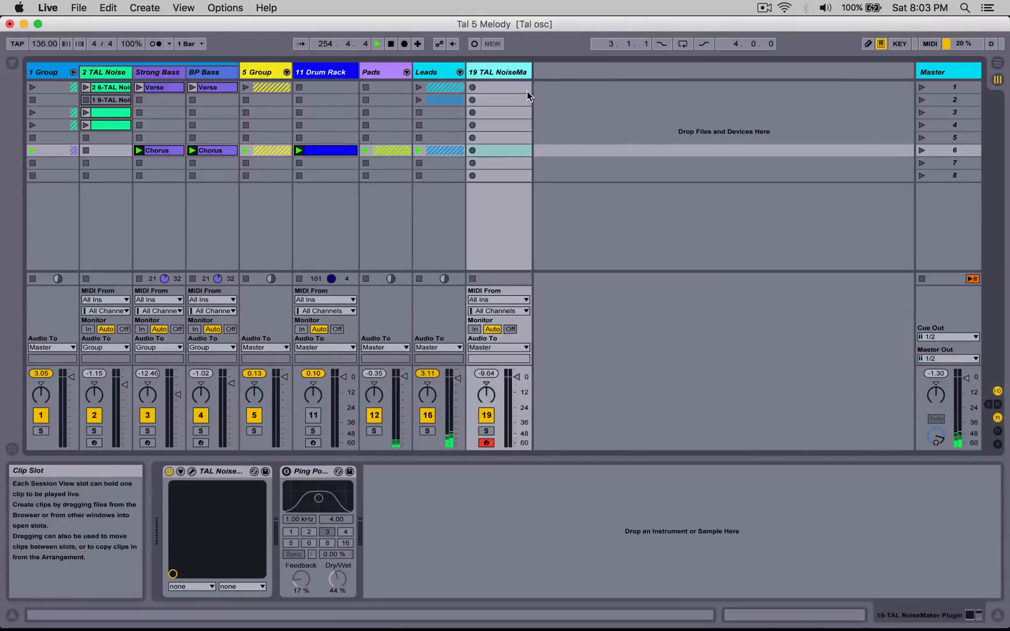
# Step: Start playback, delete the 11 Drum Rack track, and fold 1 Group
pyautogui.press('space')
pyautogui.click(73, 72)
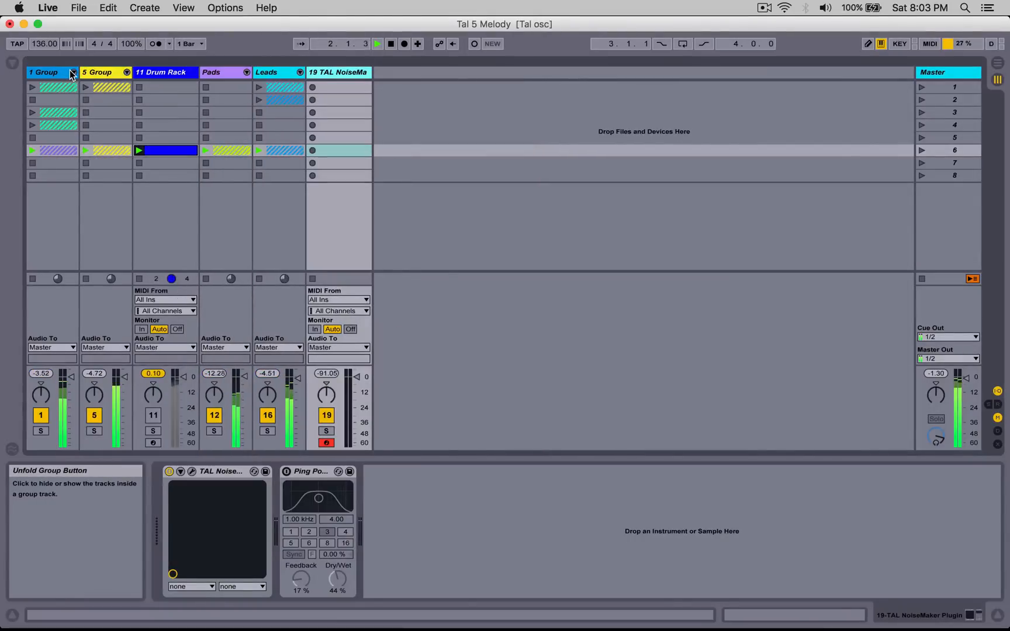
pyautogui.click(73, 72)
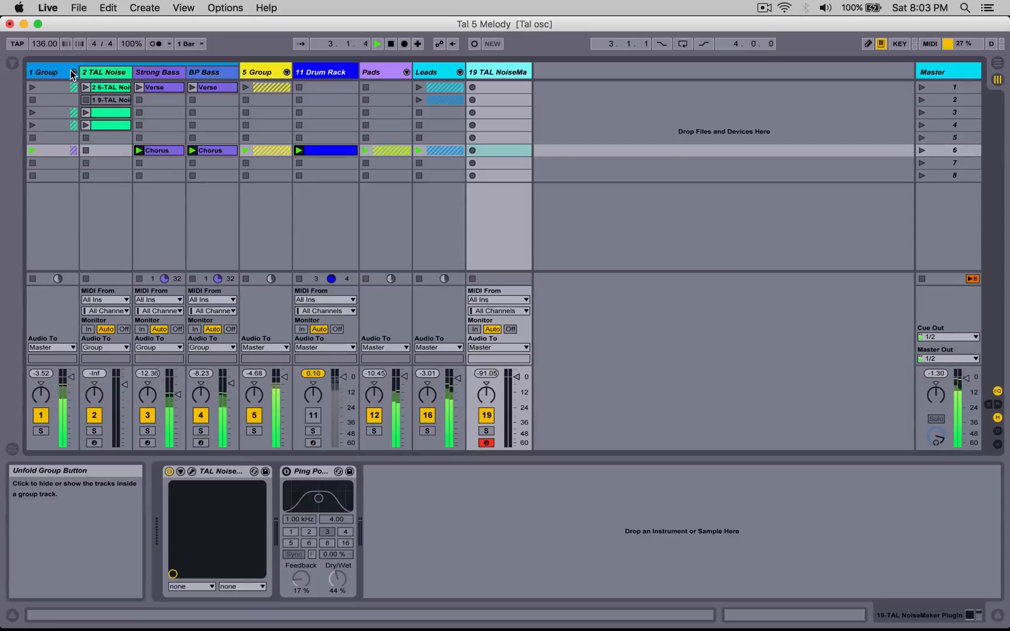
pyautogui.click(435, 72)
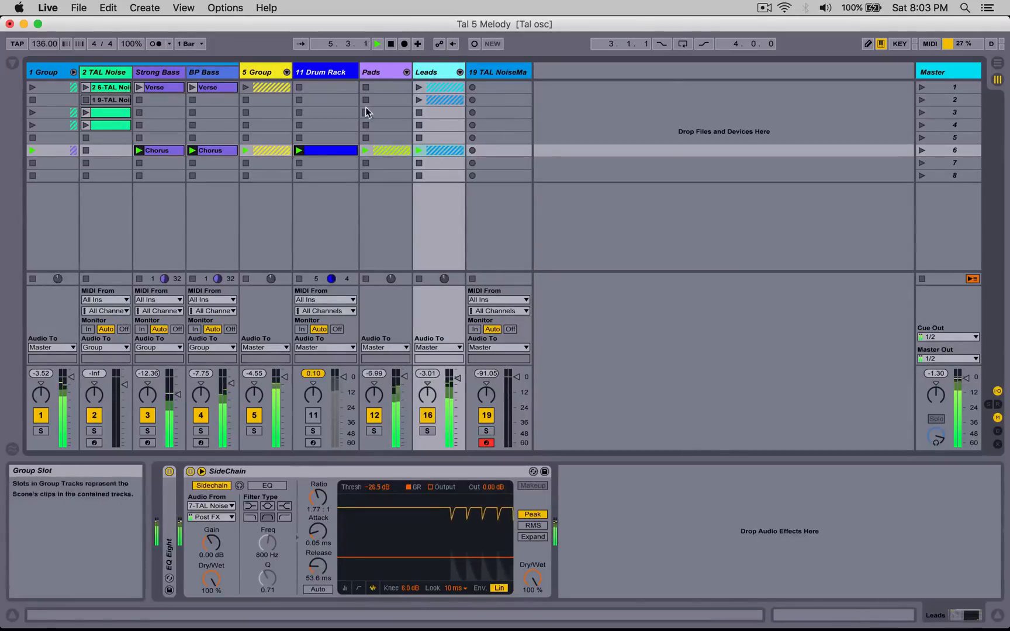
pyautogui.click(337, 73)
pyautogui.press('Delete')
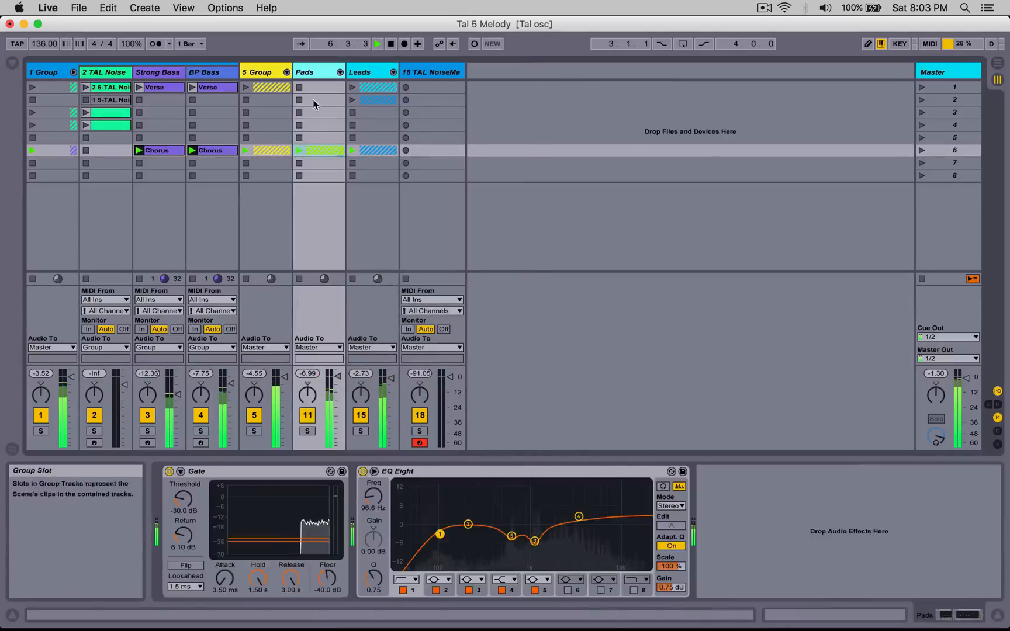
pyautogui.click(73, 72)
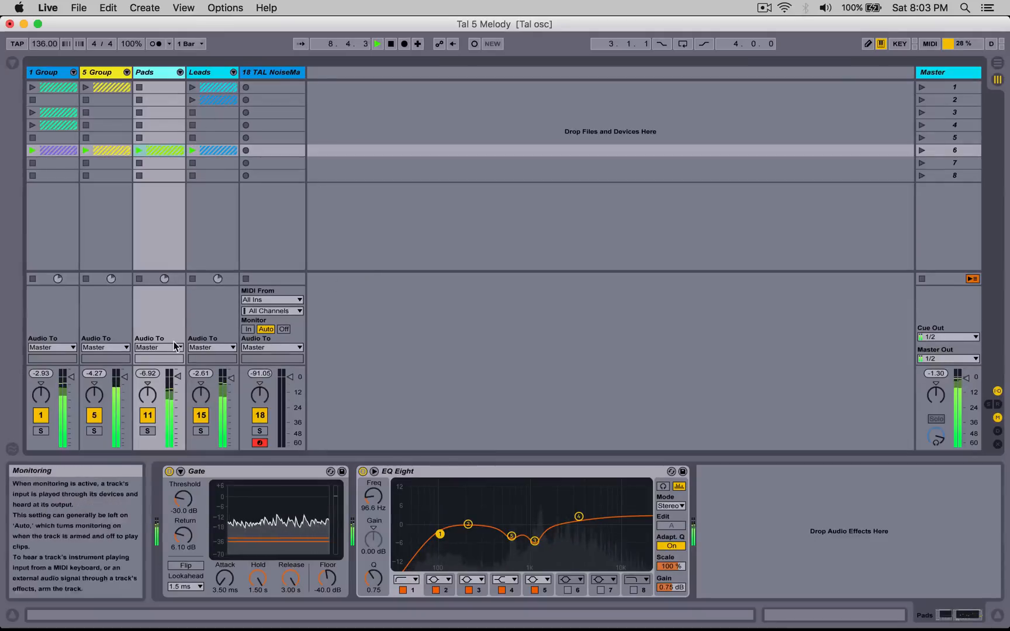
# Step: Unfold 1 Group and raise the Strong Bass track's volume to -9.0 dB
pyautogui.click(124, 380)
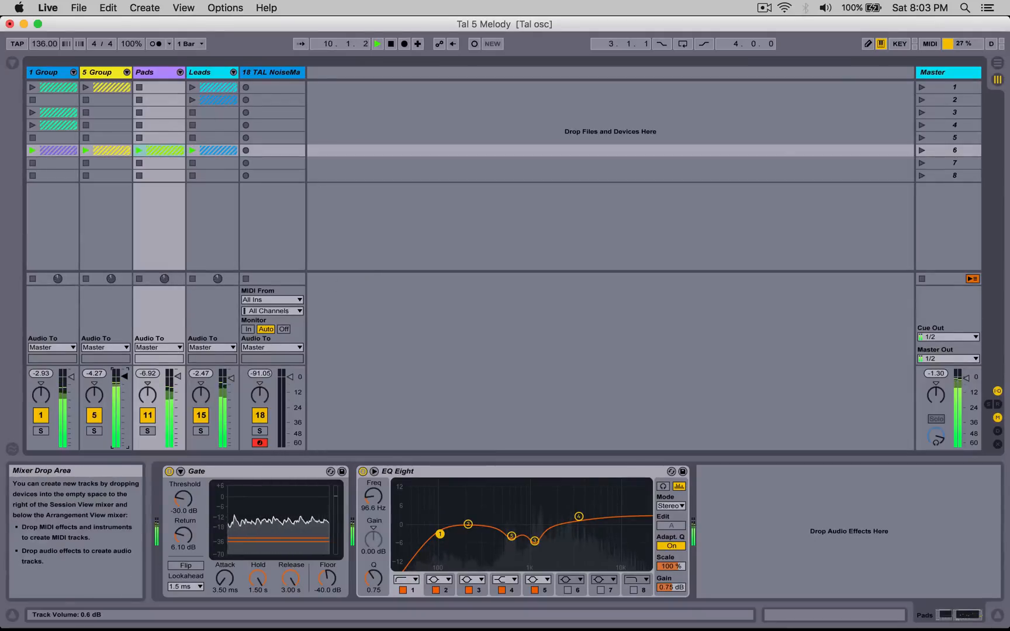
pyautogui.click(73, 72)
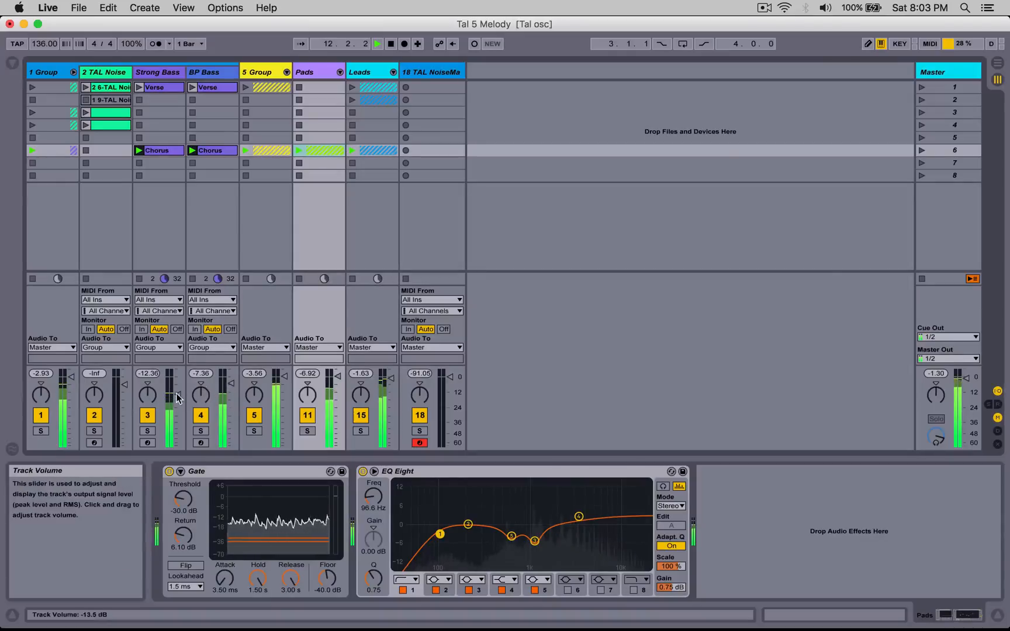
pyautogui.moveTo(168, 395); pyautogui.dragTo(168, 388)
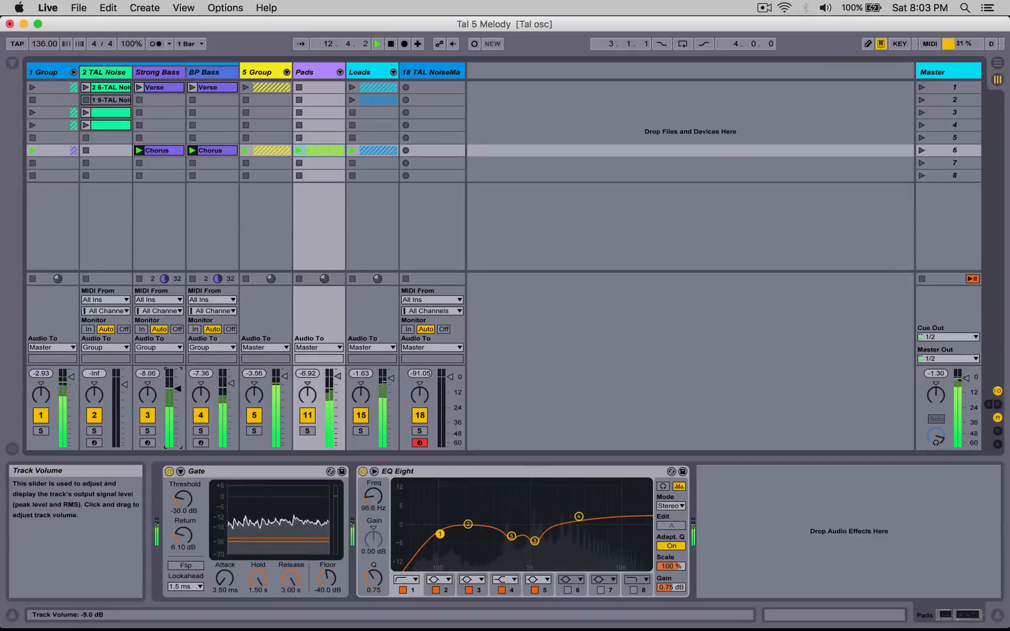
pyautogui.click(231, 385)
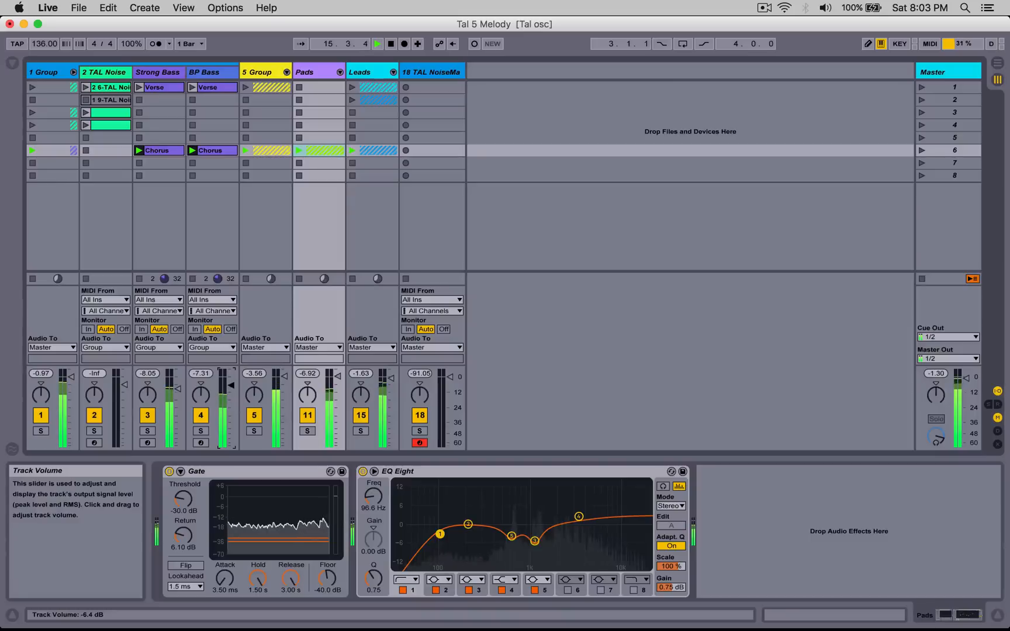
# Step: Switch the BP Bass track's TAL NoiseMaker from chorus I to chorus II and slightly lower the track's volume
pyautogui.click(214, 104)
pyautogui.click(191, 471)
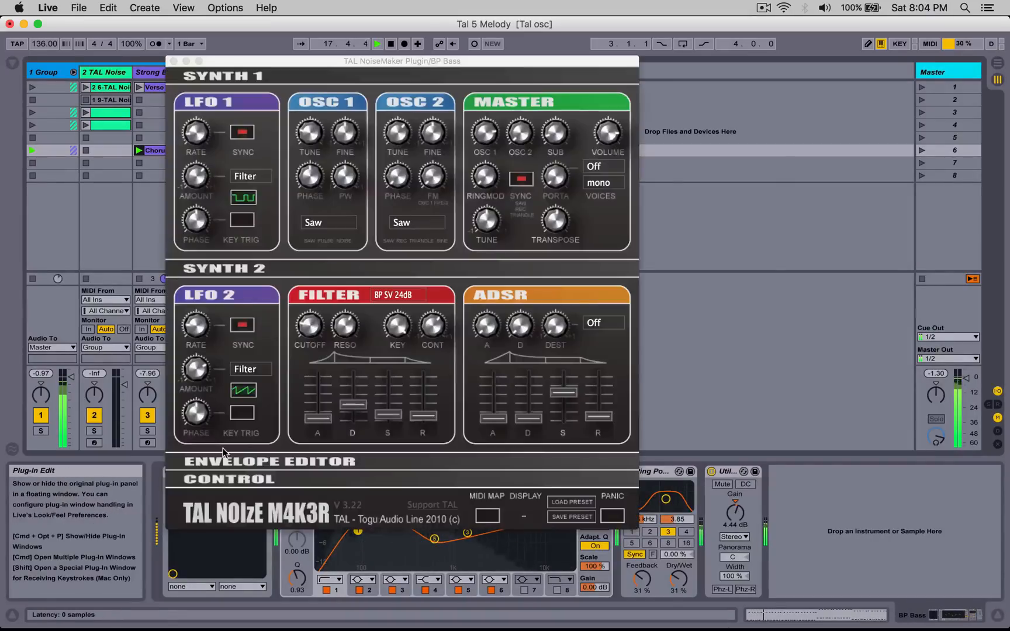
pyautogui.click(234, 473)
pyautogui.click(205, 411)
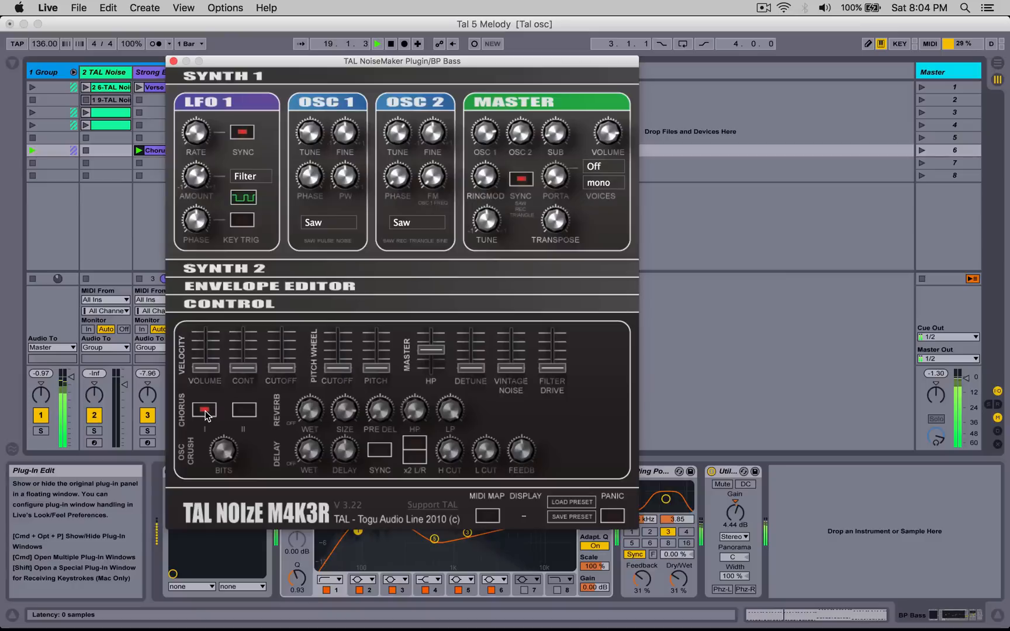
pyautogui.click(244, 410)
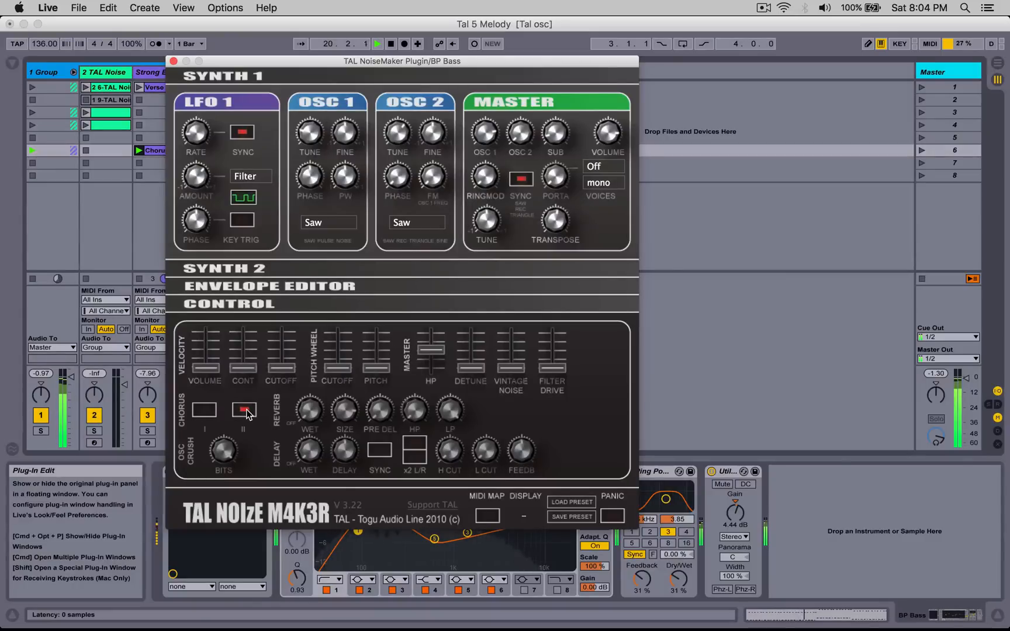
pyautogui.click(173, 60)
pyautogui.moveTo(225, 387)
pyautogui.mouseDown()
pyautogui.moveTo(226, 409)
pyautogui.moveTo(230, 392)
pyautogui.mouseUp()
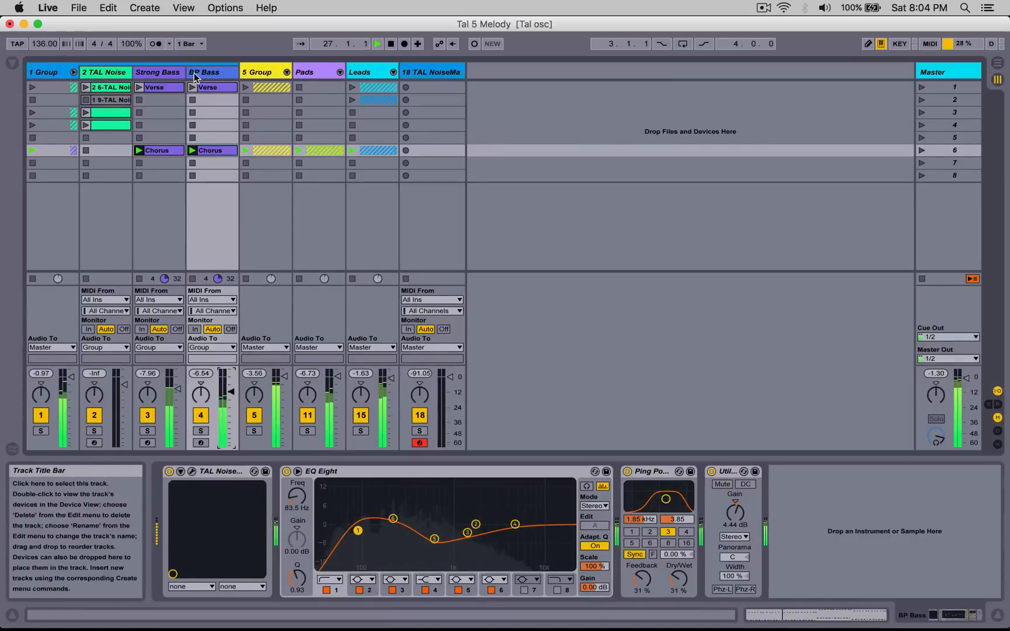
# Step: Solo the BP Bass track and set its Utility effect to 4.44 dB gain and 83% width
pyautogui.click(12, 62)
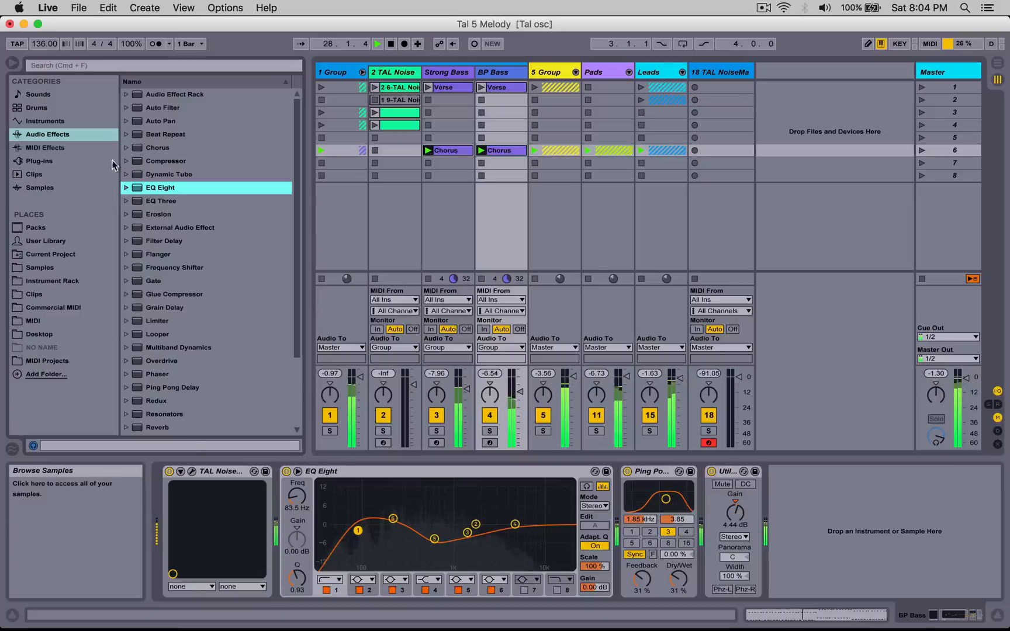
pyautogui.scroll(-5, 160, 415)
pyautogui.moveTo(155, 401); pyautogui.dragTo(725, 510)
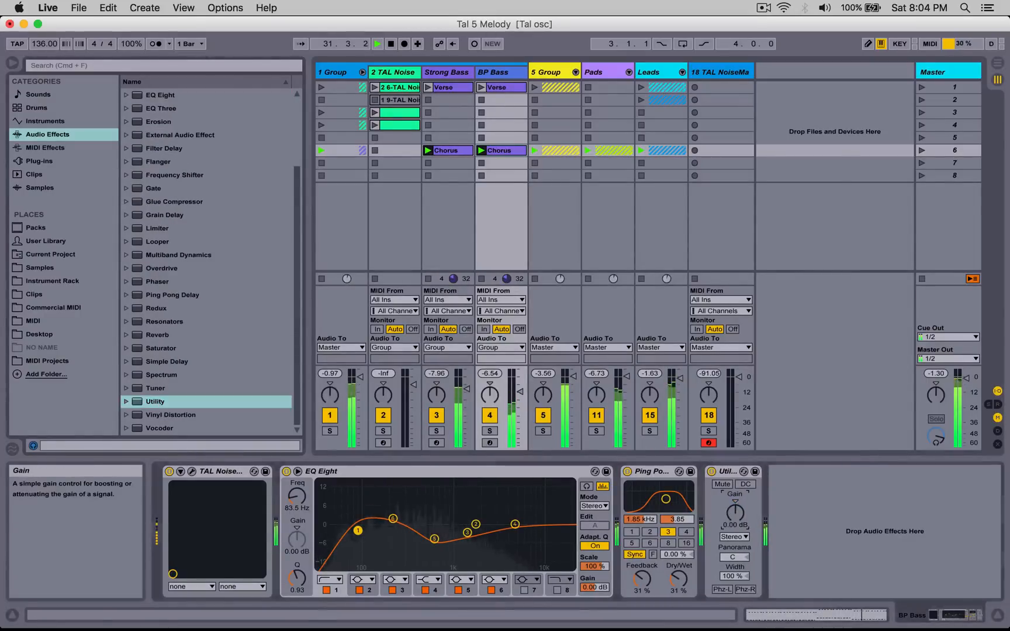
pyautogui.click(490, 430)
pyautogui.moveTo(738, 518); pyautogui.dragTo(738, 474)
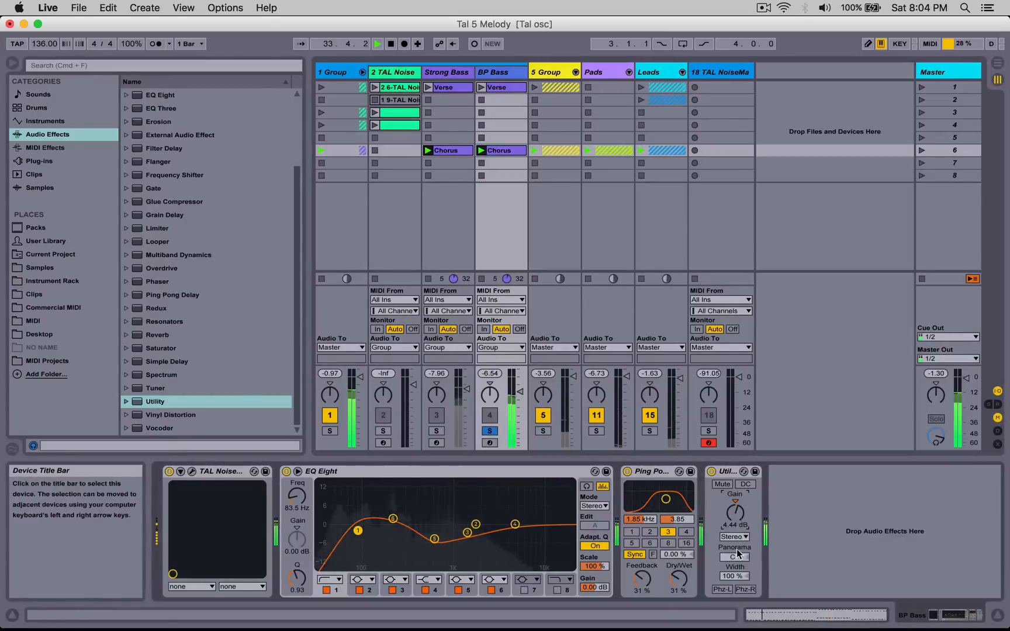
pyautogui.moveTo(735, 576); pyautogui.dragTo(735, 584)
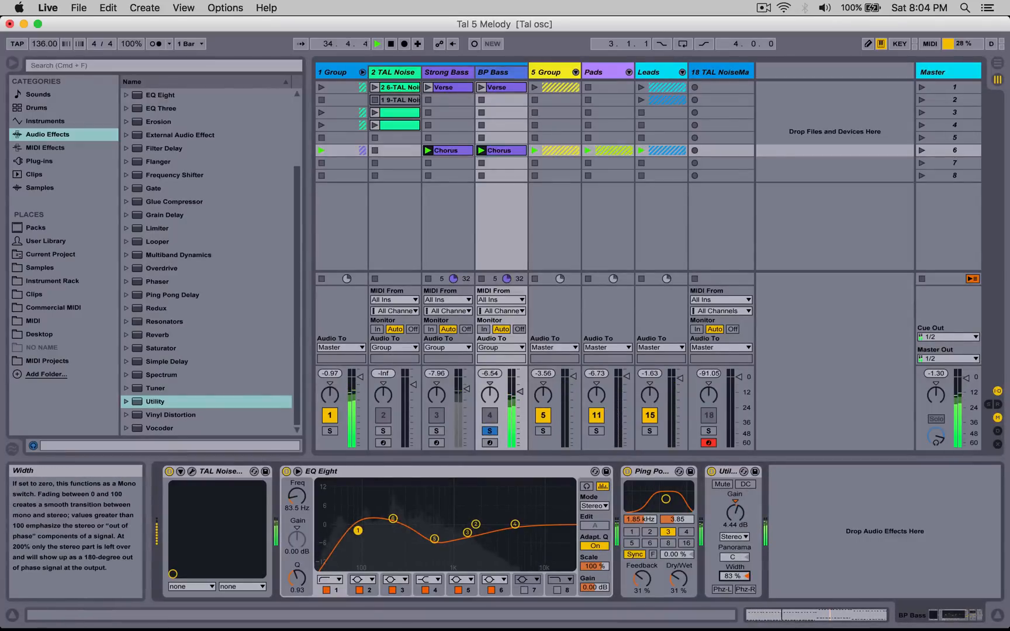
# Step: Move the low cut in BP Bass's EQ Eight to 106 Hz and switch the EQ to M/S mode with the side channel being edited
pyautogui.moveTo(358, 531); pyautogui.dragTo(360, 531)
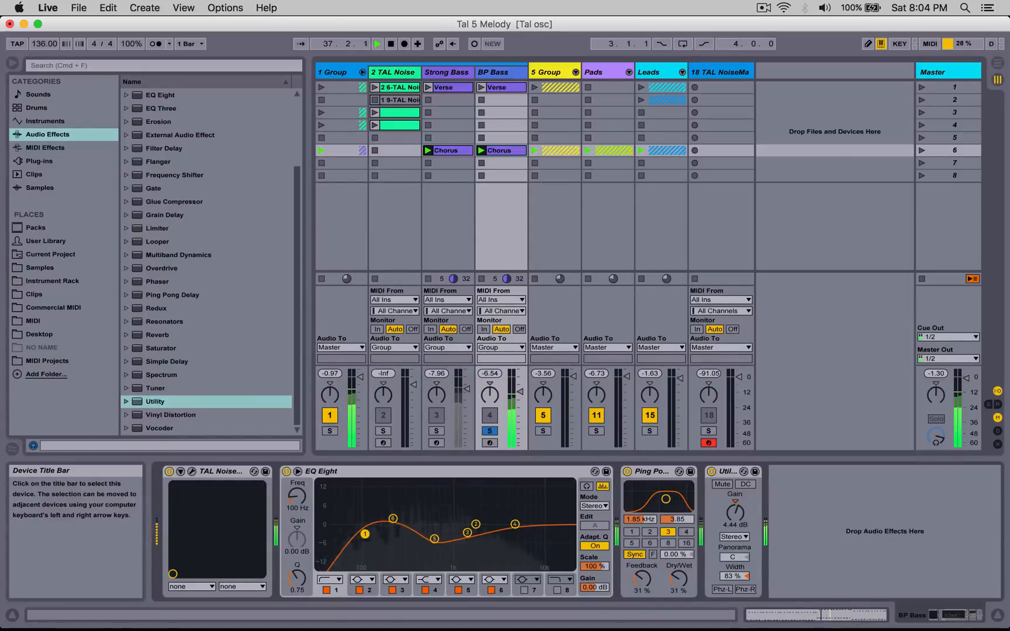
pyautogui.moveTo(372, 534); pyautogui.dragTo(367, 534)
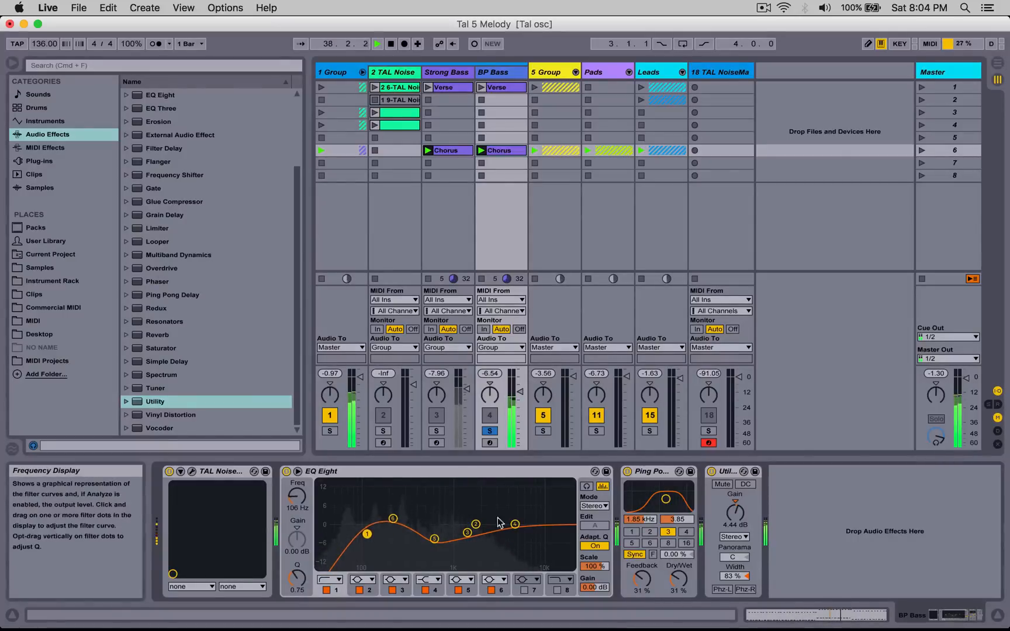
pyautogui.click(593, 506)
pyautogui.click(594, 533)
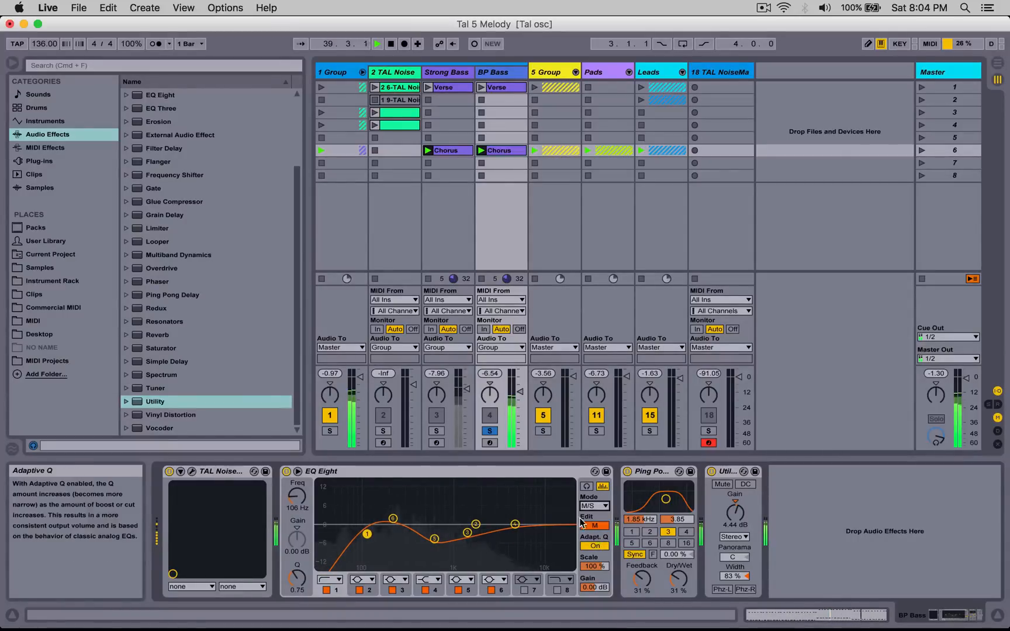
pyautogui.click(597, 527)
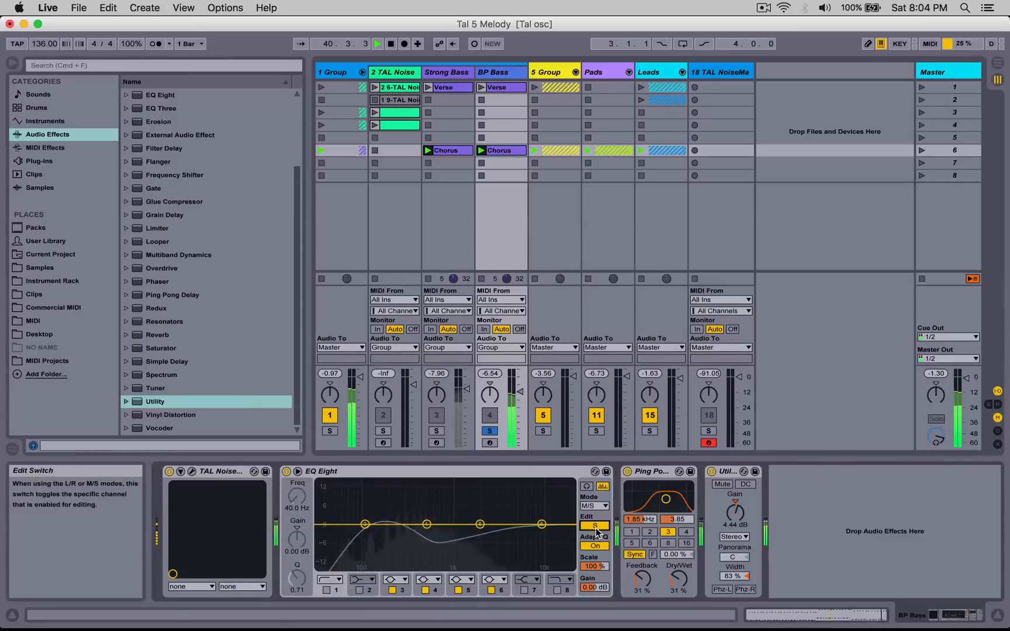
# Step: On the side channel, enable the band 1 low cut at about 700 Hz, dip band 4 slightly, and boost band 6 by 3.10 dB at 2.50 kHz
pyautogui.click(326, 590)
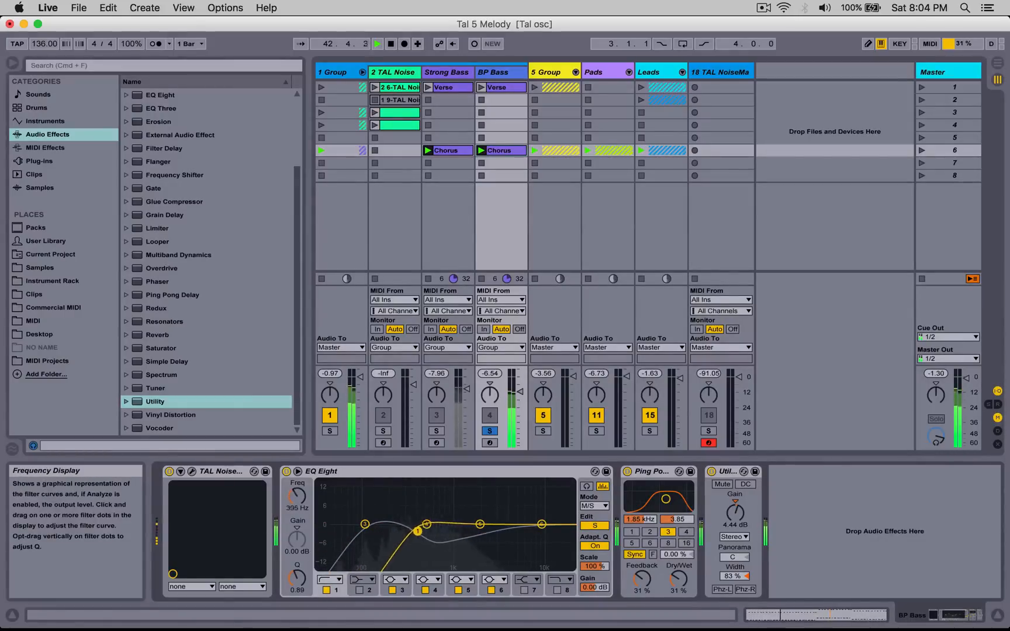
pyautogui.moveTo(533, 534); pyautogui.dragTo(494, 534)
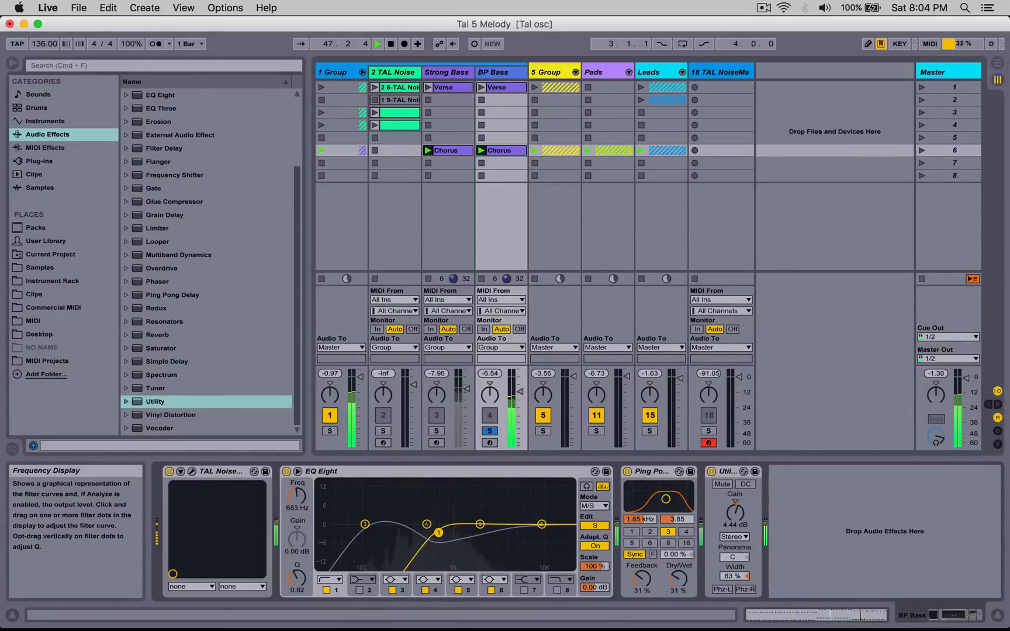
pyautogui.moveTo(428, 532); pyautogui.dragTo(428, 537)
pyautogui.moveTo(542, 525); pyautogui.dragTo(481, 487)
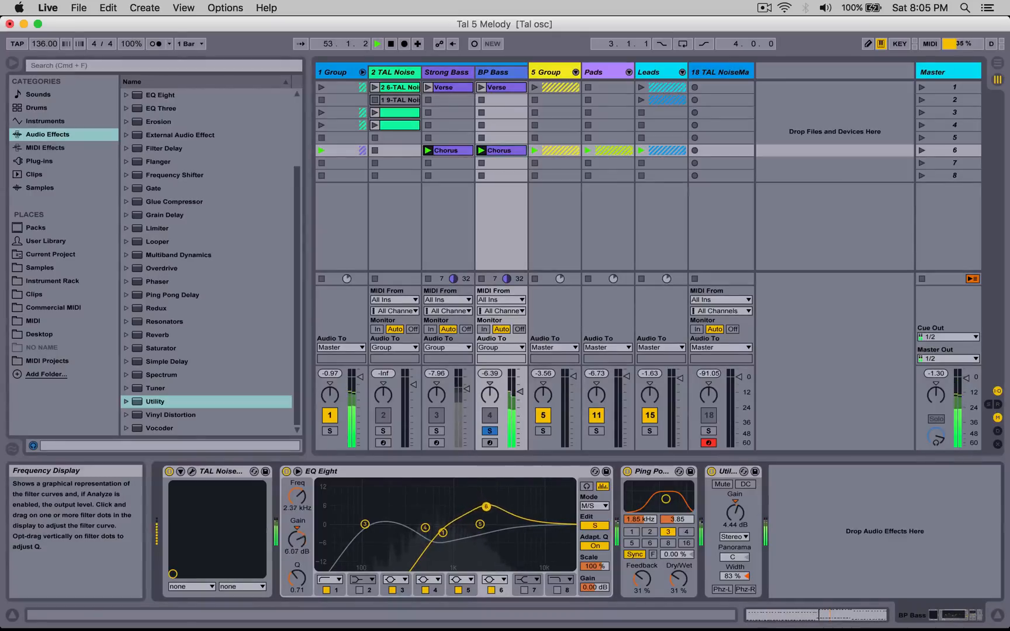
# Step: Set BP Bass's Utility width to 91% and compare the sound with the Ping Pong Delay bypassed and active
pyautogui.moveTo(731, 577); pyautogui.dragTo(730, 569)
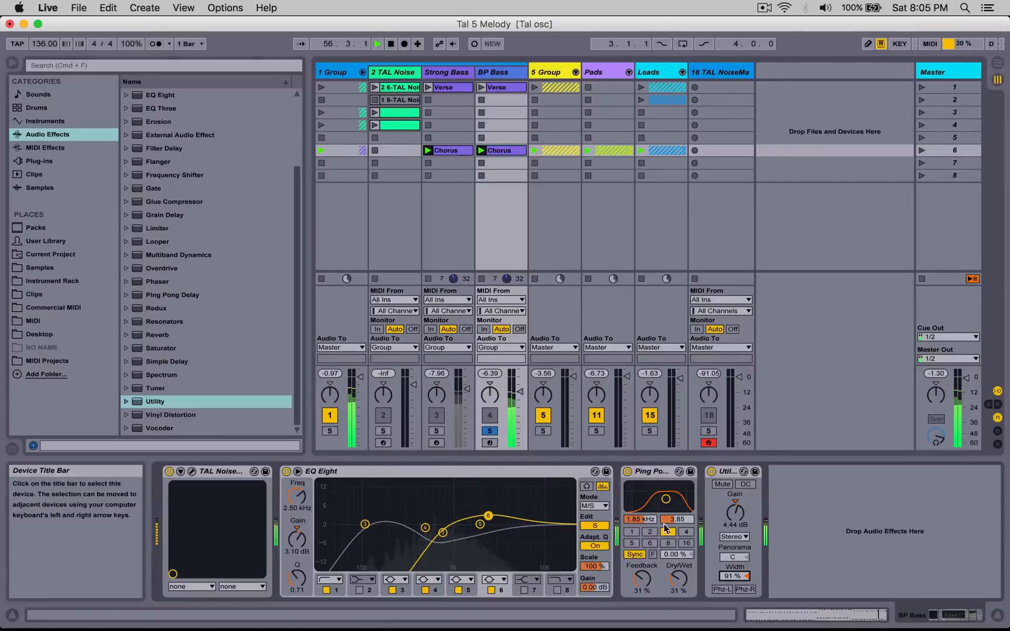
pyautogui.click(627, 471)
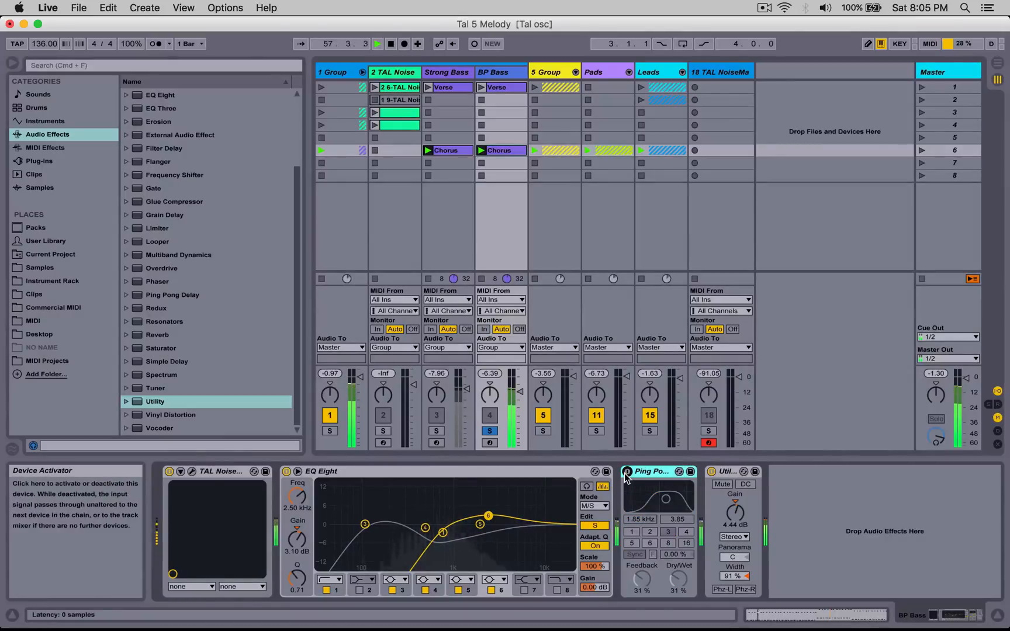
pyautogui.click(628, 471)
# Step: Unsolo BP Bass and raise its volume to about -9.1 dB, keeping Strong Bass at -9.0 dB
pyautogui.click(490, 431)
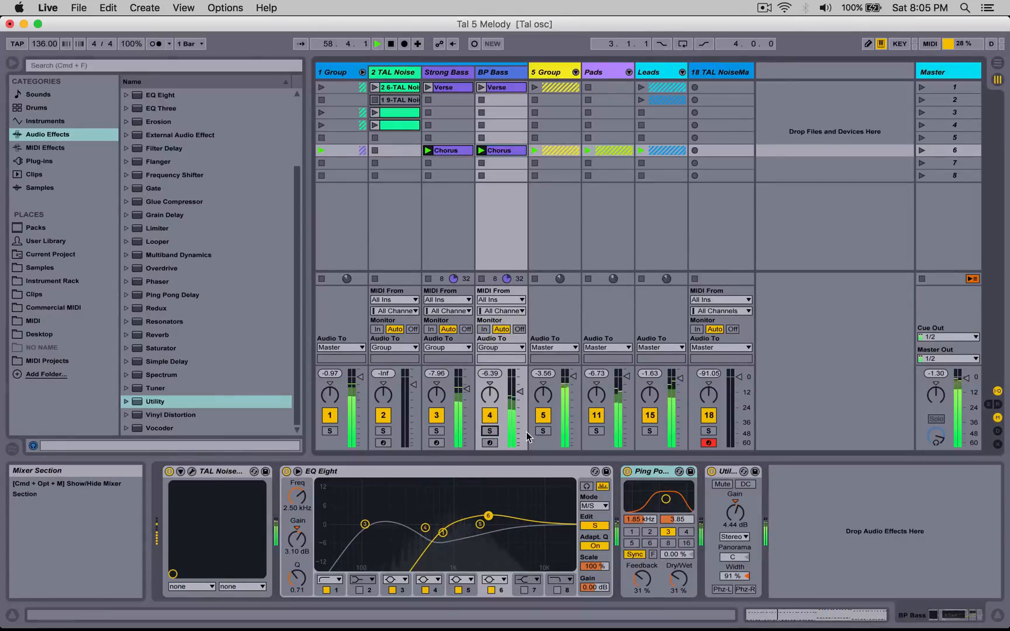
pyautogui.moveTo(519, 391); pyautogui.dragTo(519, 388)
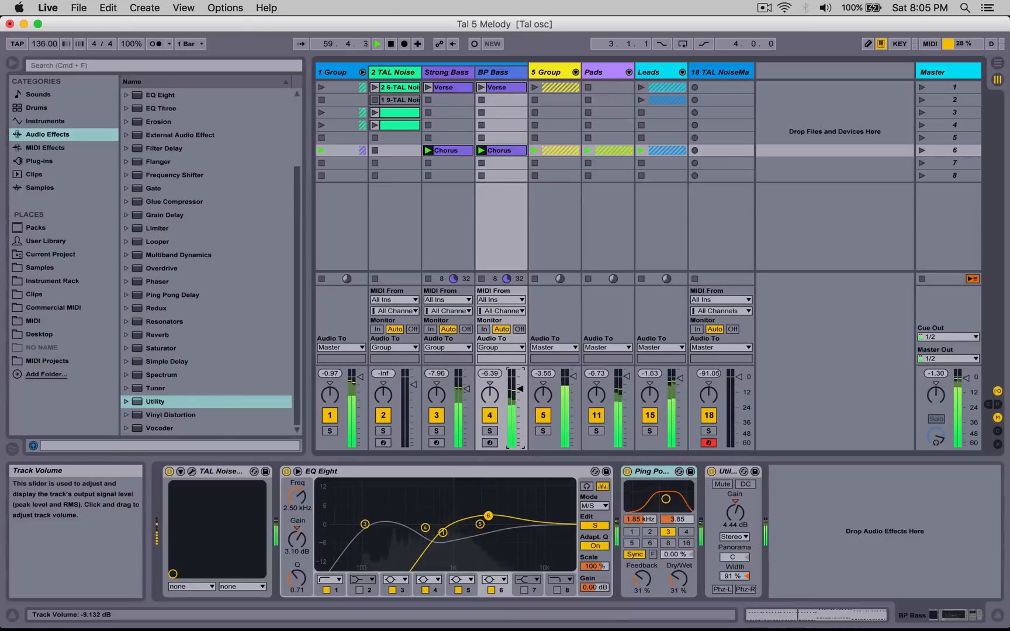
pyautogui.click(466, 389)
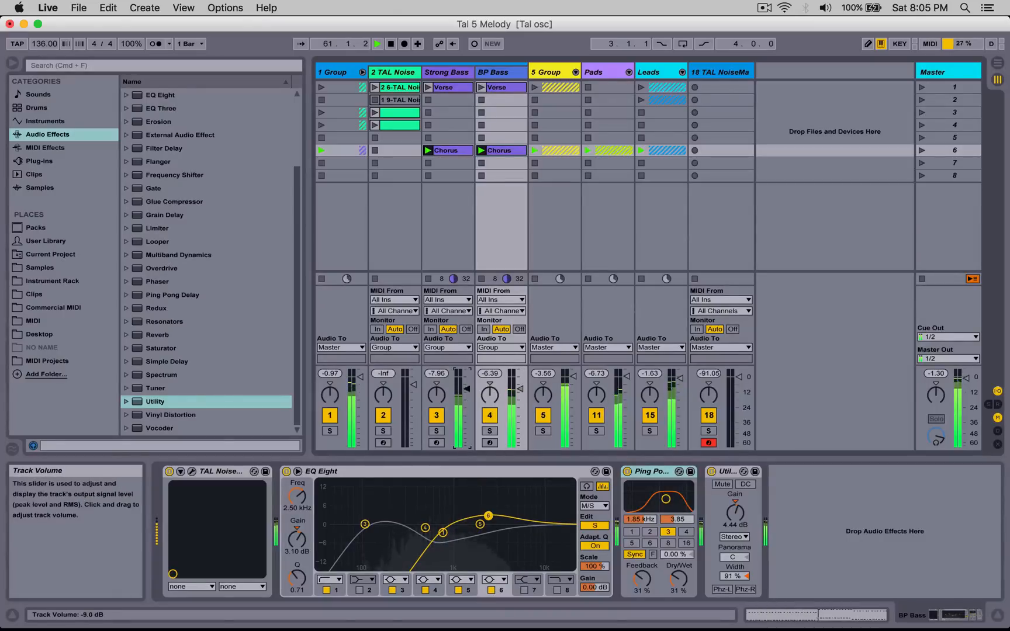
# Step: Enable band 5 in Strong Bass's EQ Eight and boost it by 5.24 dB at 9.49 kHz with a Q of 0.89
pyautogui.click(448, 73)
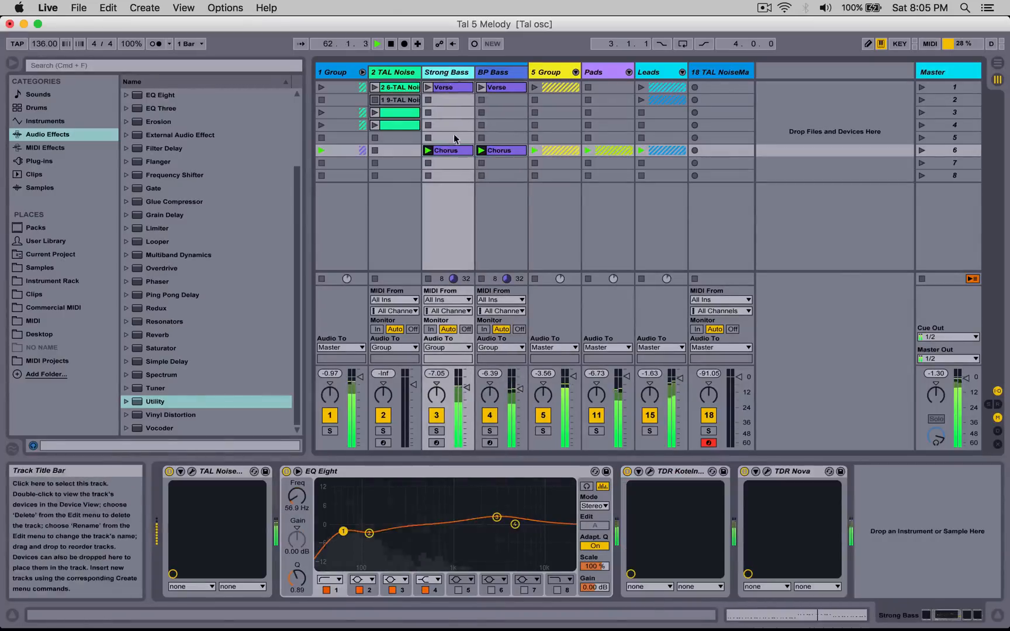
pyautogui.click(458, 589)
pyautogui.moveTo(365, 524); pyautogui.dragTo(540, 505)
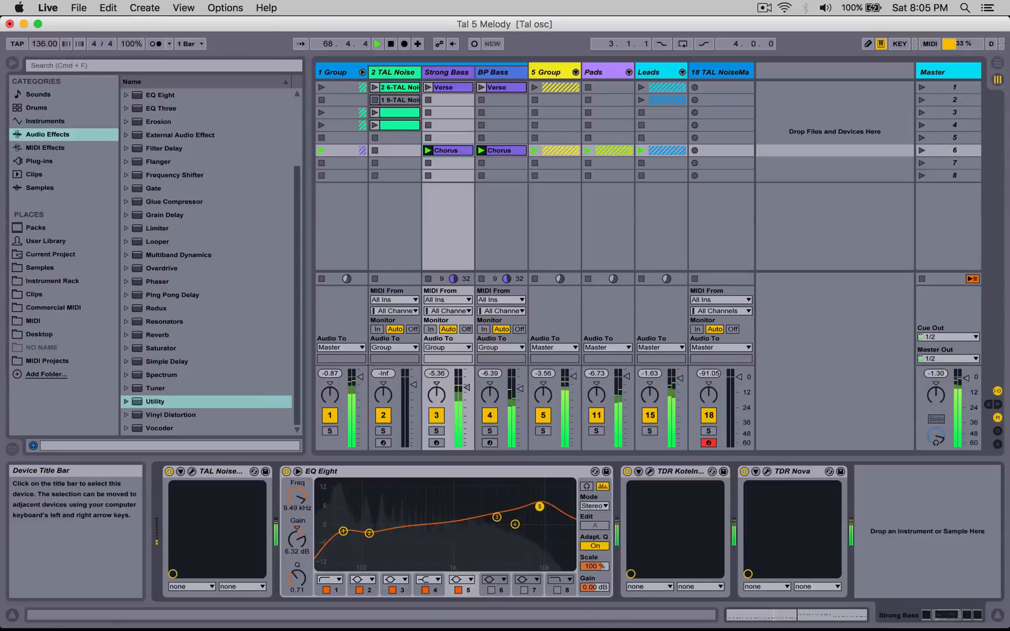
pyautogui.moveTo(290, 584); pyautogui.dragTo(292, 548)
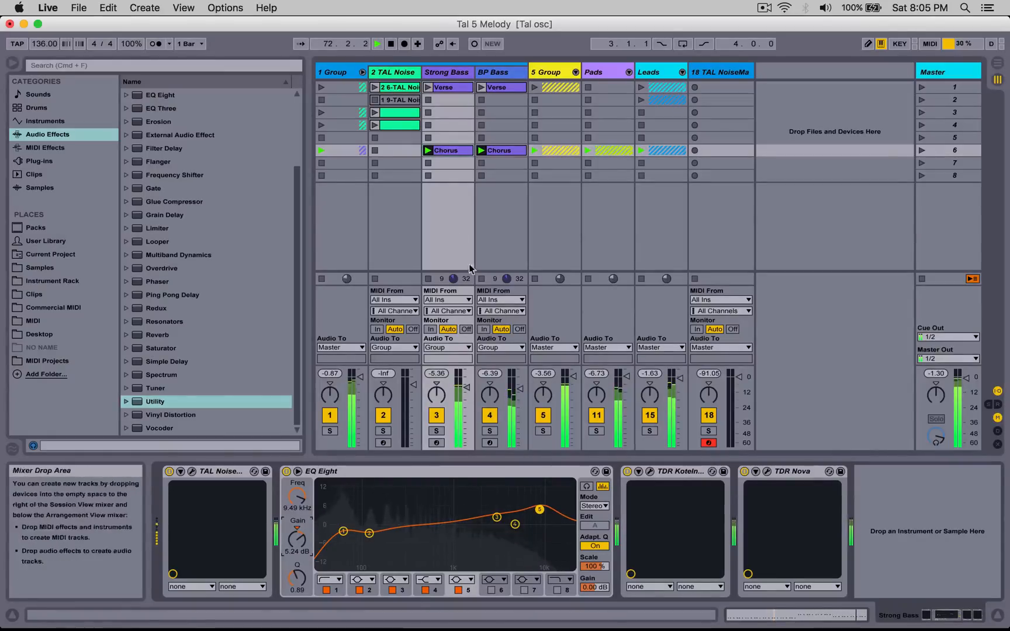
# Step: Fold 1 Group, open the 18 TAL NoiseMaker track's plugin window, and set the synth's master volume to -0.22 dB
pyautogui.click(362, 72)
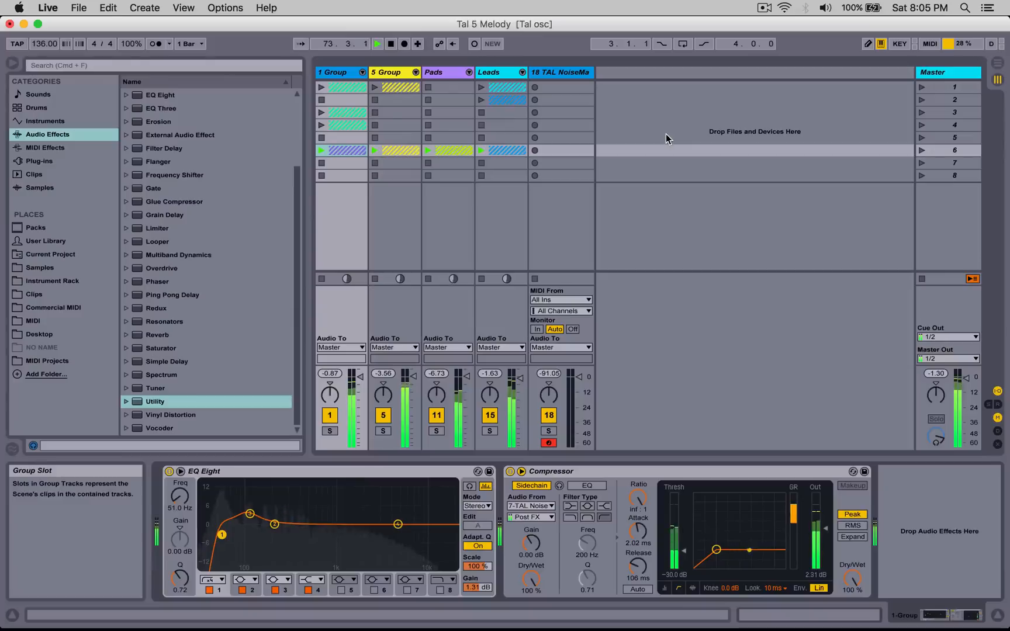
pyautogui.click(561, 72)
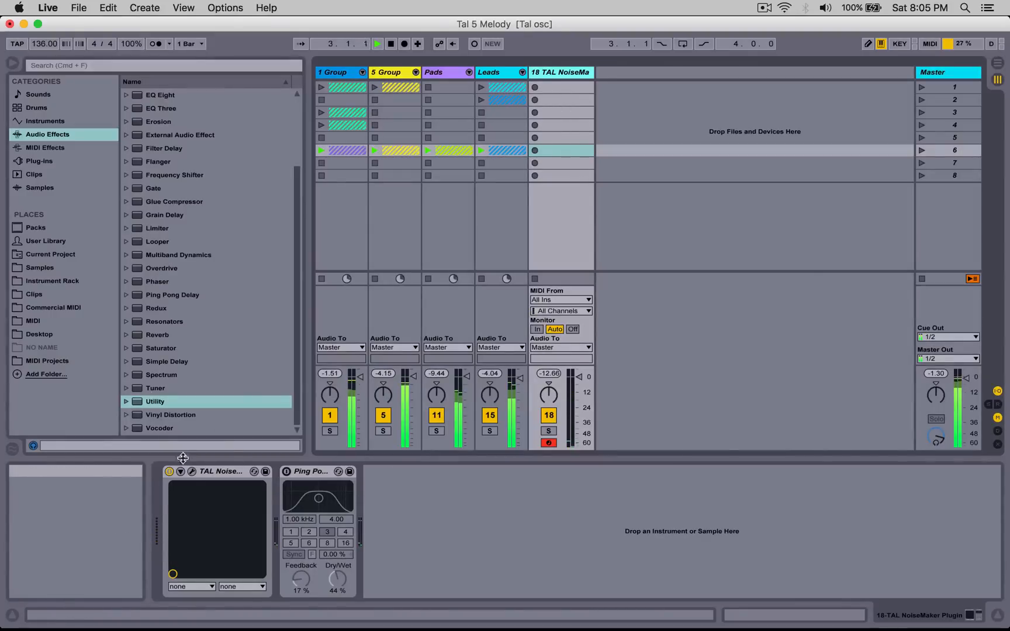
pyautogui.click(192, 471)
pyautogui.click(929, 211)
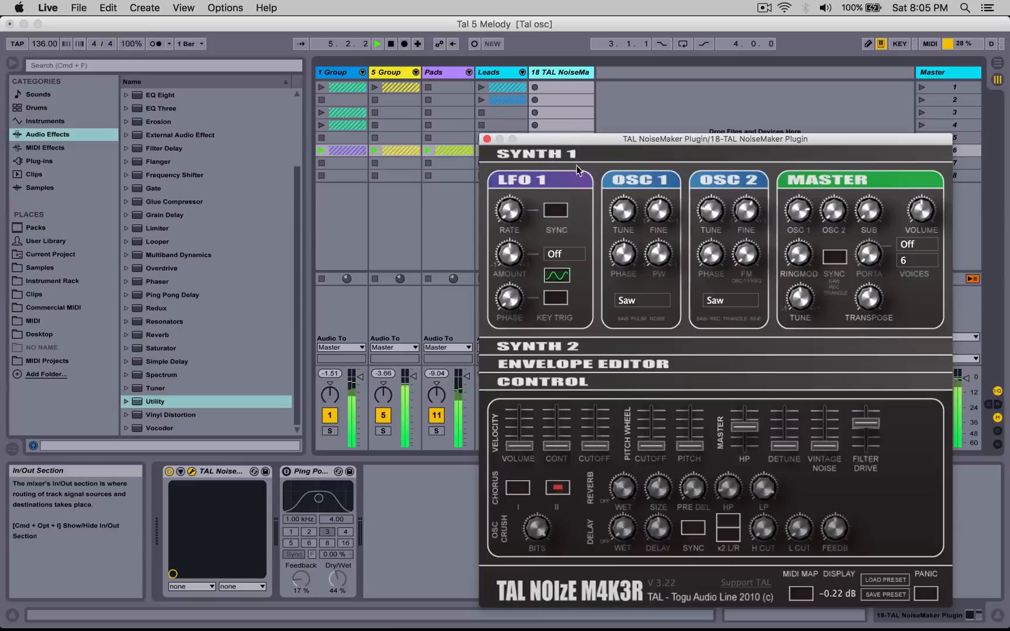
# Step: Close the TAL NoiseMaker plug-in window and switch on the Ping Pong Delay on its track
pyautogui.click(487, 139)
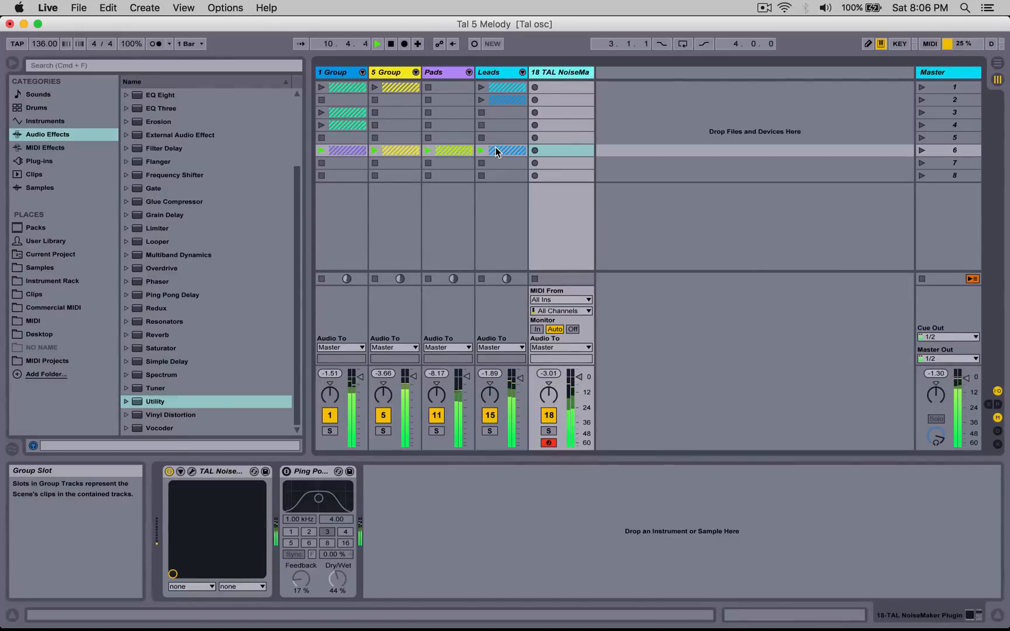
pyautogui.click(286, 471)
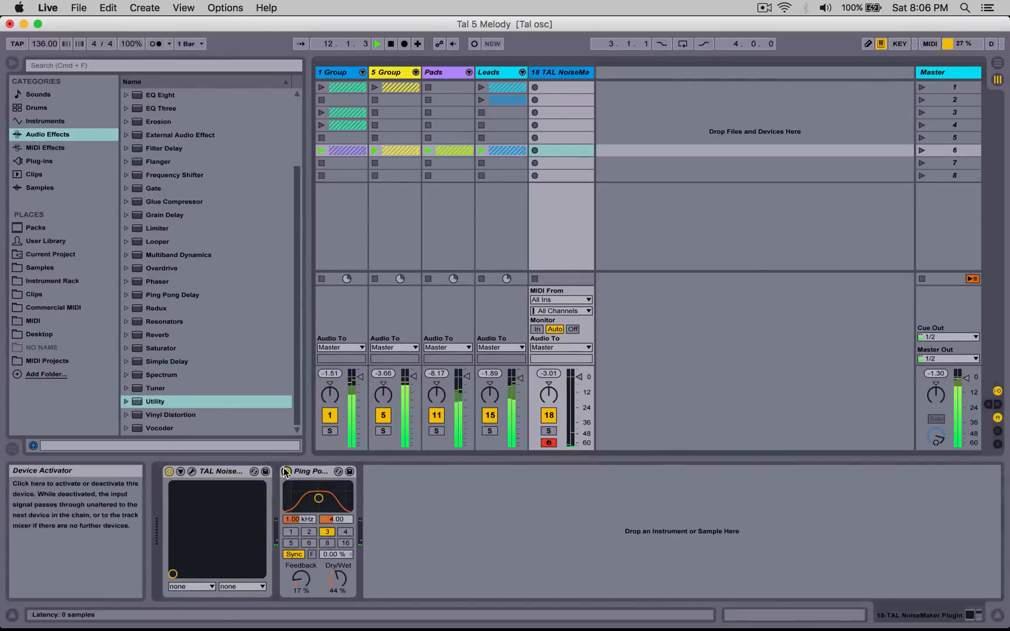
pyautogui.press('x')
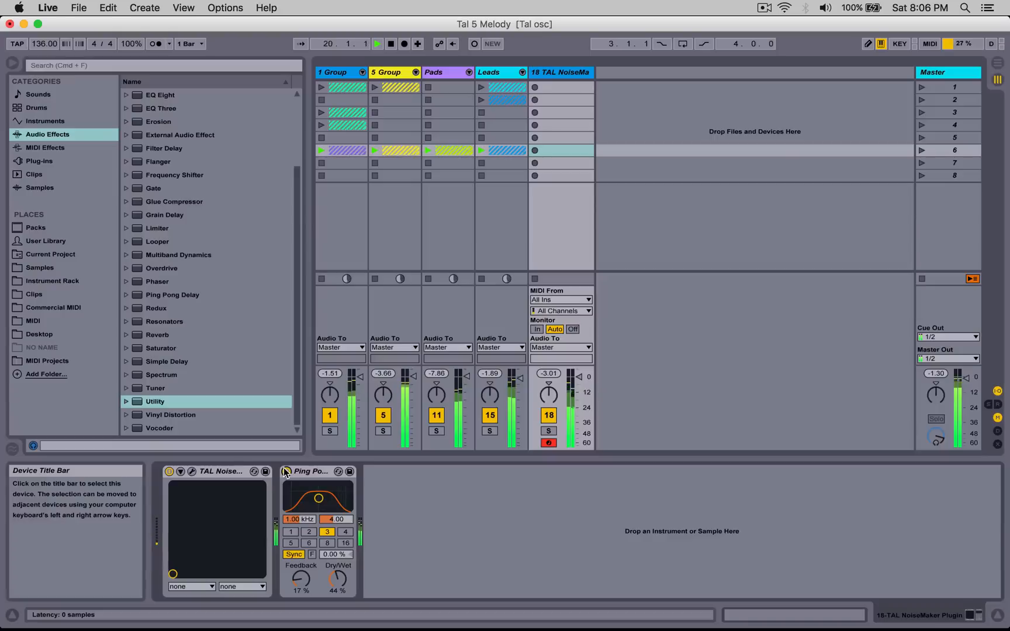
# Step: Create an empty MIDI clip in scene 6 of the TAL NoiseMaker track and audition keys around G#4 and A4
pyautogui.doubleClick(574, 150)
pyautogui.click(341, 285)
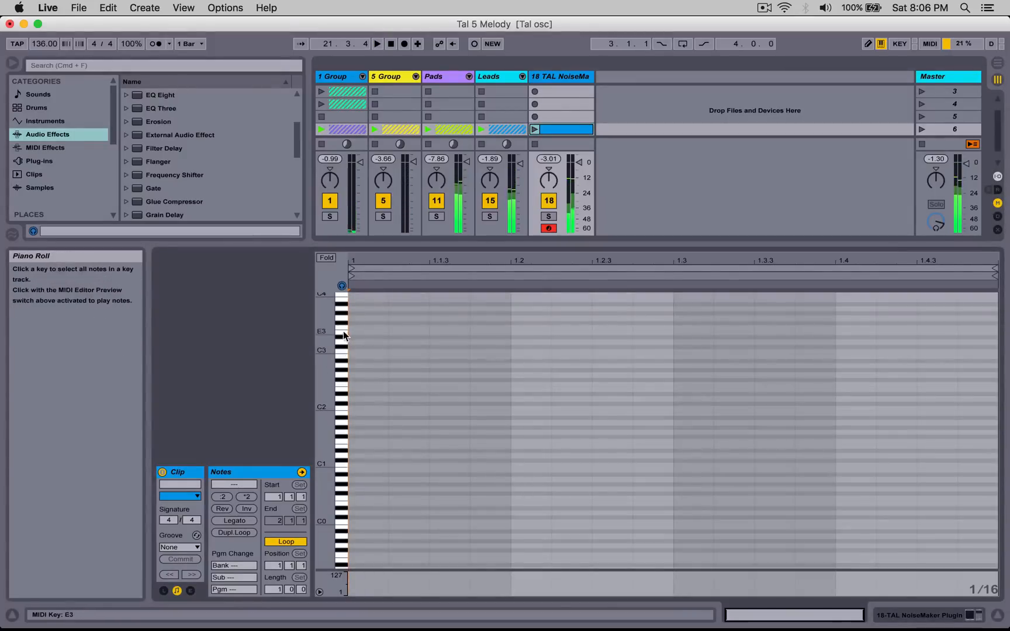
pyautogui.scroll(3, 343, 331)
pyautogui.scroll(10, 343, 331)
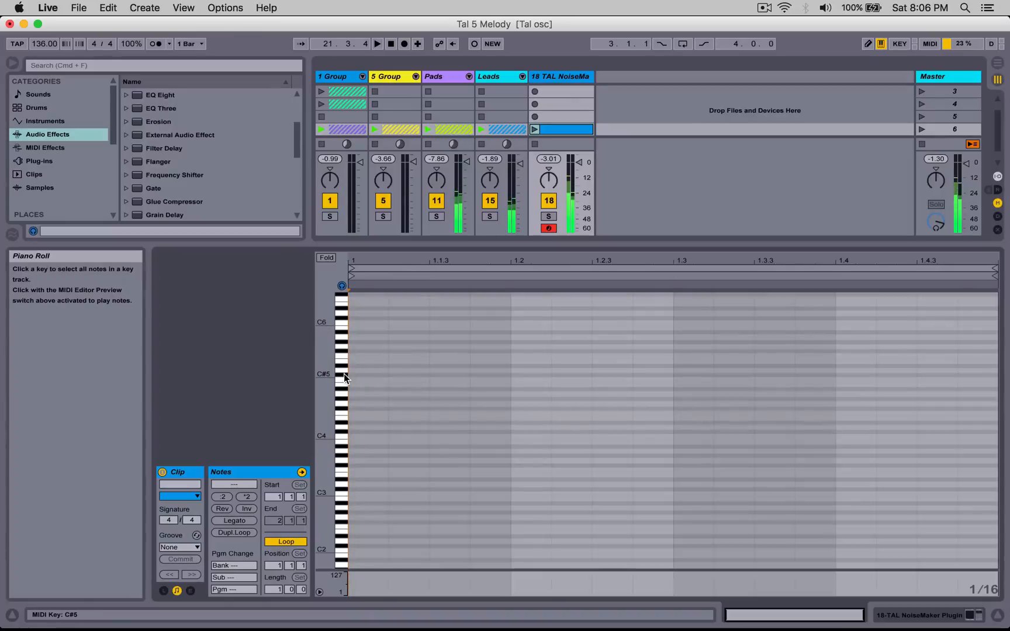
pyautogui.click(343, 399)
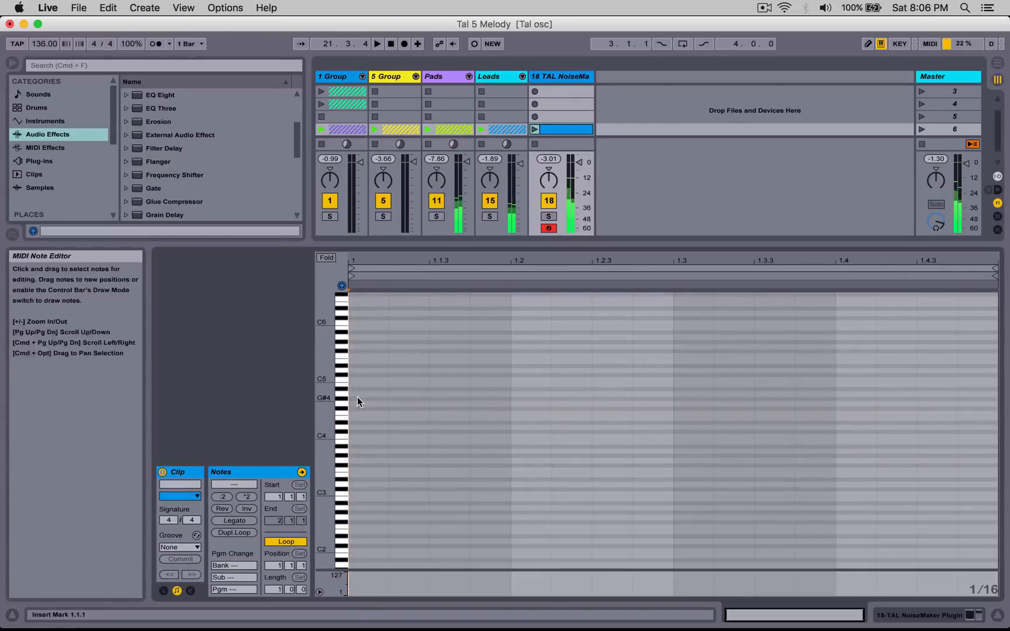
pyautogui.click(343, 394)
# Step: Place two sixteenth notes on G#4 in the new clip, at 1.1.2 and 1.2.1
pyautogui.doubleClick(425, 390)
pyautogui.press('space')
pyautogui.press('Down')
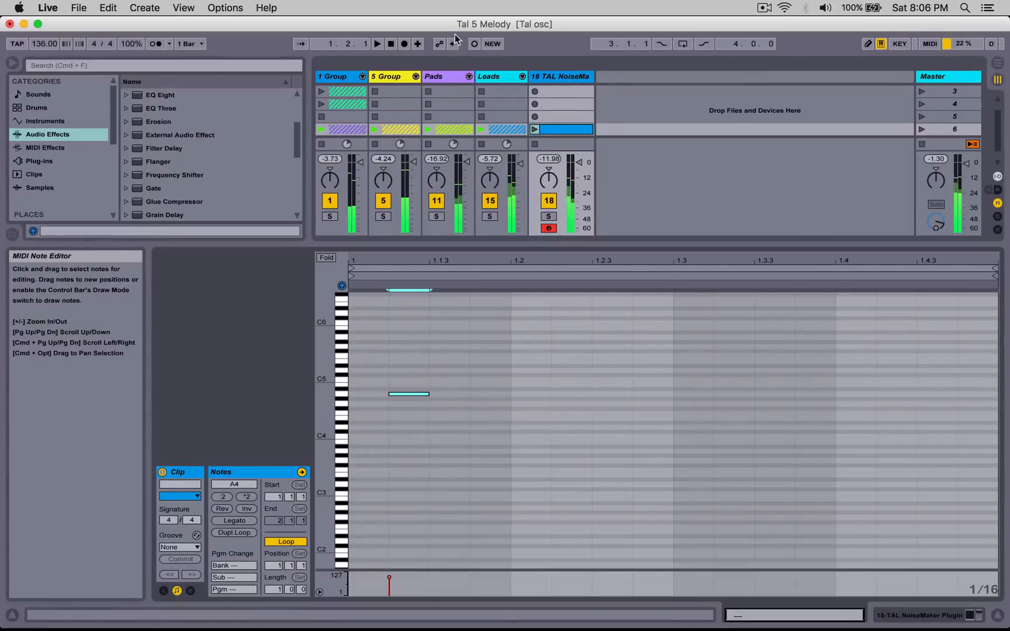
pyautogui.doubleClick(478, 394)
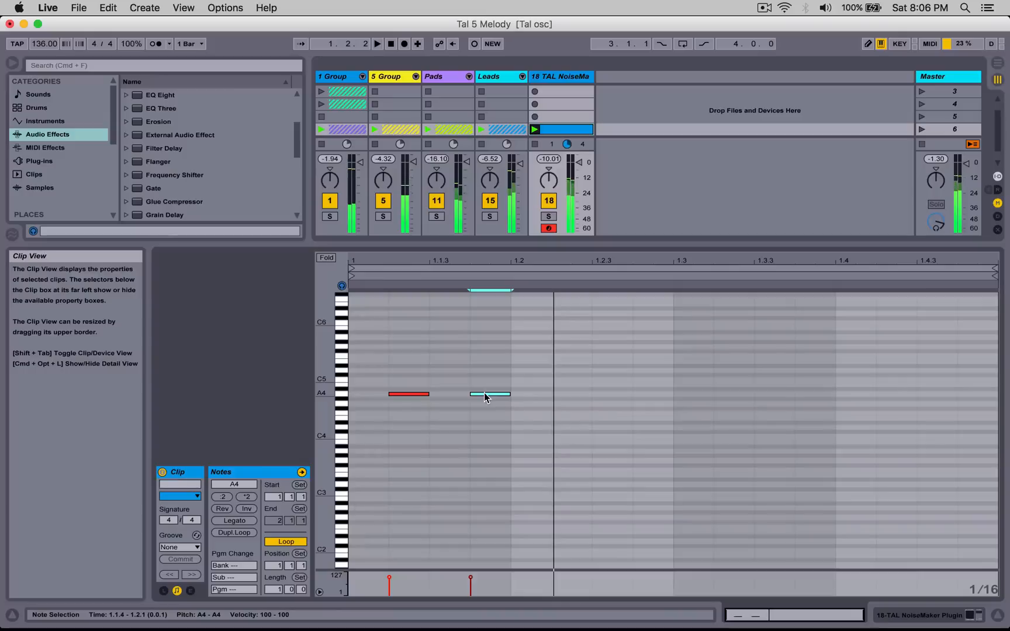
pyautogui.moveTo(495, 380); pyautogui.dragTo(388, 414)
pyautogui.press('Down')
pyautogui.click(479, 399)
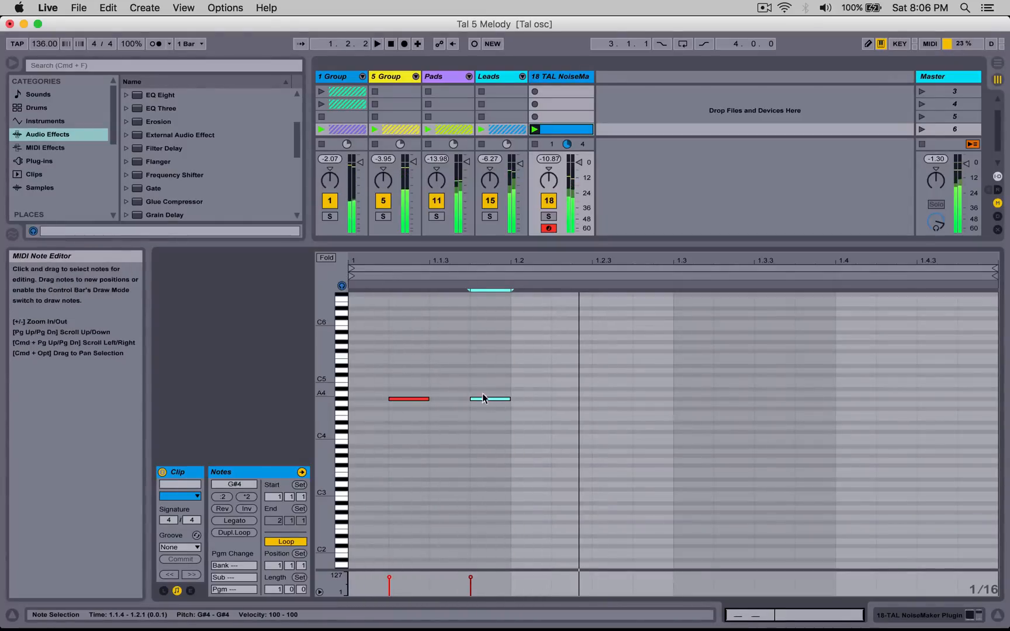
pyautogui.moveTo(489, 401); pyautogui.dragTo(528, 403)
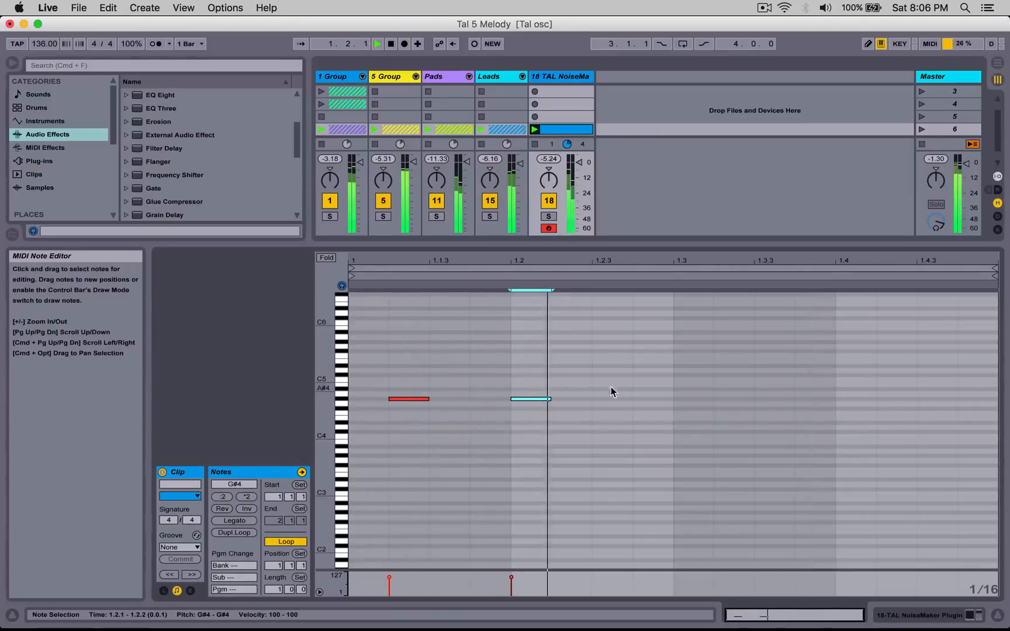
# Step: Add three more G#4 sixteenth notes to the clip, at 1.2.4, 1.3.3 and 1.4.2
pyautogui.doubleClick(644, 396)
pyautogui.press('Down')
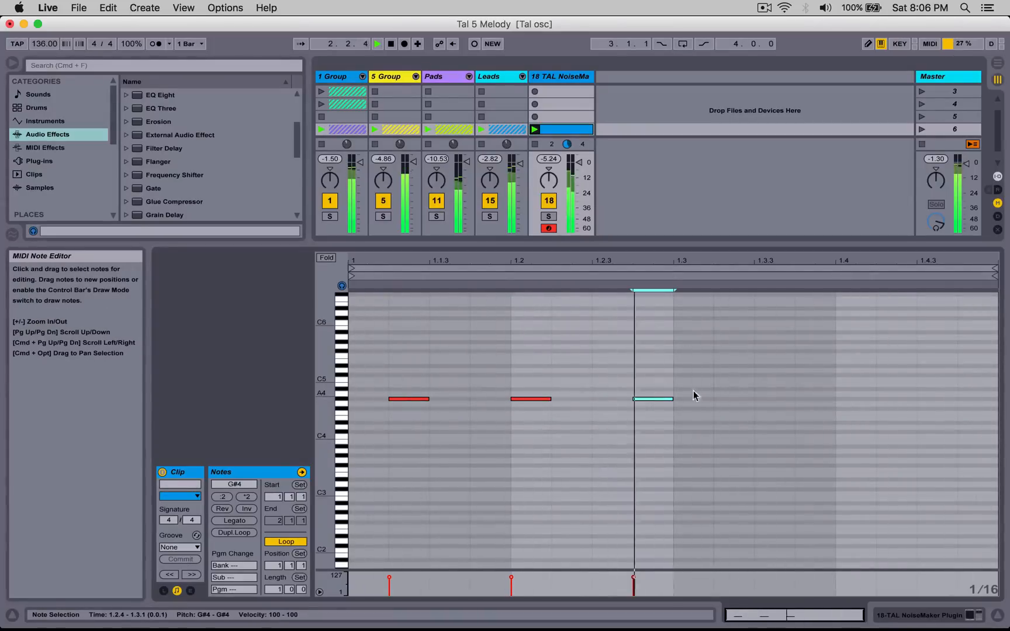
pyautogui.doubleClick(756, 397)
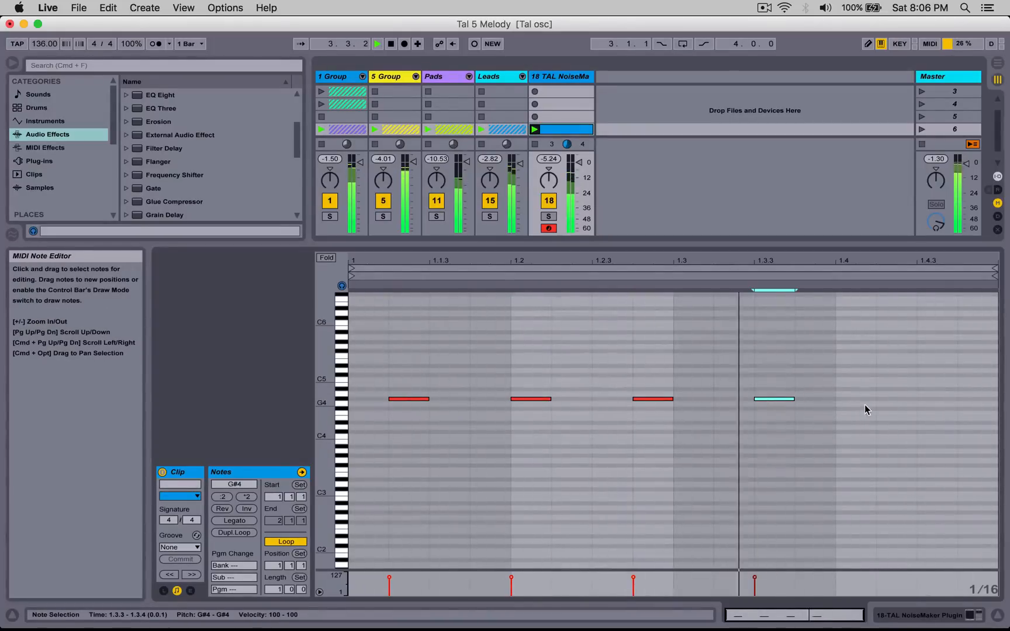
pyautogui.doubleClick(887, 400)
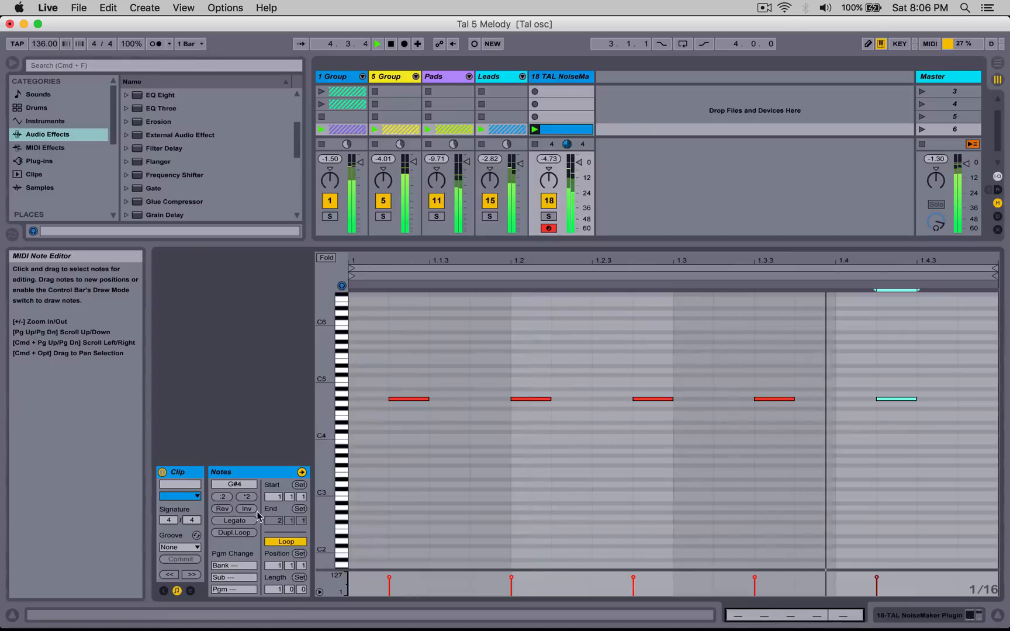
# Step: Duplicate the one-bar loop twice to make the clip four bars long
pyautogui.click(239, 534)
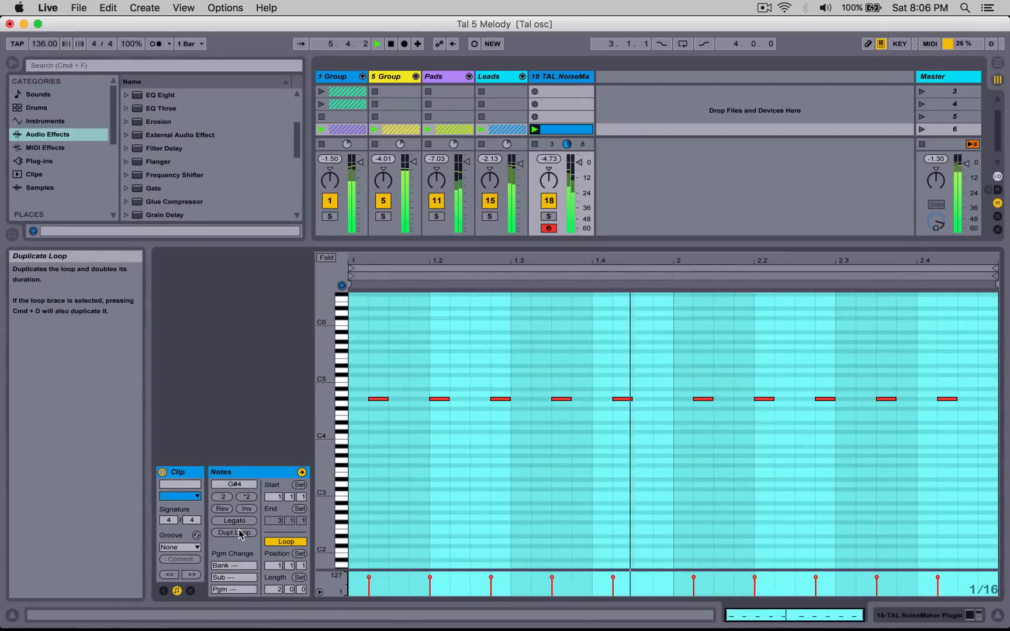
pyautogui.click(238, 530)
pyautogui.click(500, 467)
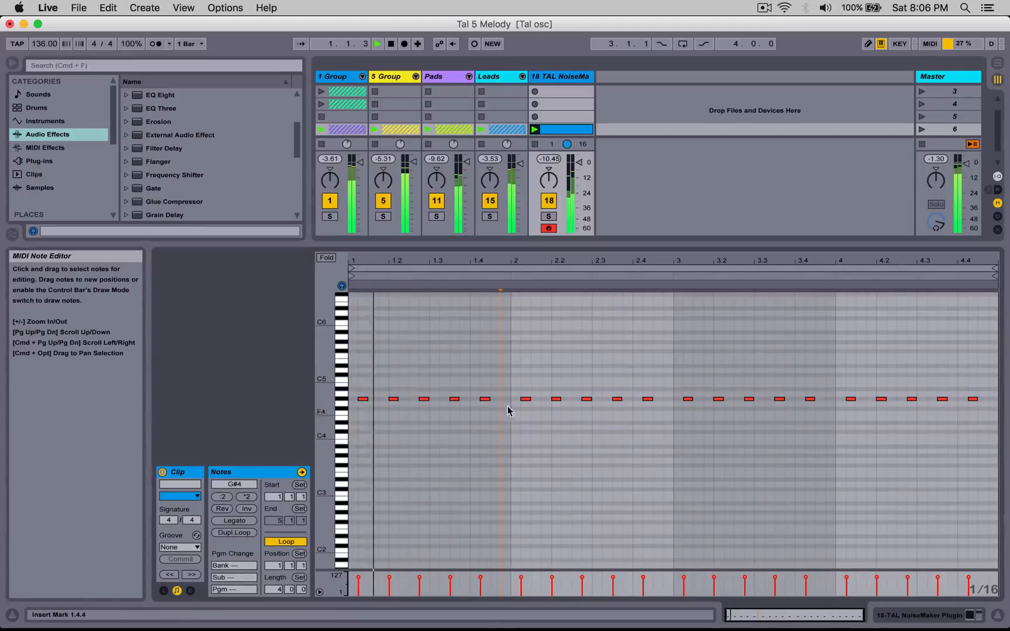
# Step: Raise the last two notes of bar 1 from G#4 to C#5
pyautogui.moveTo(488, 369); pyautogui.dragTo(446, 419)
pyautogui.press('Up')
pyautogui.press('Up')
pyautogui.press('Up')
pyautogui.press('Up')
pyautogui.press('Up')
pyautogui.press('space')
pyautogui.click(468, 427)
# Step: Raise the first three notes of bar 2 to C#5 and replay the clip
pyautogui.press('space')
pyautogui.moveTo(518, 381); pyautogui.dragTo(584, 405)
pyautogui.press('Up')
pyautogui.press('Up')
pyautogui.press('Up')
pyautogui.press('Up')
pyautogui.press('Up')
pyautogui.press('space')
pyautogui.click(541, 403)
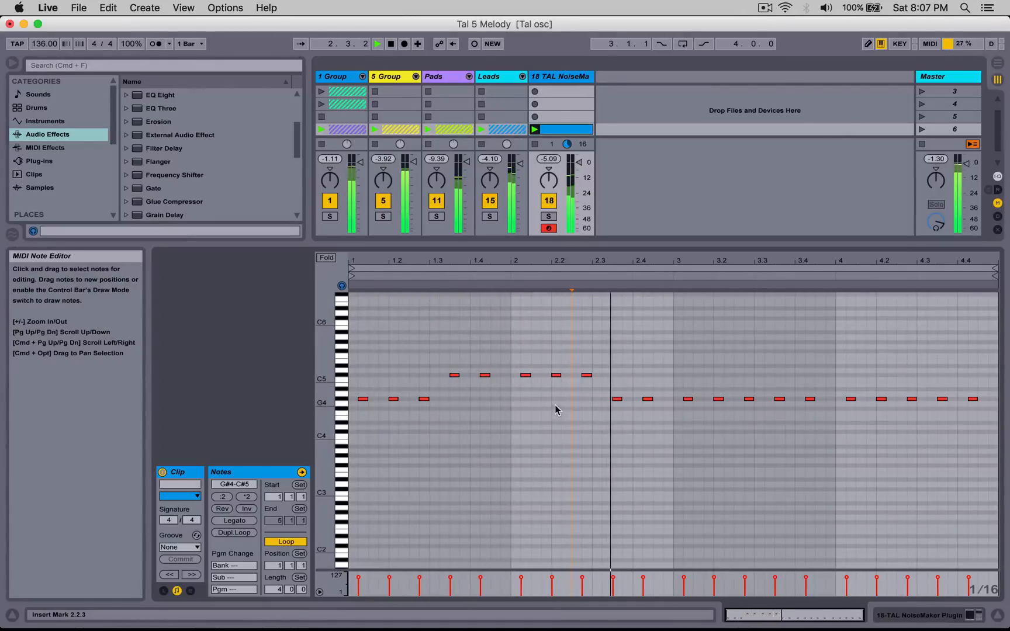
pyautogui.press('space')
pyautogui.press('space')
# Step: Move the last two notes of bar 2 up to B4 and shorten the clip's loop to the first two bars
pyautogui.moveTo(600, 392); pyautogui.dragTo(655, 404)
pyautogui.press('space')
pyautogui.press('Up')
pyautogui.press('Up')
pyautogui.press('Up')
pyautogui.press('Up')
pyautogui.press('Up')
pyautogui.press('Down')
pyautogui.press('Down')
pyautogui.press('space')
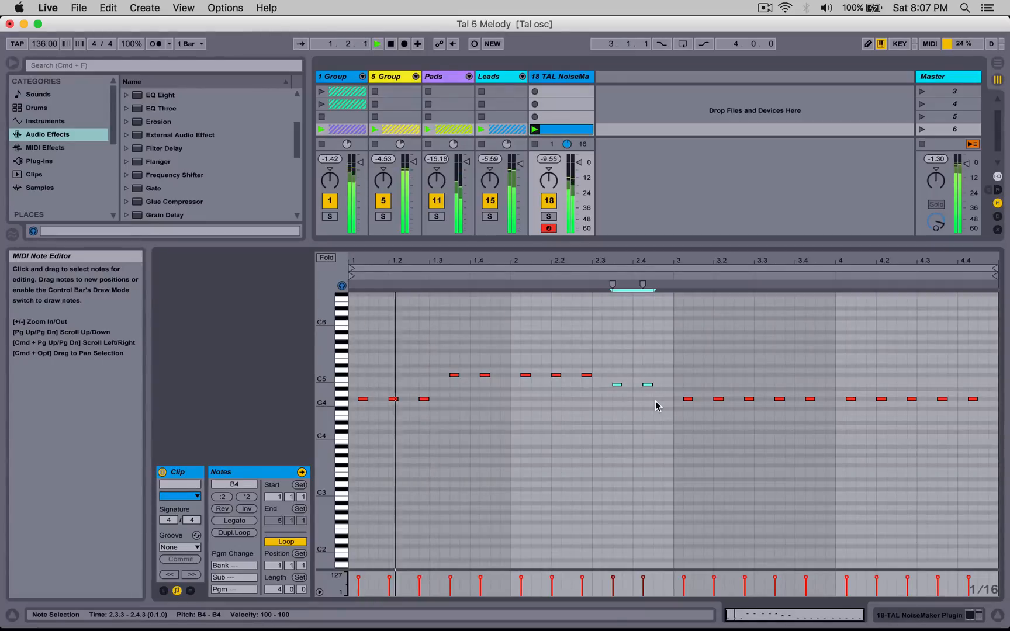
pyautogui.click(623, 435)
pyautogui.moveTo(995, 272); pyautogui.dragTo(673, 297)
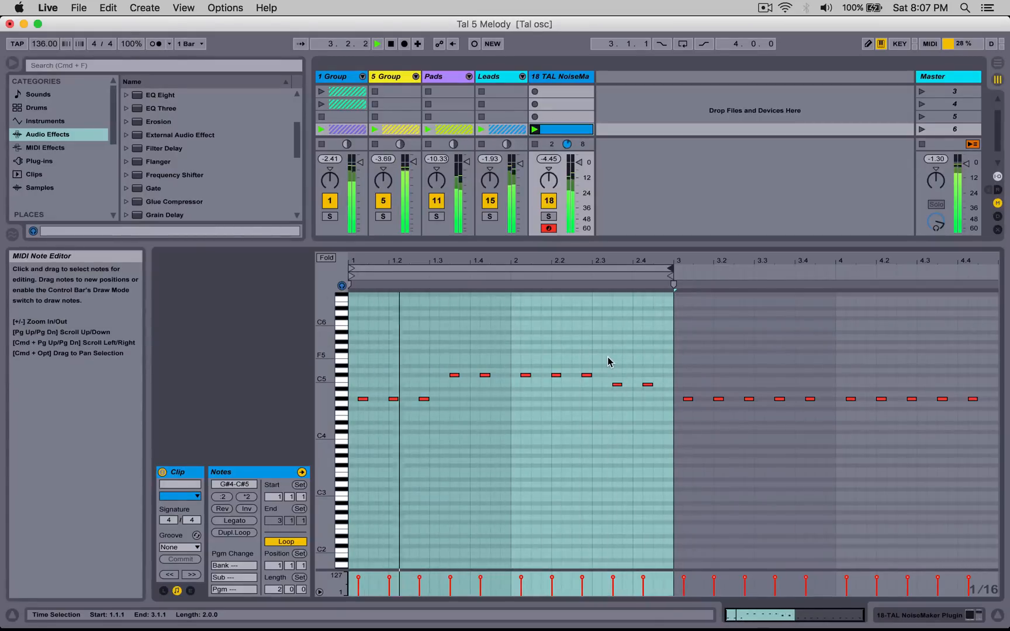
# Step: Open the TAL NoiseMaker editor and set the OSC 1 waveform to Pulse
pyautogui.hotkey('shift', 'Tab')
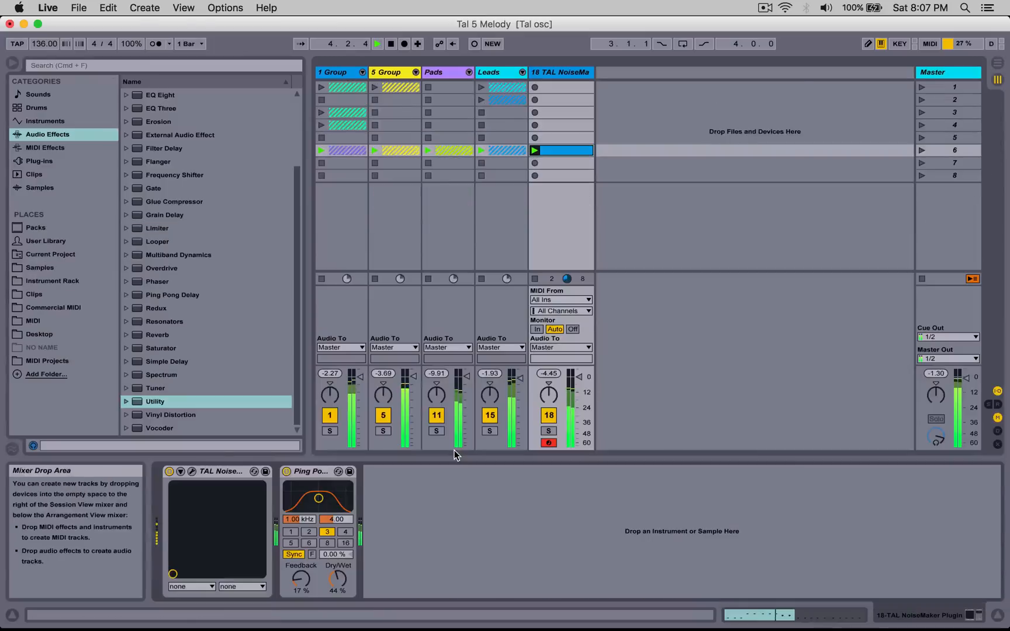
pyautogui.click(193, 471)
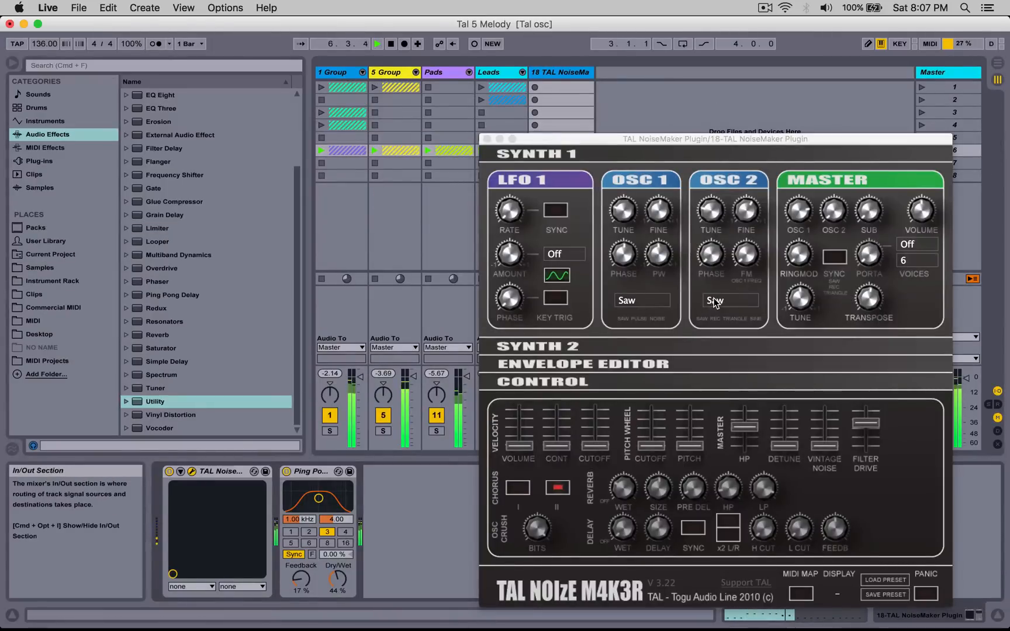
pyautogui.click(647, 298)
pyautogui.click(653, 331)
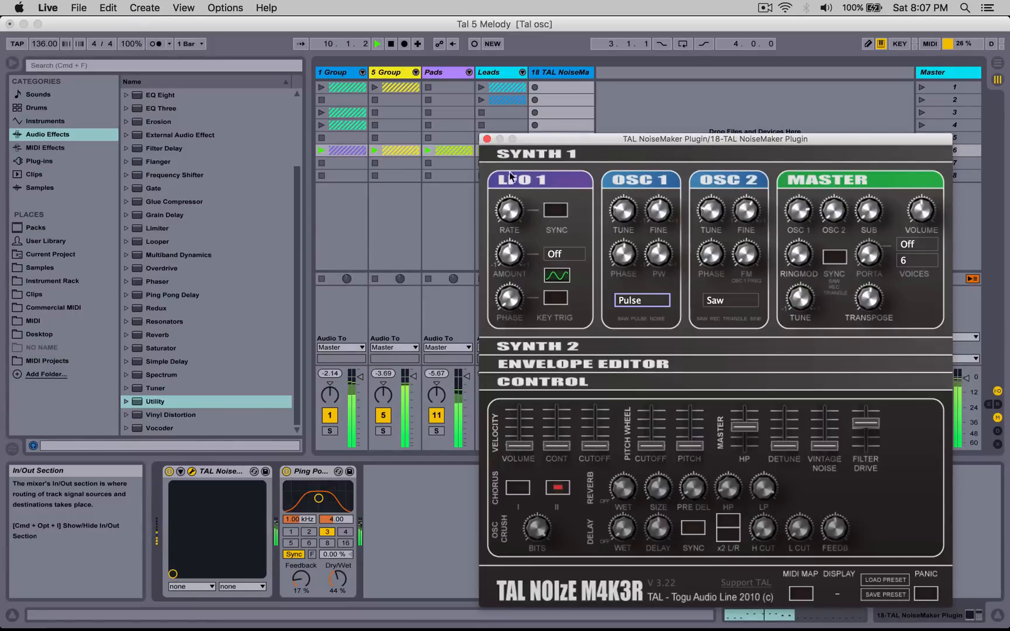
# Step: Adjust the ADSR envelope in the Synth 2 section and turn on Chorus I in the Control section
pyautogui.click(544, 350)
pyautogui.moveTo(910, 482); pyautogui.dragTo(845, 471)
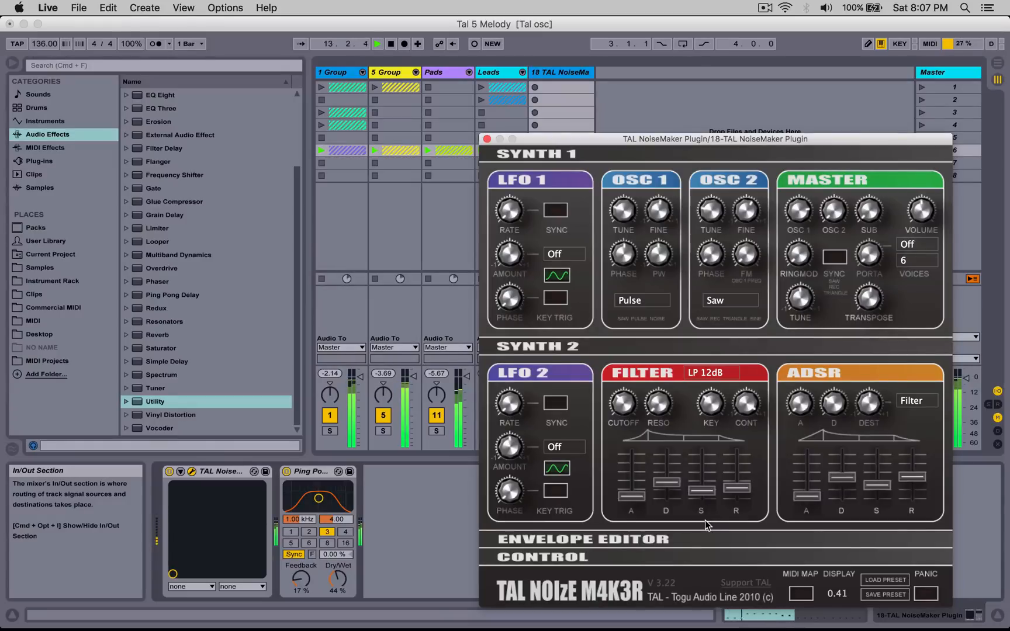
pyautogui.click(664, 540)
pyautogui.click(630, 556)
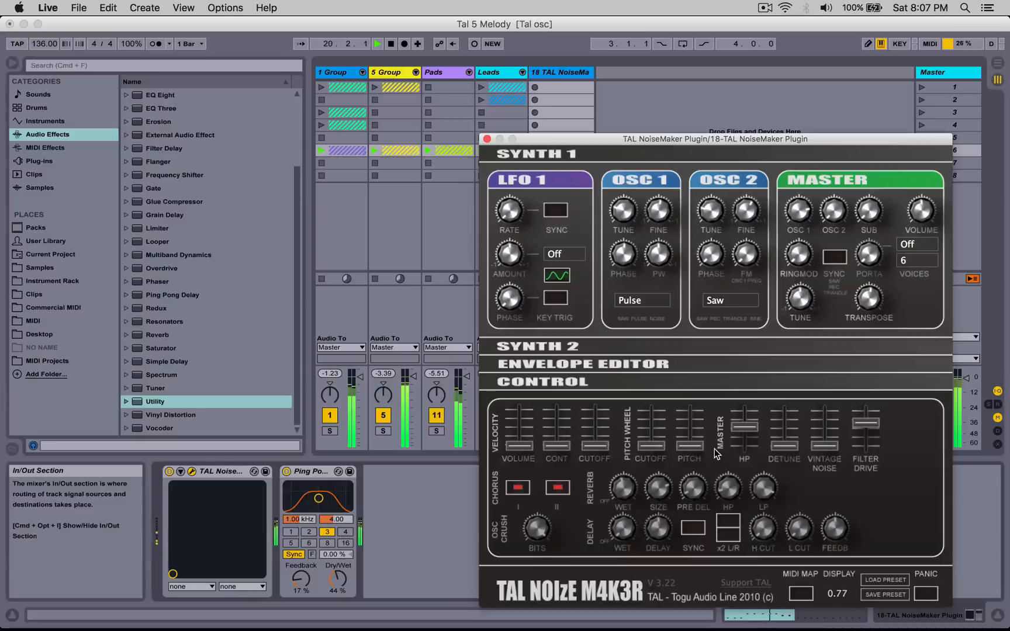
# Step: Lower the filter drive, set the synth's master volume to -5.36 dB and close the plug-in window
pyautogui.moveTo(857, 433); pyautogui.dragTo(856, 489)
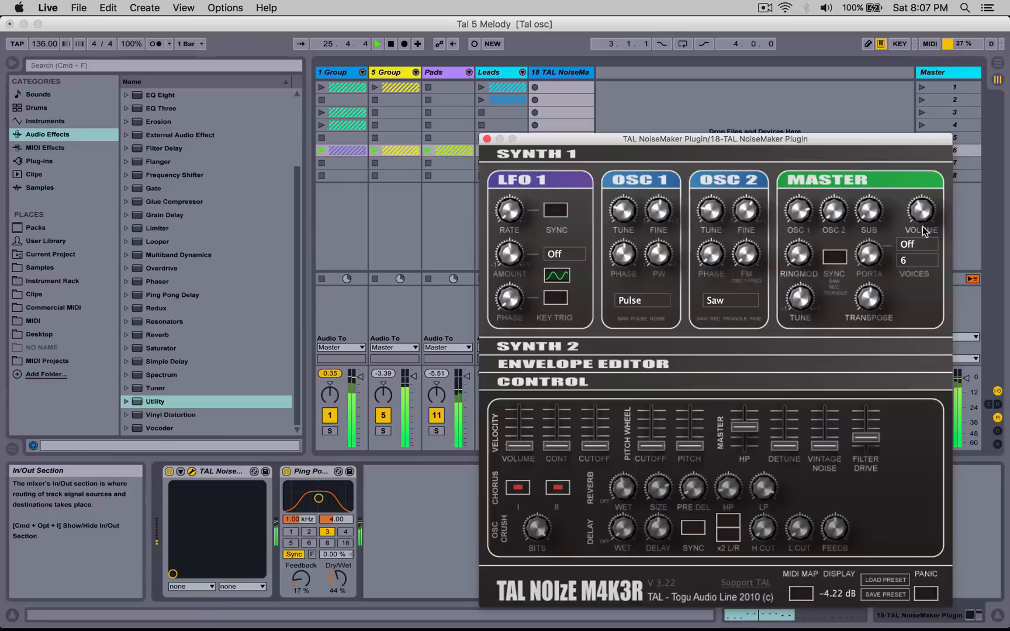
pyautogui.moveTo(923, 232); pyautogui.dragTo(923, 234)
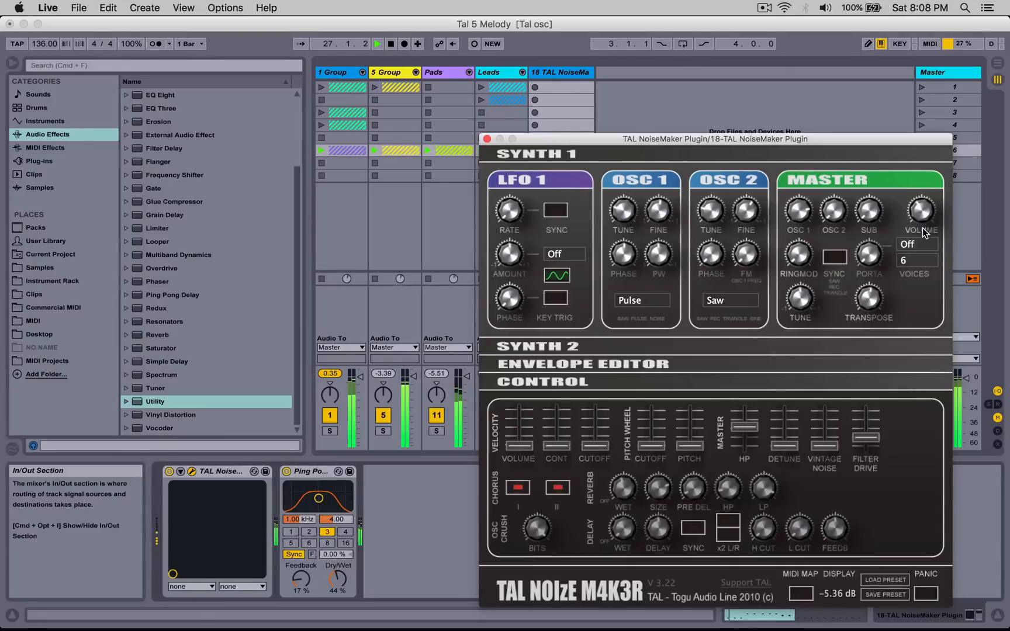
pyautogui.click(487, 138)
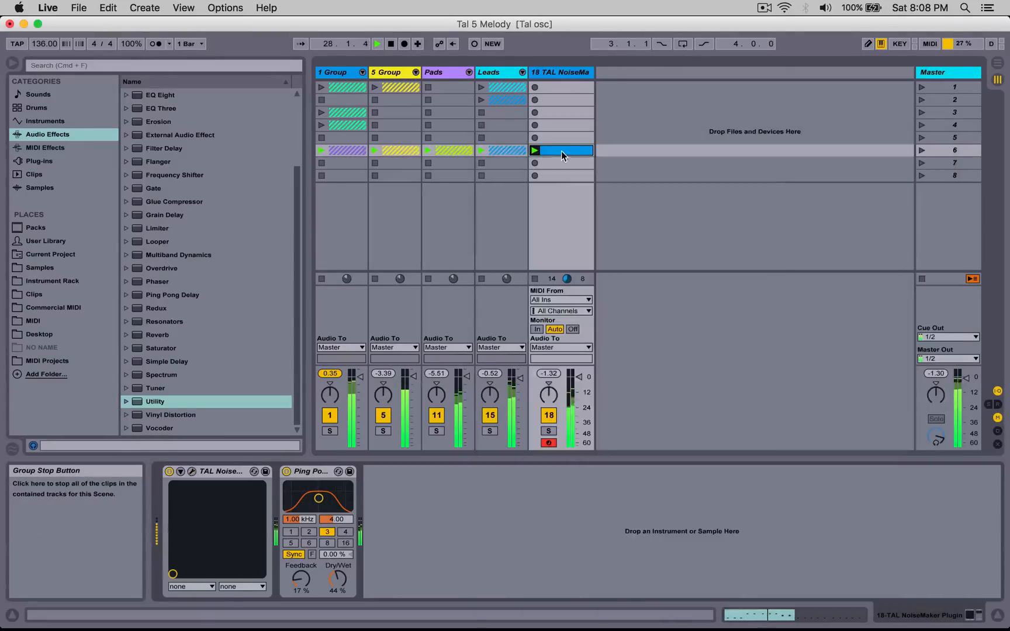
# Step: Reopen the scene 6 clip and delete all notes in bars 3 and 4
pyautogui.doubleClick(545, 151)
pyautogui.click(599, 425)
pyautogui.moveTo(681, 335); pyautogui.dragTo(1001, 490)
pyautogui.press('Delete')
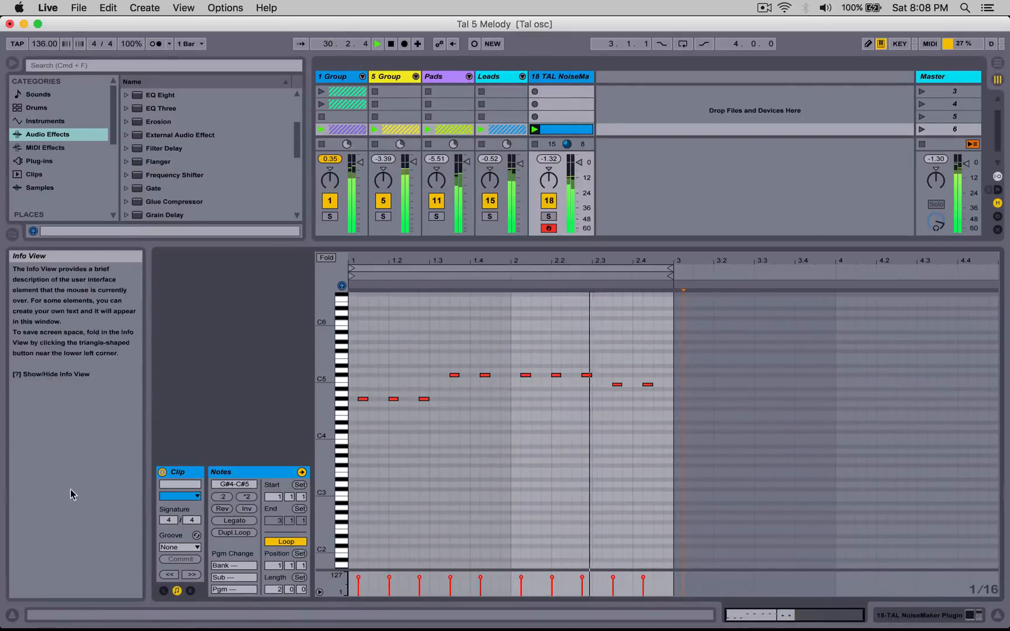
# Step: Duplicate the two-bar melody loop so the clip spans four bars
pyautogui.click(222, 522)
pyautogui.press('super+z')
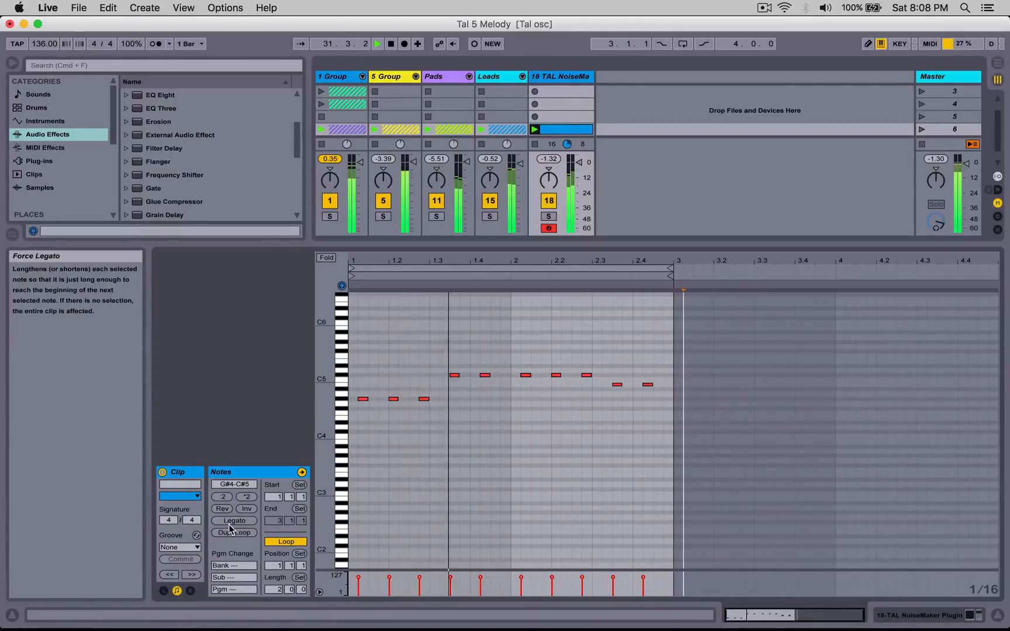
pyautogui.click(229, 526)
pyautogui.click(528, 485)
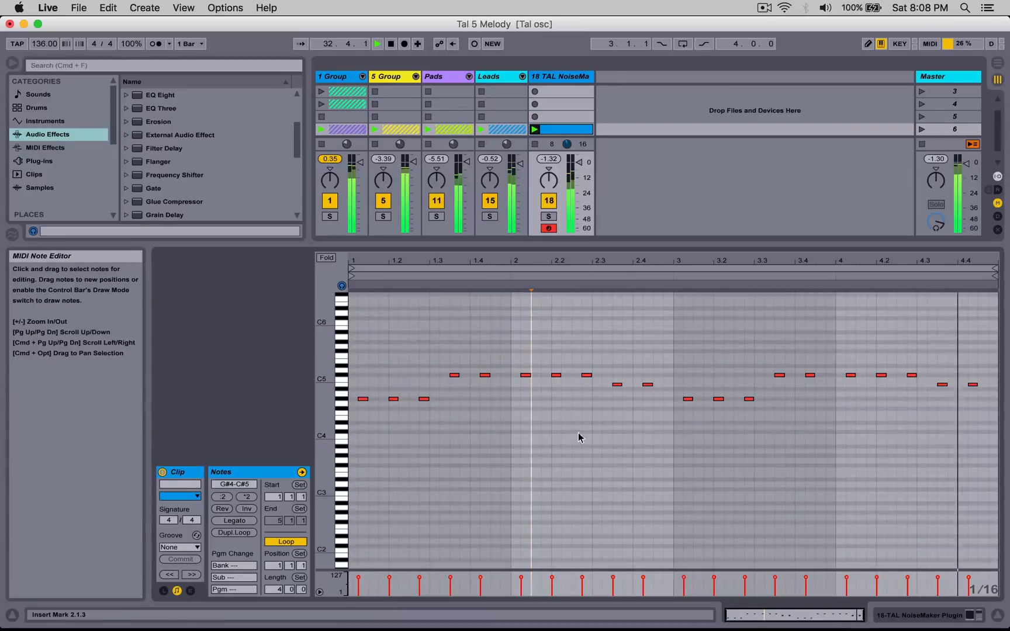
pyautogui.click(603, 439)
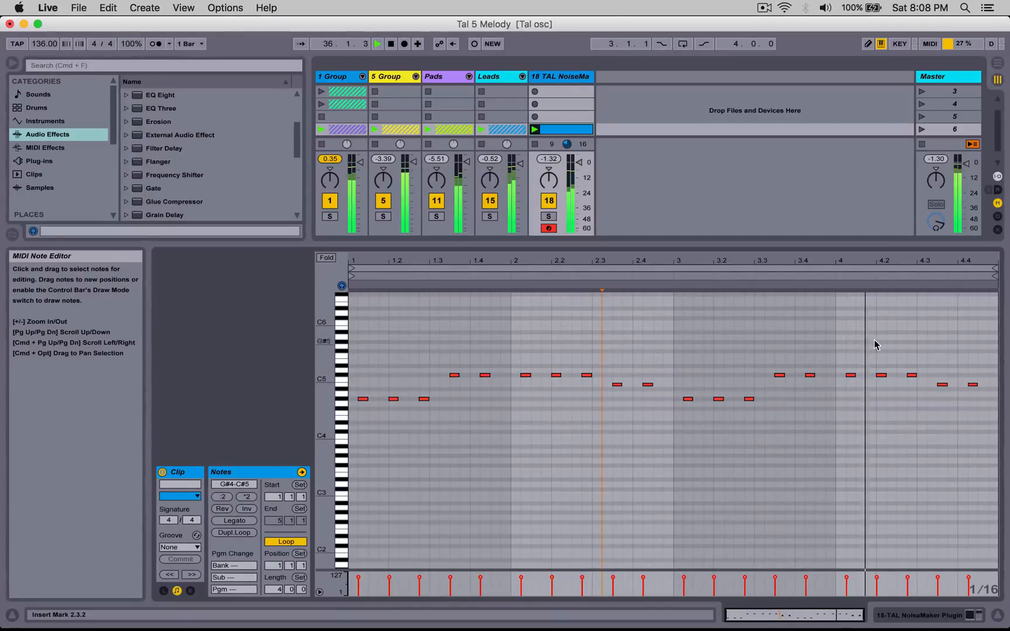
# Step: Raise the last two notes of bar 4 to D#5 and play the melody back
pyautogui.moveTo(923, 356); pyautogui.dragTo(990, 409)
pyautogui.press('Up')
pyautogui.press('Up')
pyautogui.press('Up')
pyautogui.press('Up')
pyautogui.press('Up')
pyautogui.press('Down')
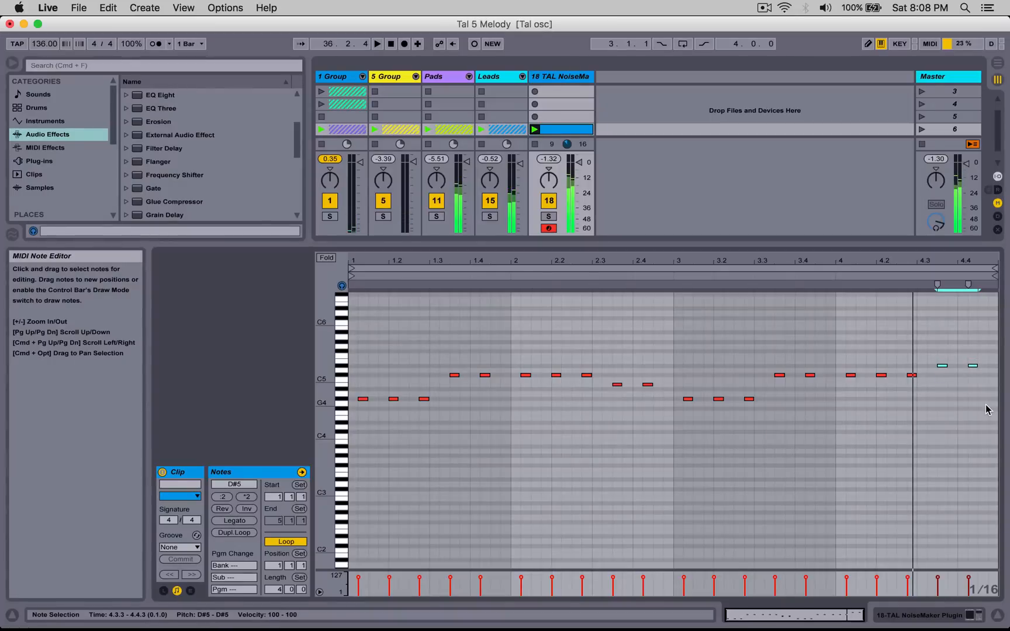
pyautogui.press('space')
pyautogui.click(897, 428)
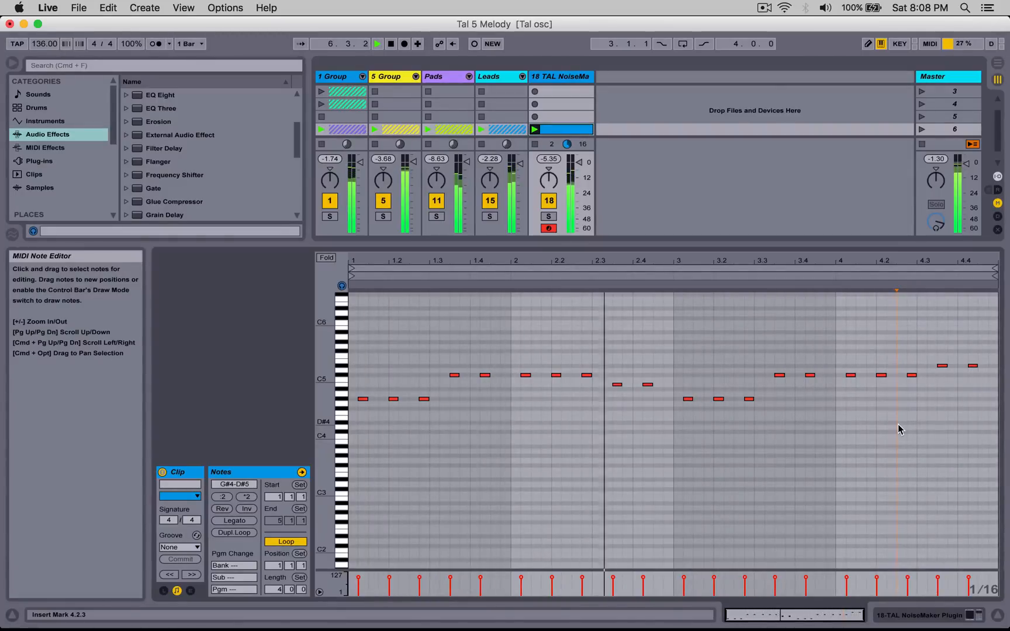
# Step: Duplicate the loop to eight bars and add a C#5 sixteenth note at 8.4.3
pyautogui.click(235, 533)
pyautogui.click(964, 357)
pyautogui.moveTo(963, 358); pyautogui.dragTo(990, 379)
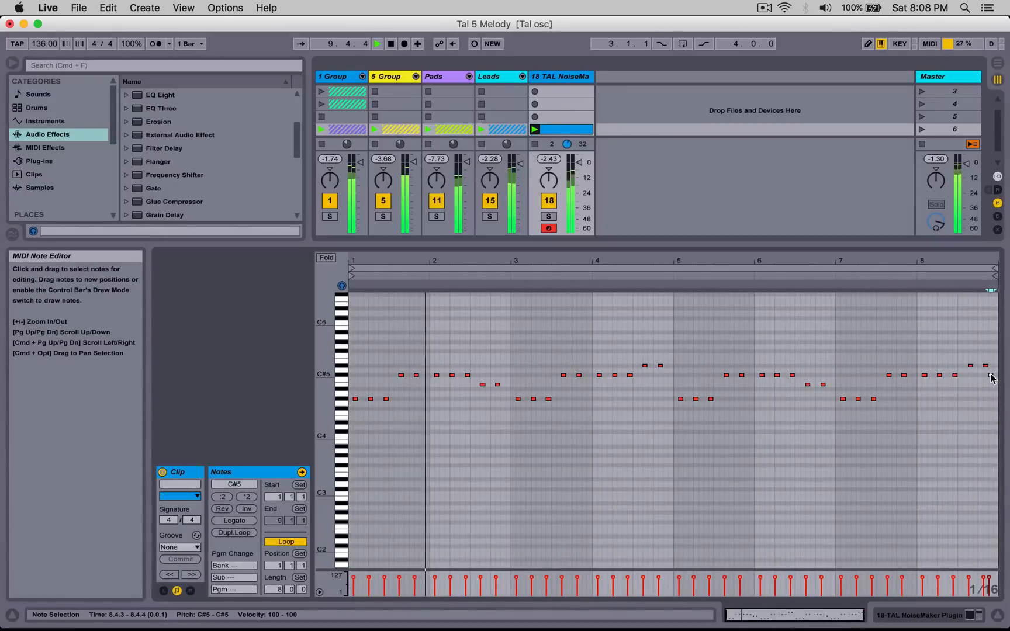
pyautogui.click(978, 393)
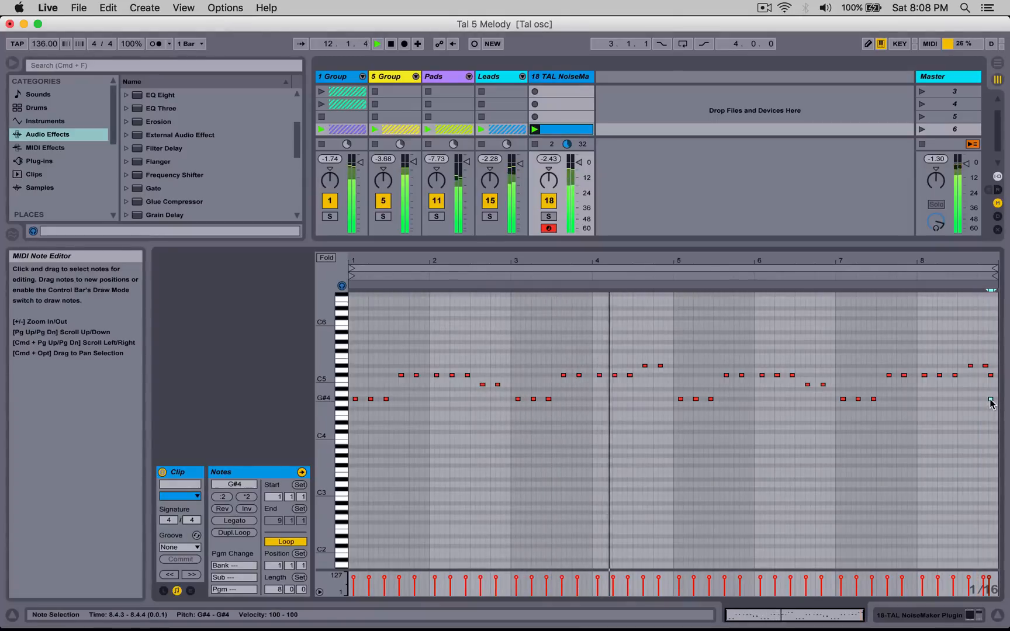
pyautogui.click(990, 393)
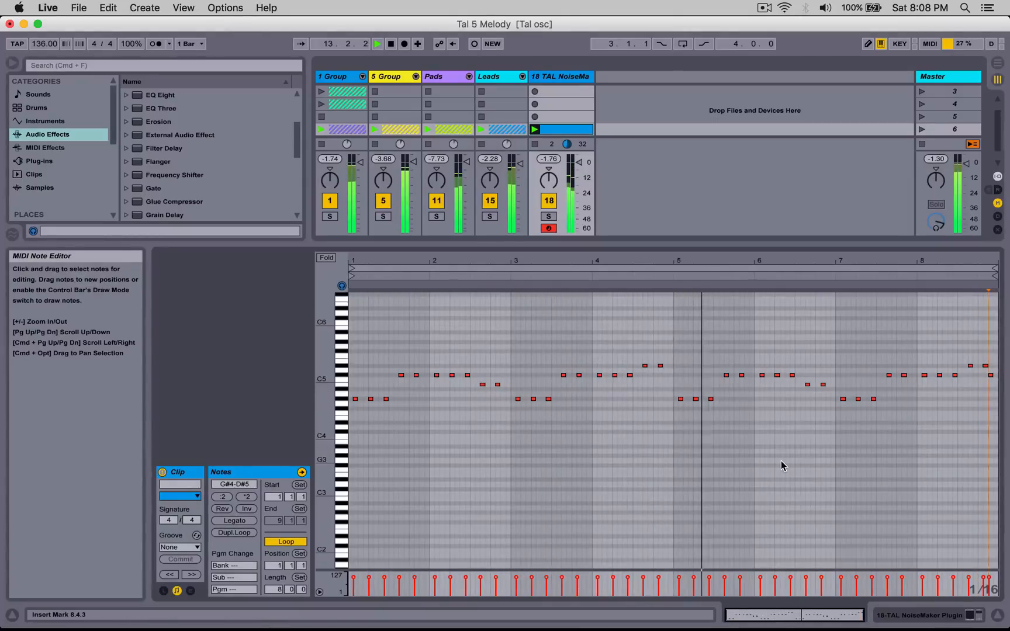
# Step: Reopen the scene 6 melody clip and lengthen all of its notes together
pyautogui.hotkey('shift', 'Tab')
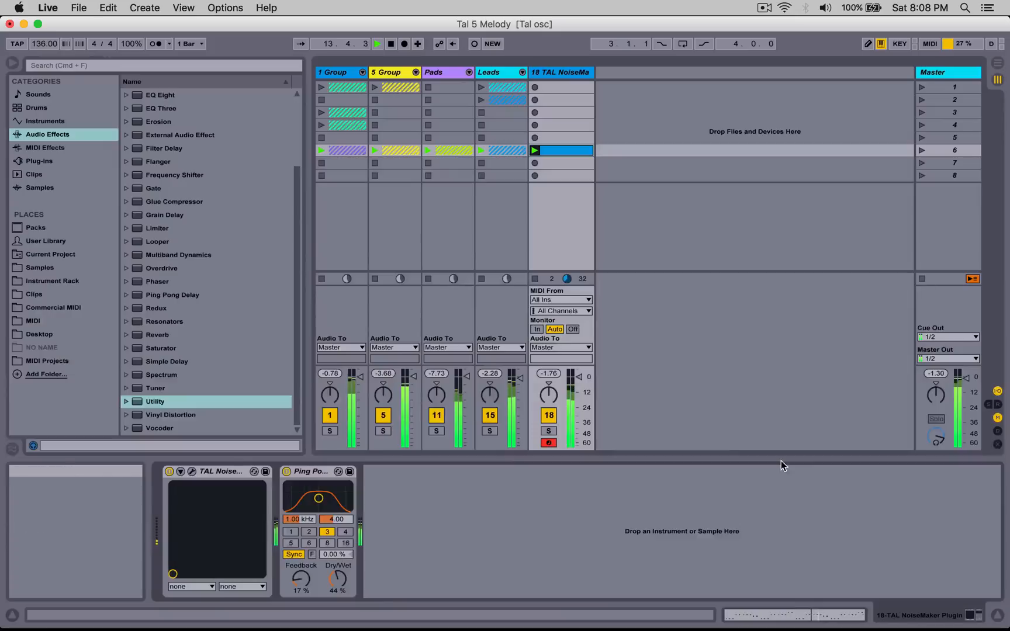
pyautogui.doubleClick(569, 148)
pyautogui.press('super+a')
pyautogui.hotkey('shift', 'Right')
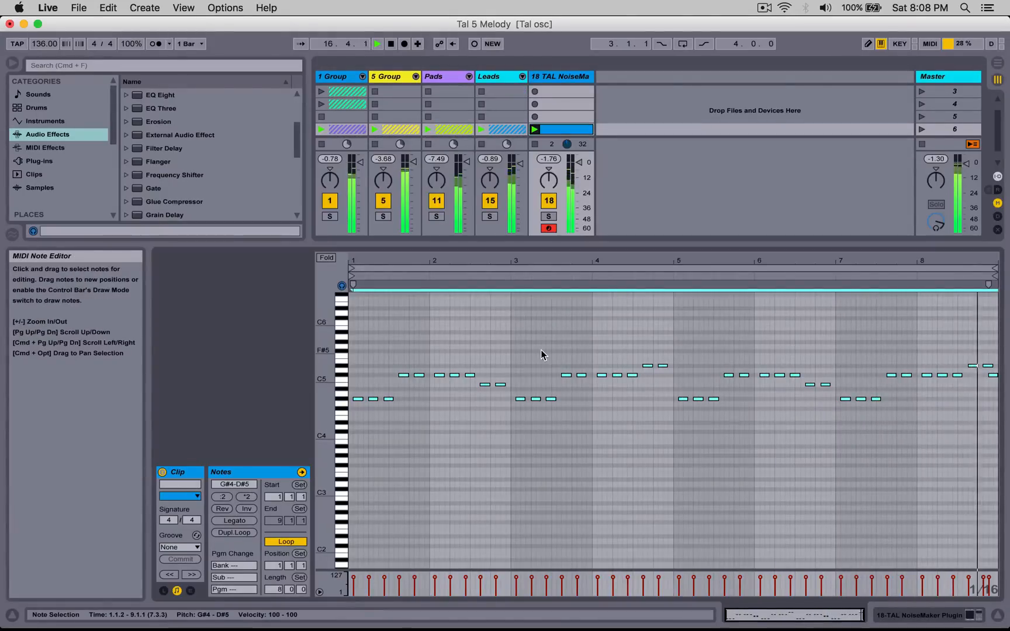
# Step: Set the Ping Pong Delay's filter to 1.85 kHz with a width of 4.11 and its feedback to 20 %
pyautogui.hotkey('shift', 'Tab')
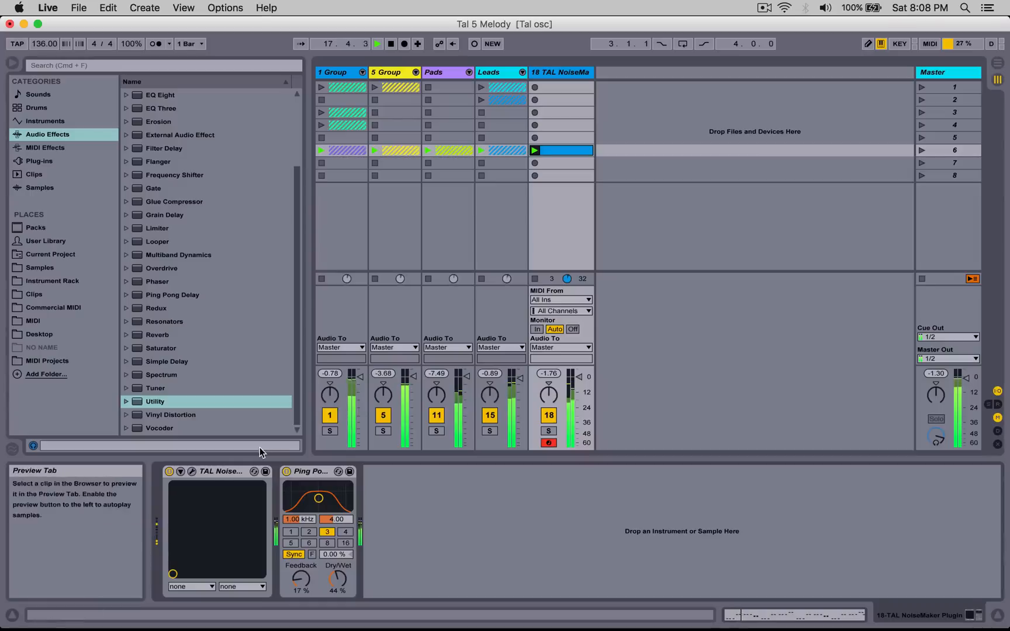
pyautogui.moveTo(319, 498); pyautogui.dragTo(325, 498)
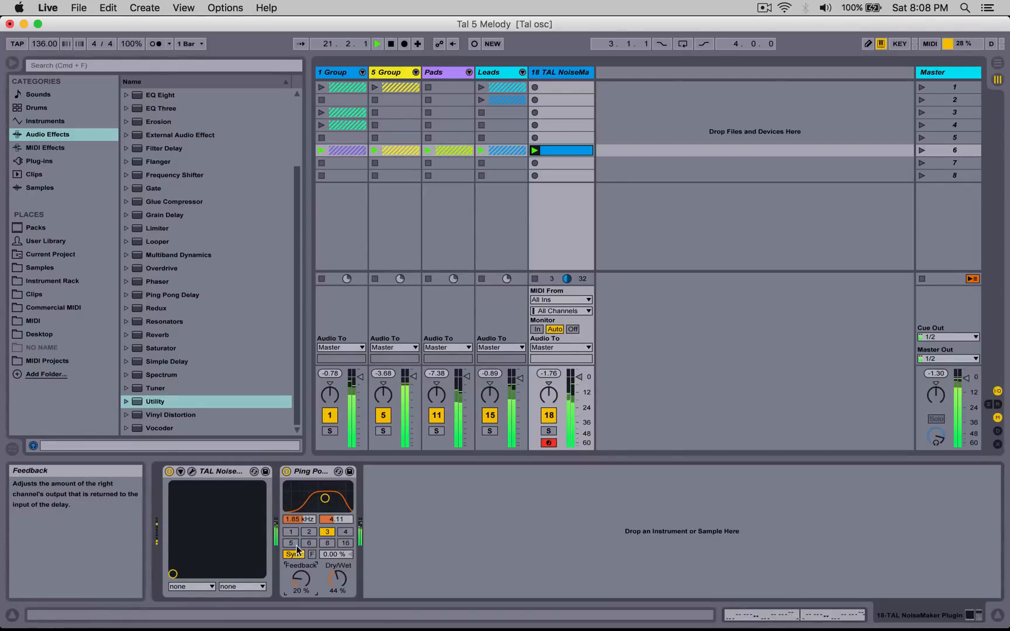
# Step: Open the TAL NoiseMaker editor and set the OSC 2 waveform to Noise
pyautogui.click(192, 471)
pyautogui.click(714, 301)
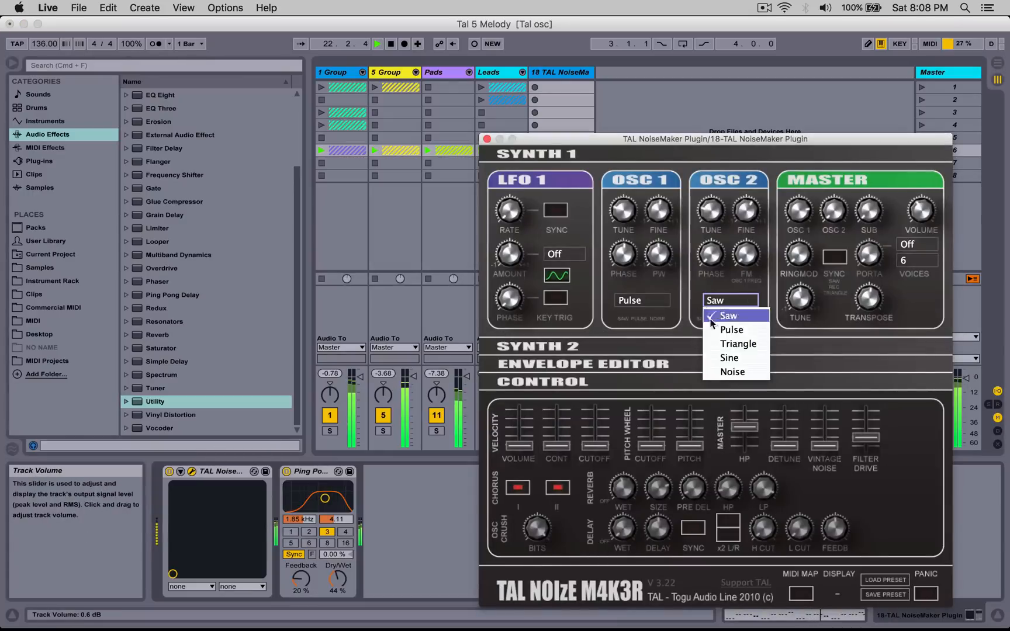
pyautogui.click(731, 372)
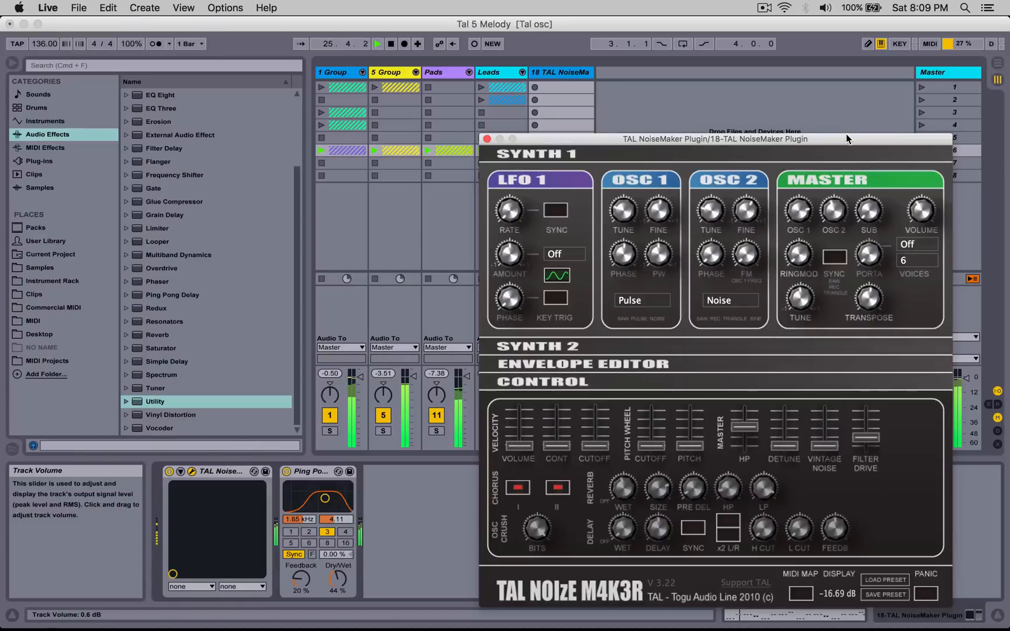
# Step: Show the Synth 2 section and raise the filter envelope's decay to about 0.42 along with its release
pyautogui.click(559, 352)
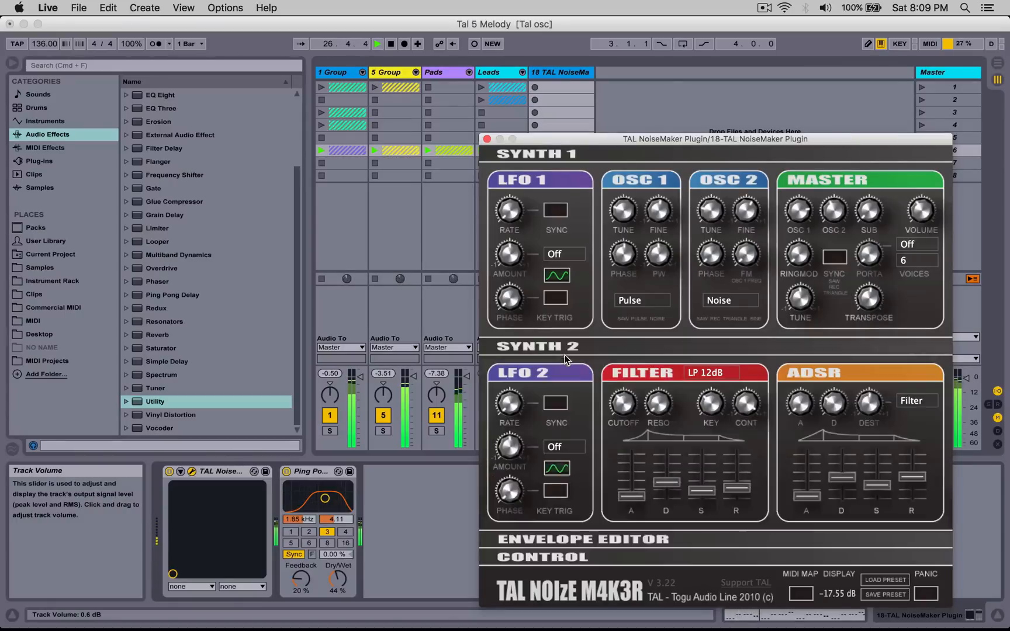
pyautogui.moveTo(665, 488); pyautogui.dragTo(666, 482)
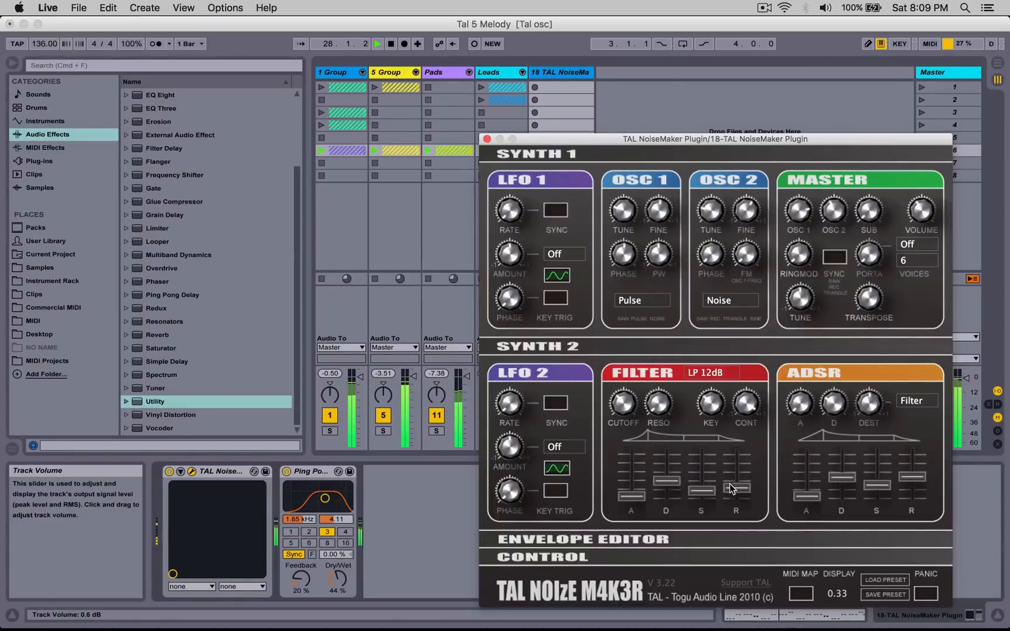
pyautogui.moveTo(729, 462); pyautogui.dragTo(729, 453)
pyautogui.moveTo(670, 484); pyautogui.dragTo(670, 480)
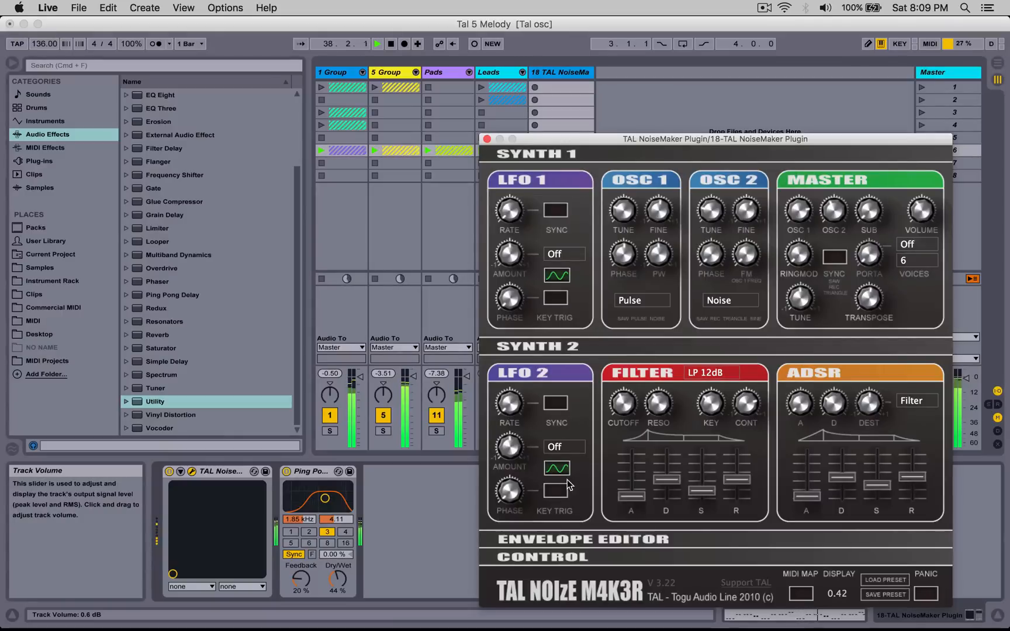
# Step: Route LFO 2 to the filter at a rate of 0.07 Hz and set the filter's CONT amount to 0.54
pyautogui.click(558, 447)
pyautogui.click(556, 475)
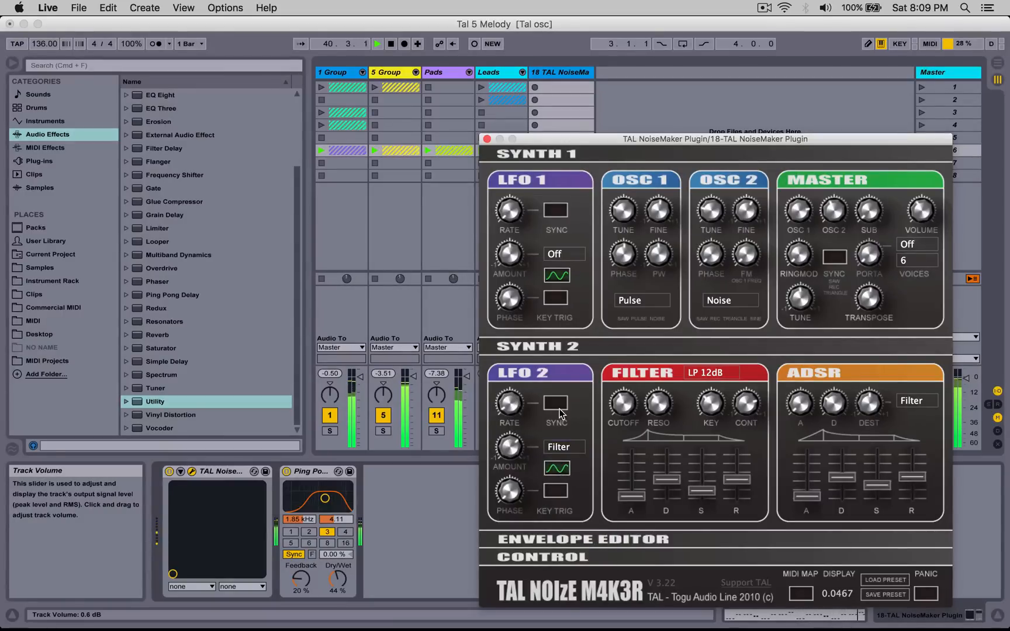
pyautogui.moveTo(518, 442); pyautogui.dragTo(509, 406)
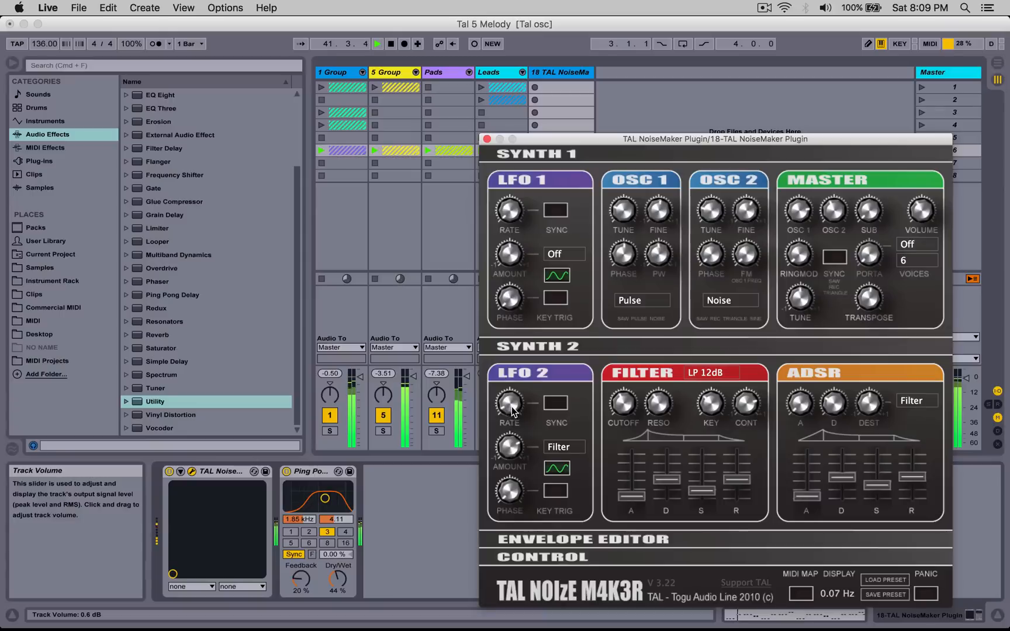
pyautogui.moveTo(739, 404); pyautogui.dragTo(739, 405)
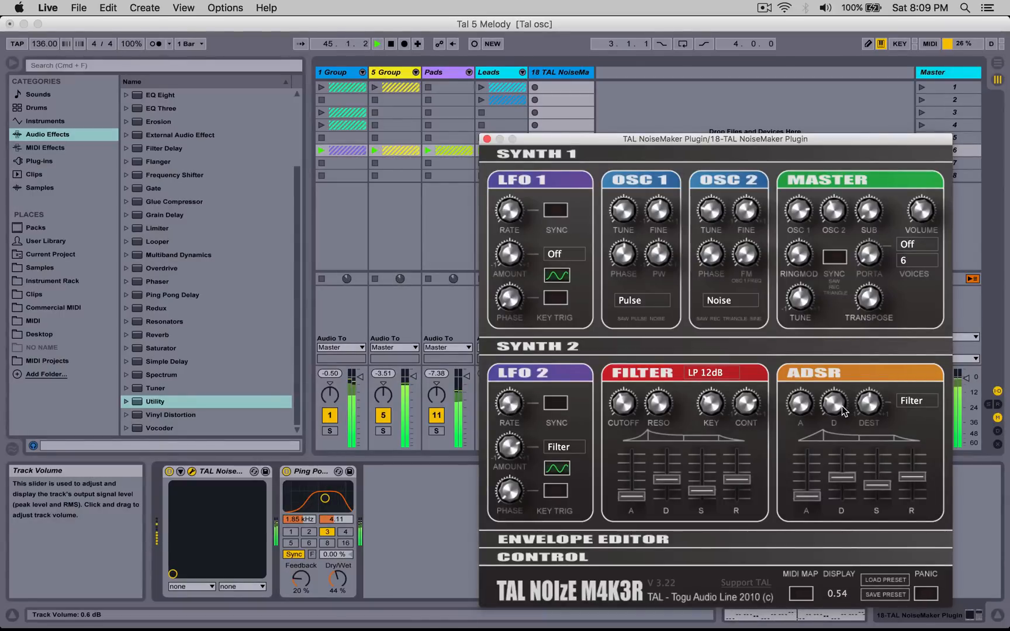
# Step: Solo the NoiseMaker track, route LFO 1 to PW and set its rate to about 73.76 Hz
pyautogui.moveTo(578, 145); pyautogui.dragTo(741, 118)
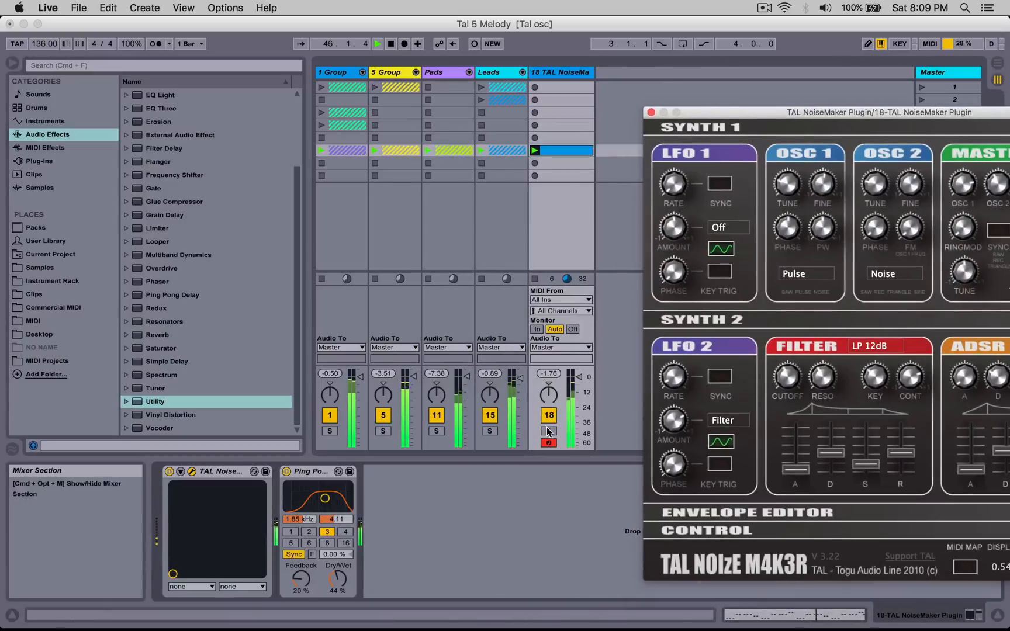
pyautogui.click(716, 229)
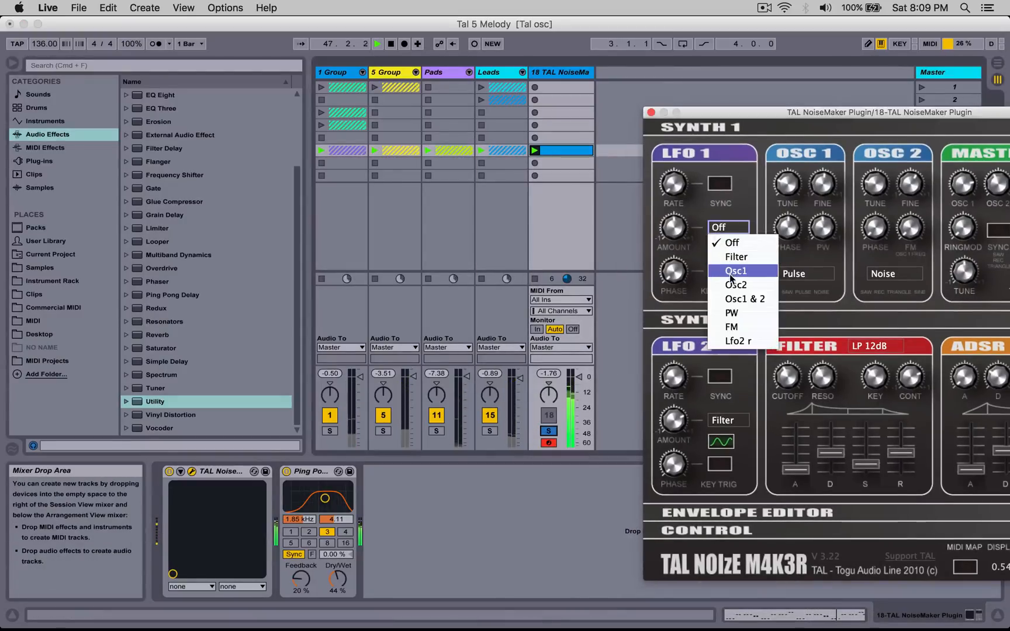
pyautogui.click(728, 312)
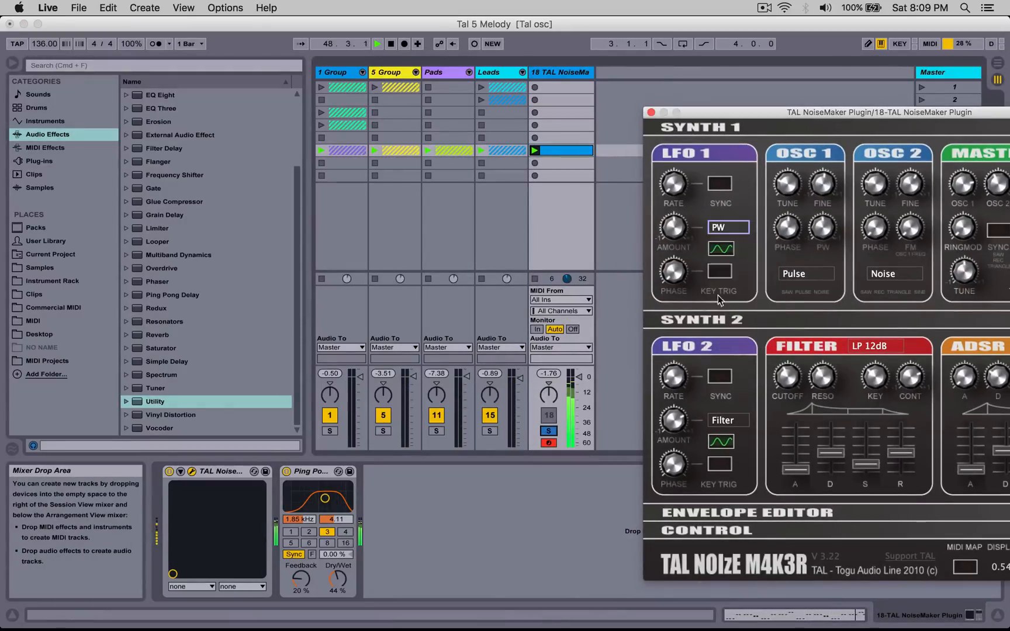
pyautogui.moveTo(676, 189)
pyautogui.mouseDown()
pyautogui.moveTo(683, 114)
pyautogui.moveTo(678, 200)
pyautogui.mouseUp()
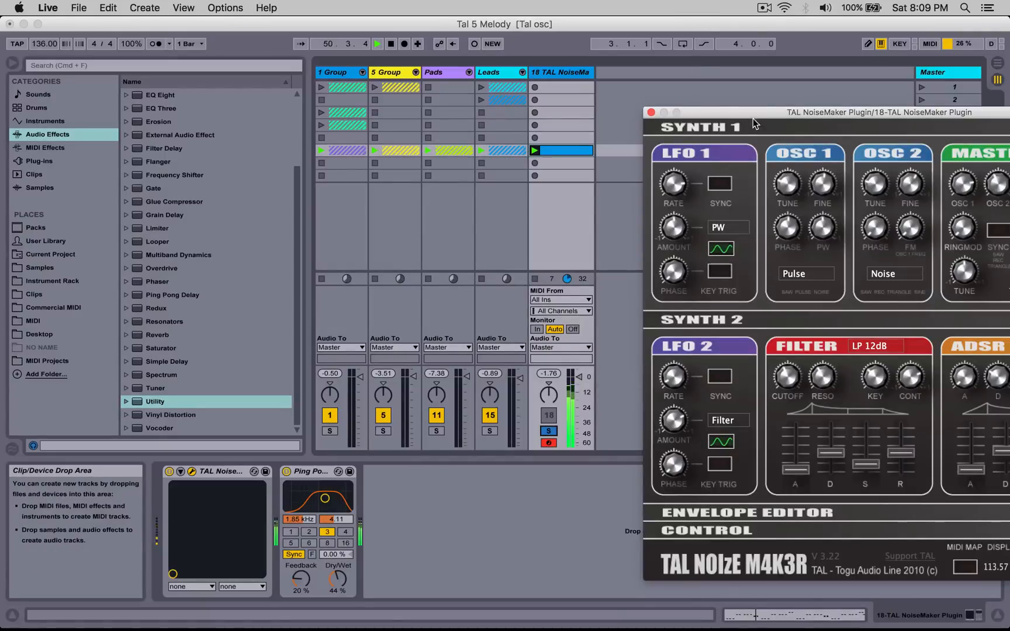
pyautogui.click(613, 105)
pyautogui.moveTo(699, 108); pyautogui.dragTo(508, 115)
pyautogui.moveTo(479, 189); pyautogui.dragTo(479, 194)
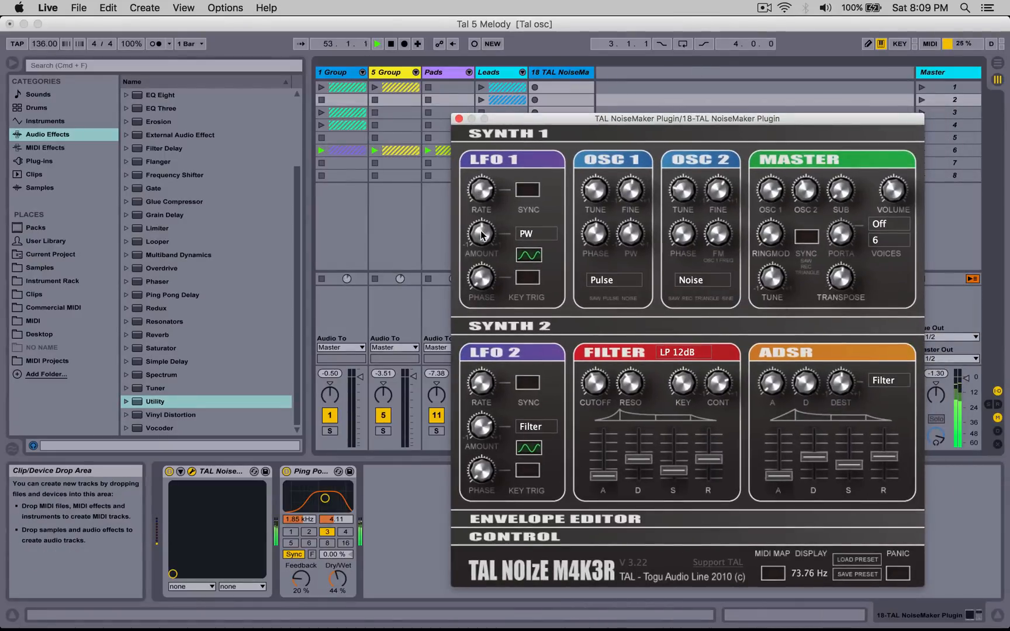
# Step: Fine-tune LFO 1's amount and rate for the pulse-width modulation while listening to the synth
pyautogui.click(483, 234)
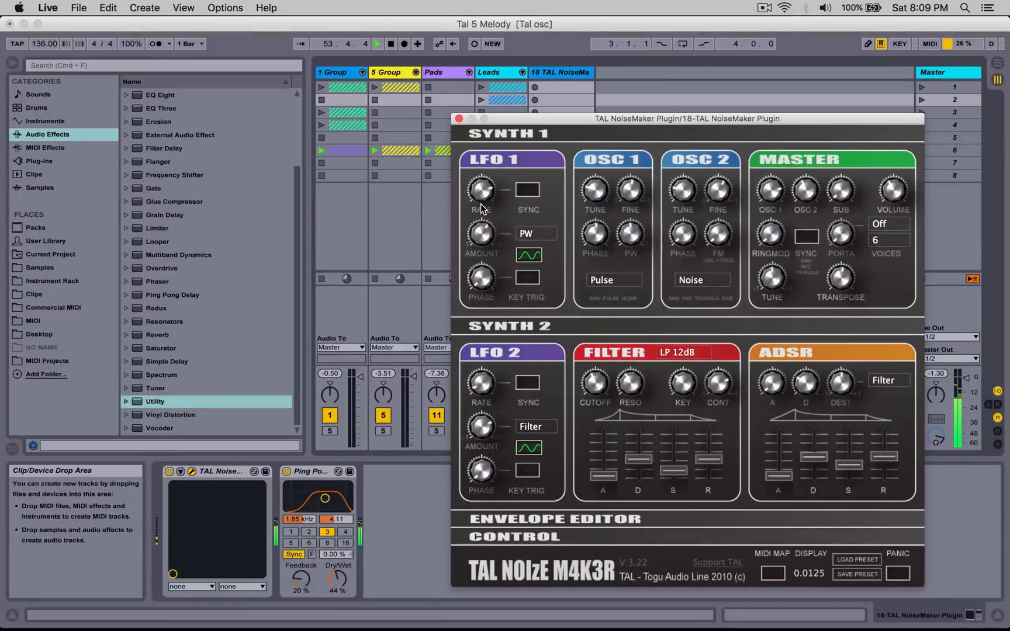
pyautogui.moveTo(482, 189); pyautogui.dragTo(484, 194)
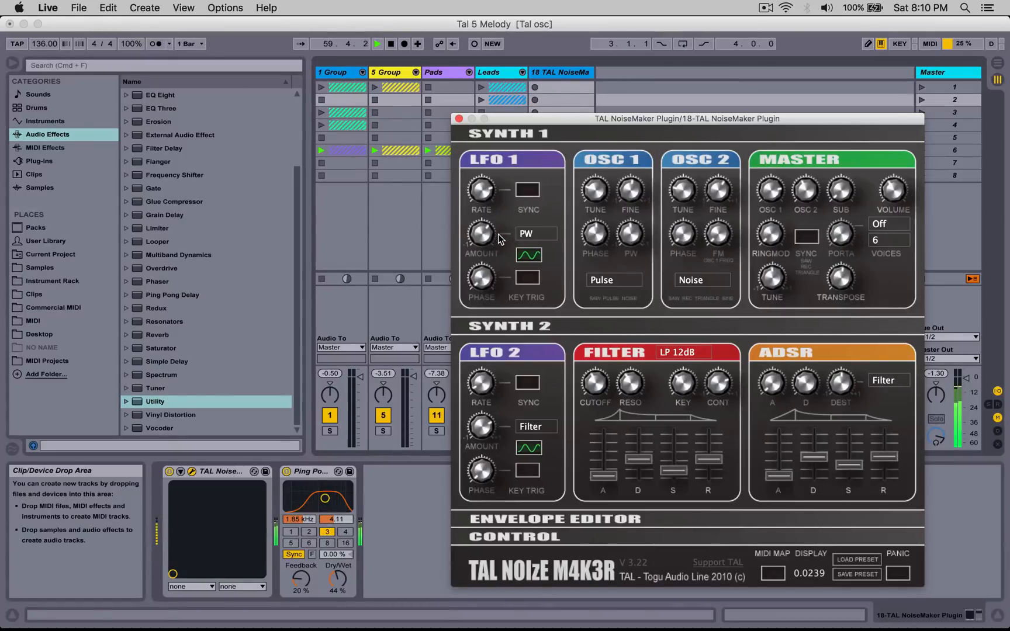
pyautogui.moveTo(485, 205); pyautogui.dragTo(482, 184)
pyautogui.moveTo(483, 189); pyautogui.dragTo(483, 190)
pyautogui.moveTo(481, 234); pyautogui.dragTo(481, 210)
pyautogui.click(477, 199)
pyautogui.click(478, 230)
pyautogui.moveTo(479, 235); pyautogui.dragTo(480, 237)
# Step: Close the synth editor and lower the NoiseMaker track's volume to -1.0 dB
pyautogui.click(458, 120)
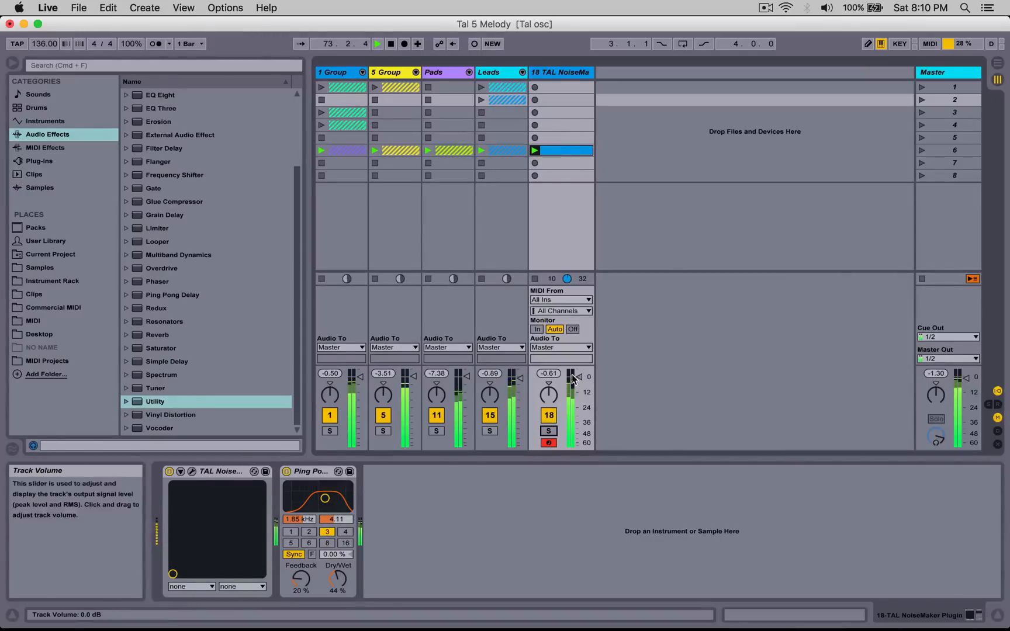
pyautogui.moveTo(577, 380); pyautogui.dragTo(576, 383)
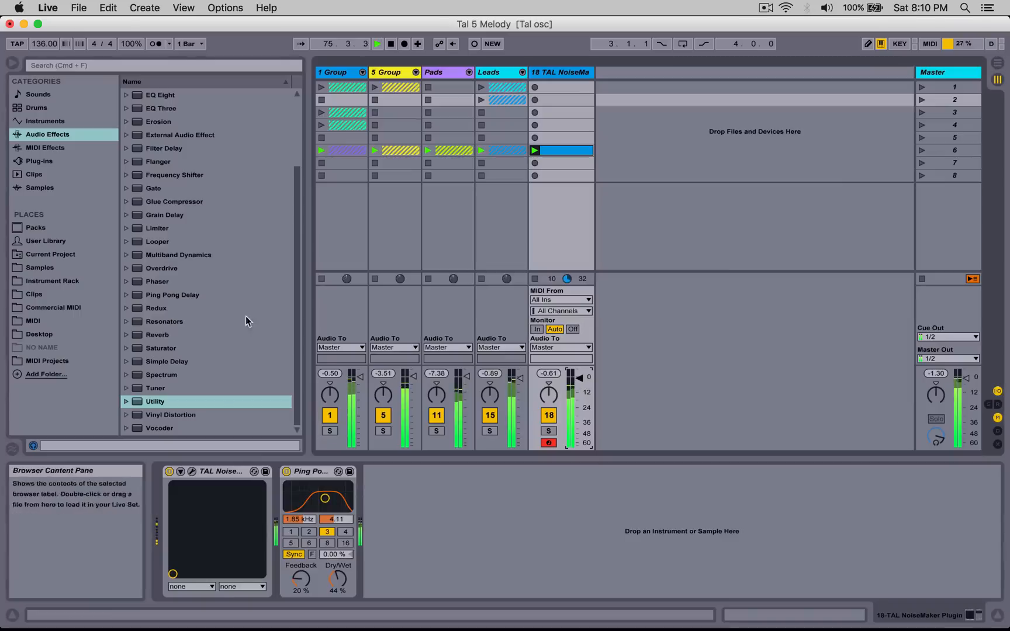
# Step: Search the plug-ins for "ta" and add TAL Reverb III after the Ping Pong Delay on the NoiseMaker track
pyautogui.click(62, 161)
pyautogui.click(135, 265)
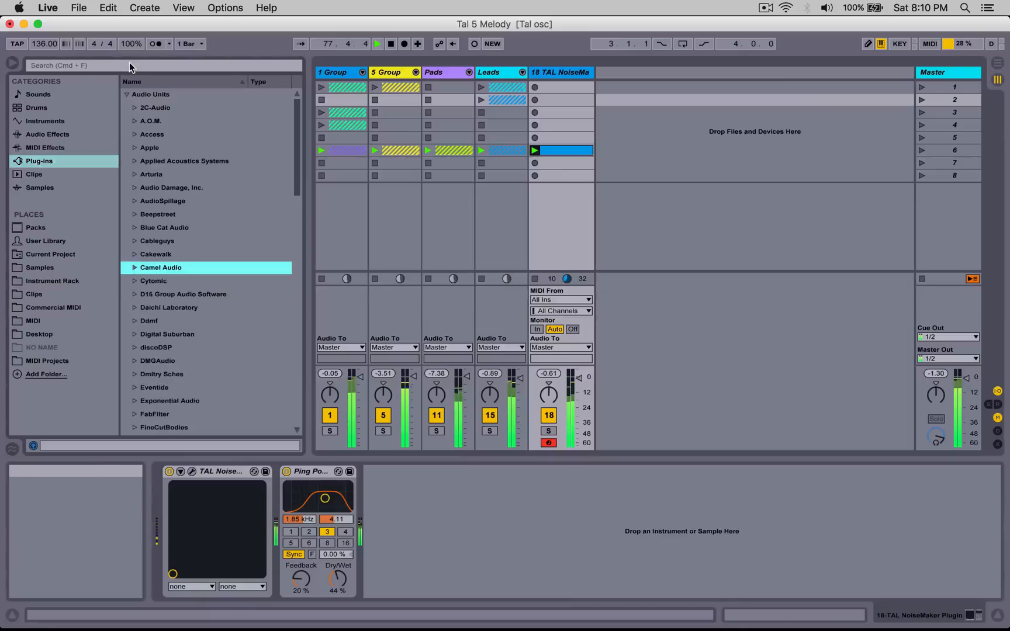
pyautogui.click(130, 63)
pyautogui.write('ta')
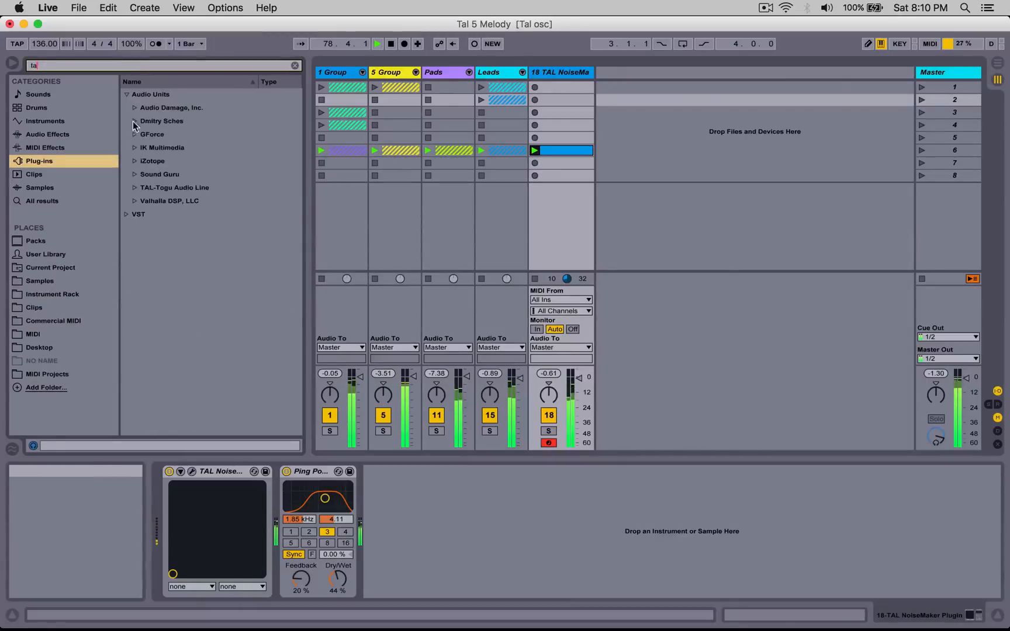
pyautogui.click(134, 187)
pyautogui.click(192, 227)
pyautogui.moveTo(191, 227); pyautogui.dragTo(447, 515)
# Step: Set TAL Reverb III's room size to about 0.60, high cut to 0.4280 and wet level to about -1.95 dB
pyautogui.moveTo(578, 249); pyautogui.dragTo(576, 208)
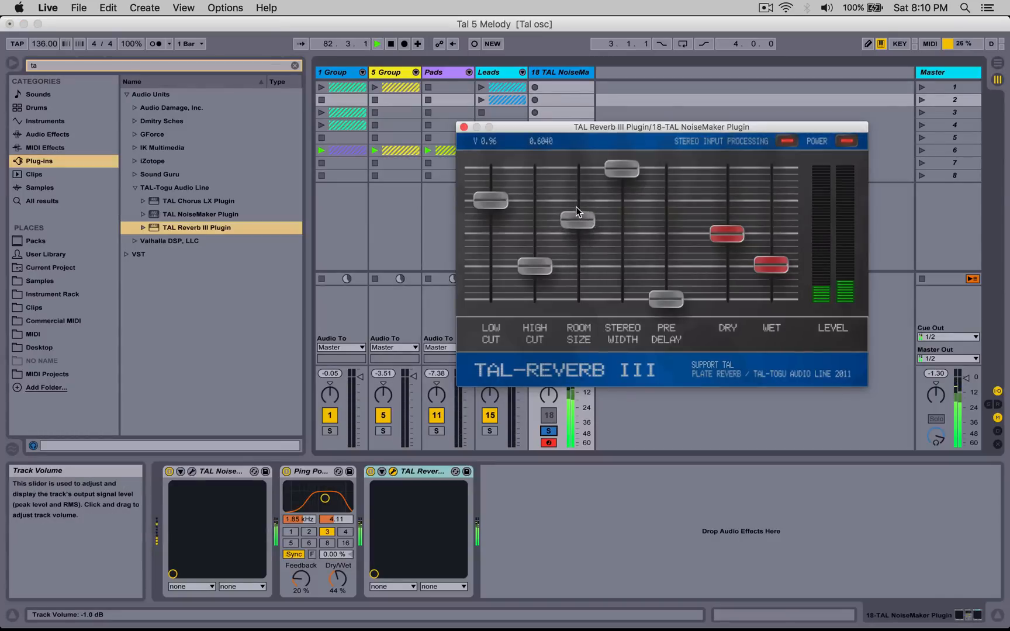
pyautogui.moveTo(539, 264); pyautogui.dragTo(541, 229)
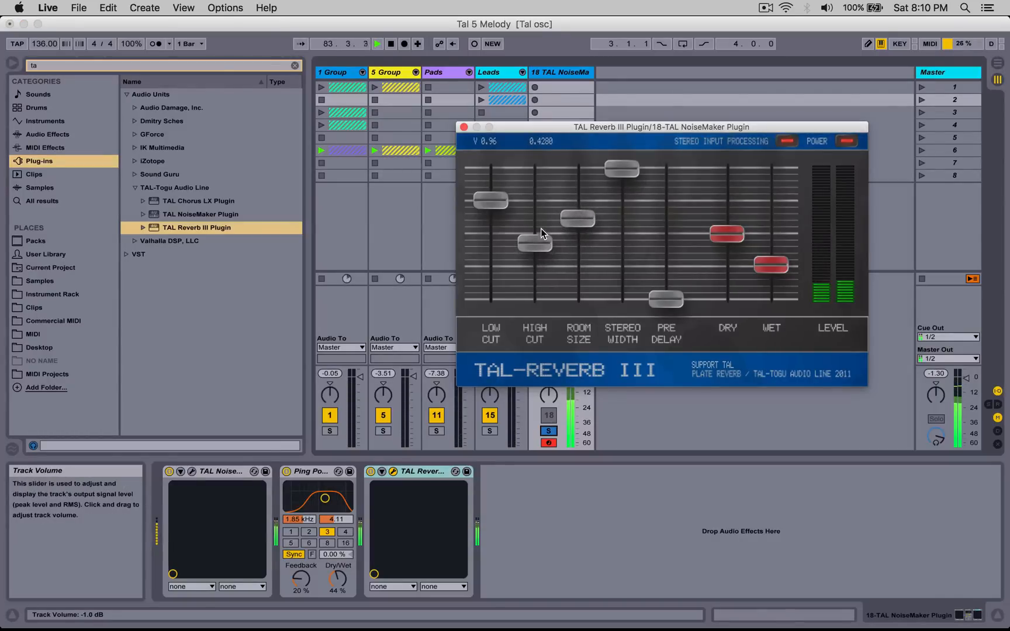
pyautogui.moveTo(765, 264); pyautogui.dragTo(766, 252)
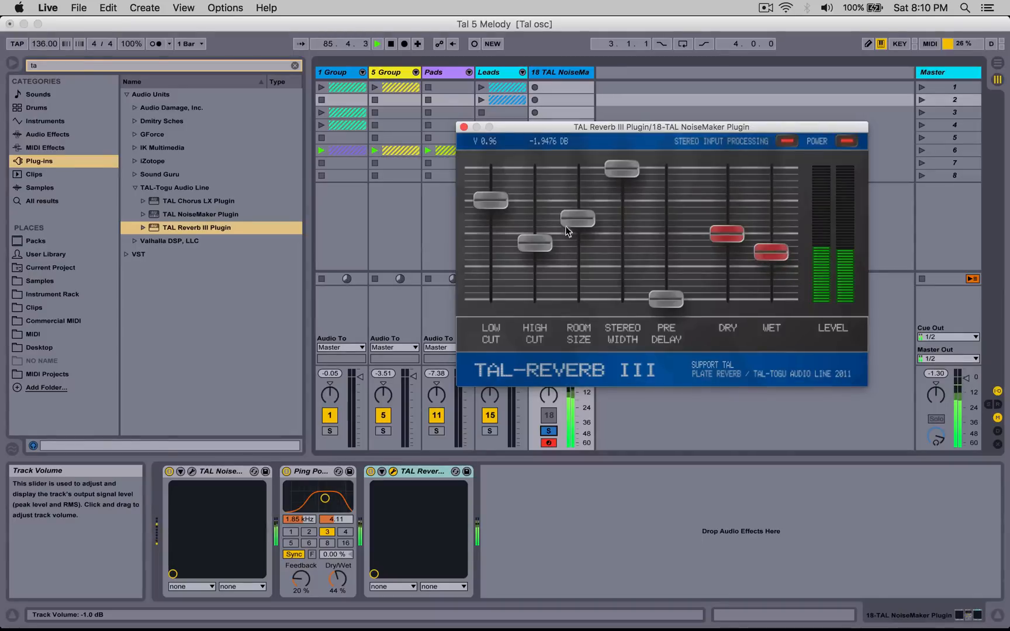
pyautogui.click(464, 128)
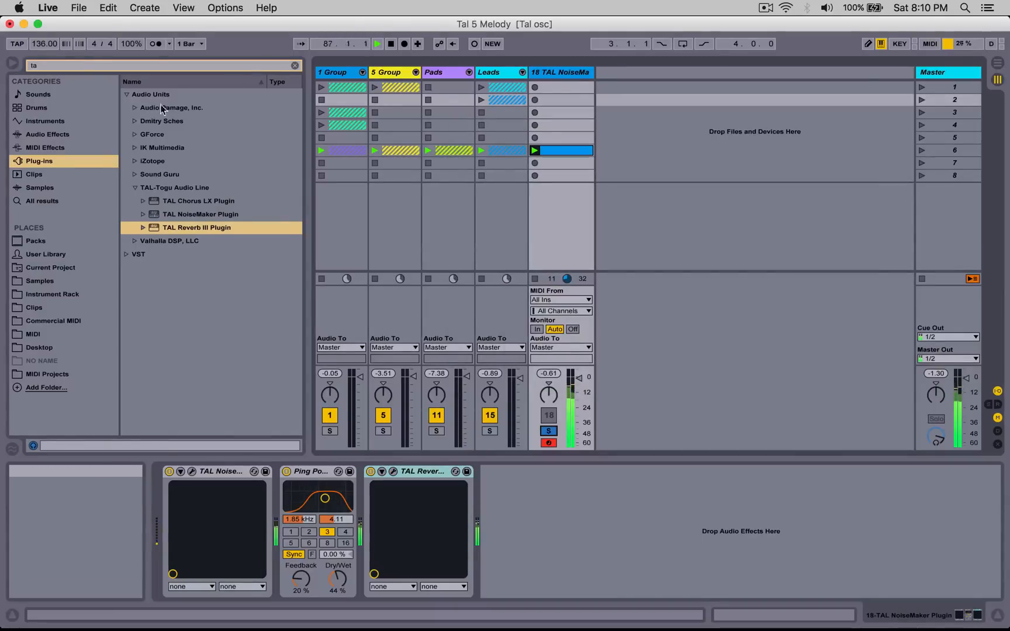
# Step: Search the plug-ins for "kl" and insert Klanghelm's DC1A2 between the NoiseMaker and the Ping Pong Delay
pyautogui.click(153, 67)
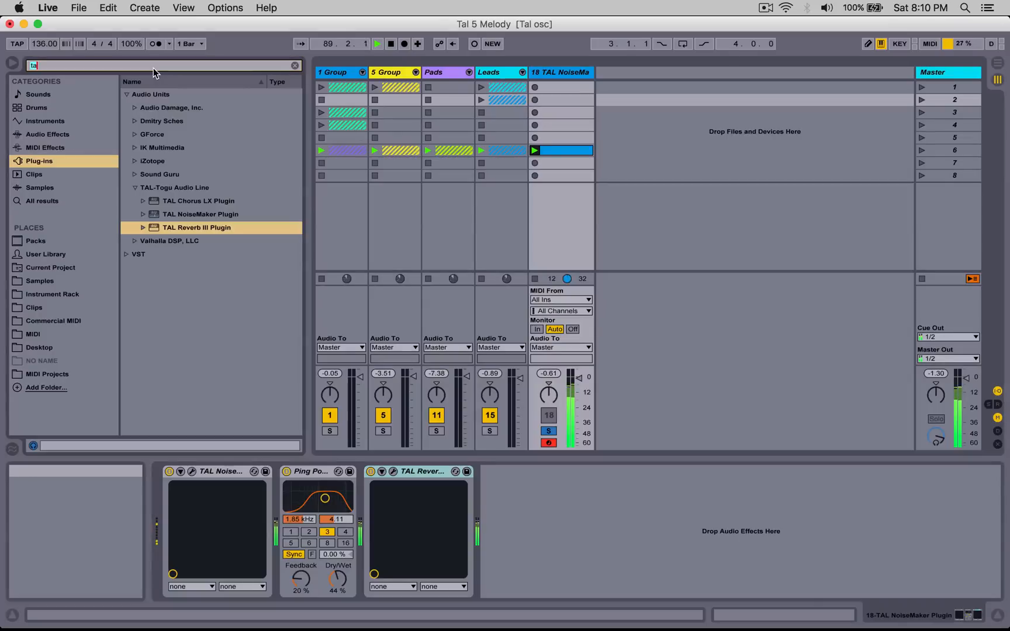
pyautogui.write('kl')
pyautogui.click(155, 124)
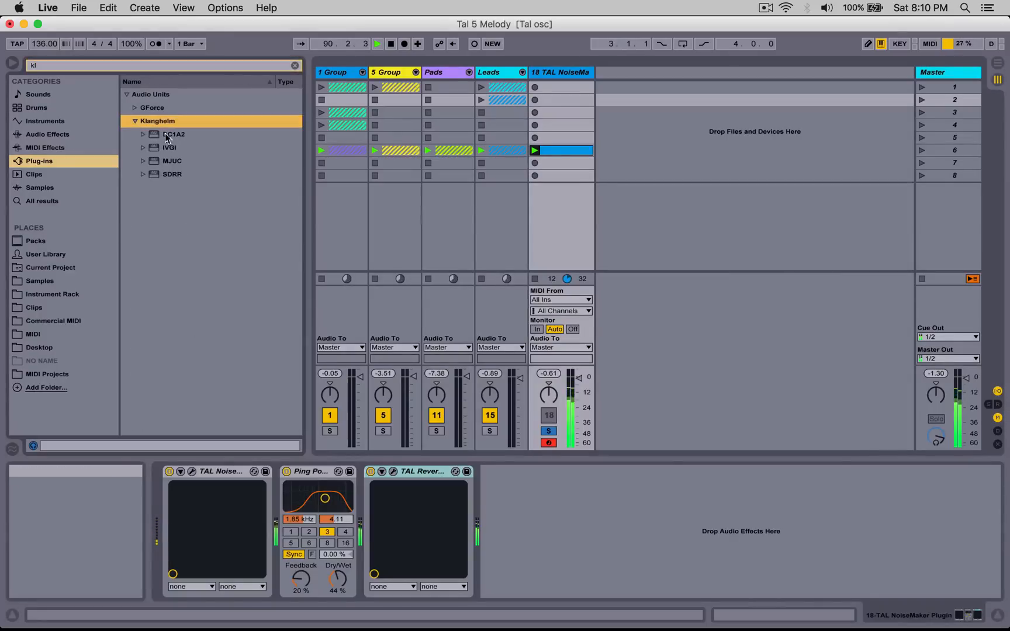
pyautogui.moveTo(169, 133); pyautogui.dragTo(297, 503)
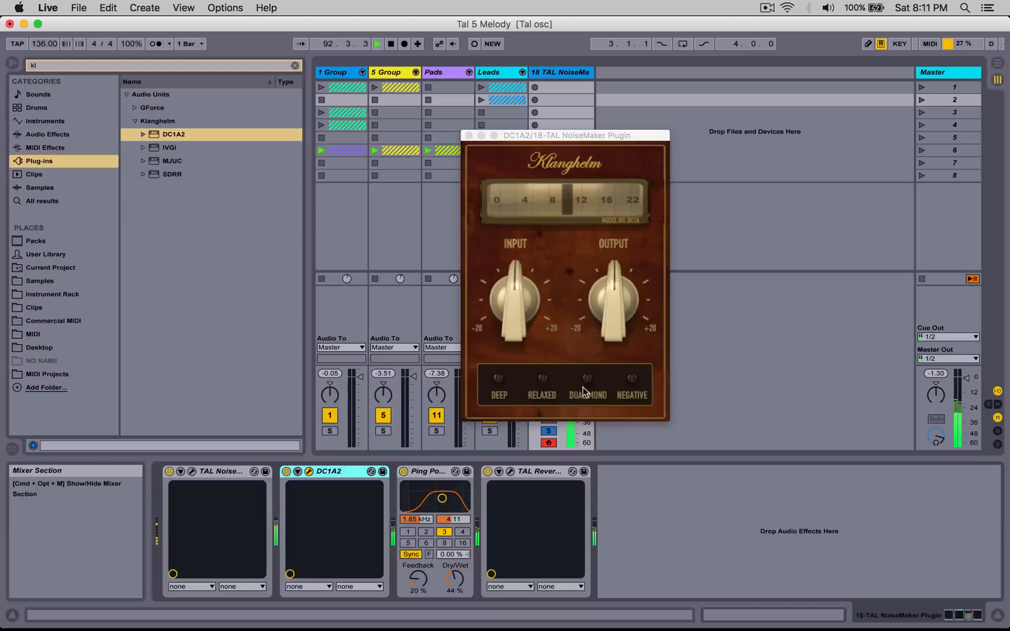
# Step: Try the Relaxed and Deep modes of the DC1A2 compressor
pyautogui.click(537, 378)
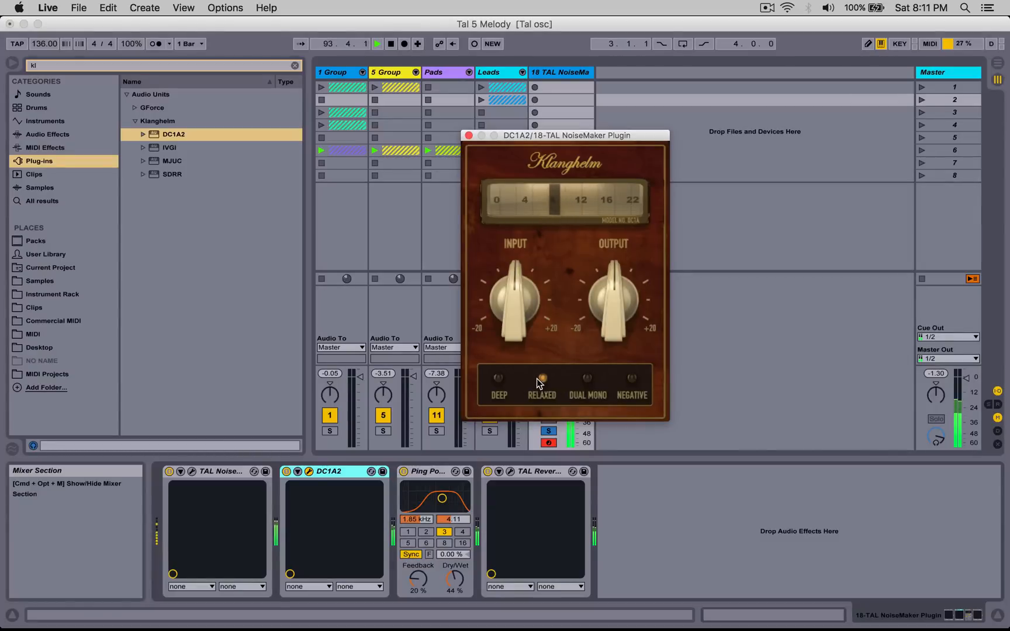
pyautogui.click(494, 380)
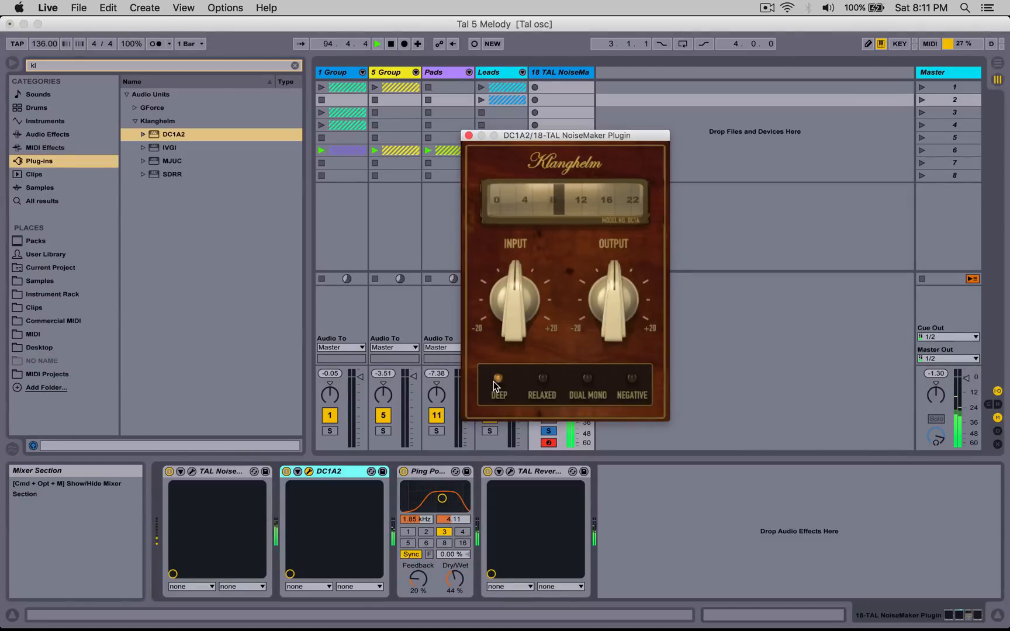
pyautogui.click(493, 381)
# Step: Raise the DC1A2's output gain while comparing it with the compressor bypassed, and close its editor
pyautogui.moveTo(611, 287); pyautogui.dragTo(606, 258)
pyautogui.click(285, 471)
pyautogui.click(284, 472)
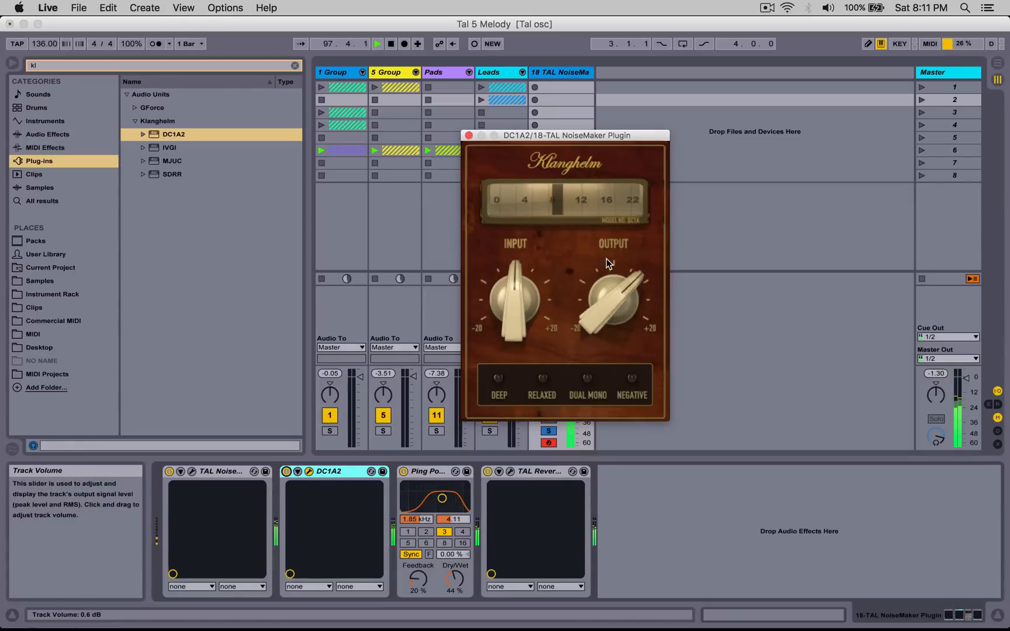
pyautogui.click(288, 472)
pyautogui.click(288, 473)
pyautogui.click(612, 300)
pyautogui.moveTo(612, 298); pyautogui.dragTo(603, 288)
pyautogui.click(288, 472)
pyautogui.click(288, 472)
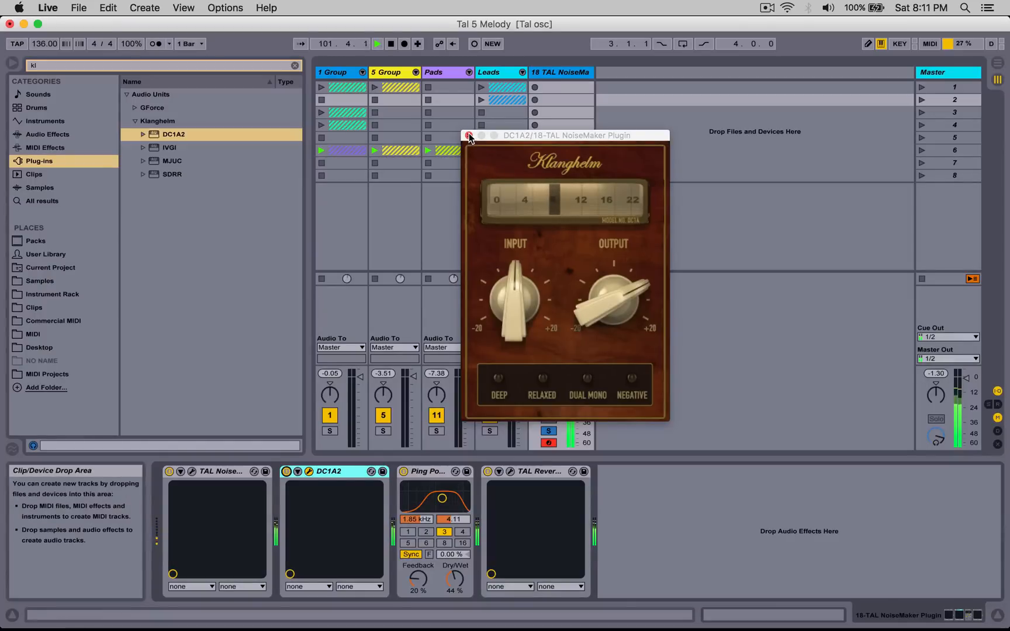
pyautogui.click(469, 136)
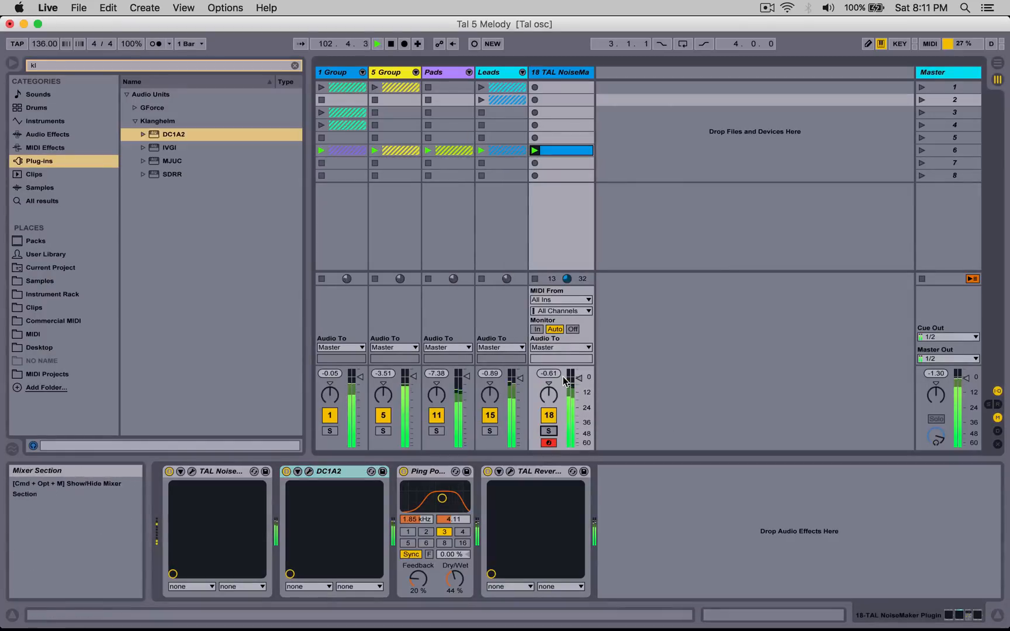
# Step: Rename the 5 Group track as Kick
pyautogui.click(384, 74)
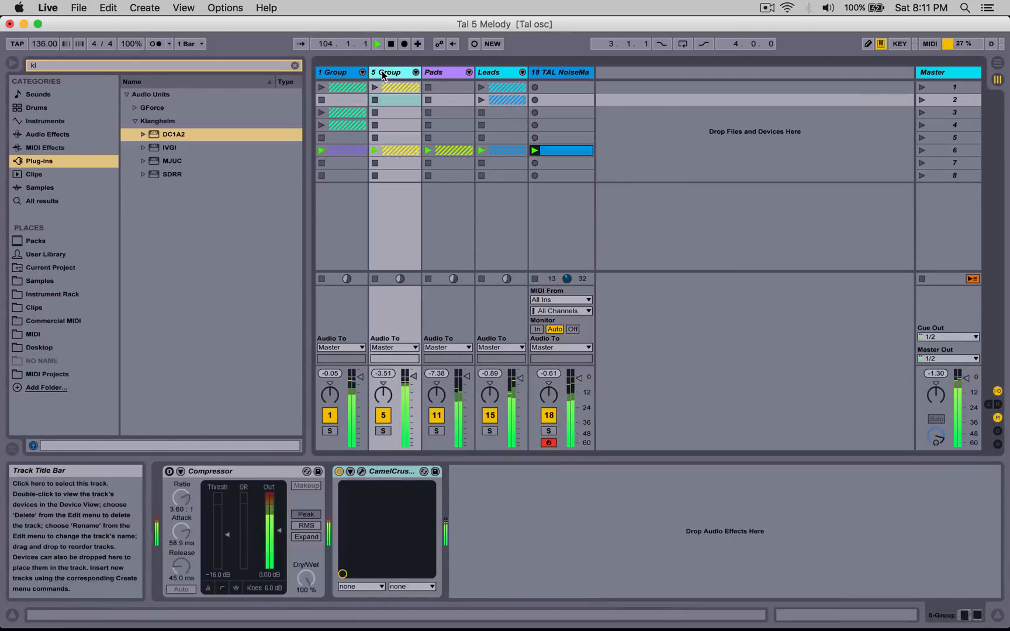
pyautogui.press('super+r')
pyautogui.write('Kick')
pyautogui.press('Return')
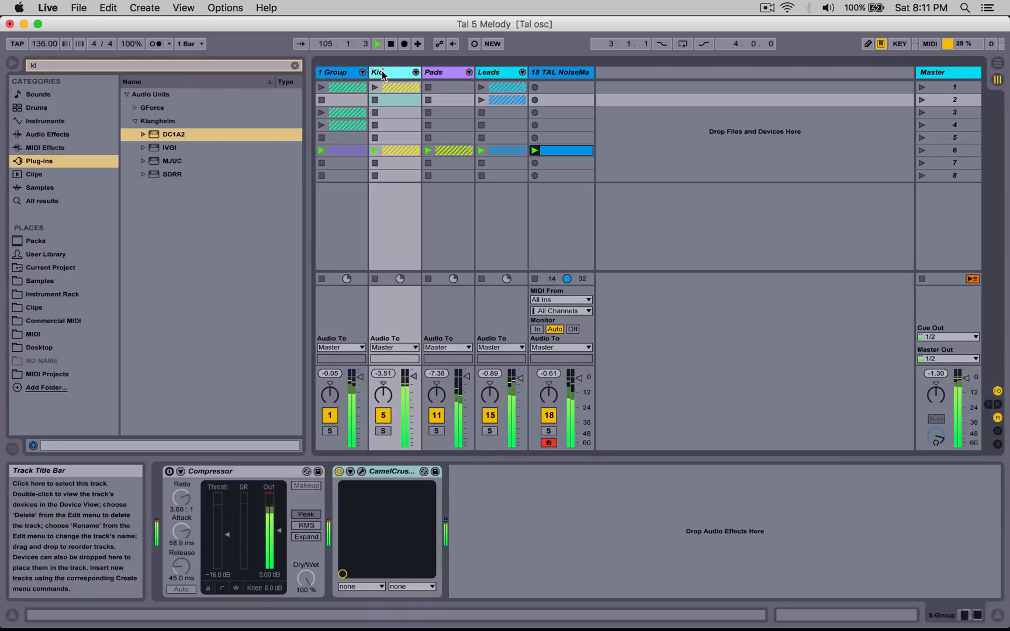
# Step: Insert DC1A2 after CamelCrusher on the Kick group and raise its output gain while comparing it with the compressor bypassed
pyautogui.moveTo(166, 134); pyautogui.dragTo(464, 484)
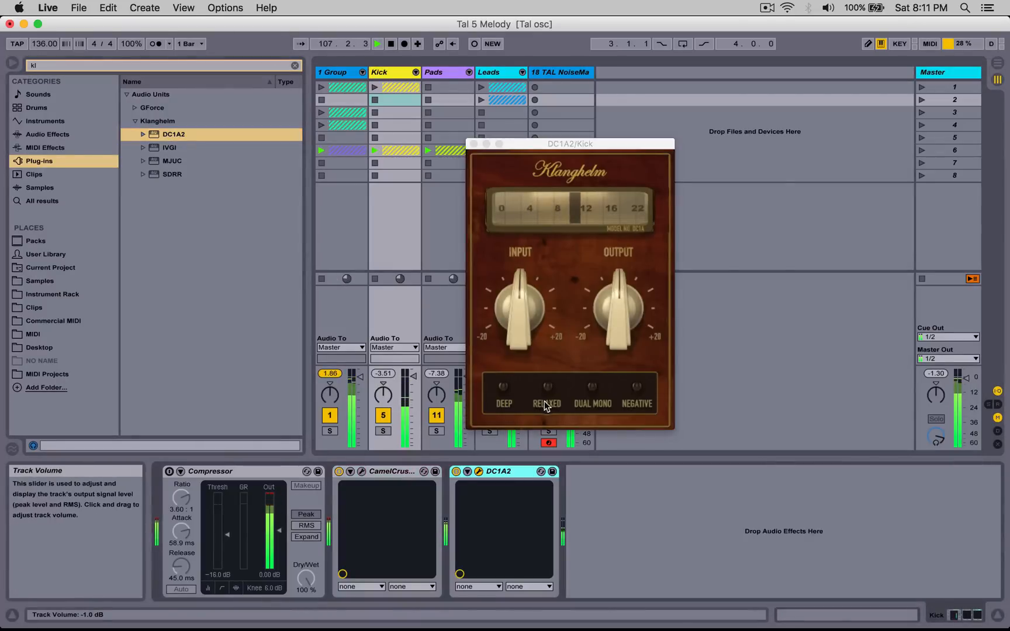
pyautogui.moveTo(618, 320); pyautogui.dragTo(617, 287)
pyautogui.moveTo(616, 261); pyautogui.dragTo(616, 210)
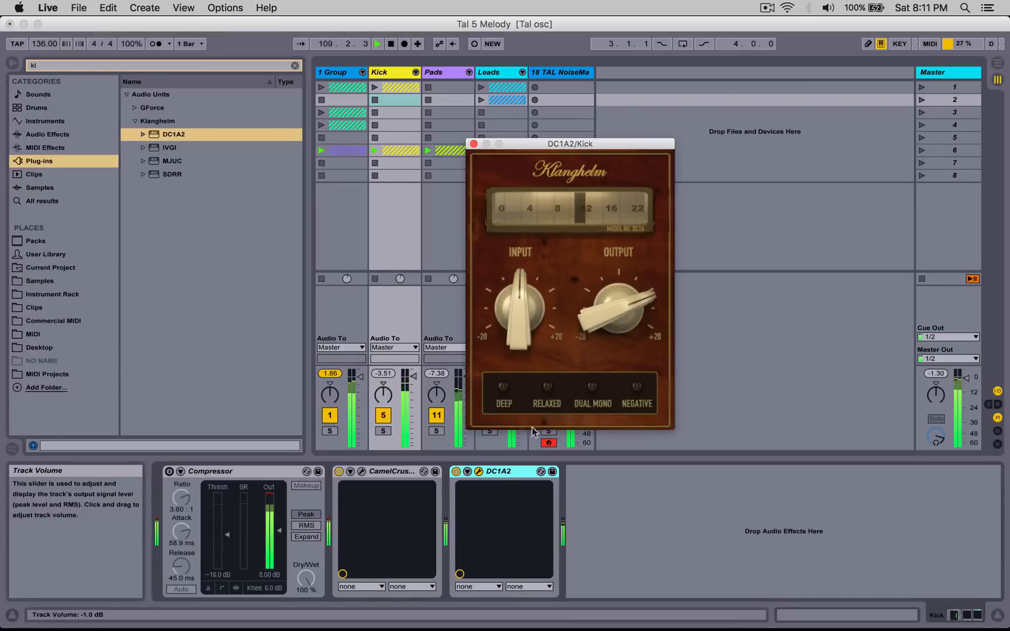
pyautogui.click(456, 472)
pyautogui.click(457, 472)
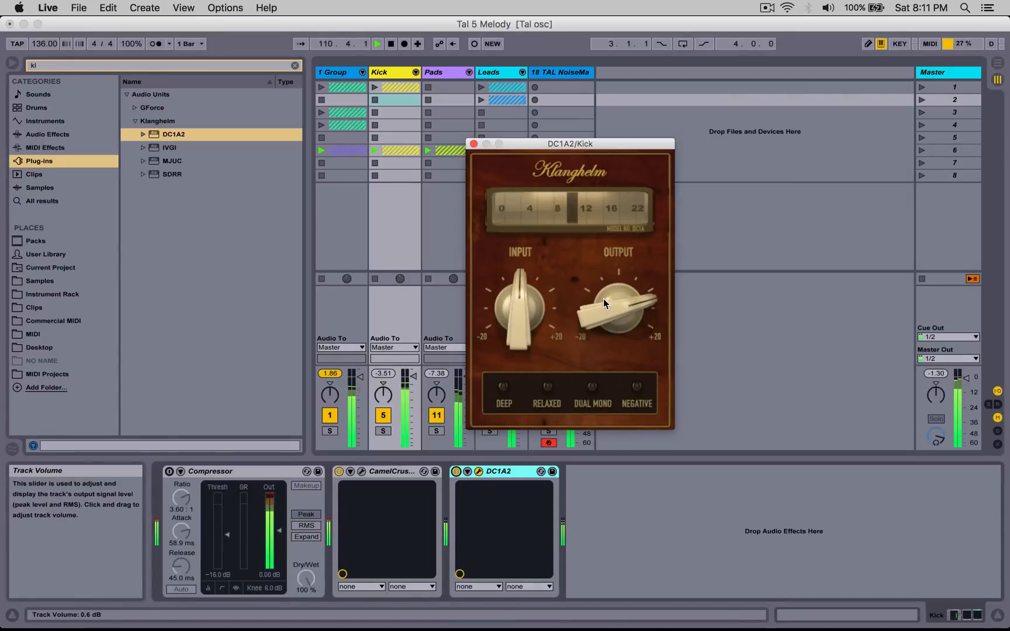
pyautogui.click(458, 472)
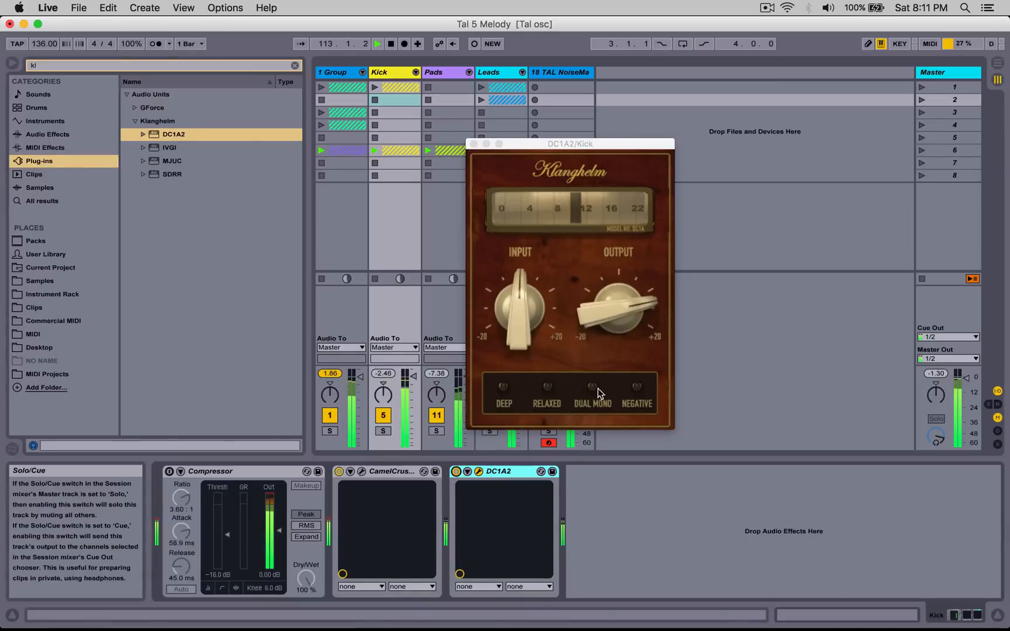
# Step: Try the Kick DC1A2's Relaxed mode, fine-tune its output gain and compare the result with the compressor bypassed
pyautogui.click(636, 387)
pyautogui.click(548, 391)
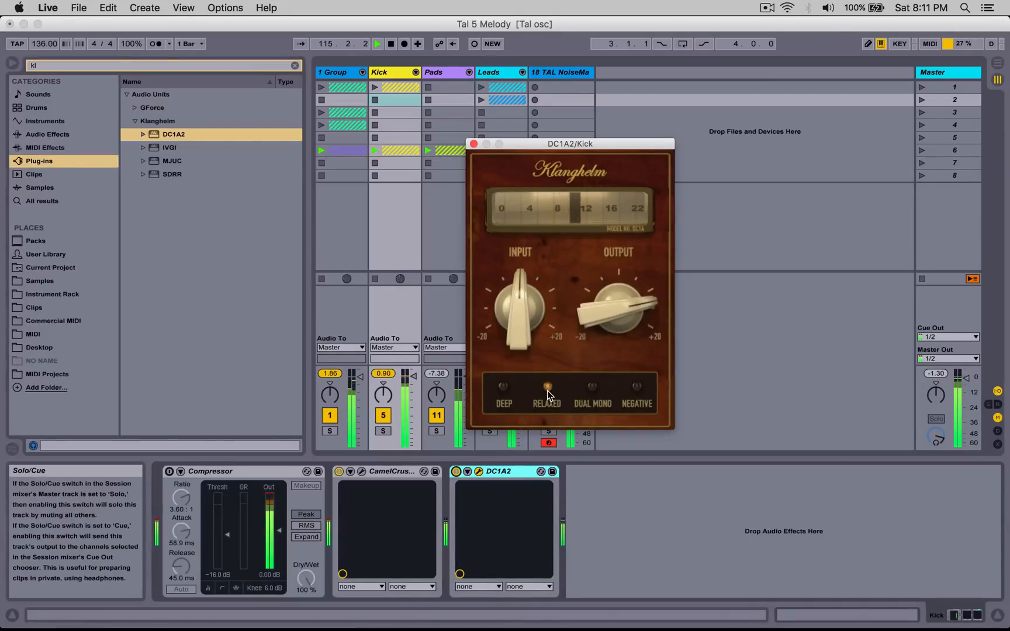
pyautogui.click(547, 390)
pyautogui.moveTo(594, 319); pyautogui.dragTo(591, 333)
pyautogui.click(547, 387)
pyautogui.click(456, 471)
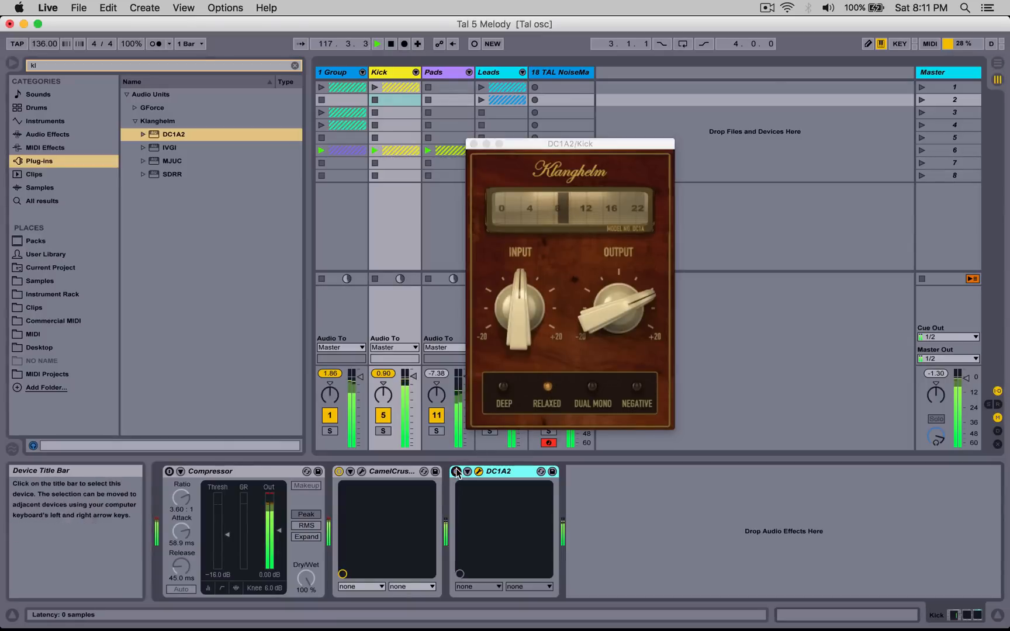
pyautogui.click(457, 471)
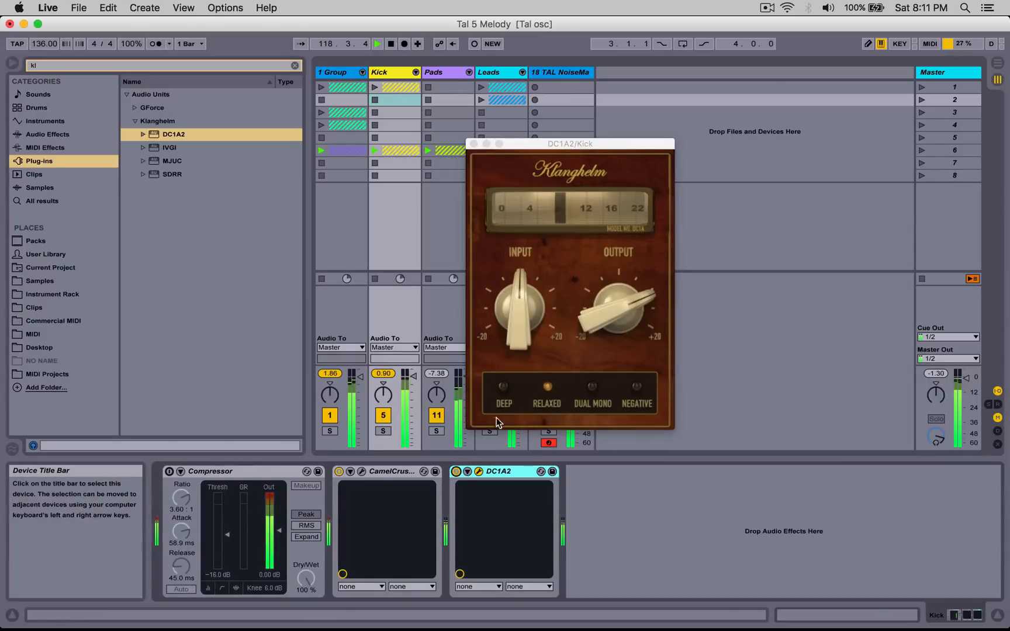
# Step: Try Deep mode on the Kick's DC1A2, comparing it with the mode off and with the compressor bypassed
pyautogui.click(539, 386)
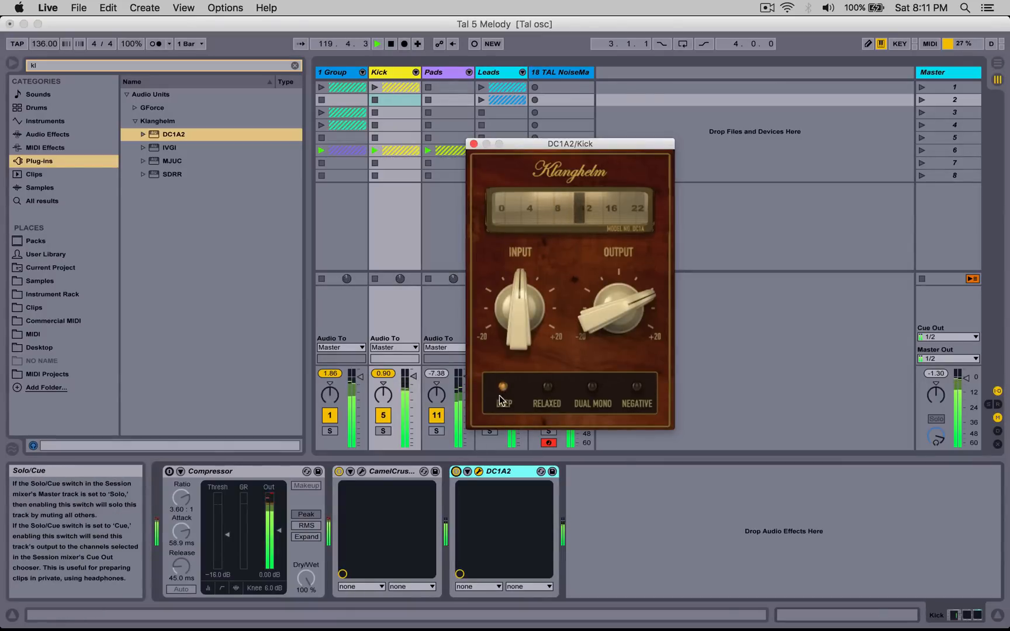
pyautogui.click(456, 471)
pyautogui.click(457, 471)
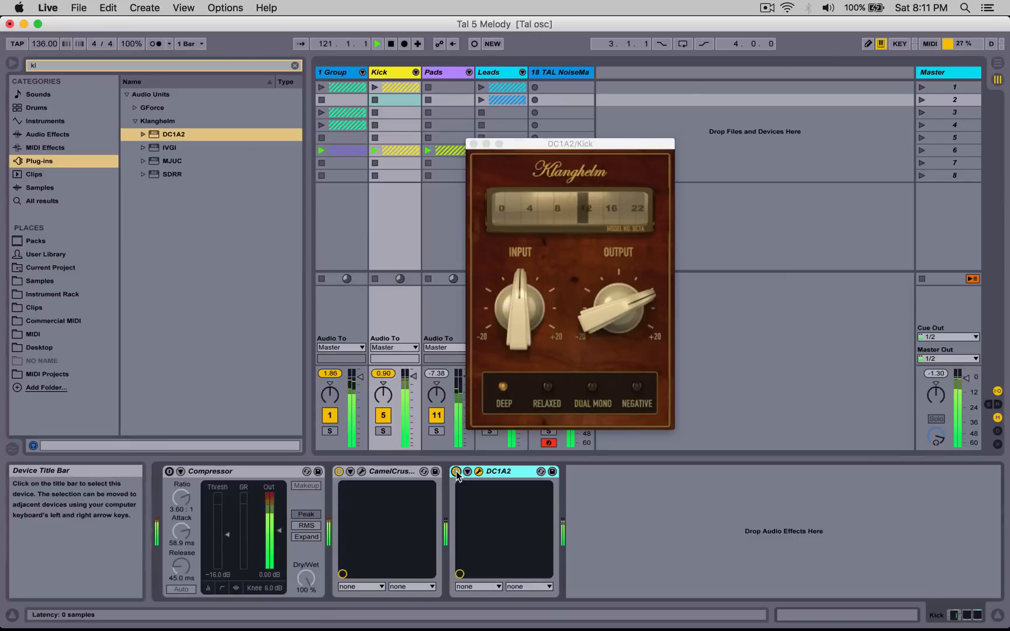
pyautogui.click(504, 390)
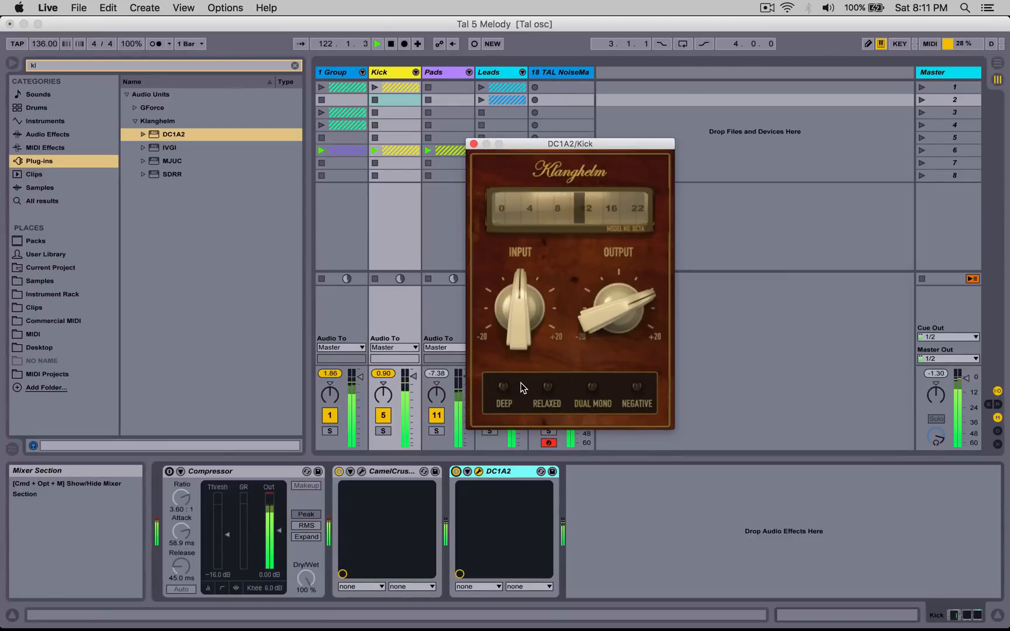
pyautogui.click(504, 388)
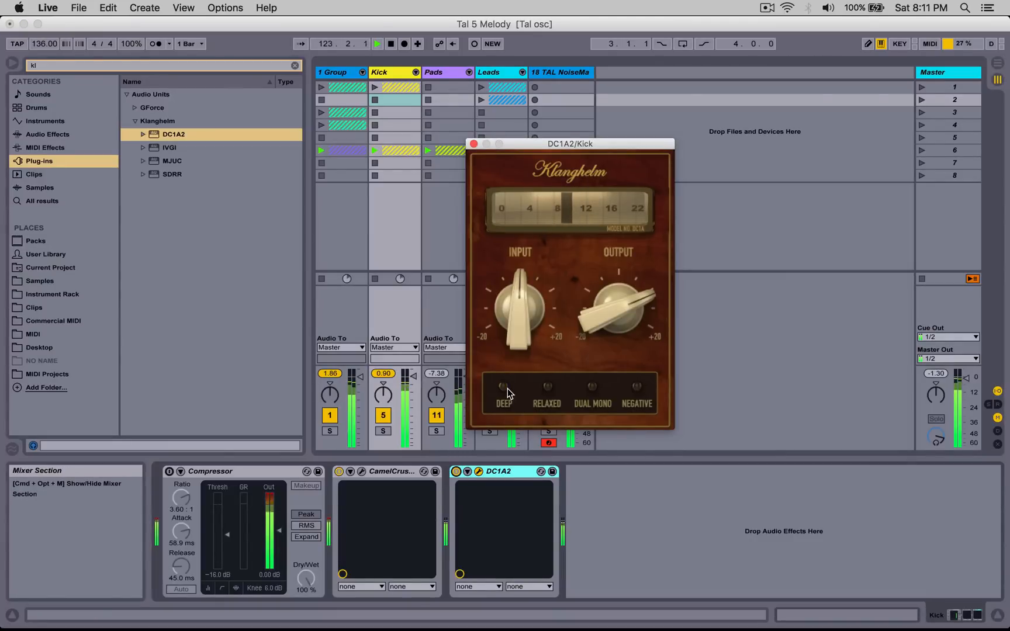
pyautogui.click(504, 389)
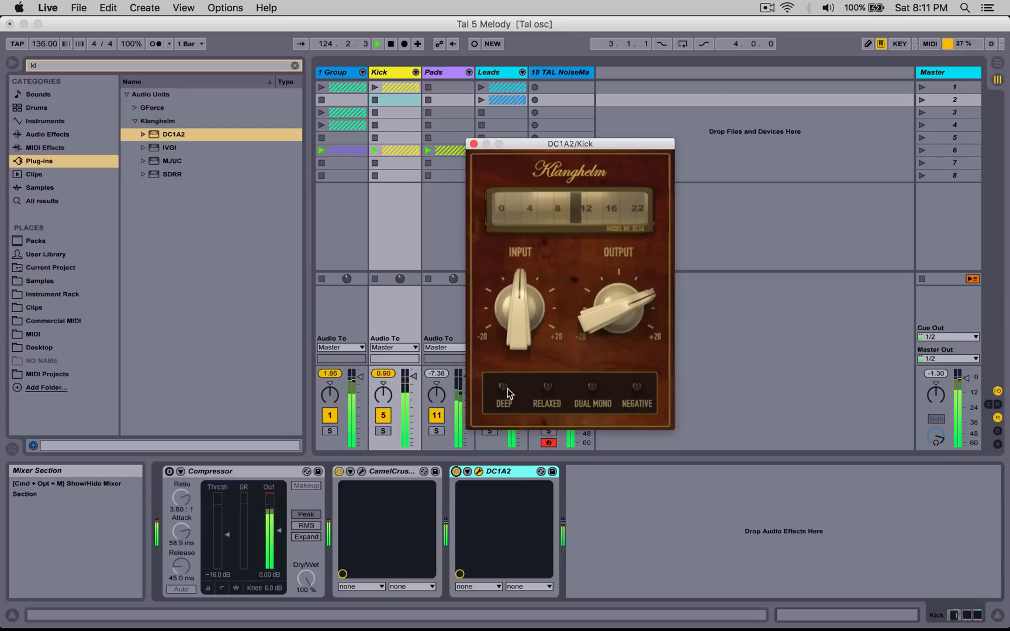
pyautogui.click(508, 388)
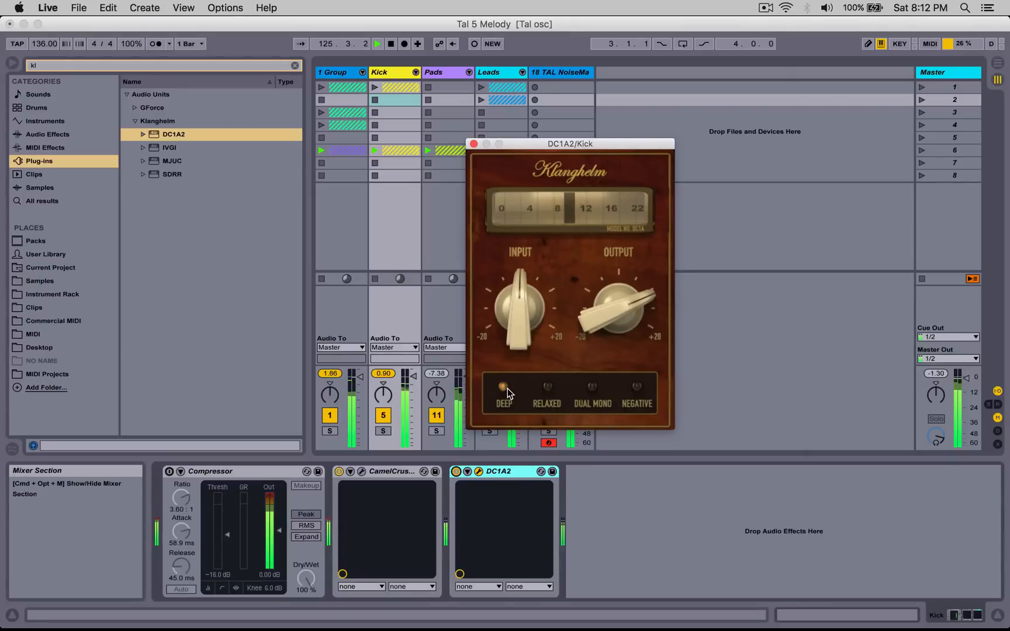
pyautogui.click(504, 389)
# Step: Compare the Kick's DC1A2 with Relaxed mode on and off, leave Relaxed on and close the plug-in's editor
pyautogui.click(547, 384)
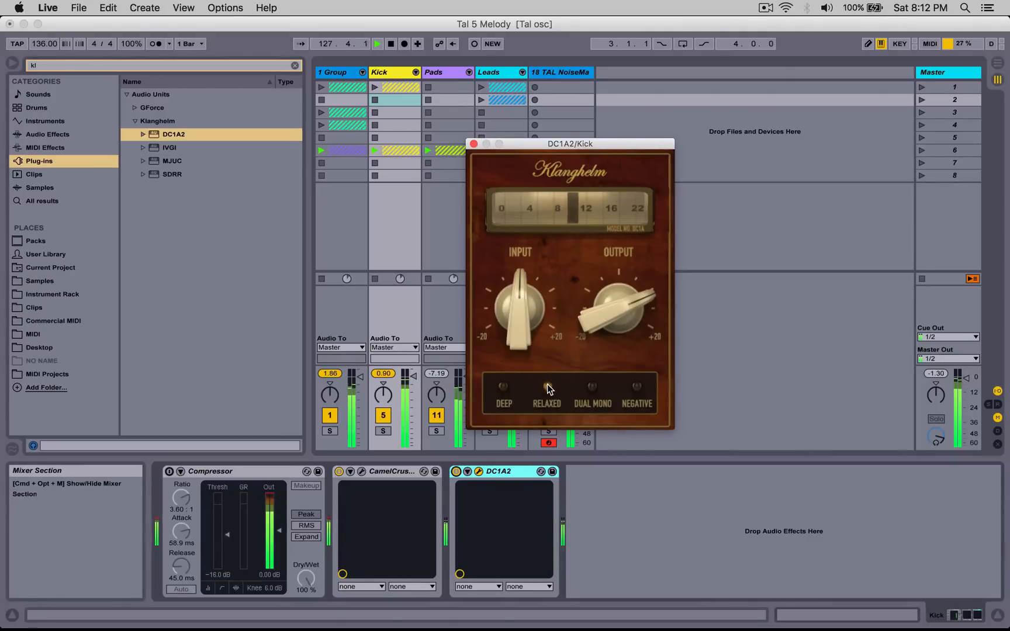
pyautogui.click(547, 387)
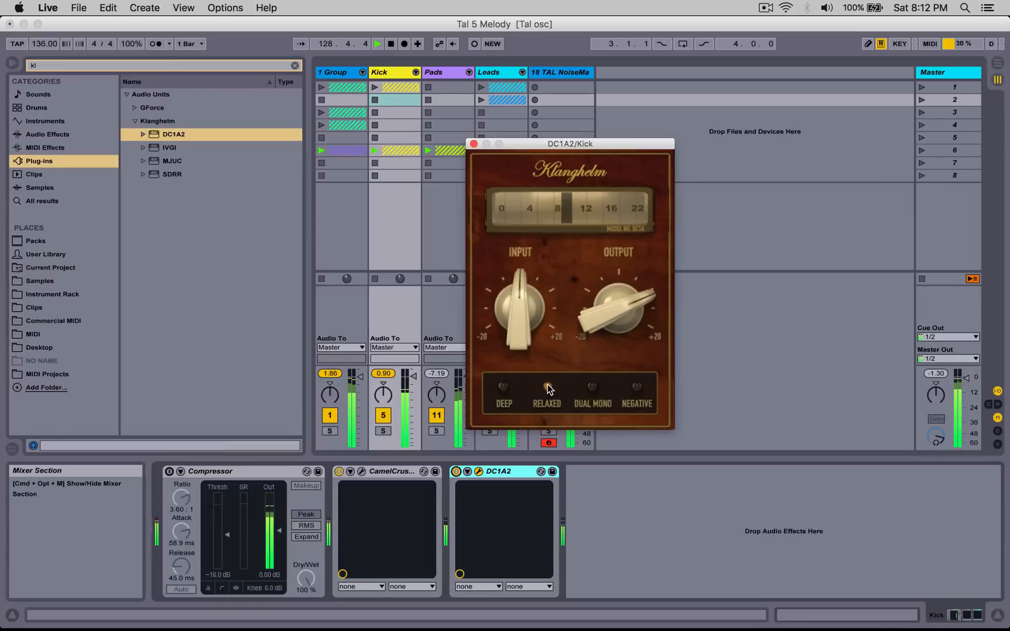
pyautogui.click(547, 387)
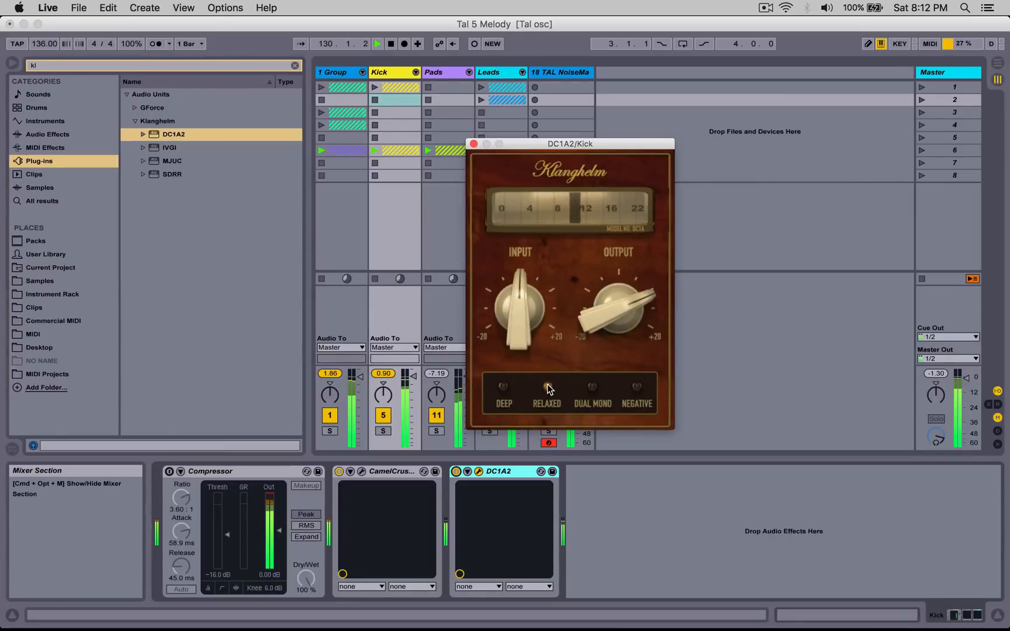
pyautogui.click(474, 144)
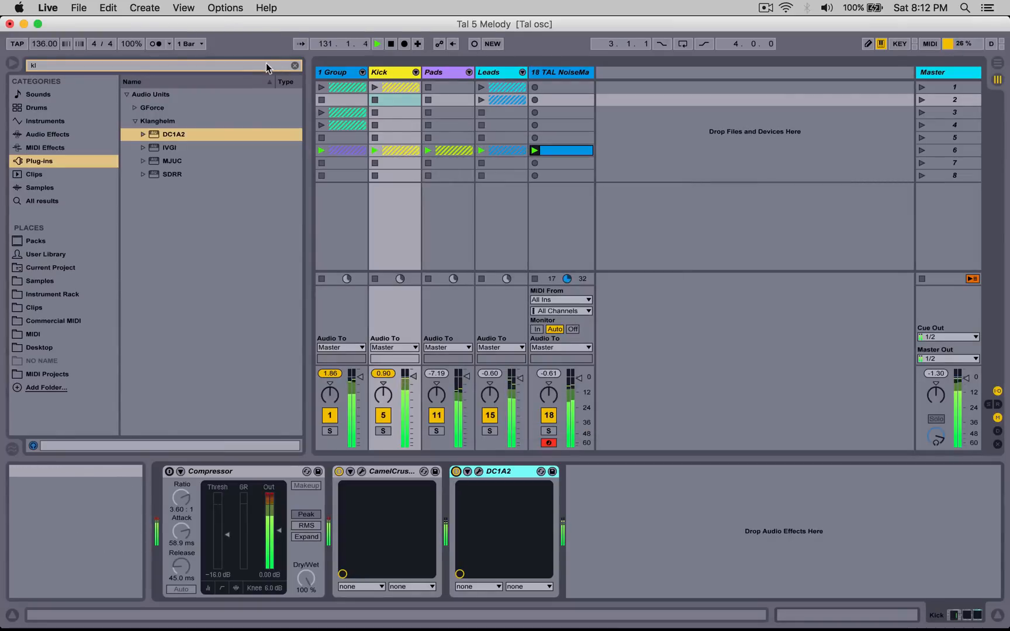
# Step: Clear the browser search, insert EQ Eight after the Kick's DC1A2 and make band 1 a low cut at 36.0 Hz
pyautogui.click(296, 65)
pyautogui.click(48, 134)
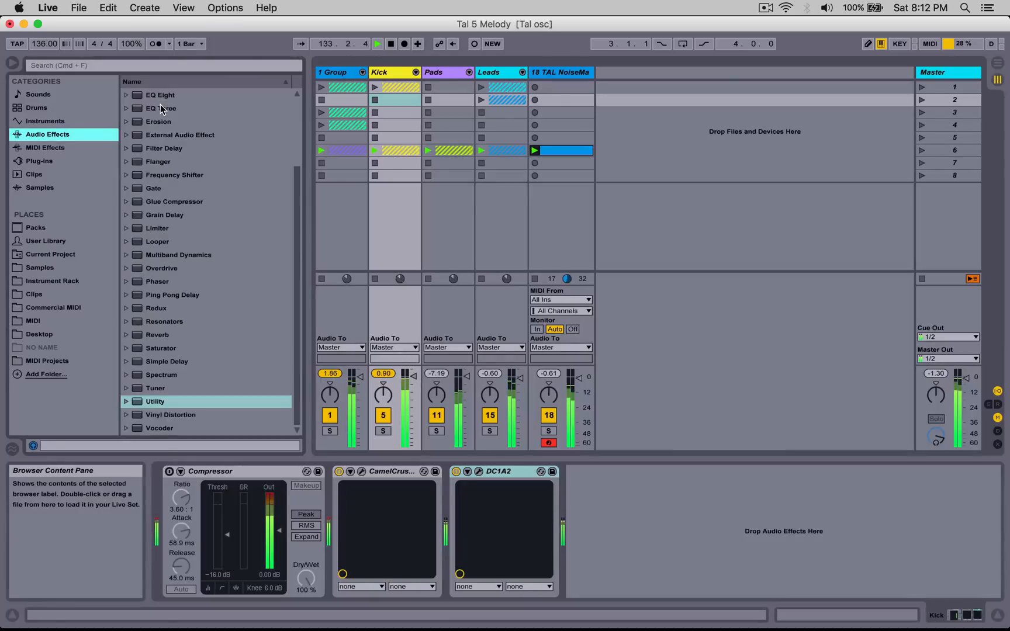
pyautogui.moveTo(159, 95); pyautogui.dragTo(578, 512)
pyautogui.click(617, 580)
pyautogui.click(618, 507)
pyautogui.moveTo(608, 534); pyautogui.dragTo(610, 535)
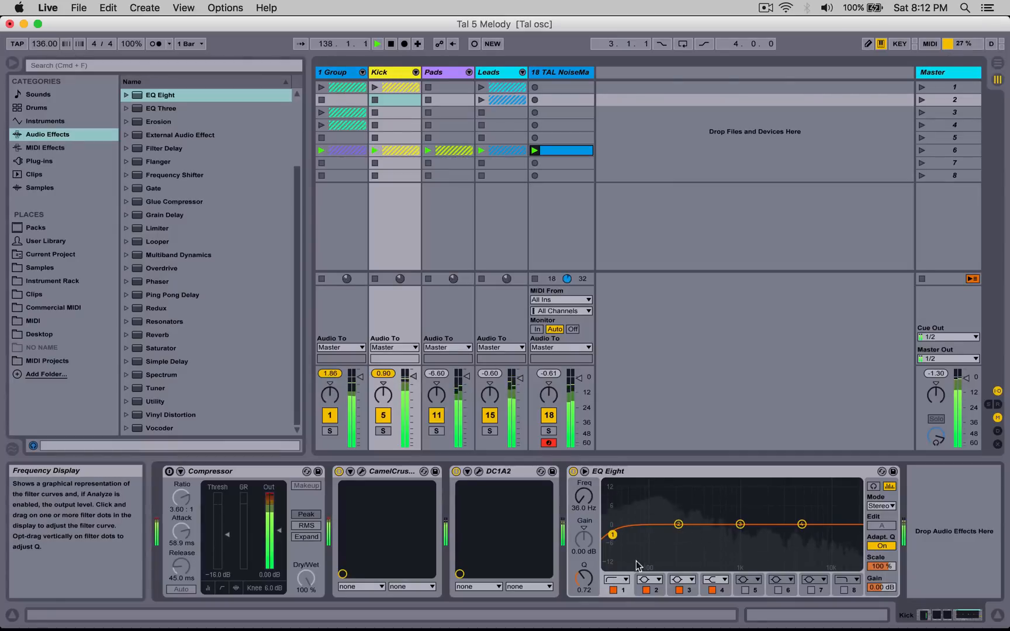
# Step: Boost EQ Eight's band 2 by 4.29 dB at 120 Hz with a Q of 1.72
pyautogui.moveTo(678, 525); pyautogui.dragTo(654, 525)
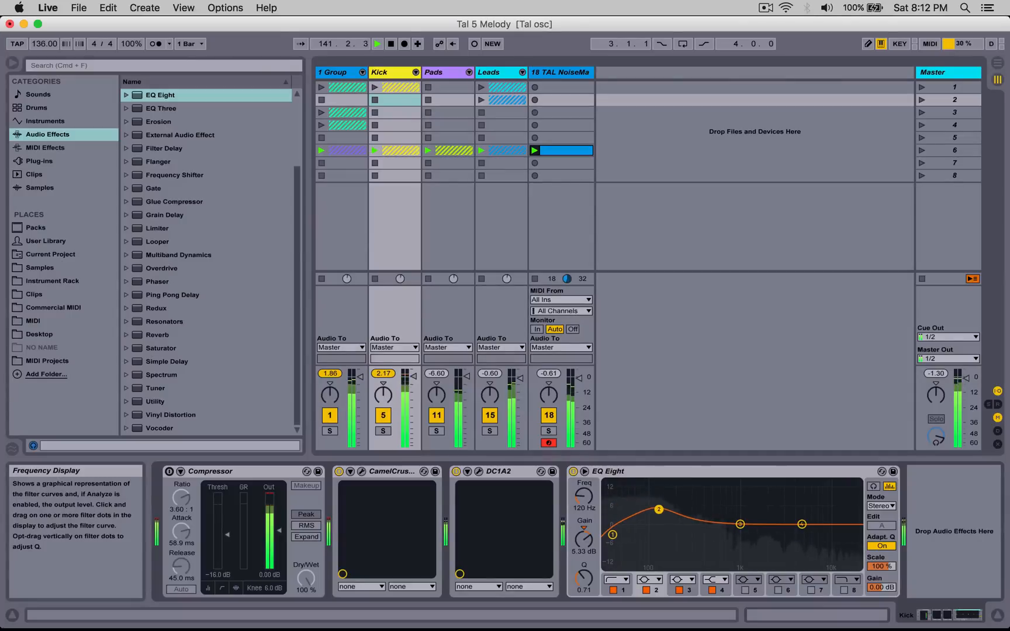
pyautogui.moveTo(583, 579); pyautogui.dragTo(584, 574)
pyautogui.click(583, 539)
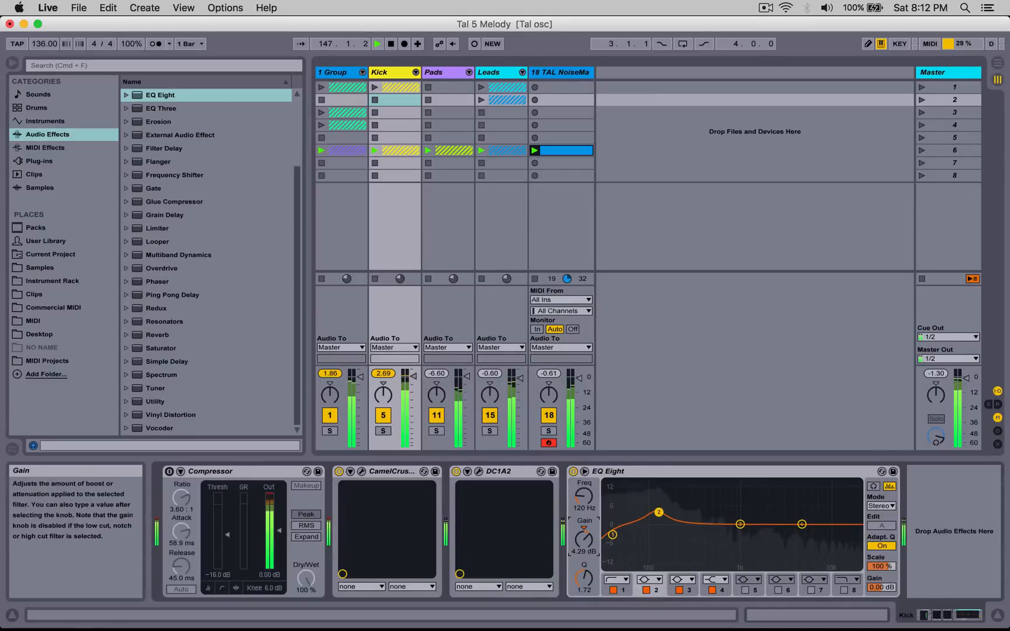
# Step: Boost EQ Eight's band 3 by 7.86 dB at 48.1 Hz with a Q of 1.40
pyautogui.moveTo(740, 524); pyautogui.dragTo(637, 523)
pyautogui.moveTo(583, 578); pyautogui.dragTo(583, 499)
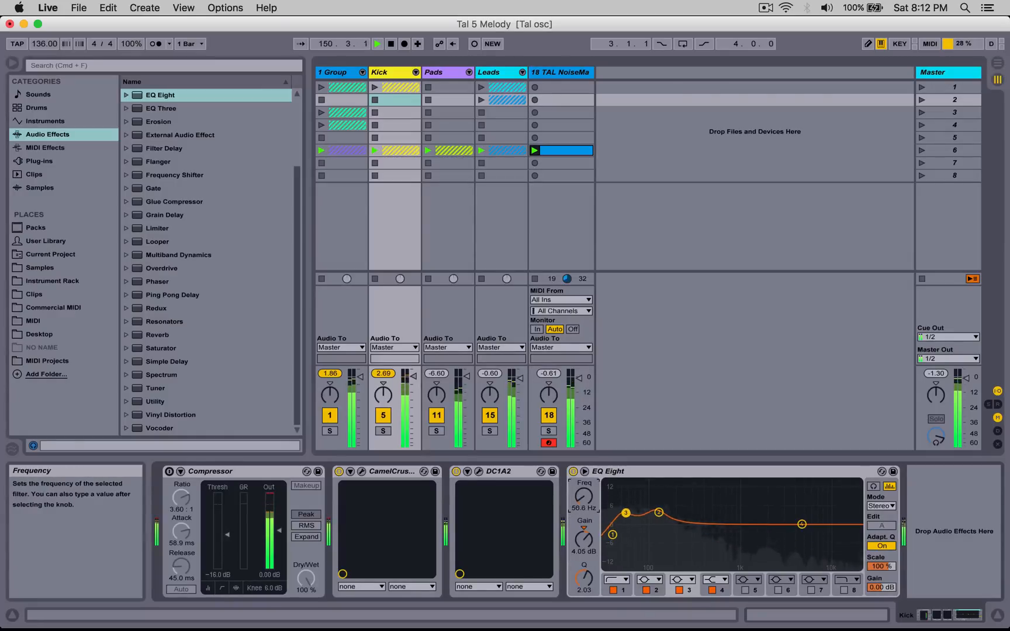
pyautogui.moveTo(584, 539); pyautogui.dragTo(583, 528)
pyautogui.moveTo(583, 577); pyautogui.dragTo(583, 582)
pyautogui.moveTo(583, 539); pyautogui.dragTo(583, 529)
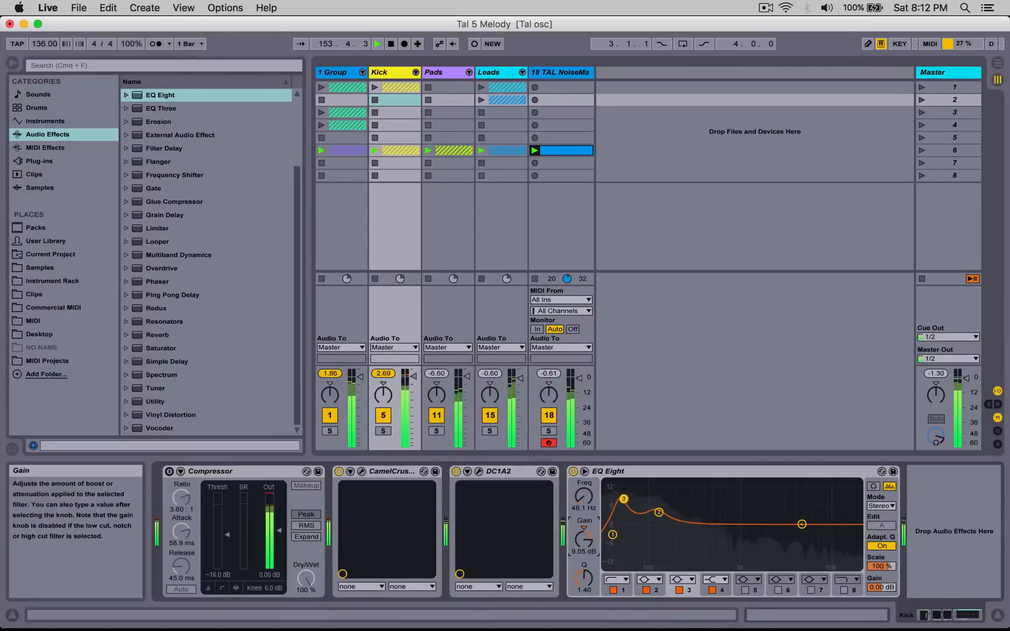
# Step: Reopen the Kick's DC1A2, compare its Relaxed and Deep modes, keep Relaxed and lower the input gain
pyautogui.click(479, 471)
pyautogui.click(546, 391)
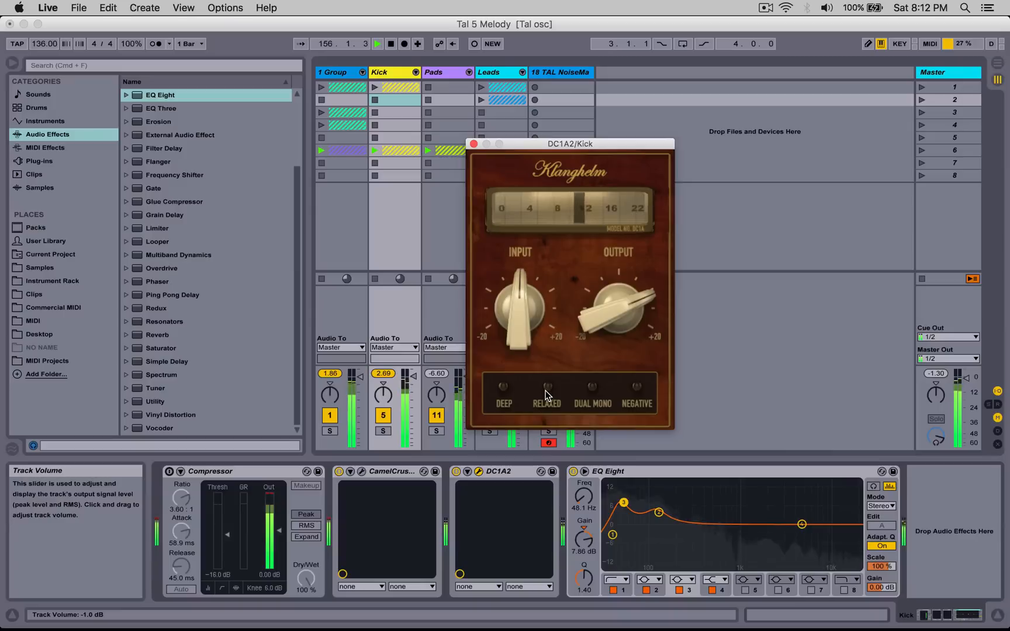
pyautogui.click(546, 391)
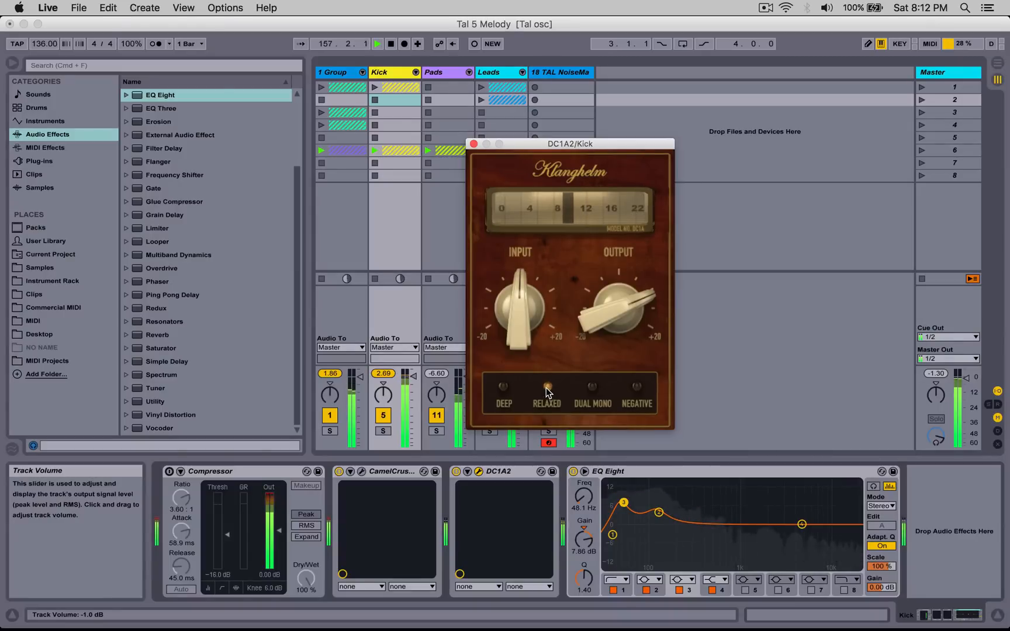
pyautogui.click(504, 388)
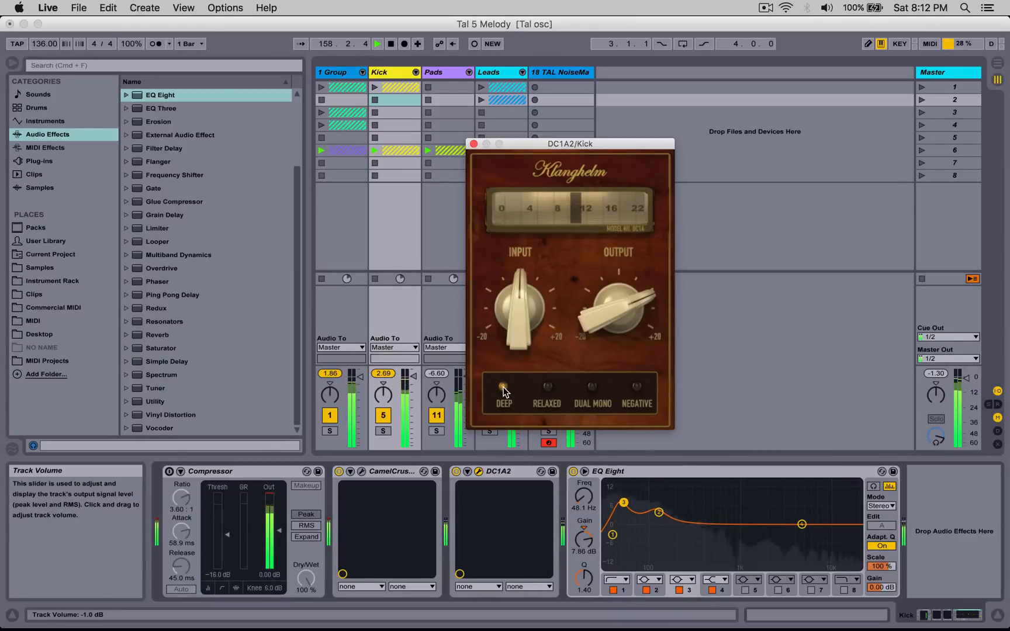
pyautogui.click(503, 388)
pyautogui.click(545, 387)
pyautogui.moveTo(511, 318); pyautogui.dragTo(517, 360)
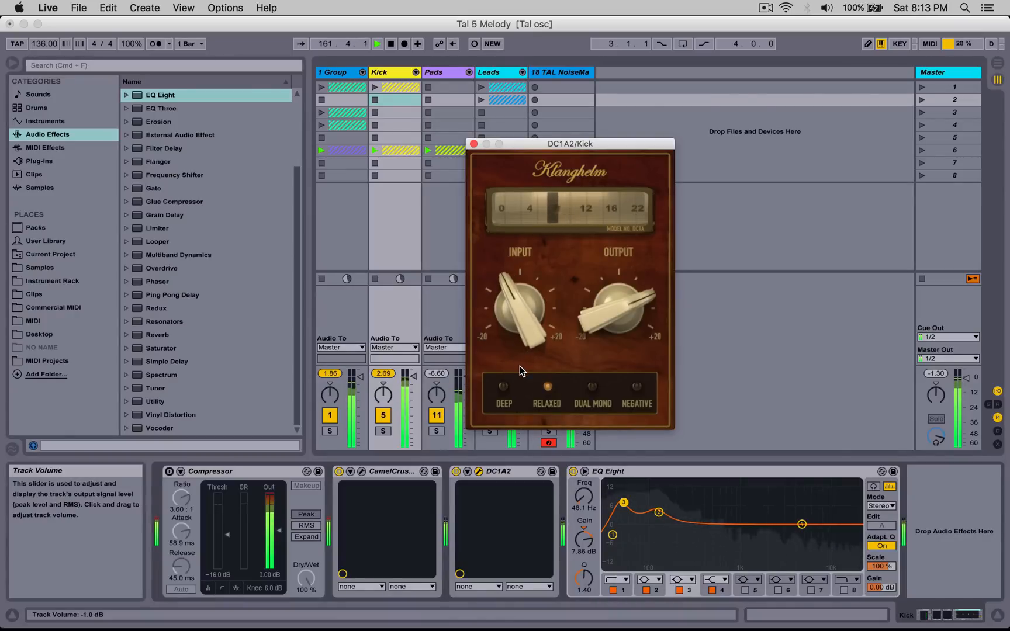
# Step: Set EQ Eight's scale to 109% and band 3 to 44.0 Hz, 7.07 dB gain and a Q of 1.01
pyautogui.moveTo(881, 566)
pyautogui.mouseDown()
pyautogui.moveTo(881, 559)
pyautogui.moveTo(881, 580)
pyautogui.moveTo(881, 559)
pyautogui.mouseUp()
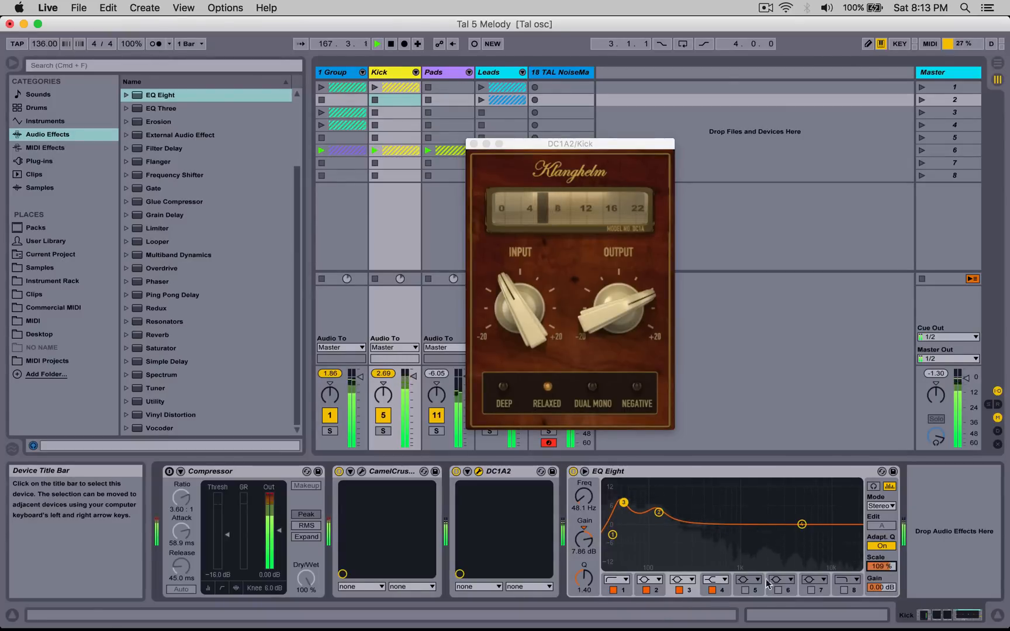
pyautogui.moveTo(611, 536); pyautogui.dragTo(620, 511)
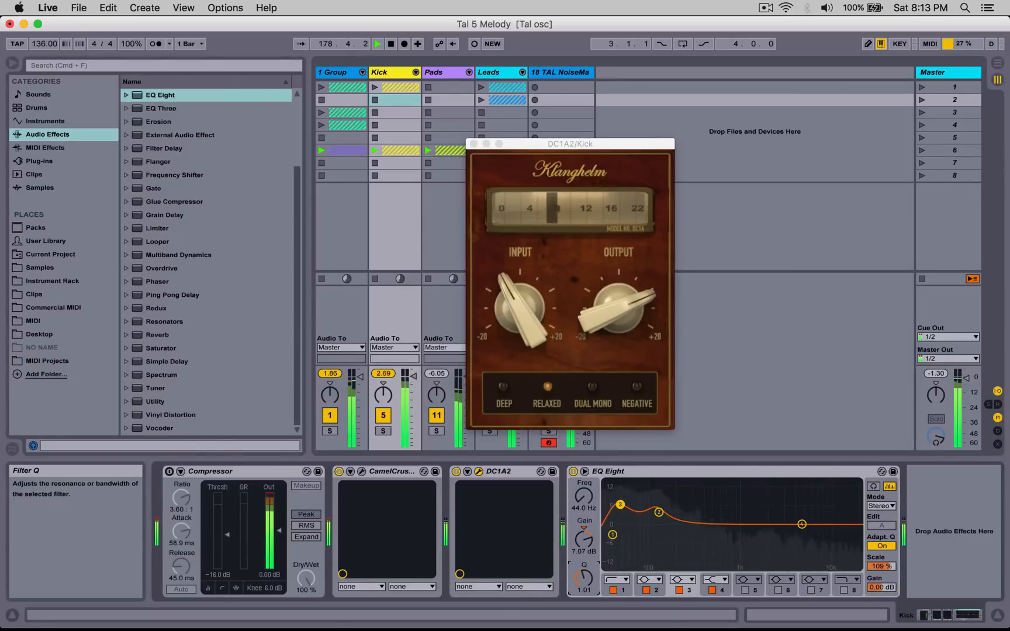
# Step: Set EQ Eight's band 2 to 102 Hz, 5.33 dB gain and a Q of 1.79, and the band 1 low cut to 33.5 Hz
pyautogui.click(659, 512)
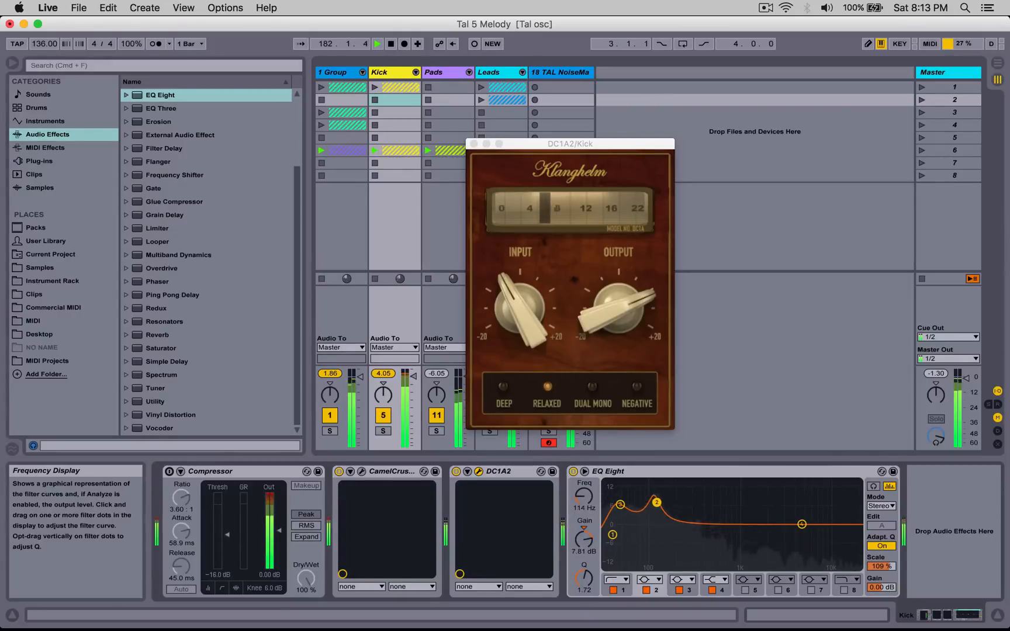
pyautogui.moveTo(654, 508); pyautogui.dragTo(654, 509)
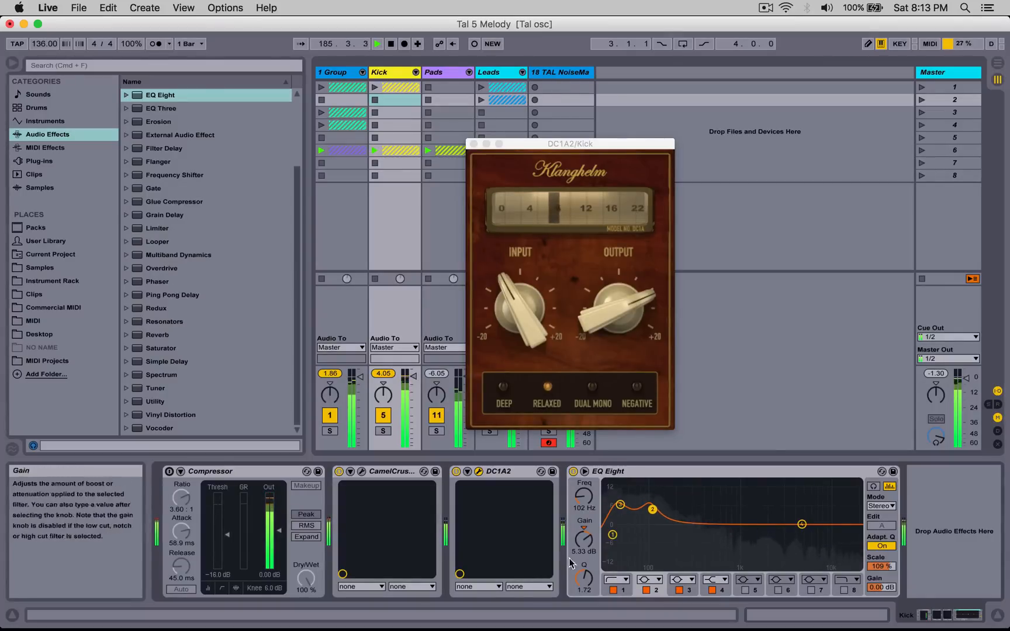
pyautogui.moveTo(583, 576); pyautogui.dragTo(584, 581)
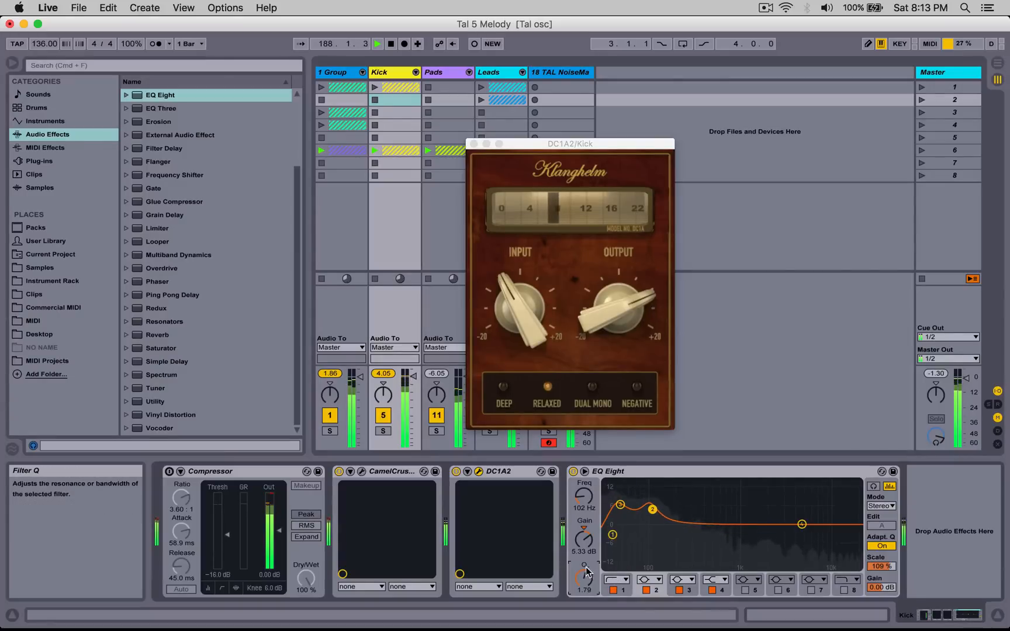
pyautogui.click(611, 532)
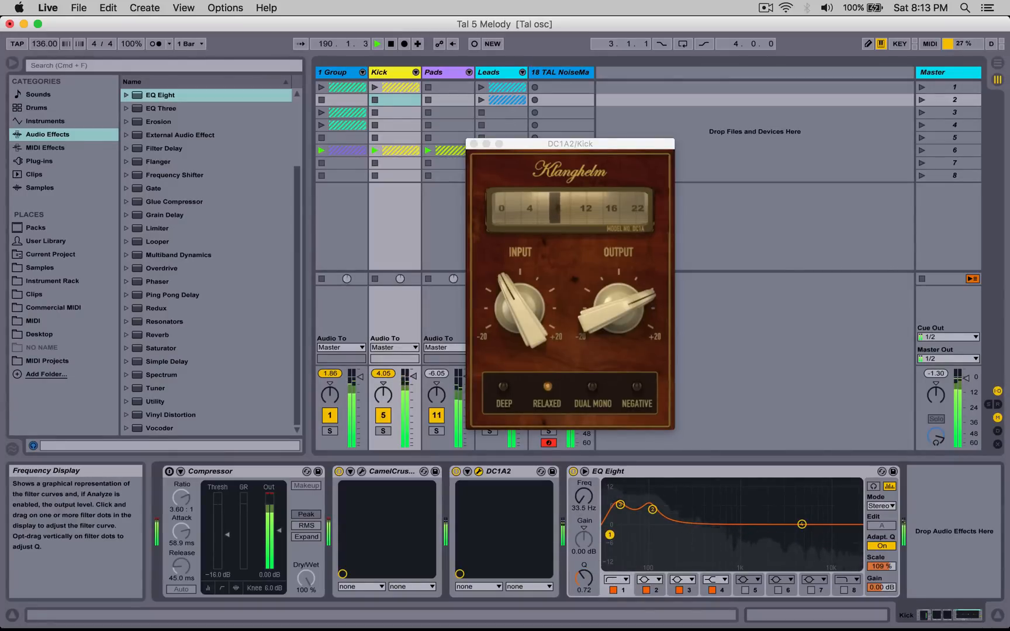
# Step: Move the Kick EQ Eight's band 1 low cut to 42.5 Hz, set its scale to 103% and stop playback
pyautogui.moveTo(611, 535); pyautogui.dragTo(619, 534)
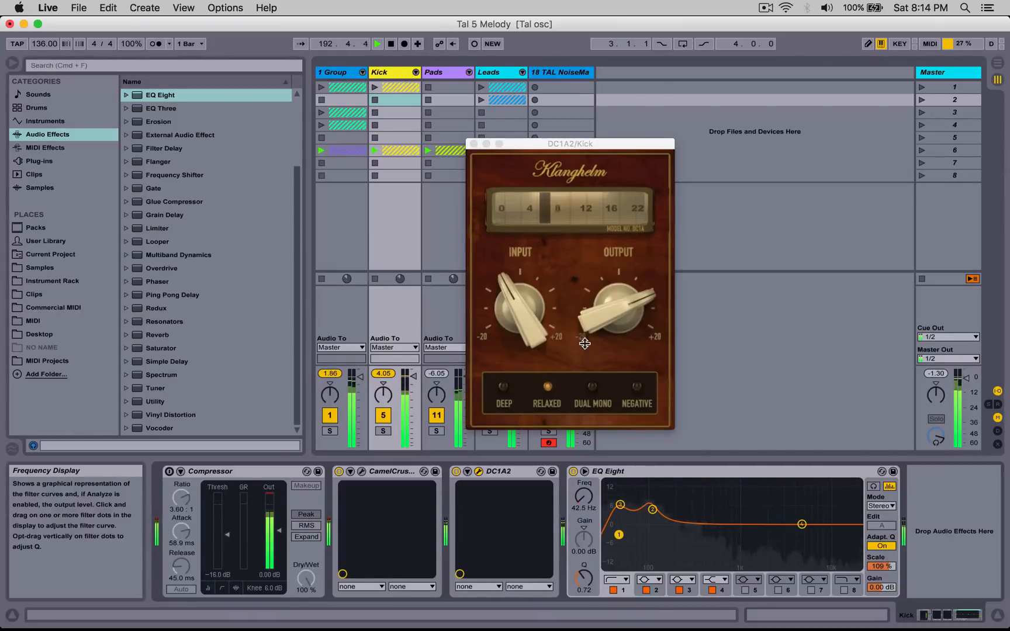
pyautogui.click(474, 144)
pyautogui.click(481, 279)
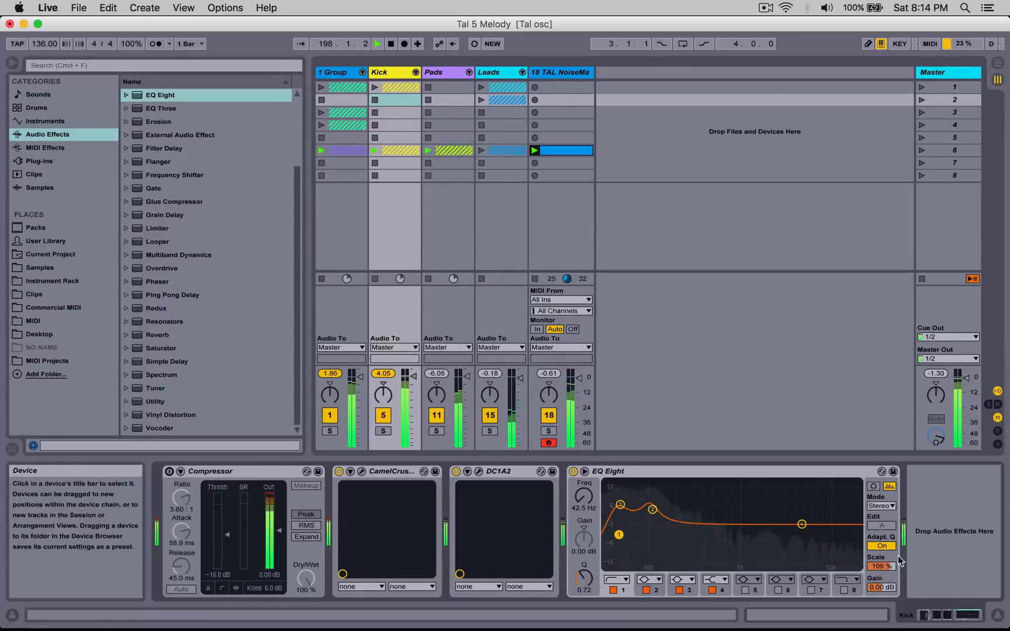
pyautogui.moveTo(890, 566); pyautogui.dragTo(890, 569)
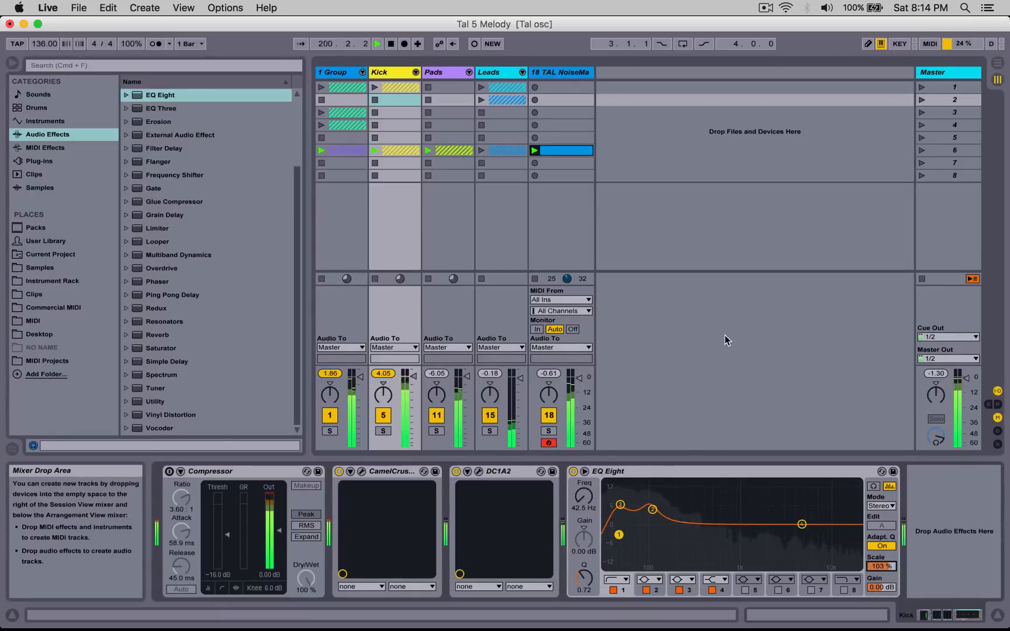
pyautogui.press('space')
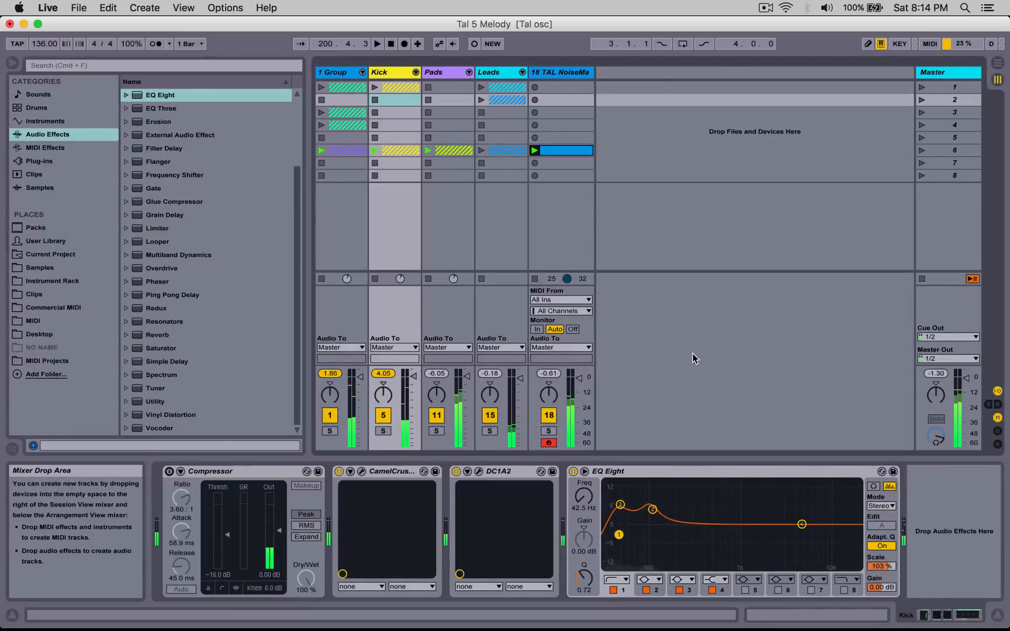
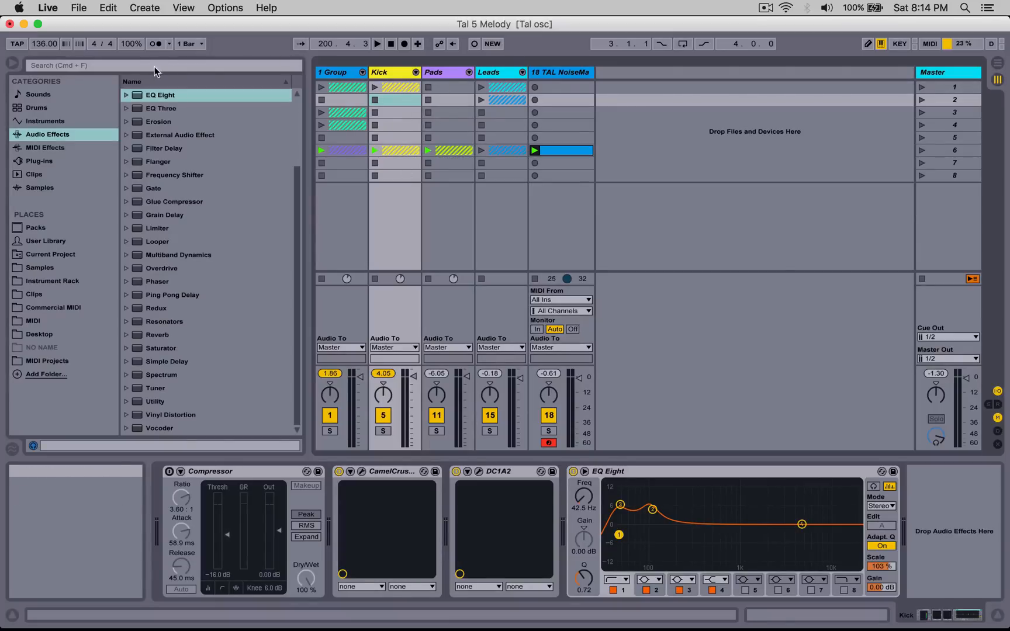
# Step: Hide the browser, select scene 6 and restart playback to hear the current mix
pyautogui.click(12, 63)
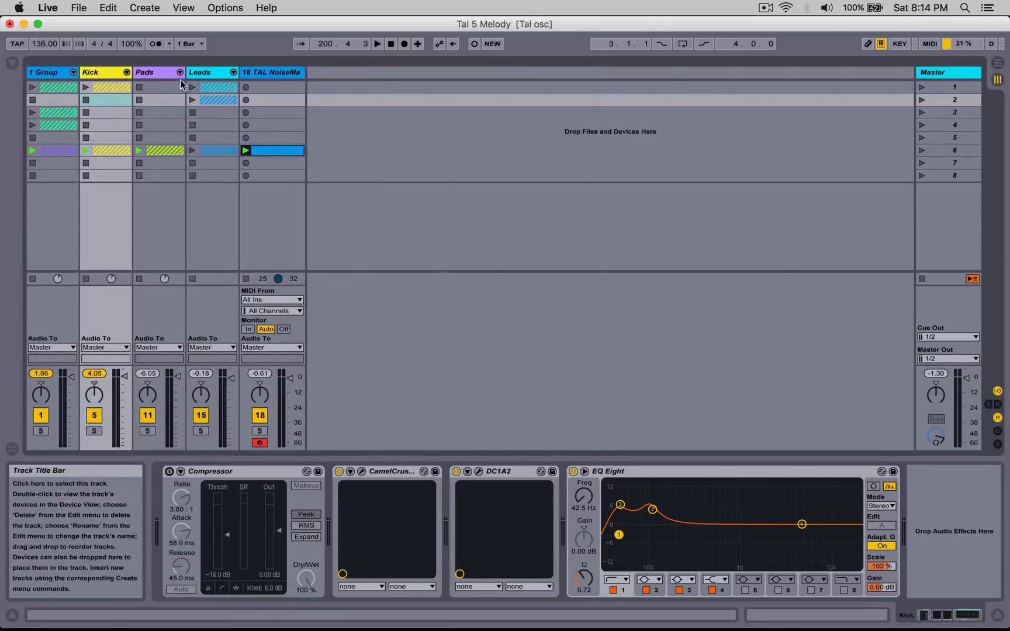
pyautogui.click(378, 124)
pyautogui.click(366, 158)
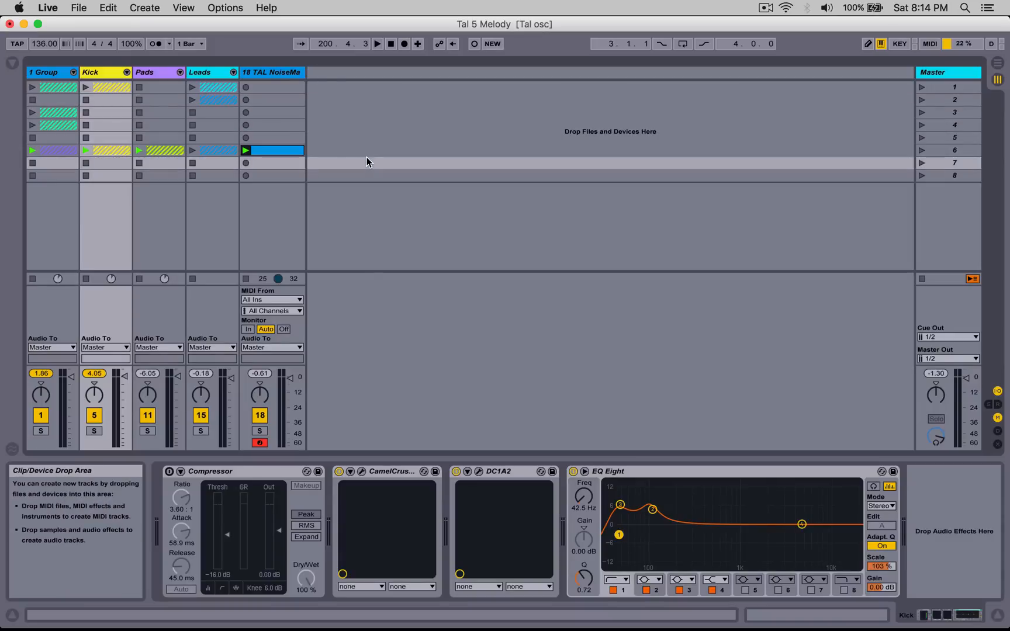
pyautogui.click(349, 151)
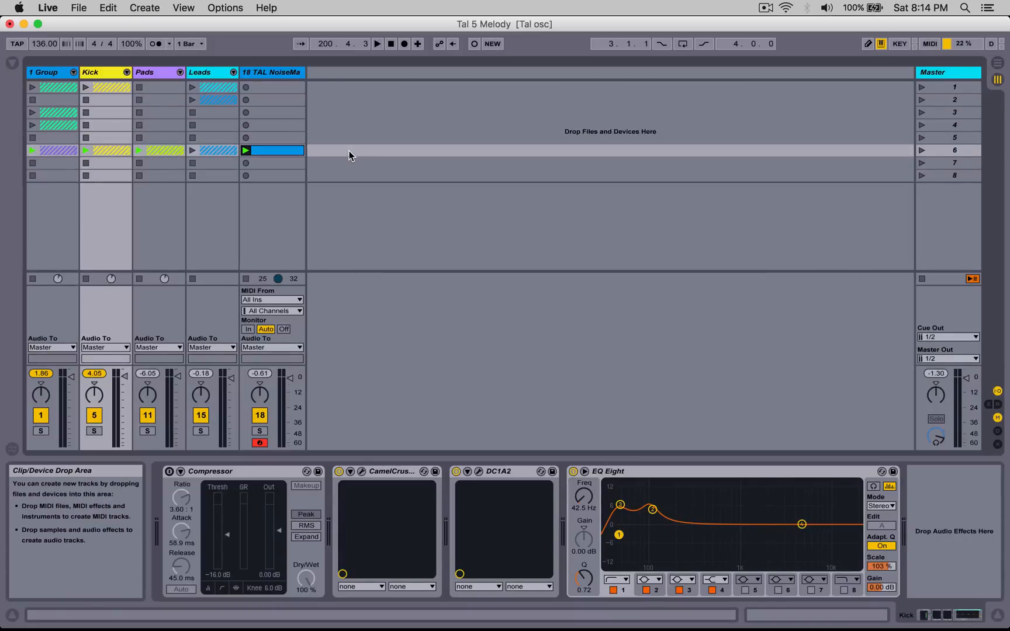
pyautogui.press('space')
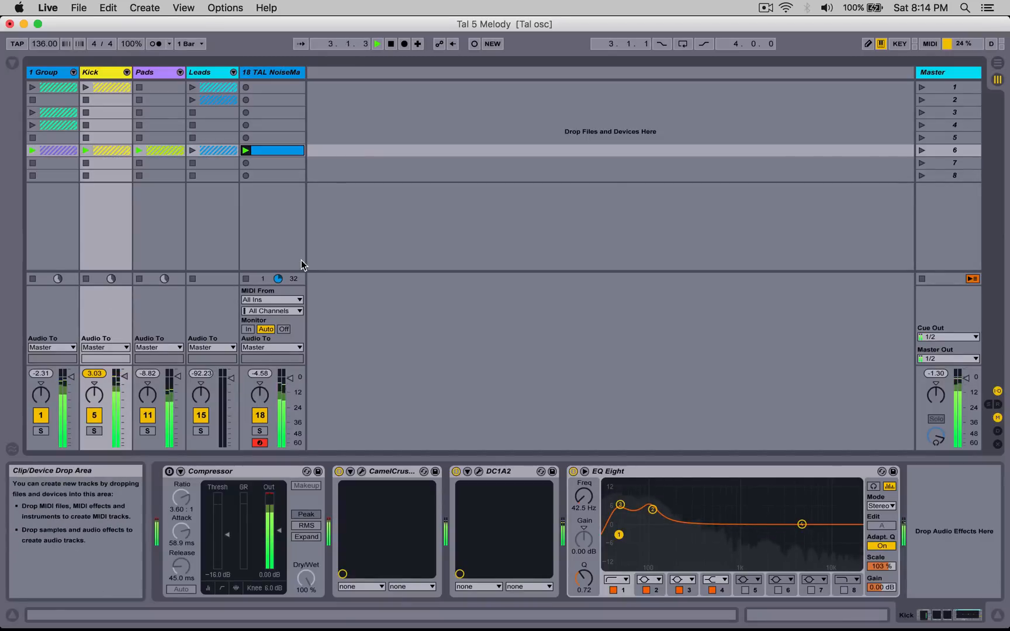
# Step: Add a Limiter at the end of the Kick group's chain with 6 ms lookahead and 0.70 dB gain
pyautogui.click(12, 62)
pyautogui.moveTo(150, 227); pyautogui.dragTo(917, 517)
pyautogui.click(929, 536)
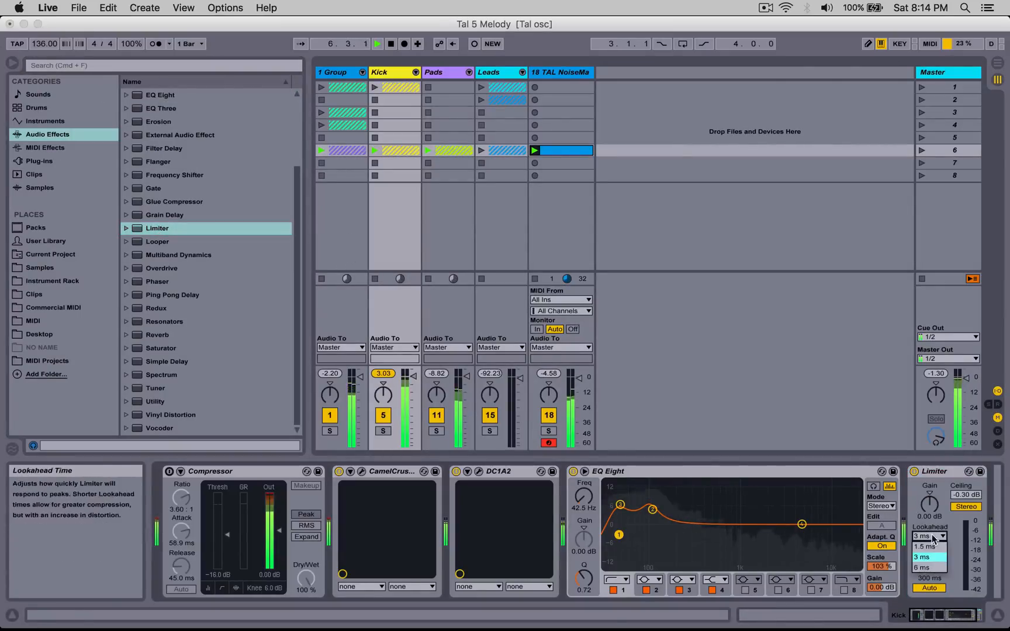
pyautogui.click(930, 565)
pyautogui.moveTo(930, 504); pyautogui.dragTo(929, 498)
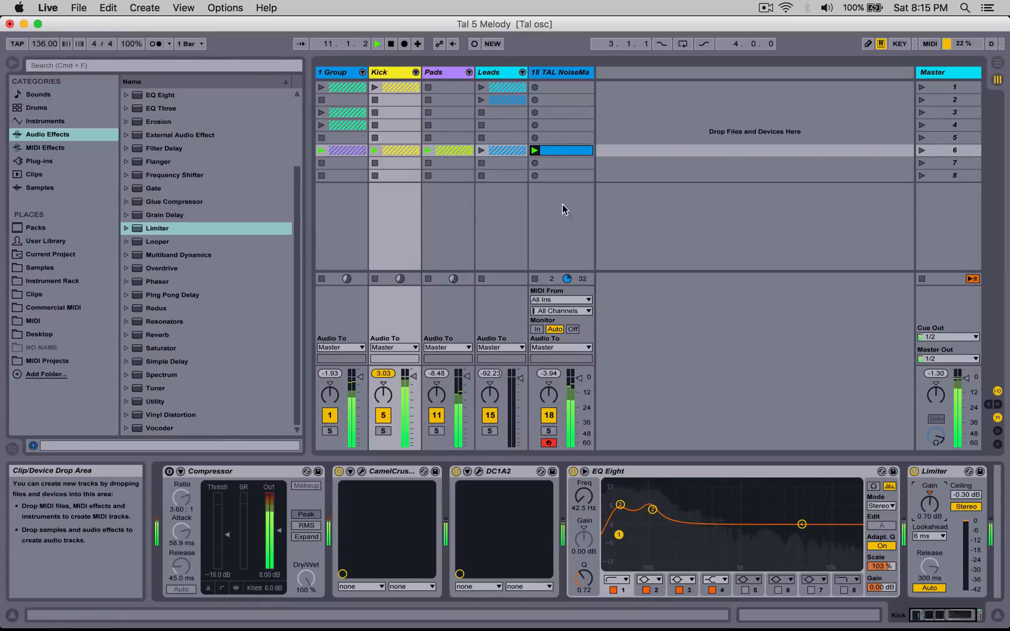
# Step: Solo the TAL NoiseMaker melody track and review its synth's filter, envelope and Control settings, ending with the solo off
pyautogui.click(553, 77)
pyautogui.click(548, 431)
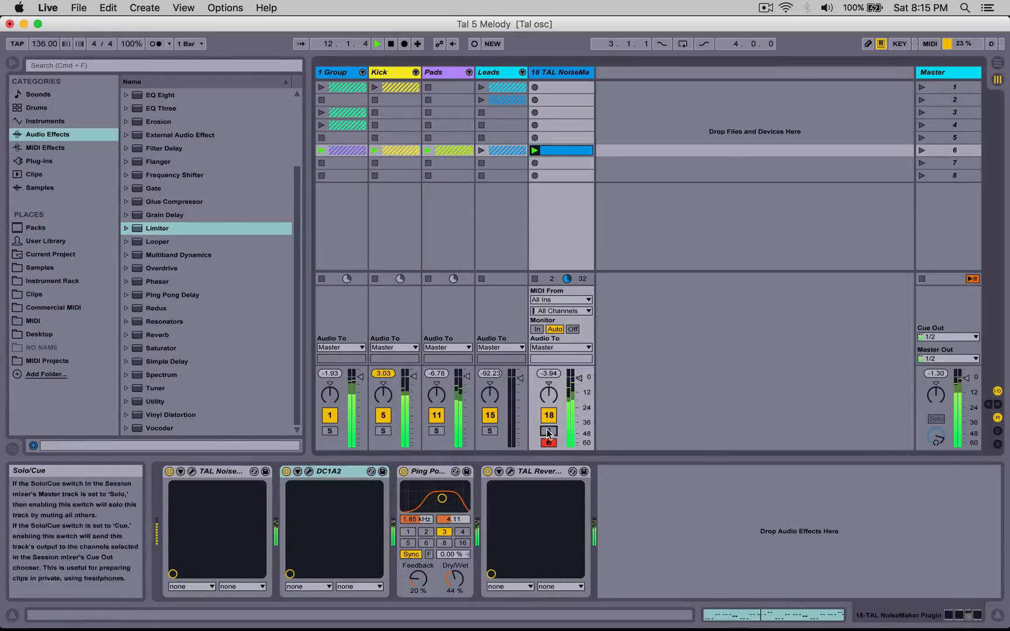
pyautogui.click(192, 471)
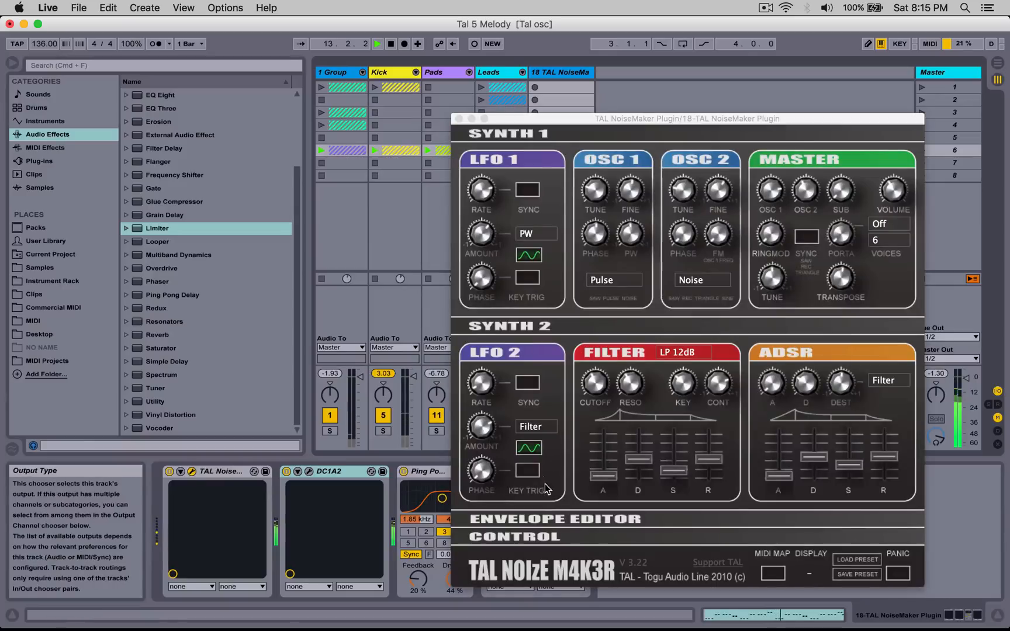
pyautogui.click(563, 532)
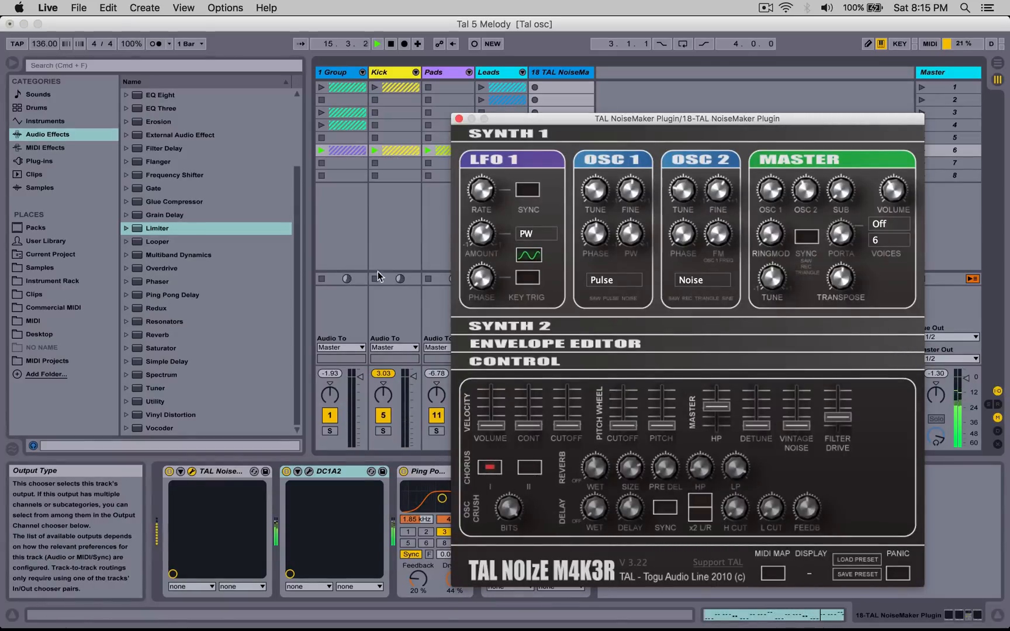
pyautogui.click(459, 118)
pyautogui.click(549, 431)
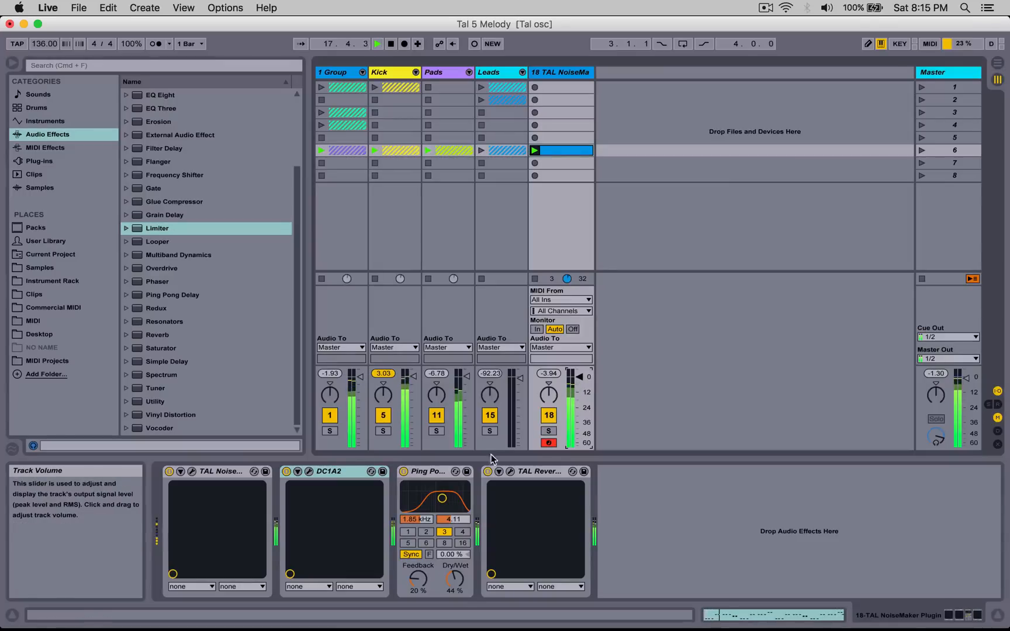
# Step: Set the melody track's TAL Reverb III wet level to -1.0275 dB, then raise its high cut to 0.4560 and its room size
pyautogui.click(510, 471)
pyautogui.moveTo(770, 253); pyautogui.dragTo(769, 245)
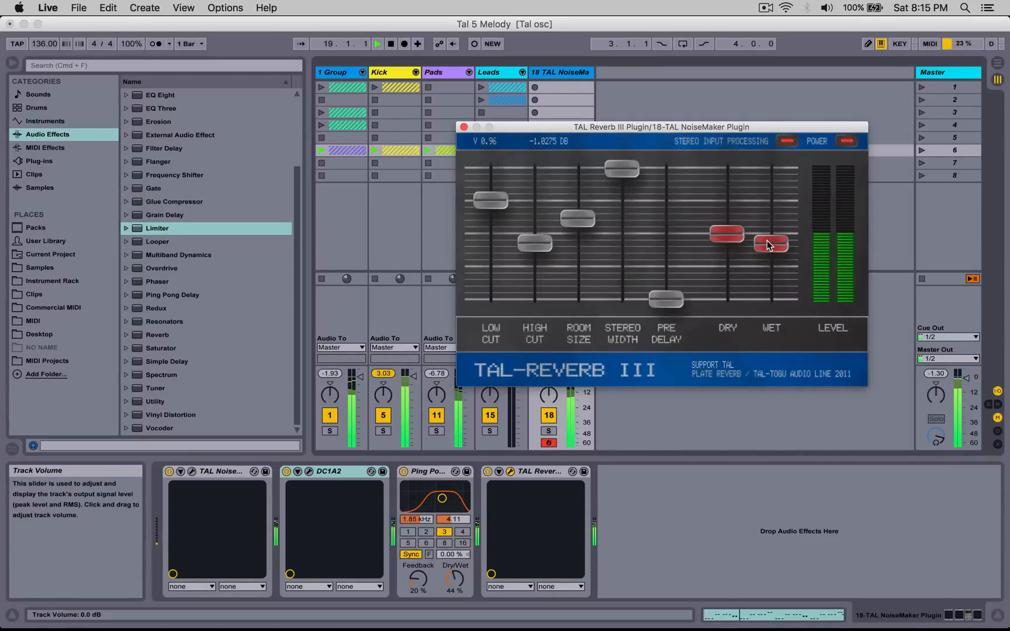
pyautogui.moveTo(534, 243)
pyautogui.mouseDown()
pyautogui.moveTo(541, 220)
pyautogui.moveTo(574, 203)
pyautogui.moveTo(547, 225)
pyautogui.moveTo(549, 248)
pyautogui.mouseUp()
# Step: Set the melody's Ping Pong Delay to 60% dry/wet and 38% feedback, with its filter at 2.12 kHz and bandwidth 3.85
pyautogui.moveTo(455, 580); pyautogui.dragTo(459, 577)
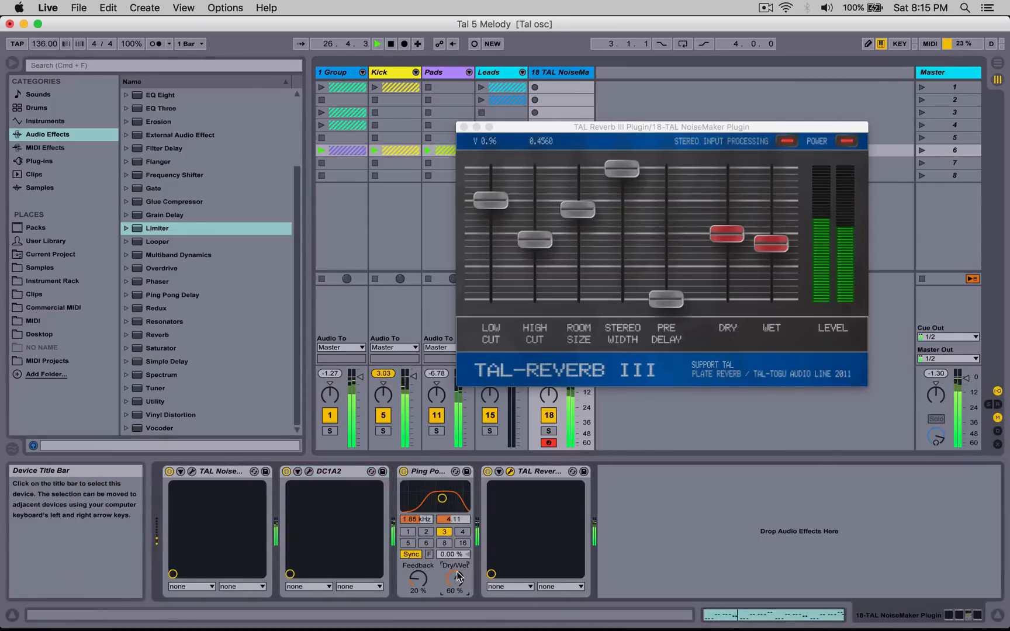
pyautogui.moveTo(418, 578); pyautogui.dragTo(418, 572)
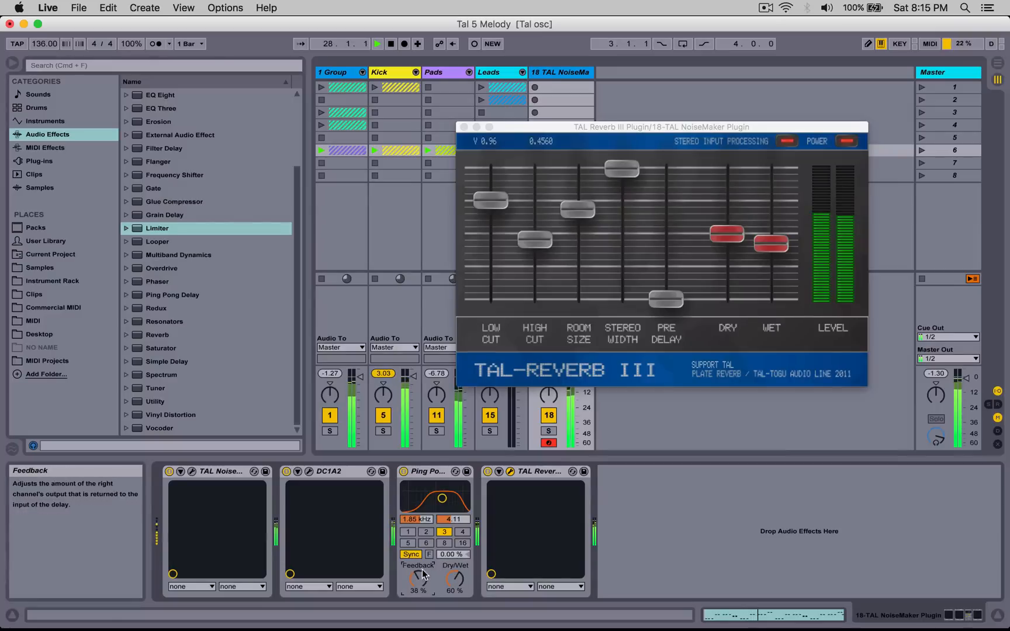
pyautogui.moveTo(443, 499); pyautogui.dragTo(442, 502)
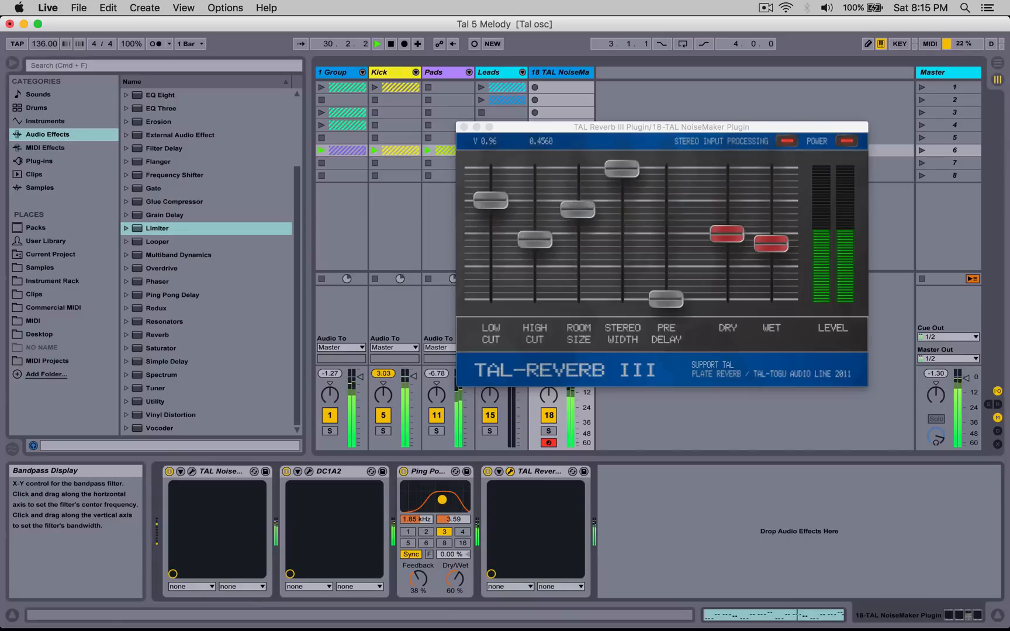
pyautogui.click(464, 127)
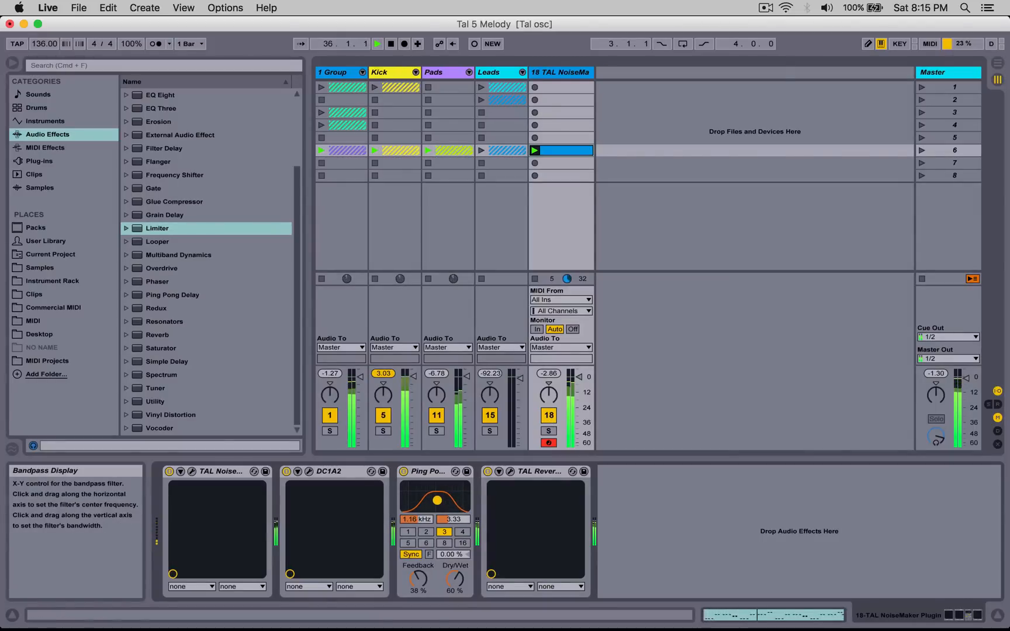
pyautogui.moveTo(438, 500); pyautogui.dragTo(444, 499)
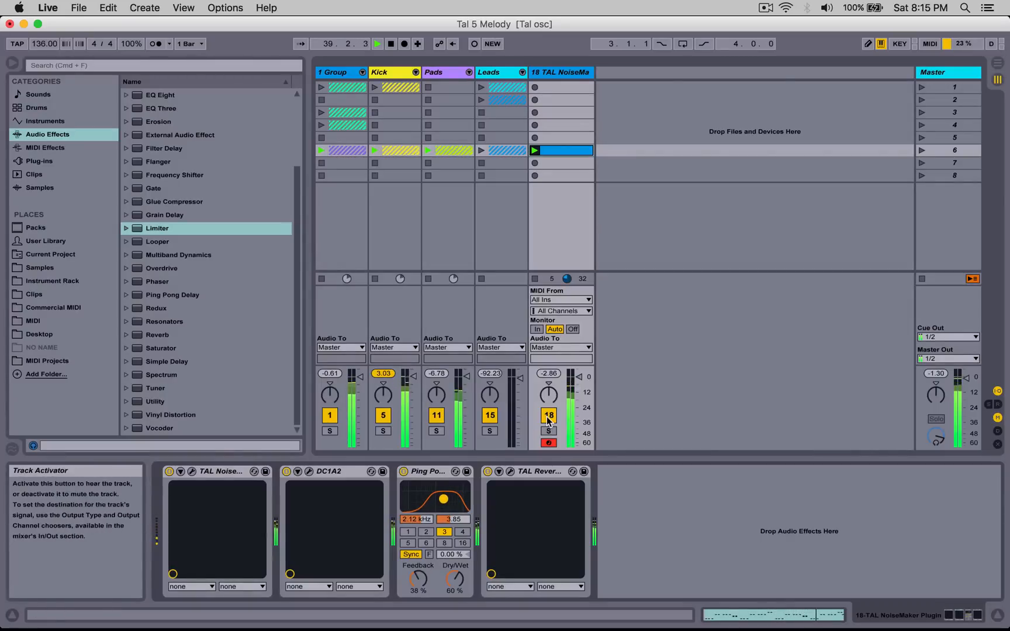
# Step: Solo the Leads group, unfold it and select its Square track
pyautogui.click(491, 430)
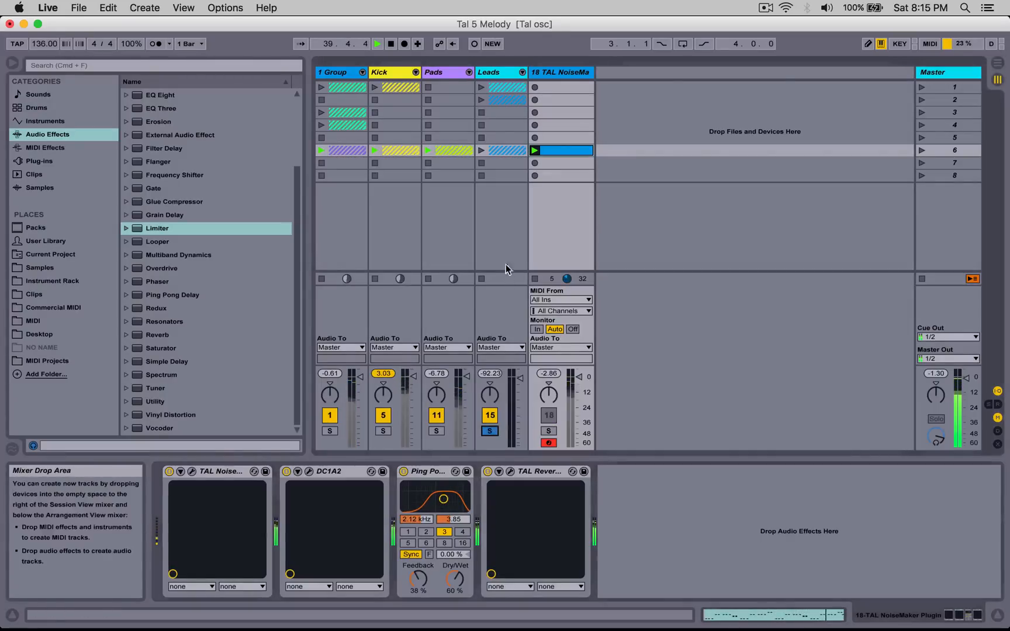
pyautogui.click(522, 72)
pyautogui.click(598, 155)
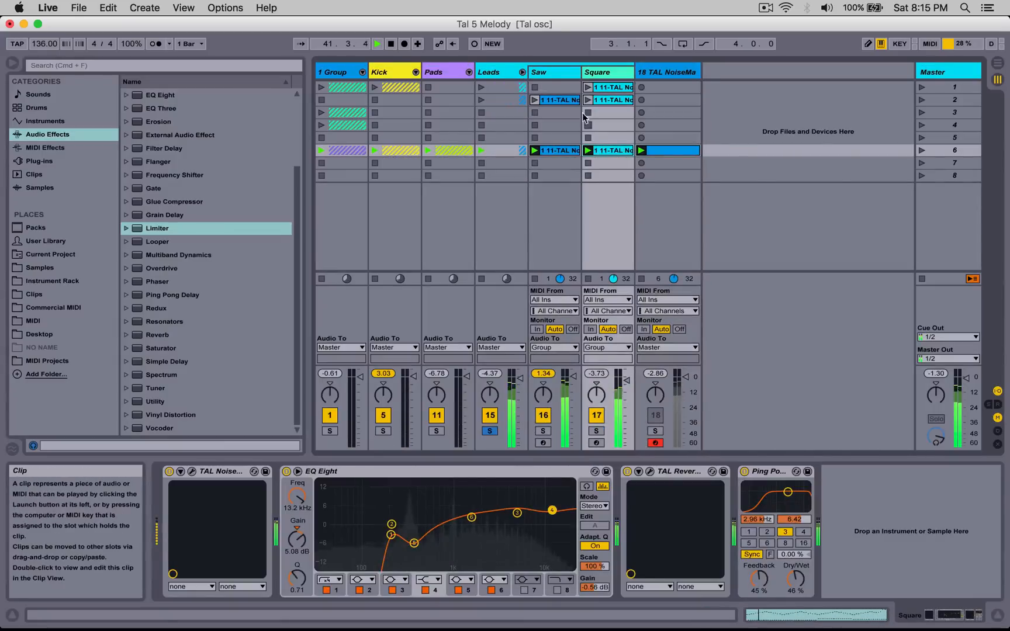
# Step: Duplicate the Saw track, launch the copy's scene 6 clip and solo the copy
pyautogui.click(545, 73)
pyautogui.rightClick(558, 73)
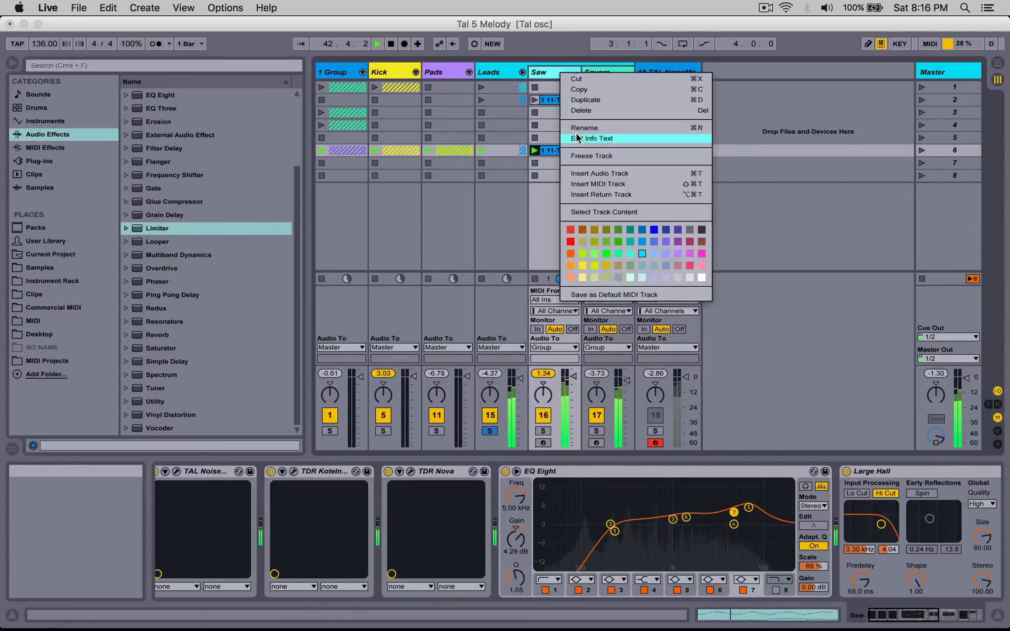
pyautogui.click(583, 100)
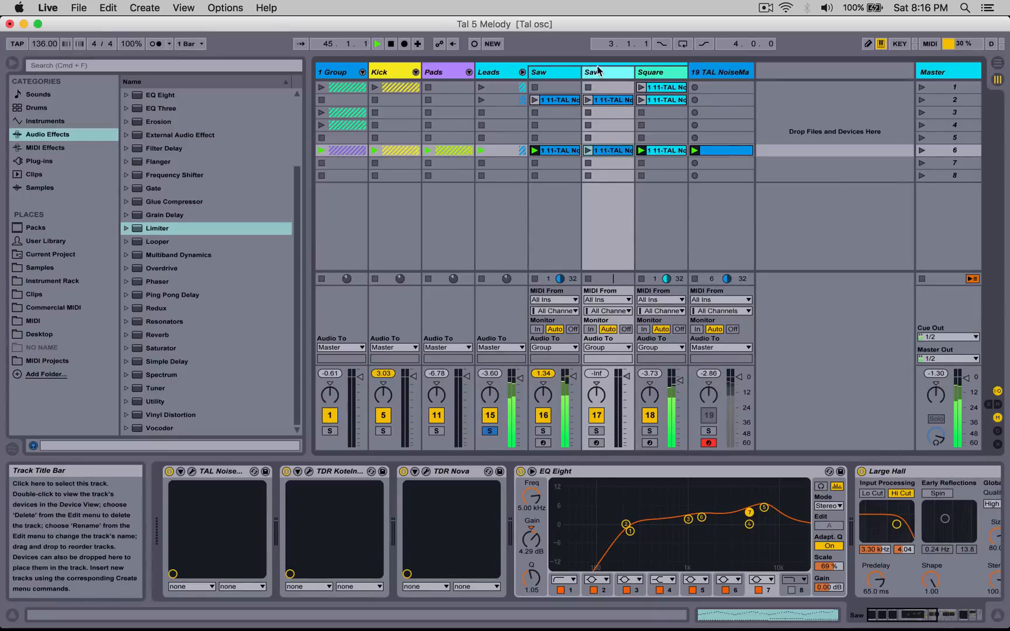
pyautogui.click(587, 150)
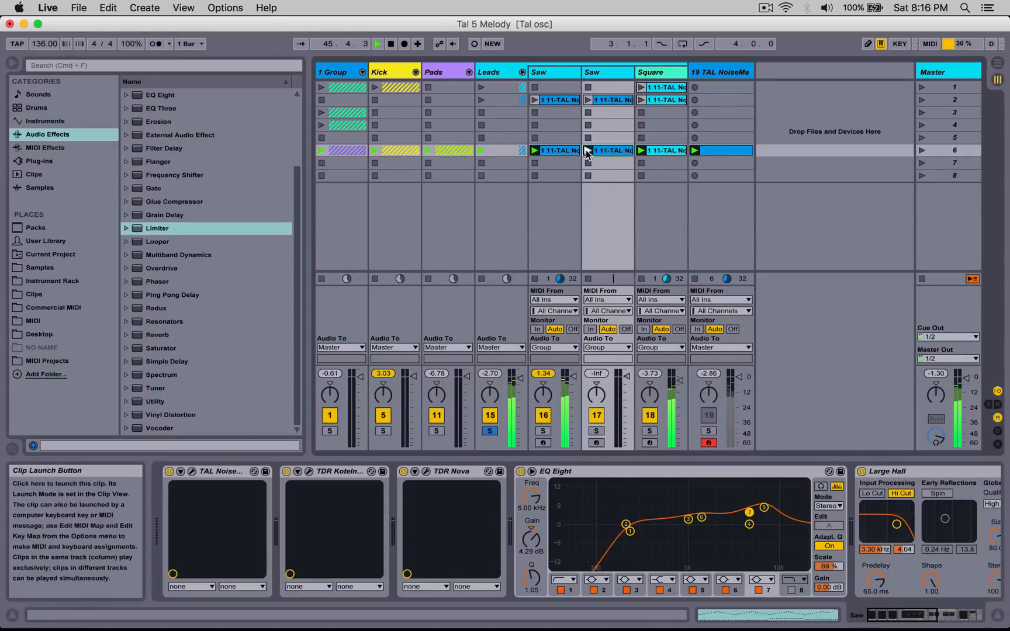
pyautogui.click(596, 431)
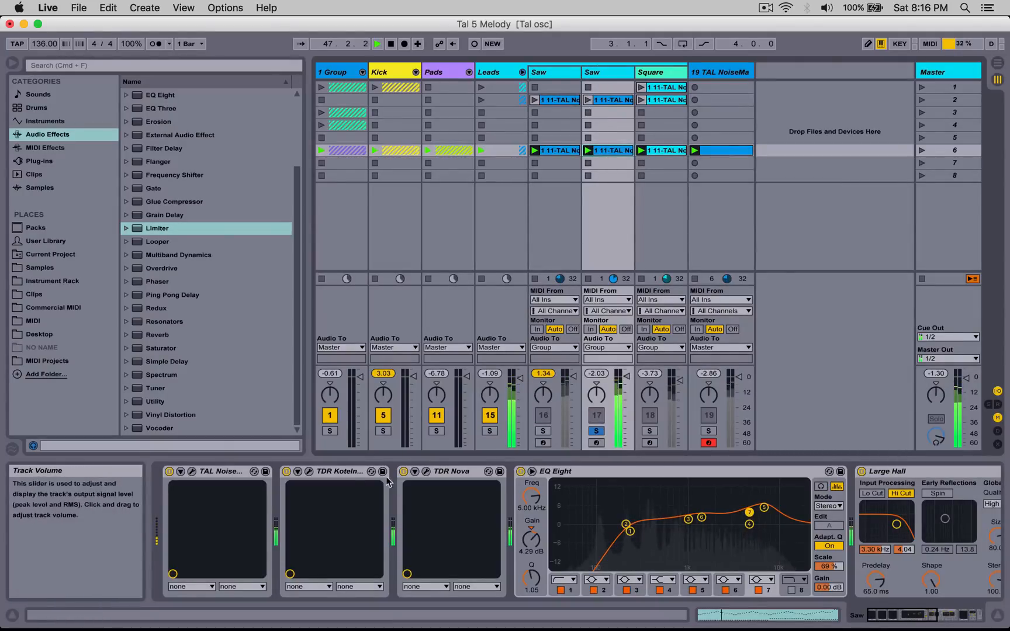
# Step: Set both oscillators of the duplicated Saw track's TAL NoiseMaker to Noise
pyautogui.click(192, 471)
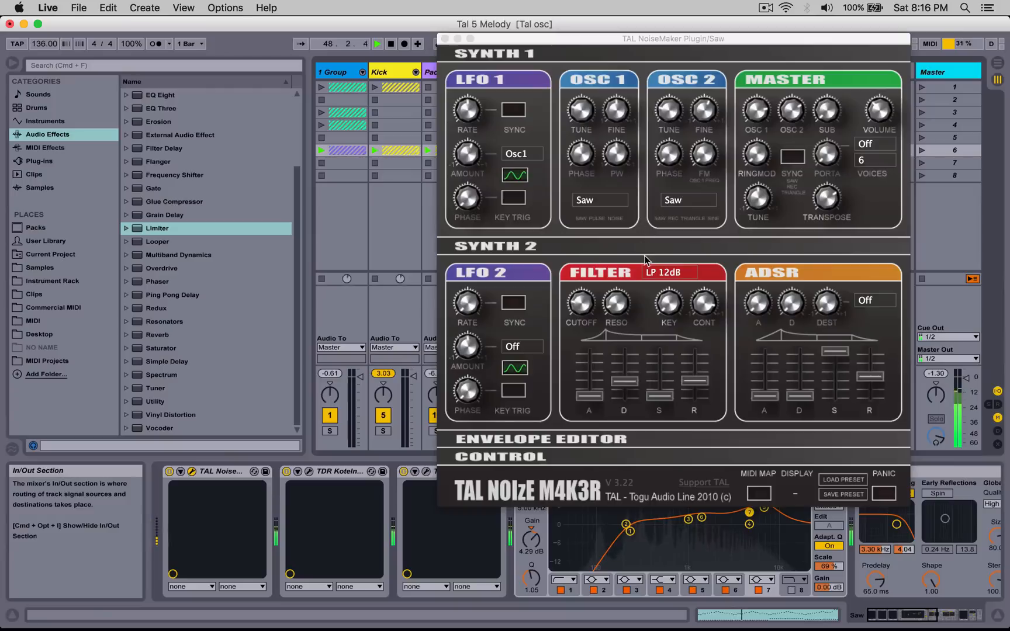
pyautogui.click(681, 200)
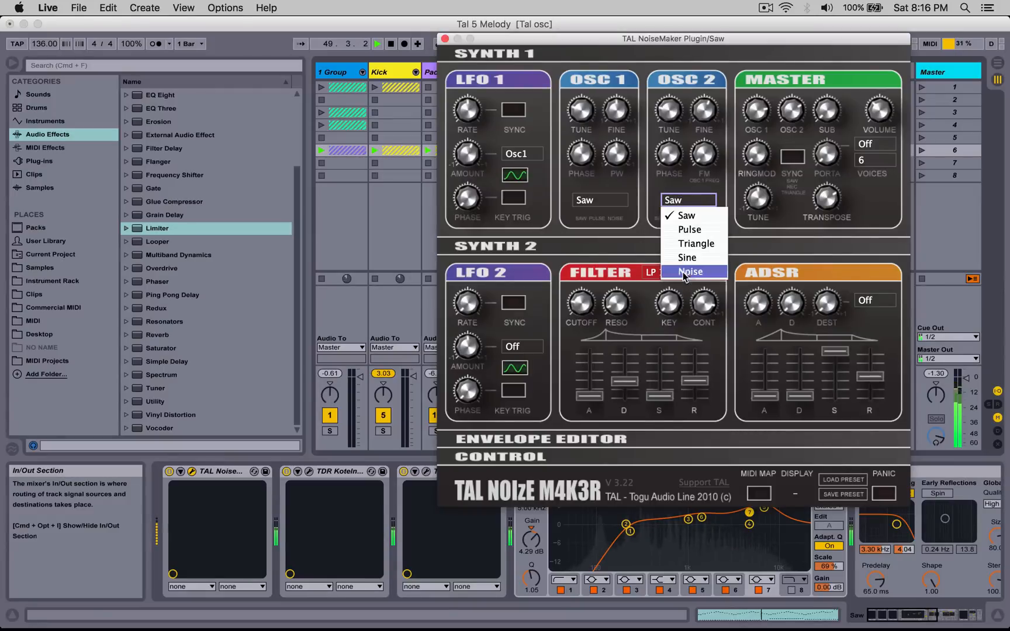
pyautogui.click(686, 274)
pyautogui.click(615, 206)
pyautogui.click(602, 243)
# Step: Lower the noise patch's amp sustain, lengthen its decay, fine-tune its release and raise the master high-pass in the Control section
pyautogui.moveTo(834, 351); pyautogui.dragTo(805, 328)
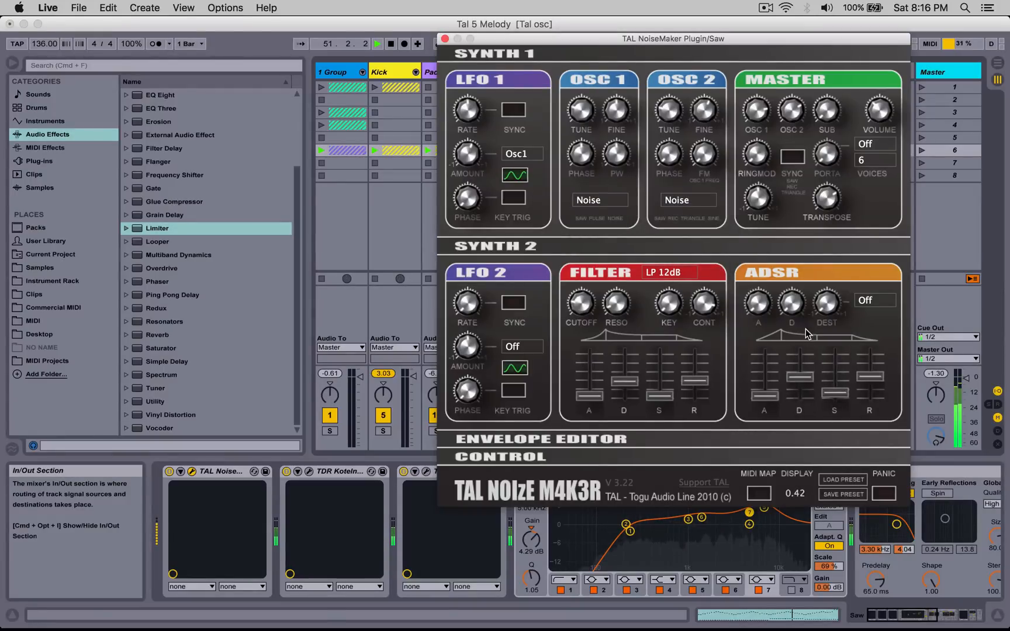
pyautogui.moveTo(833, 390); pyautogui.dragTo(861, 390)
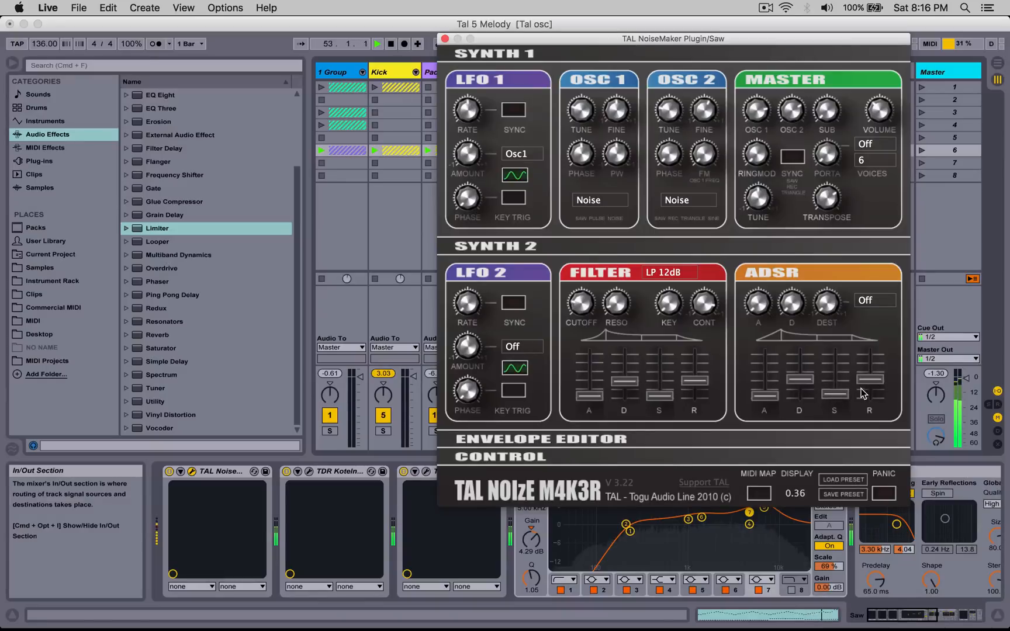
pyautogui.click(572, 454)
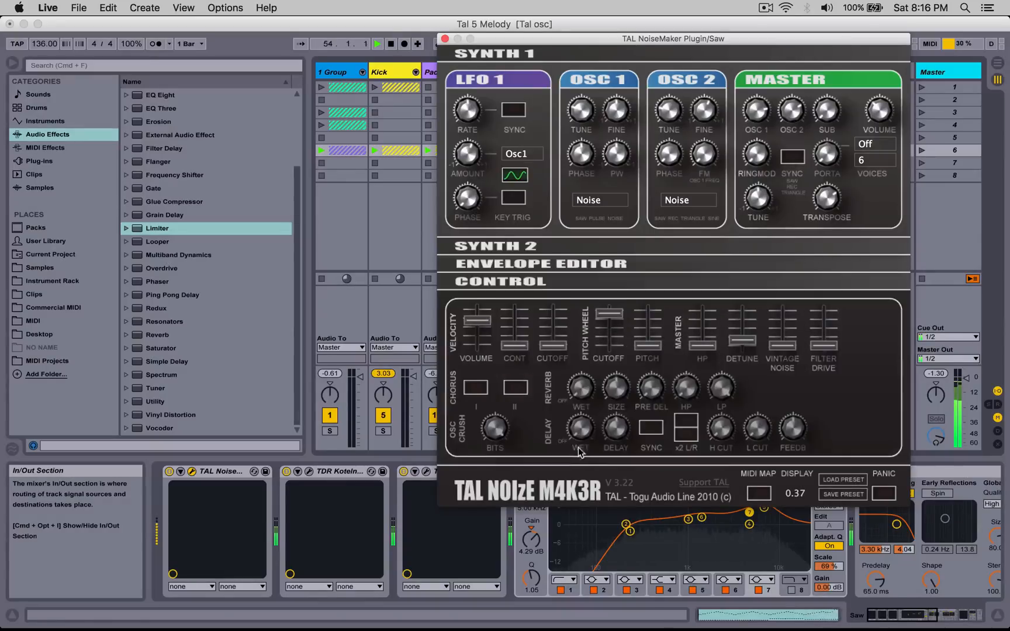
pyautogui.moveTo(702, 333); pyautogui.dragTo(695, 202)
pyautogui.click(444, 39)
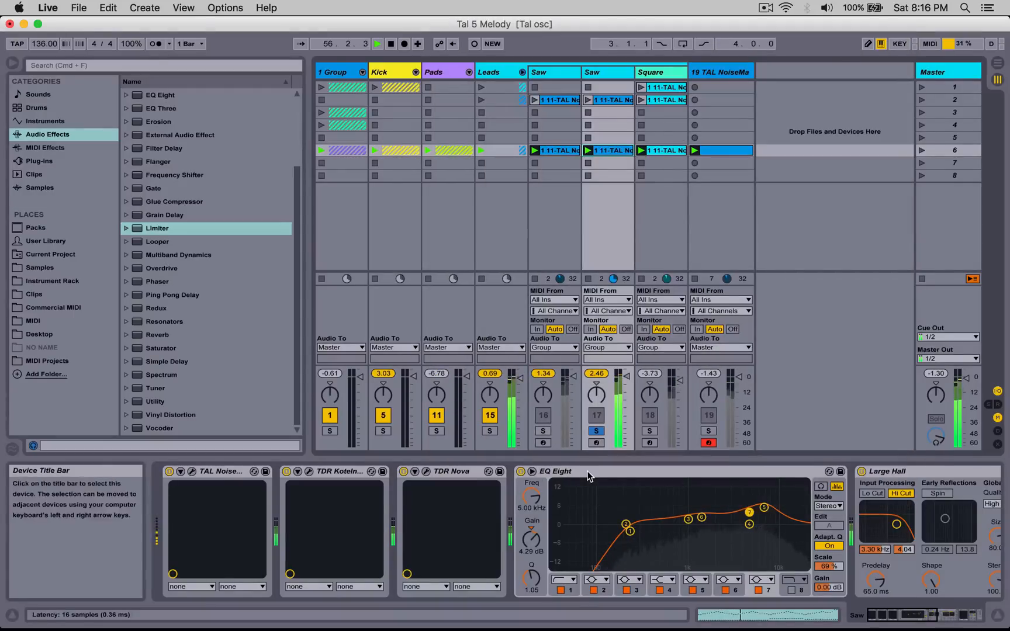
# Step: Bypass TAL Reverb and Ping Pong Delay on the duplicated Saw track
pyautogui.hscroll(5, 579, 526)
pyautogui.hscroll(3, 739, 470)
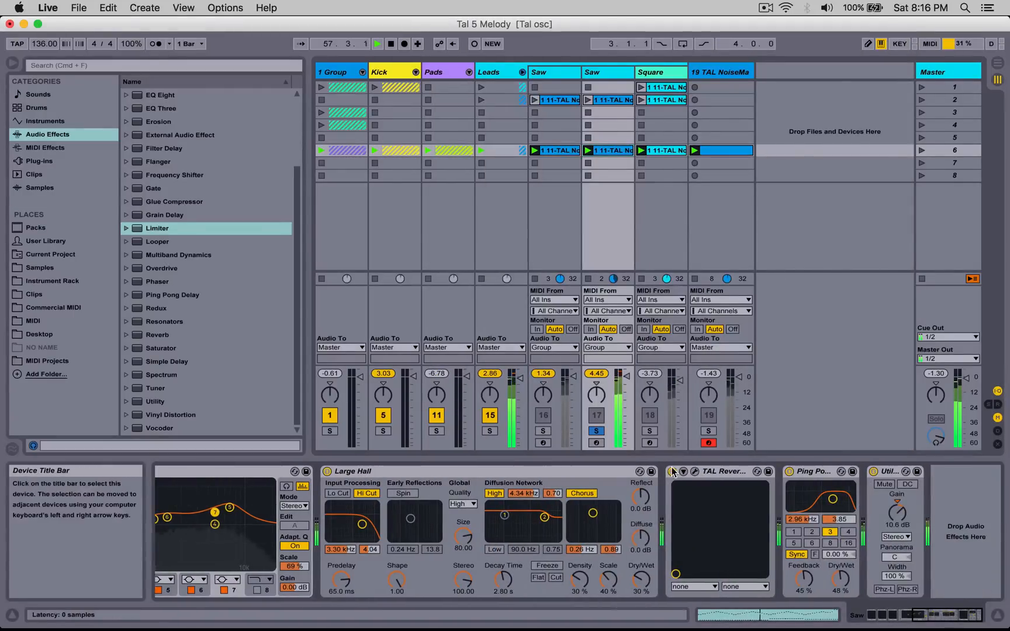
pyautogui.click(789, 471)
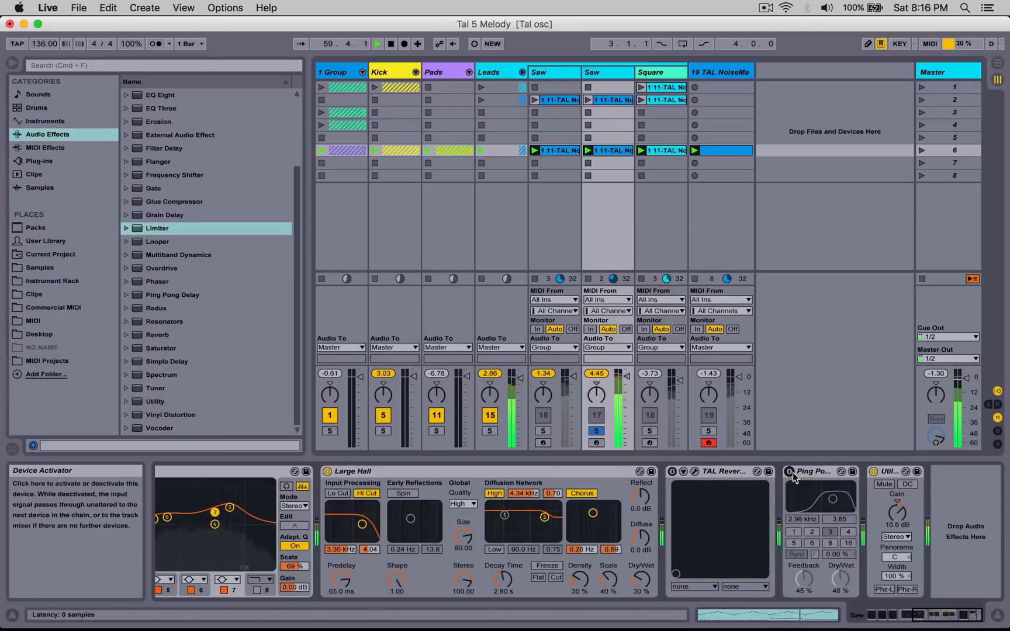
# Step: Re-enable Ping Pong Delay with 40 % dry/wet on the duplicated Saw track, and unsolo the track
pyautogui.click(789, 471)
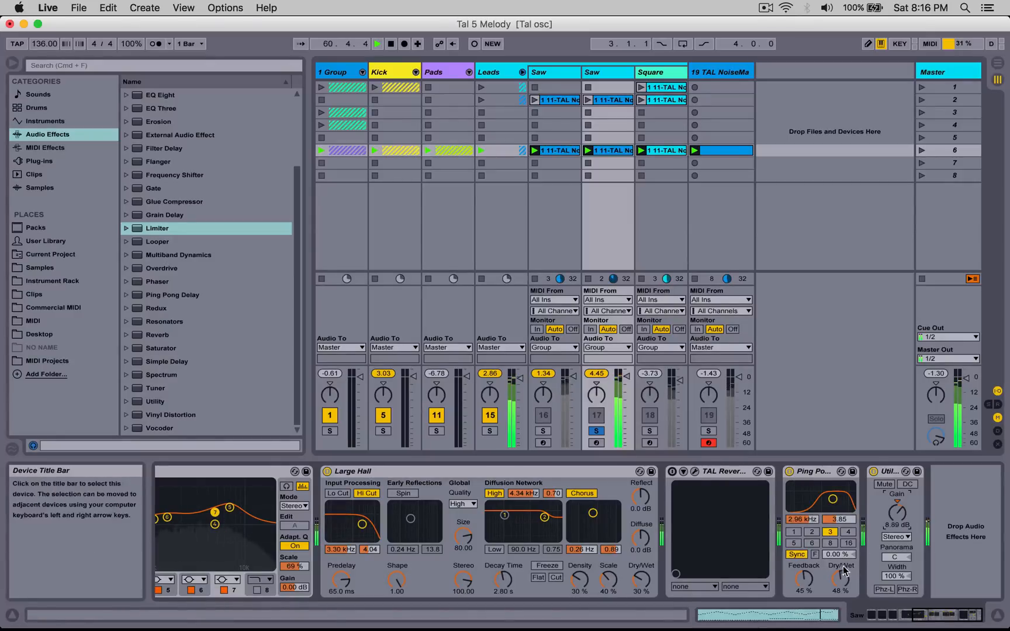
pyautogui.moveTo(840, 580); pyautogui.dragTo(840, 588)
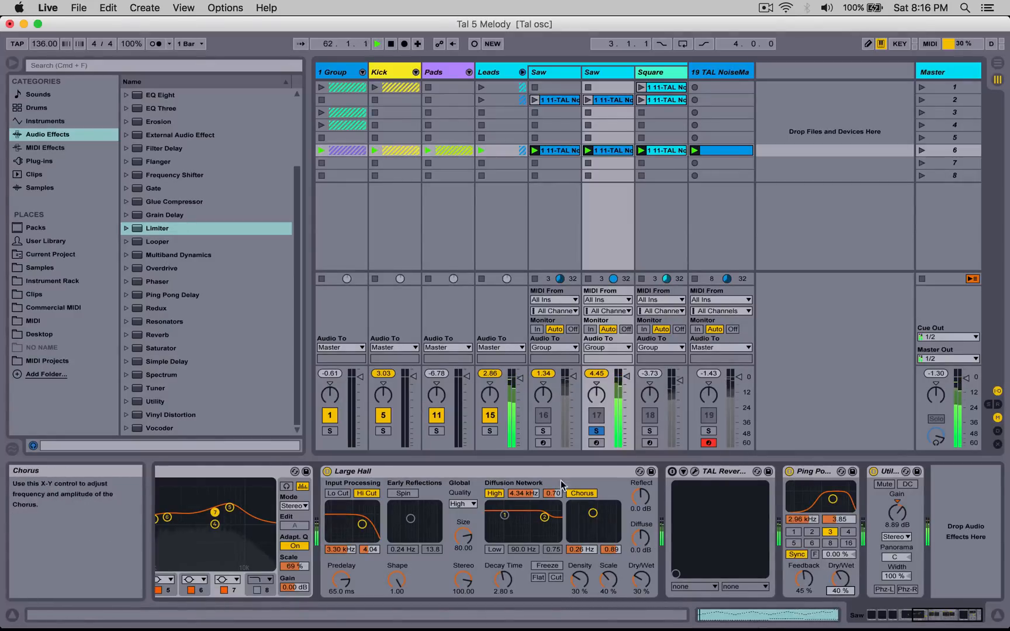
pyautogui.click(596, 431)
# Step: In the duplicated Saw track's EQ Eight, raise the low cut to about 1.5 kHz and reduce the high-frequency boosts
pyautogui.hscroll(-8, 576, 473)
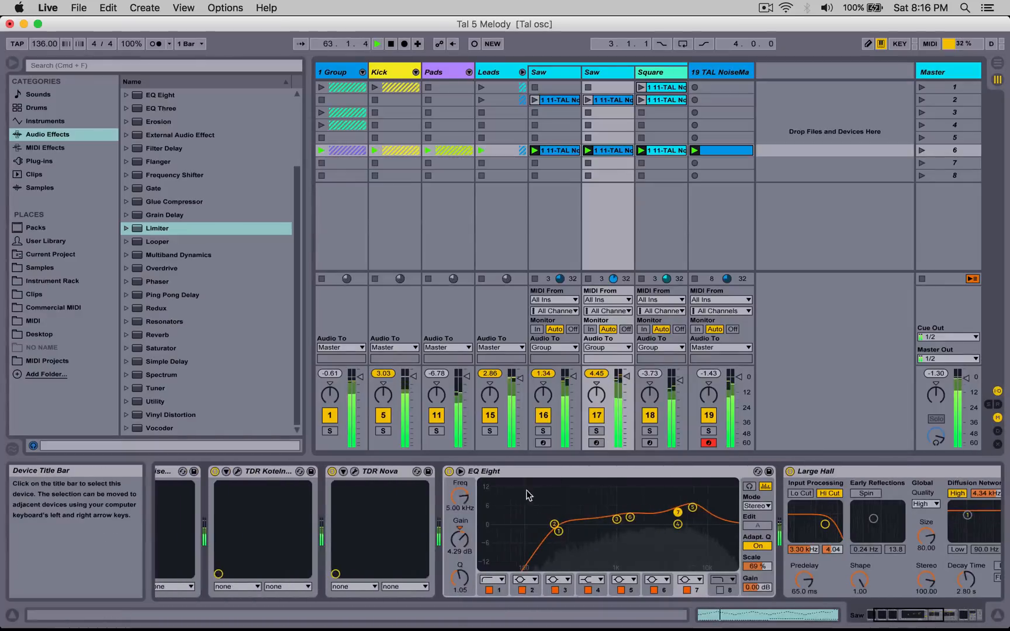
pyautogui.moveTo(558, 532); pyautogui.dragTo(630, 534)
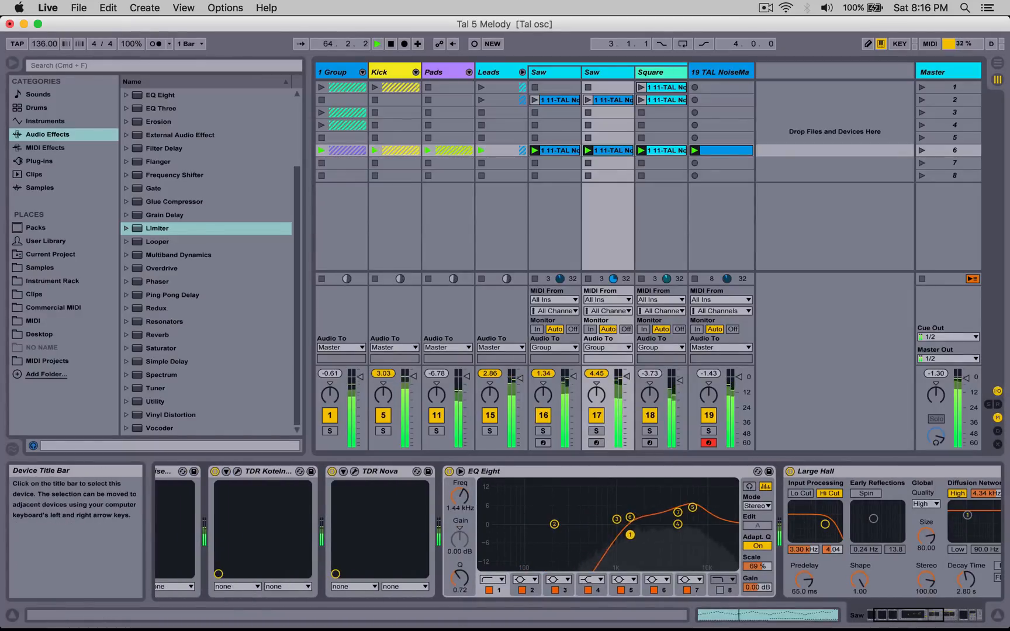
pyautogui.moveTo(692, 508)
pyautogui.mouseDown()
pyautogui.moveTo(694, 521)
pyautogui.moveTo(677, 512)
pyautogui.moveTo(679, 523)
pyautogui.mouseUp()
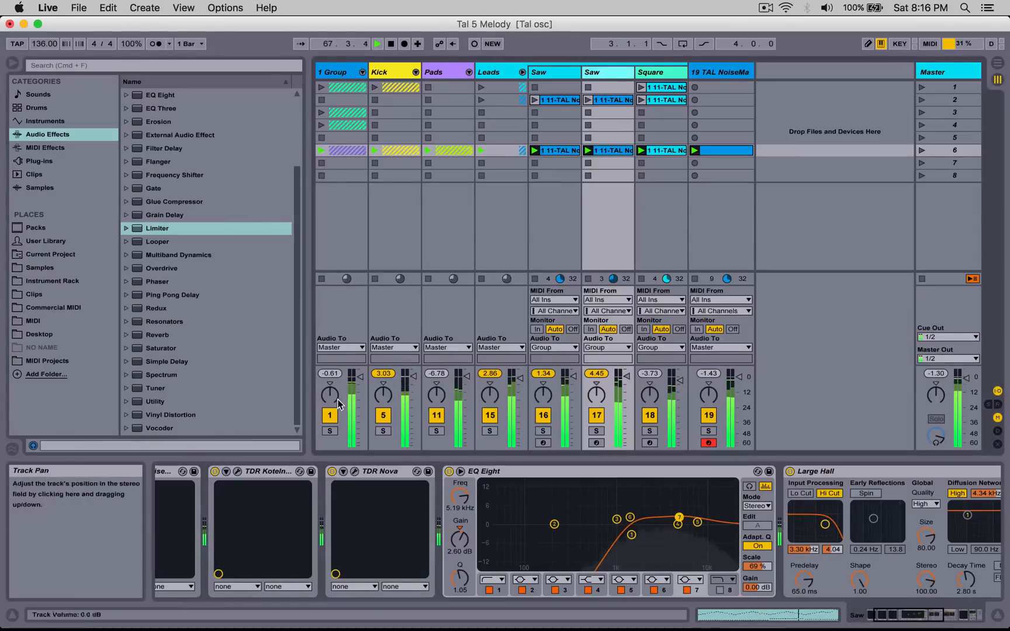
# Step: Fine-tune the master volume of the noise patch in the duplicated Saw track's TAL NoiseMaker
pyautogui.hscroll(-3, 178, 471)
pyautogui.click(192, 471)
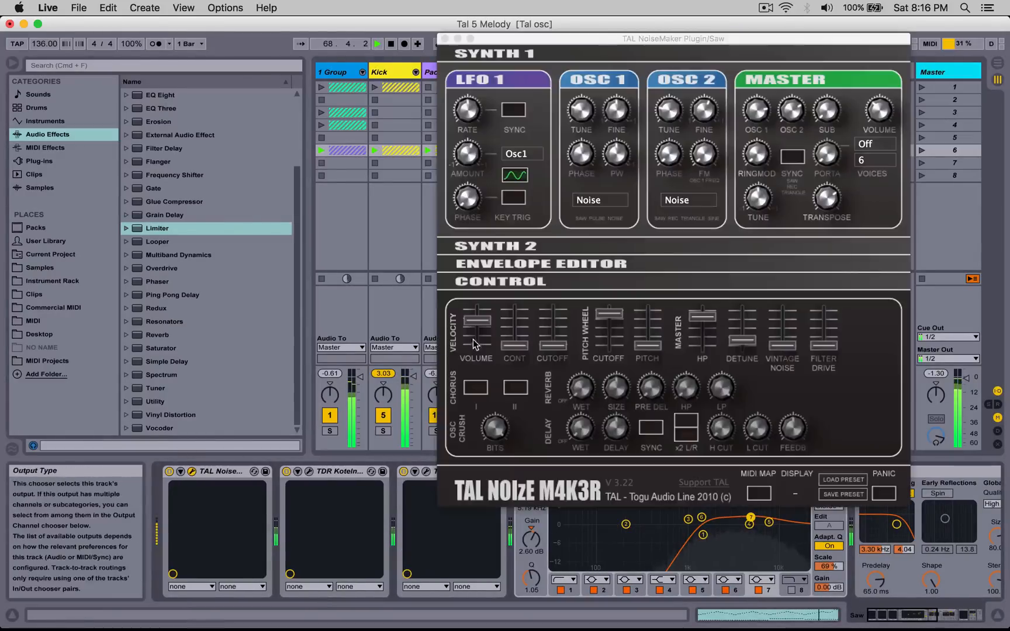
pyautogui.click(523, 255)
pyautogui.click(523, 255)
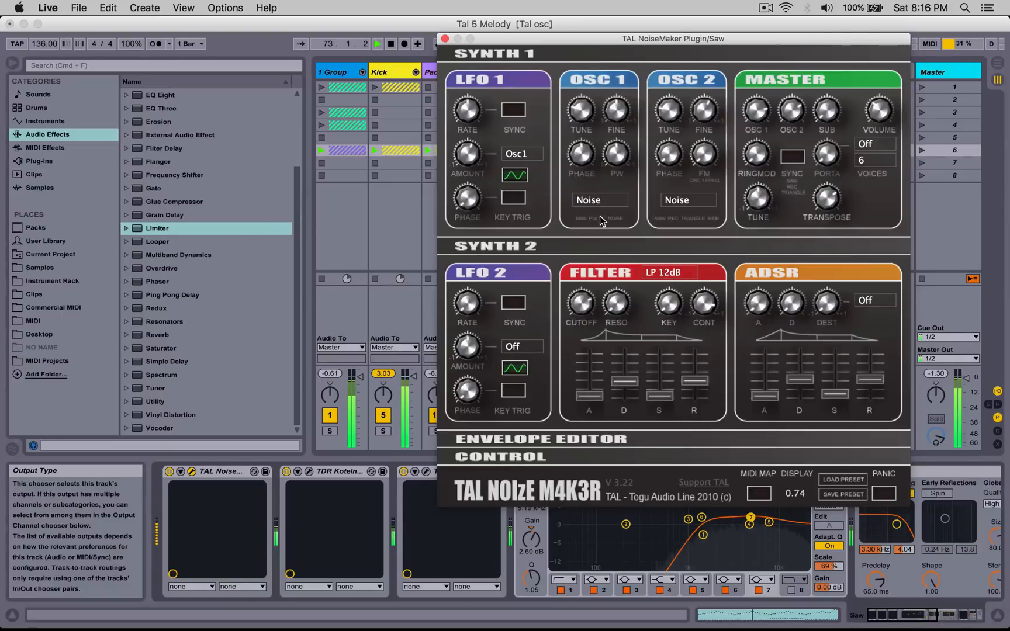
pyautogui.moveTo(877, 123); pyautogui.dragTo(877, 128)
pyautogui.click(446, 40)
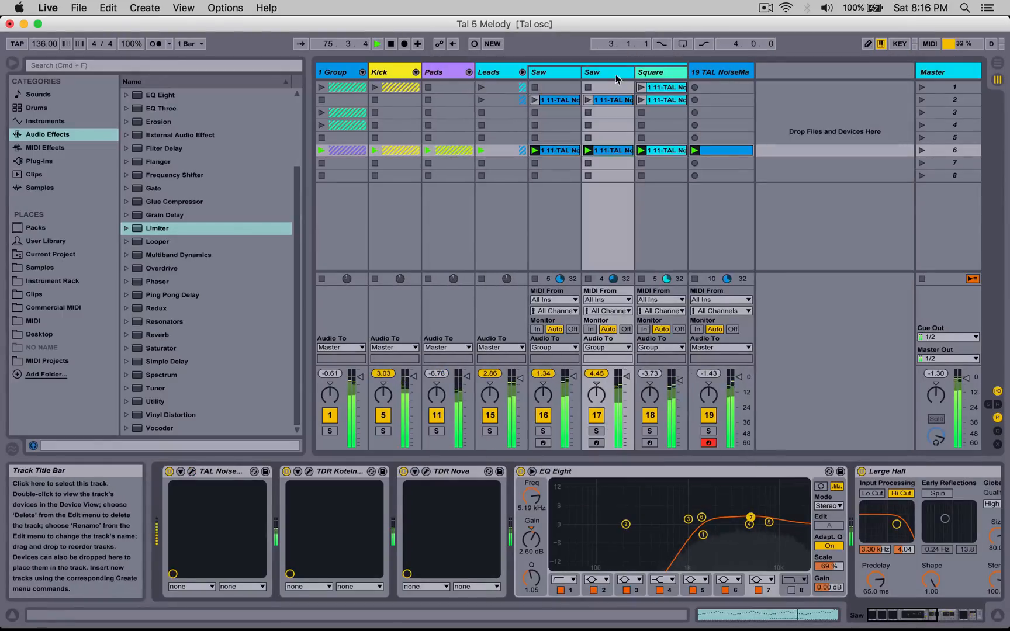
# Step: Check the original Saw track's TAL NoiseMaker settings, and compare the mix with the noise layer muted and unmuted
pyautogui.click(177, 471)
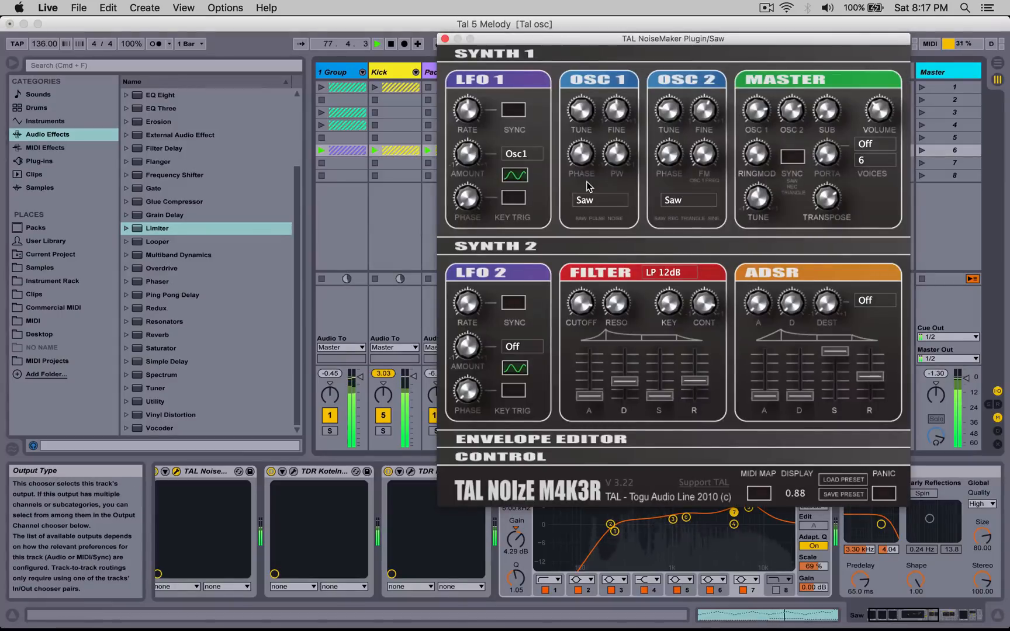
pyautogui.click(446, 39)
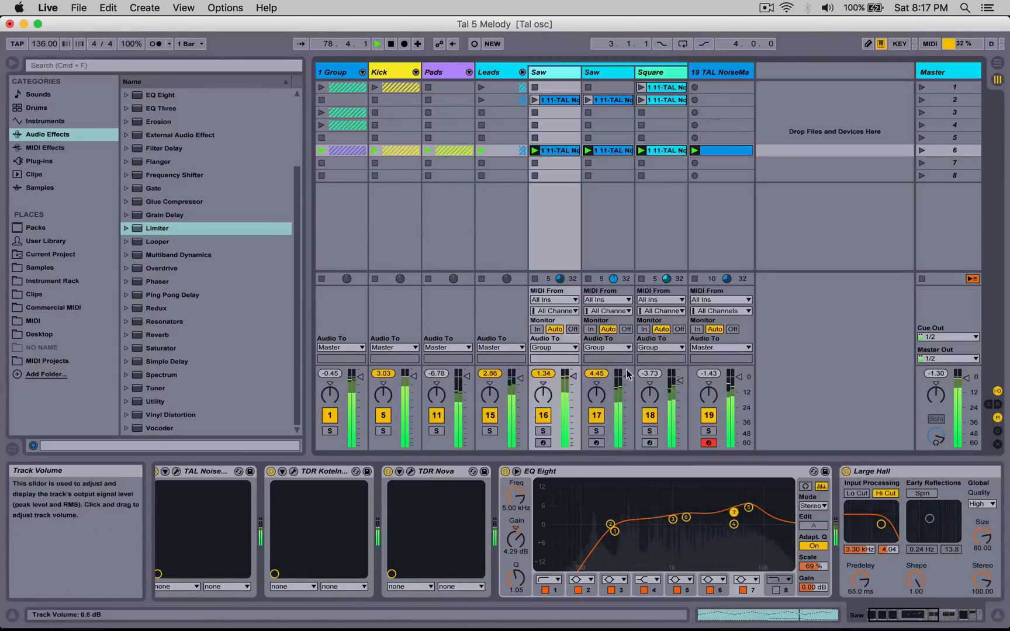
pyautogui.click(596, 415)
pyautogui.click(597, 416)
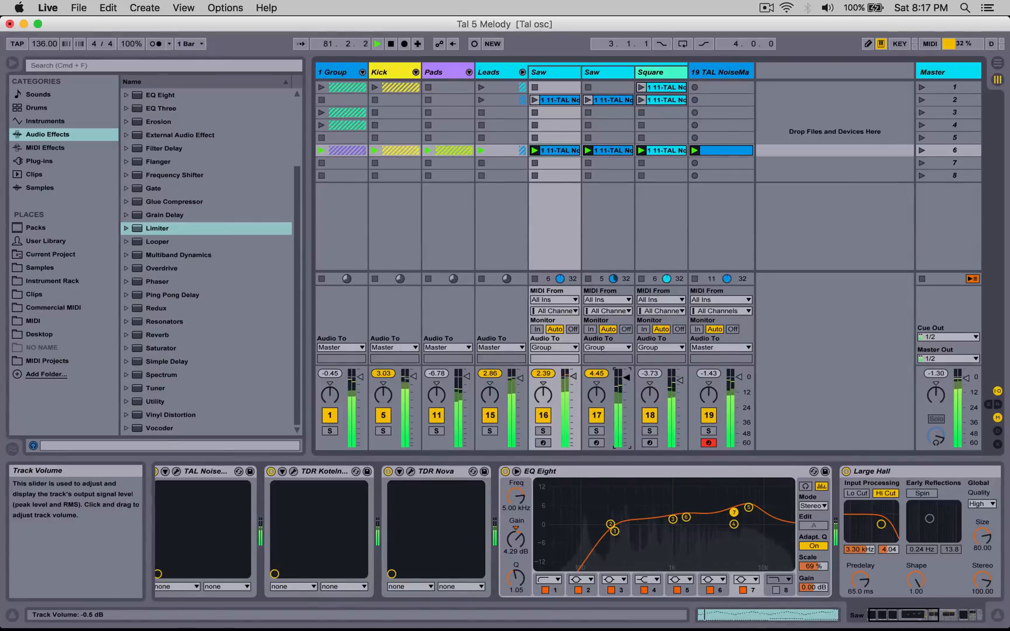
# Step: Lower the noise layer's EQ Eight low cut to 1.18 kHz and compare the mix with the track muted and unmuted
pyautogui.click(608, 72)
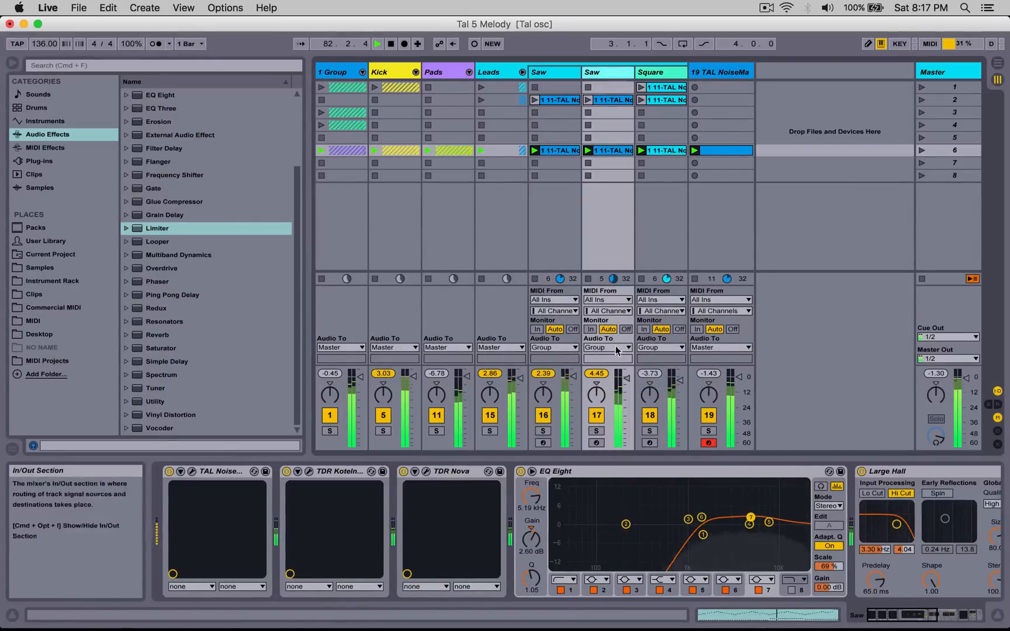
pyautogui.click(703, 534)
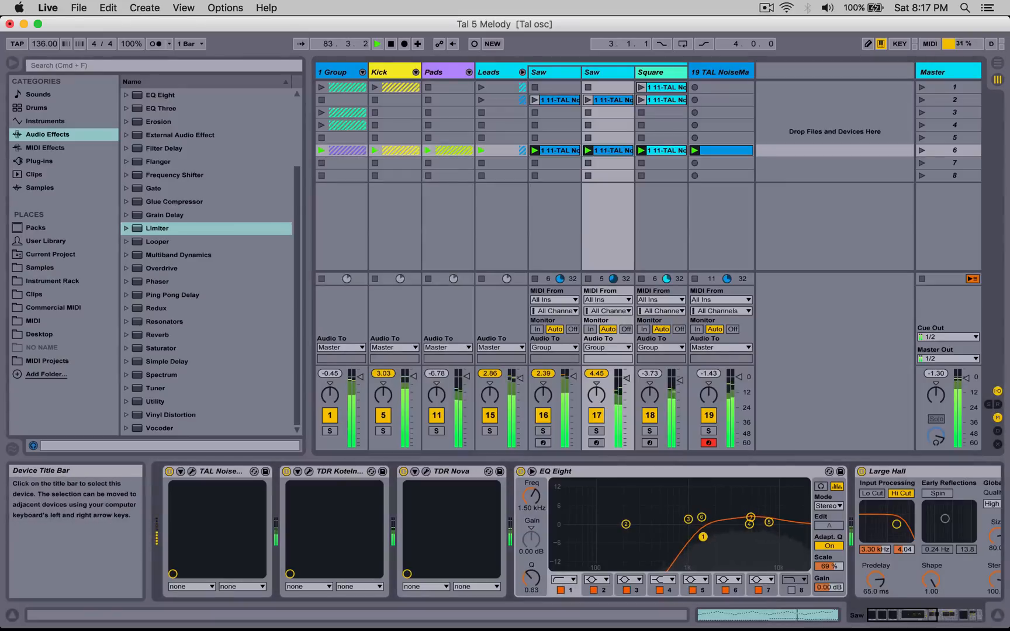
pyautogui.moveTo(703, 537)
pyautogui.mouseDown()
pyautogui.moveTo(727, 536)
pyautogui.moveTo(694, 537)
pyautogui.mouseUp()
pyautogui.click(626, 379)
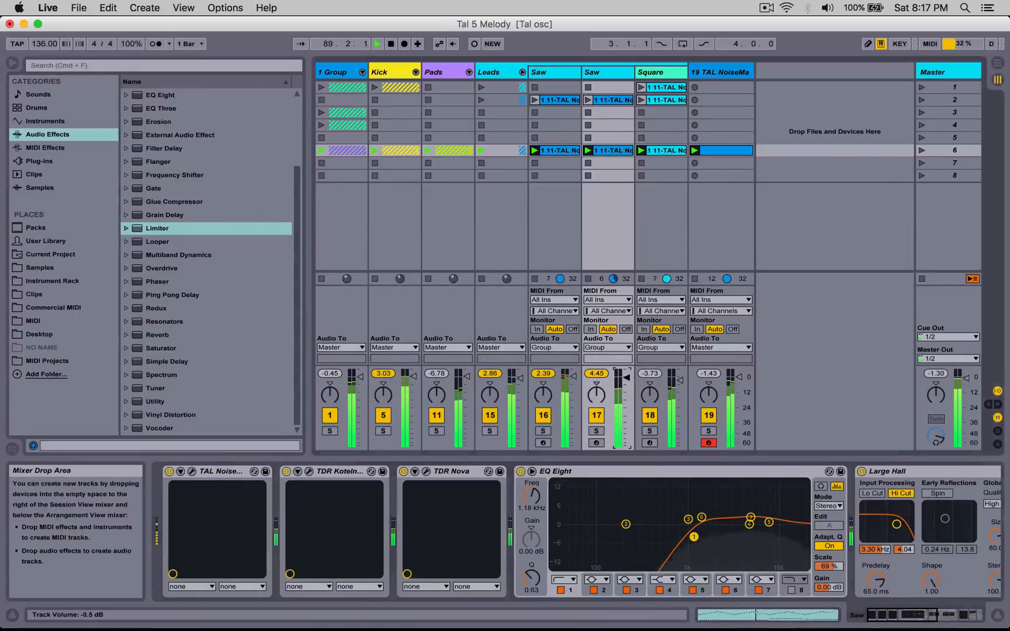
pyautogui.click(596, 416)
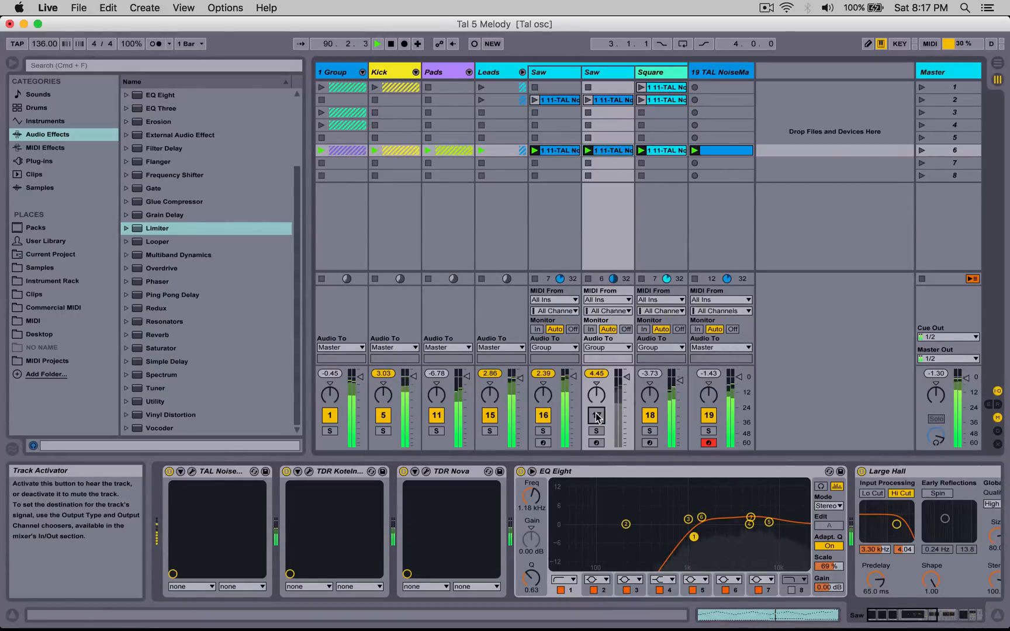
pyautogui.click(596, 415)
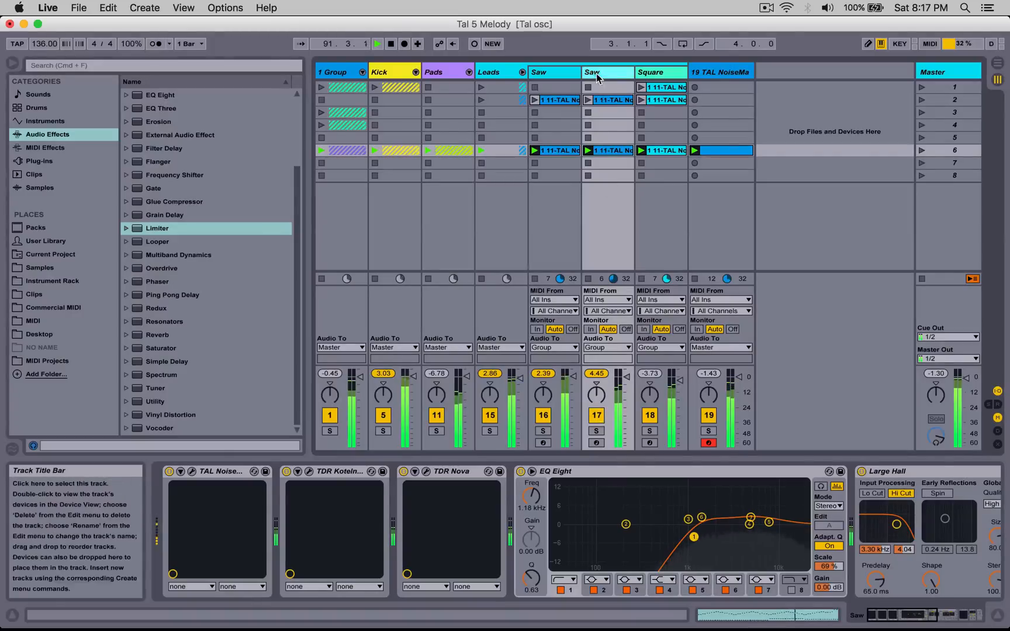
# Step: Try chorus I and II on the noise patch in TAL NoiseMaker's Control section
pyautogui.click(194, 471)
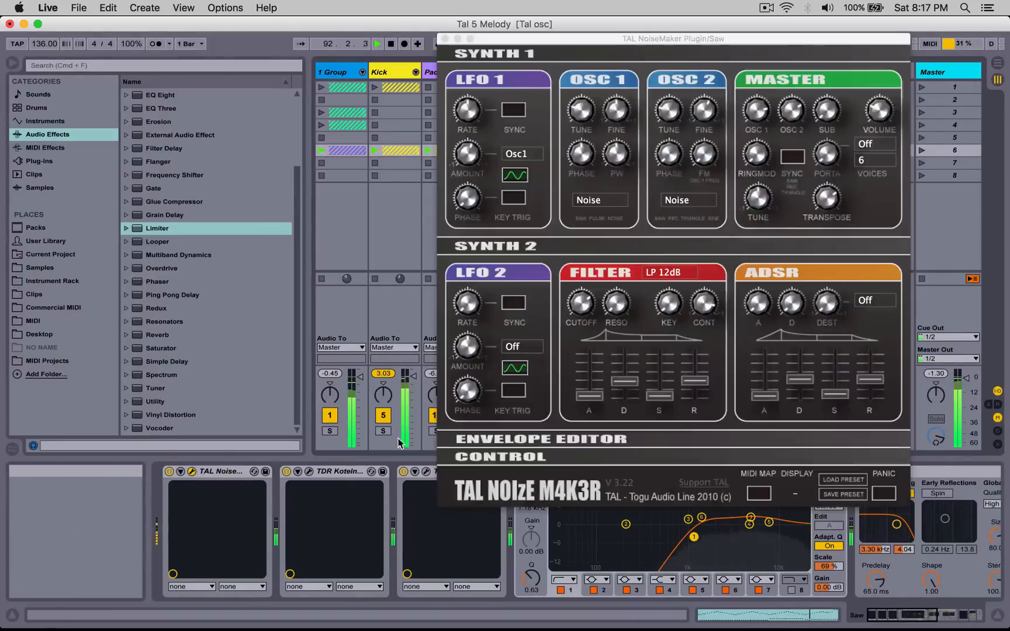
pyautogui.click(506, 436)
pyautogui.click(506, 466)
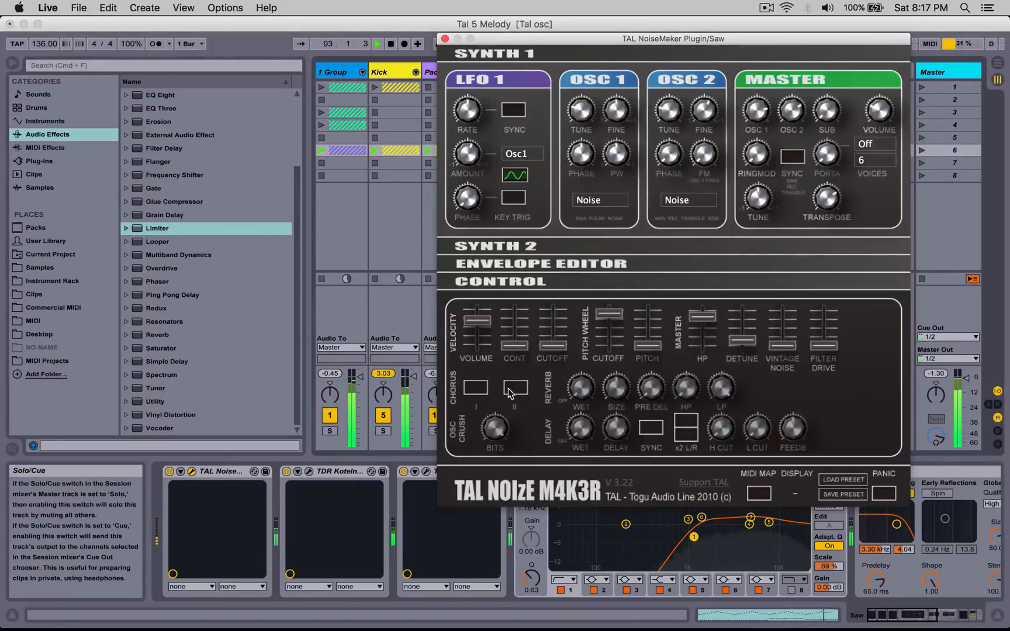
pyautogui.click(478, 388)
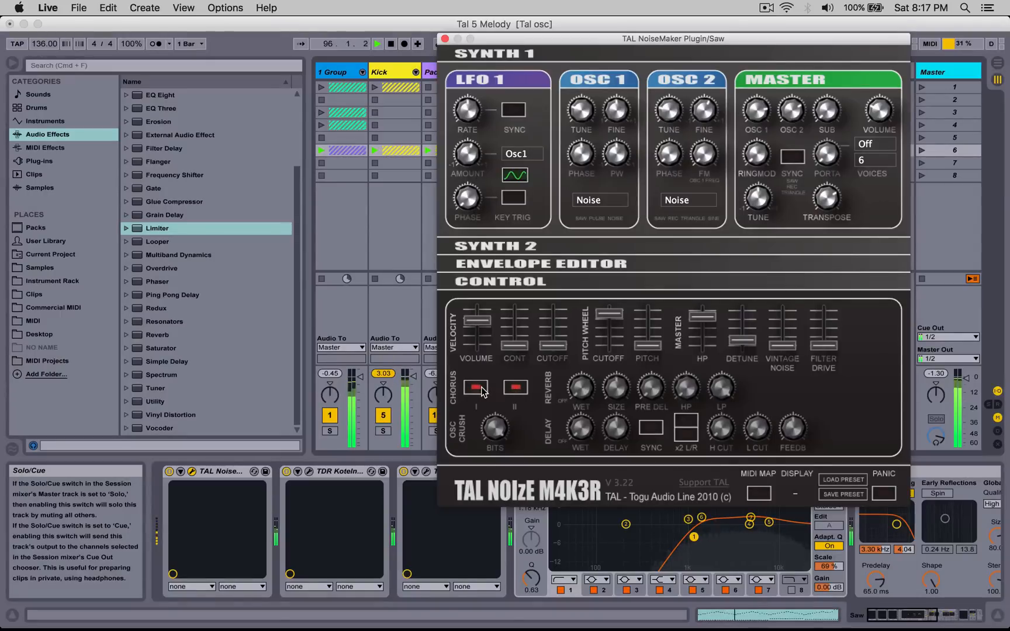
pyautogui.click(482, 388)
pyautogui.click(501, 389)
pyautogui.click(484, 390)
pyautogui.click(445, 39)
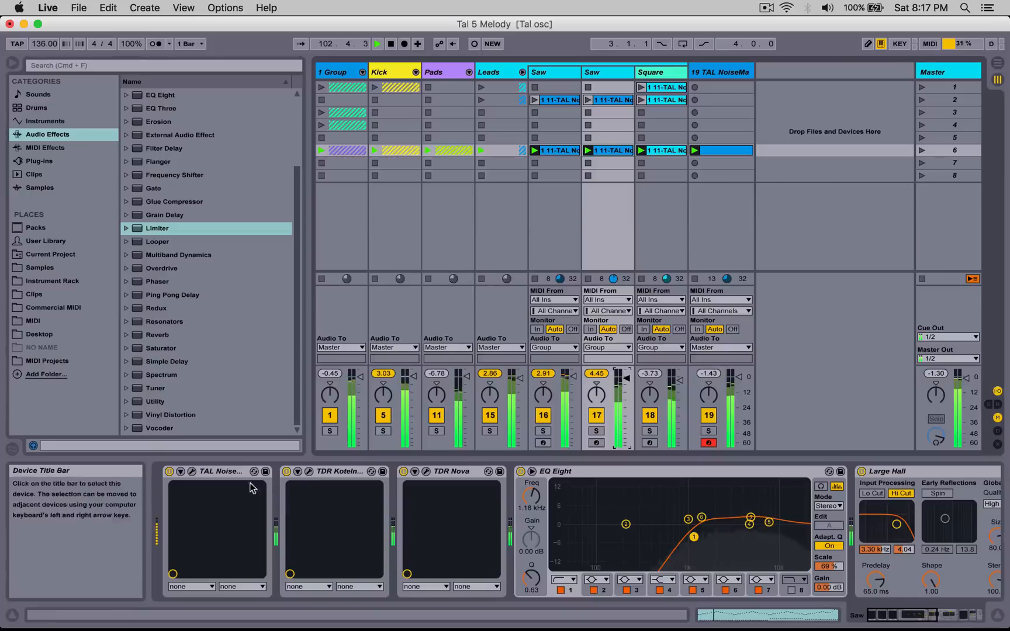
# Step: Fine-tune the noise patch's amp decay and sweep its filter cutoff up and down in TAL NoiseMaker
pyautogui.click(192, 471)
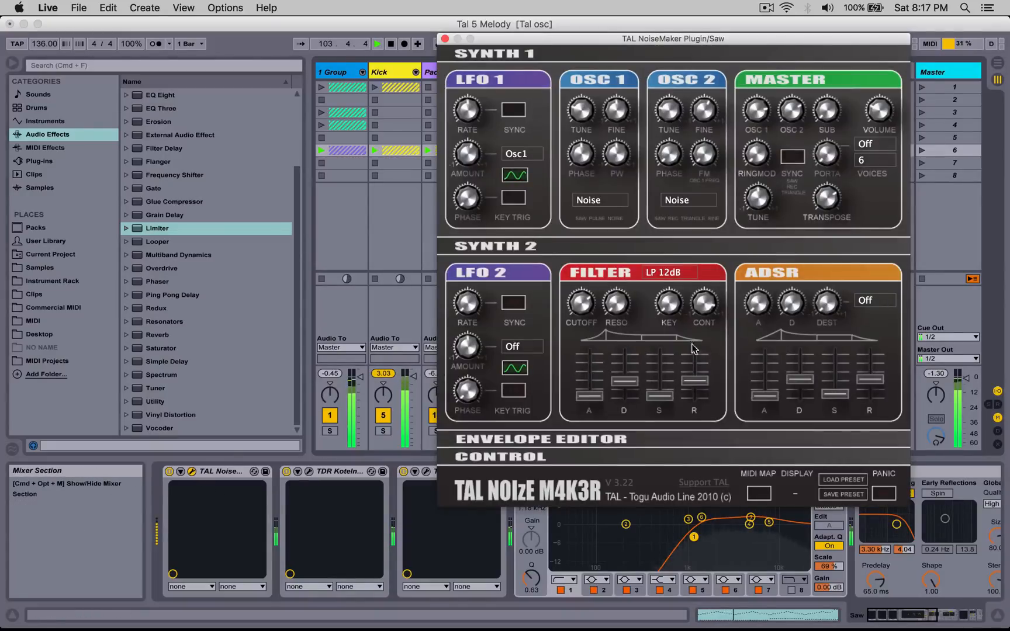
pyautogui.moveTo(802, 376)
pyautogui.mouseDown()
pyautogui.moveTo(802, 362)
pyautogui.moveTo(803, 380)
pyautogui.mouseUp()
pyautogui.moveTo(584, 287); pyautogui.dragTo(584, 265)
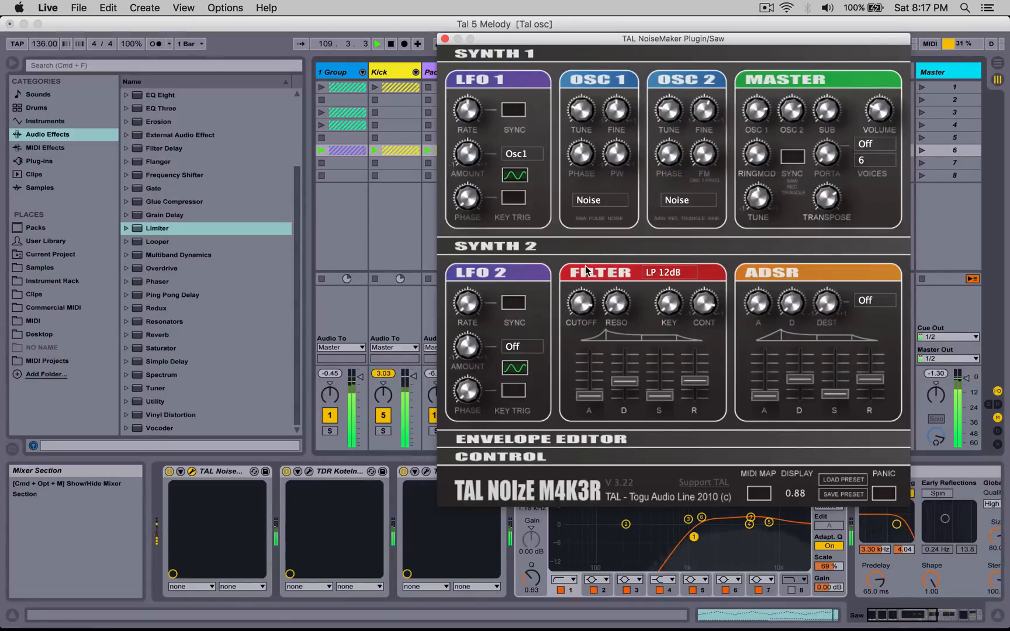
pyautogui.moveTo(584, 286); pyautogui.dragTo(582, 327)
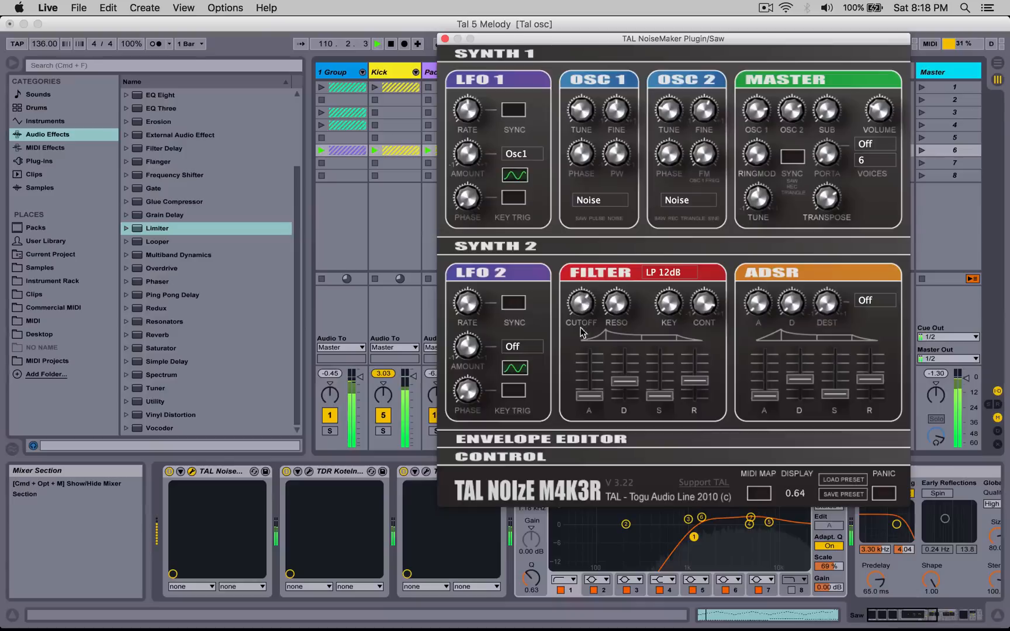
pyautogui.moveTo(582, 366); pyautogui.dragTo(587, 372)
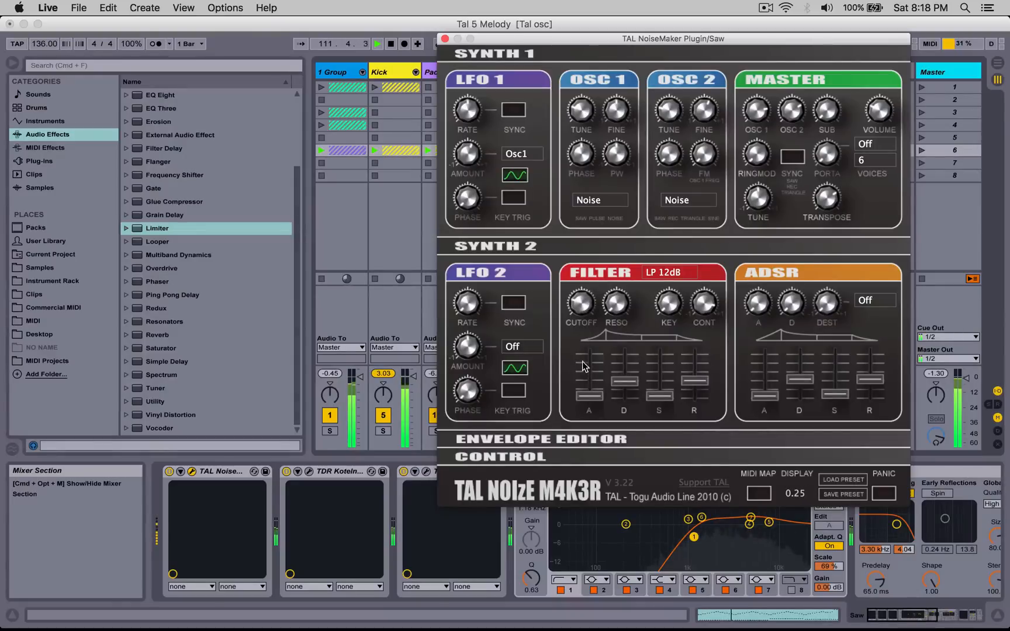
pyautogui.click(445, 38)
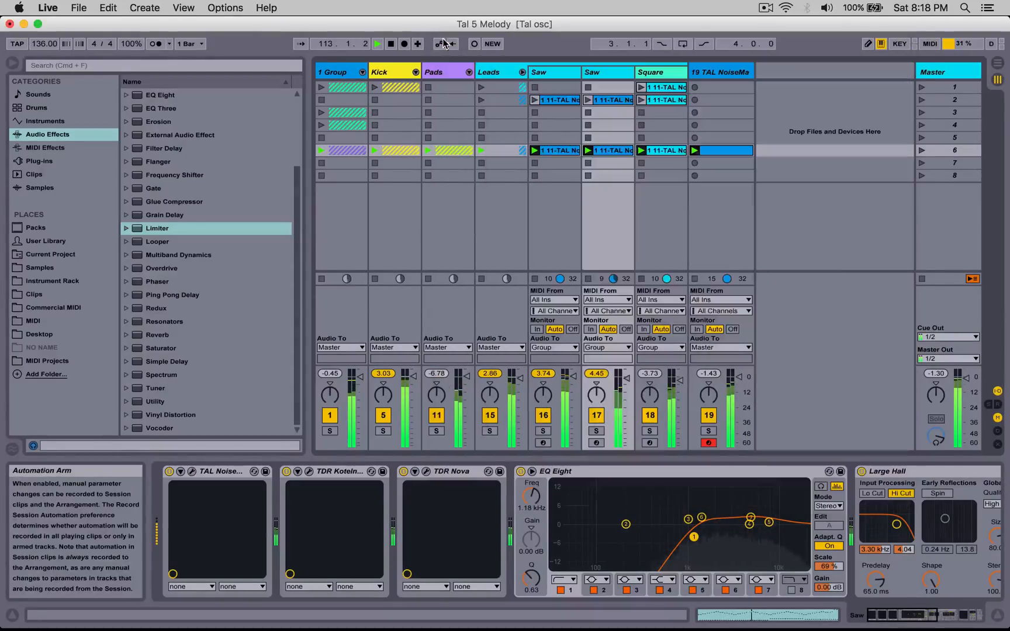
# Step: Review the notes of the original Saw track's scene 6 clip and the track's TAL NoiseMaker settings
pyautogui.doubleClick(559, 147)
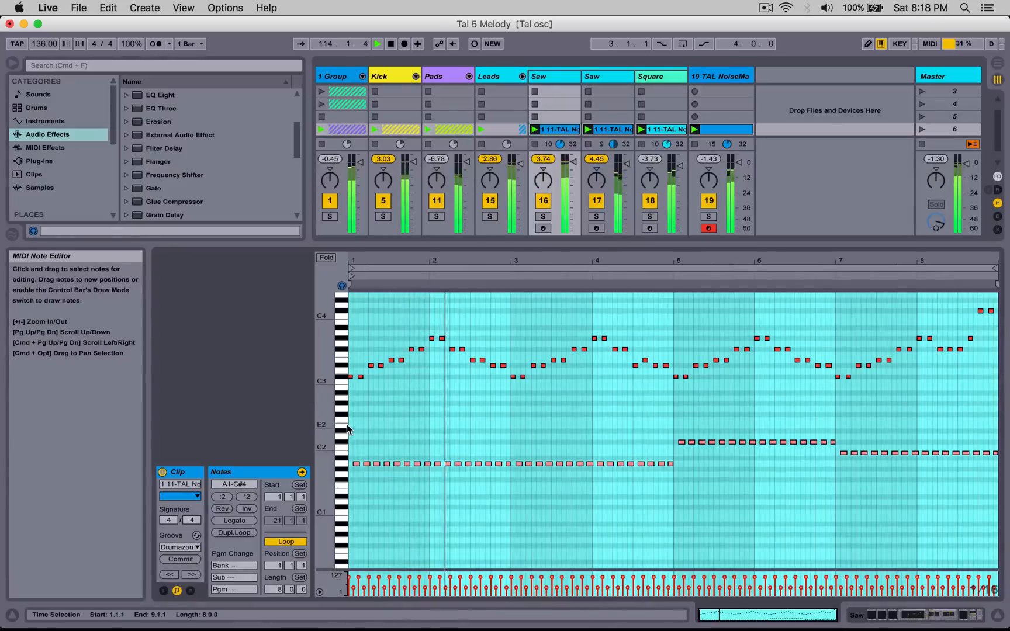
pyautogui.hotkey('shift', 'Tab')
pyautogui.click(176, 471)
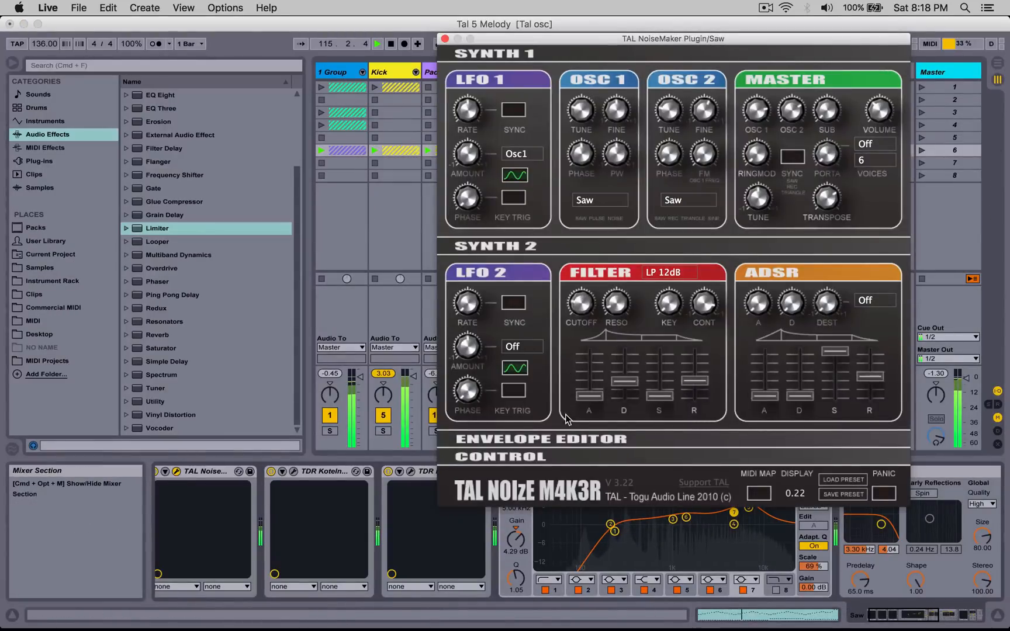
pyautogui.click(445, 39)
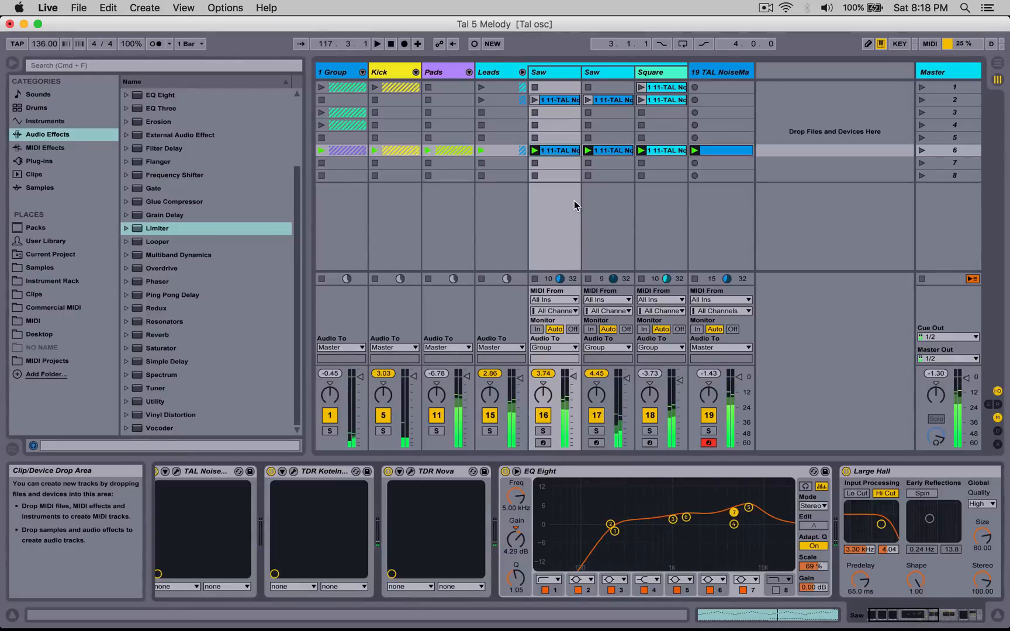
# Step: Rename the duplicated Saw track as Noise and collapse the Leads group
pyautogui.click(588, 74)
pyautogui.press('super+r')
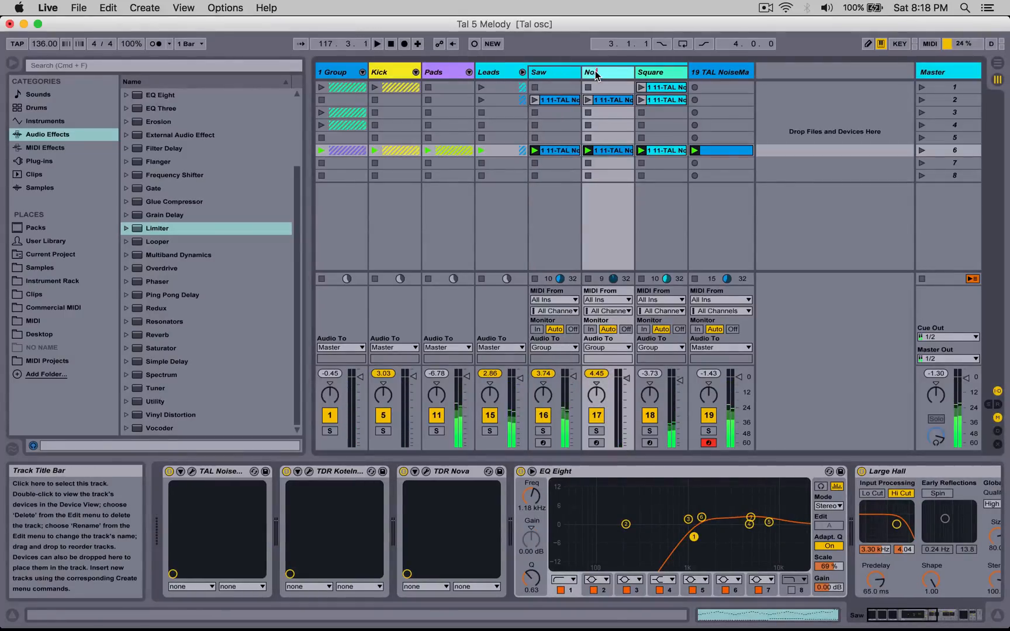
pyautogui.write('Noise')
pyautogui.press('Return')
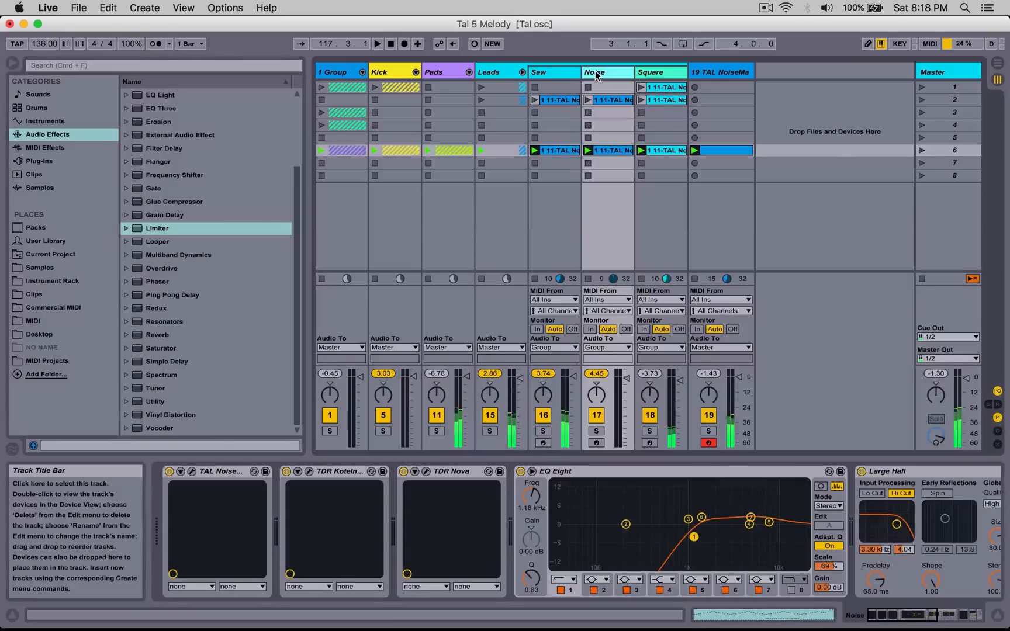
pyautogui.click(522, 72)
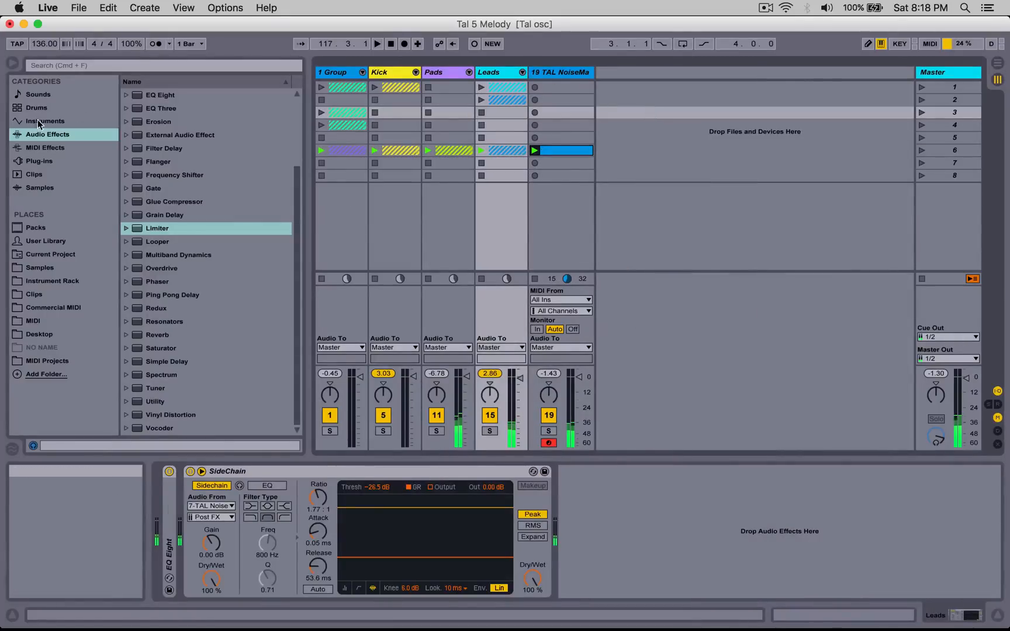
# Step: Search the plug-ins for "tal" and load TAL NoiseMaker Plugin on a new track after the last one
pyautogui.click(40, 161)
pyautogui.click(115, 66)
pyautogui.write('tal')
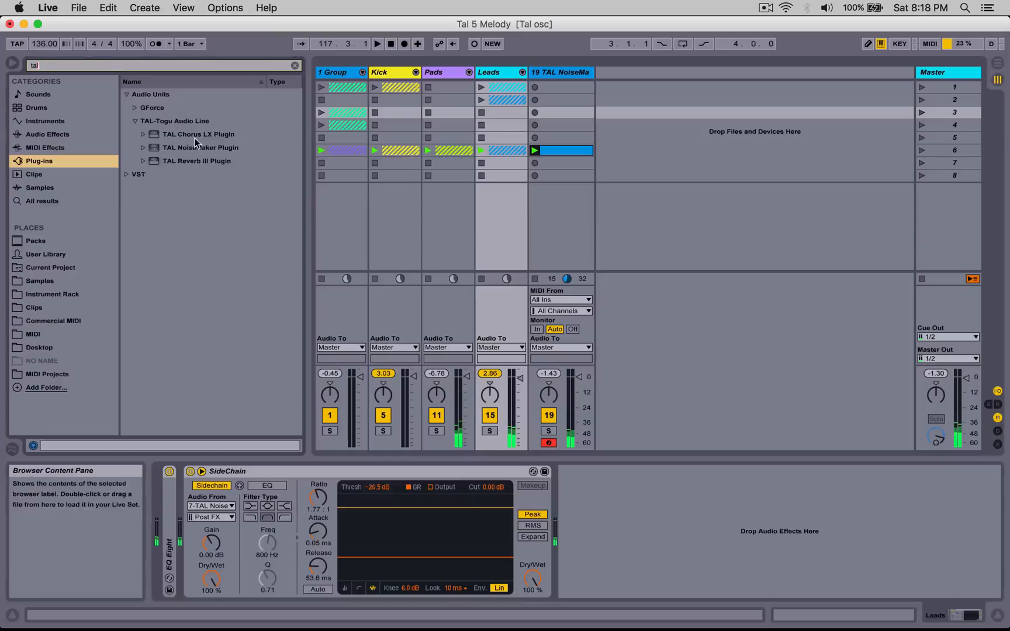
pyautogui.click(200, 147)
pyautogui.moveTo(199, 146); pyautogui.dragTo(724, 201)
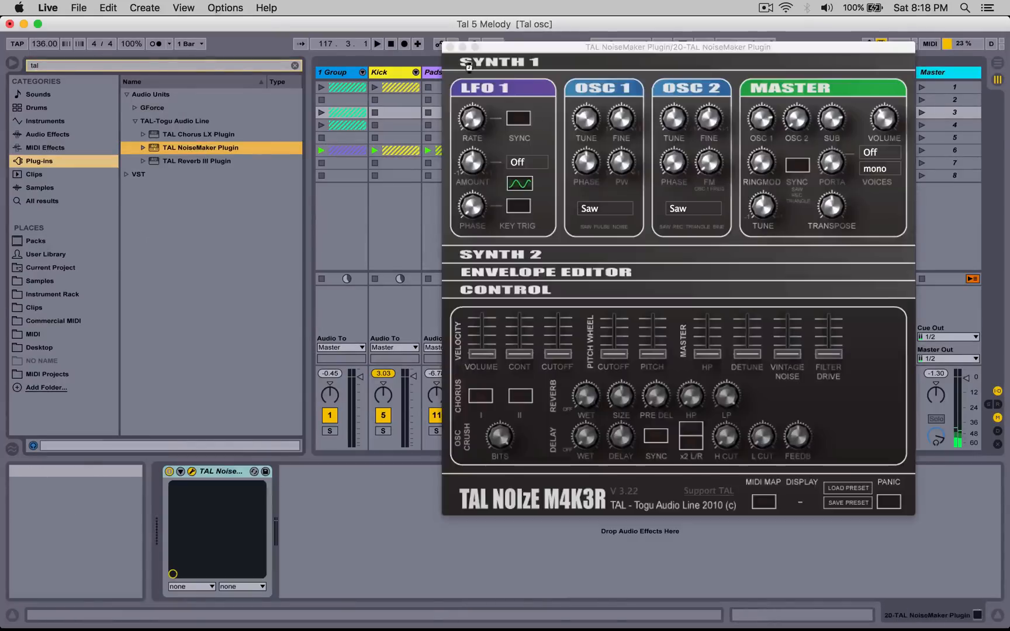
# Step: Clear the plug-in search and set oscillator 1 to Noise and oscillator 2 to Sine in the new TAL NoiseMaker
pyautogui.moveTo(499, 44); pyautogui.dragTo(442, 75)
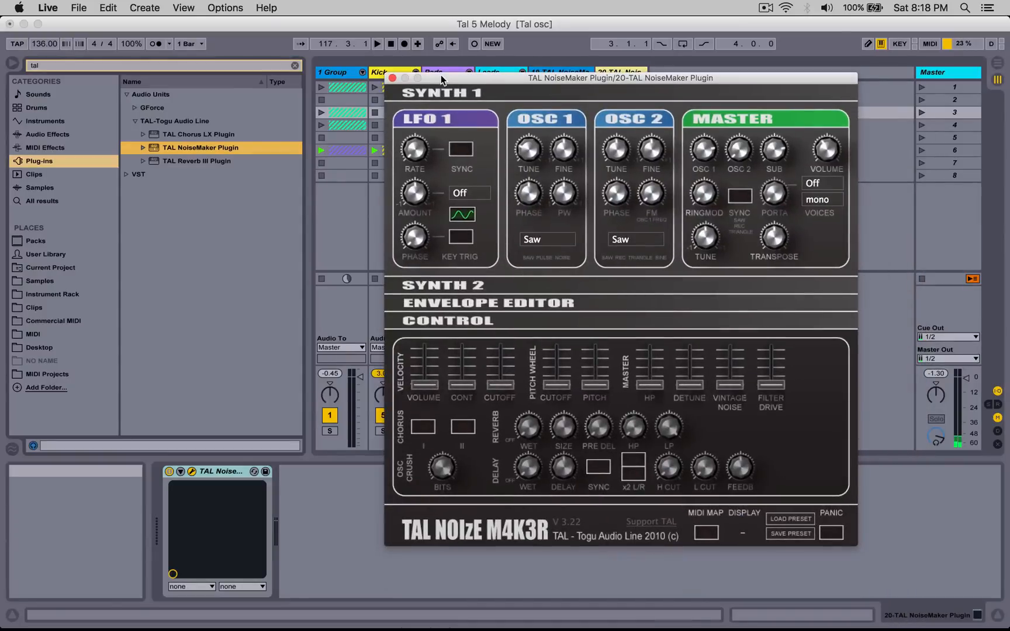
pyautogui.click(295, 64)
pyautogui.moveTo(443, 81); pyautogui.dragTo(572, 81)
pyautogui.click(676, 239)
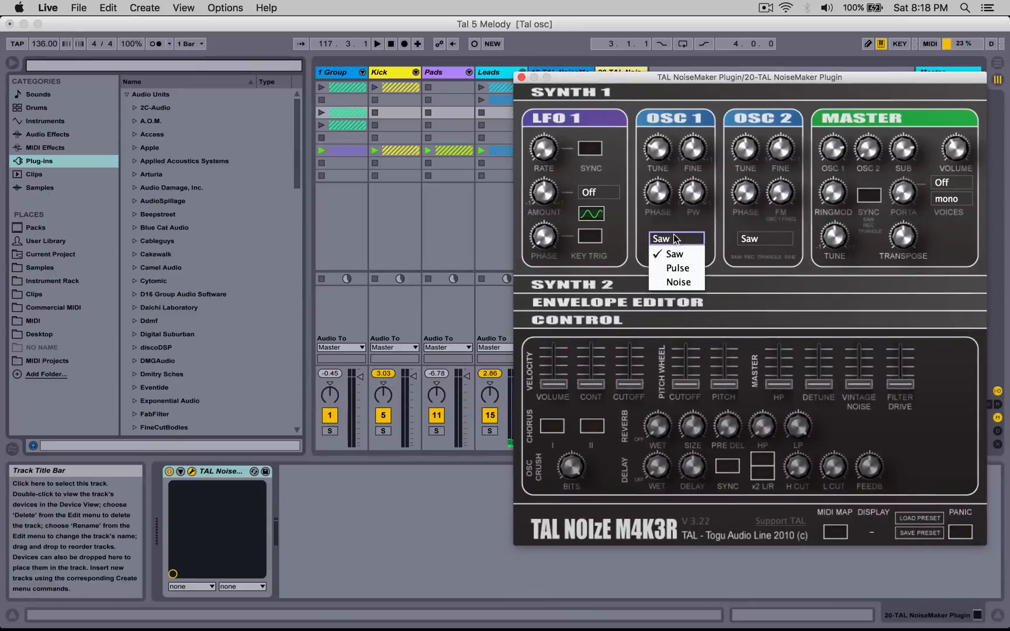
pyautogui.click(677, 281)
pyautogui.click(763, 238)
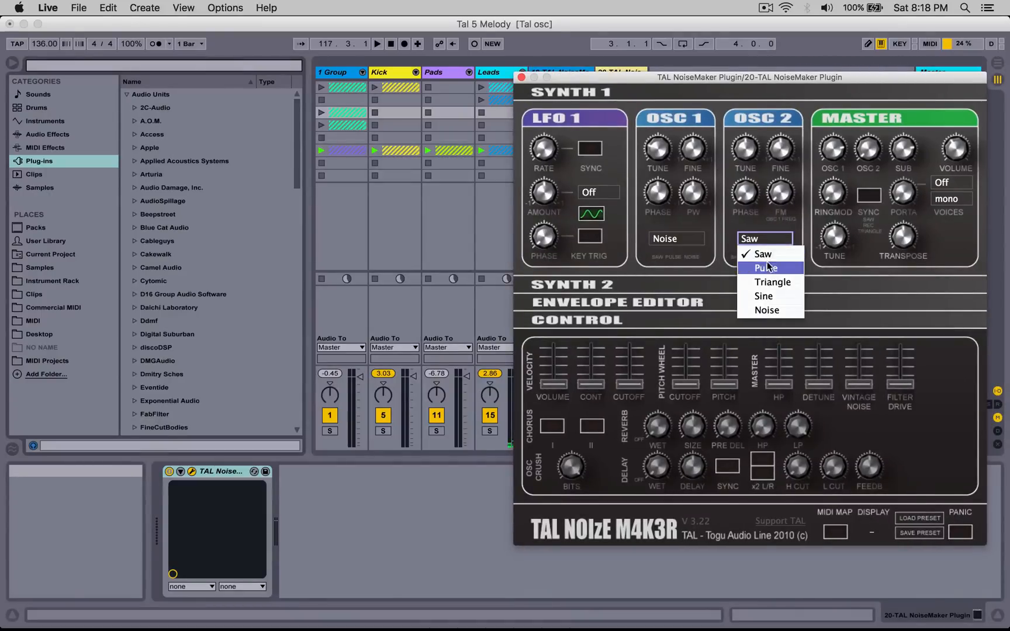
pyautogui.click(766, 300)
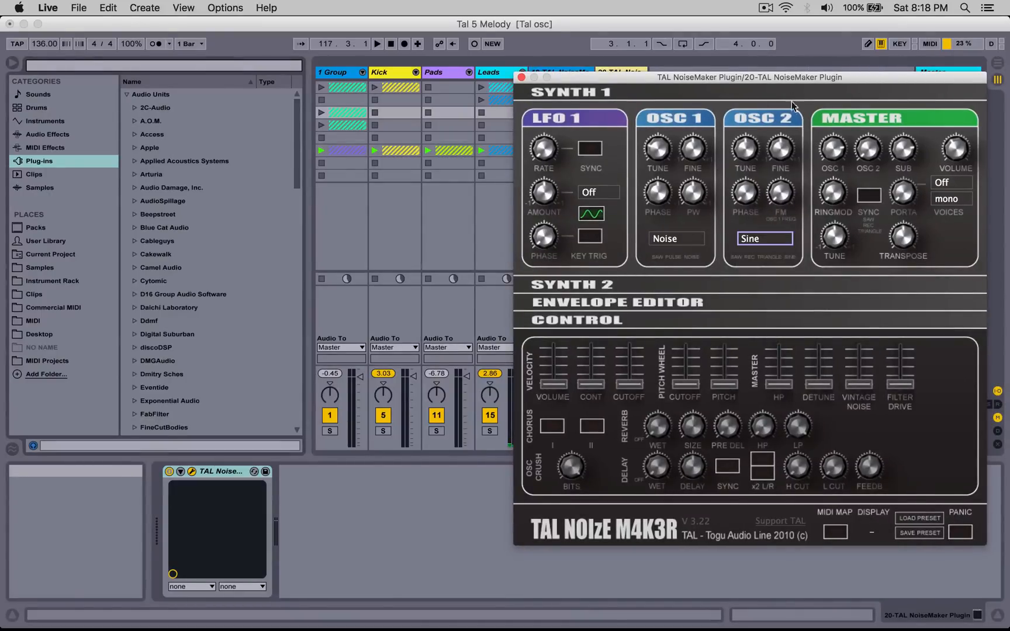
# Step: Close the synth window and solo the Kick group together with the new TAL NoiseMaker track
pyautogui.moveTo(725, 78); pyautogui.dragTo(691, 231)
pyautogui.click(621, 145)
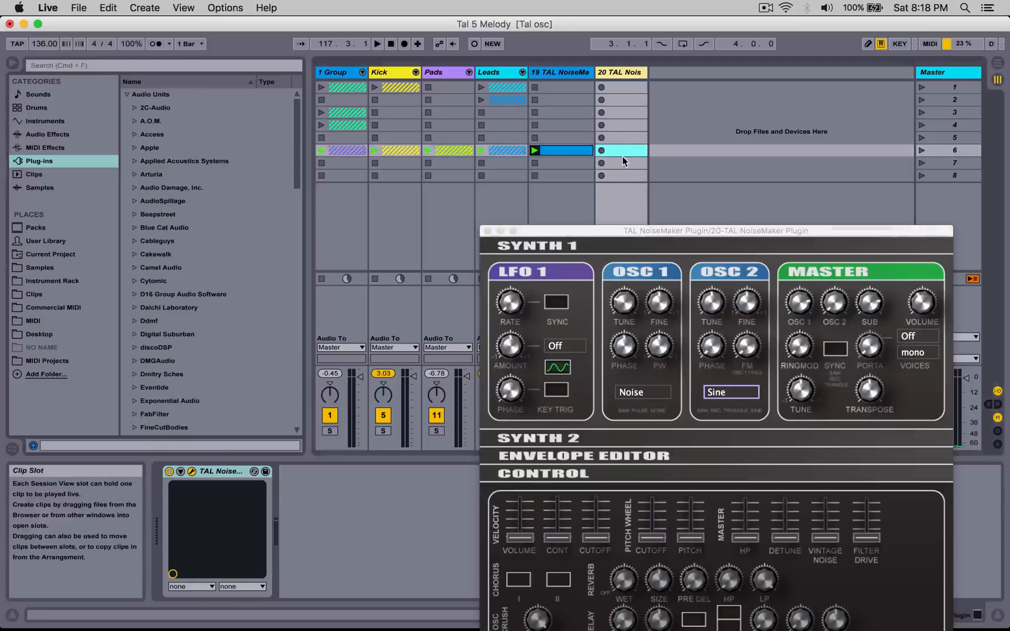
pyautogui.click(487, 230)
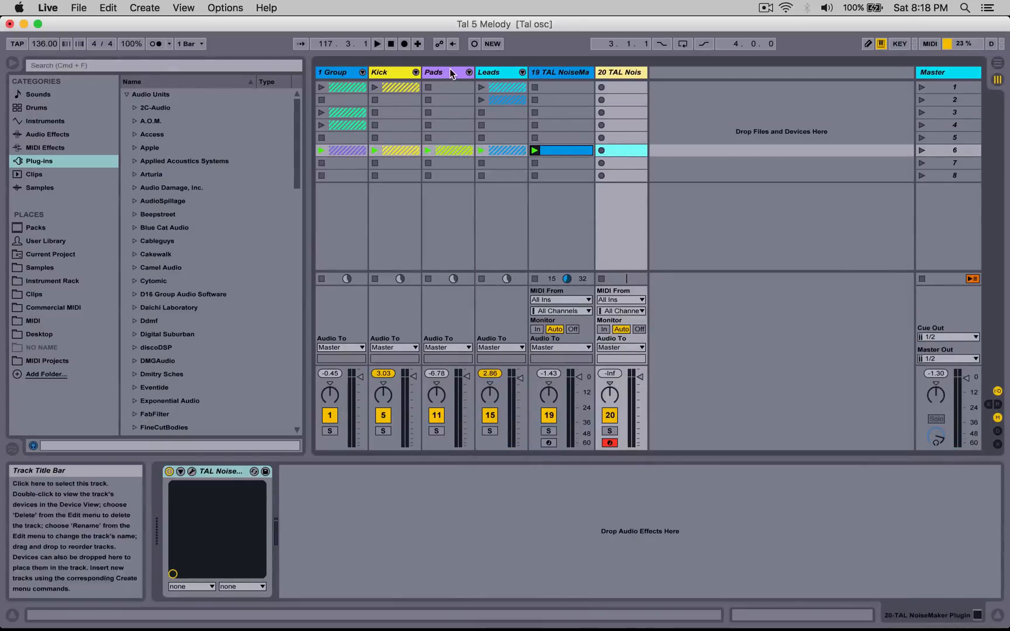
pyautogui.click(415, 72)
pyautogui.click(414, 72)
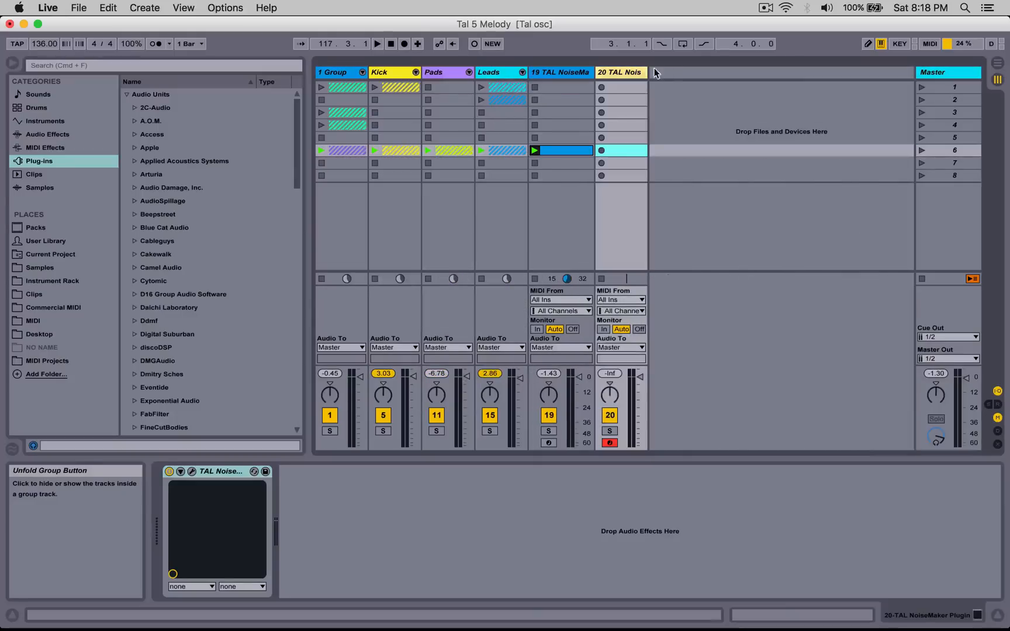
pyautogui.click(383, 431)
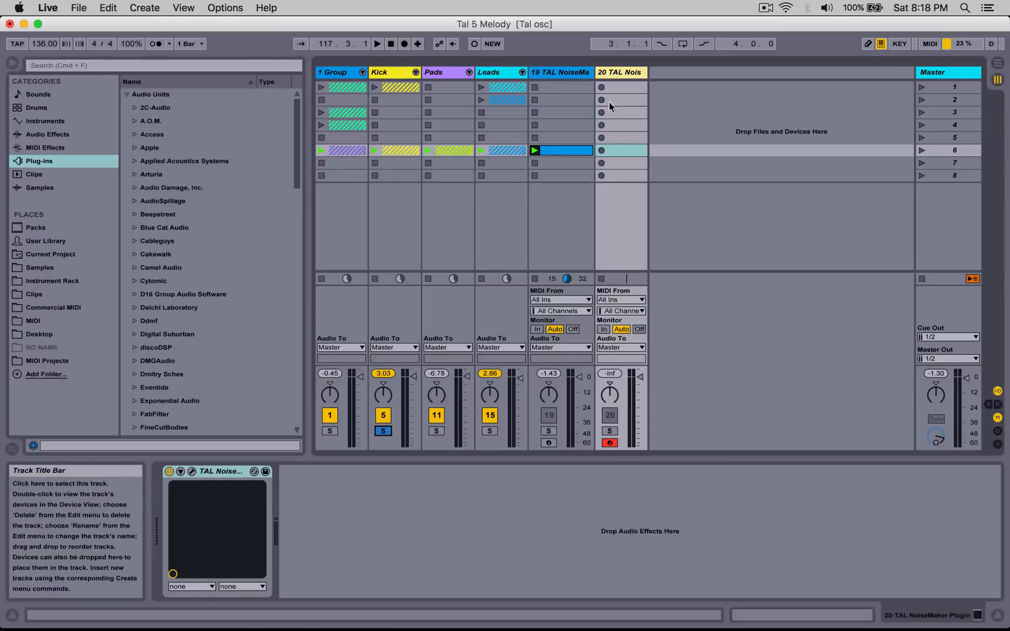
pyautogui.click(609, 431)
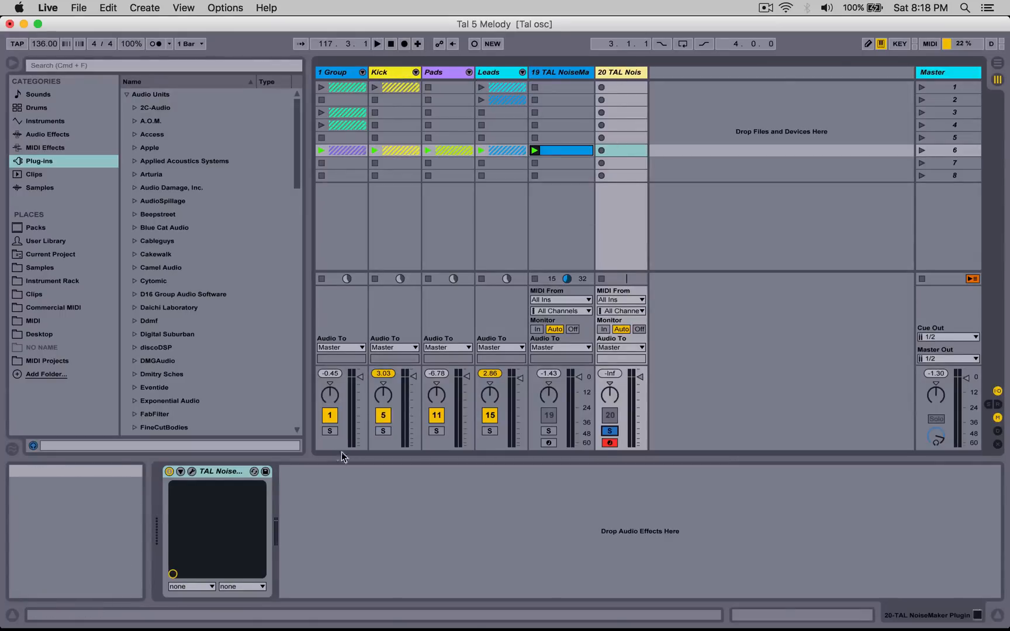
pyautogui.keyDown('super'); pyautogui.click(383, 431); pyautogui.keyUp('super')
# Step: Create a one-bar MIDI clip in scene 6 of the new track and add notes on beats 2 and 4
pyautogui.click(611, 149)
pyautogui.doubleClick(611, 149)
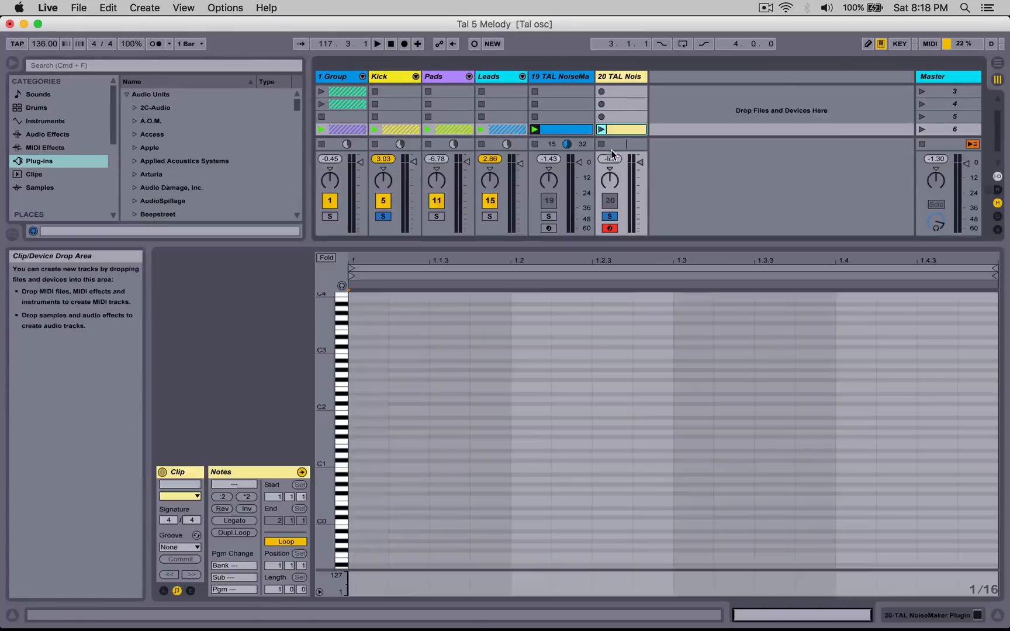
pyautogui.click(341, 417)
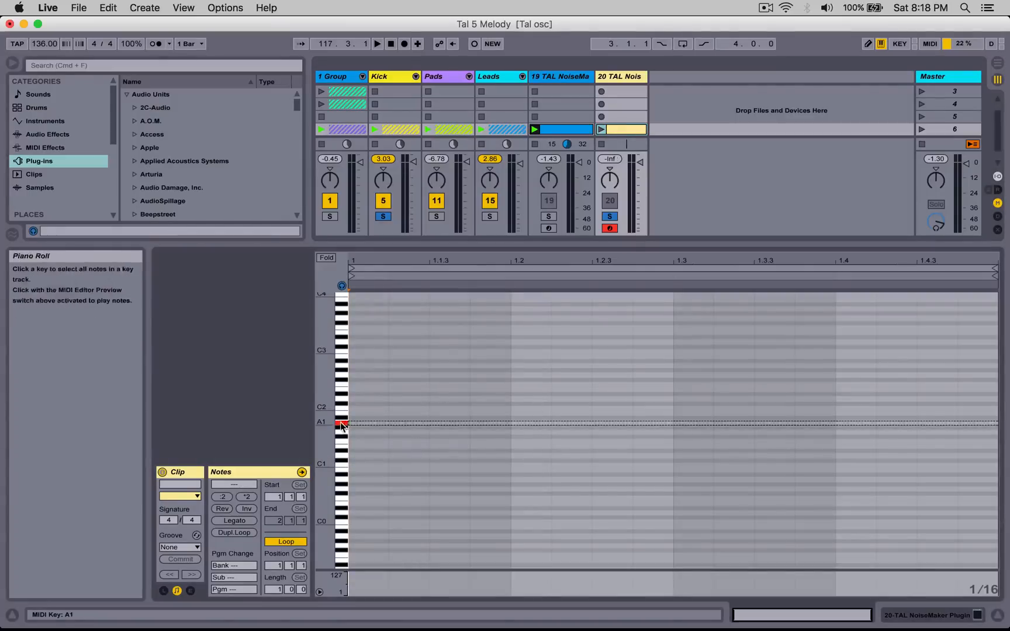
pyautogui.doubleClick(518, 402)
pyautogui.doubleClick(839, 407)
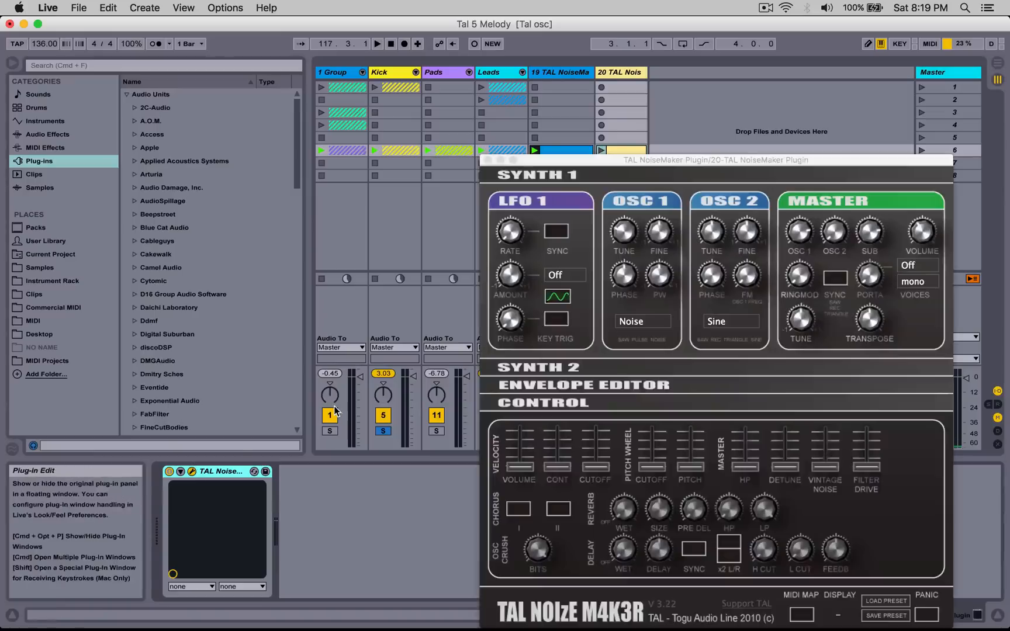
# Step: Launch the new scene 6 clip and balance its track volume against the soloed kick and the unsoloed mix
pyautogui.click(254, 471)
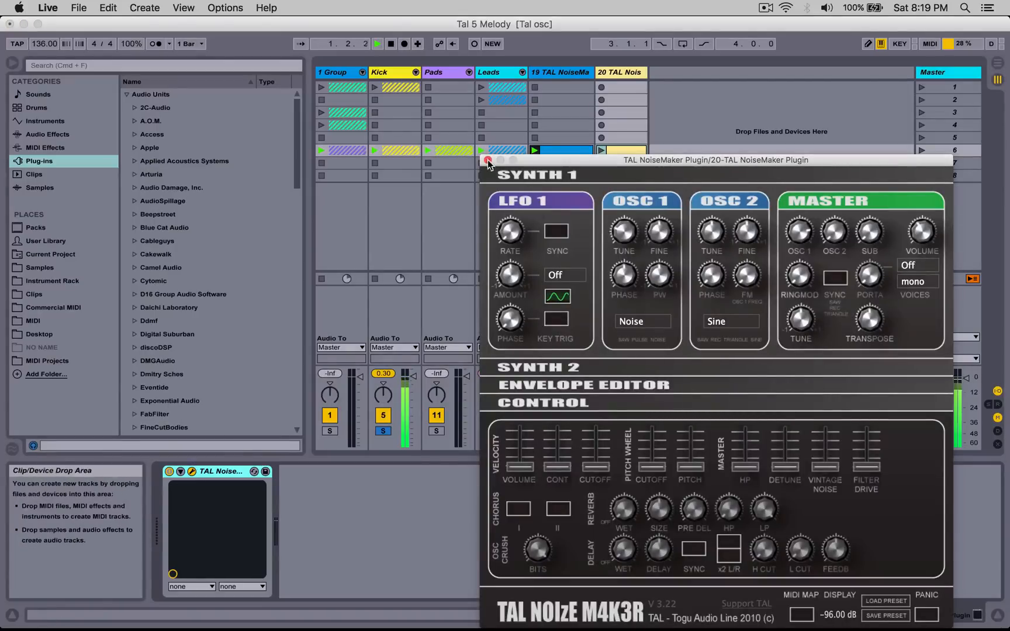
pyautogui.click(487, 159)
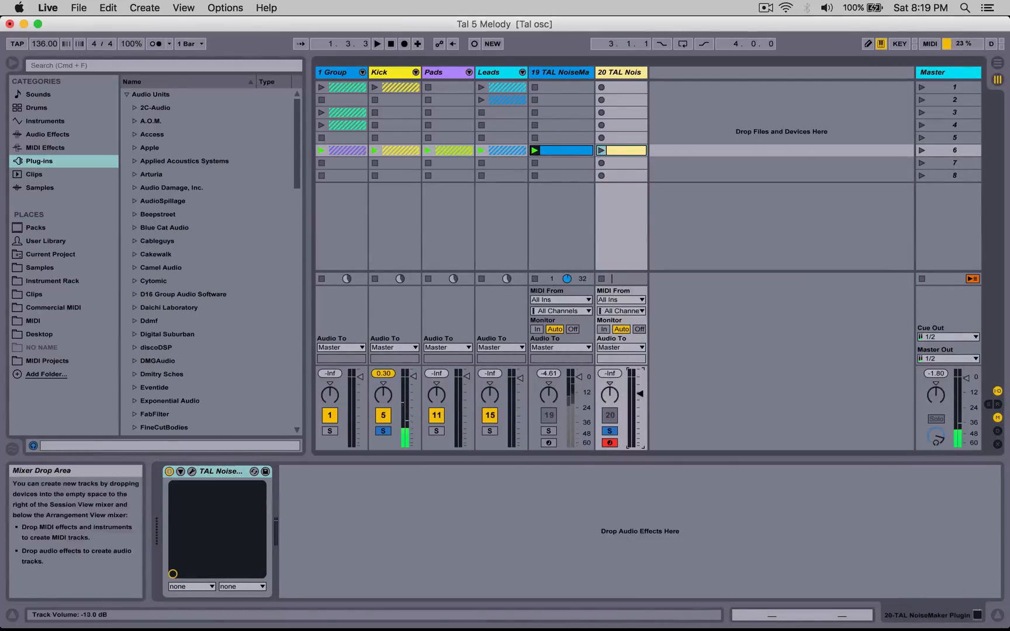
pyautogui.click(601, 150)
pyautogui.moveTo(639, 395); pyautogui.dragTo(639, 388)
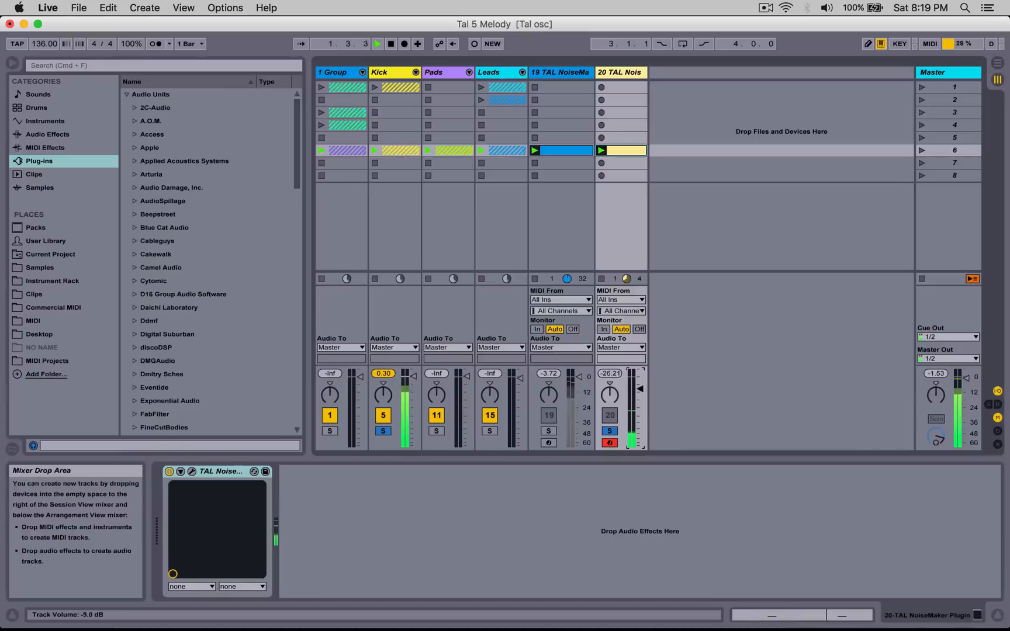
pyautogui.click(383, 431)
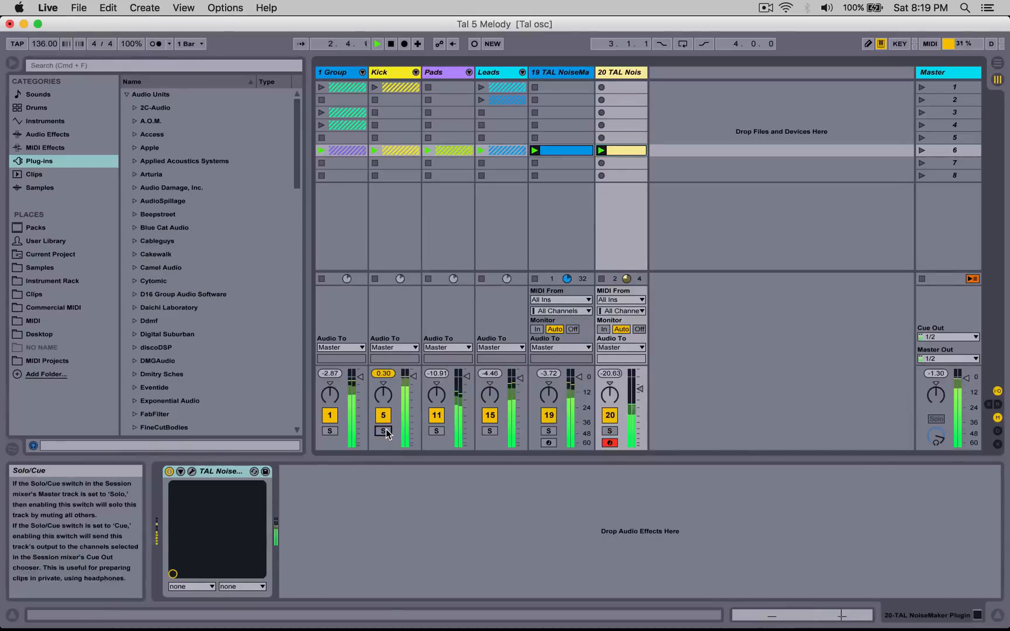
pyautogui.moveTo(639, 387); pyautogui.dragTo(640, 386)
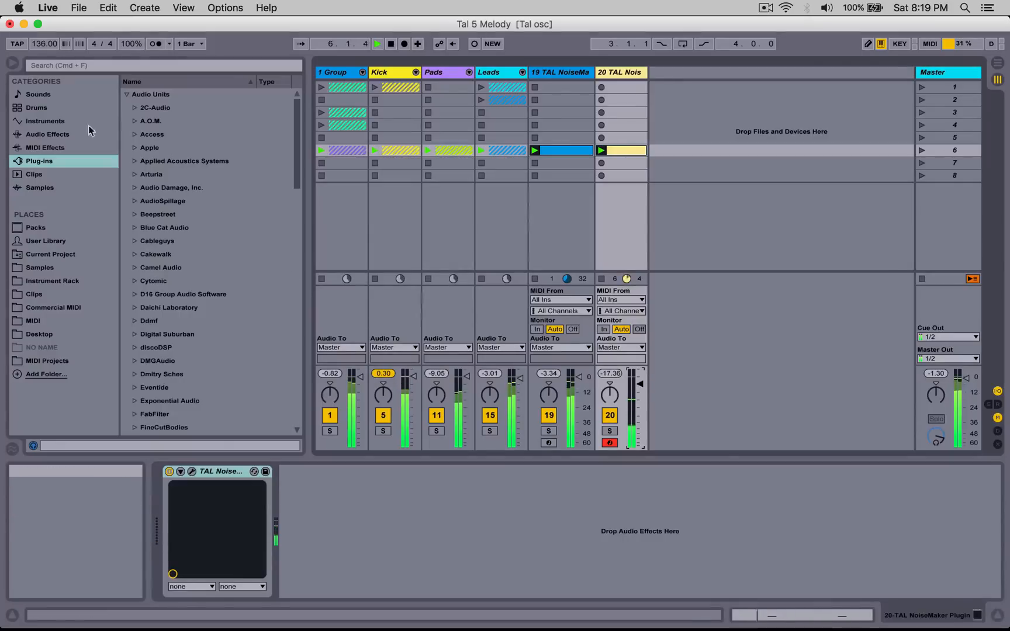
# Step: Add the EQ Three audio effect after TAL NoiseMaker and switch off its low band
pyautogui.click(45, 147)
pyautogui.click(47, 134)
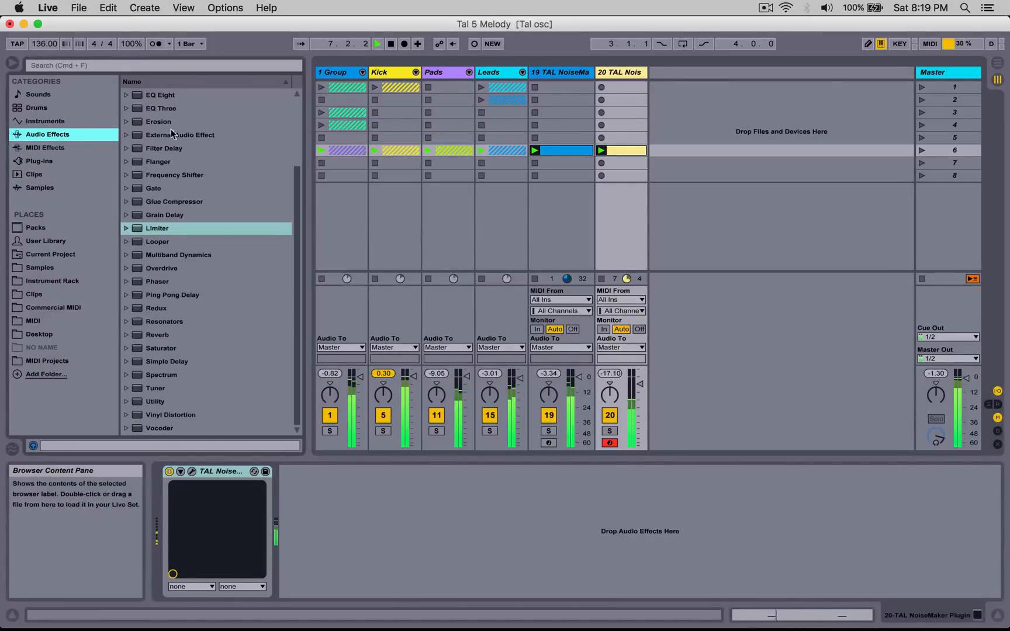
pyautogui.moveTo(155, 106)
pyautogui.mouseDown()
pyautogui.moveTo(349, 543)
pyautogui.moveTo(301, 535)
pyautogui.mouseUp()
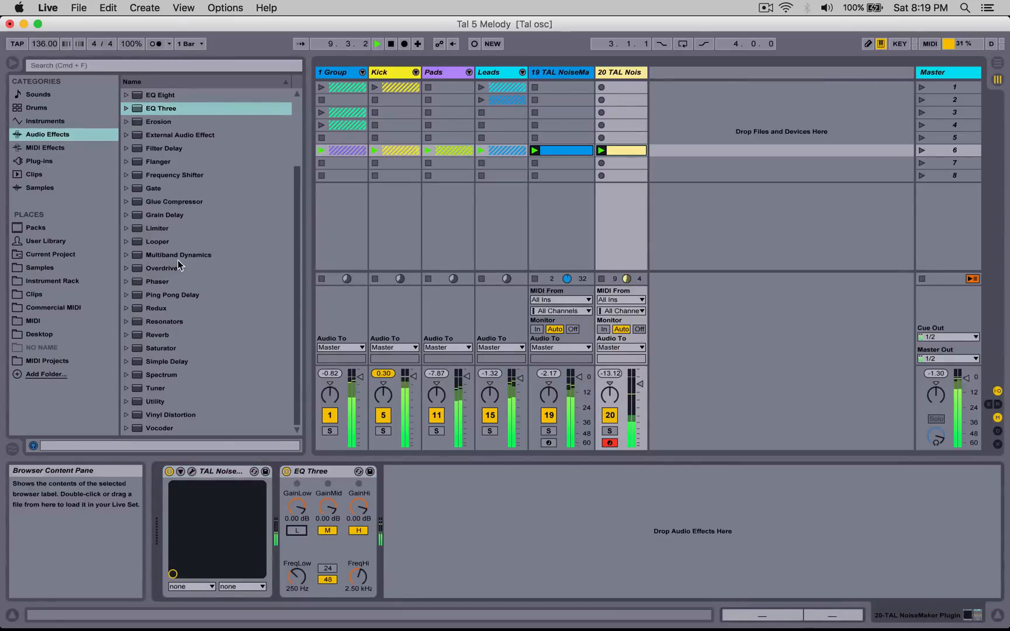
# Step: Search the plug-ins for "kl" and add the Klanghelm DC1A2 compressor after EQ Three
pyautogui.scroll(3, 137, 241)
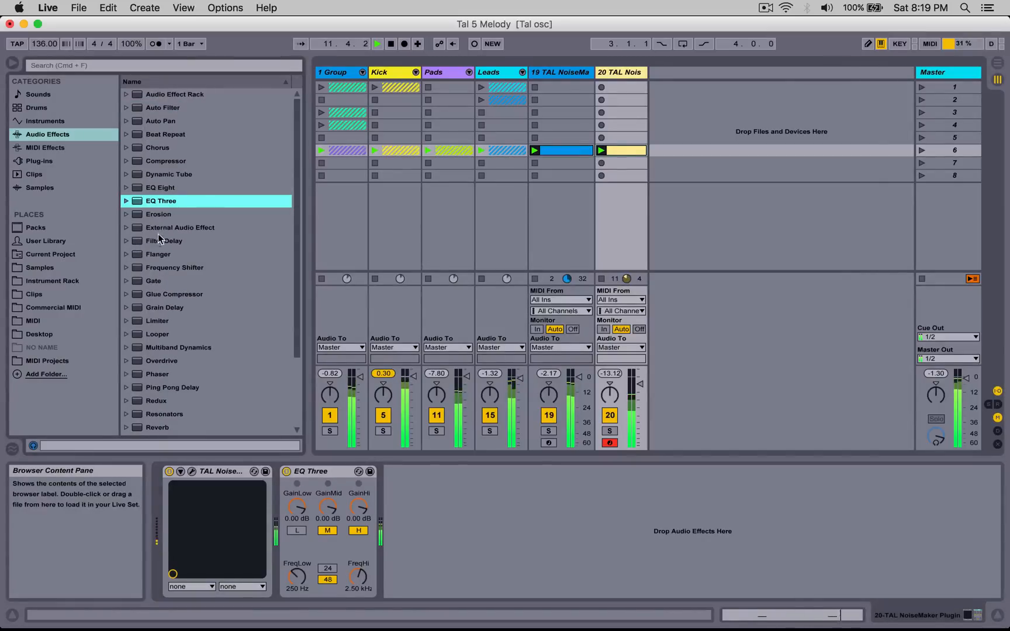
pyautogui.scroll(-4, 164, 357)
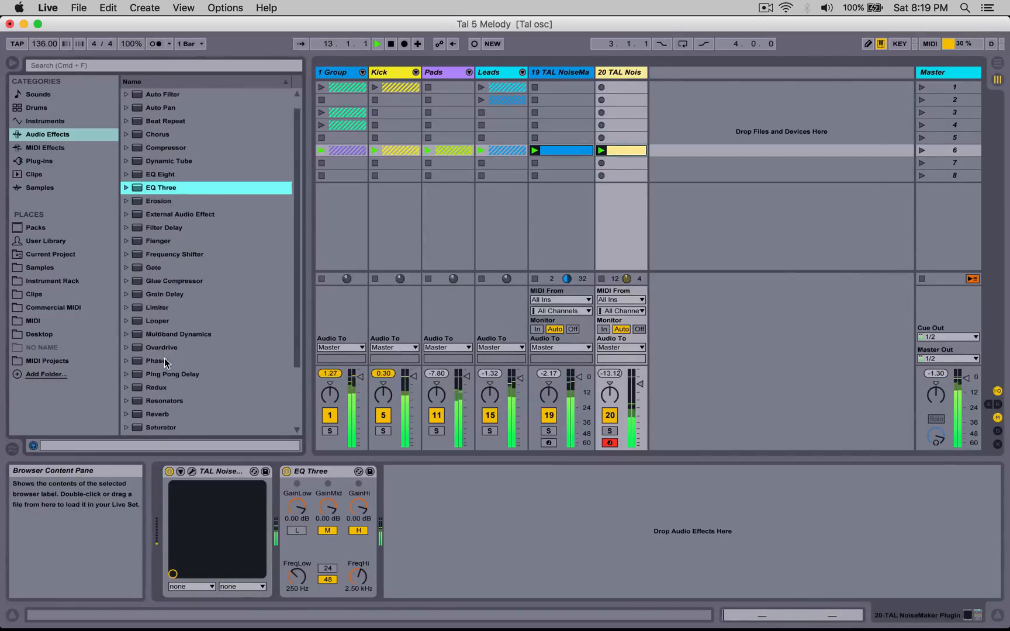
pyautogui.scroll(4, 164, 358)
pyautogui.click(57, 159)
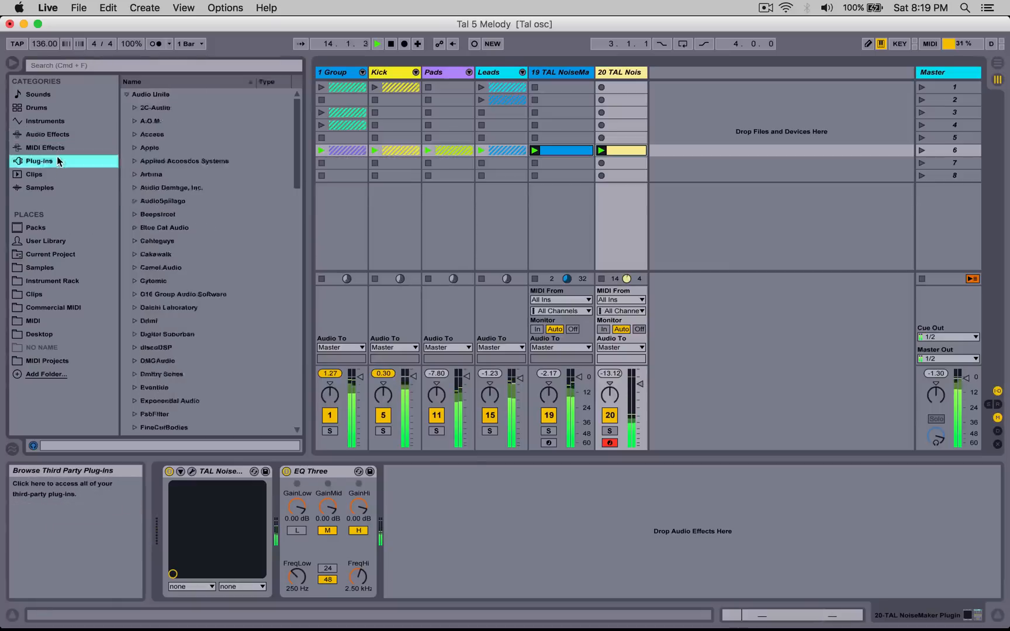
pyautogui.scroll(-5, 166, 220)
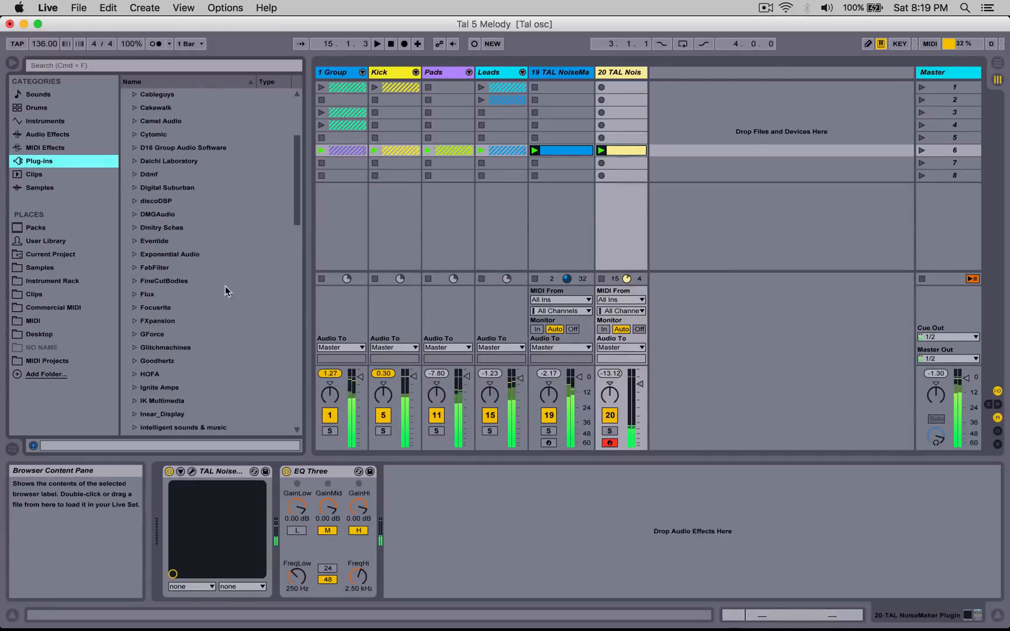
pyautogui.scroll(3, 147, 328)
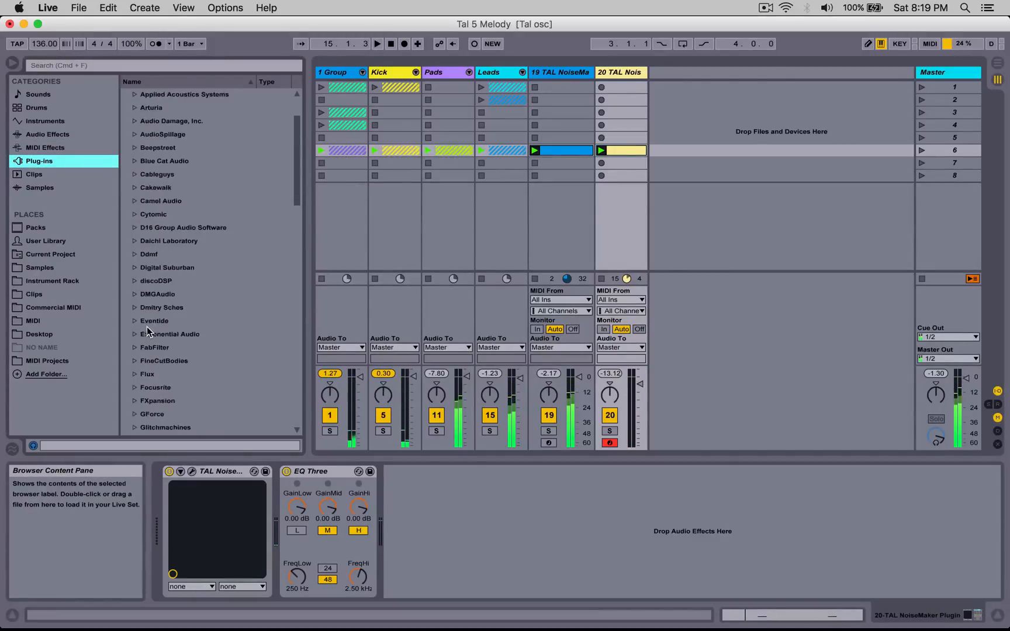
pyautogui.click(128, 66)
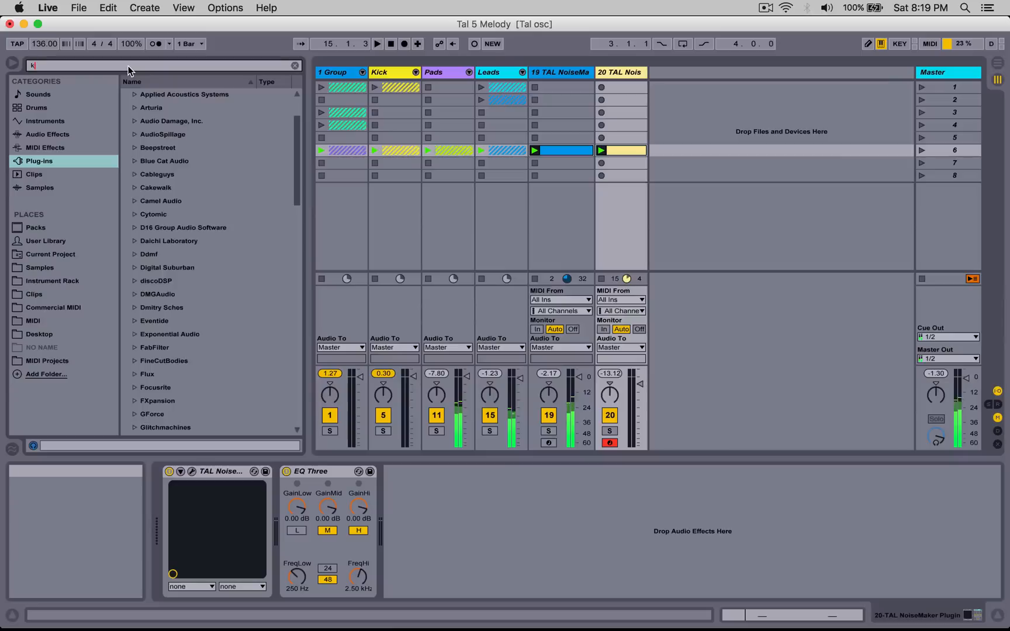
pyautogui.write('kl')
pyautogui.moveTo(161, 137); pyautogui.dragTo(549, 532)
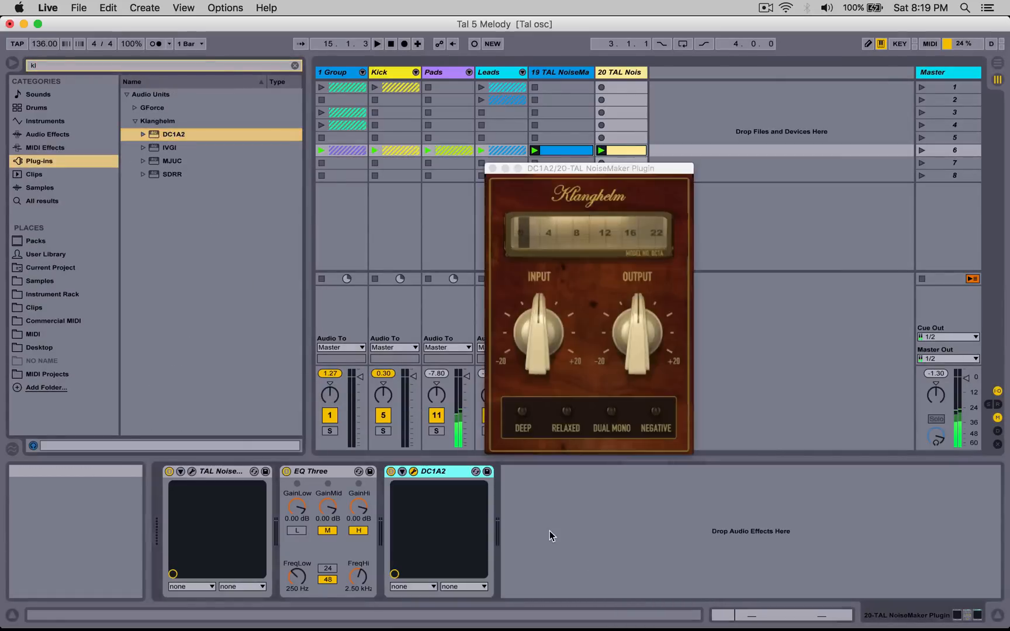
# Step: During playback, enable DC1A2's Relaxed mode, lower its input and raise its output
pyautogui.press('space')
pyautogui.click(559, 415)
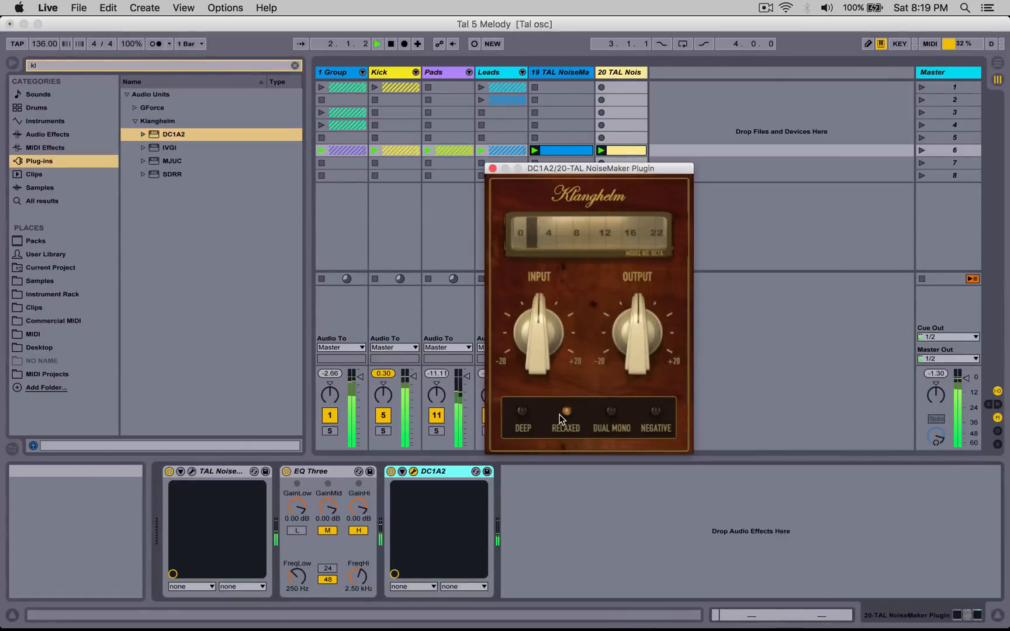
pyautogui.click(559, 415)
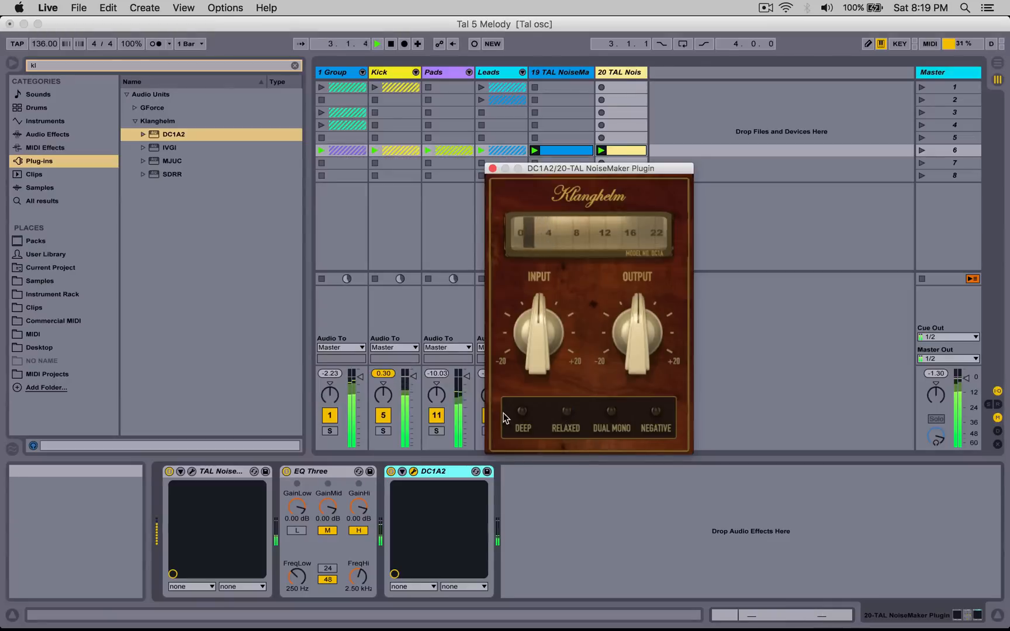
pyautogui.click(560, 414)
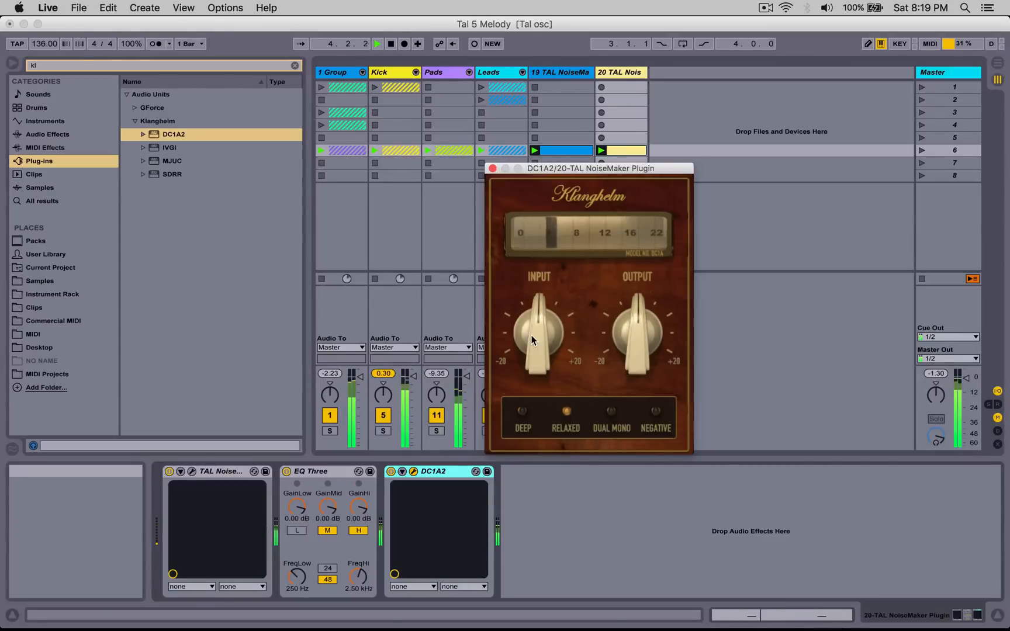
pyautogui.moveTo(531, 337); pyautogui.dragTo(531, 370)
pyautogui.moveTo(537, 323); pyautogui.dragTo(537, 352)
pyautogui.moveTo(637, 319); pyautogui.dragTo(638, 309)
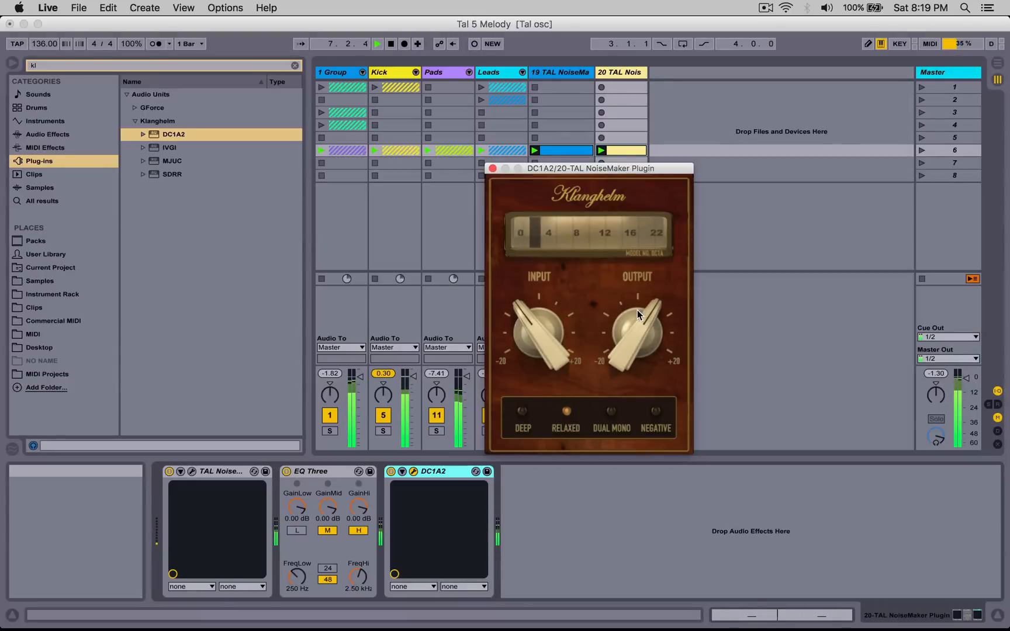
pyautogui.click(493, 169)
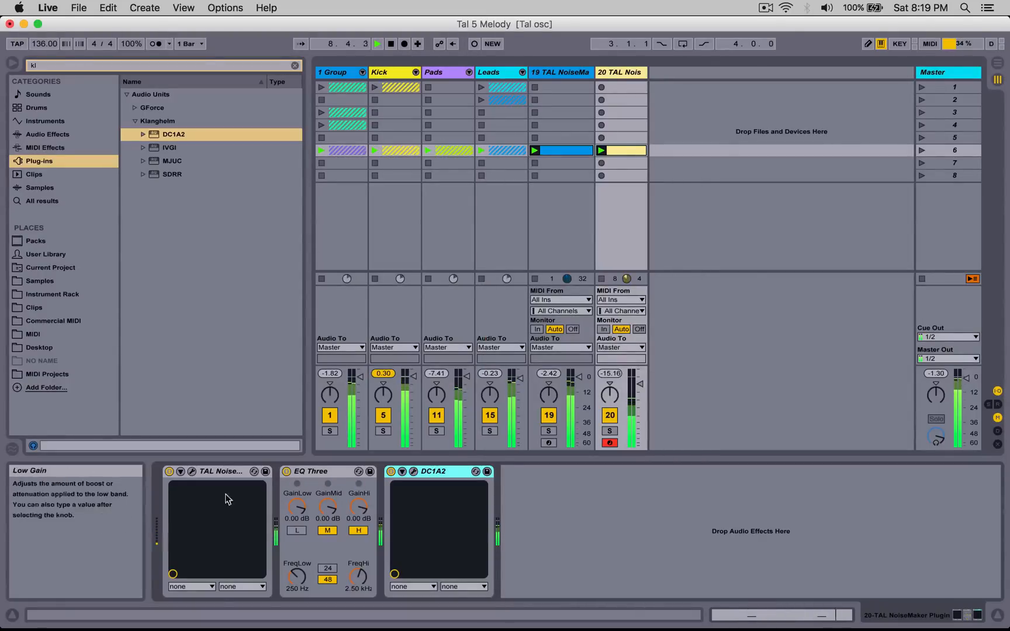
# Step: Show TAL NoiseMaker's Synth 2 section and slightly lengthen the amp envelope's release
pyautogui.click(192, 471)
pyautogui.click(648, 368)
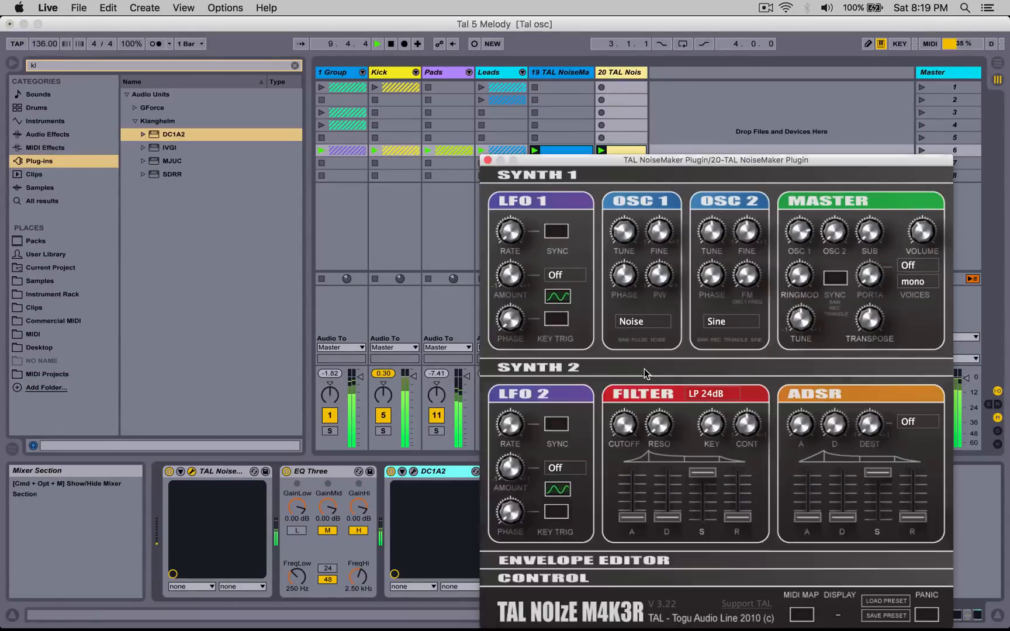
pyautogui.moveTo(904, 491); pyautogui.dragTo(920, 470)
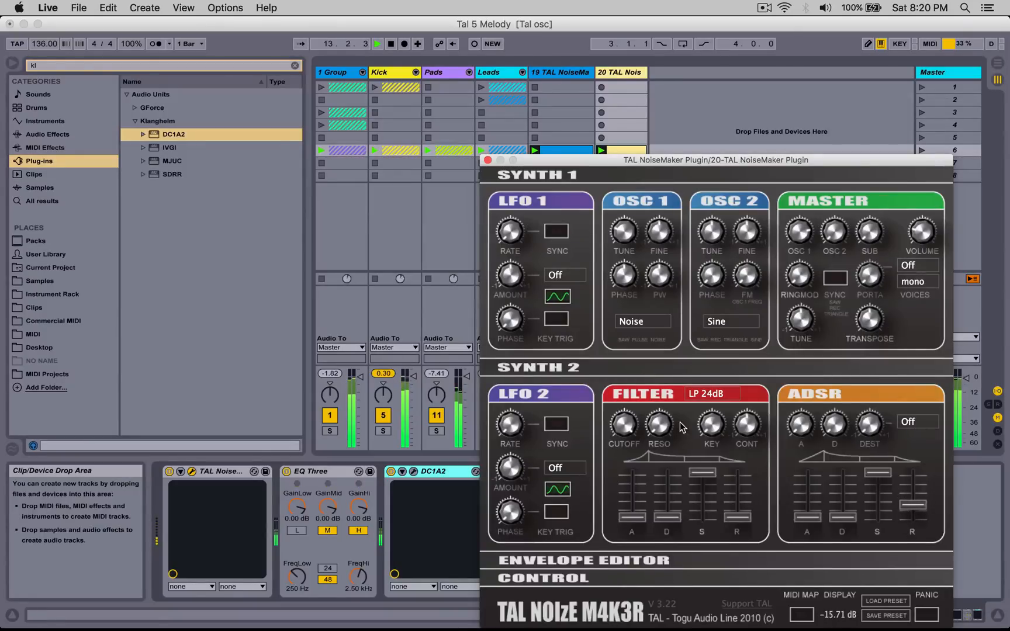
# Step: Try alternative filter types on TAL NoiseMaker, including Cl Lp 24dB and LP 18dB, and return to LP 24dB
pyautogui.click(691, 399)
pyautogui.click(722, 563)
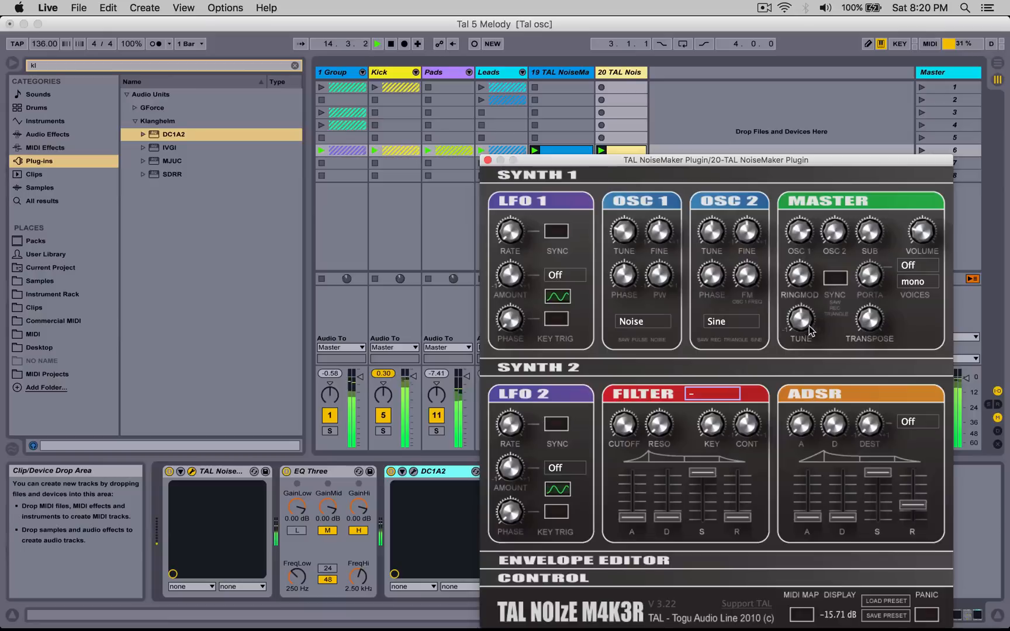
pyautogui.click(696, 394)
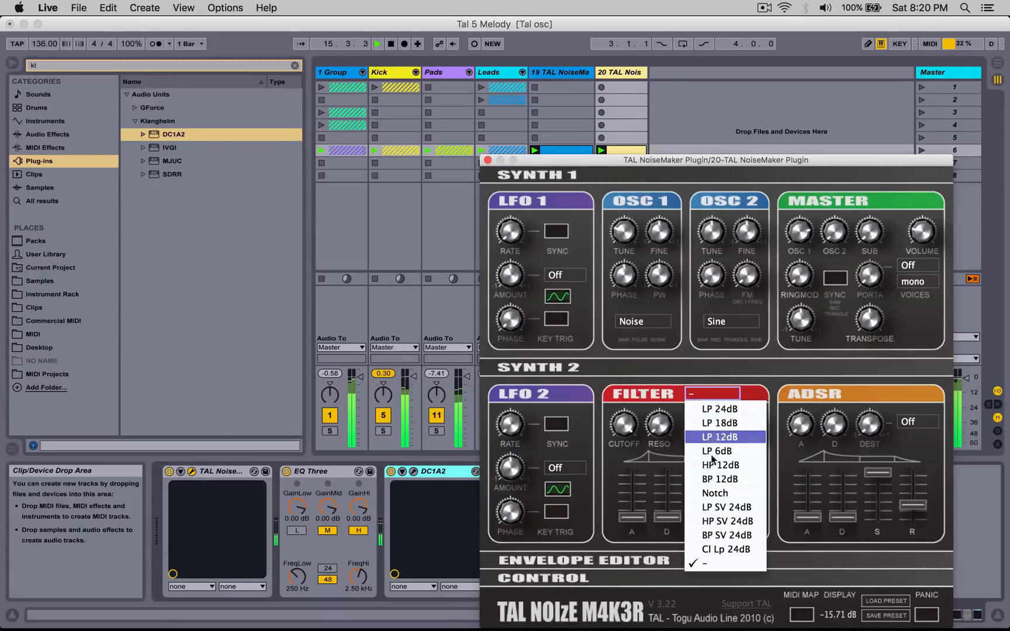
pyautogui.click(719, 545)
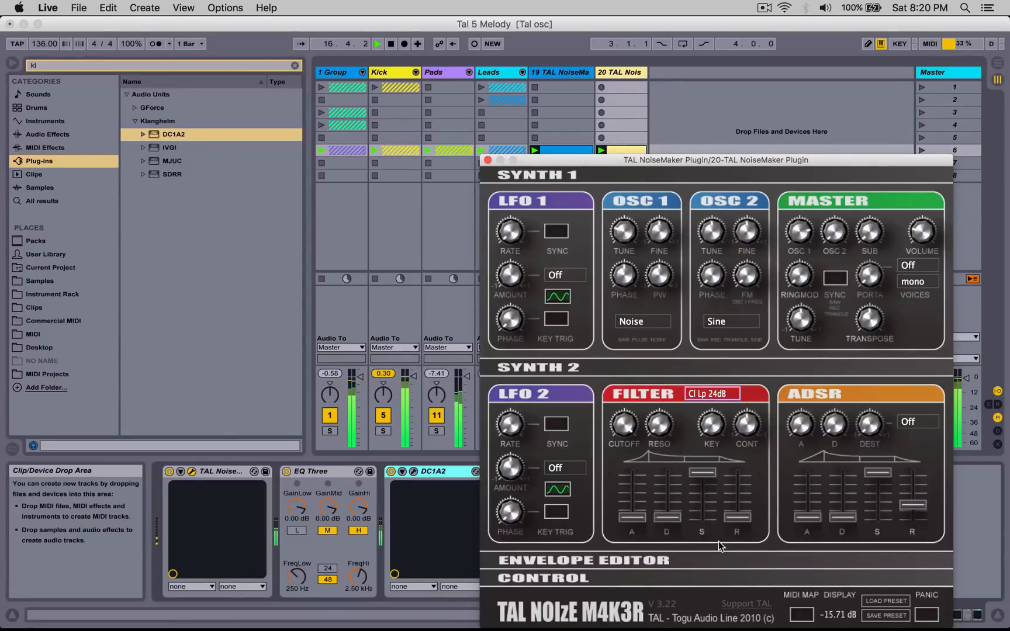
pyautogui.click(719, 395)
pyautogui.click(719, 422)
pyautogui.click(718, 394)
pyautogui.click(720, 423)
pyautogui.click(719, 394)
pyautogui.click(722, 545)
pyautogui.click(713, 395)
pyautogui.click(711, 408)
# Step: Raise TAL NoiseMaker's master volume to -2.21 dB, switch on Chorus II and close the plug-in window
pyautogui.click(921, 219)
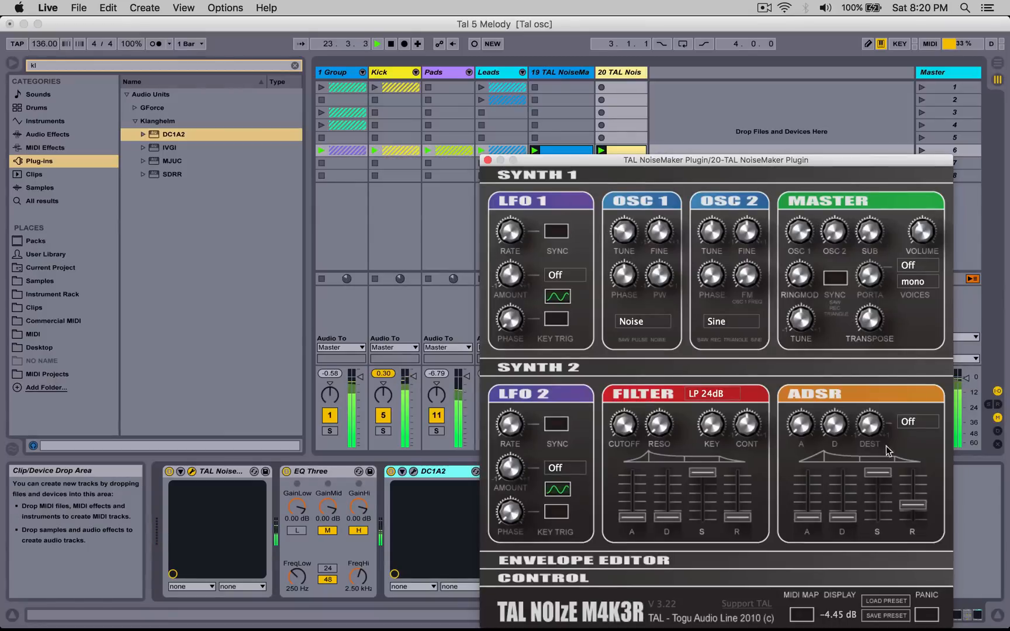
pyautogui.moveTo(913, 233); pyautogui.dragTo(913, 227)
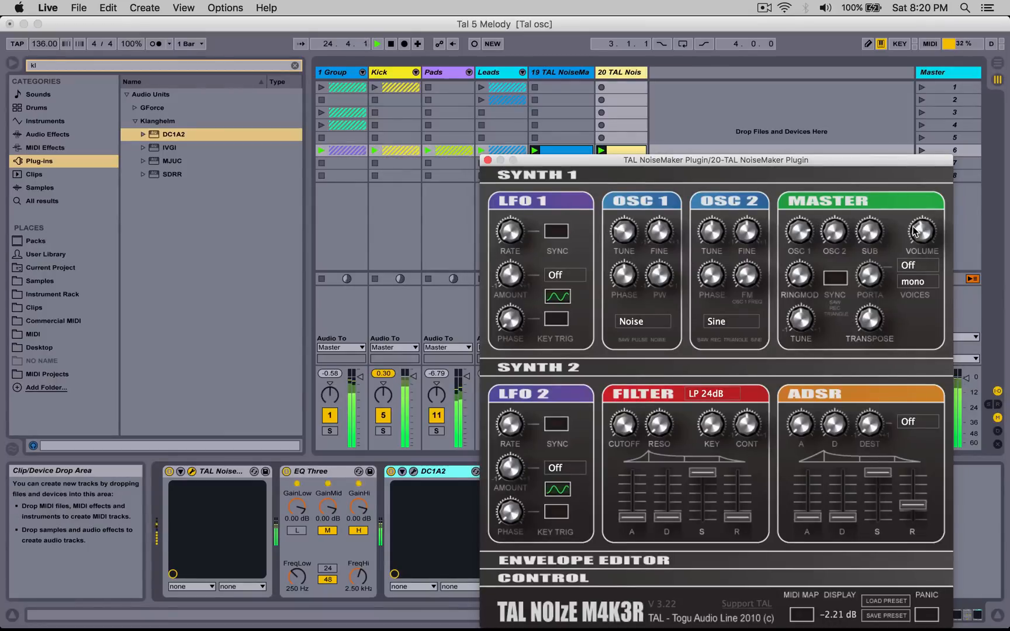
pyautogui.click(544, 579)
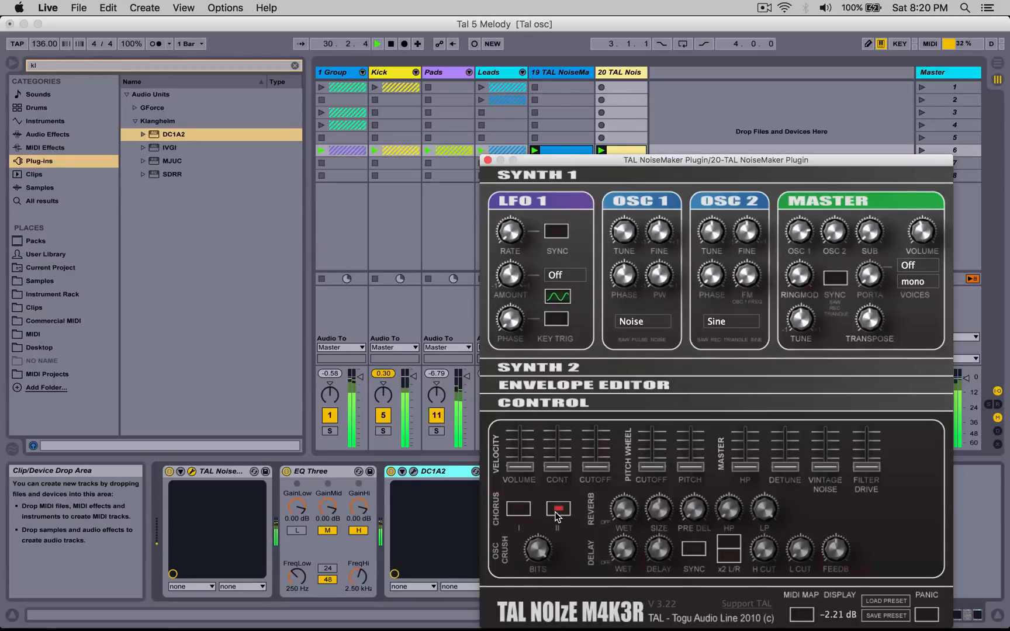
pyautogui.click(488, 159)
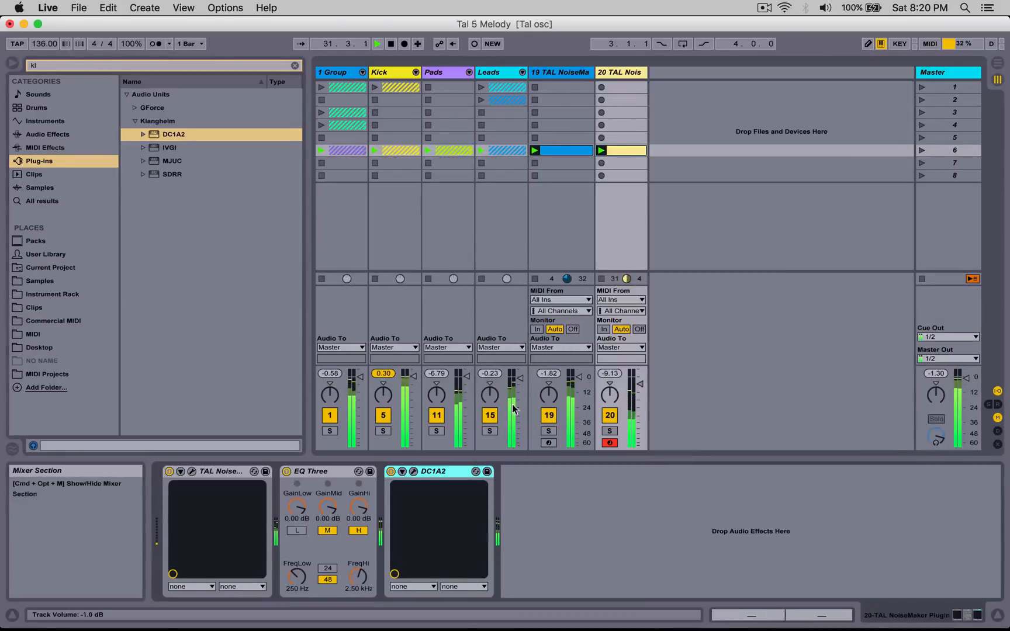
# Step: Search the plug-ins for "tal" and add TAL NoiseMaker Plugin as a new track after the noise track
pyautogui.click(295, 65)
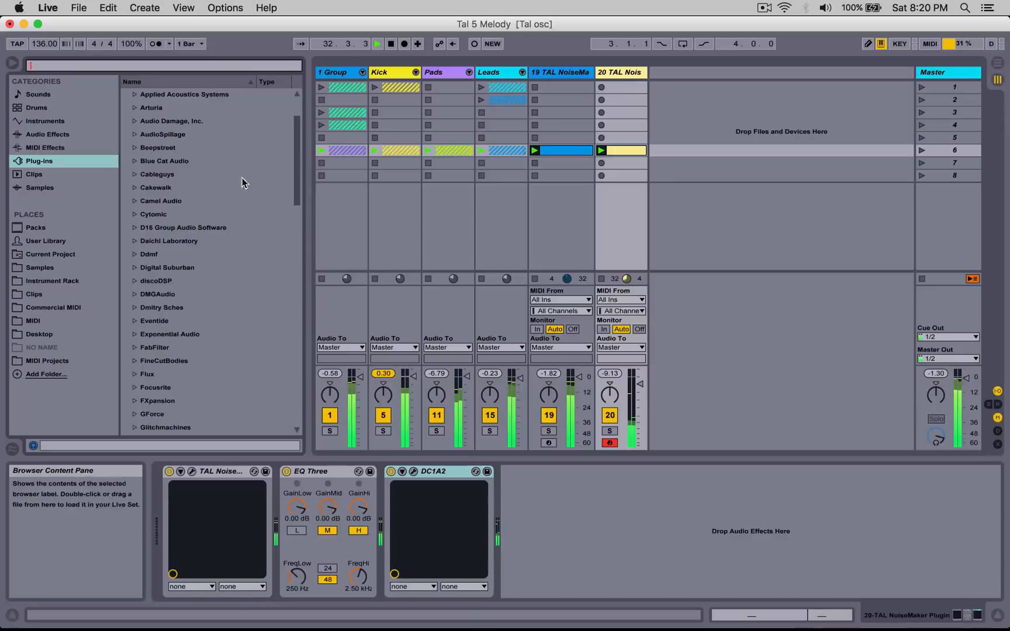
pyautogui.click(41, 132)
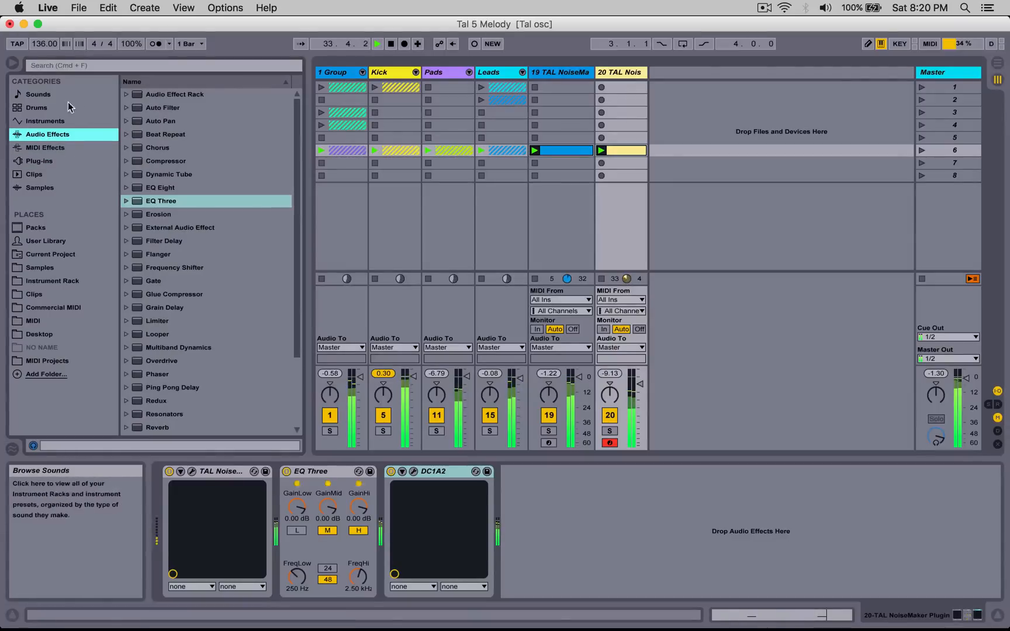
pyautogui.click(68, 121)
pyautogui.click(65, 161)
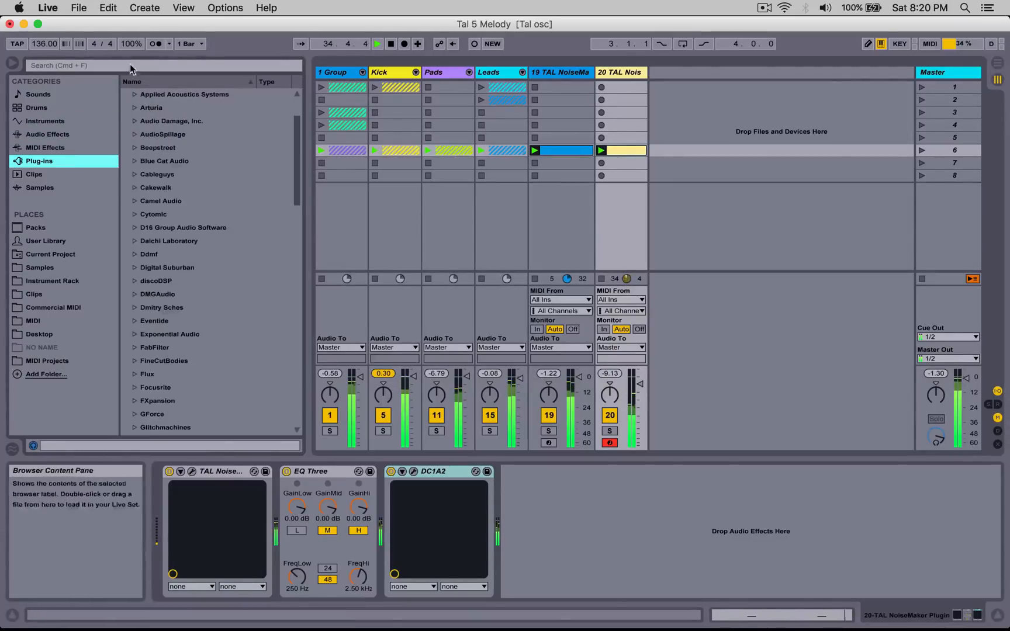
pyautogui.click(129, 68)
pyautogui.write('tak')
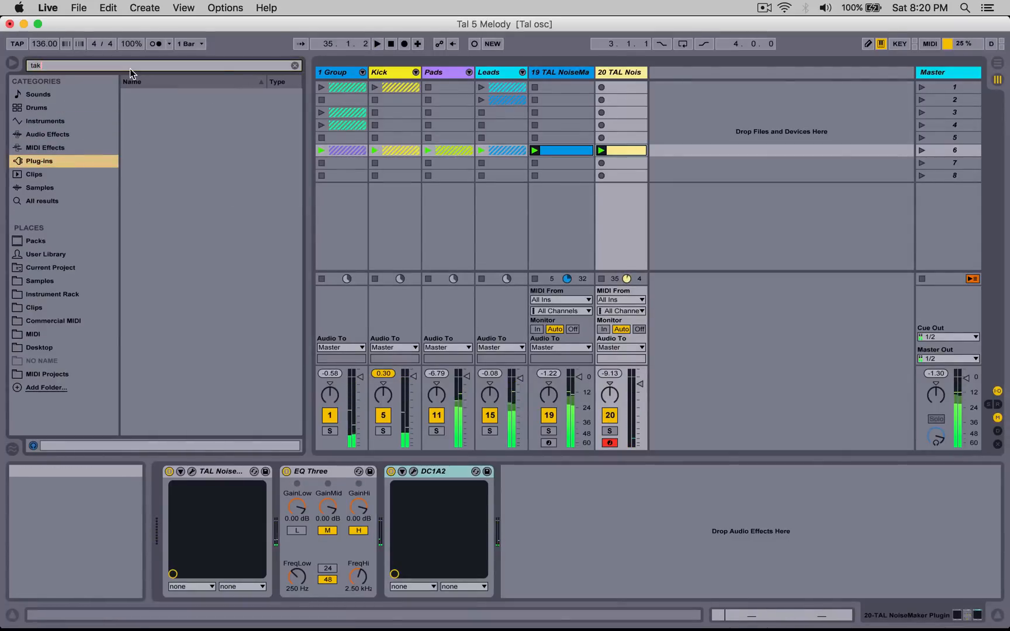
pyautogui.press('BackSpace')
pyautogui.write('l')
pyautogui.moveTo(169, 151); pyautogui.dragTo(701, 149)
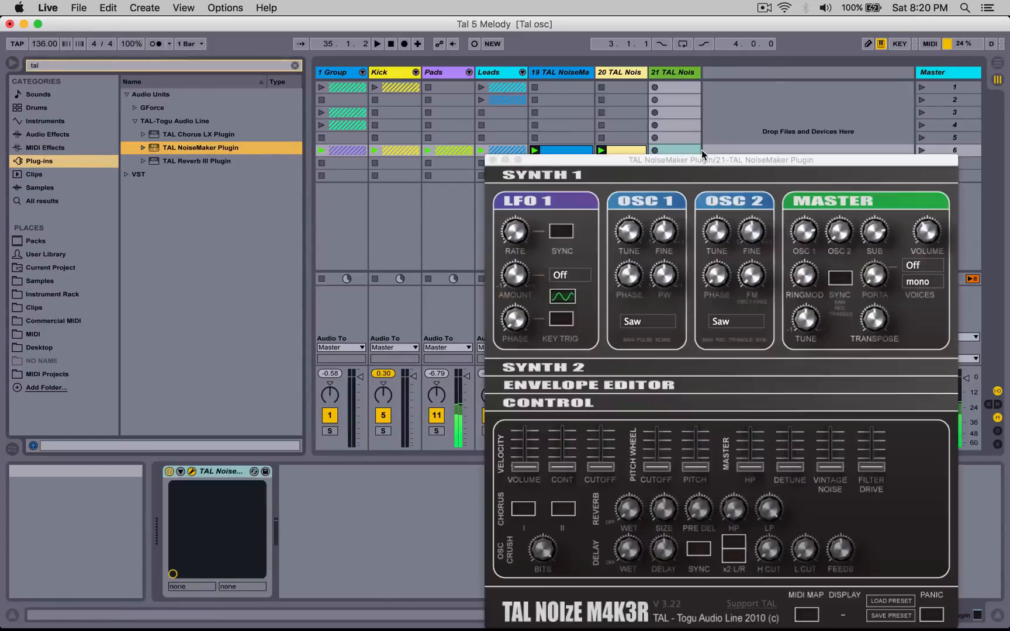
# Step: Copy the noise track's scene 6 clip to the new TAL NoiseMaker track and launch it
pyautogui.moveTo(623, 155); pyautogui.dragTo(610, 276)
pyautogui.click(620, 152)
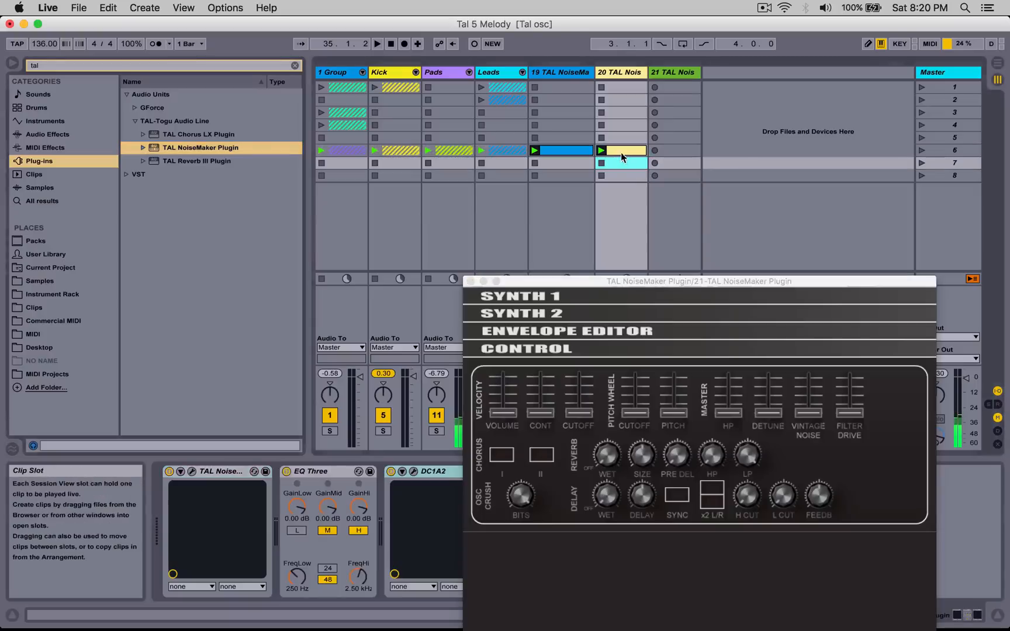
pyautogui.moveTo(620, 147); pyautogui.dragTo(656, 152)
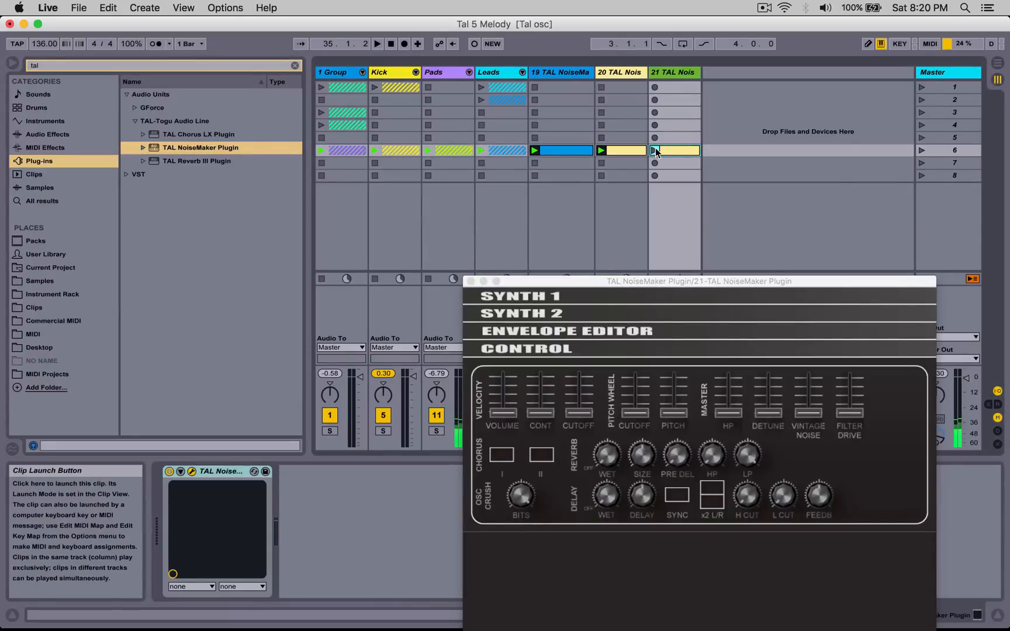
pyautogui.click(655, 151)
pyautogui.click(471, 281)
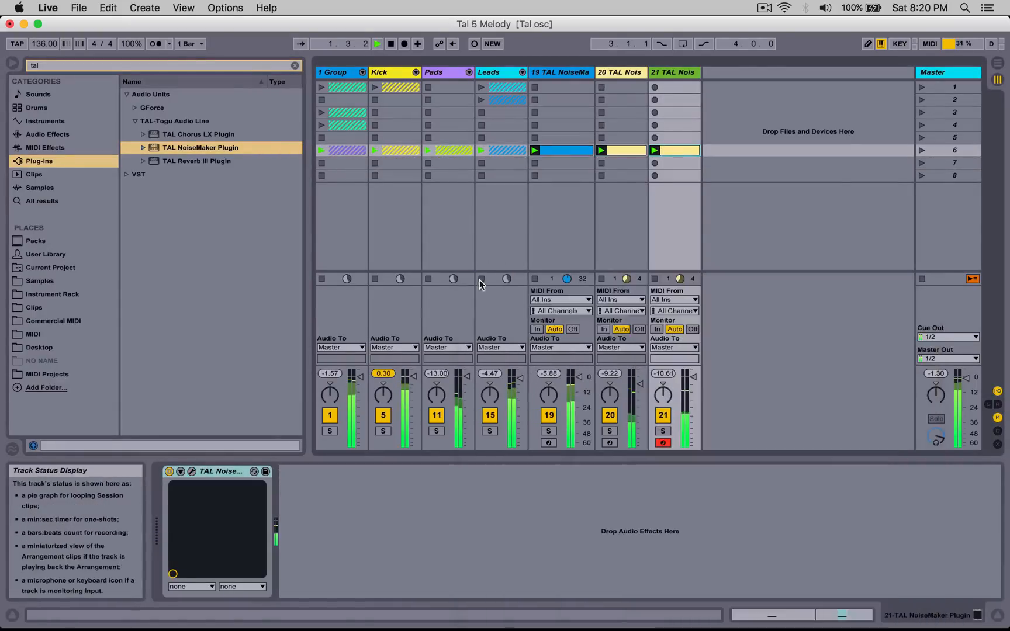
# Step: Solo the new track and set its TAL NoiseMaker Osc 2 to a Sine wave tuned to -12
pyautogui.click(253, 472)
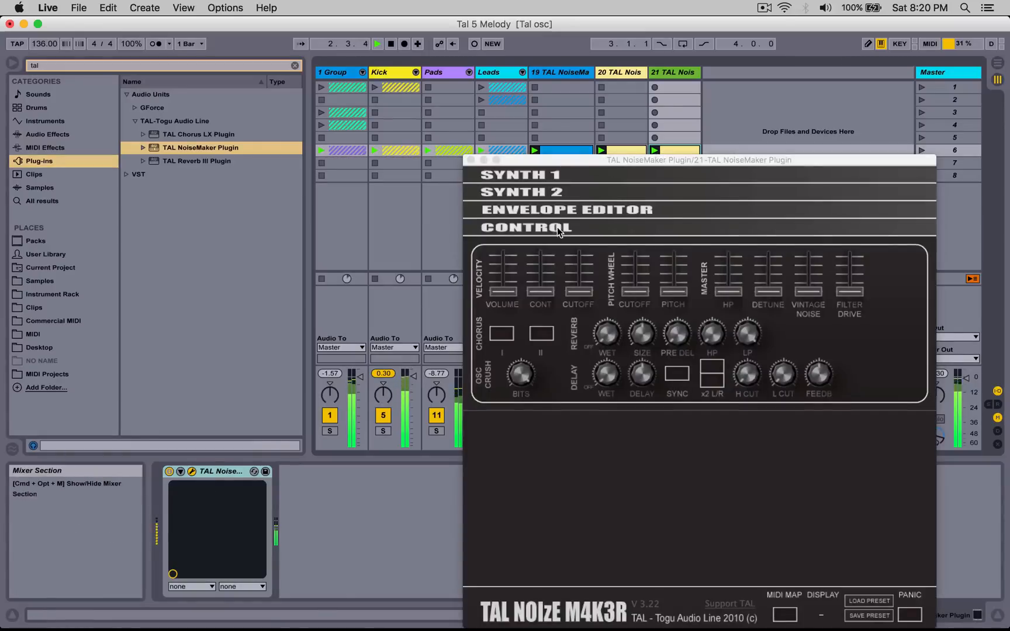
pyautogui.click(548, 173)
pyautogui.moveTo(591, 157); pyautogui.dragTo(265, 107)
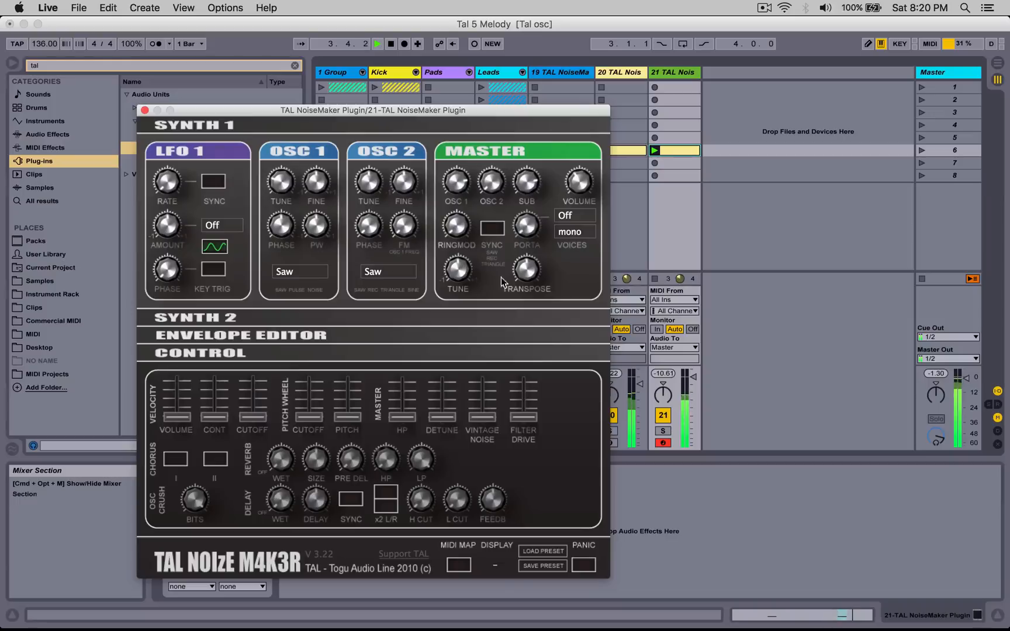
pyautogui.click(663, 431)
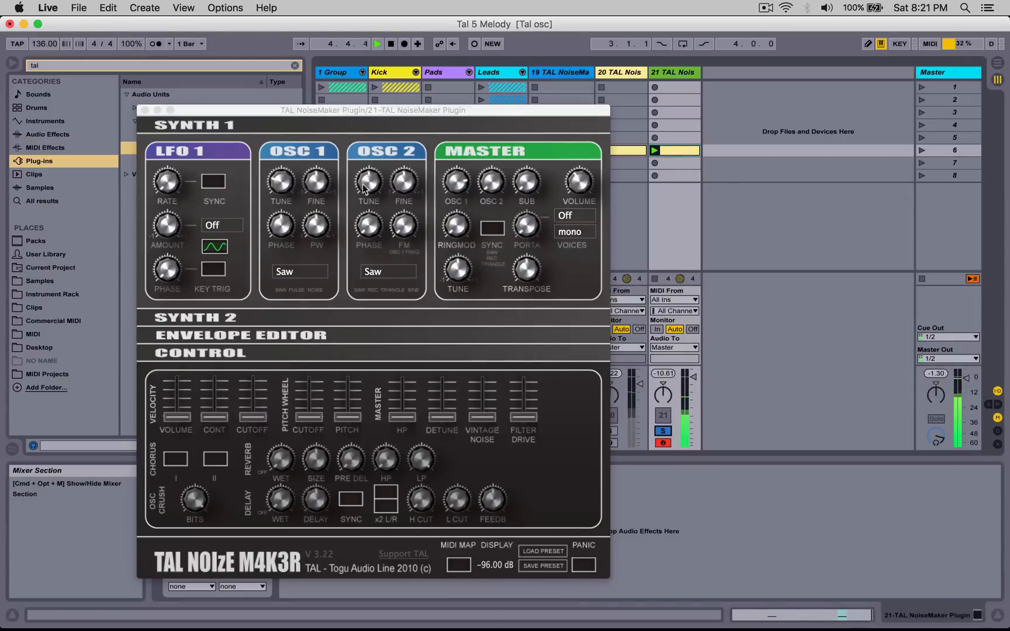
pyautogui.click(388, 272)
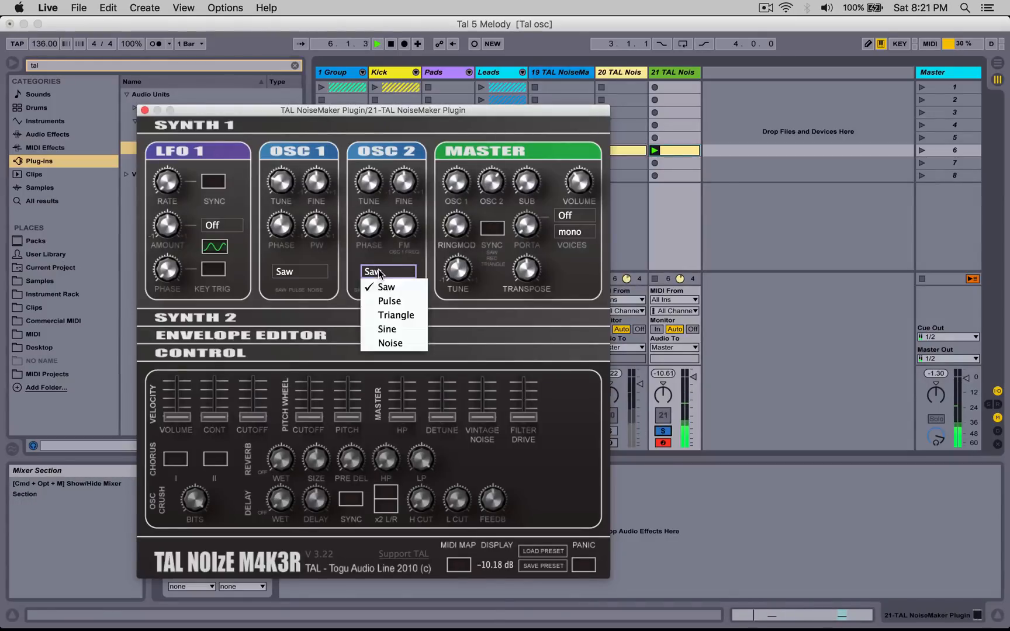
pyautogui.click(391, 334)
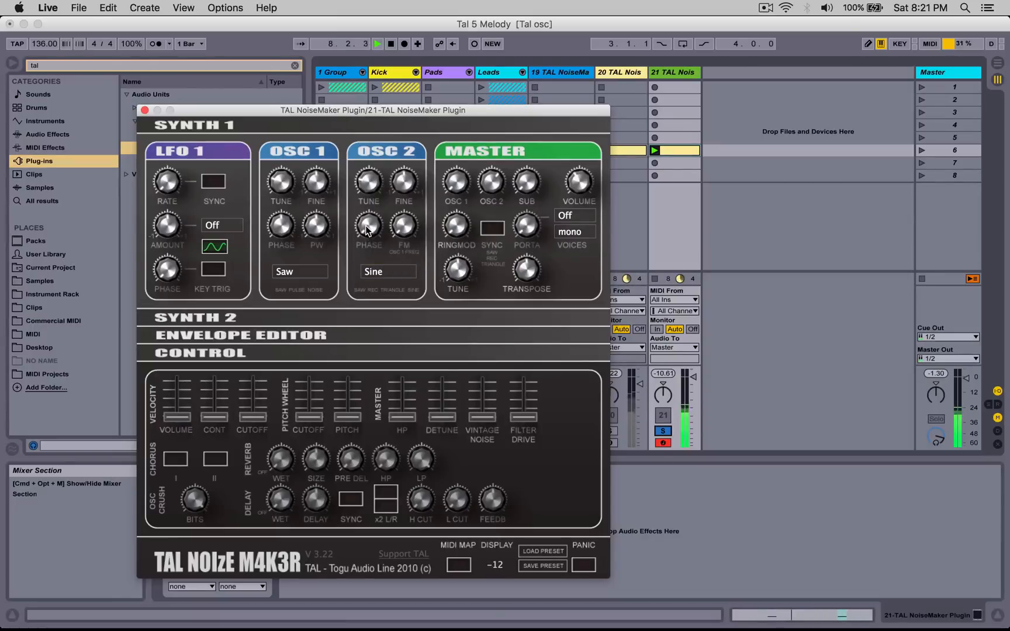
# Step: Shape an Envelope Editor curve that falls steeply from maximum to minimum, stays flat and rises again only at the very end
pyautogui.click(270, 336)
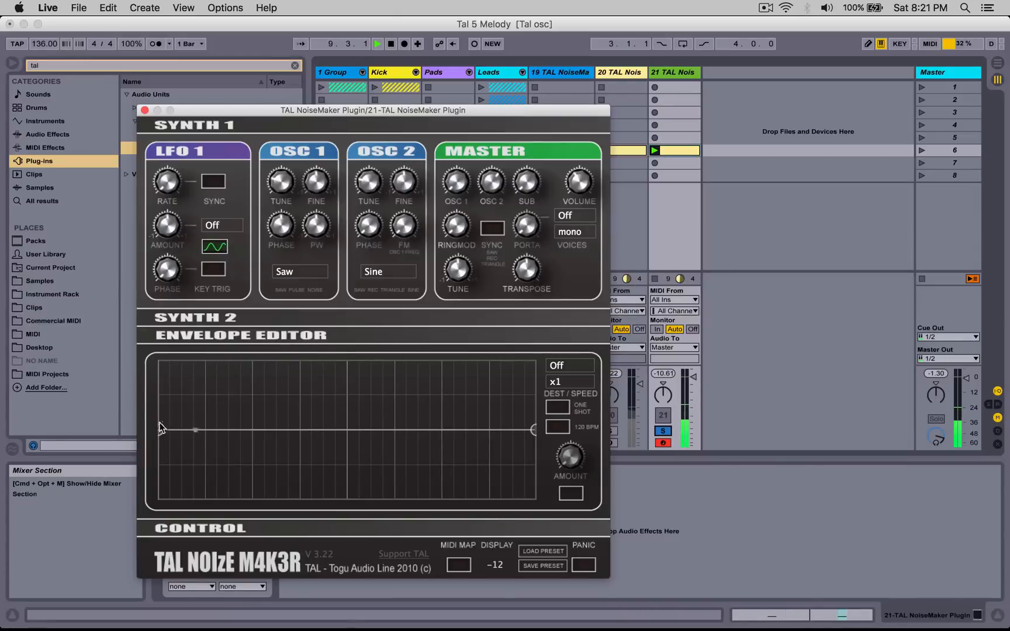
pyautogui.click(207, 382)
pyautogui.moveTo(205, 380); pyautogui.dragTo(192, 533)
pyautogui.click(185, 498)
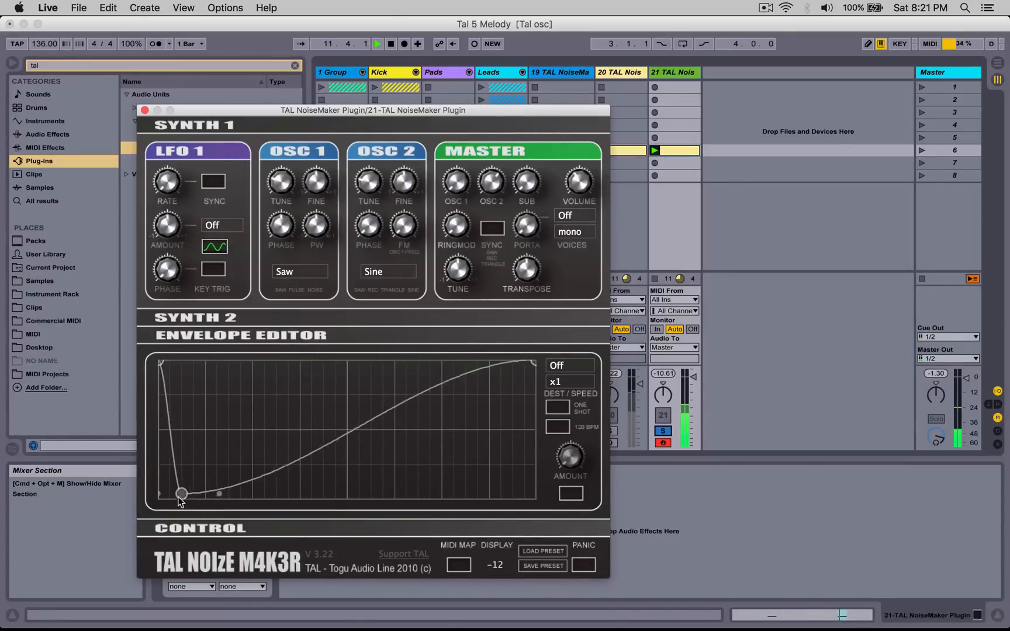
pyautogui.moveTo(530, 366); pyautogui.dragTo(533, 530)
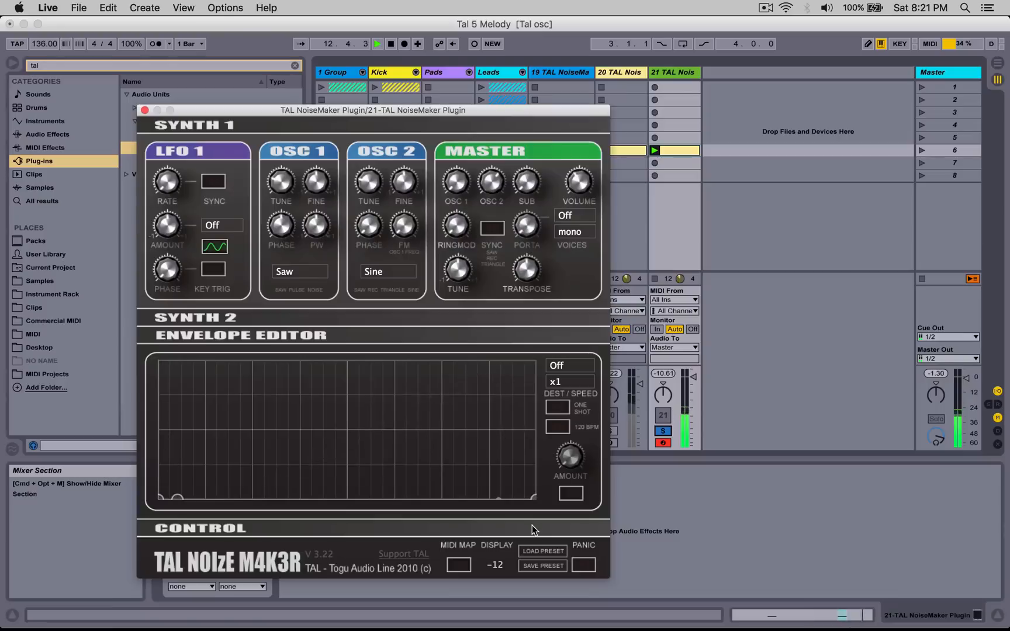
pyautogui.moveTo(159, 498); pyautogui.dragTo(160, 358)
pyautogui.moveTo(305, 448); pyautogui.dragTo(533, 503)
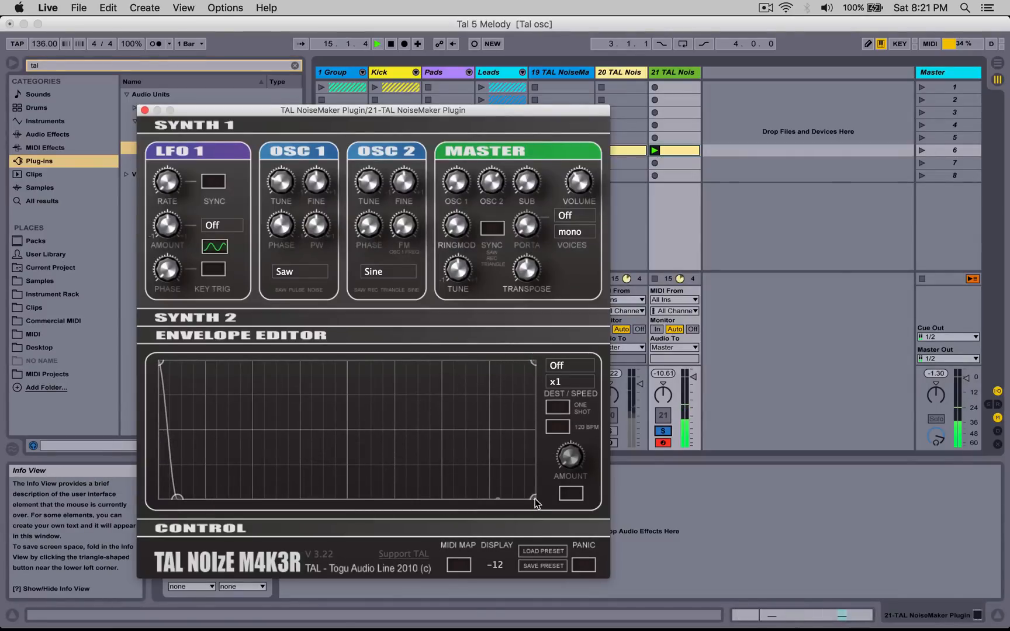
# Step: Route the drawn envelope to Osc2, adjust its amount and set its speed to x4
pyautogui.click(559, 366)
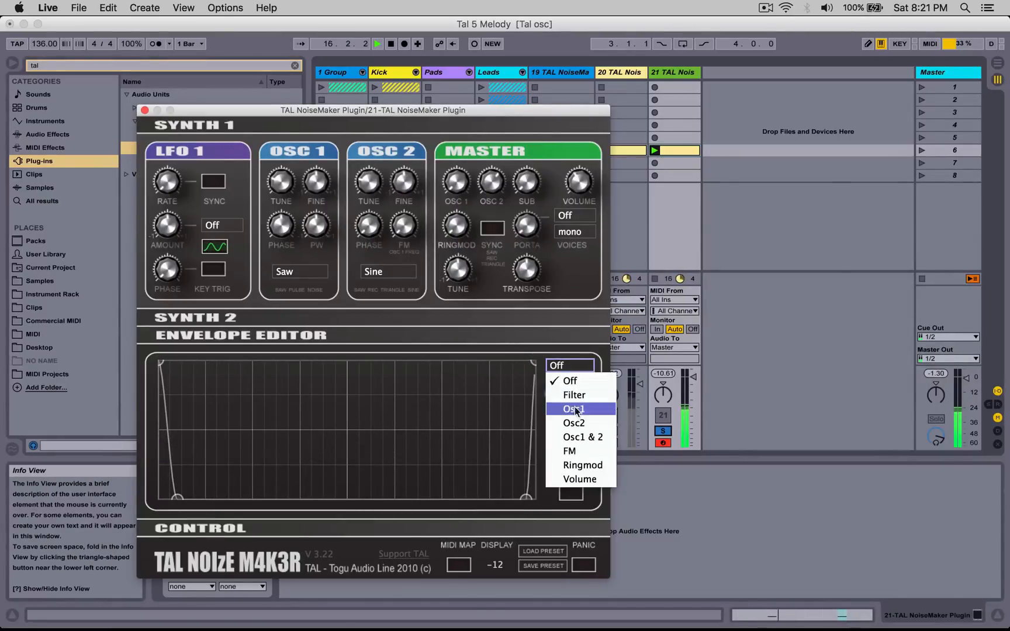
pyautogui.click(573, 428)
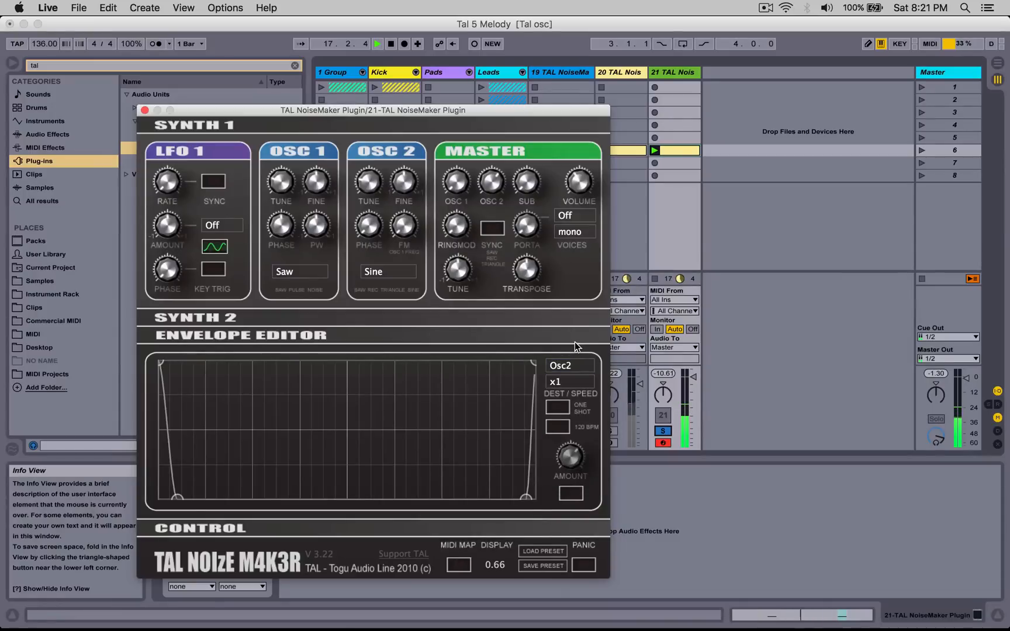
pyautogui.click(566, 383)
pyautogui.click(562, 413)
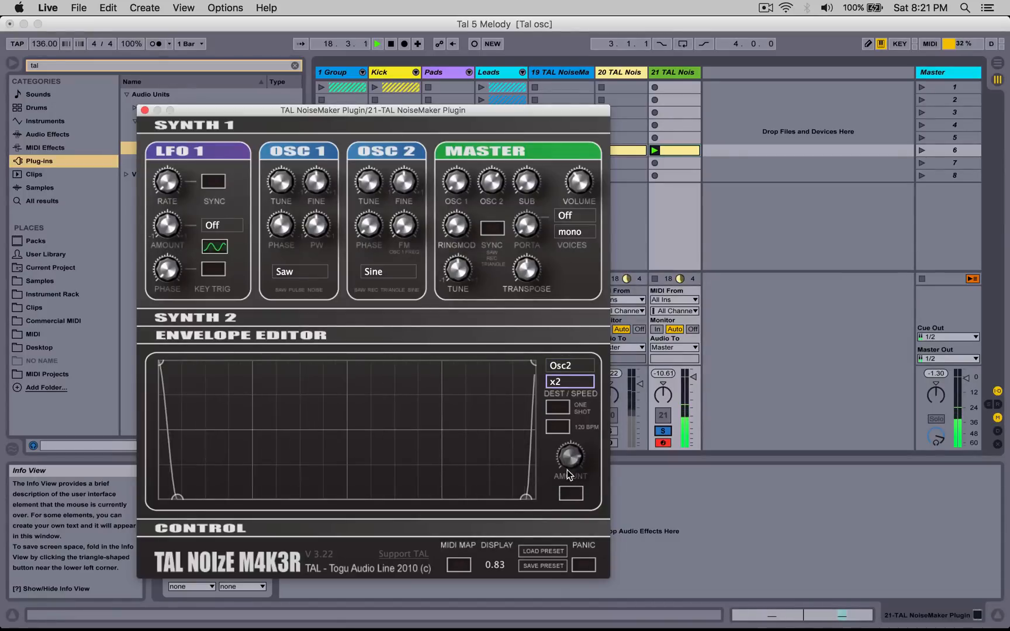
pyautogui.moveTo(567, 461); pyautogui.dragTo(570, 451)
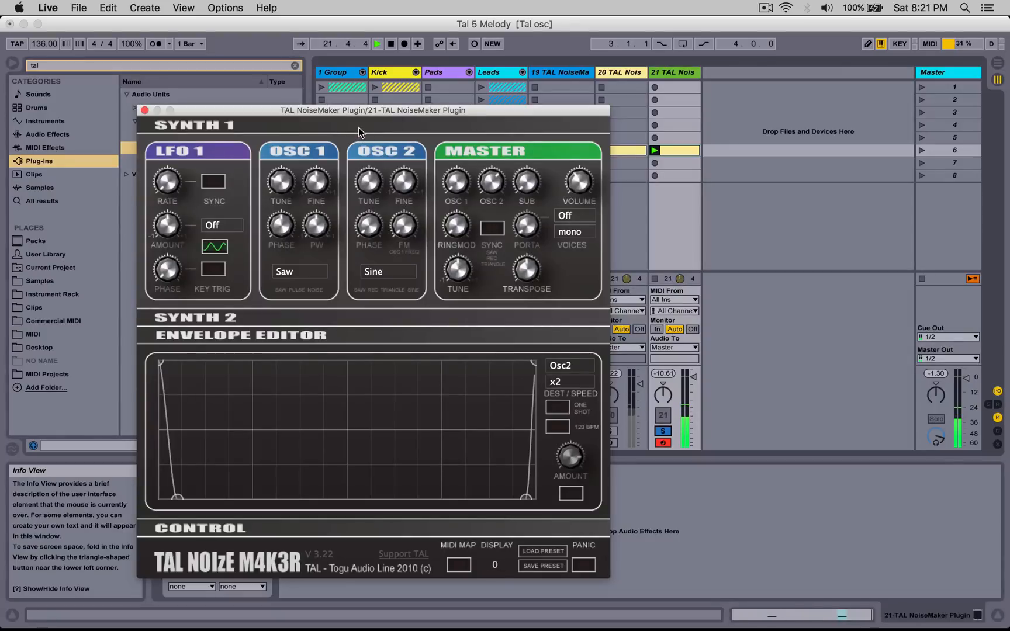
pyautogui.click(550, 385)
pyautogui.click(557, 425)
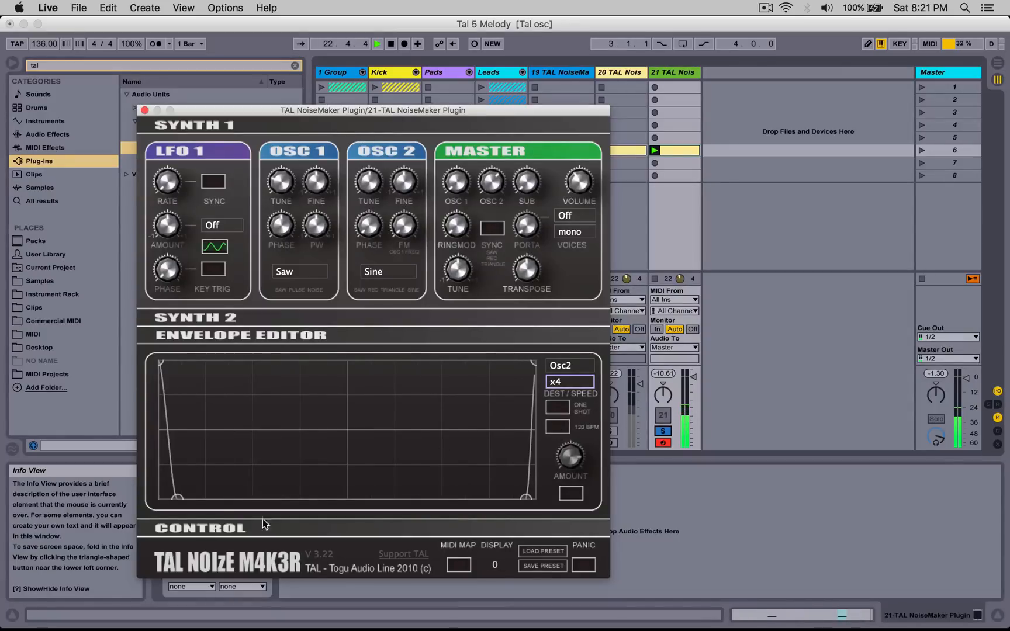
# Step: Make the drawn envelope's initial drop slightly longer and set the ADSR release in Synth 2 to about 0.26
pyautogui.moveTo(177, 498)
pyautogui.mouseDown()
pyautogui.moveTo(163, 485)
pyautogui.moveTo(171, 447)
pyautogui.moveTo(215, 514)
pyautogui.moveTo(203, 498)
pyautogui.moveTo(192, 506)
pyautogui.mouseUp()
pyautogui.doubleClick(197, 494)
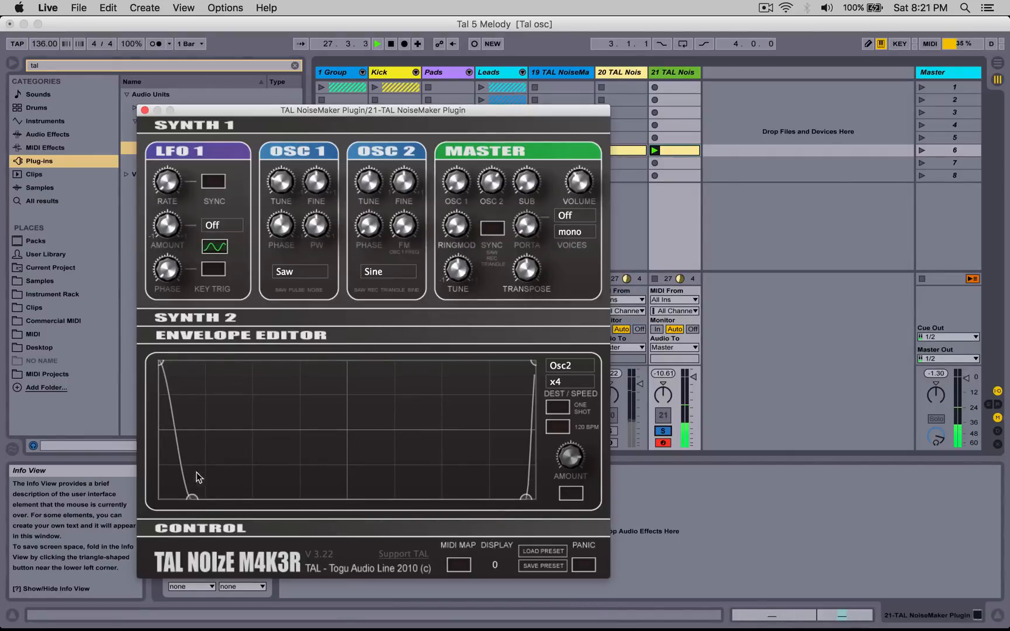
pyautogui.click(220, 336)
pyautogui.moveTo(566, 455)
pyautogui.mouseDown()
pyautogui.moveTo(577, 448)
pyautogui.moveTo(564, 445)
pyautogui.mouseUp()
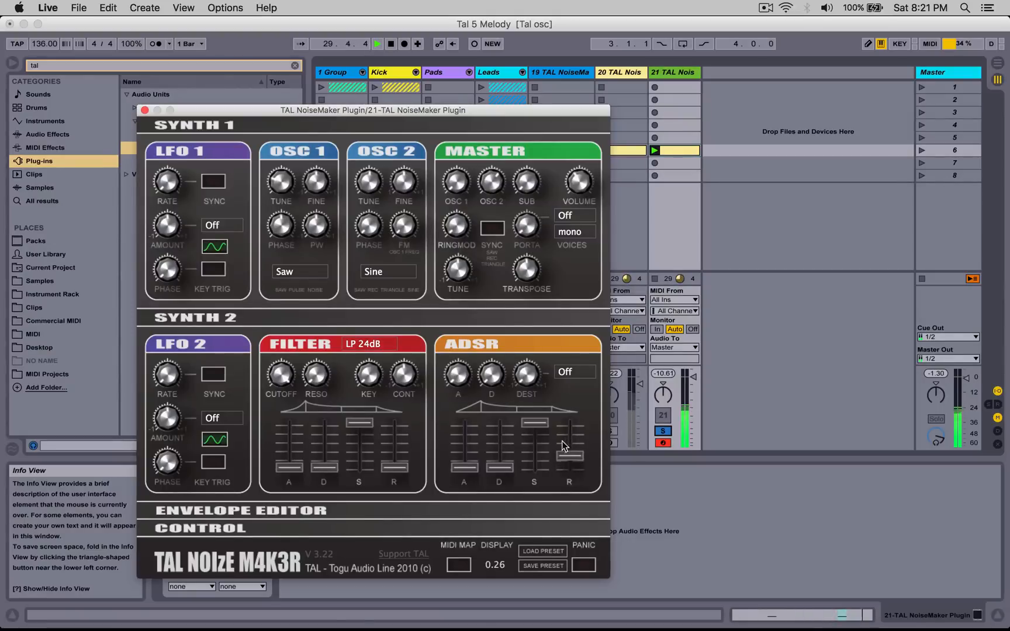
# Step: Try the Triangle waveform on Osc 2 and return it to Sine
pyautogui.click(377, 271)
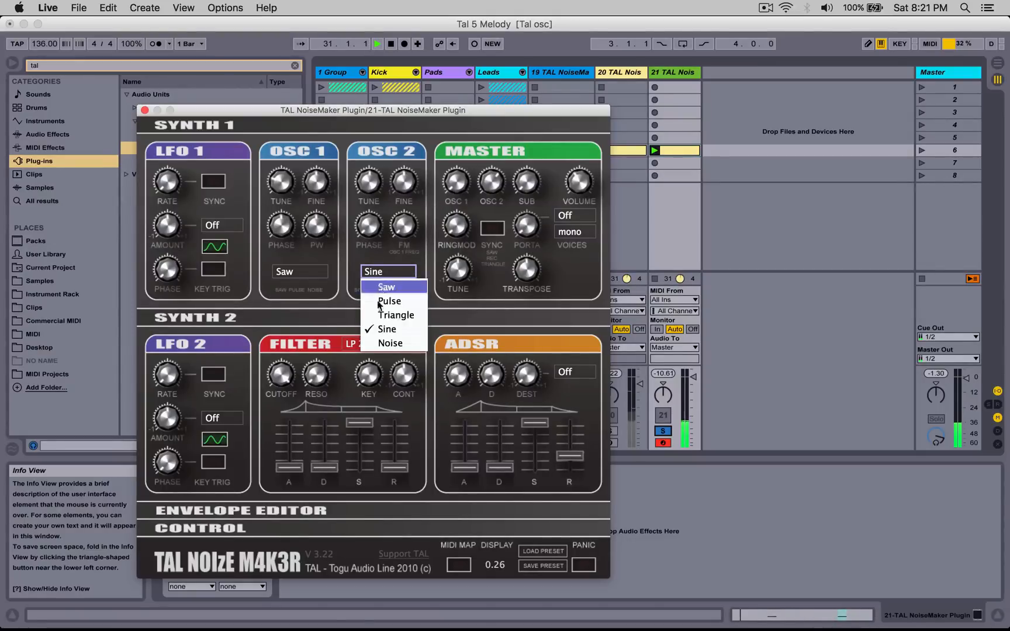
pyautogui.click(395, 315)
pyautogui.click(377, 272)
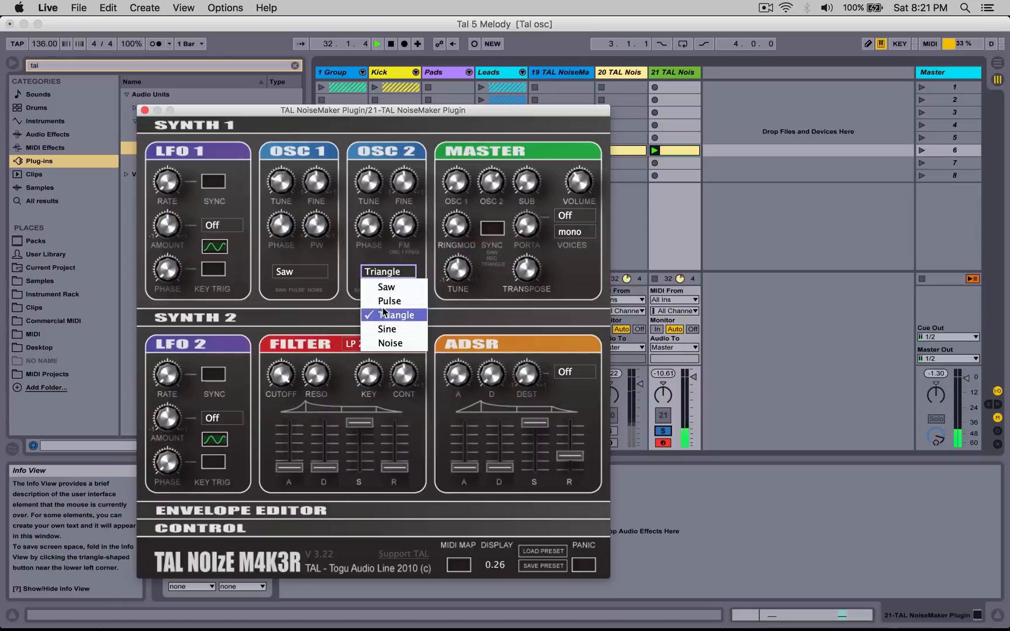
pyautogui.click(388, 330)
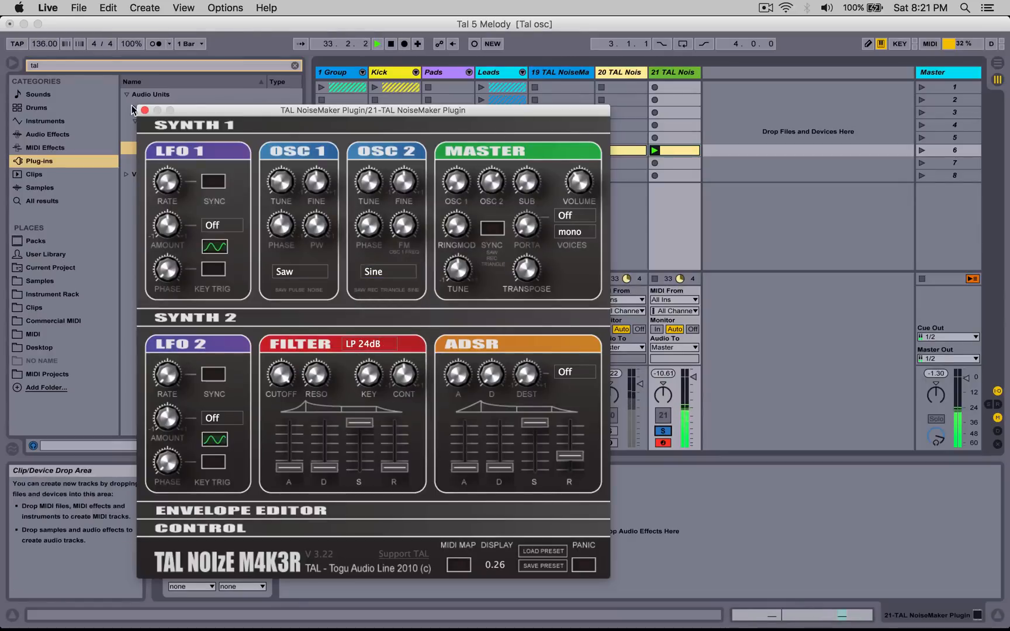
# Step: Close the TAL NoiseMaker window and solo the noise track together with the new track
pyautogui.click(144, 109)
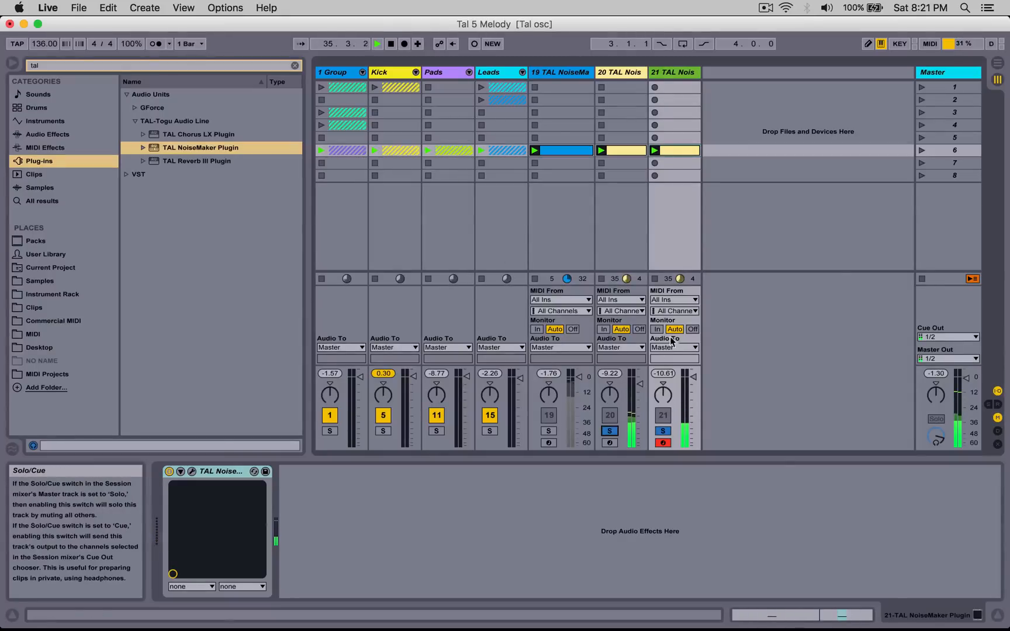
# Step: Open track 21's TAL NoiseMaker, raise the ADSR decay slightly and lower its sustain close to the bottom
pyautogui.click(678, 74)
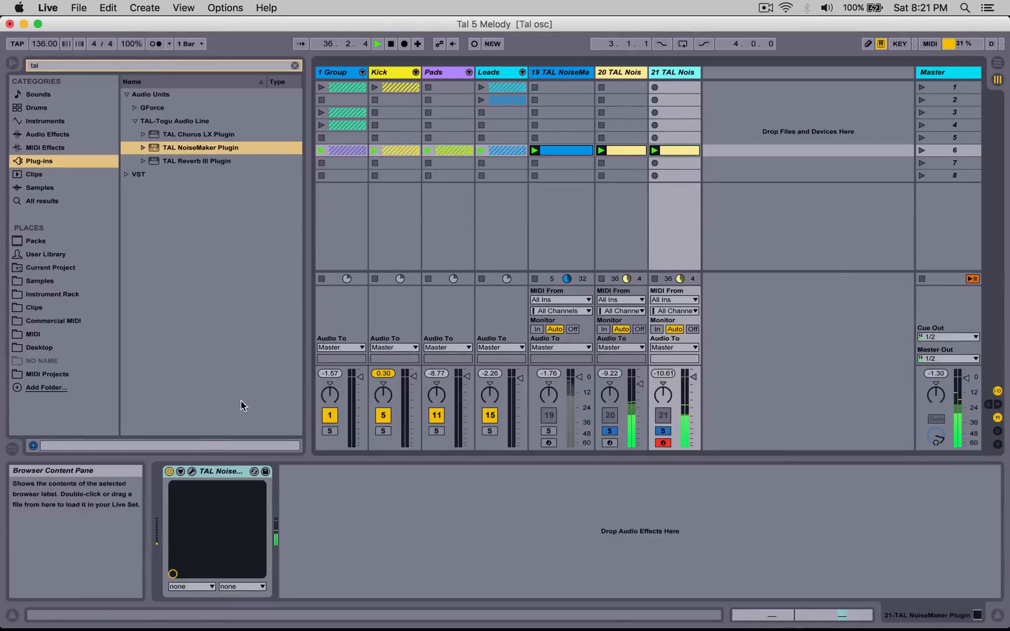
pyautogui.click(190, 472)
pyautogui.moveTo(499, 110); pyautogui.dragTo(621, 86)
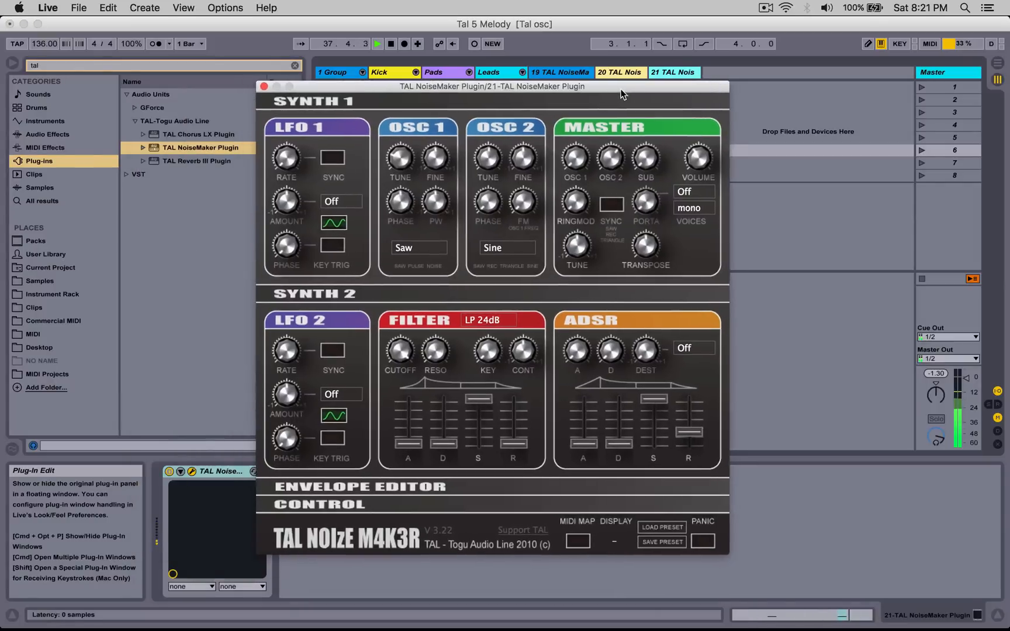
pyautogui.scroll(2, 607, 162)
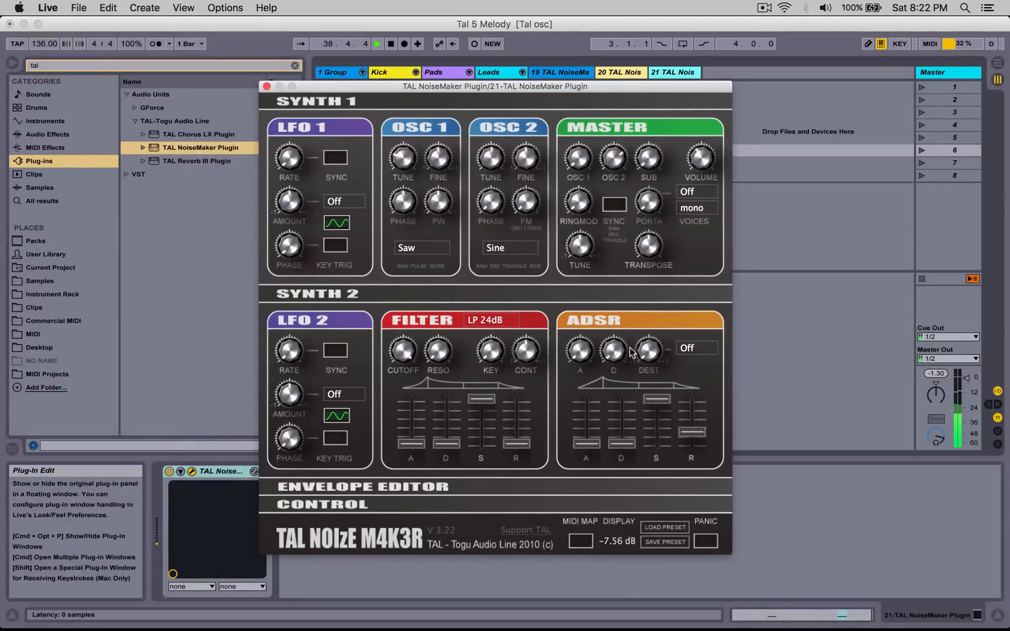
pyautogui.moveTo(567, 88); pyautogui.dragTo(496, 118)
pyautogui.moveTo(620, 455); pyautogui.dragTo(540, 451)
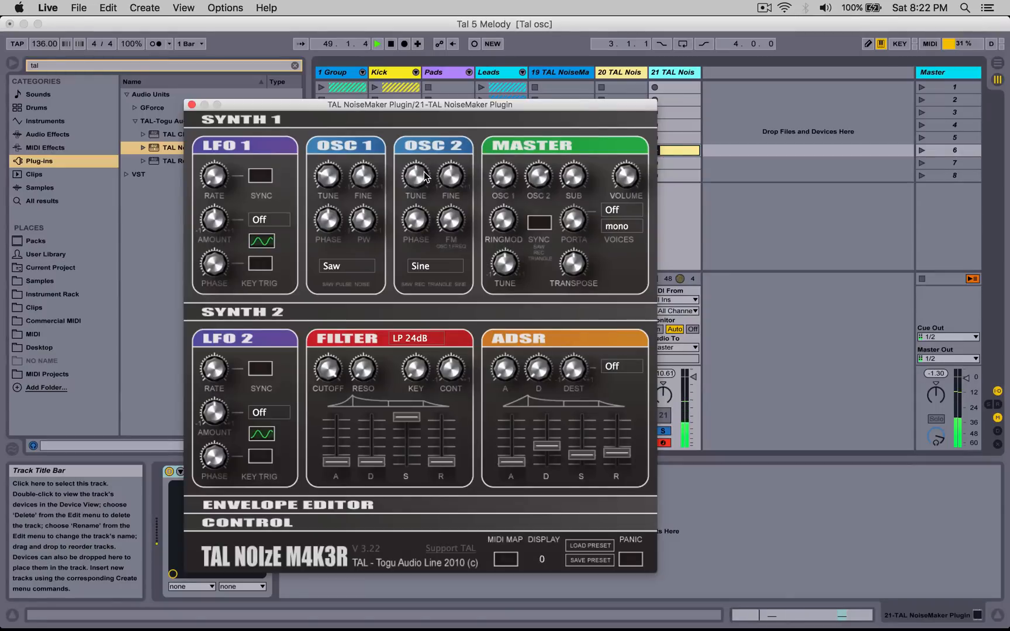
# Step: Tune Osc 2 down to -13 and show the envelope editor in place of Synth 2
pyautogui.moveTo(424, 174); pyautogui.dragTo(411, 222)
pyautogui.click(295, 312)
pyautogui.click(288, 330)
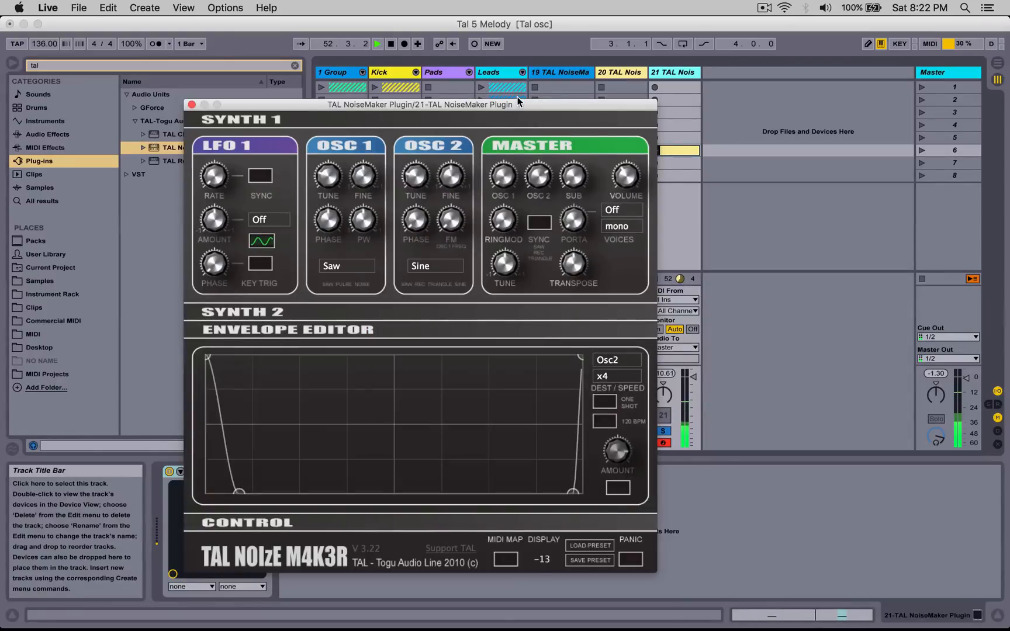
pyautogui.moveTo(517, 101); pyautogui.dragTo(369, 79)
# Step: Raise the NoiseMaker volume to about 6.5 dB with the full mix playing, and solo track 21 again
pyautogui.click(610, 432)
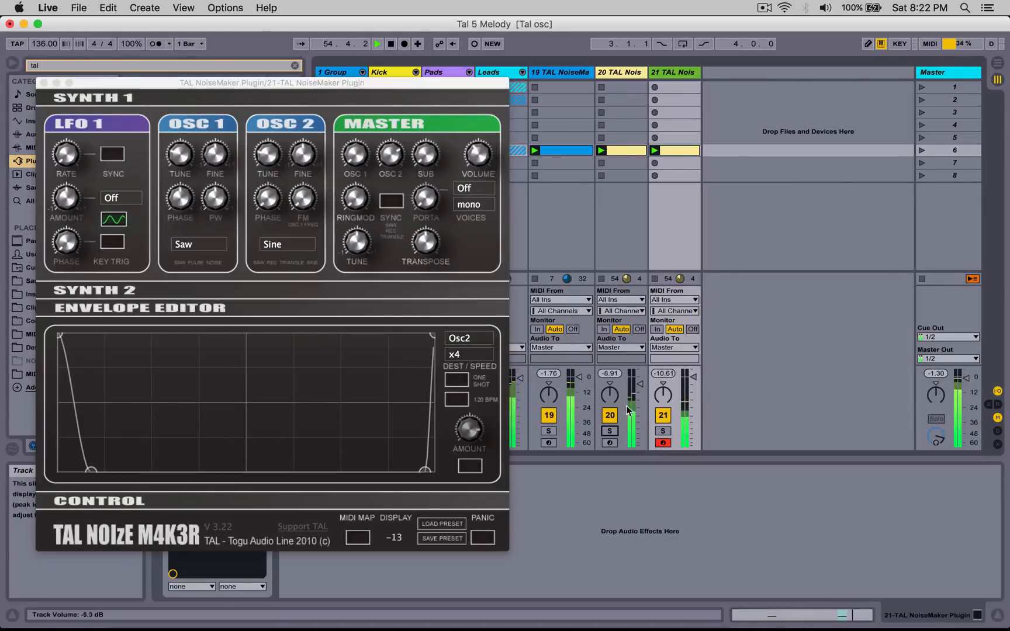
pyautogui.click(472, 107)
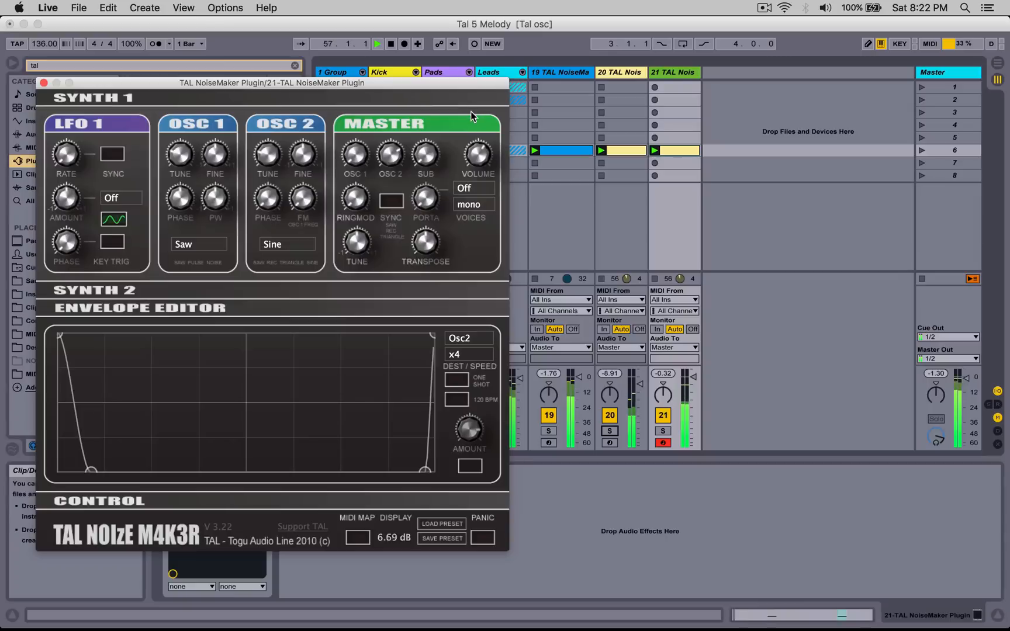
pyautogui.click(662, 431)
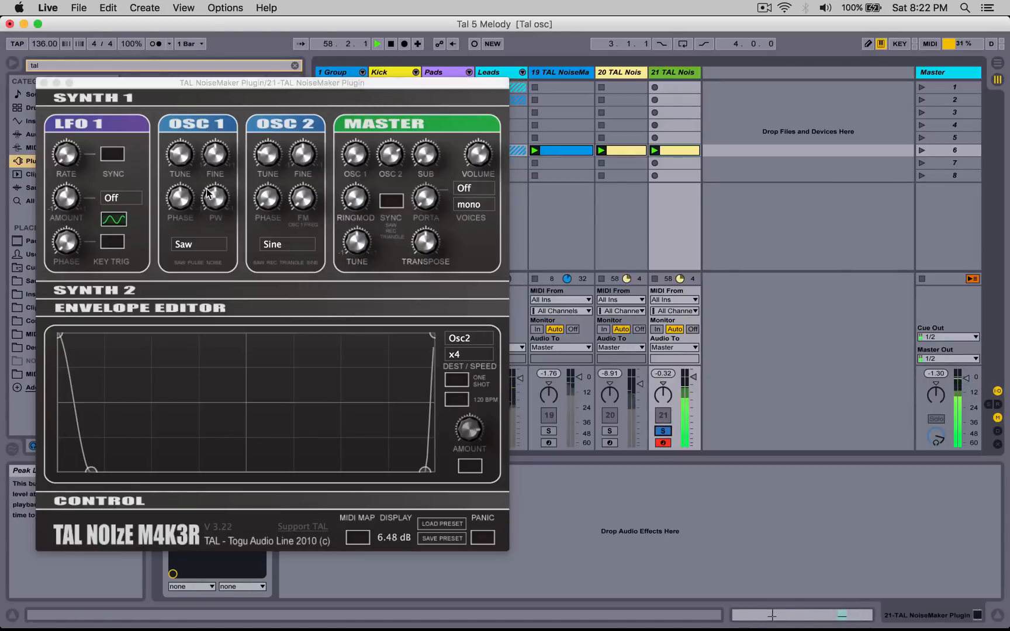
pyautogui.click(45, 81)
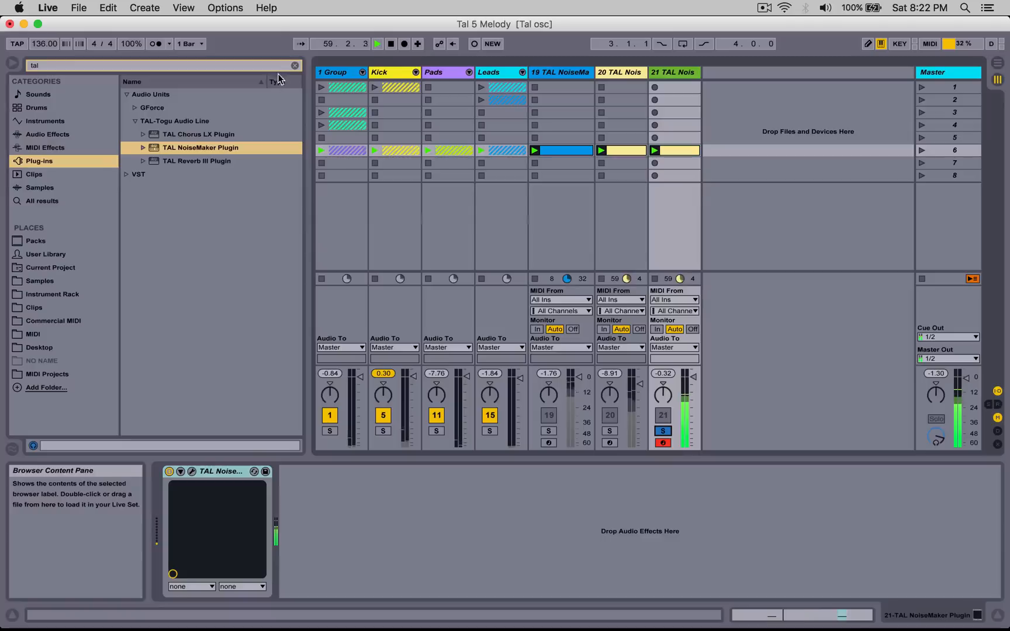
# Step: Add EQ Eight after NoiseMaker on track 21 and set filter 1 to a 12 dB low cut at about 370 Hz
pyautogui.click(294, 65)
pyautogui.click(48, 133)
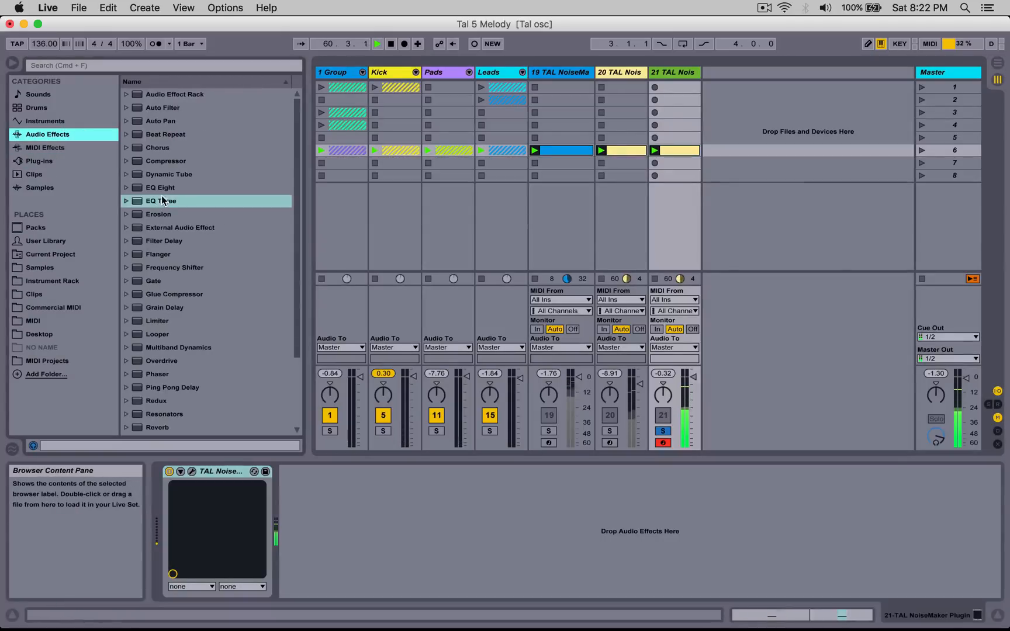
pyautogui.click(163, 200)
pyautogui.moveTo(161, 188); pyautogui.dragTo(310, 518)
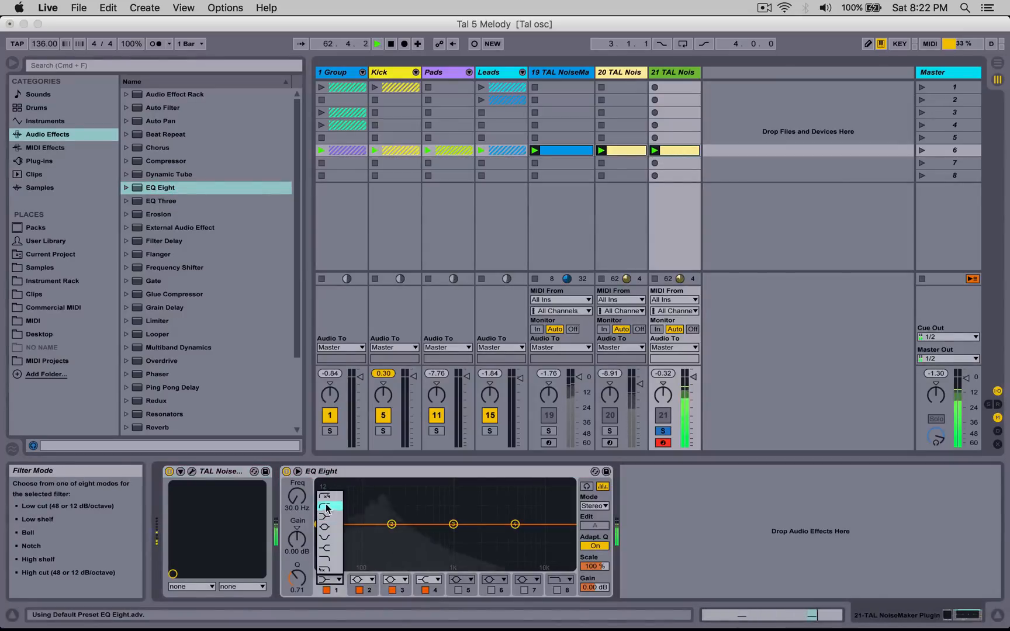
pyautogui.moveTo(392, 535); pyautogui.dragTo(415, 535)
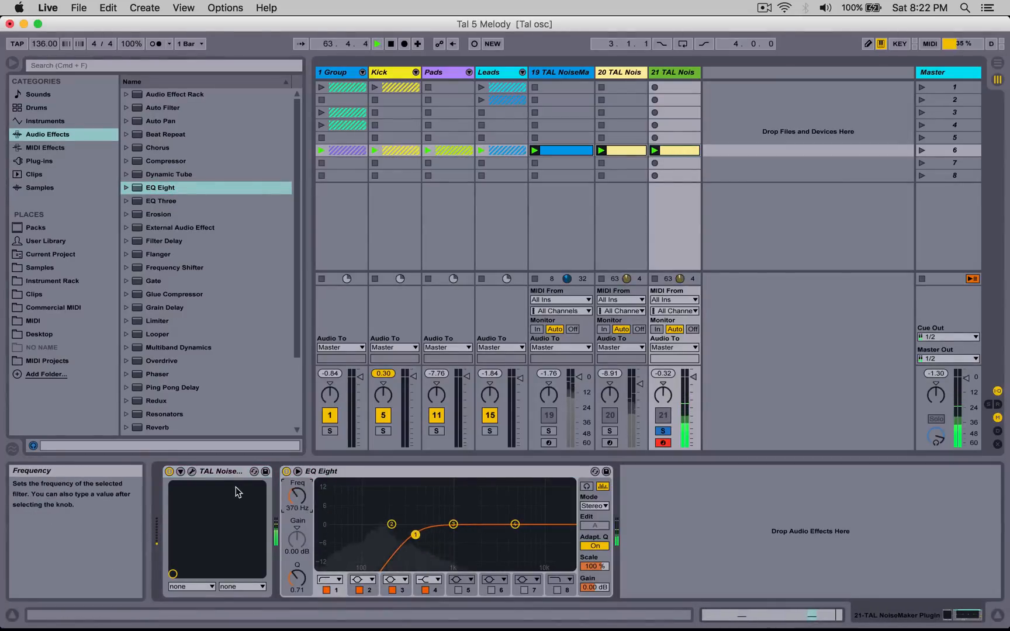
# Step: In track 21's NoiseMaker, set the filter drive to about 0.36 and the Osc 1 waveform to Noise
pyautogui.click(193, 471)
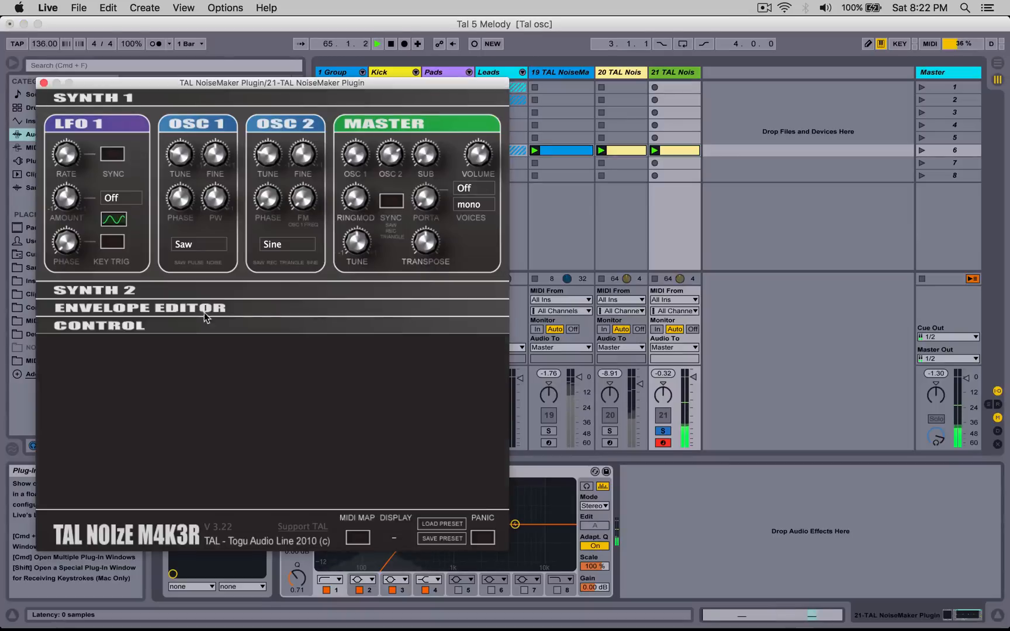
pyautogui.click(189, 328)
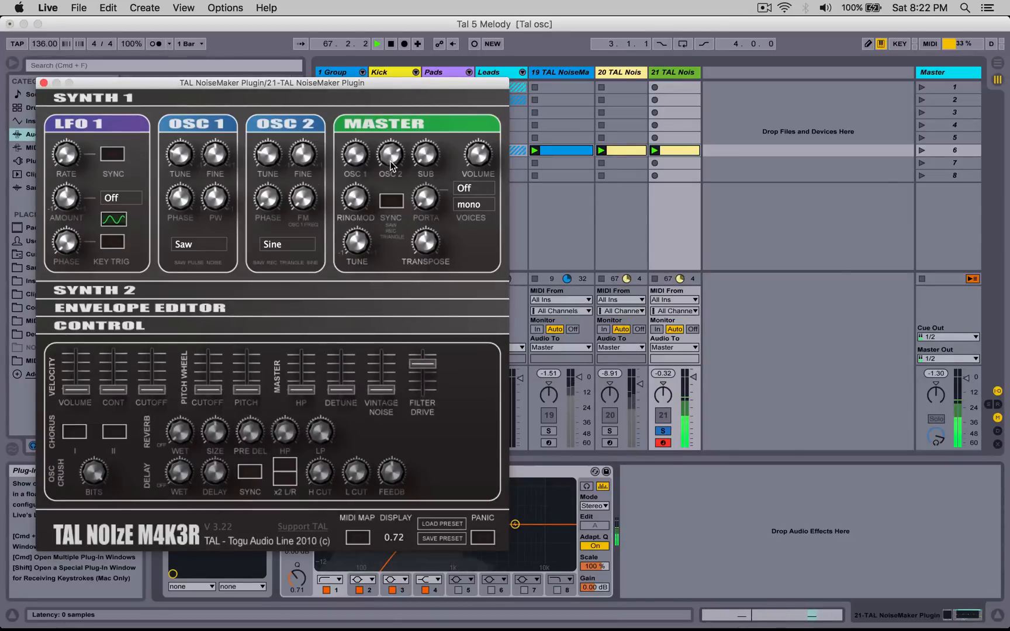
pyautogui.moveTo(418, 374); pyautogui.dragTo(418, 405)
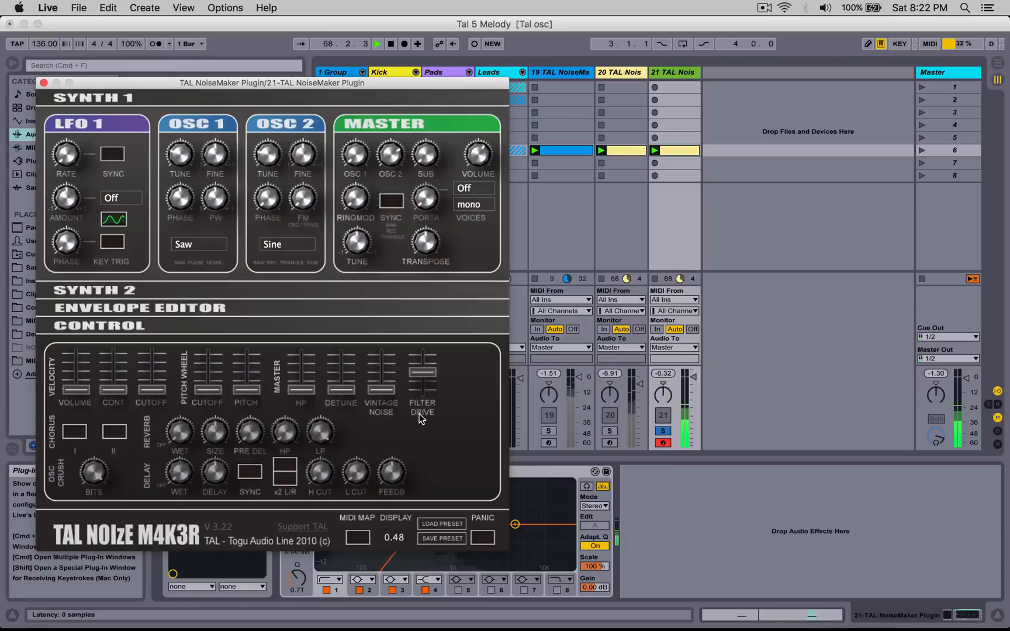
pyautogui.click(215, 243)
pyautogui.click(202, 287)
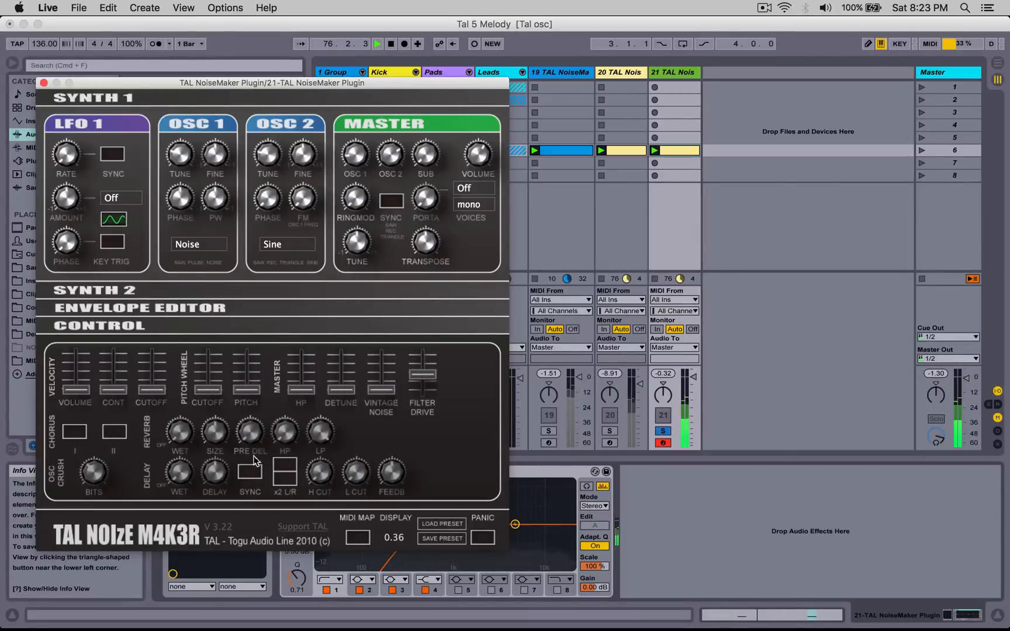
pyautogui.click(44, 83)
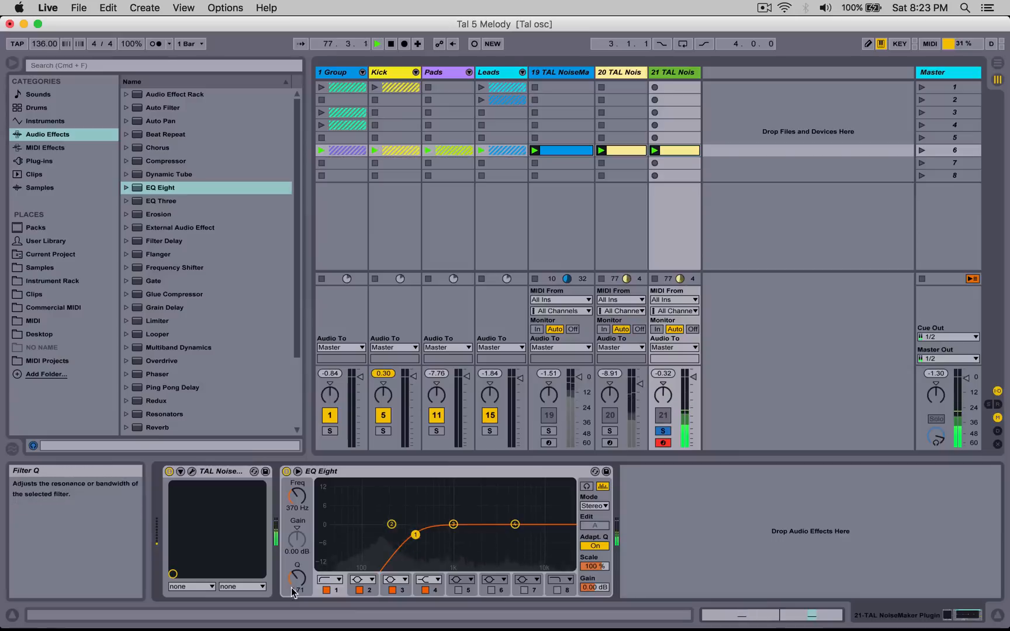
# Step: Switch EQ Eight's filter 1 to the 48 dB low cut and boost filter 3 by about 2.11 dB at 1.00 kHz
pyautogui.click(330, 579)
pyautogui.click(330, 496)
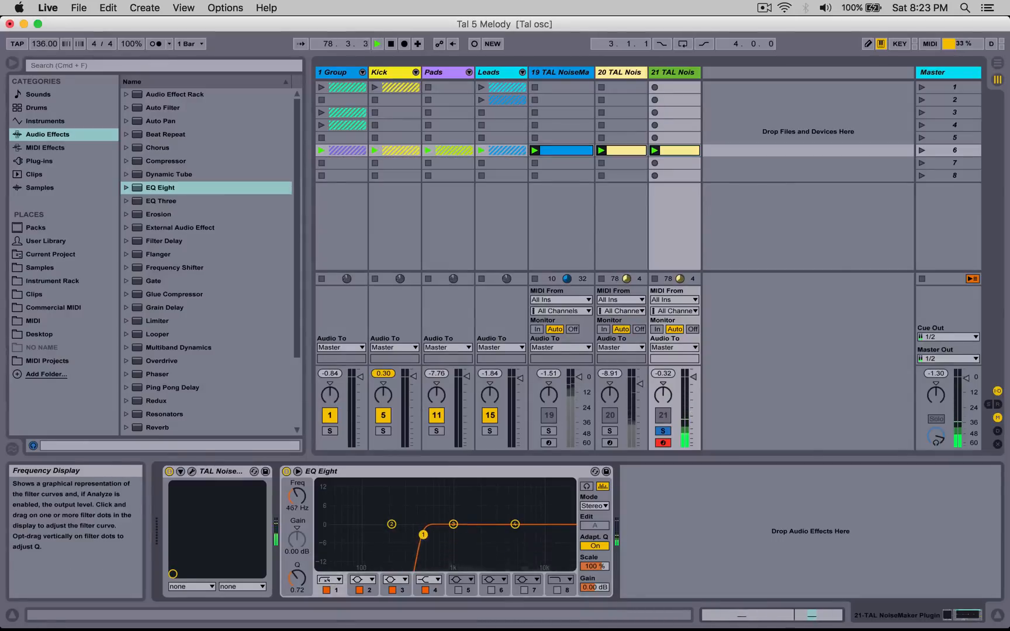
pyautogui.moveTo(453, 524)
pyautogui.mouseDown()
pyautogui.moveTo(453, 514)
pyautogui.moveTo(463, 517)
pyautogui.mouseUp()
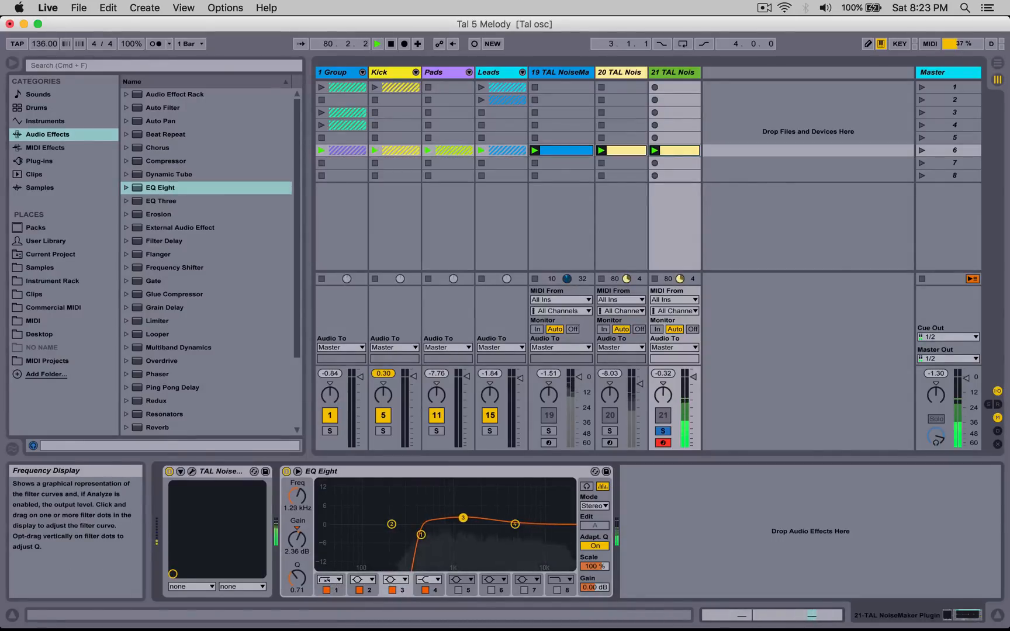
# Step: Unsolo track 21, compare the mix with it muted and unmuted, and set EQ Eight's output gain to 5.25 dB
pyautogui.click(657, 431)
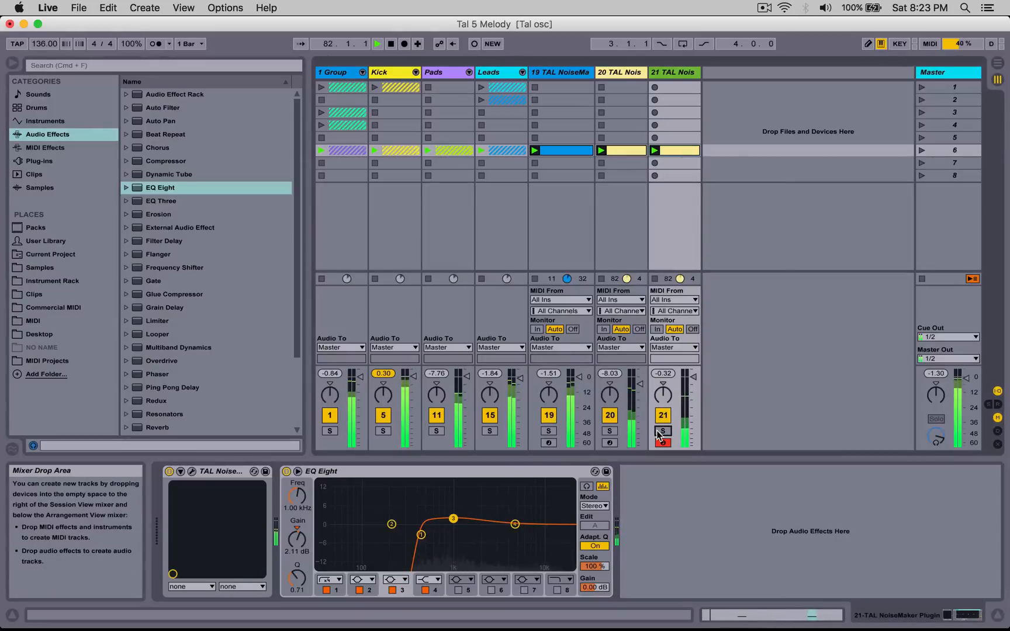
pyautogui.click(662, 415)
pyautogui.click(663, 416)
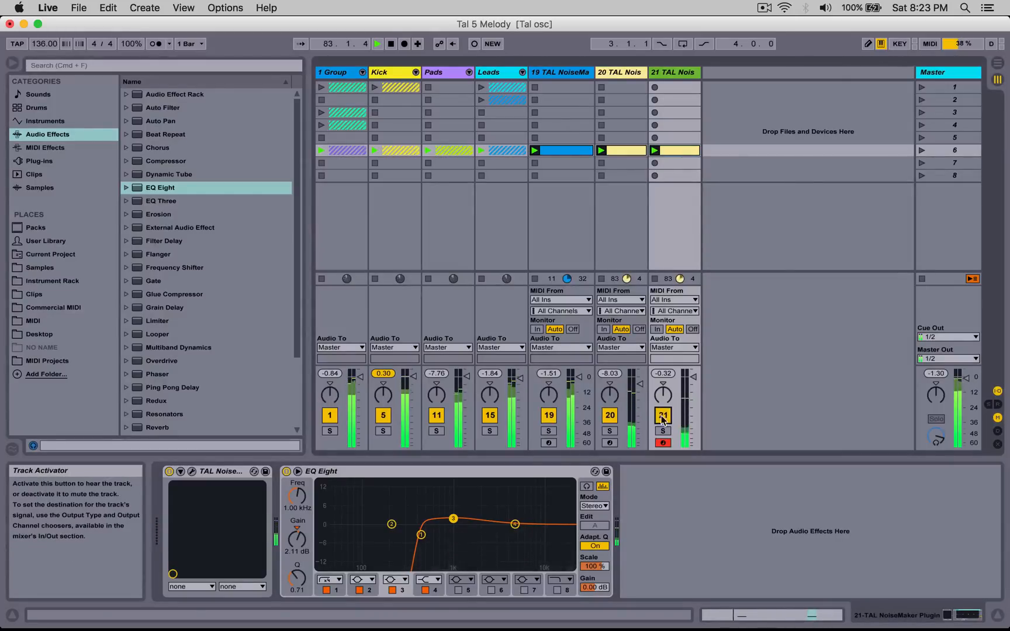
pyautogui.moveTo(595, 587)
pyautogui.mouseDown()
pyautogui.moveTo(594, 561)
pyautogui.moveTo(594, 597)
pyautogui.mouseUp()
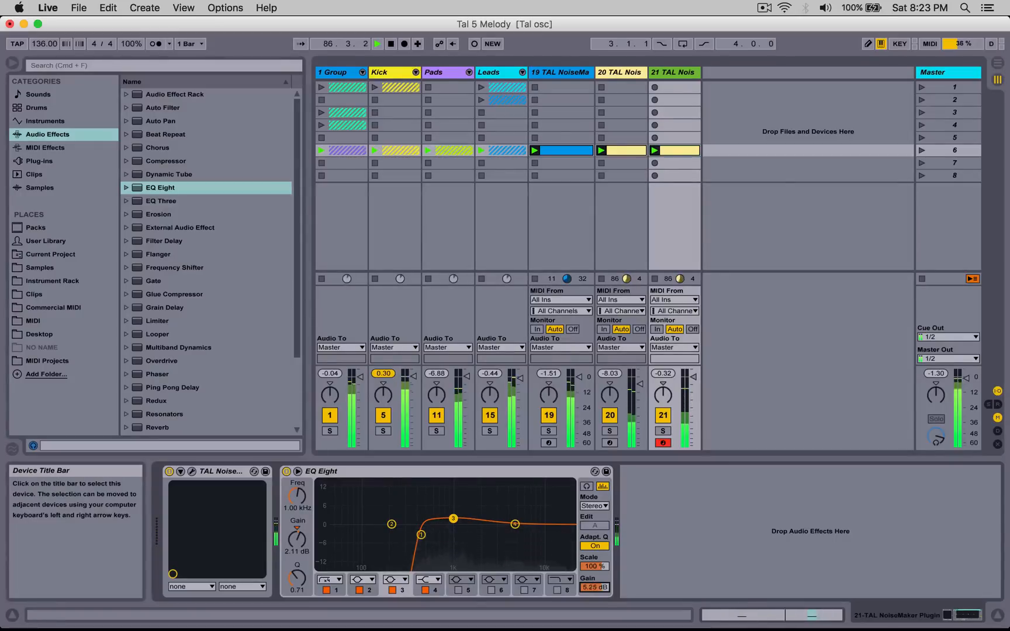
# Step: Try an extra C#2 note at 1.2.4 in track 21's clip and remove it again
pyautogui.doubleClick(670, 150)
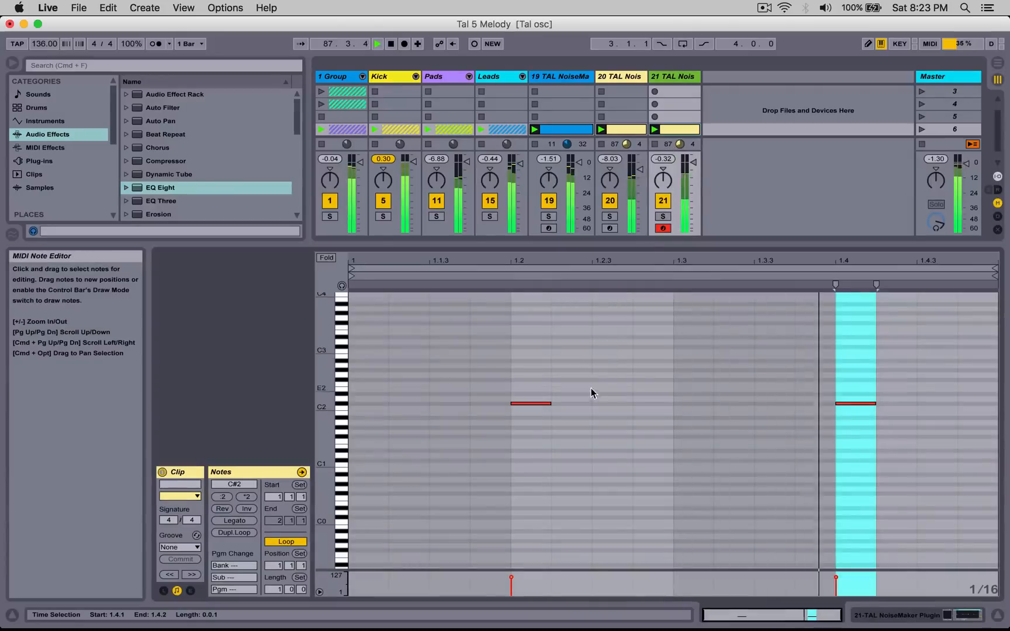
pyautogui.doubleClick(636, 404)
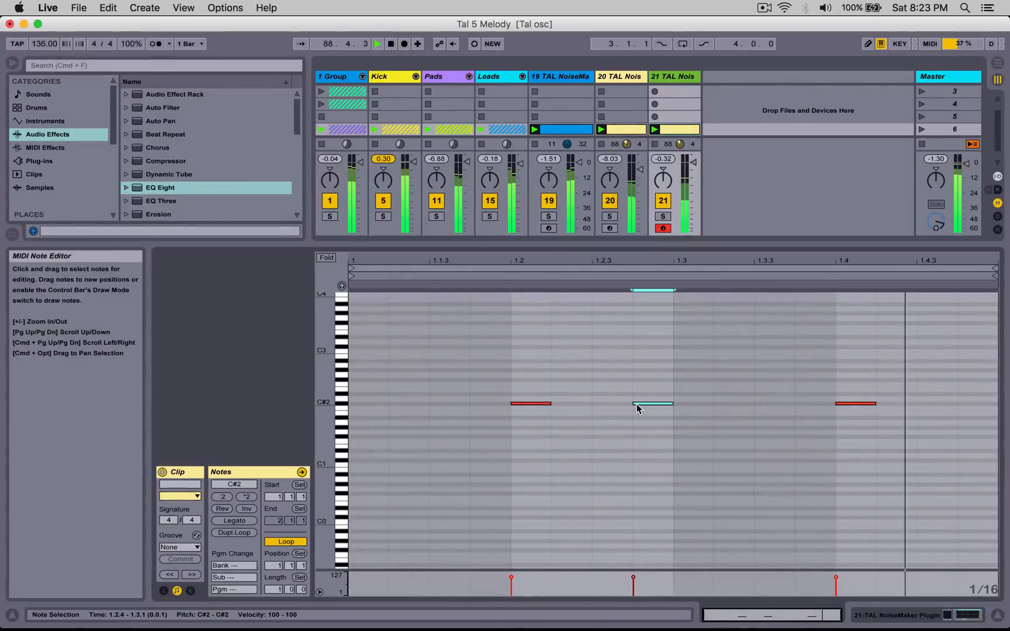
pyautogui.doubleClick(637, 403)
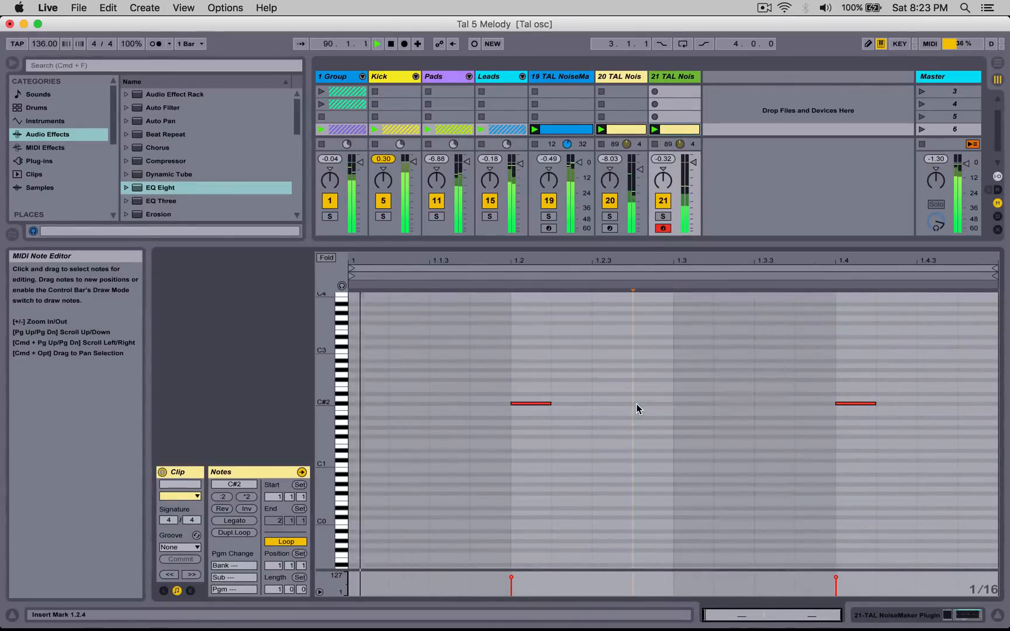
pyautogui.hotkey('shift', 'Tab')
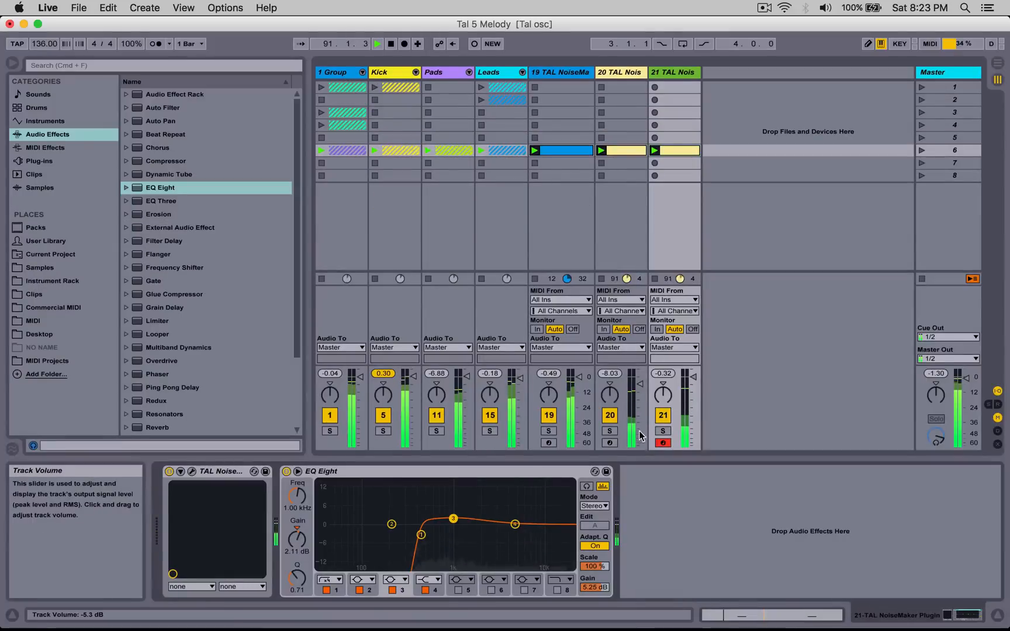
# Step: Group the two percussion tracks 20 and 21, name the group Snare and fold it
pyautogui.click(620, 70)
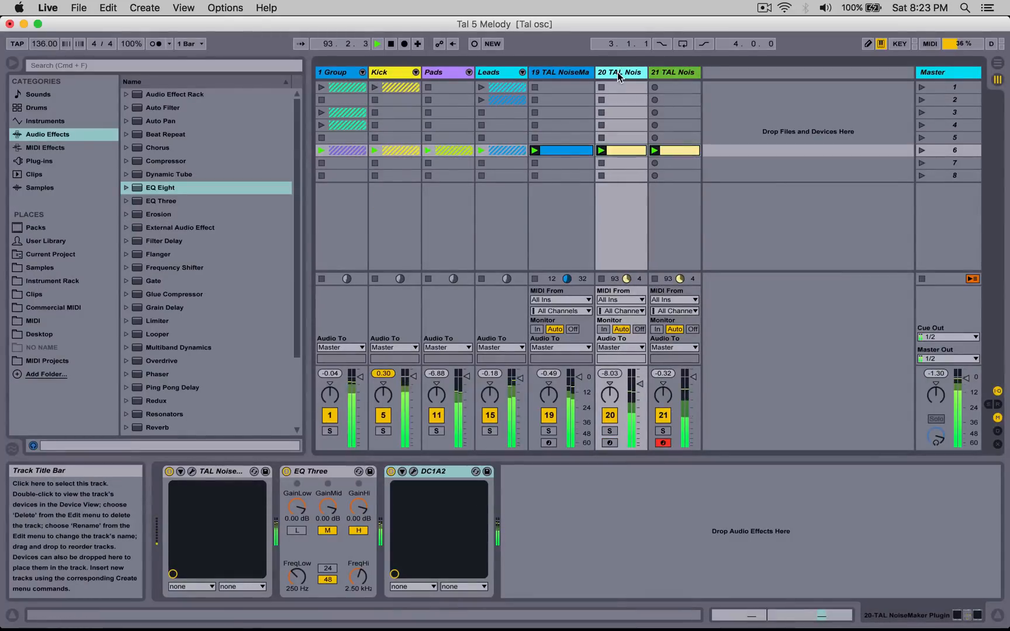
pyautogui.click(668, 74)
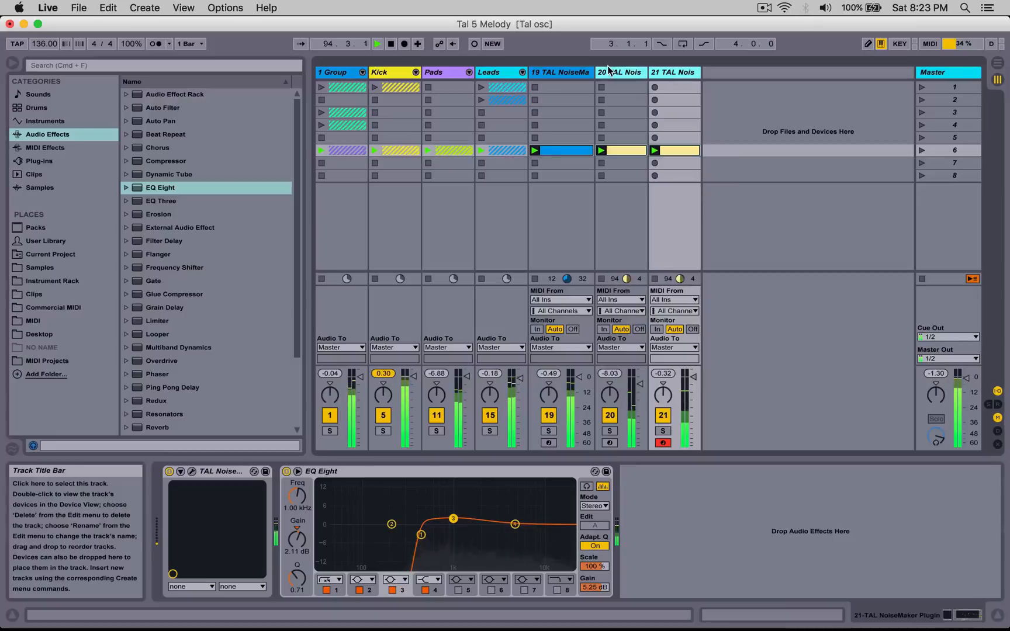
pyautogui.press('super+g')
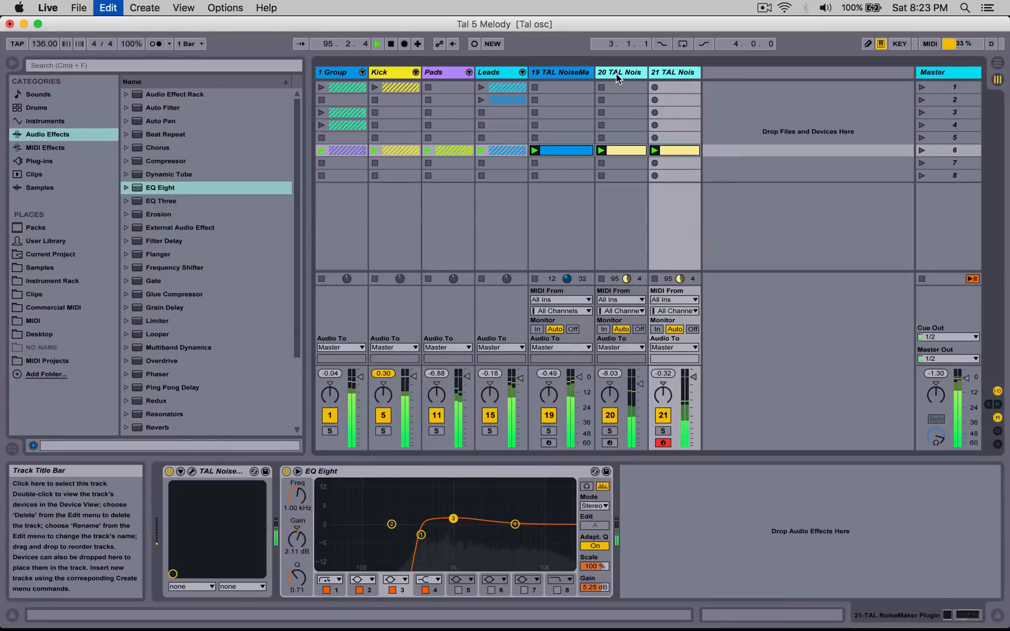
pyautogui.press('super+r')
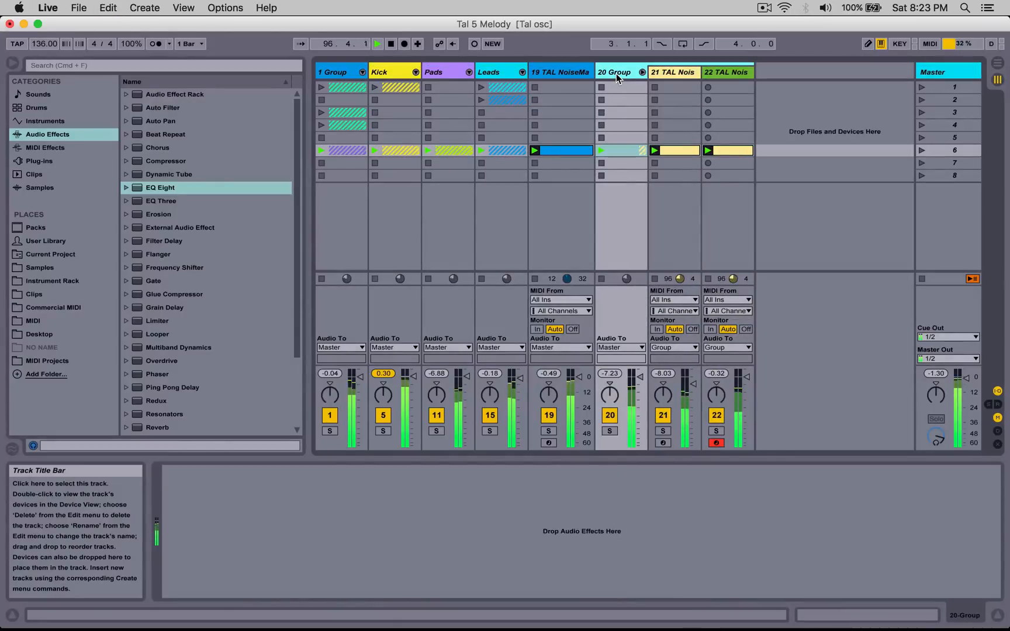
pyautogui.write('S')
pyautogui.write('n')
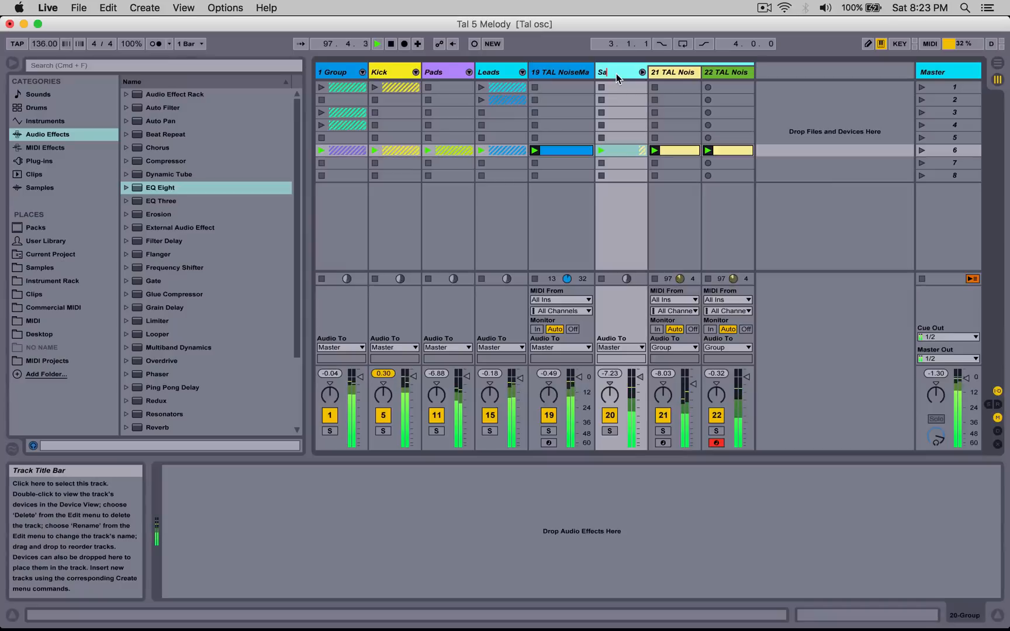
pyautogui.write('are')
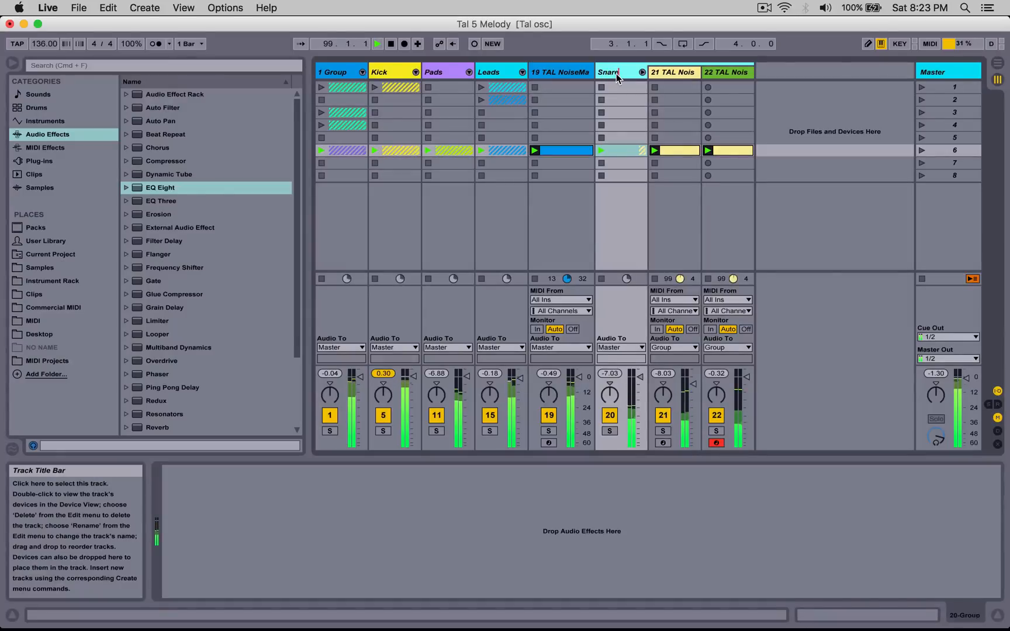
pyautogui.press('Return')
pyautogui.click(641, 72)
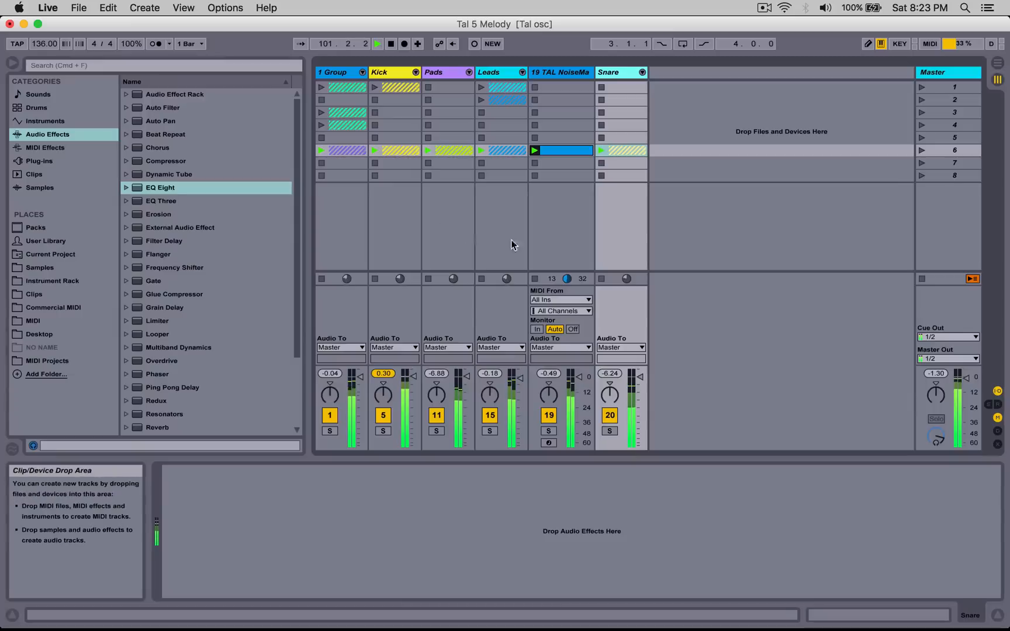
# Step: Search the plug-ins for "tal" and load TAL NoiseMaker onto a new track beside the Snare group
pyautogui.click(100, 66)
pyautogui.write('tal')
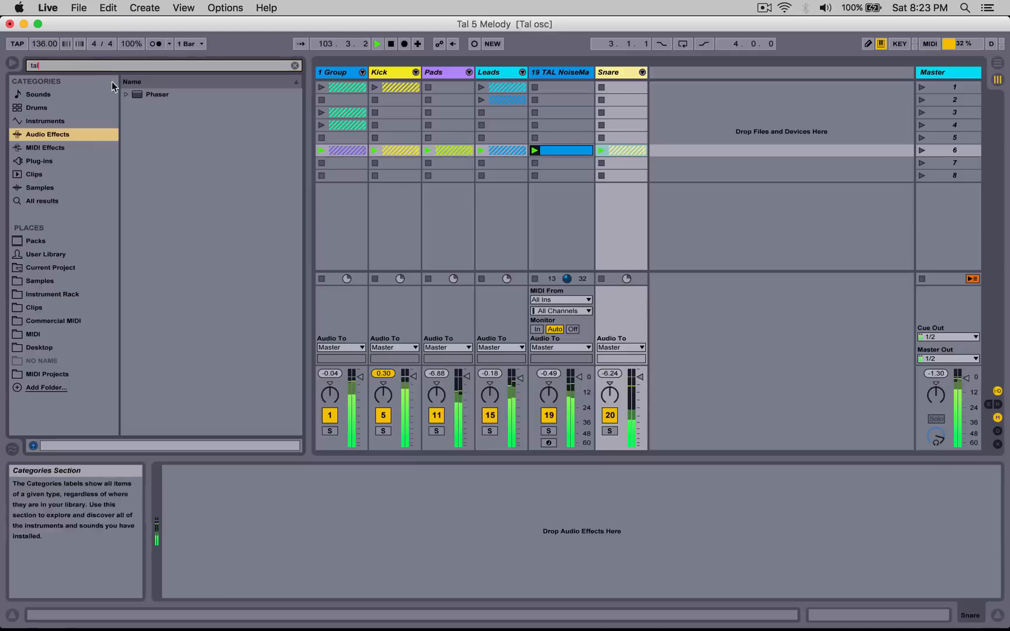
pyautogui.click(58, 159)
pyautogui.click(131, 148)
pyautogui.moveTo(179, 147); pyautogui.dragTo(686, 107)
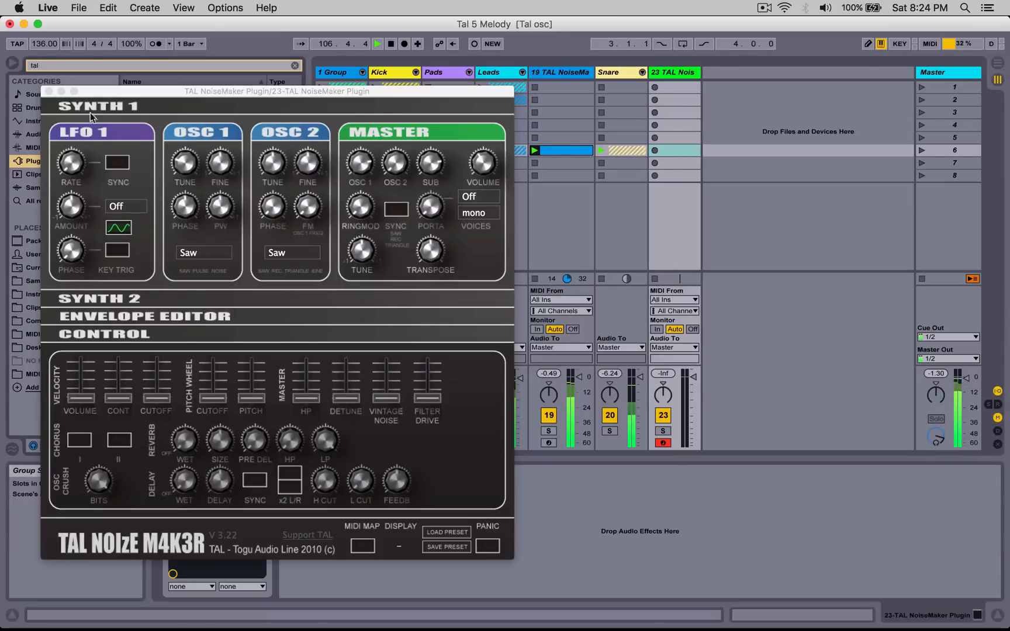
# Step: Set track 23's TAL NoiseMaker oscillator 1 to Noise and close the plug-in window
pyautogui.click(203, 252)
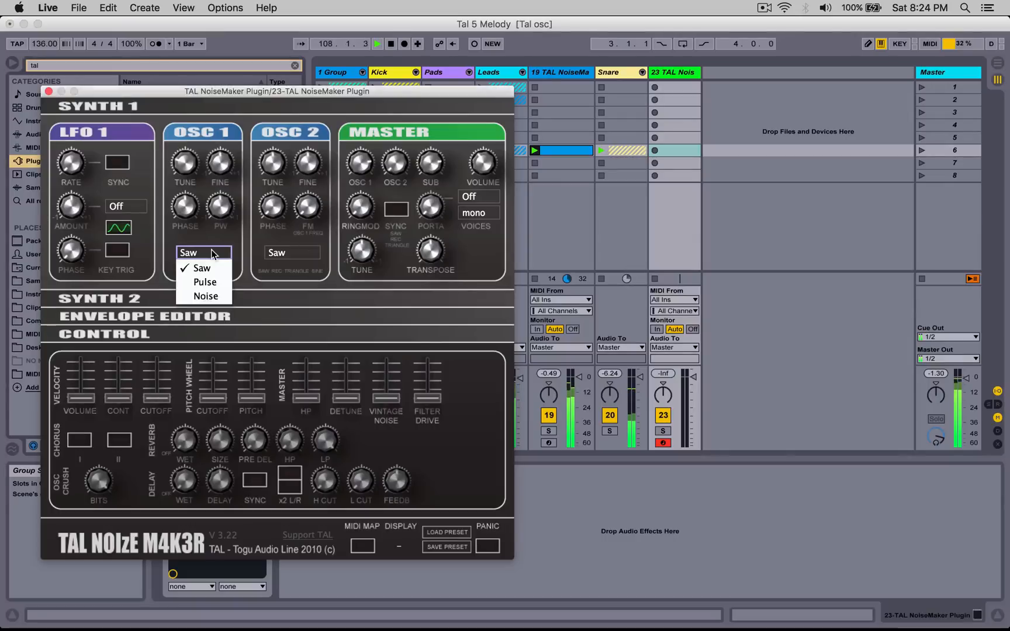
pyautogui.click(205, 296)
pyautogui.click(48, 91)
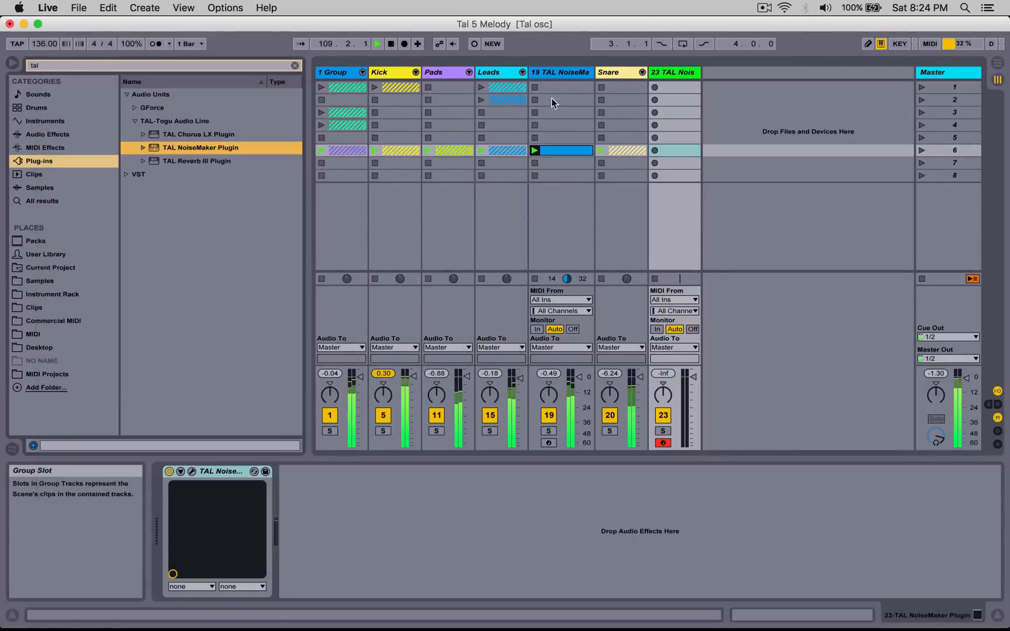
# Step: Create a one-bar clip on track 23 in scene 6 with E2 sixteenth notes at 1.1.3, 1.2.3, 1.3.3 and 1.4.3, and launch it
pyautogui.doubleClick(674, 151)
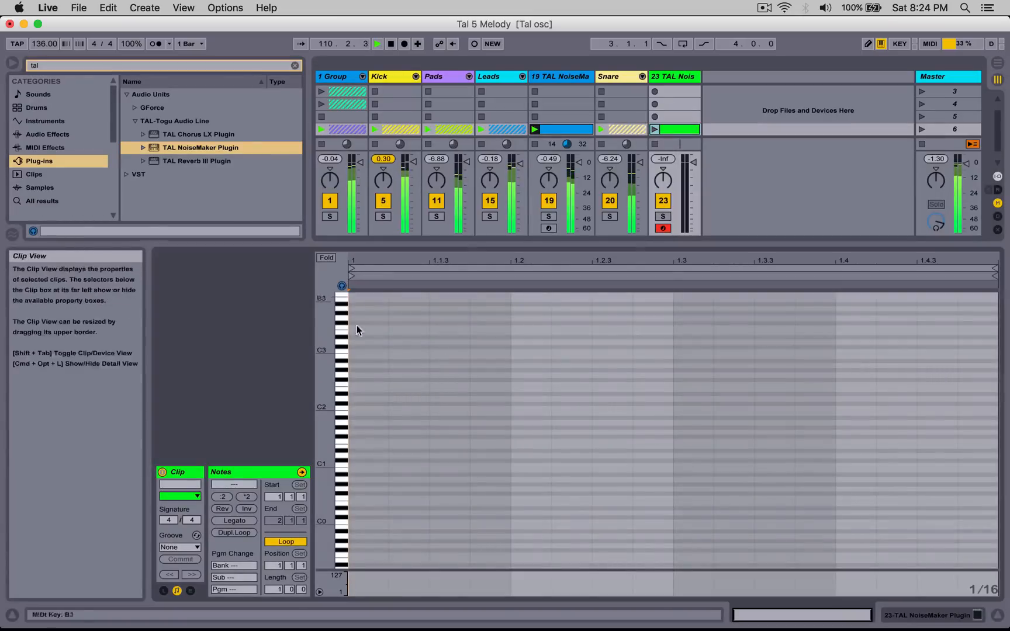
pyautogui.doubleClick(447, 390)
pyautogui.doubleClick(609, 390)
pyautogui.doubleClick(763, 389)
pyautogui.doubleClick(933, 390)
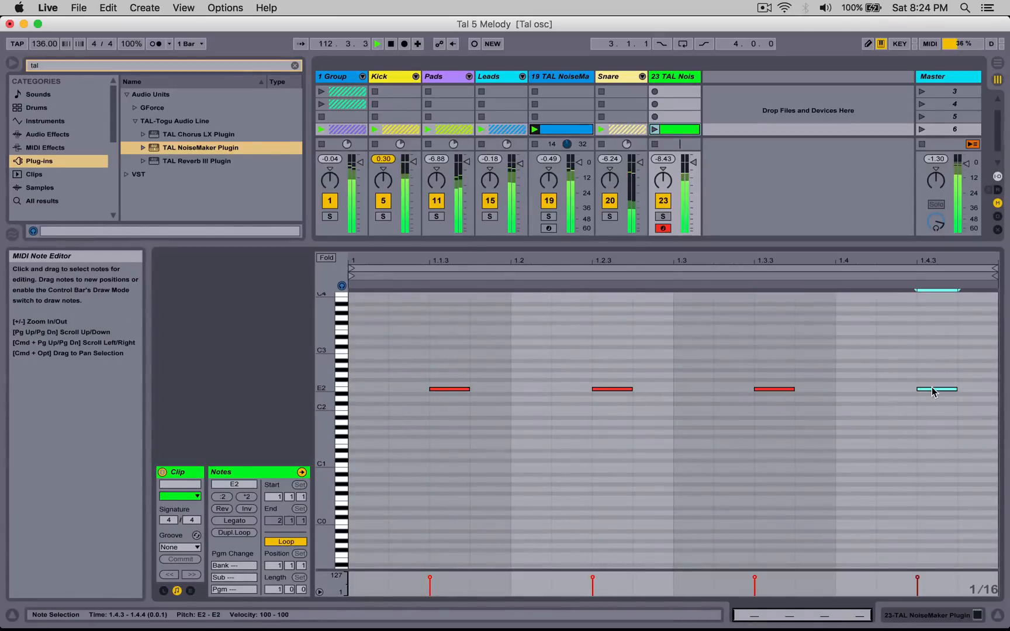
pyautogui.hotkey('shift', 'Tab')
pyautogui.click(191, 471)
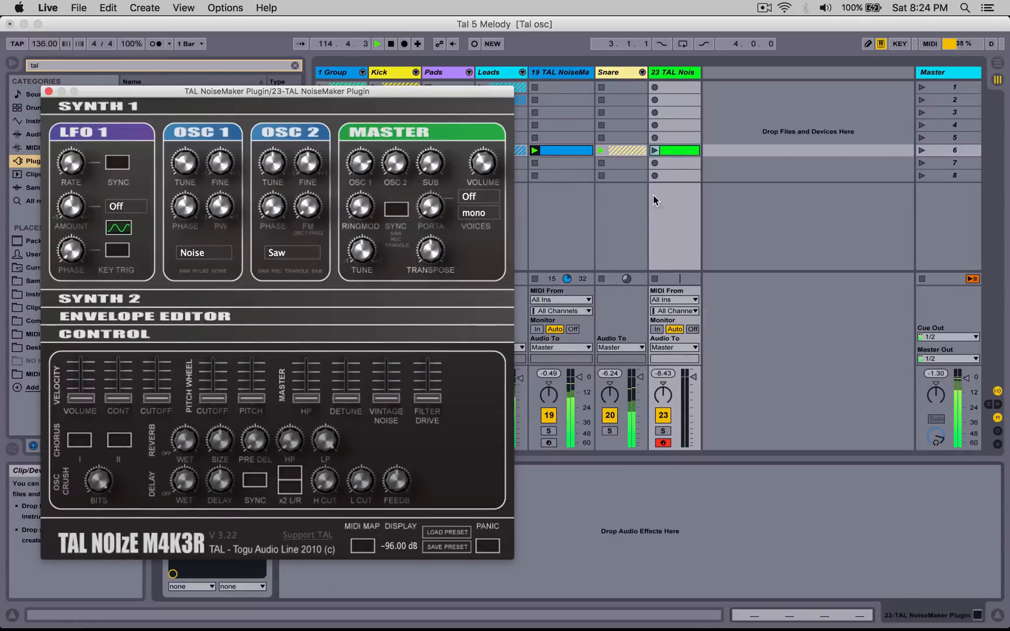
pyautogui.click(654, 150)
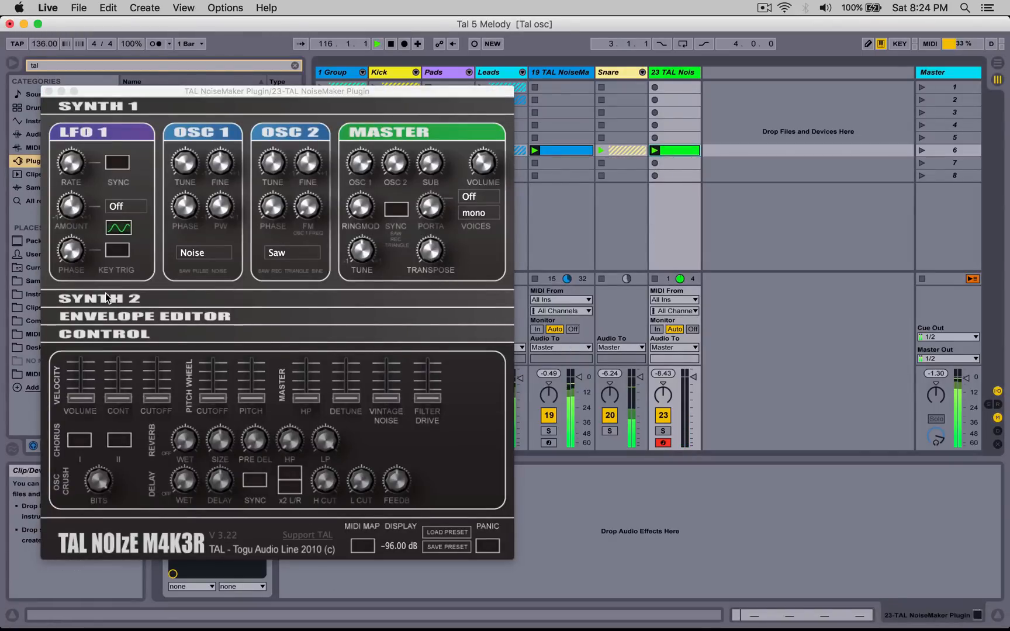
# Step: Shape the NoiseMaker amp envelope with a low sustain, a raised release and a decay of about 0.38
pyautogui.click(105, 298)
pyautogui.moveTo(443, 436); pyautogui.dragTo(434, 525)
pyautogui.moveTo(405, 433); pyautogui.dragTo(408, 395)
pyautogui.moveTo(437, 457); pyautogui.dragTo(436, 458)
pyautogui.moveTo(463, 449); pyautogui.dragTo(464, 377)
pyautogui.moveTo(405, 434)
pyautogui.mouseDown()
pyautogui.moveTo(406, 402)
pyautogui.moveTo(436, 463)
pyautogui.moveTo(409, 447)
pyautogui.mouseUp()
# Step: Set the NoiseMaker filter to HP 12dB and fine-tune the amp envelope's decay and release
pyautogui.click(271, 327)
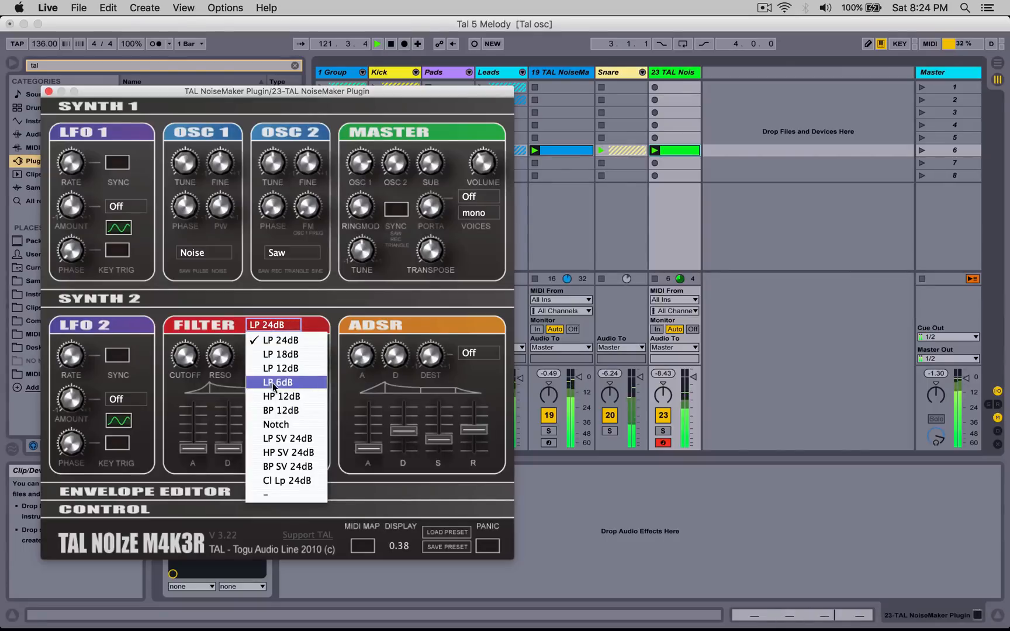
pyautogui.click(270, 395)
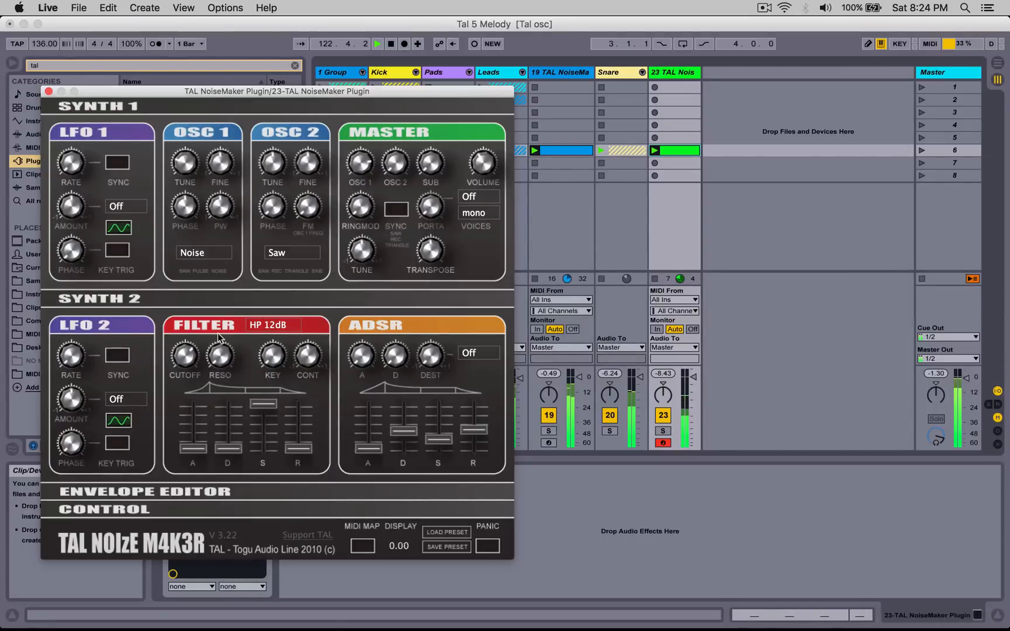
pyautogui.moveTo(472, 431); pyautogui.dragTo(474, 451)
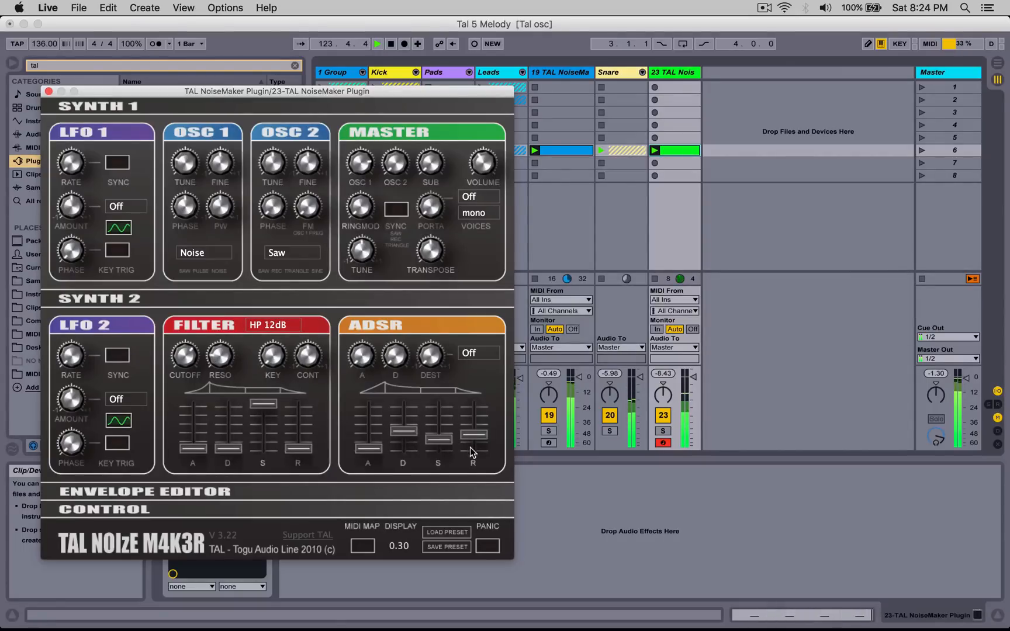
pyautogui.moveTo(410, 433); pyautogui.dragTo(411, 441)
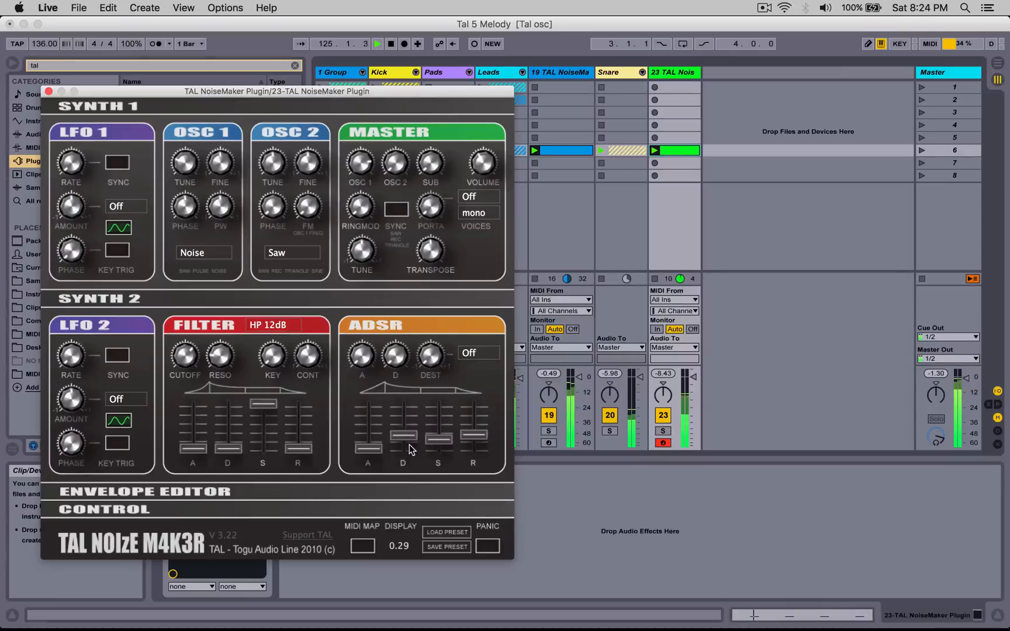
pyautogui.moveTo(399, 421)
pyautogui.mouseDown()
pyautogui.moveTo(399, 409)
pyautogui.moveTo(399, 432)
pyautogui.mouseUp()
pyautogui.moveTo(467, 427); pyautogui.dragTo(469, 411)
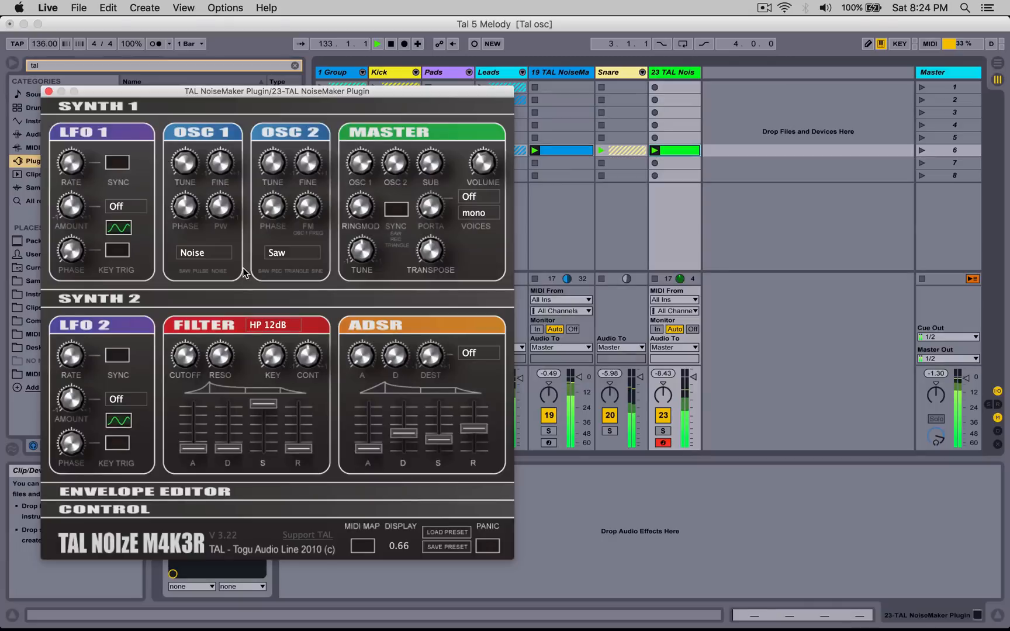
pyautogui.click(49, 92)
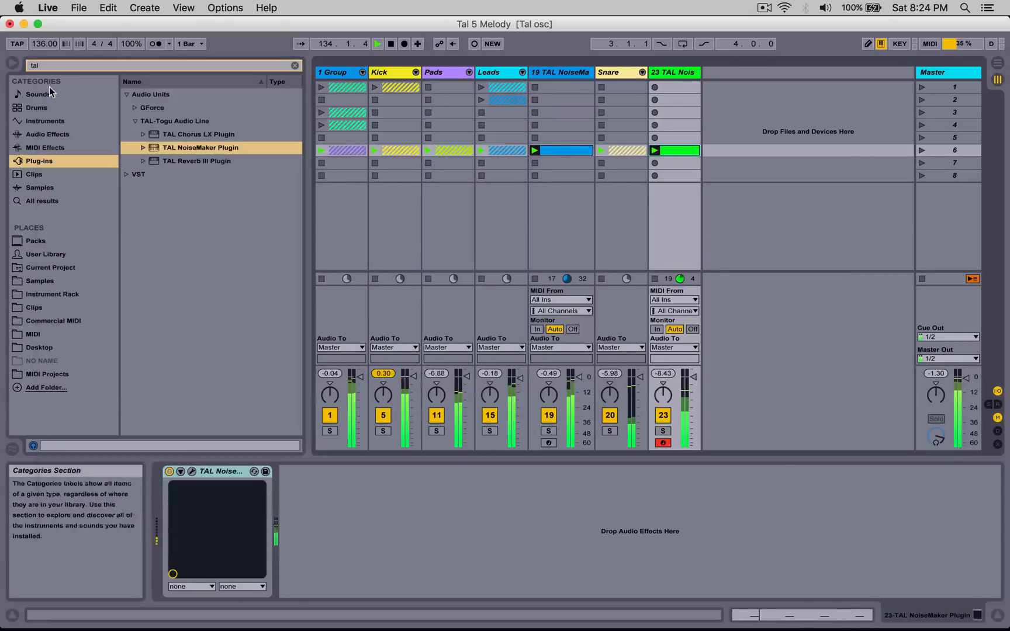
# Step: Add Simple Delay after NoiseMaker on track 23 with 4 sixteenths on the left channel and 3 on the right
pyautogui.click(295, 65)
pyautogui.click(44, 136)
pyautogui.scroll(-5, 189, 331)
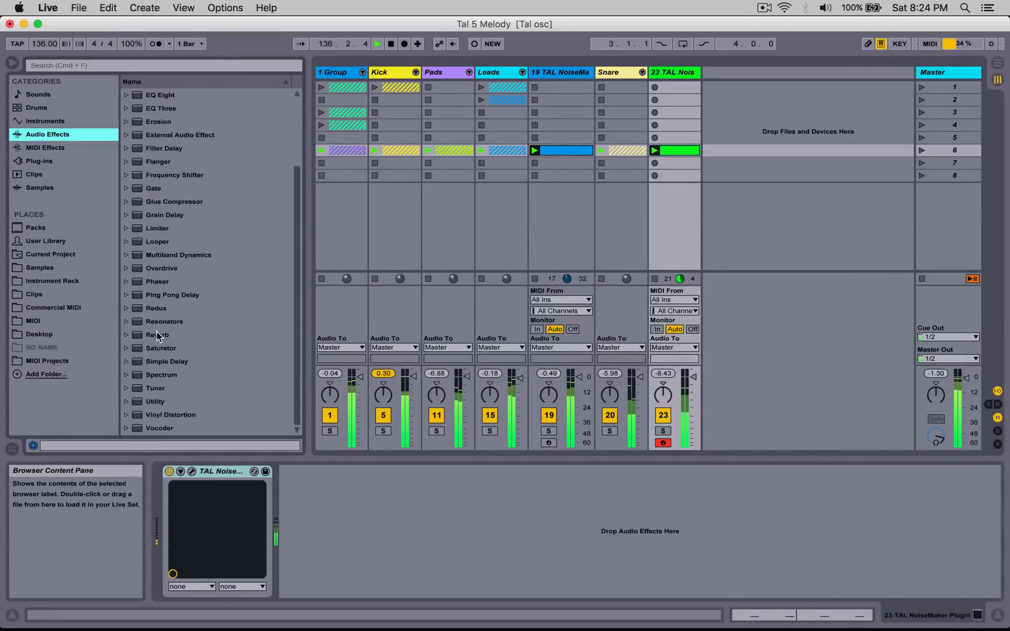
pyautogui.moveTo(165, 361); pyautogui.dragTo(323, 497)
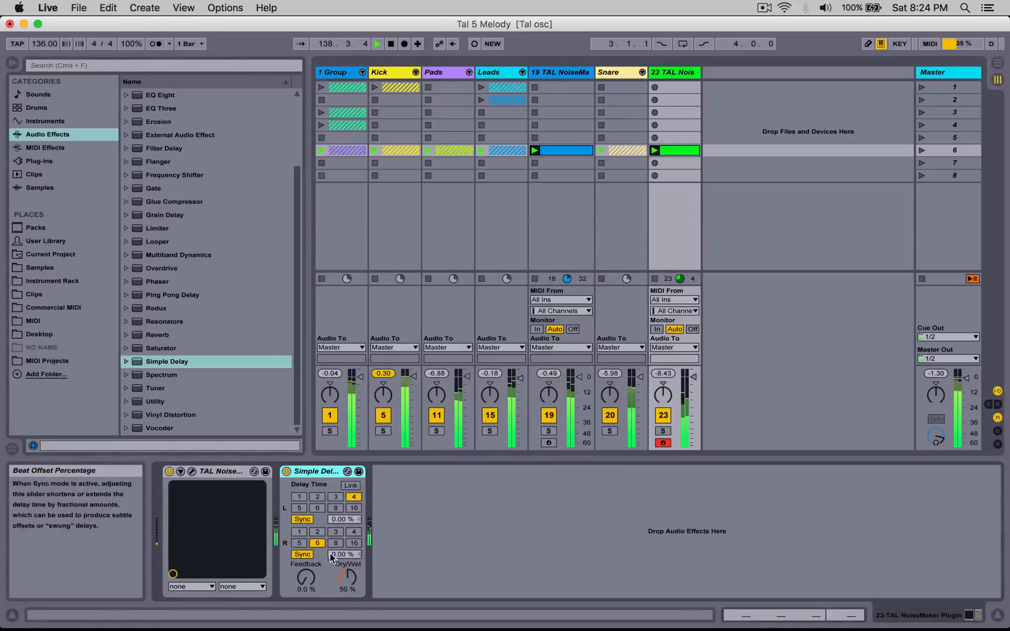
pyautogui.click(336, 531)
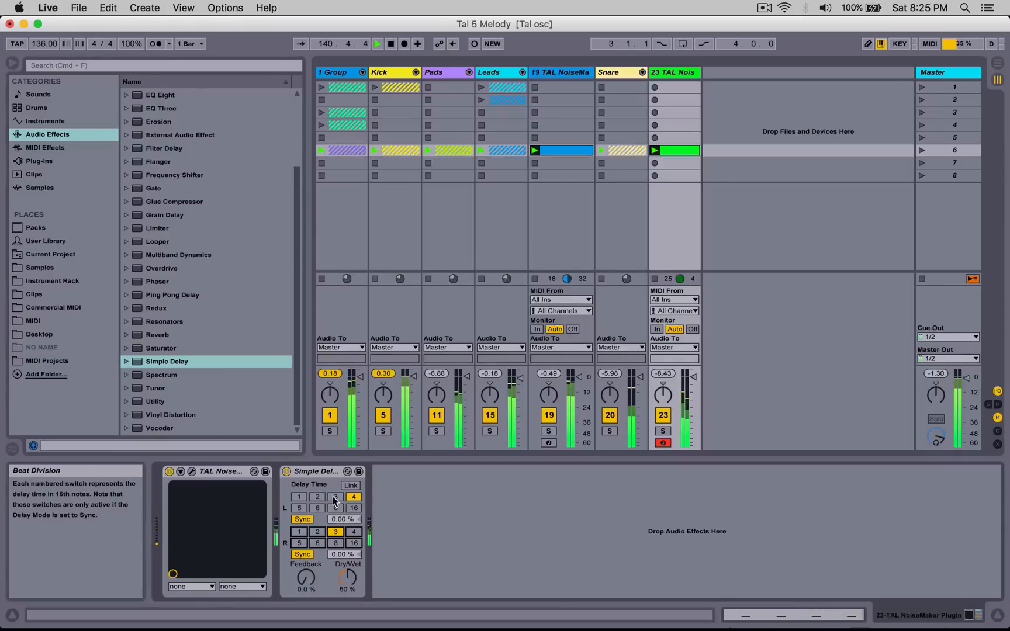
pyautogui.click(336, 498)
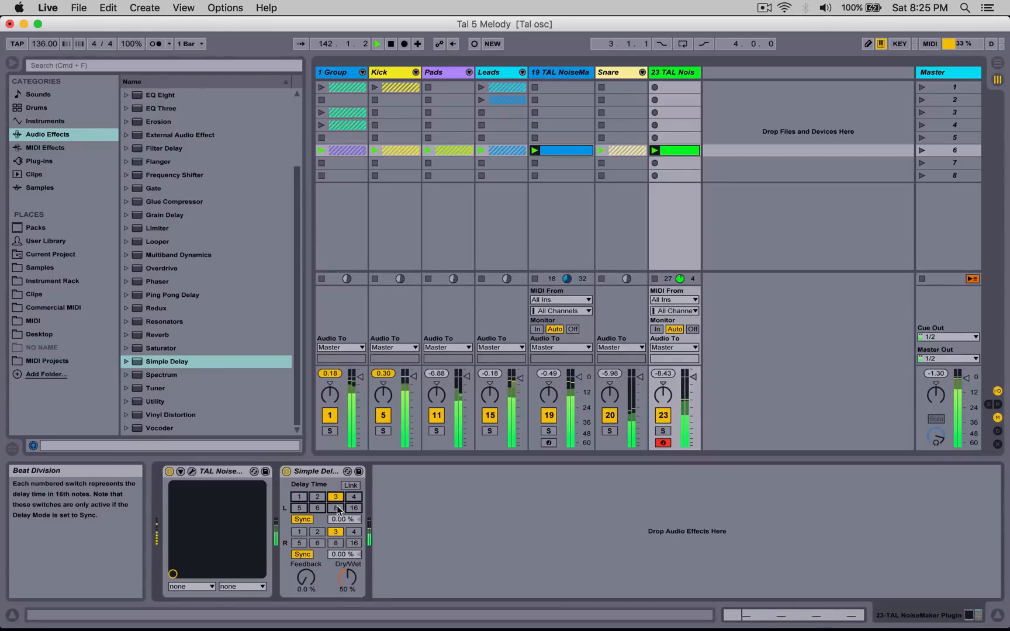
pyautogui.click(354, 496)
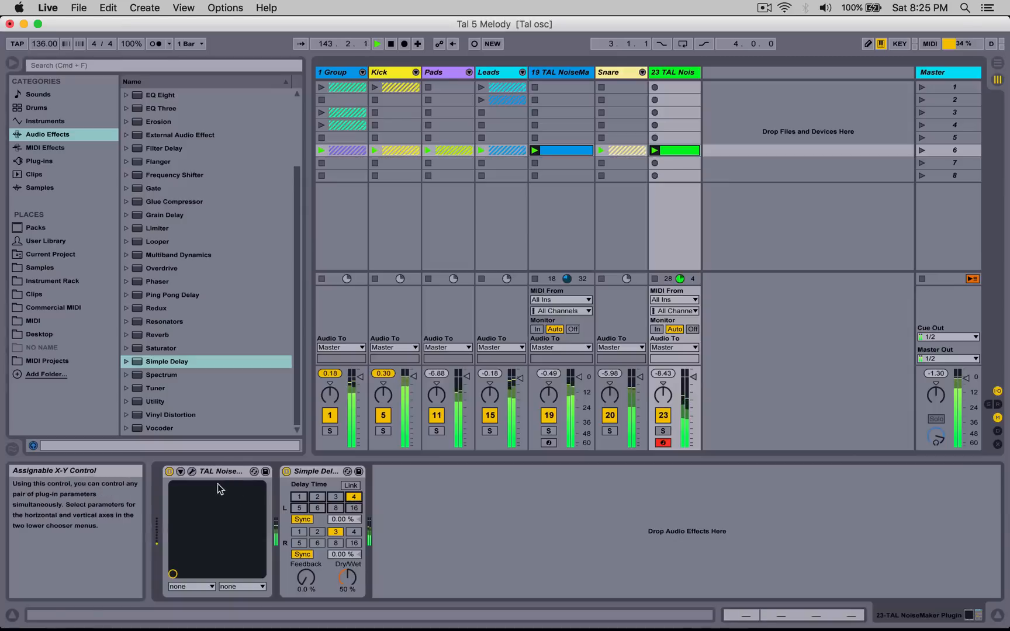
# Step: Turn on NoiseMaker's chorus II, raise the amp envelope's attack slightly and set its release to 0.19
pyautogui.click(191, 471)
pyautogui.click(130, 511)
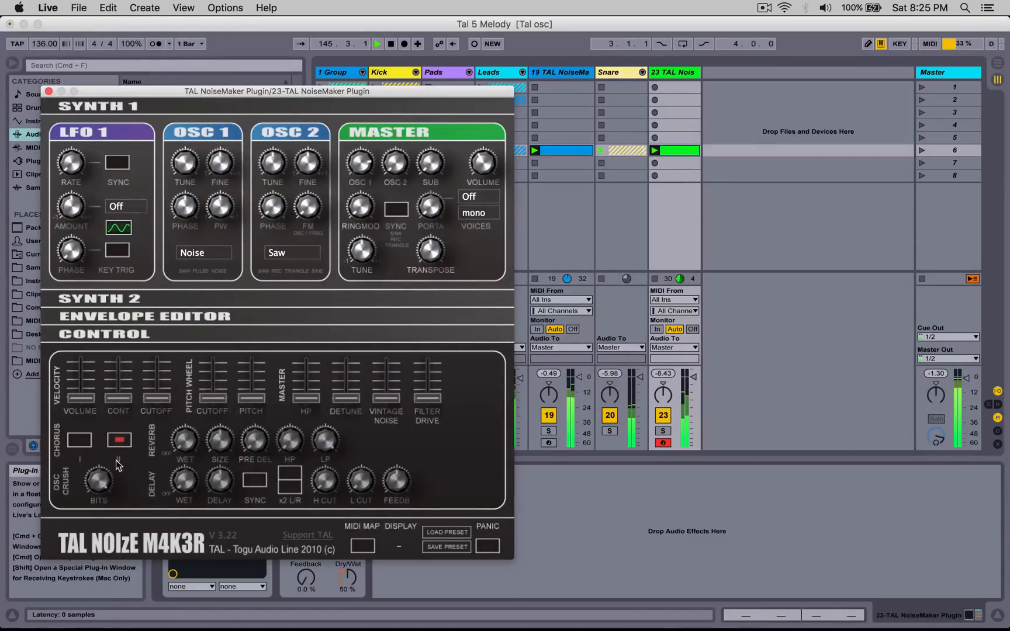
pyautogui.click(199, 321)
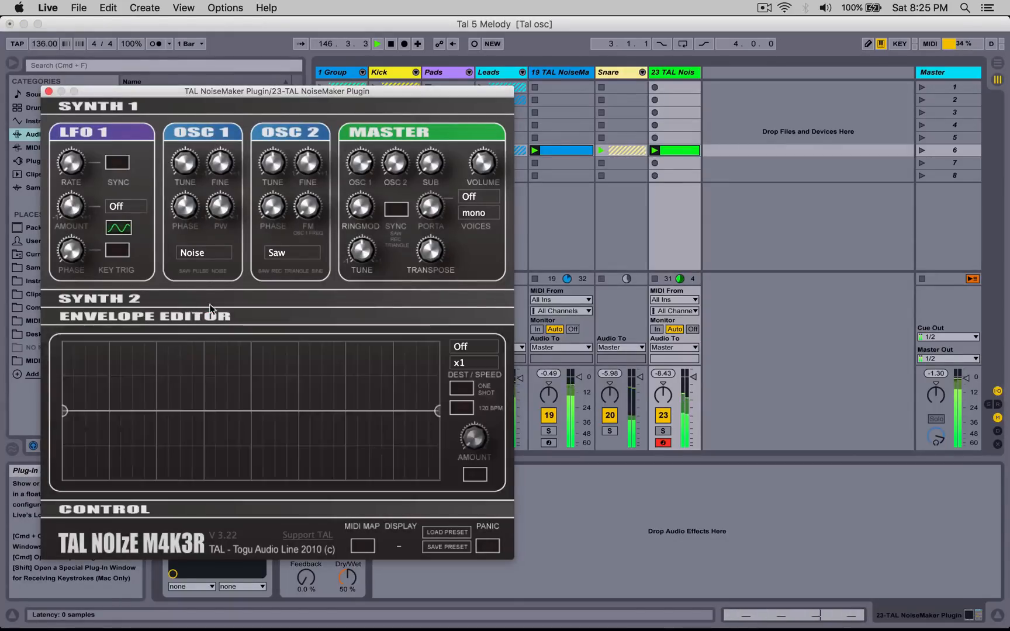
pyautogui.click(202, 301)
pyautogui.moveTo(371, 415)
pyautogui.mouseDown()
pyautogui.moveTo(372, 405)
pyautogui.moveTo(390, 412)
pyautogui.mouseUp()
pyautogui.moveTo(471, 444); pyautogui.dragTo(469, 471)
pyautogui.moveTo(407, 432); pyautogui.dragTo(405, 433)
pyautogui.moveTo(469, 440); pyautogui.dragTo(469, 443)
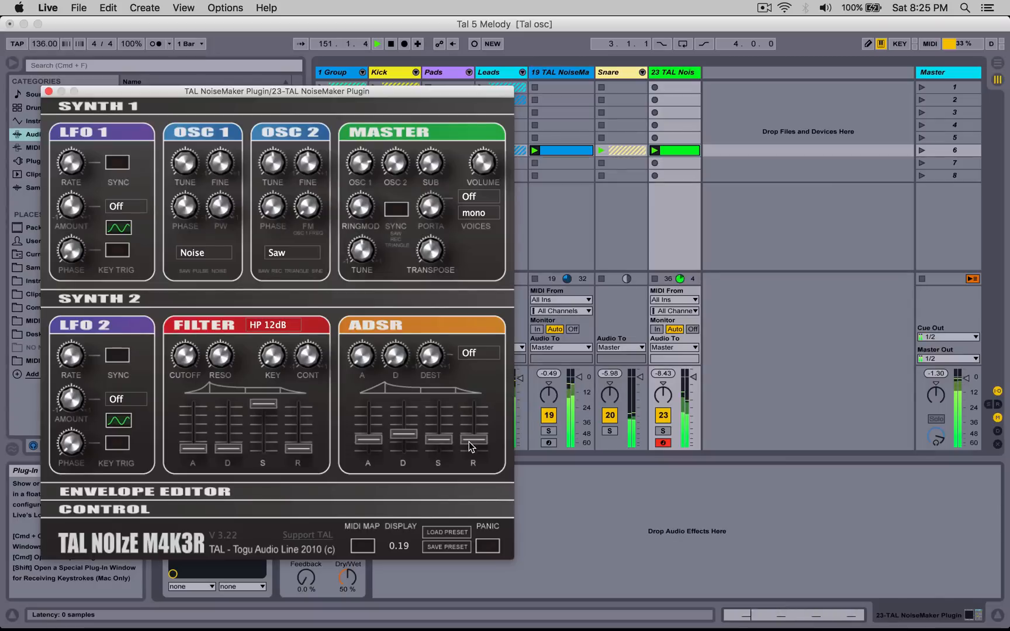
pyautogui.click(48, 91)
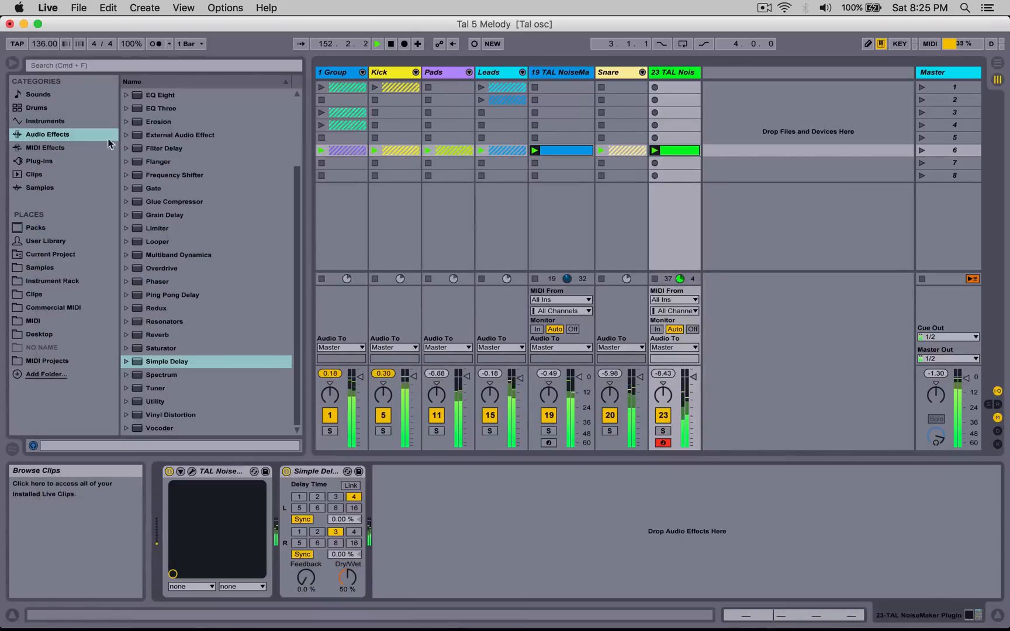
# Step: Insert EQ Eight before Simple Delay on track 23 and make band 1 a low cut at 8.51 kHz with Q 1.26
pyautogui.moveTo(160, 94); pyautogui.dragTo(537, 529)
pyautogui.click(329, 579)
pyautogui.click(337, 507)
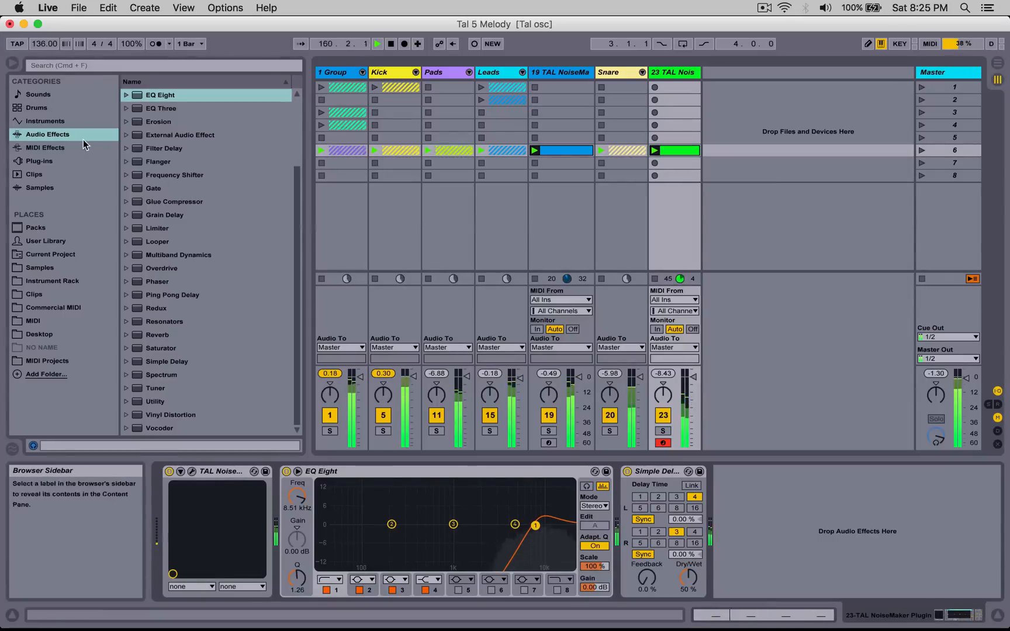
# Step: Search the plug-ins for "tal" and load TAL NoiseMaker onto a new track 24 with a copy of track 23's clip
pyautogui.click(63, 160)
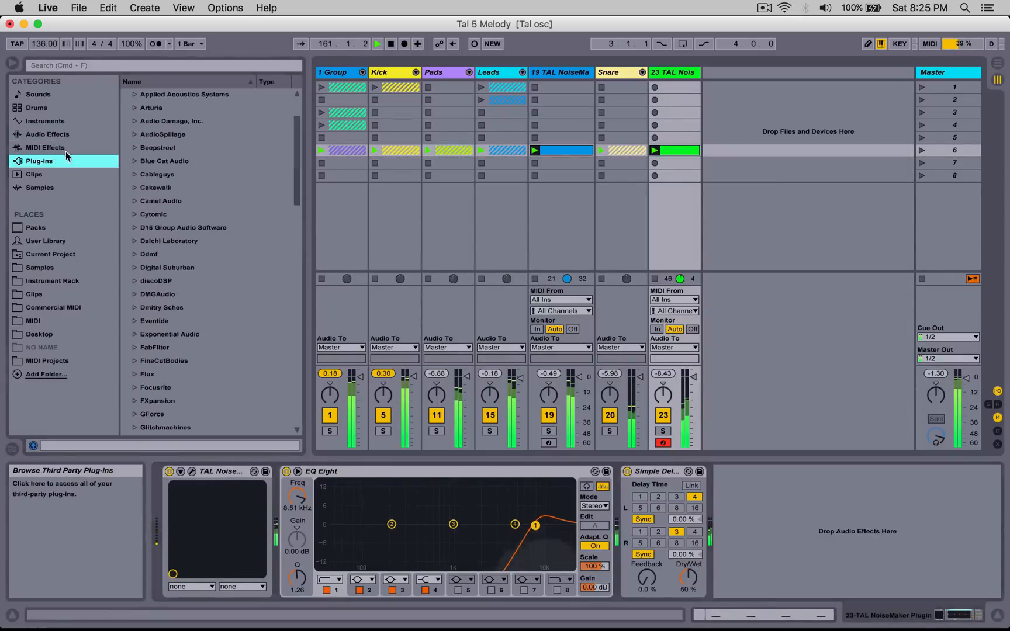
pyautogui.click(105, 69)
pyautogui.write('tal')
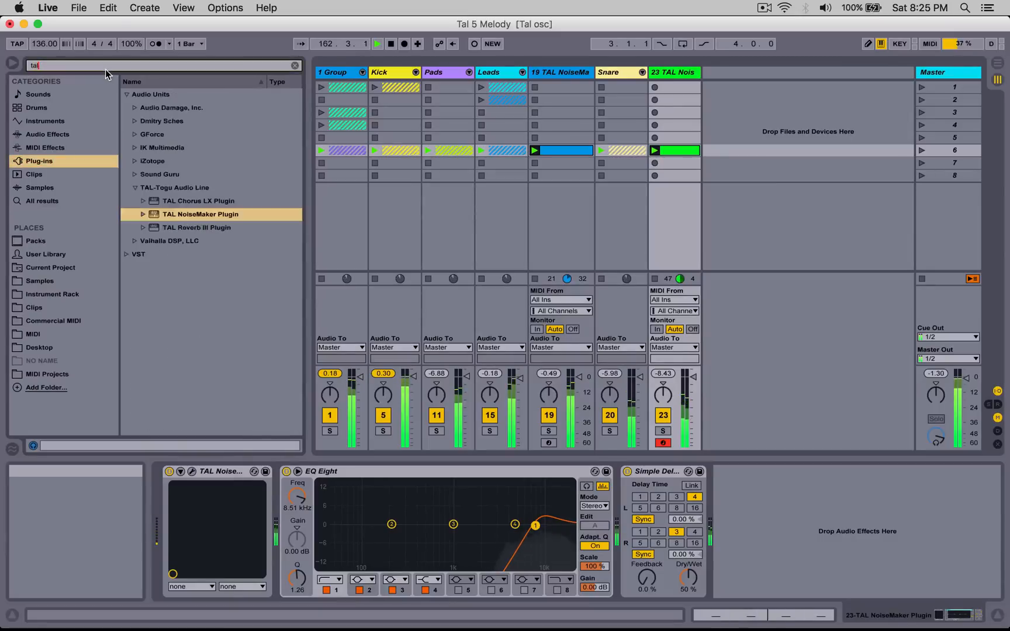
pyautogui.moveTo(171, 146); pyautogui.dragTo(728, 150)
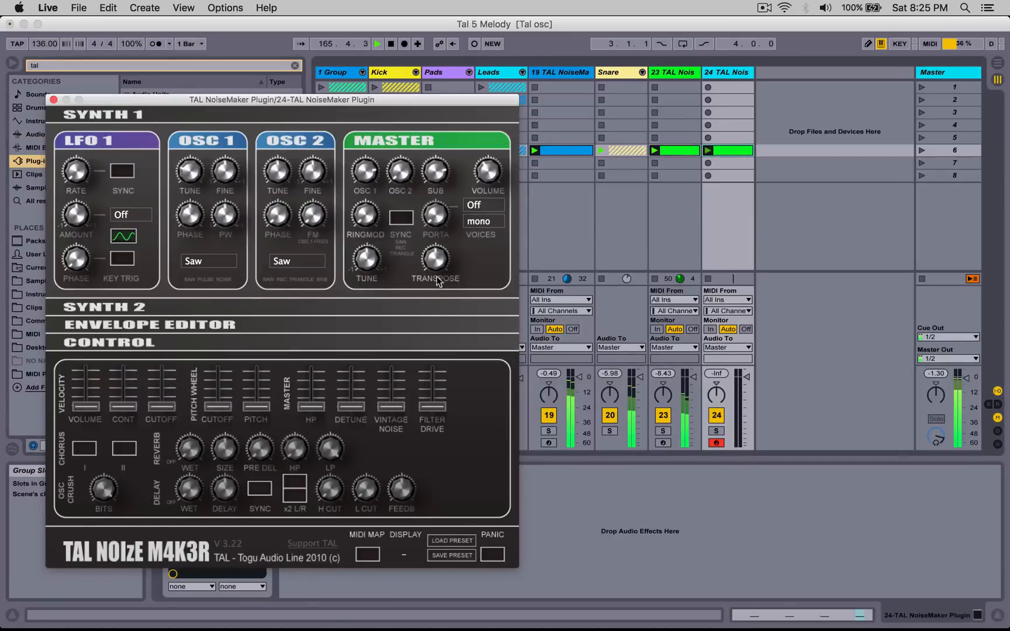
# Step: Set track 24's oscillator 1 to Noise and shape its amp envelope with zero sustain, a short decay and a 0.30 release
pyautogui.click(198, 260)
pyautogui.click(223, 306)
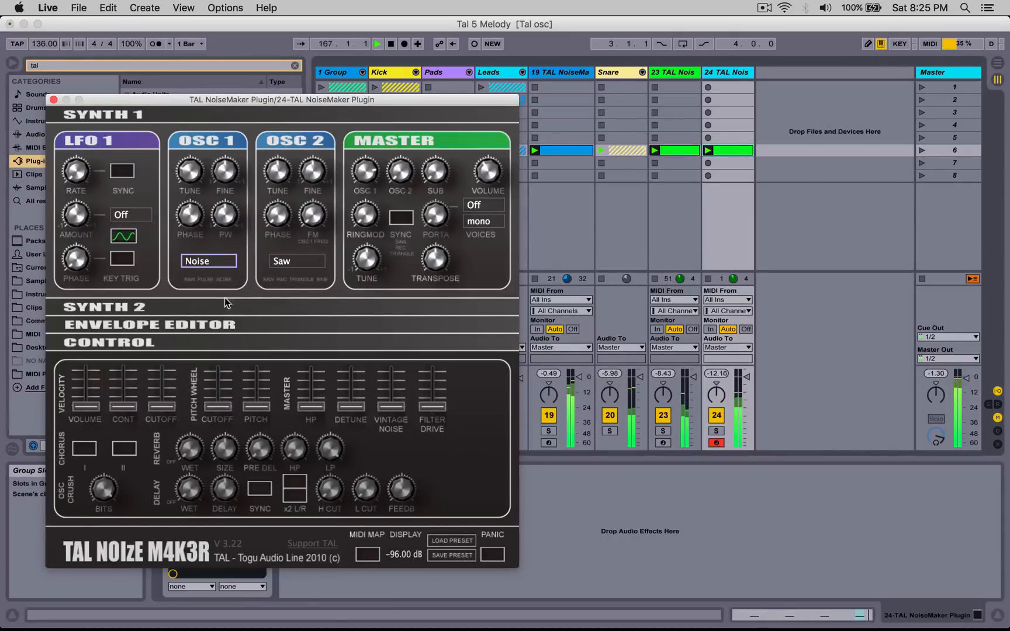
pyautogui.click(252, 326)
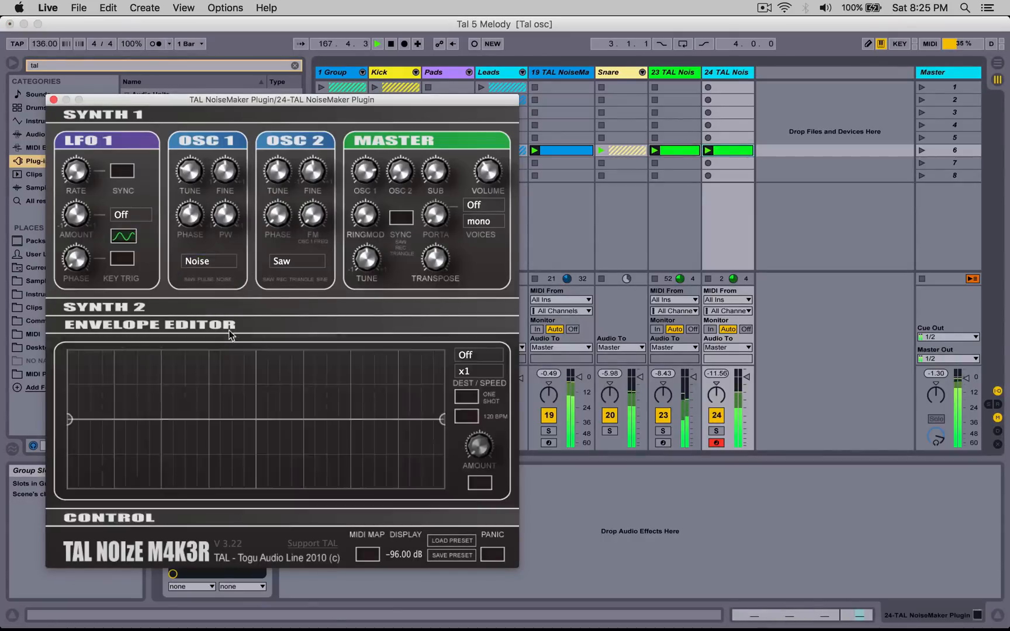
pyautogui.click(253, 307)
pyautogui.moveTo(451, 459); pyautogui.dragTo(439, 527)
pyautogui.click(410, 419)
pyautogui.moveTo(408, 455); pyautogui.dragTo(410, 458)
pyautogui.moveTo(471, 470); pyautogui.dragTo(479, 409)
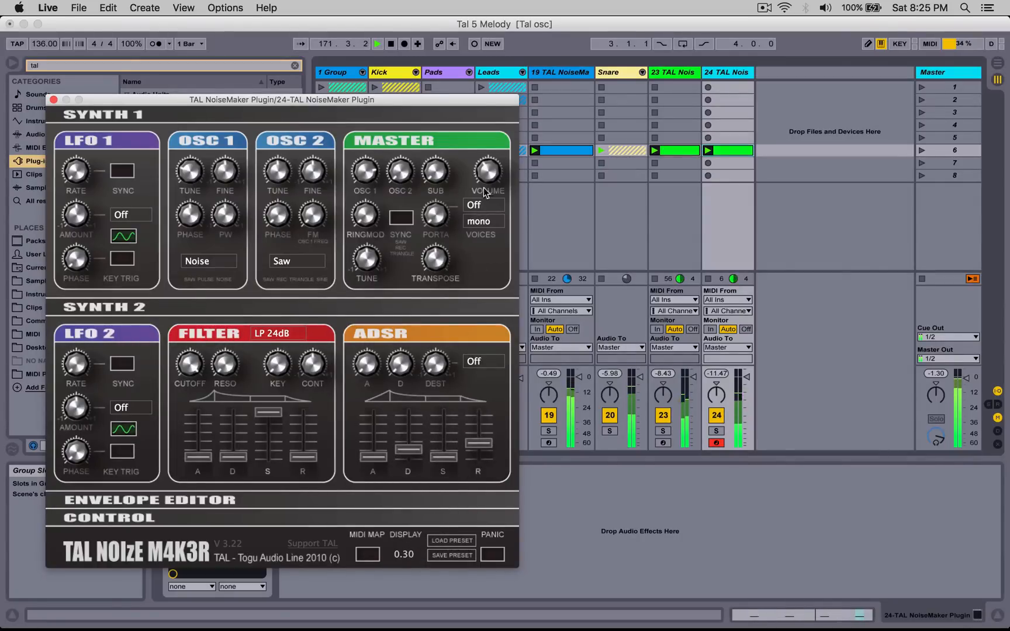
# Step: Lengthen track 24's amp decay slightly and raise the NoiseMaker volume to 3.04 dB
pyautogui.moveTo(484, 153); pyautogui.dragTo(484, 152)
pyautogui.moveTo(414, 439)
pyautogui.mouseDown()
pyautogui.moveTo(414, 420)
pyautogui.moveTo(417, 429)
pyautogui.mouseUp()
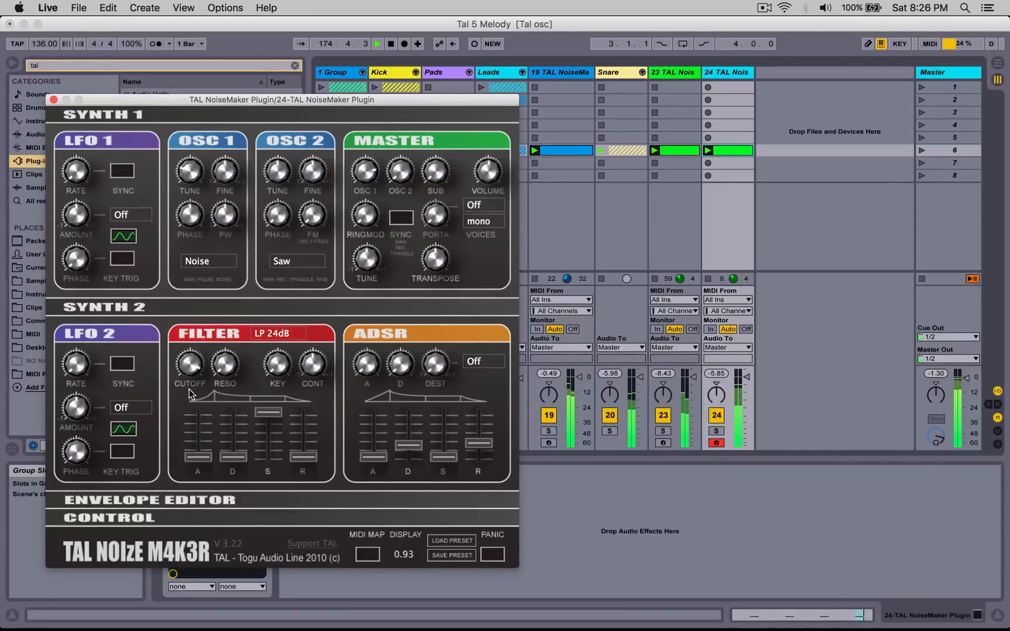
pyautogui.moveTo(494, 169); pyautogui.dragTo(494, 152)
# Step: Turn on both choruses in track 24's NoiseMaker and raise the master HP to 0.81
pyautogui.moveTo(472, 99); pyautogui.dragTo(562, 61)
pyautogui.click(228, 483)
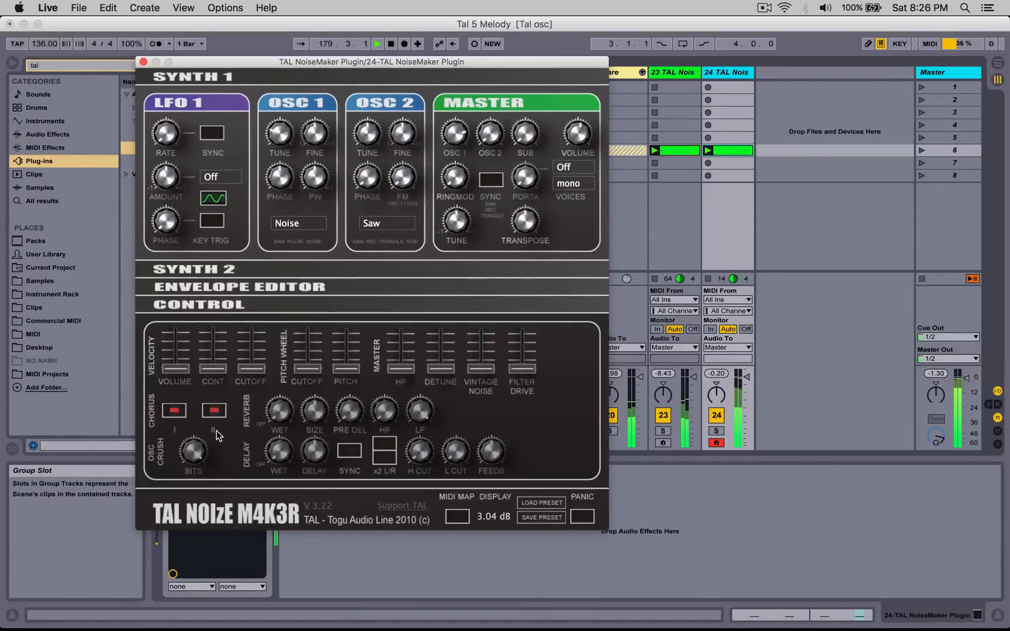
pyautogui.moveTo(401, 368); pyautogui.dragTo(396, 231)
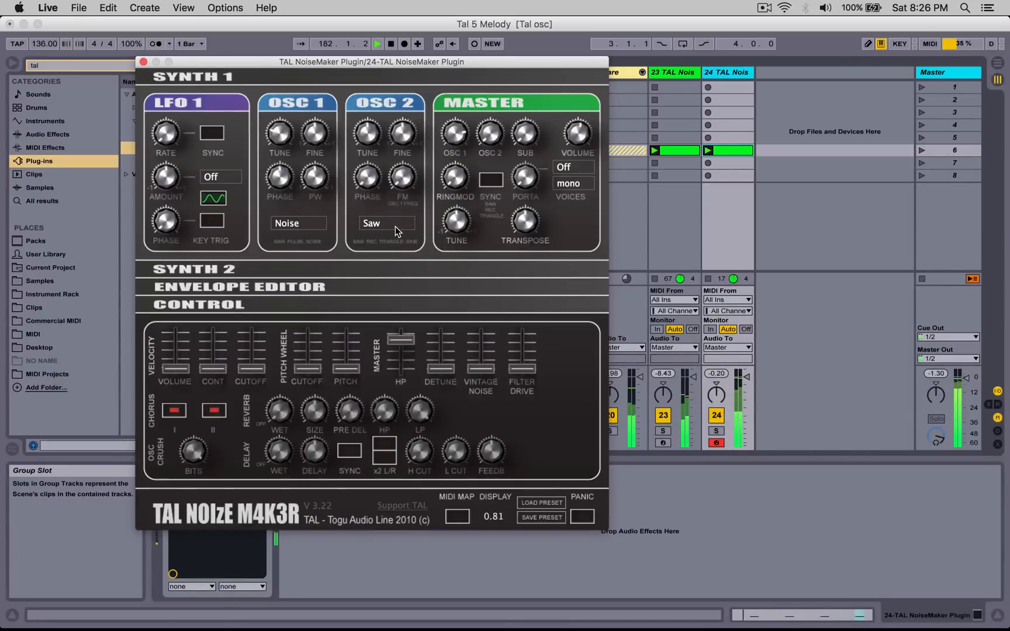
# Step: Adjust track 24's amp envelope release and lower the NoiseMaker volume to -1.54 dB
pyautogui.click(352, 272)
pyautogui.moveTo(564, 406)
pyautogui.mouseDown()
pyautogui.moveTo(508, 386)
pyautogui.moveTo(560, 404)
pyautogui.mouseUp()
pyautogui.click(577, 146)
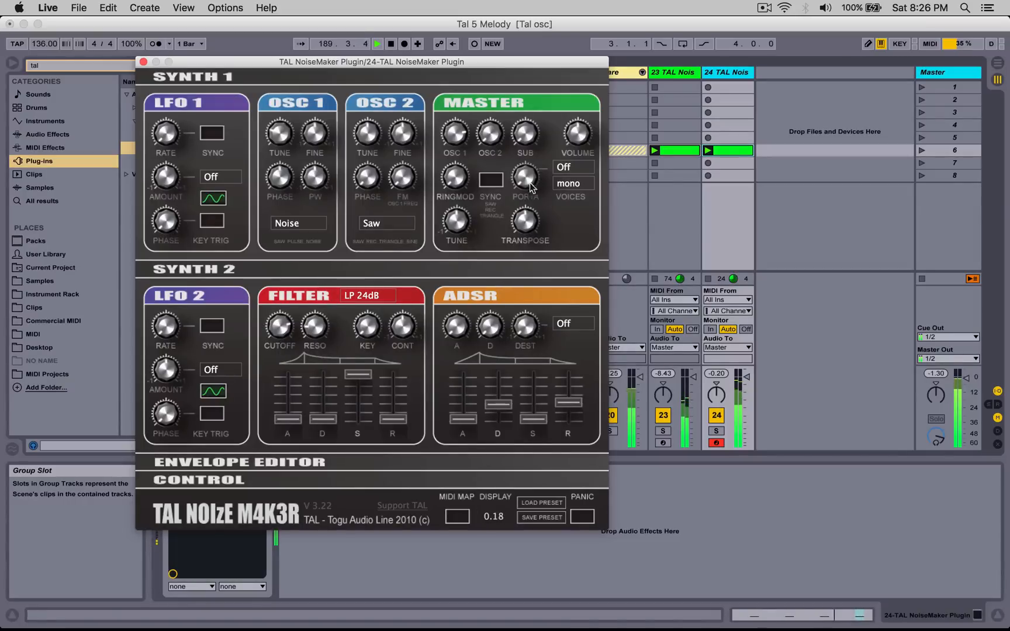
pyautogui.moveTo(571, 135); pyautogui.dragTo(571, 146)
pyautogui.scroll(2, 573, 145)
# Step: Try another low-pass type for track 24's filter and return it to LP 24dB
pyautogui.click(363, 297)
pyautogui.click(365, 323)
pyautogui.click(363, 297)
pyautogui.click(364, 320)
pyautogui.click(363, 297)
pyautogui.click(362, 311)
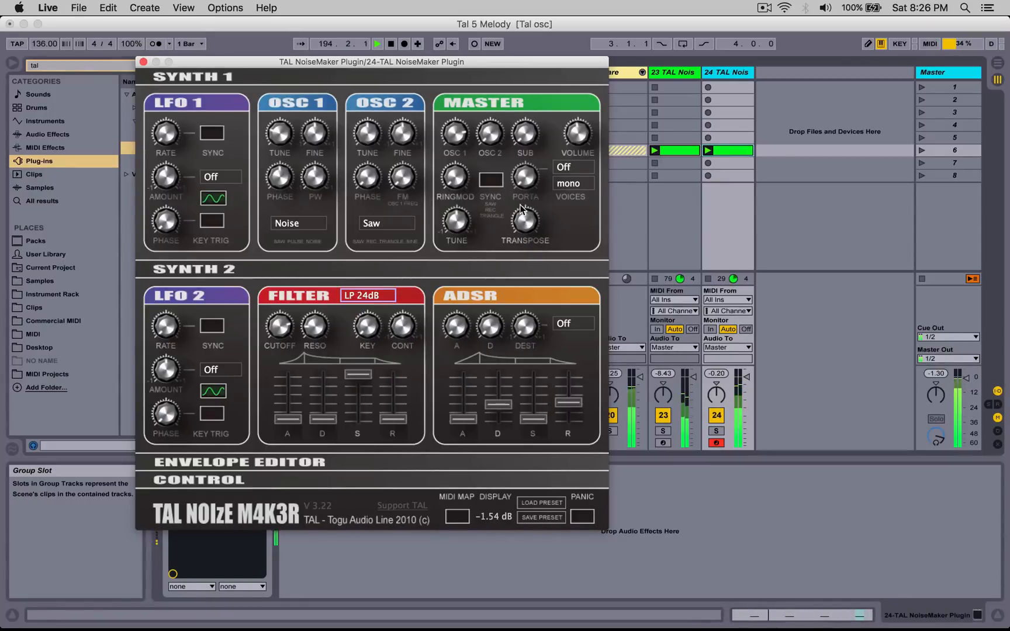
# Step: Adjust track 24's filter resonance and set the amp envelope's decay to 0.30
pyautogui.scroll(-3, 584, 138)
pyautogui.scroll(1, 584, 137)
pyautogui.moveTo(314, 330); pyautogui.dragTo(314, 318)
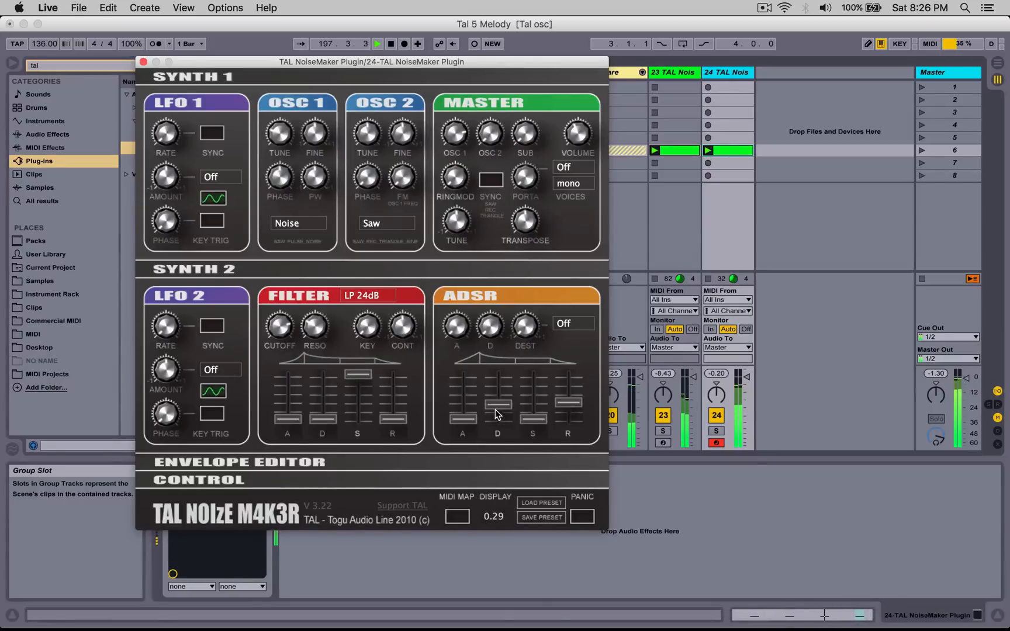
pyautogui.moveTo(497, 416); pyautogui.dragTo(498, 418)
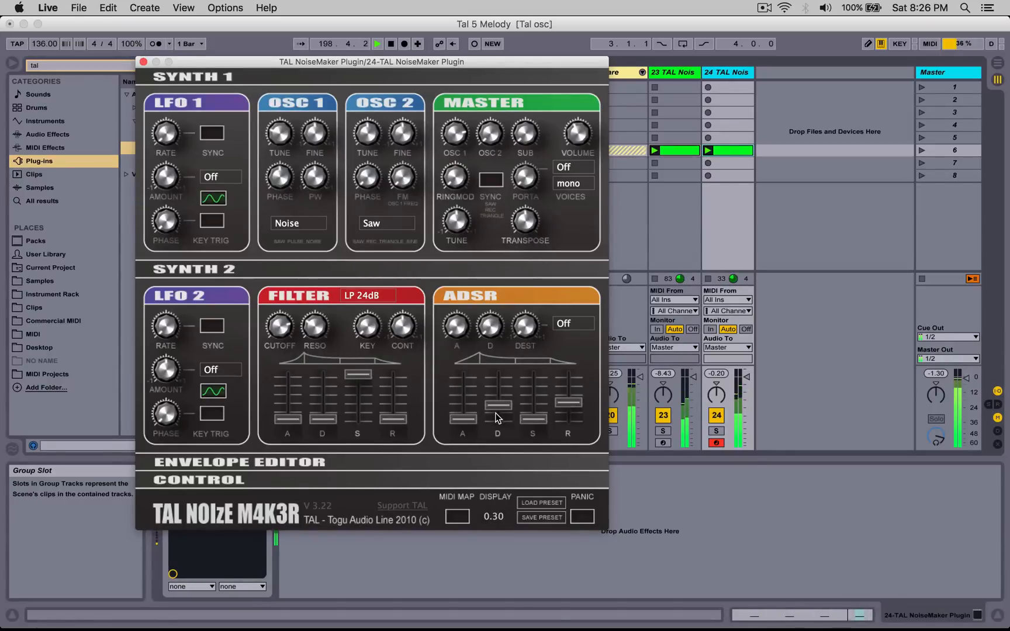
# Step: Set track 24's amp envelope attack to 0.06 and readjust its decay and release while checking the hi-hat in the mix
pyautogui.click(716, 431)
pyautogui.click(717, 430)
pyautogui.moveTo(497, 405); pyautogui.dragTo(462, 403)
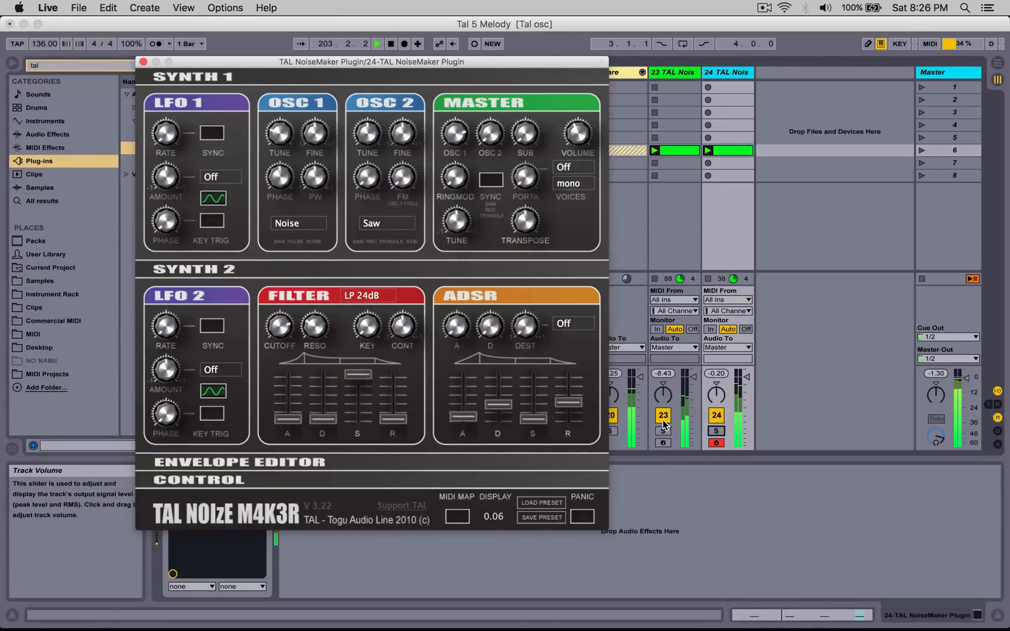
pyautogui.click(744, 377)
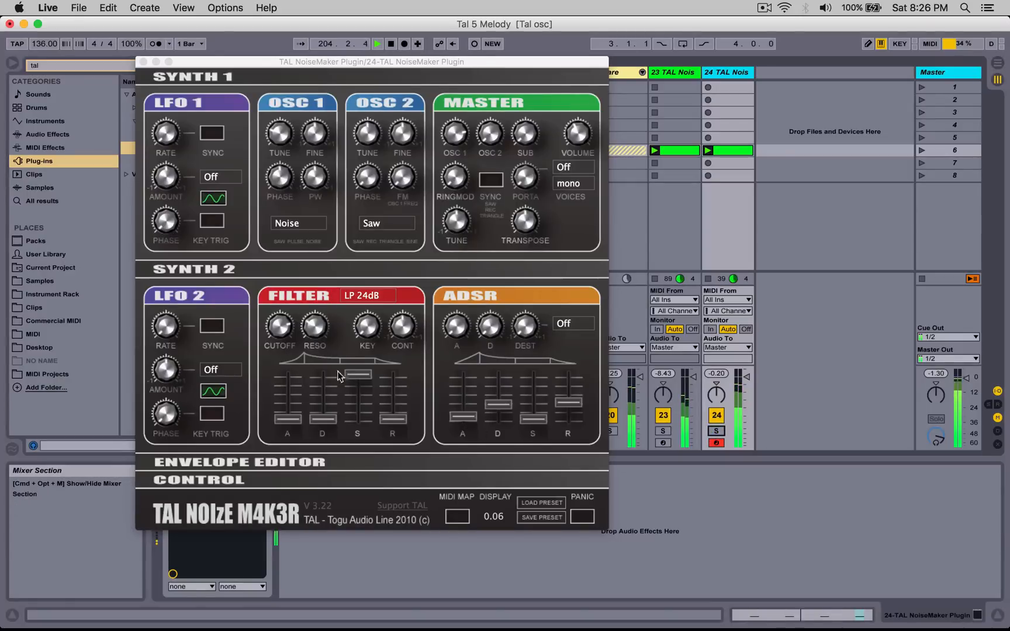
pyautogui.click(501, 381)
pyautogui.moveTo(502, 382); pyautogui.dragTo(502, 381)
pyautogui.moveTo(564, 389); pyautogui.dragTo(565, 402)
pyautogui.moveTo(502, 402); pyautogui.dragTo(503, 424)
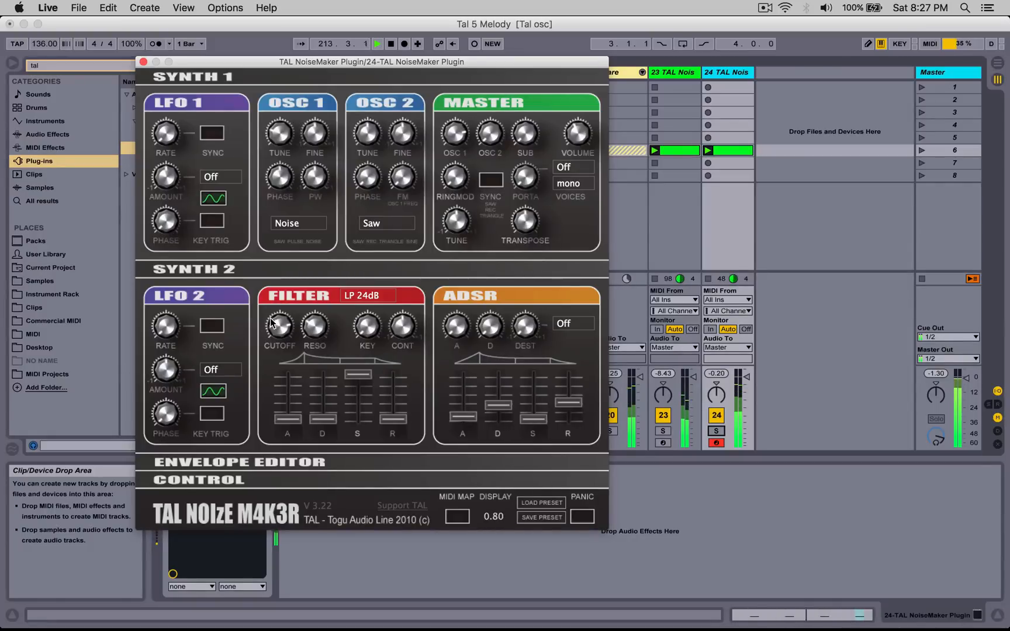
# Step: Set track 24's filter cutoff to 0.74 and close the NoiseMaker window
pyautogui.moveTo(273, 308); pyautogui.dragTo(277, 345)
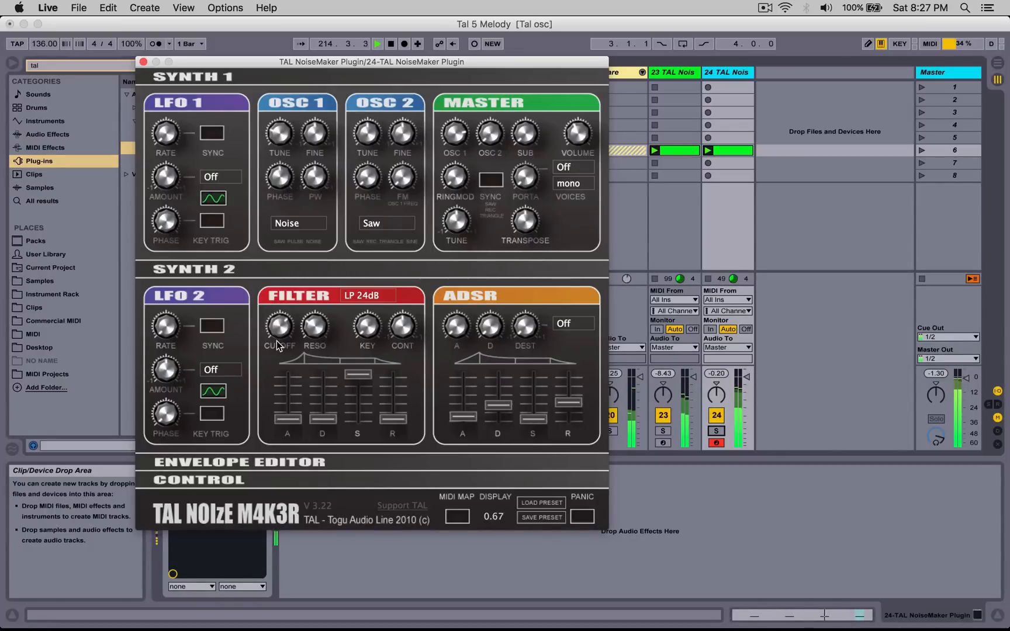
pyautogui.scroll(1, 277, 331)
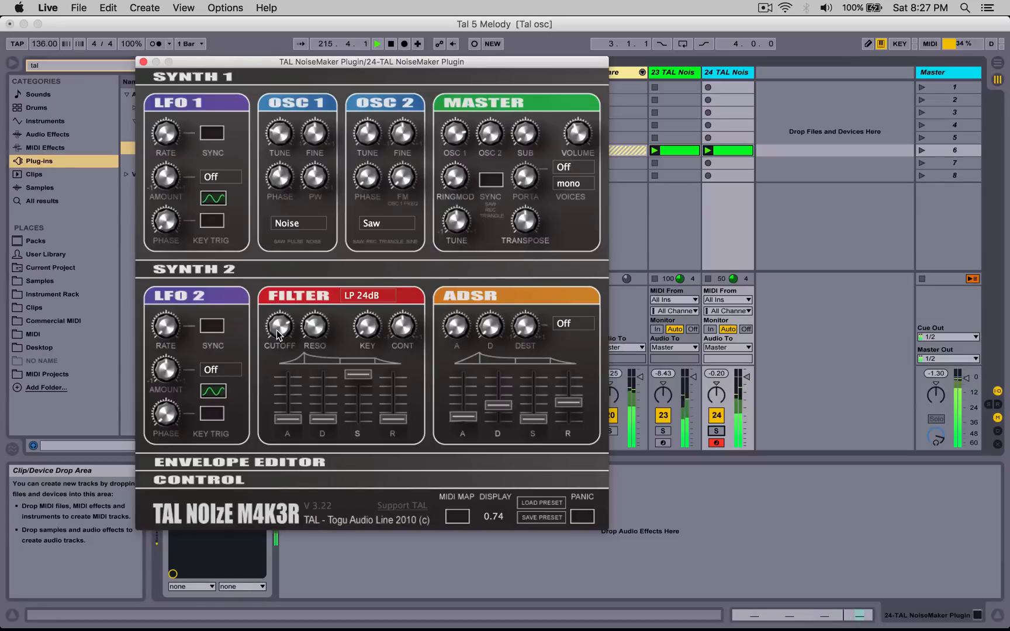
pyautogui.click(143, 61)
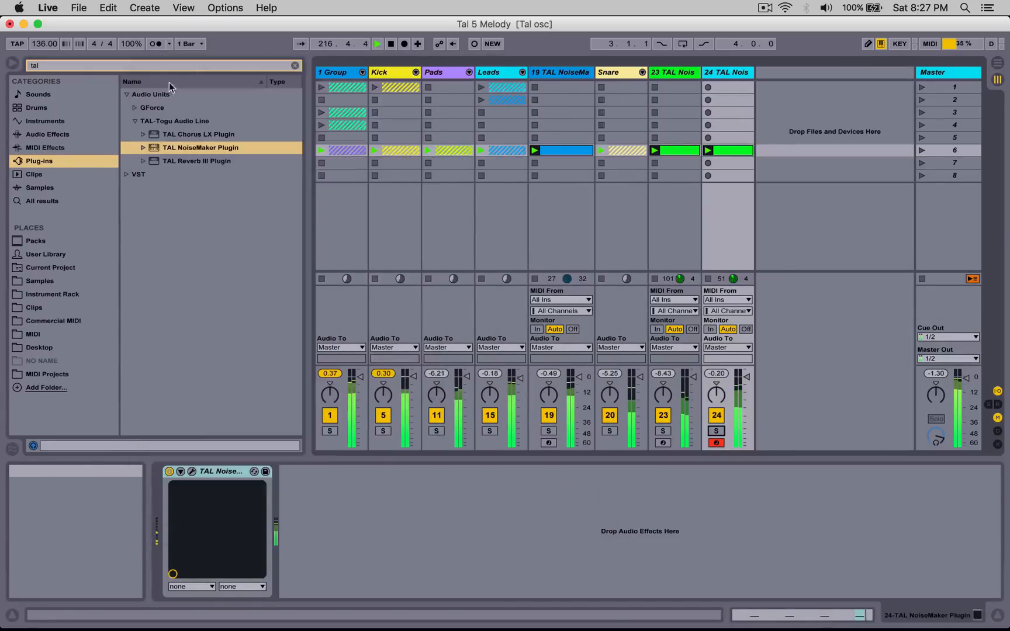
# Step: Try Live's Reverb on track 24 at 42% dry/wet and remove it
pyautogui.click(295, 65)
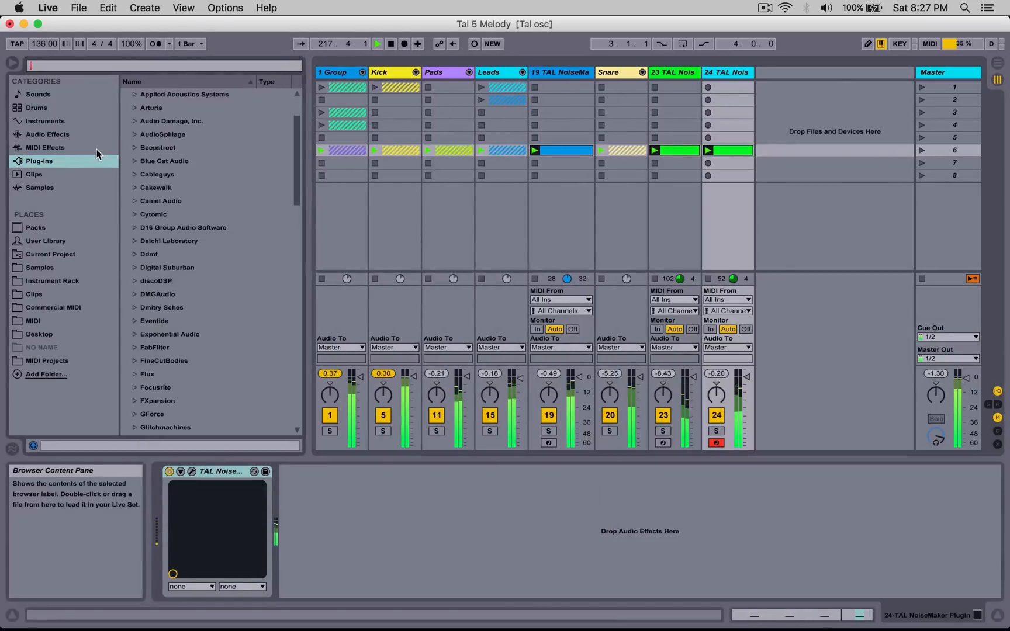
pyautogui.click(60, 135)
pyautogui.moveTo(168, 332); pyautogui.dragTo(393, 509)
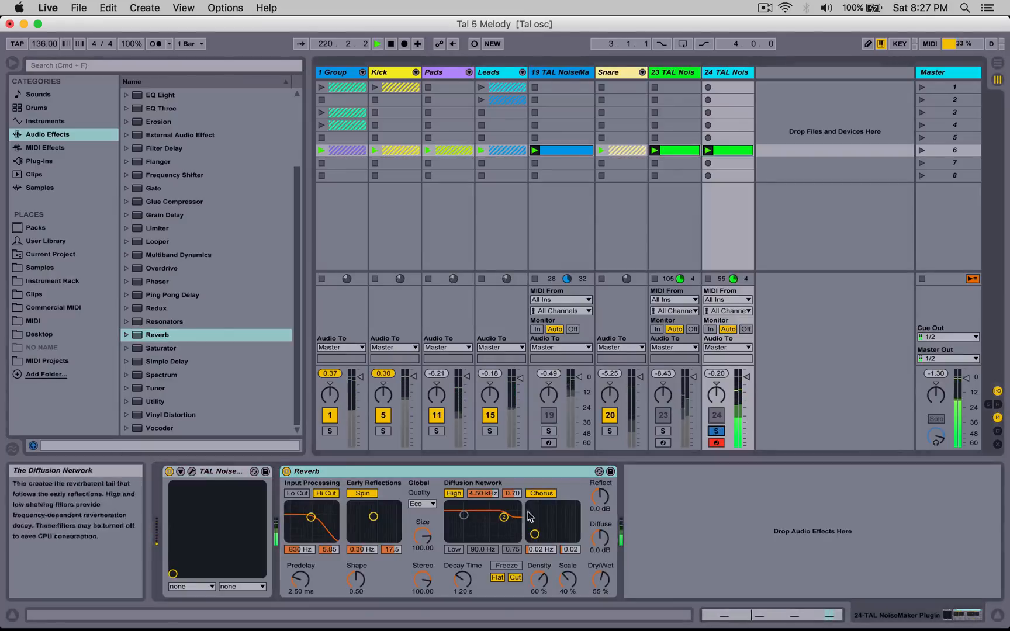
pyautogui.moveTo(599, 580); pyautogui.dragTo(599, 589)
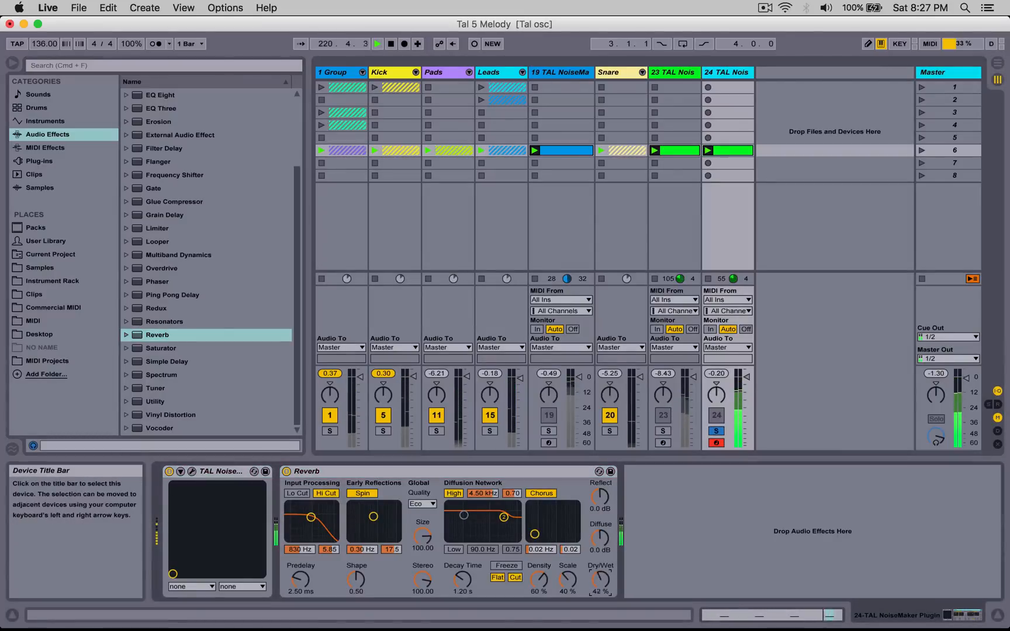
pyautogui.click(405, 472)
pyautogui.press('Delete')
# Step: Search the plug-ins for tal and add TAL Reverb III after the NoiseMaker on track 24
pyautogui.click(56, 162)
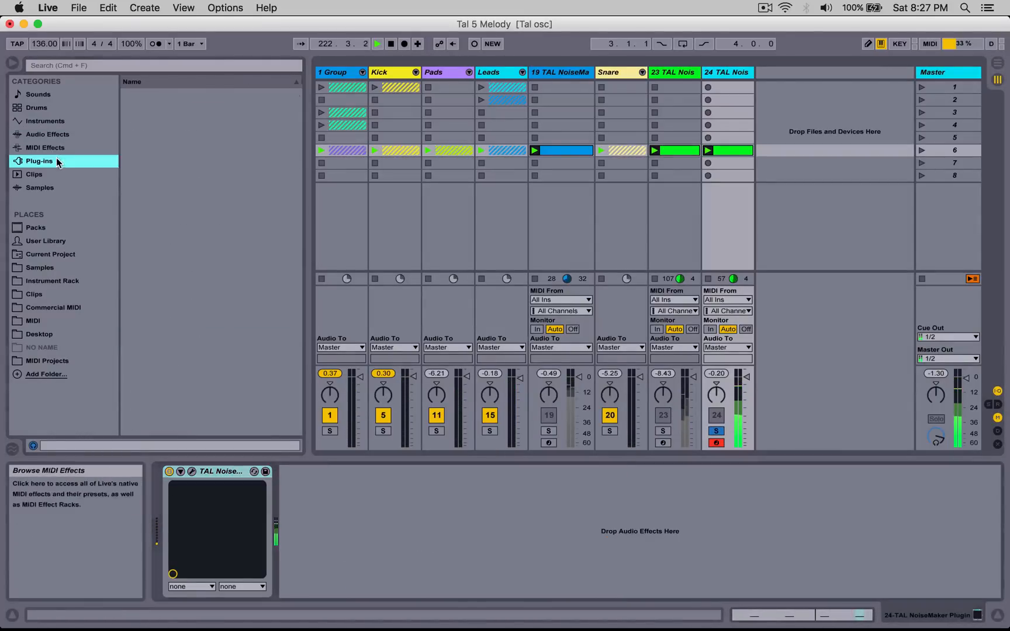
pyautogui.click(131, 65)
pyautogui.write('tal')
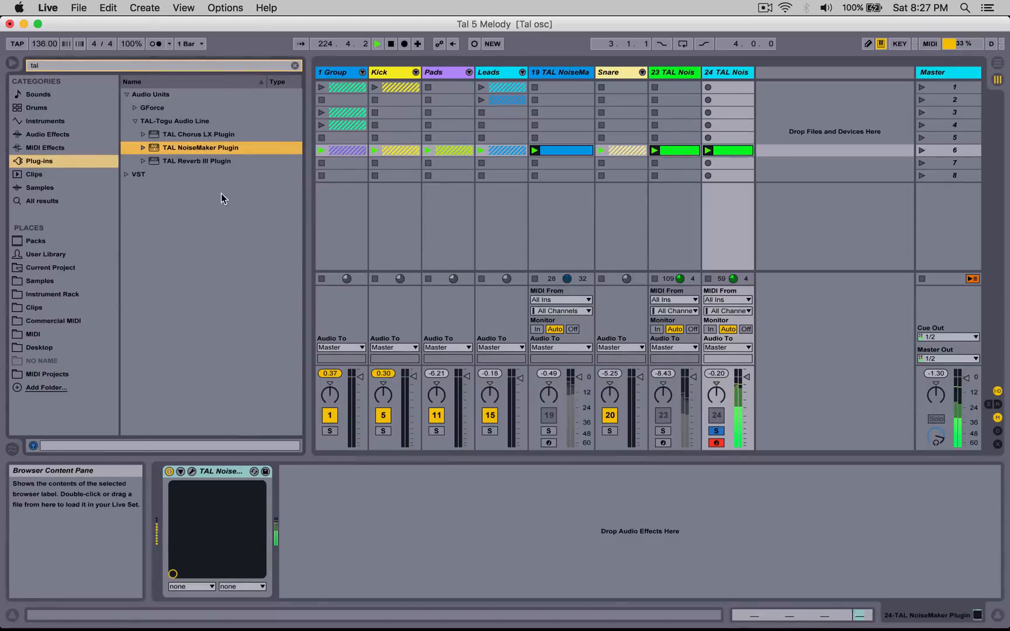
pyautogui.click(186, 161)
pyautogui.moveTo(186, 161); pyautogui.dragTo(360, 515)
# Step: Insert EQ Eight before the TAL Reverb III on track 24, with a band 1 low cut at 1.00 kHz
pyautogui.click(59, 134)
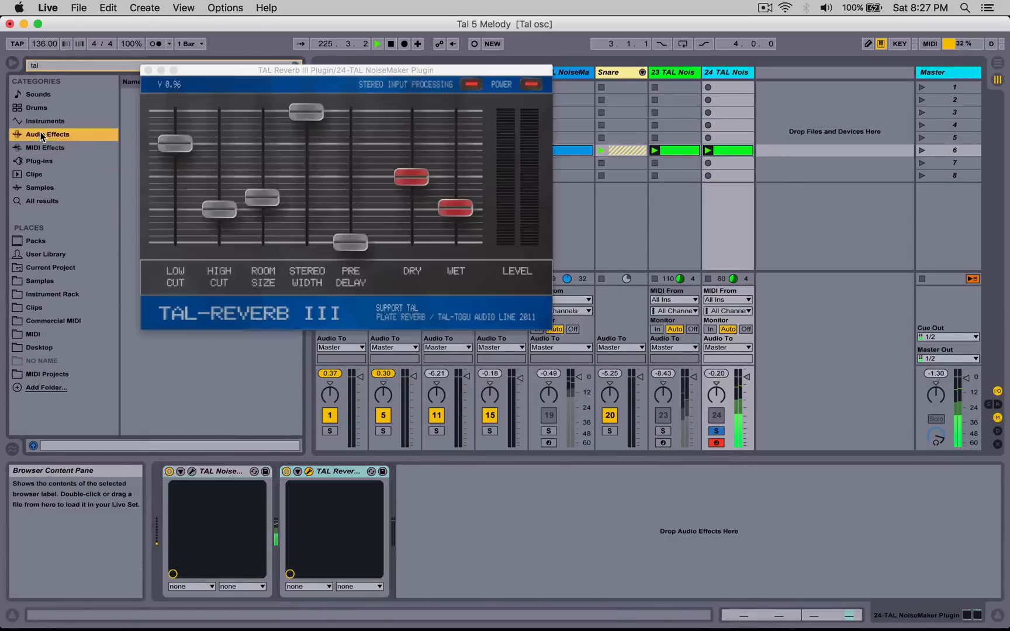
pyautogui.moveTo(216, 70); pyautogui.dragTo(467, 78)
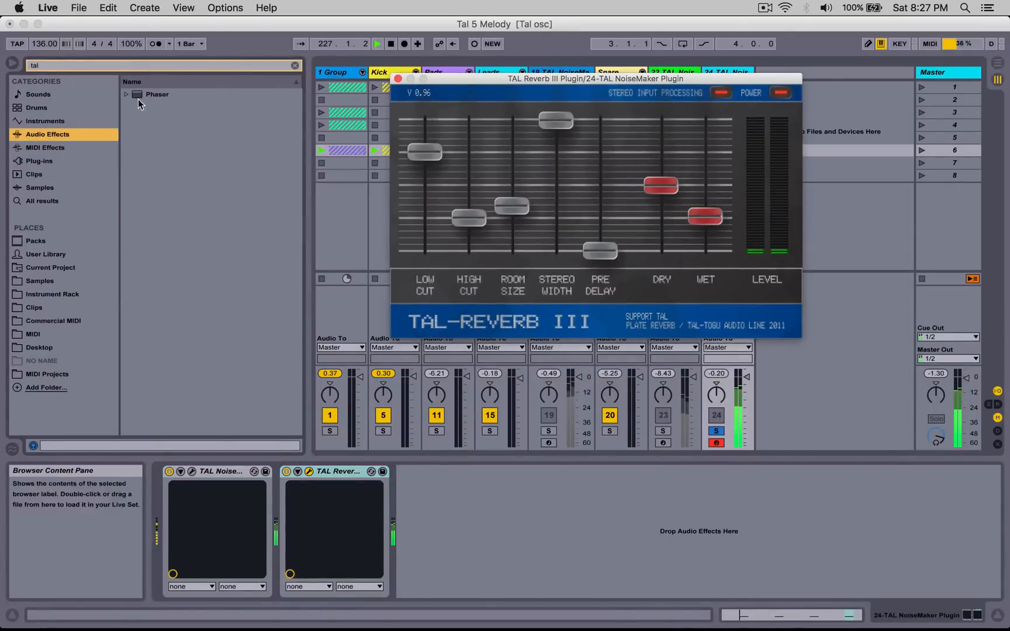
pyautogui.click(132, 65)
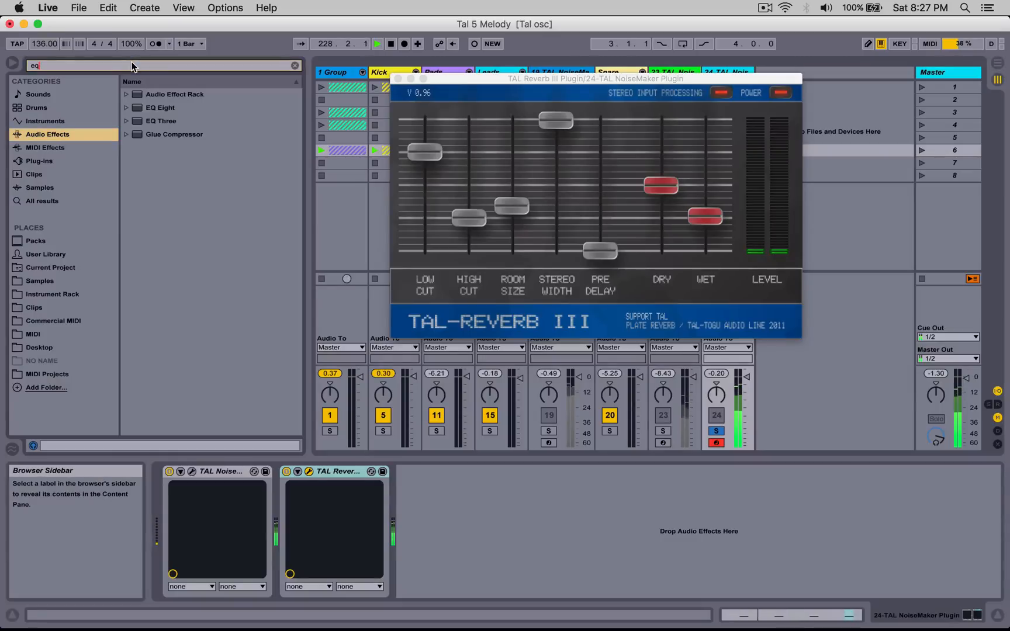
pyautogui.moveTo(154, 110)
pyautogui.mouseDown()
pyautogui.moveTo(216, 243)
pyautogui.moveTo(290, 483)
pyautogui.moveTo(282, 491)
pyautogui.moveTo(297, 462)
pyautogui.moveTo(296, 480)
pyautogui.mouseUp()
pyautogui.click(330, 579)
pyautogui.click(328, 497)
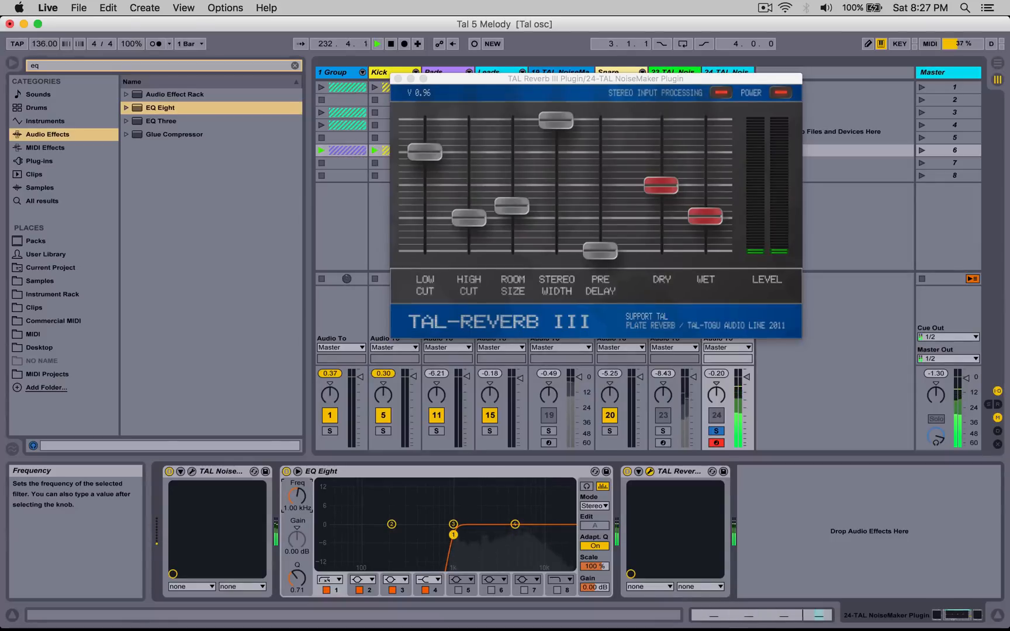
# Step: Reduce the TAL Reverb III room size, set its wet level to -0.4683 dB and close its window
pyautogui.moveTo(527, 204); pyautogui.dragTo(529, 250)
pyautogui.moveTo(705, 216); pyautogui.dragTo(705, 214)
pyautogui.click(716, 431)
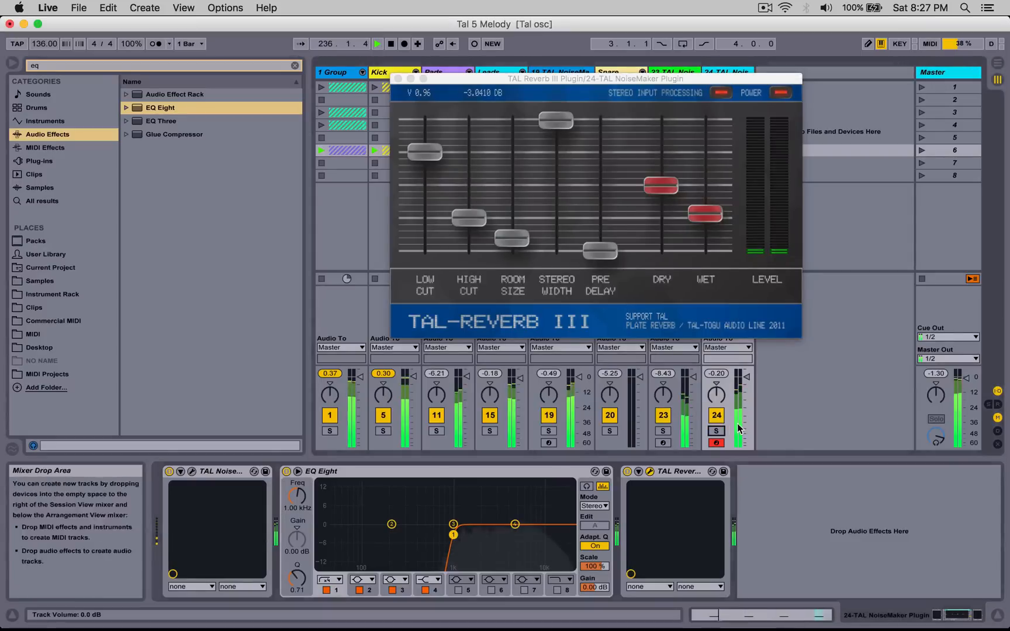
pyautogui.moveTo(706, 213); pyautogui.dragTo(702, 178)
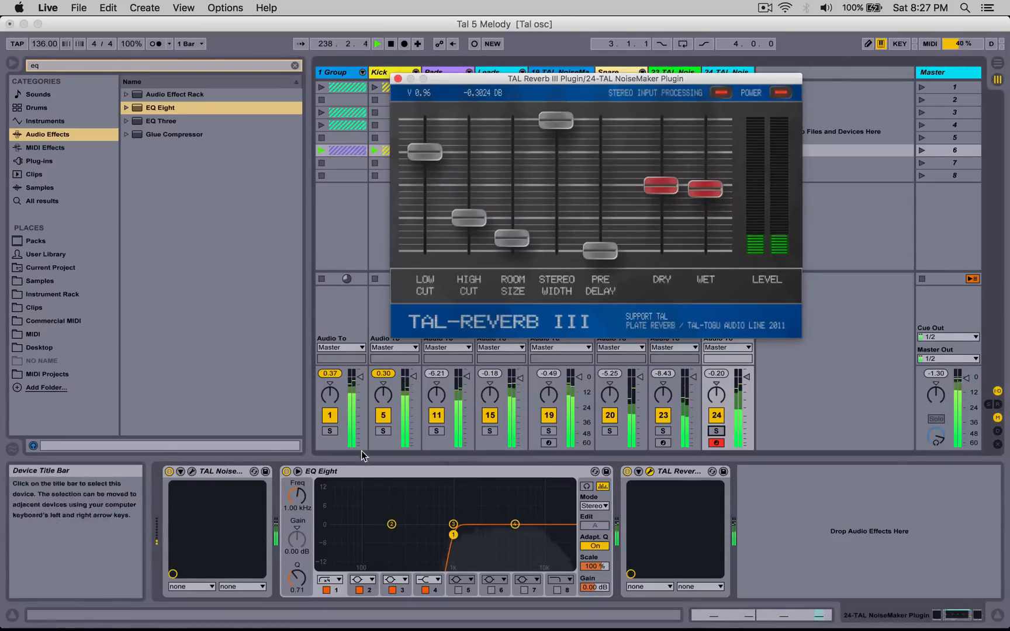
pyautogui.click(627, 472)
pyautogui.click(627, 472)
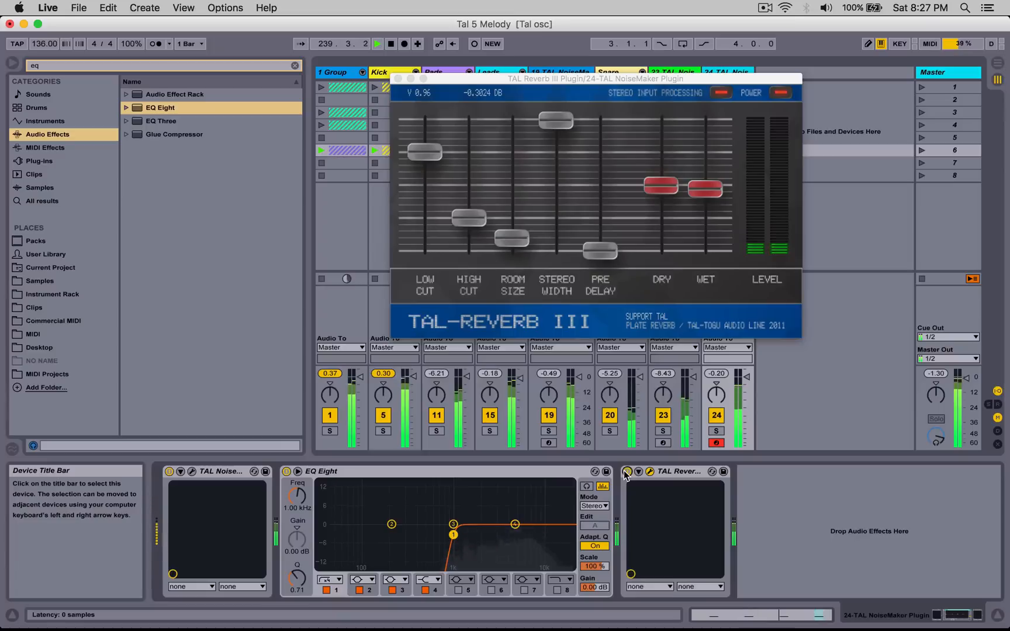
pyautogui.moveTo(695, 195); pyautogui.dragTo(694, 196)
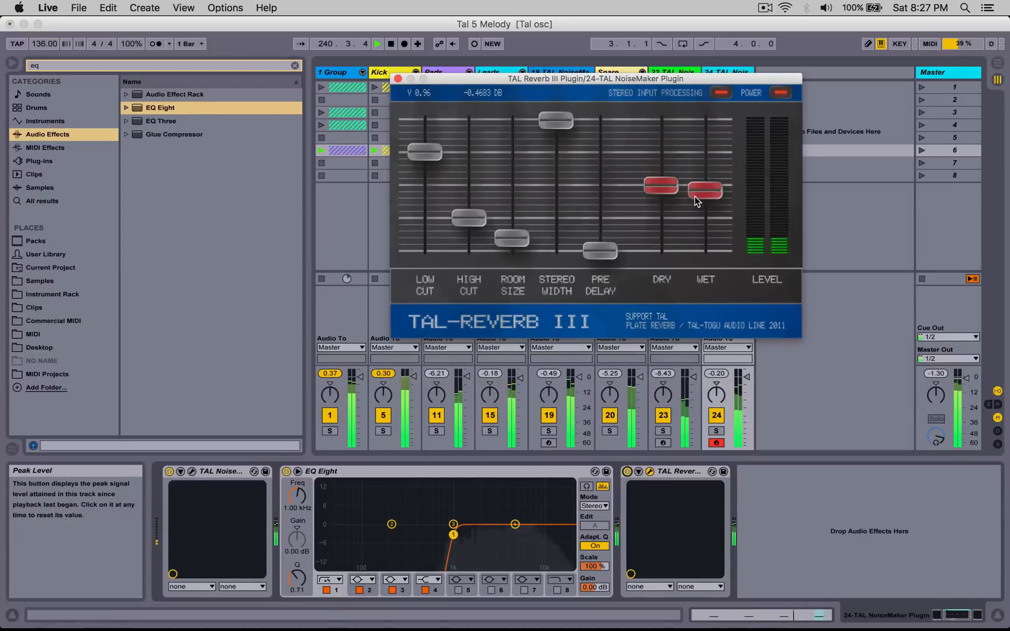
pyautogui.click(397, 78)
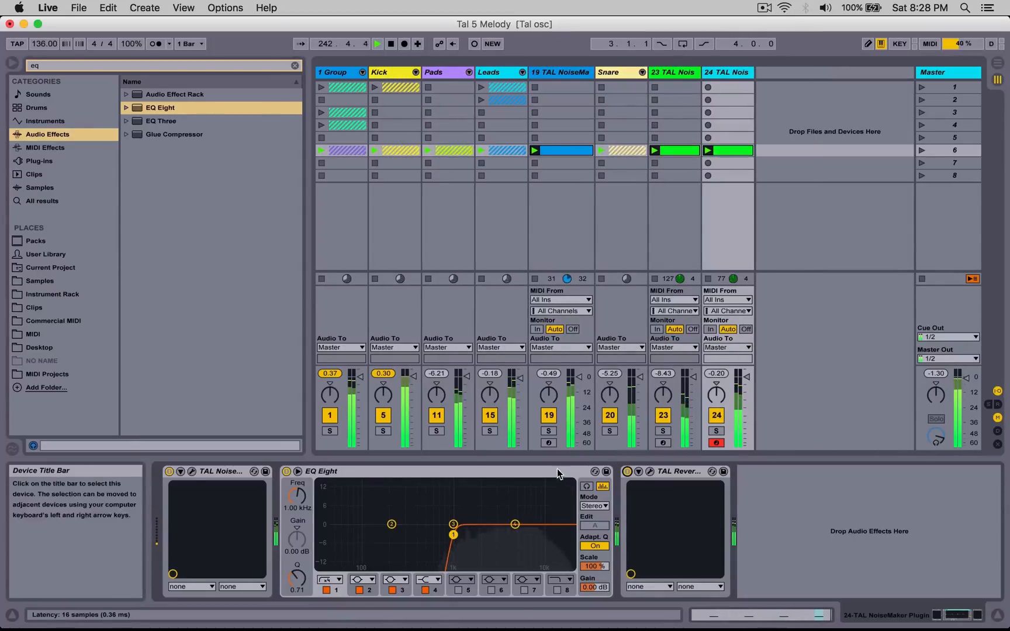
# Step: Try EQ Eight after track 24's reverb, restore its place before the reverb, and discard a second trial EQ Eight
pyautogui.click(582, 472)
pyautogui.moveTo(723, 472); pyautogui.dragTo(716, 472)
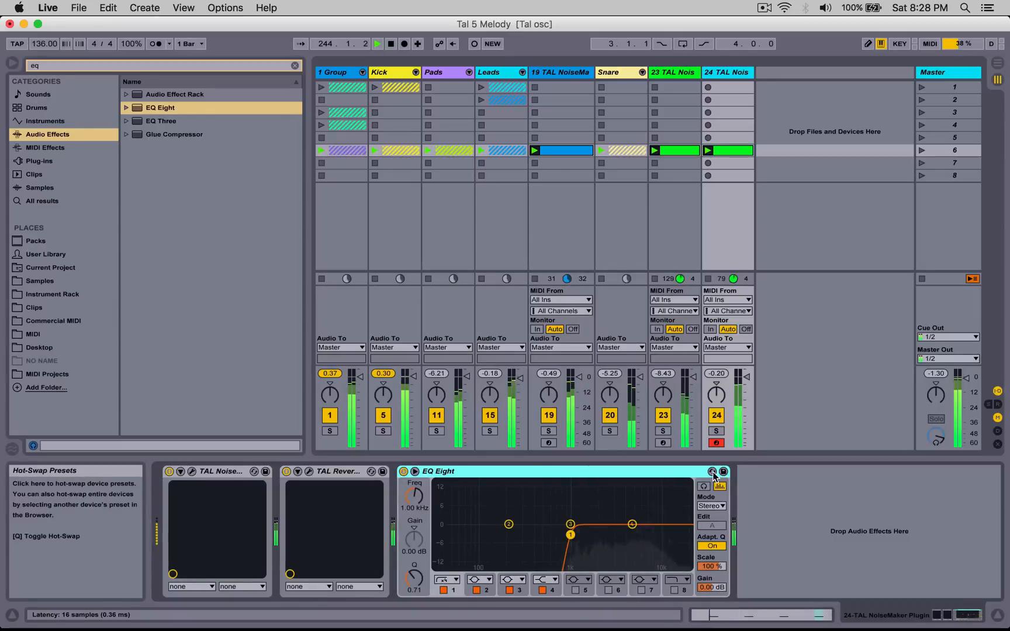
pyautogui.click(715, 431)
pyautogui.click(716, 430)
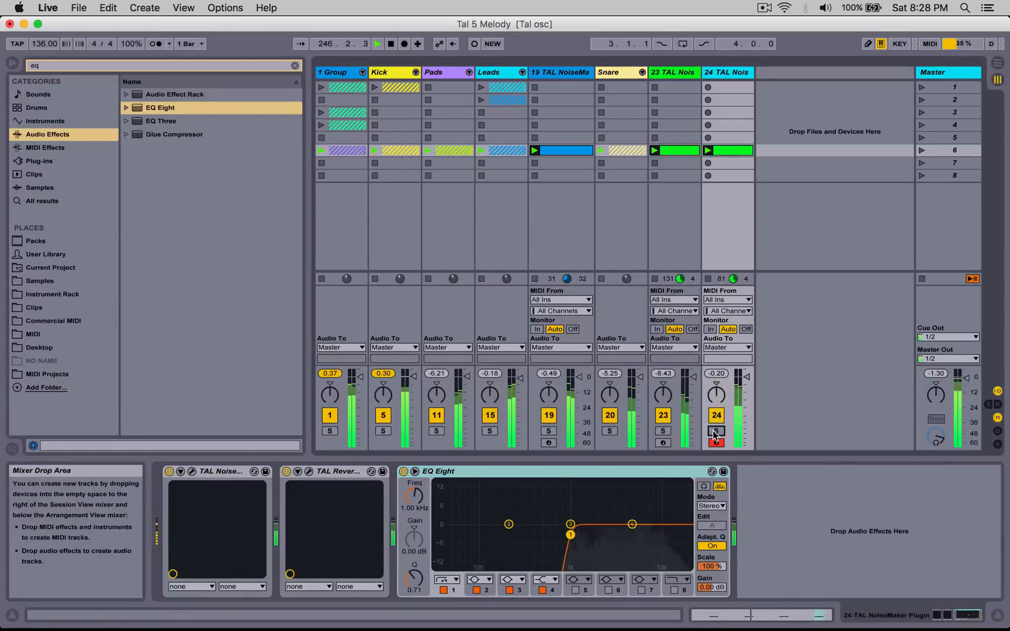
pyautogui.moveTo(670, 469); pyautogui.dragTo(301, 481)
pyautogui.moveTo(168, 108); pyautogui.dragTo(789, 501)
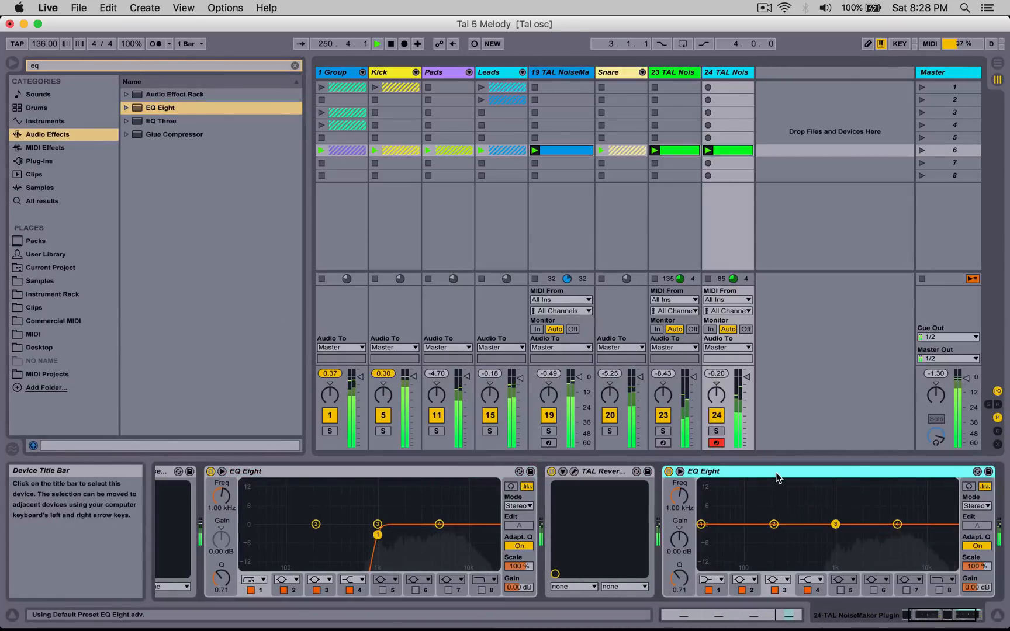
pyautogui.press('Delete')
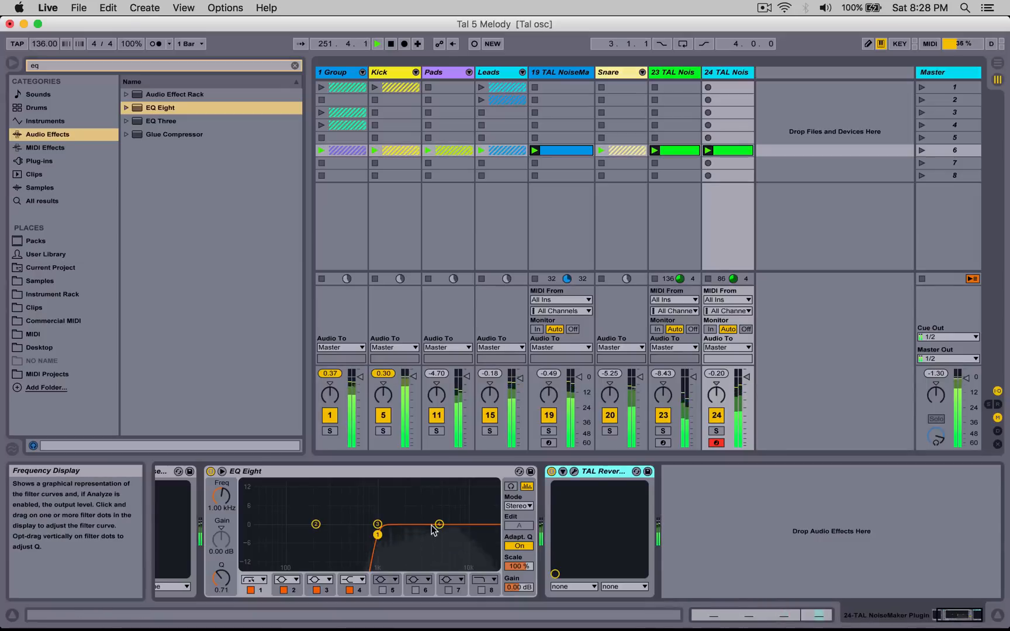
# Step: Enable band 6 in track 24's EQ Eight and set it to 10.6 kHz, 3.57 dB gain and Q 2.49
pyautogui.click(415, 590)
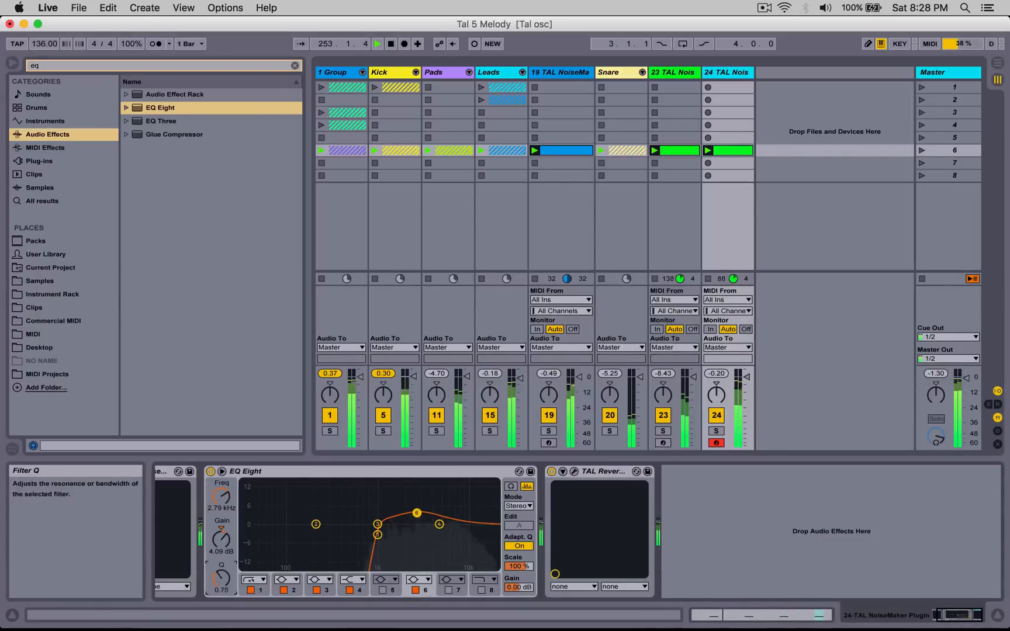
pyautogui.moveTo(218, 555); pyautogui.dragTo(222, 581)
pyautogui.moveTo(221, 496); pyautogui.dragTo(222, 488)
pyautogui.click(221, 539)
pyautogui.click(221, 496)
pyautogui.moveTo(221, 539)
pyautogui.mouseDown()
pyautogui.moveTo(221, 550)
pyautogui.moveTo(221, 541)
pyautogui.mouseUp()
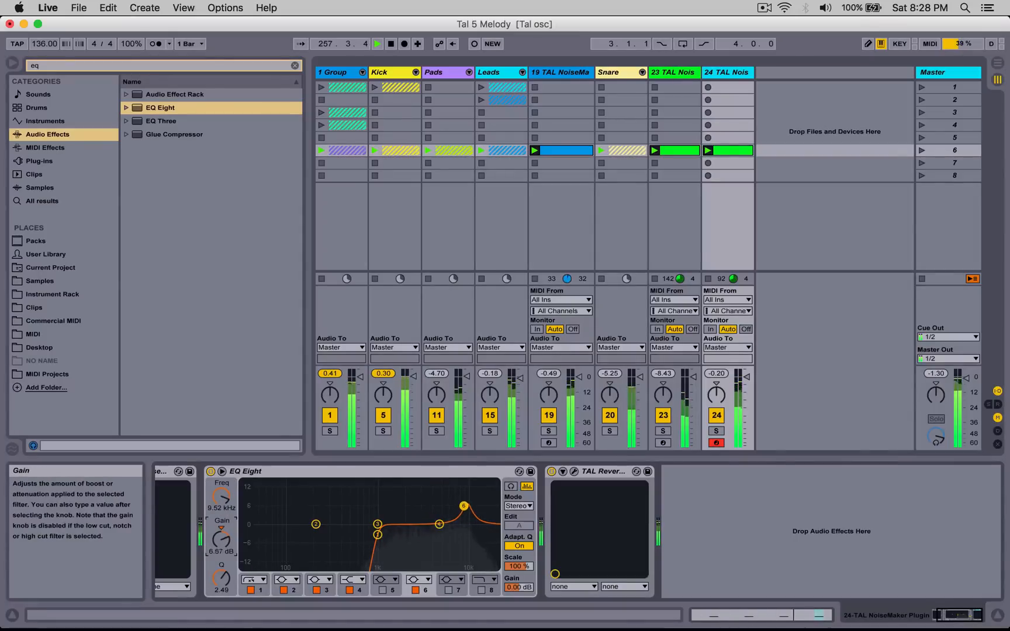
pyautogui.click(221, 497)
pyautogui.moveTo(223, 531); pyautogui.dragTo(220, 535)
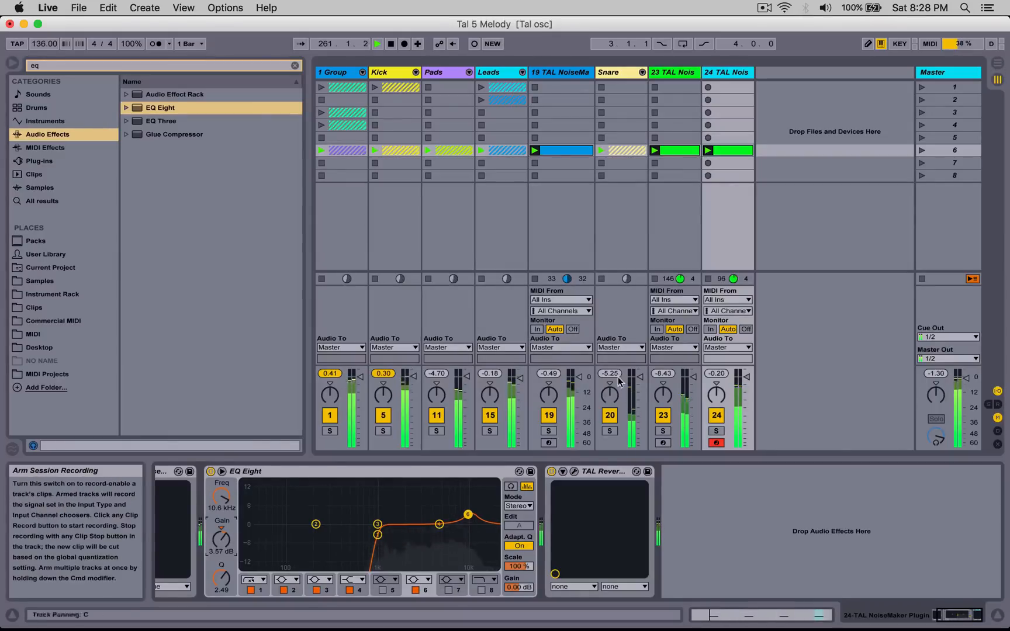
# Step: Solo the Snare group and add an Auto Filter with its low-pass at 13.1 kHz and 31% resonance
pyautogui.click(619, 72)
pyautogui.click(609, 431)
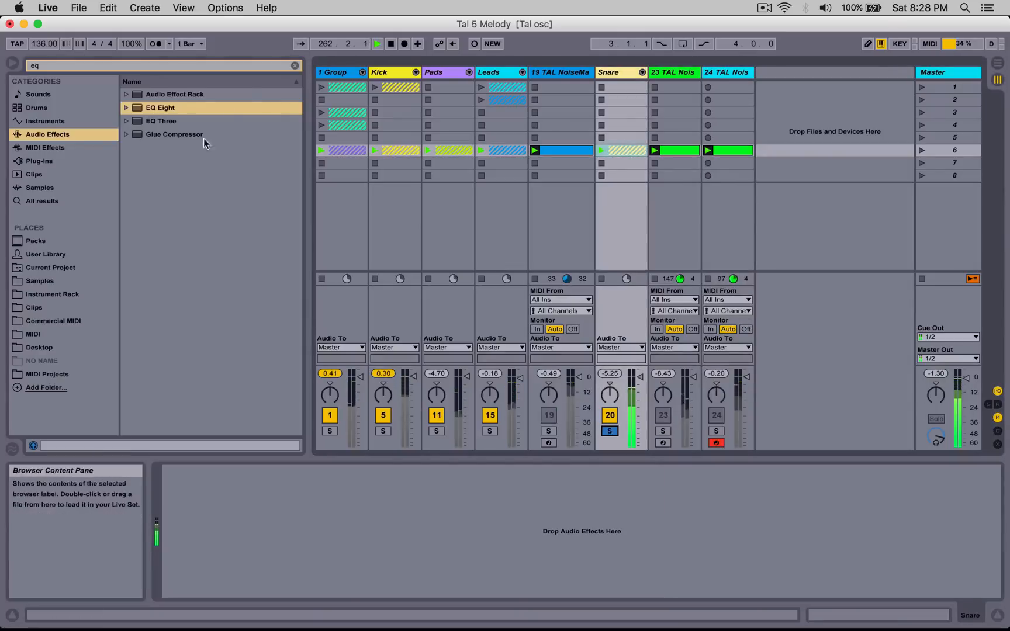
pyautogui.click(295, 66)
pyautogui.click(74, 124)
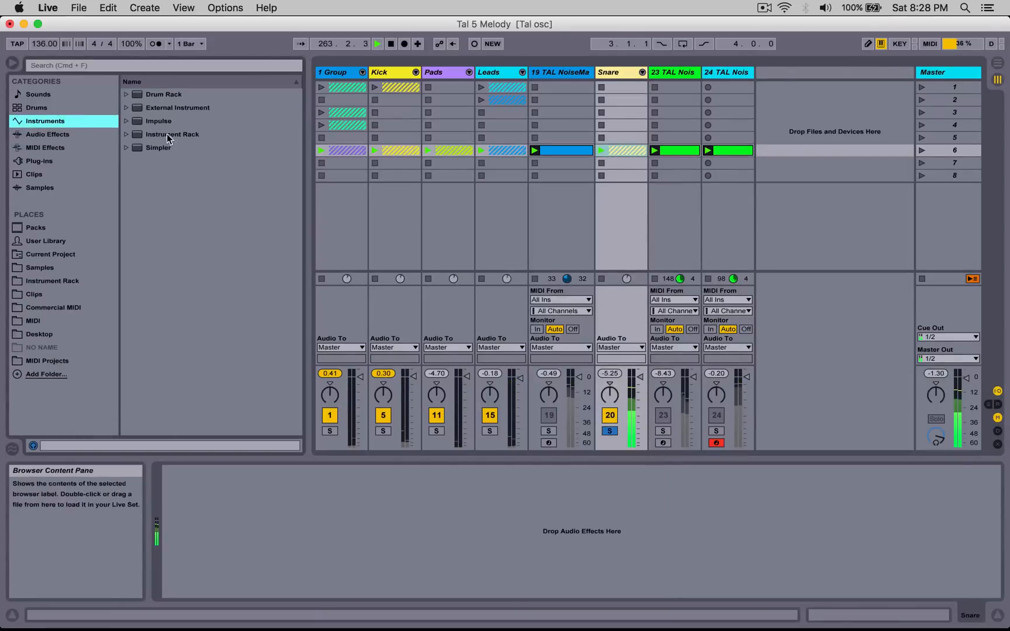
pyautogui.click(68, 148)
pyautogui.click(55, 134)
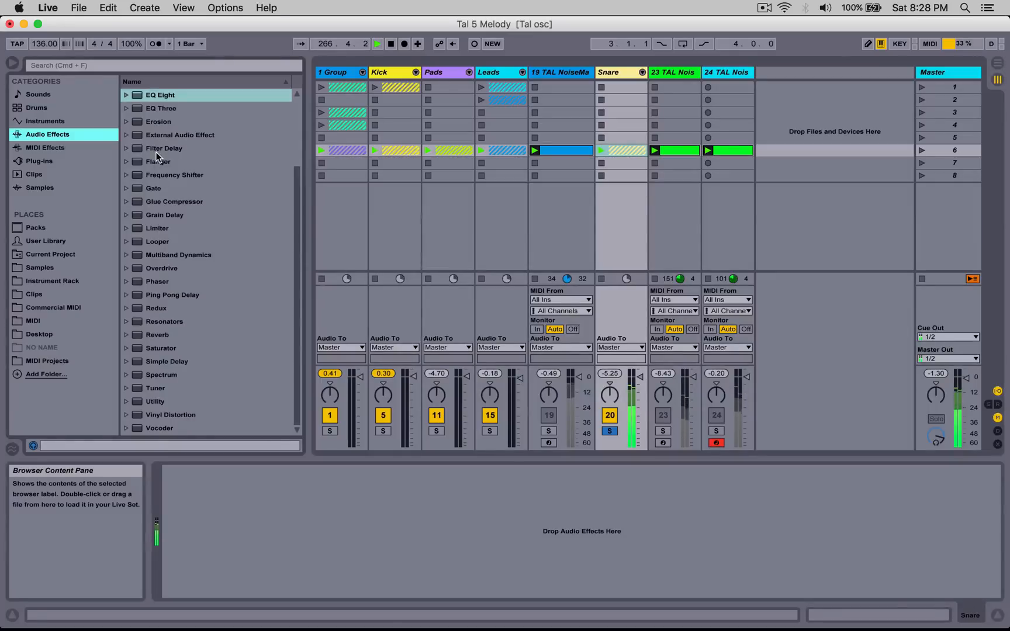
pyautogui.scroll(4, 154, 129)
pyautogui.moveTo(157, 108); pyautogui.dragTo(252, 510)
pyautogui.moveTo(275, 555); pyautogui.dragTo(324, 538)
pyautogui.moveTo(361, 507)
pyautogui.mouseDown()
pyautogui.moveTo(360, 530)
pyautogui.moveTo(360, 502)
pyautogui.mouseUp()
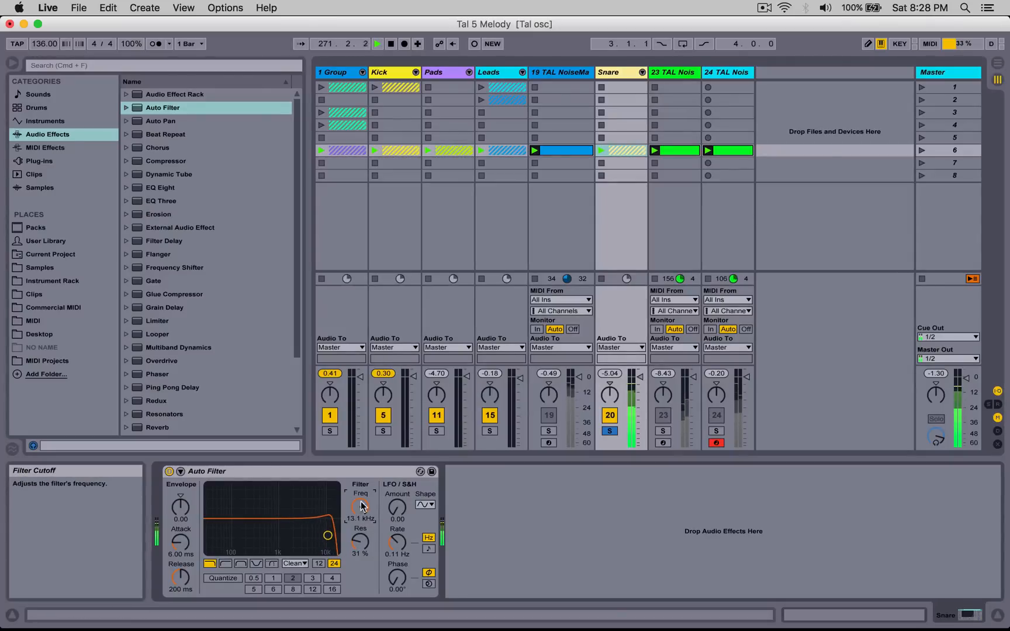
# Step: Add EQ Eight to the Snare group with a band 1 low cut and band 3 at 13.0 kHz, -6.67 dB, Q 3.46
pyautogui.moveTo(163, 188); pyautogui.dragTo(465, 488)
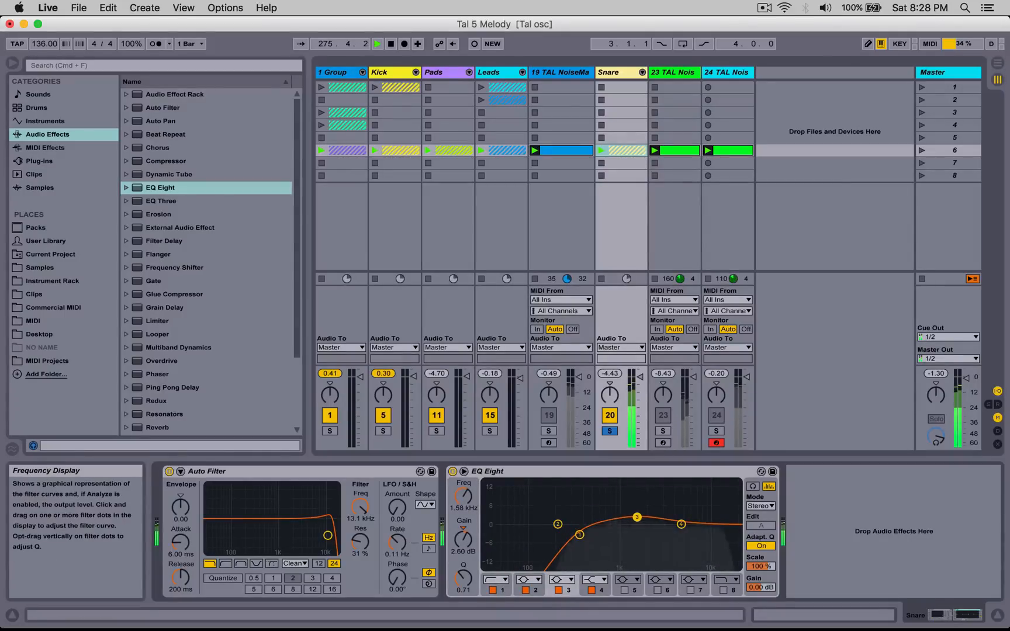
pyautogui.moveTo(676, 520); pyautogui.dragTo(694, 539)
pyautogui.moveTo(463, 577); pyautogui.dragTo(462, 550)
pyautogui.moveTo(463, 493); pyautogui.dragTo(464, 501)
pyautogui.moveTo(463, 577); pyautogui.dragTo(463, 584)
pyautogui.moveTo(463, 539); pyautogui.dragTo(462, 491)
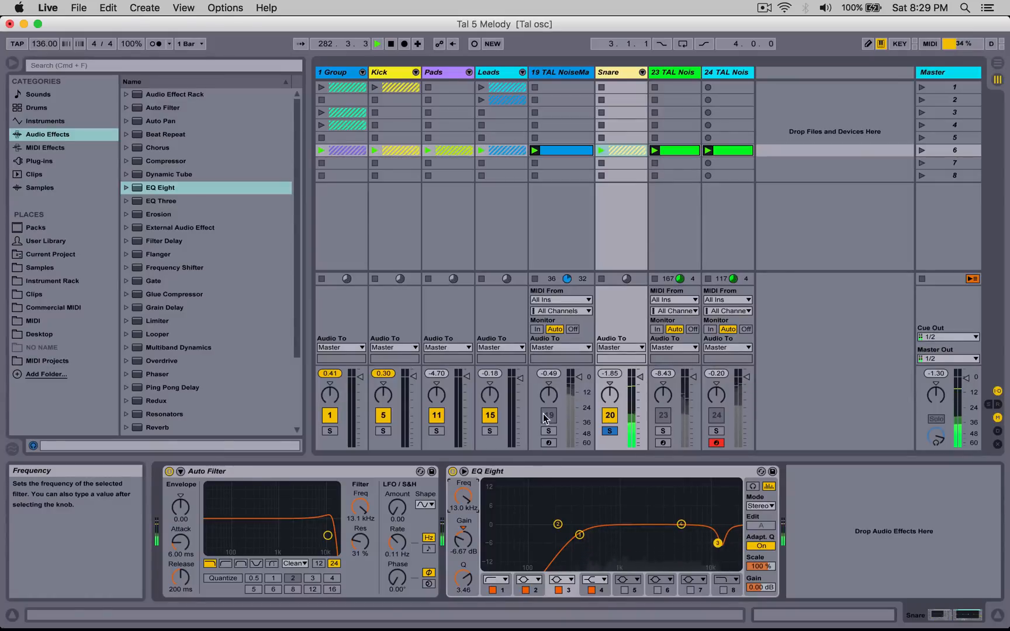
# Step: Lower the Snare group's Auto Filter cutoff to 10.6 kHz and unsolo the group
pyautogui.moveTo(360, 508); pyautogui.dragTo(360, 515)
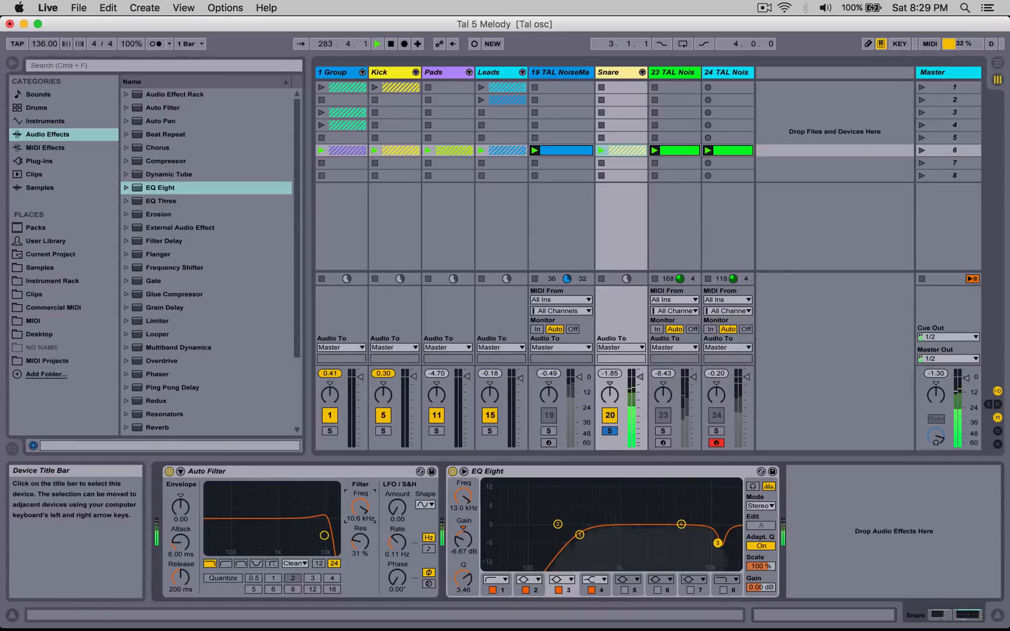
pyautogui.click(610, 431)
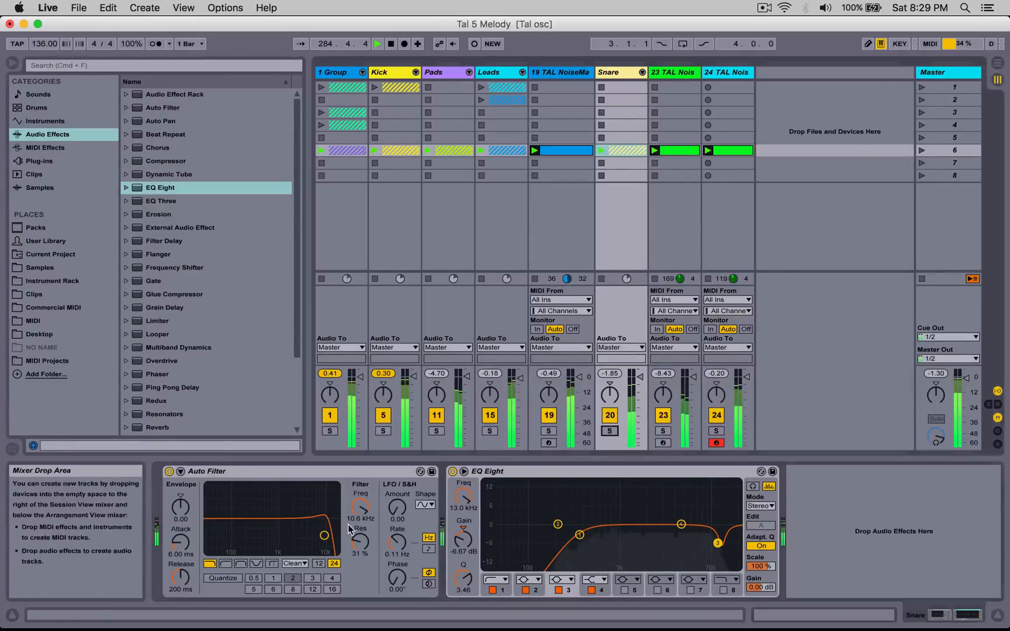
# Step: Raise the Snare group's Auto Filter cutoff to 11.8 kHz and add TAL Reverb III after its EQ Eight
pyautogui.moveTo(360, 508); pyautogui.dragTo(360, 502)
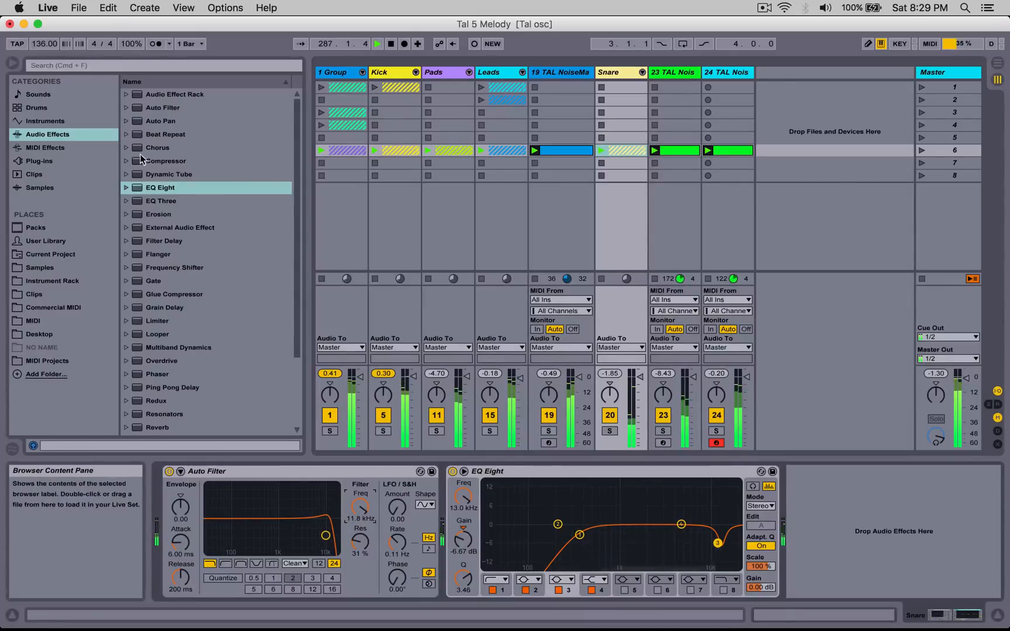
pyautogui.click(53, 161)
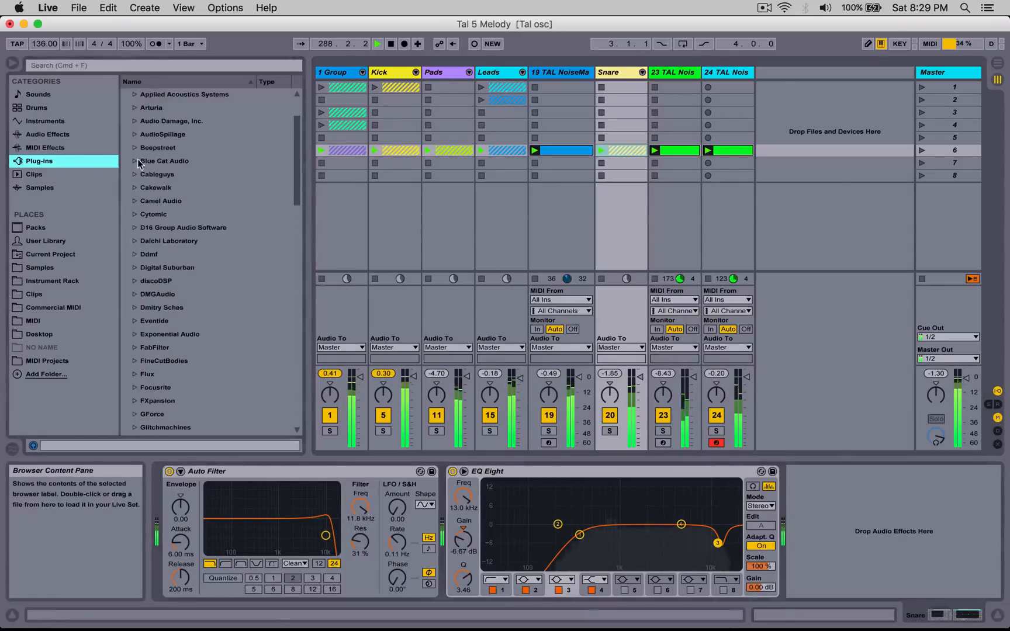
pyautogui.click(127, 63)
pyautogui.write('tal')
pyautogui.moveTo(193, 159); pyautogui.dragTo(842, 514)
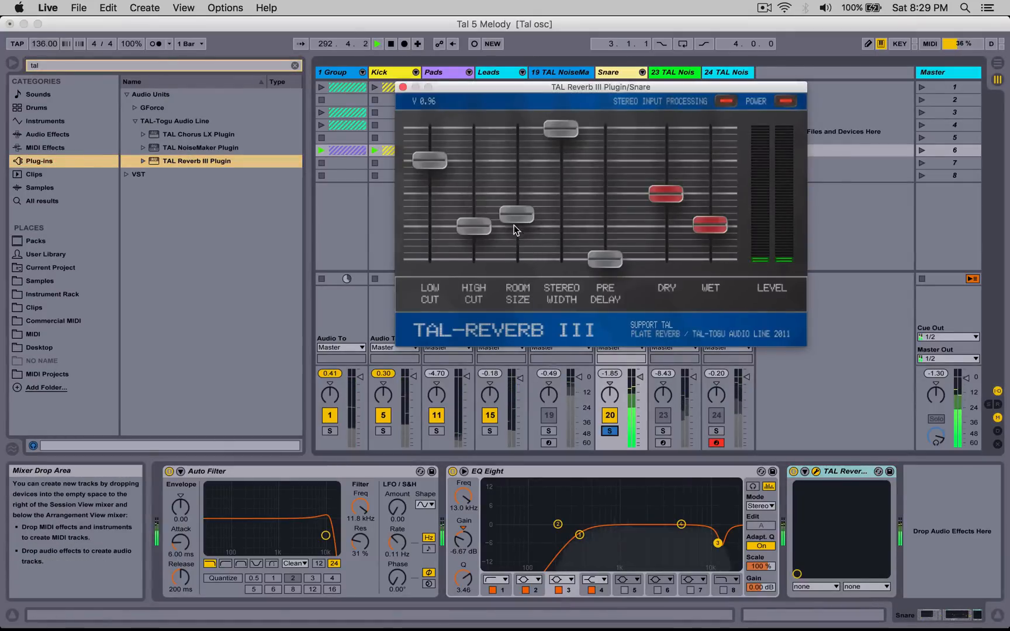
# Step: Lower the Snare reverb's room size almost to minimum, set its pre-delay to about 151 ms and raise the wet level
pyautogui.moveTo(515, 259); pyautogui.dragTo(516, 269)
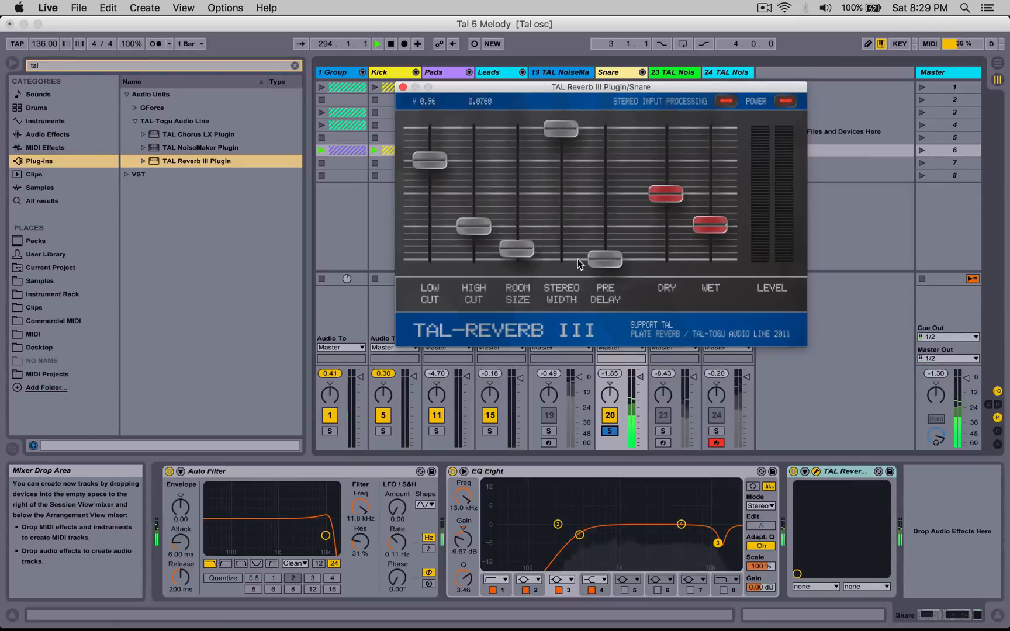
pyautogui.moveTo(605, 259); pyautogui.dragTo(599, 121)
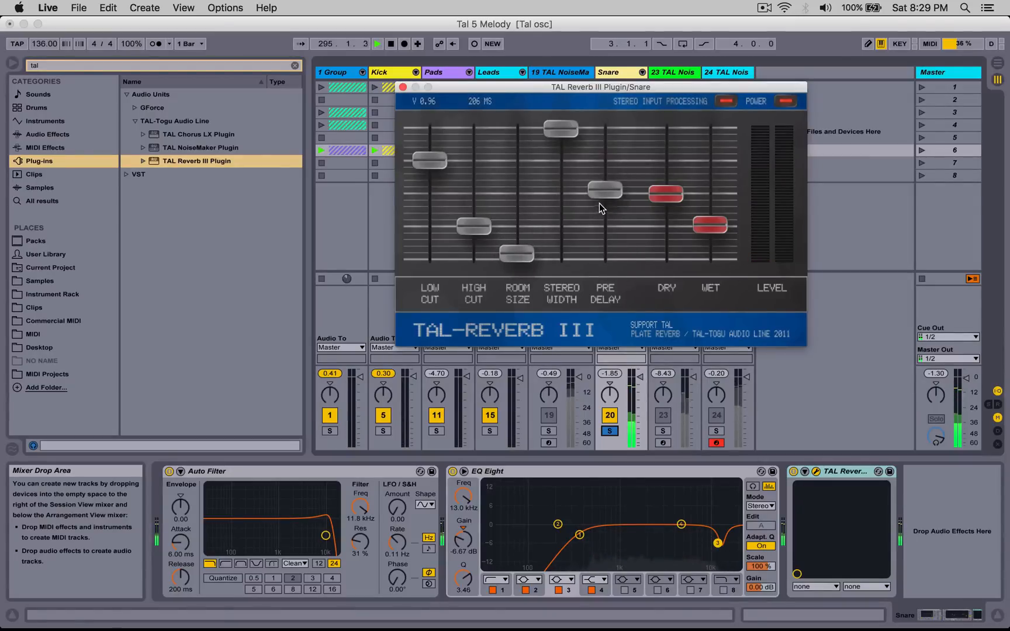
pyautogui.moveTo(599, 194); pyautogui.dragTo(599, 209)
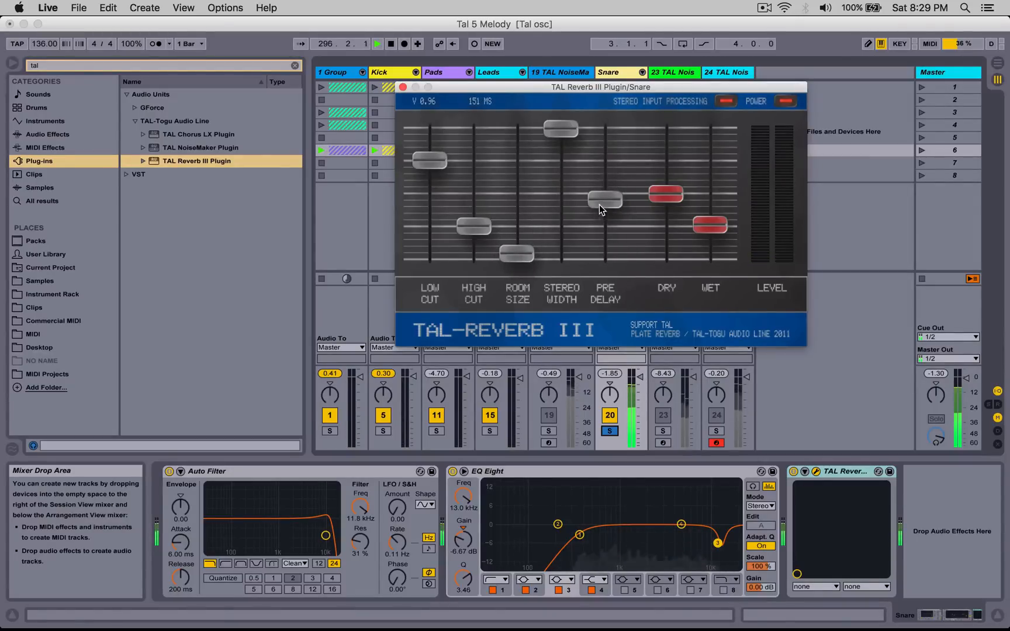
pyautogui.moveTo(709, 222); pyautogui.dragTo(708, 195)
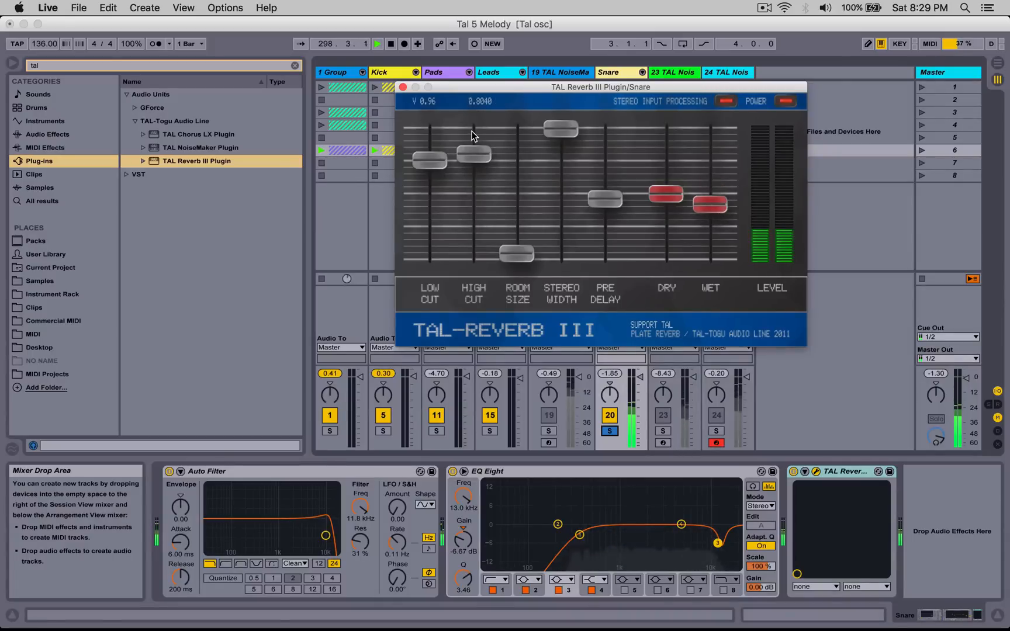
# Step: Set the reverb's high cut, low cut and stereo width to minimum, raise wet to about 2.34 dB and slightly increase room size
pyautogui.moveTo(469, 232); pyautogui.dragTo(469, 261)
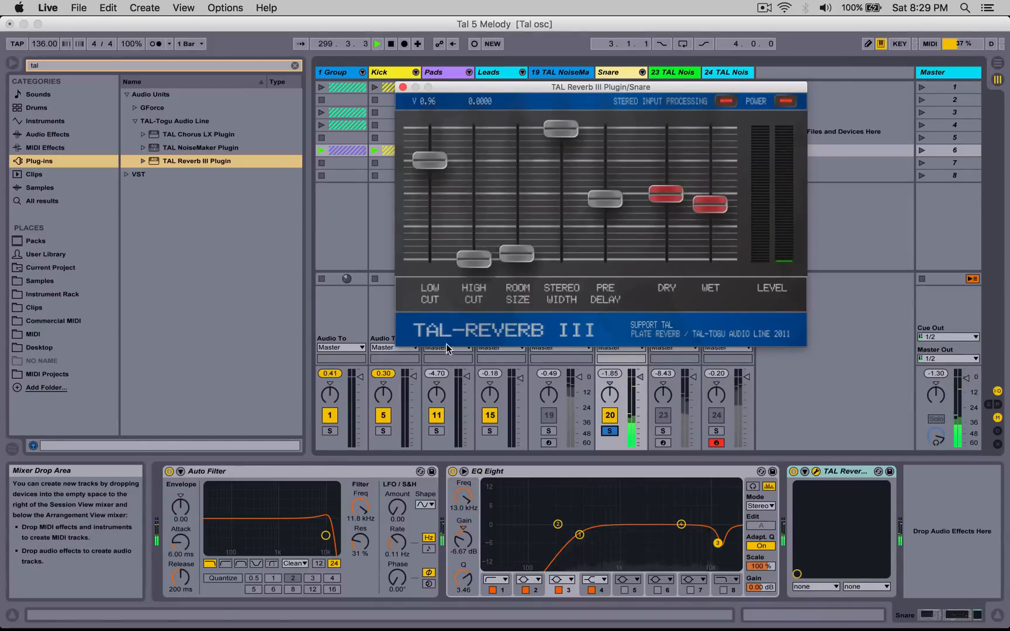
pyautogui.moveTo(431, 165); pyautogui.dragTo(423, 351)
pyautogui.moveTo(710, 204); pyautogui.dragTo(711, 176)
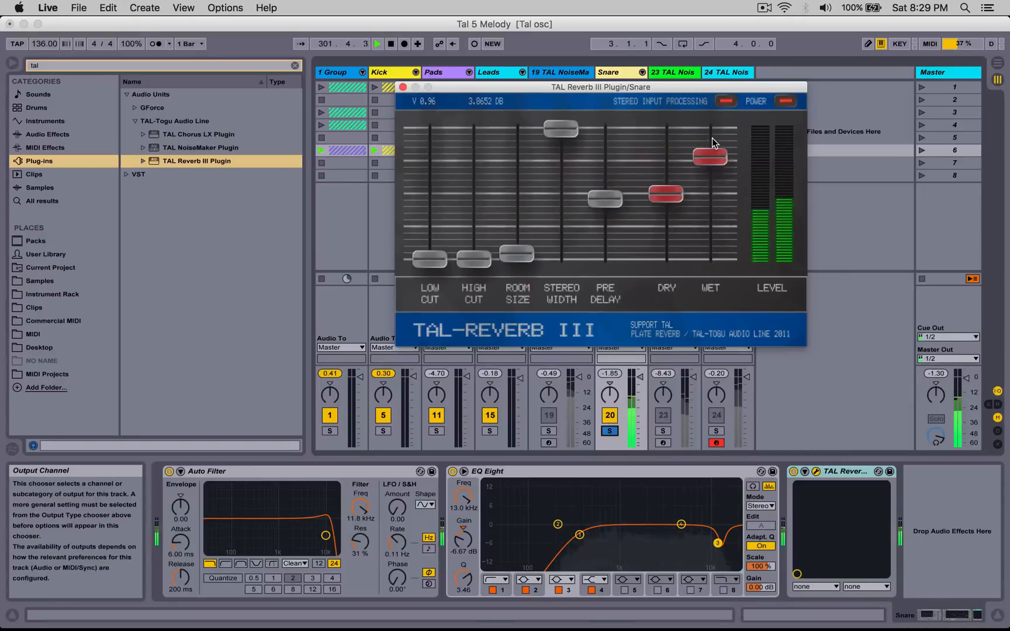
pyautogui.moveTo(561, 129); pyautogui.dragTo(577, 244)
pyautogui.moveTo(515, 249)
pyautogui.mouseDown()
pyautogui.moveTo(516, 237)
pyautogui.moveTo(517, 248)
pyautogui.mouseUp()
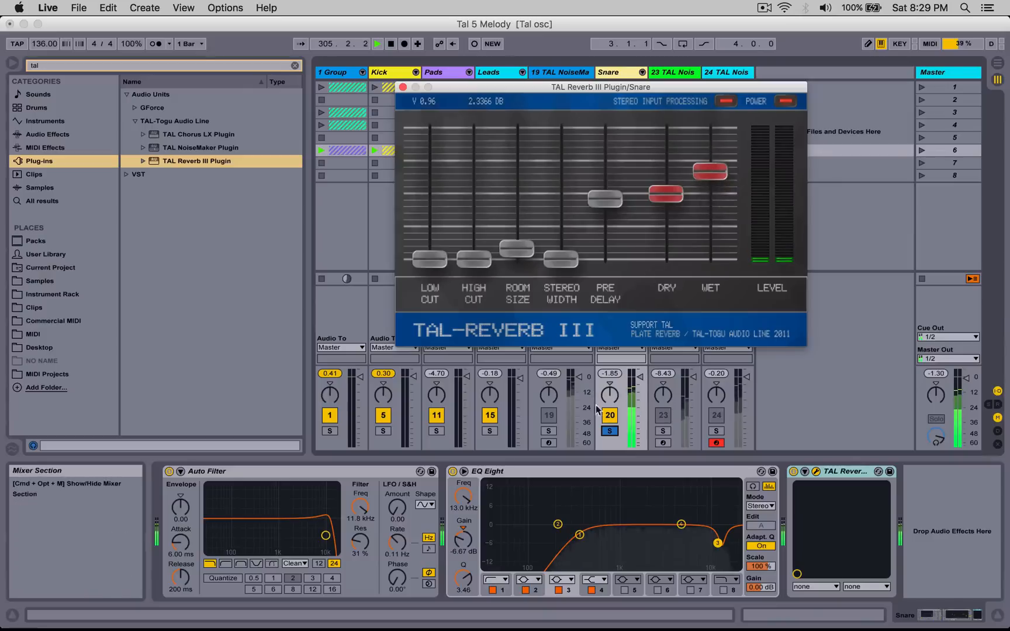
# Step: Unsolo the Snare group and set its reverb to 0 ms pre-delay and about 3.55 dB wet
pyautogui.click(609, 431)
pyautogui.moveTo(706, 172); pyautogui.dragTo(706, 148)
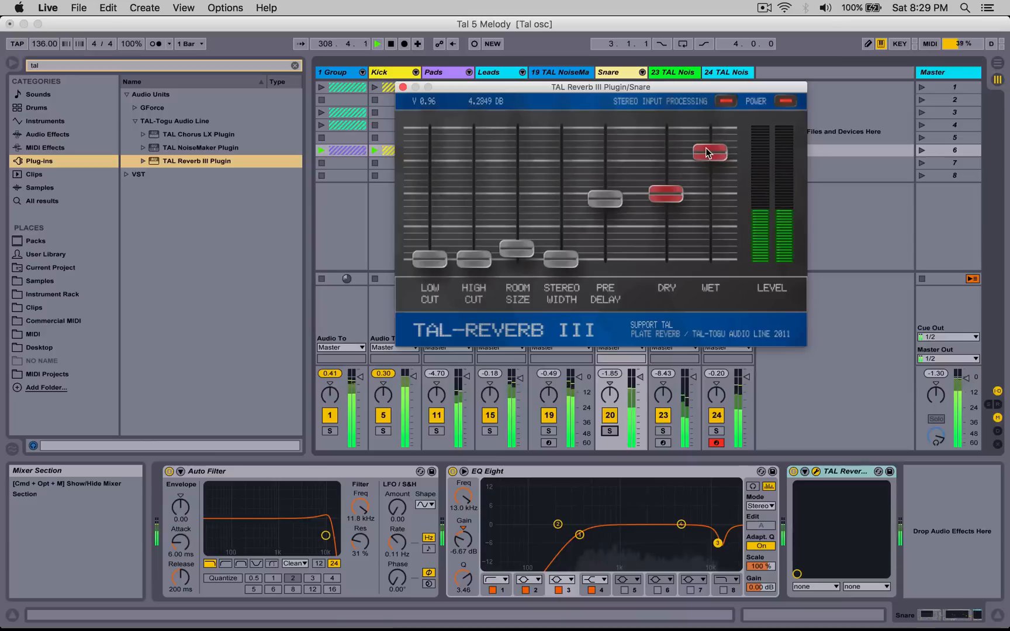
pyautogui.moveTo(605, 199); pyautogui.dragTo(605, 260)
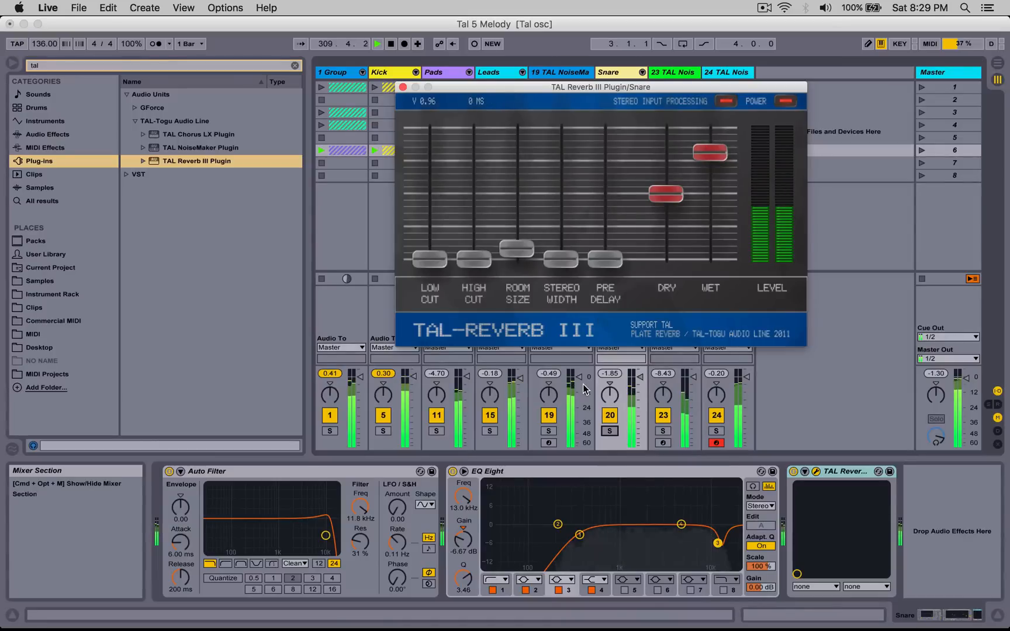
pyautogui.moveTo(705, 153); pyautogui.dragTo(705, 169)
pyautogui.click(790, 473)
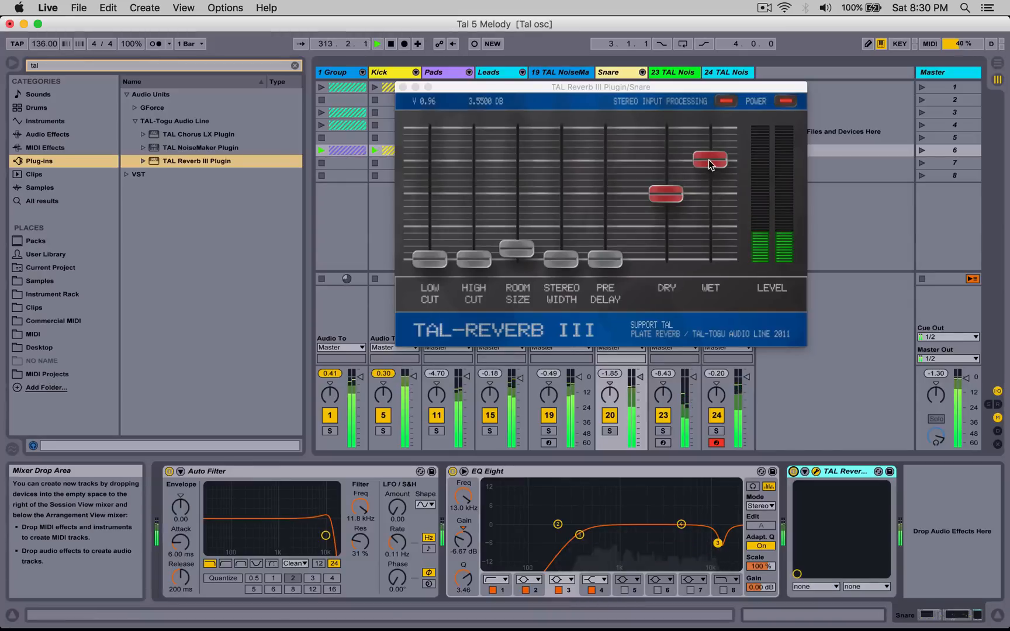
pyautogui.click(403, 87)
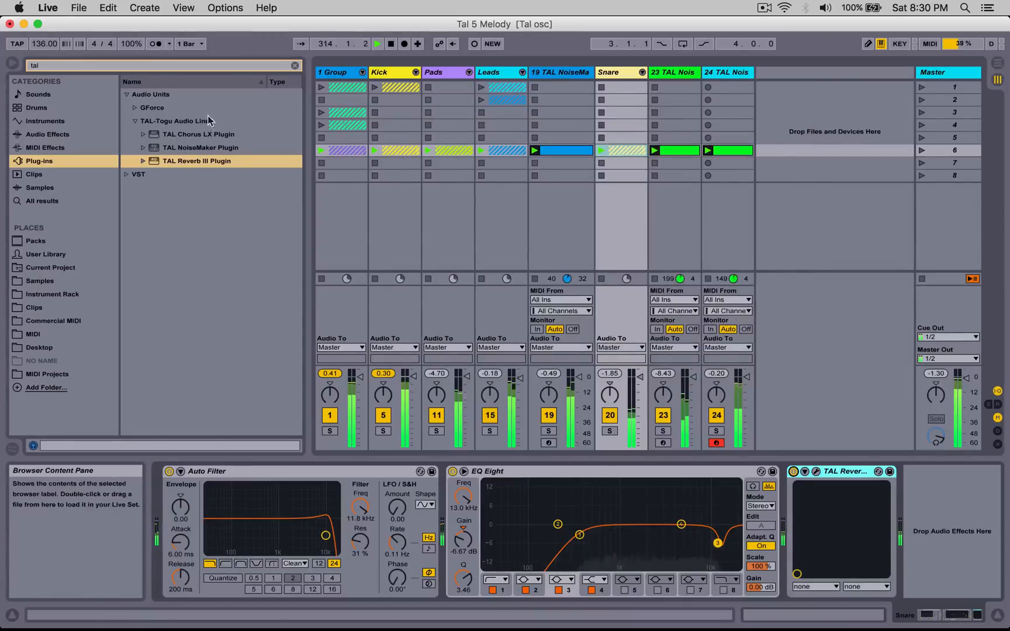
# Step: Add Klanghelm's DC1A2 compressor after the Snare group's reverb, raise its output and enable Relaxed mode
pyautogui.click(295, 66)
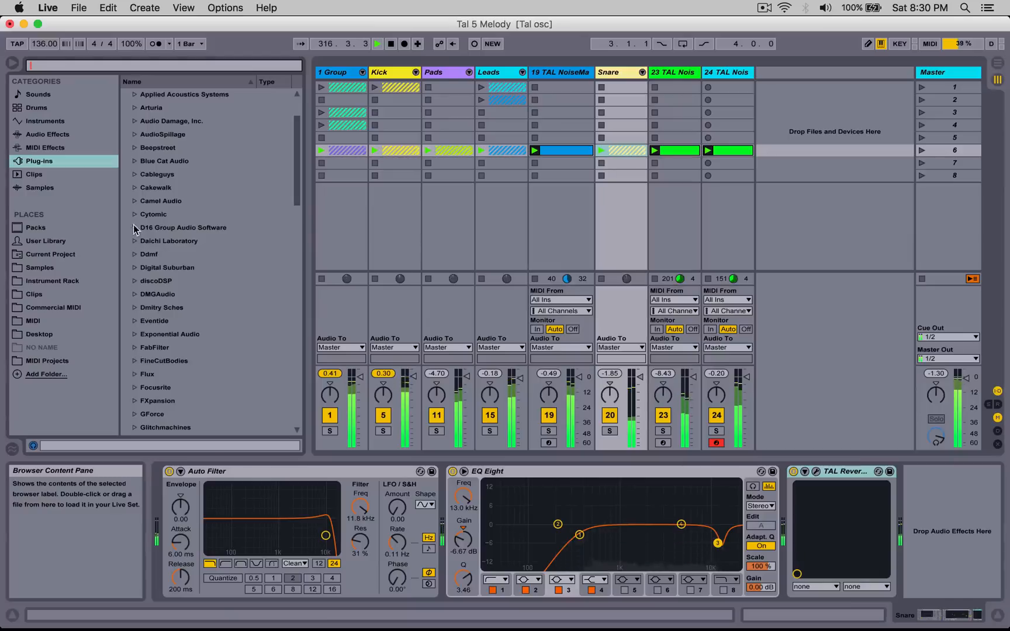
pyautogui.write('kl')
pyautogui.moveTo(161, 130); pyautogui.dragTo(962, 532)
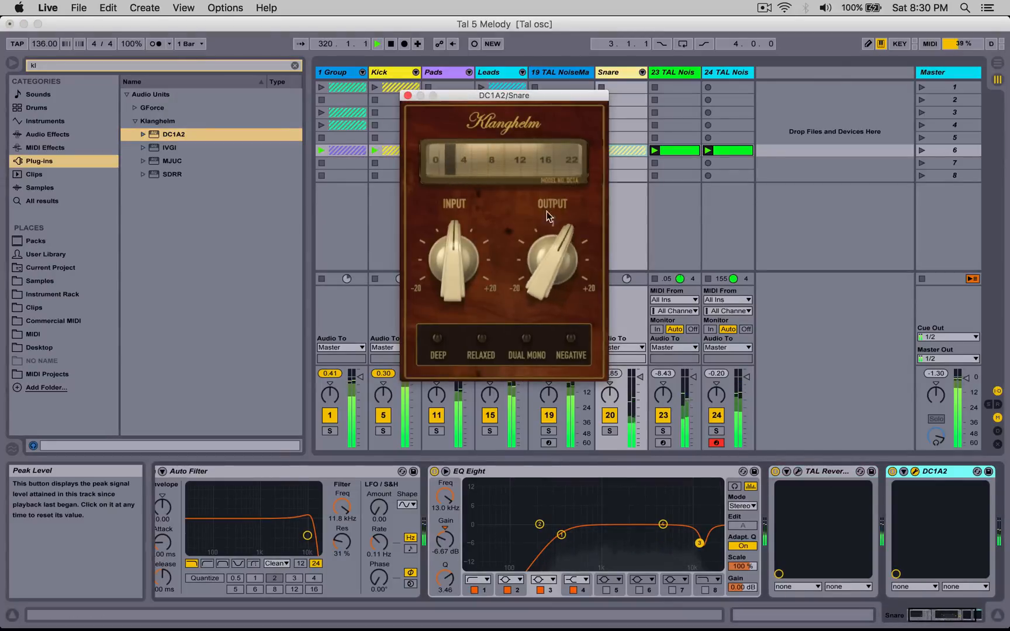
pyautogui.moveTo(550, 187)
pyautogui.mouseDown()
pyautogui.moveTo(555, 157)
pyautogui.moveTo(542, 190)
pyautogui.mouseUp()
pyautogui.click(487, 331)
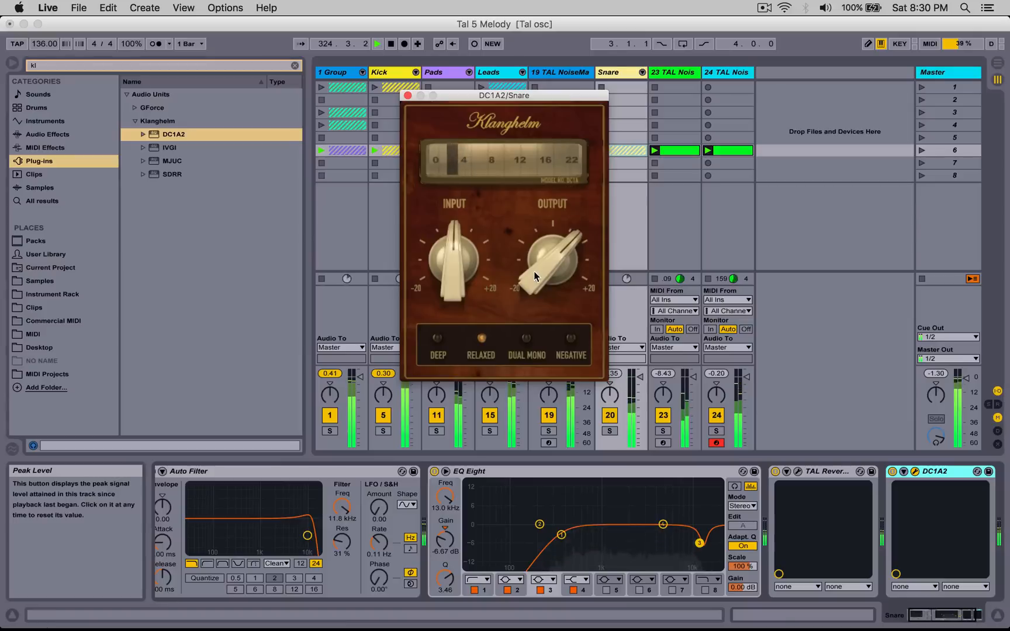
# Step: Raise DC1A2's input well above centre, bring its output down to just above centre and clear the browser search
pyautogui.moveTo(534, 269); pyautogui.dragTo(534, 272)
pyautogui.moveTo(453, 270); pyautogui.dragTo(508, 225)
pyautogui.moveTo(547, 255); pyautogui.dragTo(540, 276)
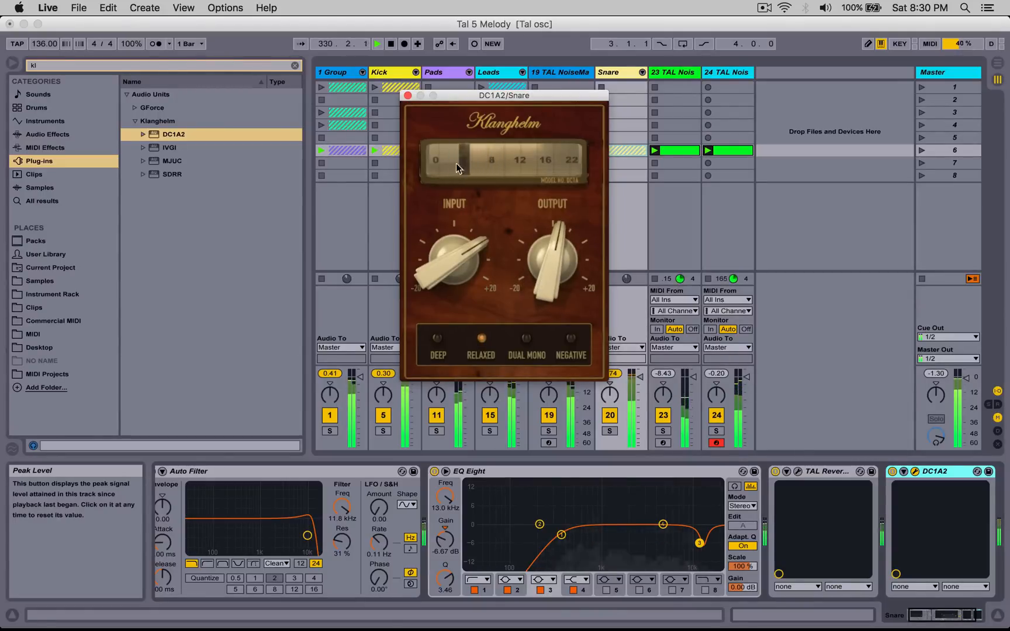
pyautogui.click(407, 95)
pyautogui.click(297, 66)
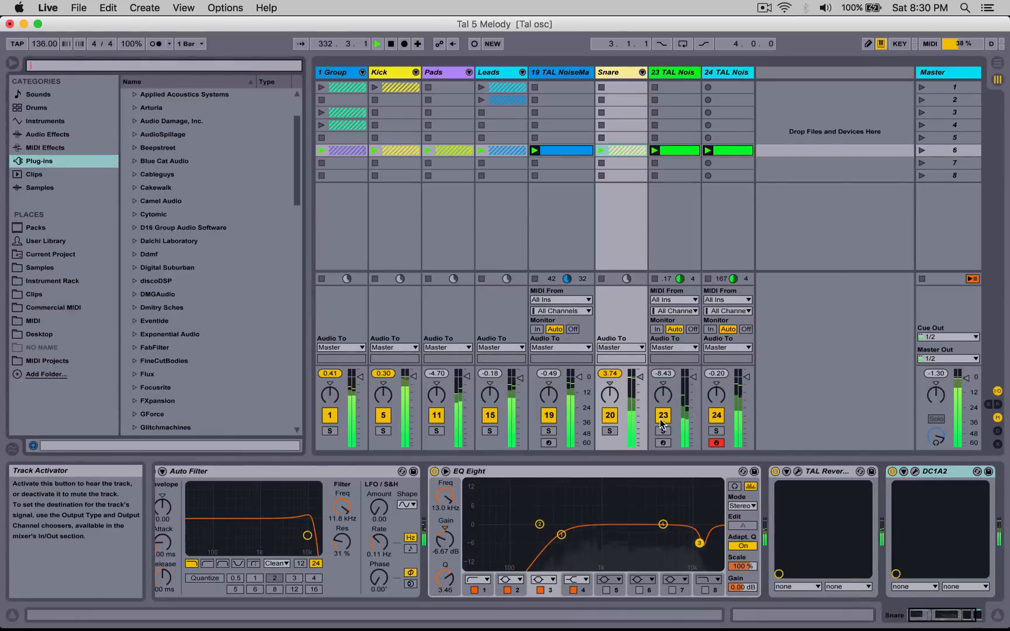
# Step: Compare the Snare group's sound with DC1A2 bypassed and with Deep mode in place of Relaxed, restoring Relaxed mode
pyautogui.click(893, 472)
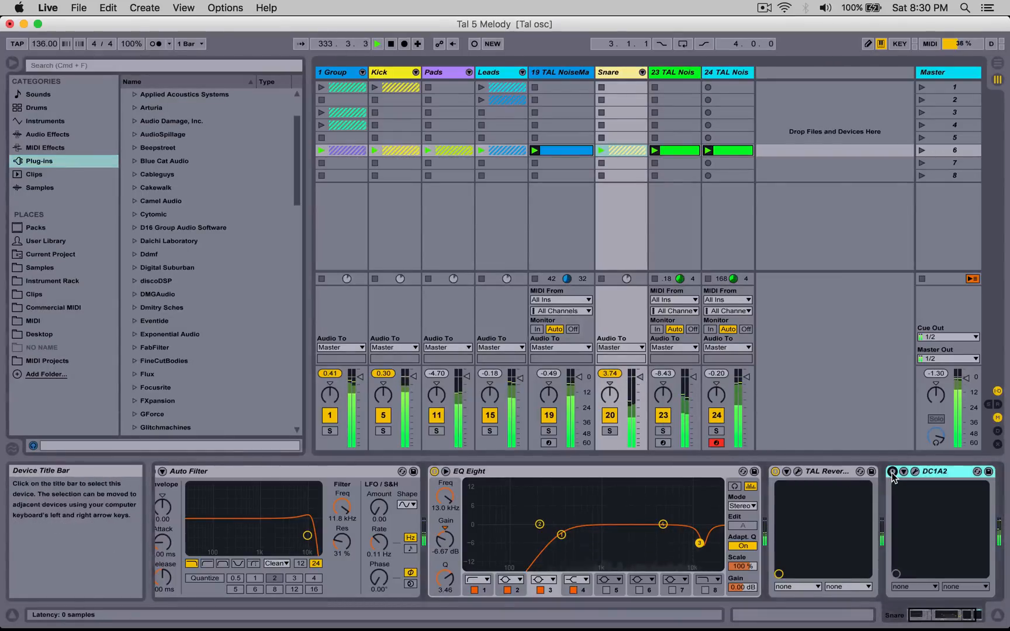
pyautogui.click(893, 472)
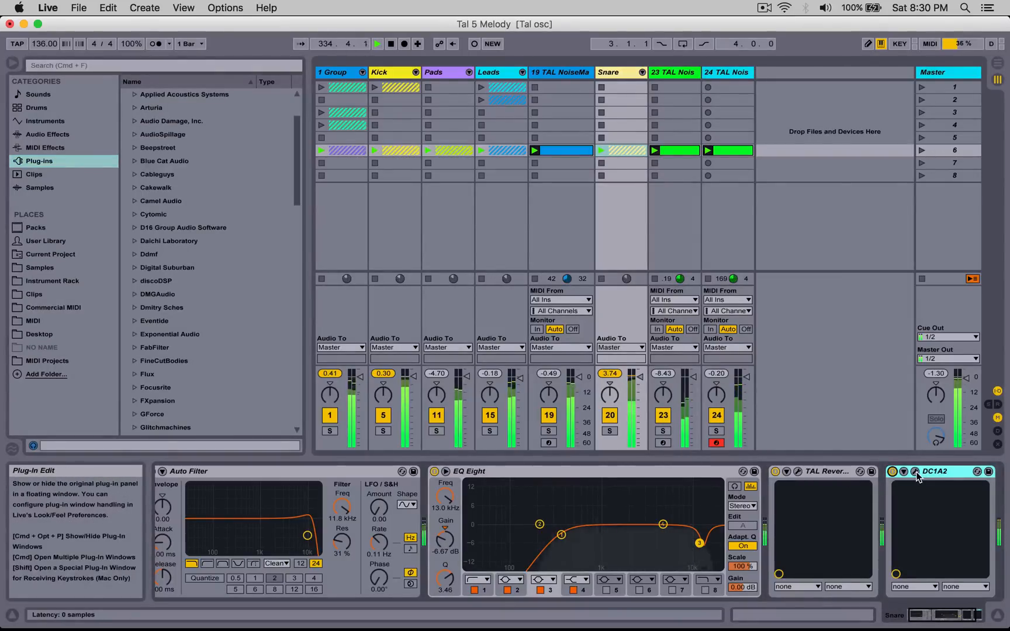
pyautogui.click(915, 471)
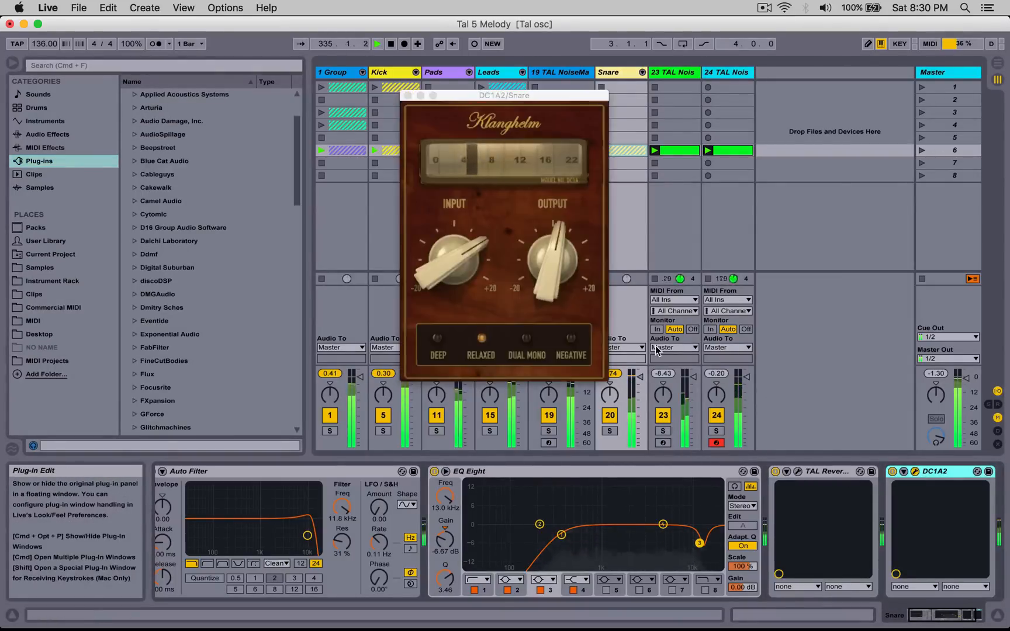
pyautogui.click(481, 343)
pyautogui.click(438, 345)
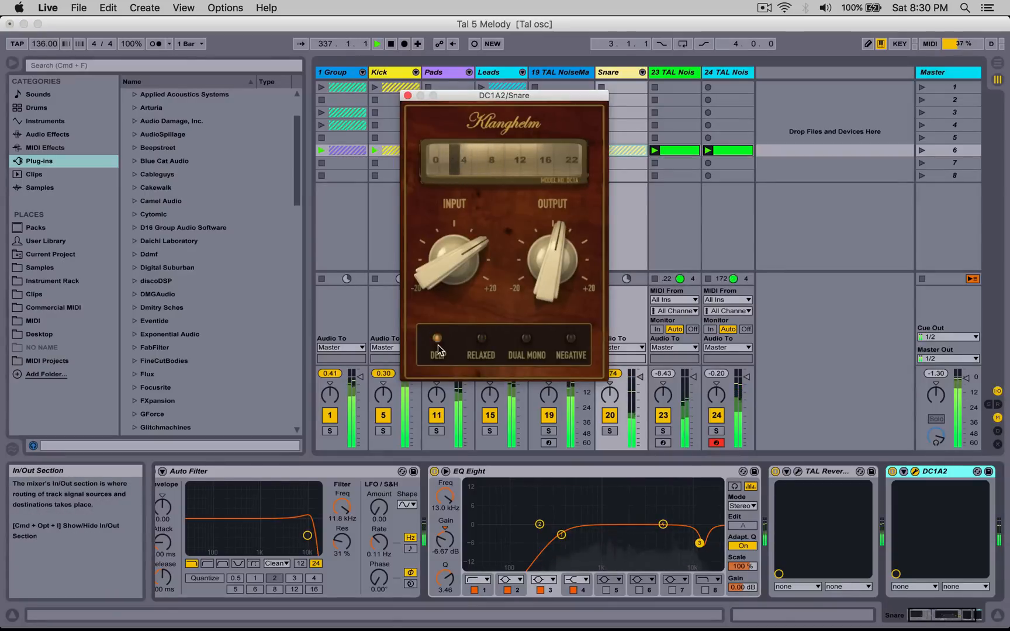
pyautogui.click(438, 345)
pyautogui.click(482, 342)
# Step: Try other DC1A2 input levels, then Relaxed off with the input below centre and the output raised
pyautogui.moveTo(447, 279); pyautogui.dragTo(446, 290)
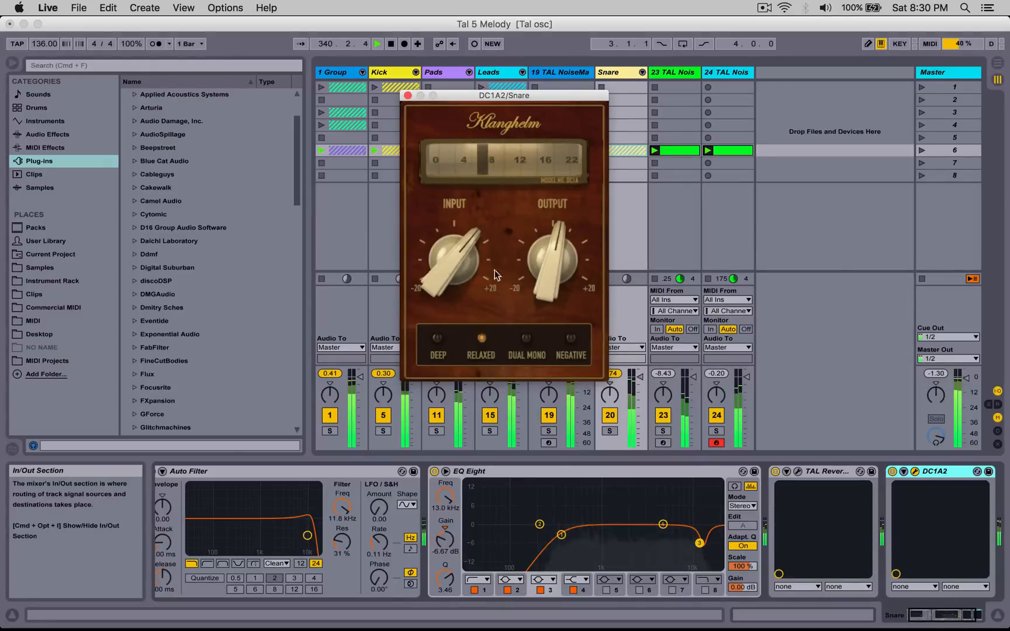
pyautogui.moveTo(467, 245)
pyautogui.mouseDown()
pyautogui.moveTo(476, 184)
pyautogui.moveTo(465, 240)
pyautogui.mouseUp()
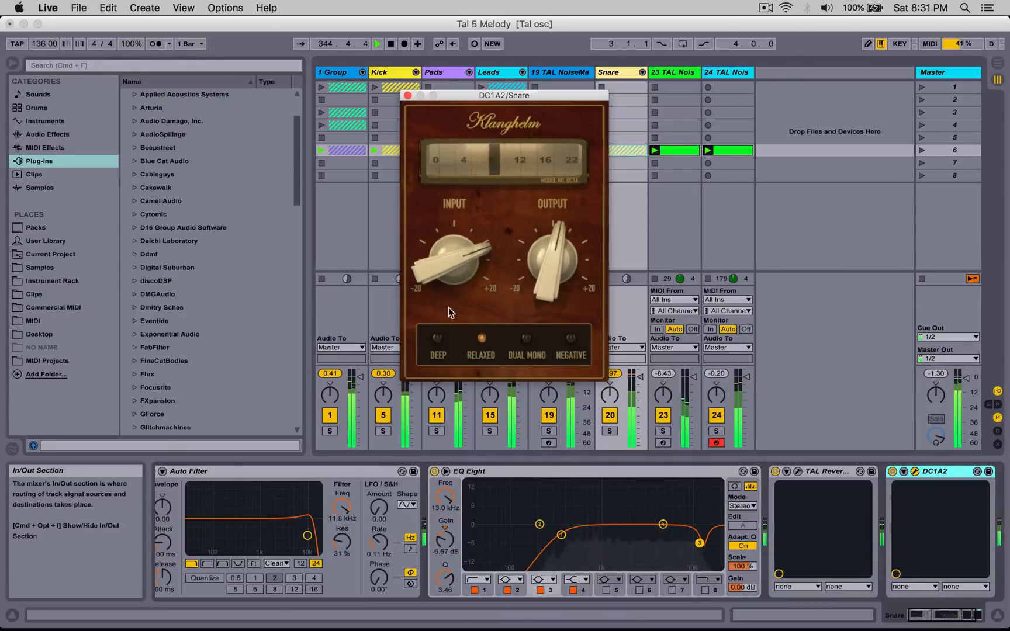
pyautogui.doubleClick(462, 261)
pyautogui.click(480, 336)
pyautogui.moveTo(442, 265); pyautogui.dragTo(445, 274)
pyautogui.moveTo(544, 277); pyautogui.dragTo(549, 250)
pyautogui.moveTo(458, 249); pyautogui.dragTo(474, 290)
pyautogui.moveTo(543, 288); pyautogui.dragTo(547, 261)
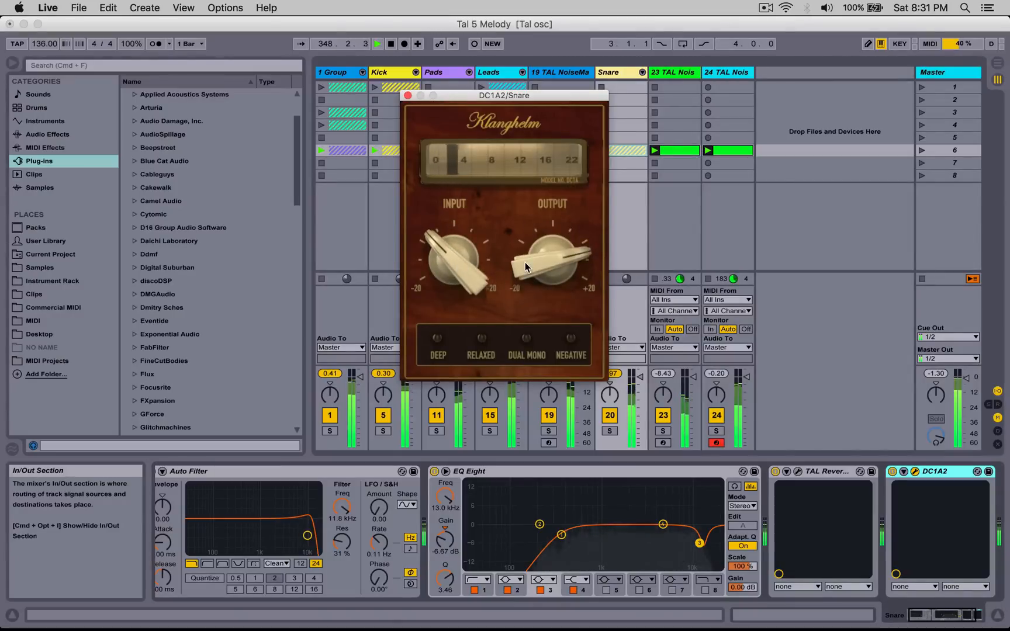
# Step: Reset DC1A2's output and input to centre, enable Relaxed and raise the input about a third of the way to +20
pyautogui.doubleClick(525, 262)
pyautogui.doubleClick(442, 274)
pyautogui.moveTo(453, 173); pyautogui.dragTo(455, 146)
pyautogui.click(483, 342)
pyautogui.moveTo(463, 279); pyautogui.dragTo(465, 270)
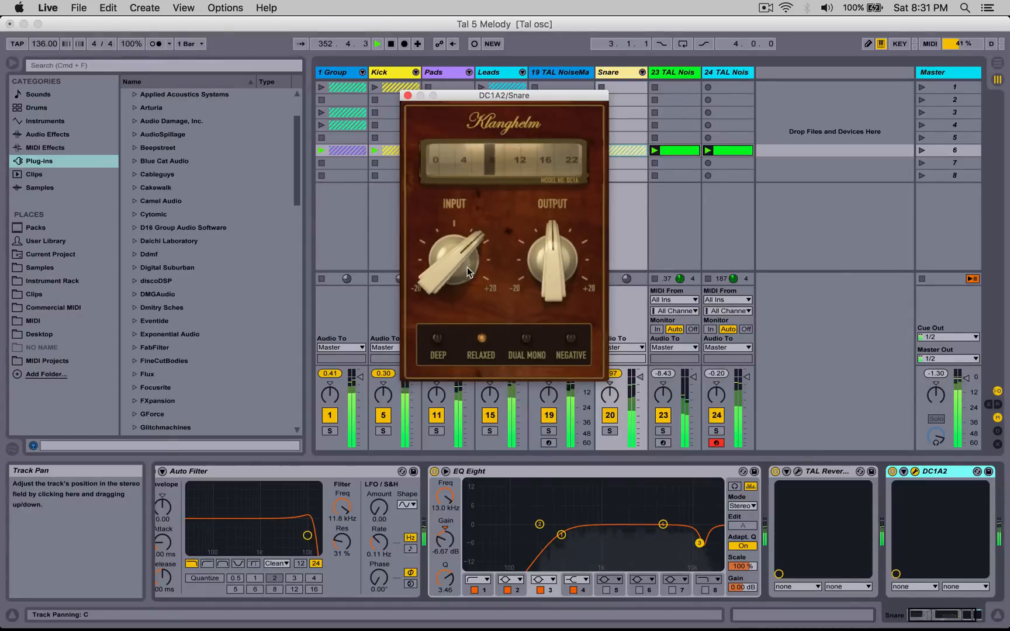
# Step: Set the Snare group's Auto Filter to an 11.1 kHz cutoff and 26% resonance
pyautogui.click(407, 95)
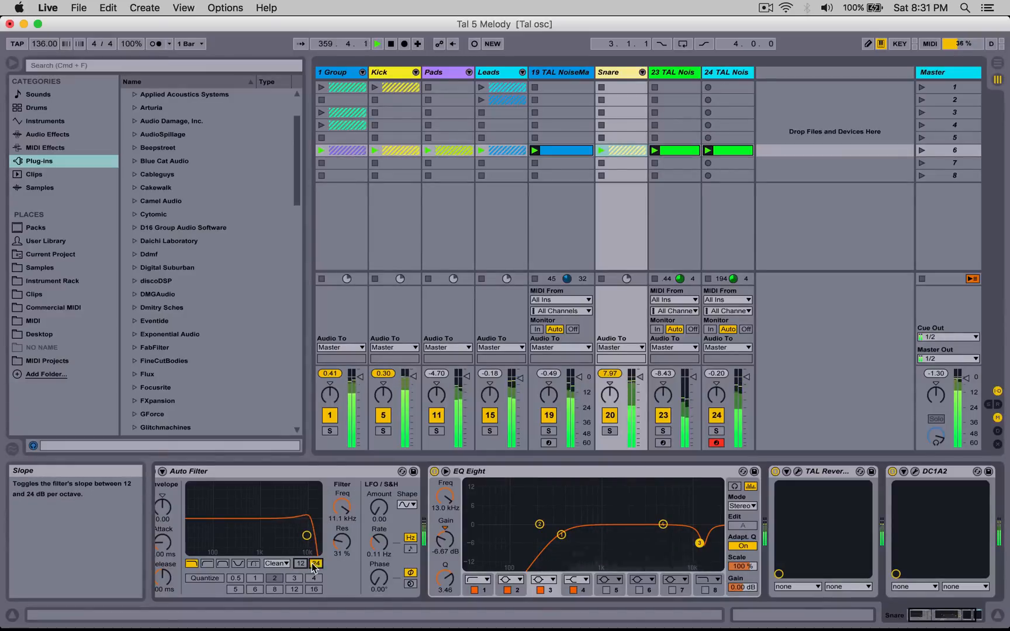
pyautogui.moveTo(338, 545)
pyautogui.mouseDown()
pyautogui.moveTo(338, 570)
pyautogui.moveTo(342, 535)
pyautogui.mouseUp()
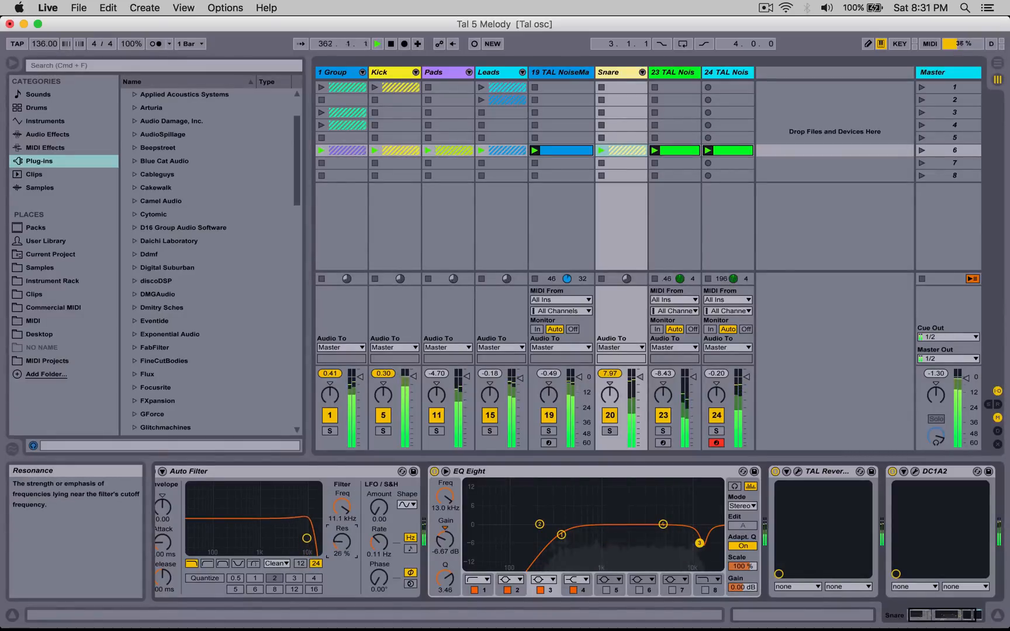
# Step: Set the Snare group's Auto Filter frequency to about 11.8 kHz and launch scene 1
pyautogui.click(342, 508)
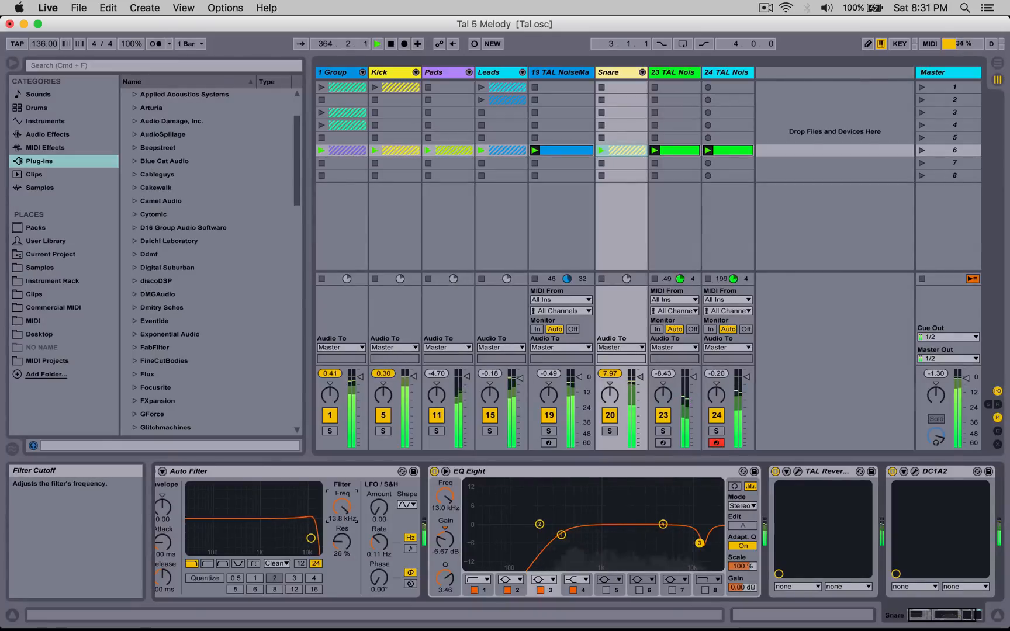
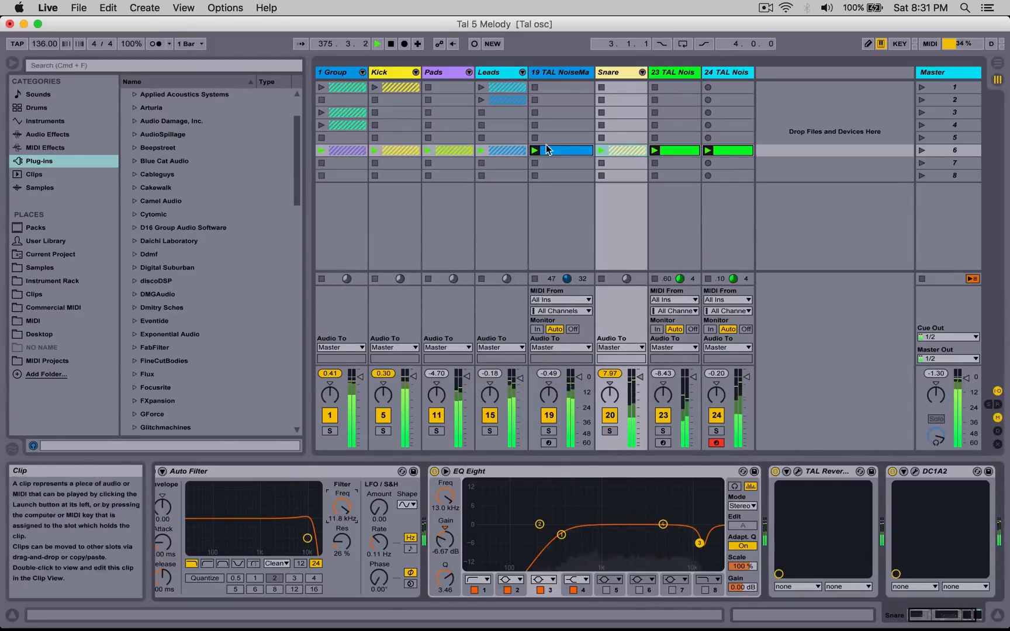
pyautogui.click(921, 89)
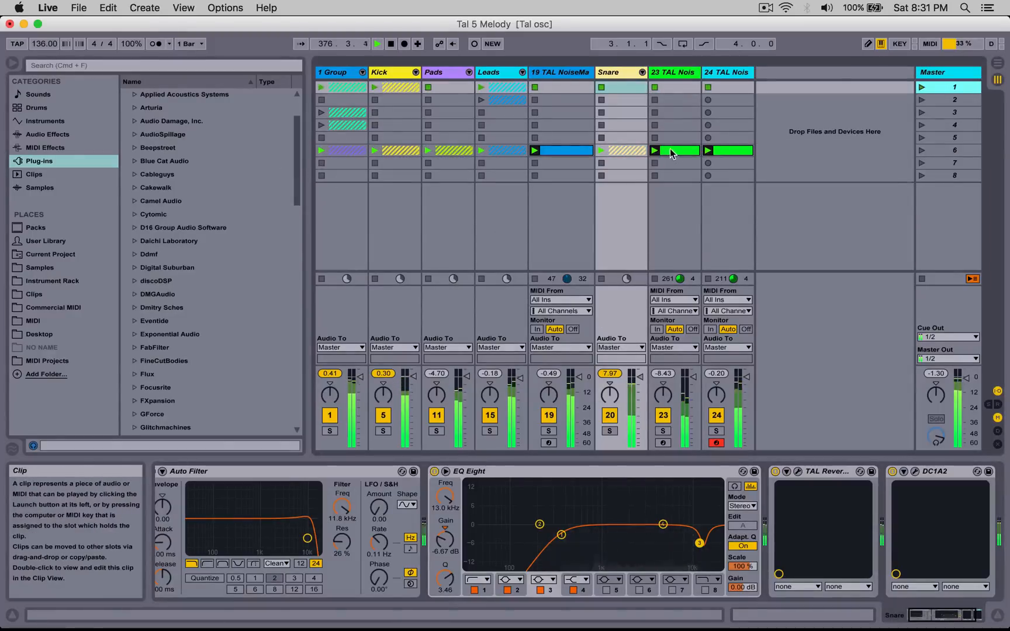
# Step: Expand the Snare group, copy the scene 6 clips of tracks 21 to 24 into scene 1, and launch scene 1
pyautogui.click(642, 72)
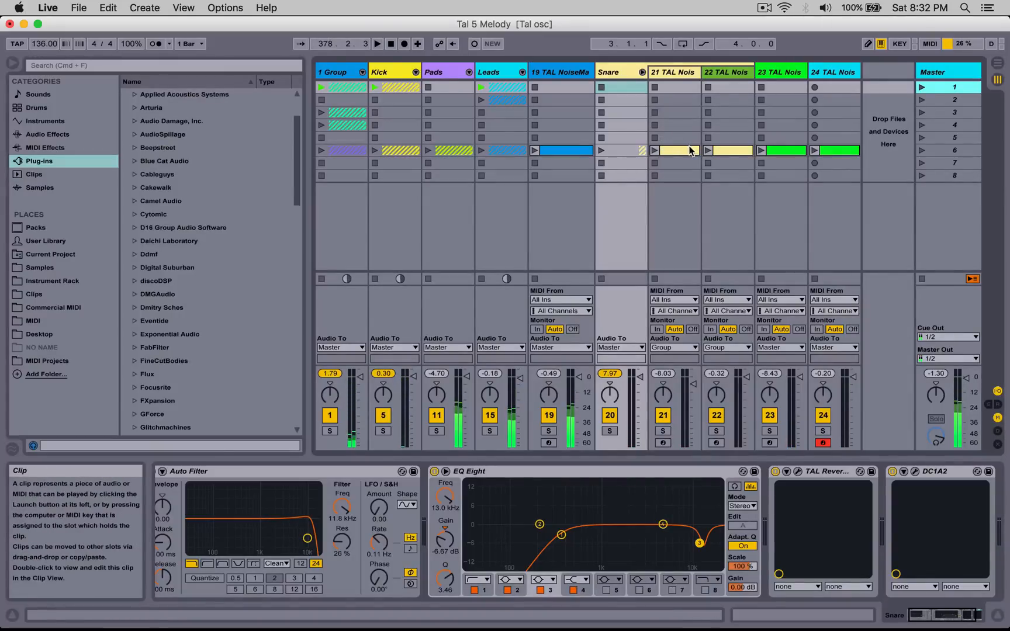
pyautogui.moveTo(671, 150); pyautogui.dragTo(666, 90)
pyautogui.moveTo(726, 151); pyautogui.dragTo(726, 90)
pyautogui.moveTo(773, 149); pyautogui.dragTo(776, 88)
pyautogui.moveTo(828, 145); pyautogui.dragTo(830, 89)
pyautogui.click(920, 87)
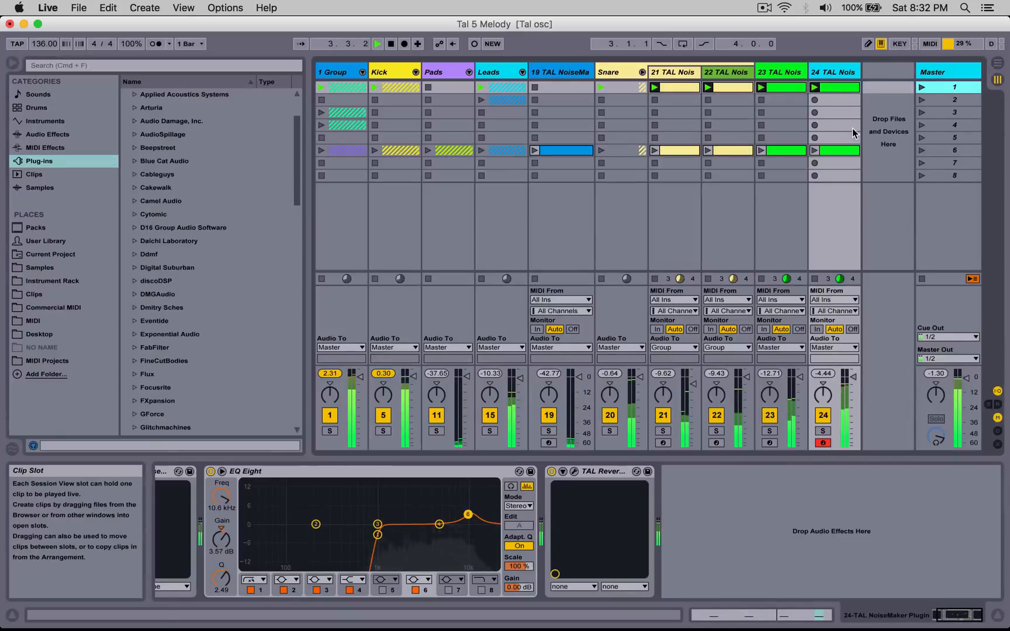
# Step: Open the Snare group's TAL Reverb III and bring its high cut down to 0
pyautogui.click(671, 71)
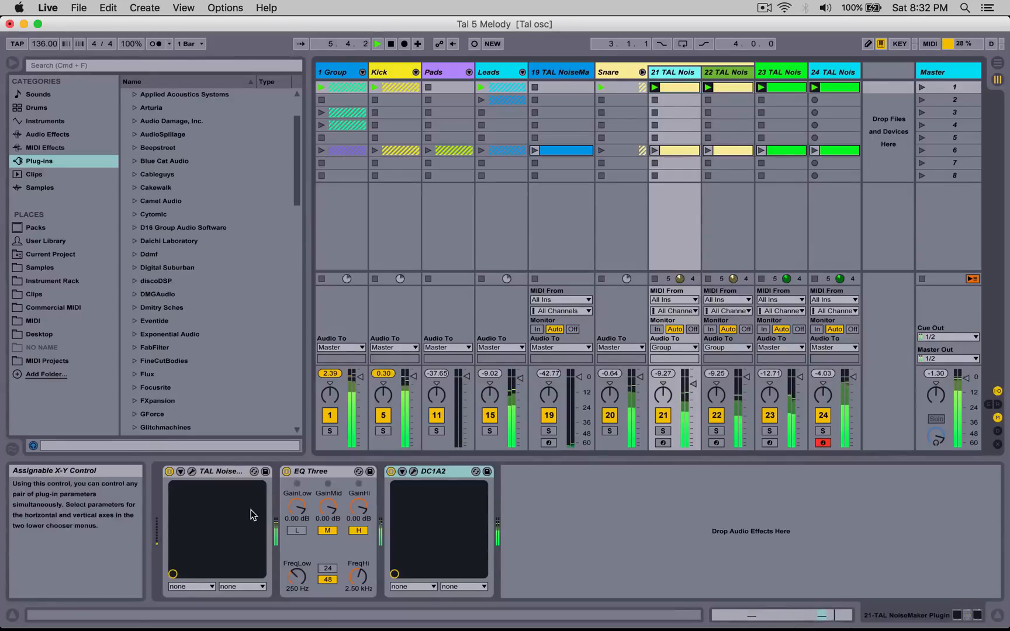
pyautogui.click(611, 79)
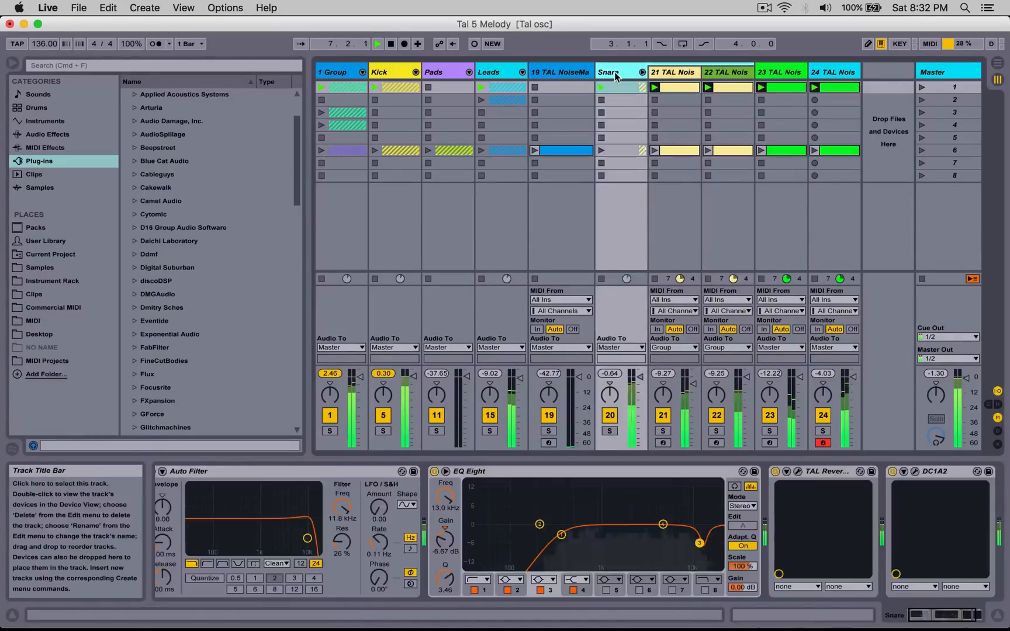
pyautogui.click(798, 472)
pyautogui.moveTo(526, 246); pyautogui.dragTo(561, 138)
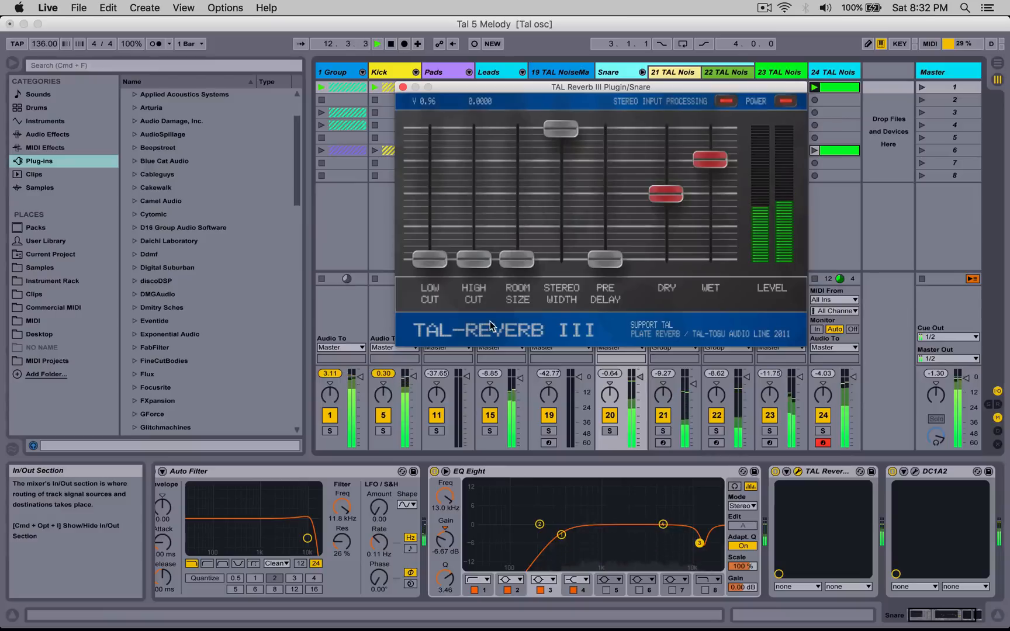
pyautogui.moveTo(474, 259); pyautogui.dragTo(474, 228)
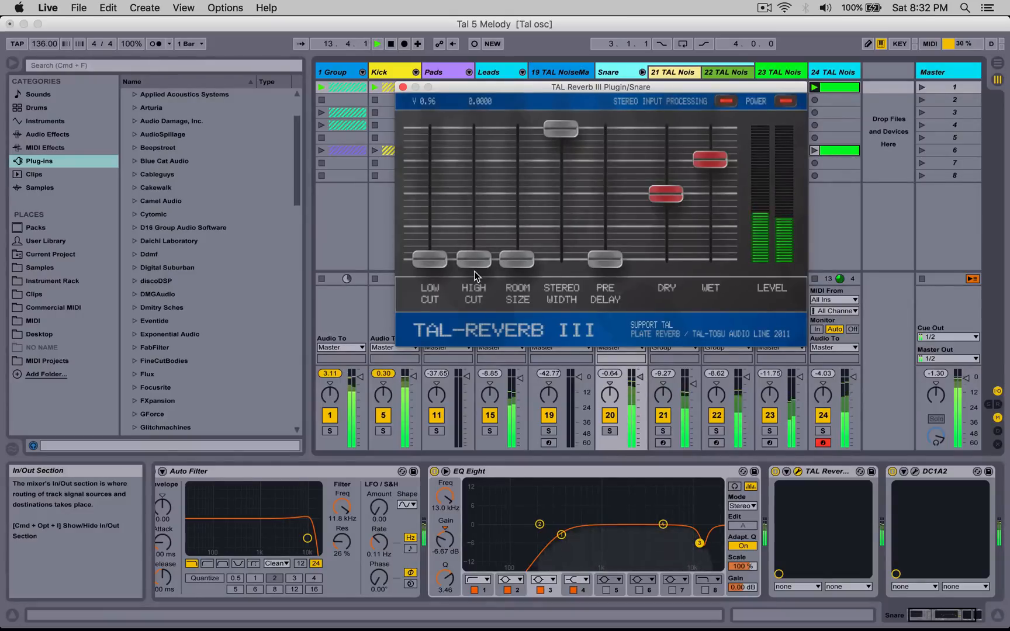
# Step: With the Snare group soloed, lower the reverb's wet level, raise pre delay, and set room size to 0.076 and stereo width to about 0.3
pyautogui.click(610, 431)
pyautogui.moveTo(711, 173)
pyautogui.mouseDown()
pyautogui.moveTo(710, 219)
pyautogui.moveTo(714, 195)
pyautogui.mouseUp()
pyautogui.moveTo(597, 260); pyautogui.dragTo(595, 227)
pyautogui.moveTo(517, 258)
pyautogui.mouseDown()
pyautogui.moveTo(526, 221)
pyautogui.moveTo(520, 251)
pyautogui.mouseUp()
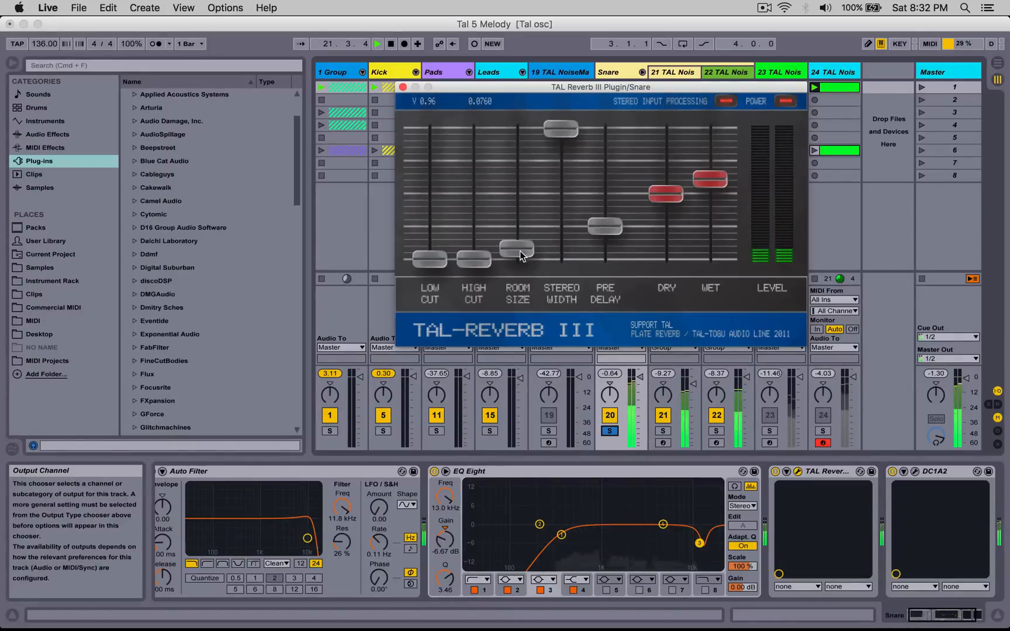
pyautogui.moveTo(561, 128); pyautogui.dragTo(515, 398)
pyautogui.moveTo(562, 259); pyautogui.dragTo(561, 221)
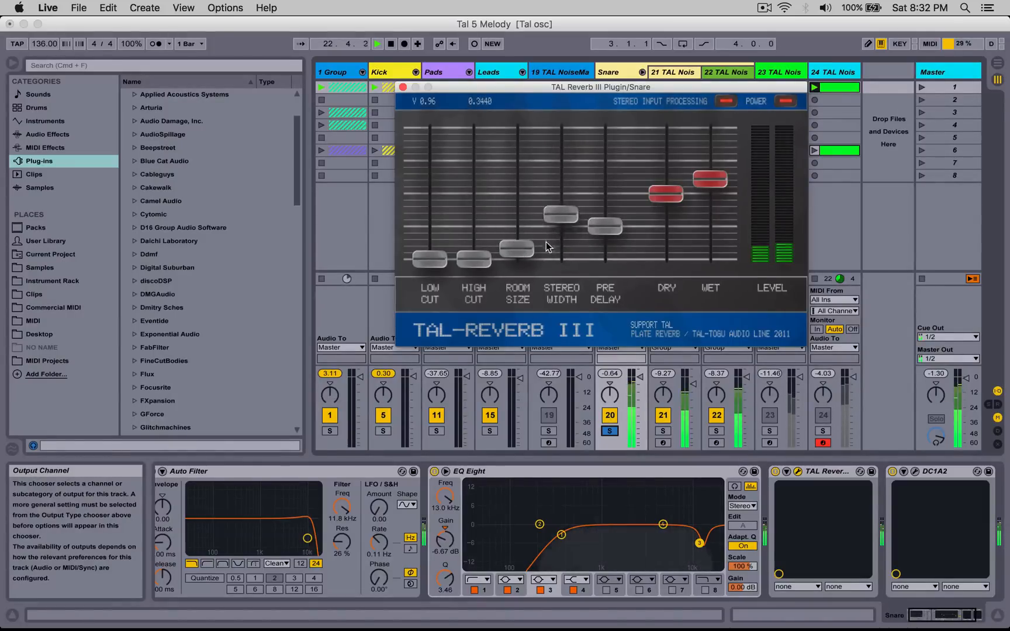
# Step: Unsolo the Snare group, lower its reverb's wet level further, then close the plugin and collapse the group
pyautogui.click(608, 433)
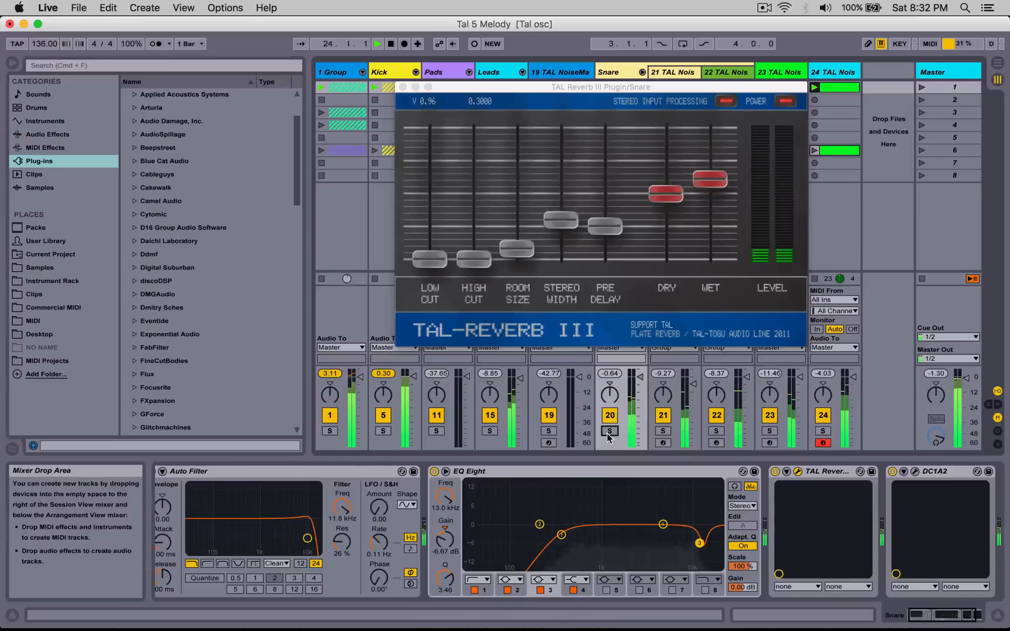
pyautogui.moveTo(695, 185); pyautogui.dragTo(701, 212)
pyautogui.click(402, 86)
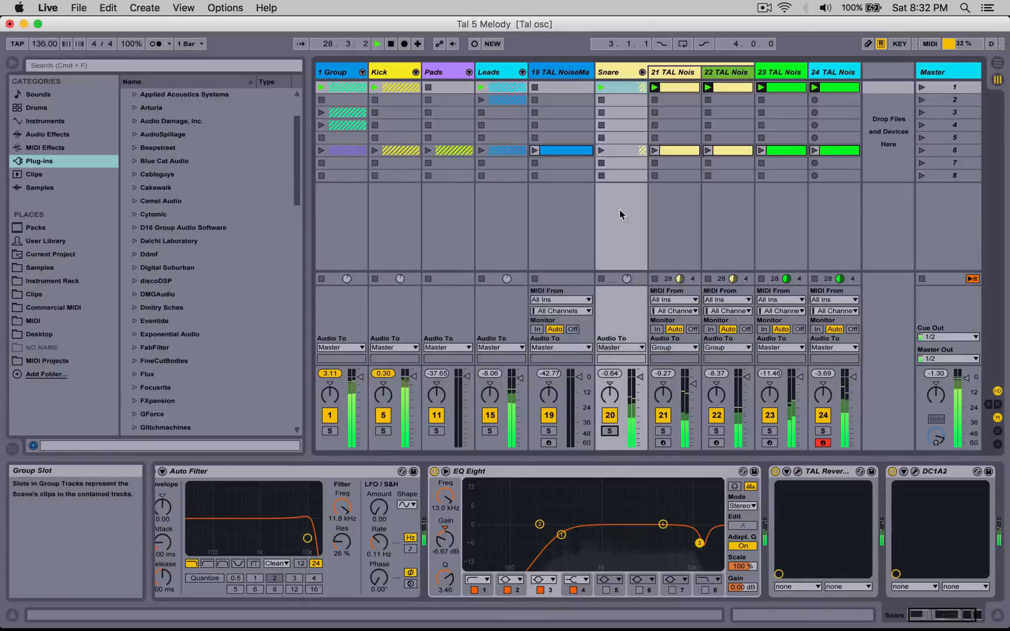
pyautogui.click(642, 71)
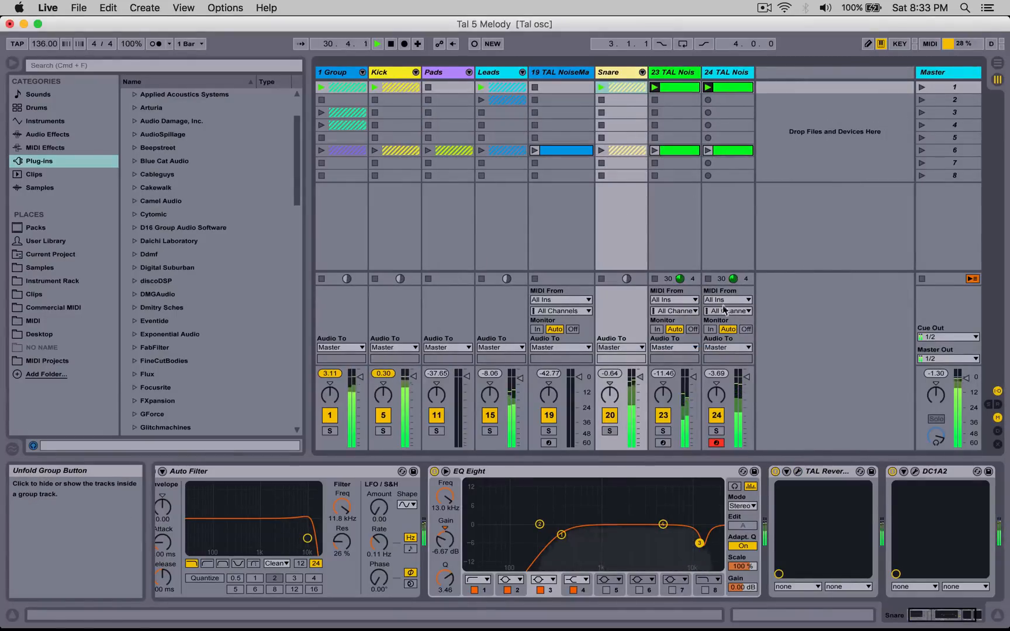
# Step: Open track 24's TAL Reverb III, slightly lower high cut and room size, and reduce stereo width to 0.584
pyautogui.click(720, 284)
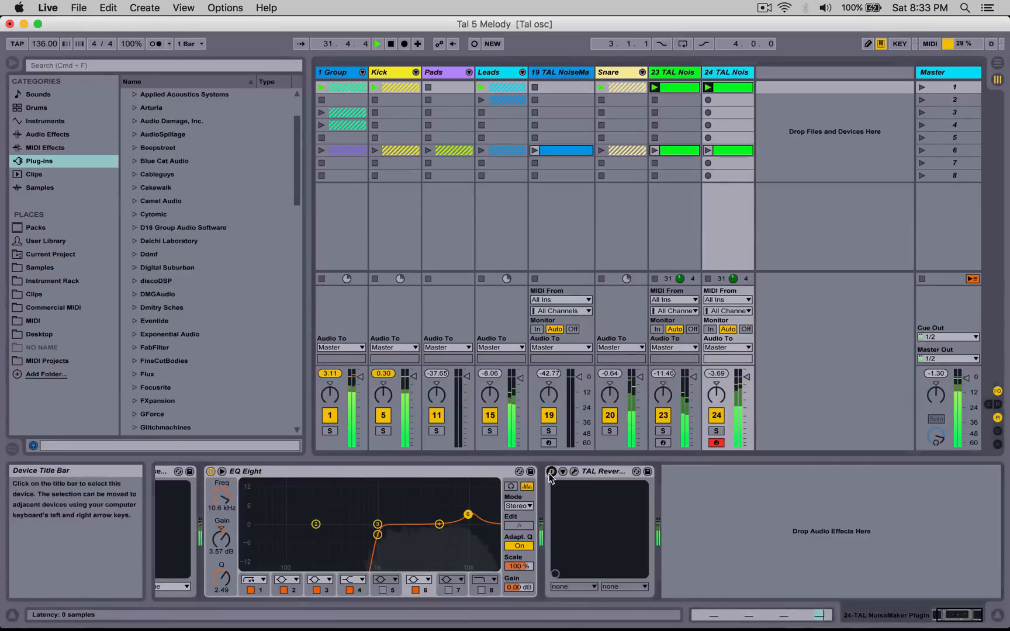
pyautogui.click(574, 471)
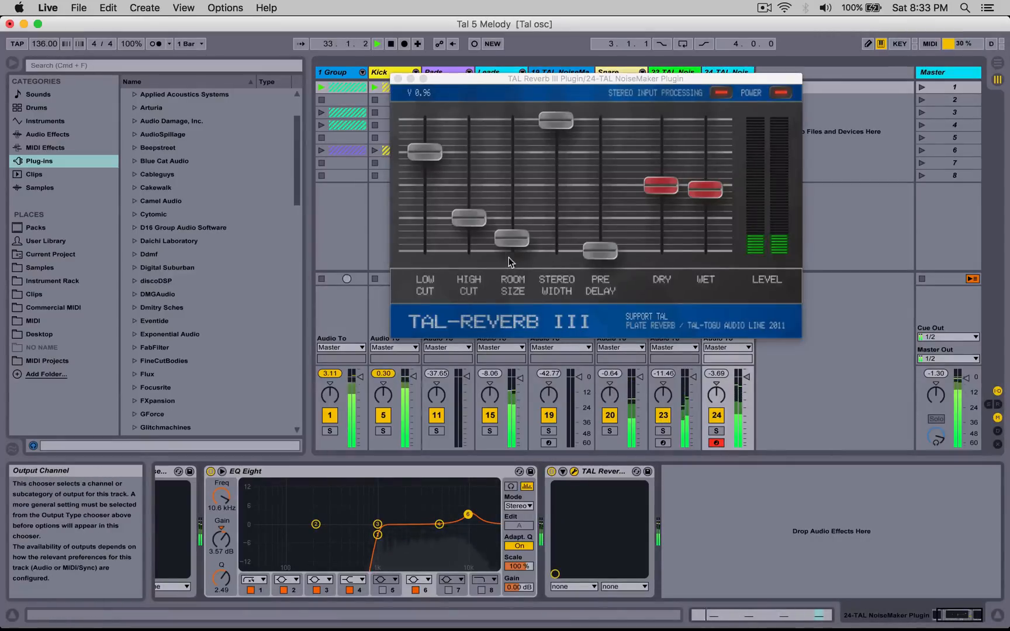
pyautogui.click(515, 232)
pyautogui.moveTo(556, 123); pyautogui.dragTo(548, 299)
pyautogui.moveTo(553, 242); pyautogui.dragTo(558, 218)
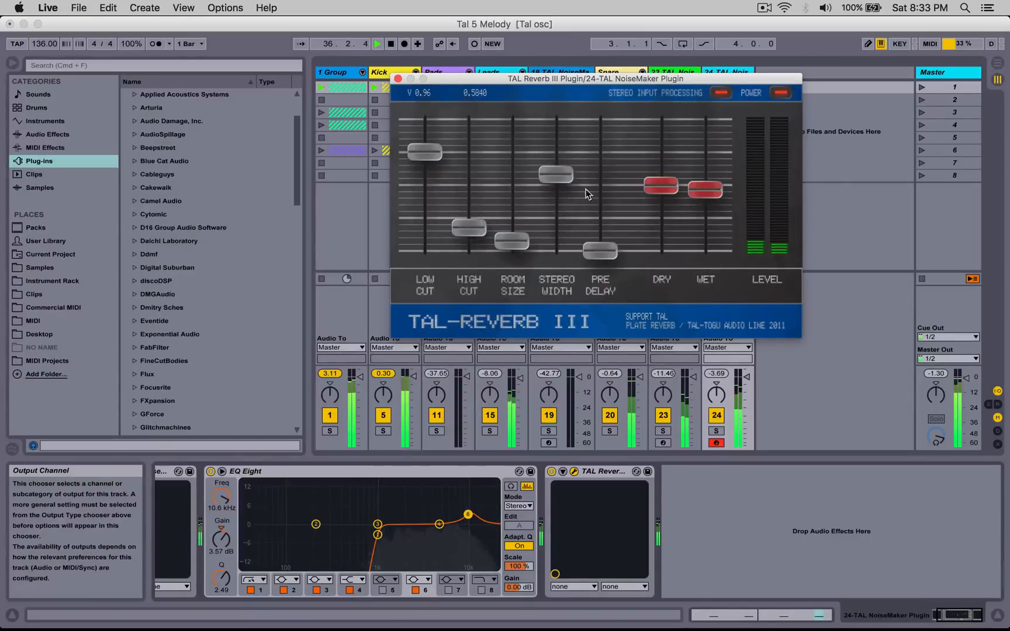
# Step: Raise the track 24 reverb's pre delay slightly, set wet to about 0 dB and low cut to 0.16, and close the plugin
pyautogui.moveTo(615, 242); pyautogui.dragTo(613, 194)
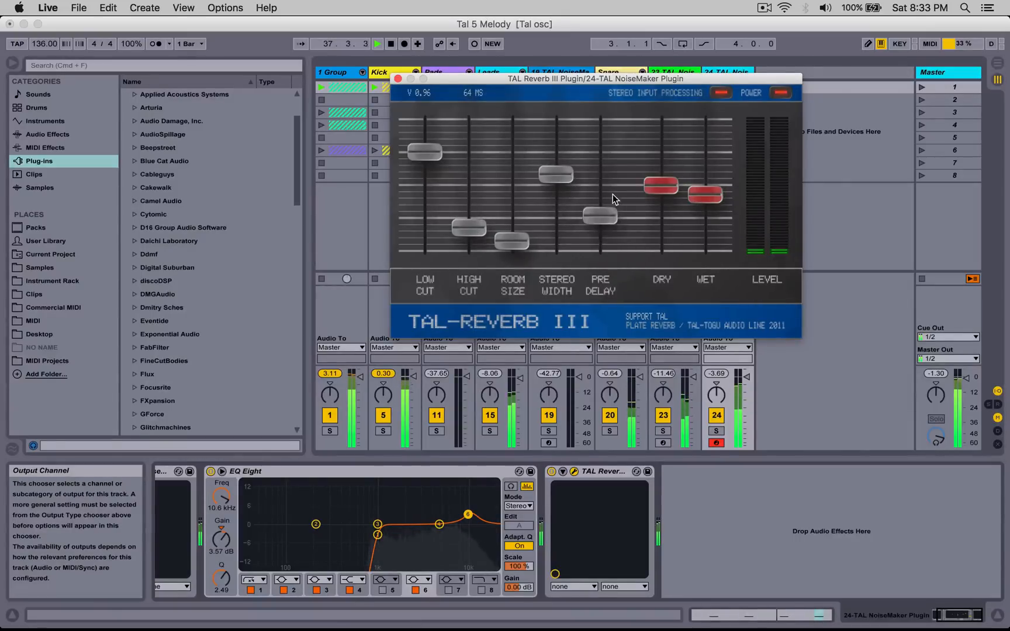
pyautogui.moveTo(696, 196); pyautogui.dragTo(703, 163)
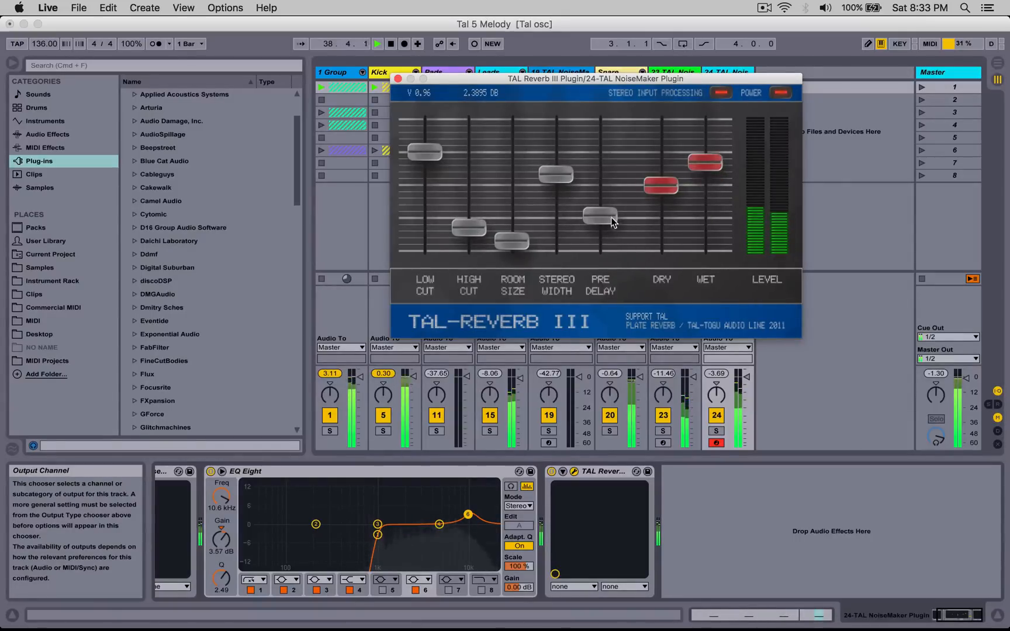
pyautogui.moveTo(611, 219)
pyautogui.mouseDown()
pyautogui.moveTo(604, 190)
pyautogui.moveTo(603, 244)
pyautogui.moveTo(598, 236)
pyautogui.mouseUp()
pyautogui.moveTo(696, 171); pyautogui.dragTo(702, 203)
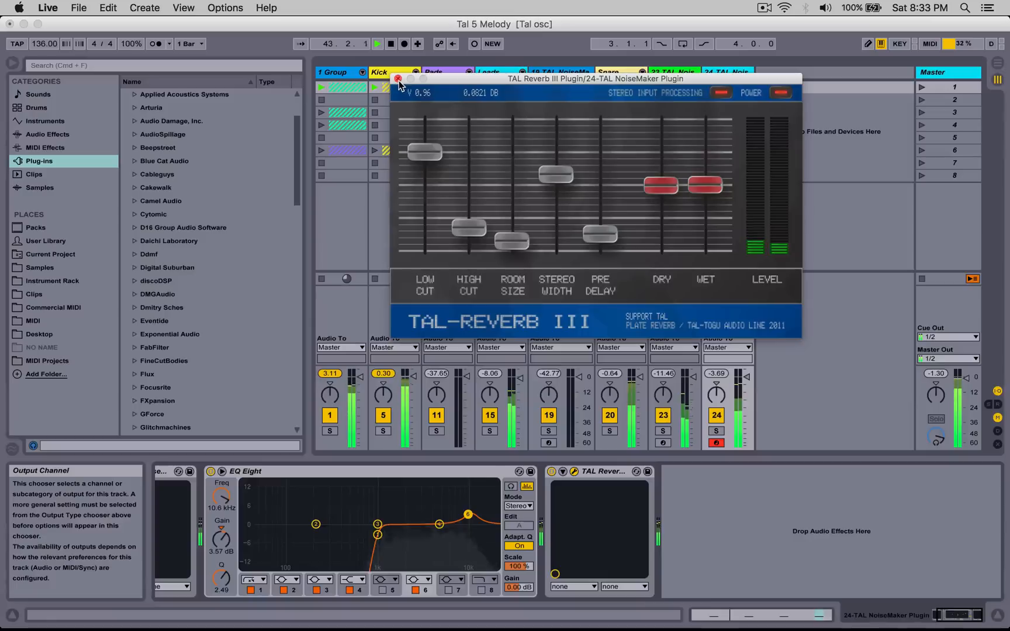
pyautogui.moveTo(431, 146); pyautogui.dragTo(431, 255)
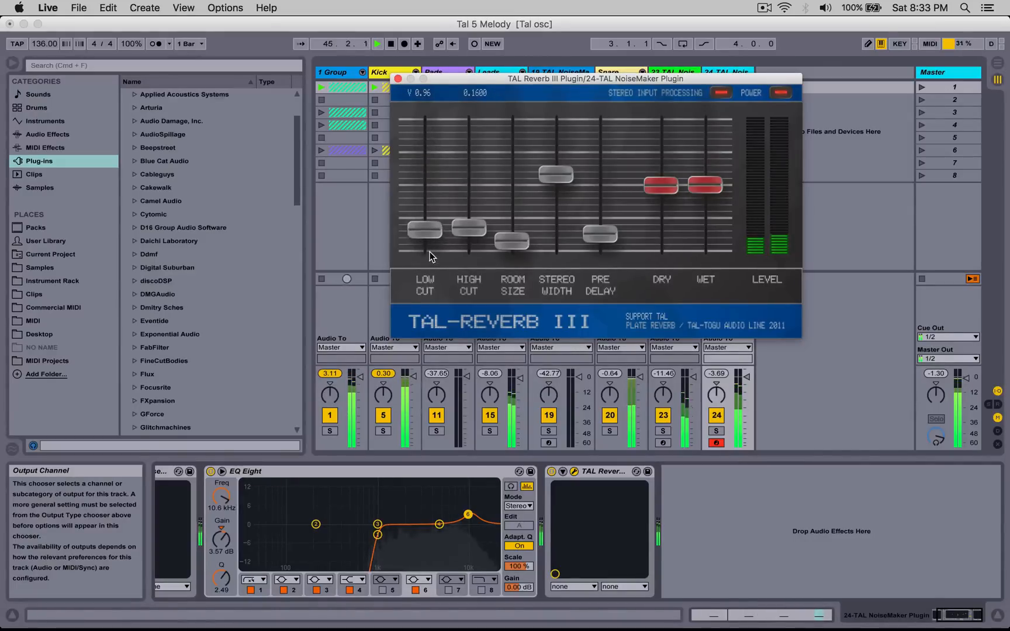
pyautogui.click(398, 79)
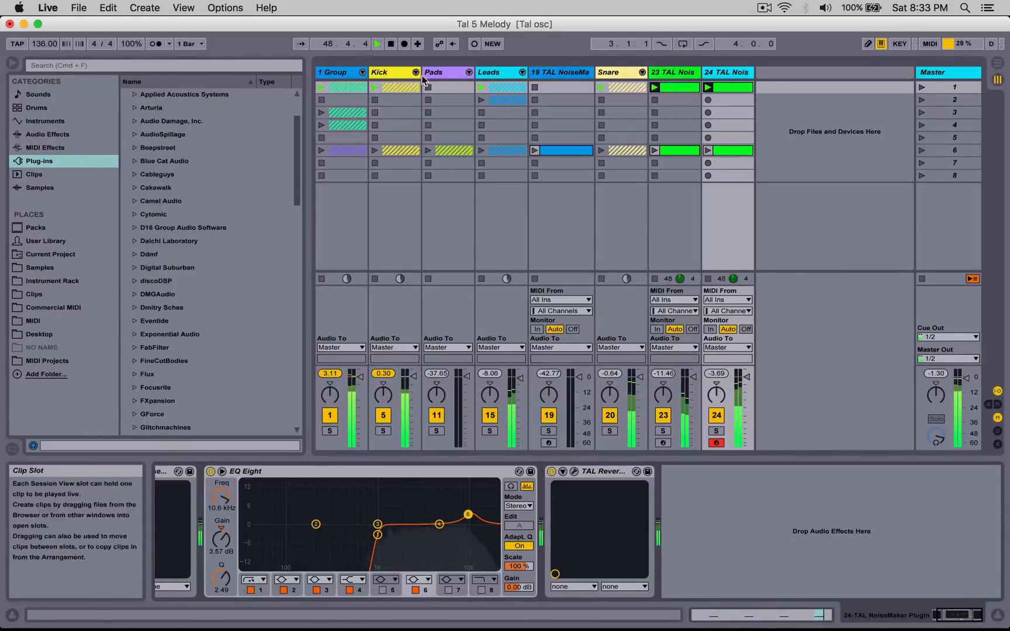
pyautogui.click(522, 72)
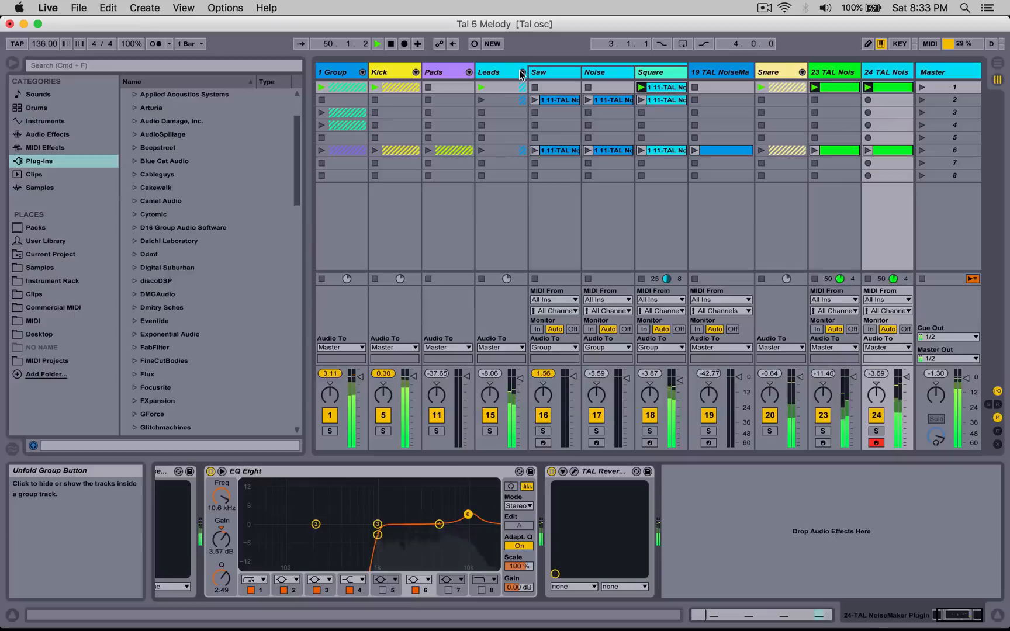
pyautogui.click(521, 72)
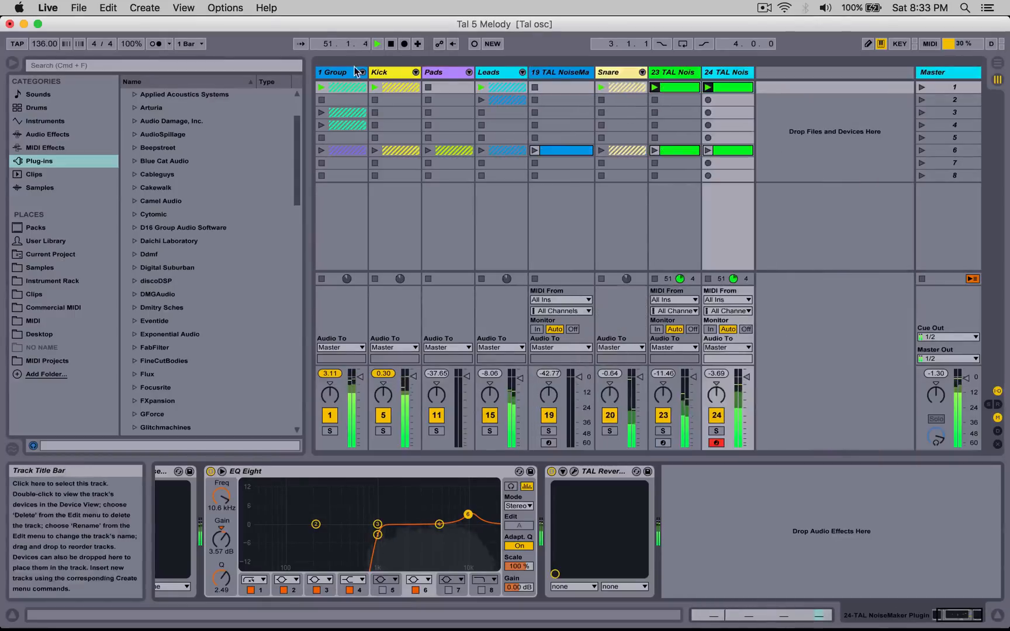
# Step: In track 2's EQ Eight, make band 1 a 48 dB/octave low cut at about 367 Hz and cut band 3 by 5.08 dB at 1.42 kHz
pyautogui.click(361, 73)
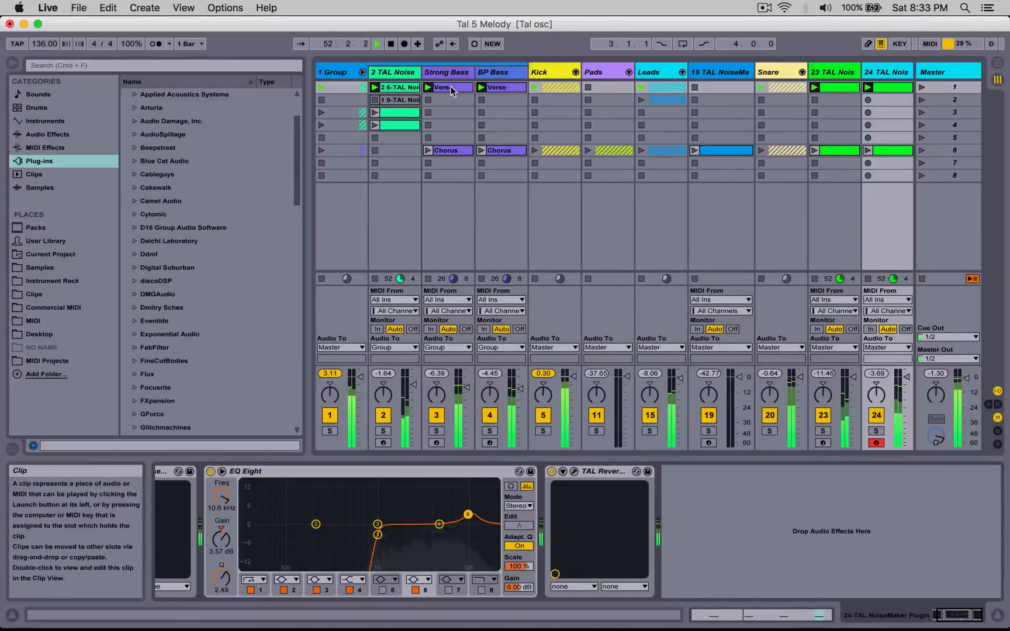
pyautogui.click(391, 85)
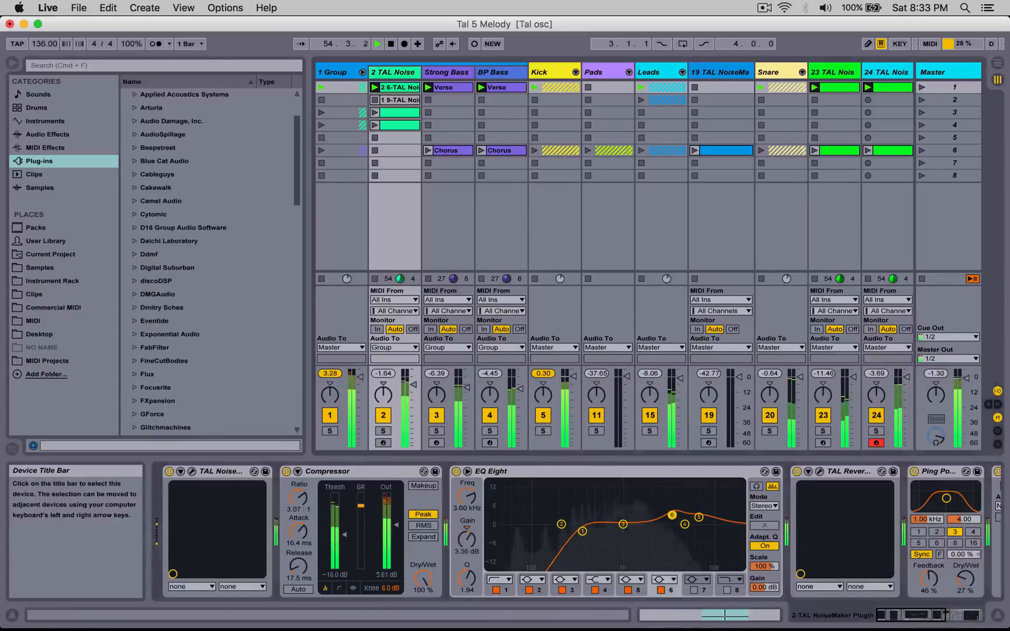
pyautogui.moveTo(623, 524); pyautogui.dragTo(596, 531)
pyautogui.click(582, 531)
pyautogui.click(508, 581)
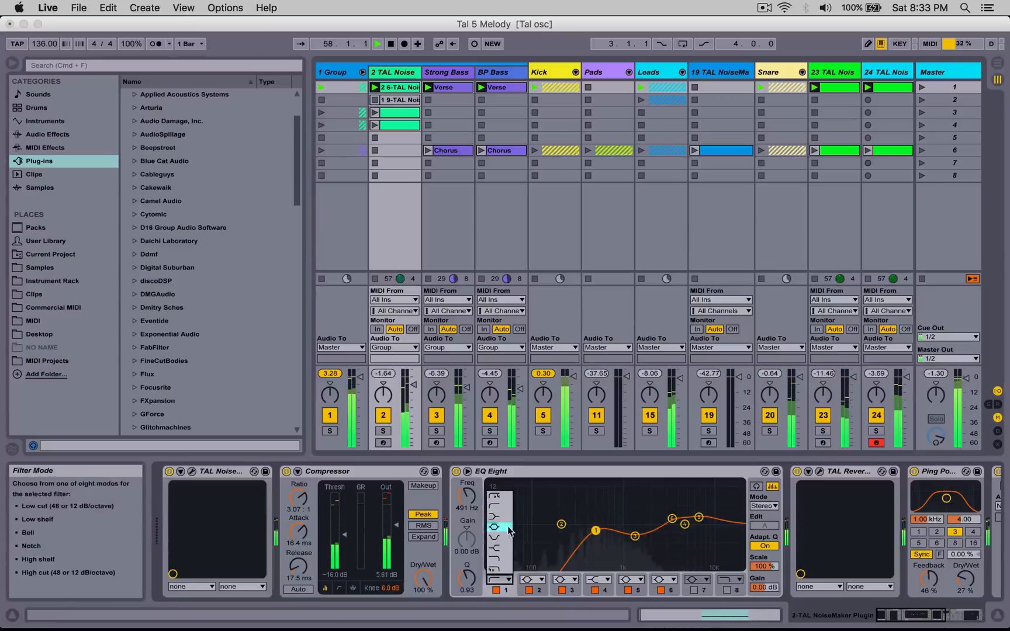
pyautogui.click(499, 496)
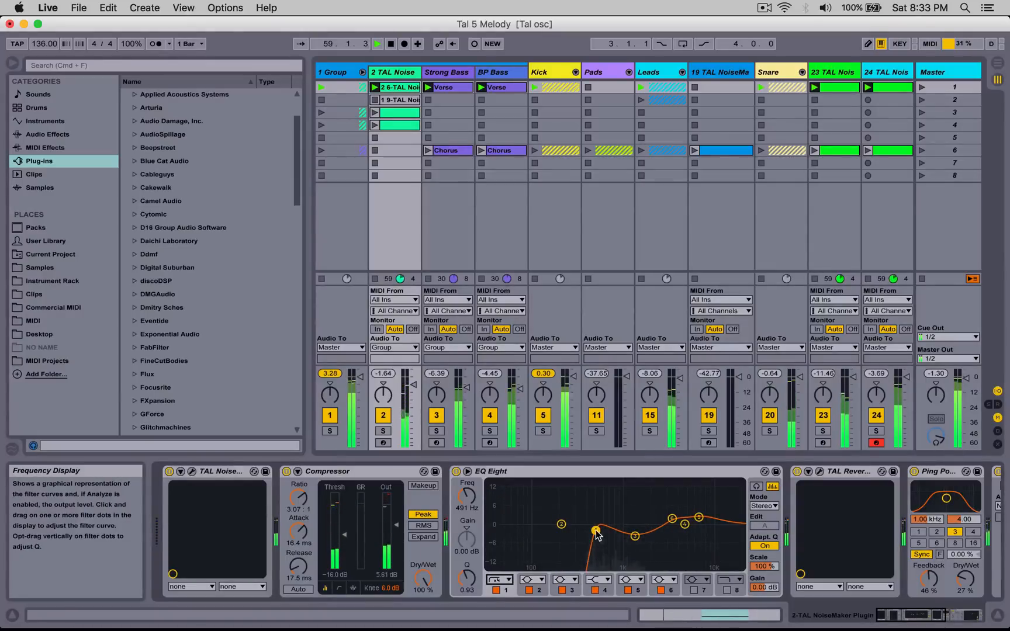
pyautogui.moveTo(595, 532); pyautogui.dragTo(584, 532)
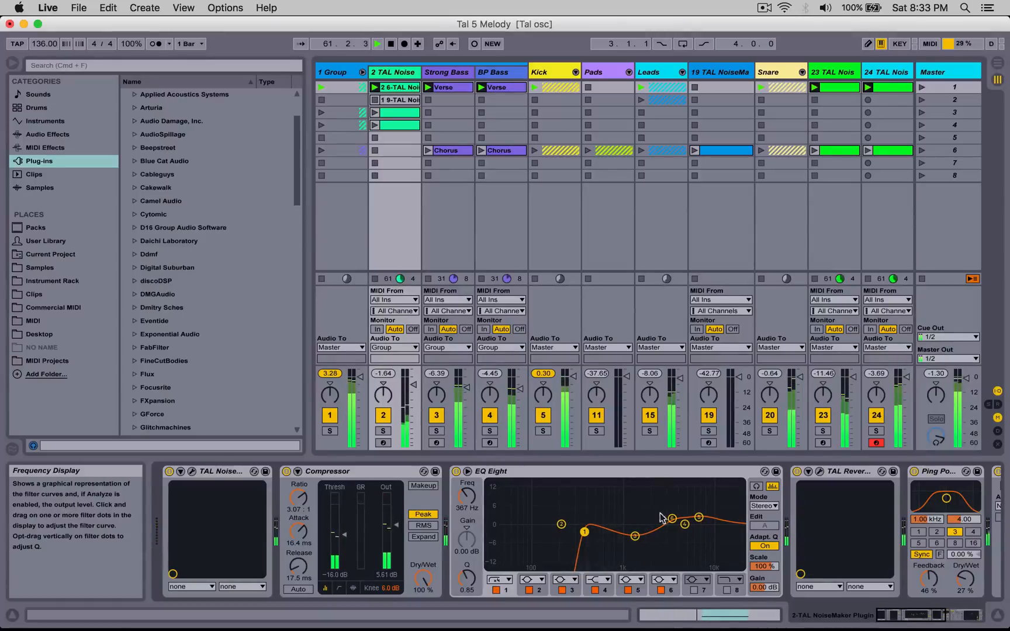
pyautogui.click(636, 536)
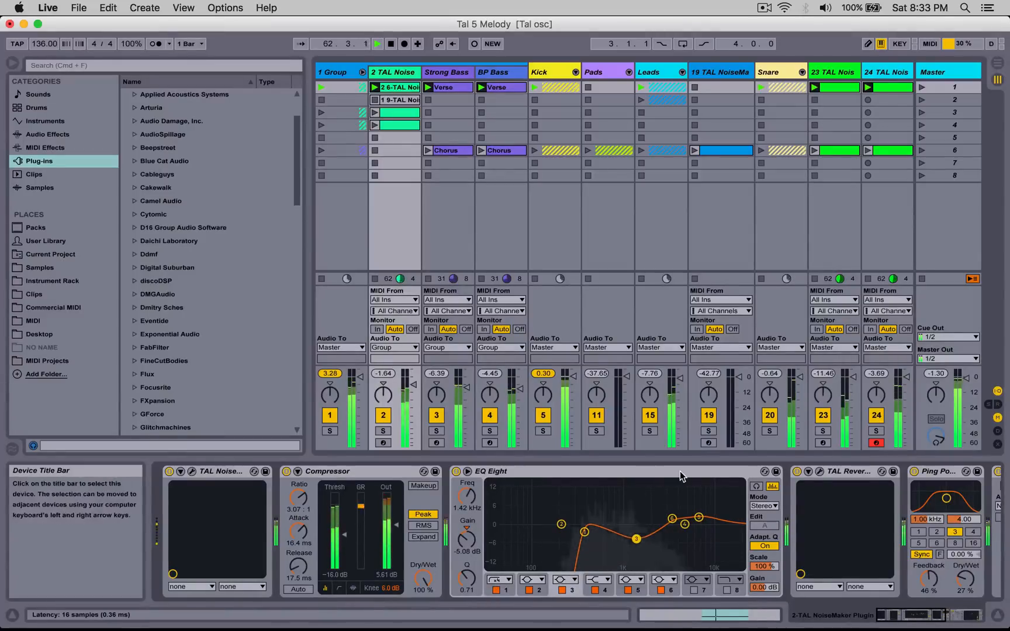
# Step: Raise track 2's Ping Pong Delay feedback to 59% and its dry/wet to 44%
pyautogui.hscroll(3, 681, 477)
pyautogui.hscroll(1, 681, 477)
pyautogui.moveTo(706, 582)
pyautogui.mouseDown()
pyautogui.moveTo(706, 558)
pyautogui.moveTo(724, 558)
pyautogui.moveTo(726, 582)
pyautogui.moveTo(695, 590)
pyautogui.mouseUp()
# Step: Set the sidechain input of the last Compressor on track 2 to the Kick track
pyautogui.hscroll(3, 696, 587)
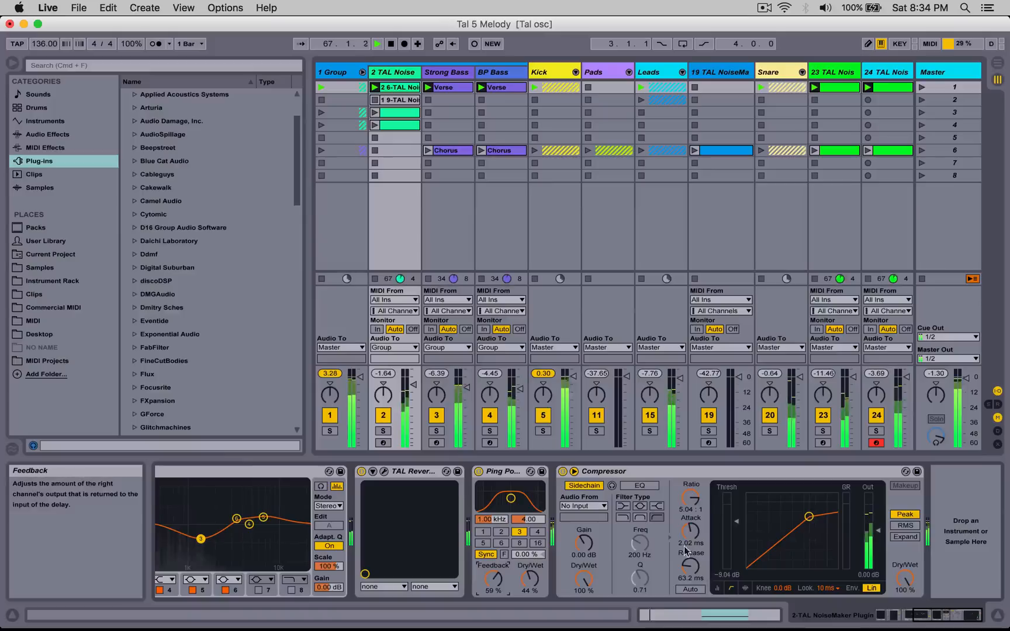
pyautogui.click(584, 506)
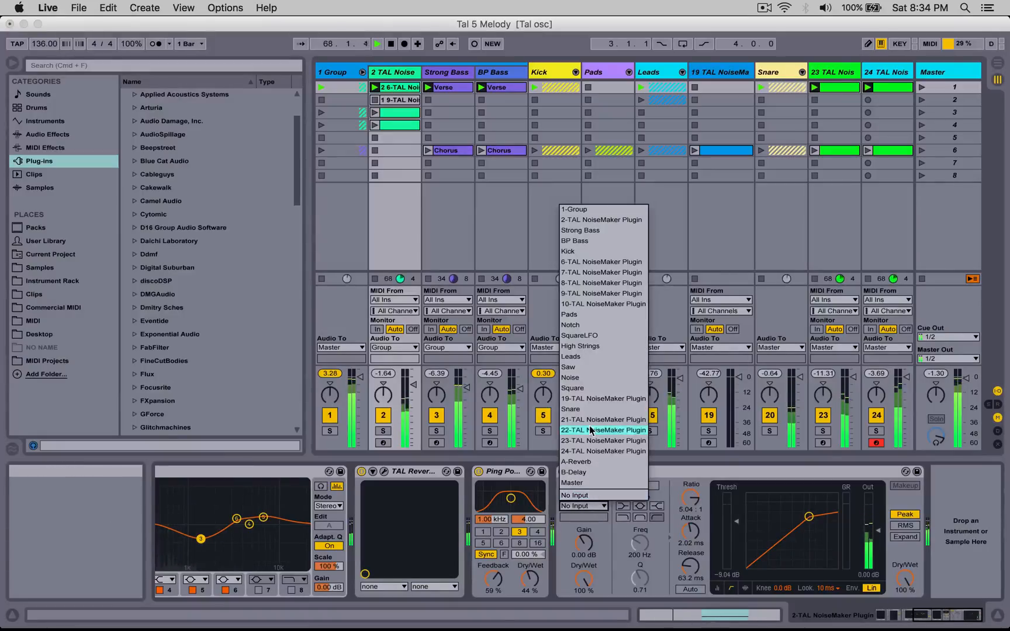
pyautogui.click(585, 252)
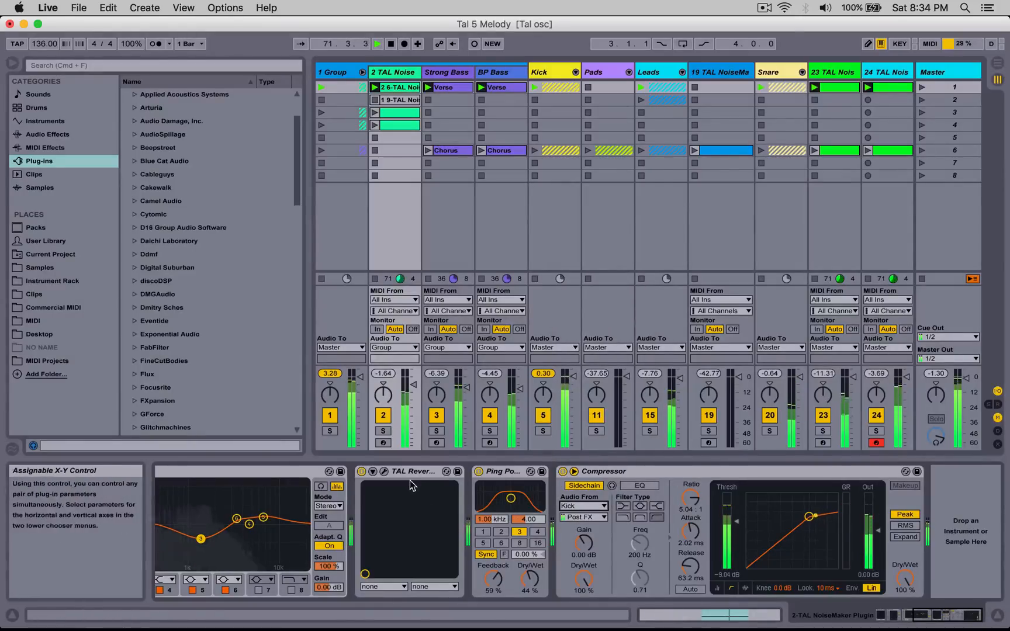
# Step: Reduce track 2's Ping Pong Delay dry/wet to 37% and collapse 1 Group
pyautogui.hscroll(-2, 413, 486)
pyautogui.hscroll(-4, 413, 486)
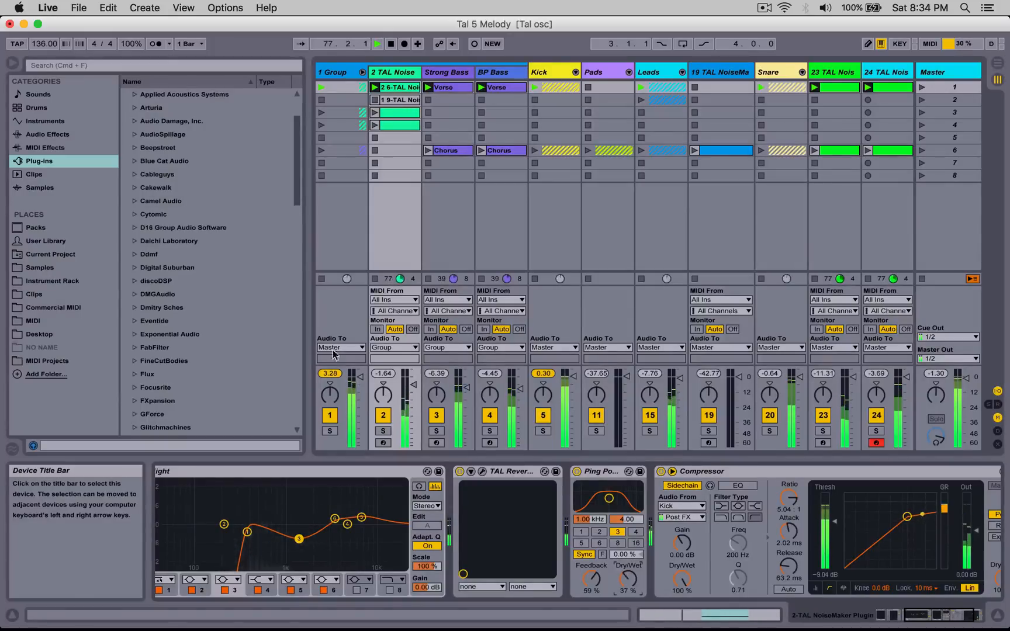
pyautogui.click(363, 73)
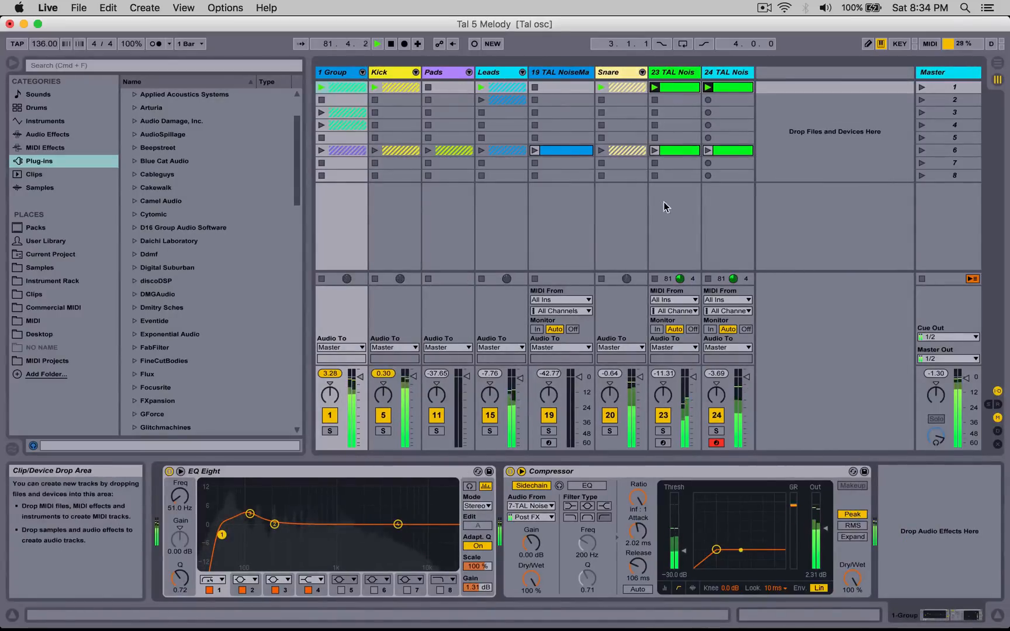
# Step: Rename track 23 as Shaker
pyautogui.click(671, 76)
pyautogui.write('Shaker')
pyautogui.press('Return')
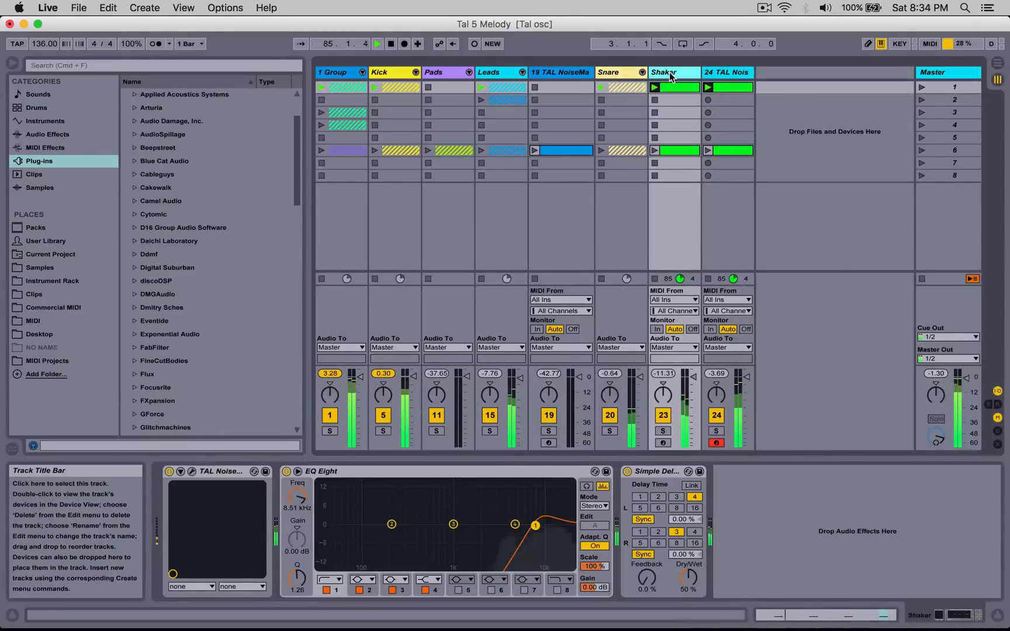
# Step: Rename track 24 as OH and switch off the TAL Reverb at the end of its device chain
pyautogui.click(726, 72)
pyautogui.press('super+r')
pyautogui.write('OH')
pyautogui.press('Return')
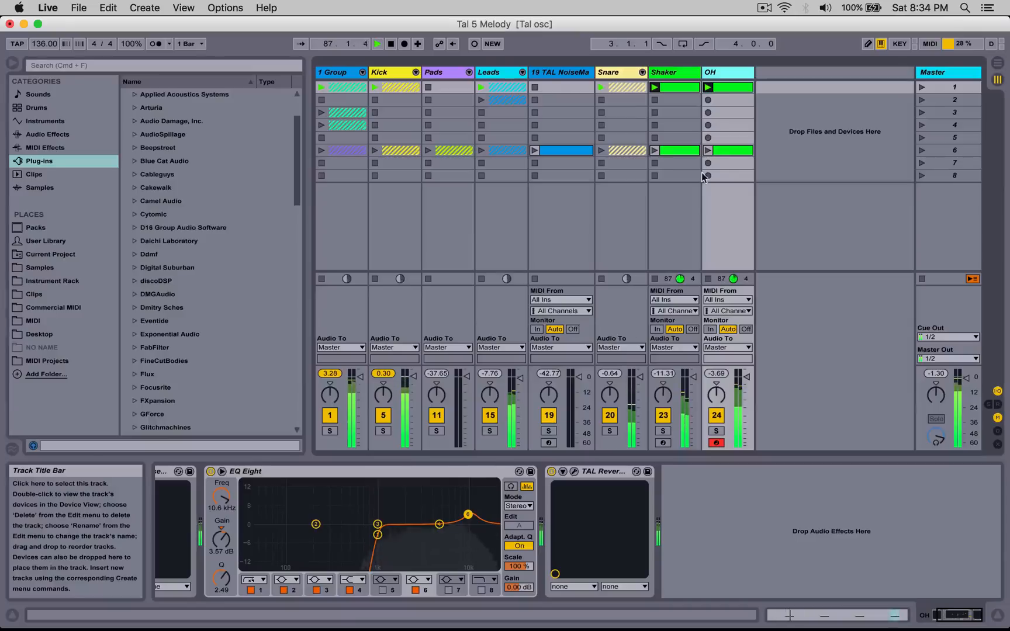
pyautogui.click(549, 472)
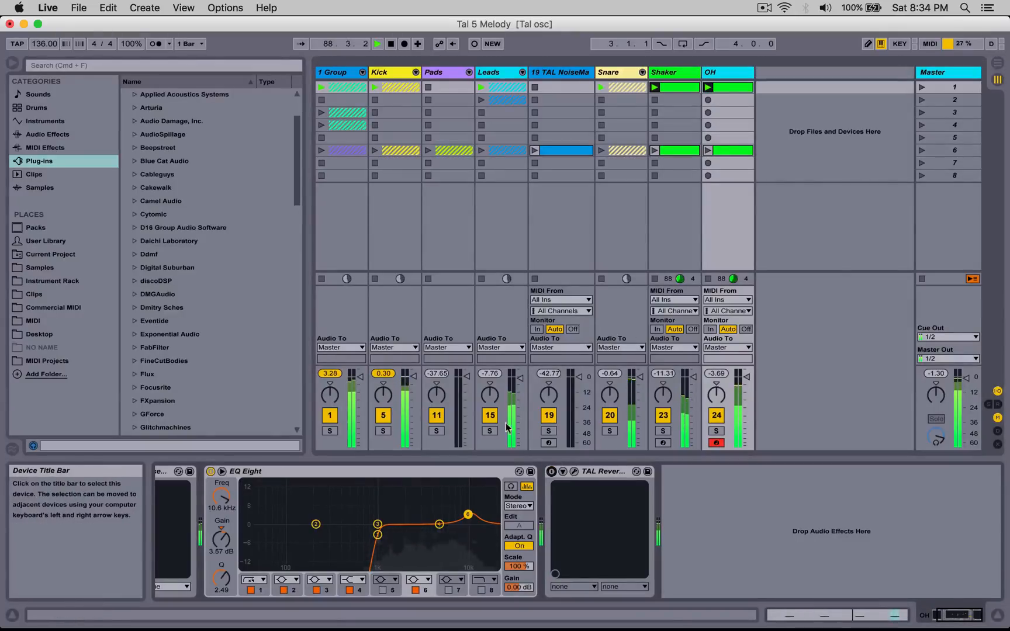
# Step: Search the plug-ins for "tal", add TAL NoiseMaker as a new MIDI track after OH, and clear the search
pyautogui.scroll(3, 295, 159)
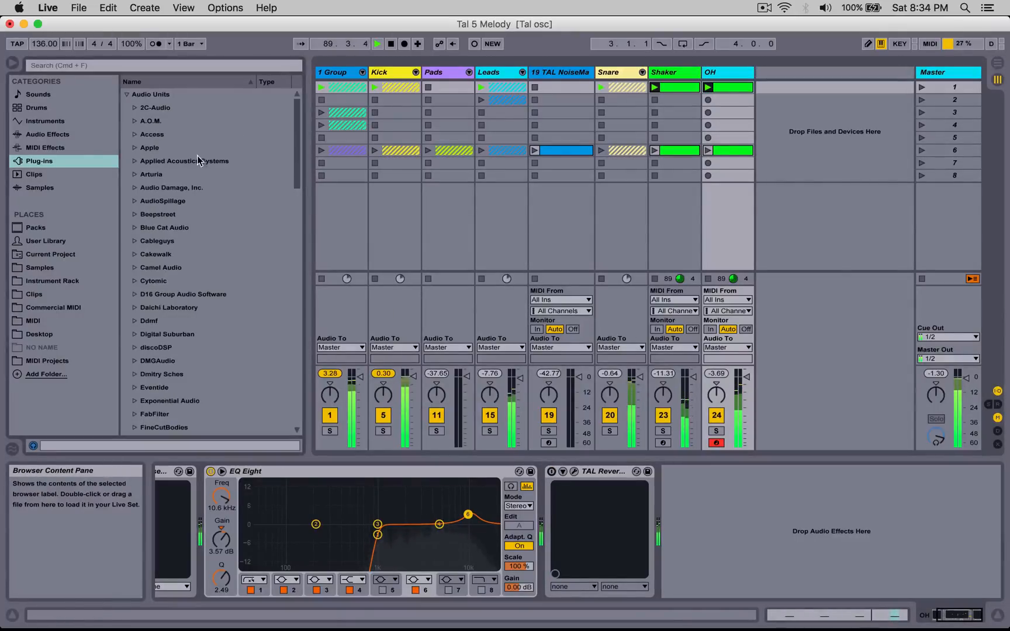
pyautogui.click(69, 68)
pyautogui.write('tal')
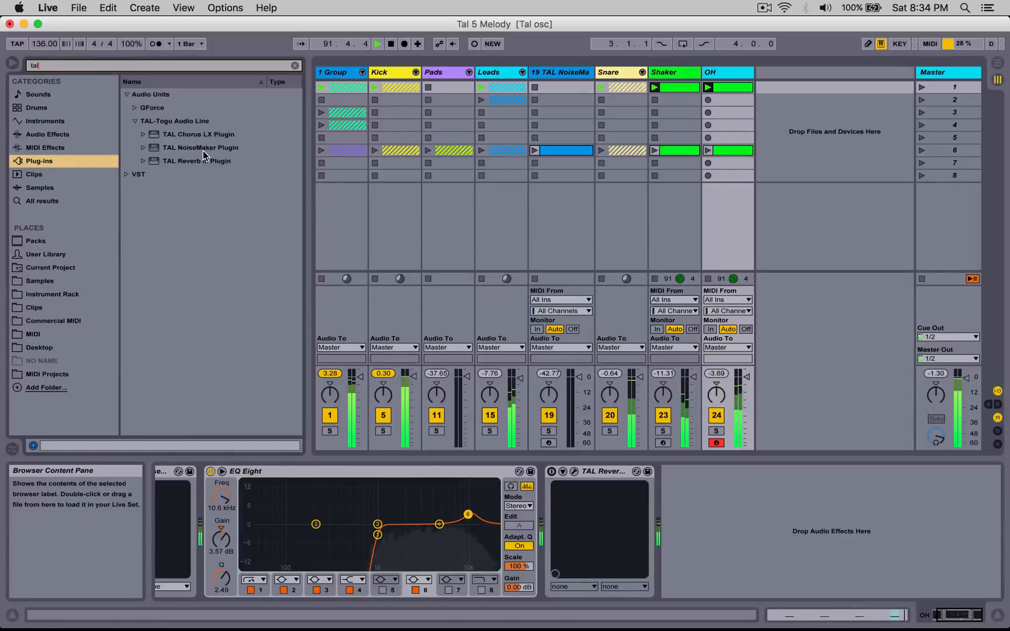
pyautogui.moveTo(203, 149); pyautogui.dragTo(804, 101)
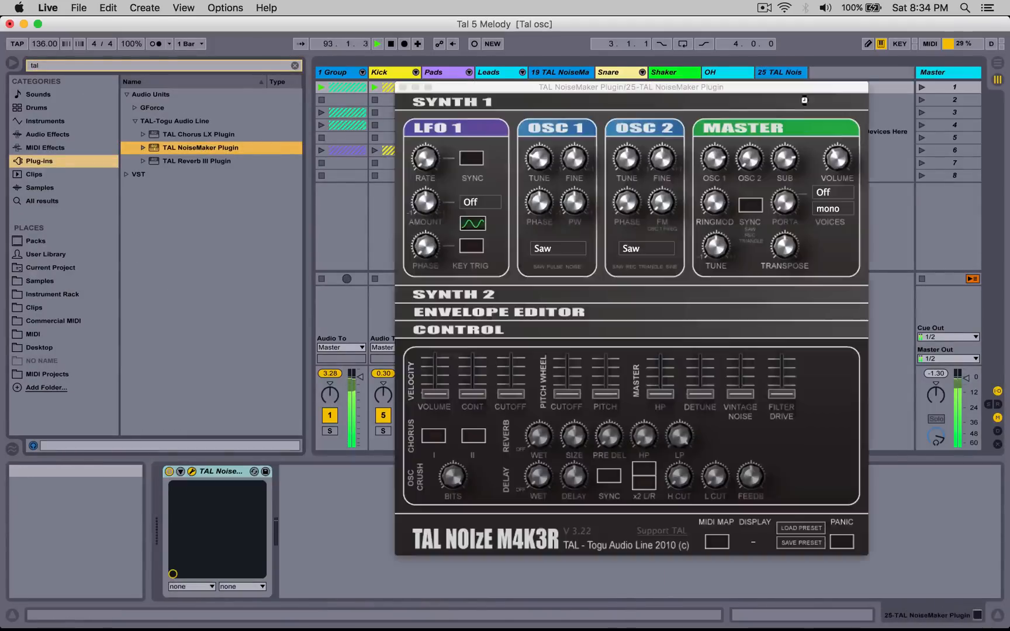
pyautogui.click(403, 87)
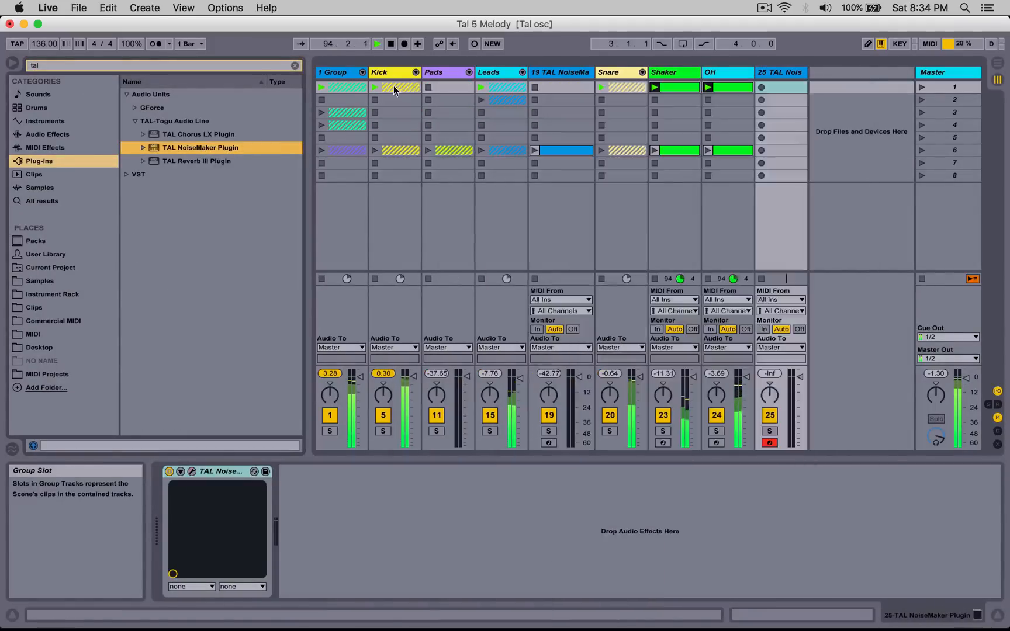
pyautogui.click(295, 65)
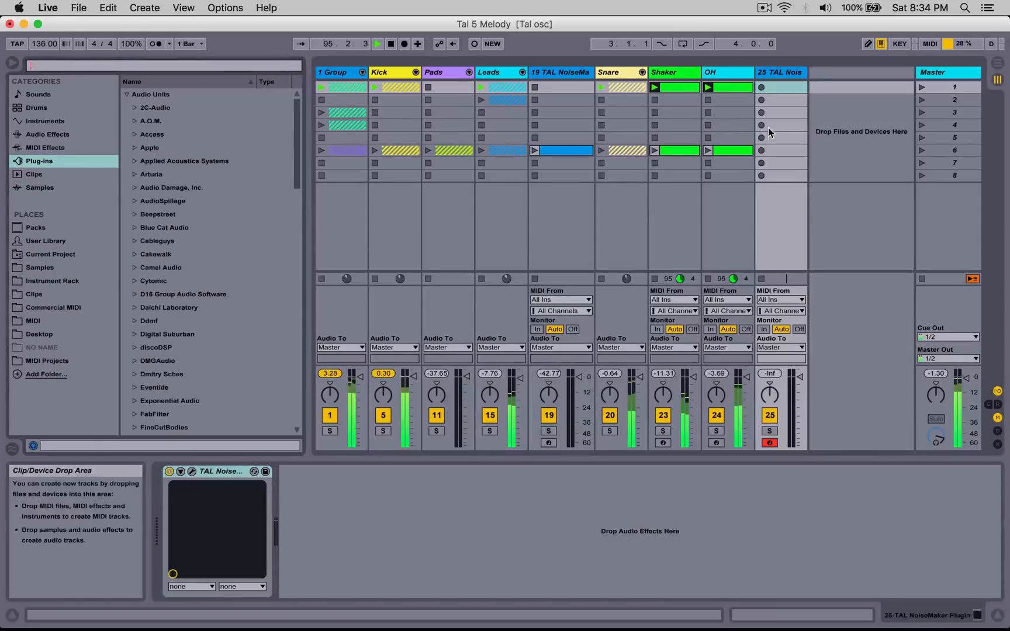
# Step: Create a scene 1 clip on track 25 with note preview on and sixteenth D#3 notes at 1.1.2, 1.1.4, 1.2.3 and 1.3.2
pyautogui.doubleClick(772, 88)
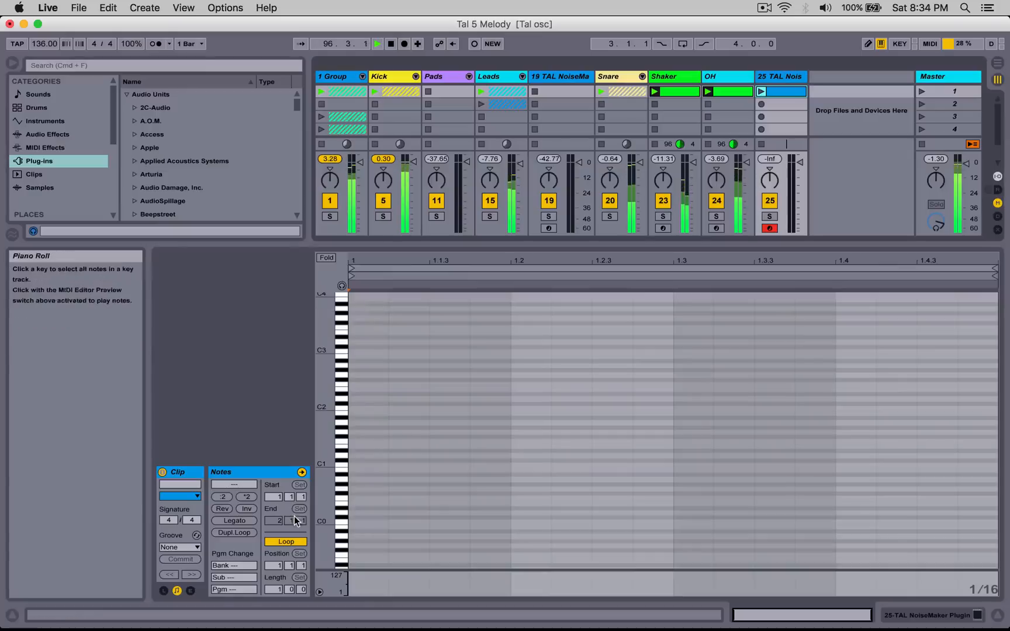
pyautogui.click(342, 285)
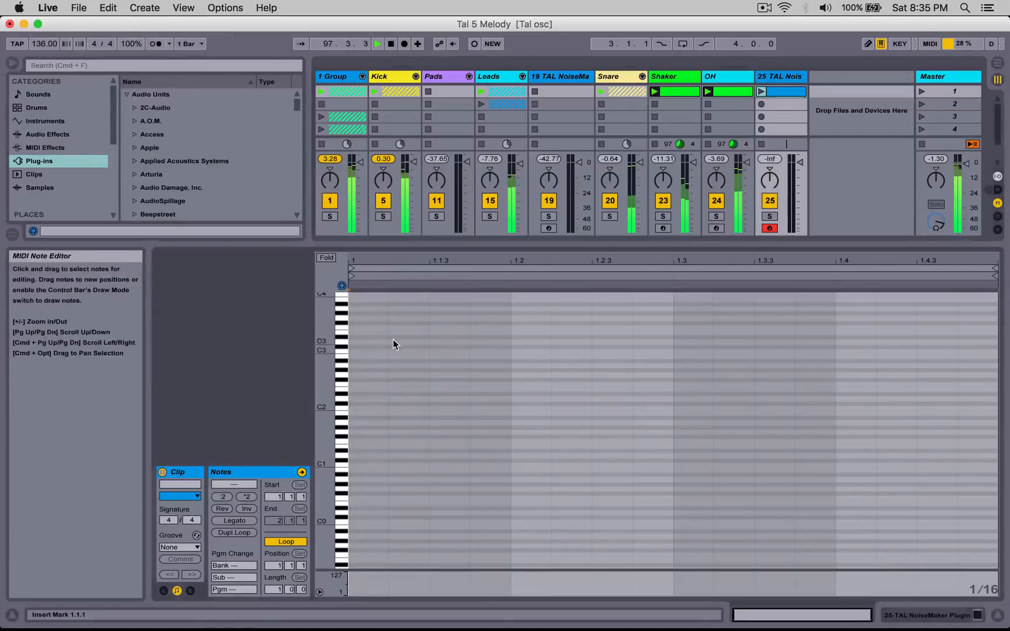
pyautogui.doubleClick(395, 337)
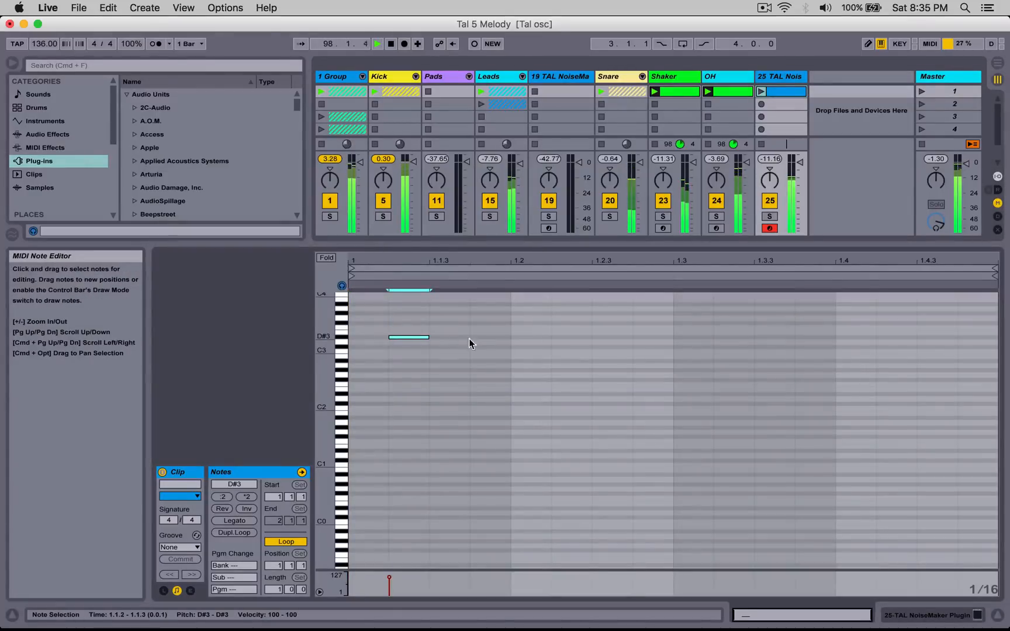
pyautogui.doubleClick(503, 338)
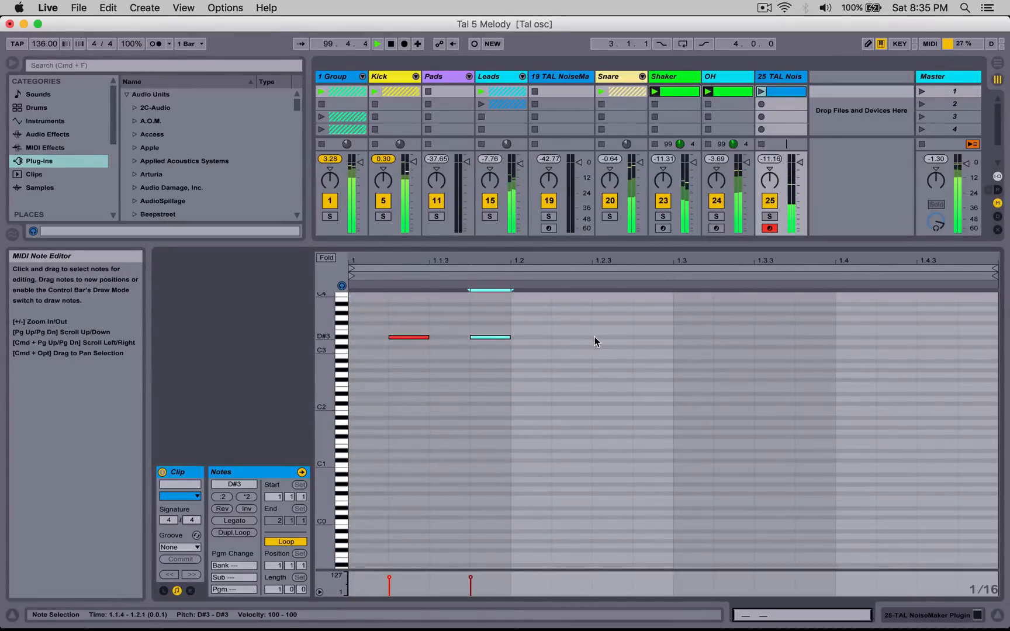
pyautogui.doubleClick(610, 337)
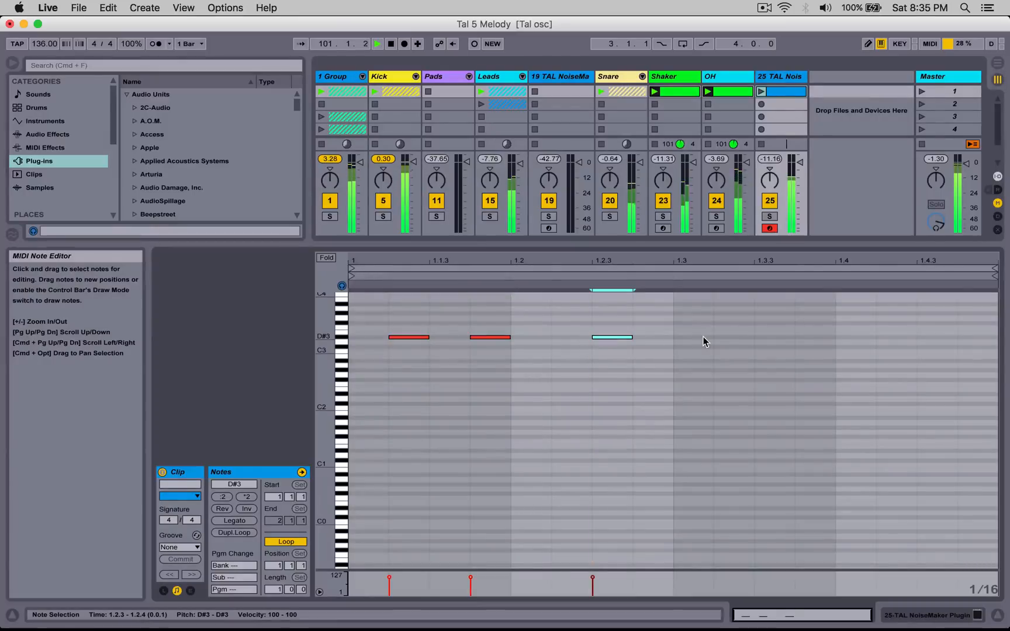
pyautogui.doubleClick(725, 337)
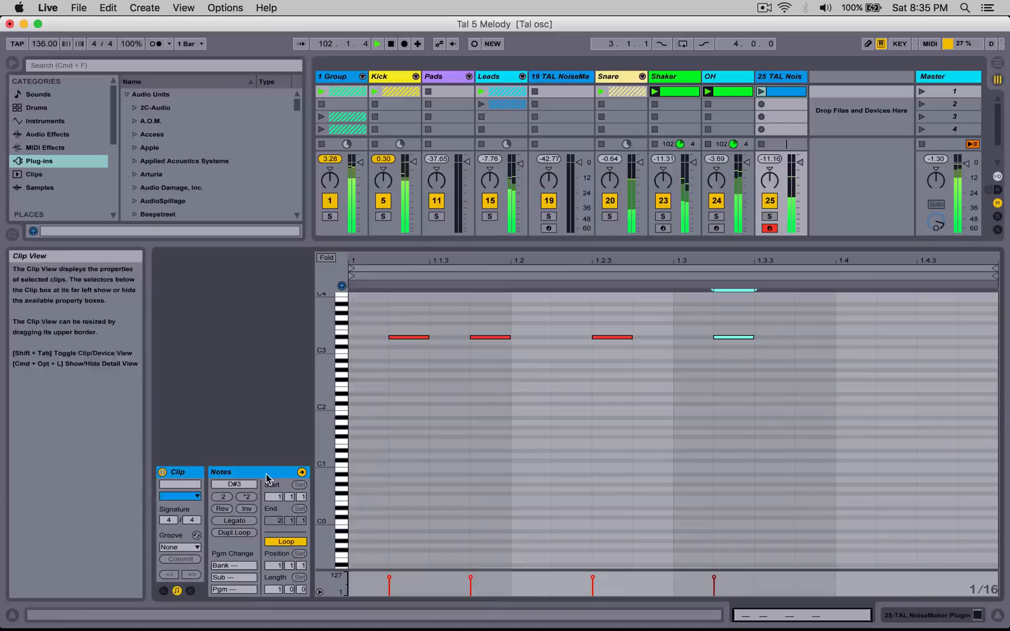
# Step: Set OSC 1 of track 25's TAL NoiseMaker to Noise and launch the track's scene 1 clip
pyautogui.hotkey('shift', 'Tab')
pyautogui.click(192, 471)
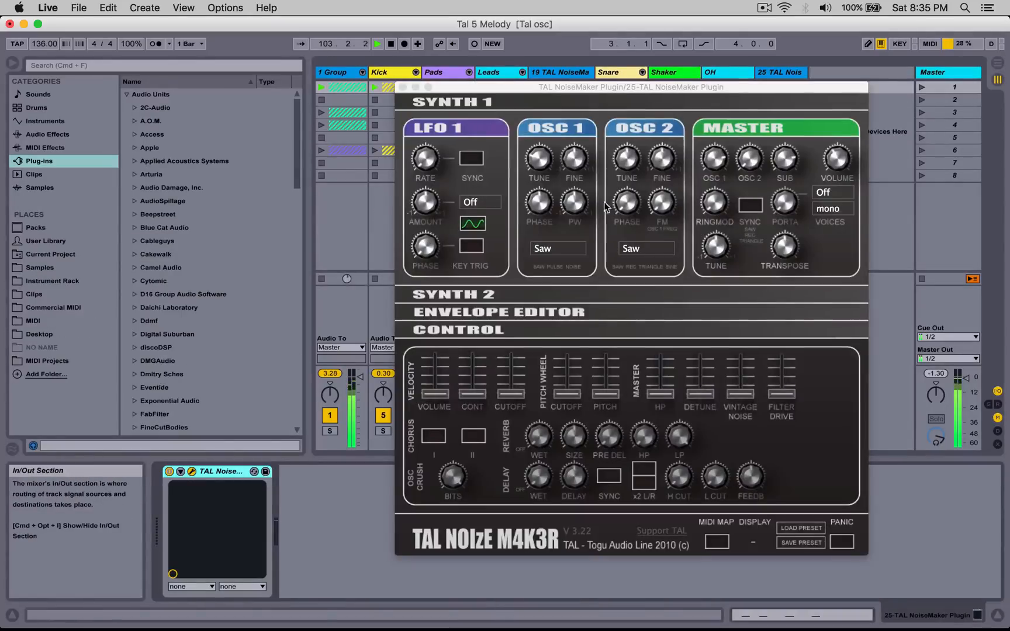
pyautogui.click(540, 252)
pyautogui.click(552, 292)
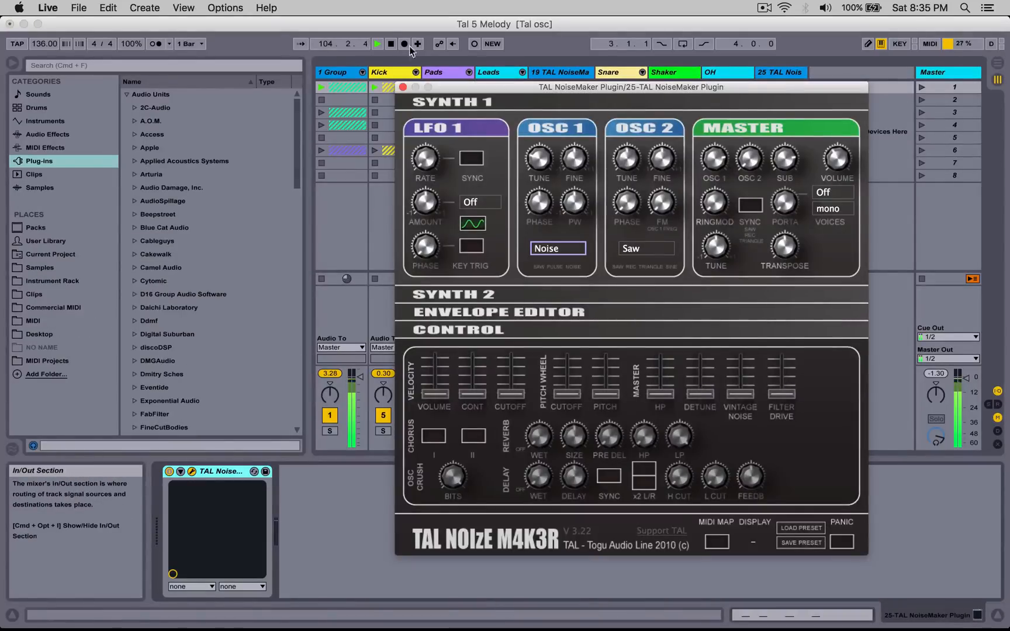
pyautogui.click(402, 87)
pyautogui.click(761, 88)
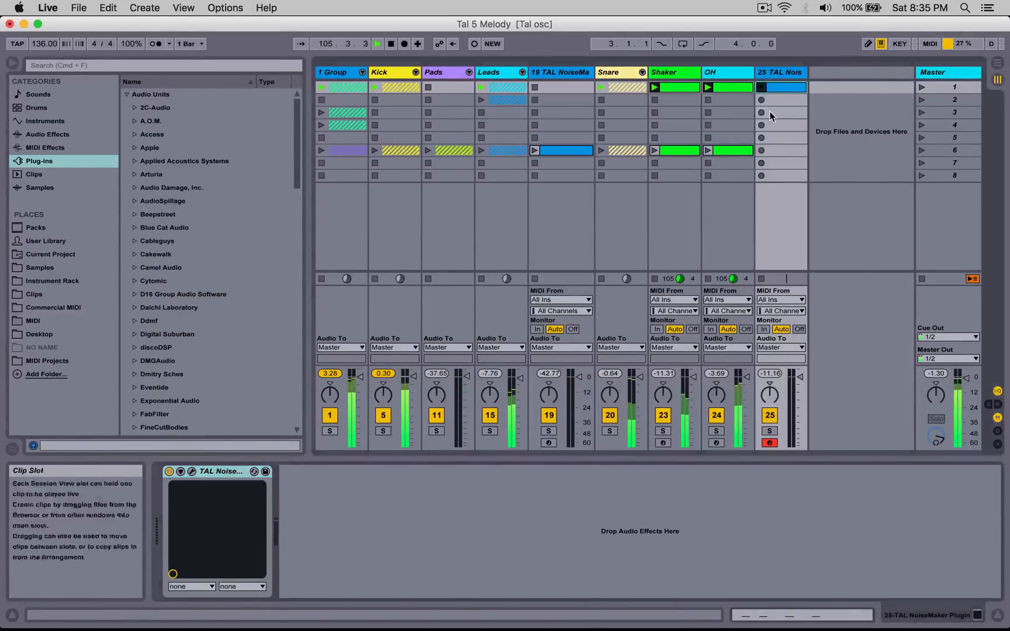
# Step: Turn an oscillator level in track 25's TAL NoiseMaker down to -96.00 dB
pyautogui.doubleClick(779, 89)
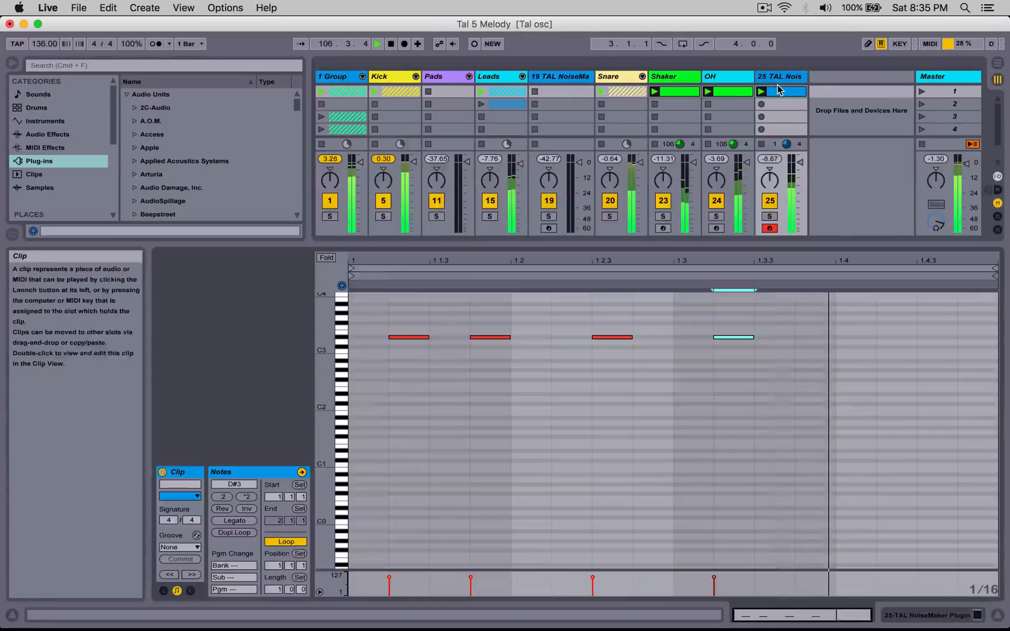
pyautogui.hotkey('shift', 'Tab')
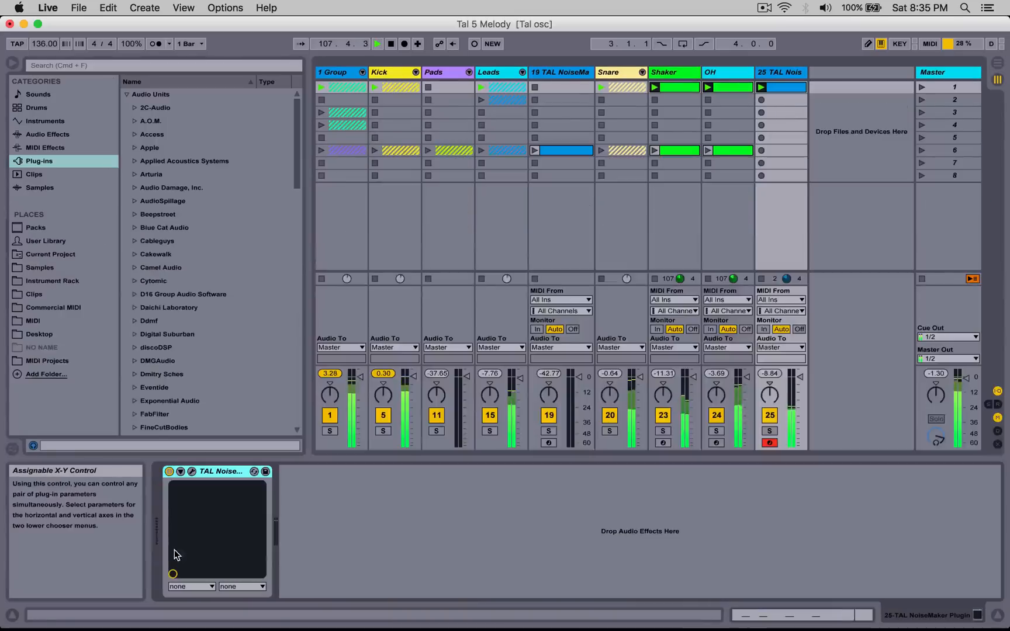
pyautogui.click(191, 472)
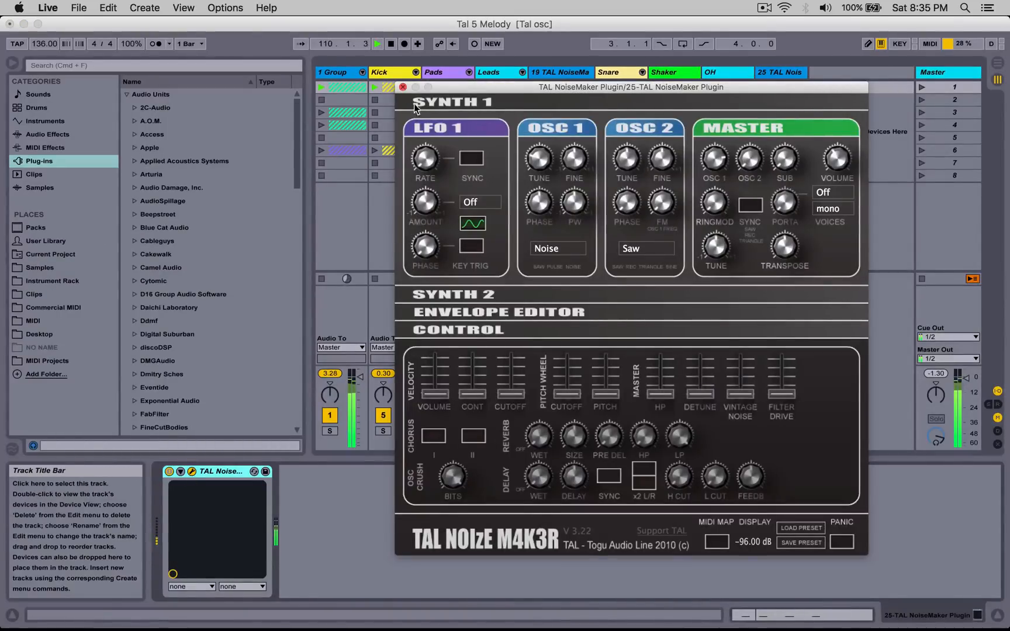
pyautogui.click(403, 87)
# Step: Duplicate the loop and its notes in track 25's scene 1 clip
pyautogui.hotkey('shift', 'Tab')
pyautogui.click(579, 357)
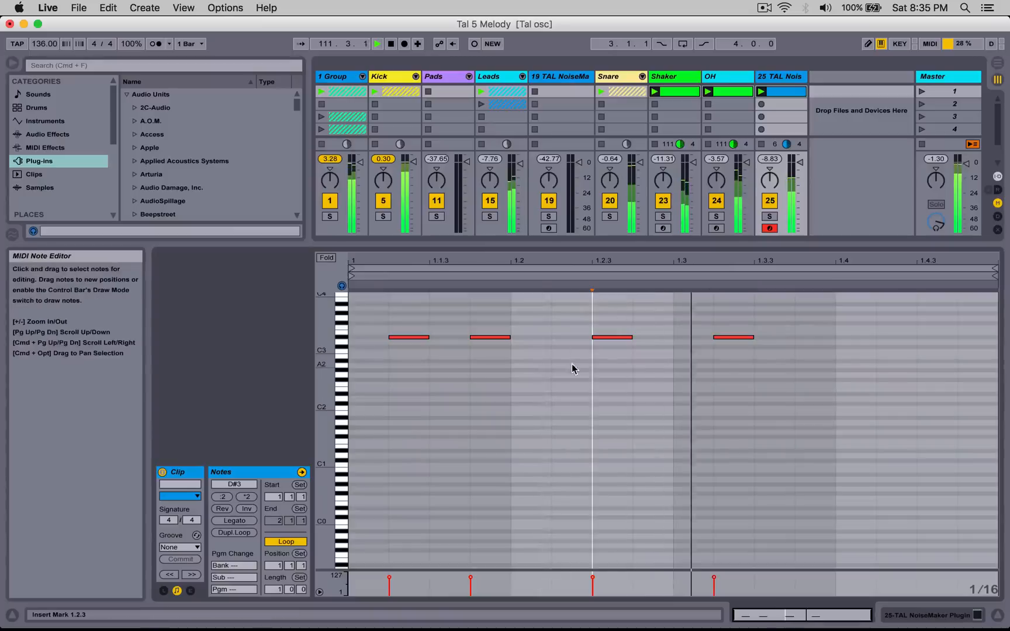
pyautogui.click(240, 534)
pyautogui.hotkey('shift', 'Tab')
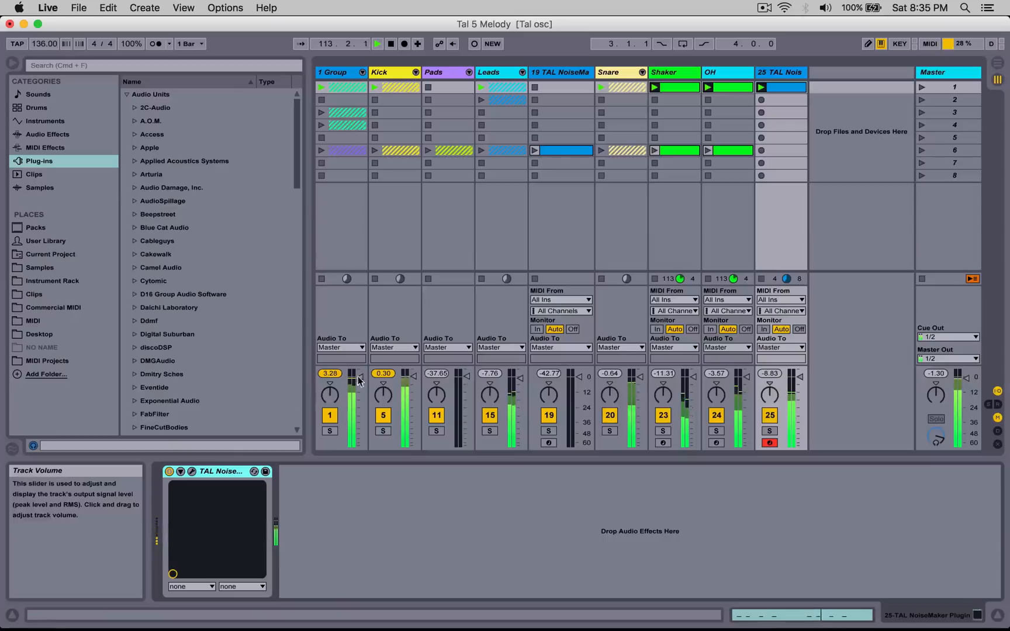
# Step: Lengthen all notes in track 25's scene 1 clip by one 1/16 grid step
pyautogui.click(193, 471)
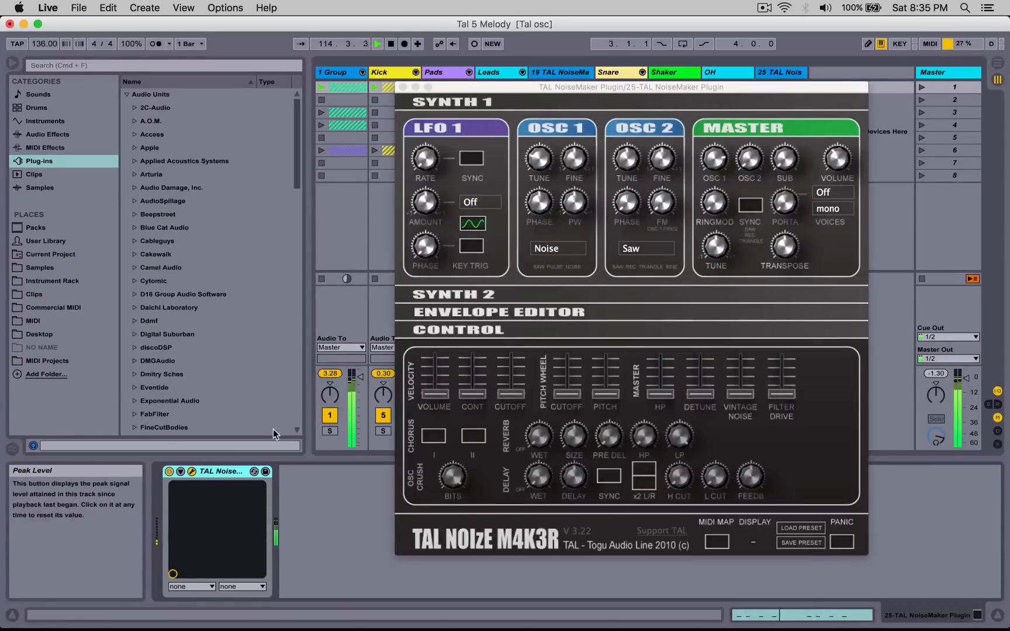
pyautogui.click(403, 87)
pyautogui.doubleClick(778, 91)
pyautogui.click(601, 307)
pyautogui.press('super+a')
pyautogui.hotkey('shift', 'Right')
pyautogui.hotkey('shift', 'Tab')
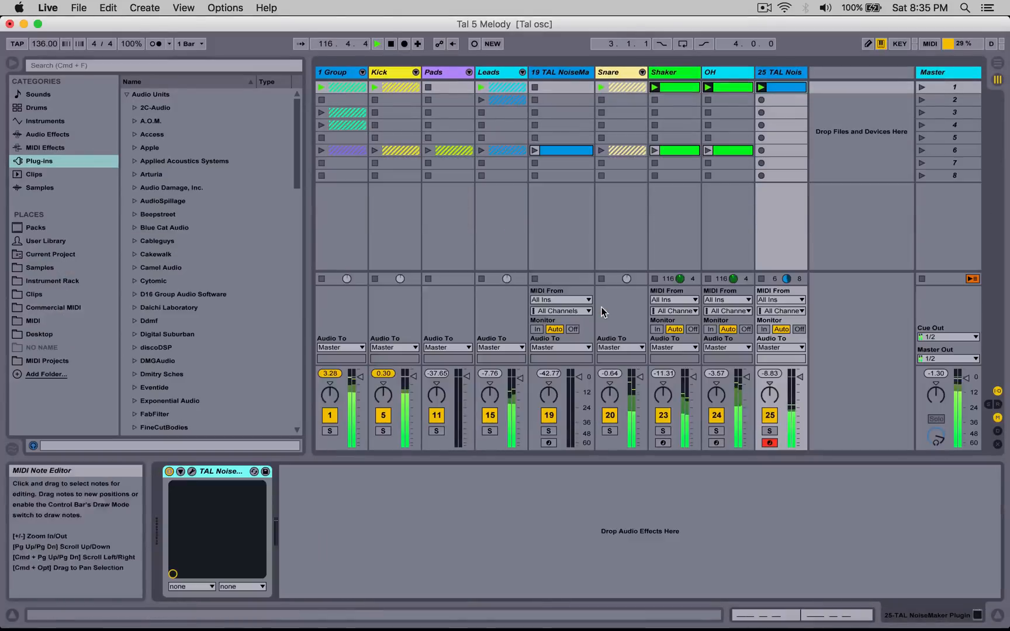
# Step: In track 25's TAL NoiseMaker, lower the ADSR sustain to minimum, shorten the decay, and set the release to 0.26
pyautogui.click(193, 471)
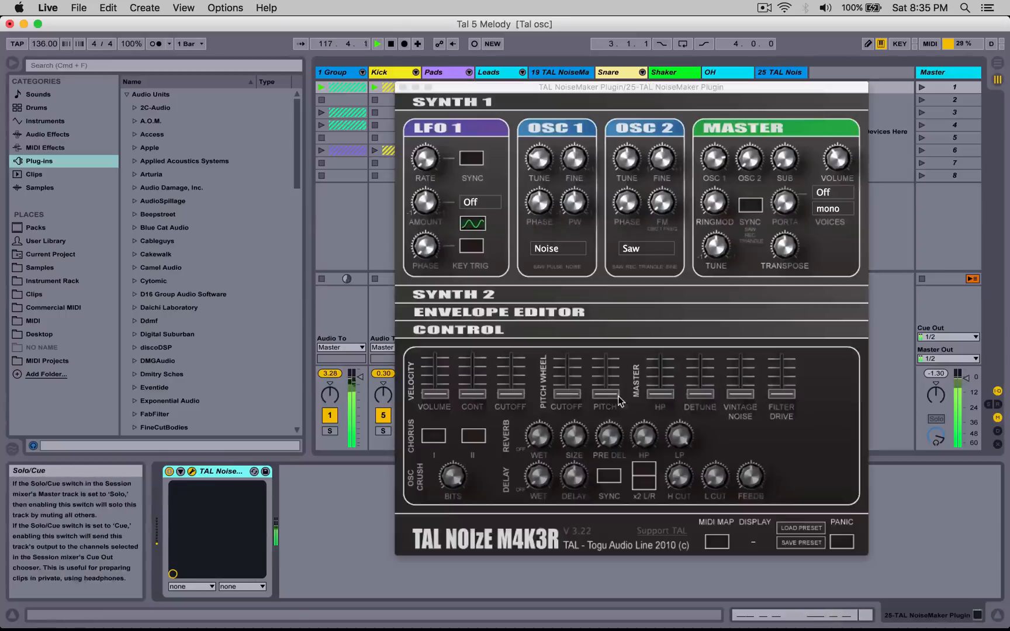
pyautogui.click(466, 315)
pyautogui.moveTo(793, 401); pyautogui.dragTo(764, 403)
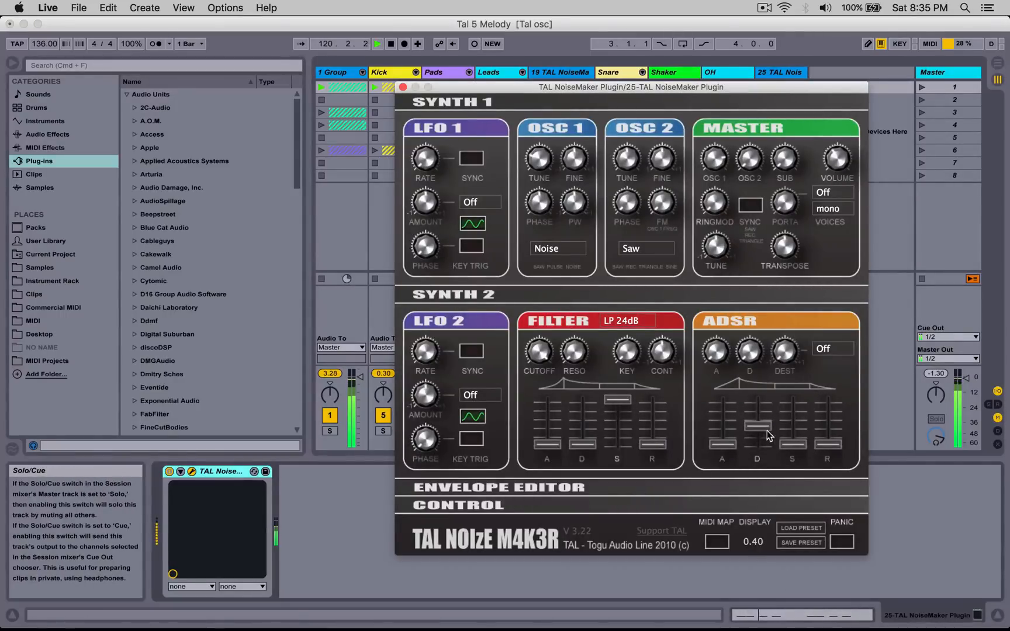
pyautogui.moveTo(822, 417); pyautogui.dragTo(820, 394)
# Step: Set the filter type of track 25's TAL NoiseMaker to HP 12dB
pyautogui.click(622, 323)
pyautogui.click(628, 330)
pyautogui.click(626, 322)
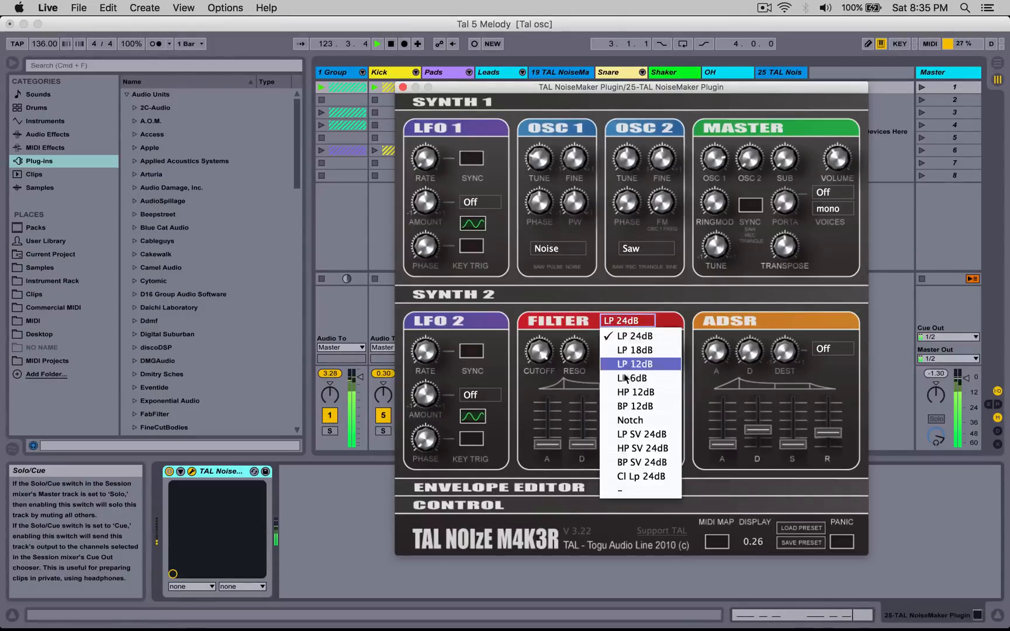
pyautogui.click(631, 388)
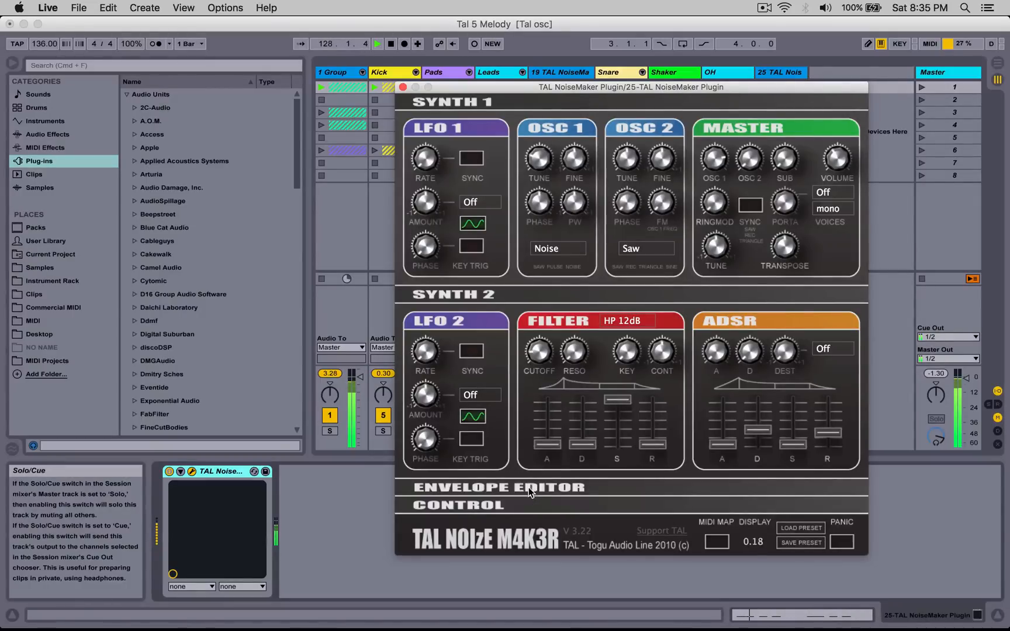
pyautogui.click(463, 201)
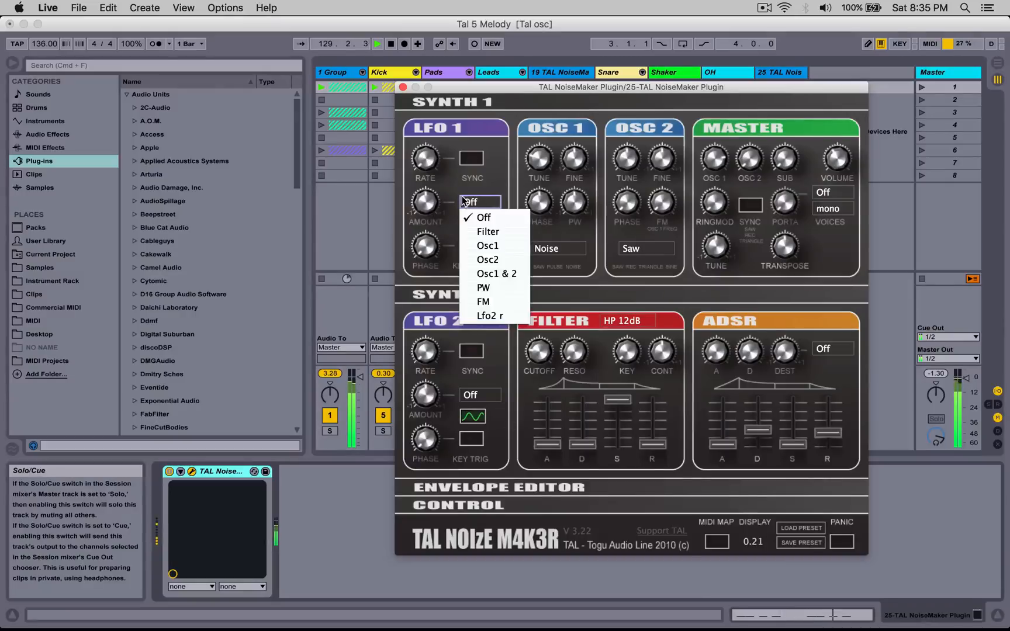
pyautogui.click(455, 187)
pyautogui.click(464, 398)
pyautogui.click(468, 388)
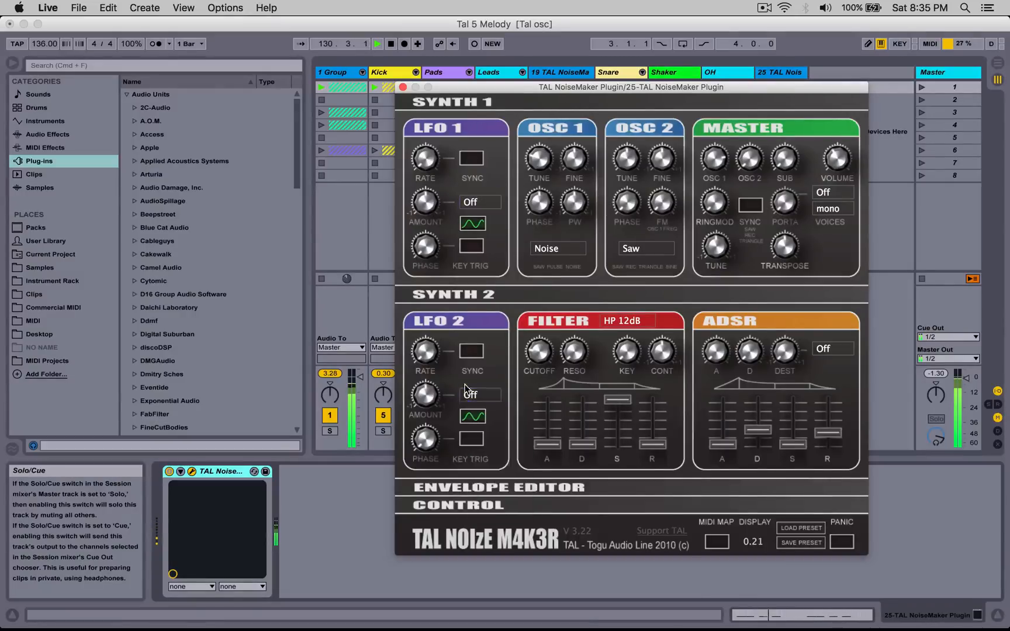
pyautogui.click(470, 395)
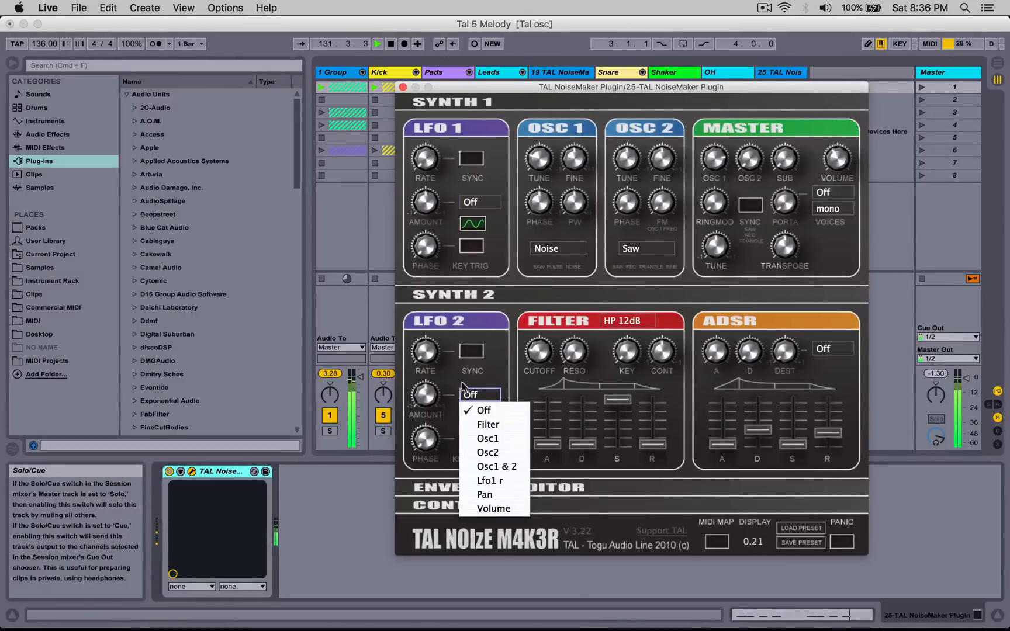
pyautogui.click(488, 393)
# Step: Add an Auto Pan after TAL NoiseMaker on track 25 and set its rate to 4.08 Hz and amount to 57.9%
pyautogui.click(402, 88)
pyautogui.click(47, 134)
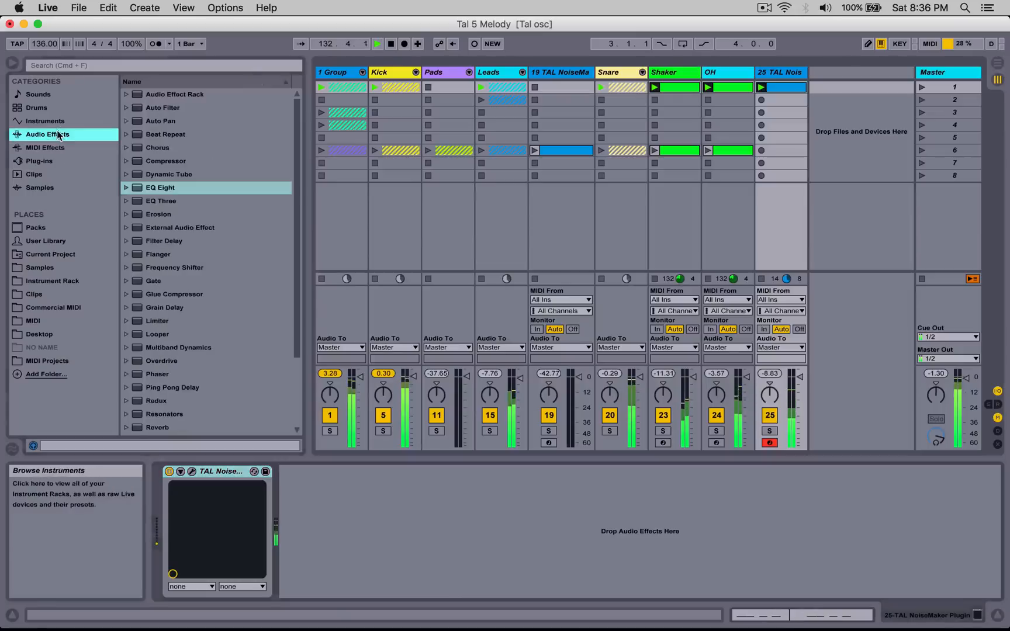
pyautogui.click(153, 121)
pyautogui.moveTo(305, 405); pyautogui.dragTo(386, 506)
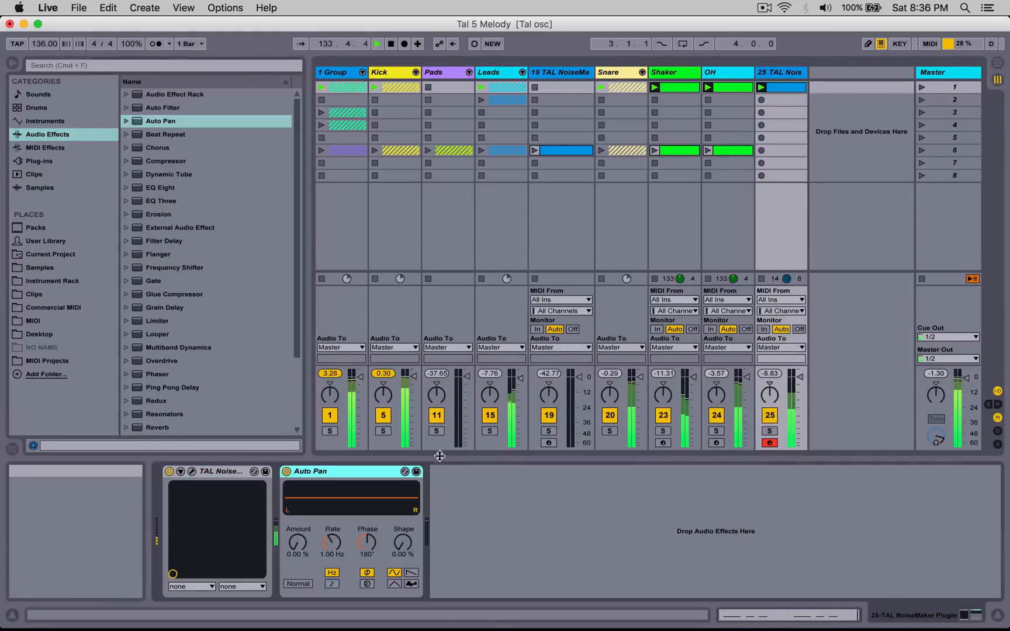
pyautogui.moveTo(298, 543); pyautogui.dragTo(297, 503)
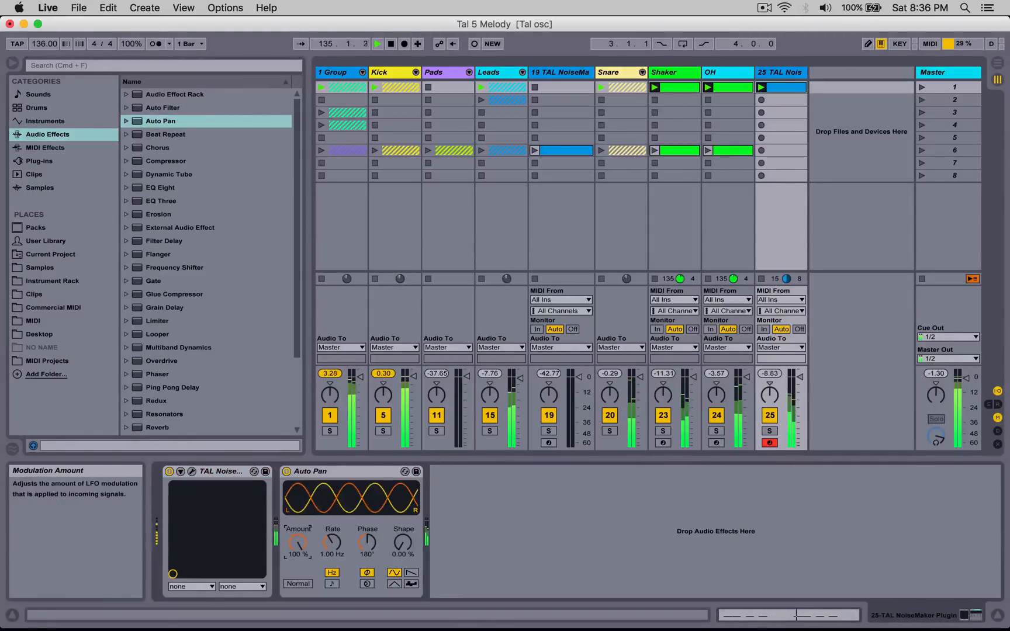
pyautogui.moveTo(331, 543); pyautogui.dragTo(298, 563)
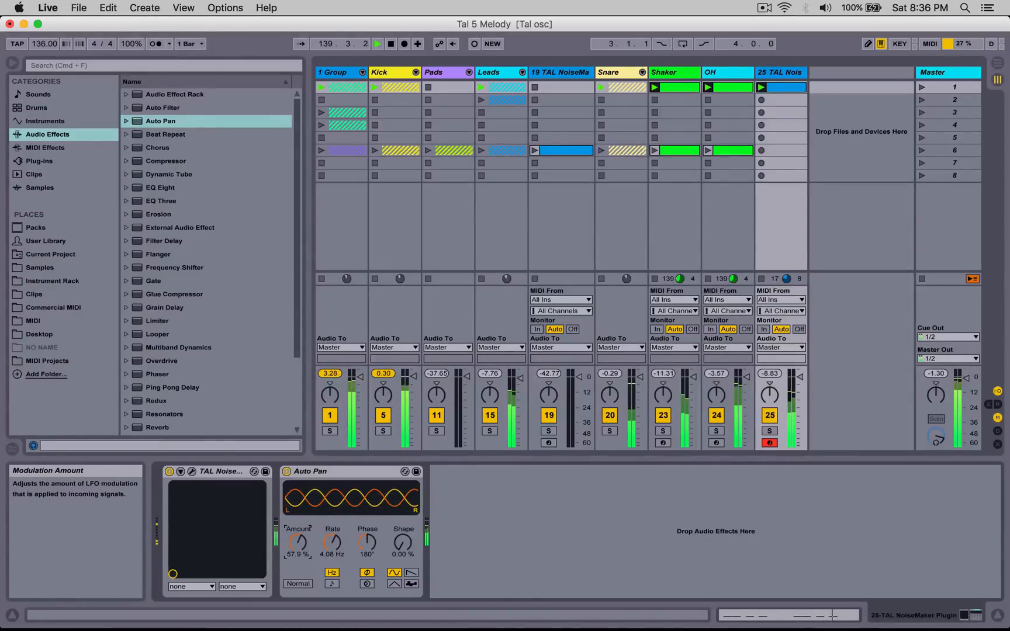
# Step: Set track 25's Auto Pan shape to 100%, sync its rate to 1/4, and lower the amount to 34.9%
pyautogui.moveTo(402, 543); pyautogui.dragTo(403, 494)
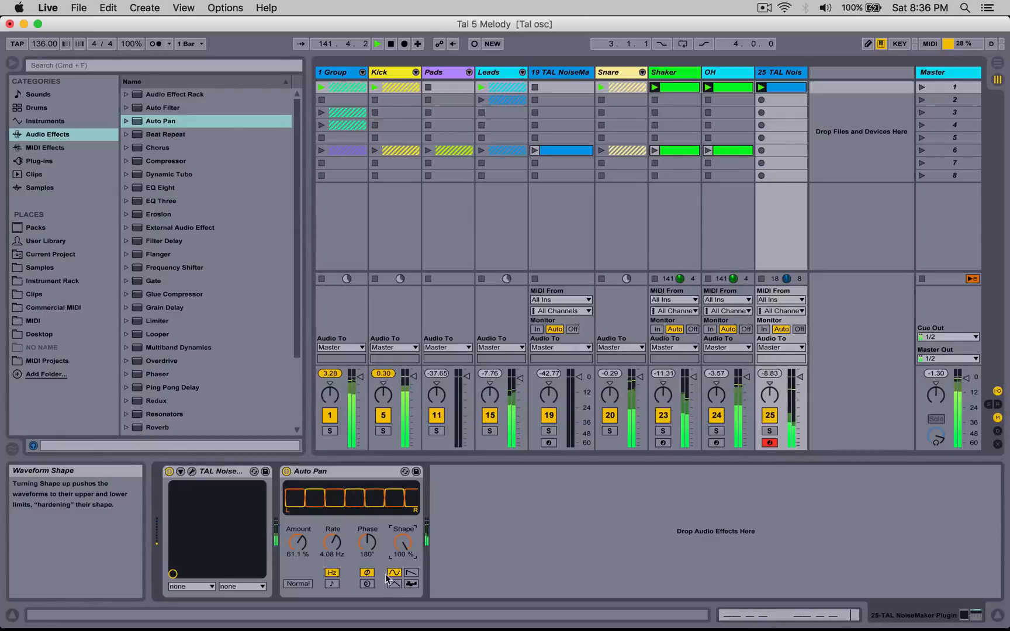
pyautogui.click(332, 584)
pyautogui.moveTo(332, 543); pyautogui.dragTo(332, 566)
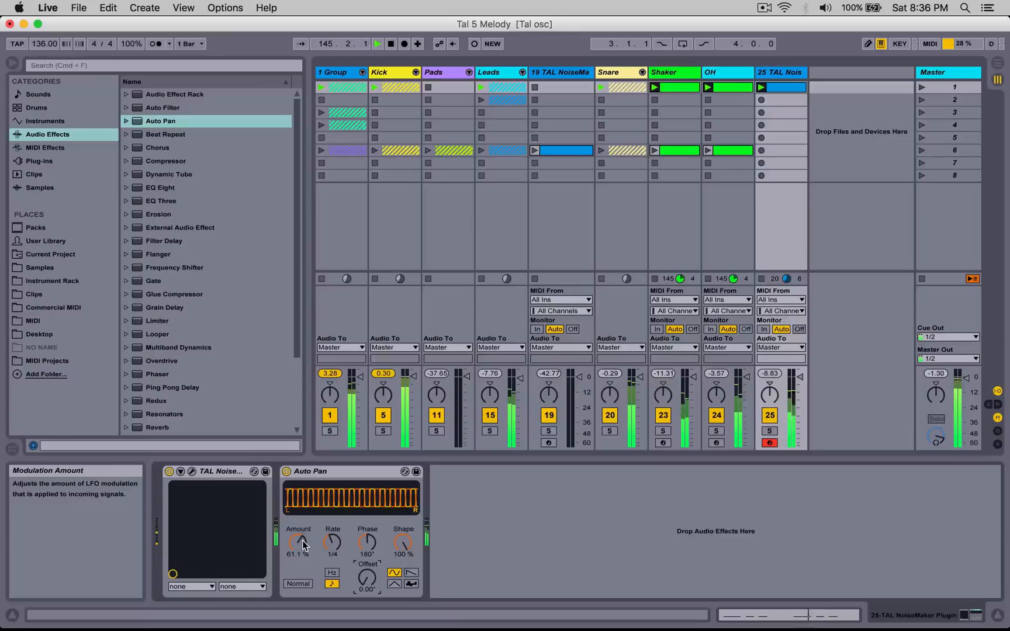
pyautogui.moveTo(297, 542); pyautogui.dragTo(298, 558)
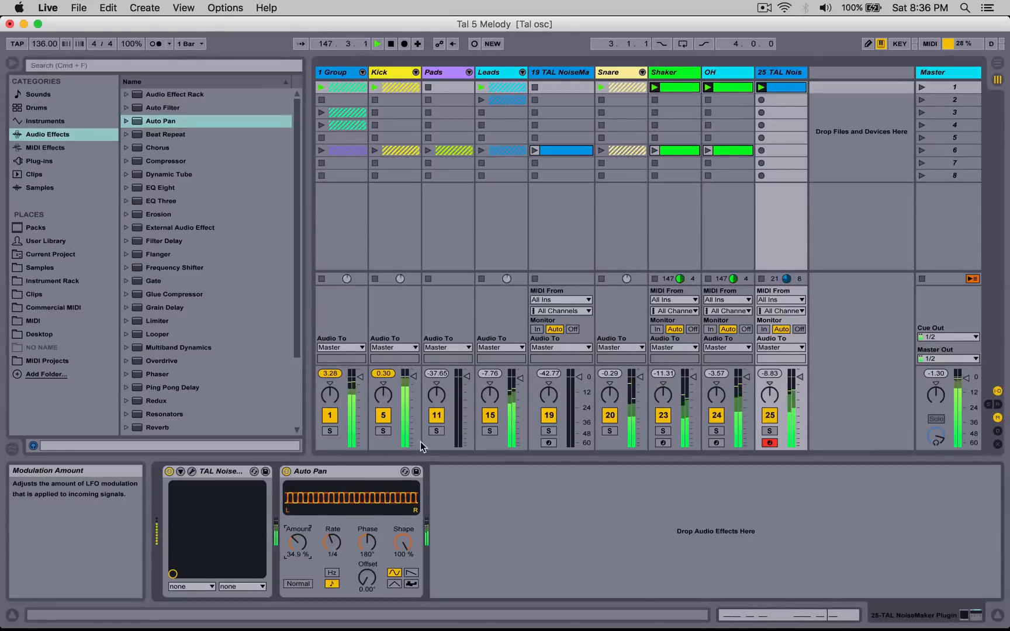
pyautogui.rightClick(779, 77)
pyautogui.click(797, 99)
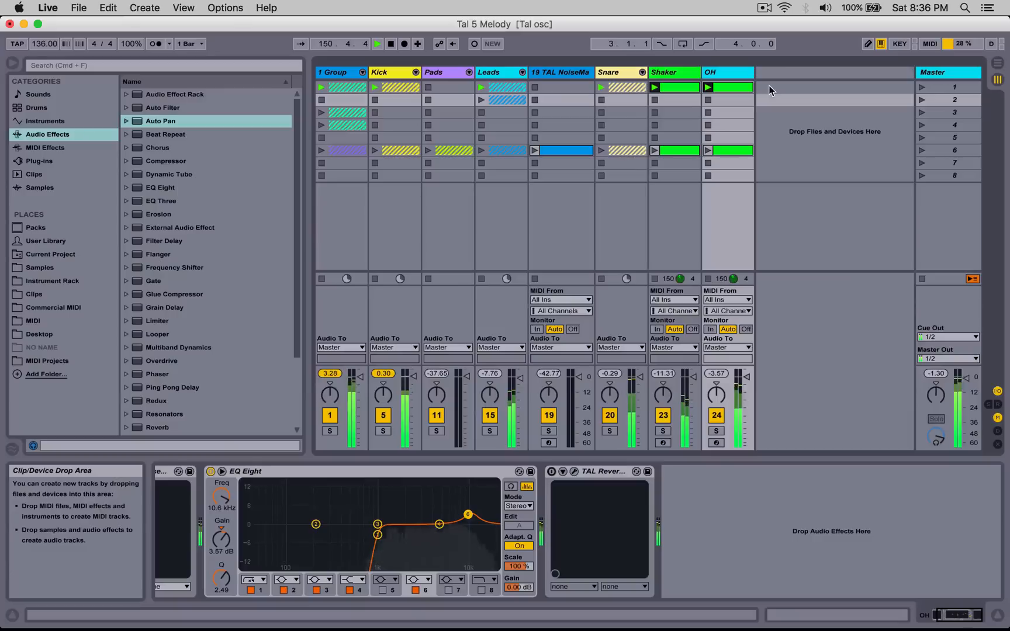
pyautogui.press('super+z')
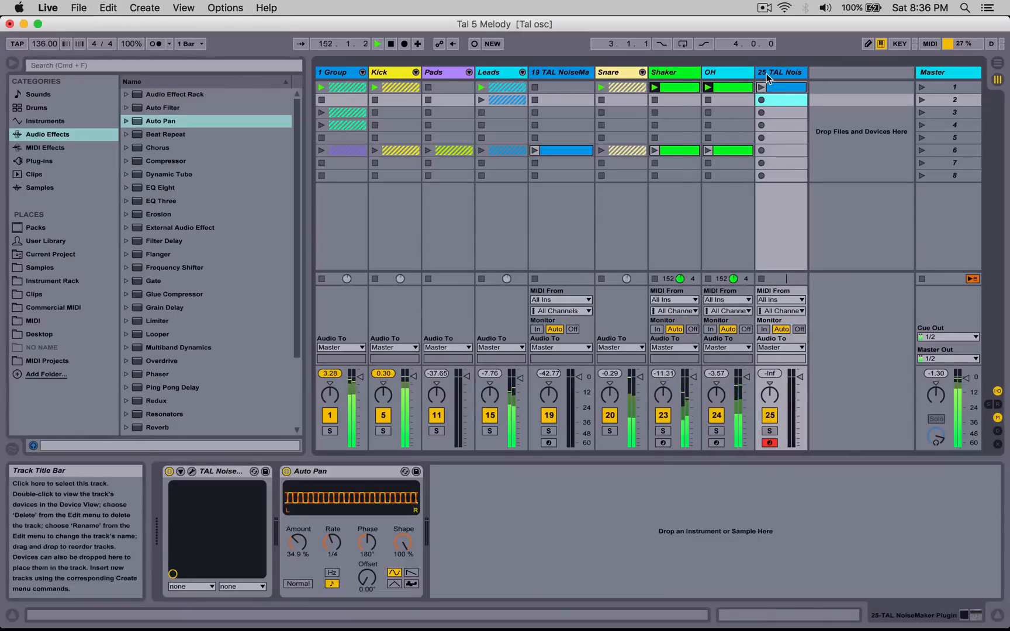
pyautogui.rightClick(772, 73)
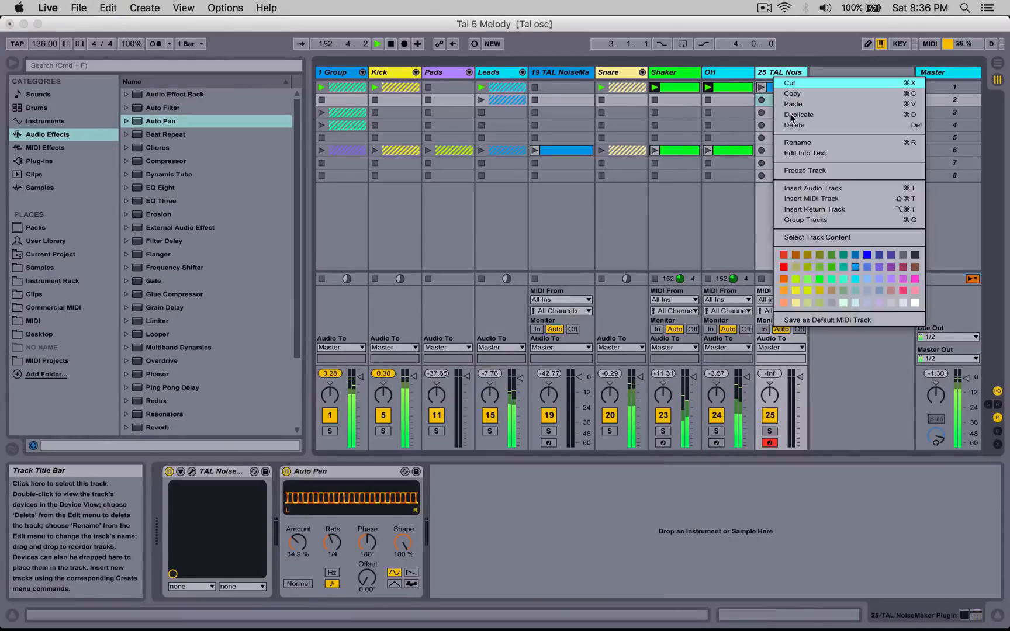
pyautogui.click(790, 114)
pyautogui.press('super+z')
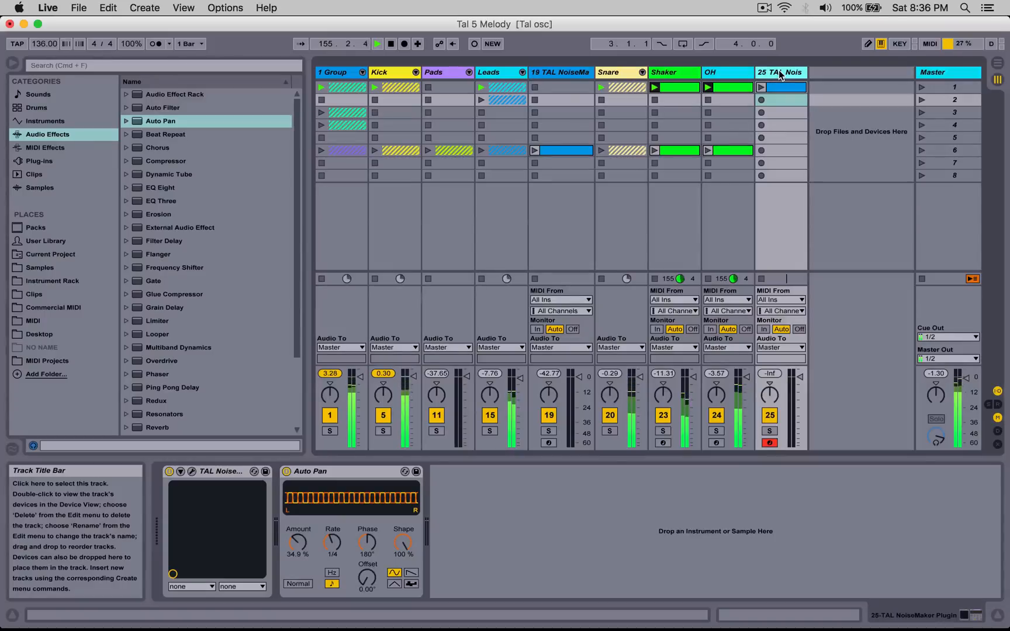
# Step: Duplicate track 25 with its clip and devices, and solo the copy, track 26
pyautogui.rightClick(779, 75)
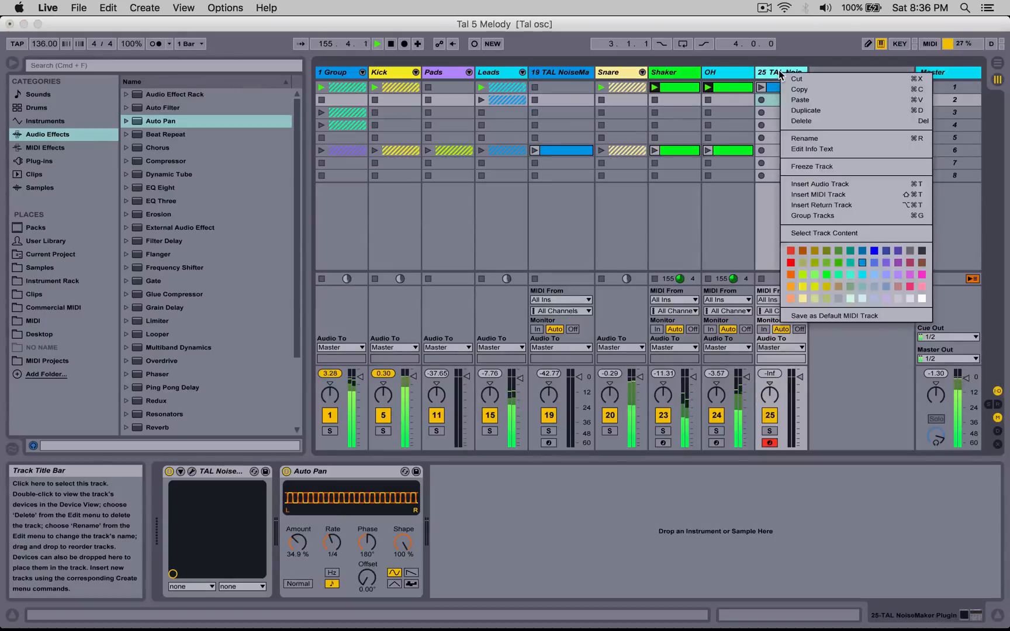
pyautogui.click(835, 110)
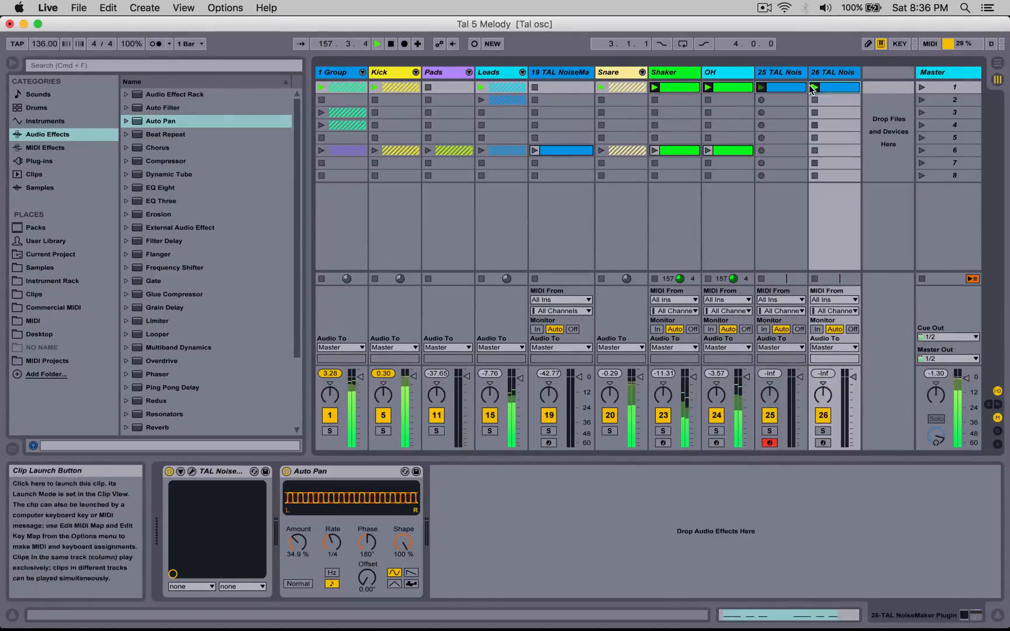
pyautogui.click(830, 72)
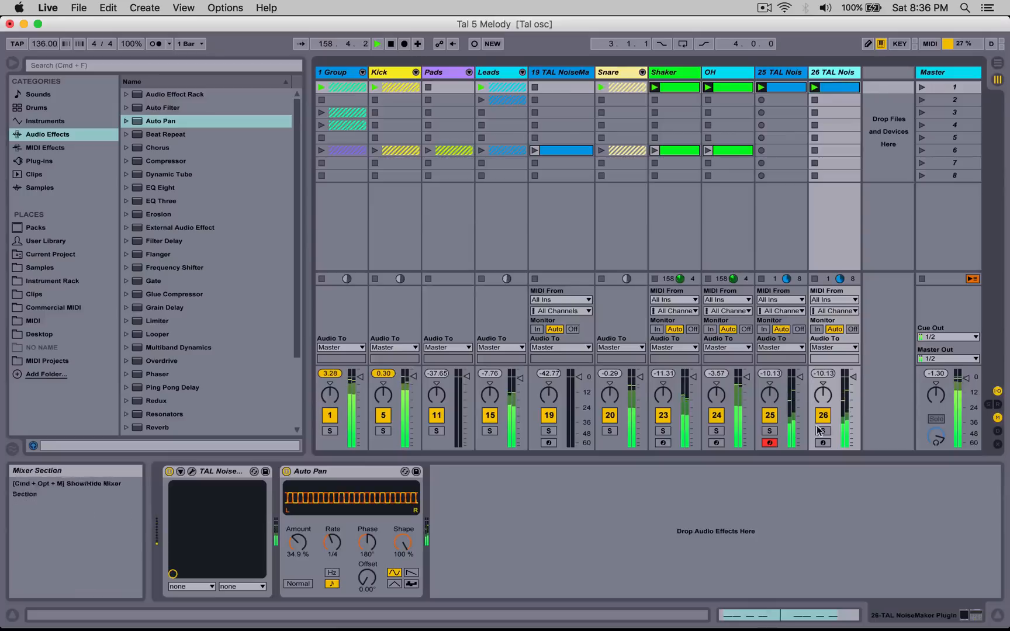
pyautogui.click(821, 430)
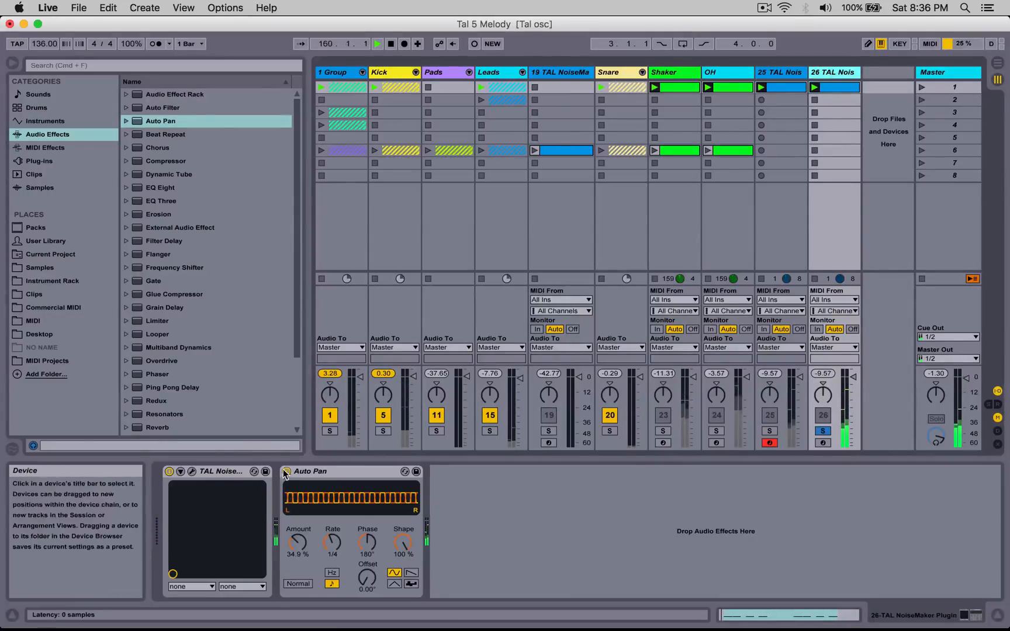
# Step: Switch track 26's TAL NoiseMaker filter to LP 12dB, raising the filter envelope's decay to 0.64 and lowering its sustain
pyautogui.click(191, 472)
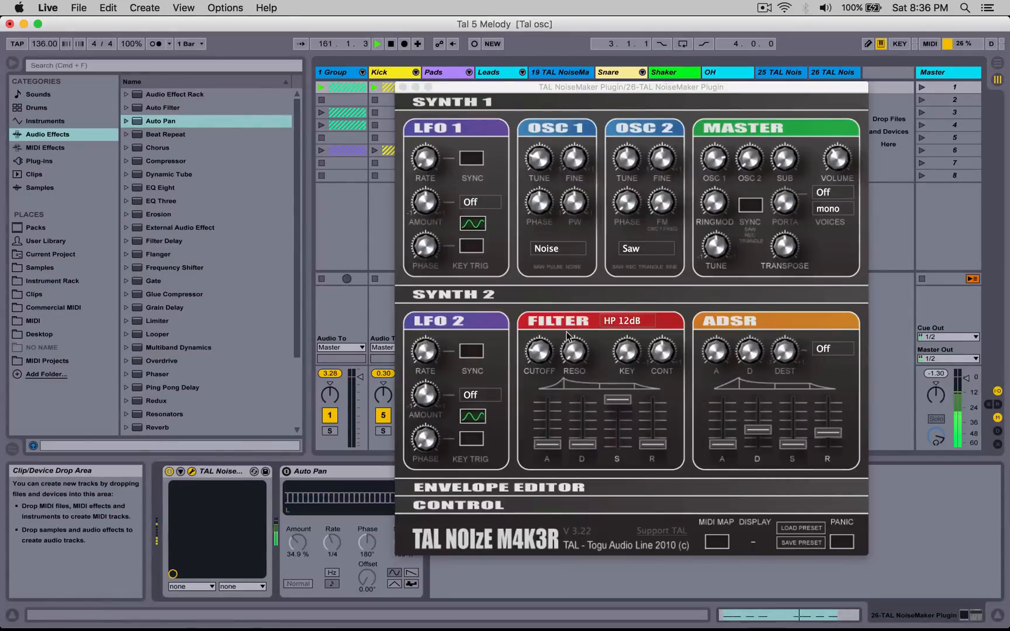
pyautogui.click(621, 320)
pyautogui.click(634, 369)
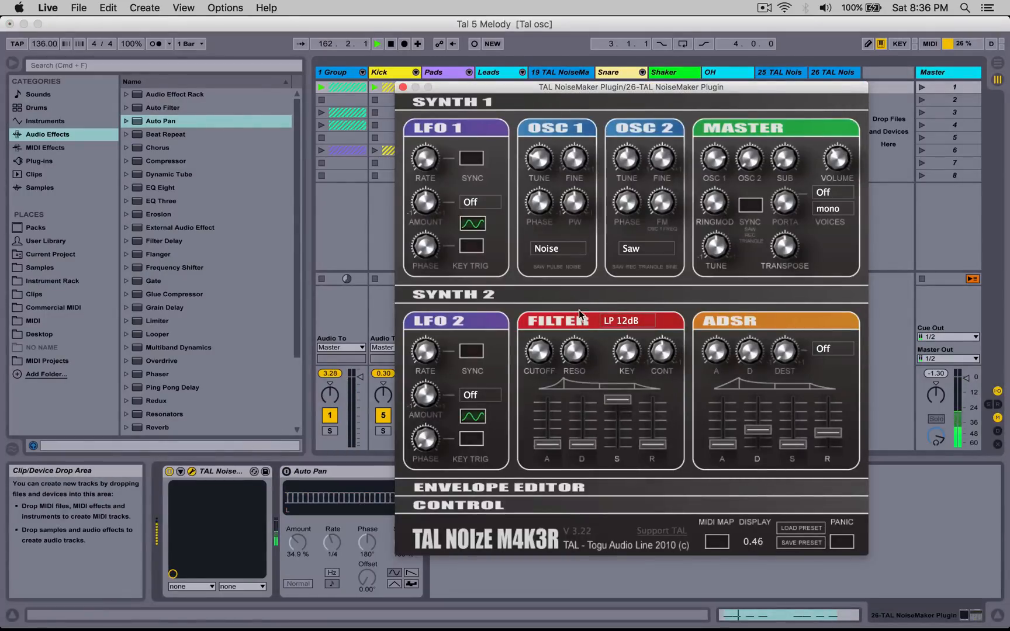
pyautogui.moveTo(617, 400); pyautogui.dragTo(610, 425)
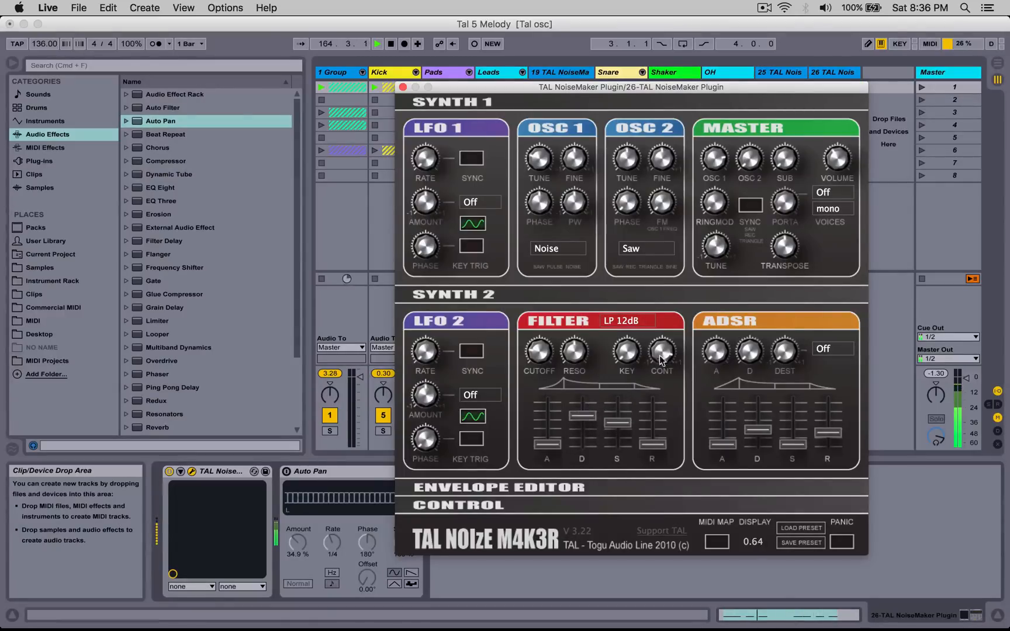
# Step: Route LFO 2 of track 26's TAL NoiseMaker to Filter and set its rate to 0.05 Hz
pyautogui.click(480, 395)
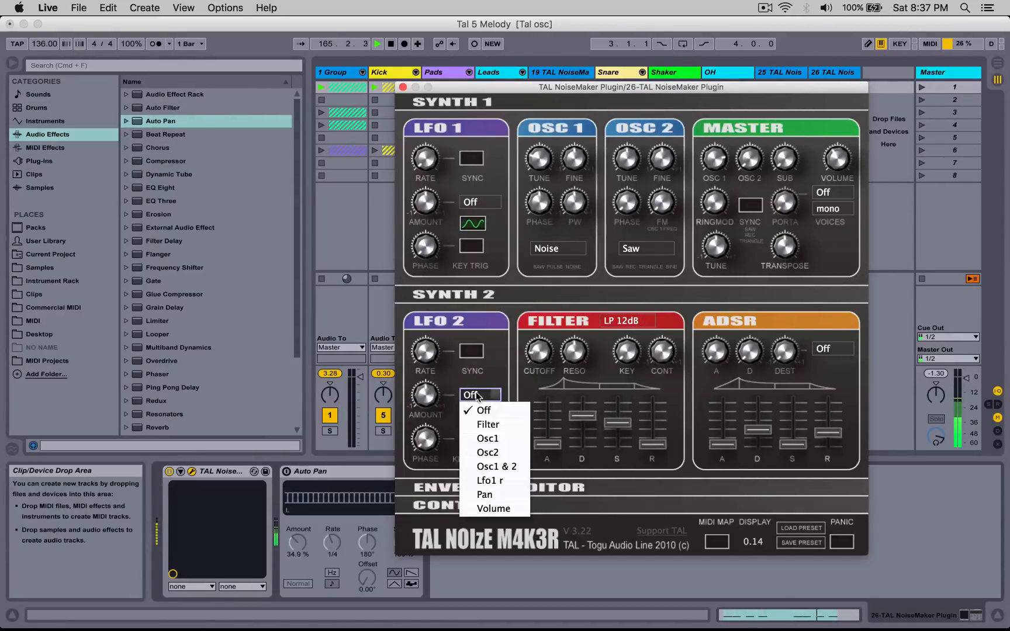
pyautogui.click(505, 424)
pyautogui.moveTo(449, 320); pyautogui.dragTo(450, 307)
pyautogui.moveTo(433, 355); pyautogui.dragTo(452, 355)
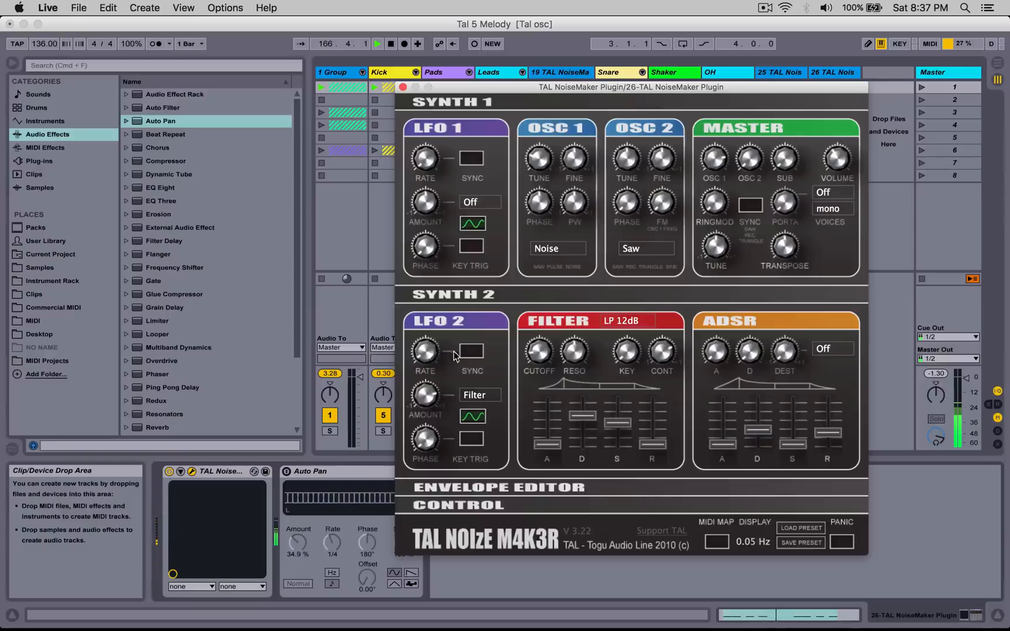
# Step: Route LFO 1 to Filter and adjust its modulation amount
pyautogui.click(461, 206)
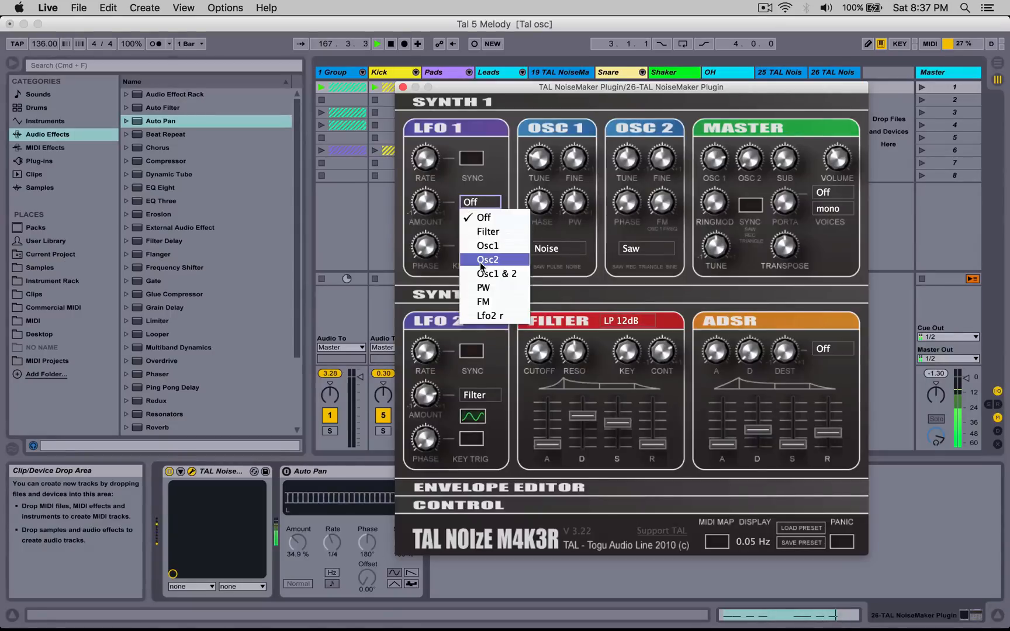
pyautogui.click(467, 228)
pyautogui.moveTo(424, 203)
pyautogui.mouseDown()
pyautogui.moveTo(425, 166)
pyautogui.moveTo(430, 212)
pyautogui.mouseUp()
# Step: Raise the ADSR decay slightly and its release to 0.42, and give the filter envelope a longer release and lower sustain
pyautogui.moveTo(827, 443); pyautogui.dragTo(826, 437)
pyautogui.moveTo(758, 431); pyautogui.dragTo(780, 427)
pyautogui.moveTo(671, 447); pyautogui.dragTo(701, 419)
pyautogui.moveTo(825, 428); pyautogui.dragTo(809, 436)
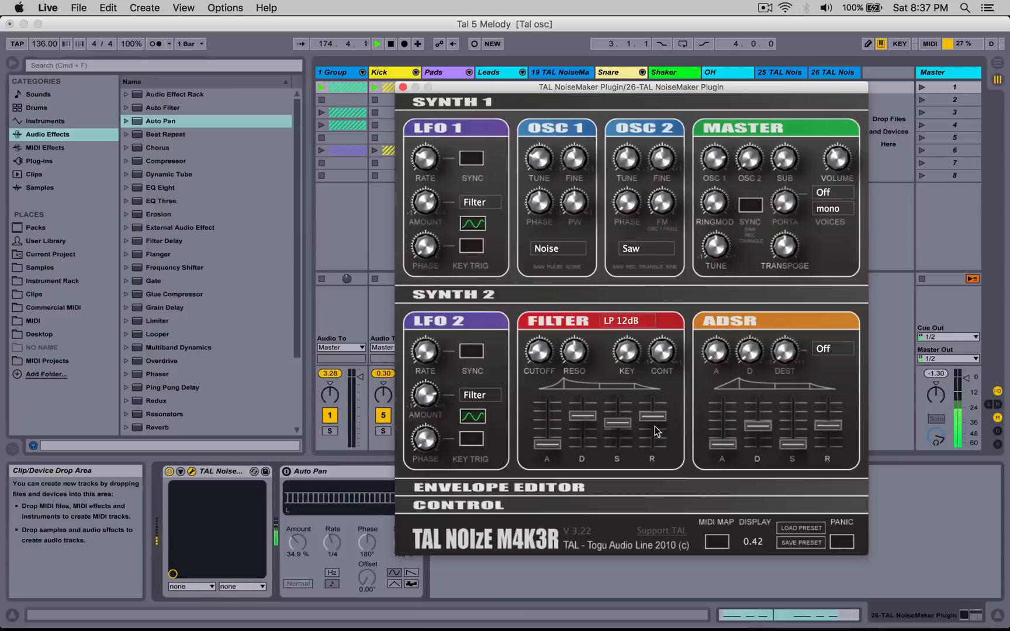
pyautogui.moveTo(618, 424); pyautogui.dragTo(618, 434)
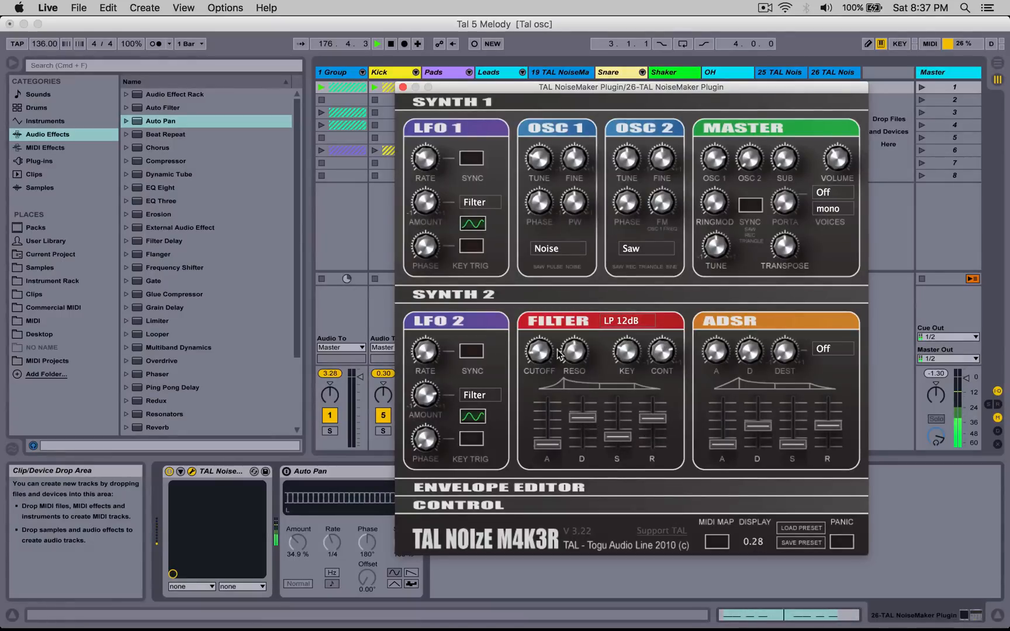
# Step: Try the LP 24dB filter type with adjusted cutoff and envelope contour
pyautogui.moveTo(541, 366); pyautogui.dragTo(543, 368)
pyautogui.click(620, 322)
pyautogui.click(618, 339)
pyautogui.moveTo(655, 358); pyautogui.dragTo(659, 364)
# Step: Set the modulation destination in the synth's ADSR section to Filter
pyautogui.click(444, 298)
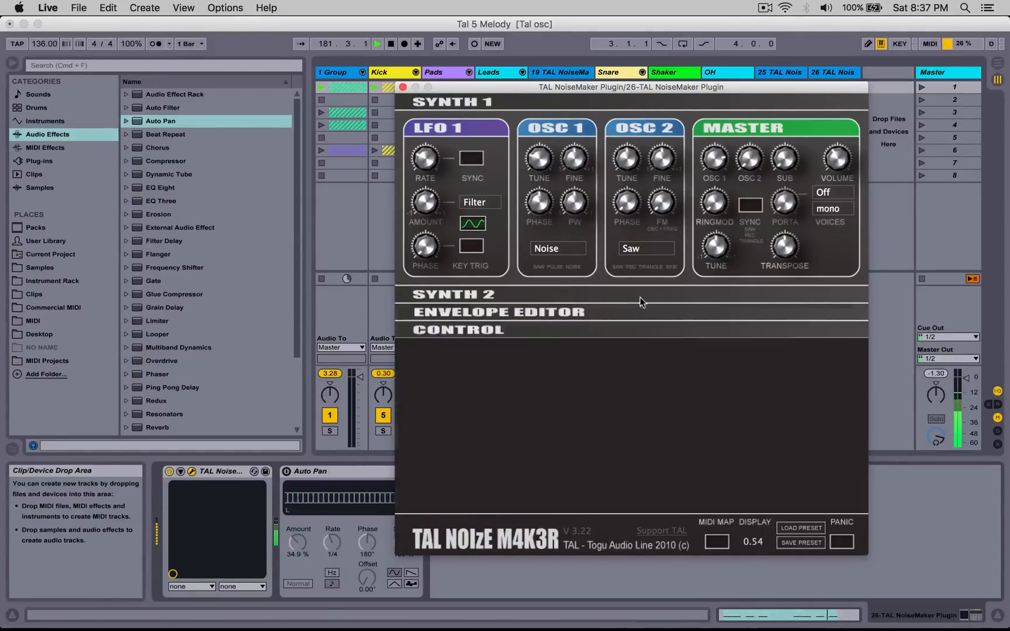
pyautogui.click(566, 294)
pyautogui.click(836, 350)
pyautogui.click(841, 379)
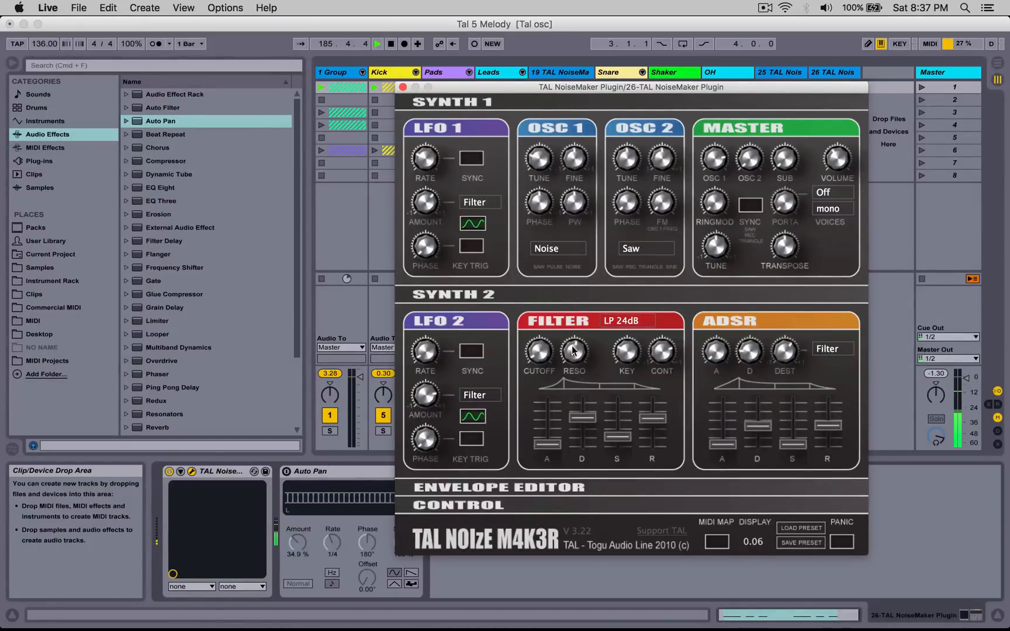
# Step: Try the Cl Lp 24dB and BP SV 24dB filter types, adjusting the filter's envelope contour
pyautogui.click(620, 323)
pyautogui.click(631, 476)
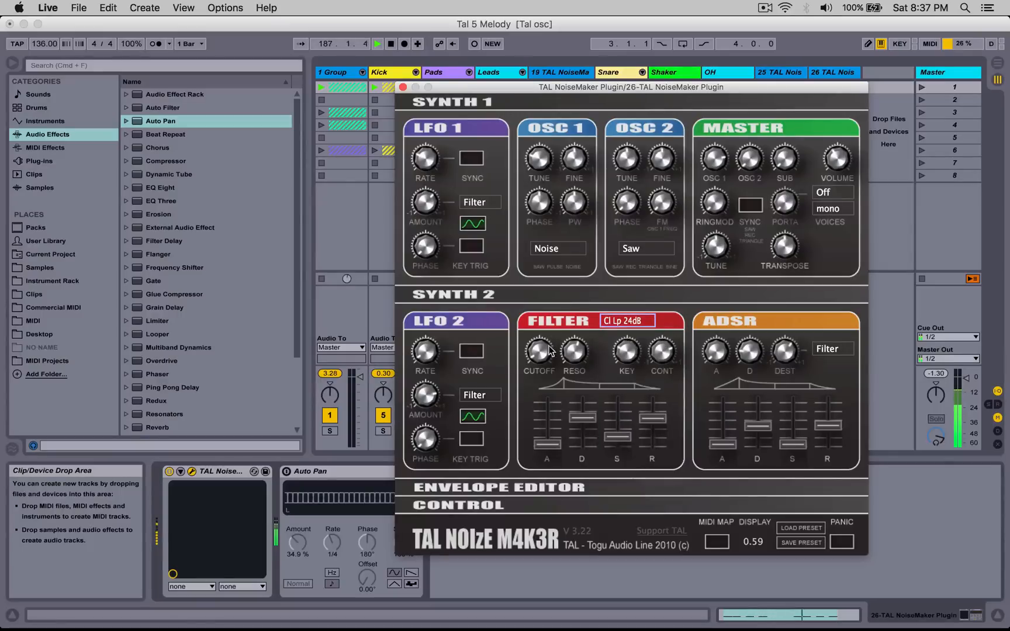
pyautogui.click(611, 325)
pyautogui.click(618, 457)
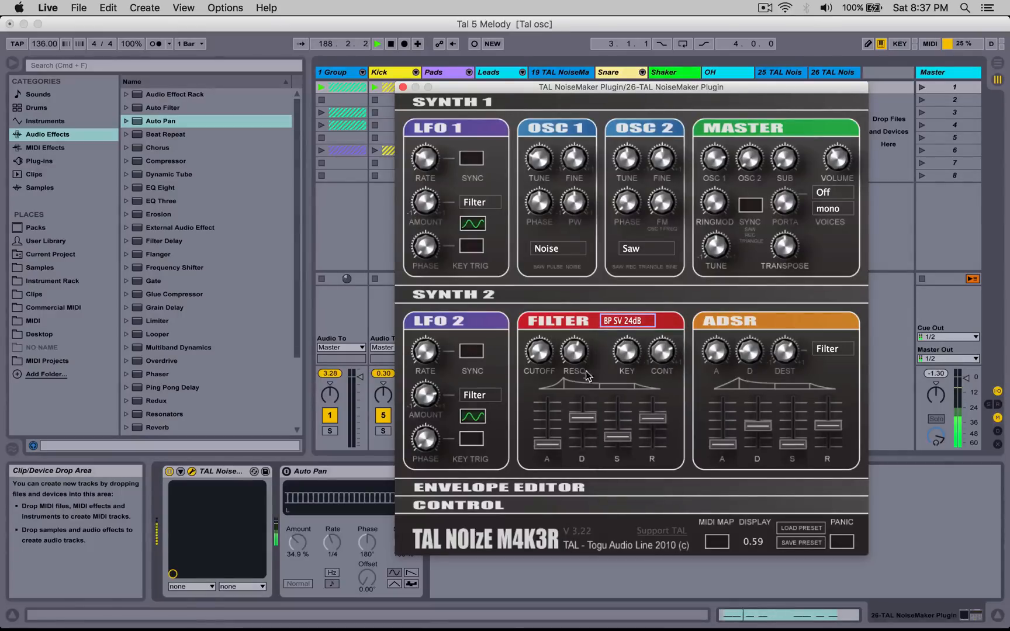
pyautogui.moveTo(659, 346); pyautogui.dragTo(660, 373)
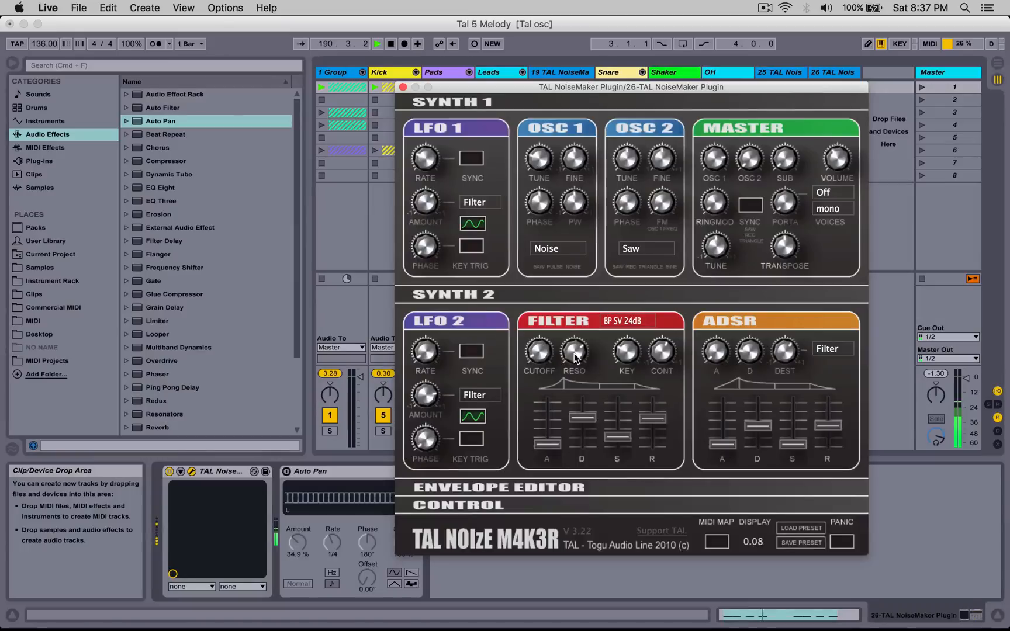
# Step: Set the filter type to Cl Lp 24dB and adjust its cutoff, resonance and envelope contour
pyautogui.click(611, 325)
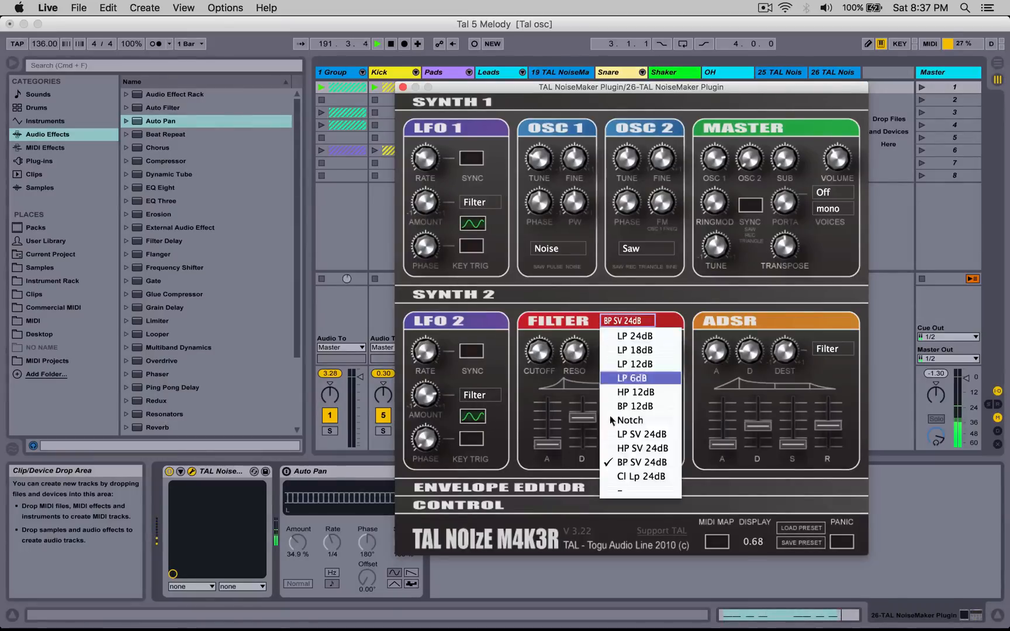
pyautogui.click(632, 475)
pyautogui.moveTo(540, 316); pyautogui.dragTo(542, 327)
pyautogui.moveTo(659, 351); pyautogui.dragTo(661, 335)
pyautogui.moveTo(569, 356); pyautogui.dragTo(566, 367)
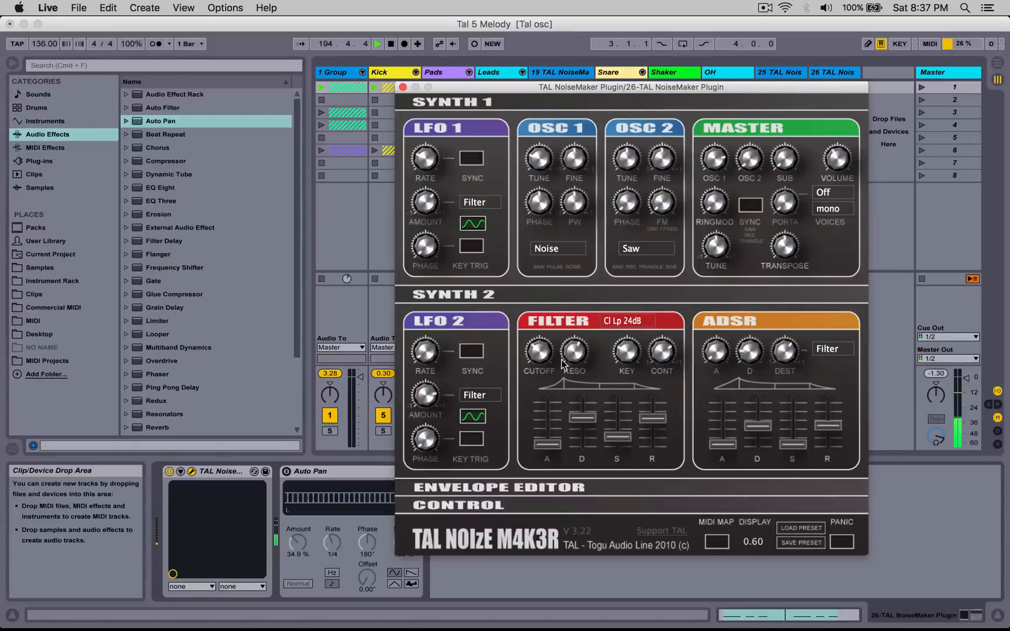
pyautogui.click(663, 346)
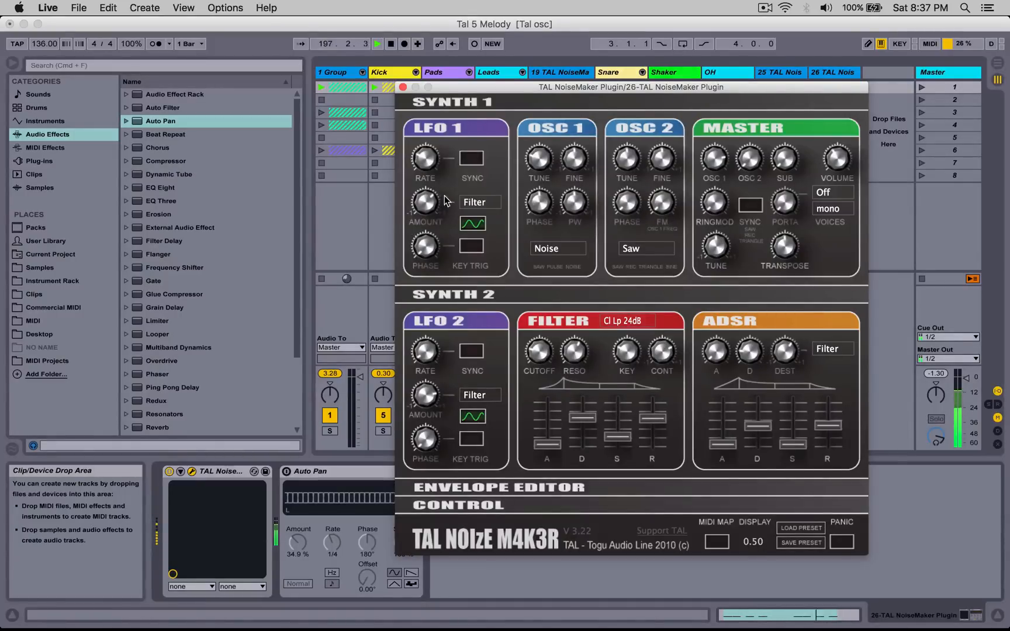
# Step: Set LFO 2's rate to 0.25 Hz, readjust LFO 1's rate and amount, and bring the filter cutoff to 0.43
pyautogui.click(432, 169)
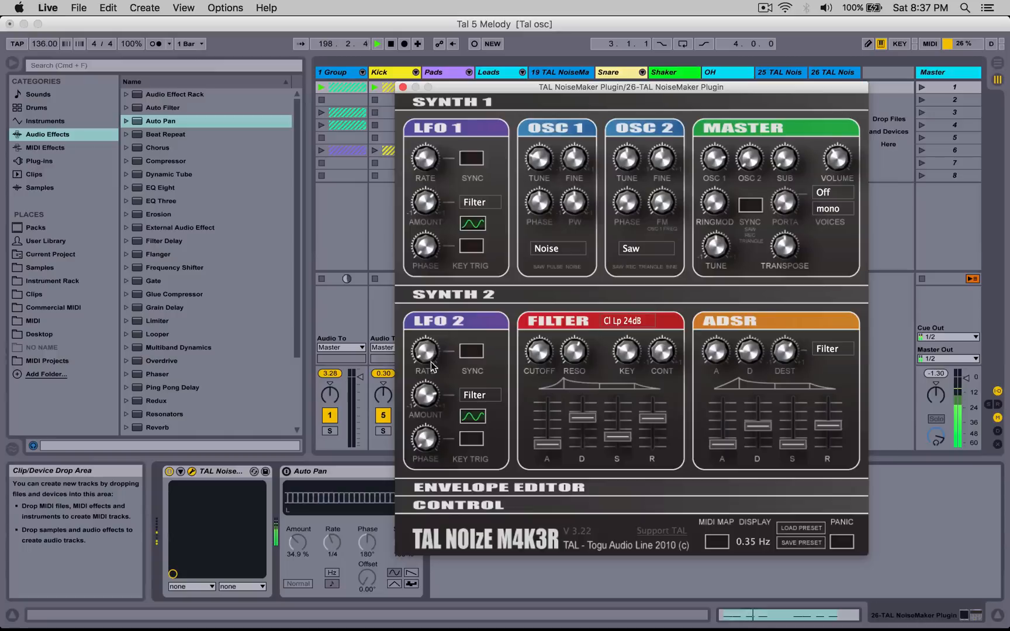
pyautogui.moveTo(426, 339); pyautogui.dragTo(426, 335)
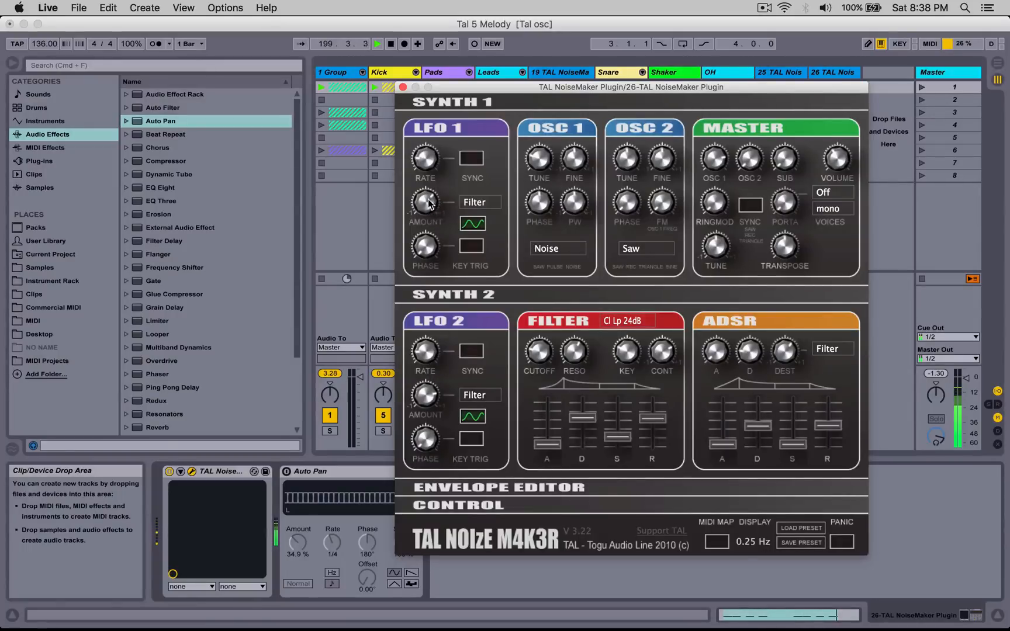
pyautogui.moveTo(428, 138); pyautogui.dragTo(428, 134)
pyautogui.moveTo(428, 195); pyautogui.dragTo(428, 204)
pyautogui.moveTo(428, 157); pyautogui.dragTo(435, 181)
pyautogui.click(545, 361)
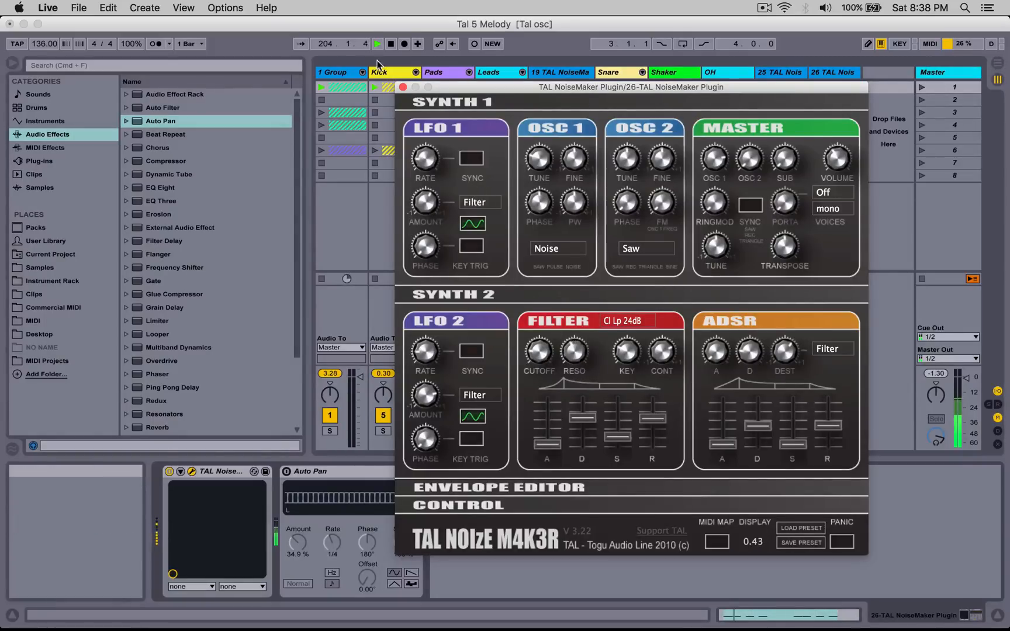
pyautogui.click(403, 87)
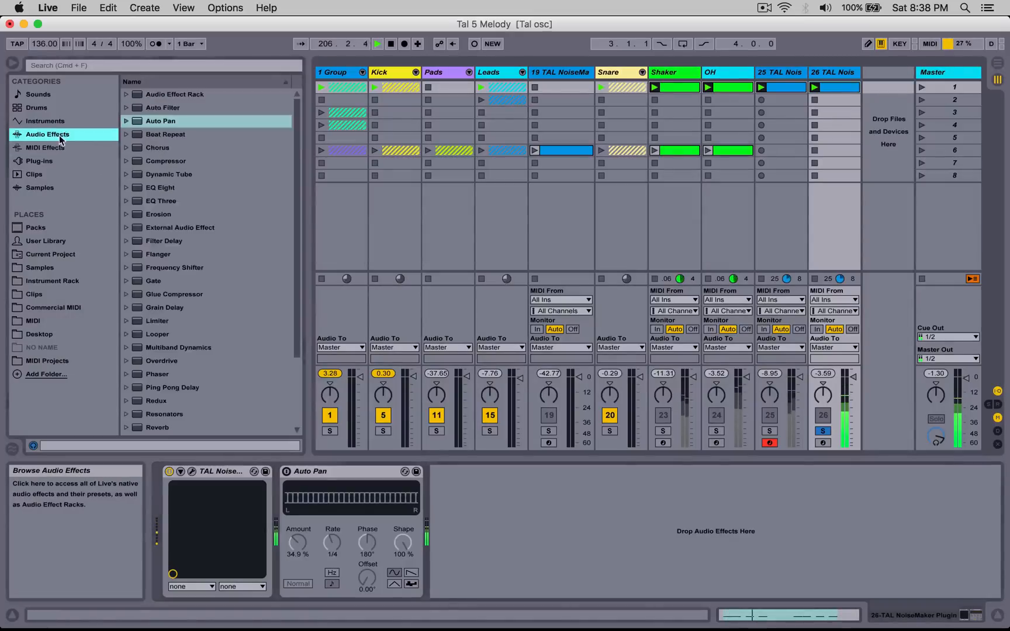
# Step: Find the TAL plug-ins and add TAL Reverb III after Auto Pan on track 26, closing its editor
pyautogui.click(58, 160)
pyautogui.click(139, 67)
pyautogui.write('t')
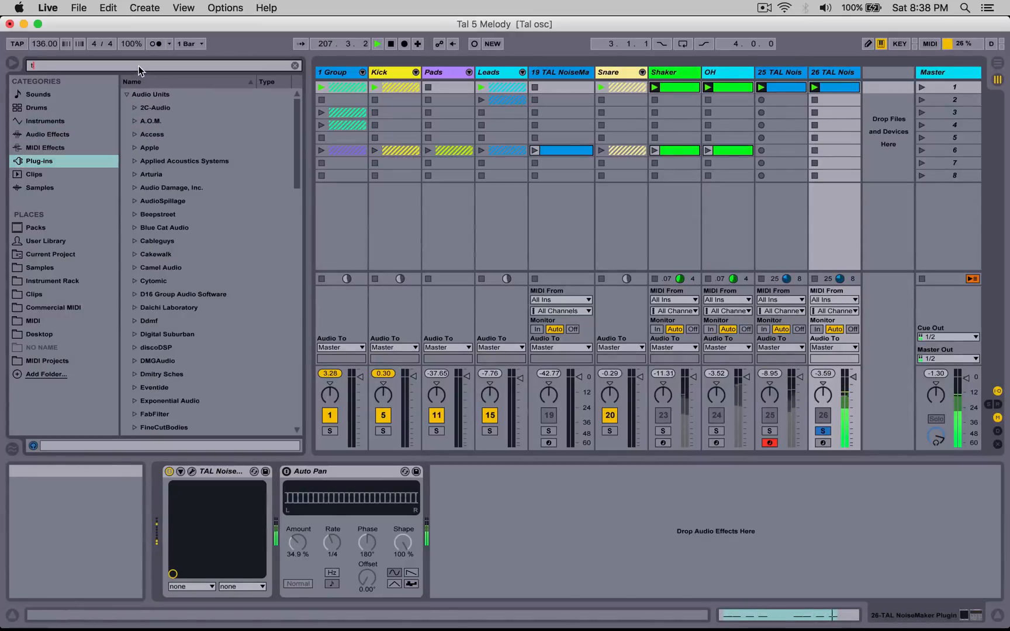
pyautogui.write('al')
pyautogui.moveTo(187, 165); pyautogui.dragTo(497, 510)
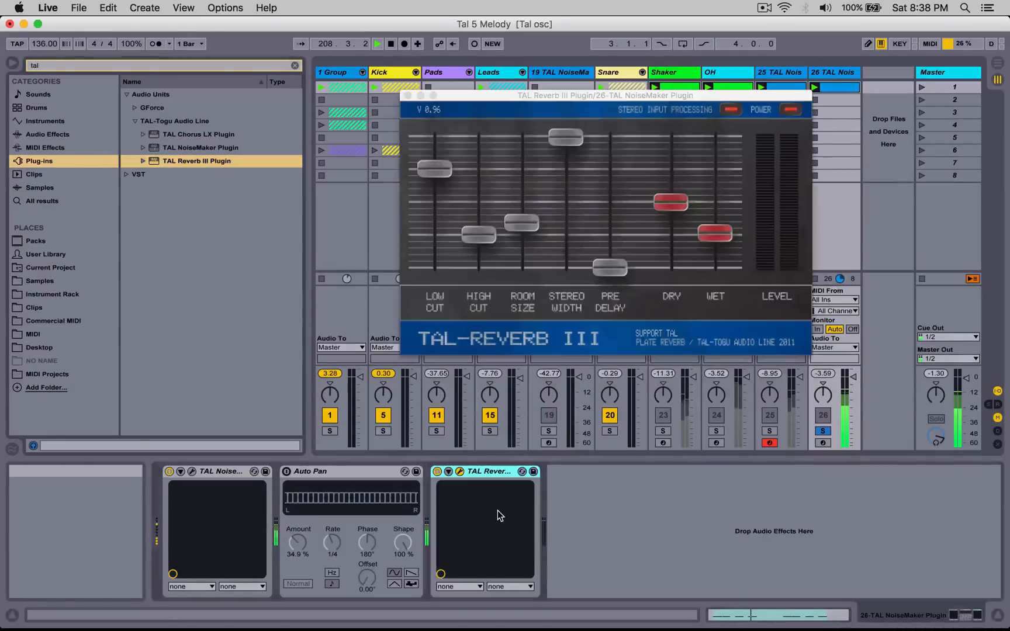
pyautogui.click(407, 94)
# Step: Add a Ping Pong Delay audio effect after TAL Reverb III on track 26
pyautogui.click(296, 65)
pyautogui.click(100, 134)
pyautogui.scroll(-3, 210, 222)
pyautogui.moveTo(157, 297); pyautogui.dragTo(585, 525)
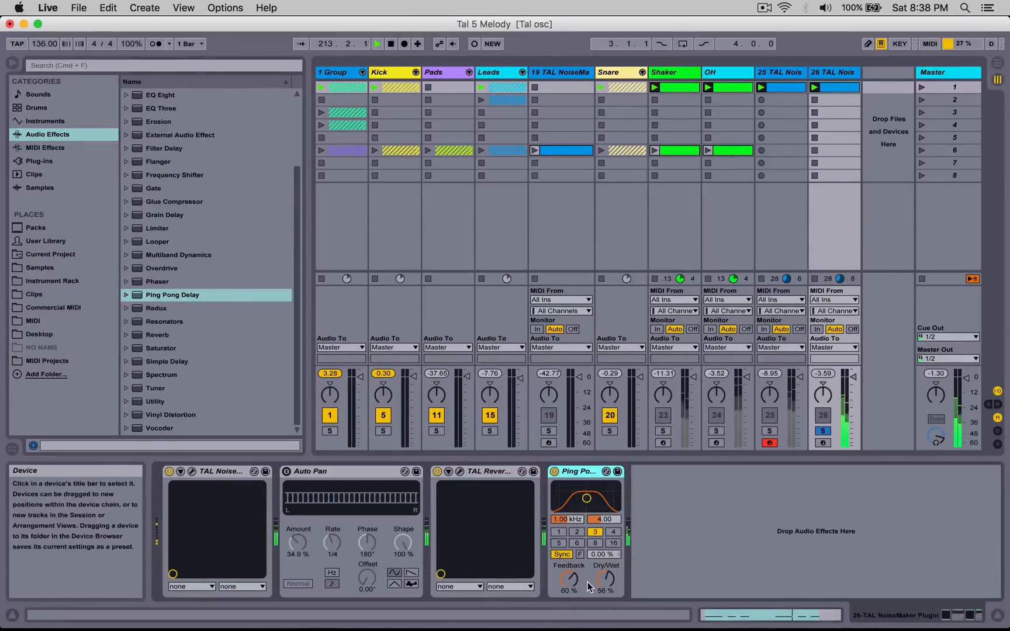
# Step: Reopen track 26's TAL NoiseMaker and set its filter cutoff to 0.21
pyautogui.click(191, 471)
pyautogui.click(529, 349)
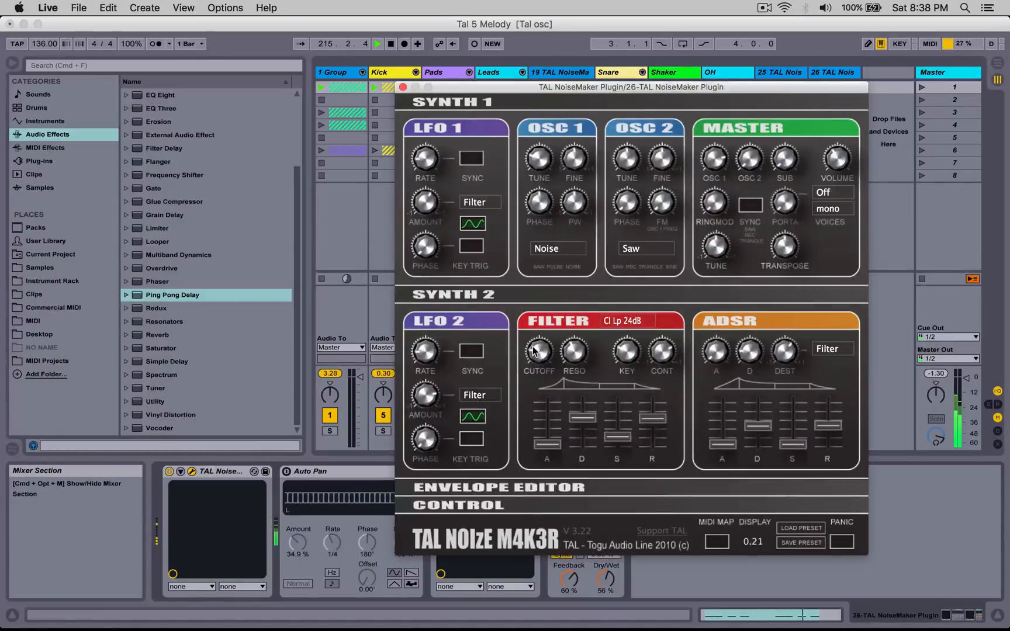
# Step: Show track 26's NoiseMaker control section, set its built-in reverb wet amount to 0.74, and close the editor
pyautogui.click(465, 495)
pyautogui.click(476, 501)
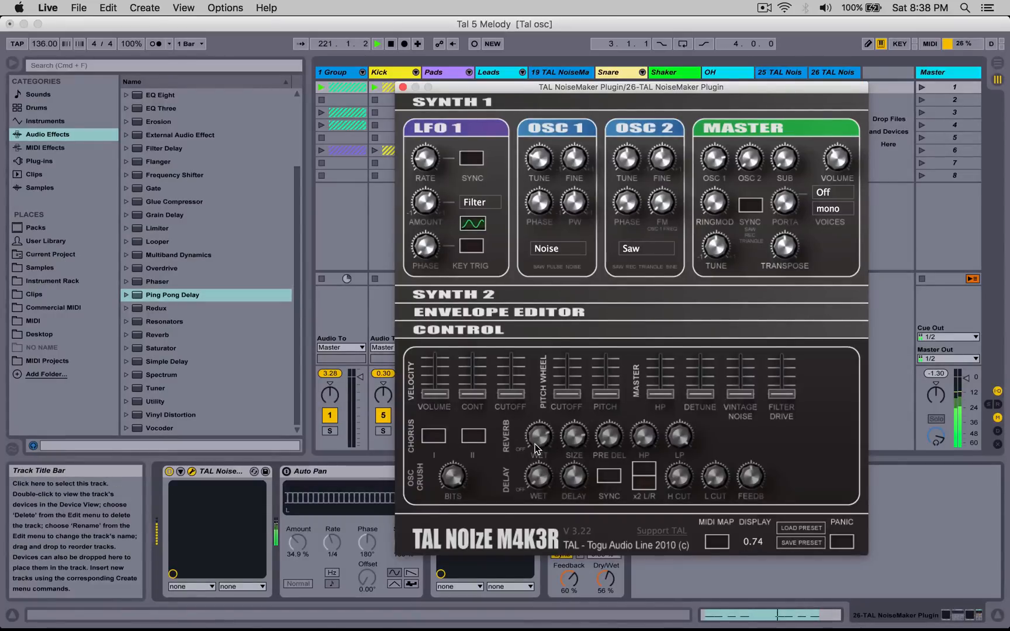
pyautogui.click(402, 87)
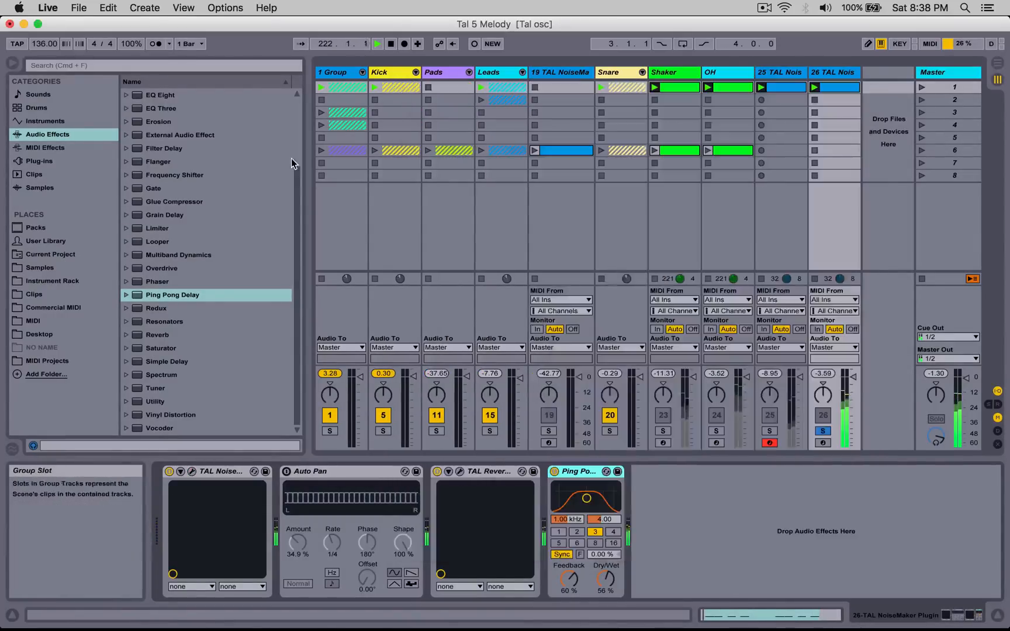
# Step: Add an EQ Eight audio effect between TAL NoiseMaker and Auto Pan on track 26
pyautogui.click(160, 108)
pyautogui.moveTo(160, 94); pyautogui.dragTo(287, 497)
pyautogui.moveTo(398, 551); pyautogui.dragTo(397, 551)
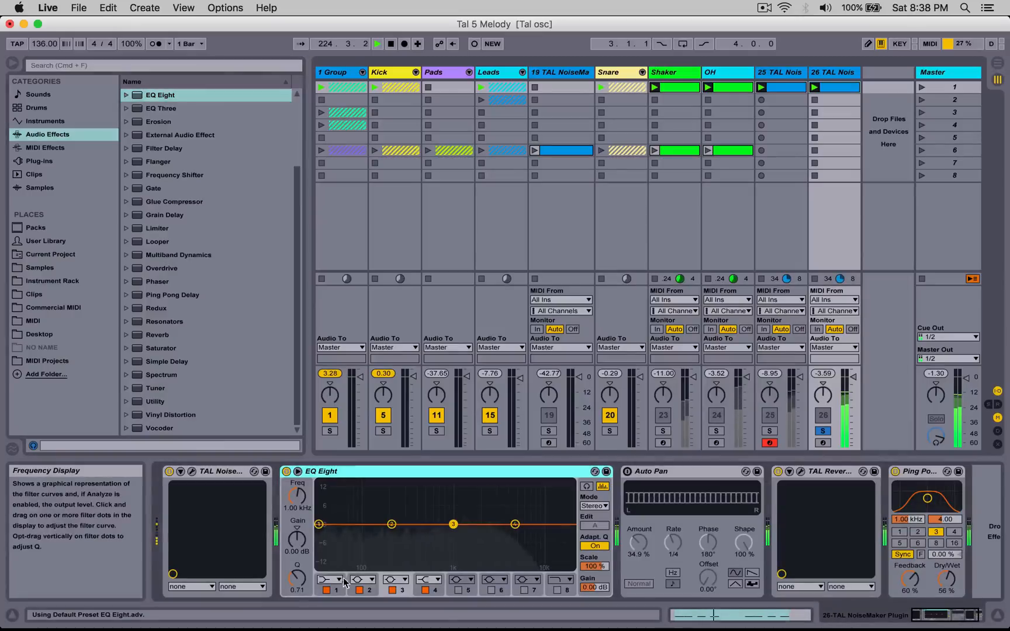
# Step: Change EQ Eight's band 1 to a low cut filter, trying two slopes, and place it at 367 Hz
pyautogui.click(329, 579)
pyautogui.click(331, 495)
pyautogui.moveTo(407, 534)
pyautogui.mouseDown()
pyautogui.moveTo(399, 534)
pyautogui.moveTo(415, 535)
pyautogui.mouseUp()
pyautogui.click(333, 579)
pyautogui.click(333, 507)
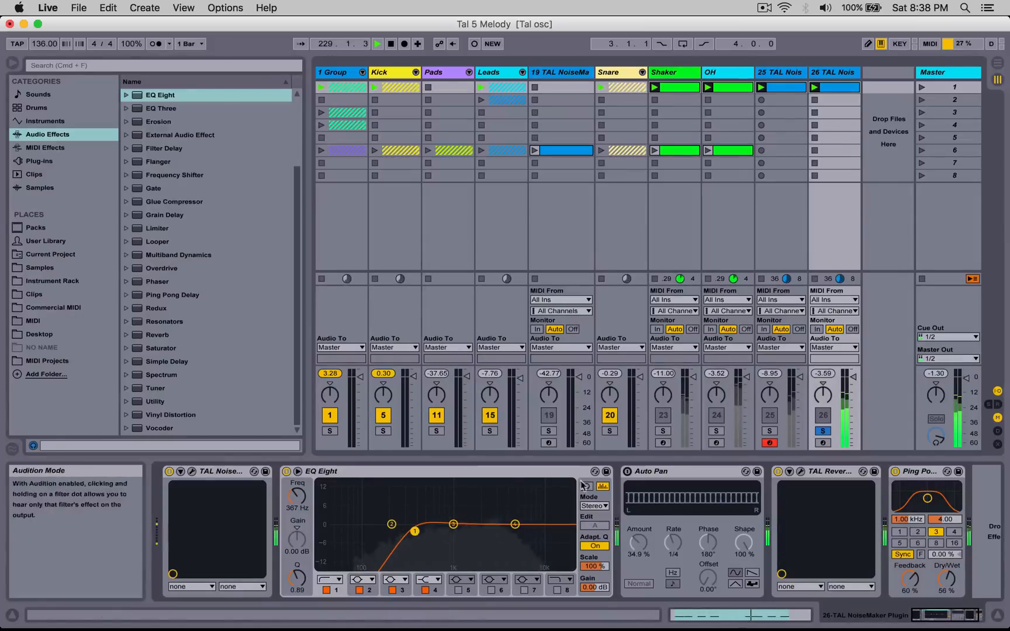
# Step: Reopen track 26's TAL NoiseMaker, set its built-in reverb wet amount to 0.62, and close the editor
pyautogui.click(192, 471)
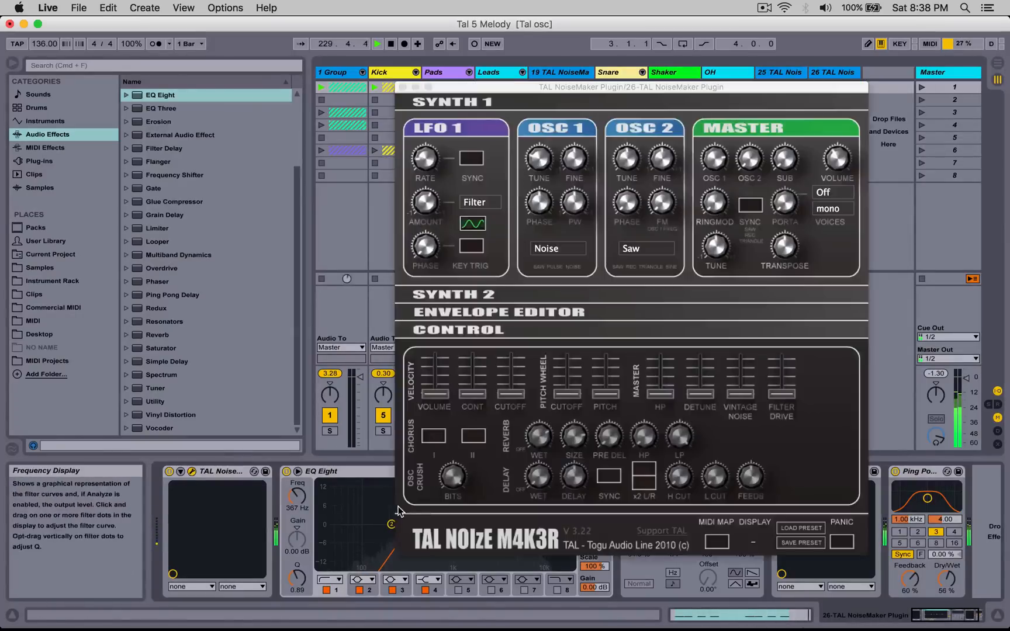
pyautogui.click(550, 448)
pyautogui.moveTo(546, 441); pyautogui.dragTo(544, 446)
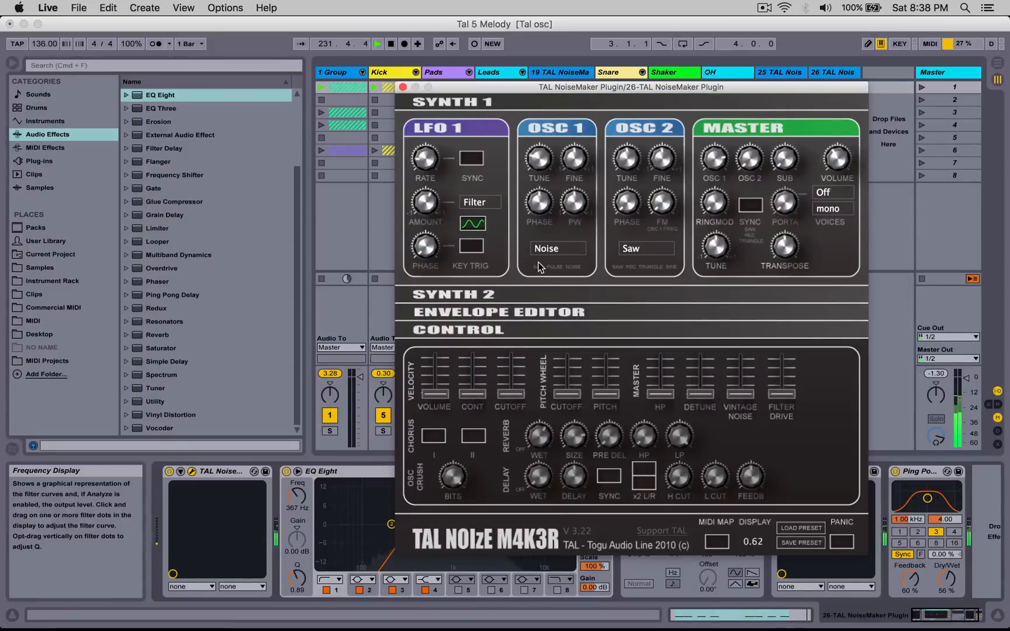
pyautogui.click(404, 86)
# Step: Duplicate the loop of track 26's clip to four bars and delete all notes after the first bar
pyautogui.doubleClick(829, 88)
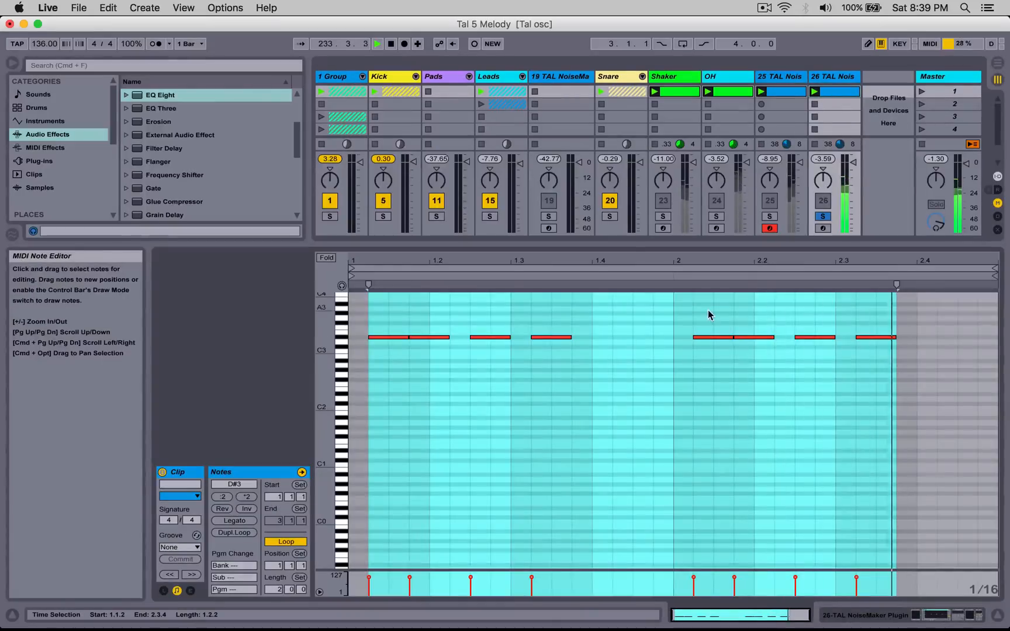
pyautogui.click(234, 532)
pyautogui.click(572, 409)
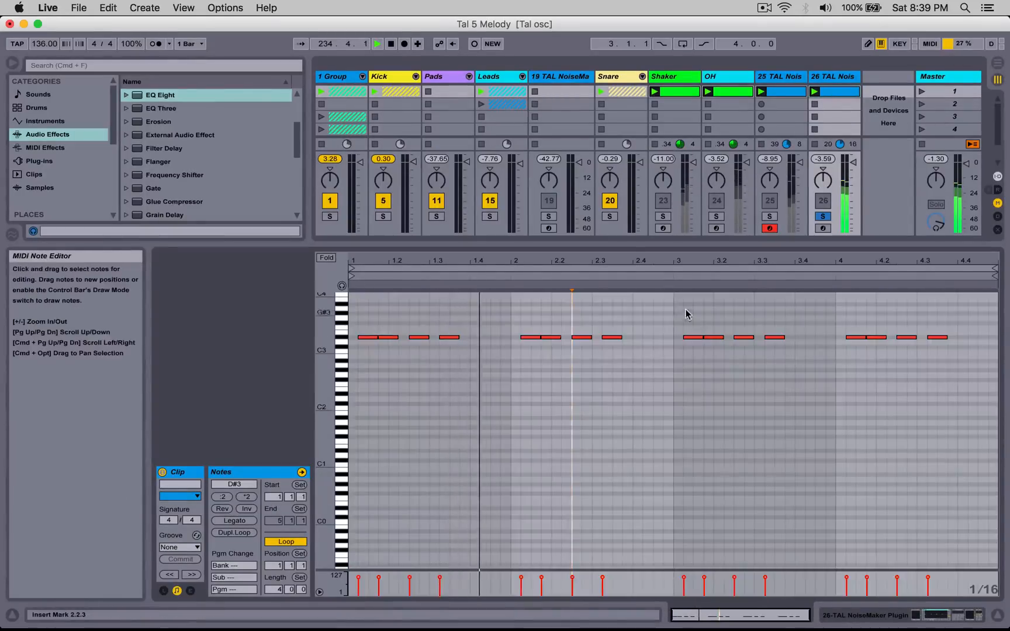
pyautogui.moveTo(519, 328); pyautogui.dragTo(1006, 373)
pyautogui.press('Delete')
# Step: Return to track 26's devices, unsolo the track, and save the Live Set
pyautogui.hotkey('shift', 'Tab')
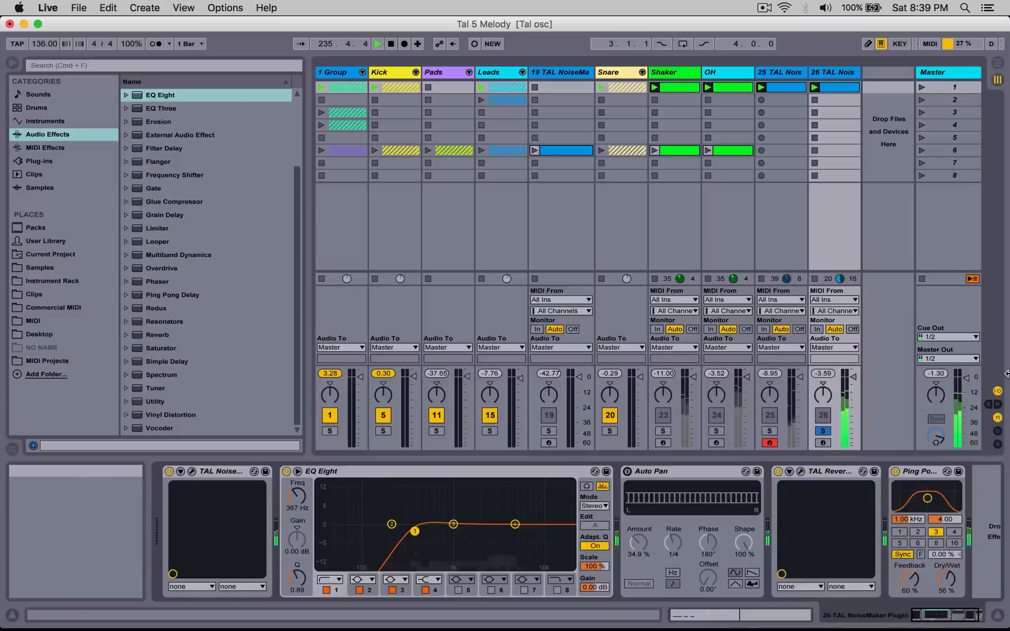
pyautogui.click(822, 431)
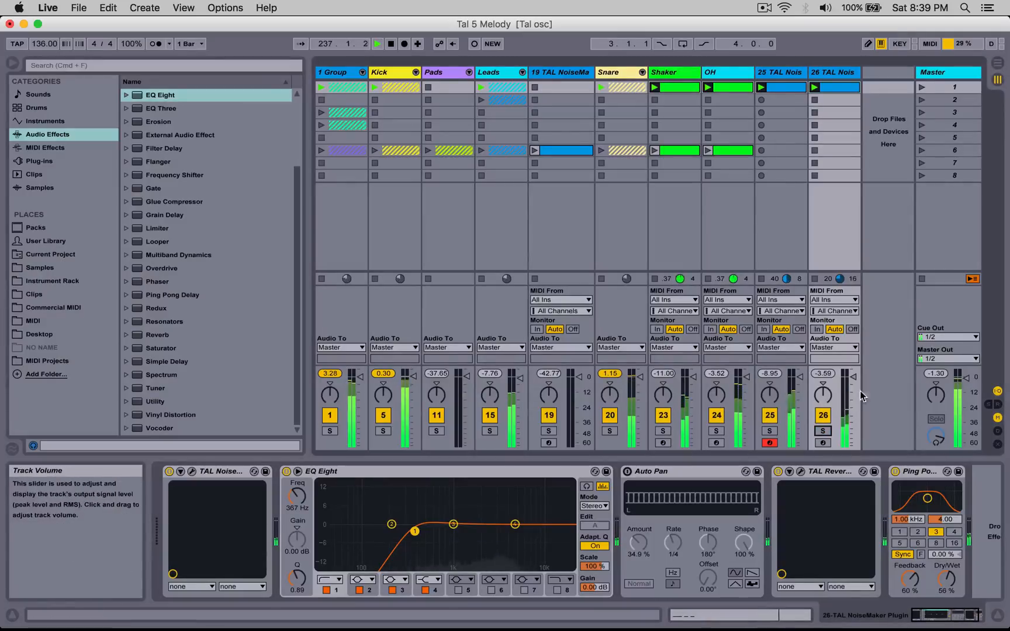
pyautogui.press('super+s')
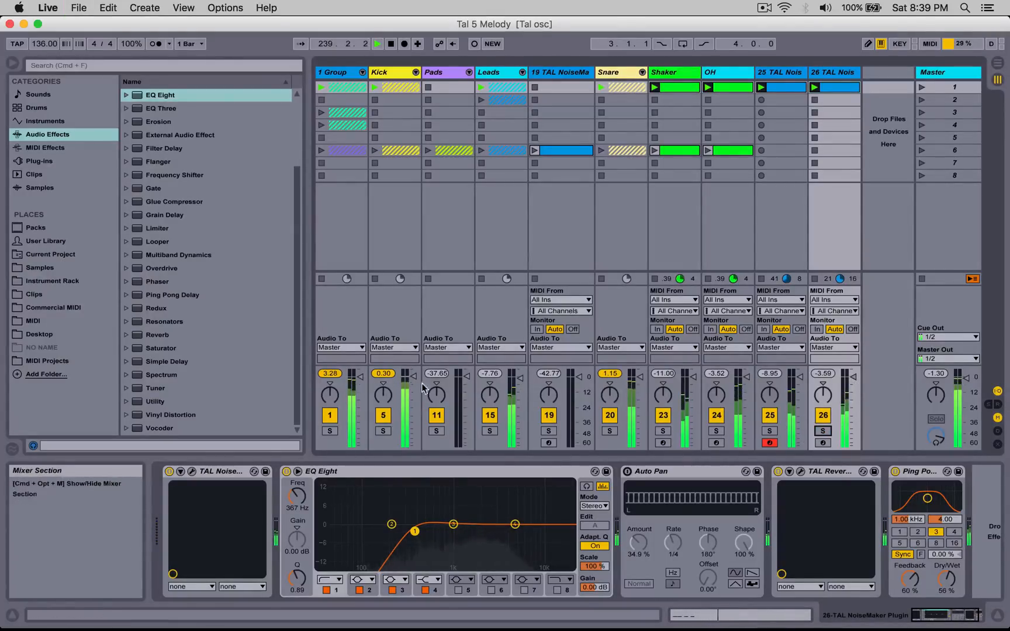
# Step: Add a Utility effect after Ping Pong Delay on track 26 and set its gain to 6.11 dB
pyautogui.moveTo(155, 401); pyautogui.dragTo(961, 526)
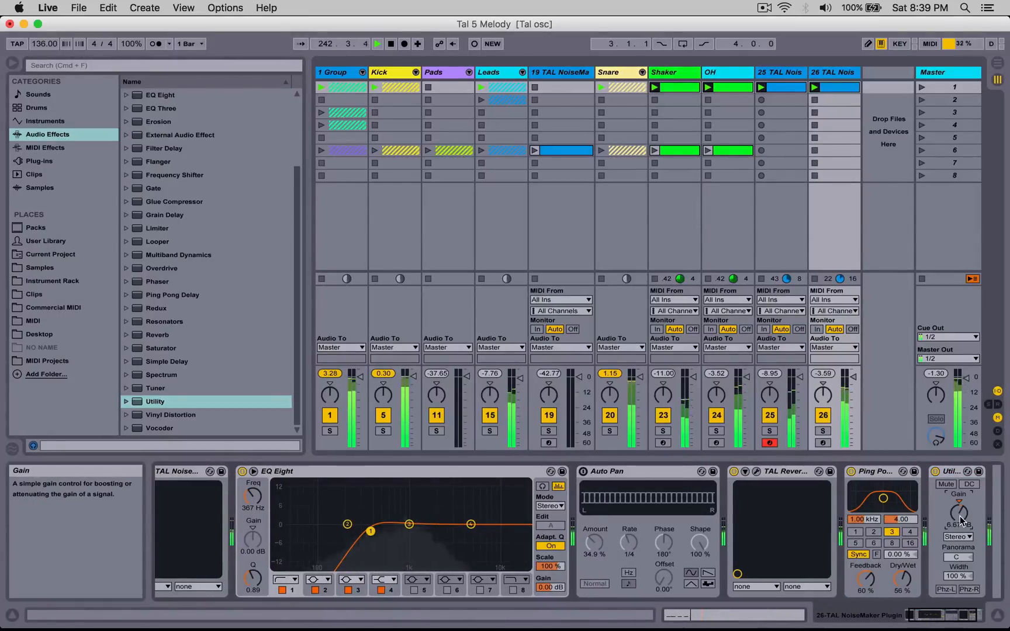
pyautogui.moveTo(959, 517); pyautogui.dragTo(959, 522)
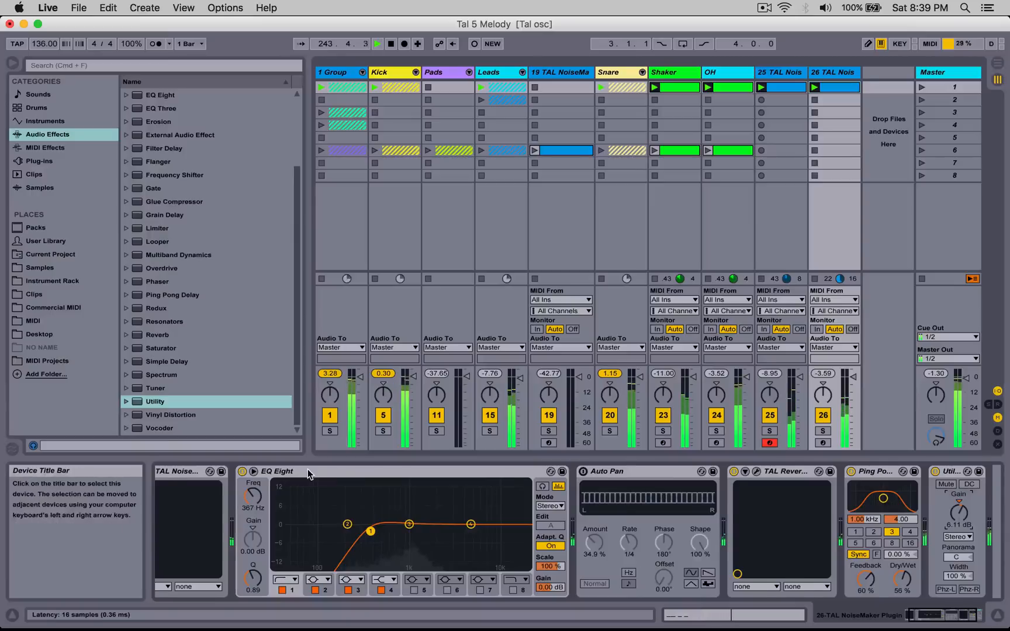
# Step: Reopen track 26's TAL NoiseMaker and readjust the LFO amount in its second synth section
pyautogui.hscroll(-3, 308, 468)
pyautogui.click(202, 473)
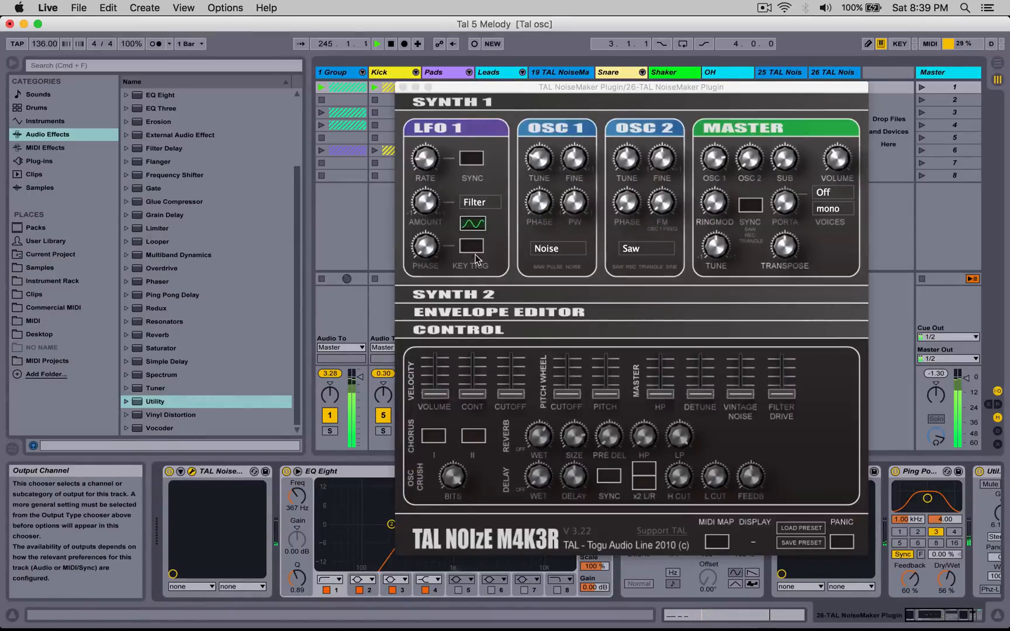
pyautogui.click(471, 295)
pyautogui.moveTo(426, 400); pyautogui.dragTo(422, 383)
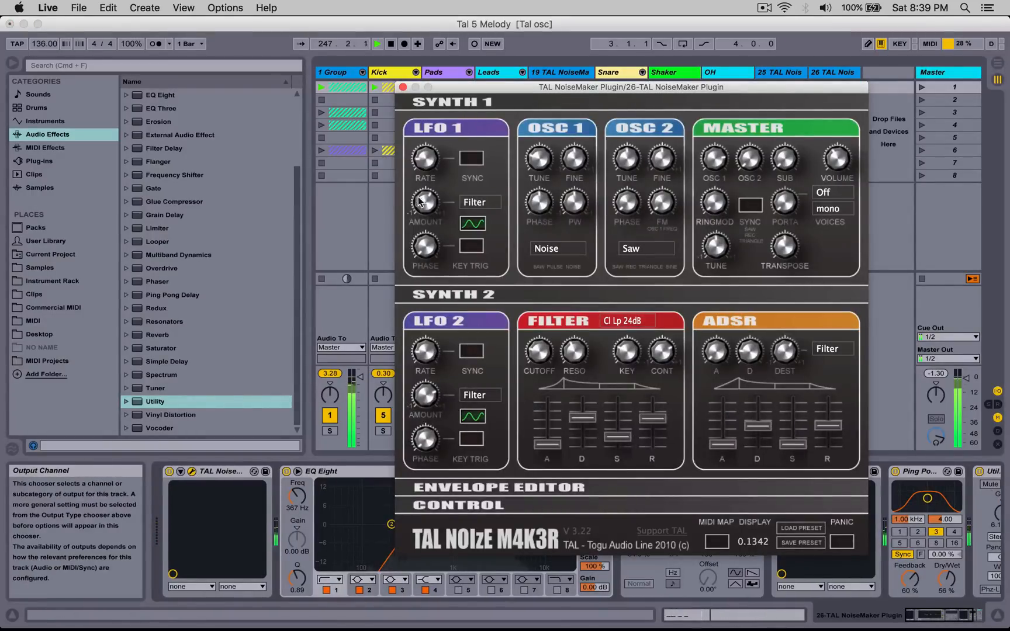
# Step: Readjust NoiseMaker's filter and envelope controls, bring the filter cutoff to 0.26, and close the editor
pyautogui.moveTo(570, 344); pyautogui.dragTo(542, 349)
pyautogui.moveTo(592, 419); pyautogui.dragTo(592, 419)
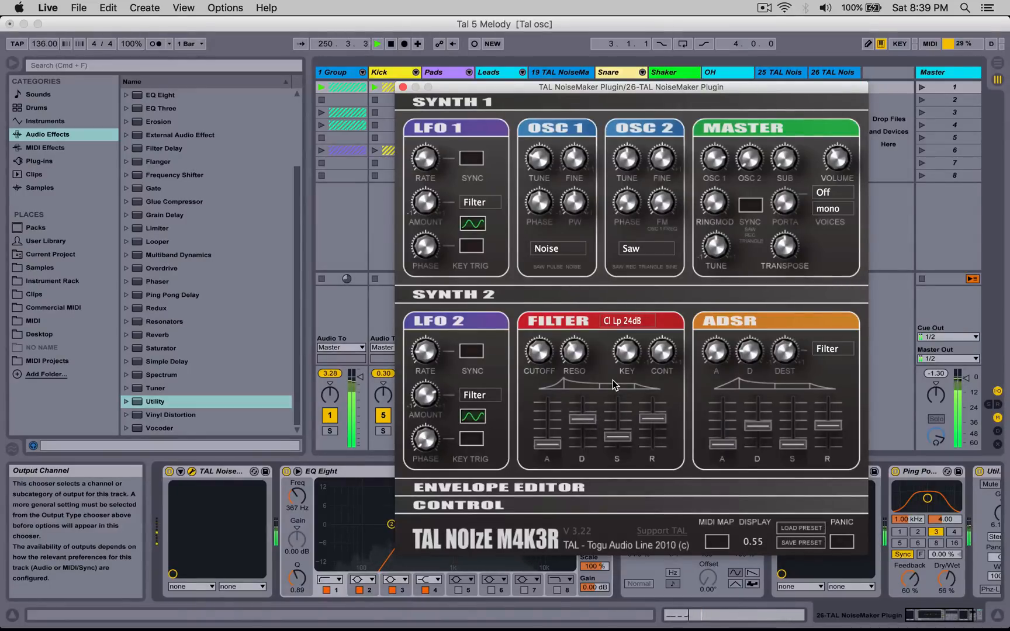
pyautogui.moveTo(577, 419); pyautogui.dragTo(577, 422)
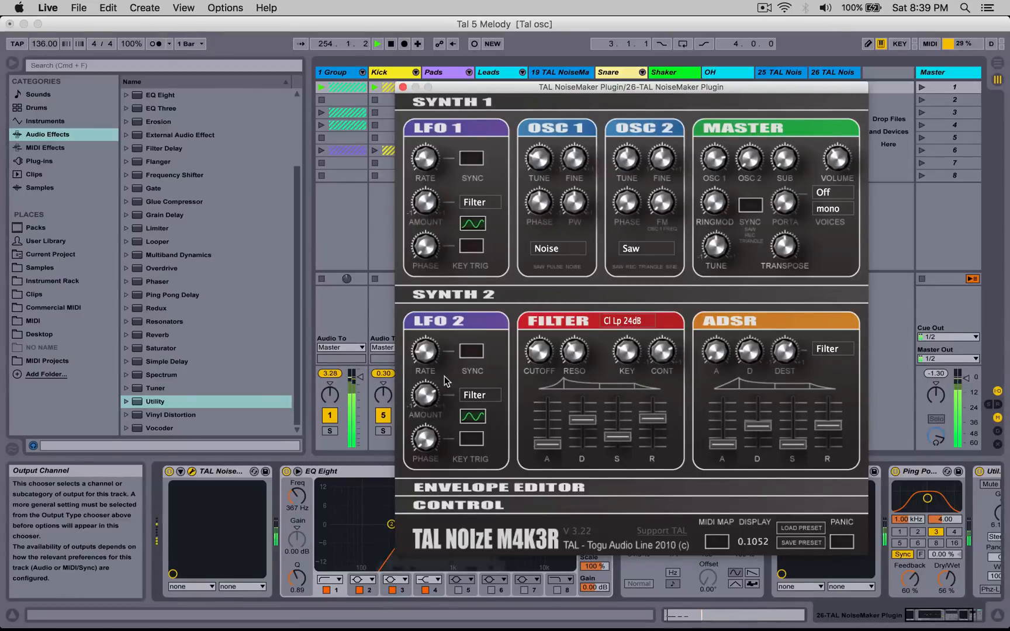
pyautogui.moveTo(536, 357); pyautogui.dragTo(538, 352)
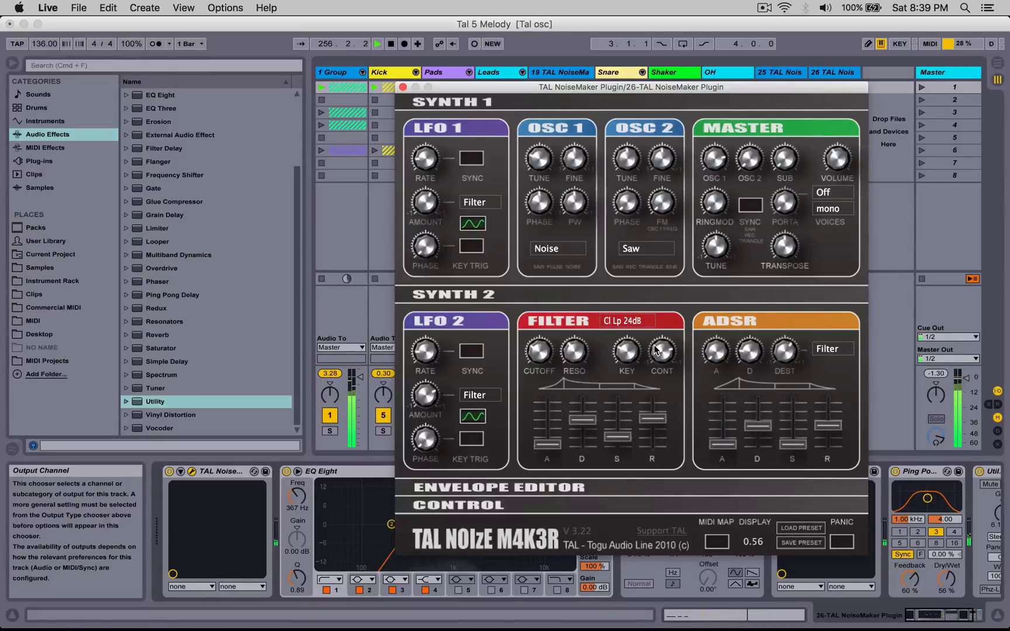
pyautogui.moveTo(777, 359); pyautogui.dragTo(785, 351)
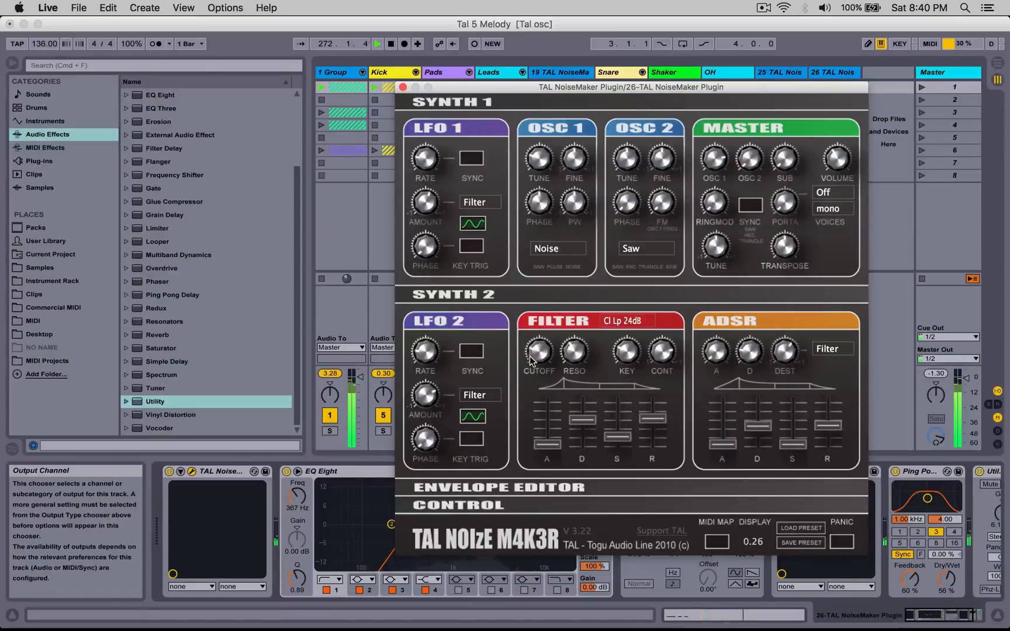
pyautogui.click(444, 504)
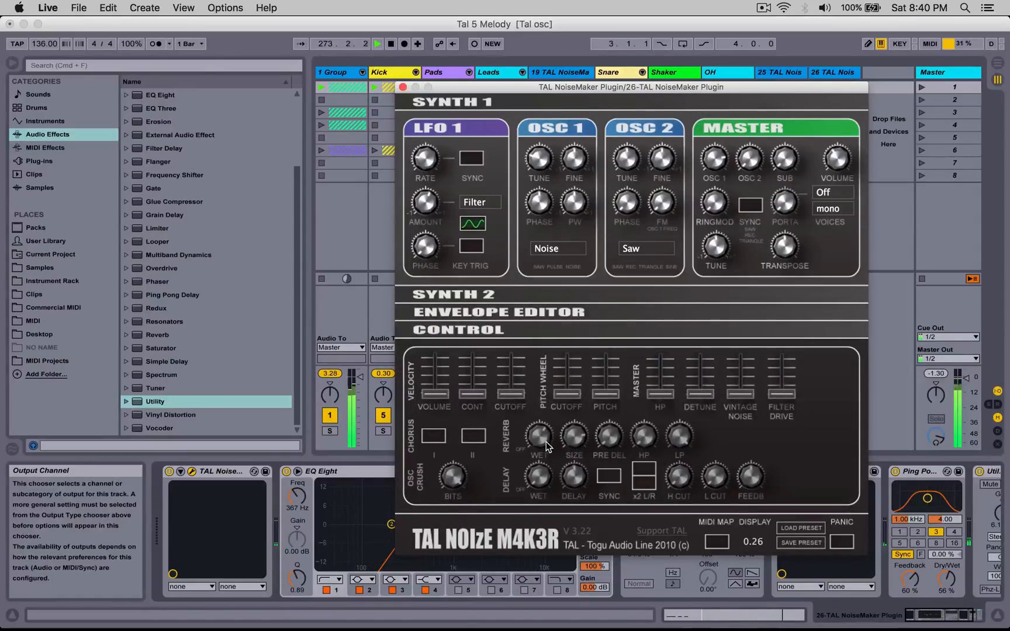
pyautogui.click(403, 88)
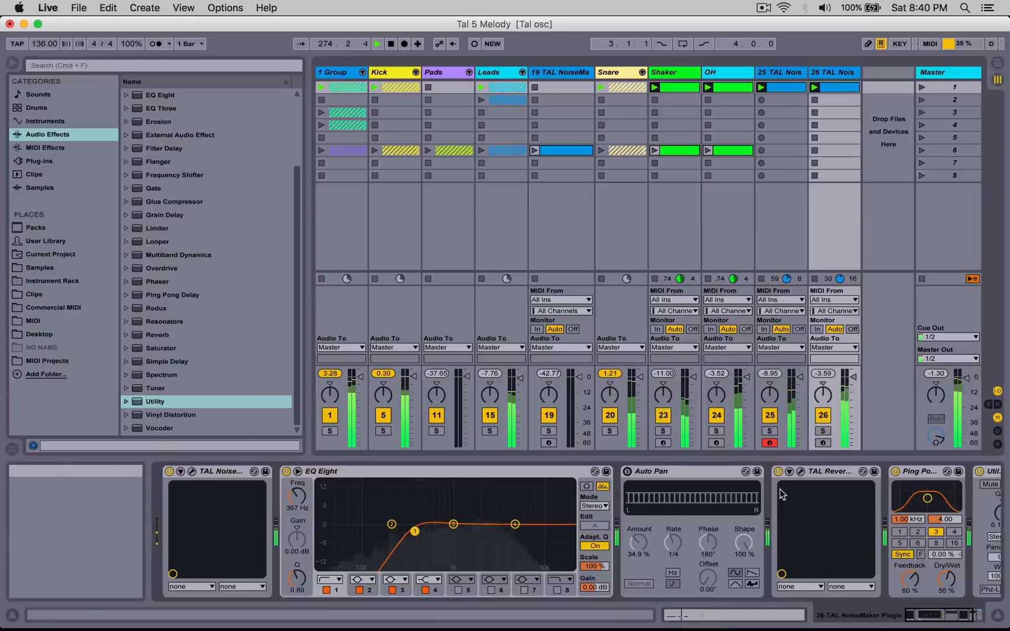
# Step: In track 26's TAL Reverb III, lower the high cut, set the room size to 0.6680, and the wet level to -1.4255 dB
pyautogui.click(801, 472)
pyautogui.moveTo(520, 222); pyautogui.dragTo(520, 188)
pyautogui.click(489, 227)
pyautogui.moveTo(489, 227); pyautogui.dragTo(489, 253)
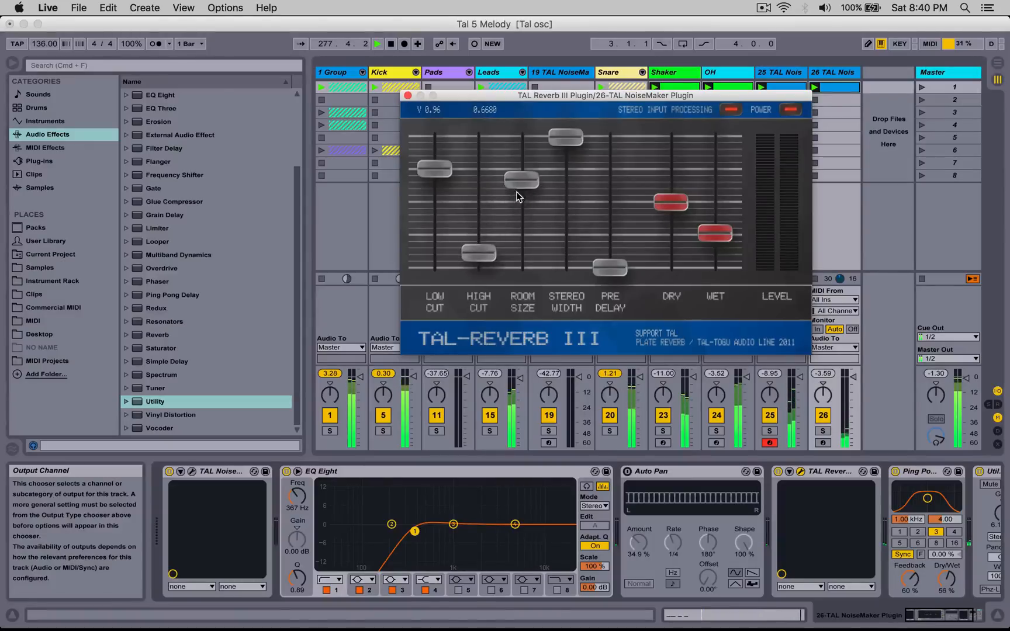
pyautogui.moveTo(515, 189); pyautogui.dragTo(520, 179)
pyautogui.moveTo(714, 233); pyautogui.dragTo(713, 202)
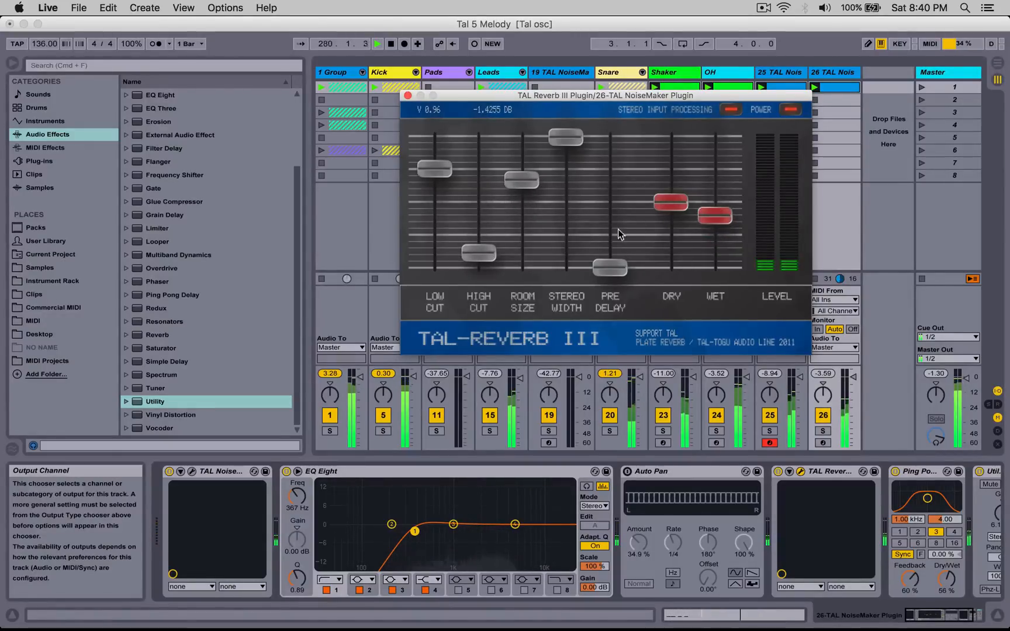
# Step: Raise the reverb's room size, lower the low cut, set the high cut to 0.1680, and the pre-delay to 28 ms
pyautogui.moveTo(533, 179); pyautogui.dragTo(534, 166)
pyautogui.moveTo(448, 171); pyautogui.dragTo(445, 184)
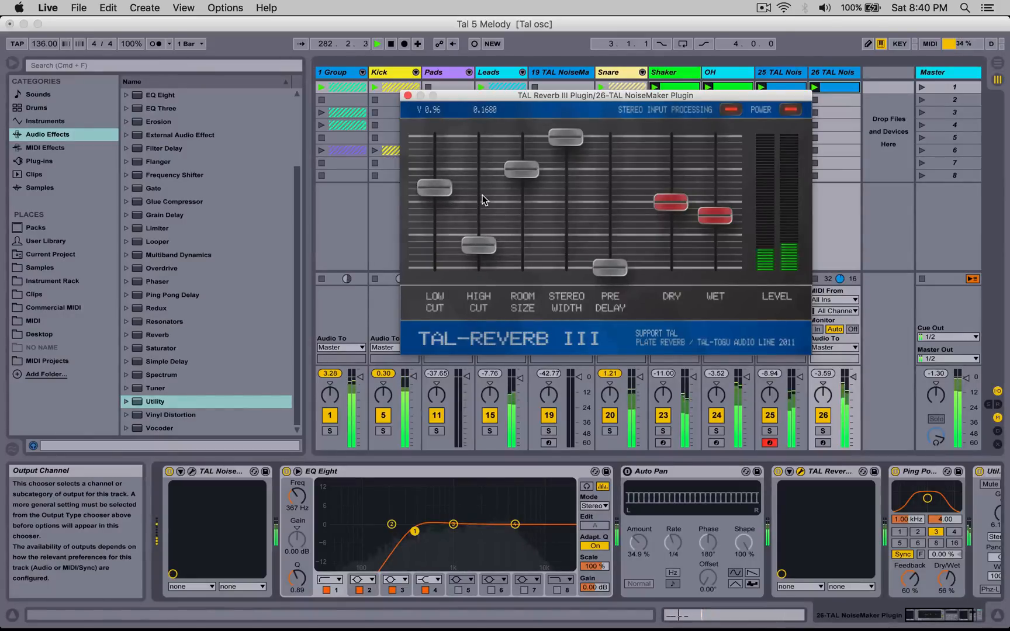
pyautogui.moveTo(608, 268); pyautogui.dragTo(608, 244)
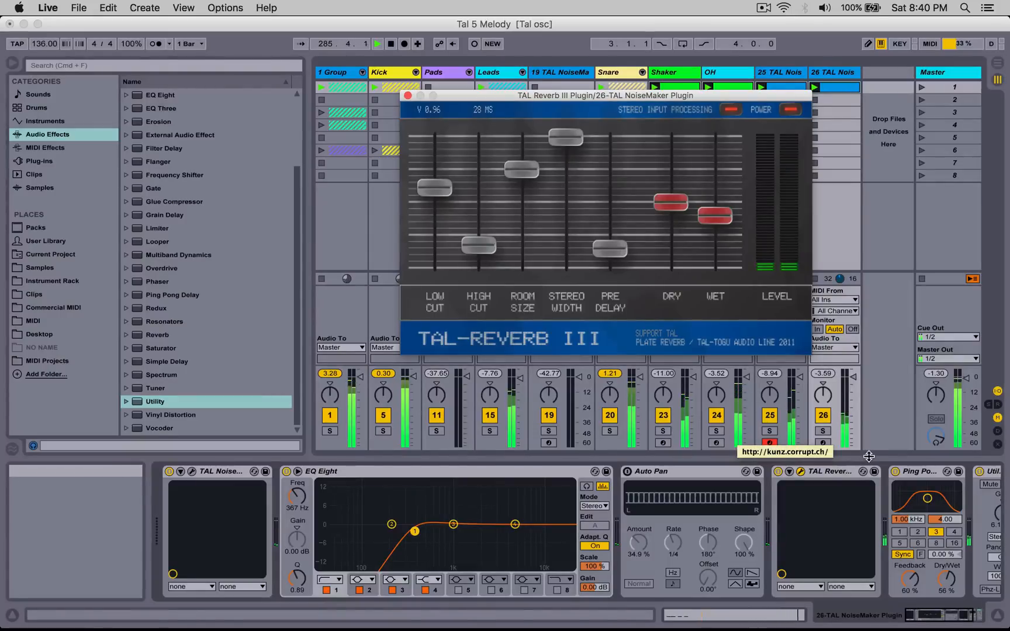
# Step: Lower the reverb's dry level and room size, and set high cut to 0.5280, wet to -2.3637 dB and low cut to 1.0000
pyautogui.moveTo(679, 206); pyautogui.dragTo(659, 211)
pyautogui.moveTo(523, 169); pyautogui.dragTo(523, 177)
pyautogui.moveTo(439, 189); pyautogui.dragTo(439, 166)
pyautogui.moveTo(476, 244); pyautogui.dragTo(475, 192)
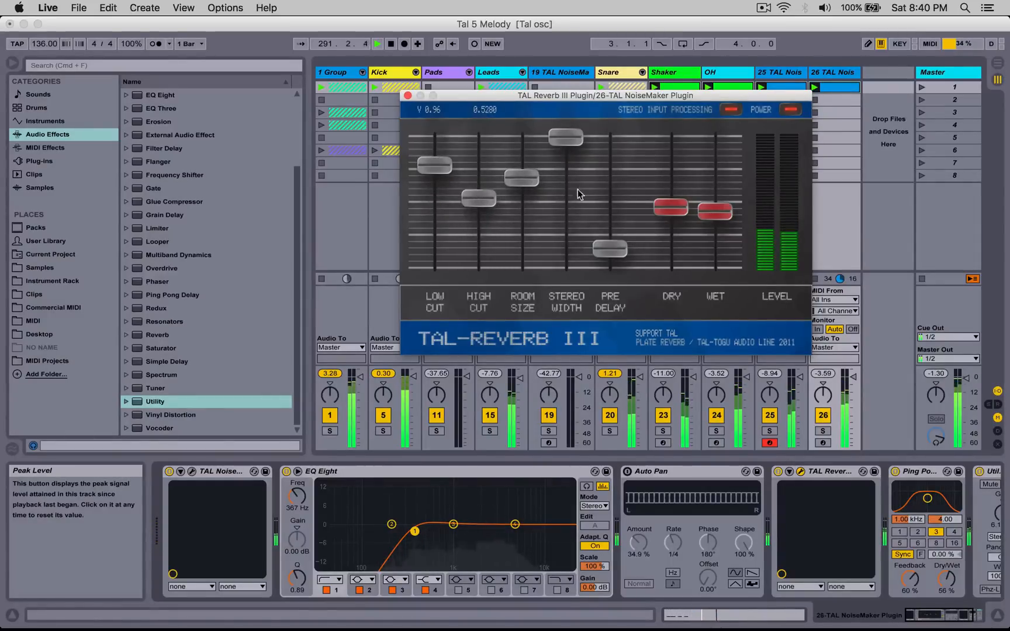
pyautogui.moveTo(708, 211); pyautogui.dragTo(708, 223)
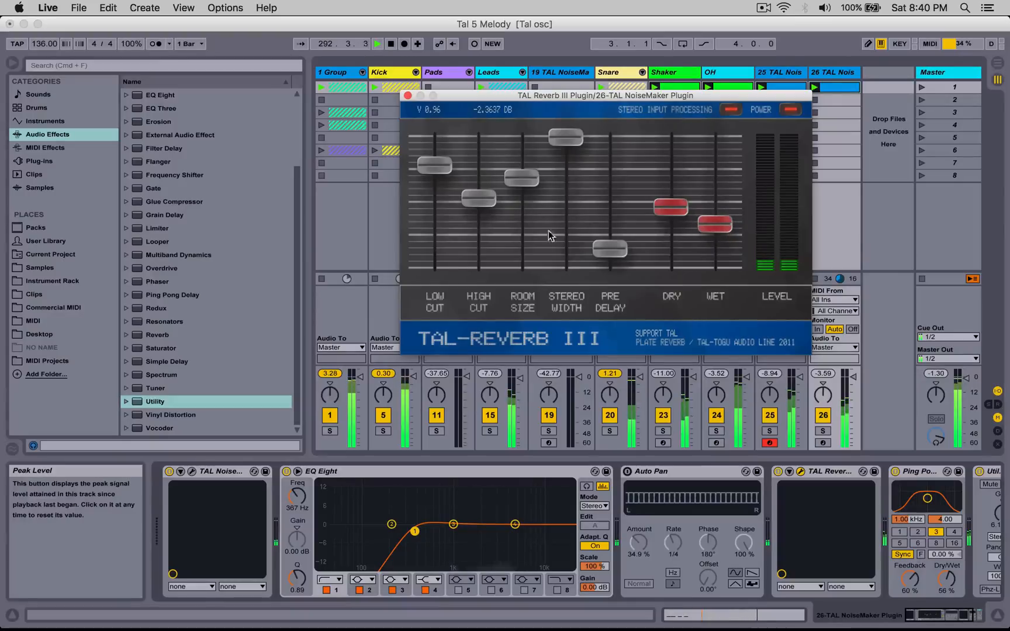
pyautogui.moveTo(435, 165); pyautogui.dragTo(433, 134)
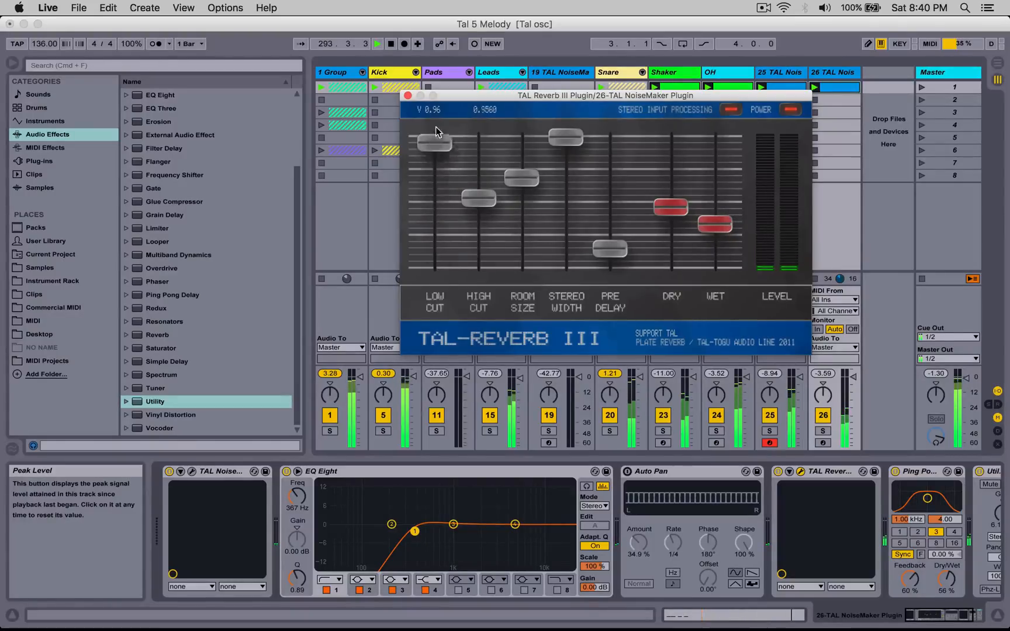
# Step: Enable EQ Eight's band 5 on track 26 and set it to a 4.29 dB boost at 696 Hz with Q 0.79
pyautogui.click(192, 473)
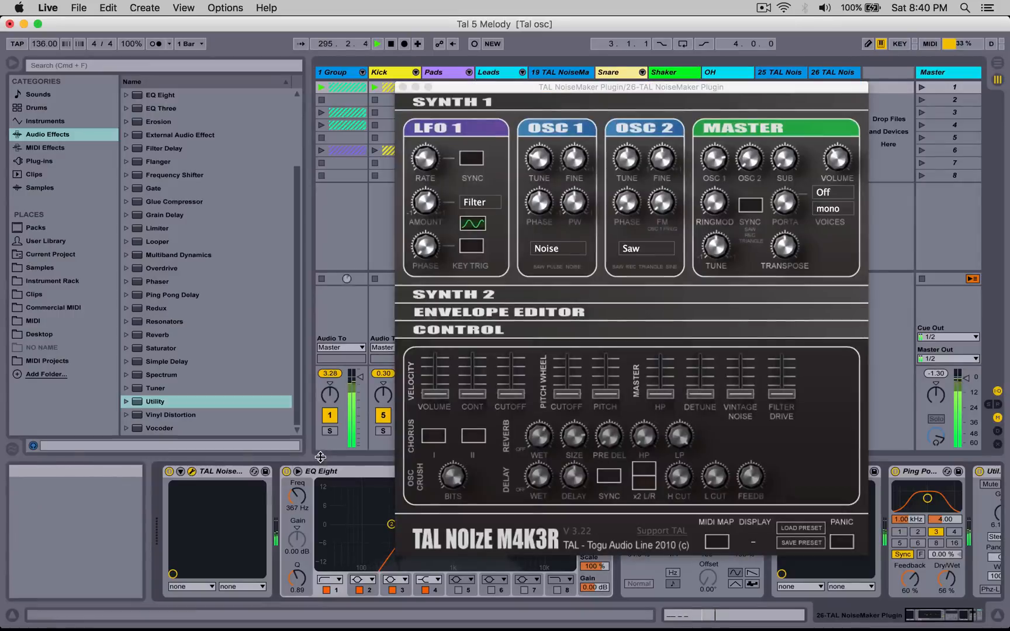
pyautogui.click(402, 87)
pyautogui.click(458, 591)
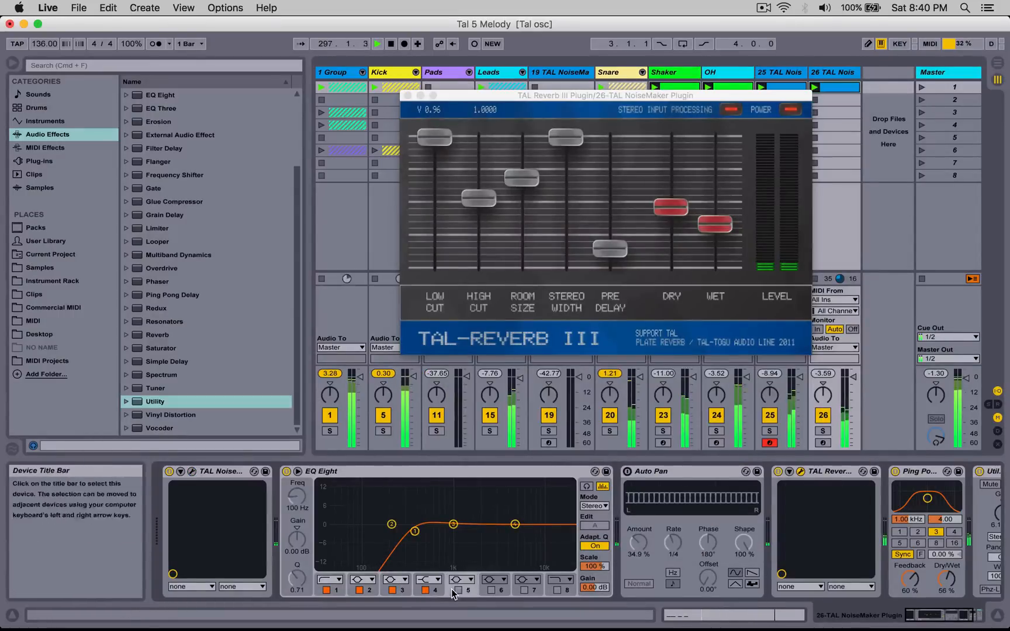
pyautogui.moveTo(365, 524); pyautogui.dragTo(439, 506)
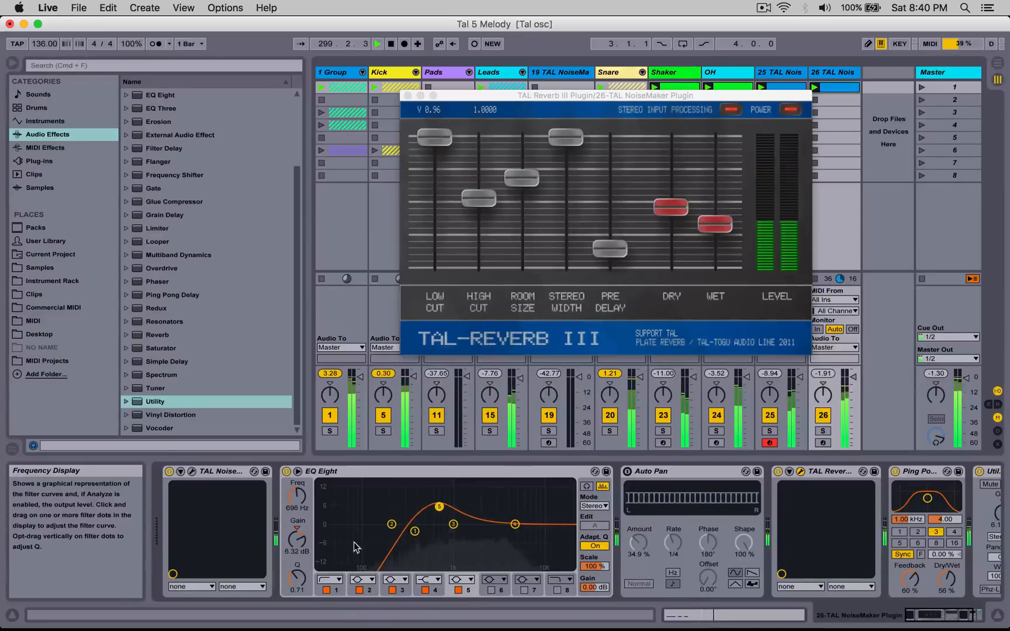
pyautogui.moveTo(302, 579); pyautogui.dragTo(298, 547)
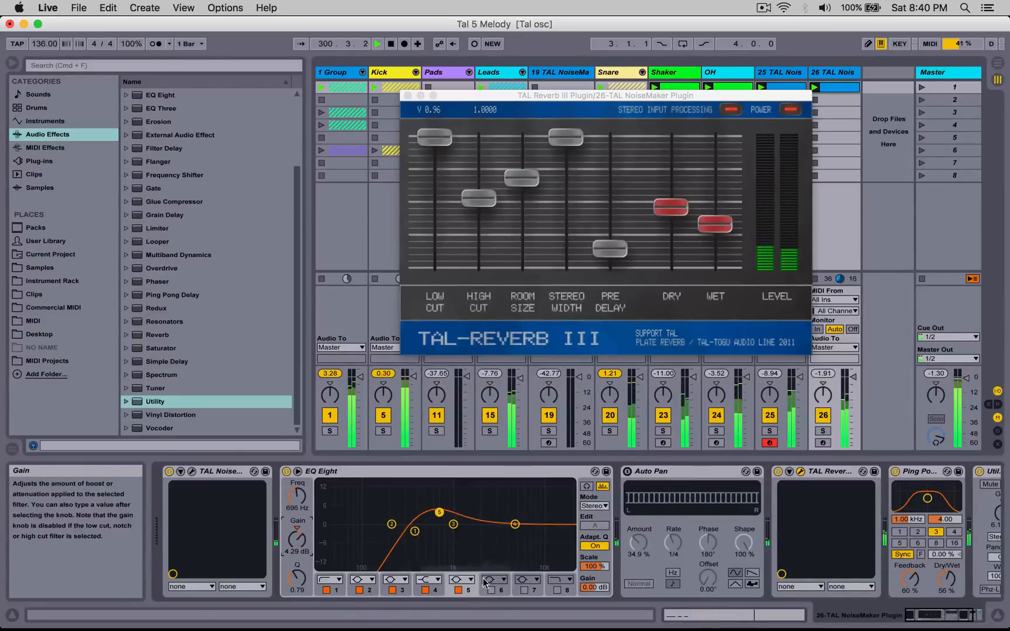
# Step: Enable EQ Eight's band 8 high cut at about 5 kHz and reduce band 5's gain to 2.85 dB
pyautogui.click(555, 590)
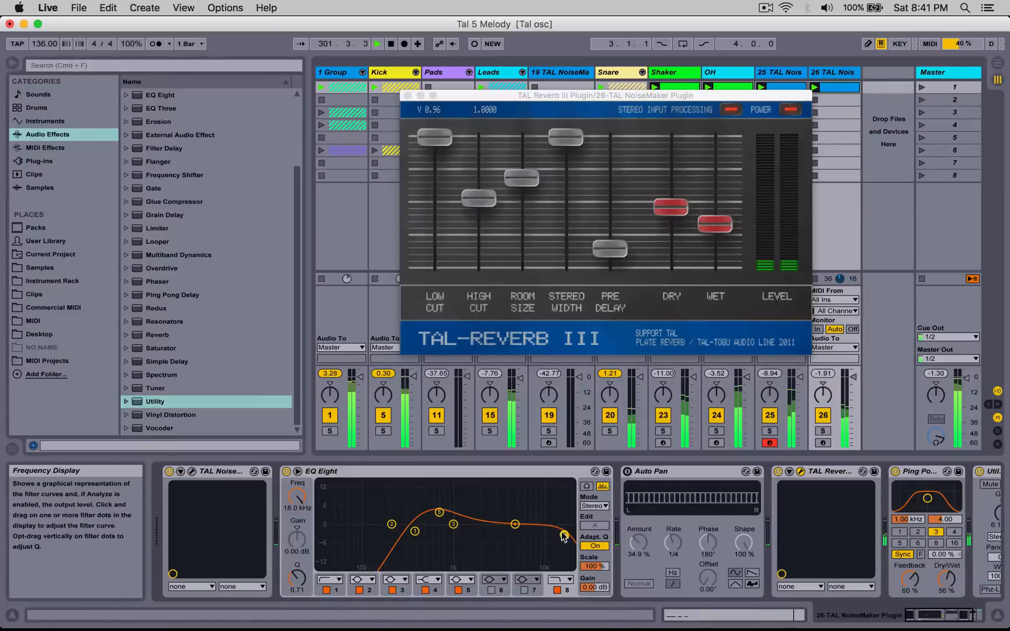
pyautogui.moveTo(545, 533); pyautogui.dragTo(516, 535)
pyautogui.moveTo(439, 512); pyautogui.dragTo(440, 516)
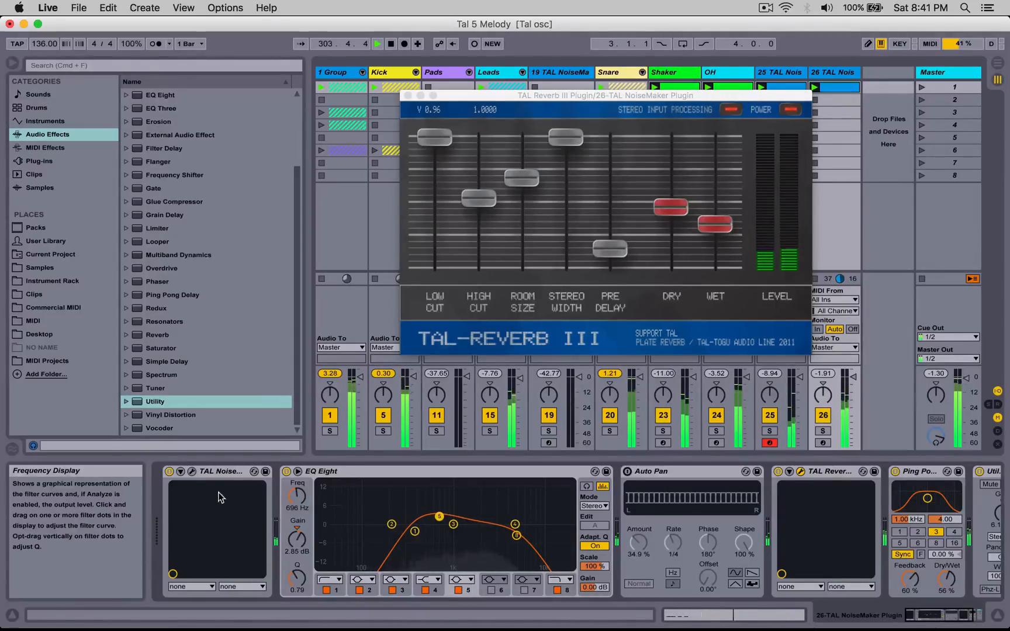
# Step: Open track 26's TAL NoiseMaker with the Synth 2 section shown, fine-tune the filter resonance and slightly shorten the filter envelope's decay
pyautogui.click(191, 473)
pyautogui.click(581, 299)
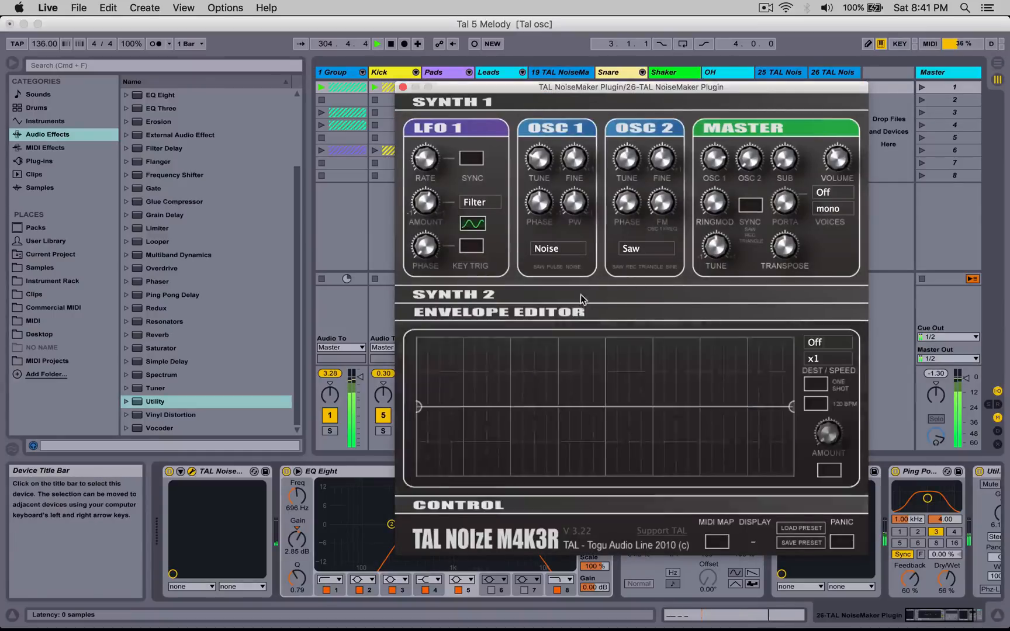
pyautogui.click(582, 292)
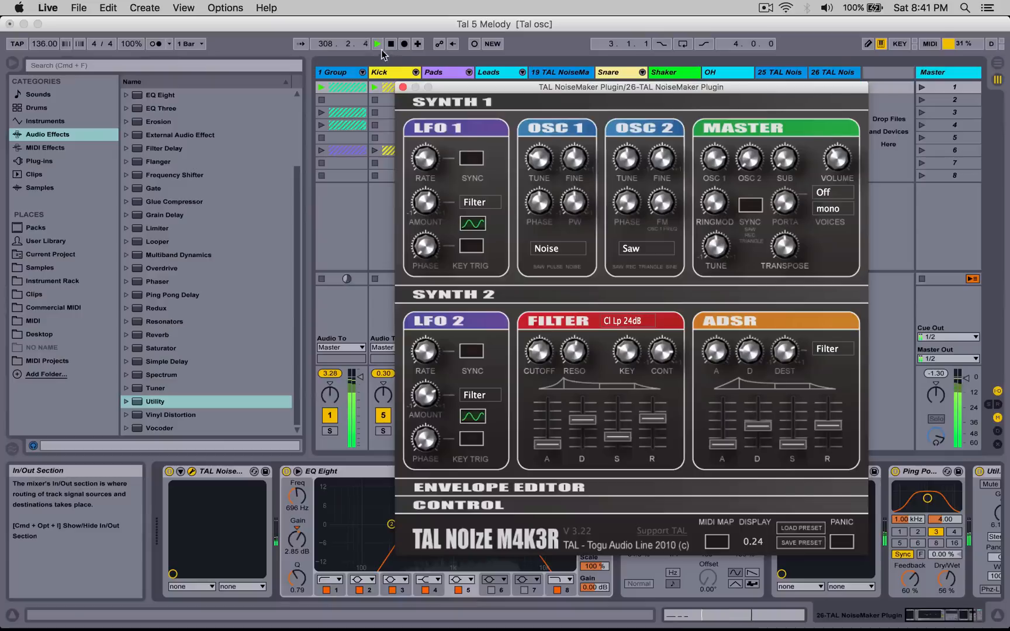
pyautogui.click(403, 87)
pyautogui.click(192, 472)
pyautogui.moveTo(566, 351); pyautogui.dragTo(568, 358)
pyautogui.moveTo(585, 419); pyautogui.dragTo(585, 421)
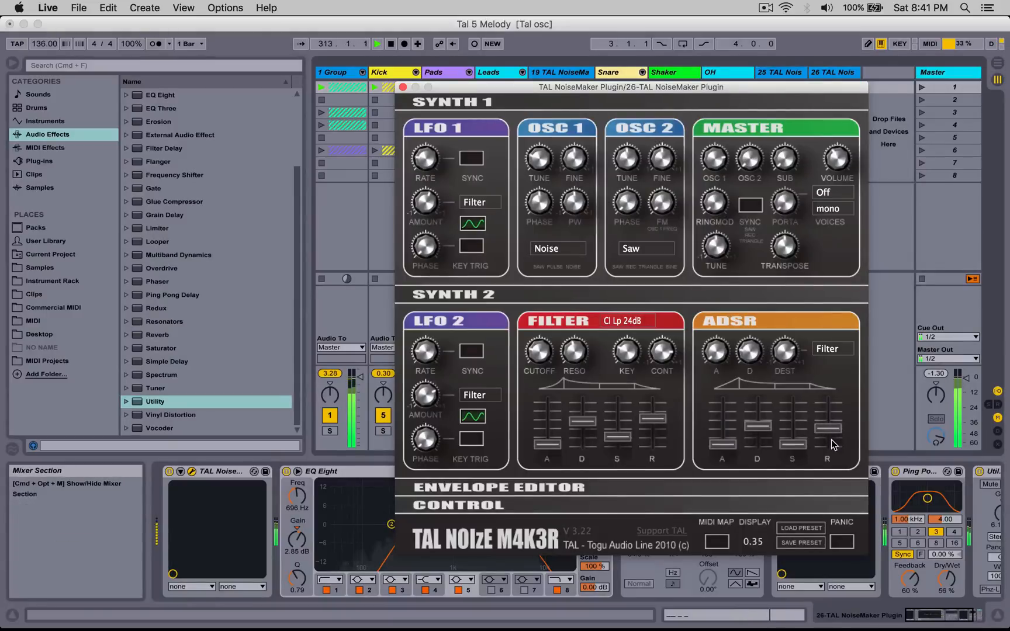
# Step: Set the ADSR release to 0.30, slightly shorten its decay, and lower the filter envelope's decay and sustain
pyautogui.moveTo(831, 439); pyautogui.dragTo(826, 441)
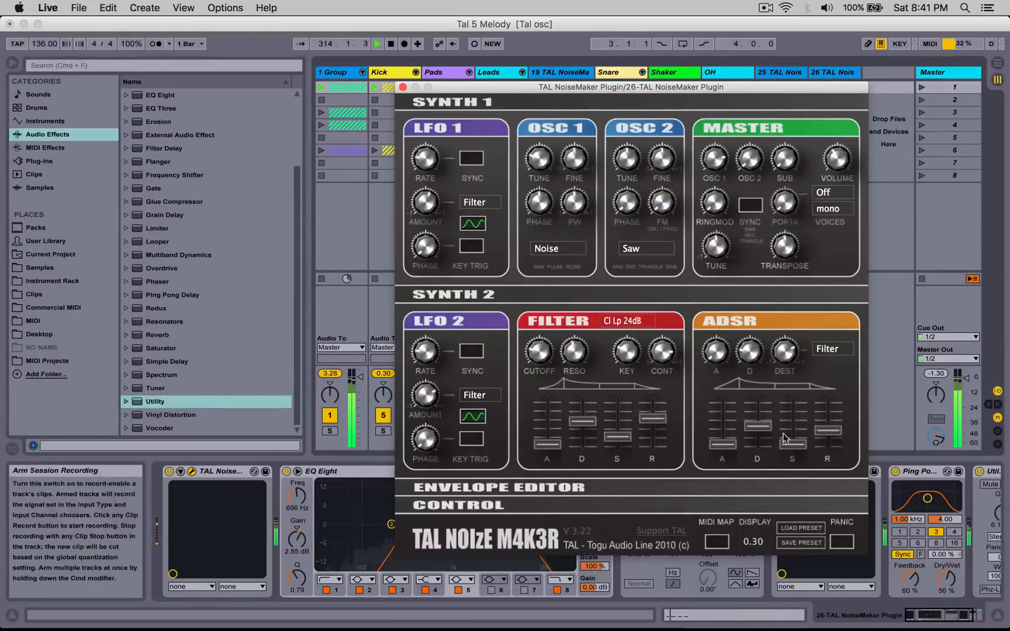
pyautogui.moveTo(762, 429); pyautogui.dragTo(761, 434)
pyautogui.moveTo(773, 371); pyautogui.dragTo(779, 366)
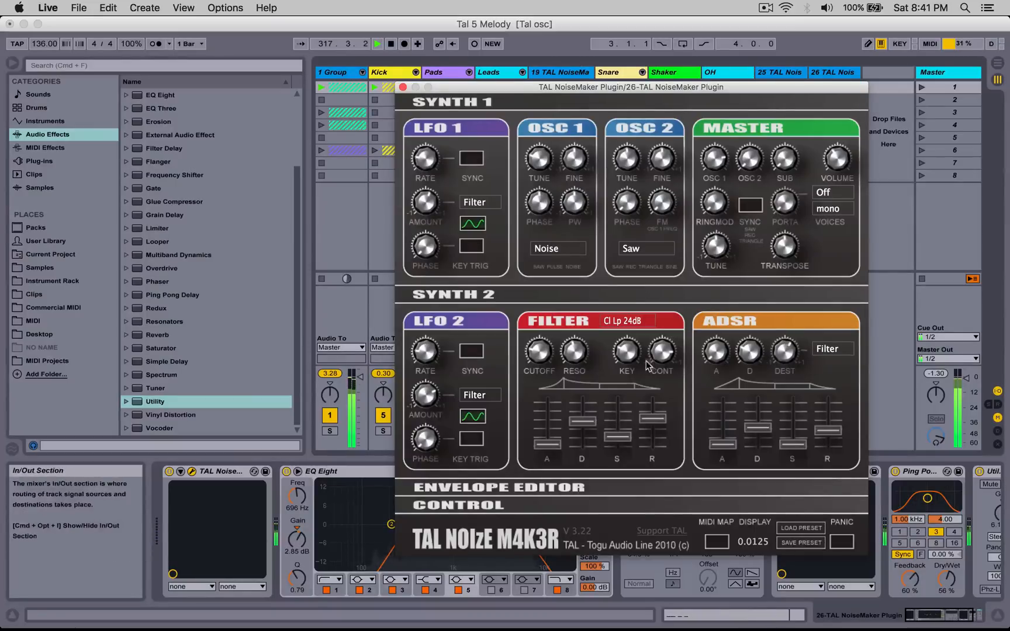
pyautogui.moveTo(583, 423); pyautogui.dragTo(584, 427)
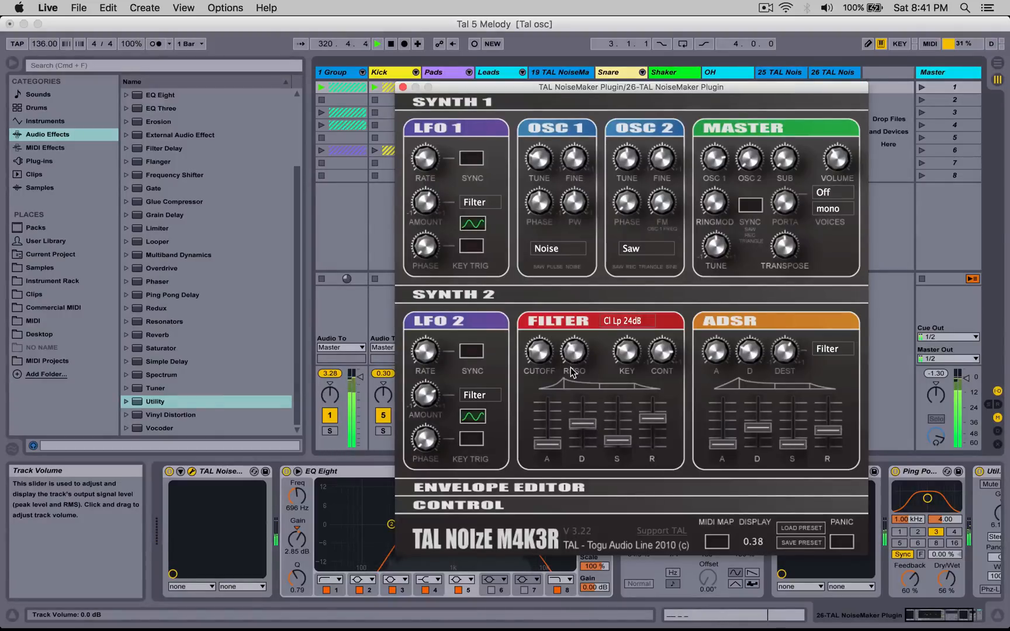
# Step: Try the LP 18dB filter type on track 26's synth with the cutoff at about 0.14
pyautogui.click(624, 323)
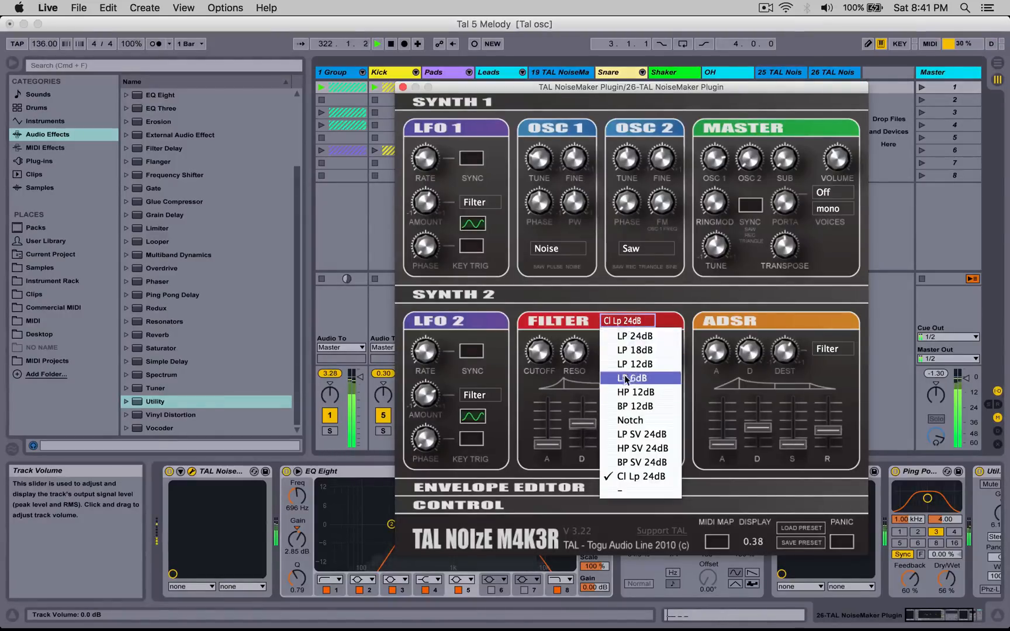
pyautogui.click(626, 350)
pyautogui.moveTo(560, 356); pyautogui.dragTo(534, 360)
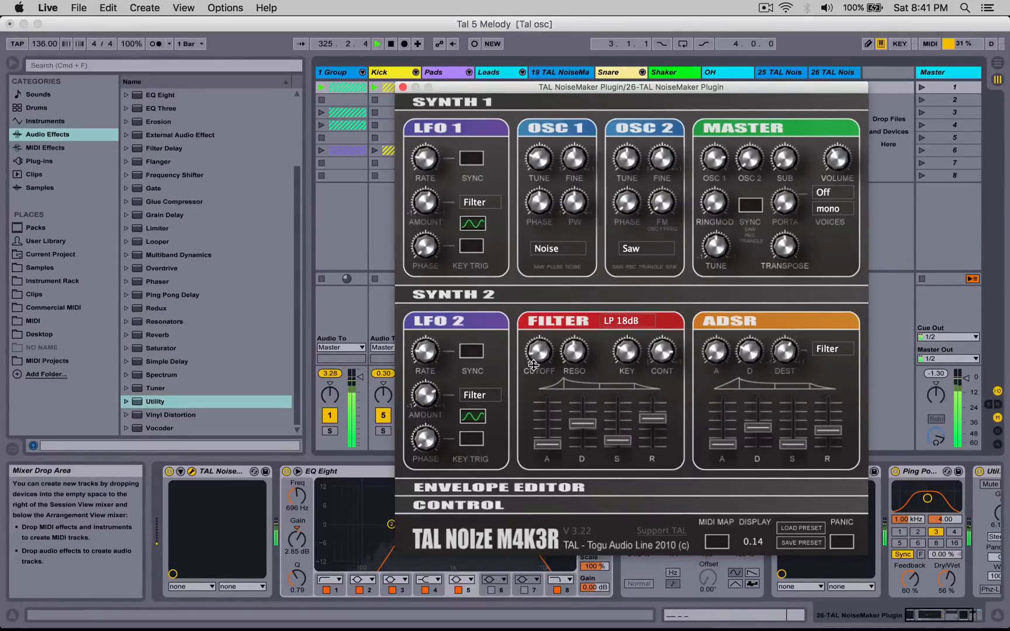
pyautogui.click(403, 86)
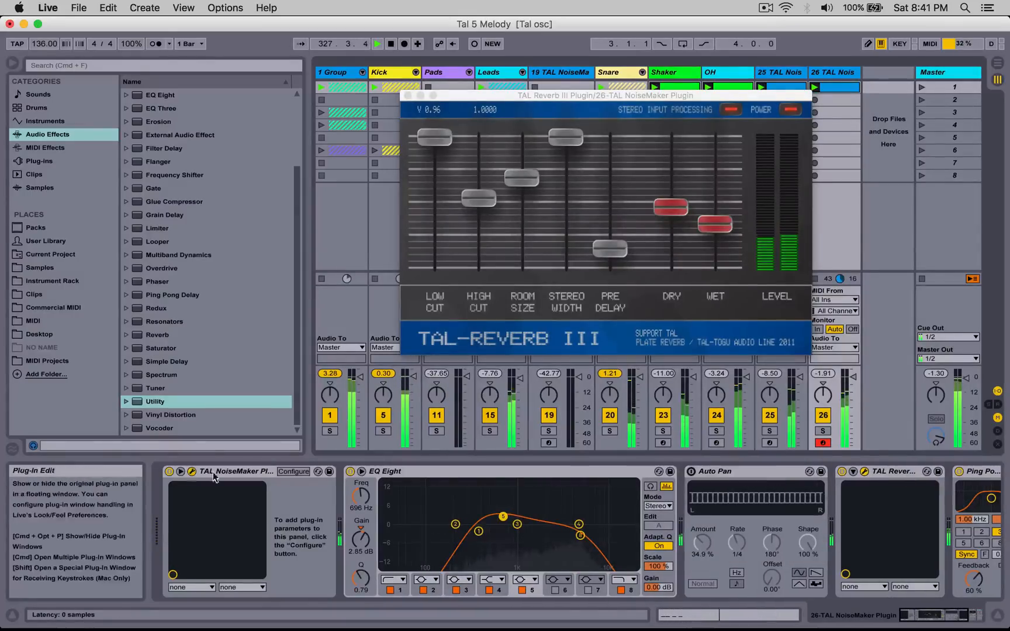
# Step: Slightly lengthen the filter envelope's decay on track 26's synth and switch the filter type to BP SV 24dB
pyautogui.click(192, 471)
pyautogui.moveTo(585, 430); pyautogui.dragTo(585, 402)
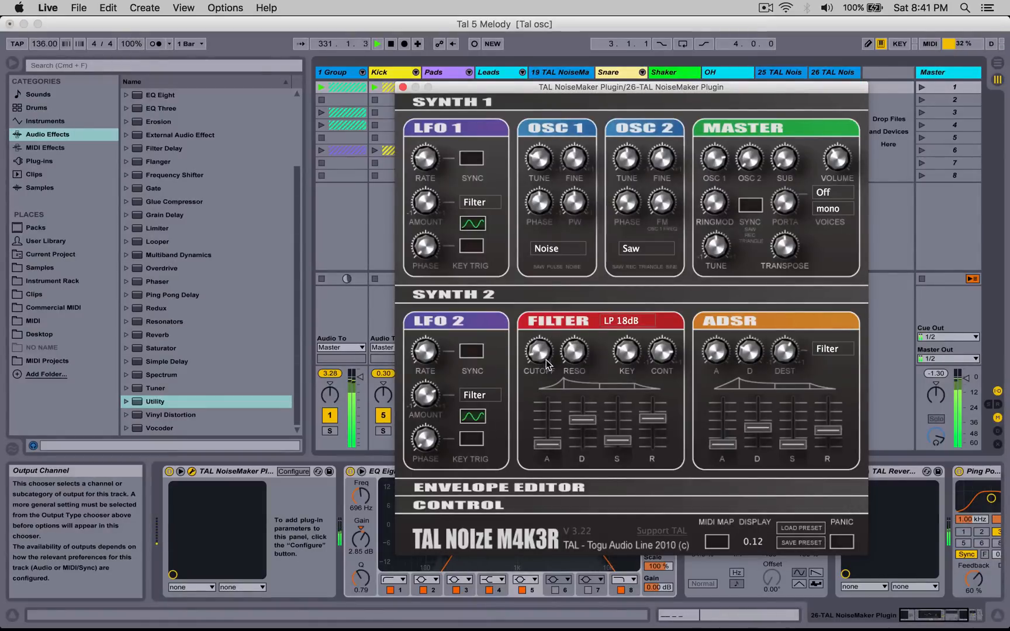
pyautogui.click(625, 320)
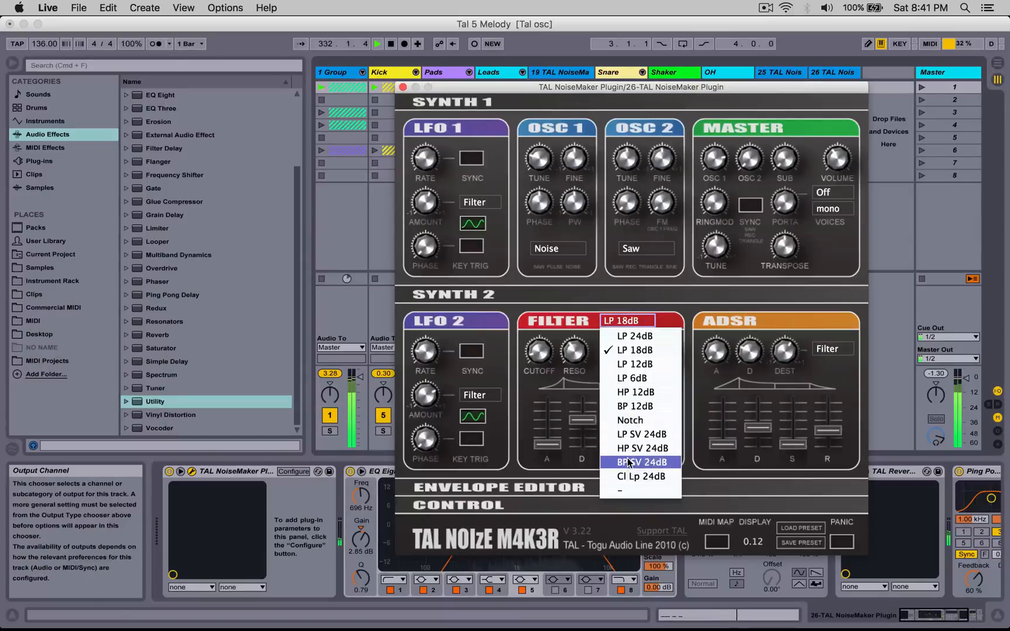
pyautogui.click(637, 484)
# Step: Adjust the band-pass filter's contour and cutoff, fine-tune the synth's master volume, and close the plugin
pyautogui.moveTo(663, 343); pyautogui.dragTo(660, 388)
pyautogui.moveTo(542, 357); pyautogui.dragTo(536, 316)
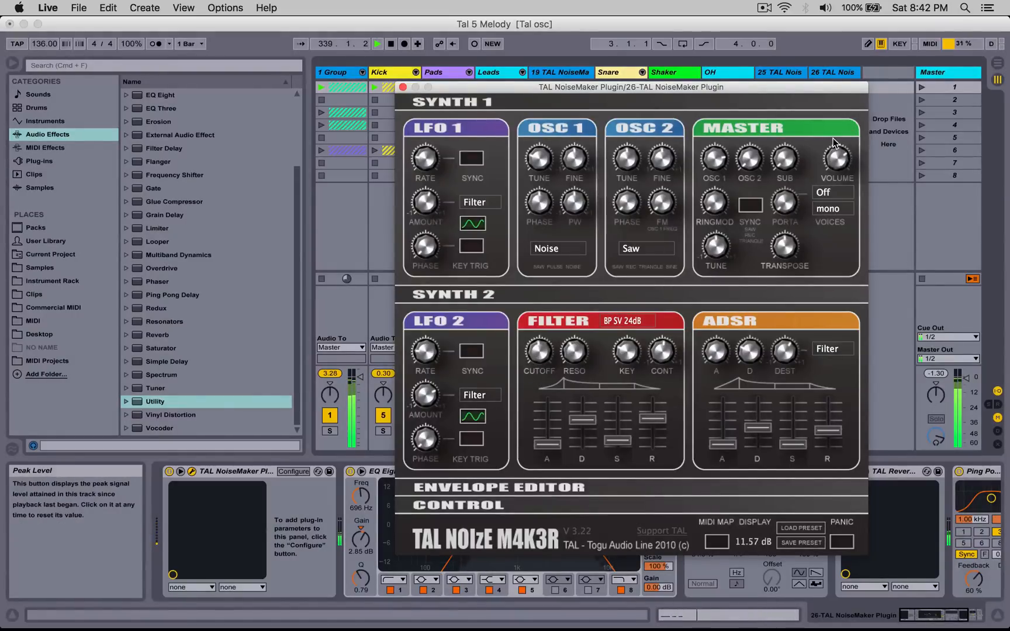
pyautogui.moveTo(834, 157); pyautogui.dragTo(834, 156)
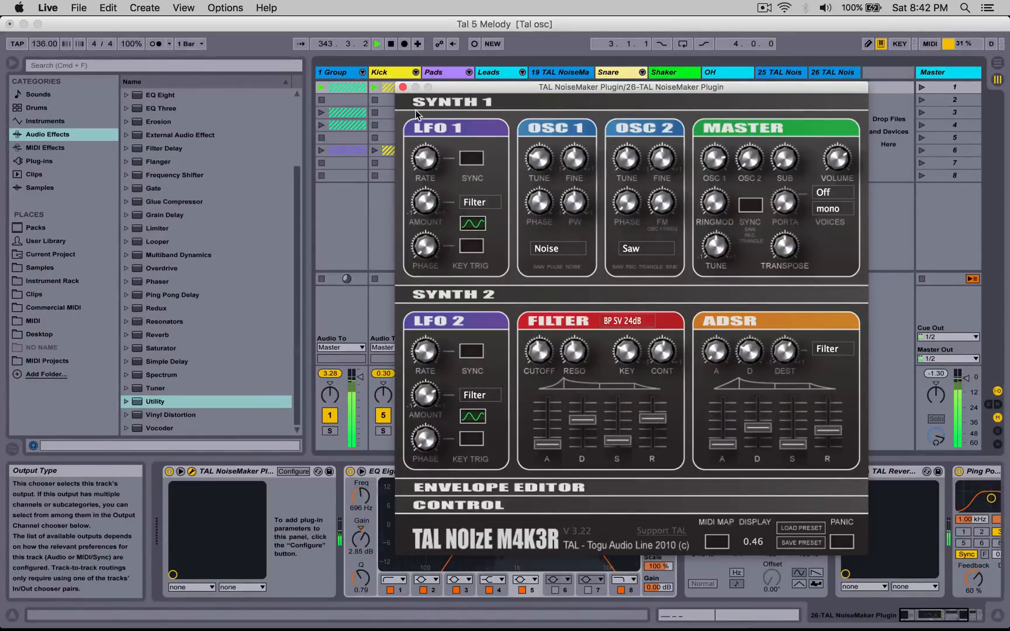
pyautogui.click(403, 87)
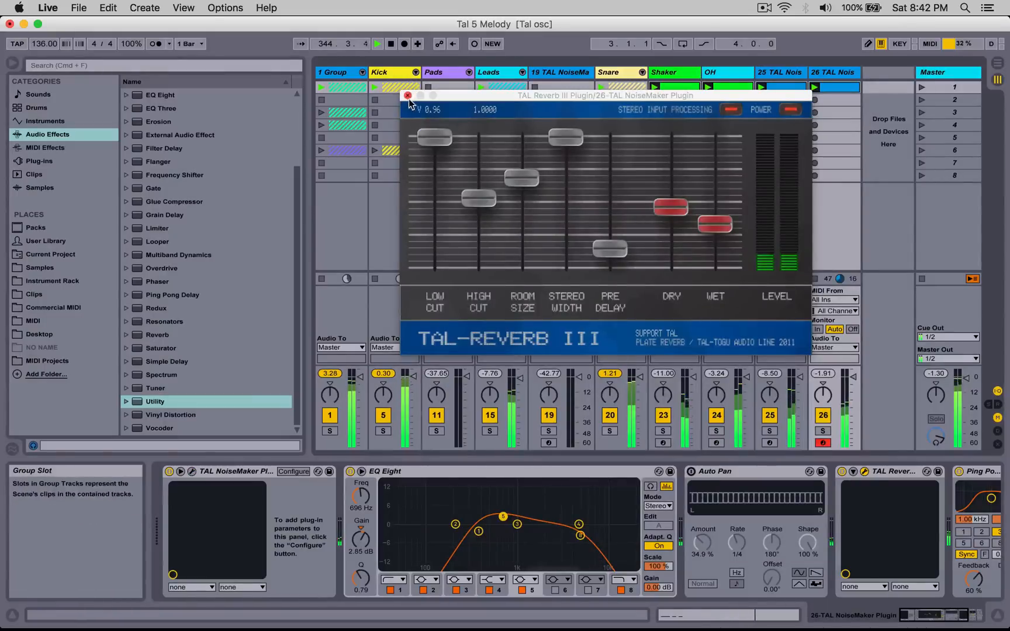
# Step: Lower the TAL Reverb III high cut slightly, set its wet level to -3.4917 dB, and close the reverb
pyautogui.click(480, 205)
pyautogui.moveTo(480, 207); pyautogui.dragTo(480, 211)
pyautogui.moveTo(717, 227); pyautogui.dragTo(723, 242)
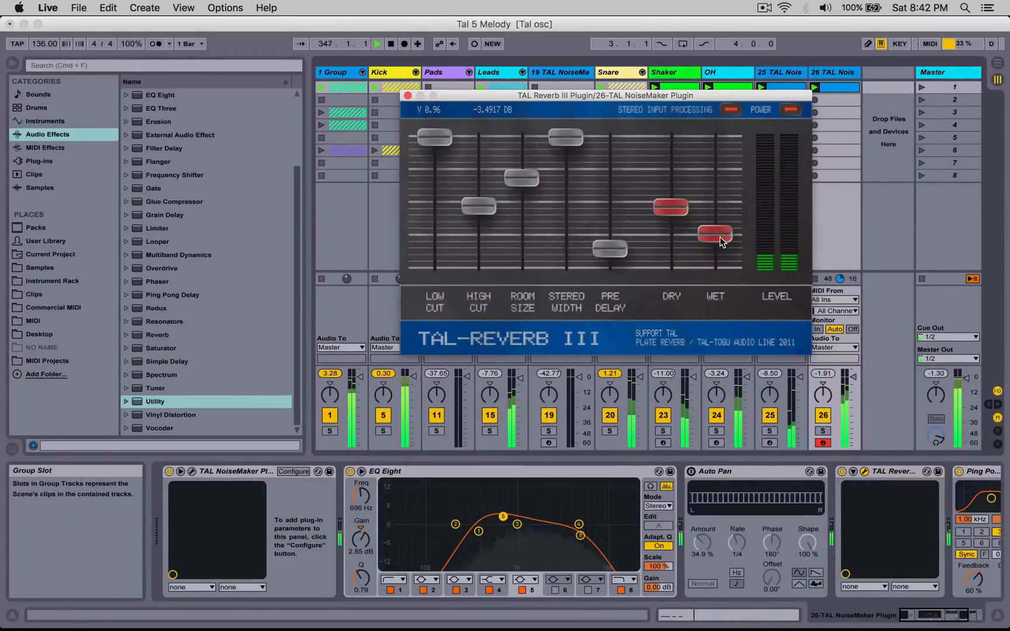
pyautogui.click(408, 96)
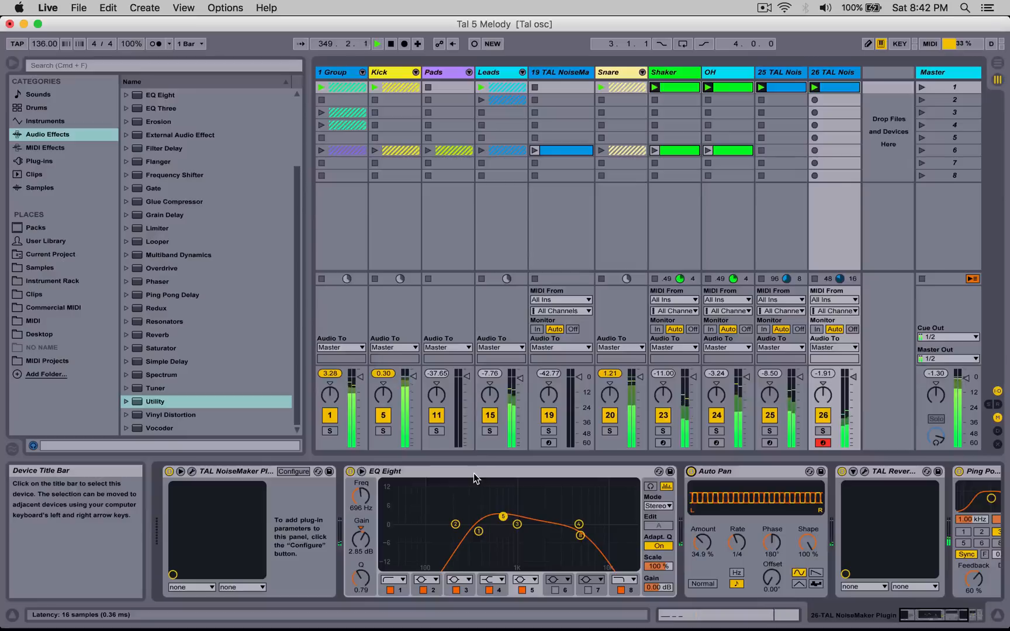
# Step: Fold the NoiseMaker device, hide the browser, and delete the Auto Pan from track 26's device chain
pyautogui.doubleClick(261, 473)
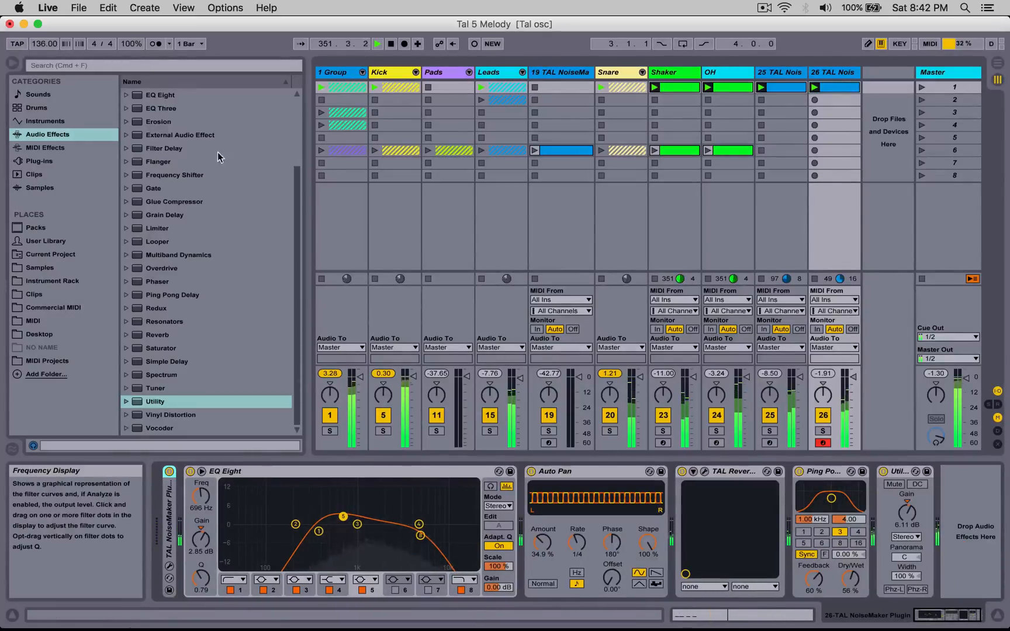
pyautogui.click(14, 65)
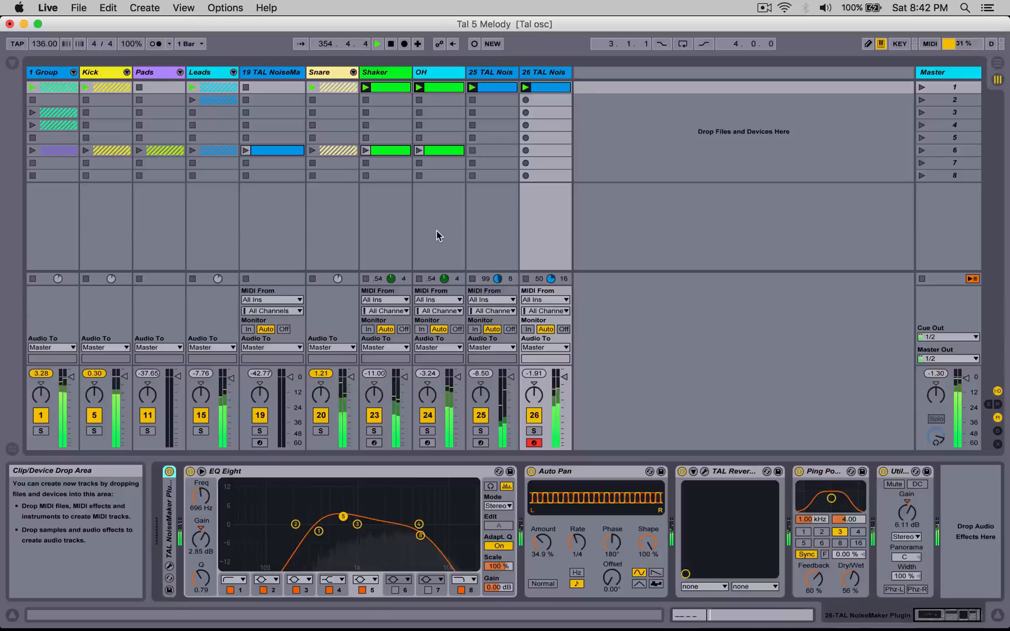
pyautogui.click(531, 471)
pyautogui.click(564, 472)
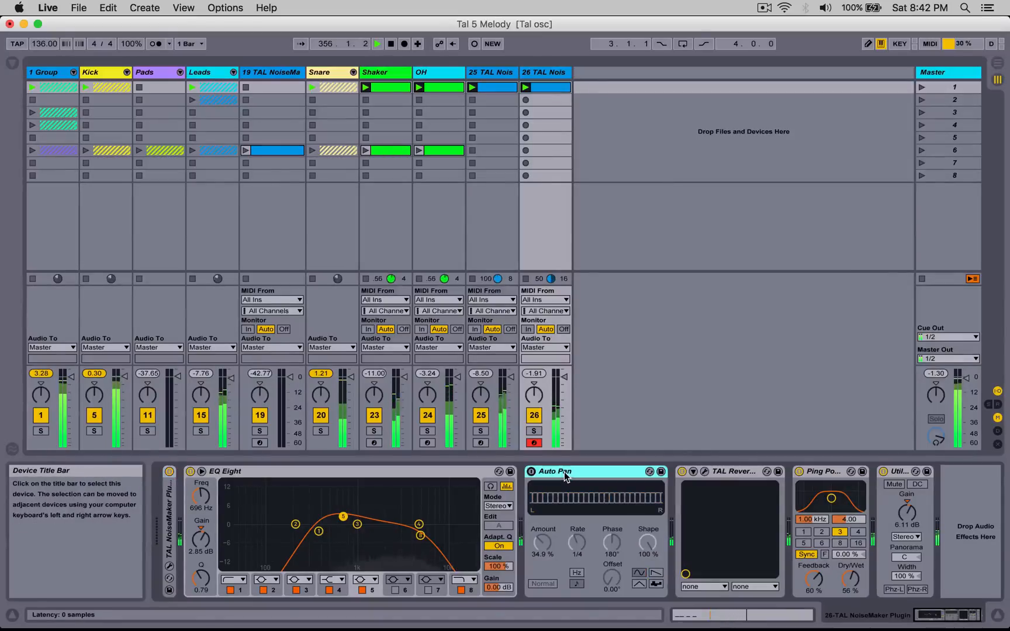
pyautogui.press('Delete')
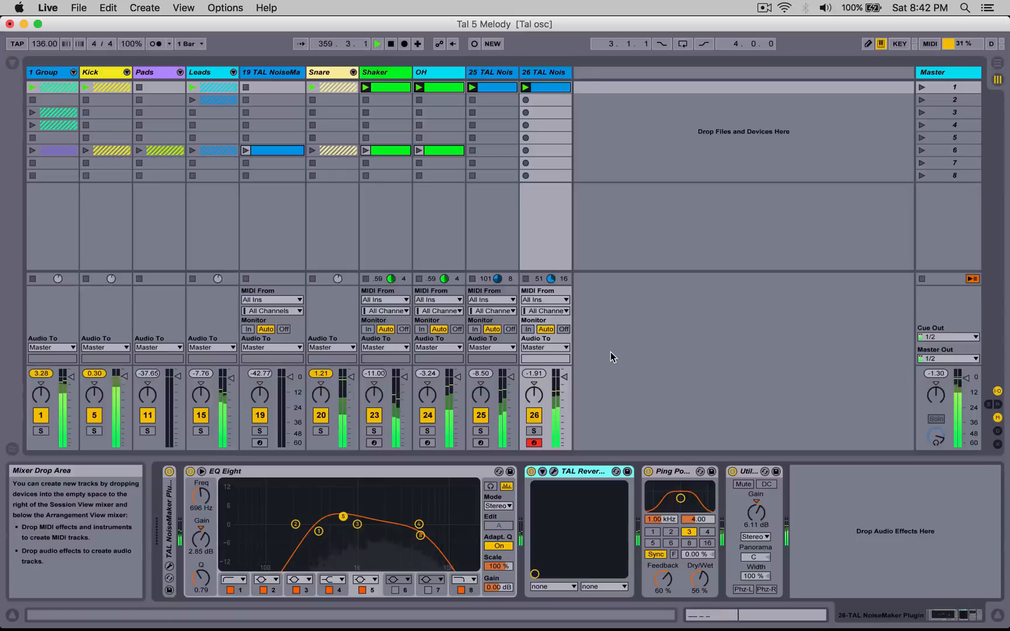
# Step: Search the browser for "tal" and load TAL NoiseMaker Plugin onto a new track 27
pyautogui.click(12, 63)
pyautogui.click(93, 65)
pyautogui.write('t')
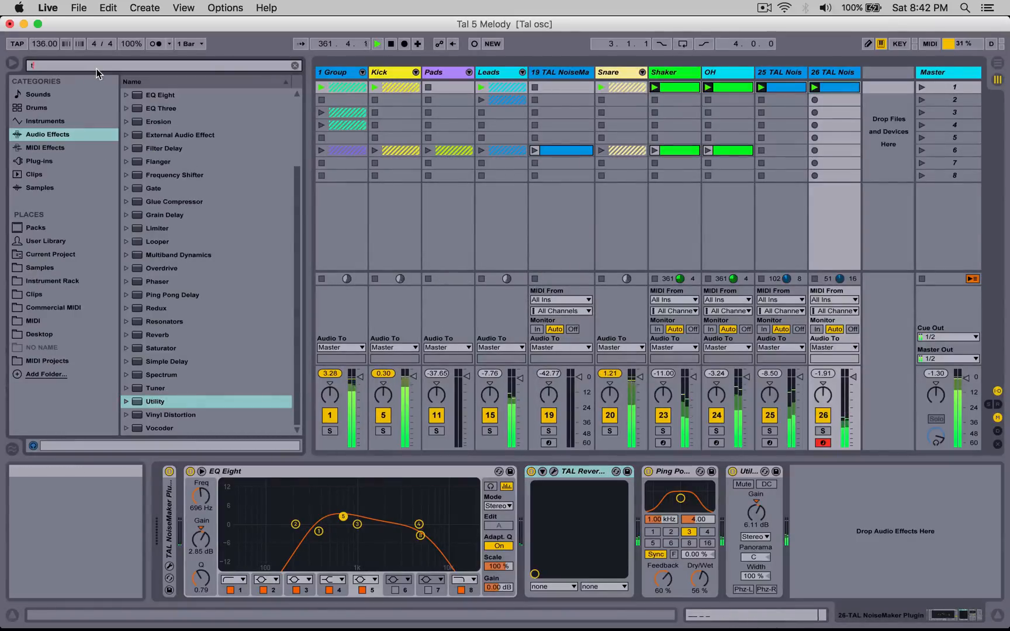
pyautogui.write('al')
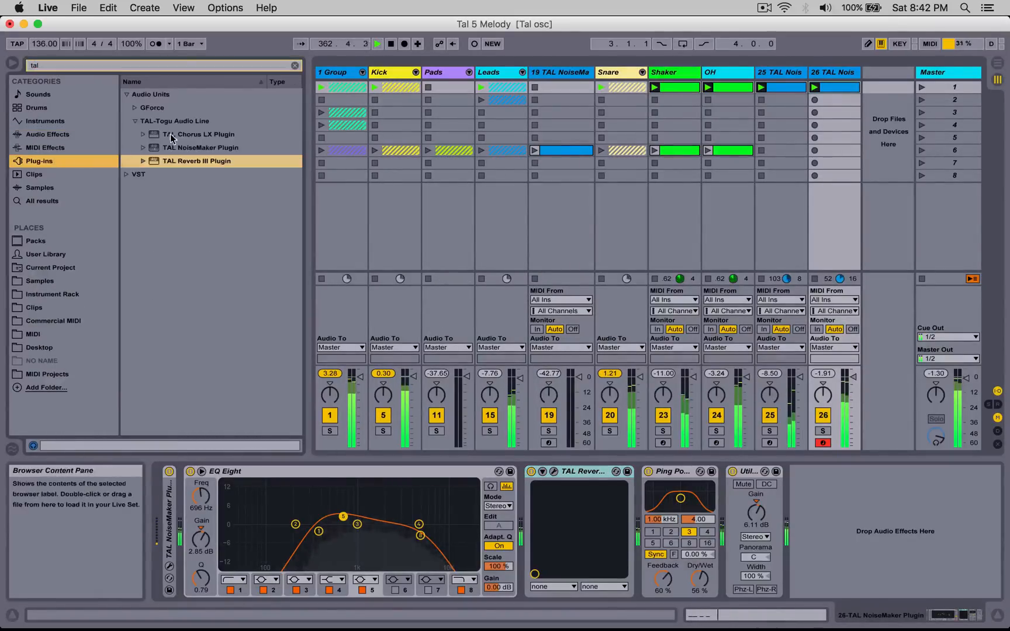
pyautogui.moveTo(199, 147); pyautogui.dragTo(892, 160)
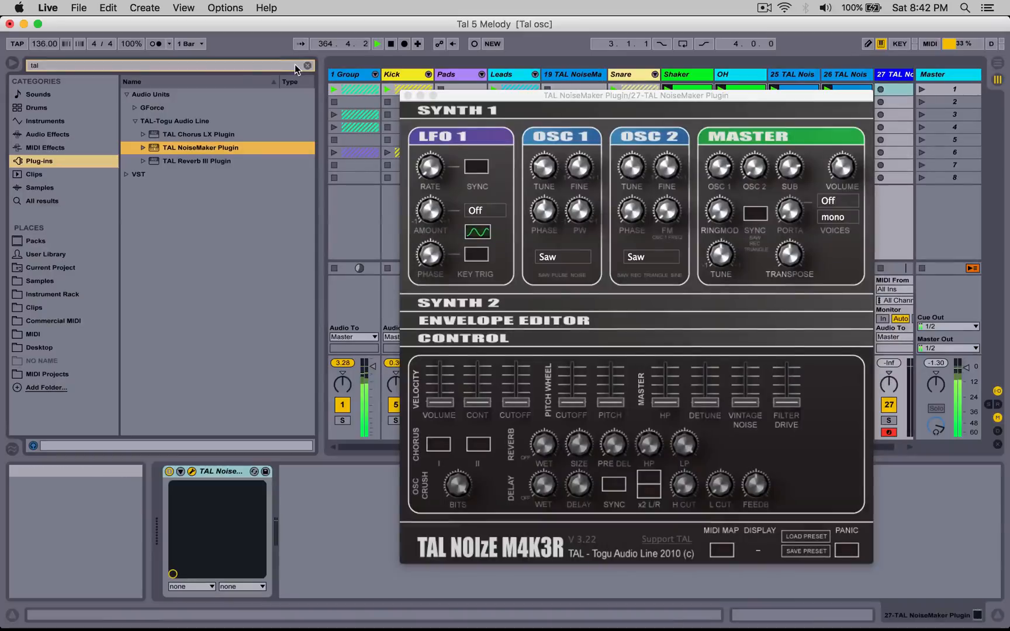
pyautogui.click(295, 64)
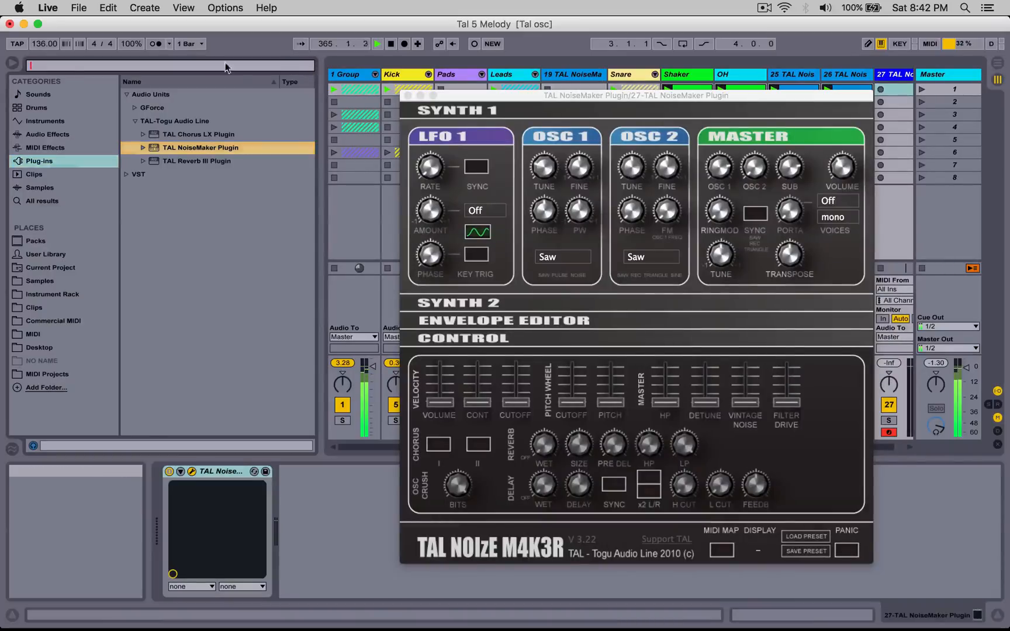
pyautogui.click(12, 63)
# Step: Create an empty MIDI clip in track 27's first slot and turn the synth's sub oscillator down to -96.00 dB
pyautogui.moveTo(516, 93); pyautogui.dragTo(582, 165)
pyautogui.doubleClick(595, 91)
pyautogui.click(347, 354)
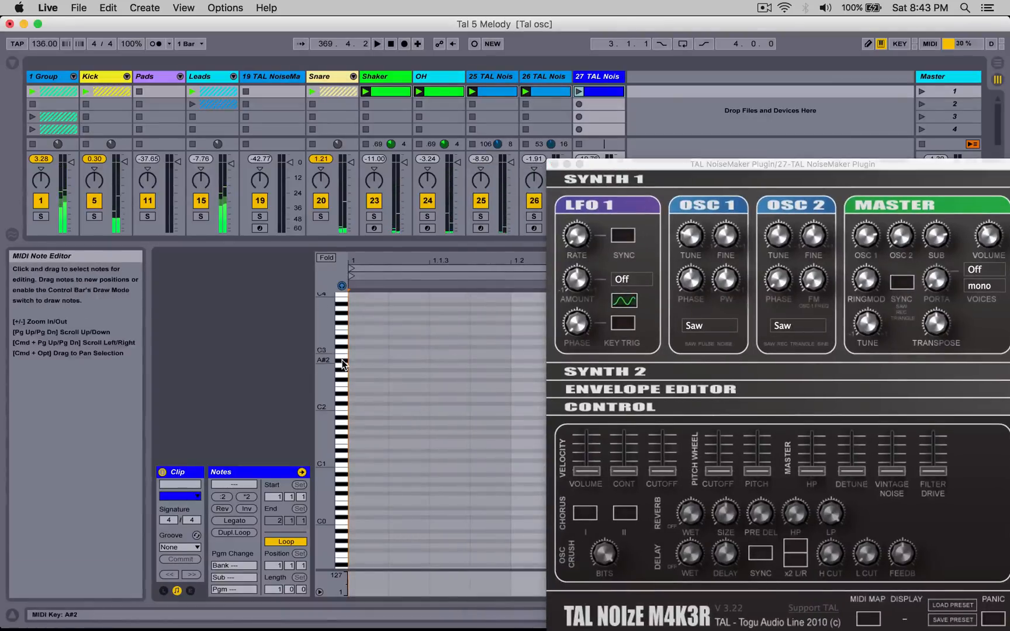
pyautogui.moveTo(936, 236); pyautogui.dragTo(937, 292)
# Step: Stop playback, audition pitches around C#3, and add a C#3 note at 1.1.3 and a higher note at 1.2
pyautogui.press('space')
pyautogui.press('space')
pyautogui.click(343, 339)
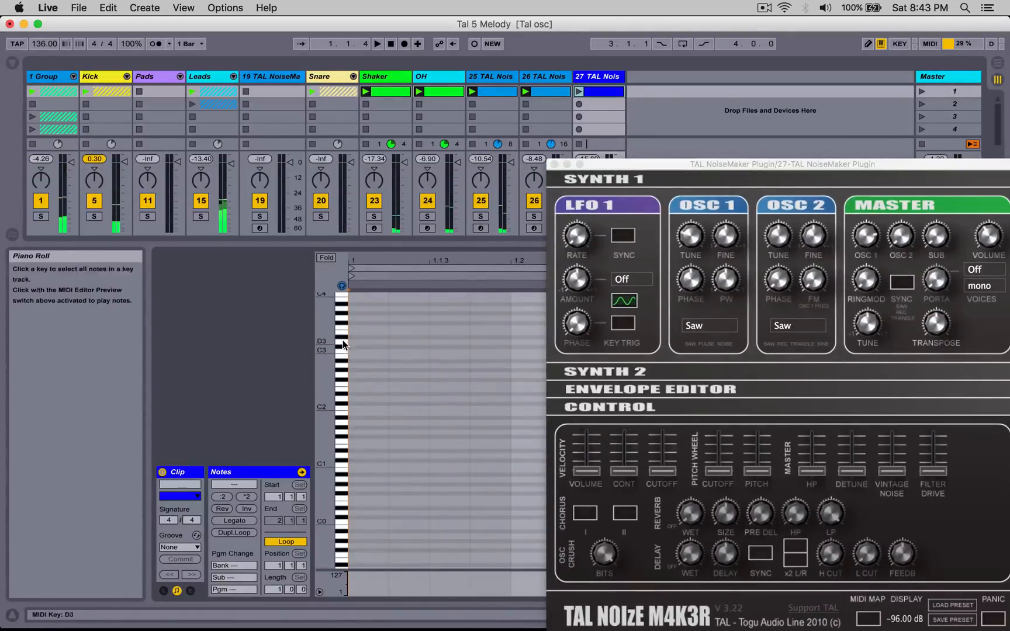
pyautogui.click(346, 346)
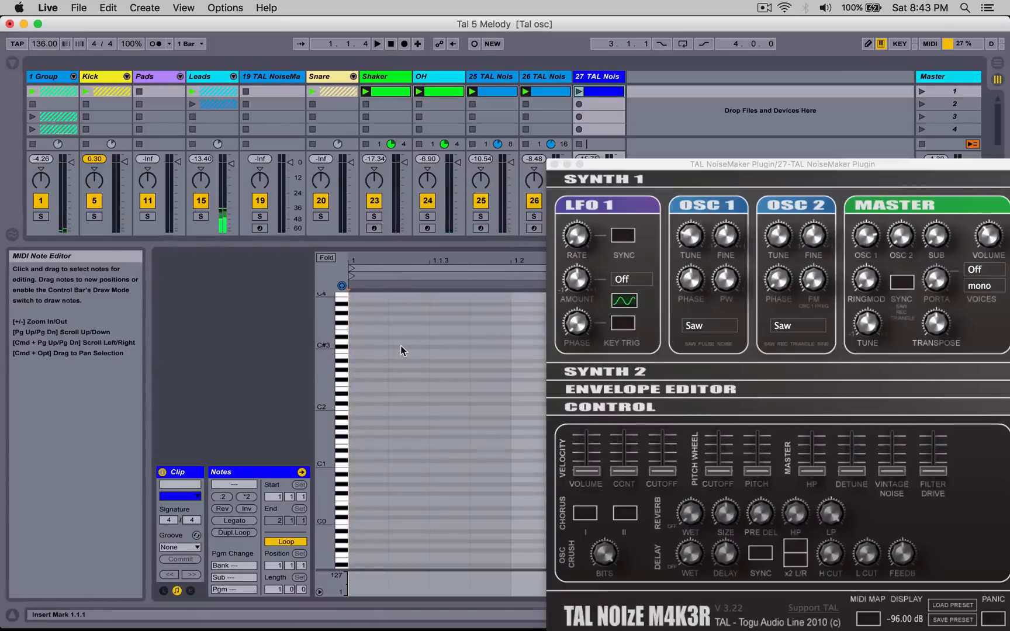
pyautogui.doubleClick(433, 348)
pyautogui.click(521, 324)
pyautogui.doubleClick(521, 327)
# Step: Move the synth window clear of the note editor and shift the second note to C#4 at 1.2.3
pyautogui.moveTo(605, 166); pyautogui.dragTo(741, 228)
pyautogui.scroll(5, 515, 380)
pyautogui.click(532, 428)
pyautogui.moveTo(531, 428)
pyautogui.mouseDown()
pyautogui.moveTo(532, 394)
pyautogui.moveTo(597, 393)
pyautogui.mouseUp()
pyautogui.click(522, 427)
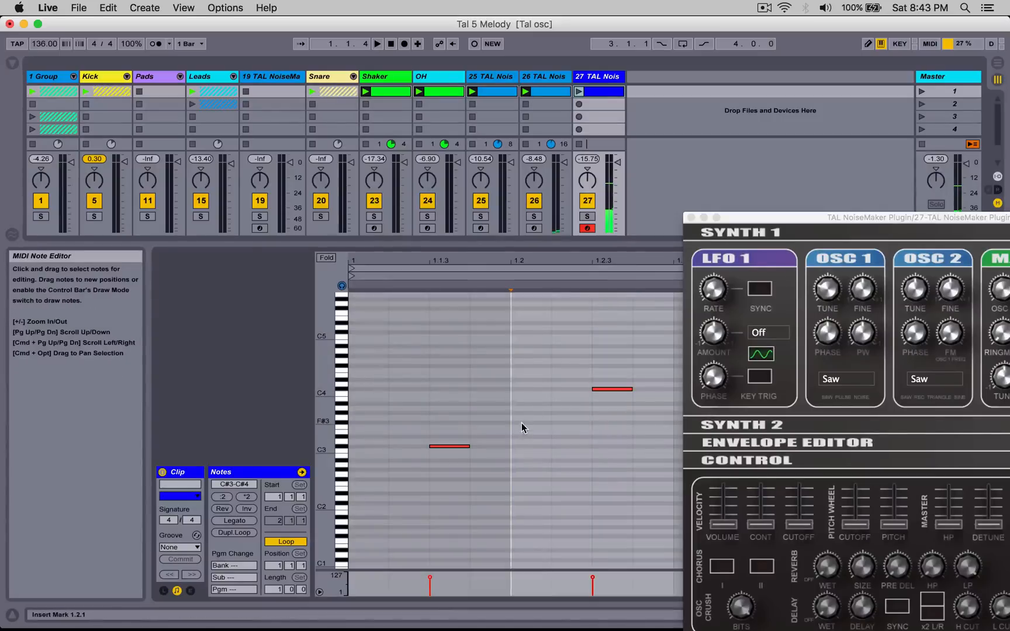
# Step: Audition pitches between the two notes, restart playback, add a B3 note at 1.2, and launch track 27's clip
pyautogui.click(343, 442)
pyautogui.click(343, 425)
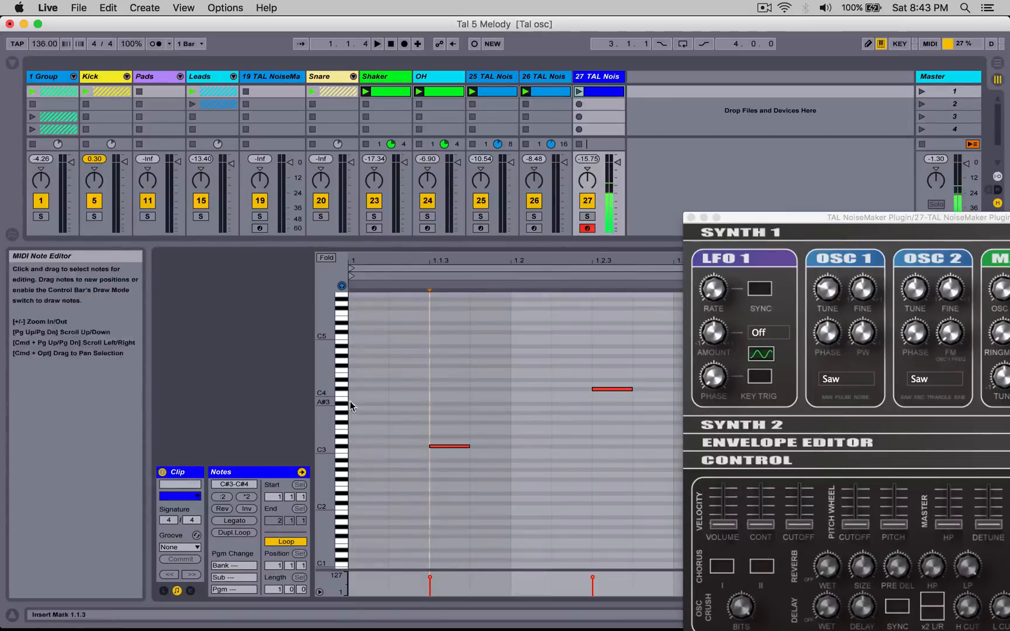
pyautogui.press('space')
pyautogui.doubleClick(547, 399)
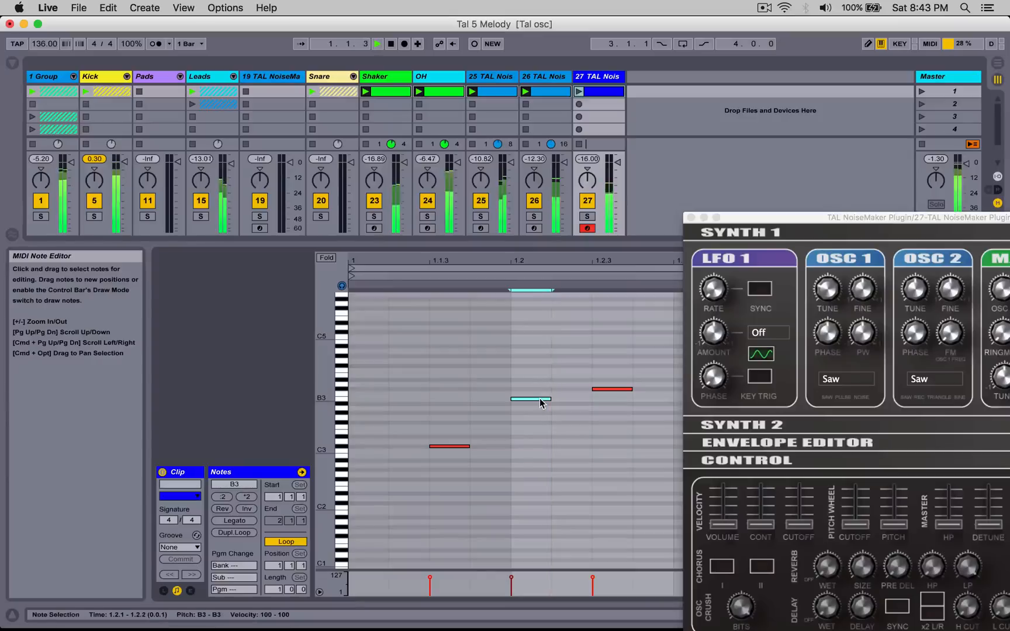
pyautogui.click(578, 93)
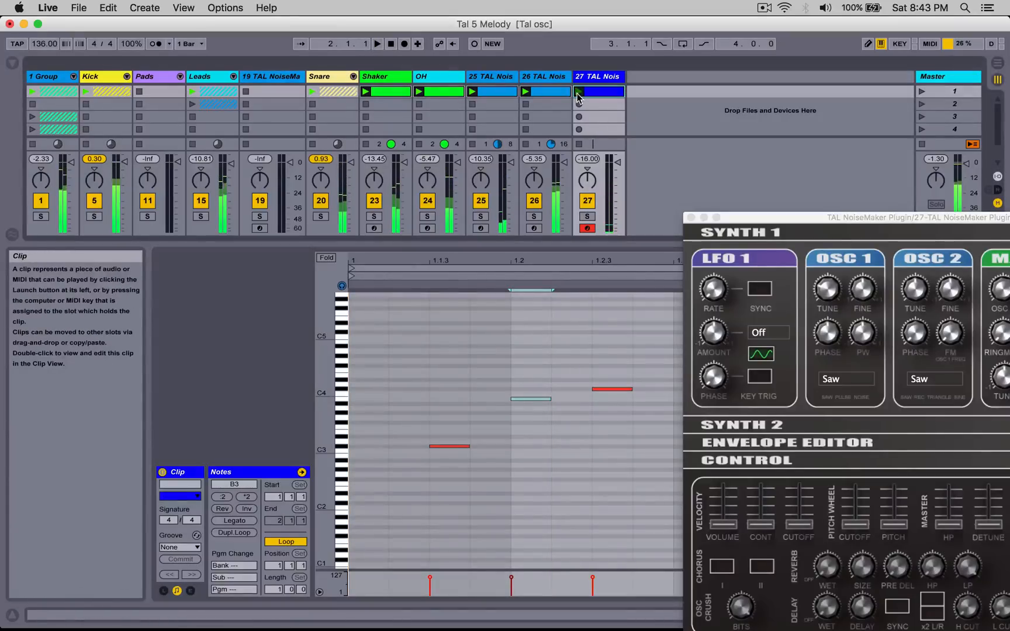
pyautogui.click(547, 320)
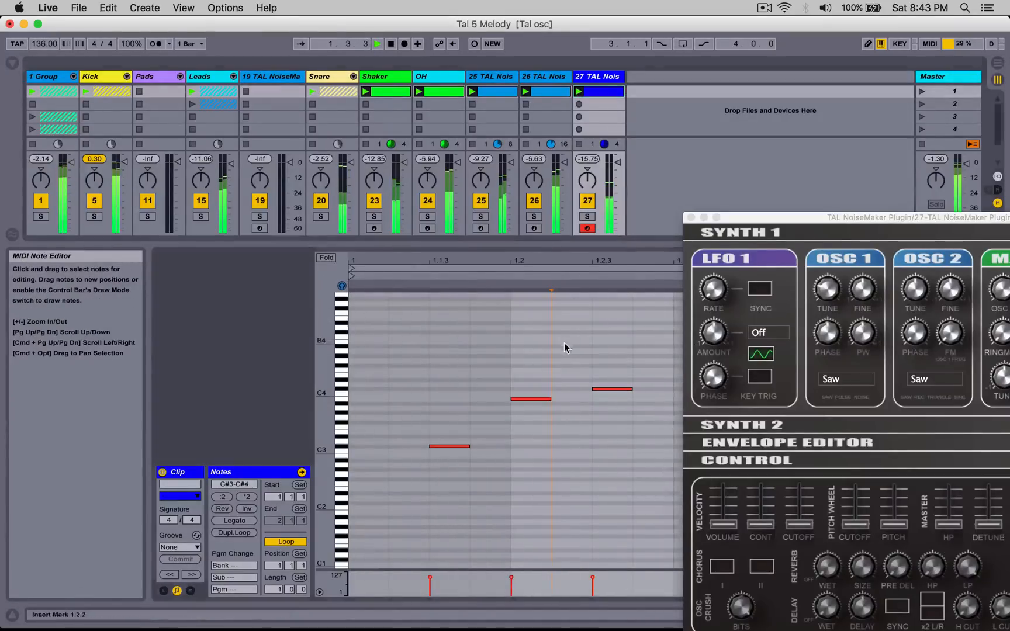
# Step: Close the synth window and add low notes C#2 at 1.1.4 and C2 at 1.2.2 to track 27's clip
pyautogui.click(690, 217)
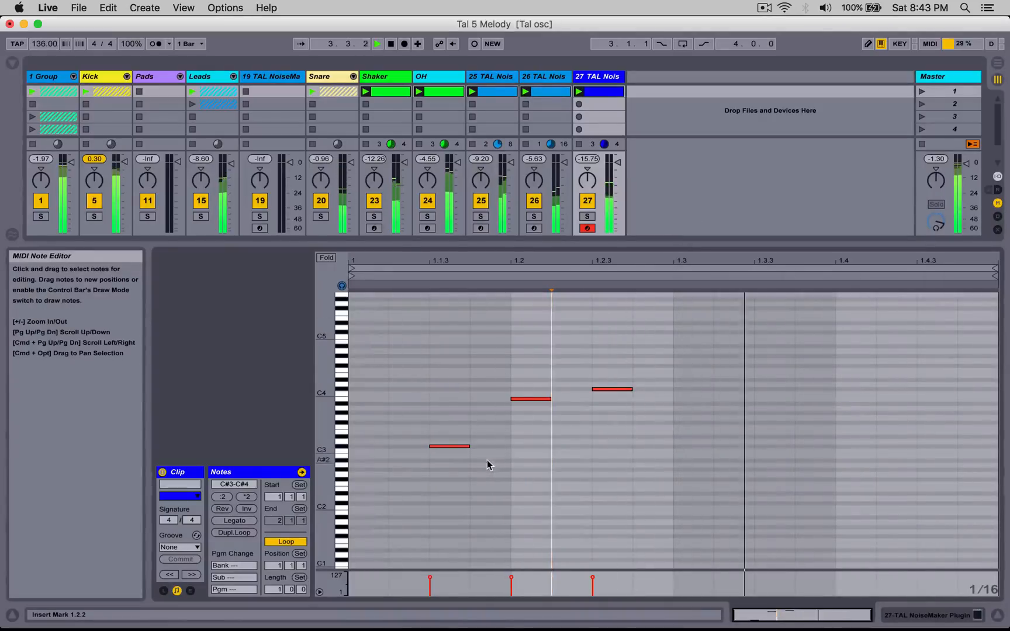
pyautogui.doubleClick(486, 503)
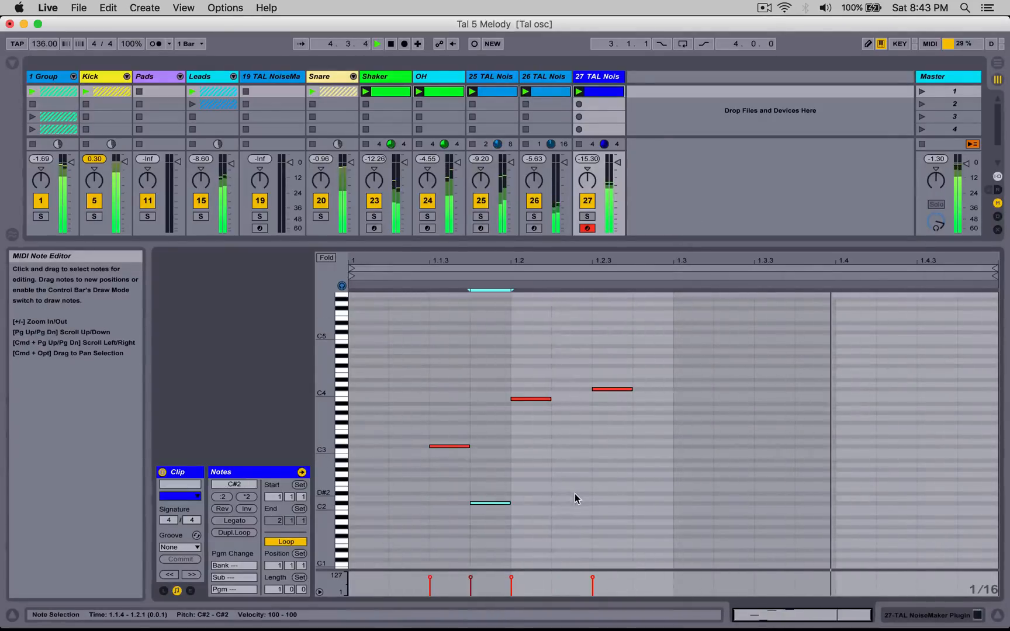
pyautogui.doubleClick(579, 506)
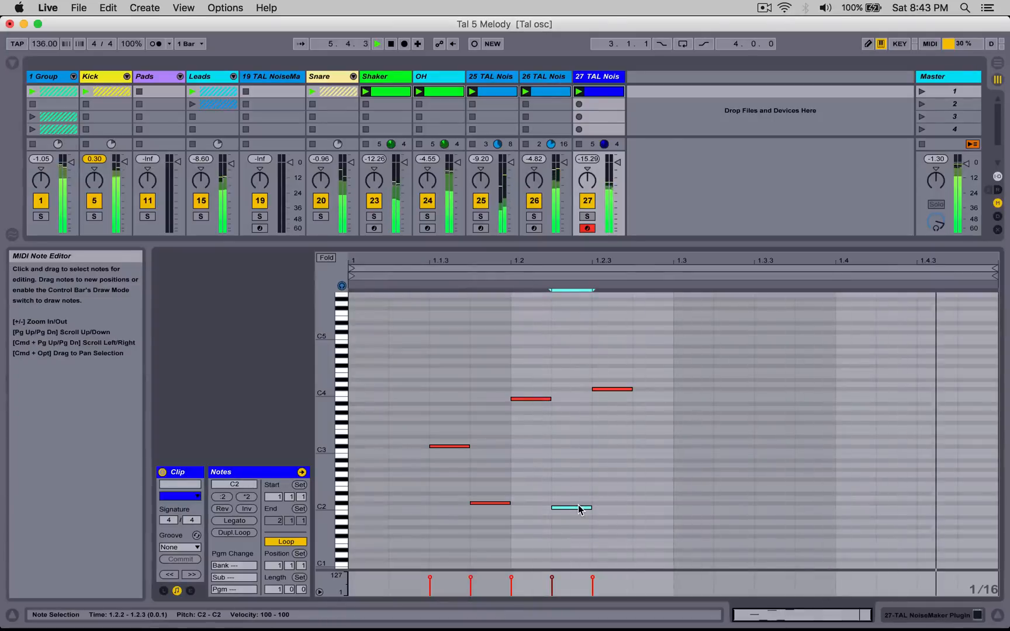
# Step: Raise the note at 1.2.2 to C#2 and add a C#2 note at 1.4 extending to the end of the bar
pyautogui.press('Up')
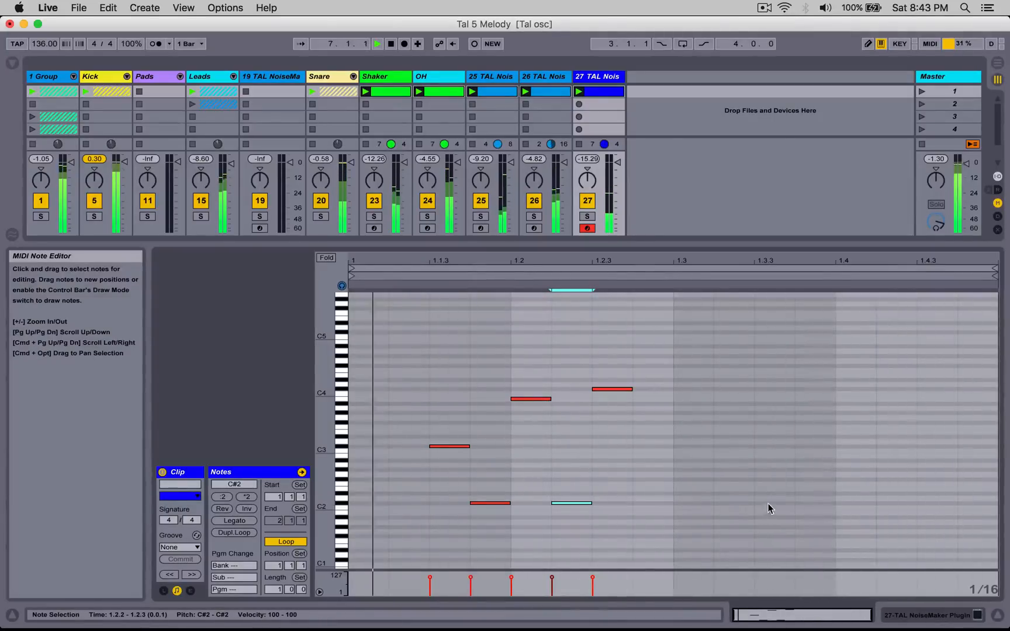
pyautogui.doubleClick(839, 503)
pyautogui.moveTo(876, 503); pyautogui.dragTo(998, 503)
pyautogui.click(832, 474)
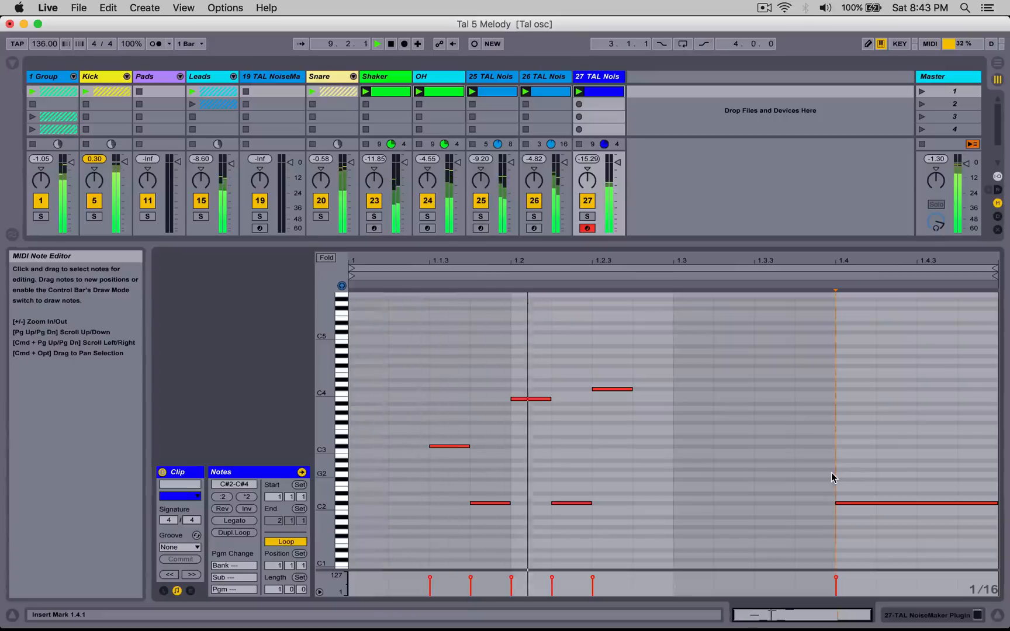
# Step: Delete the low note at 1.2.2 in track 27's clip and add a G#3 note at 1.3.2
pyautogui.hotkey('shift', 'Tab')
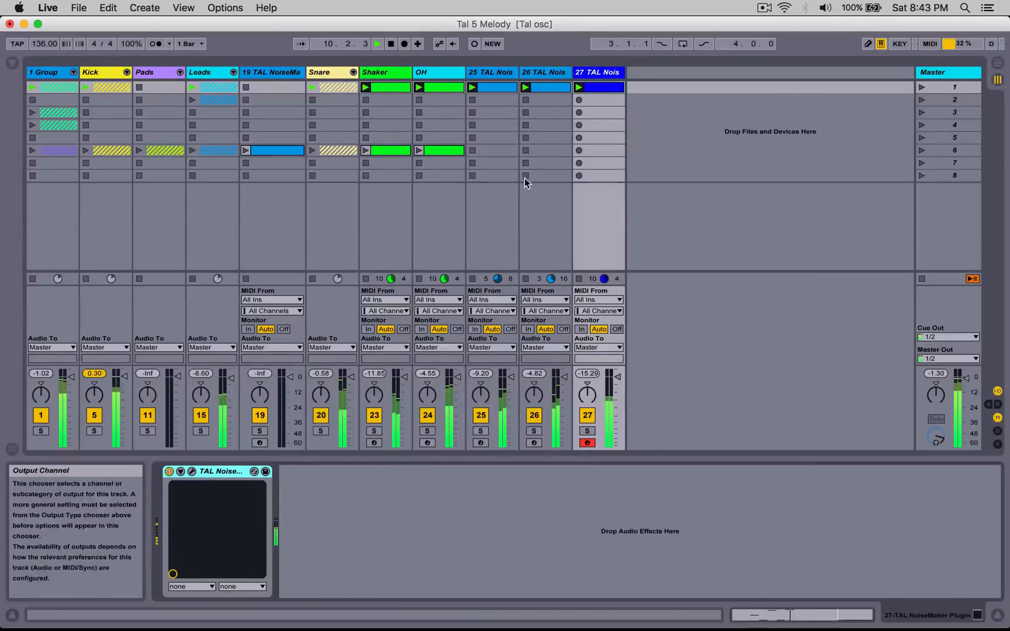
pyautogui.click(583, 89)
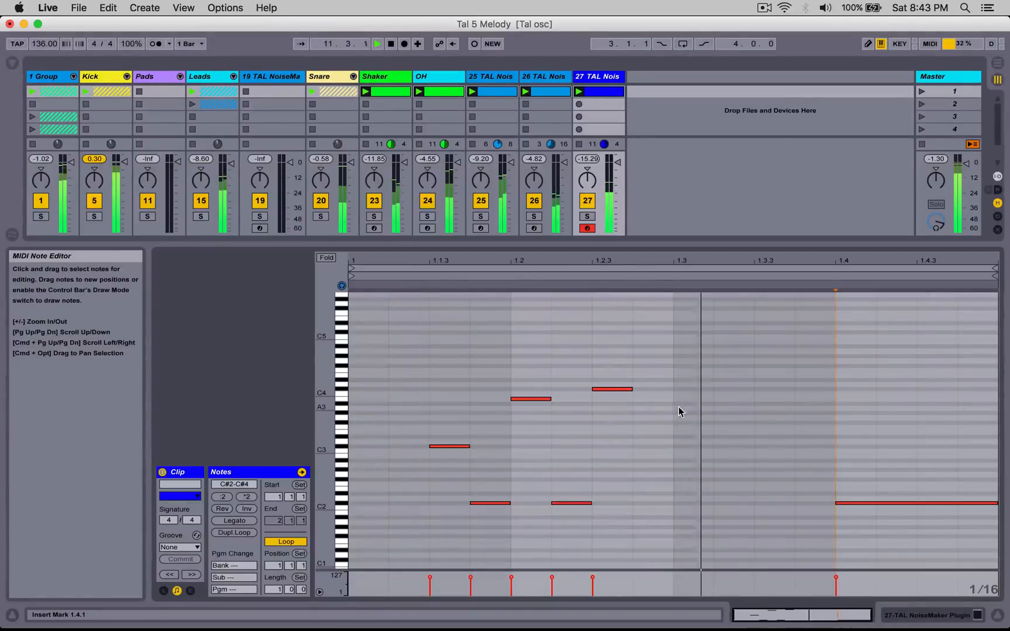
pyautogui.click(565, 503)
pyautogui.press('Delete')
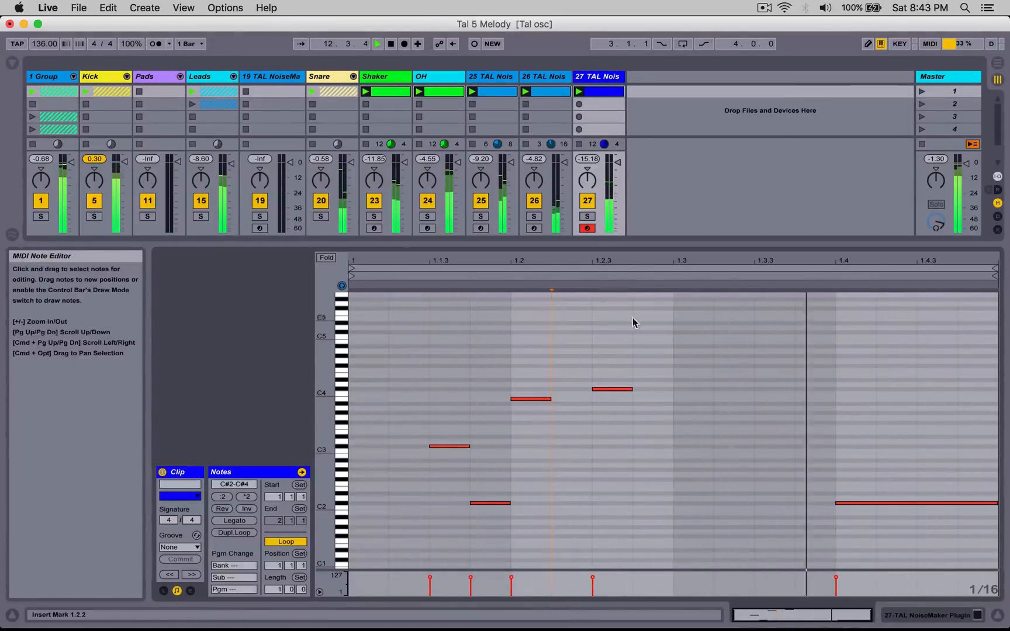
pyautogui.doubleClick(736, 413)
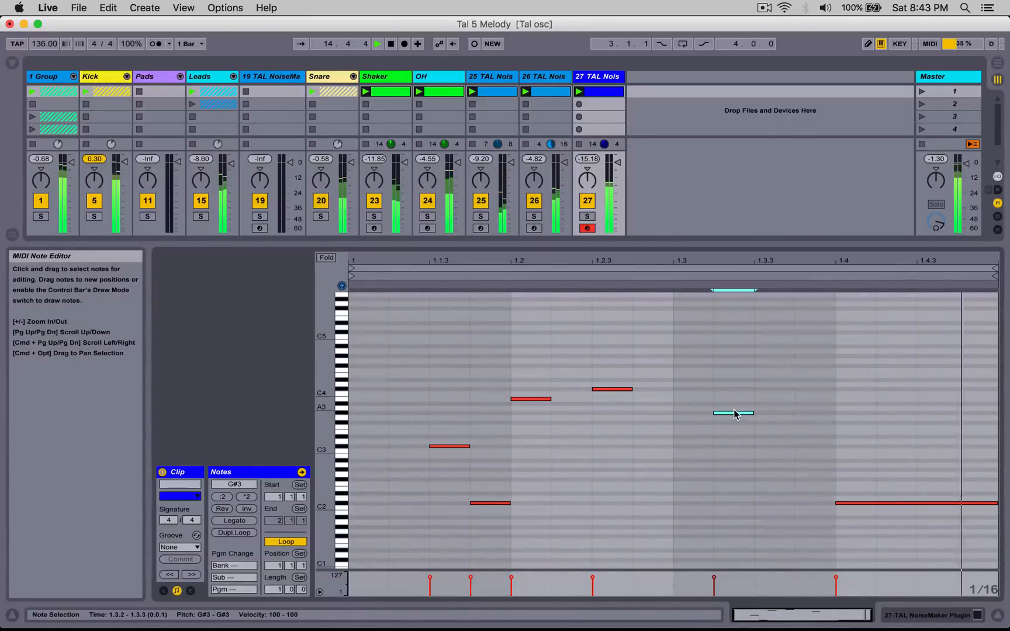
# Step: Open track 27's synth window, assign LFO 2 to Filter, and adjust the LFO 2 rate and filter cutoff
pyautogui.hotkey('shift', 'Tab')
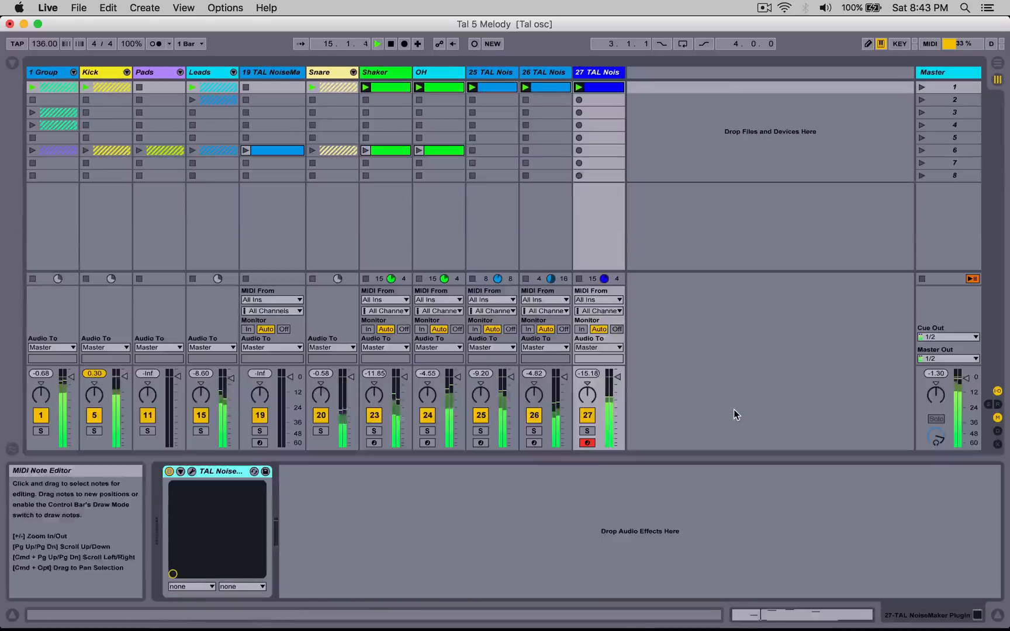
pyautogui.click(191, 471)
pyautogui.moveTo(795, 157); pyautogui.dragTo(630, 66)
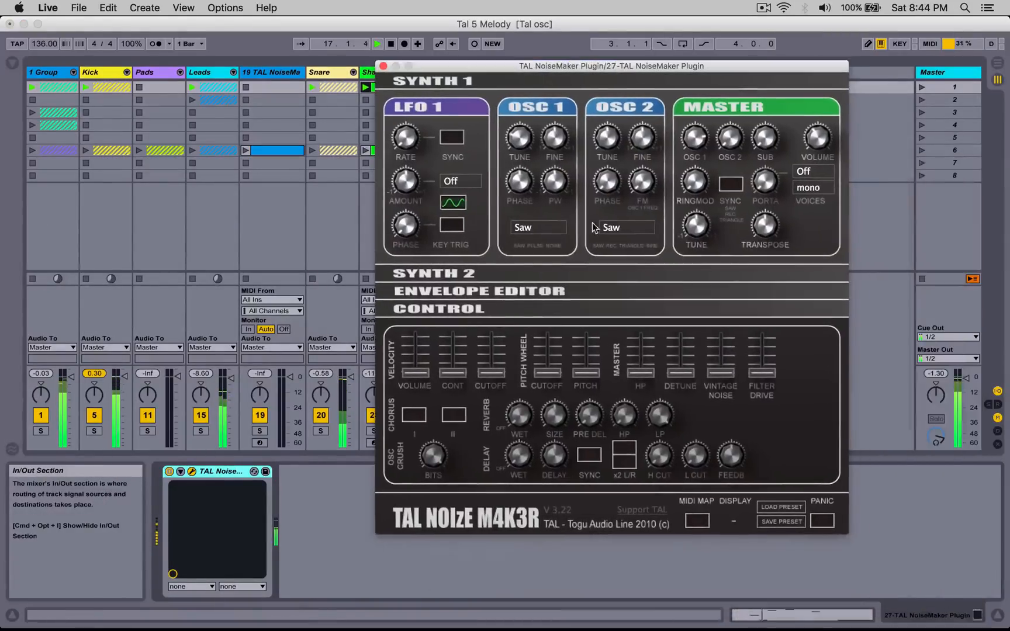
pyautogui.click(463, 273)
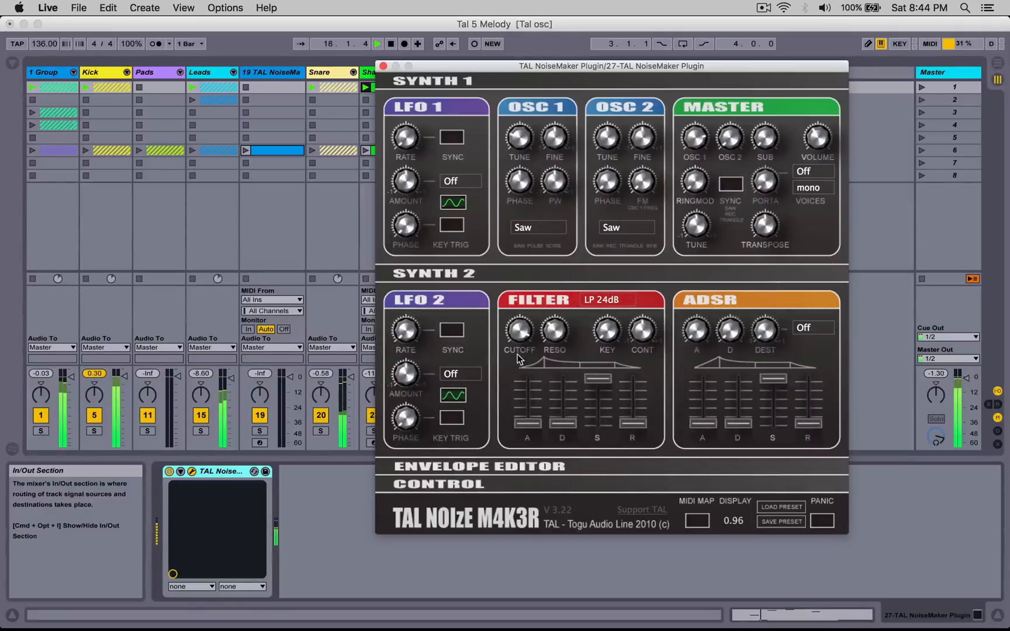
pyautogui.click(460, 374)
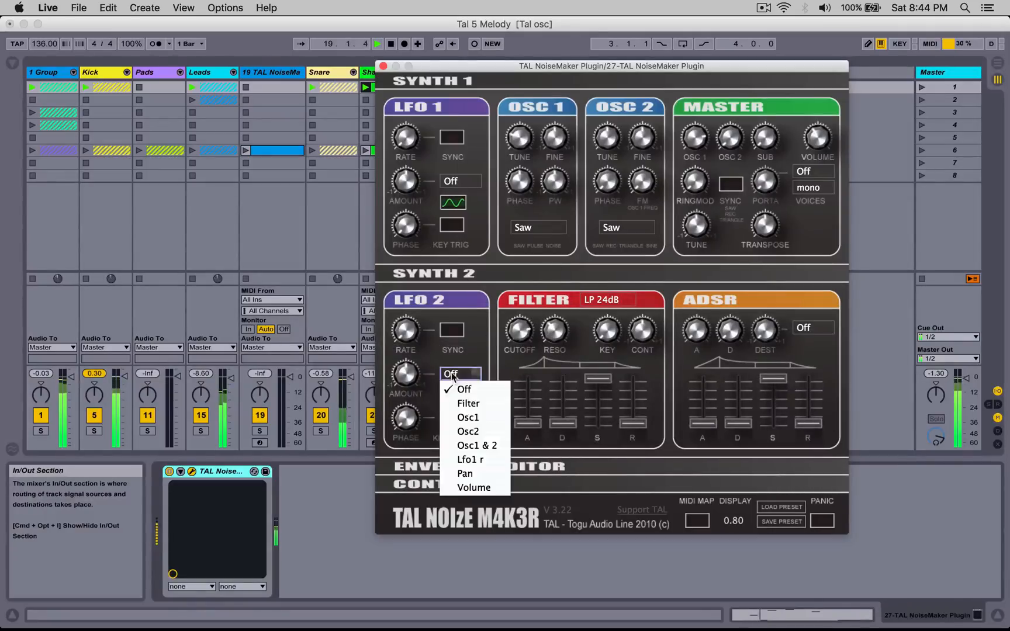
pyautogui.click(463, 403)
pyautogui.moveTo(408, 330); pyautogui.dragTo(409, 317)
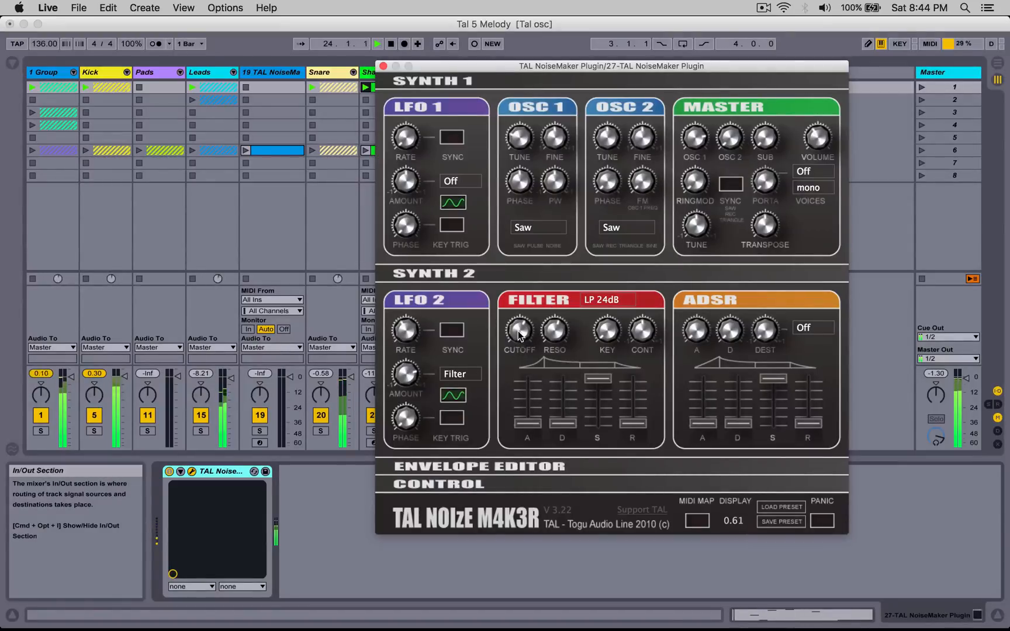
# Step: Raise the synth's master HP, set filter drive to about 0.08, and swap chorus I for chorus II
pyautogui.click(448, 490)
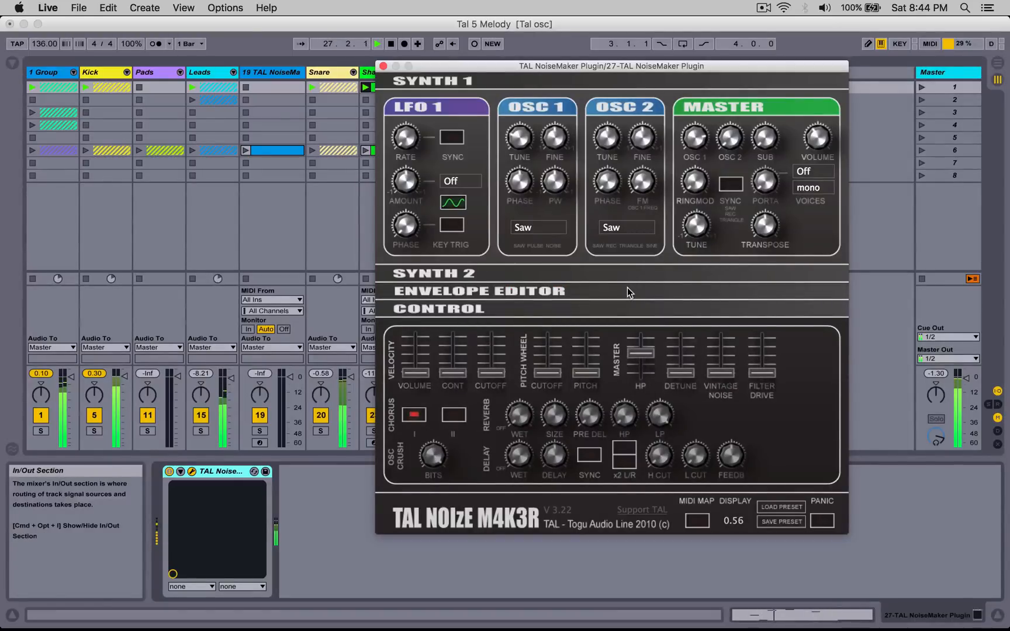
pyautogui.moveTo(755, 339)
pyautogui.mouseDown()
pyautogui.moveTo(755, 321)
pyautogui.moveTo(757, 354)
pyautogui.mouseUp()
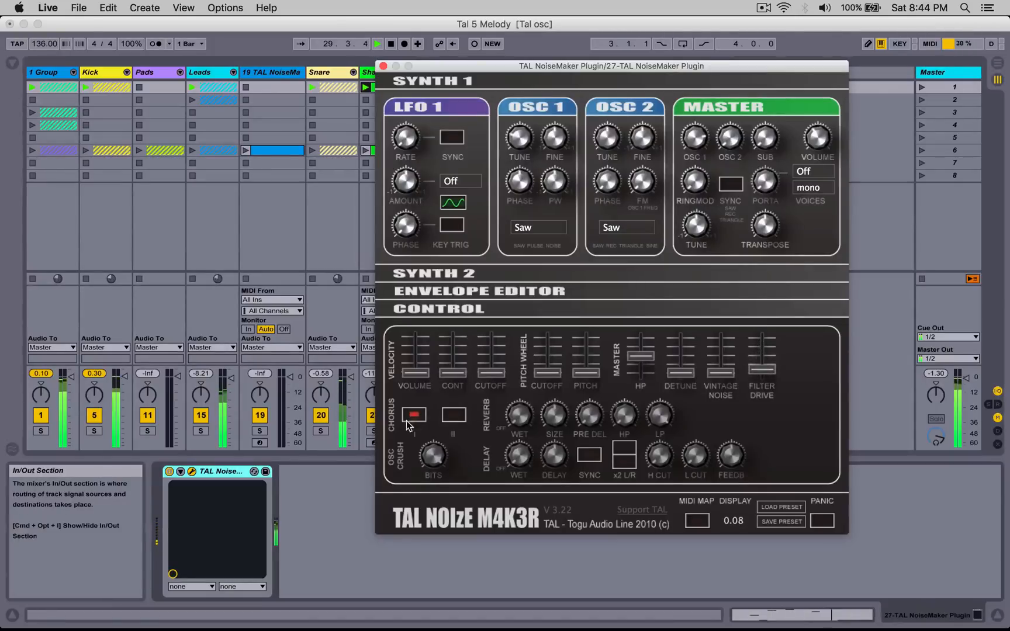
pyautogui.click(462, 422)
pyautogui.click(417, 416)
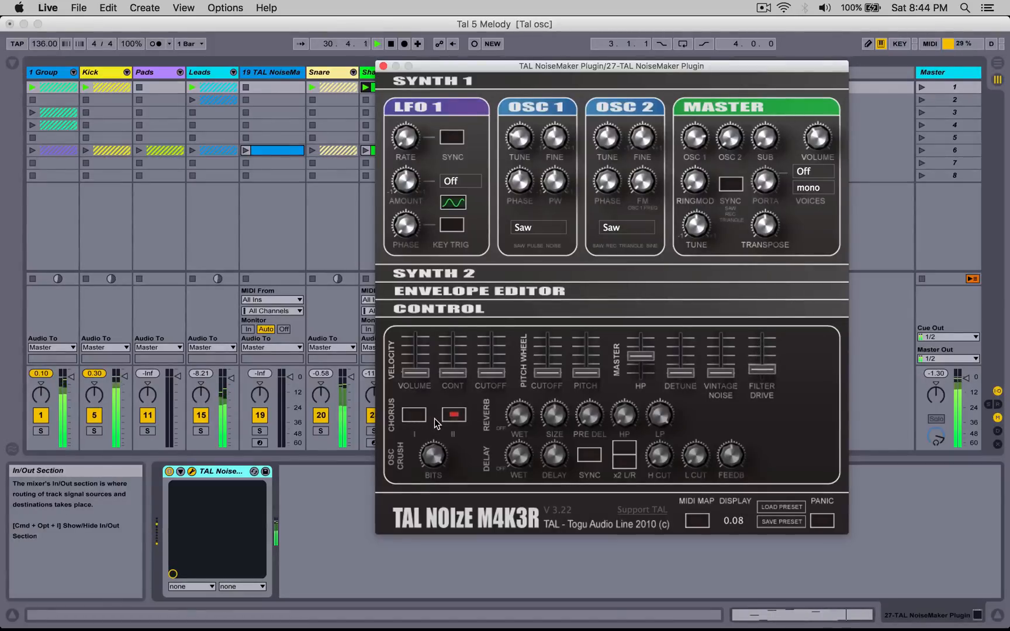
pyautogui.click(383, 66)
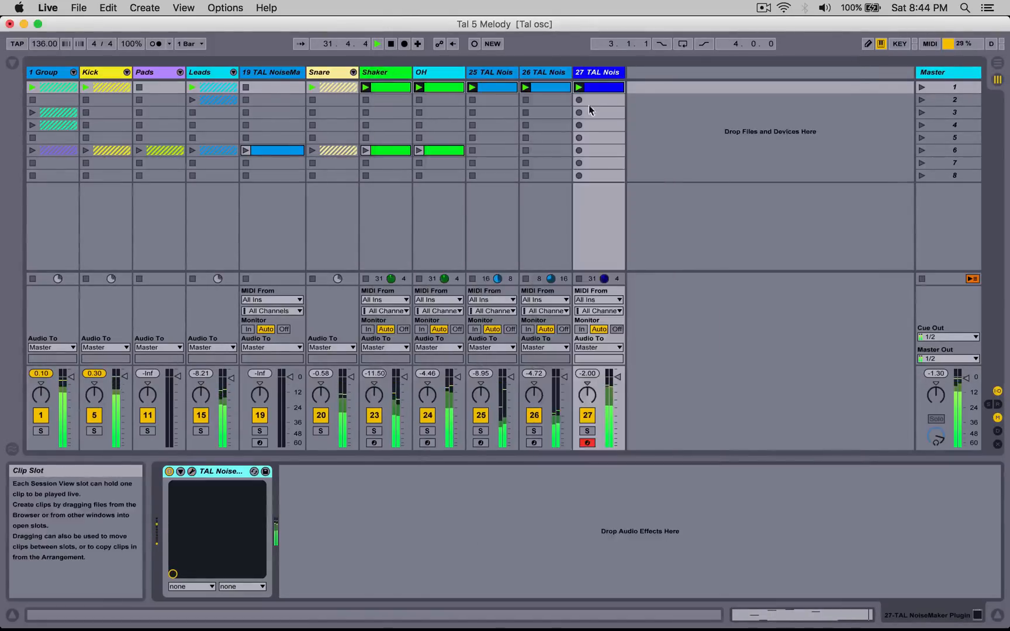
# Step: Delete the G#3 note at 1.3.2 from track 27's clip and return to the track's device view
pyautogui.doubleClick(597, 89)
pyautogui.press('Delete')
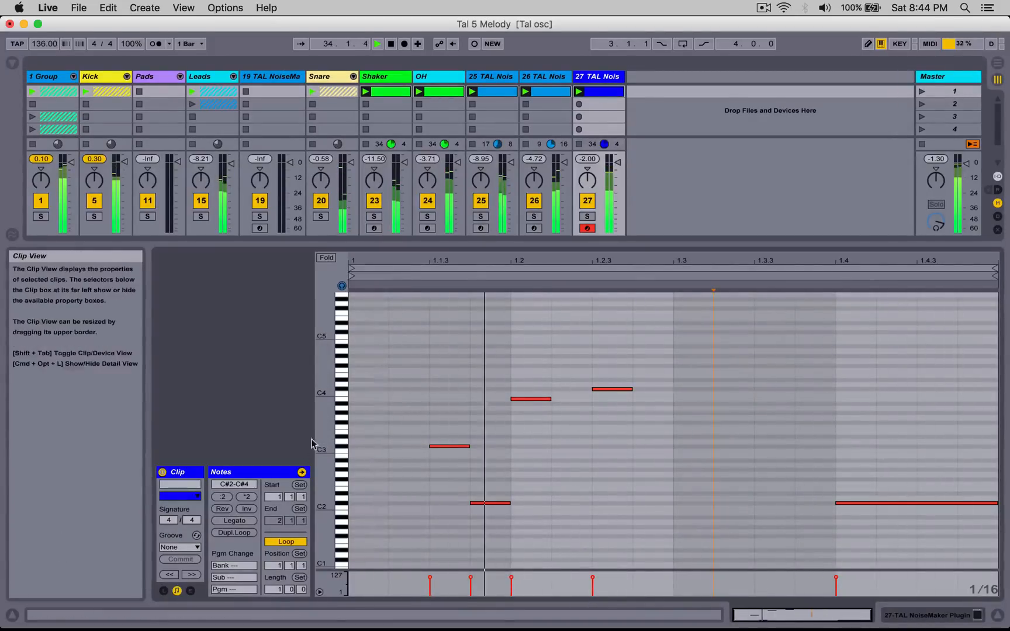
pyautogui.hotkey('shift', 'Tab')
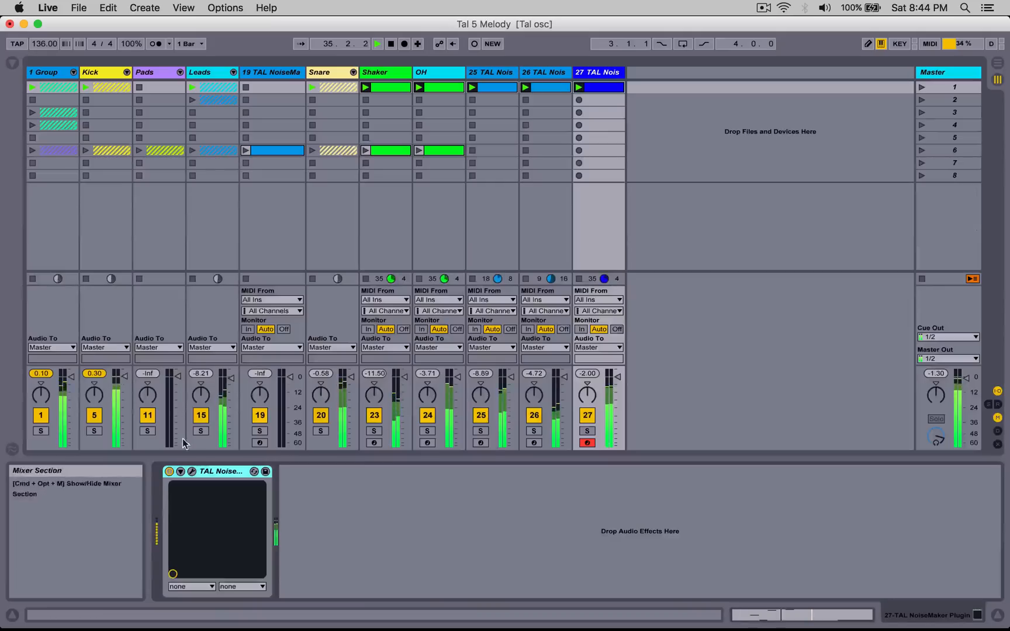
# Step: Show the browser, reopen track 27's synth window, and set its filter type to Notch
pyautogui.click(192, 472)
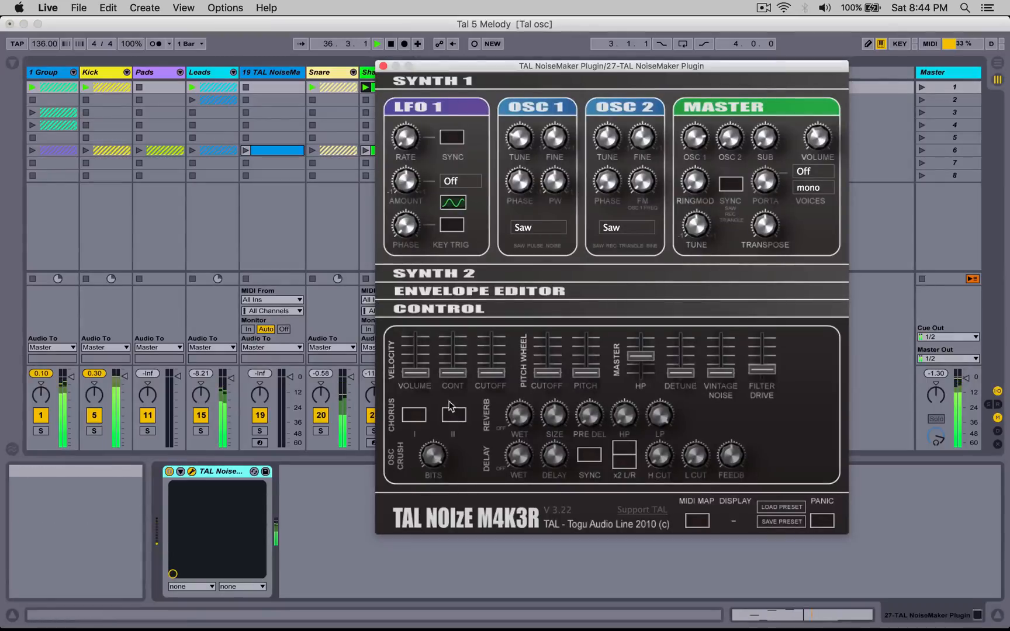
pyautogui.click(382, 65)
pyautogui.press('super+alt+b')
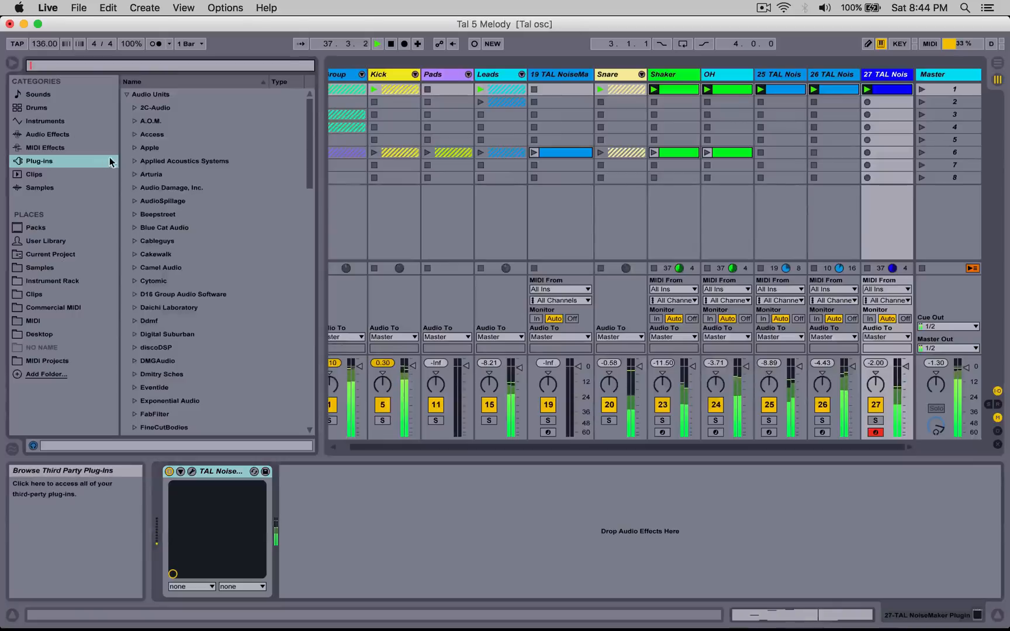
pyautogui.click(192, 472)
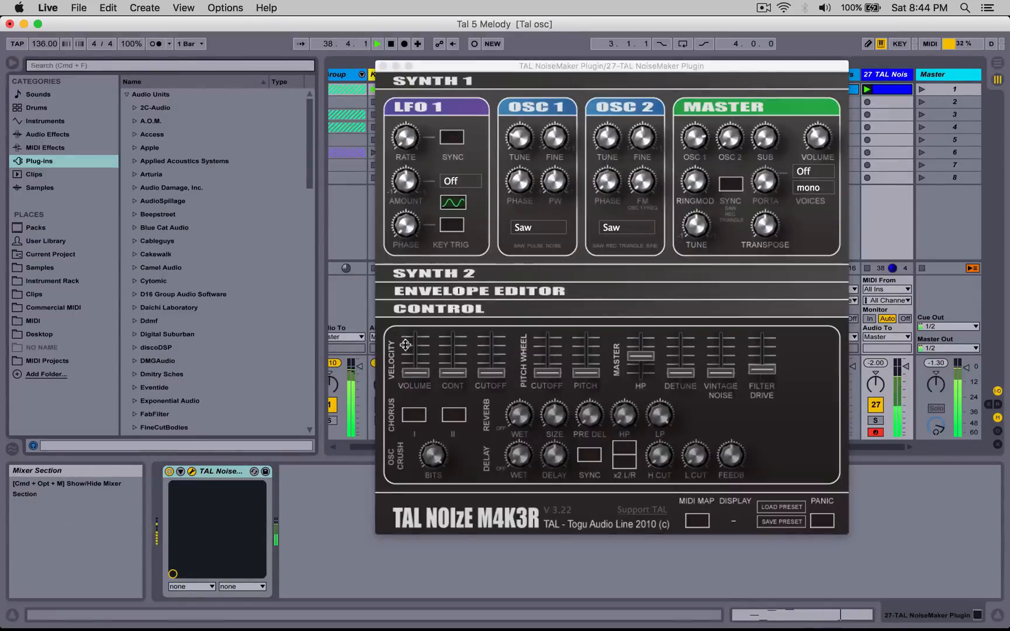
pyautogui.click(489, 277)
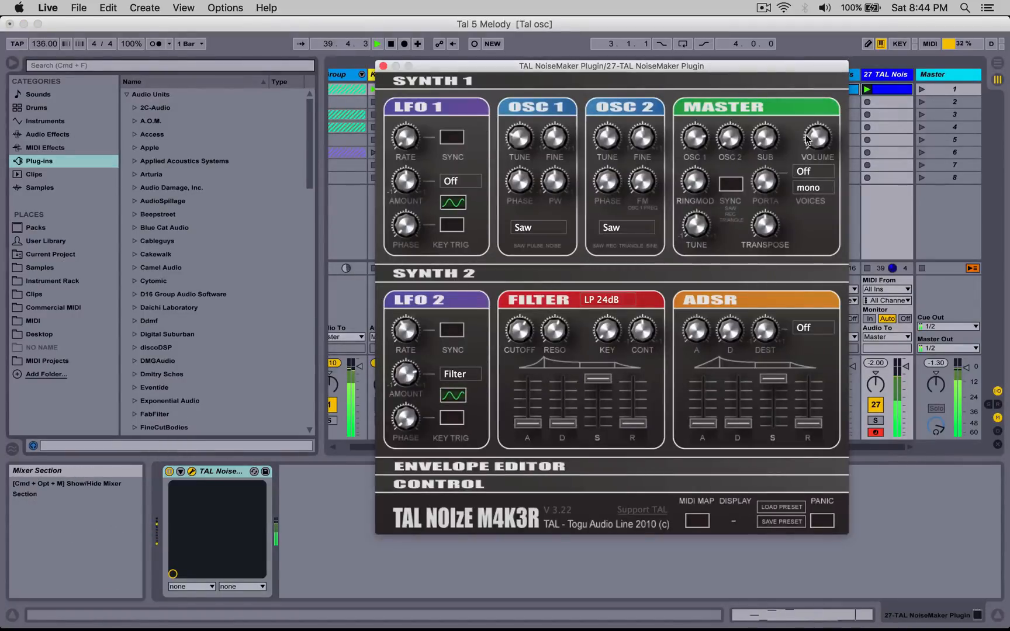
pyautogui.click(598, 296)
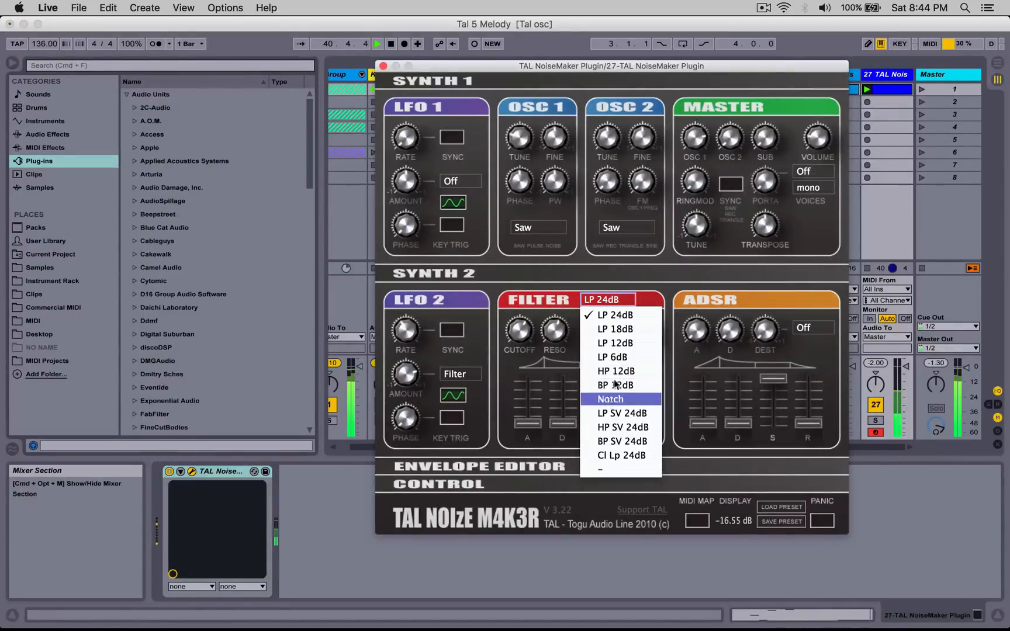
pyautogui.click(610, 400)
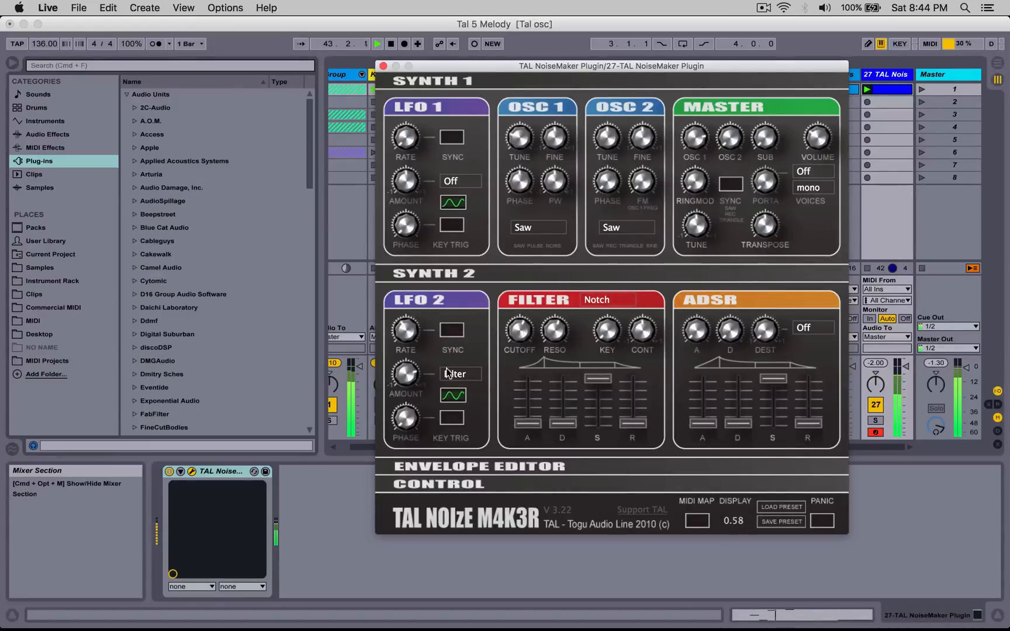
# Step: Assign LFO 1 to Filter, set its rate to about 0.14 Hz, and set the filter cutoff to about 0.41
pyautogui.click(444, 181)
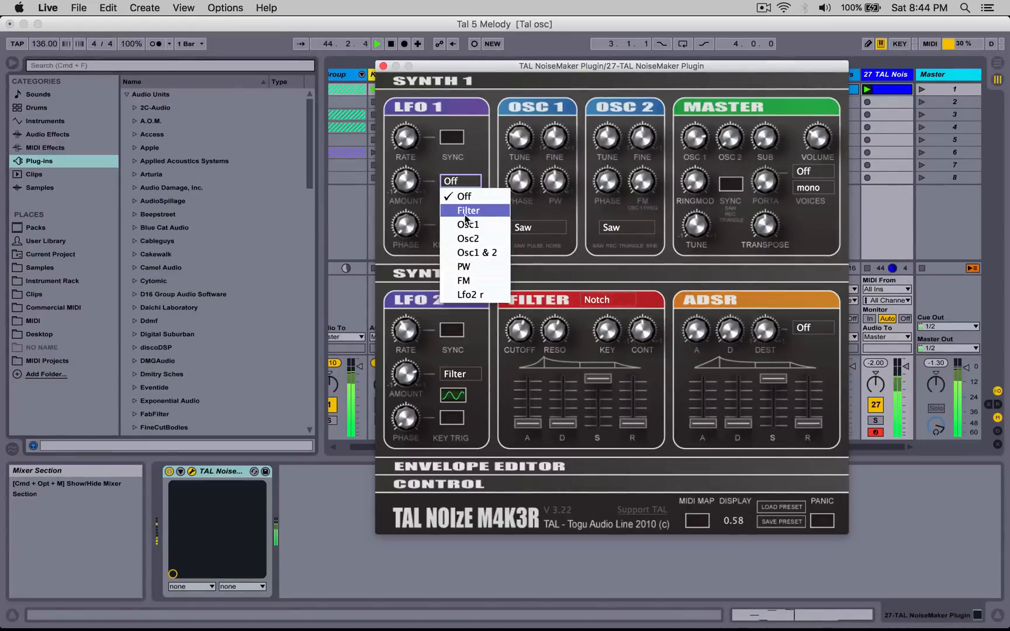
pyautogui.click(445, 207)
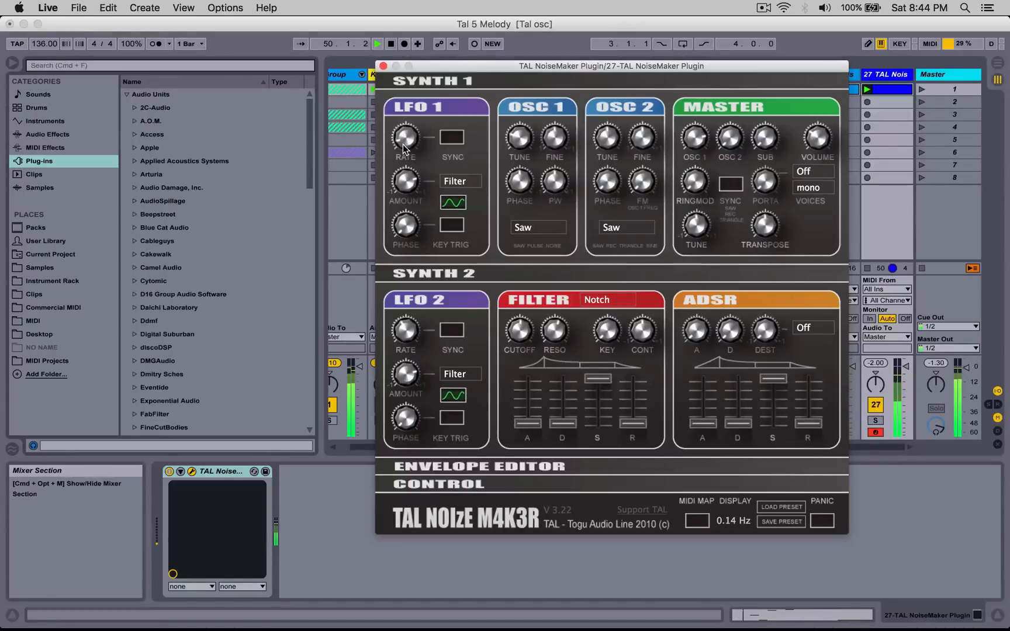
pyautogui.scroll(3, 403, 148)
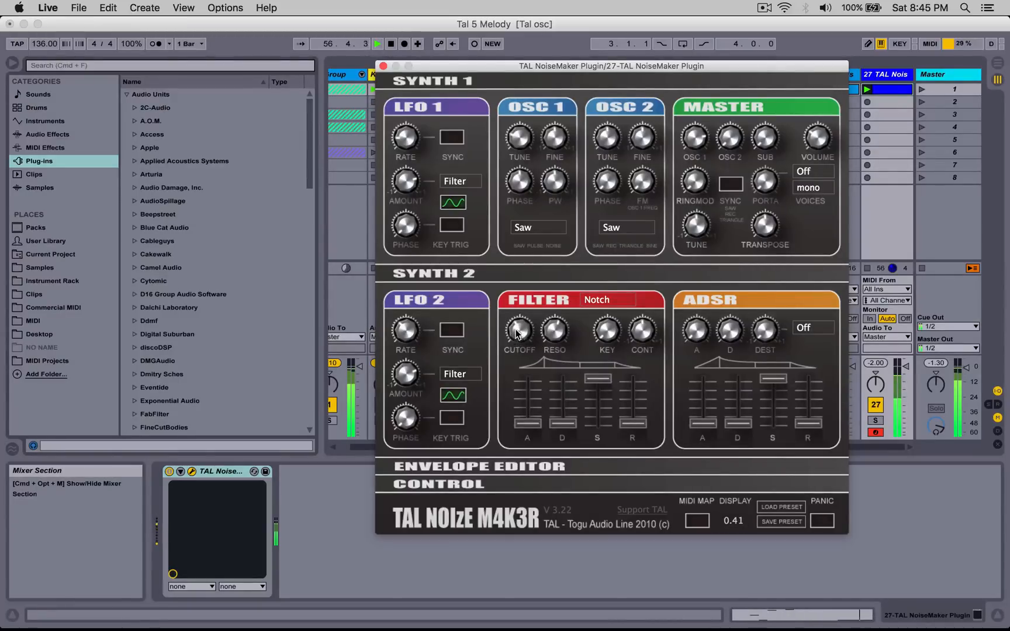
pyautogui.click(383, 66)
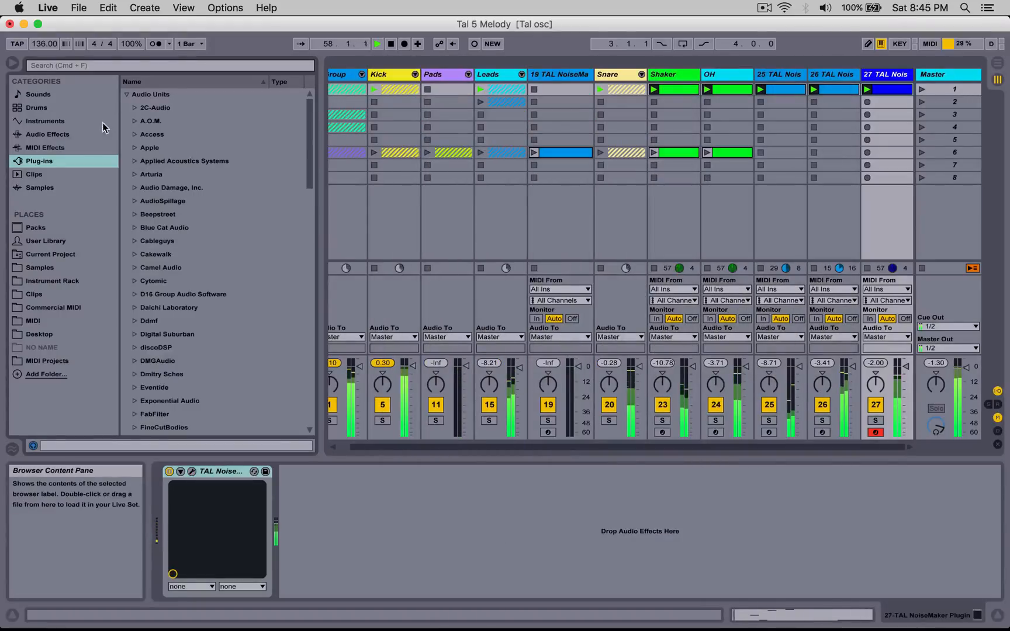
# Step: Add the Ping Pong Delay audio effect after track 27's synth and set its dry/wet to 43%
pyautogui.scroll(-20, 160, 236)
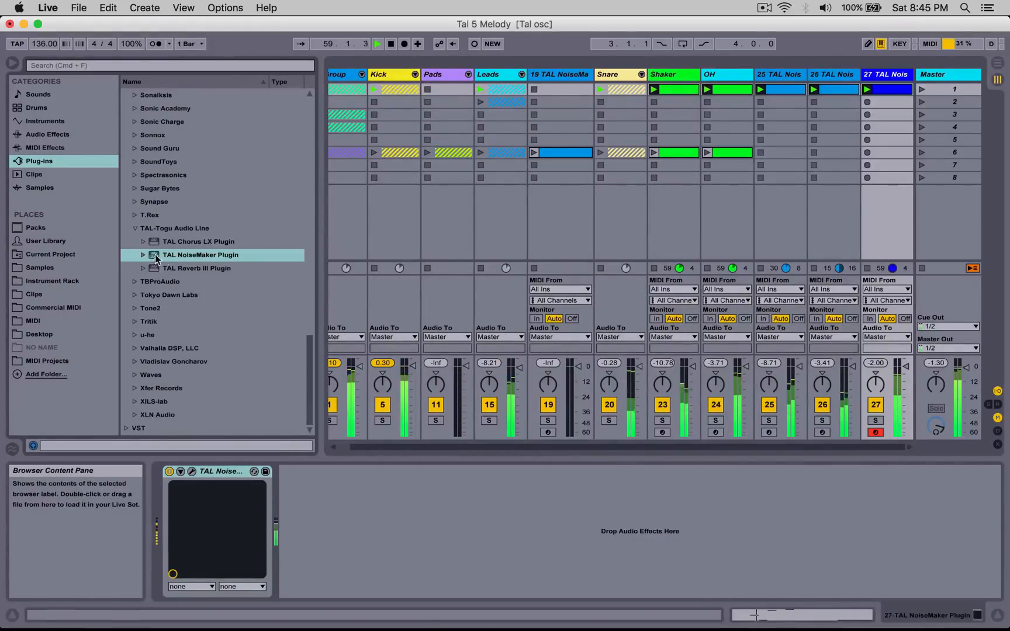
pyautogui.click(36, 135)
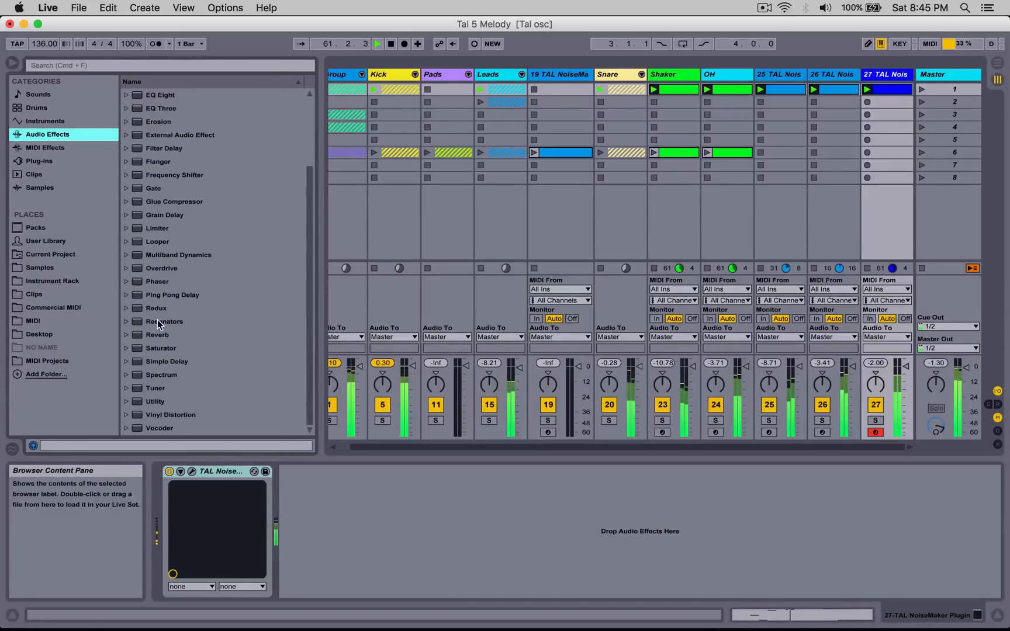
pyautogui.moveTo(159, 297); pyautogui.dragTo(336, 497)
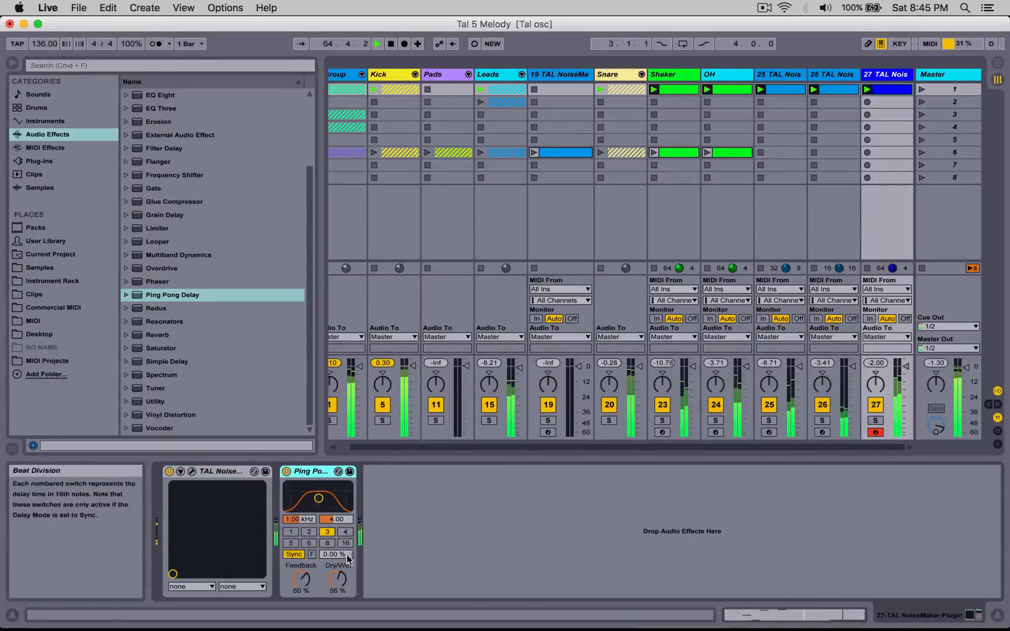
pyautogui.moveTo(338, 578); pyautogui.dragTo(337, 585)
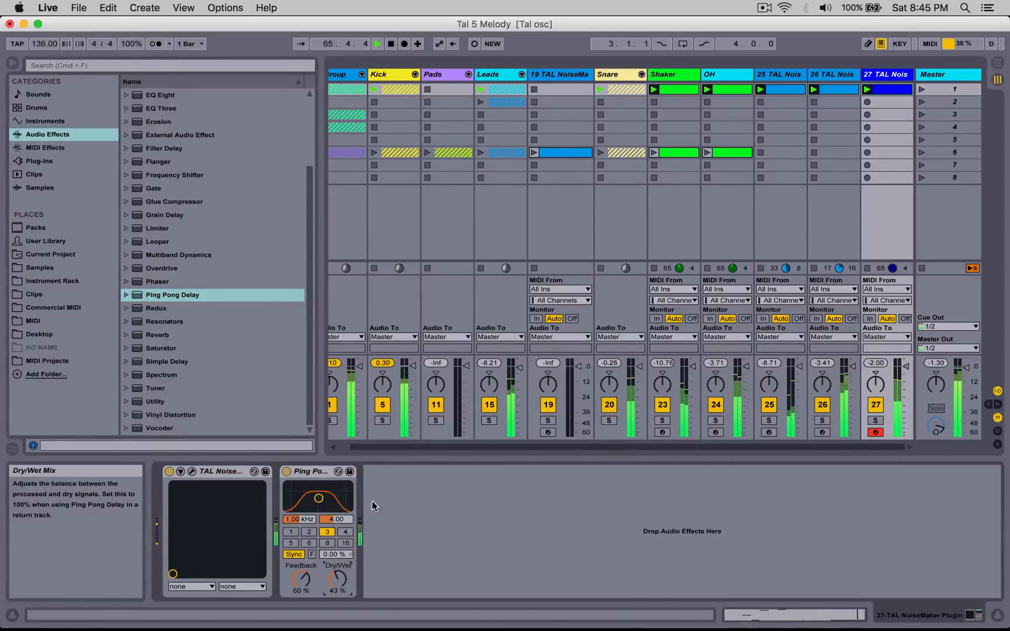
pyautogui.moveTo(338, 579); pyautogui.dragTo(337, 582)
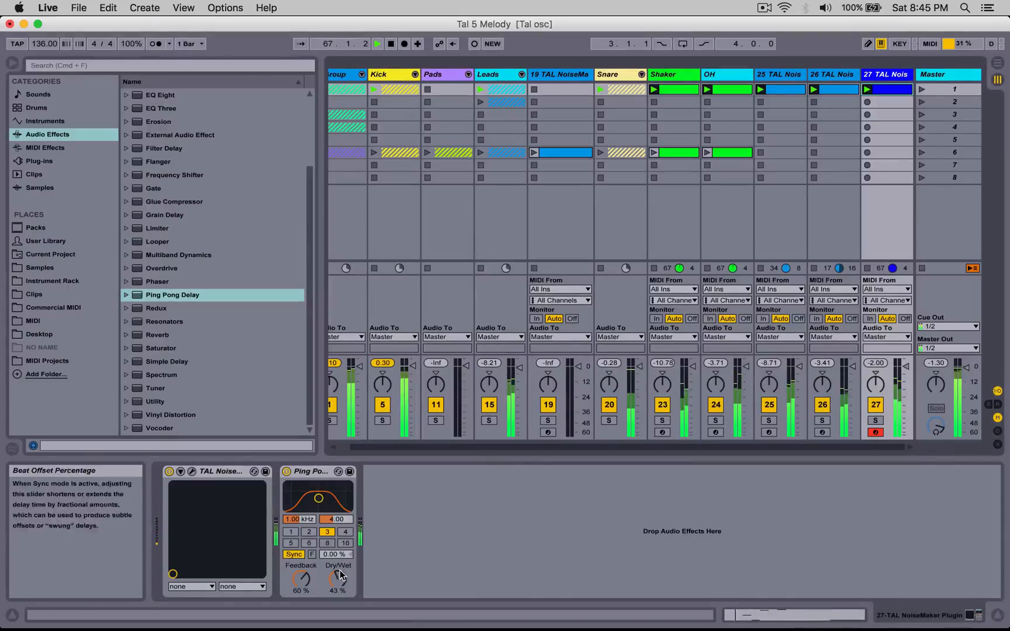
# Step: Duplicate the loop of track 27's clip to two bars and add a D#4 note from 2.3.3 to 2.4
pyautogui.doubleClick(879, 95)
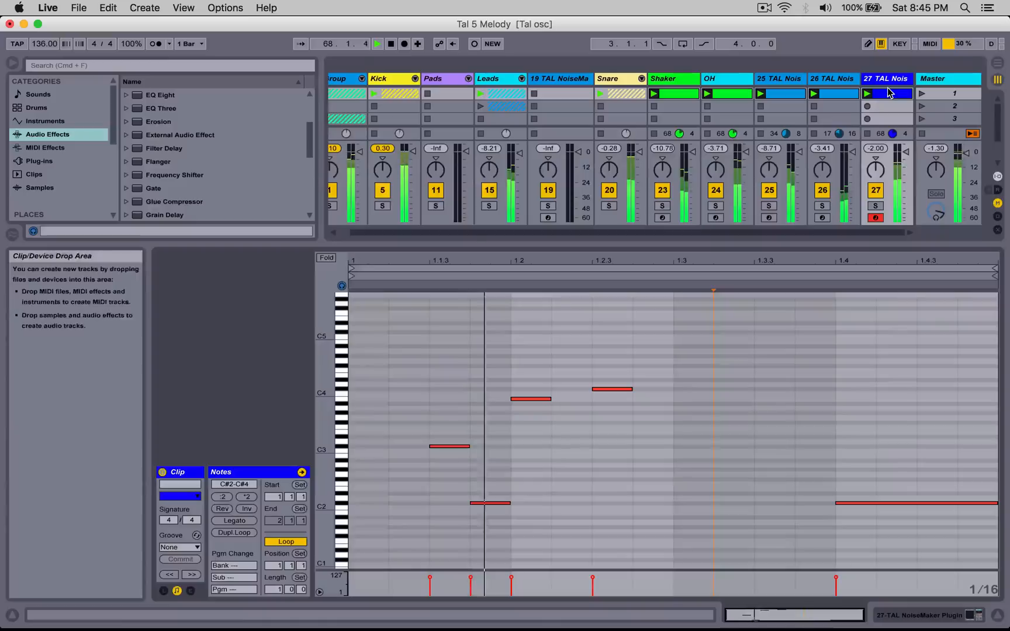
pyautogui.click(235, 532)
pyautogui.click(735, 380)
pyautogui.doubleClick(883, 381)
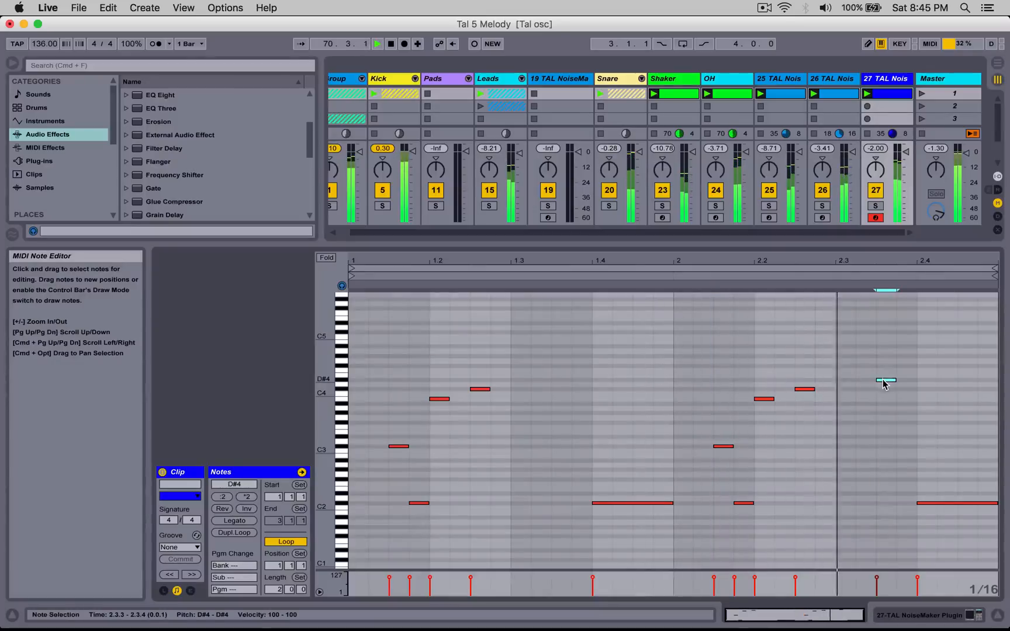
pyautogui.moveTo(895, 382); pyautogui.dragTo(916, 381)
pyautogui.click(886, 408)
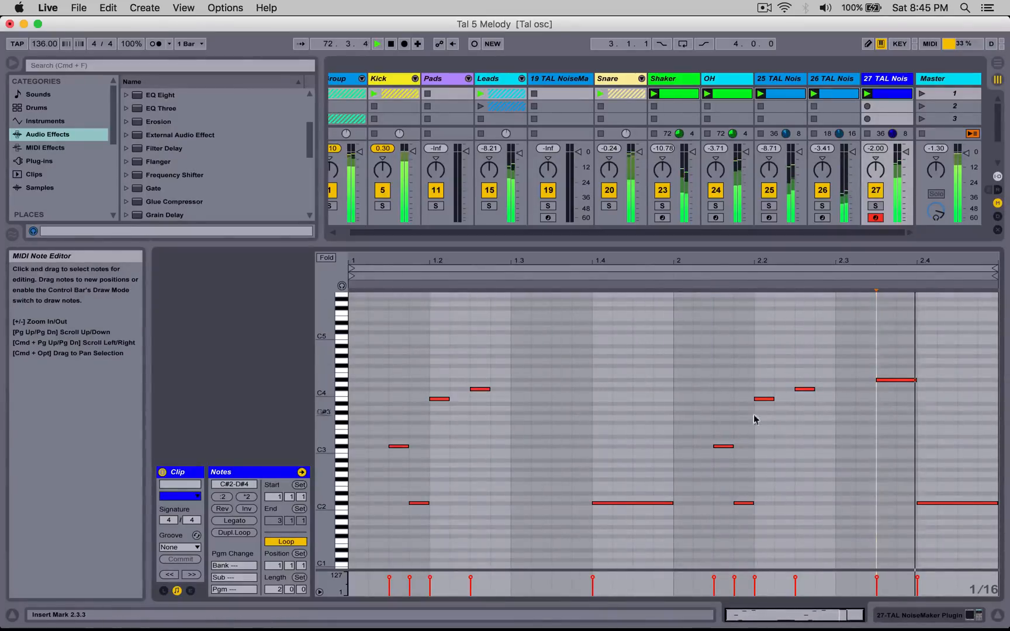
# Step: Try the added note at 2.3.2 on F#4, G#4 and D#4 in track 27's clip
pyautogui.moveTo(885, 381); pyautogui.dragTo(867, 366)
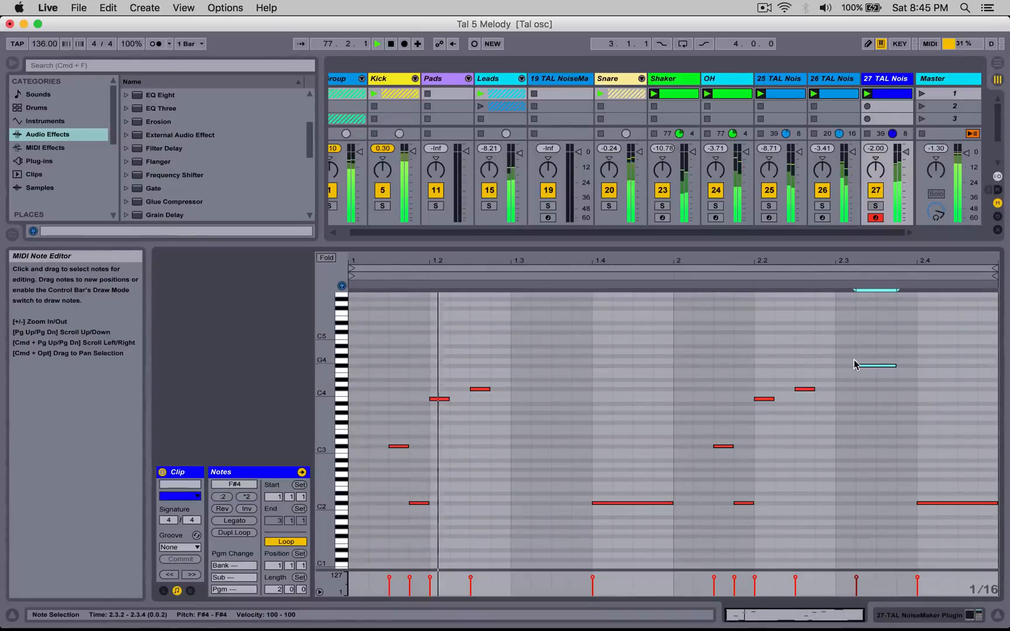
pyautogui.press('Up')
pyautogui.press('Up')
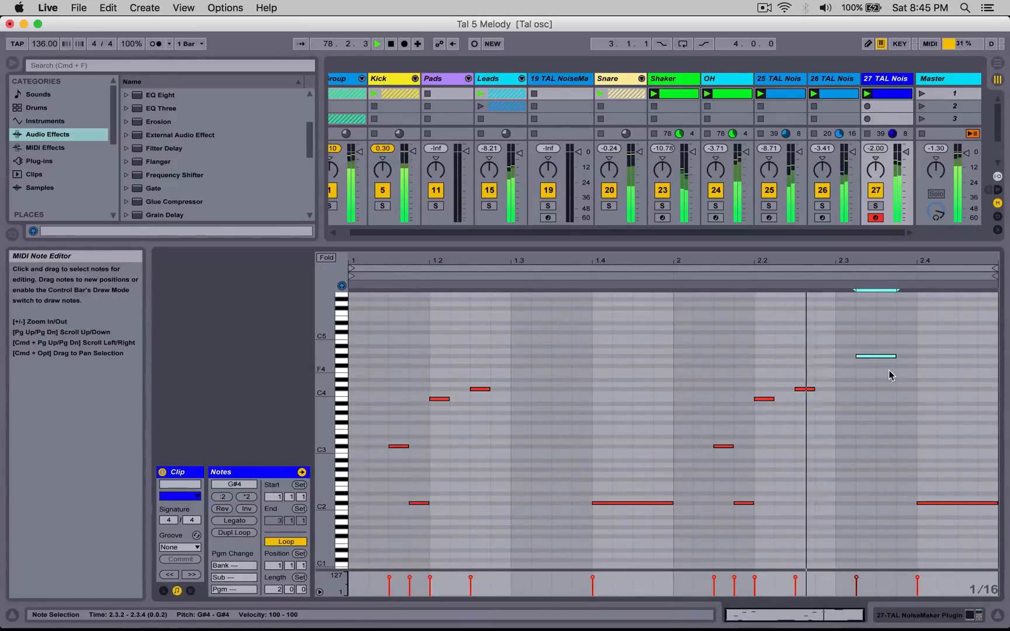
pyautogui.moveTo(886, 356); pyautogui.dragTo(884, 381)
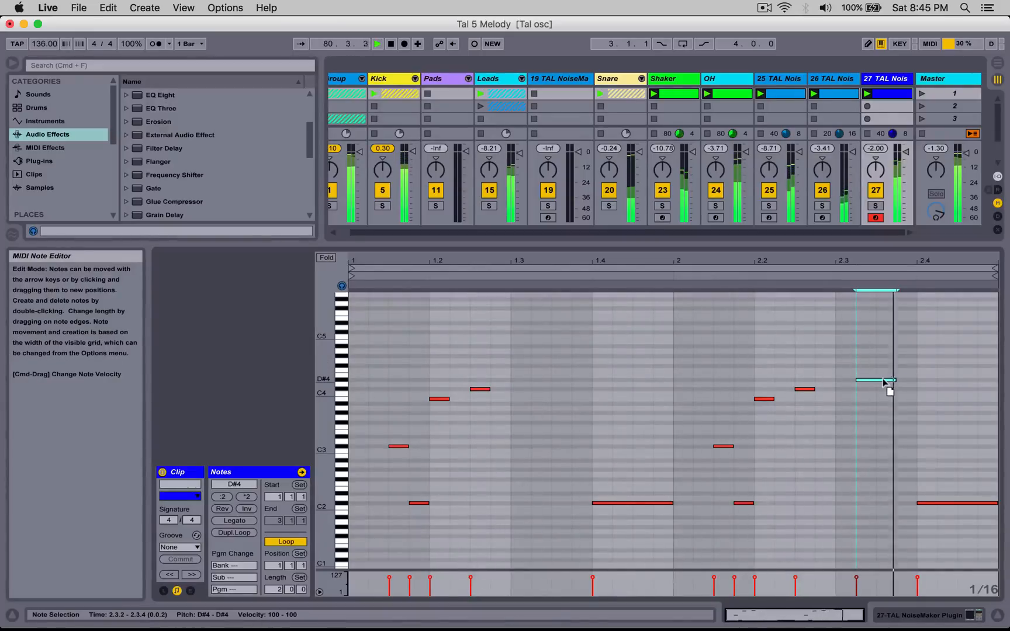
# Step: Delete the added note near 2.3.2 from track 27's clip
pyautogui.moveTo(893, 381); pyautogui.dragTo(914, 441)
pyautogui.press('Delete')
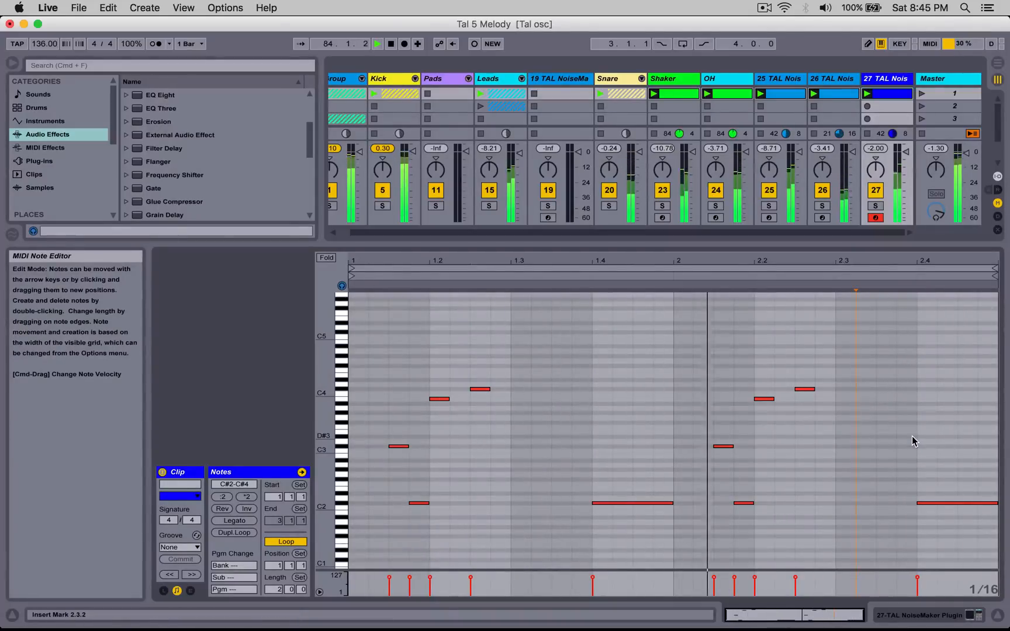
# Step: Show track 27's devices, adjust the filter cutoff in the TAL NoiseMaker window, and close the window
pyautogui.hotkey('shift', 'Tab')
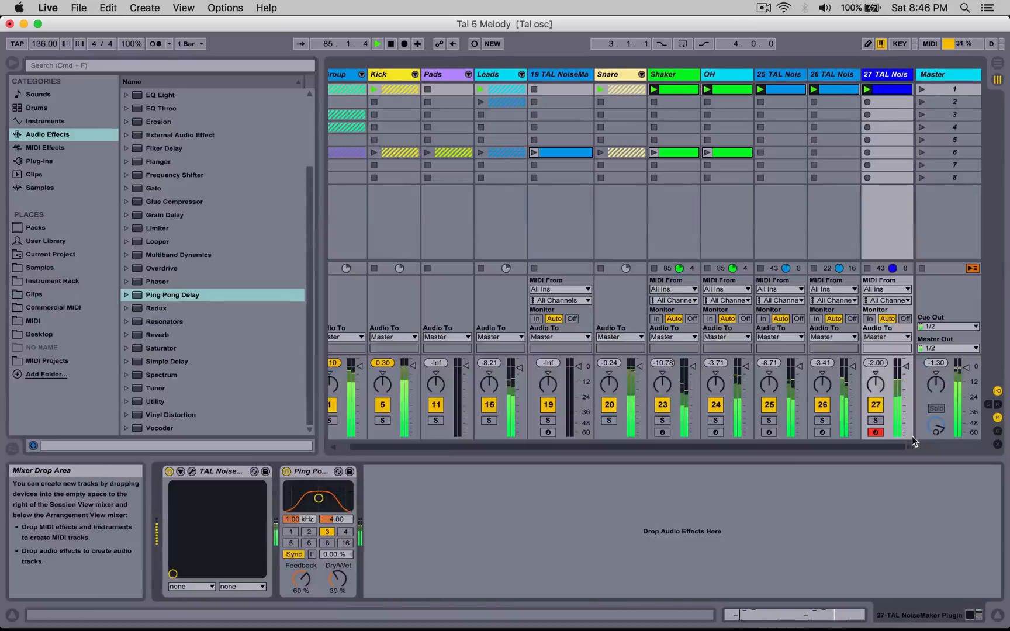
pyautogui.click(210, 473)
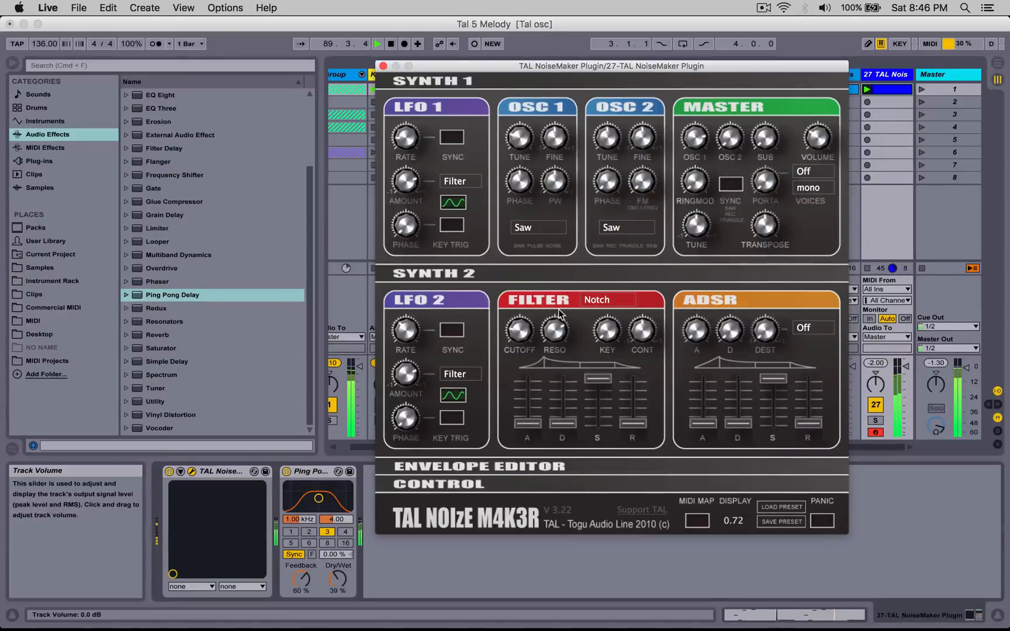
pyautogui.click(522, 330)
pyautogui.click(383, 66)
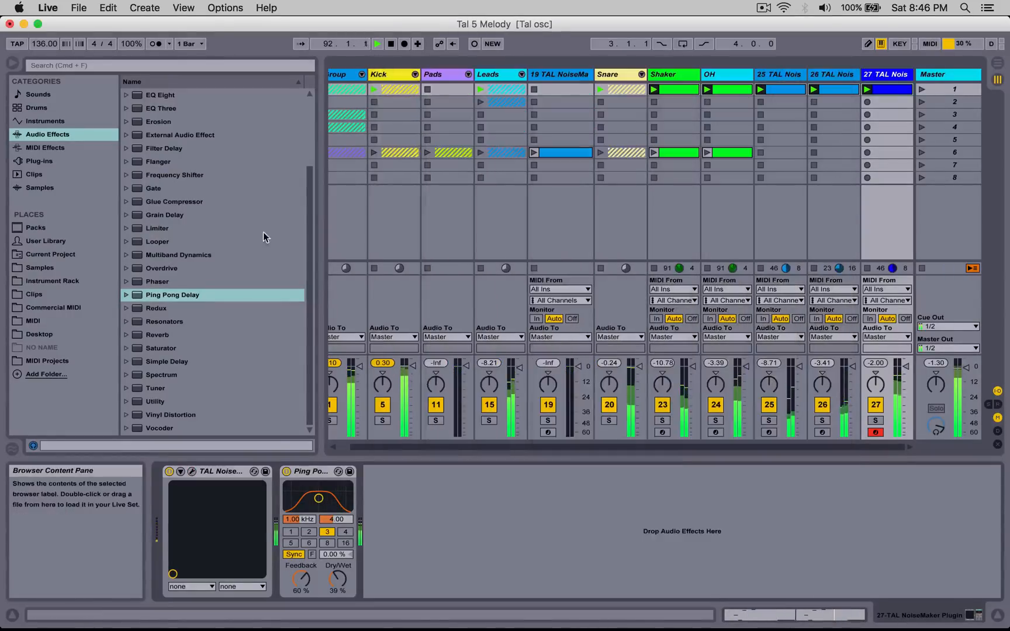
# Step: Insert EQ Eight between track 27's synth and Ping Pong Delay and set band 1 to a low cut at 130 Hz
pyautogui.click(157, 96)
pyautogui.moveTo(266, 458); pyautogui.dragTo(273, 491)
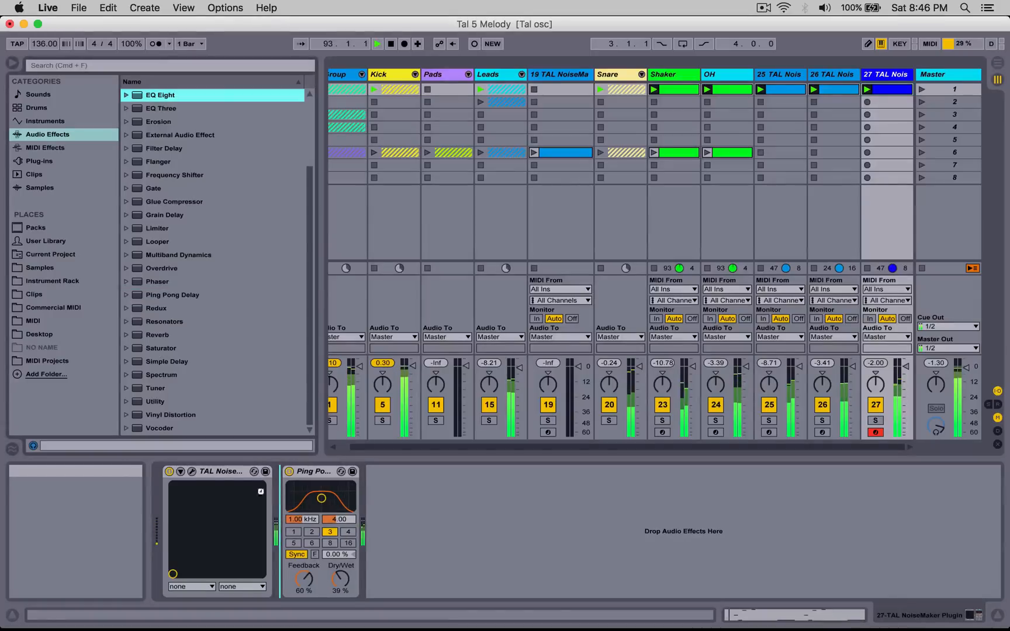
pyautogui.moveTo(196, 473); pyautogui.dragTo(193, 474)
pyautogui.click(192, 472)
pyautogui.click(193, 472)
pyautogui.click(330, 580)
pyautogui.click(328, 497)
pyautogui.moveTo(297, 496); pyautogui.dragTo(297, 465)
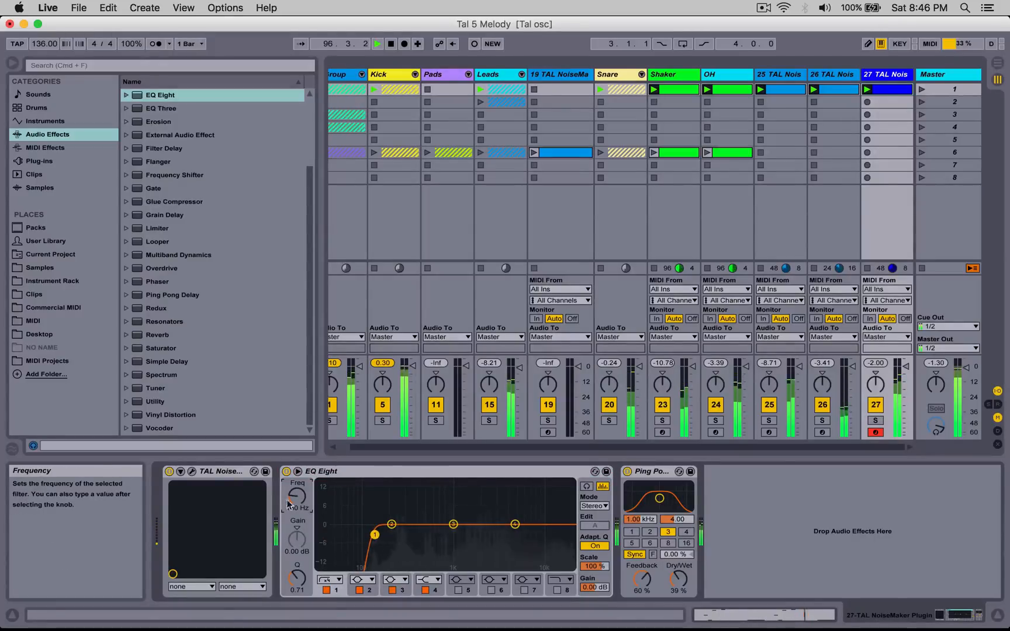
# Step: In track 27's synth, set the master HP to 0.40 and oscillator 2's fine tuning to about -0.232
pyautogui.click(193, 472)
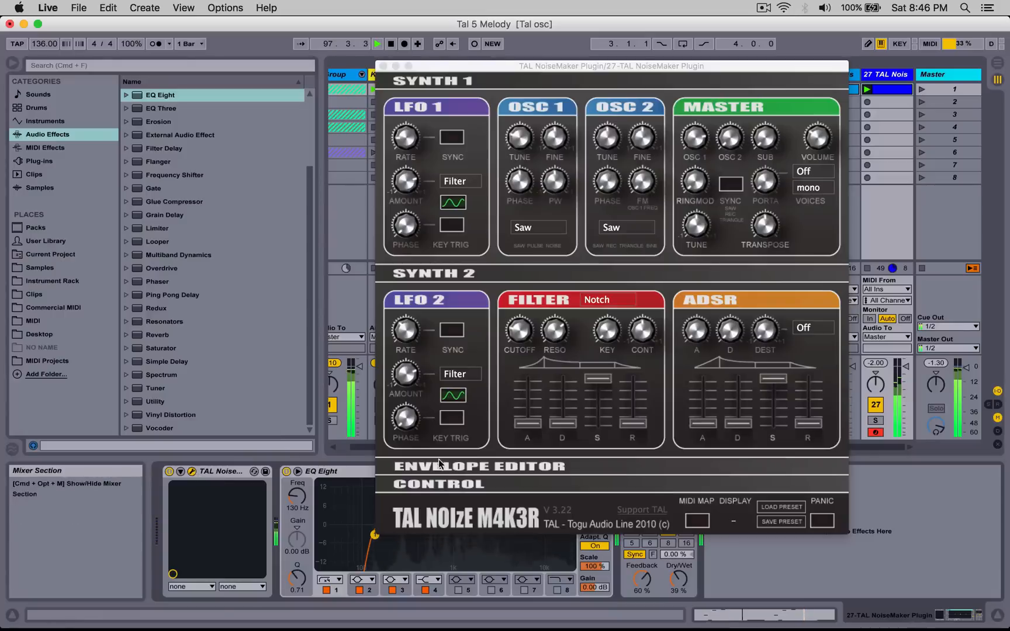
pyautogui.click(502, 482)
pyautogui.moveTo(639, 362); pyautogui.dragTo(635, 370)
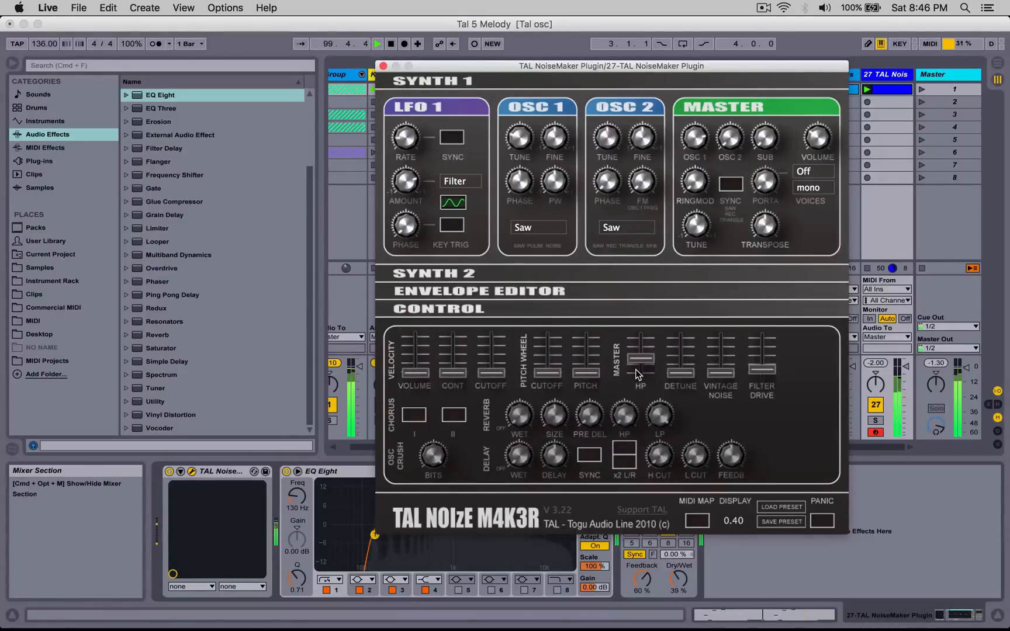
pyautogui.moveTo(680, 373)
pyautogui.mouseDown()
pyautogui.moveTo(677, 229)
pyautogui.moveTo(670, 395)
pyautogui.moveTo(678, 387)
pyautogui.mouseUp()
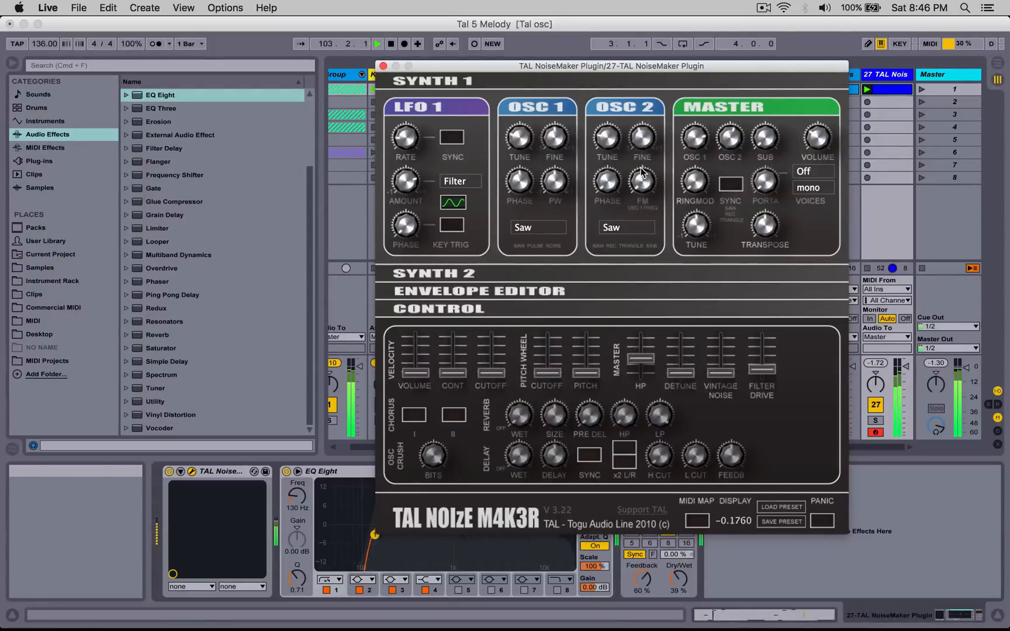
pyautogui.moveTo(643, 133); pyautogui.dragTo(644, 131)
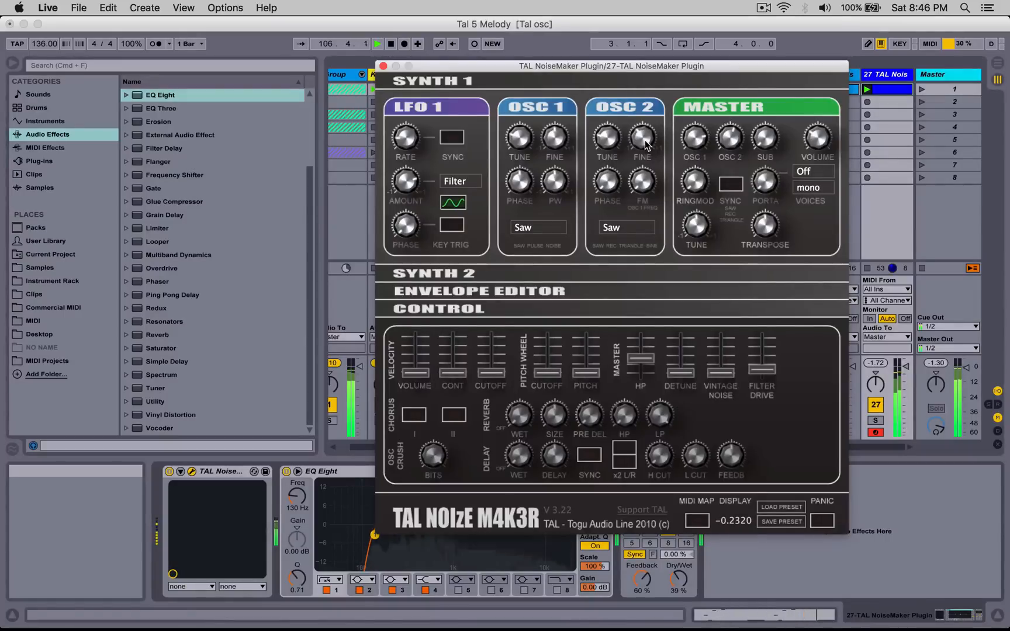
# Step: Raise the decay slightly in the ADSR section of track 27's synth and close the synth window
pyautogui.click(470, 275)
pyautogui.moveTo(765, 513); pyautogui.dragTo(763, 413)
pyautogui.moveTo(770, 353); pyautogui.dragTo(771, 321)
pyautogui.moveTo(775, 269); pyautogui.dragTo(783, 244)
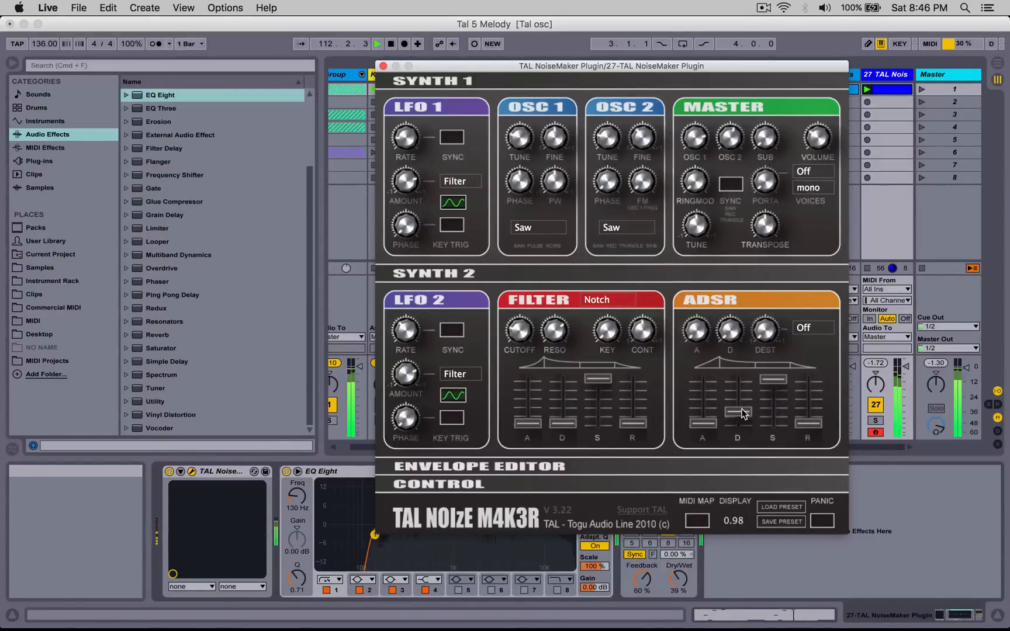
pyautogui.click(383, 65)
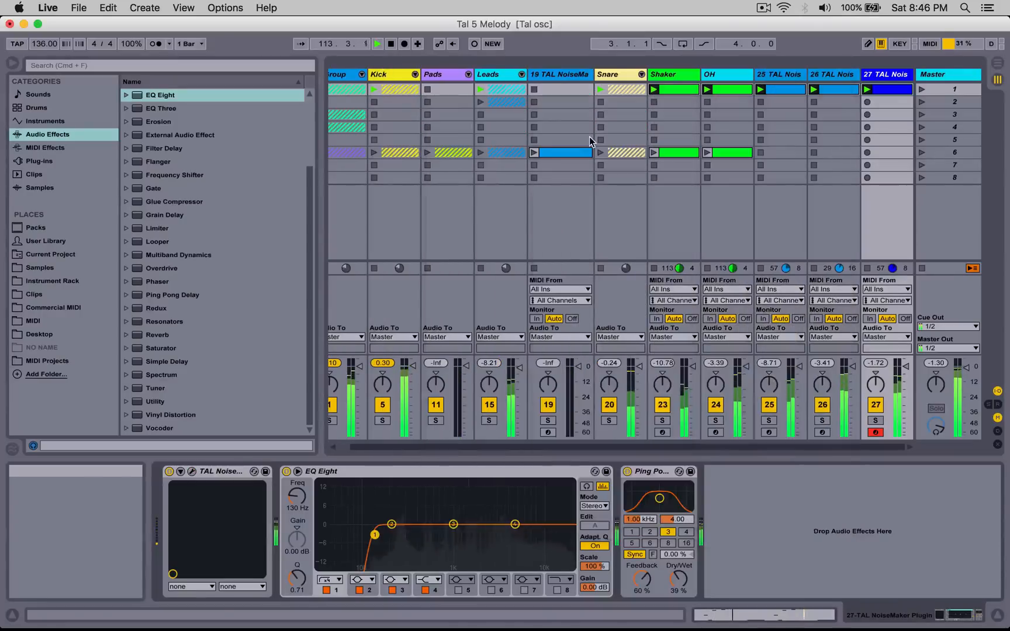
# Step: Copy the SquareLFO and High Strings clips of the Pads group from scene 6 to scene 1, launch them, and fold the group again
pyautogui.click(468, 75)
pyautogui.click(549, 153)
pyautogui.moveTo(548, 153); pyautogui.dragTo(554, 89)
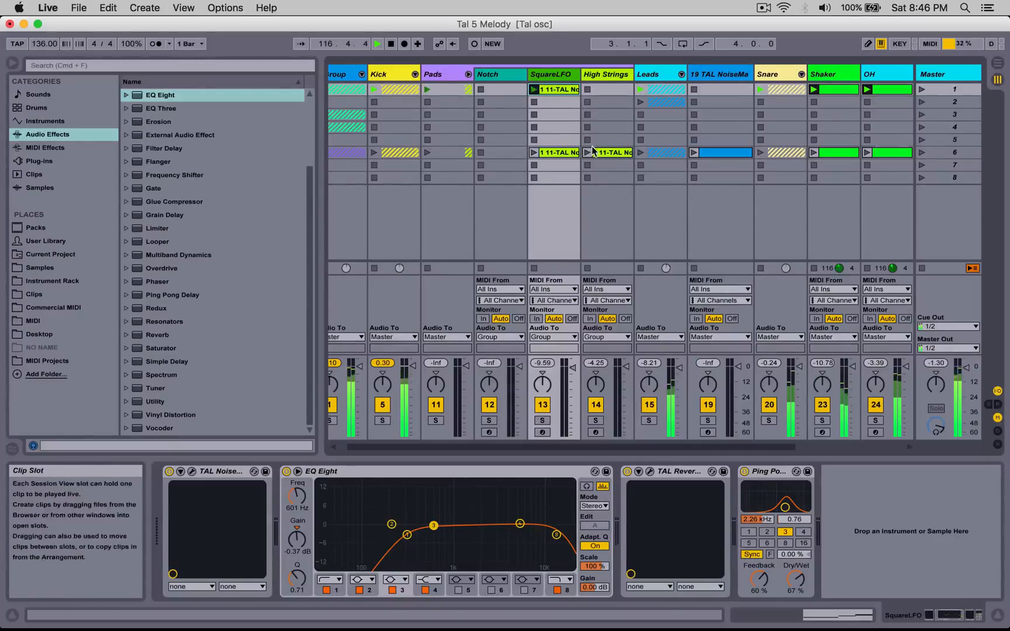
pyautogui.moveTo(594, 149); pyautogui.dragTo(592, 91)
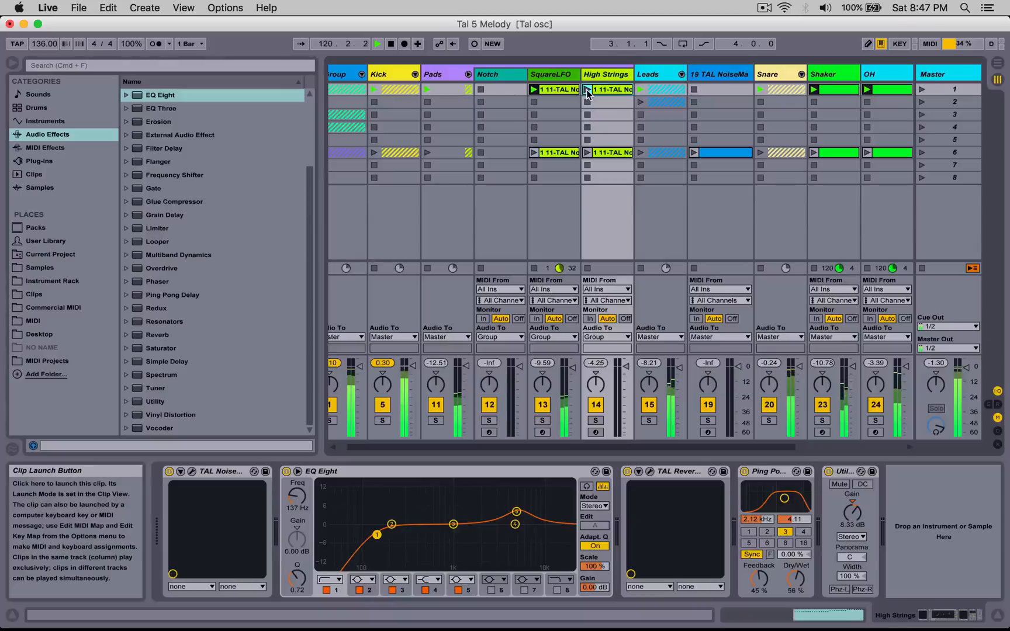
pyautogui.click(587, 90)
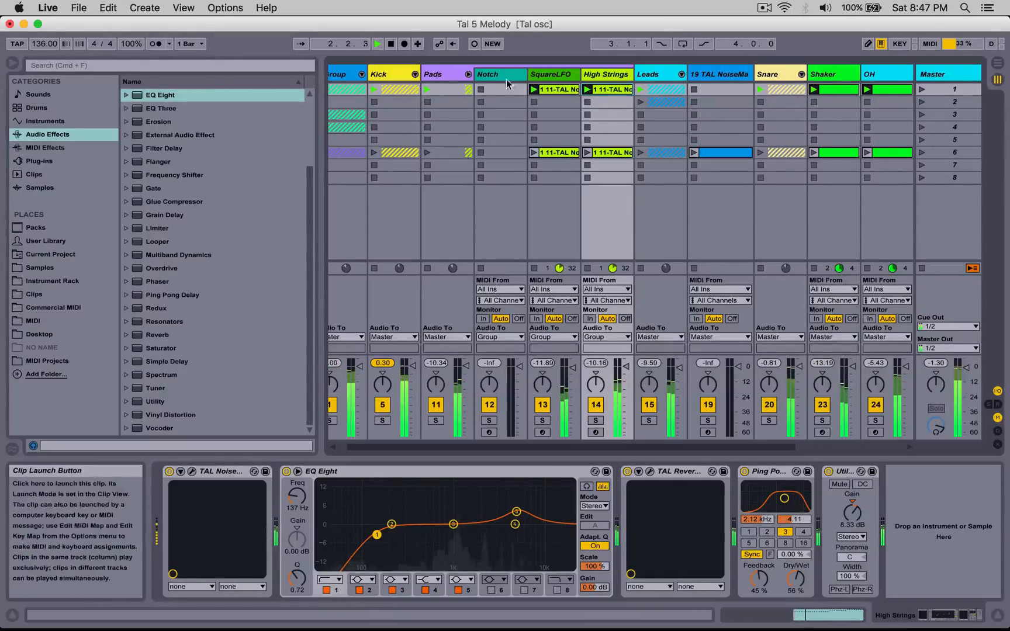
pyautogui.click(468, 75)
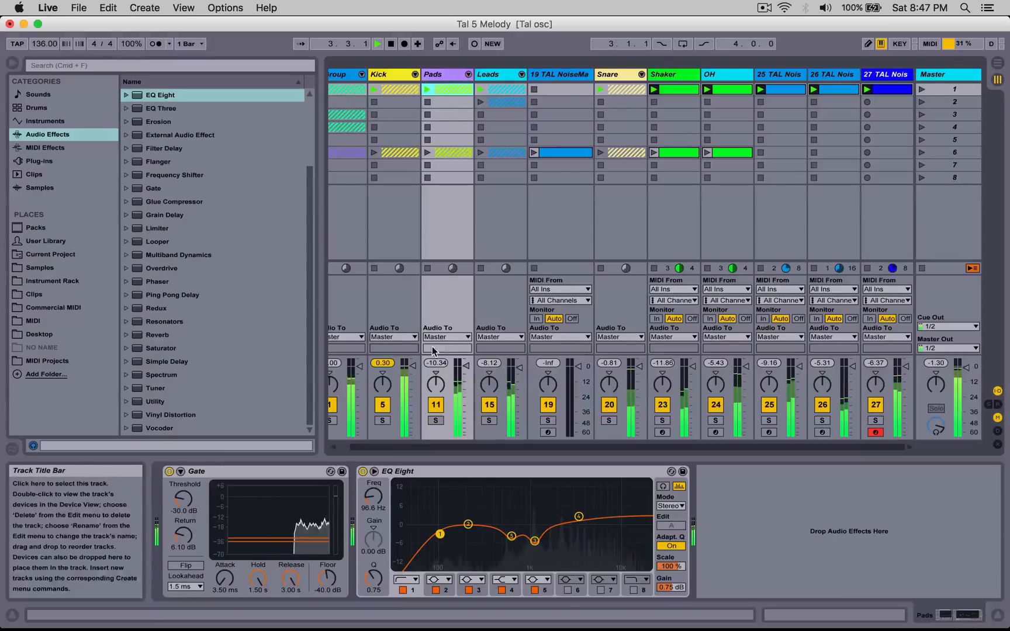
# Step: Raise the Pads group's volume to 2.0 dB and add an Auto Filter after its EQ Eight
pyautogui.moveTo(462, 368); pyautogui.dragTo(462, 366)
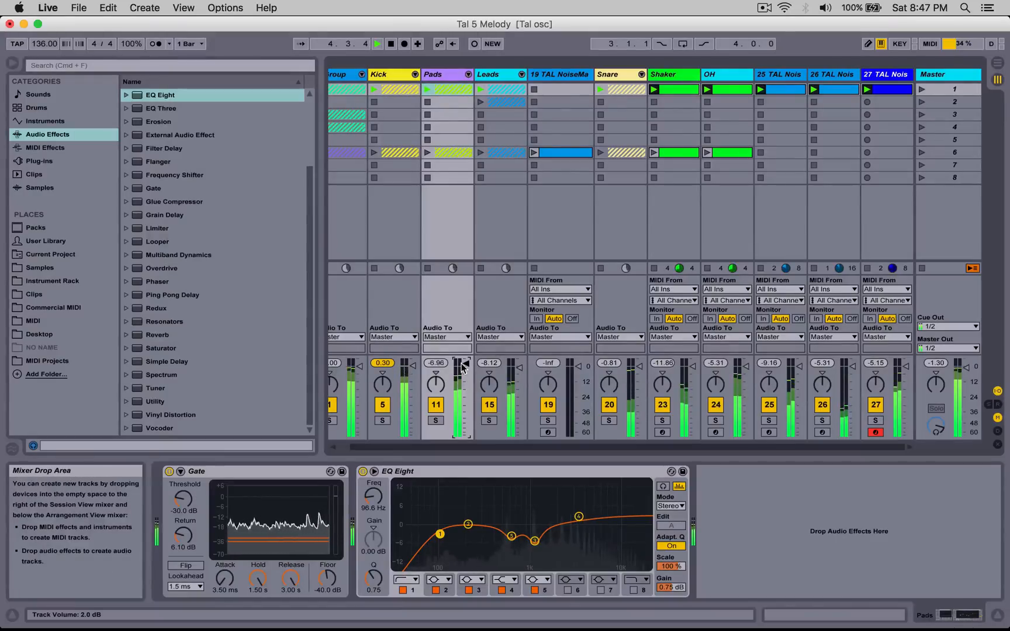
pyautogui.click(440, 74)
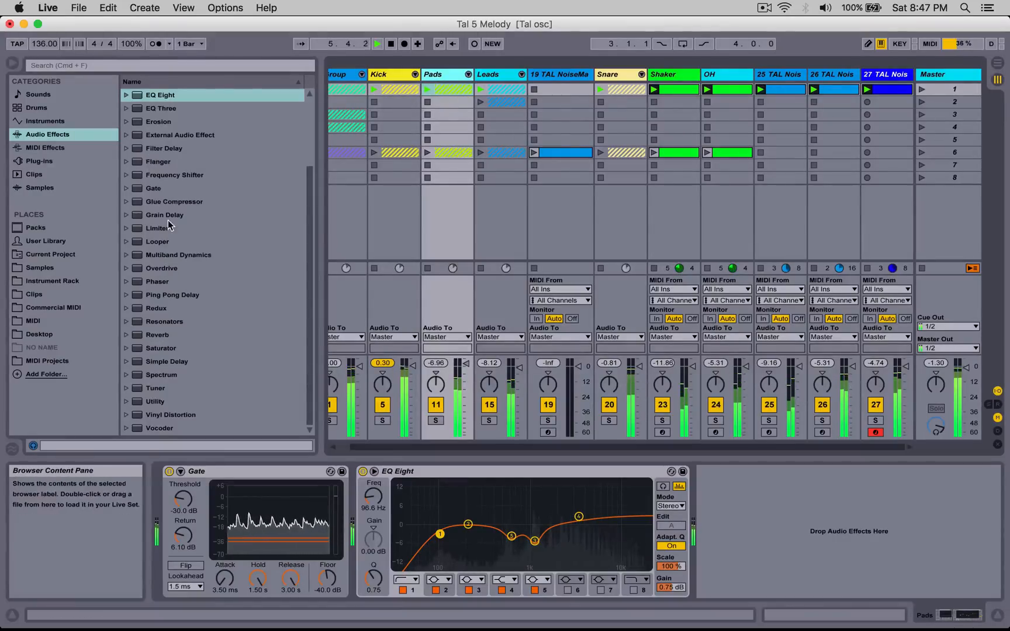
pyautogui.scroll(3, 149, 260)
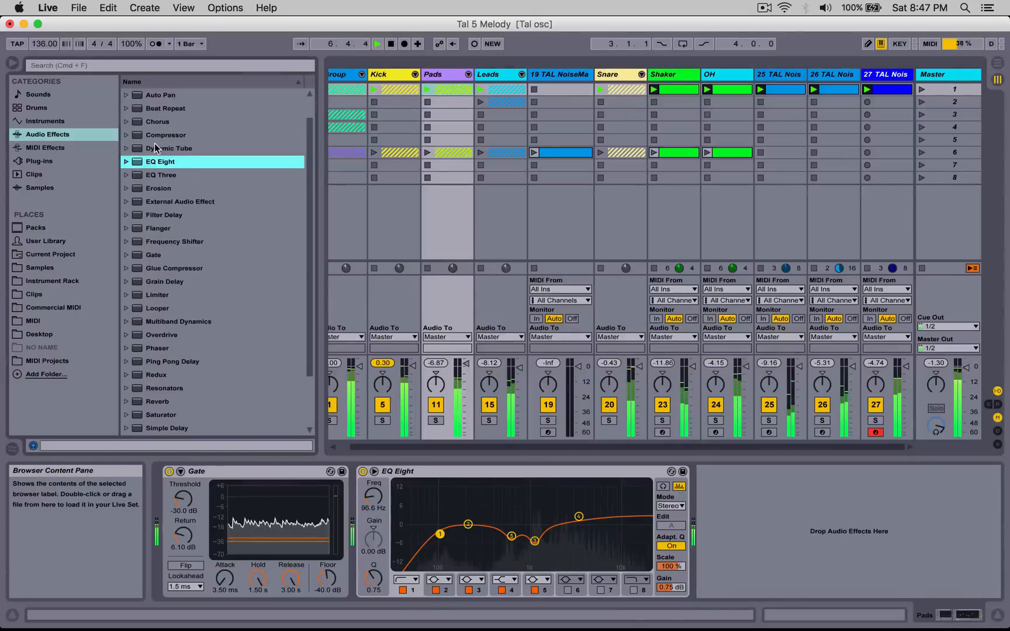
pyautogui.scroll(2, 158, 253)
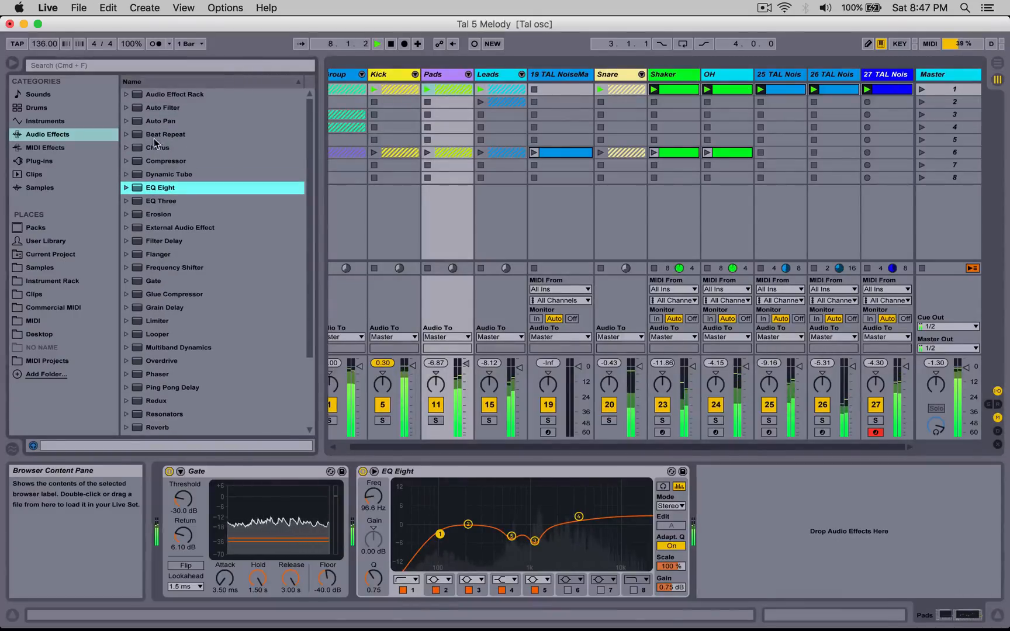
pyautogui.moveTo(157, 112); pyautogui.dragTo(457, 82)
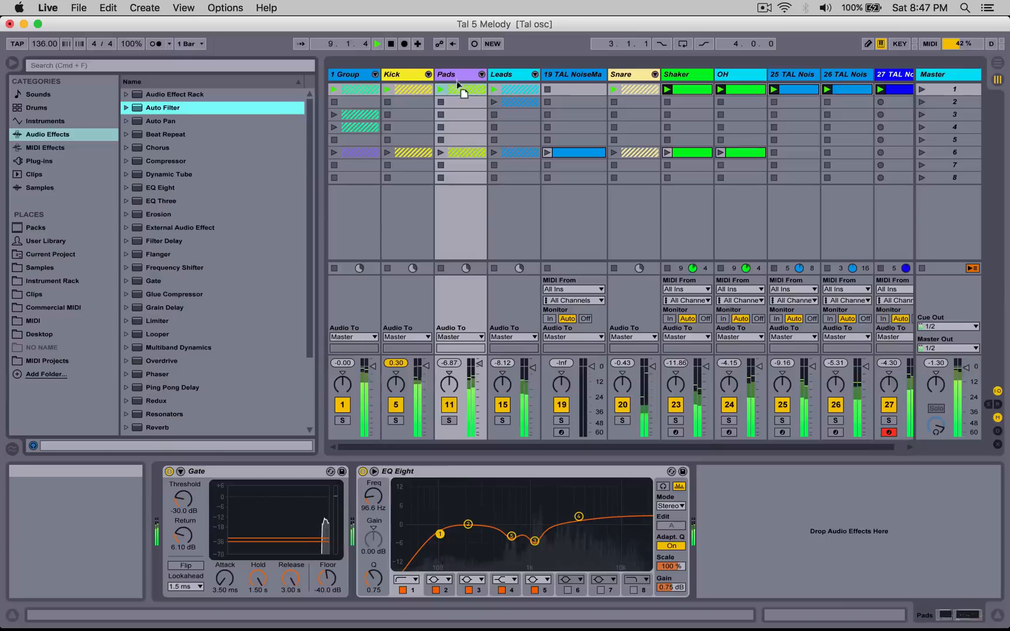
pyautogui.moveTo(686, 459); pyautogui.dragTo(738, 520)
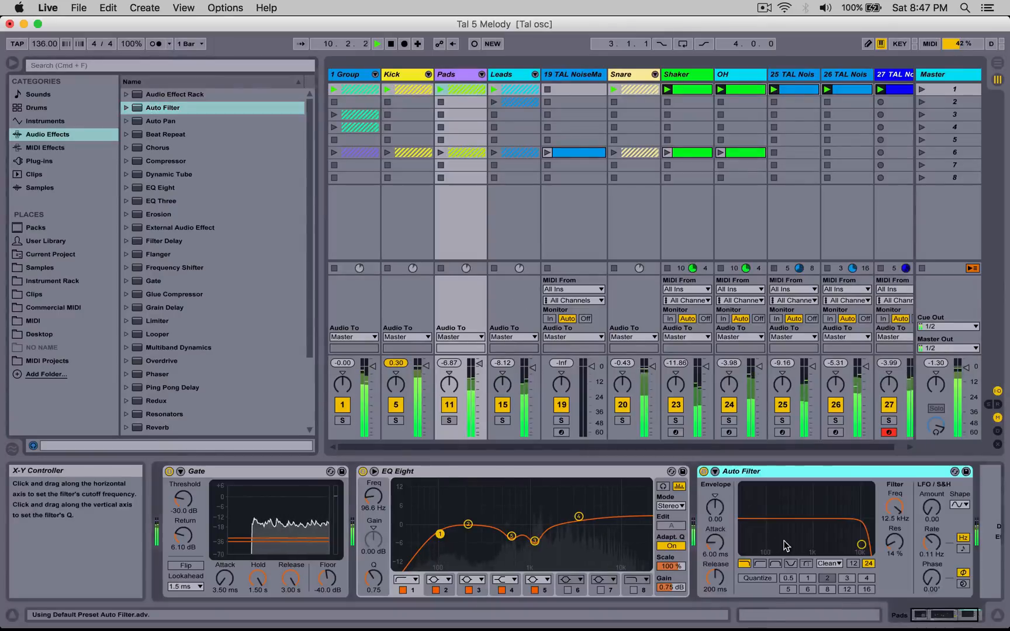
# Step: Set the Pads Auto Filter to a cutoff of about 5.62 kHz, 25% resonance and a 12 dB slope
pyautogui.moveTo(895, 542); pyautogui.dragTo(894, 538)
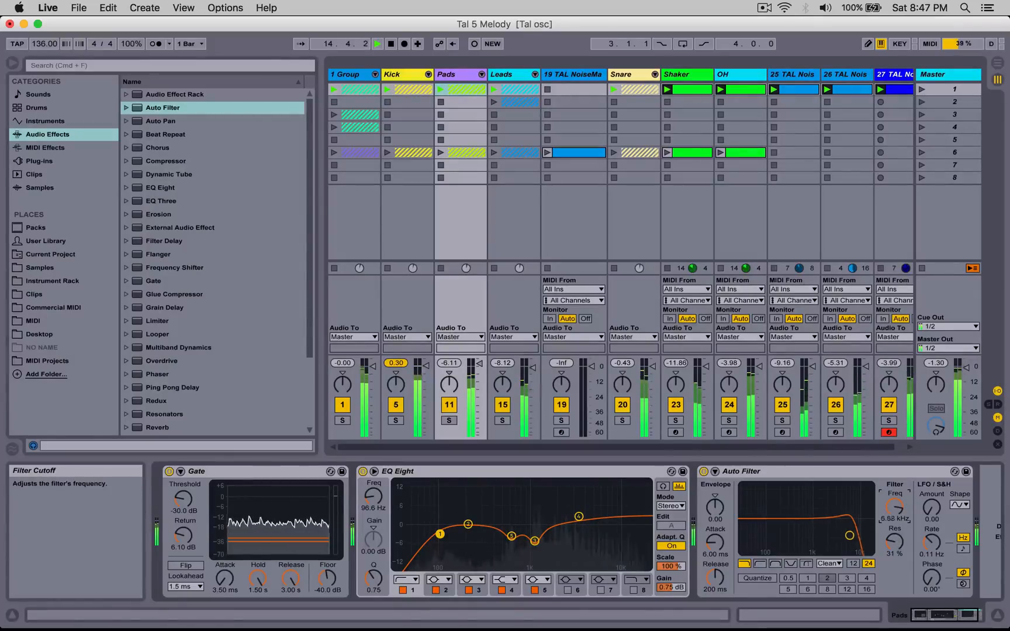
pyautogui.moveTo(894, 542); pyautogui.dragTo(894, 545)
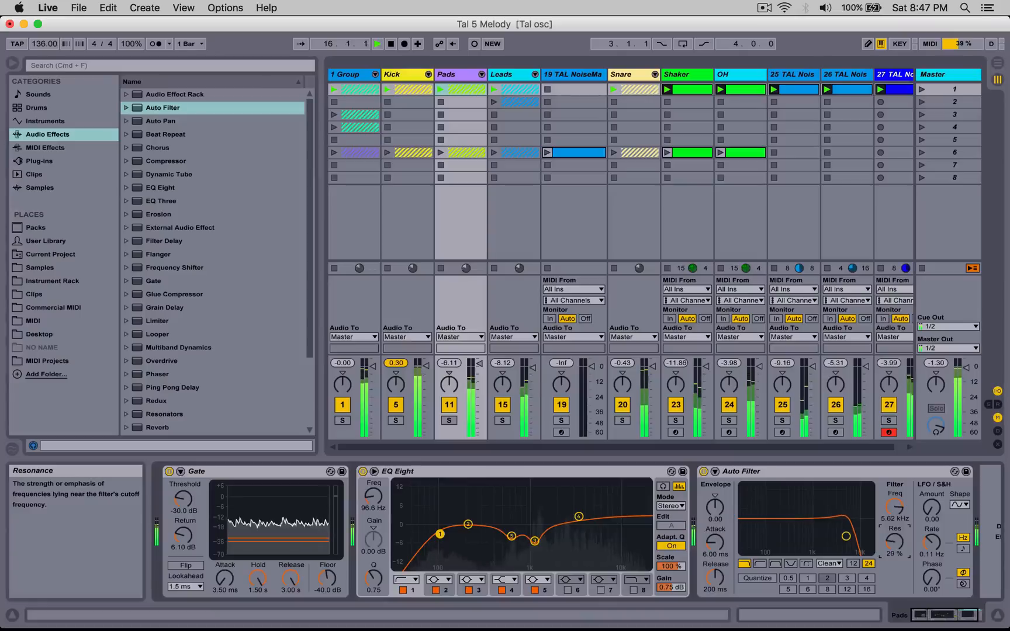
pyautogui.click(853, 564)
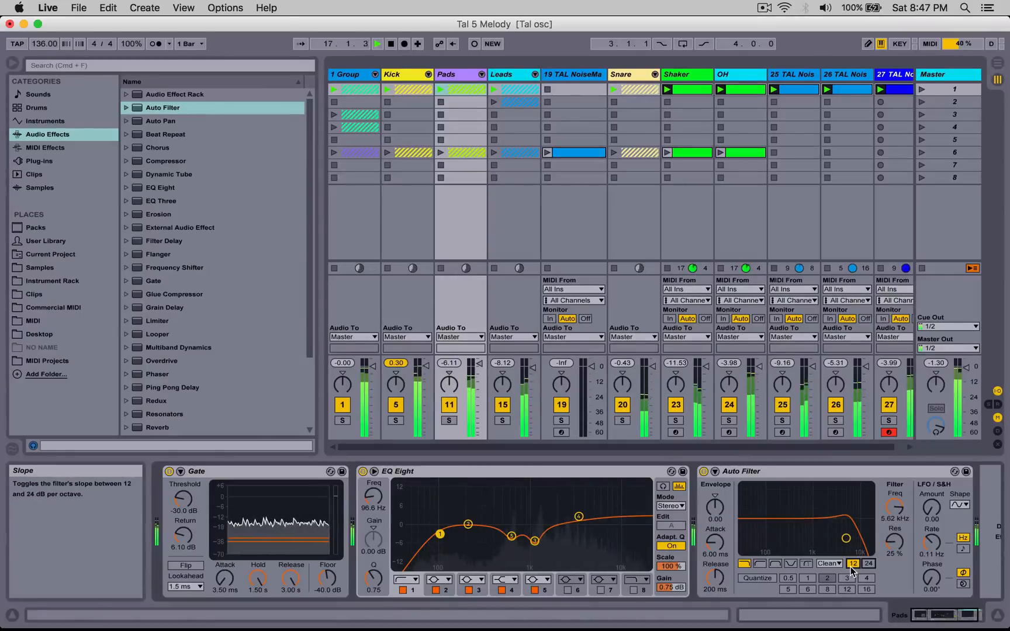
# Step: Collapse the Auto Filter, EQ Eight and Gate devices on the Pads group
pyautogui.doubleClick(830, 472)
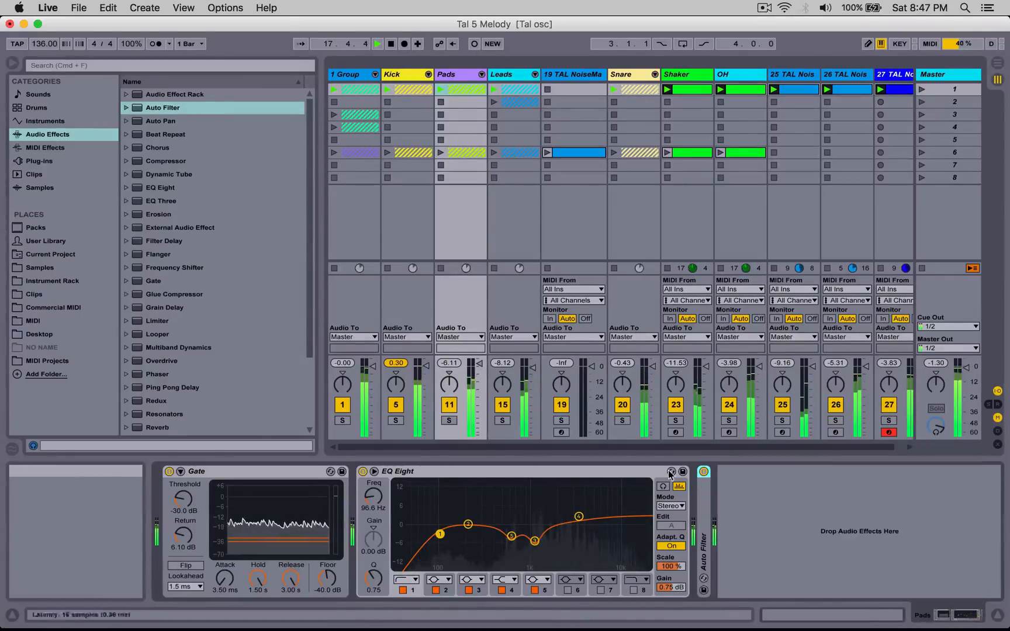
pyautogui.doubleClick(586, 472)
pyautogui.doubleClick(298, 472)
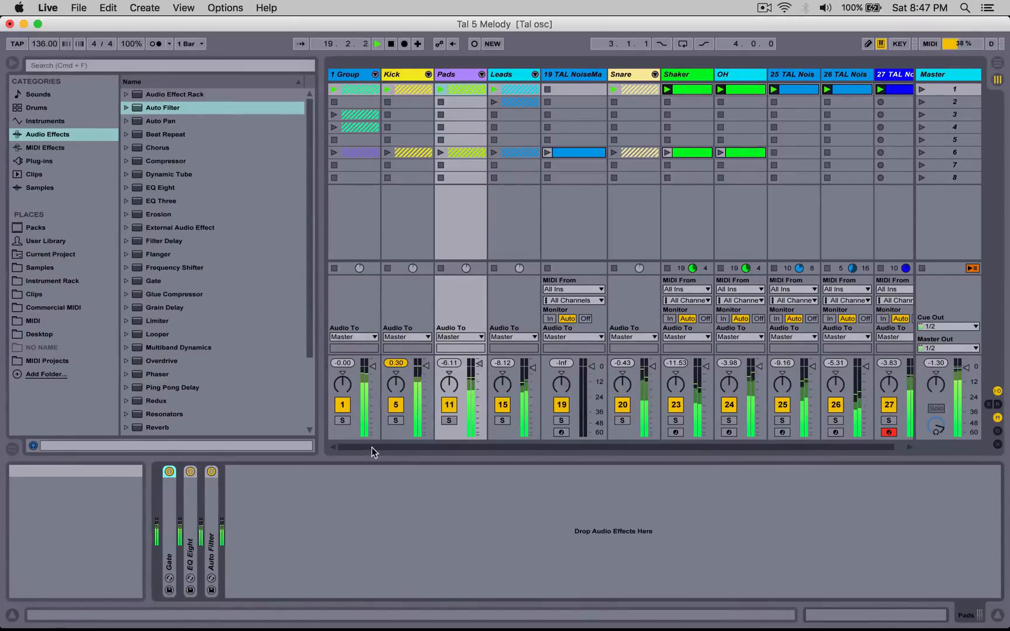
# Step: Insert Auto Pan between EQ Eight and Ping Pong Delay on track 27, with a tempo-synced 1/4 rate and about 57% amount
pyautogui.hscroll(2, 438, 448)
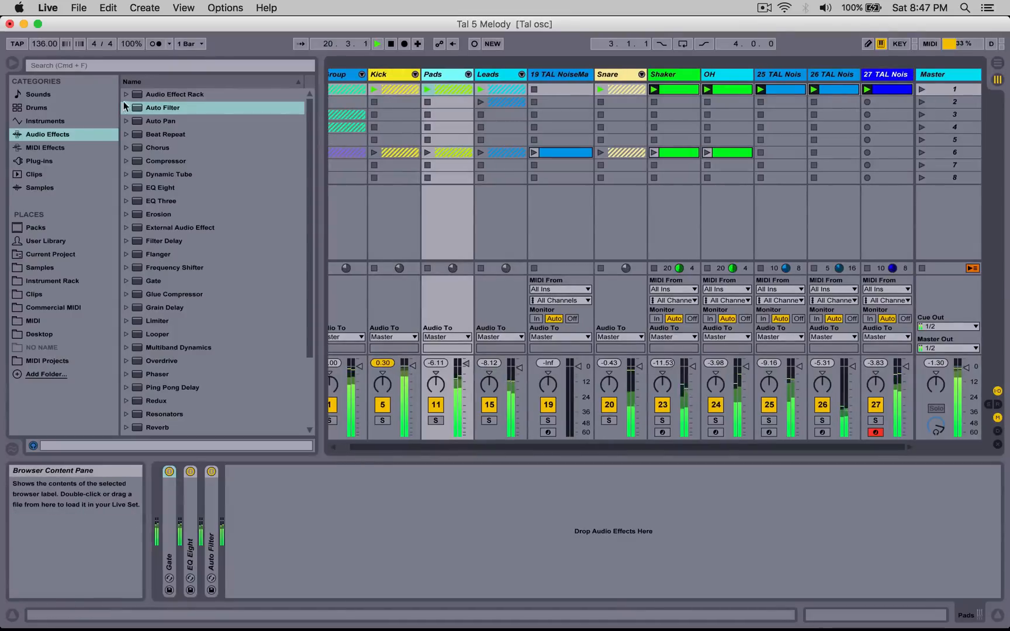
pyautogui.click(885, 75)
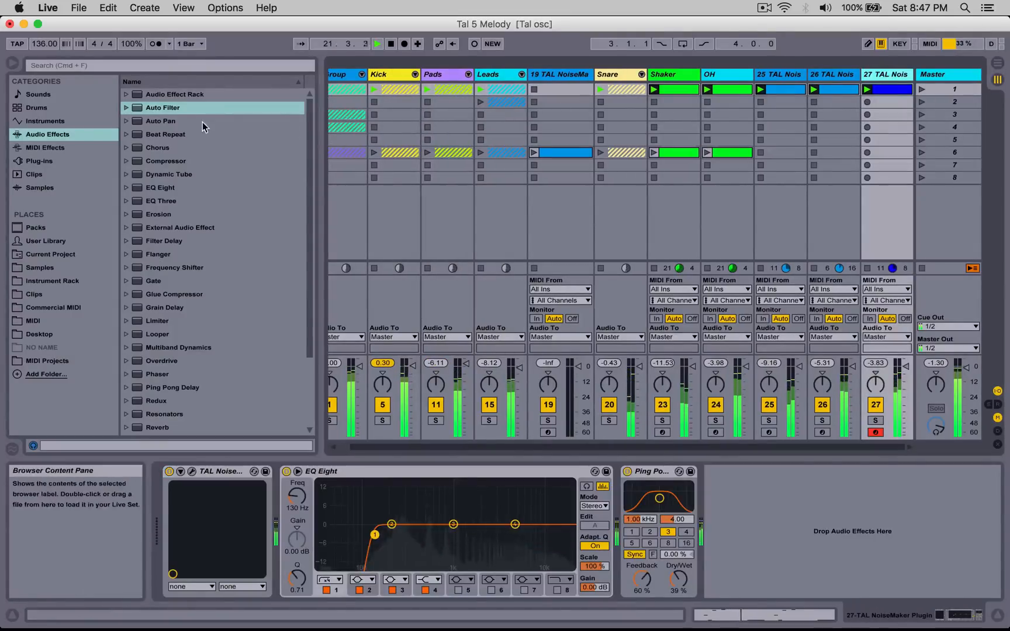
pyautogui.moveTo(164, 120); pyautogui.dragTo(640, 533)
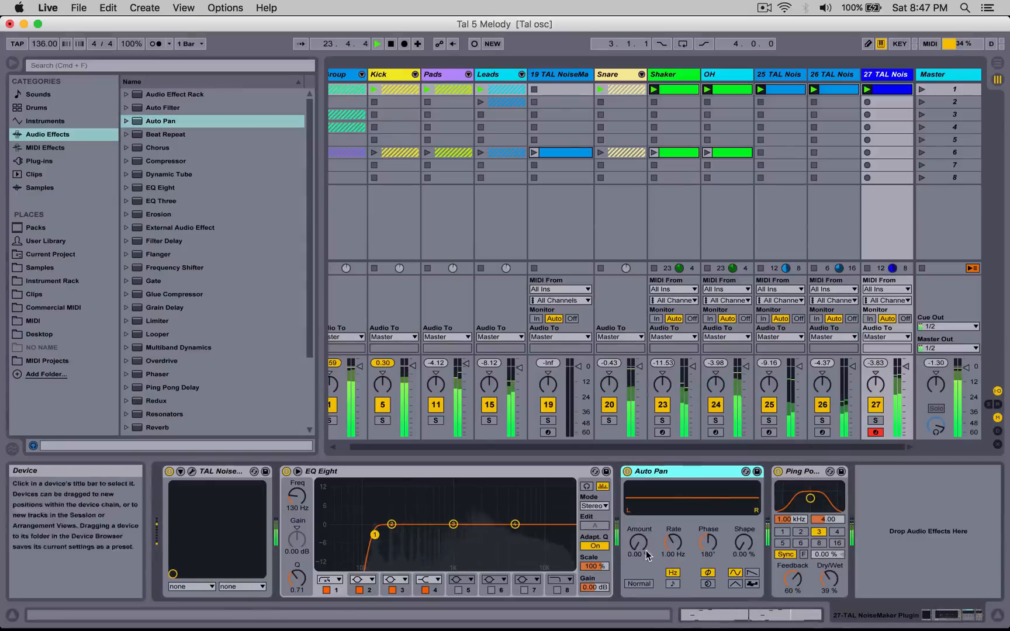
pyautogui.click(672, 582)
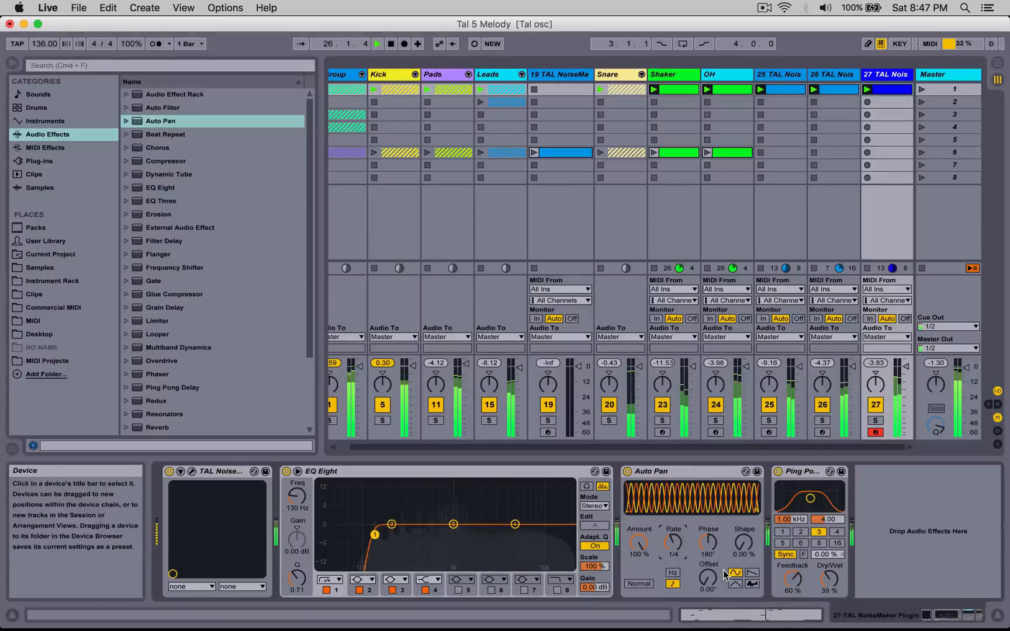
pyautogui.moveTo(643, 547); pyautogui.dragTo(647, 548)
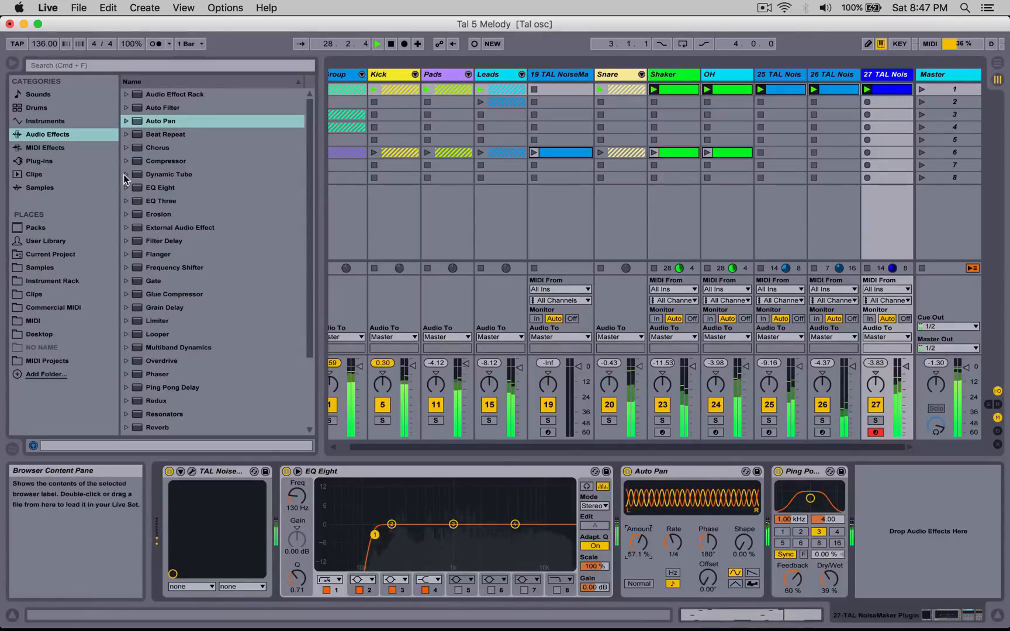
# Step: Search the plug-ins for "kla" and place Klanghelm DC1A2 between EQ Eight and Auto Pan on track 27
pyautogui.click(107, 65)
pyautogui.write('kla')
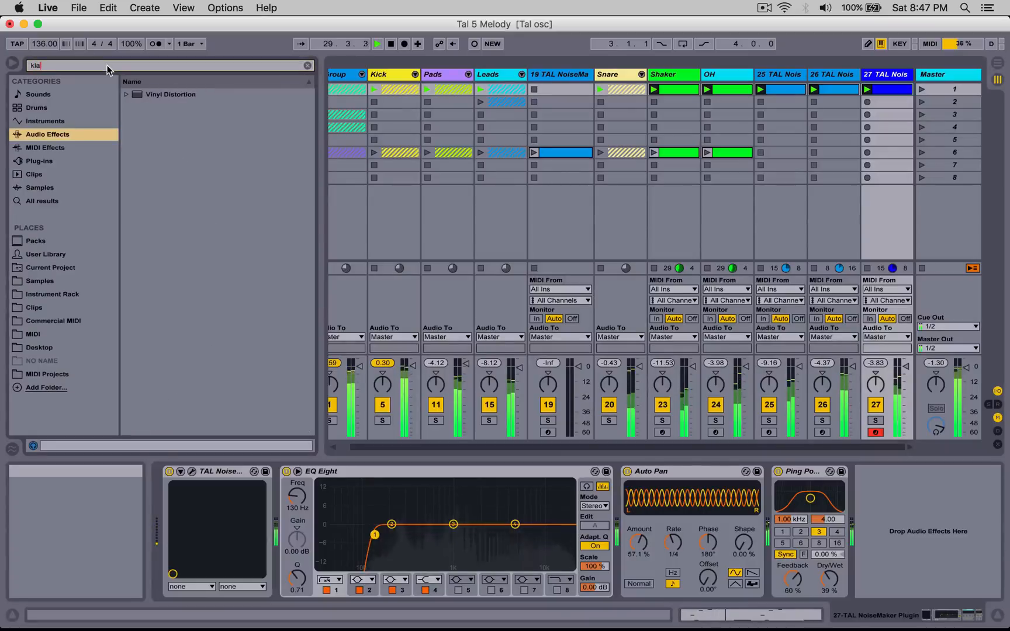
pyautogui.click(50, 162)
pyautogui.moveTo(167, 136); pyautogui.dragTo(278, 522)
pyautogui.moveTo(305, 465); pyautogui.dragTo(304, 470)
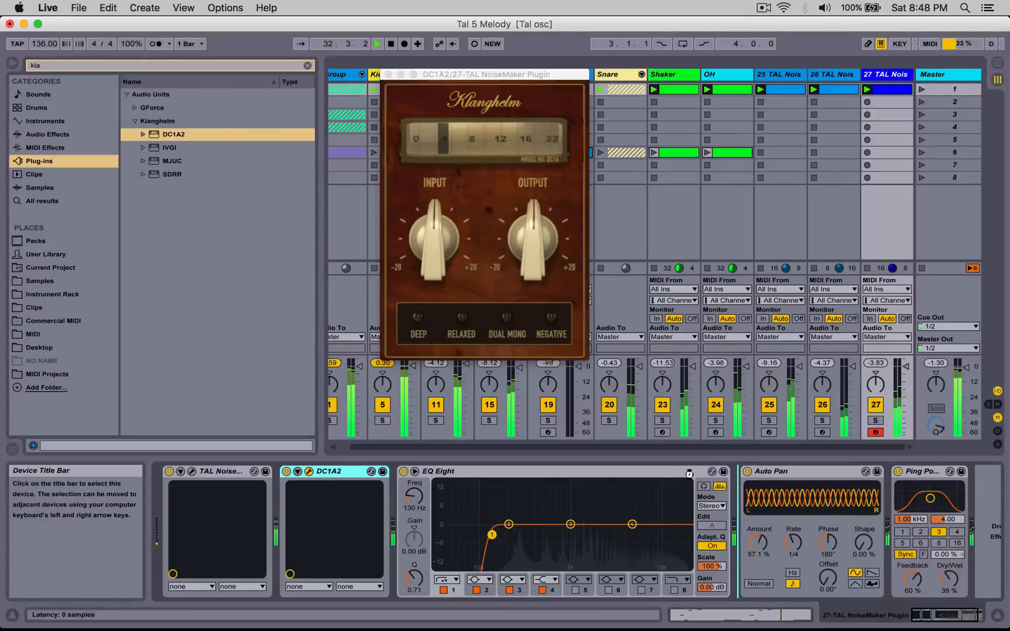
# Step: Switch track 27's DC1A2 to Deep mode, raise its output well above centre and briefly try Dual Mono
pyautogui.click(463, 321)
pyautogui.moveTo(533, 239); pyautogui.dragTo(547, 121)
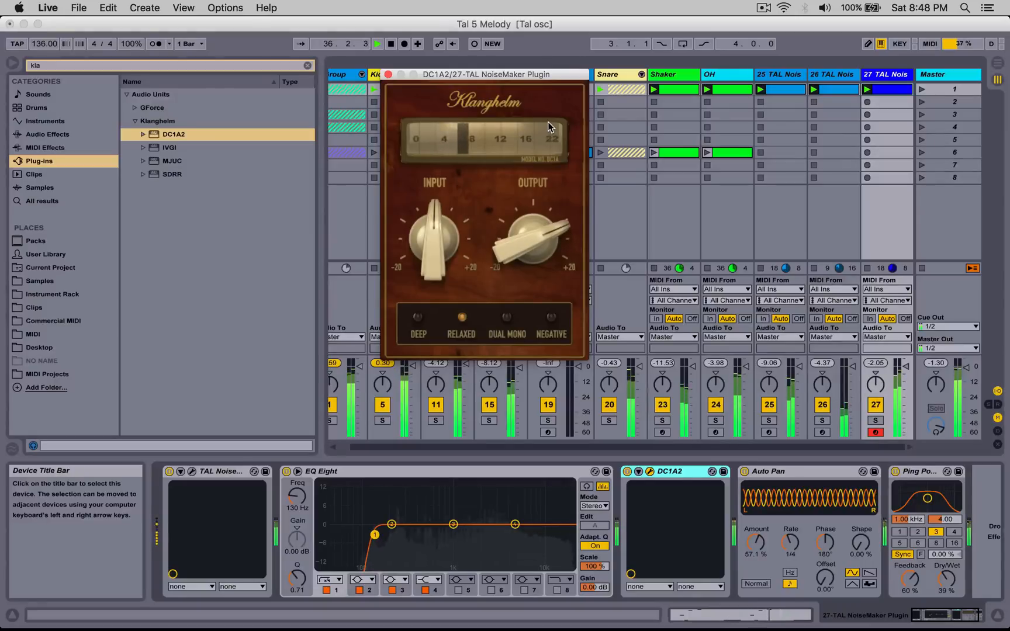
pyautogui.click(418, 319)
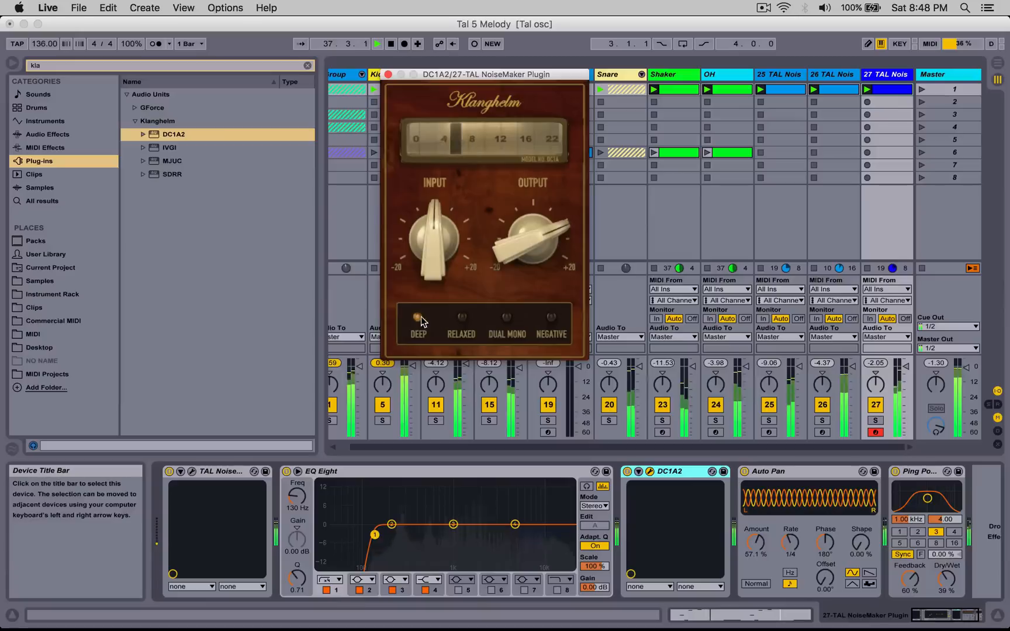
pyautogui.moveTo(534, 221); pyautogui.dragTo(539, 216)
pyautogui.moveTo(536, 239); pyautogui.dragTo(536, 218)
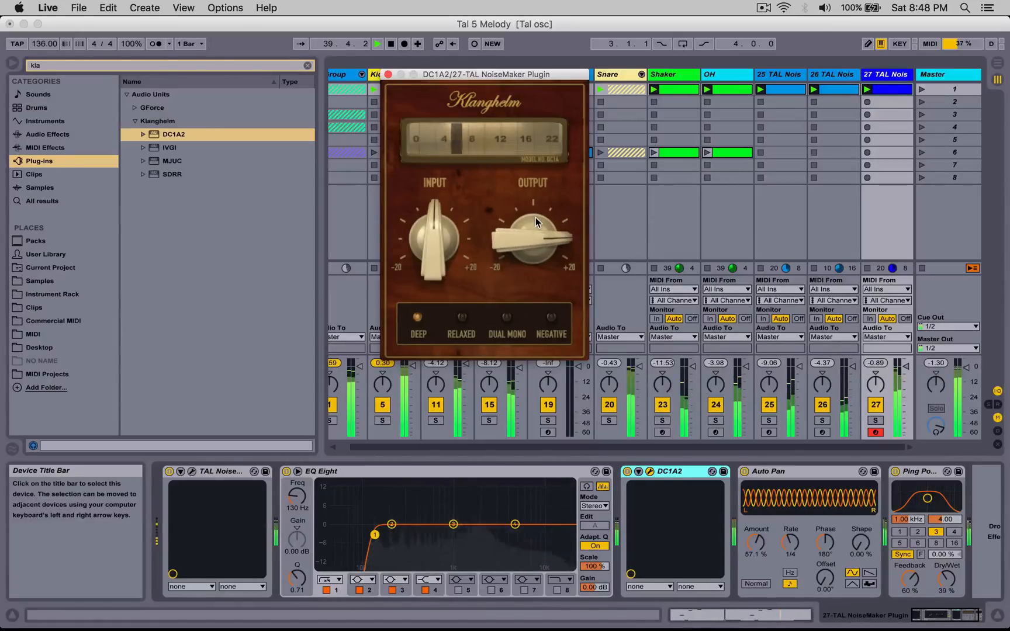
pyautogui.moveTo(536, 219); pyautogui.dragTo(536, 229)
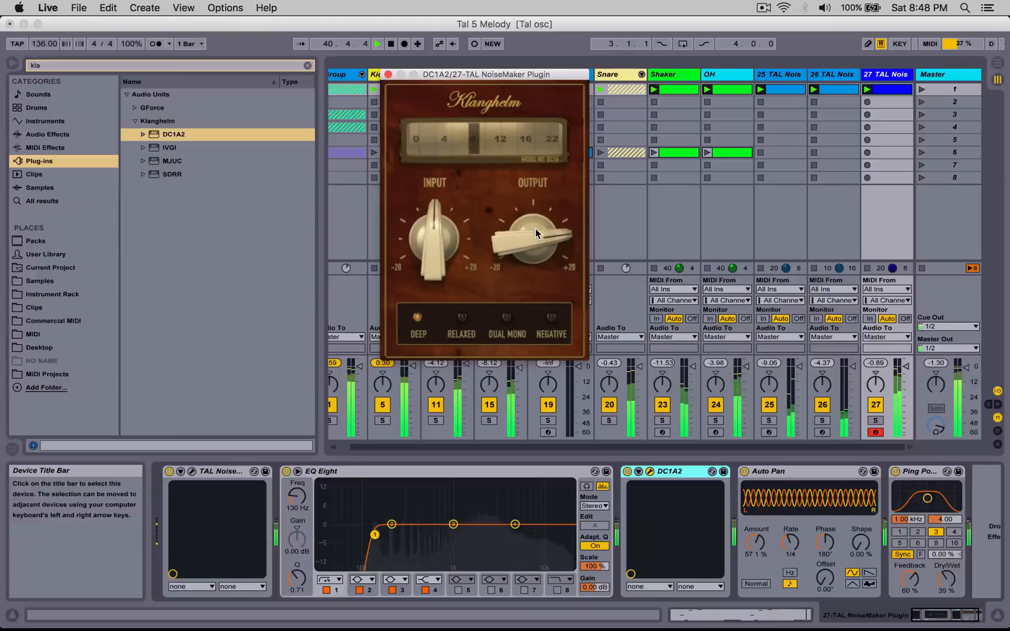
pyautogui.click(510, 318)
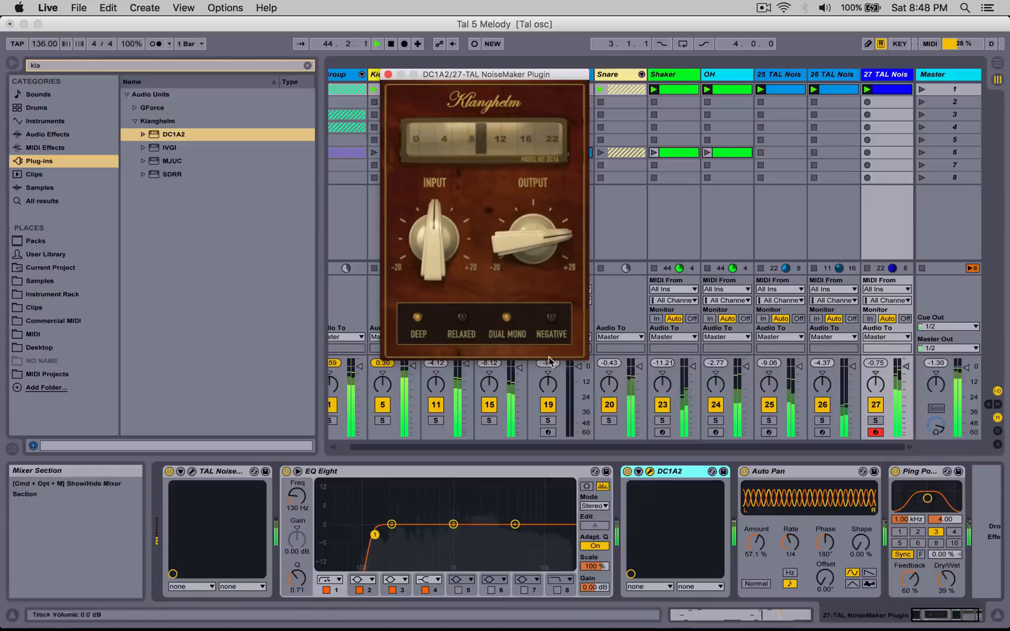
pyautogui.click(506, 317)
pyautogui.click(388, 74)
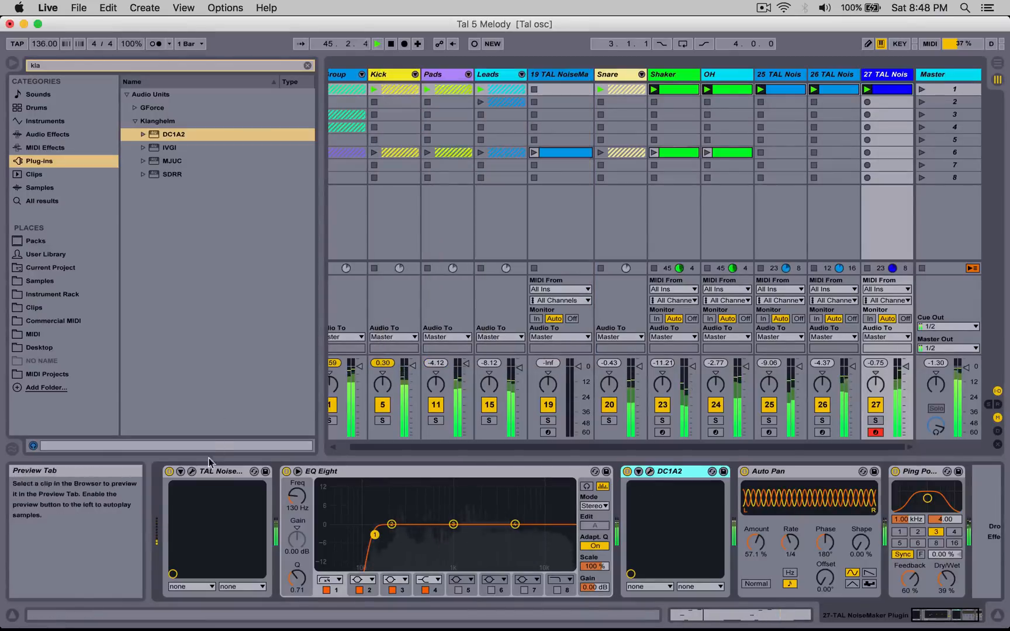
# Step: Enable Chorus I in the Control section of track 27's TAL NoiseMaker
pyautogui.click(191, 471)
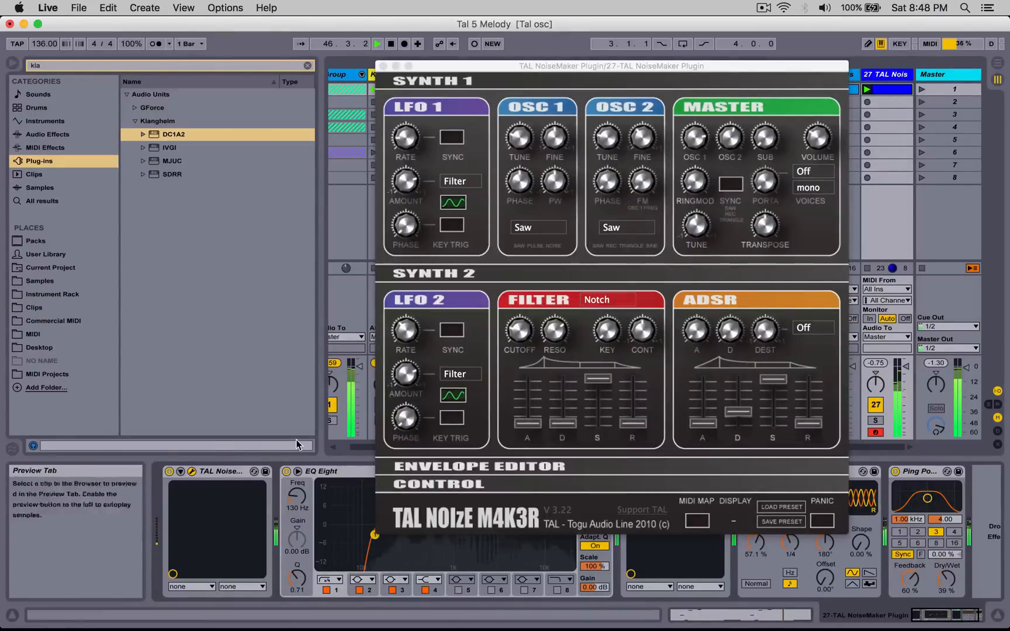
pyautogui.click(442, 462)
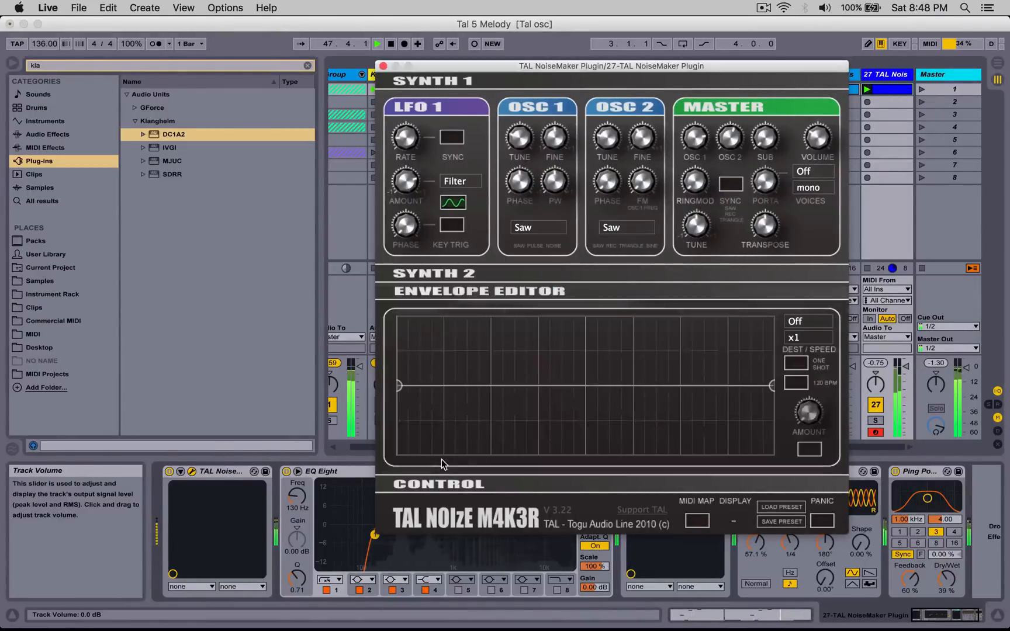
pyautogui.click(450, 480)
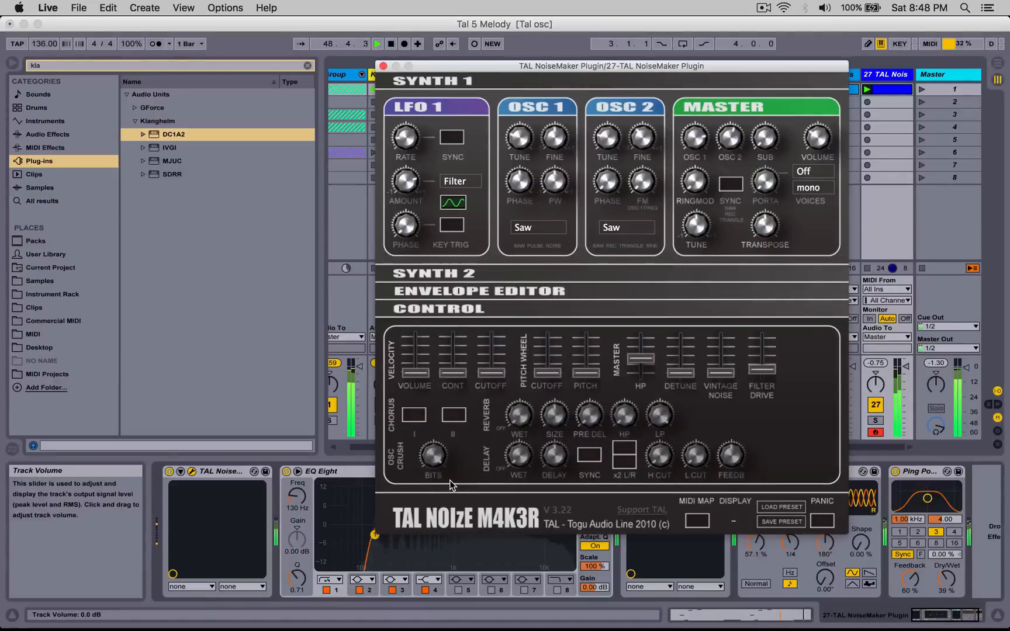
pyautogui.click(455, 417)
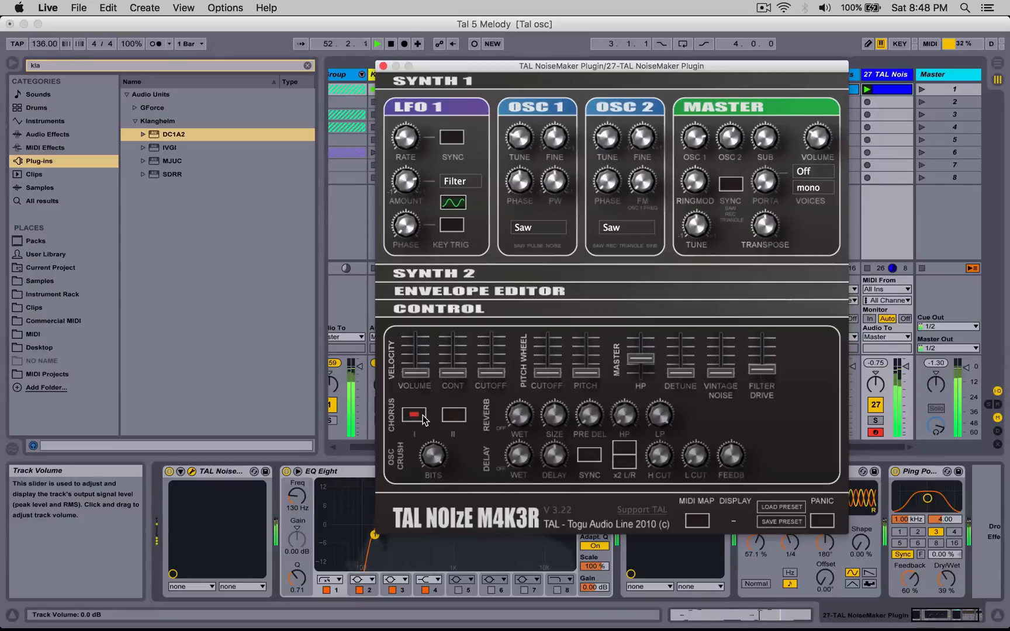
pyautogui.click(383, 65)
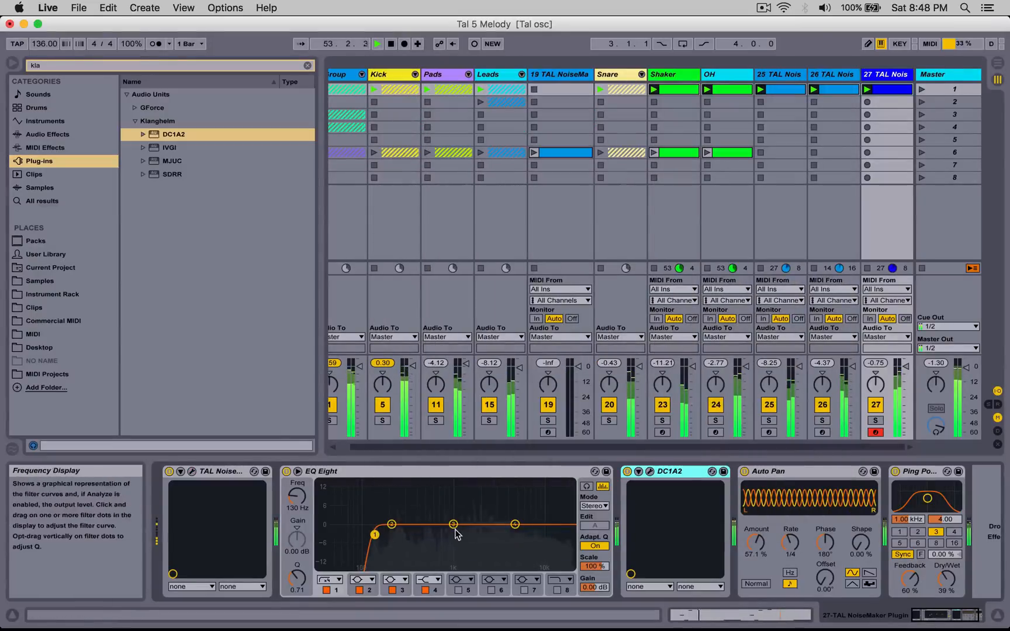
# Step: Boost band 3 of track 27's EQ Eight by about 7.38 dB at 4.34 kHz with a Q of 1.19
pyautogui.moveTo(456, 522); pyautogui.dragTo(490, 507)
pyautogui.moveTo(304, 579); pyautogui.dragTo(304, 564)
pyautogui.moveTo(297, 497); pyautogui.dragTo(297, 484)
pyautogui.moveTo(297, 539); pyautogui.dragTo(297, 533)
pyautogui.moveTo(297, 572); pyautogui.dragTo(297, 580)
pyautogui.moveTo(297, 497); pyautogui.dragTo(297, 492)
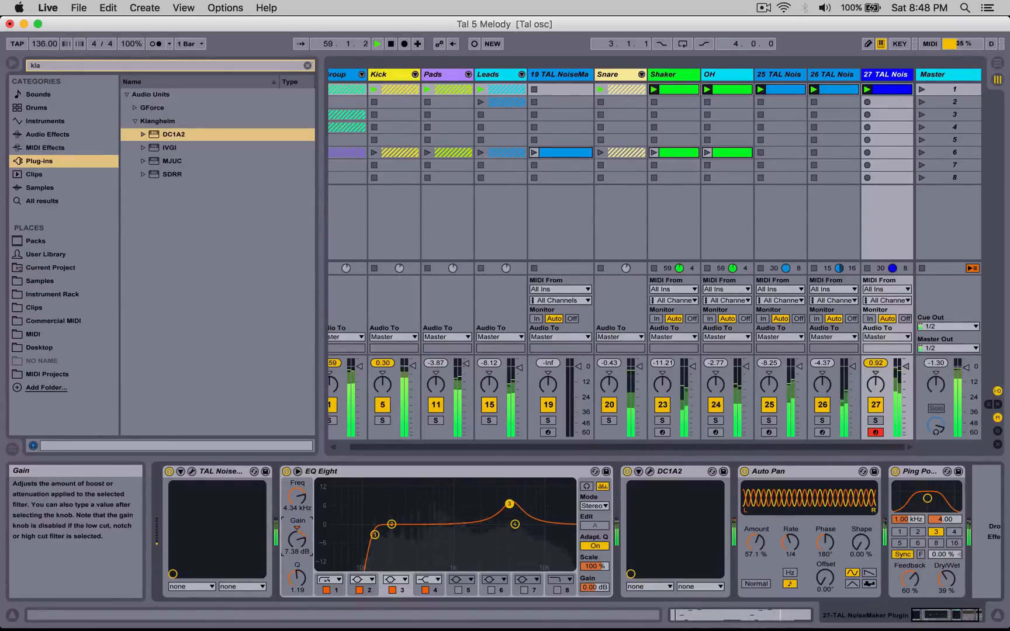
# Step: Shape track 27's EQ Eight with band 2 at -2.60 dB near 1.42 kHz, band 3 at 4.09 dB near 4.02 kHz, and an 18.0 kHz high cut
pyautogui.click(375, 534)
pyautogui.moveTo(390, 529); pyautogui.dragTo(393, 524)
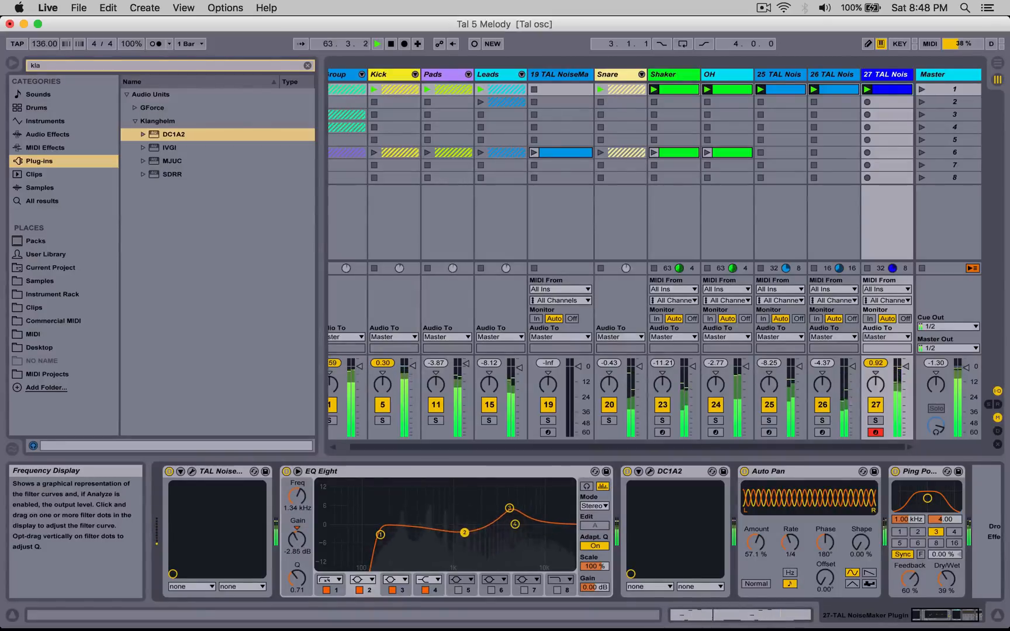
pyautogui.click(556, 590)
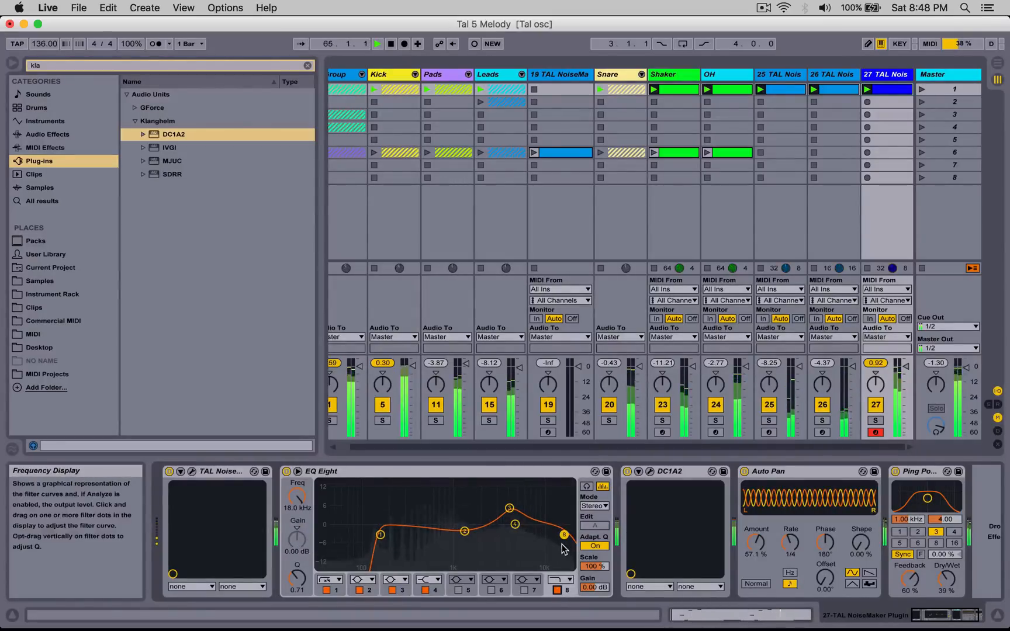
pyautogui.click(510, 508)
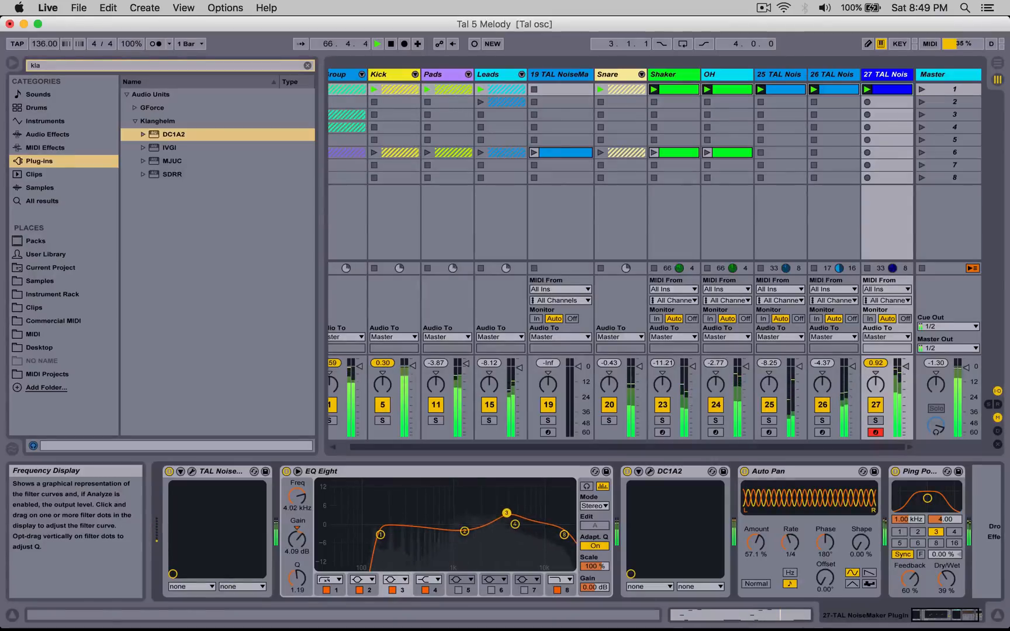
pyautogui.click(463, 531)
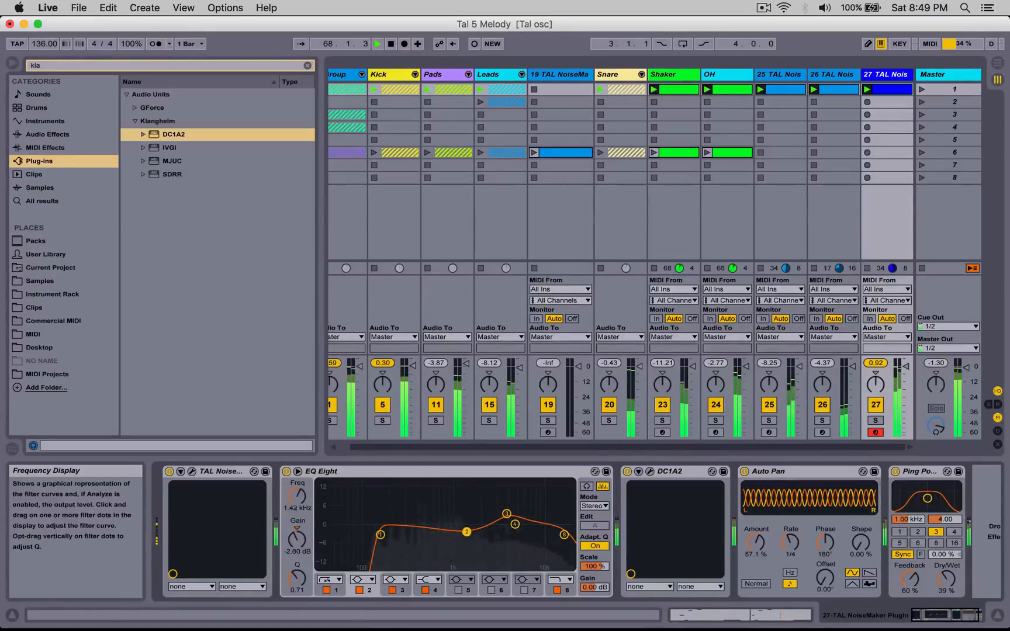
# Step: Set the EQ Eight band 1 low cut to about 228 Hz with a gentler slope and a Q of 0.82
pyautogui.moveTo(380, 536); pyautogui.dragTo(396, 533)
pyautogui.click(338, 580)
pyautogui.click(331, 509)
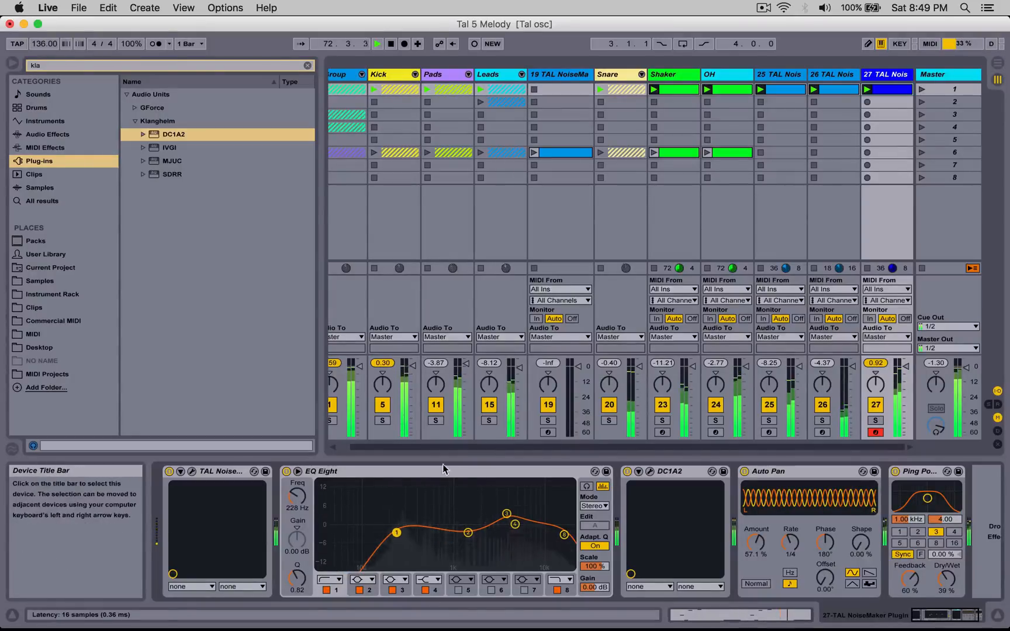
# Step: Set track 27's Ping Pong Delay filter to 1.73 kHz with a bandwidth of 3.85
pyautogui.hscroll(2, 463, 472)
pyautogui.moveTo(886, 499); pyautogui.dragTo(892, 499)
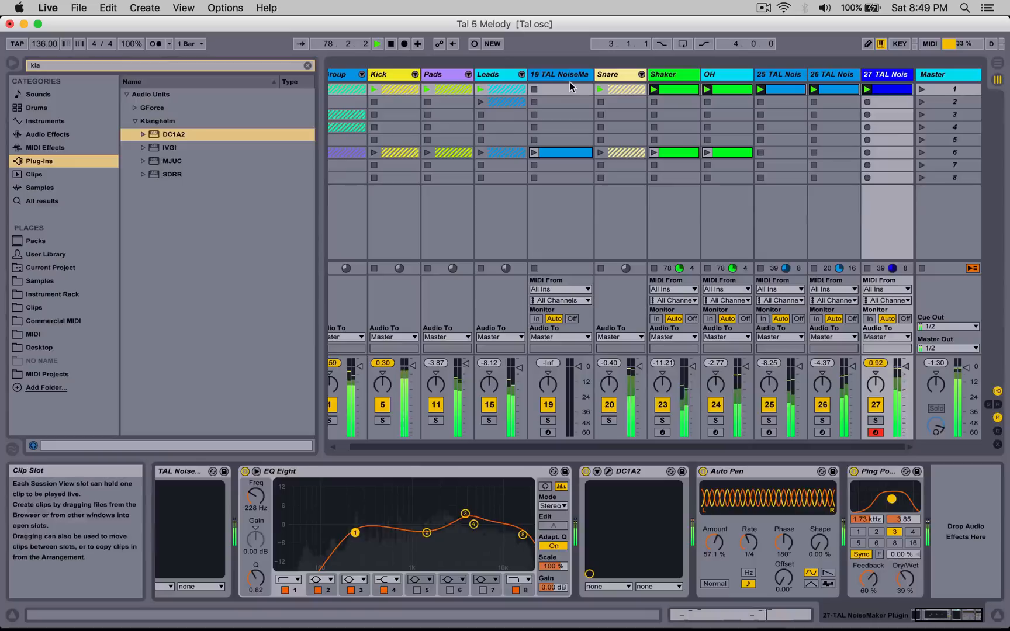
# Step: Set the Pads group's Auto Filter to a 1.35 kHz cutoff and 14% resonance, and clear the browser search
pyautogui.click(455, 75)
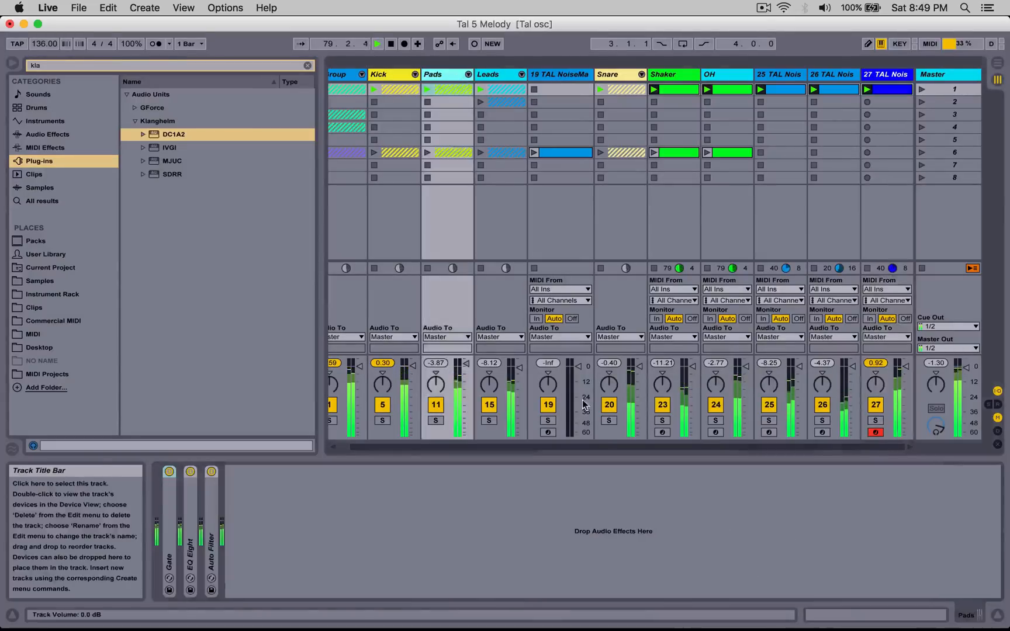
pyautogui.doubleClick(211, 526)
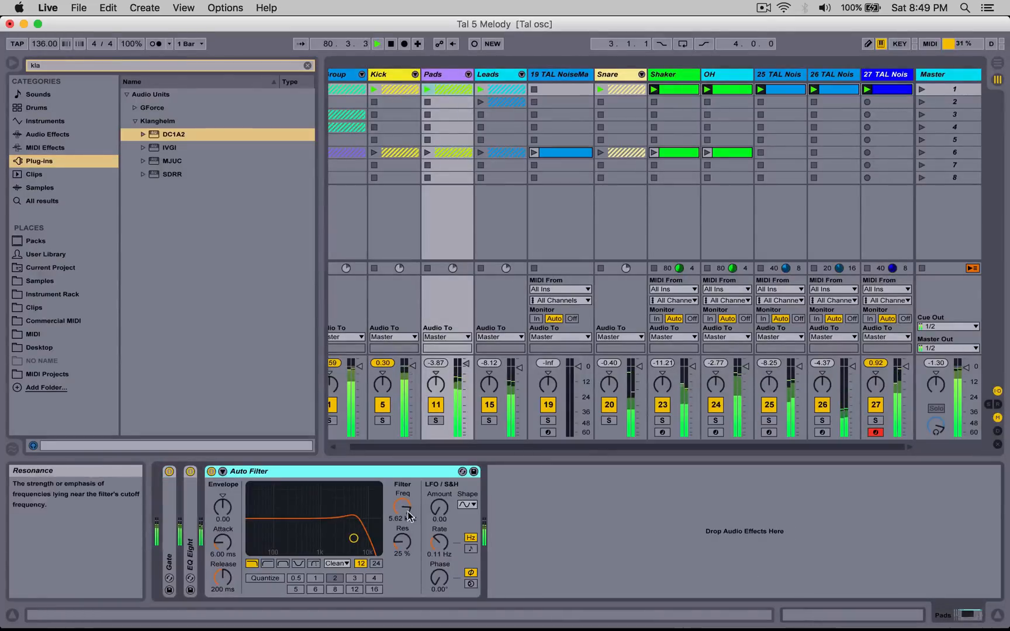
pyautogui.moveTo(403, 506); pyautogui.dragTo(402, 547)
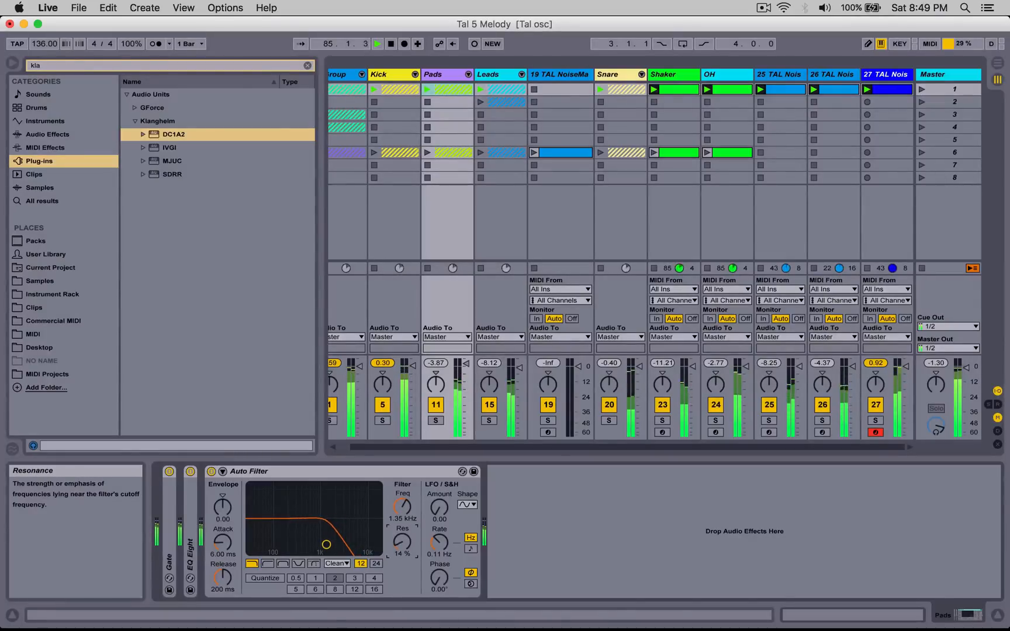
pyautogui.click(308, 65)
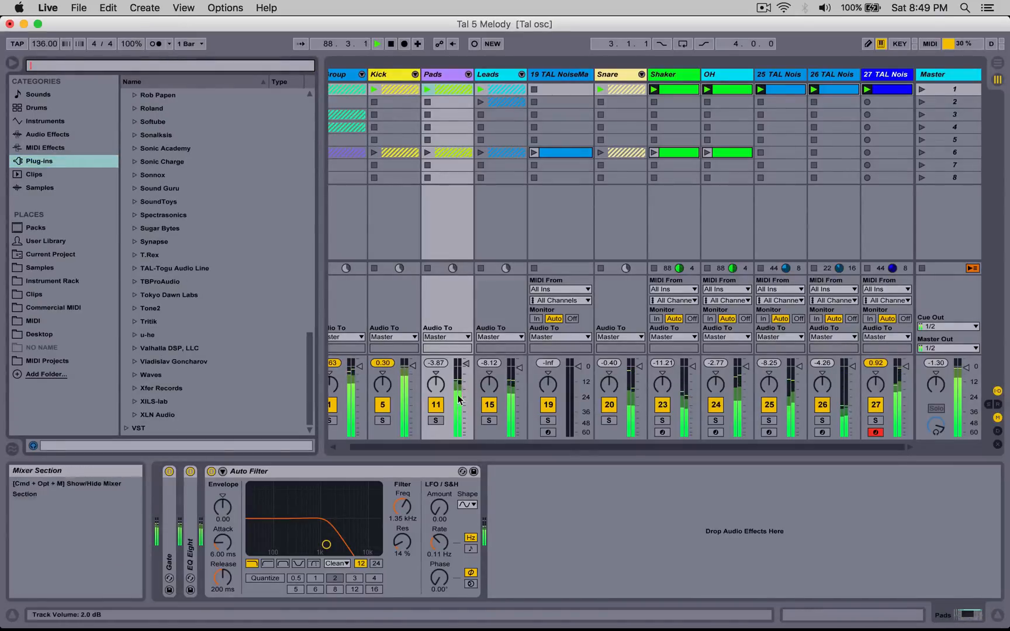
pyautogui.click(492, 447)
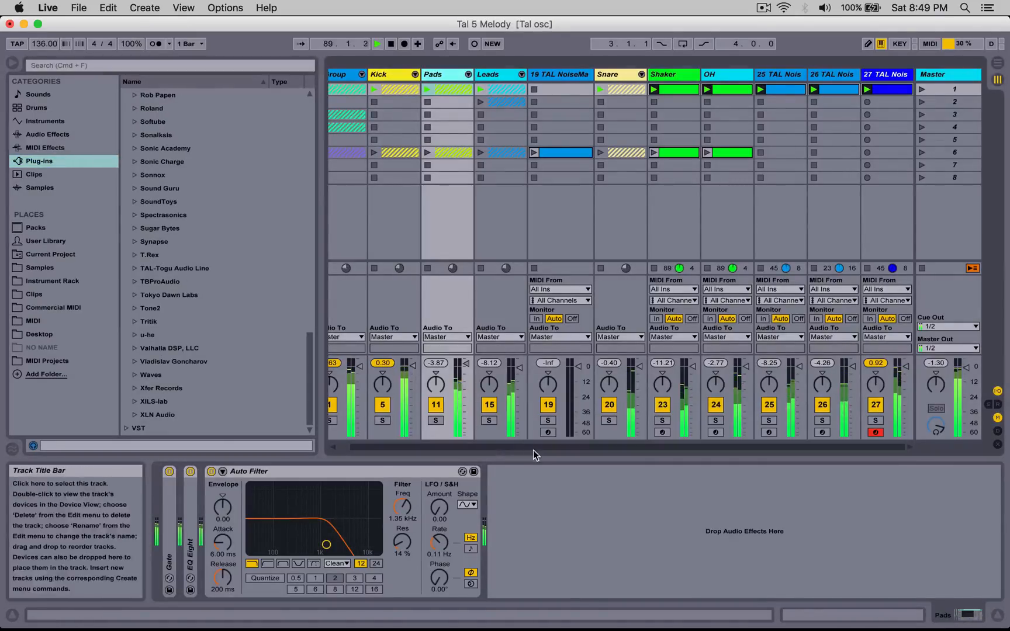
# Step: Launch track 19's clip in scene 6 and solo the track briefly to audition it
pyautogui.click(535, 153)
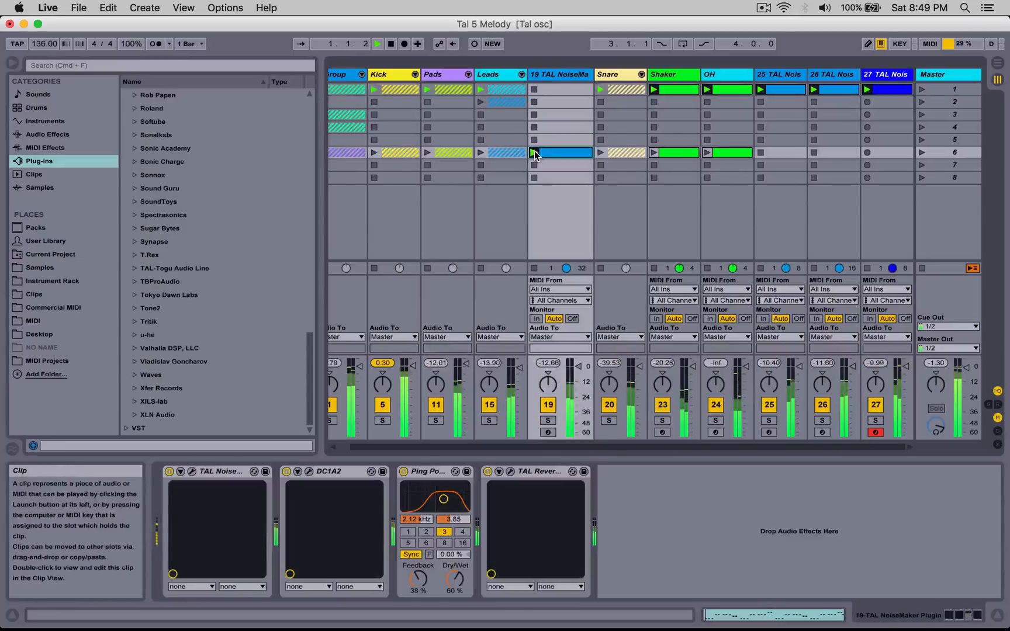
pyautogui.click(548, 420)
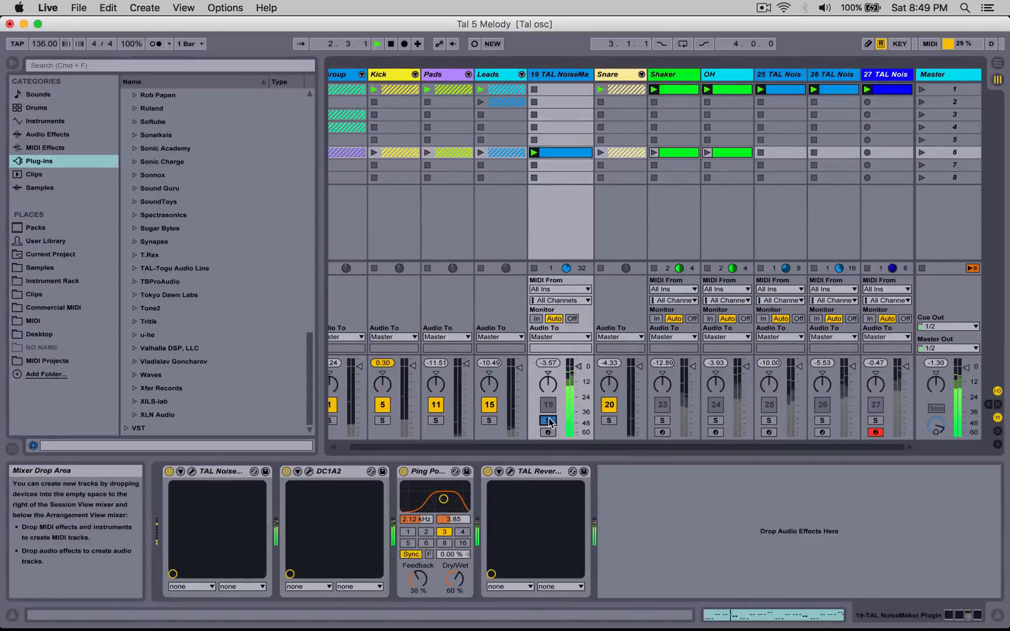
pyautogui.click(548, 421)
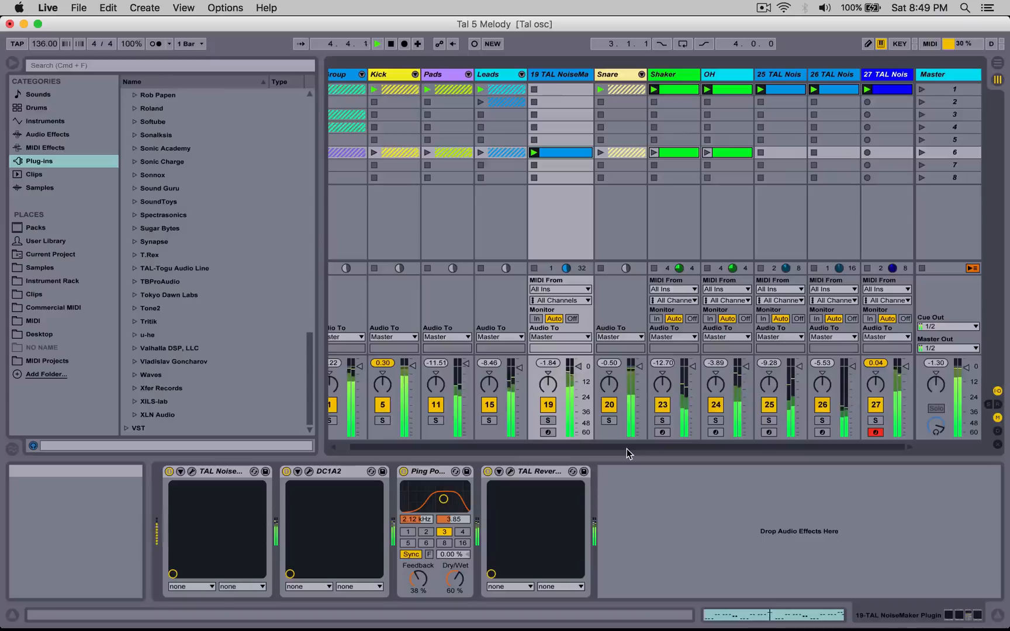
# Step: Set the oscillator 2 level in track 19's TAL NoiseMaker to -8.14 dB
pyautogui.click(192, 471)
pyautogui.click(805, 199)
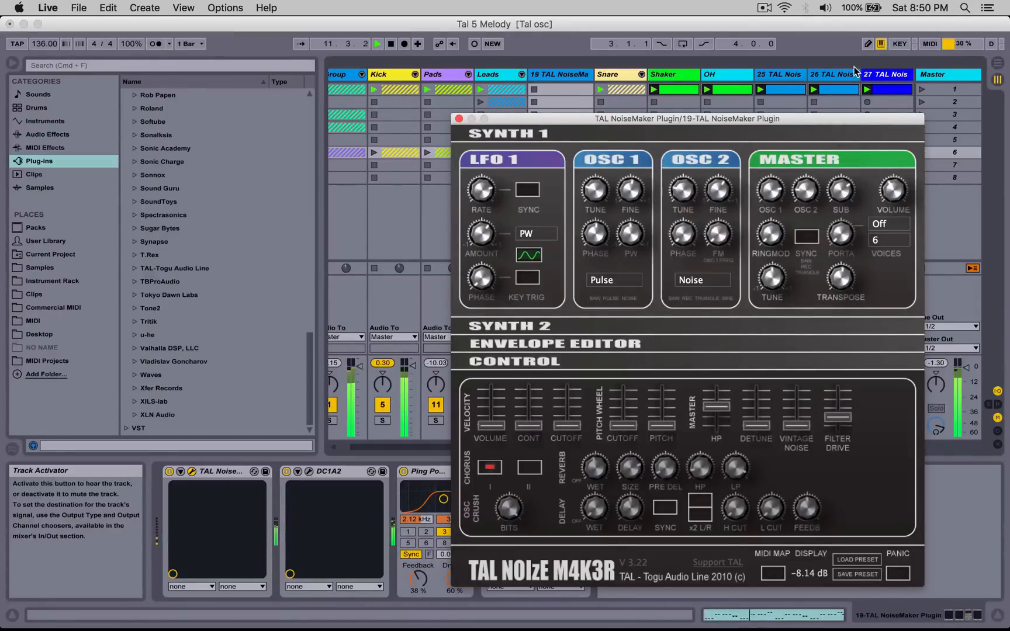
pyautogui.click(459, 119)
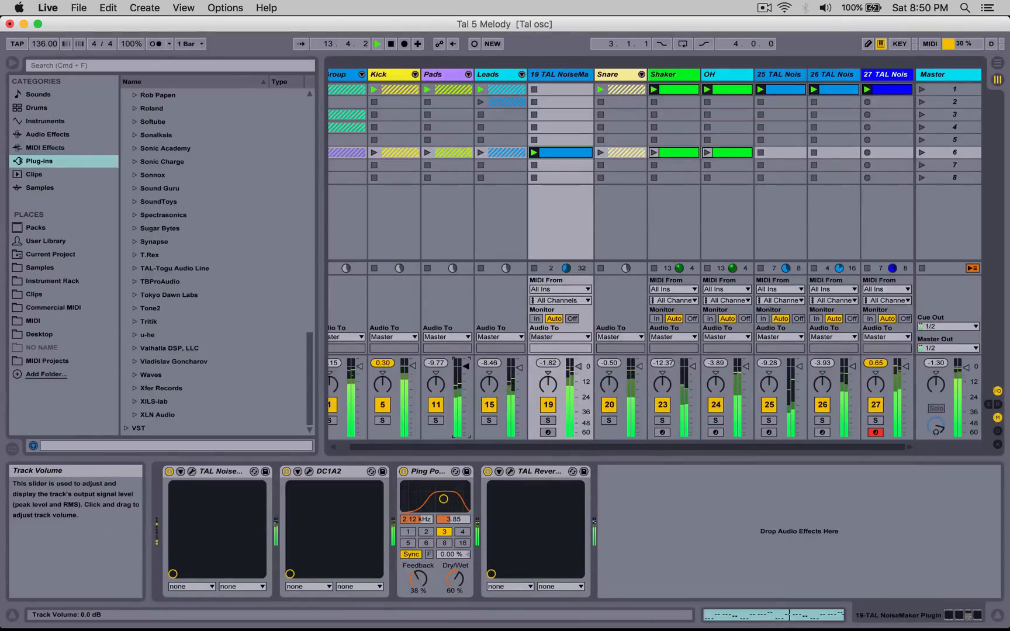
# Step: Add a Compressor after the Auto Filter on the Pads group and sidechain it from the Kick
pyautogui.click(442, 76)
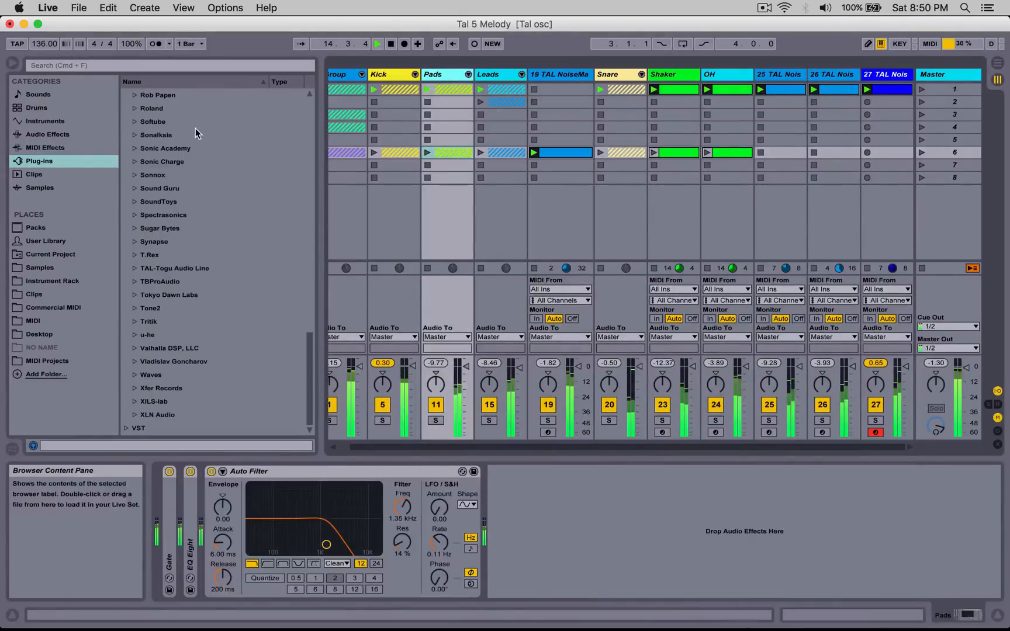
pyautogui.click(42, 135)
pyautogui.moveTo(157, 162); pyautogui.dragTo(511, 501)
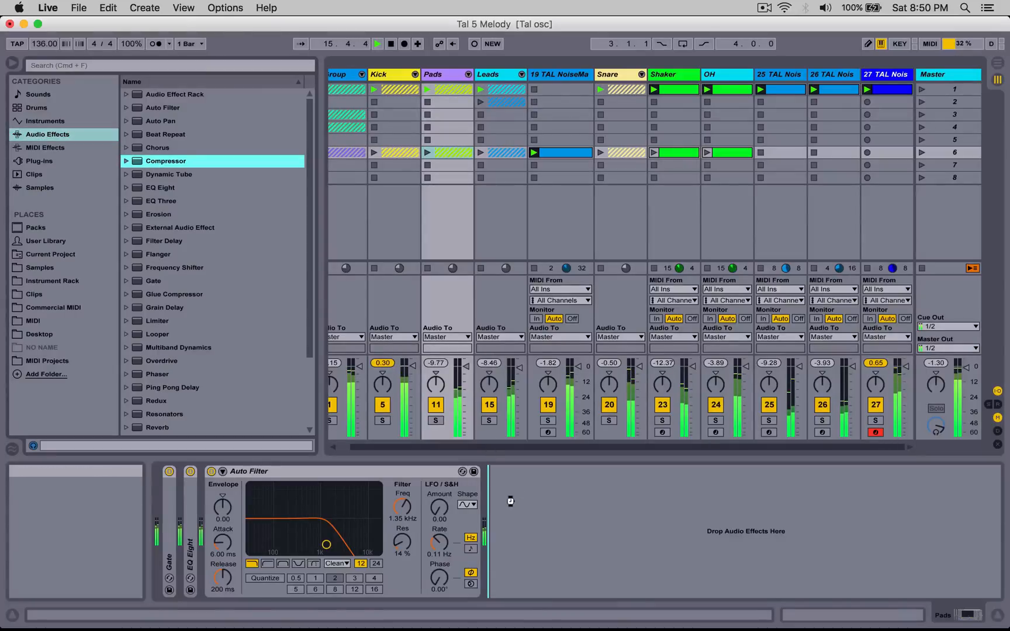
pyautogui.click(506, 472)
pyautogui.click(518, 486)
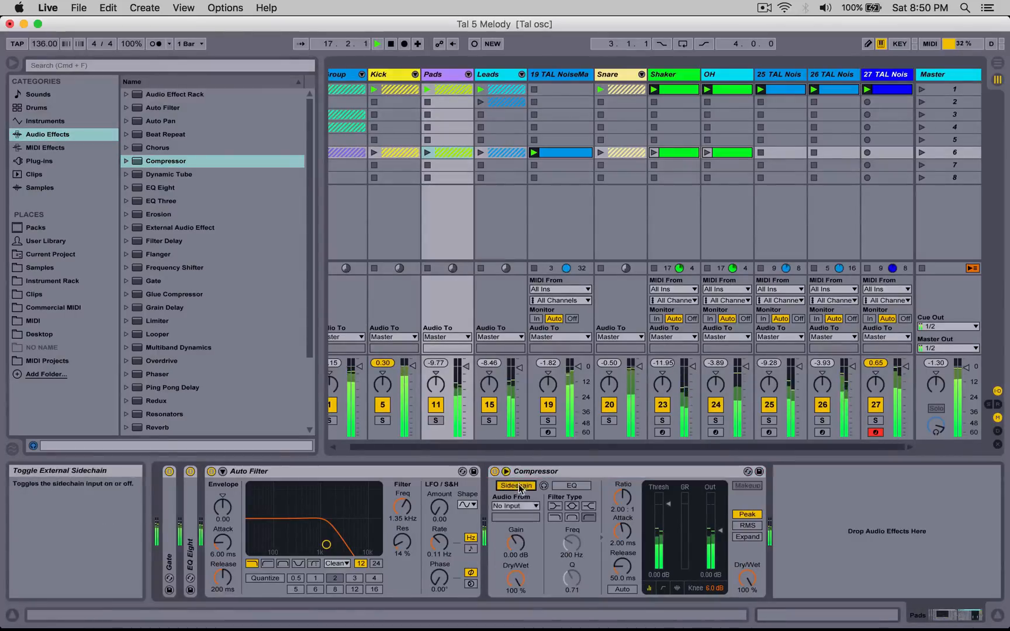
pyautogui.click(514, 507)
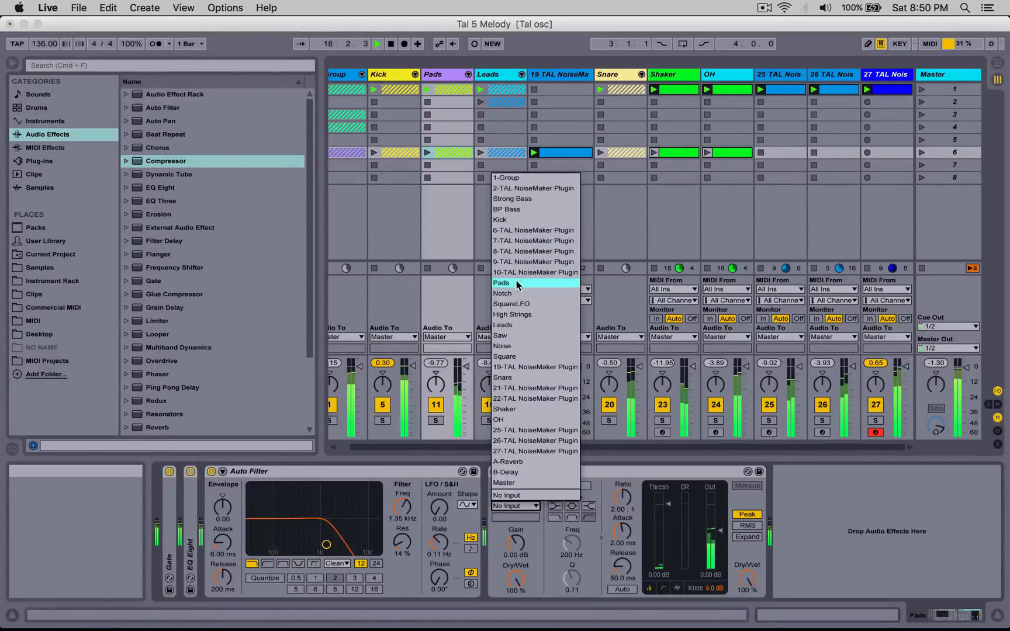
# Step: Set the Pads Compressor to a 3.32:1 ratio, 28.3 ms attack, 217 ms release, -21.9 dB threshold and 14.2 dB output gain
pyautogui.moveTo(664, 505); pyautogui.dragTo(660, 524)
pyautogui.moveTo(621, 530); pyautogui.dragTo(621, 492)
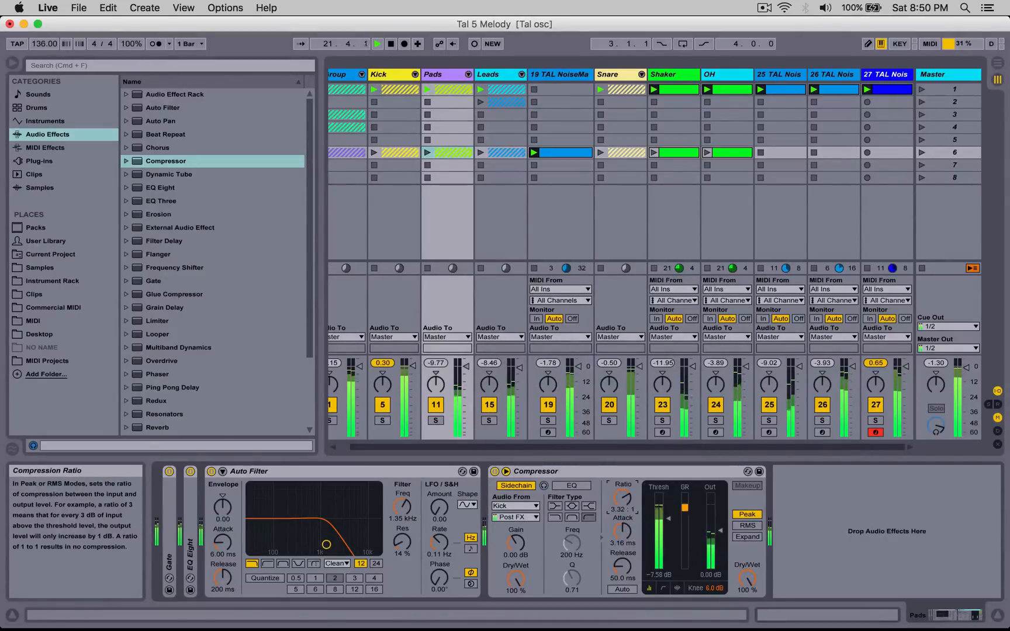
pyautogui.moveTo(622, 531)
pyautogui.mouseDown()
pyautogui.moveTo(623, 522)
pyautogui.moveTo(655, 538)
pyautogui.moveTo(623, 525)
pyautogui.mouseUp()
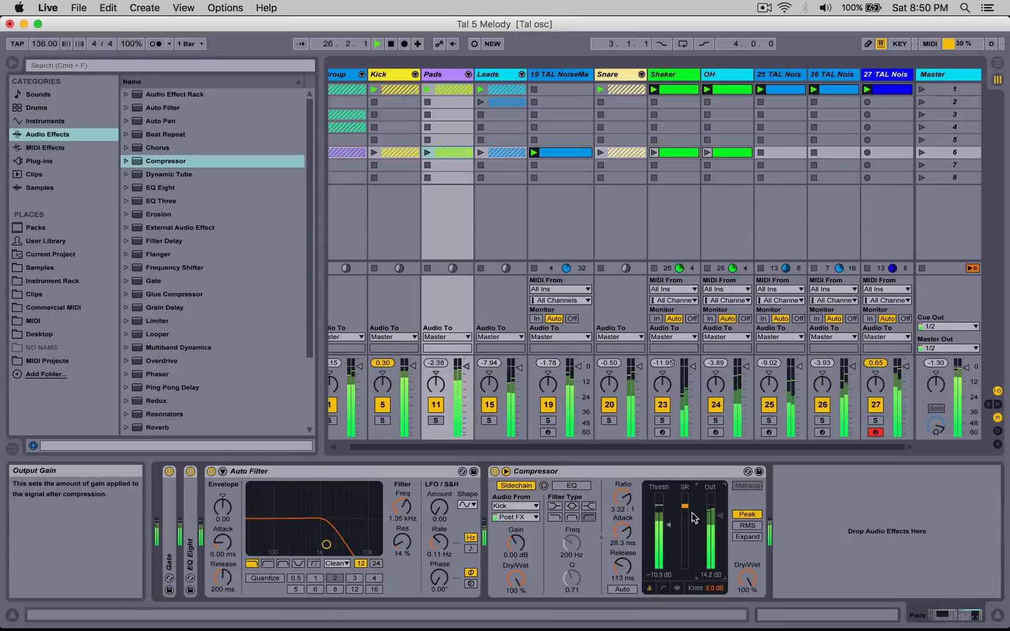
pyautogui.moveTo(623, 566); pyautogui.dragTo(623, 556)
pyautogui.click(659, 536)
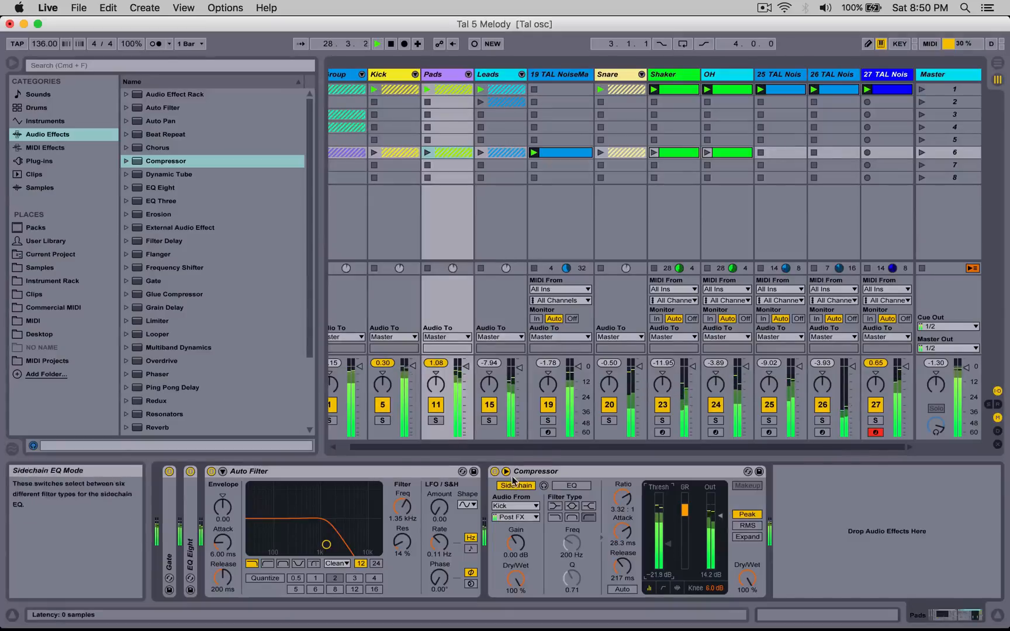
# Step: Show the Pads Compressor's transfer curve and set its lookahead to 10 ms
pyautogui.click(663, 587)
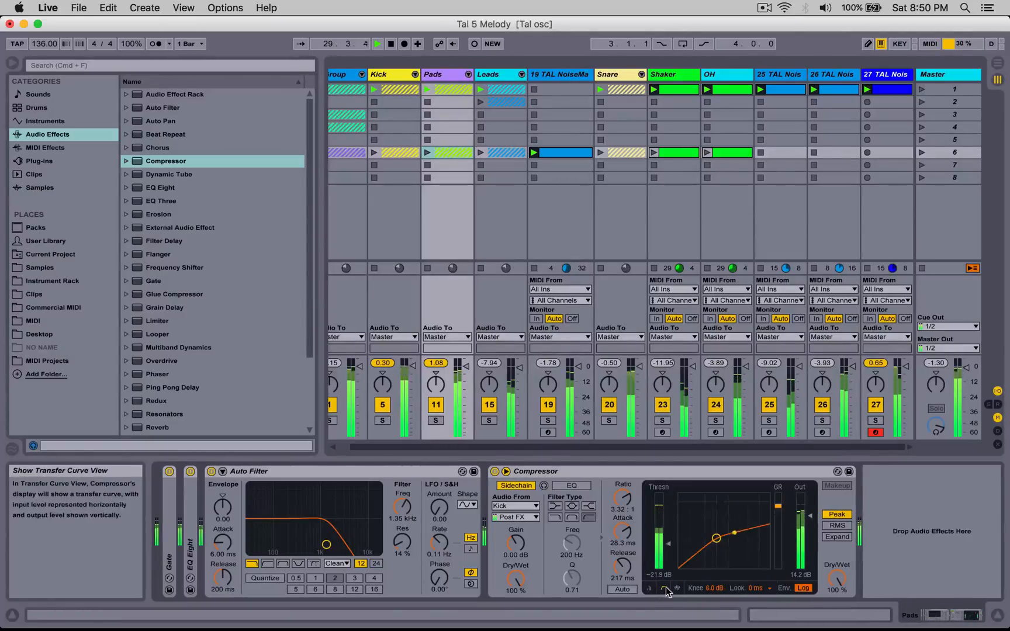
pyautogui.click(760, 588)
pyautogui.click(757, 620)
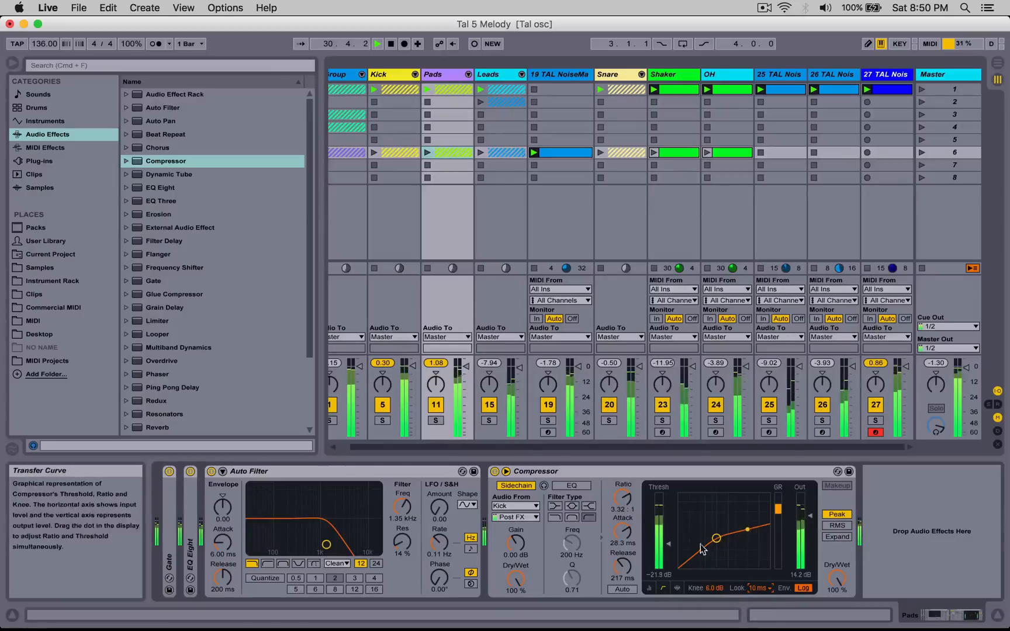
# Step: Set the Pads Compressor to 21.5 ms attack, 280 ms release and -13.1 dB threshold, and the Auto Filter to 8.57 kHz with 7.9% resonance
pyautogui.moveTo(621, 532); pyautogui.dragTo(621, 541)
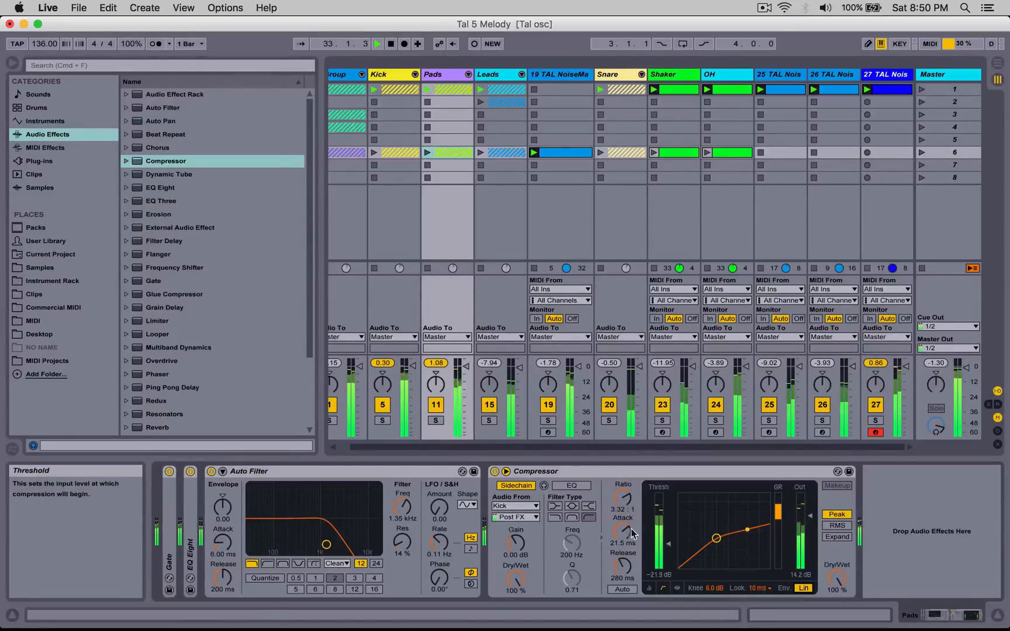
pyautogui.moveTo(665, 543); pyautogui.dragTo(666, 544)
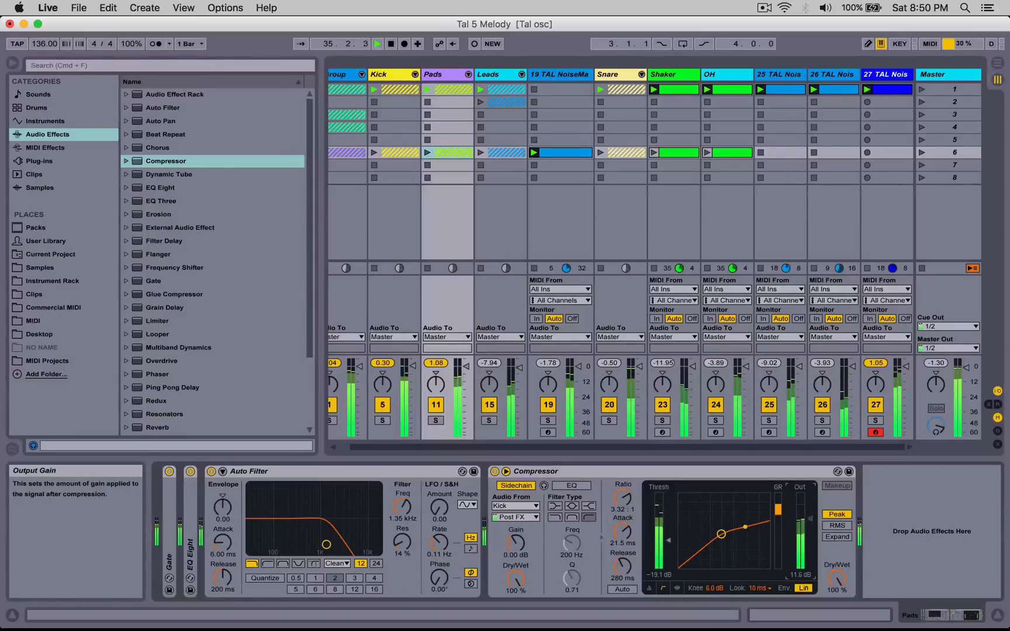
pyautogui.moveTo(402, 506); pyautogui.dragTo(401, 471)
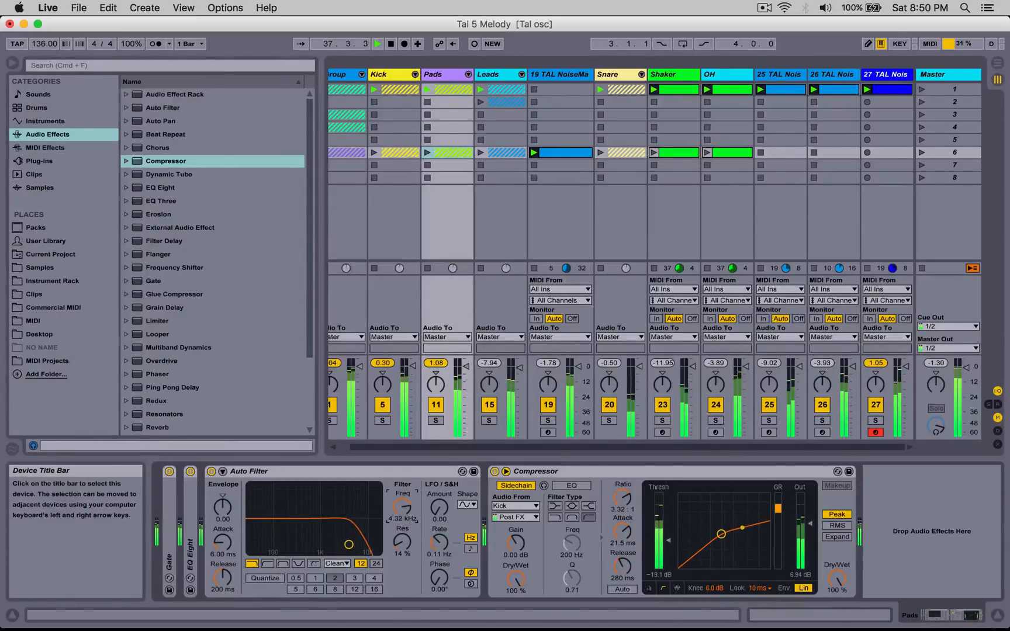
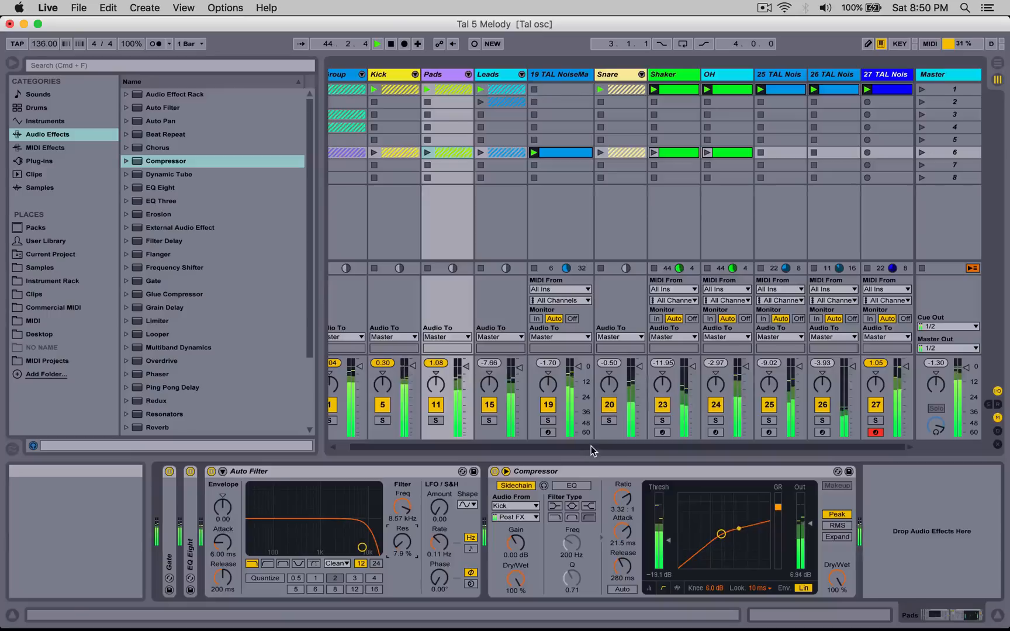
# Step: Solo track 19 briefly to audition it and show its device chain
pyautogui.click(547, 420)
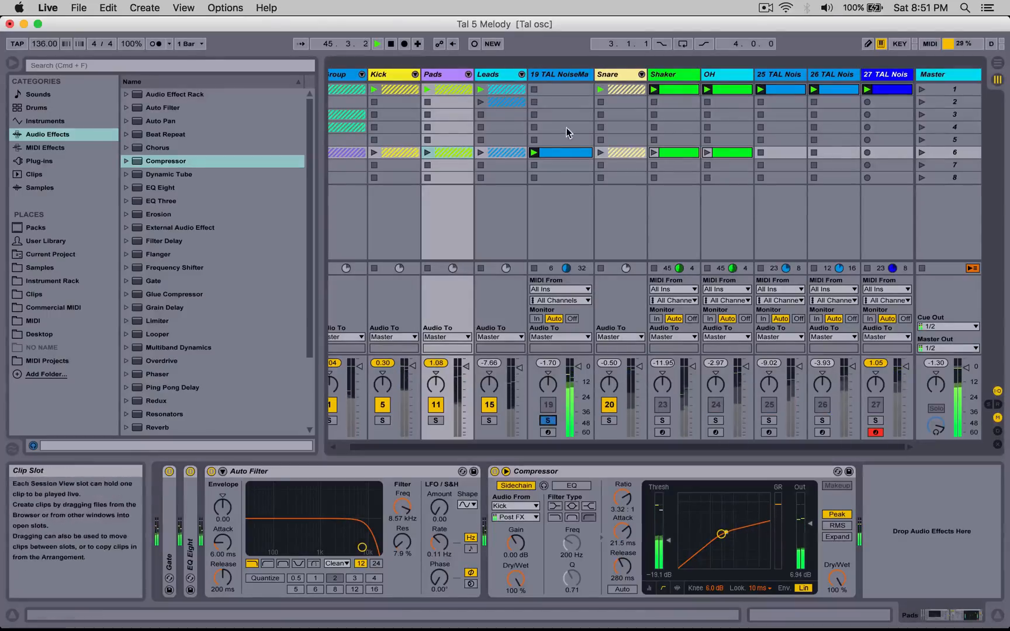
pyautogui.click(550, 76)
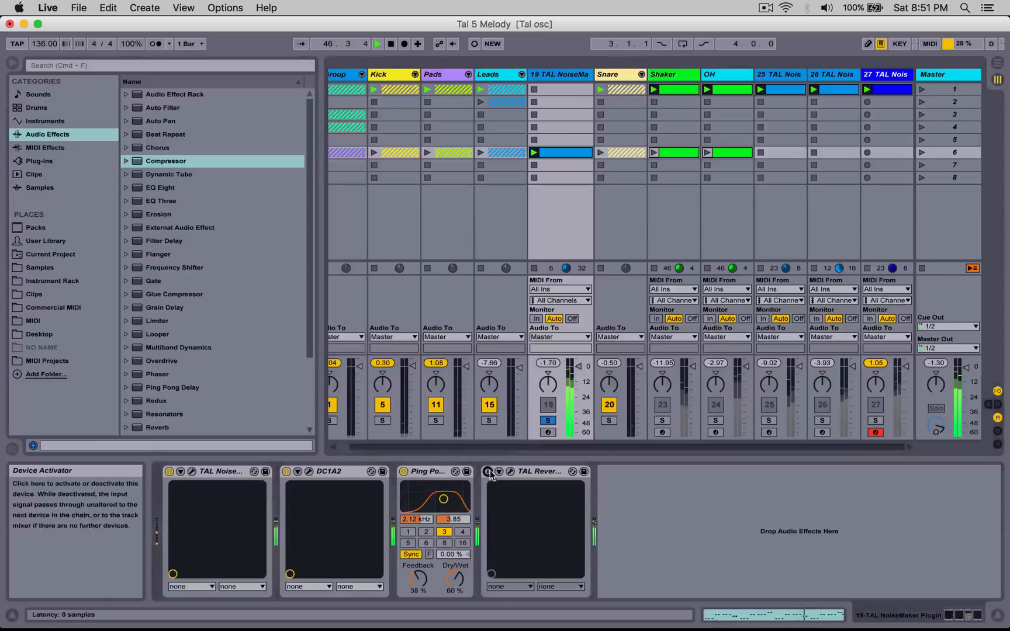
pyautogui.click(544, 421)
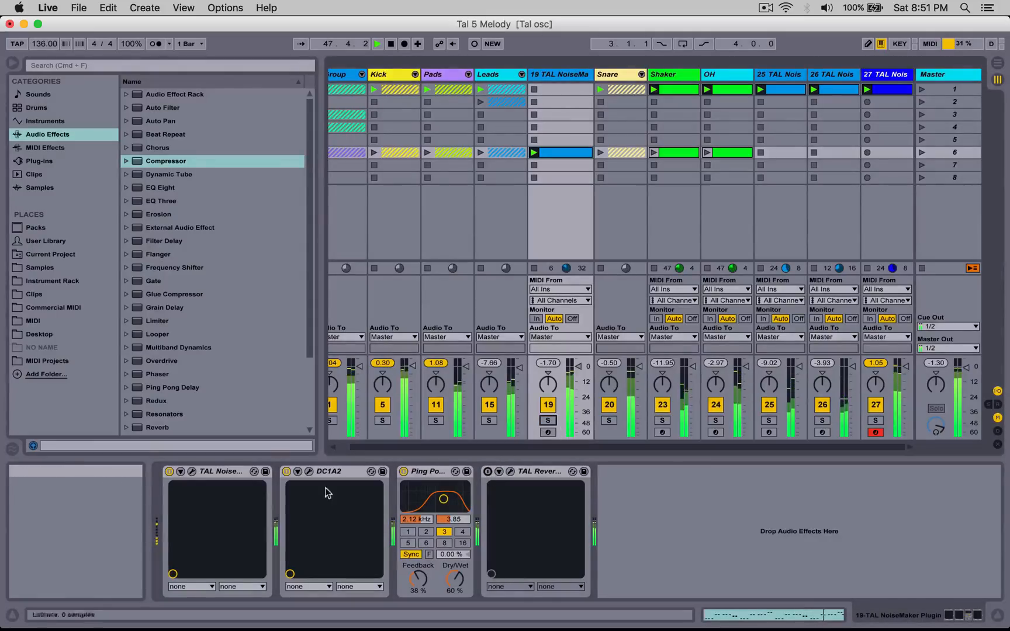
# Step: In track 19's TAL NoiseMaker, set the transpose to 12, adjust oscillator 1 and turn on Chorus II
pyautogui.click(191, 471)
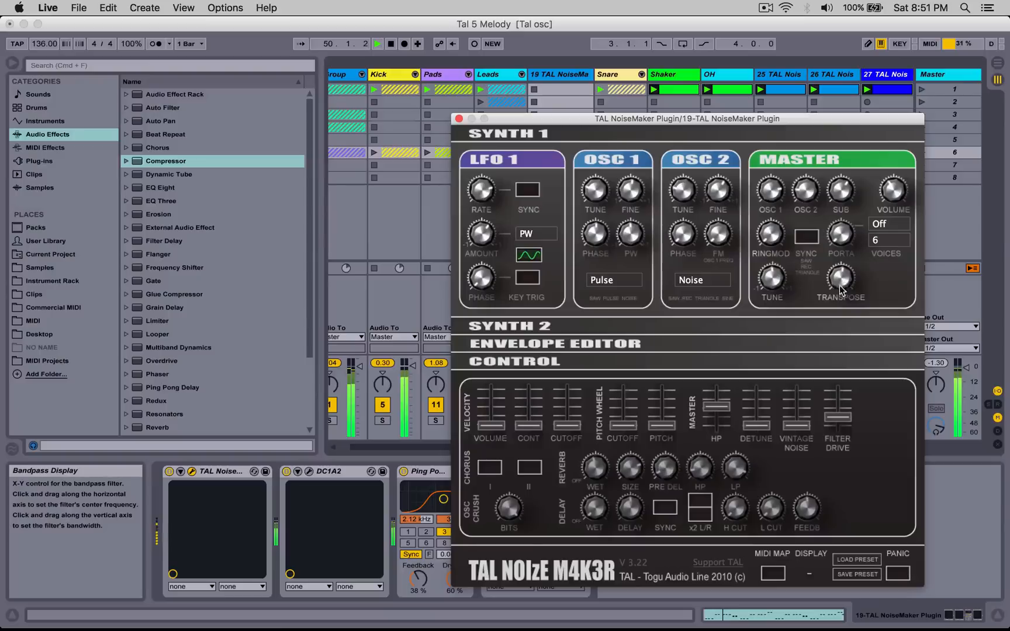
pyautogui.moveTo(842, 318); pyautogui.dragTo(851, 241)
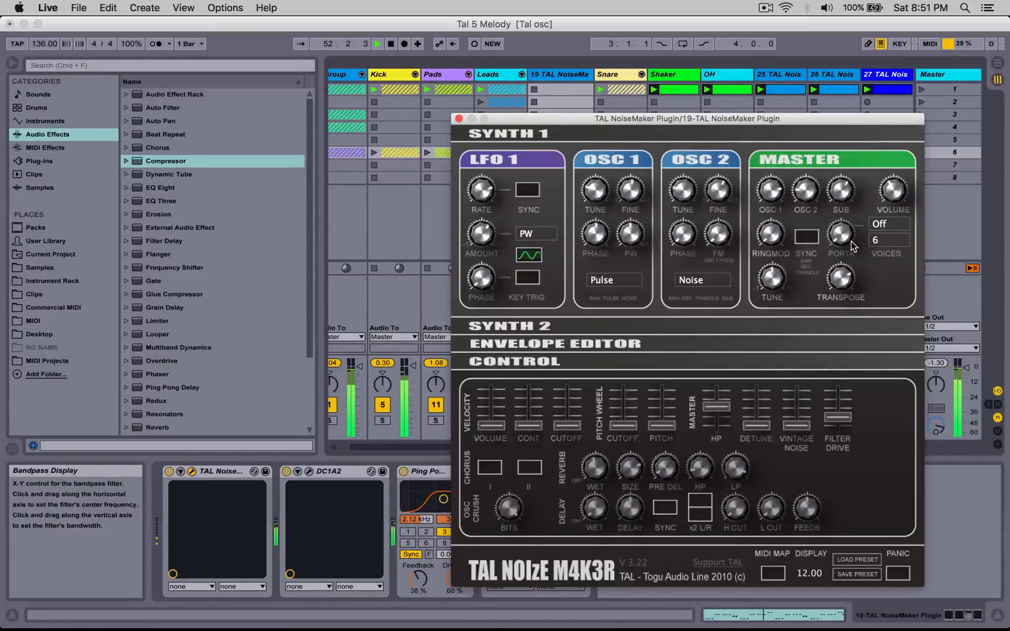
pyautogui.moveTo(643, 191); pyautogui.dragTo(645, 184)
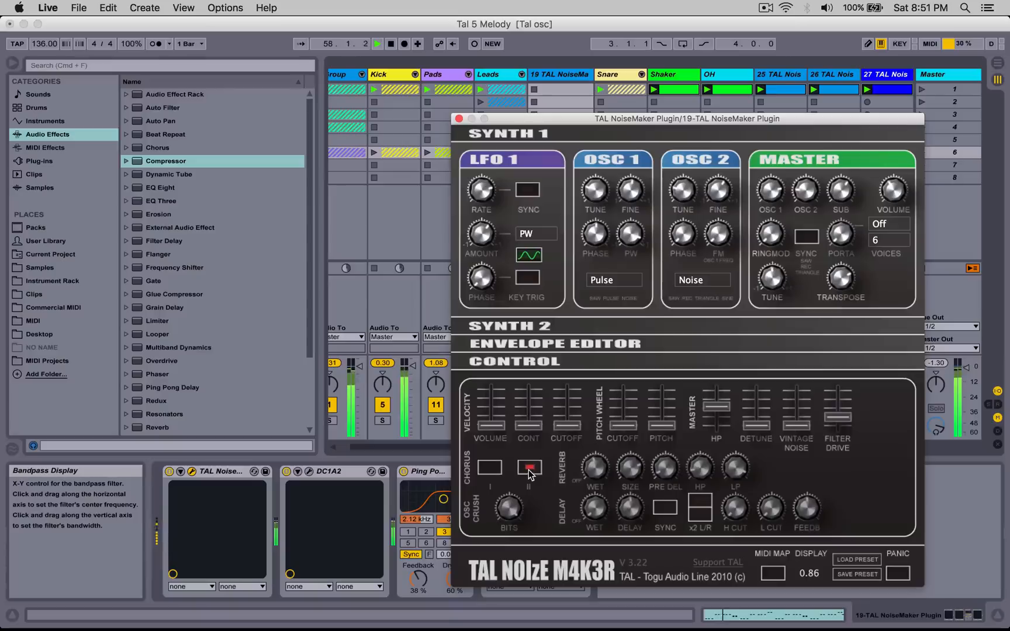
pyautogui.click(459, 119)
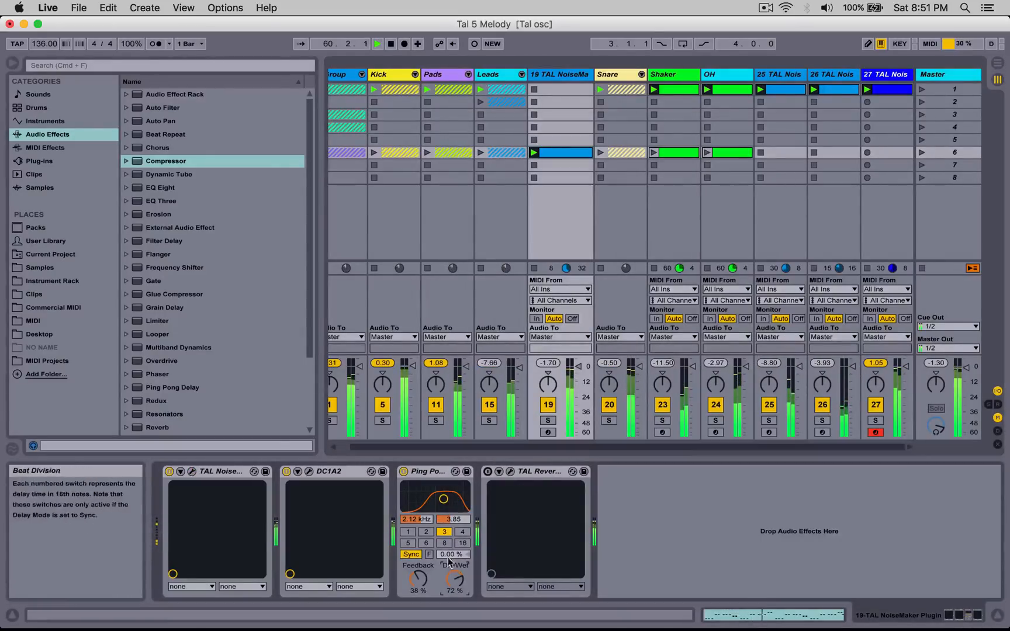
# Step: Set track 19's Ping Pong Delay to a beat division of 2, 44% dry/wet and a filter at 1.33 kHz with 3.59 width
pyautogui.click(426, 532)
pyautogui.moveTo(456, 578); pyautogui.dragTo(457, 588)
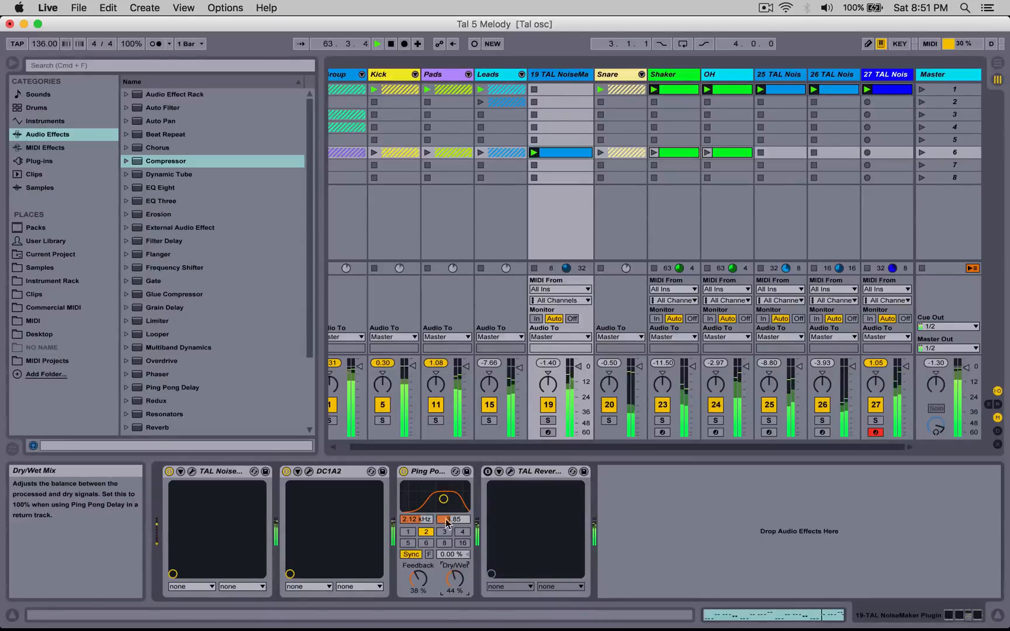
pyautogui.moveTo(444, 499)
pyautogui.mouseDown()
pyautogui.moveTo(413, 501)
pyautogui.moveTo(456, 500)
pyautogui.moveTo(439, 500)
pyautogui.mouseUp()
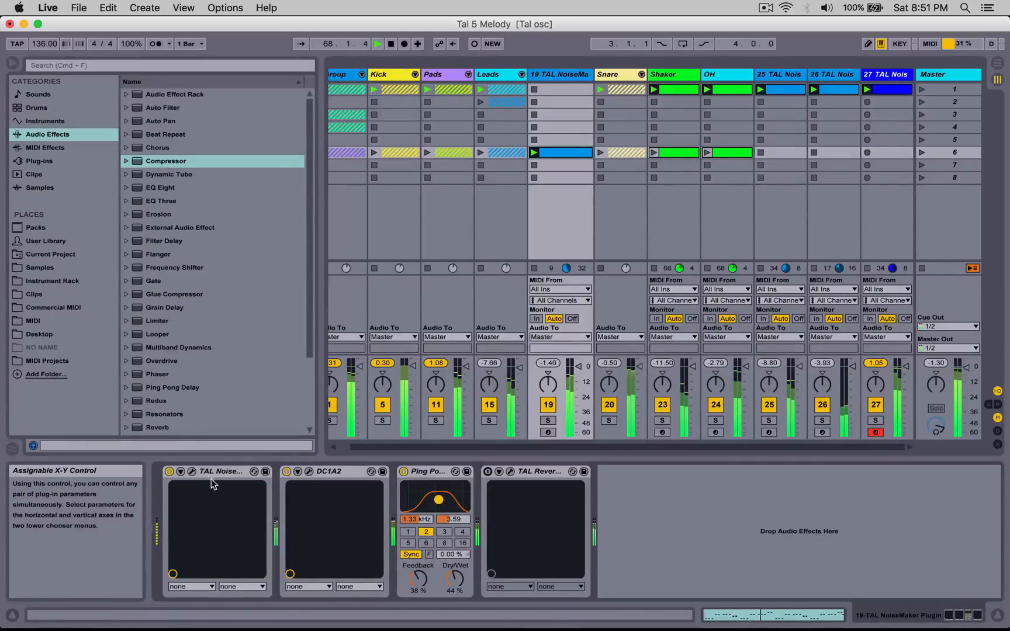
# Step: Set oscillator 1's pulse width to 0.52 in track 19's TAL NoiseMaker, and stop the track's clip
pyautogui.click(192, 471)
pyautogui.moveTo(633, 230); pyautogui.dragTo(627, 258)
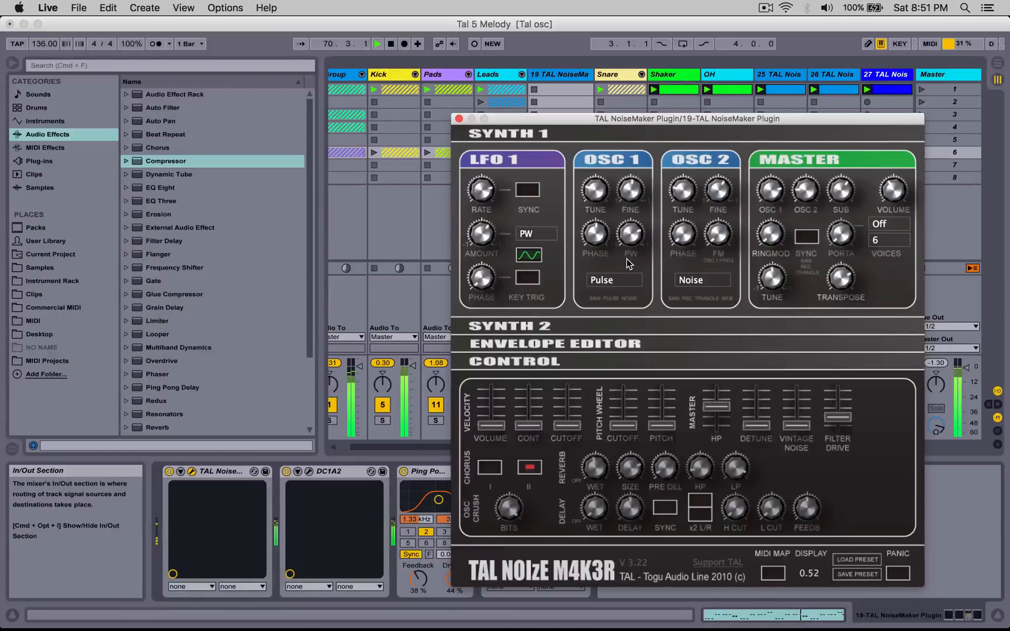
pyautogui.click(831, 284)
pyautogui.click(458, 119)
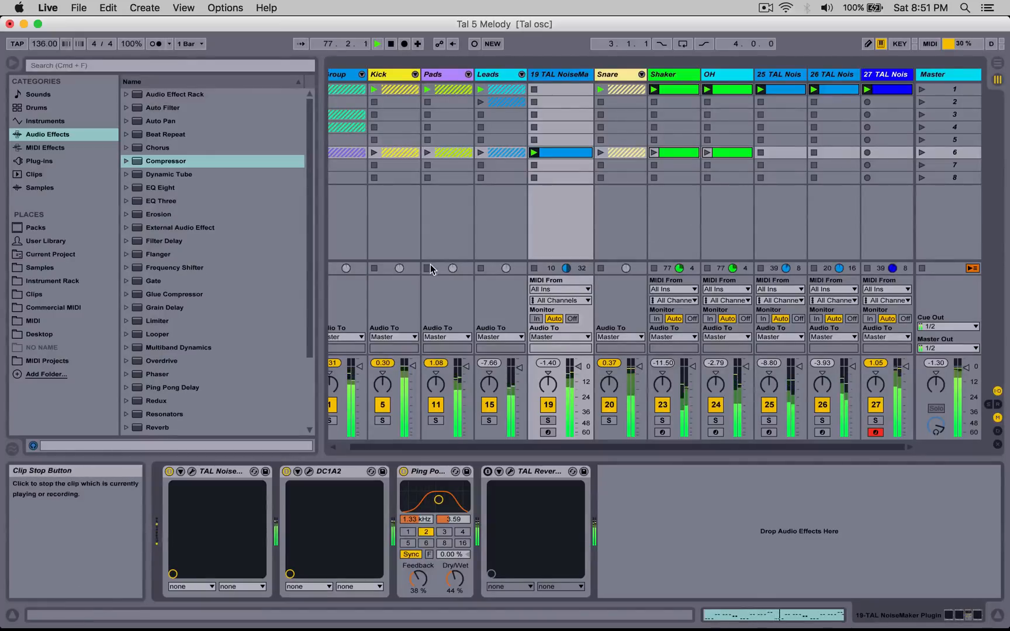
pyautogui.click(534, 268)
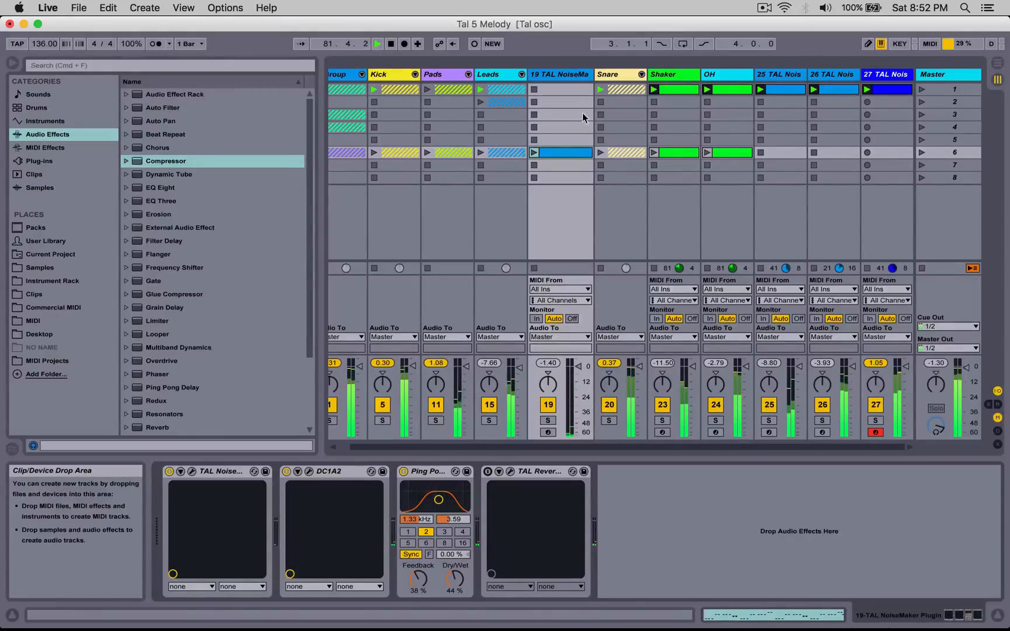
# Step: Unfold the Leads group, raise the Square track's volume and fold the group again
pyautogui.click(488, 76)
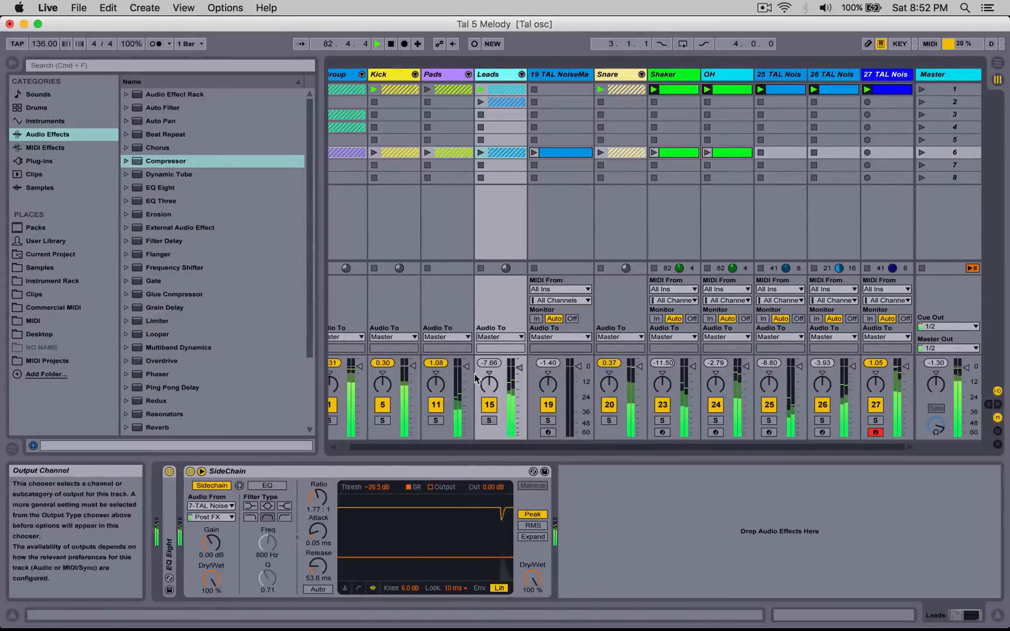
pyautogui.click(522, 74)
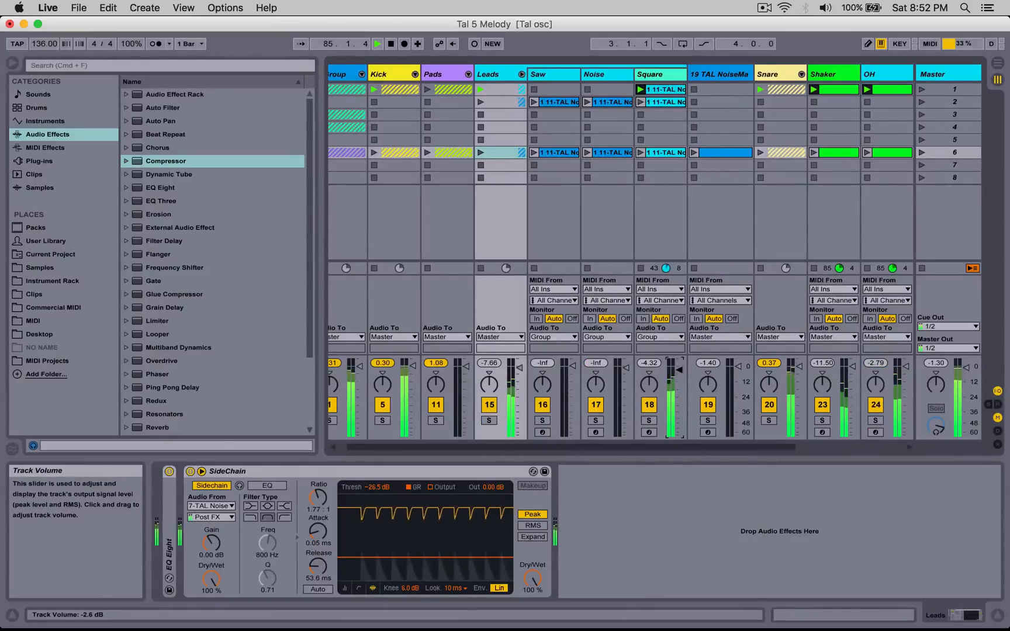
pyautogui.moveTo(680, 369); pyautogui.dragTo(679, 359)
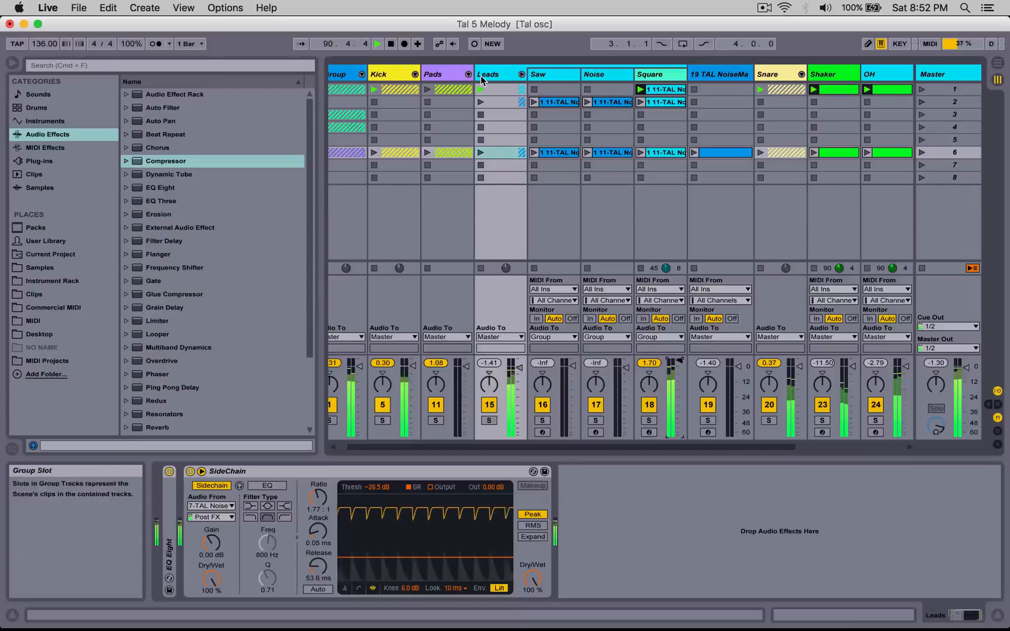
pyautogui.hscroll(-1, 482, 75)
pyautogui.click(534, 74)
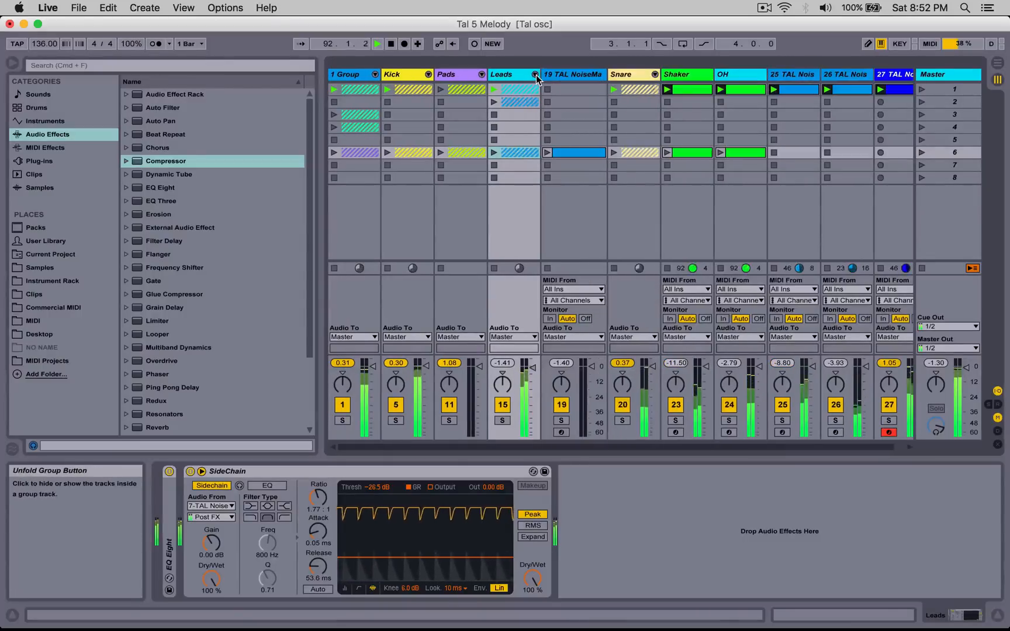
pyautogui.hscroll(1, 568, 78)
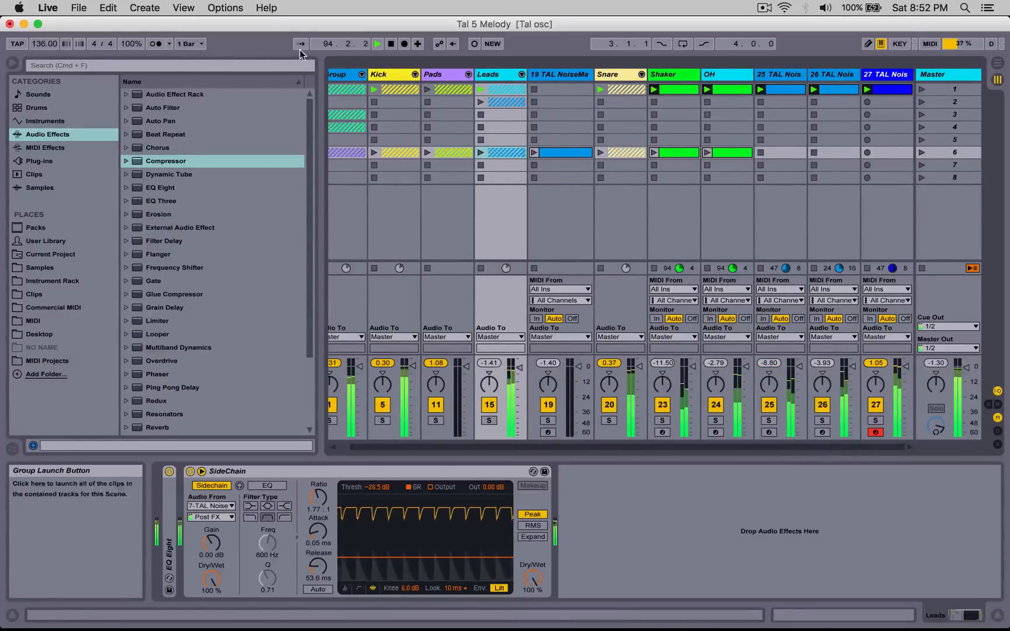
# Step: Search the plug-ins for "tal" and select the TAL NoiseMaker Plugin under TAL-Togu Audio Line
pyautogui.click(63, 158)
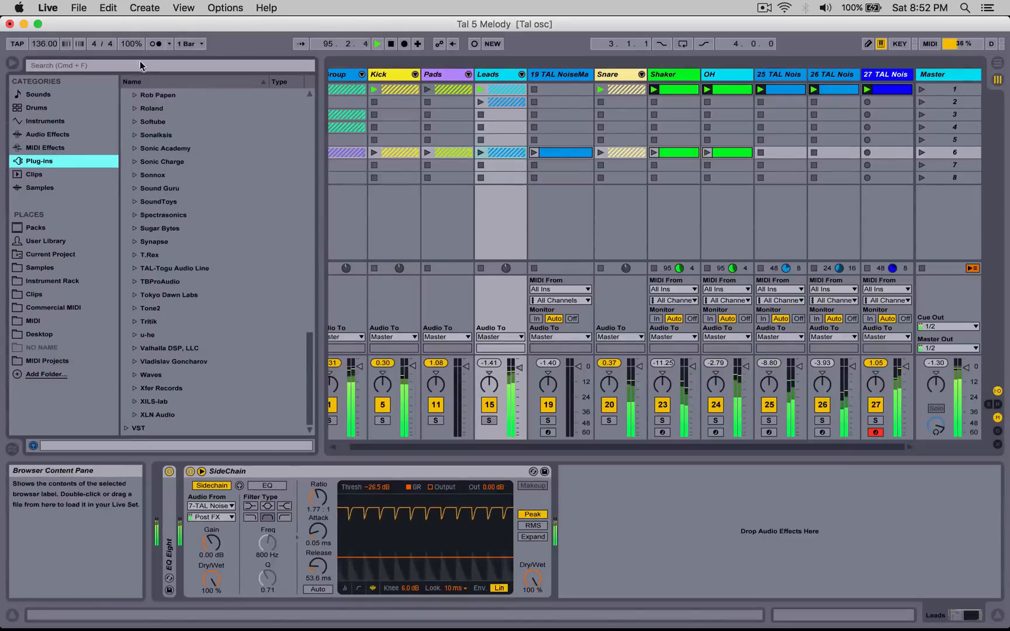
pyautogui.click(135, 66)
pyautogui.write('tal')
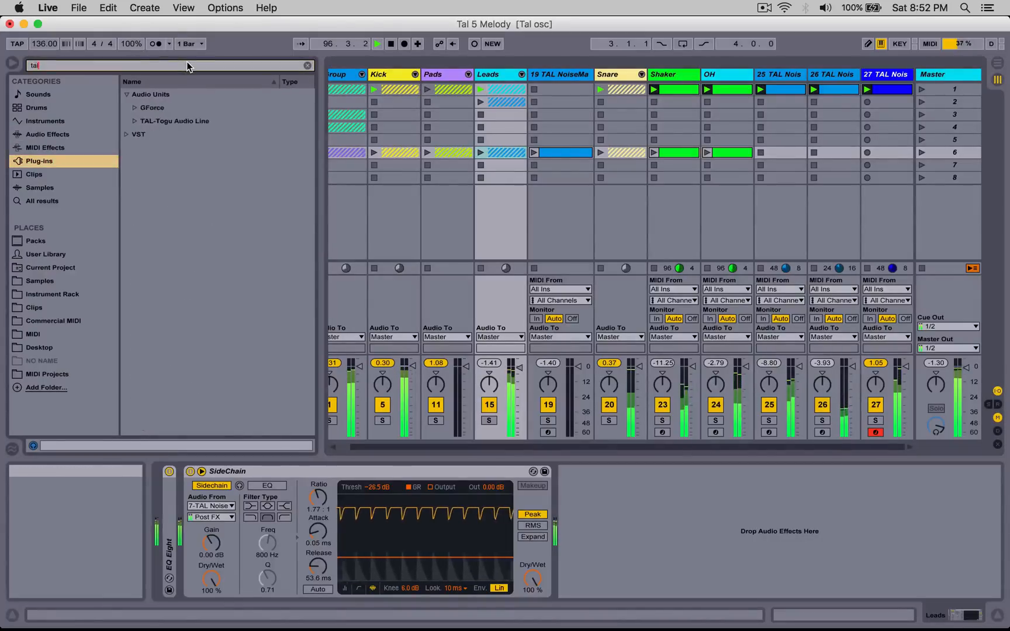
pyautogui.click(134, 122)
pyautogui.click(171, 147)
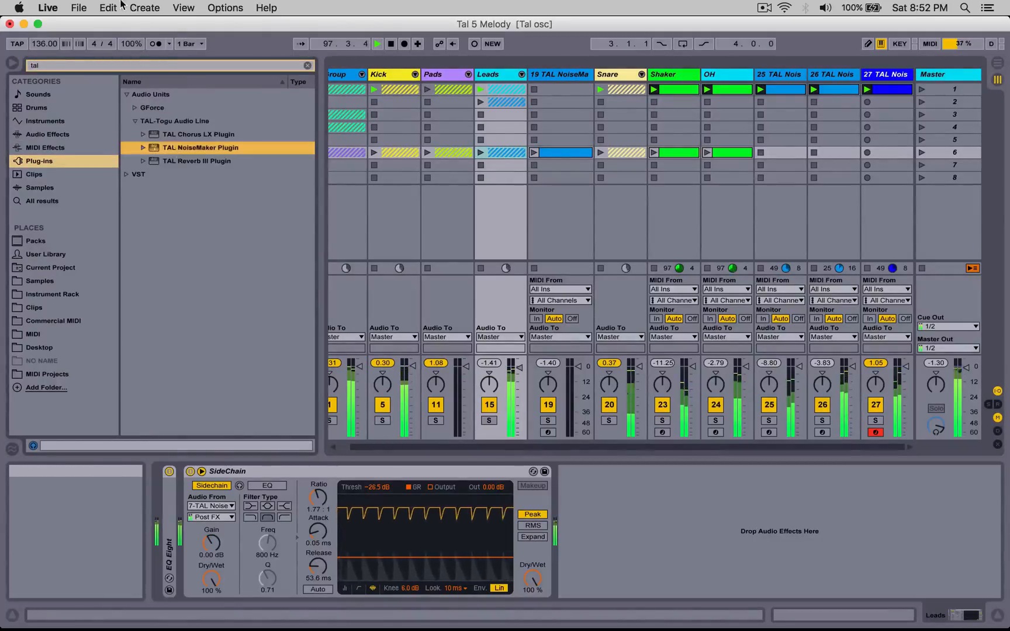
# Step: Insert a new MIDI track after the Leads group and load the TAL NoiseMaker Plugin on it
pyautogui.click(143, 8)
pyautogui.click(163, 78)
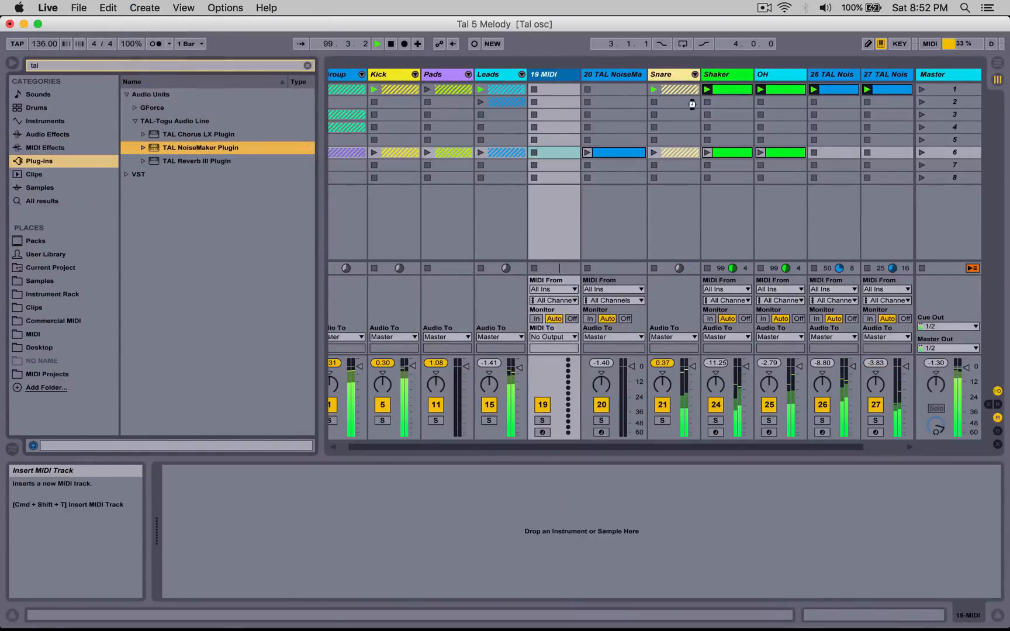
pyautogui.press('Return')
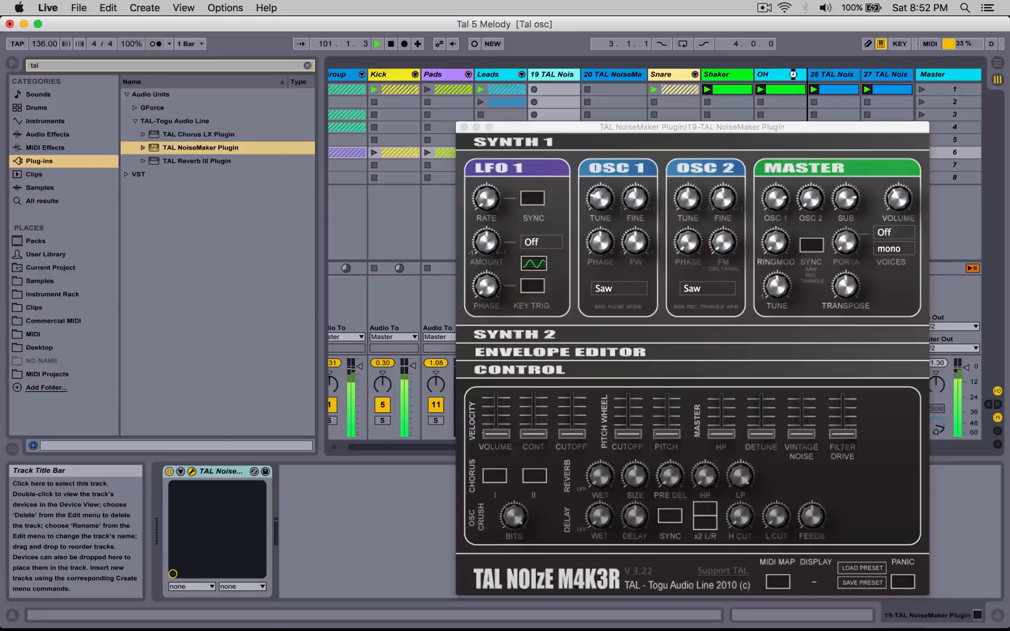
# Step: Move the new TAL NoiseMaker track directly after the OH track and rename it Ride
pyautogui.moveTo(755, 84); pyautogui.dragTo(796, 75)
pyautogui.press('super+r')
pyautogui.write('R')
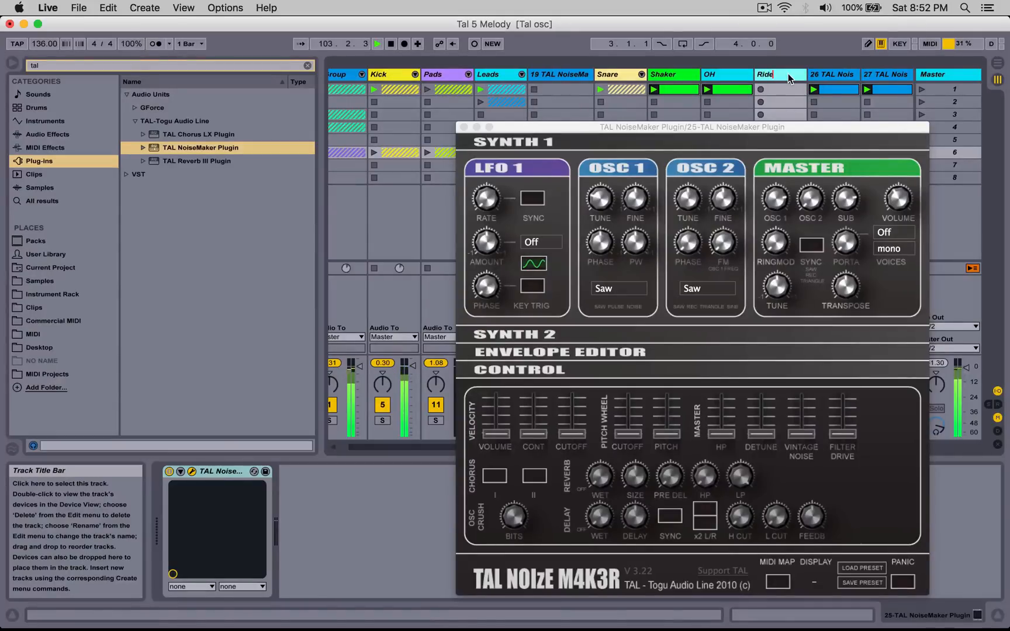
pyautogui.press('Return')
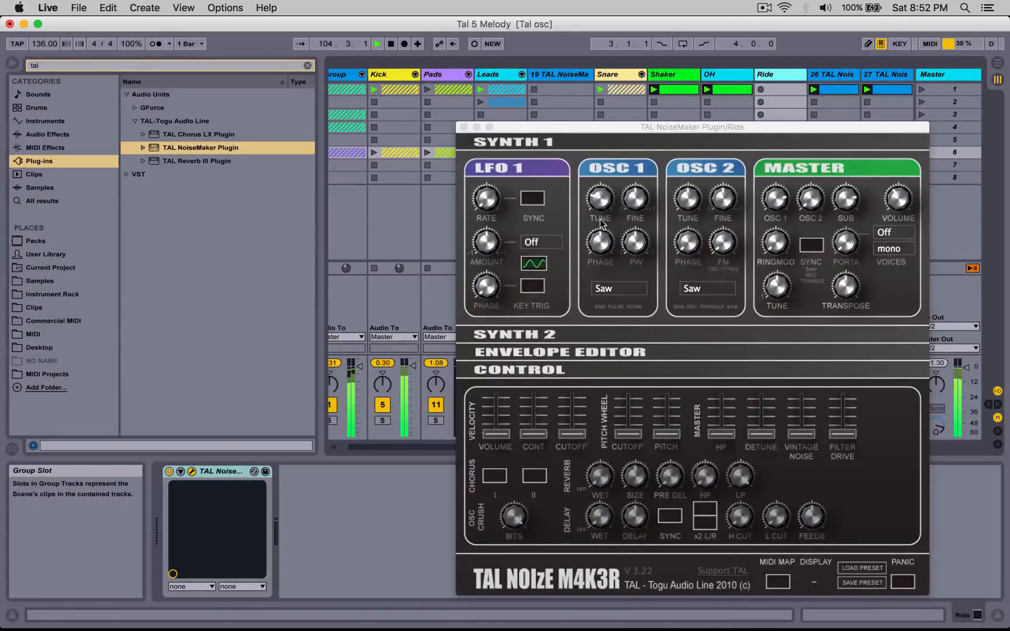
# Step: Set oscillator 1 of the Ride track's TAL NoiseMaker to Noise and expand the Synth 2 section
pyautogui.click(608, 288)
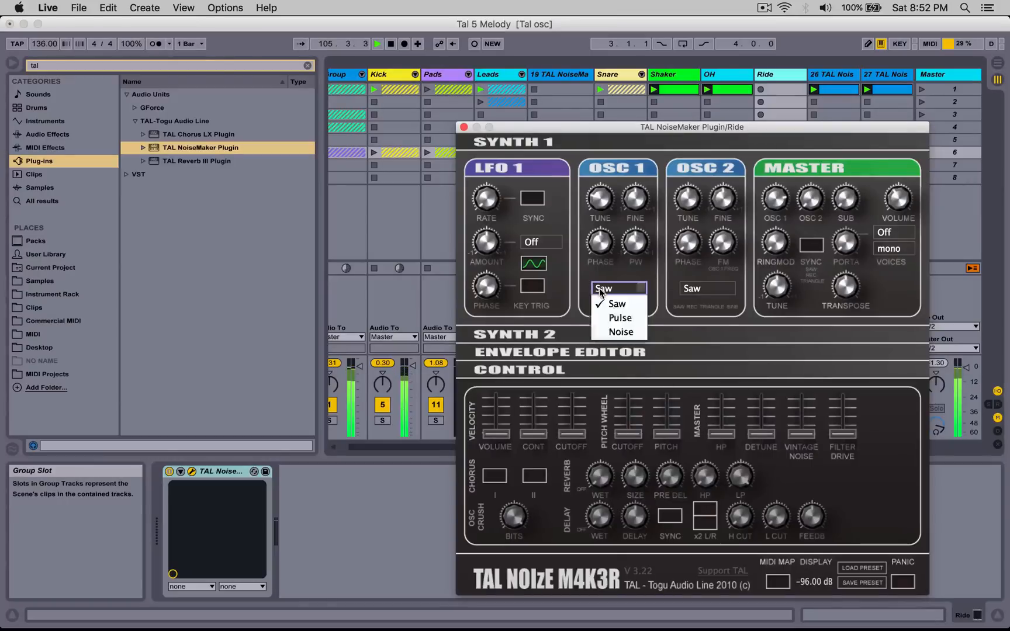
pyautogui.click(620, 329)
pyautogui.click(591, 338)
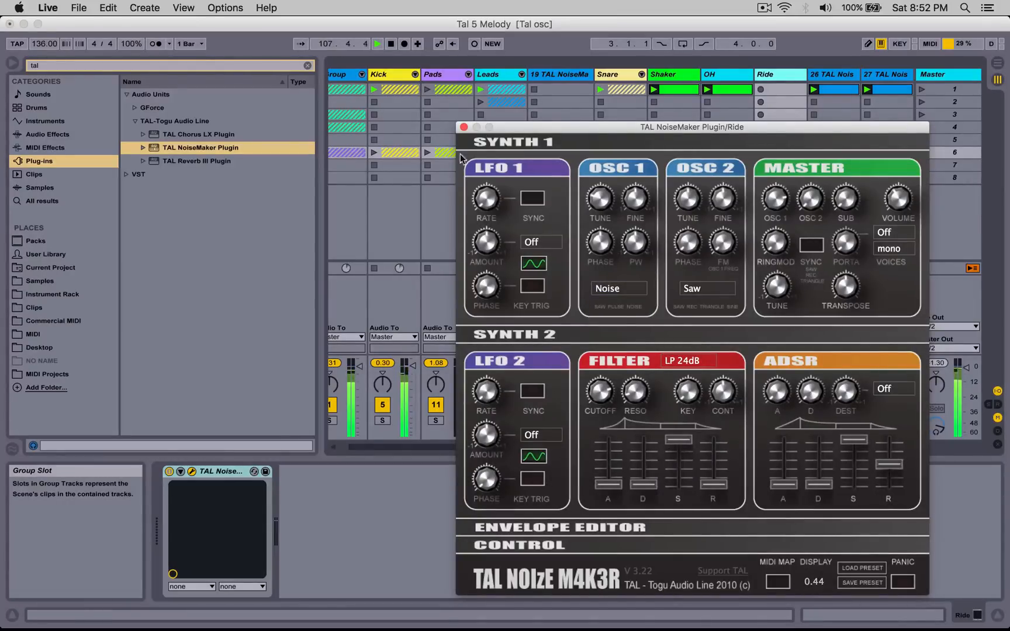
# Step: Copy the OH track's first clip into the first slot of the Ride track
pyautogui.click(465, 127)
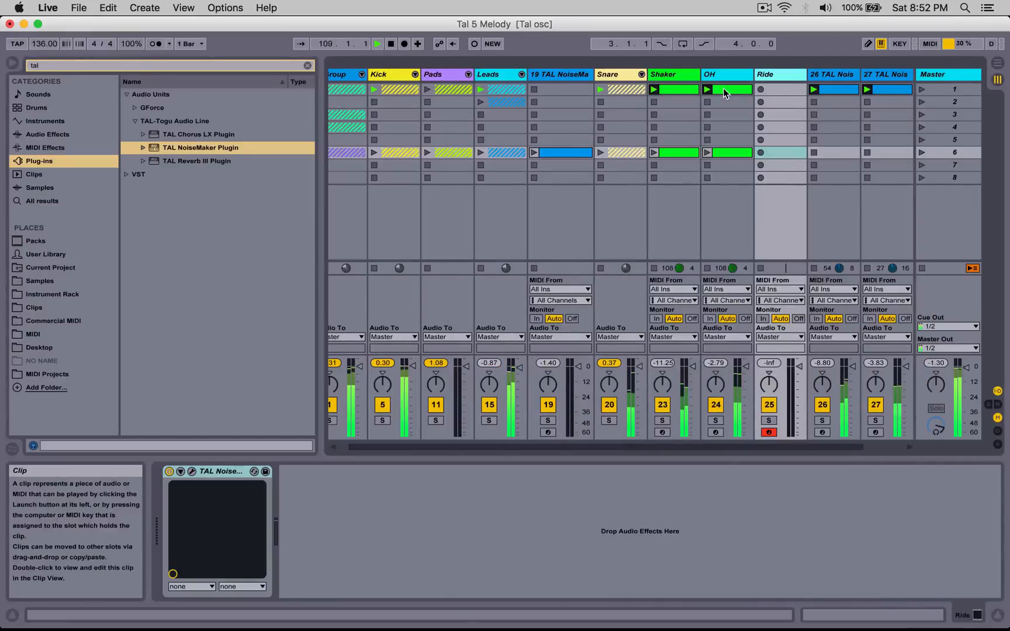
pyautogui.click(726, 89)
pyautogui.moveTo(726, 89); pyautogui.dragTo(772, 88)
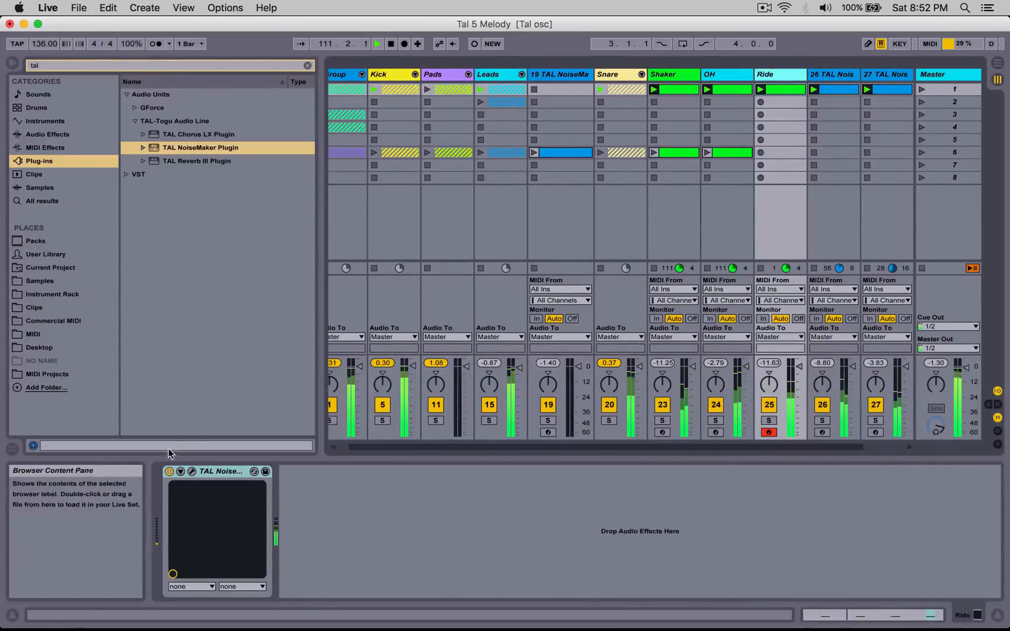
# Step: Raise the master high-pass in the control section of the Ride track's TAL NoiseMaker to 0.62
pyautogui.click(192, 471)
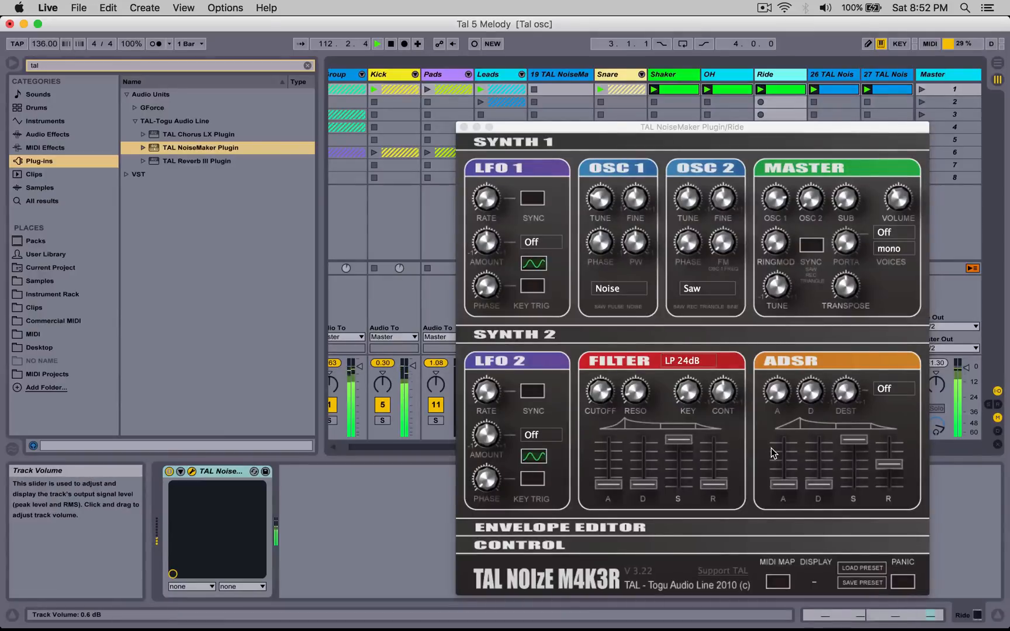
pyautogui.click(588, 544)
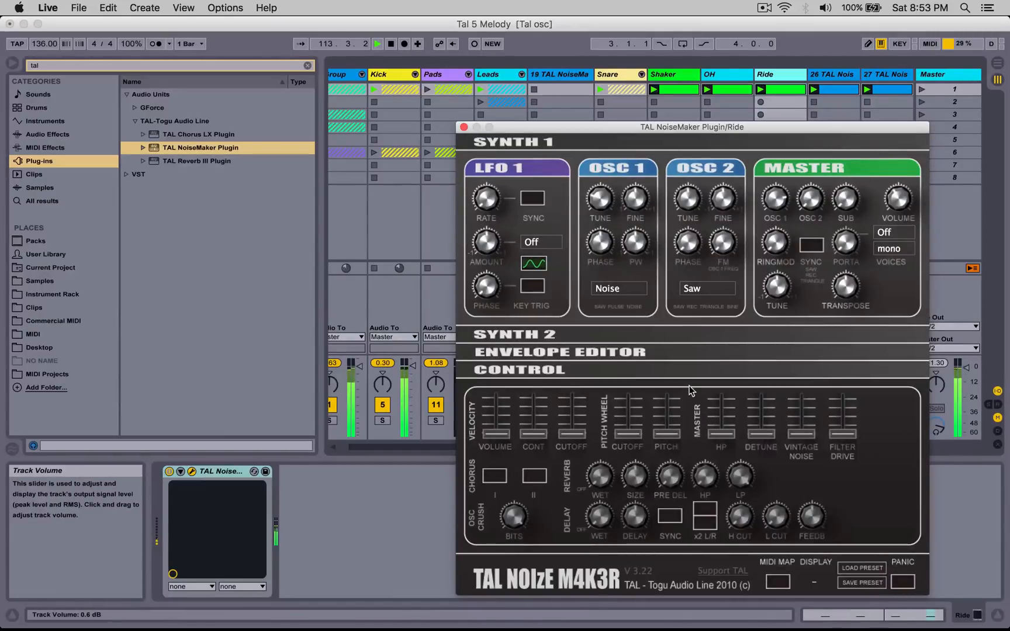
pyautogui.moveTo(725, 437); pyautogui.dragTo(729, 367)
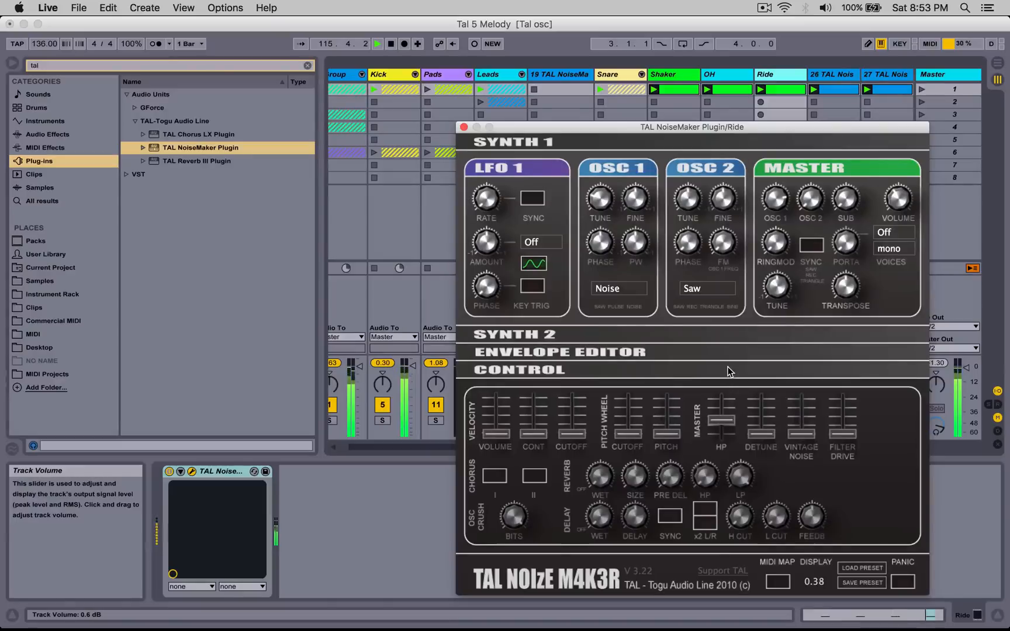
pyautogui.moveTo(735, 425); pyautogui.dragTo(726, 375)
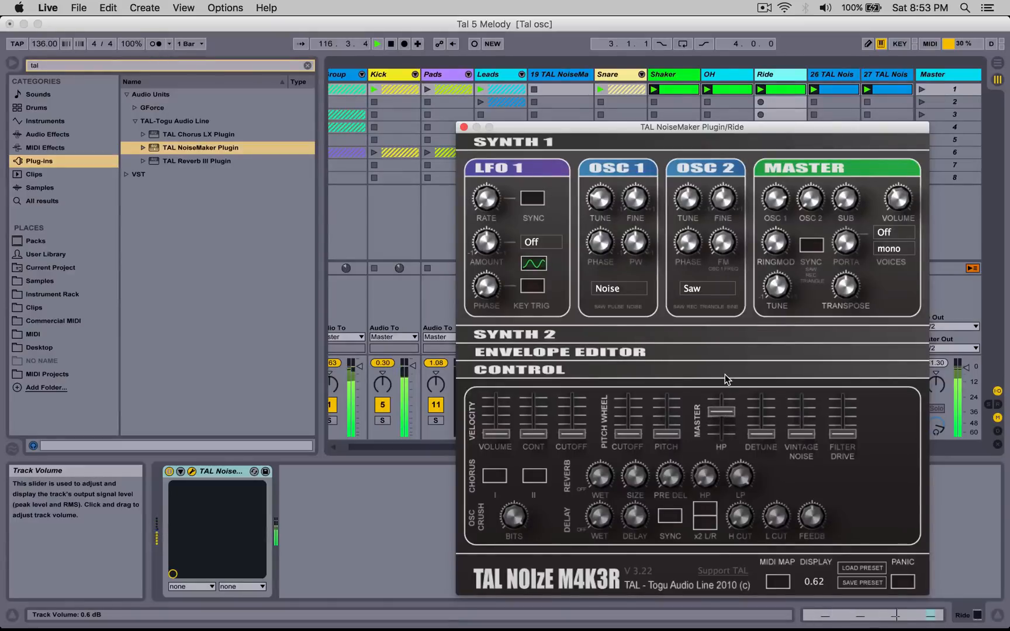
# Step: Adjust the Ride synth's filter resonance and set its ADSR release to 0.50
pyautogui.click(696, 337)
pyautogui.moveTo(898, 468); pyautogui.dragTo(893, 447)
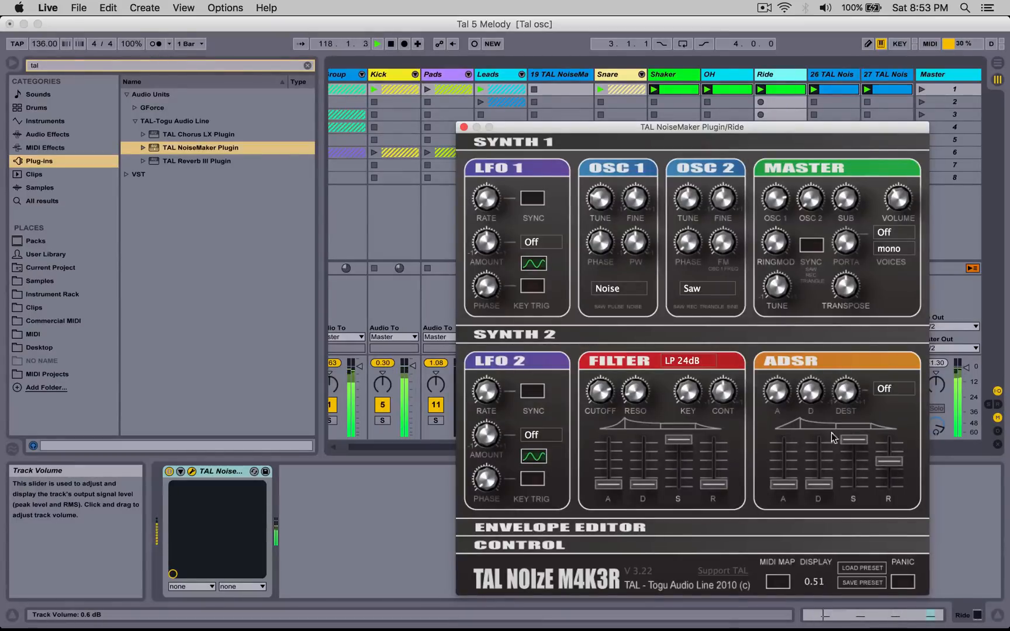
pyautogui.moveTo(639, 400); pyautogui.dragTo(626, 397)
pyautogui.moveTo(888, 468); pyautogui.dragTo(879, 451)
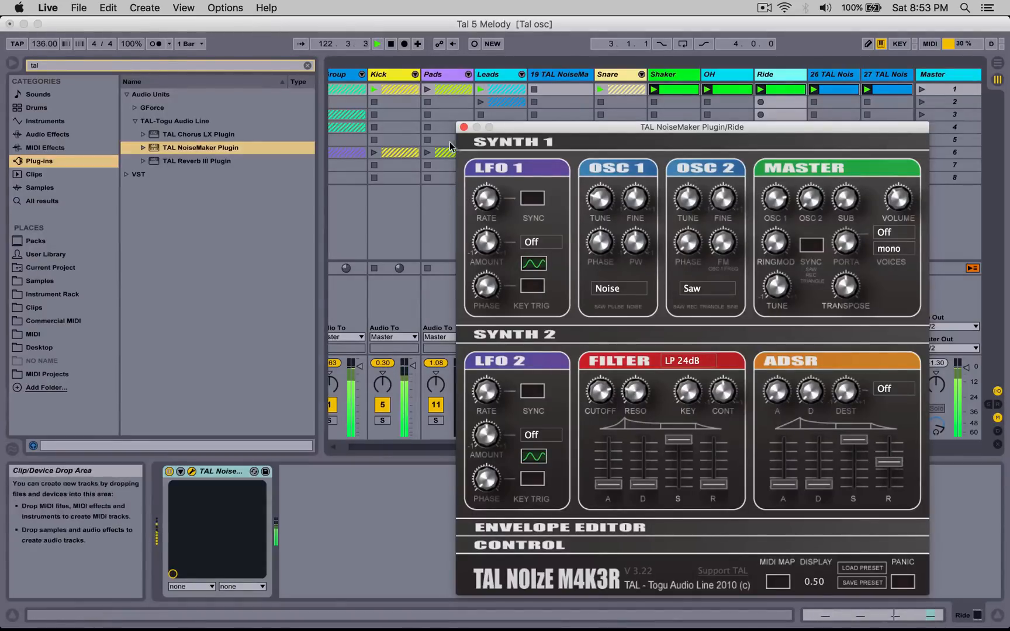
pyautogui.click(464, 127)
# Step: Add Auto Pan to the Ride track with an amount of 26.2% and insert EQ Eight before it
pyautogui.click(308, 65)
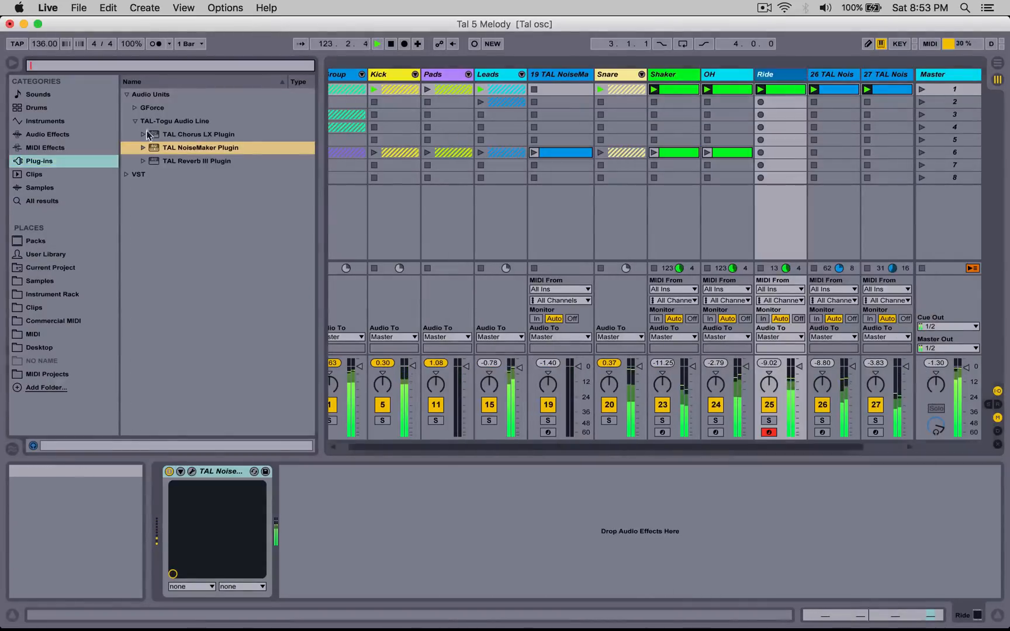
pyautogui.click(45, 133)
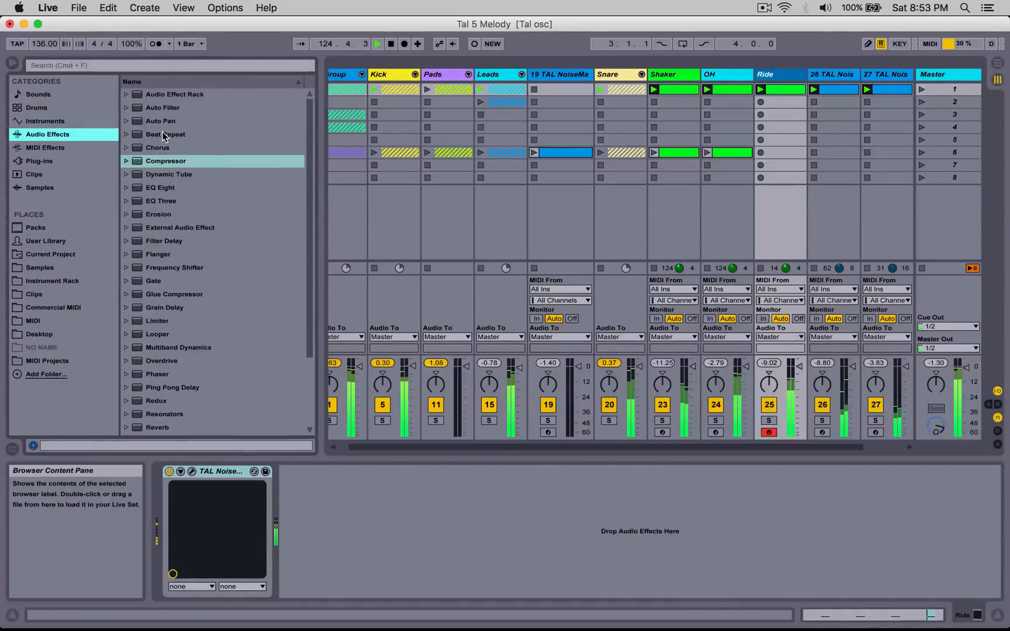
pyautogui.moveTo(164, 121); pyautogui.dragTo(344, 550)
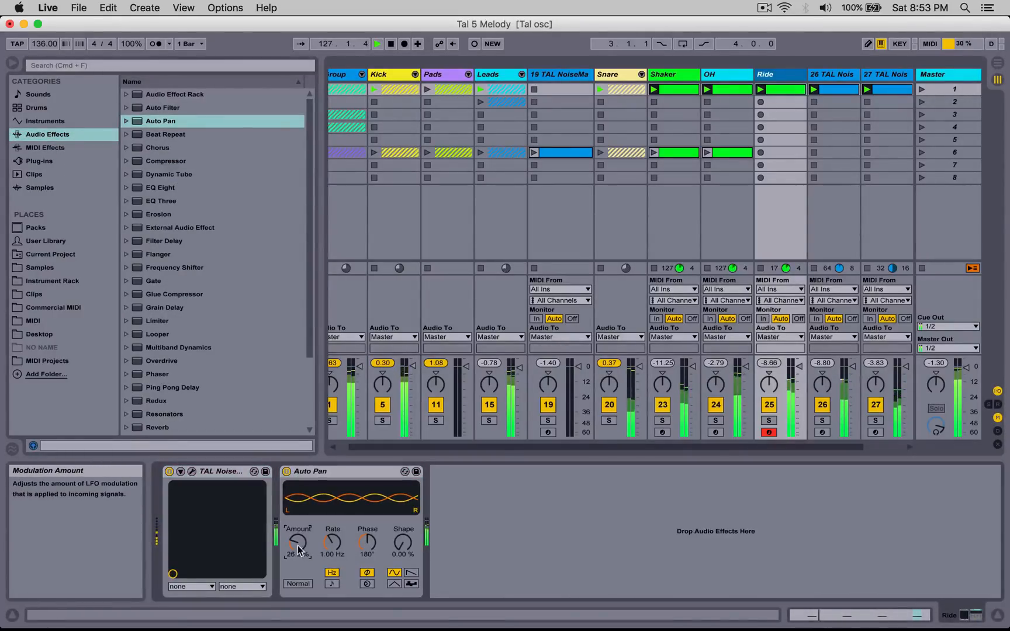
pyautogui.moveTo(156, 188); pyautogui.dragTo(277, 500)
# Step: Set band 1 of the Ride's EQ Eight to a gentler low cut at 10.0 kHz
pyautogui.moveTo(312, 548); pyautogui.dragTo(322, 555)
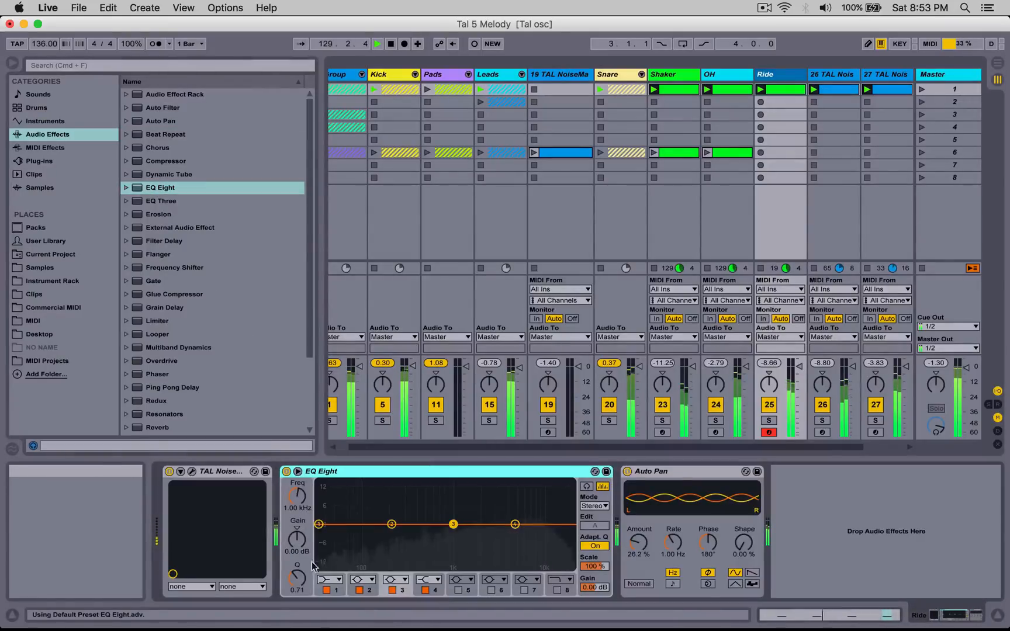
pyautogui.moveTo(303, 500); pyautogui.dragTo(303, 445)
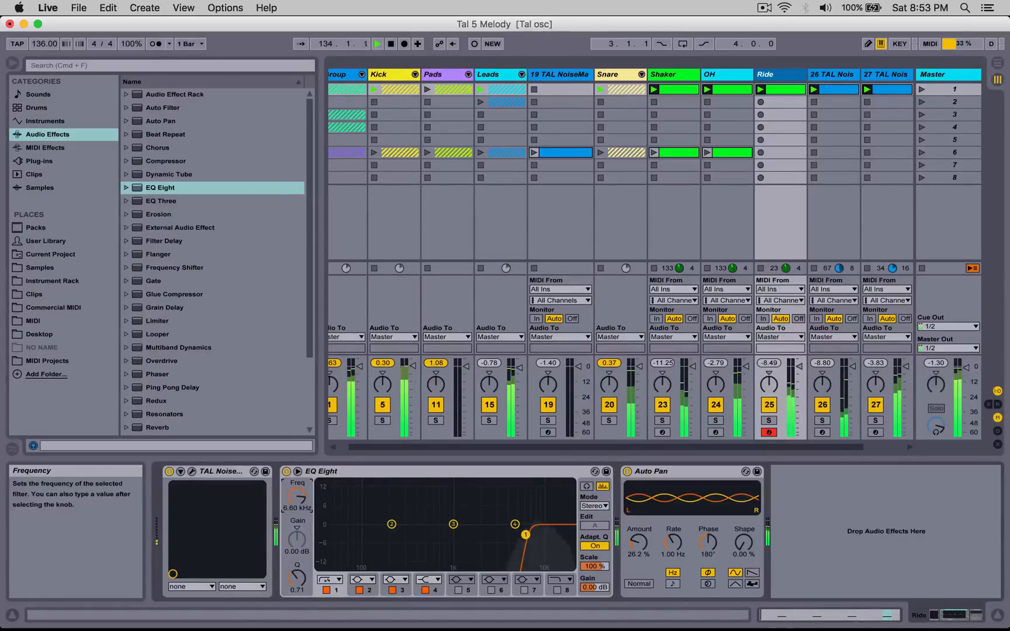
pyautogui.click(329, 580)
pyautogui.click(333, 510)
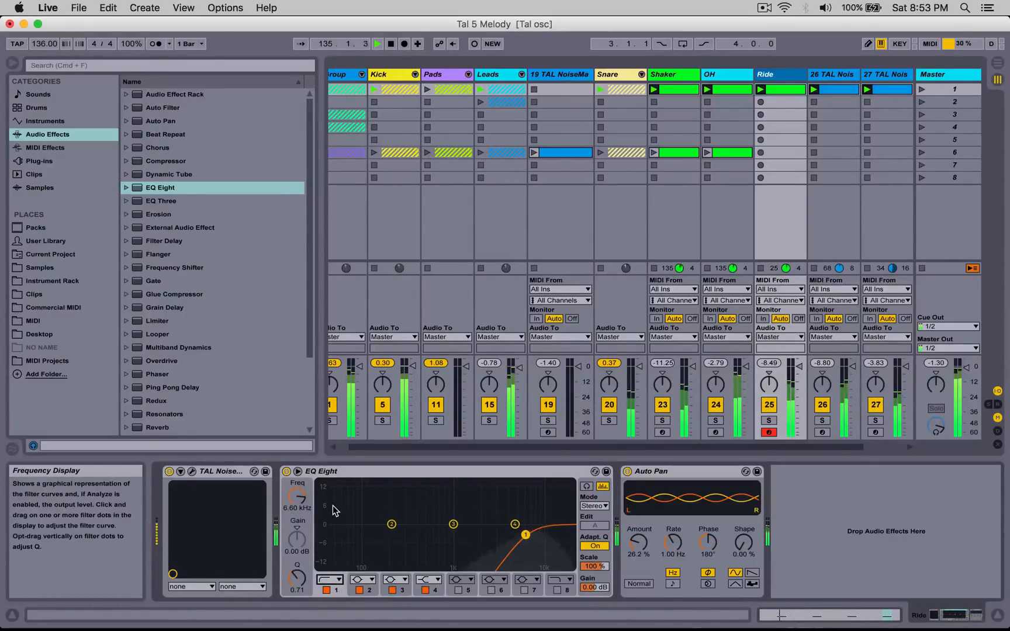
pyautogui.moveTo(297, 497); pyautogui.dragTo(303, 498)
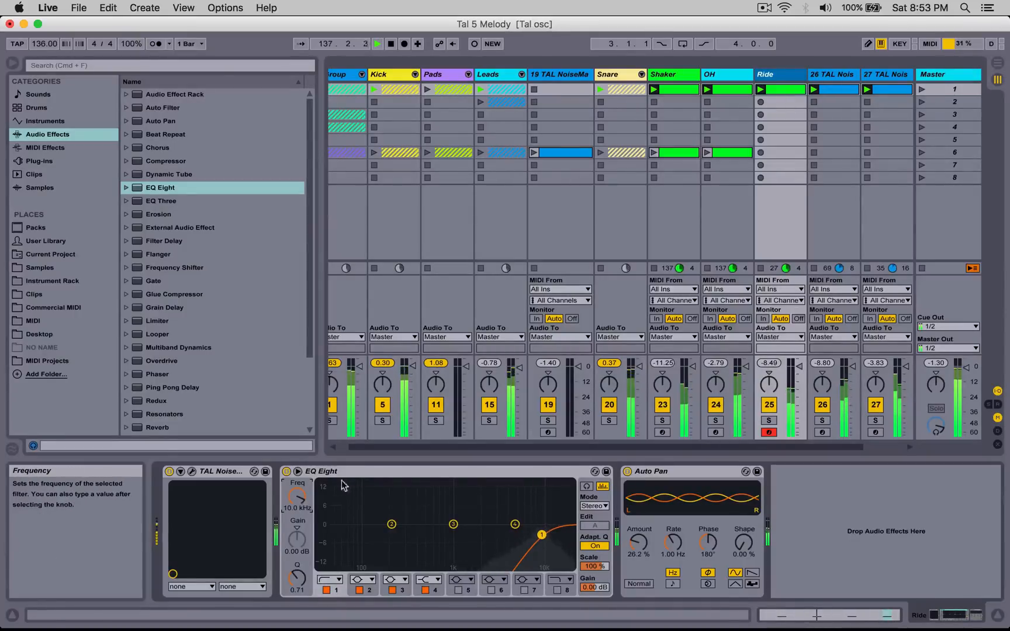
# Step: Fine-tune the Ride synth's resonance and ADSR release, and lower its filter cutoff to 0.89
pyautogui.click(193, 472)
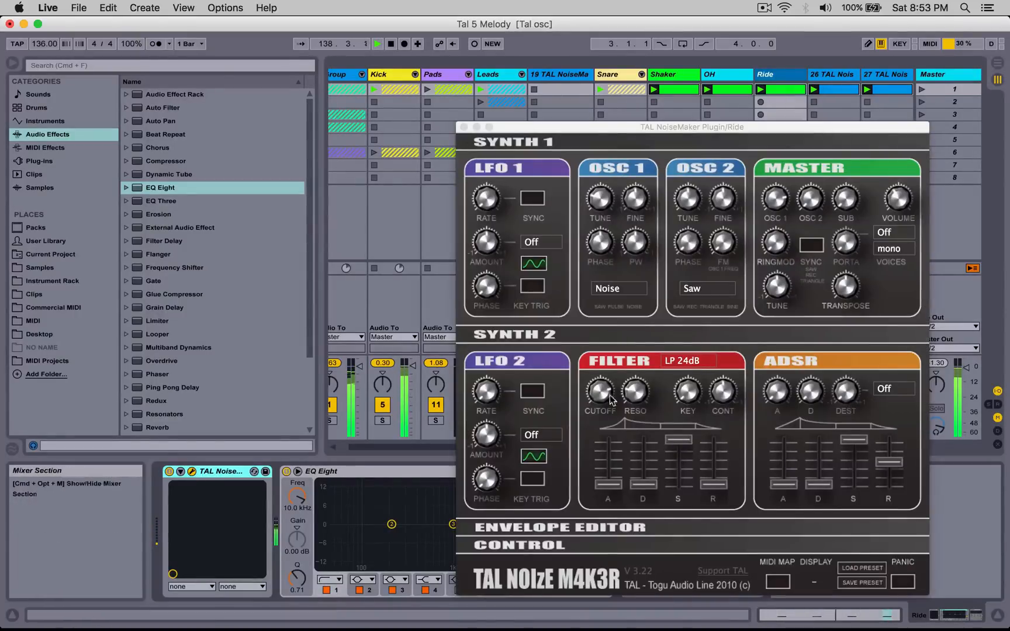
pyautogui.click(628, 374)
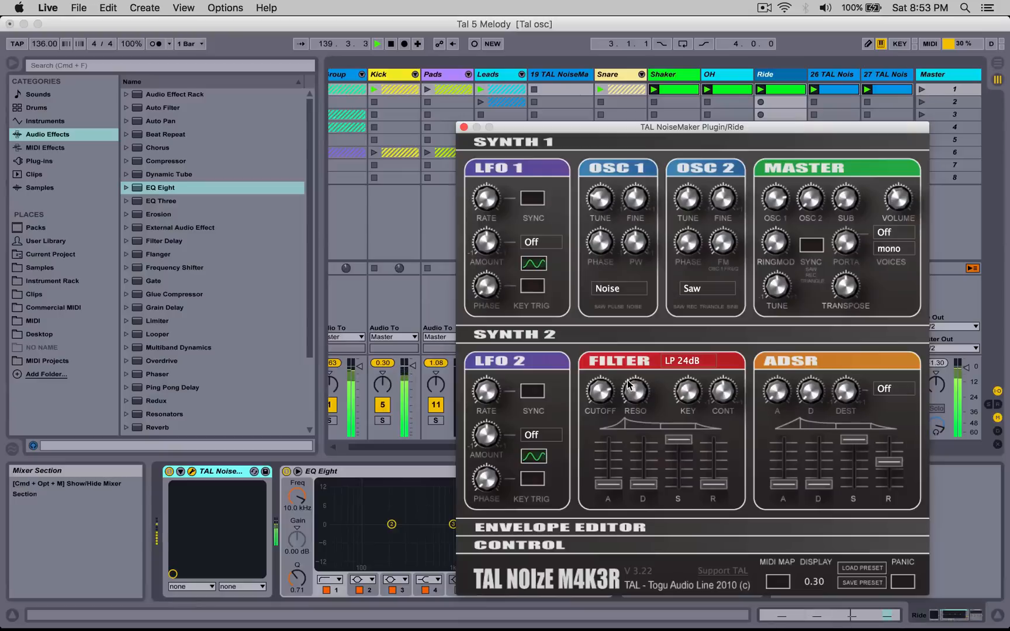
pyautogui.moveTo(886, 460); pyautogui.dragTo(886, 472)
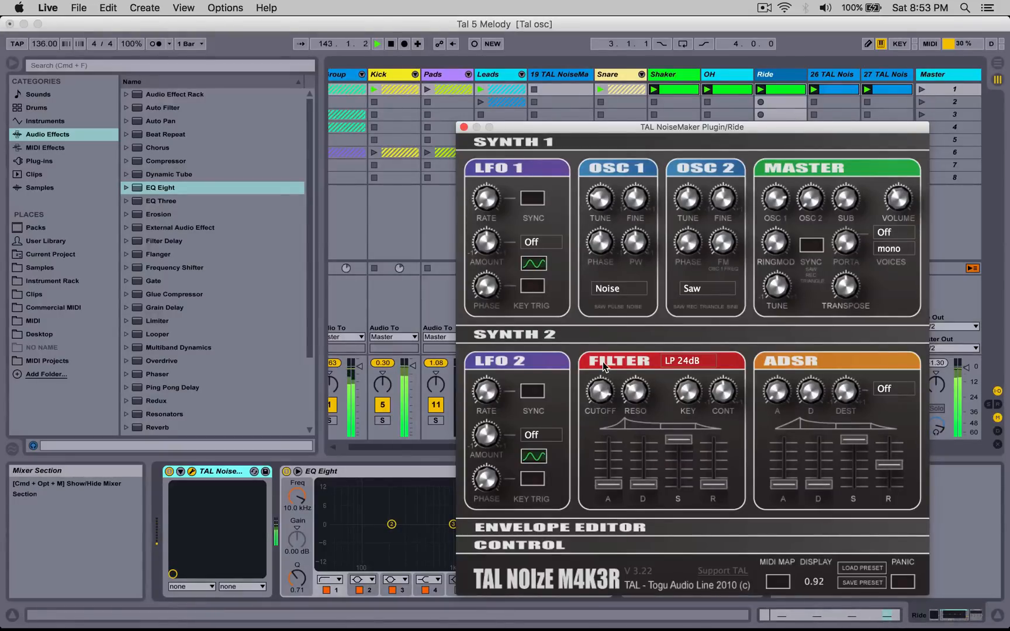
pyautogui.moveTo(601, 379); pyautogui.dragTo(602, 393)
# Step: Turn on Chorus II in the Ride synth and readjust its ADSR release and filter cutoff, with the cutoff at 0.84
pyautogui.click(559, 544)
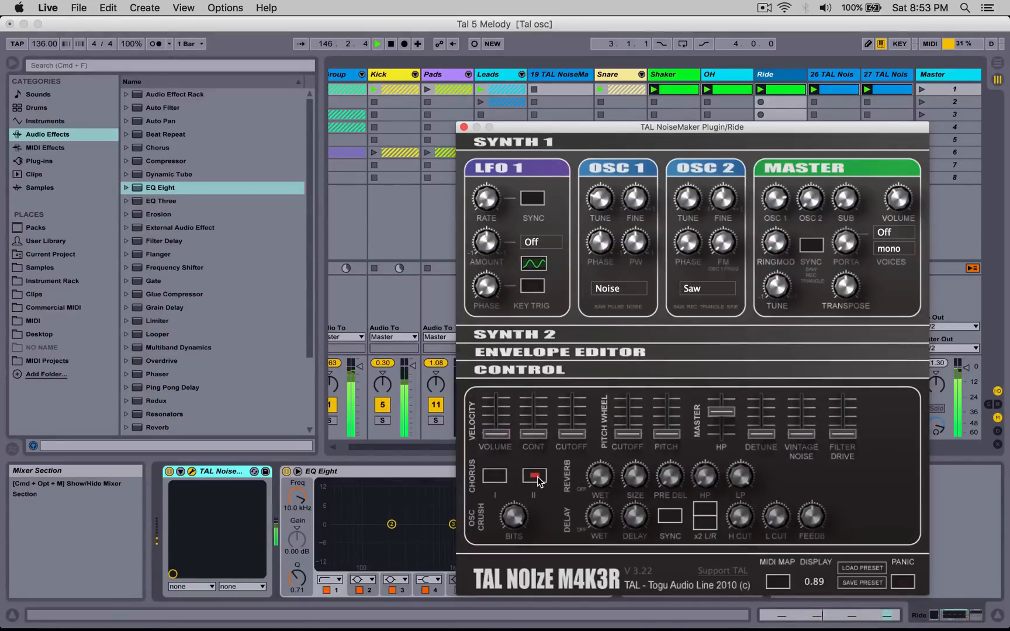
pyautogui.click(544, 336)
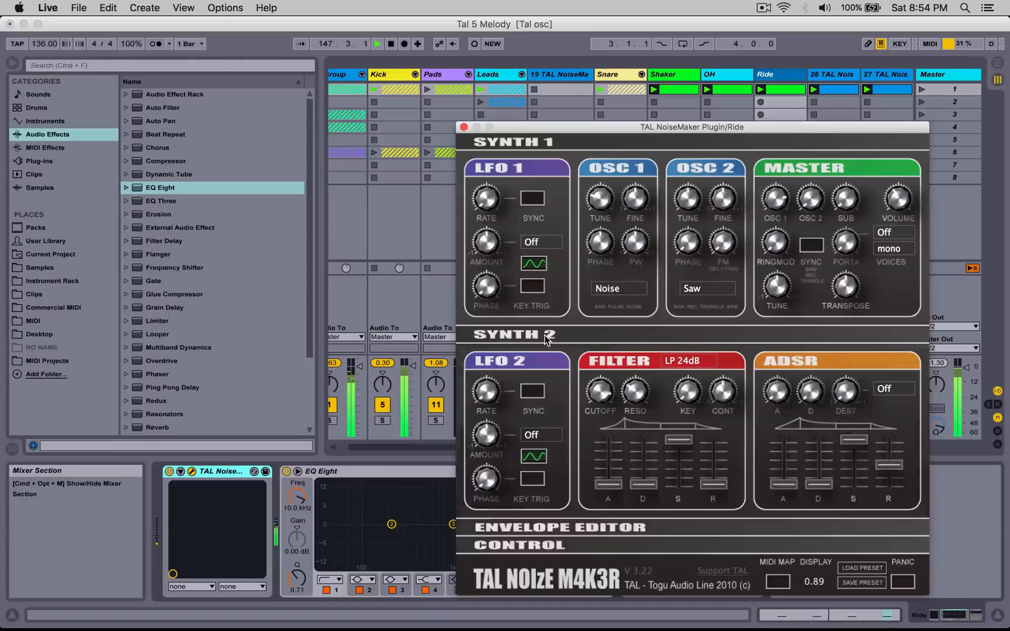
pyautogui.moveTo(881, 466); pyautogui.dragTo(881, 457)
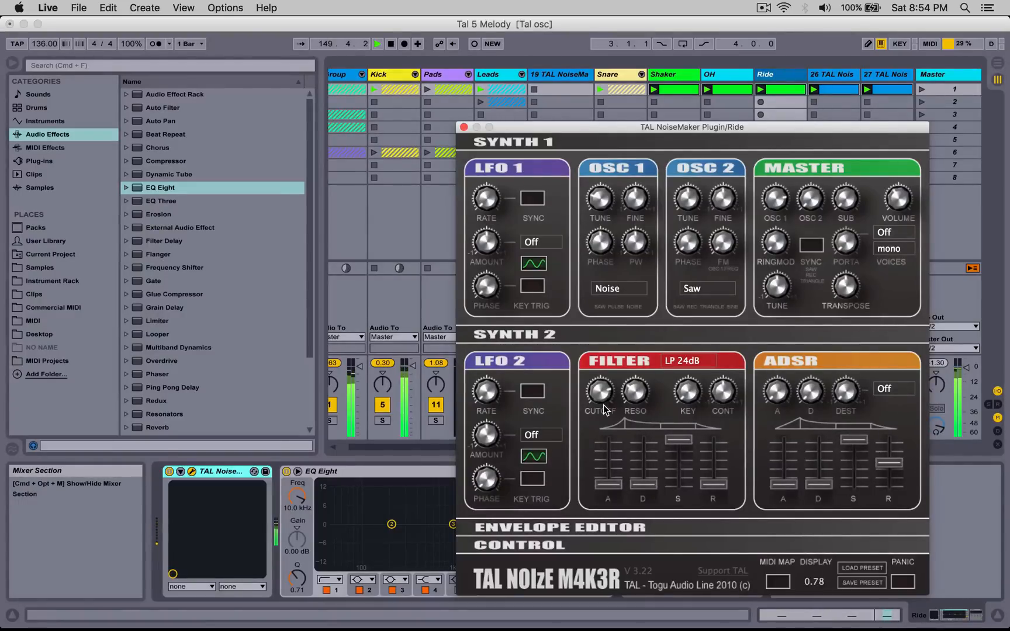
pyautogui.moveTo(635, 440); pyautogui.dragTo(635, 416)
# Step: Set the Ride synth's oscillator 2 to Triangle and its transpose to 12.00
pyautogui.click(697, 290)
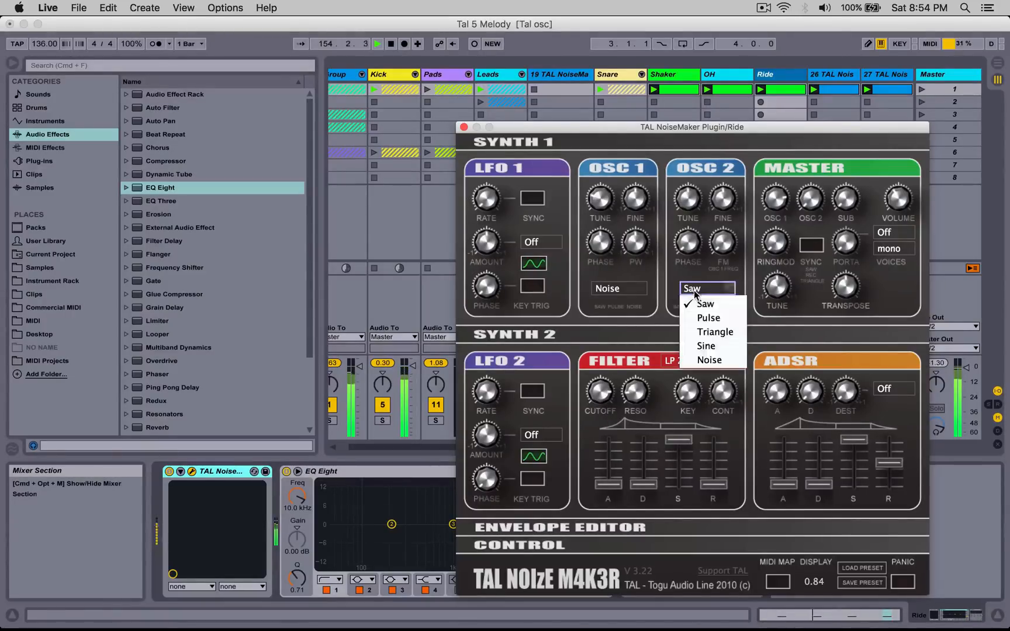
pyautogui.click(706, 332)
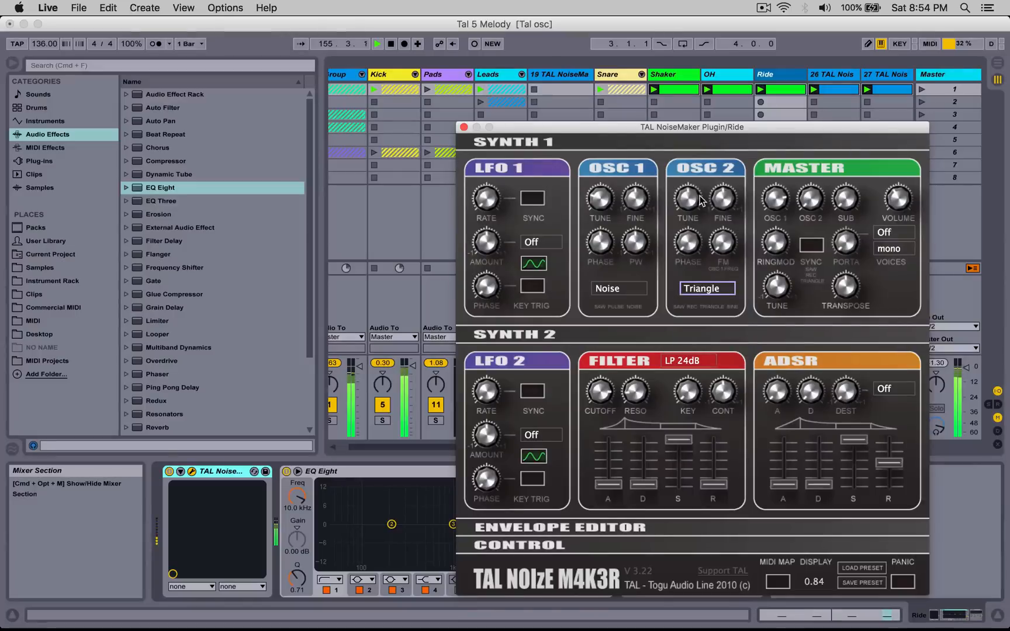
pyautogui.moveTo(845, 288); pyautogui.dragTo(846, 241)
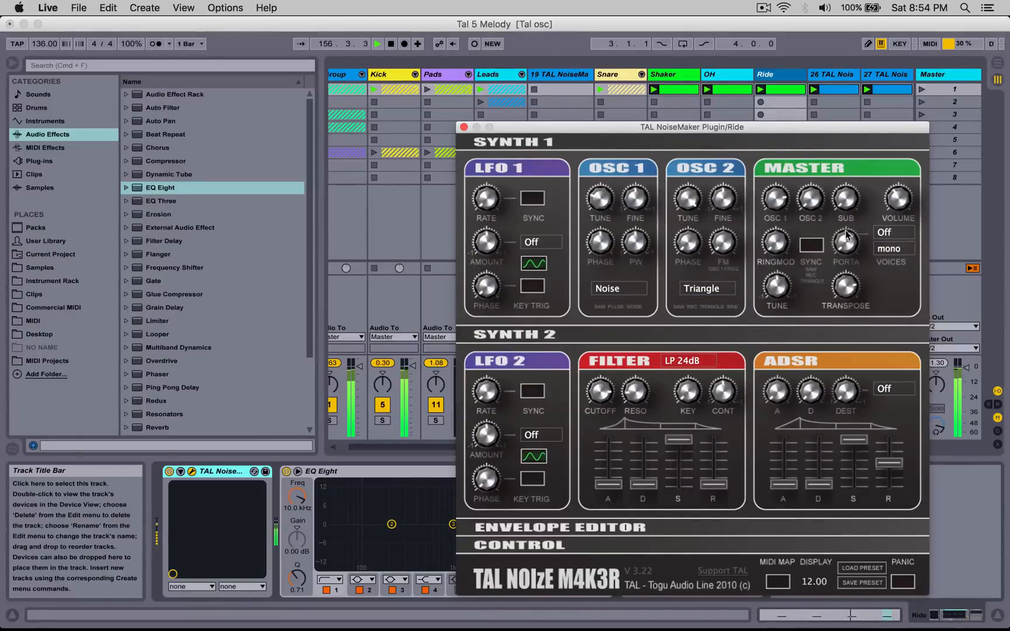
# Step: Raise the Ride synth's oscillator 2 level to -10.18 dB and its FM to 0.99, and unsolo track 27
pyautogui.moveTo(811, 198); pyautogui.dragTo(812, 121)
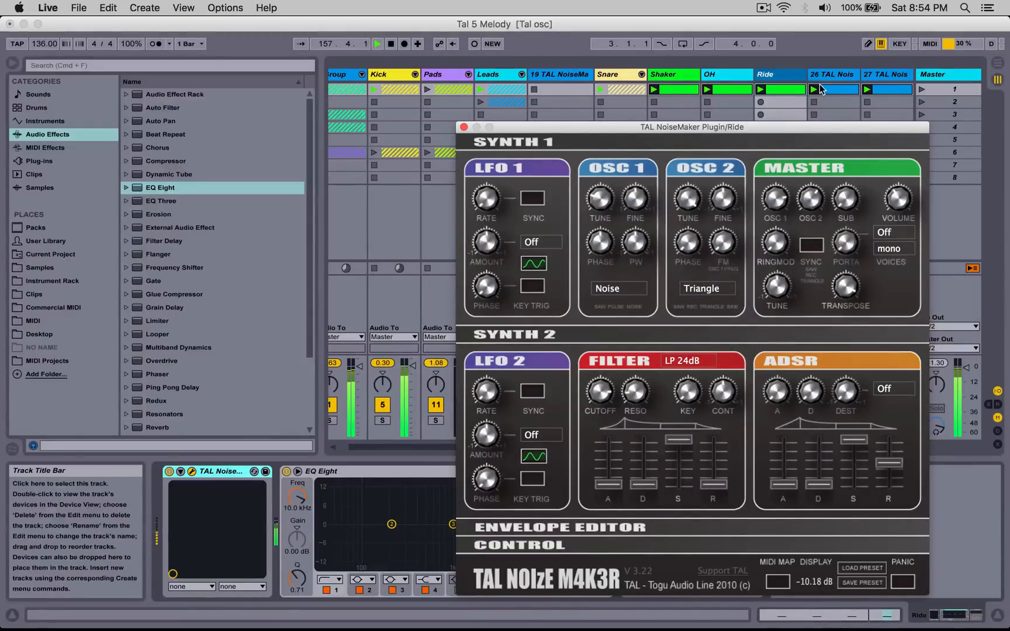
pyautogui.moveTo(723, 249); pyautogui.dragTo(744, 105)
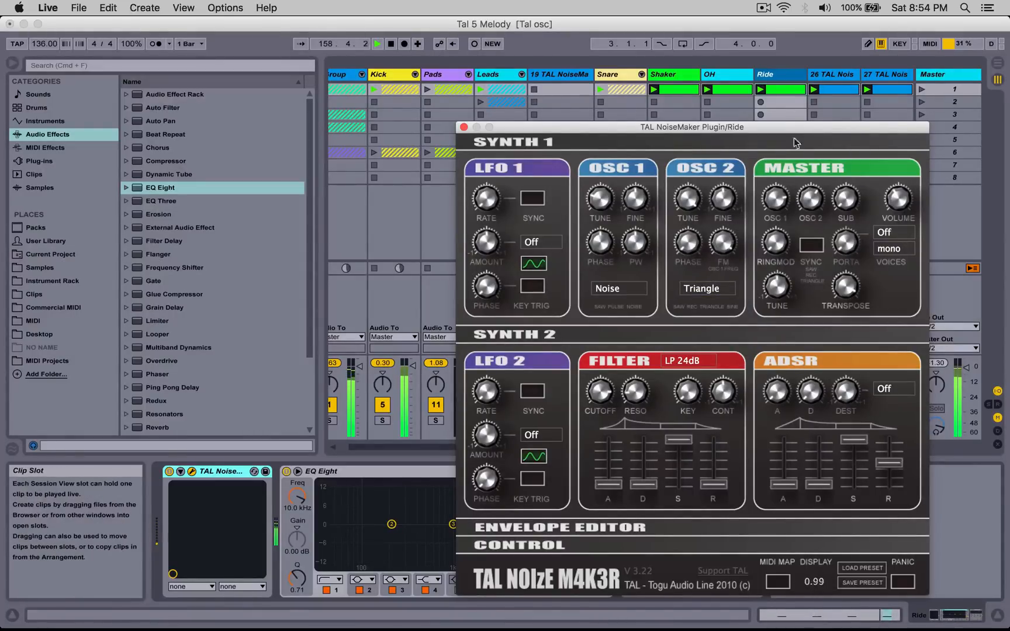
pyautogui.click(464, 126)
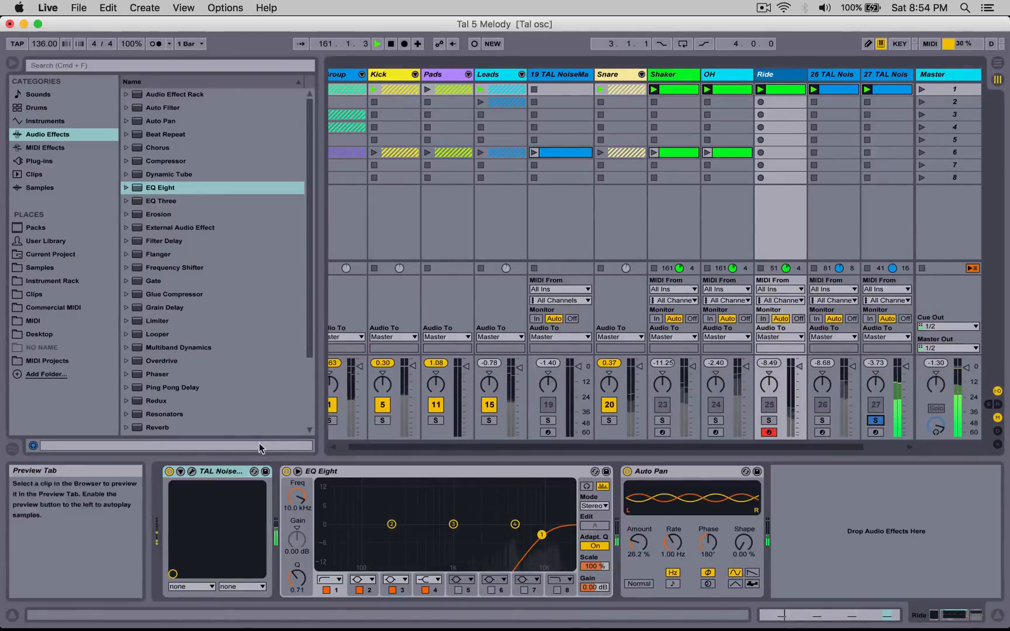
pyautogui.click(876, 421)
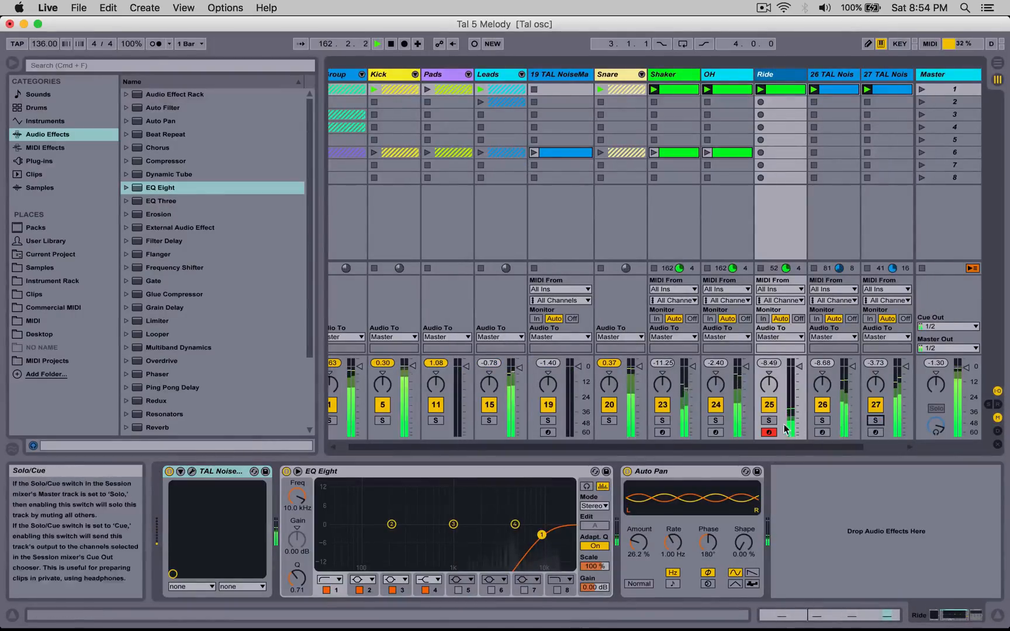
# Step: Readjust the Ride synth's oscillator 2 FM and shape the filter envelope with minimum sustain and a short decay
pyautogui.click(192, 471)
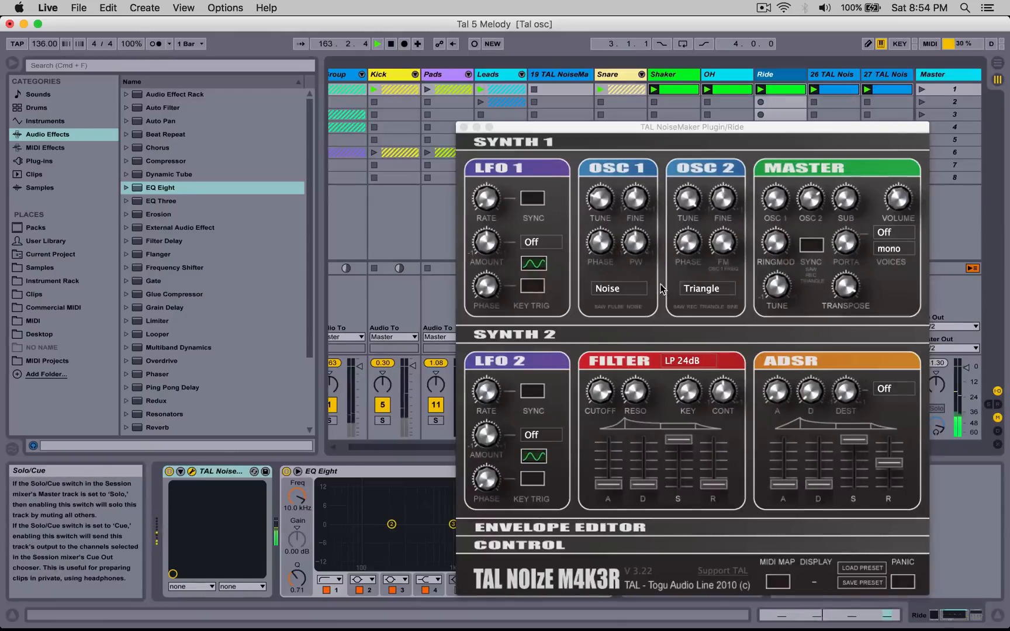
pyautogui.moveTo(716, 251); pyautogui.dragTo(758, 125)
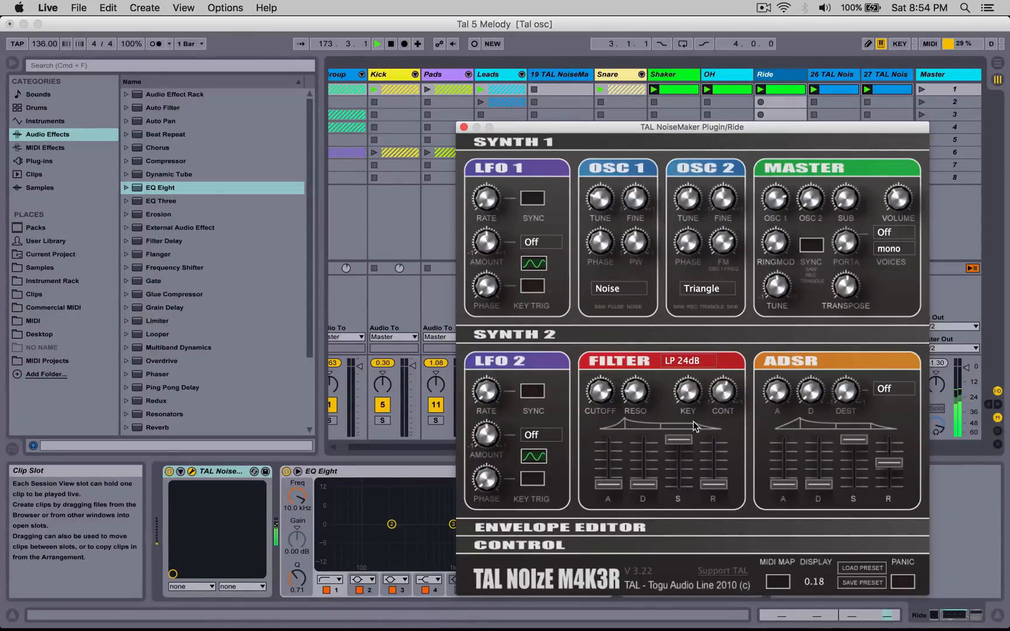
pyautogui.moveTo(675, 492); pyautogui.dragTo(637, 473)
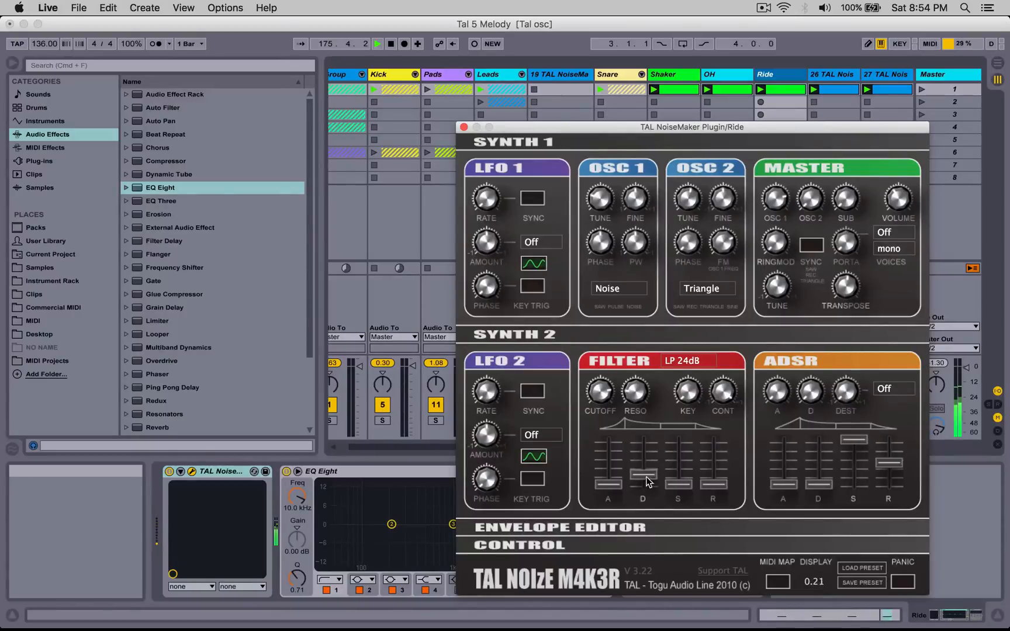
pyautogui.moveTo(647, 491); pyautogui.dragTo(647, 495)
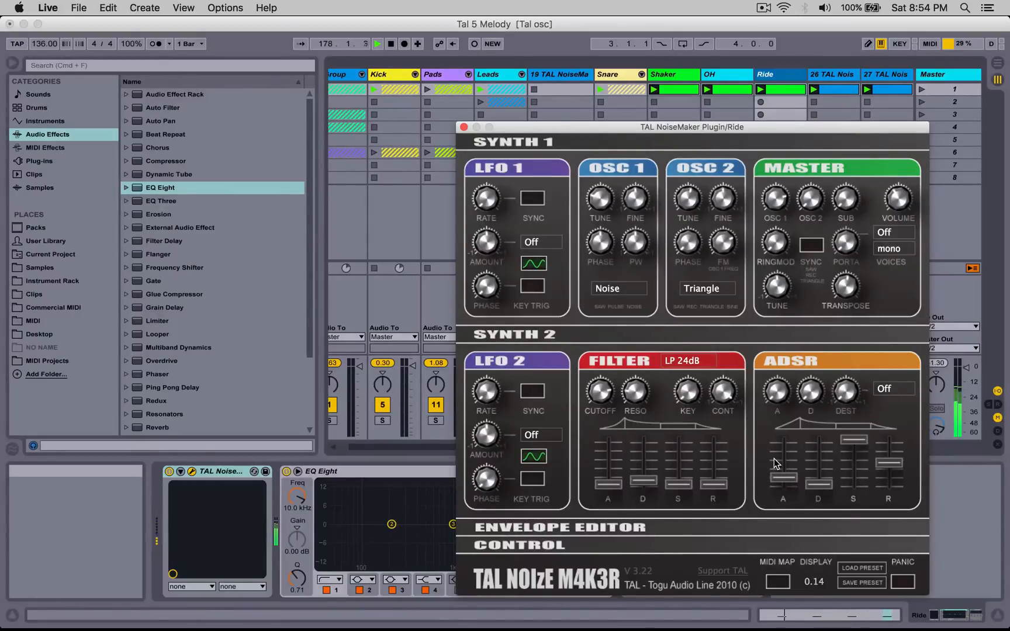
# Step: Reduce the Ride synth's ADSR attack slightly and fine-tune the filter envelope's attack and decay
pyautogui.moveTo(774, 459); pyautogui.dragTo(774, 472)
pyautogui.moveTo(608, 480); pyautogui.dragTo(643, 460)
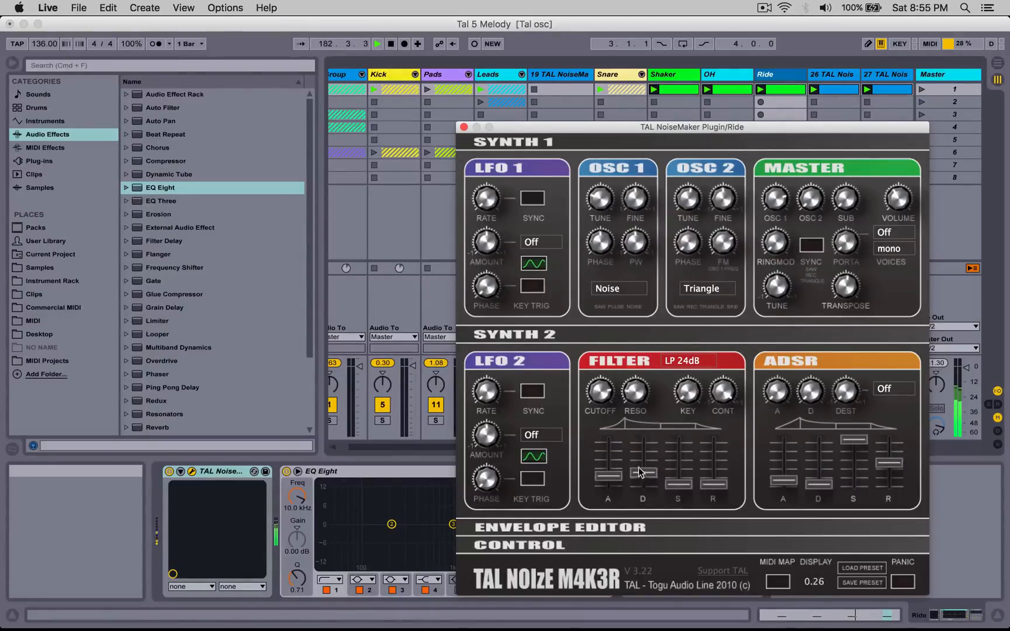
pyautogui.moveTo(643, 472); pyautogui.dragTo(642, 479)
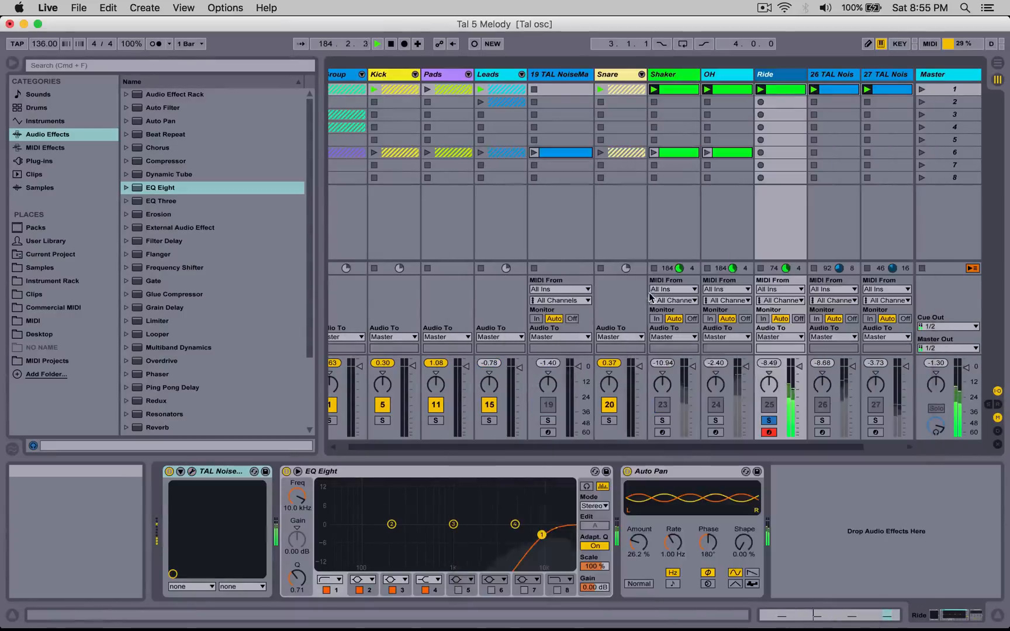
pyautogui.click(463, 127)
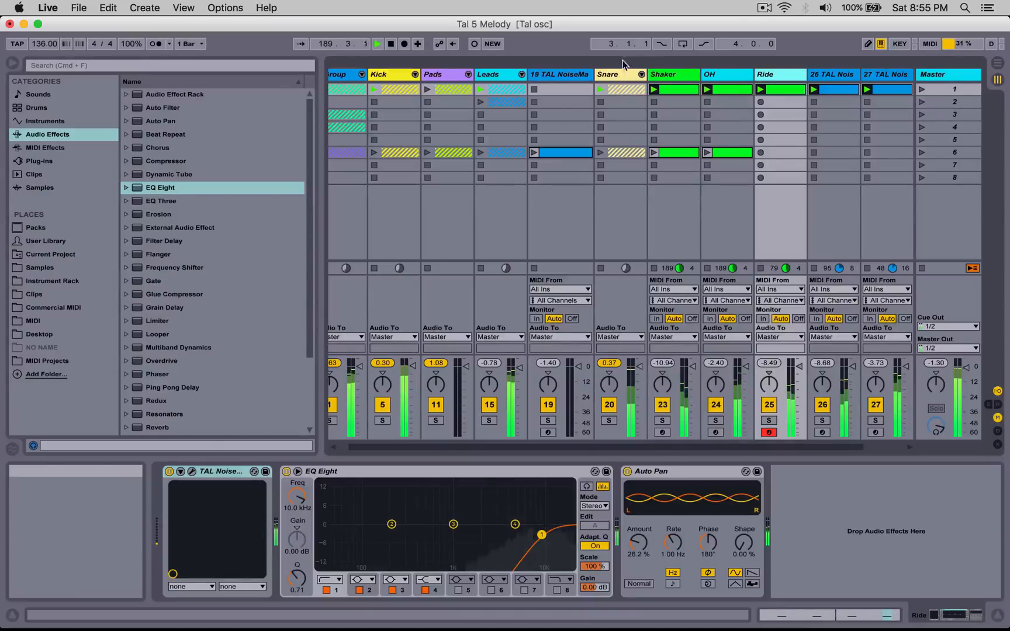
# Step: Move the Kick group so it sits directly before the Snare group
pyautogui.moveTo(389, 75); pyautogui.dragTo(595, 76)
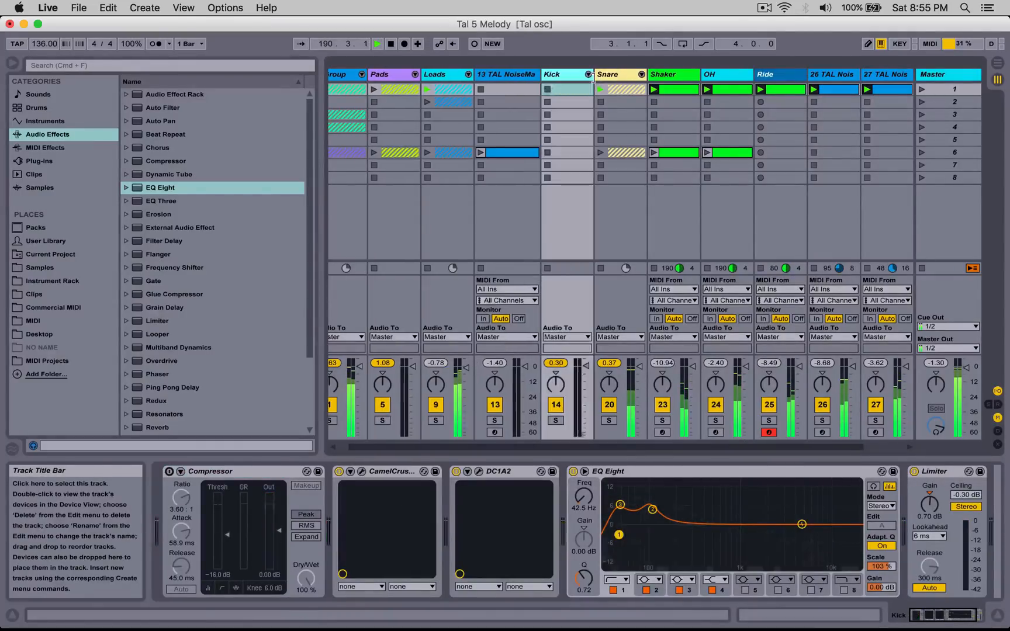
pyautogui.click(779, 78)
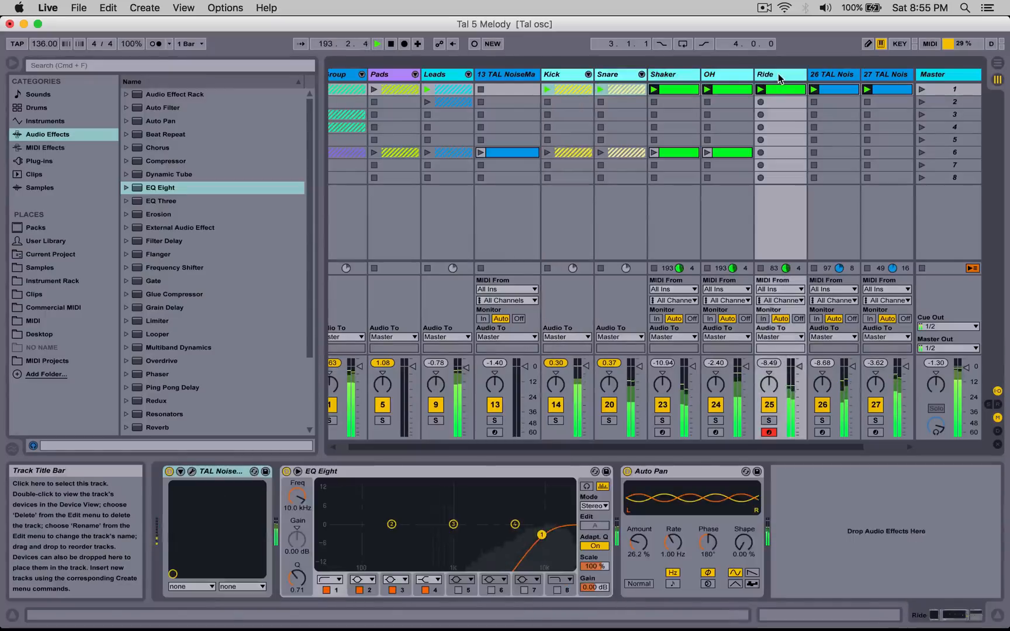
pyautogui.rightClick(571, 77)
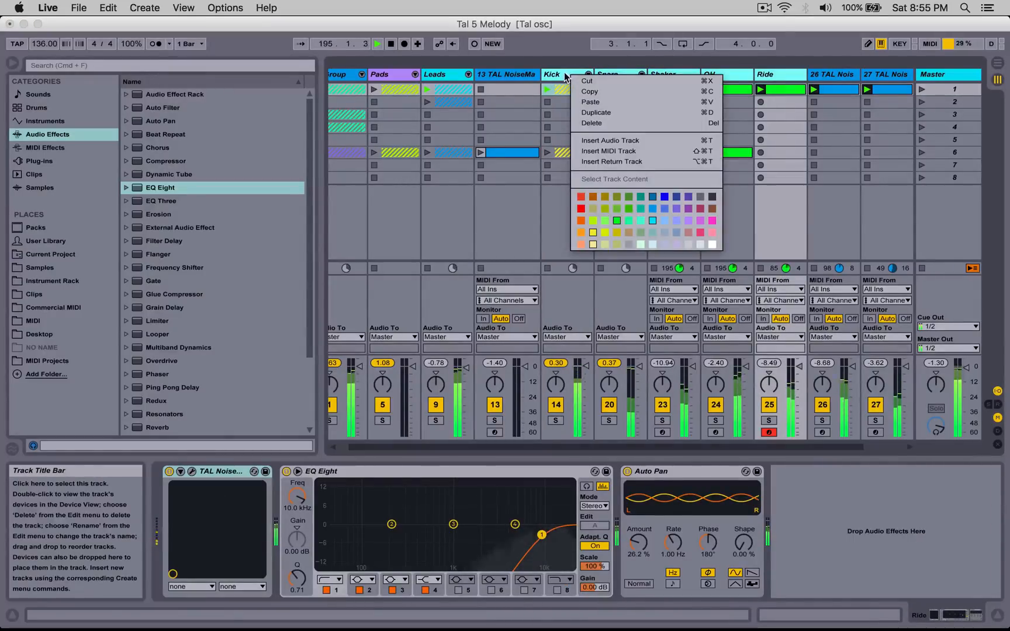
pyautogui.press('Escape')
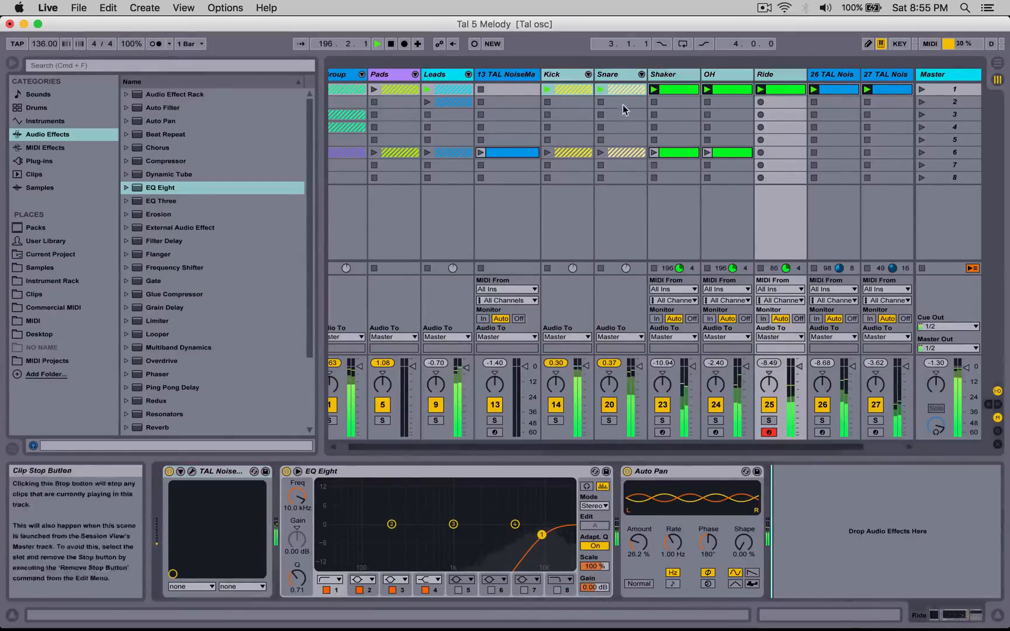
pyautogui.click(615, 77)
pyautogui.click(766, 74)
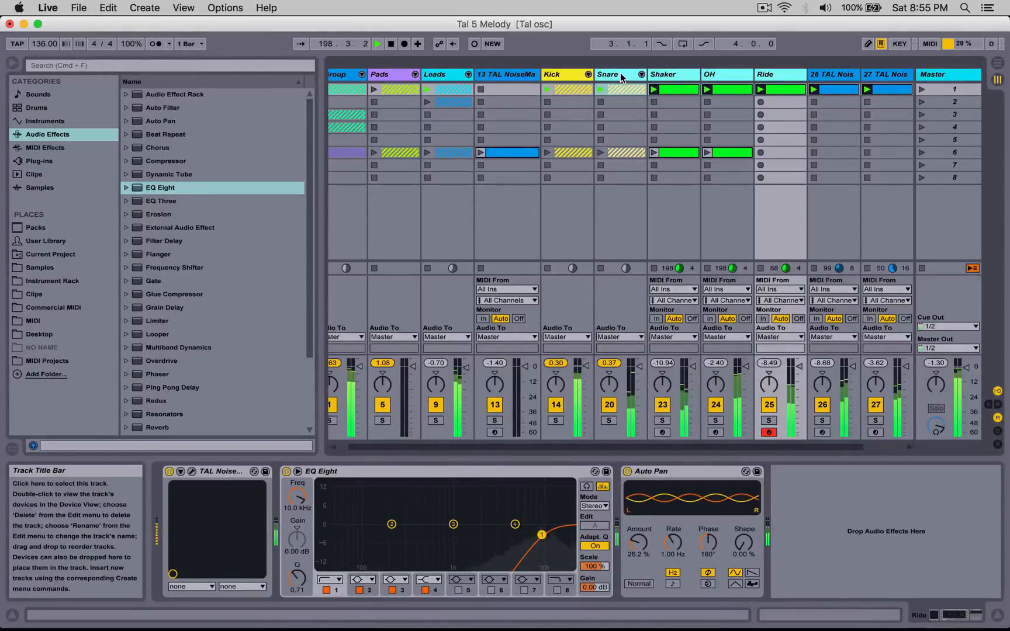
pyautogui.press('Left')
pyautogui.press('Left')
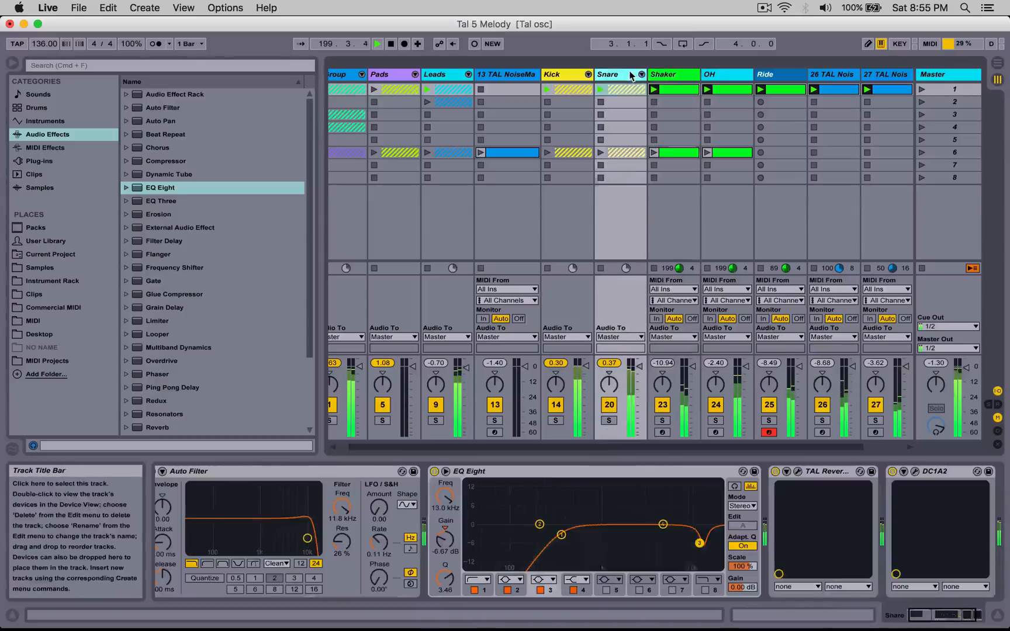
# Step: Group the Shaker, OH and Ride tracks, name the group Hats, and fold it
pyautogui.click(665, 75)
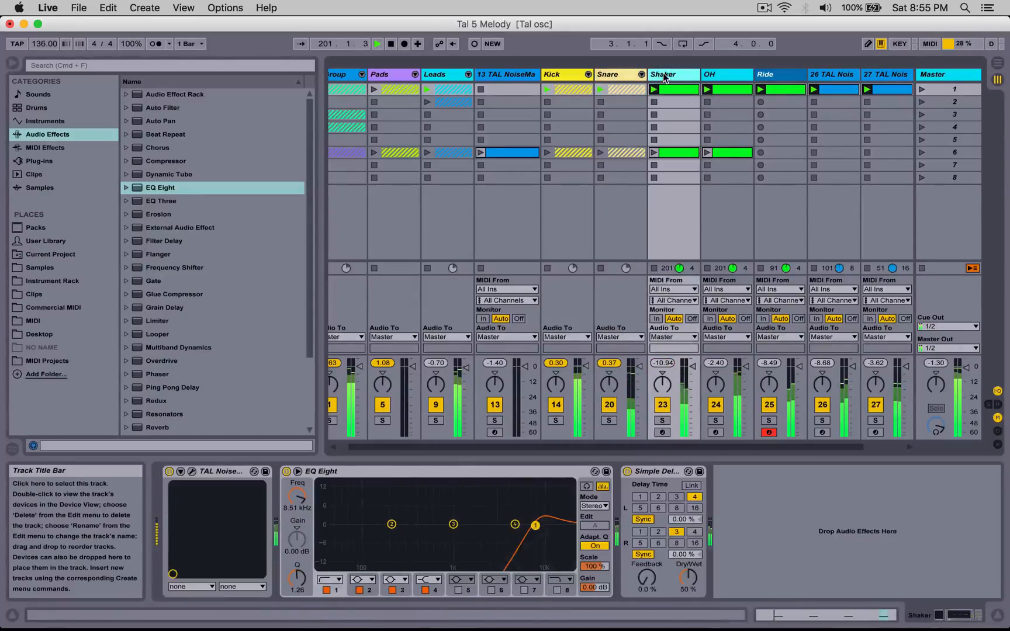
pyautogui.click(769, 77)
pyautogui.press('super+g')
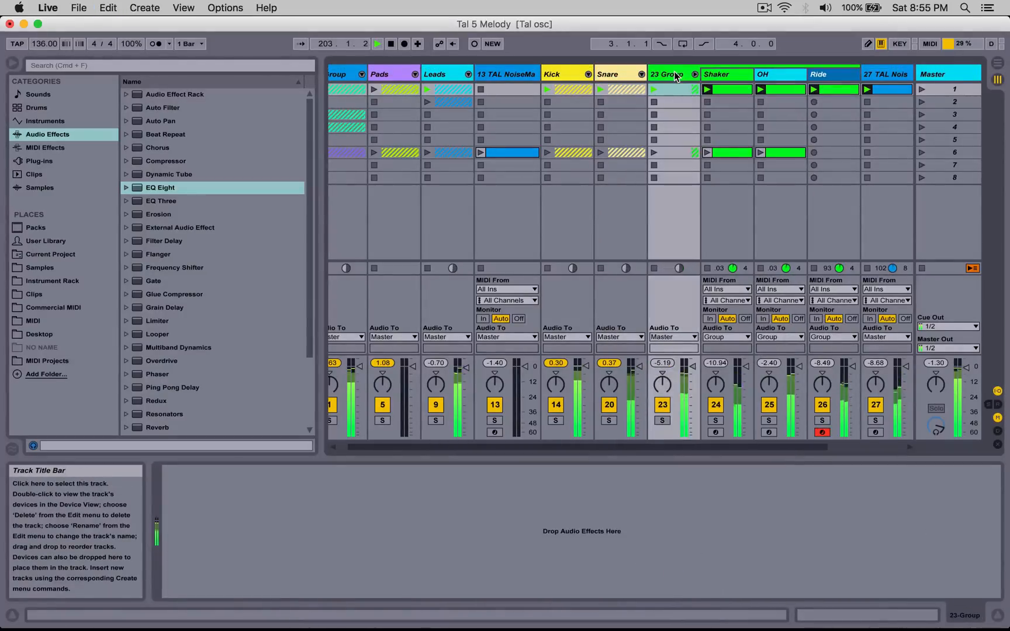
pyautogui.write('H')
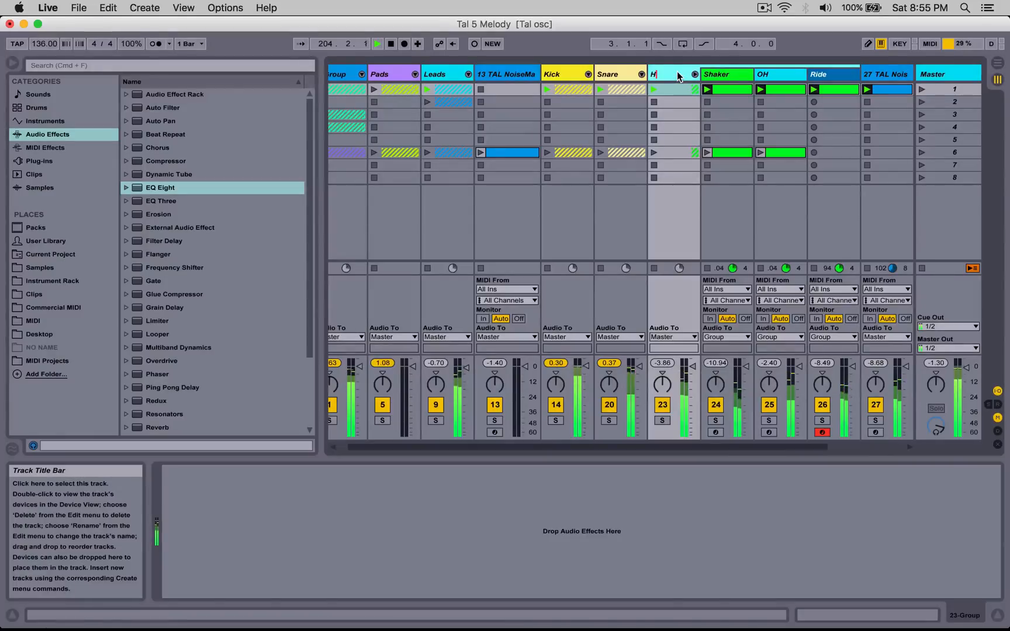
pyautogui.press('Return')
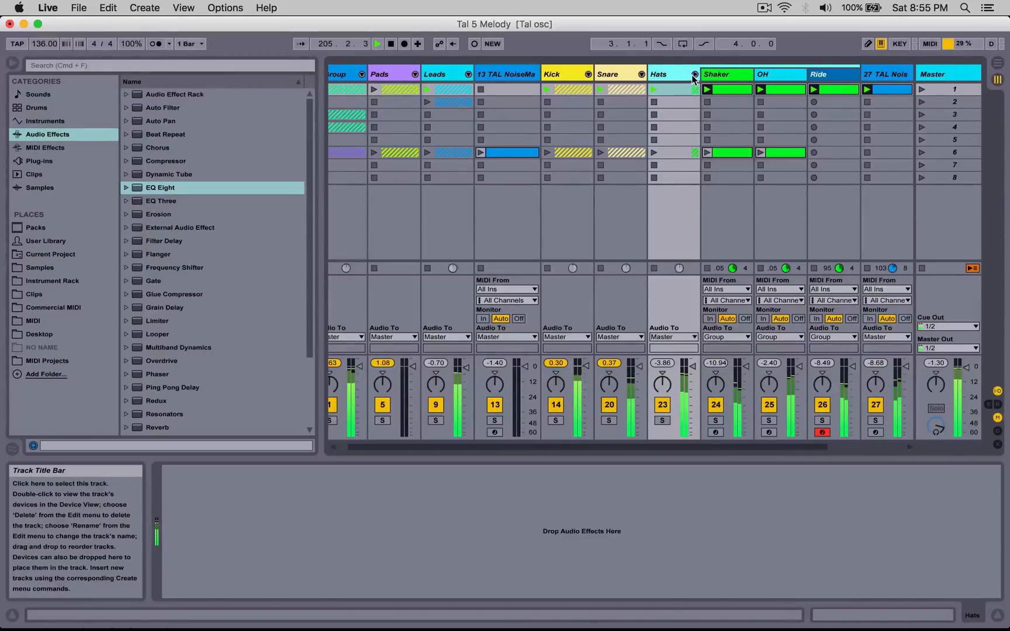
pyautogui.click(694, 75)
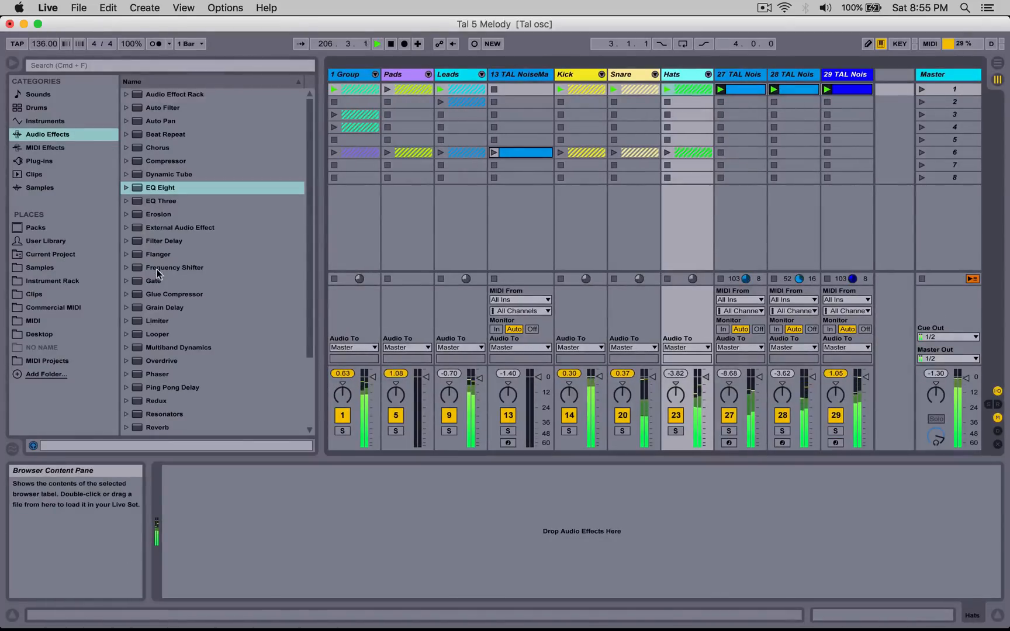
# Step: Add a Glue Compressor to the Hats group and lower its threshold
pyautogui.moveTo(160, 295); pyautogui.dragTo(548, 214)
pyautogui.moveTo(689, 80); pyautogui.dragTo(595, 529)
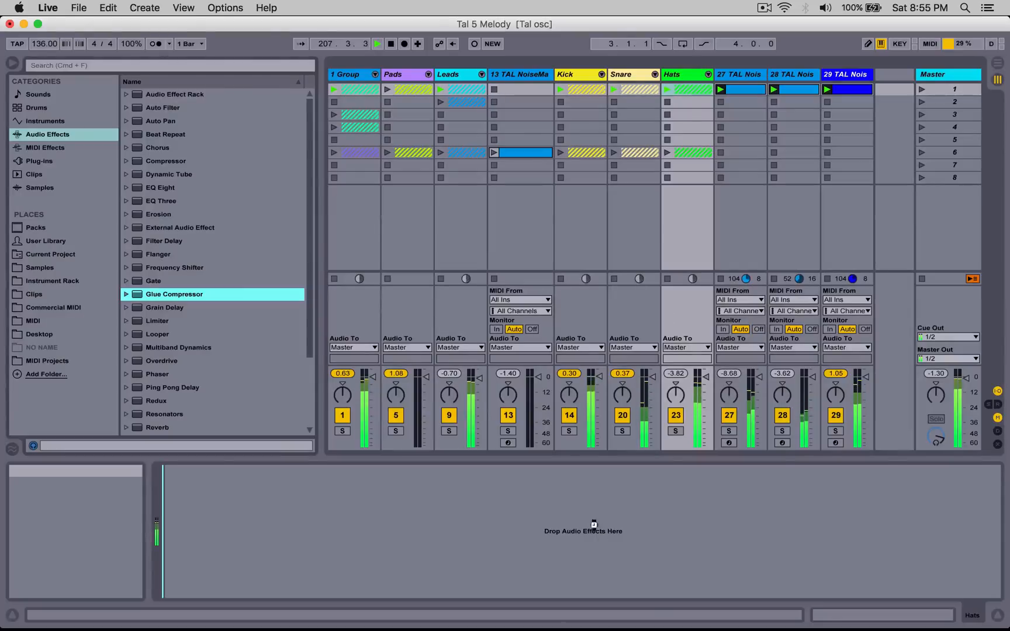
pyautogui.moveTo(301, 528); pyautogui.dragTo(240, 520)
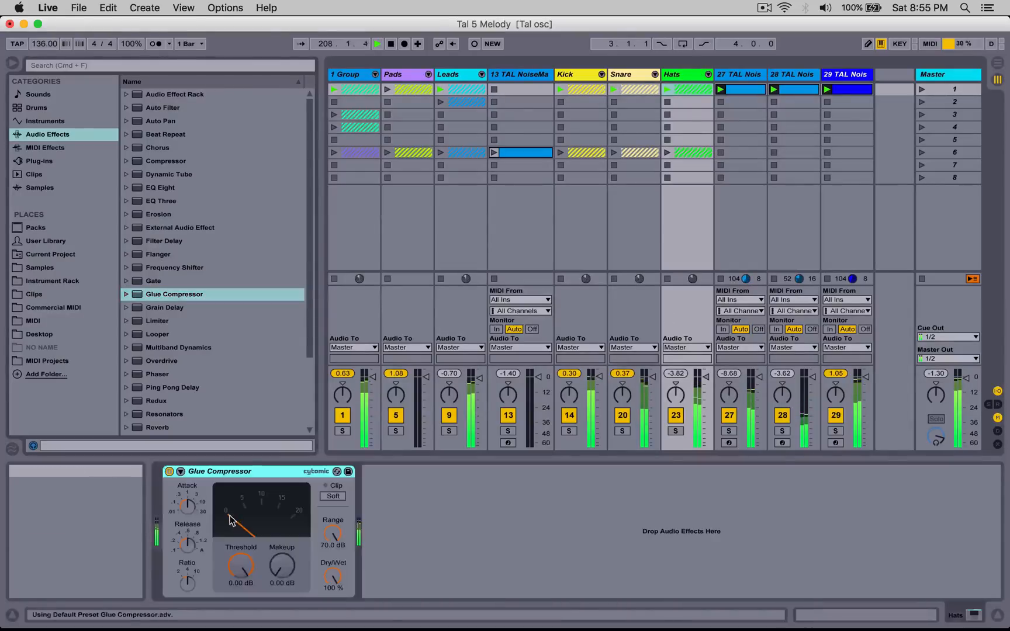
pyautogui.moveTo(239, 561); pyautogui.dragTo(273, 545)
# Step: Enable the Hats Glue Compressor's sidechain with Kick Post FX as source, and set makeup gain to 4.92 dB
pyautogui.click(180, 471)
pyautogui.click(191, 485)
pyautogui.click(190, 505)
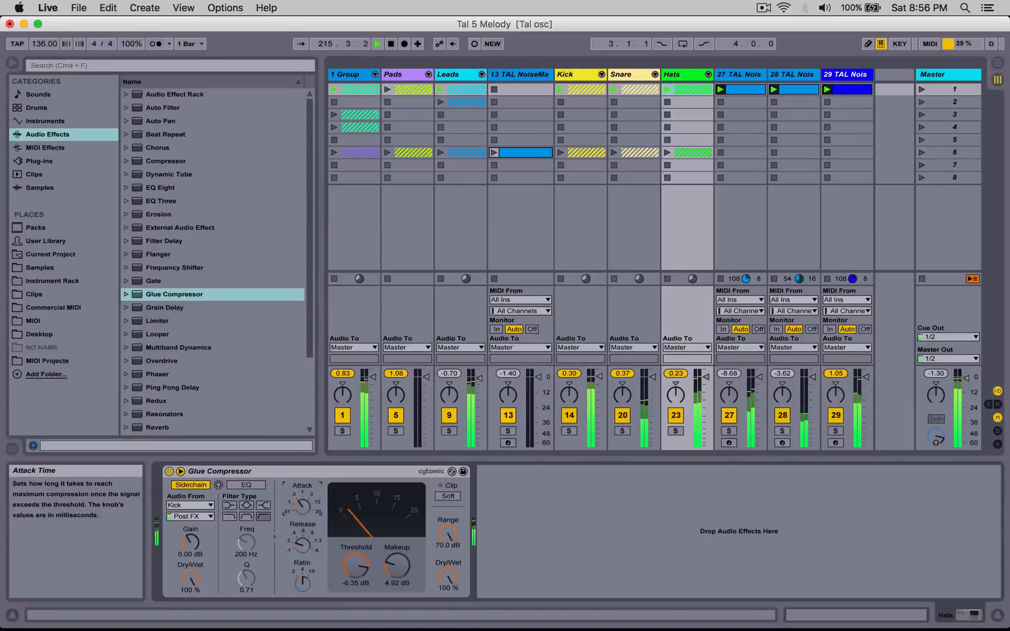
# Step: Set the Hats Glue Compressor's threshold to -8.57 dB, makeup to 4.29 dB and ratio to 2
pyautogui.moveTo(355, 565); pyautogui.dragTo(392, 573)
pyautogui.click(356, 565)
pyautogui.click(302, 581)
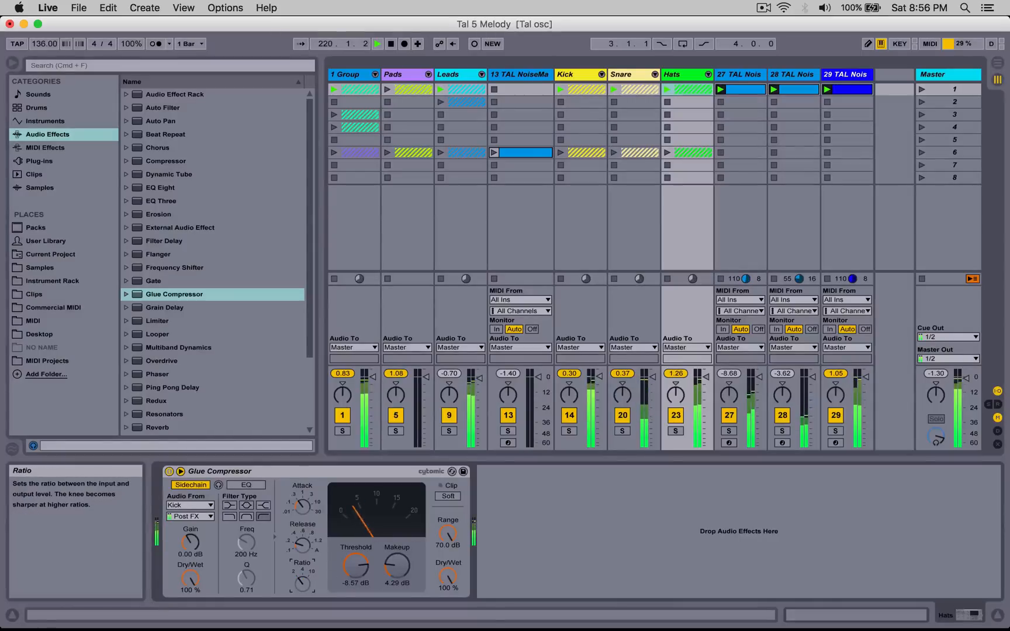
# Step: Compare the Hats with the Glue Compressor bypassed, and readjust its threshold to -6.98 dB and makeup to 3.97 dB
pyautogui.click(169, 471)
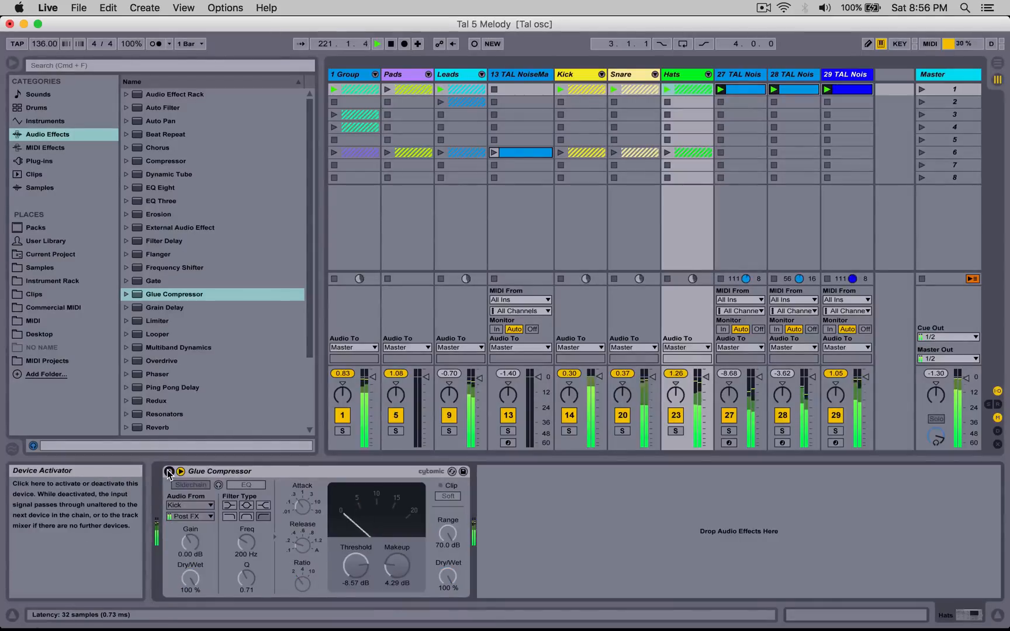
pyautogui.click(169, 471)
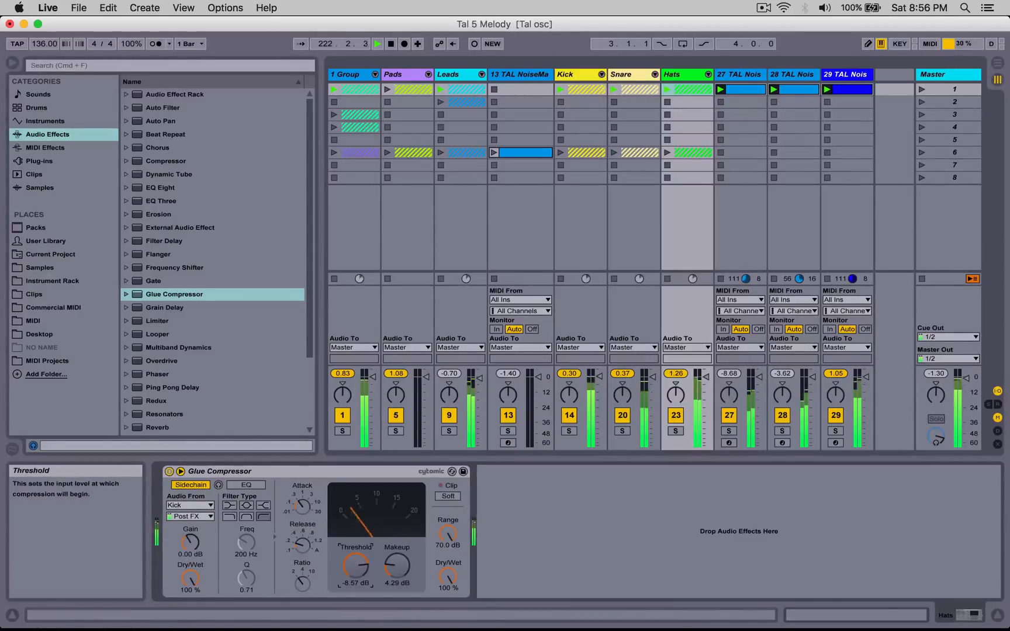
pyautogui.click(393, 566)
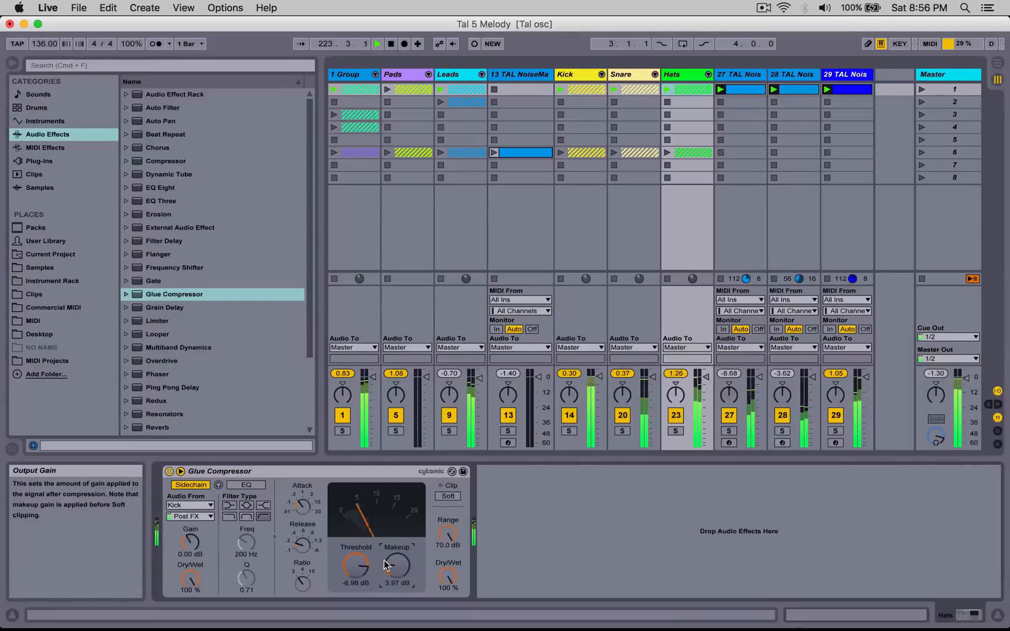
# Step: Audition track 27 TAL NoiseMaker in solo and compare it with the full mix
pyautogui.click(729, 431)
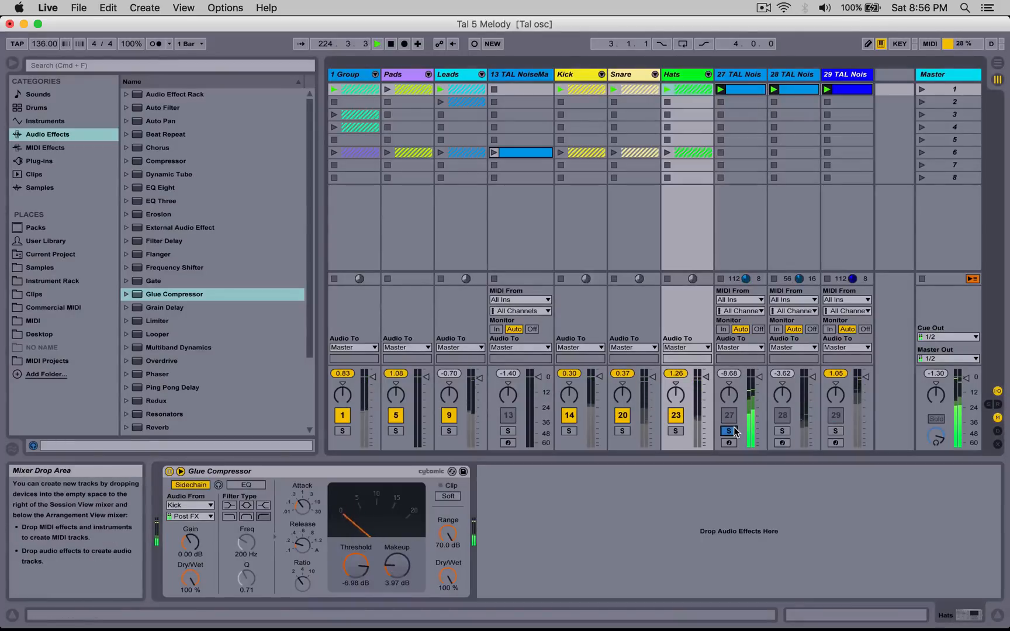
pyautogui.click(728, 431)
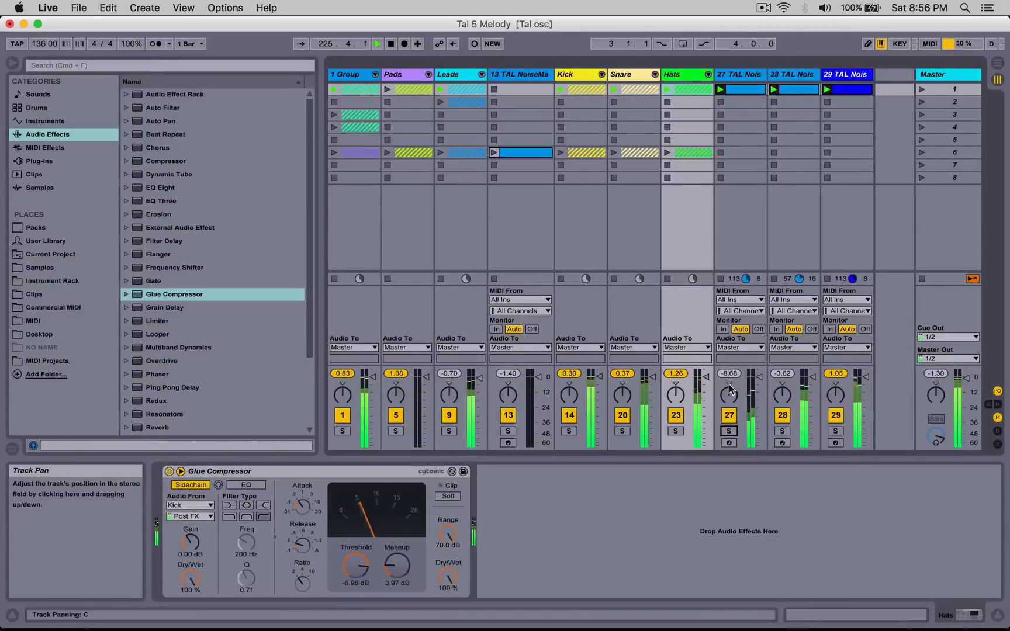
pyautogui.click(729, 431)
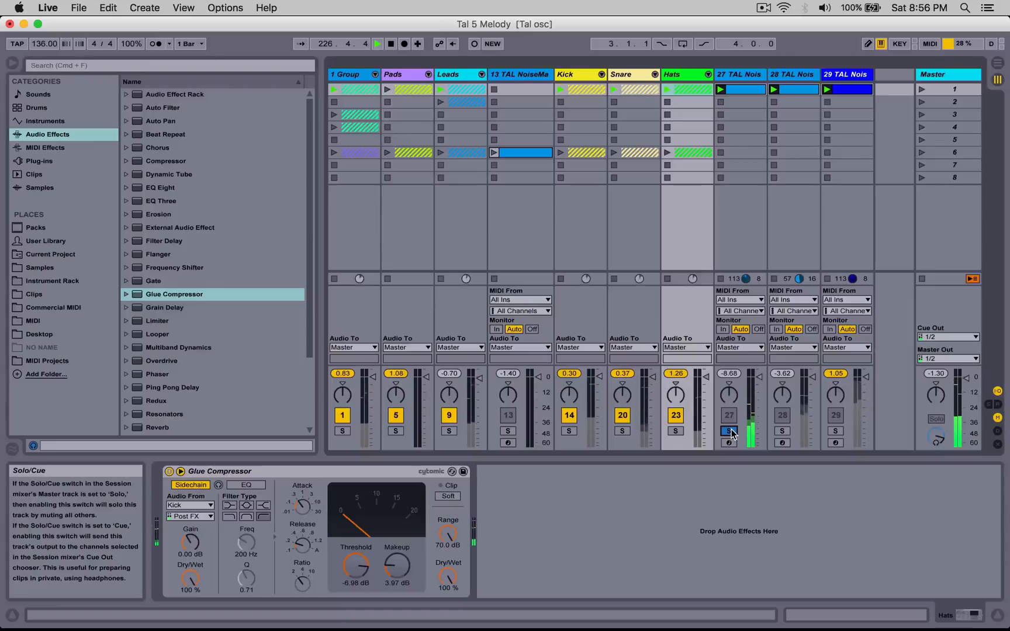
pyautogui.click(730, 431)
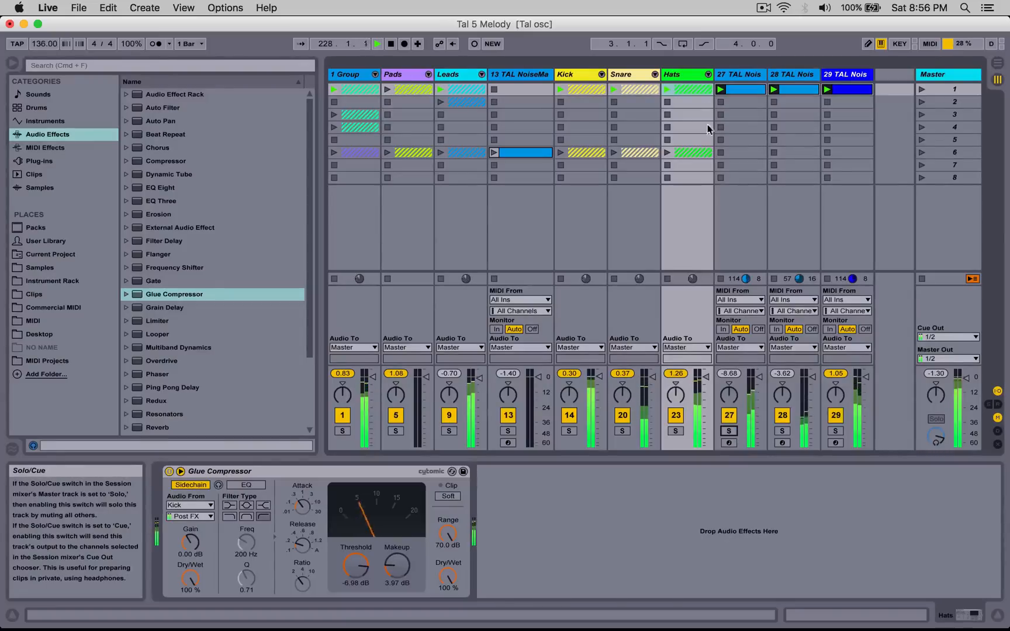
# Step: Move track 27 into the Hats group and reduce the Glue Compressor's makeup to 3.33 dB
pyautogui.moveTo(744, 79); pyautogui.dragTo(704, 74)
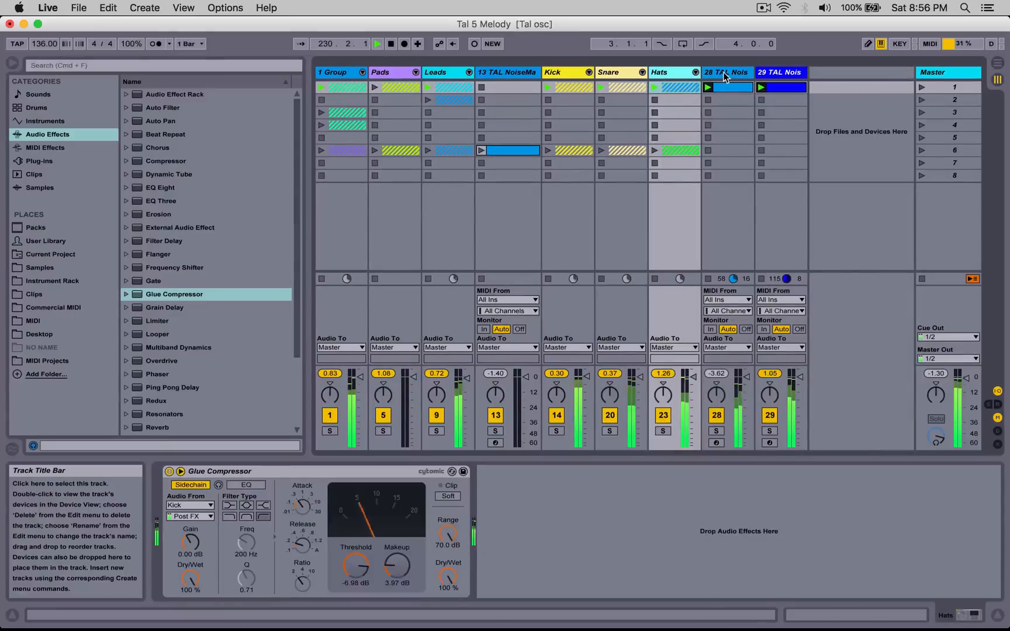
pyautogui.moveTo(396, 565); pyautogui.dragTo(397, 568)
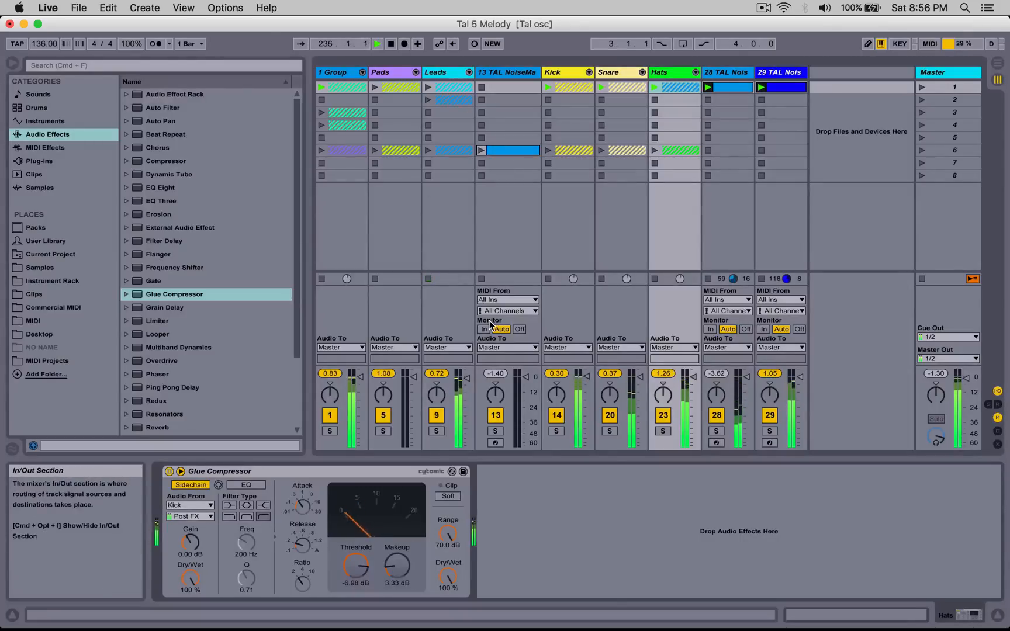
# Step: Transpose the two high notes in the first bar of track 29's MIDI clip down one octave
pyautogui.doubleClick(780, 88)
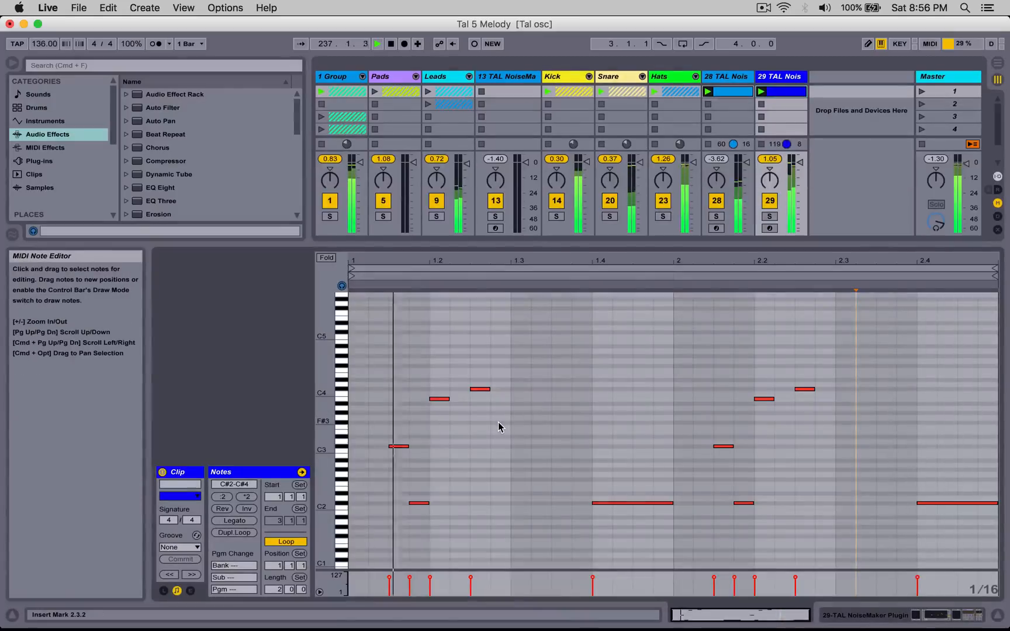
pyautogui.moveTo(496, 413); pyautogui.dragTo(433, 377)
pyautogui.hotkey('shift', 'Down')
pyautogui.click(445, 400)
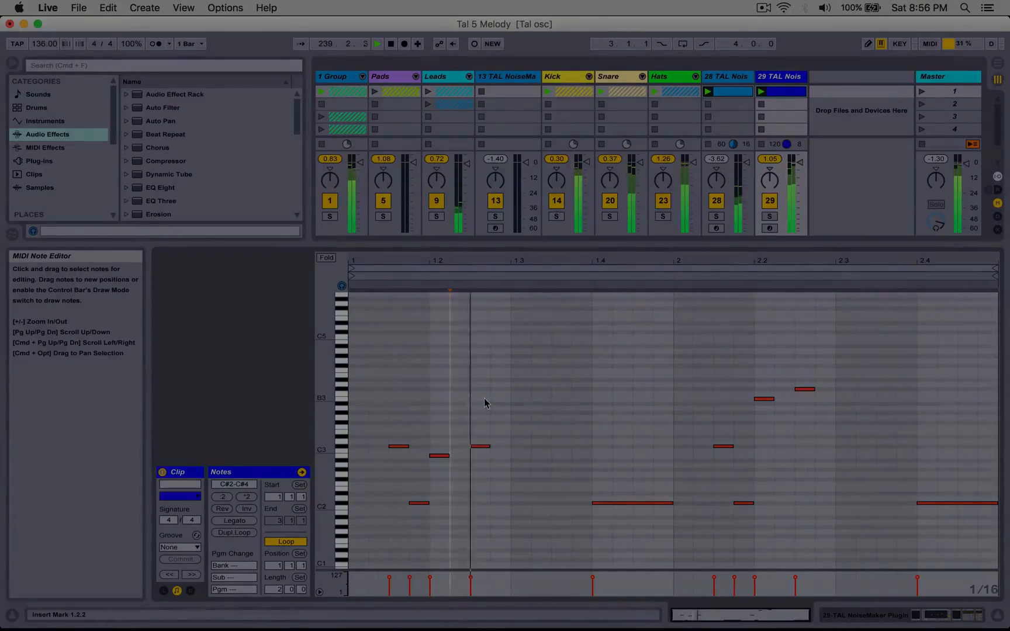